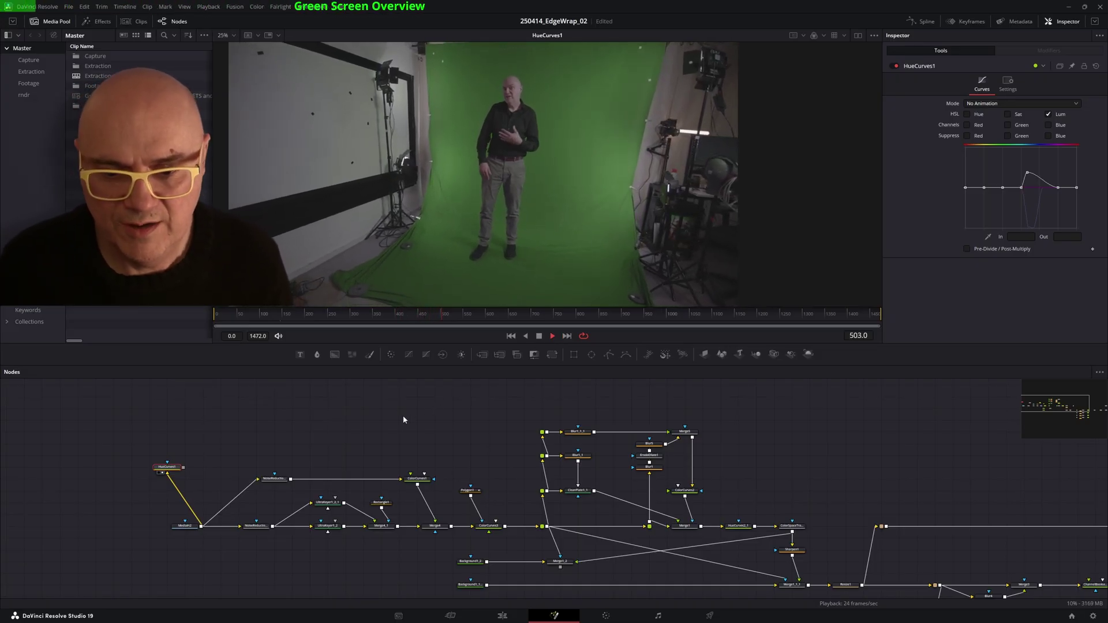
# Compare the original MediaIn2 footage with the HueCurves1 output in the viewer.
pyautogui.click(185, 527)
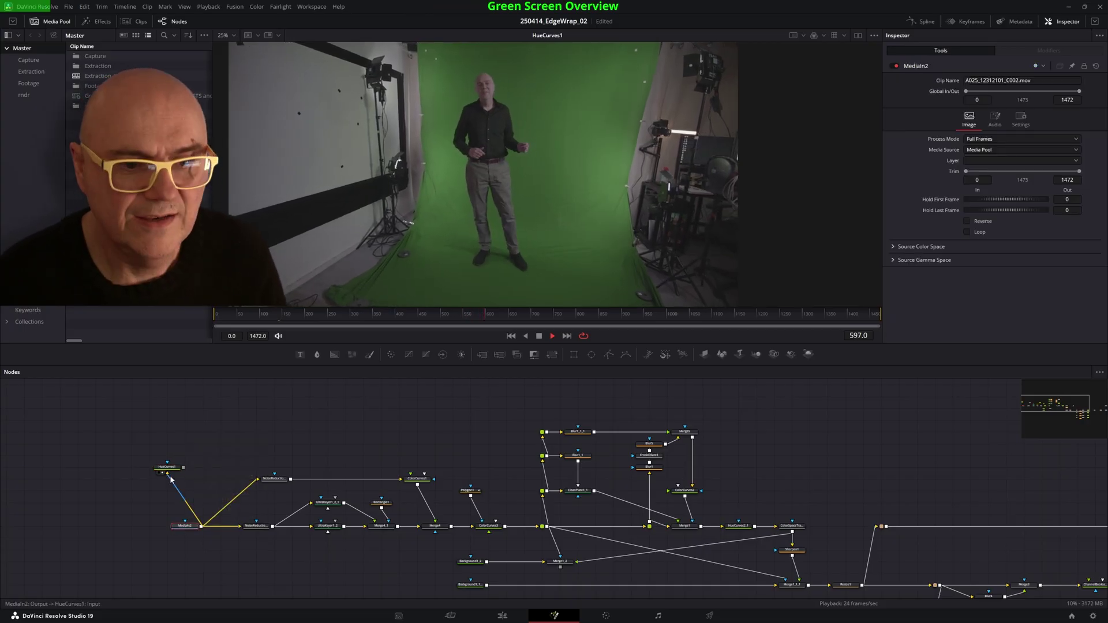
pyautogui.click(168, 471)
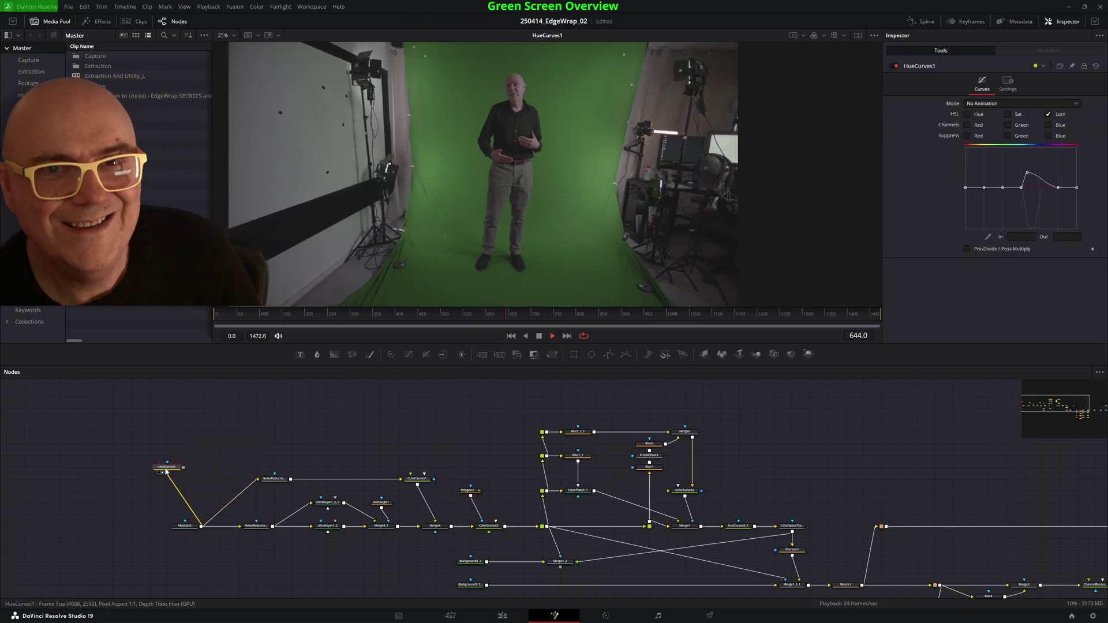
pyautogui.click(186, 527)
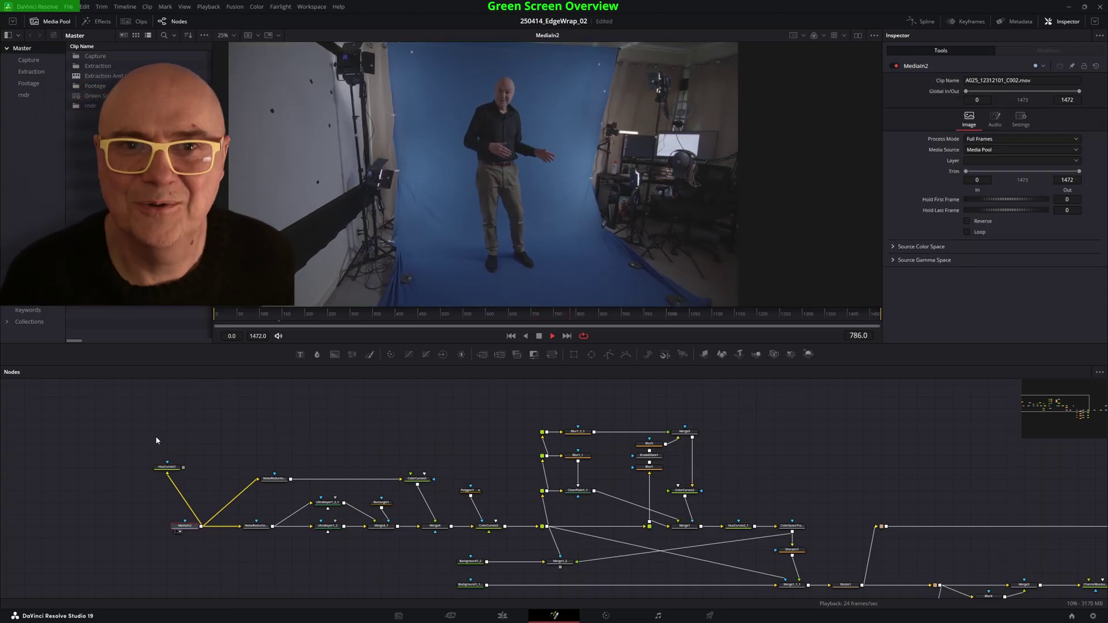
pyautogui.click(167, 471)
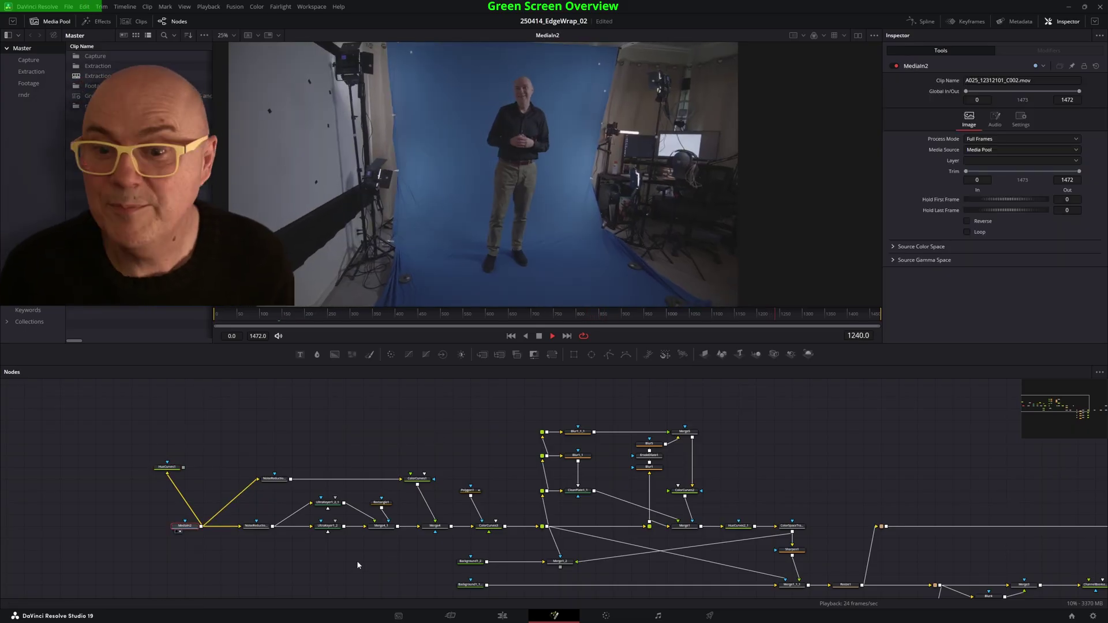
# Look over the node graph from the MediaIn2 source through to the output branches and back.
pyautogui.moveTo(357, 565); pyautogui.dragTo(252, 530, button='middle')
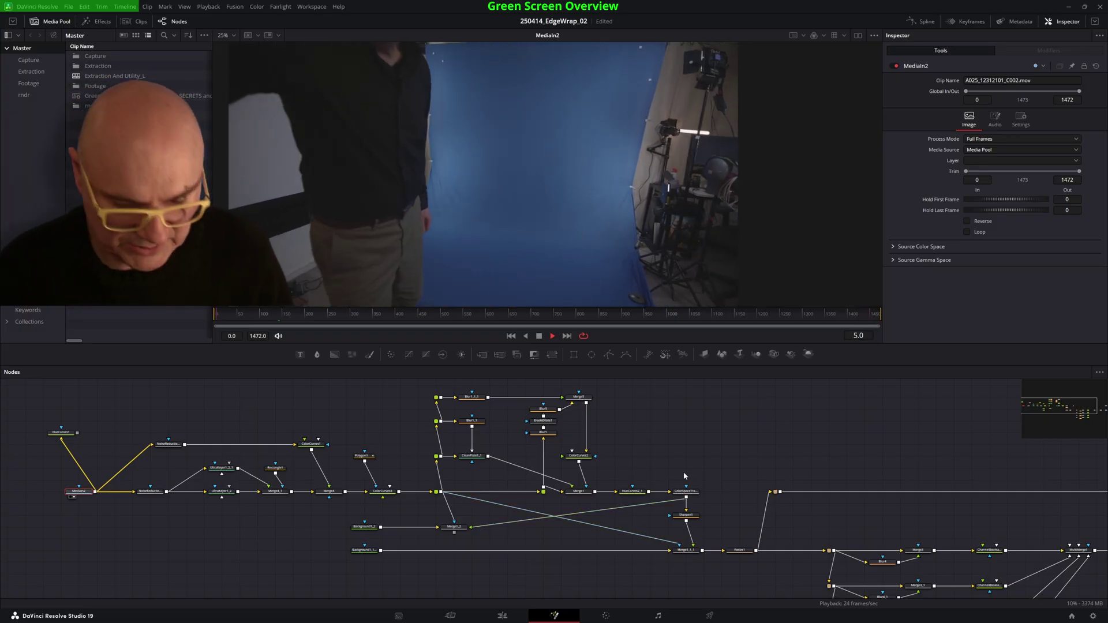
pyautogui.moveTo(731, 514); pyautogui.dragTo(305, 410, button='middle')
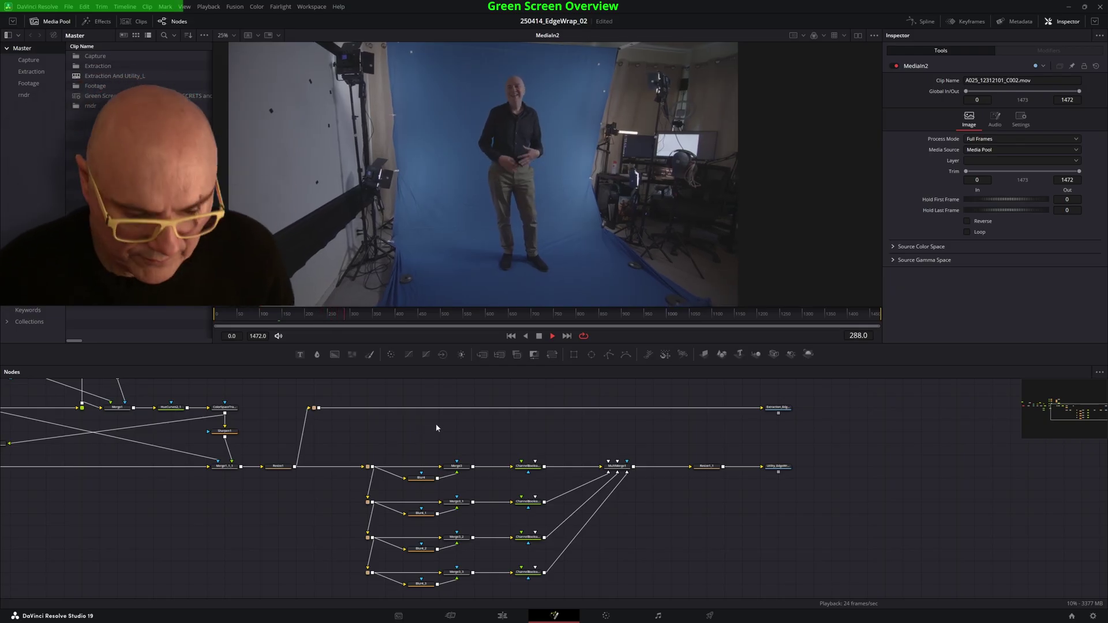
pyautogui.moveTo(420, 439); pyautogui.dragTo(767, 431, button='middle')
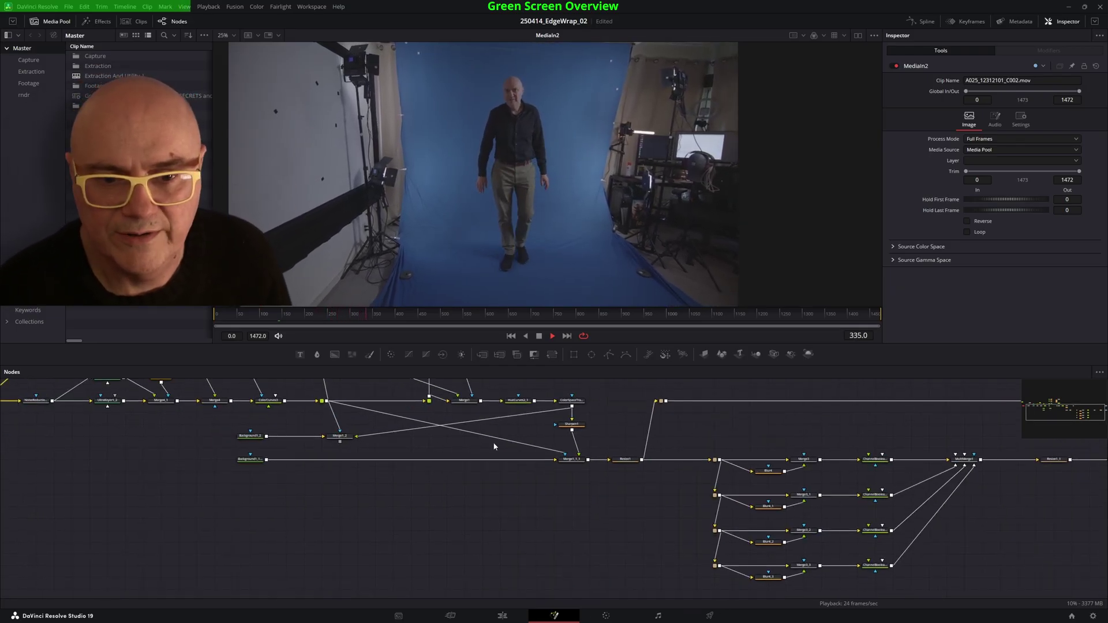
pyautogui.moveTo(379, 436); pyautogui.dragTo(604, 542, button='middle')
pyautogui.moveTo(273, 505); pyautogui.dragTo(230, 492, button='middle')
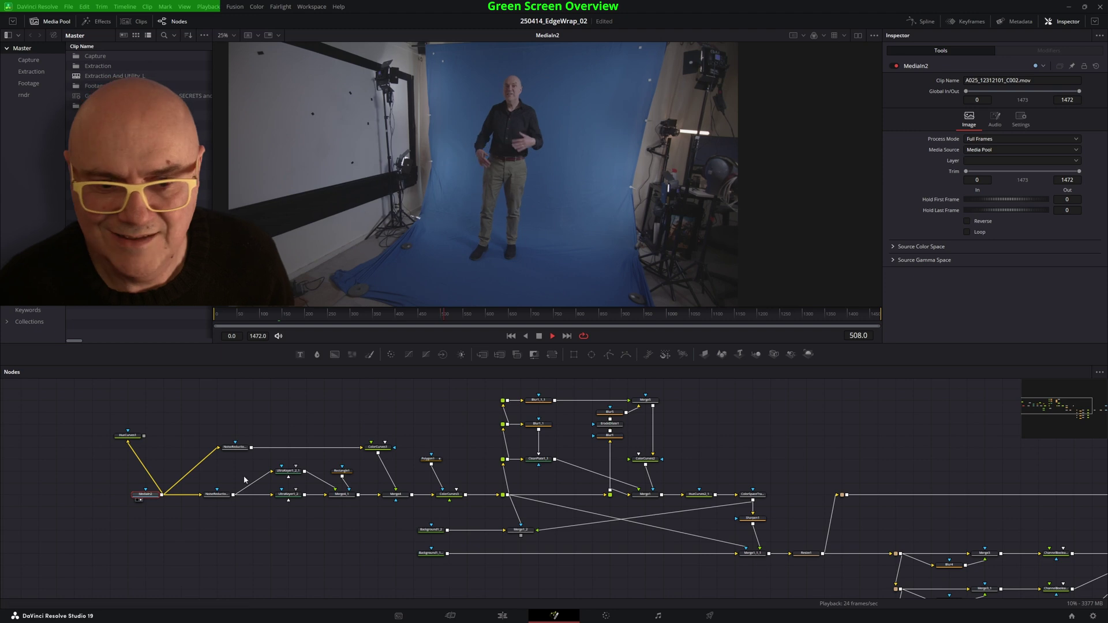
# Display the NoiseReduction1_1 node in the viewer and examine the denoised footage up close.
pyautogui.click(217, 495)
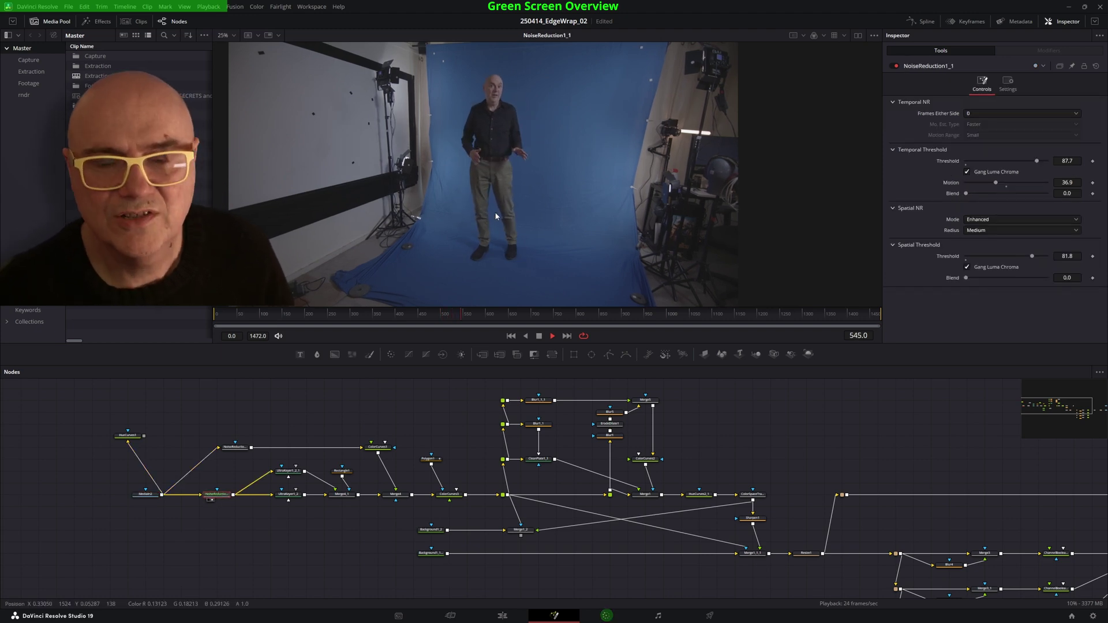
pyautogui.keyDown('ctrl'); pyautogui.scroll(10, 549, 168); pyautogui.keyUp('ctrl')
pyautogui.keyDown('ctrl'); pyautogui.scroll(-5, 500, 160); pyautogui.keyUp('ctrl')
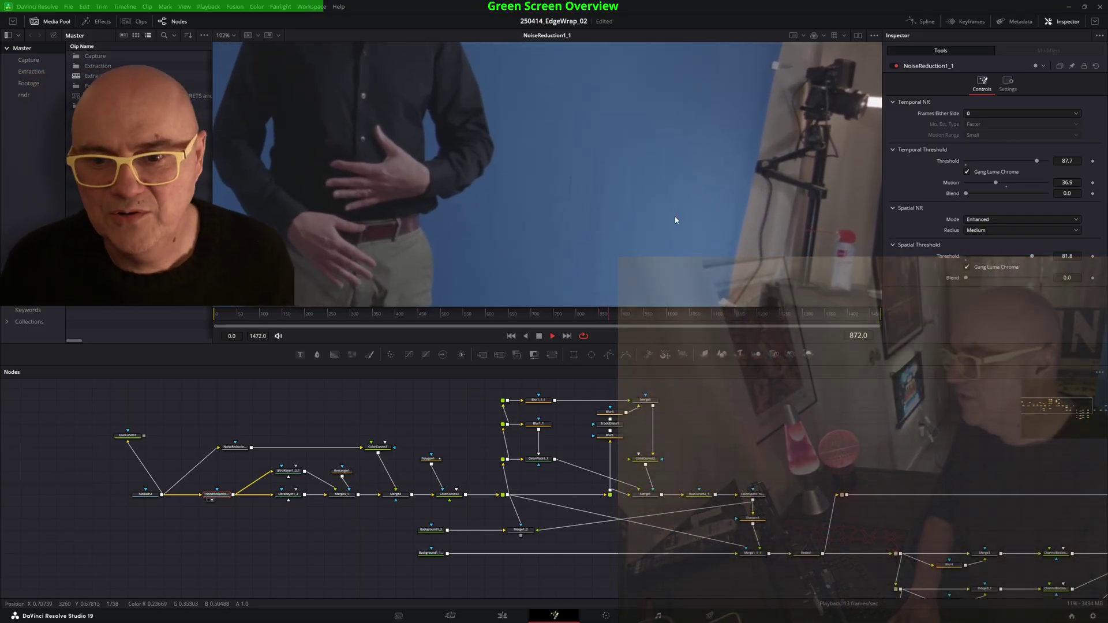
# Display the UltraKeyer1_2 node and examine its keyed result up close and over the whole frame.
pyautogui.click(285, 495)
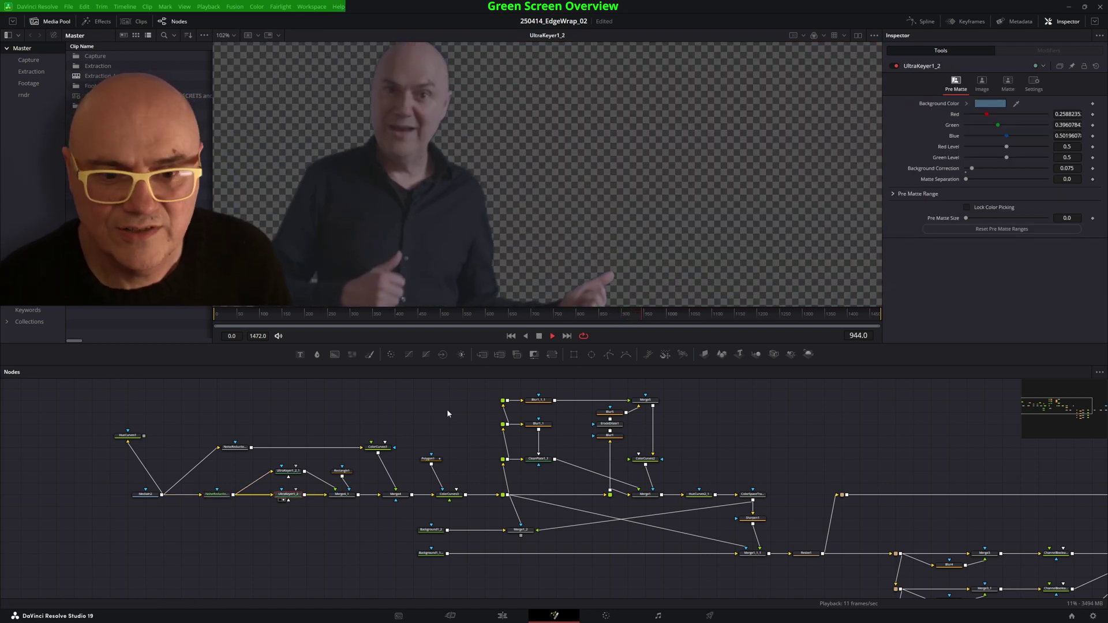
pyautogui.scroll(3, 255, 512)
pyautogui.keyDown('ctrl'); pyautogui.scroll(4, 261, 509); pyautogui.keyUp('ctrl')
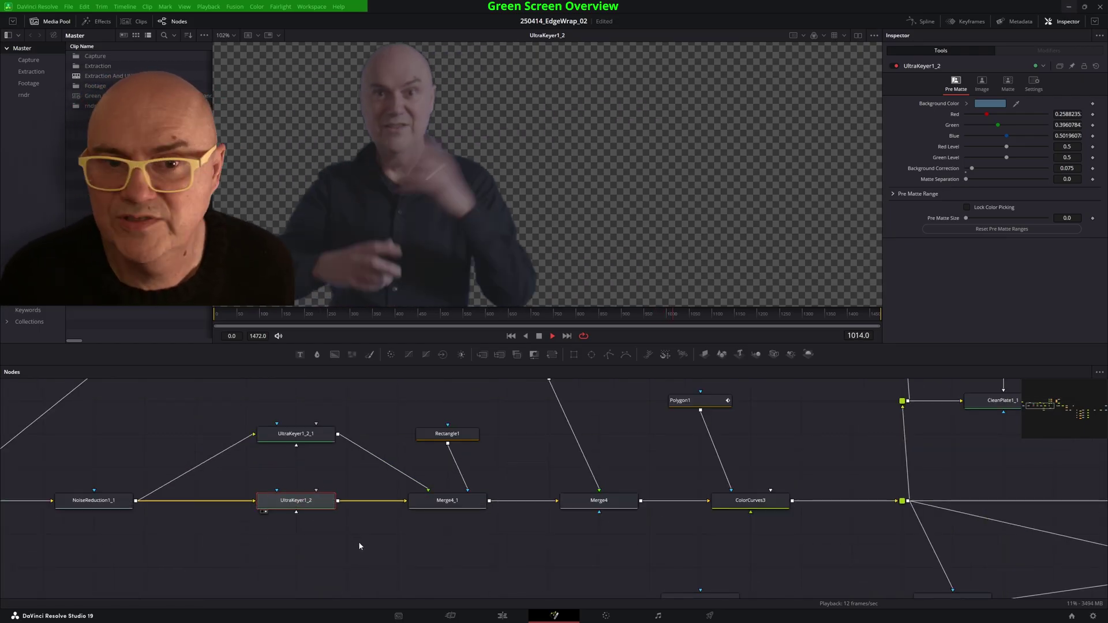
pyautogui.keyDown('ctrl'); pyautogui.scroll(-5, 508, 139); pyautogui.keyUp('ctrl')
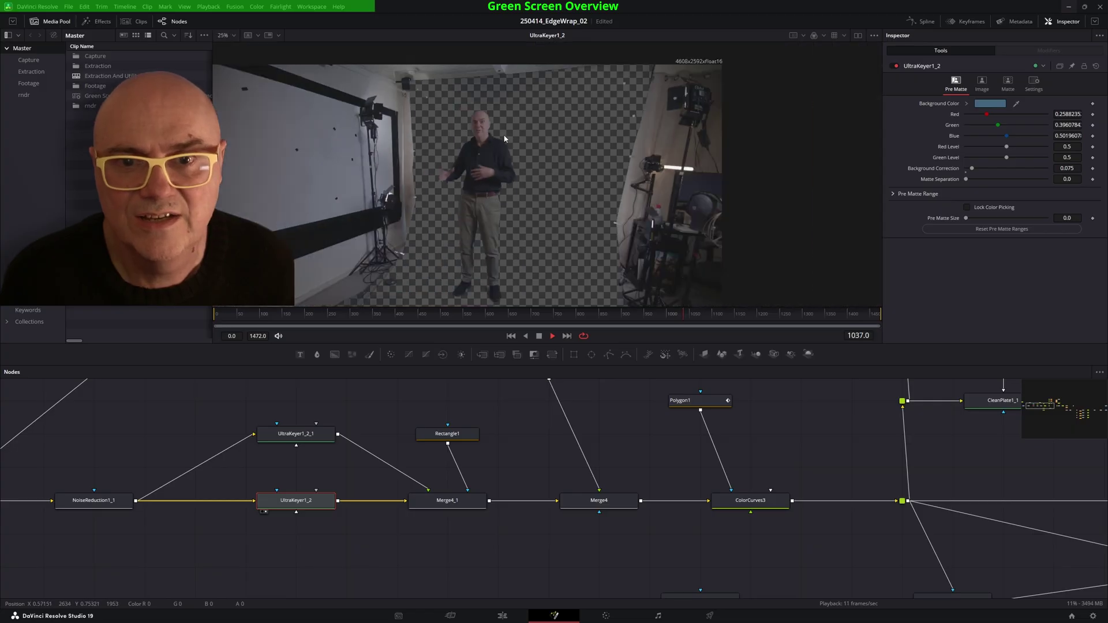
pyautogui.moveTo(521, 153); pyautogui.dragTo(417, 149, button='middle')
pyautogui.hotkey('ctrl', 'f')
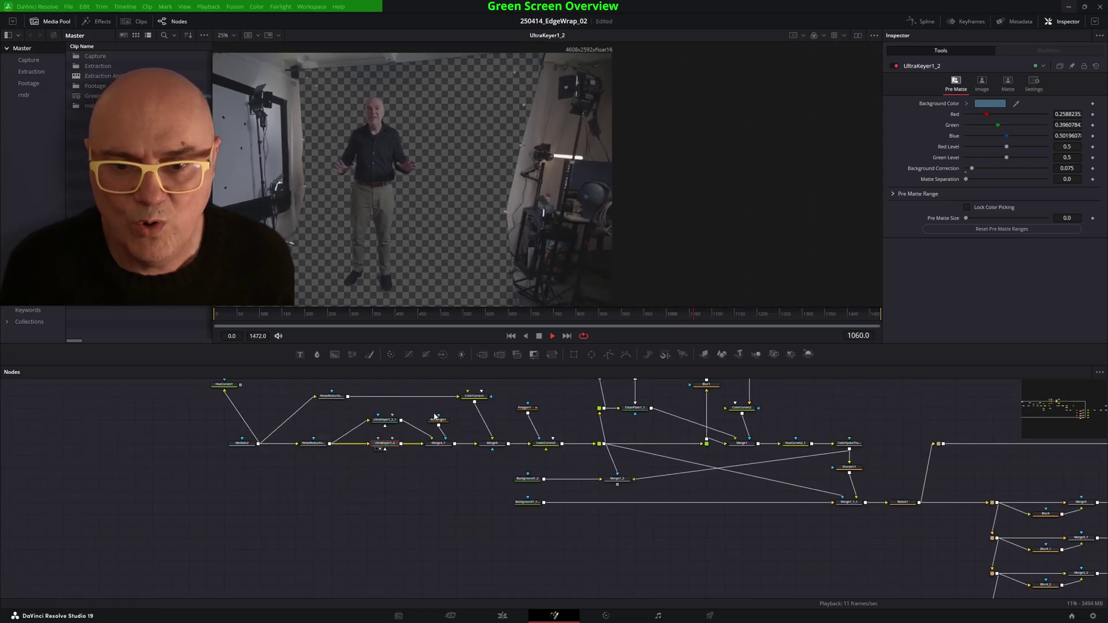
# Select the keying nodes from MediaIn2 through ColorCurves3 and view the alpha matte of ColorCurves3.
pyautogui.moveTo(156, 417); pyautogui.dragTo(565, 525)
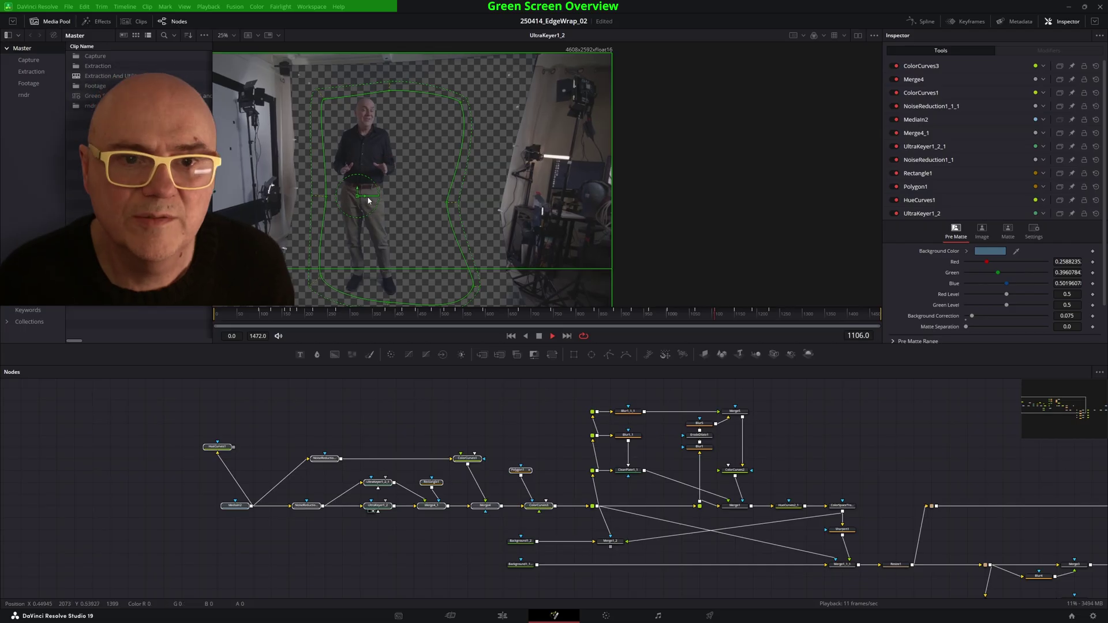
pyautogui.click(542, 507)
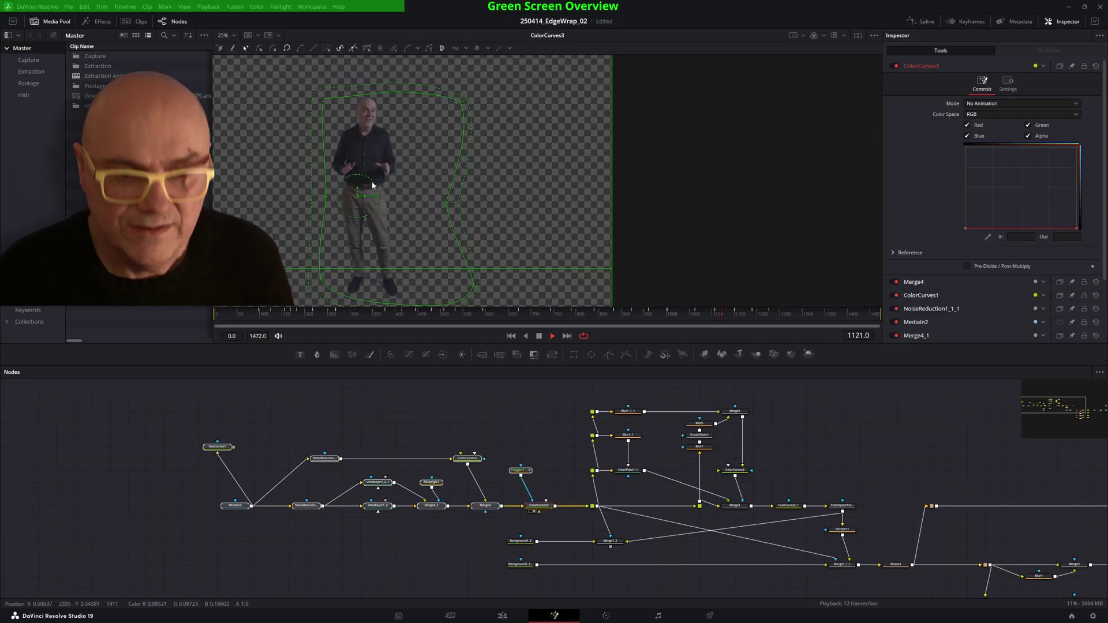
pyautogui.press('a')
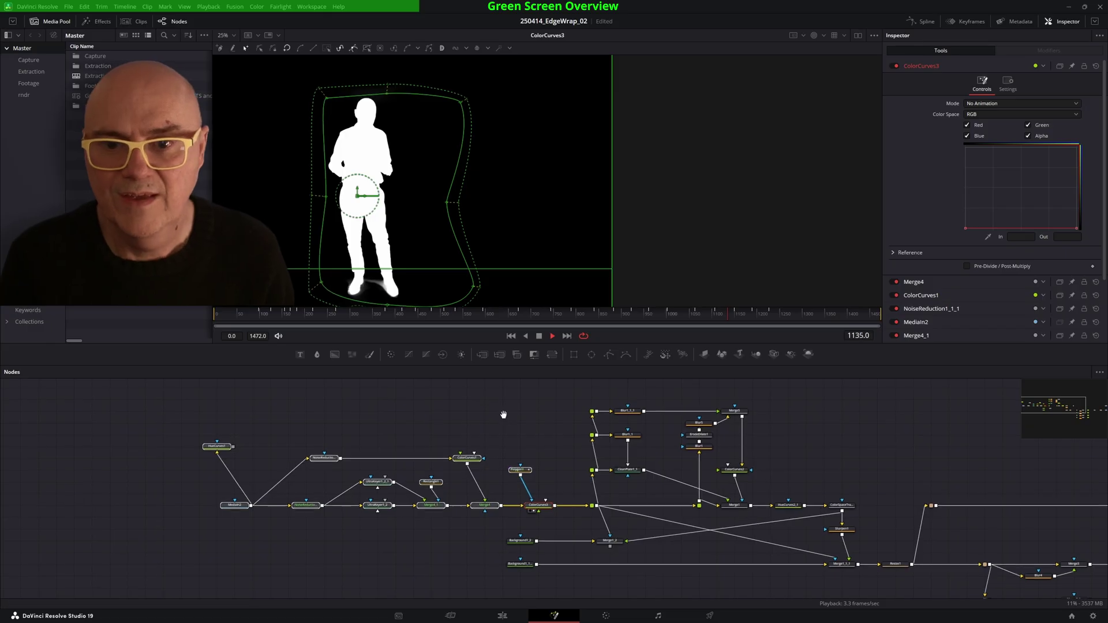
# Display the ColorSpaceTransform1_1 node and compare its color image with its alpha matte.
pyautogui.moveTo(541, 479); pyautogui.dragTo(425, 463, button='middle')
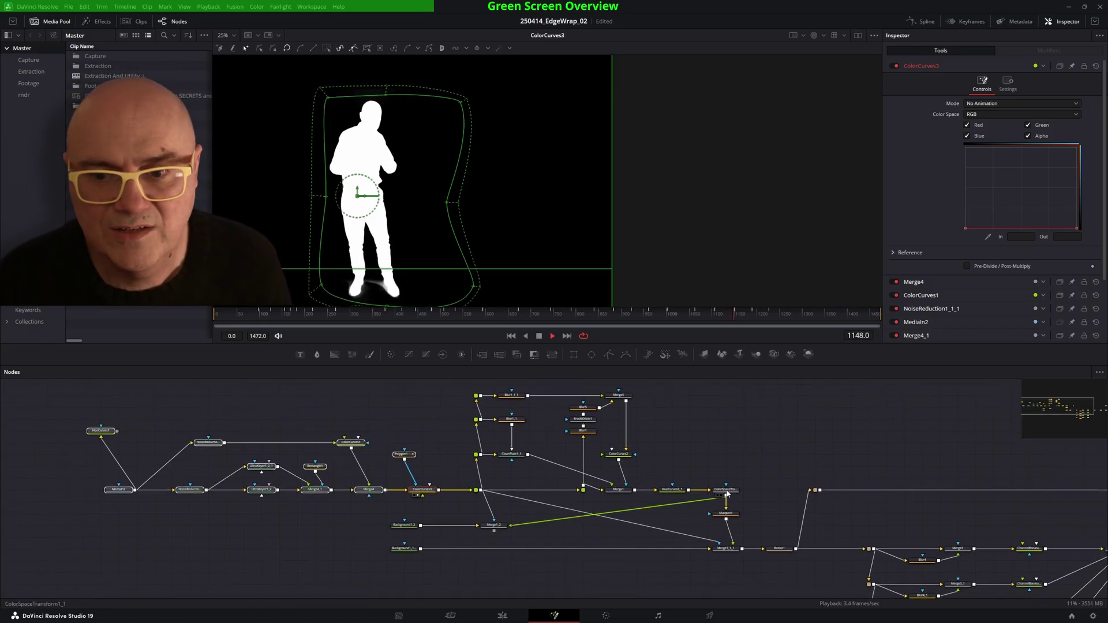
pyautogui.moveTo(512, 522); pyautogui.dragTo(481, 479, button='middle')
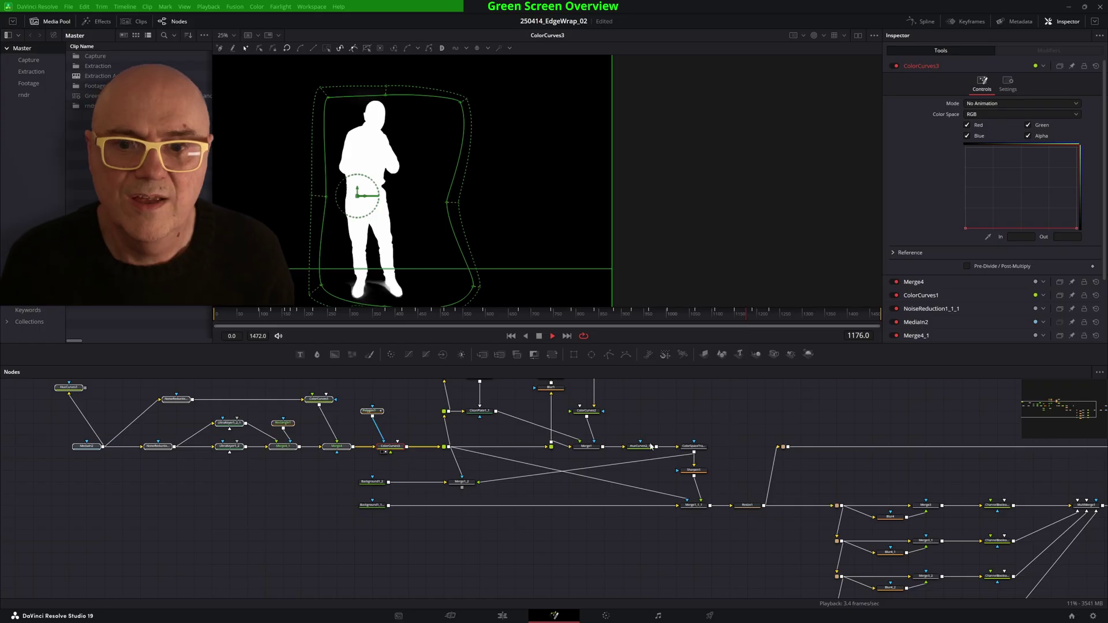
pyautogui.click(692, 448)
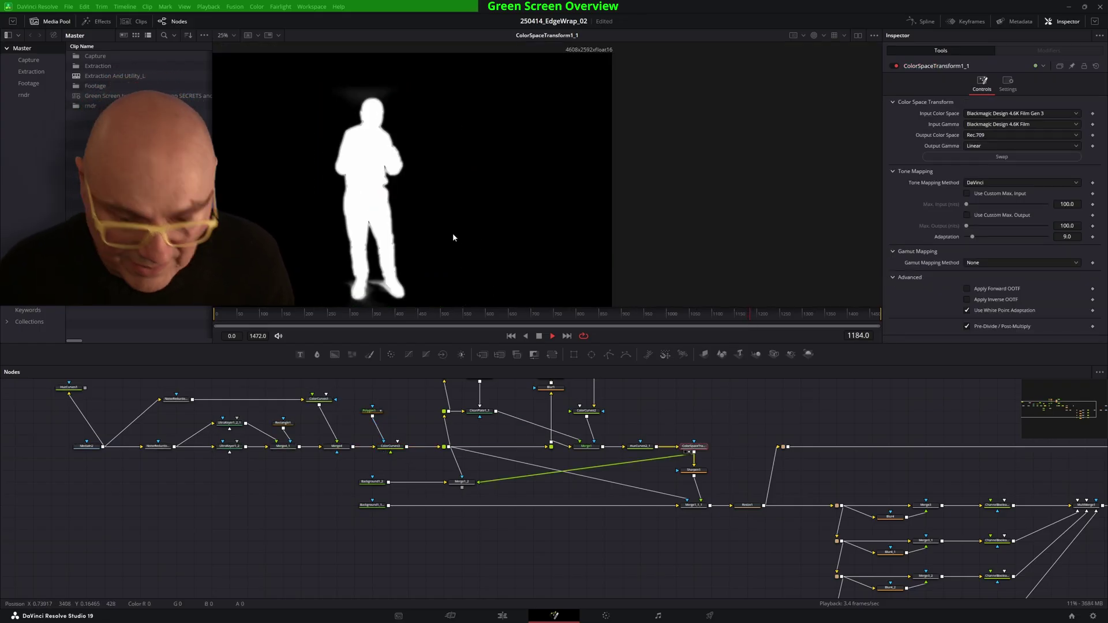
pyautogui.press('c')
pyautogui.press('a')
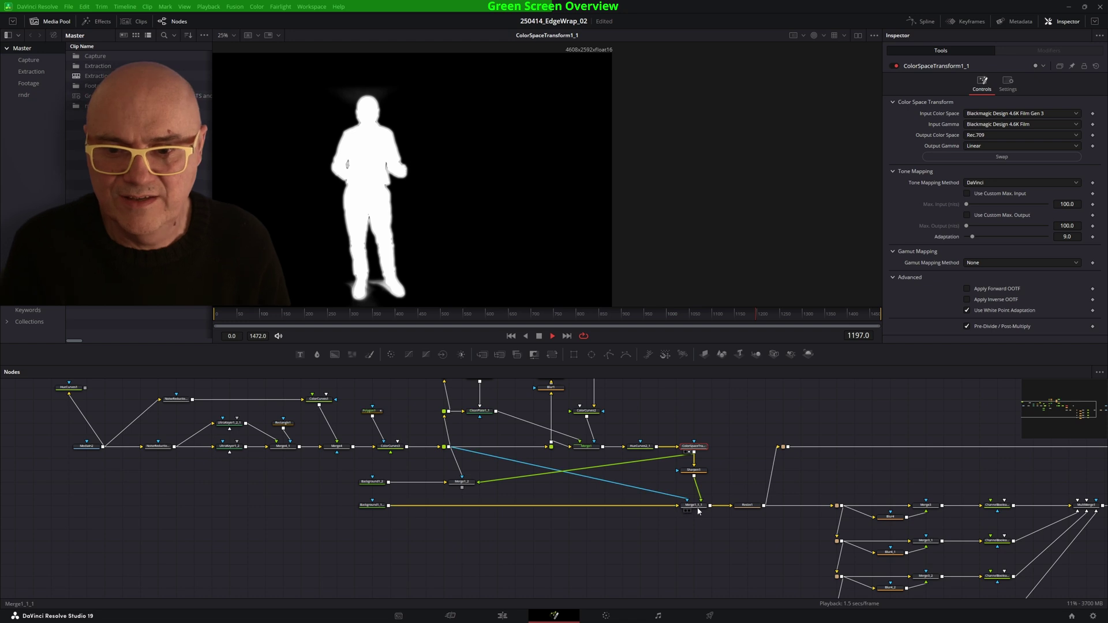
# Display the alpha matte of UltraKeyer1_2 and examine the figure's matte up close.
pyautogui.click(391, 448)
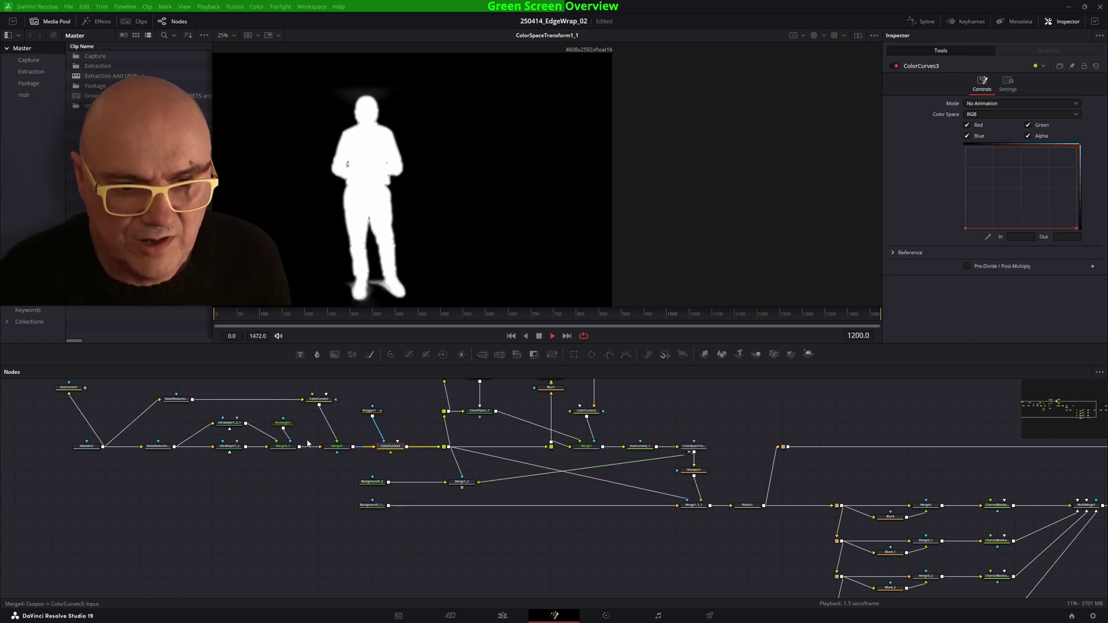
pyautogui.click(220, 447)
pyautogui.press('1')
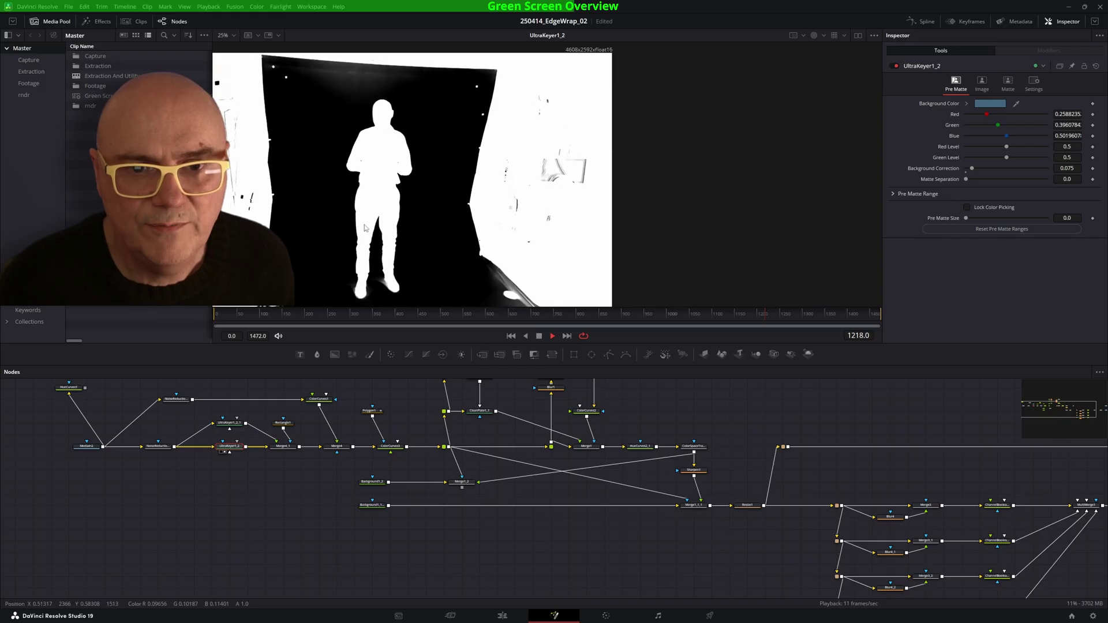
pyautogui.scroll(3, 365, 228)
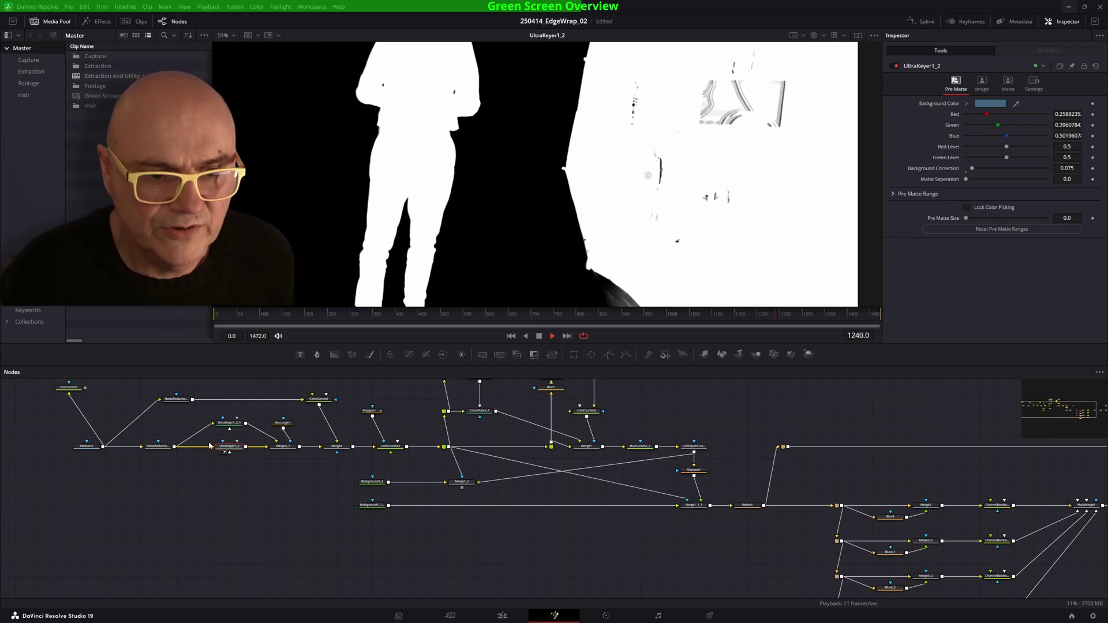
# Display the alpha matte of UltraKeyer1_2_1 and examine the floor area around the feet.
pyautogui.keyDown('ctrl'); pyautogui.scroll(6, 212, 441); pyautogui.keyUp('ctrl')
pyautogui.moveTo(211, 441); pyautogui.dragTo(427, 531, button='middle')
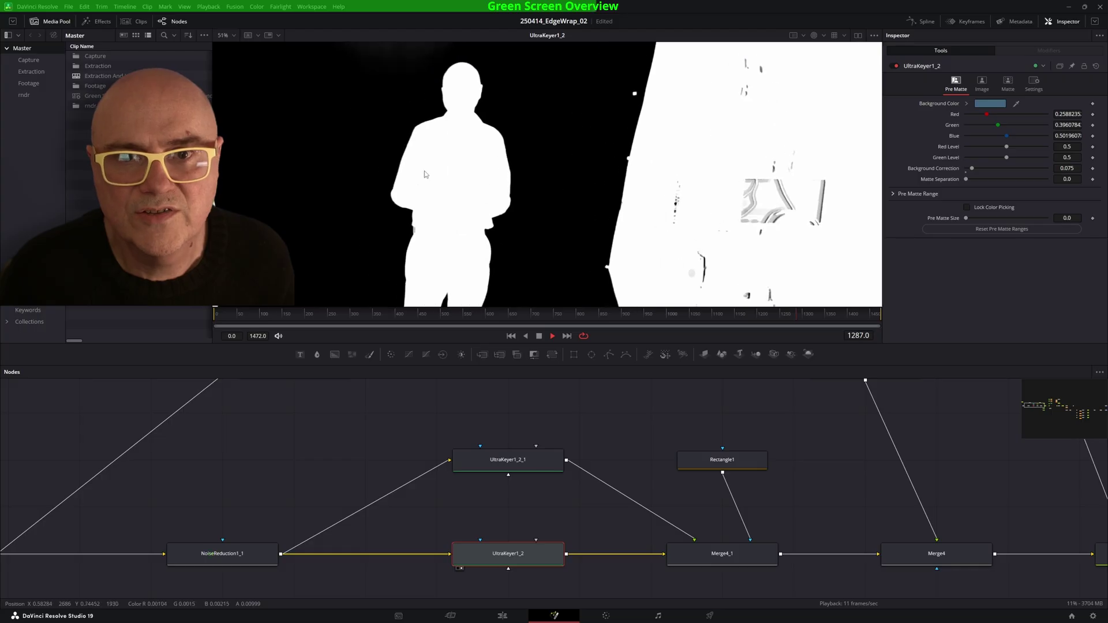
pyautogui.click(491, 460)
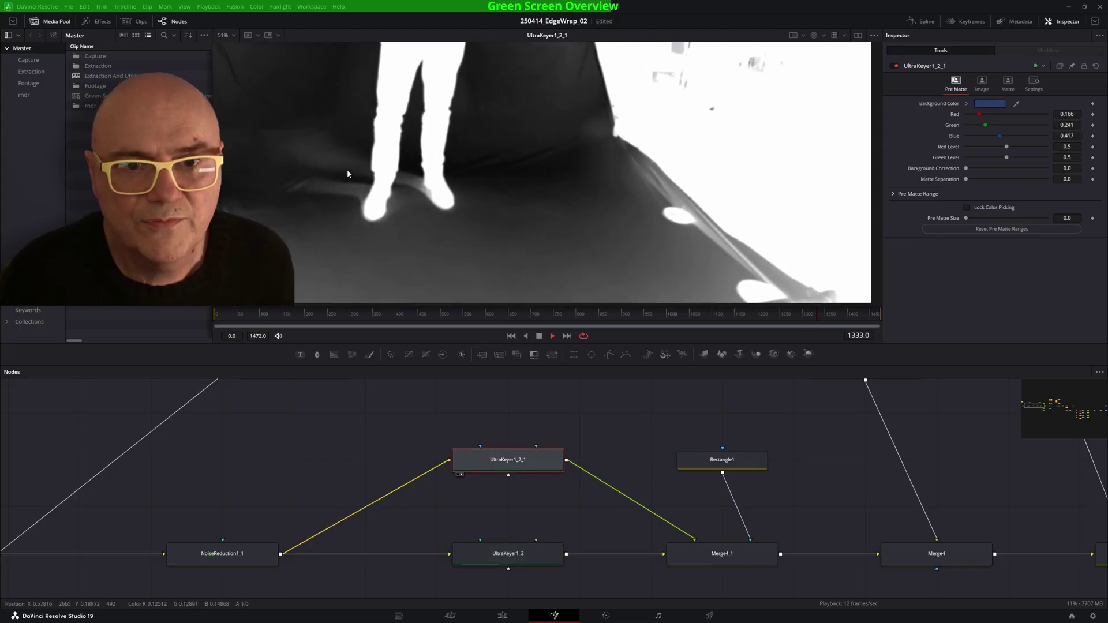
pyautogui.moveTo(592, 266); pyautogui.dragTo(325, 212, button='middle')
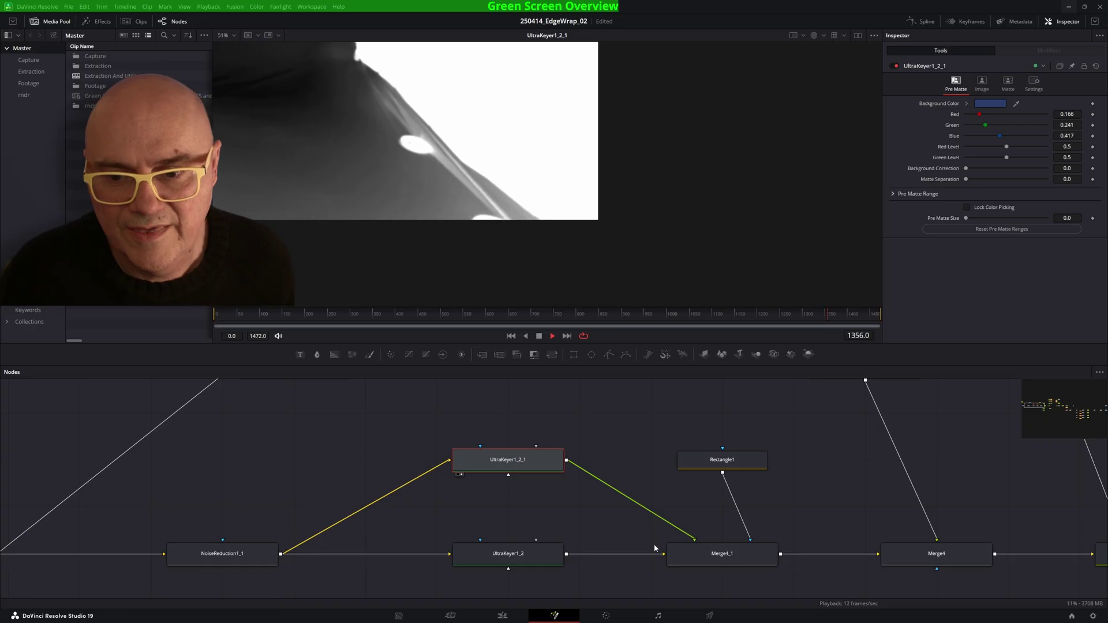
# View the combined matte of Merge4_1 and the Rectangle1 mask that limits the second keyer to the floor.
pyautogui.click(692, 555)
pyautogui.keyDown('ctrl'); pyautogui.scroll(-3, 601, 174); pyautogui.keyUp('ctrl')
pyautogui.moveTo(601, 174); pyautogui.dragTo(546, 237, button='middle')
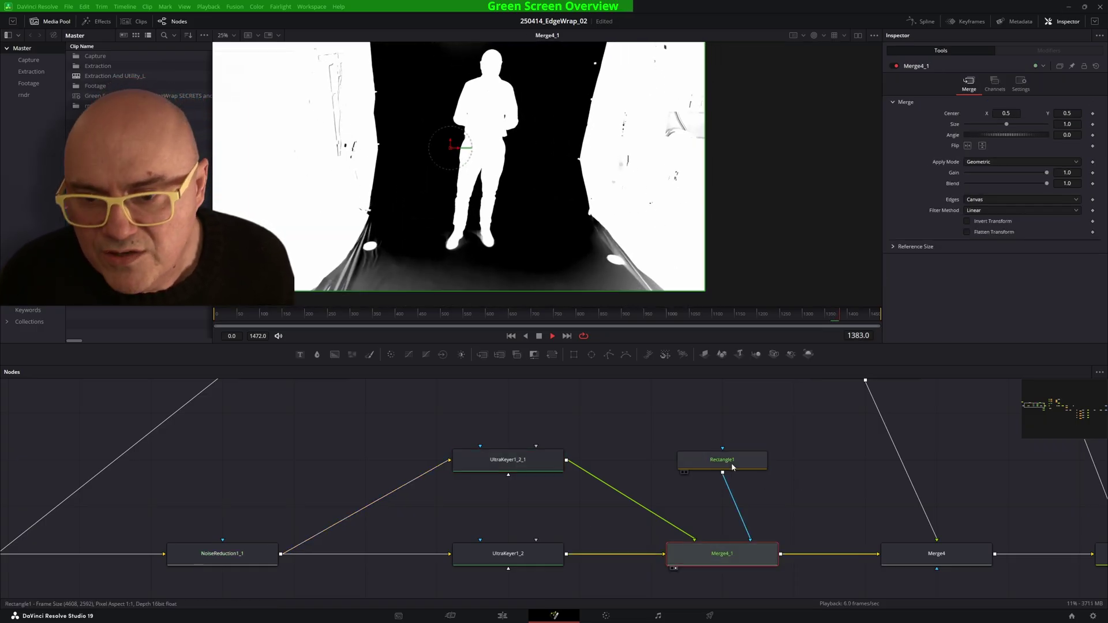
pyautogui.click(711, 461)
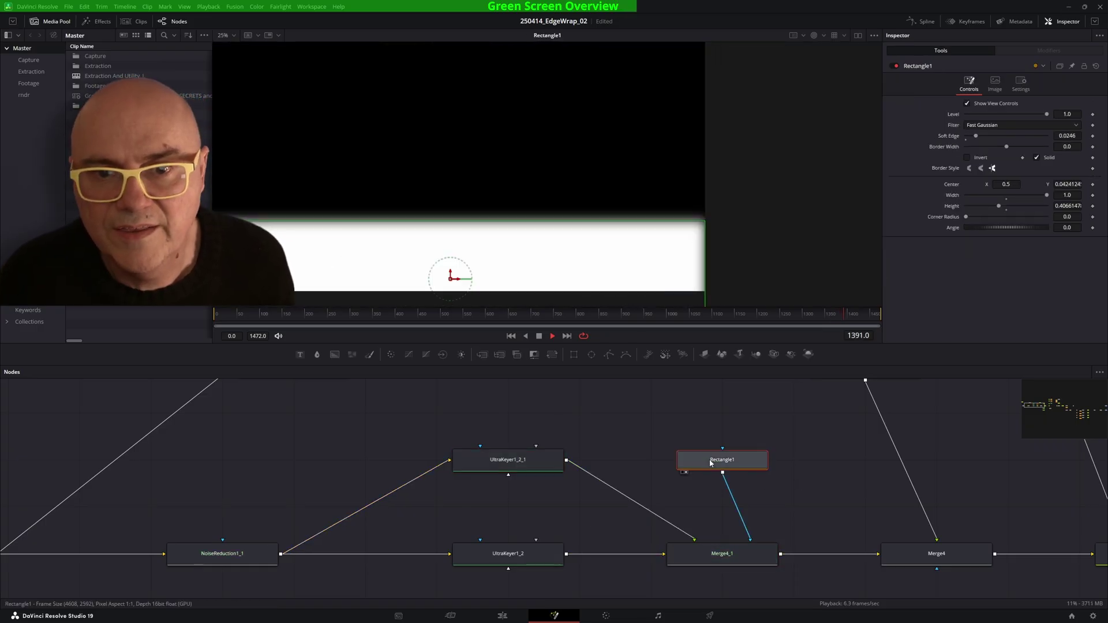
pyautogui.click(720, 561)
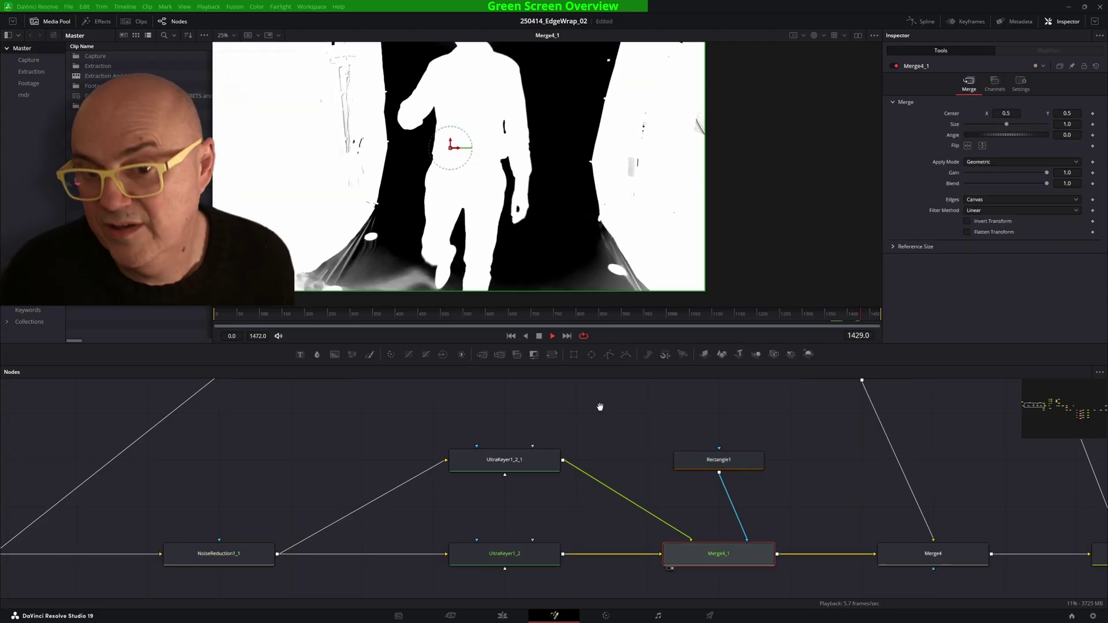
# View the ColorCurves3 result in color and examine the keyed edge around the face up close.
pyautogui.moveTo(646, 407); pyautogui.dragTo(510, 402, button='middle')
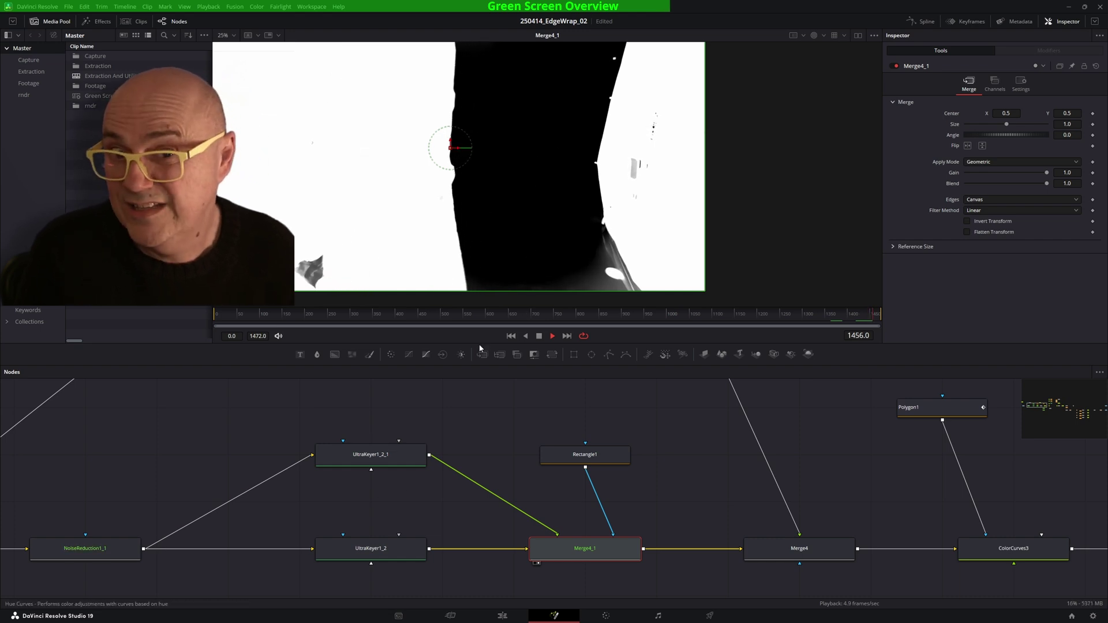
pyautogui.keyDown('ctrl'); pyautogui.scroll(-3, 396, 437); pyautogui.keyUp('ctrl')
pyautogui.moveTo(388, 437); pyautogui.dragTo(412, 490, button='middle')
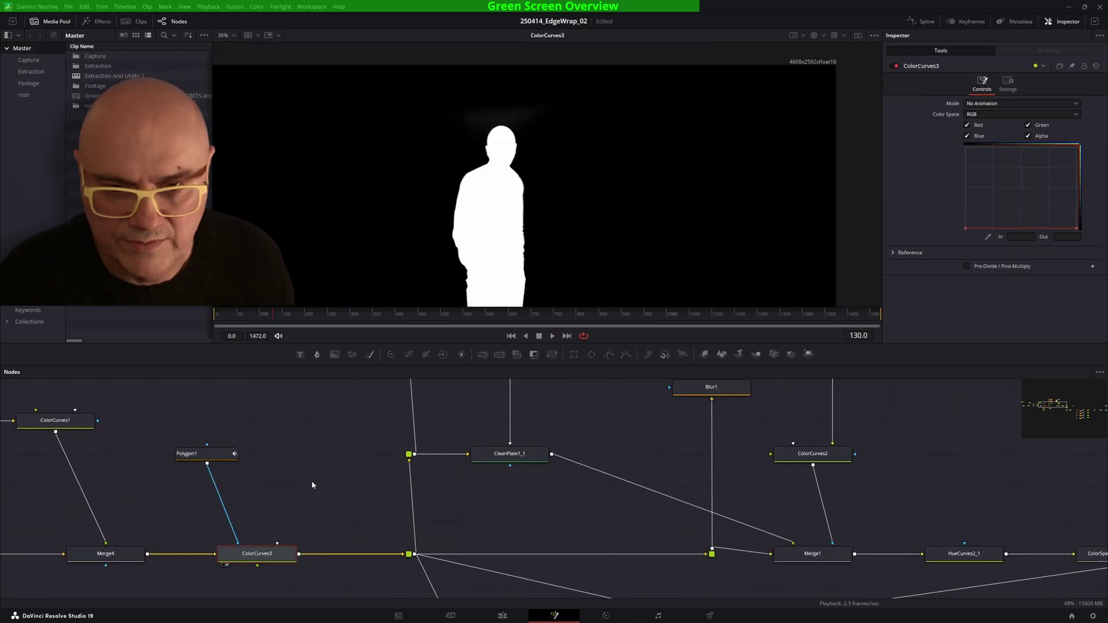
pyautogui.keyDown('ctrl'); pyautogui.scroll(-5, 314, 490); pyautogui.keyUp('ctrl')
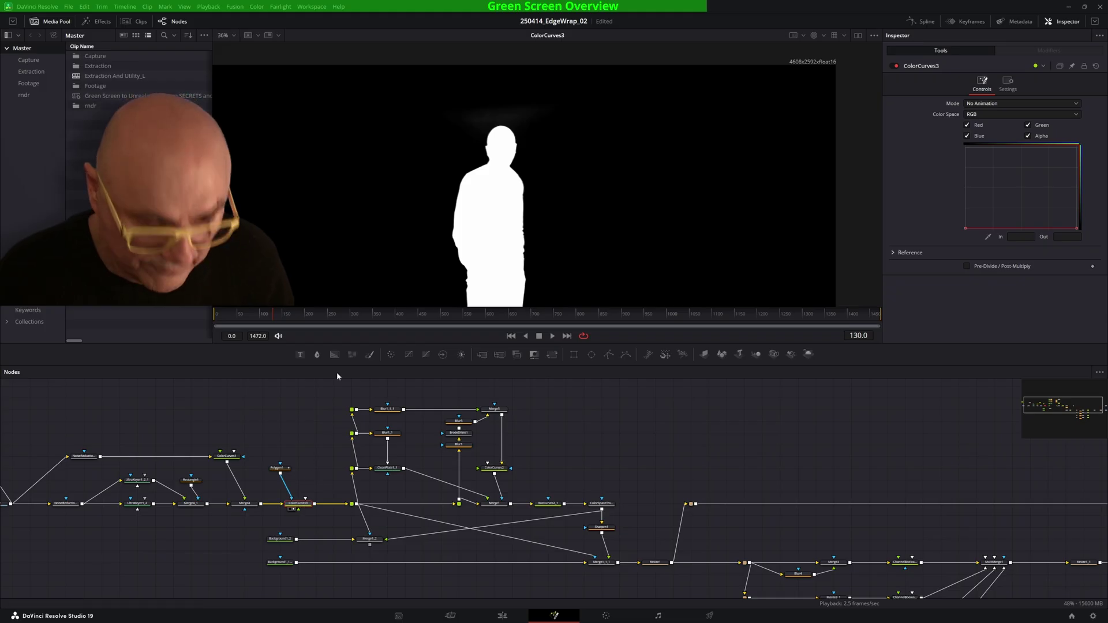
pyautogui.press('c')
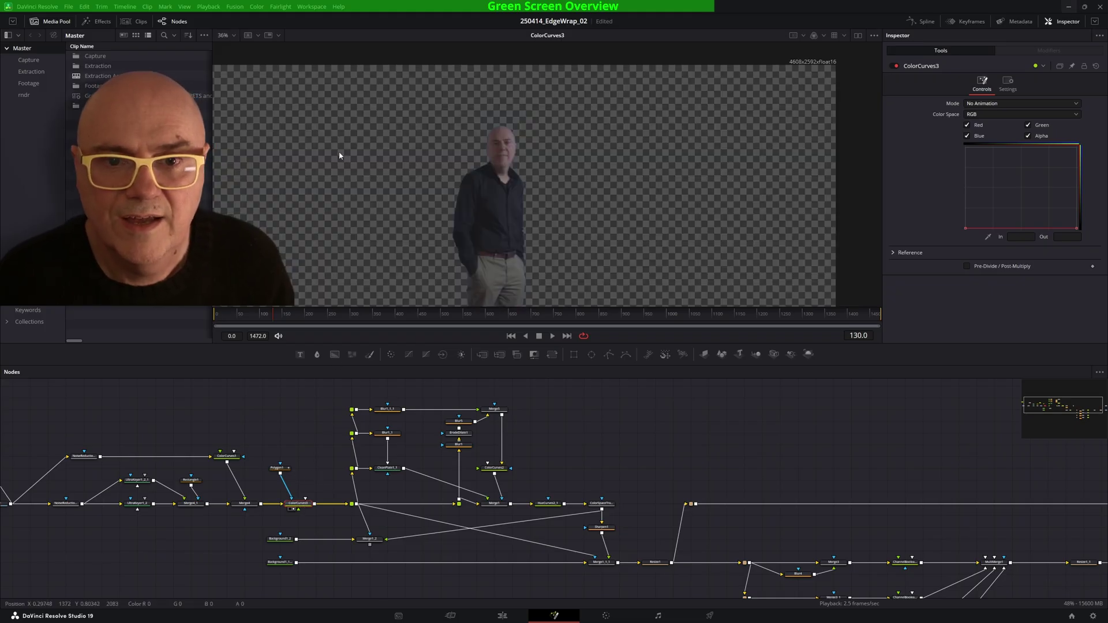
pyautogui.keyDown('ctrl'); pyautogui.scroll(4, 426, 204); pyautogui.keyUp('ctrl')
pyautogui.keyDown('ctrl'); pyautogui.scroll(4, 427, 129); pyautogui.keyUp('ctrl')
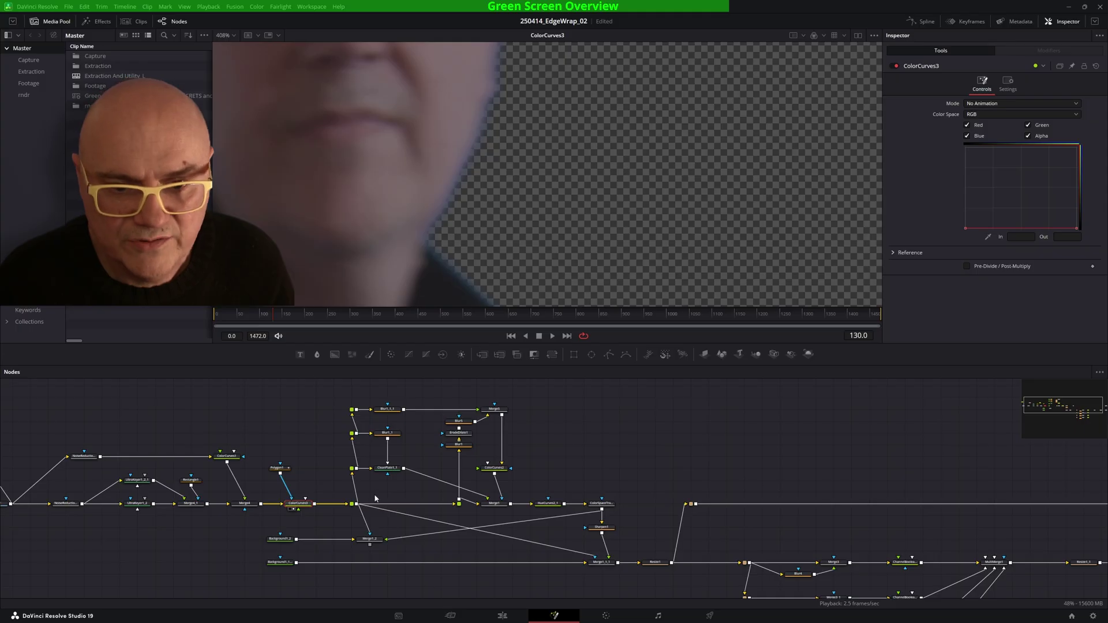
# Check the Blur1_1 settings, then display CleanPlate1_1 and examine its extended edge colors and Grow Edges setting.
pyautogui.keyDown('ctrl'); pyautogui.scroll(4, 392, 469); pyautogui.keyUp('ctrl')
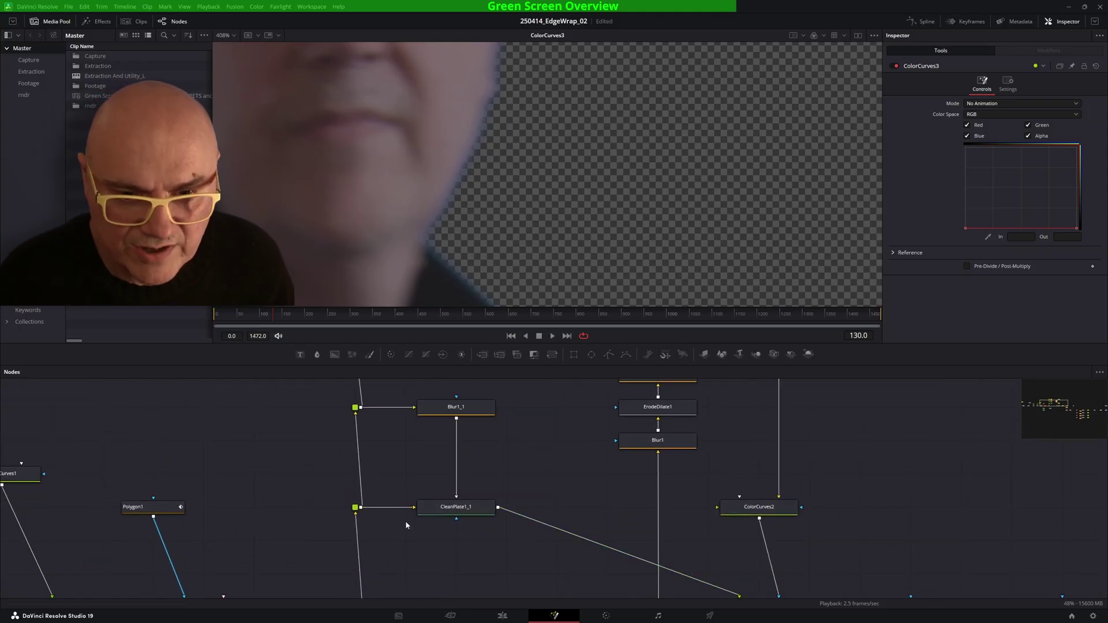
pyautogui.click(441, 409)
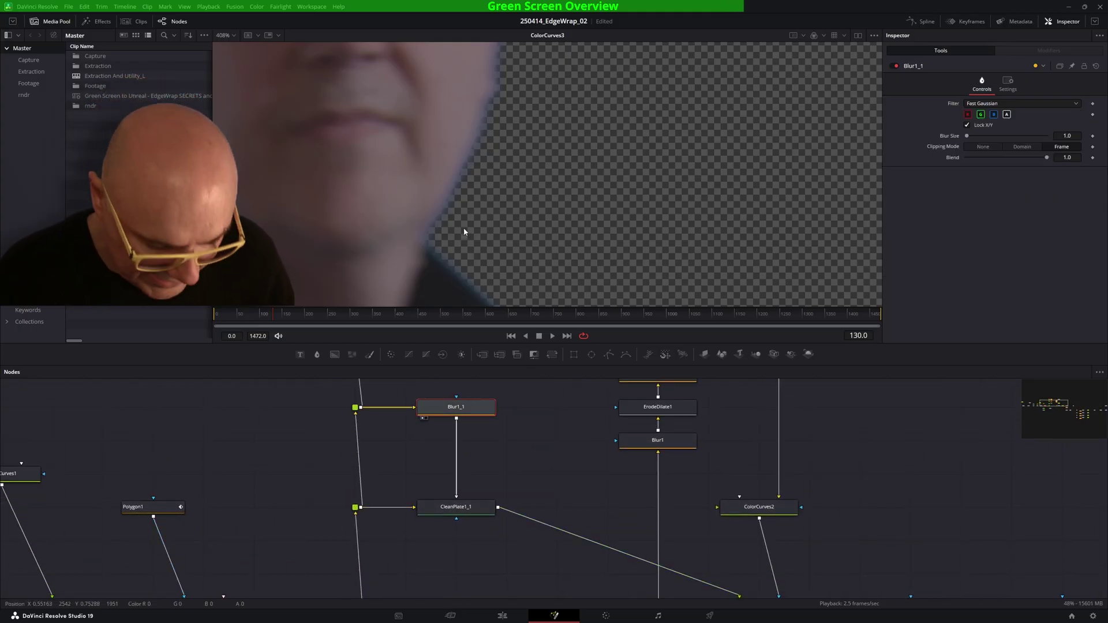
pyautogui.click(454, 511)
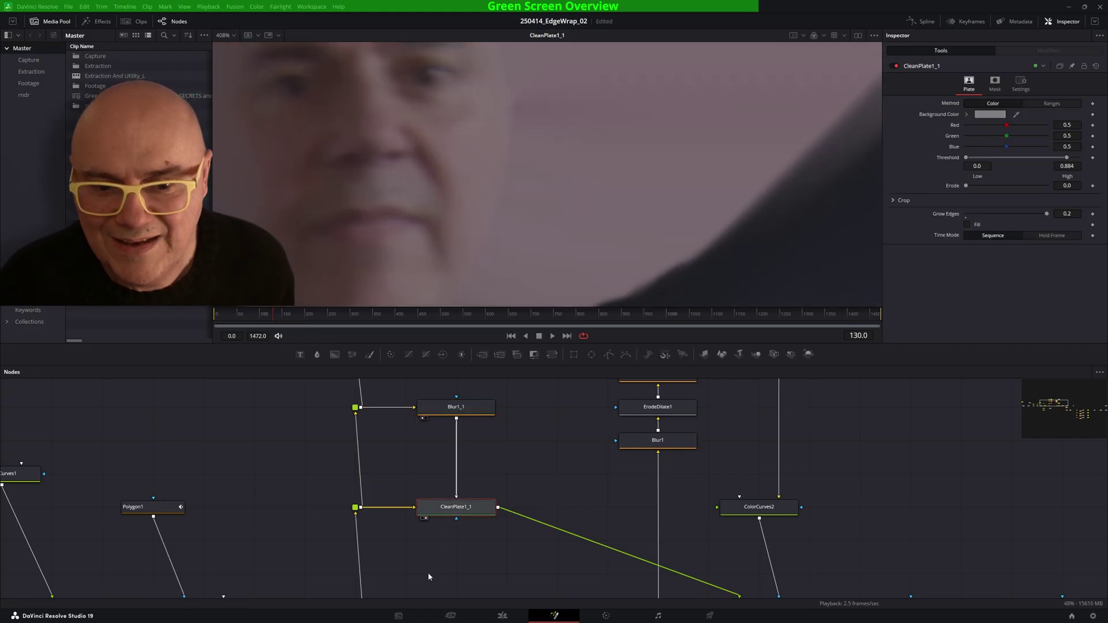
pyautogui.moveTo(1044, 213); pyautogui.dragTo(1089, 215)
# Display the Blur1_1_1 result and examine the strongly blurred figure that feeds Merge5.
pyautogui.moveTo(618, 476); pyautogui.dragTo(435, 465, button='middle')
pyautogui.keyDown('ctrl'); pyautogui.scroll(-2, 436, 468); pyautogui.keyUp('ctrl')
pyautogui.moveTo(472, 512); pyautogui.dragTo(376, 518, button='middle')
pyautogui.keyDown('ctrl'); pyautogui.scroll(1, 402, 473); pyautogui.keyUp('ctrl')
pyautogui.moveTo(333, 456); pyautogui.dragTo(399, 496, button='middle')
pyautogui.click(316, 433)
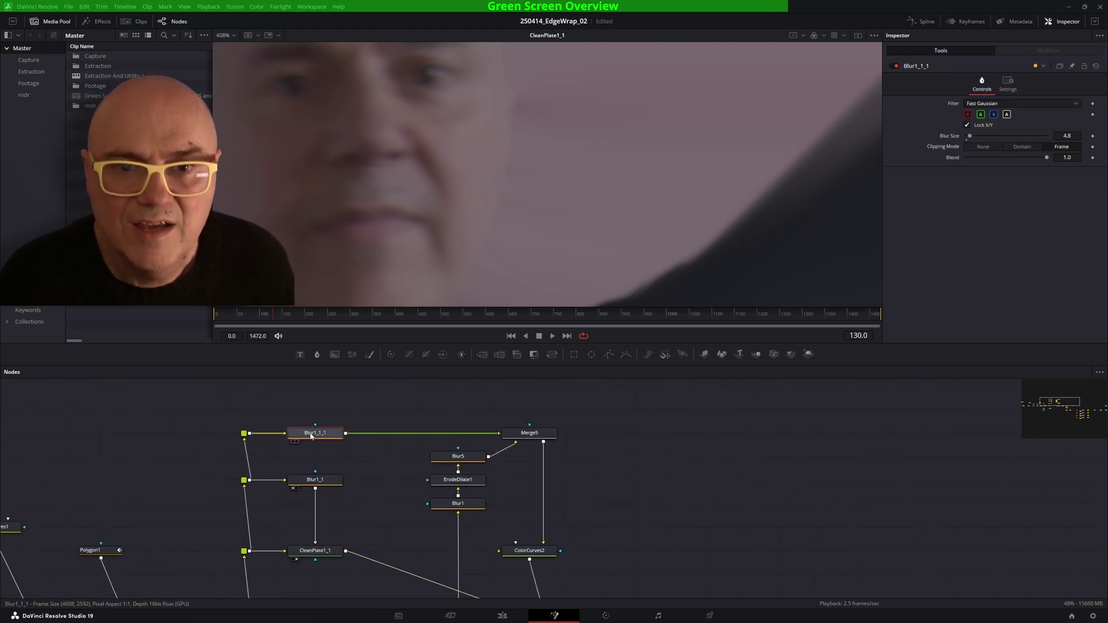
pyautogui.press('1')
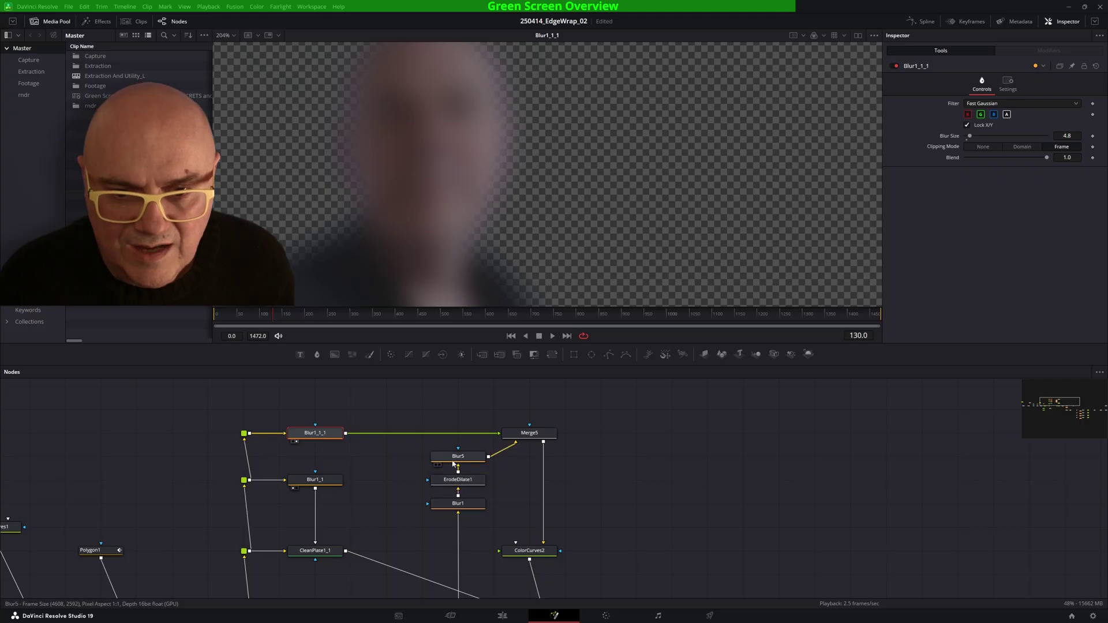
# Display the alpha matte of Blur1, followed by the expanded ErodeDilate1 matte and the softened Blur5 matte.
pyautogui.click(458, 504)
pyautogui.moveTo(484, 406); pyautogui.dragTo(463, 411, button='middle')
pyautogui.press('1')
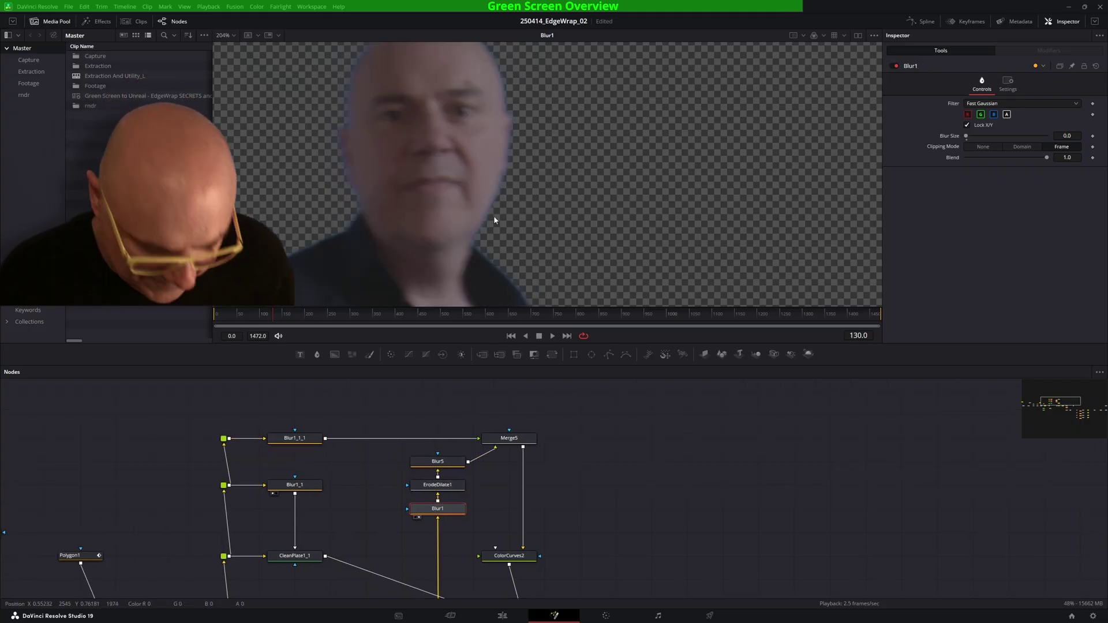
pyautogui.click(437, 485)
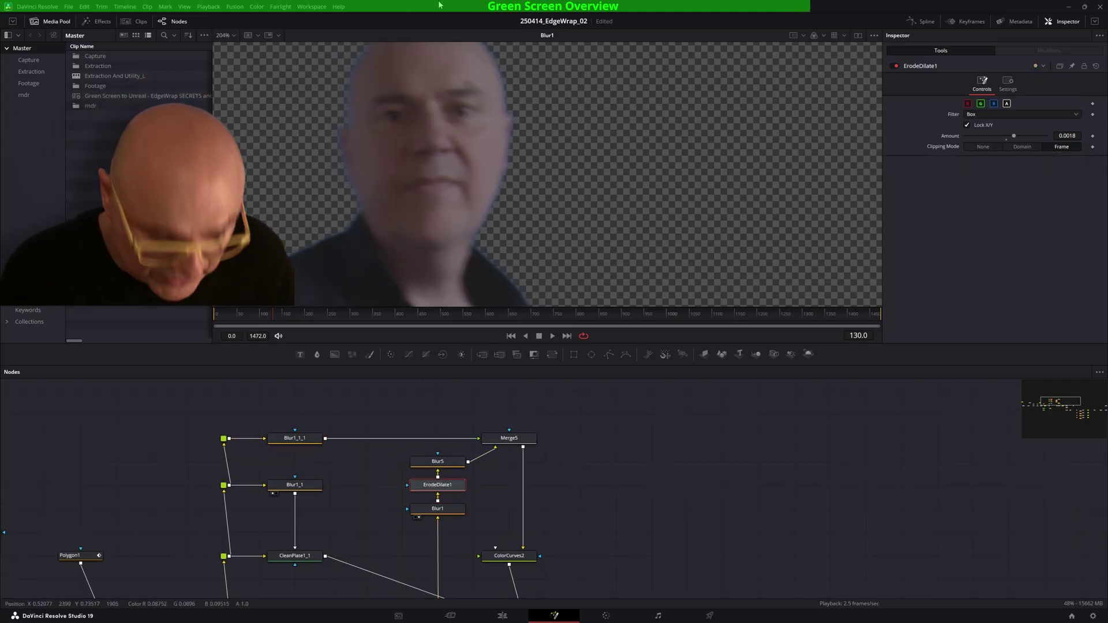
pyautogui.press('a')
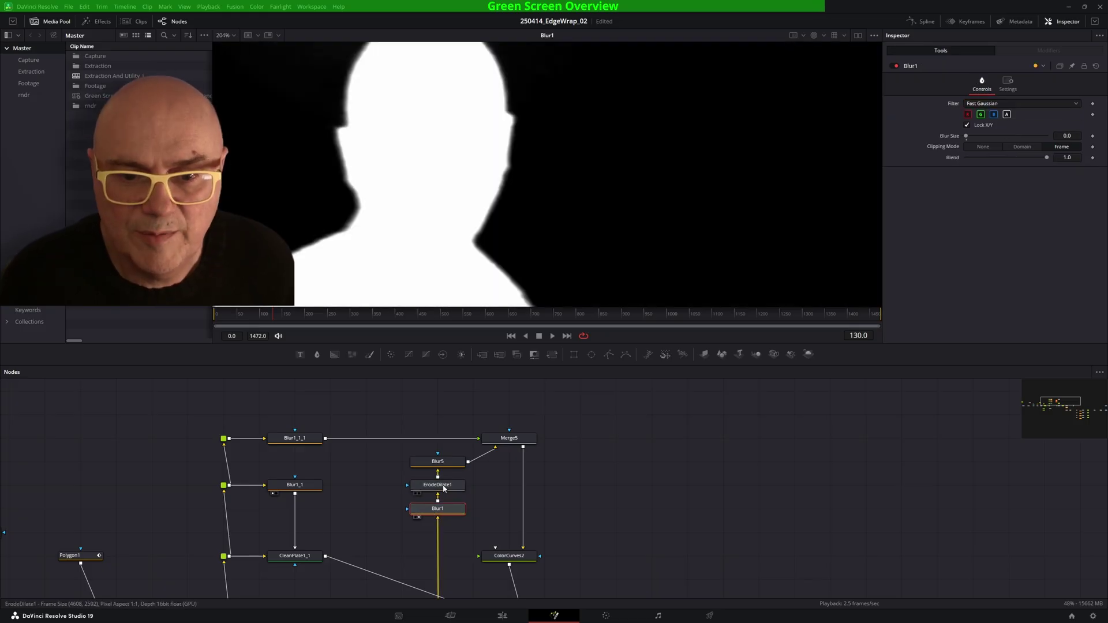
pyautogui.press('1')
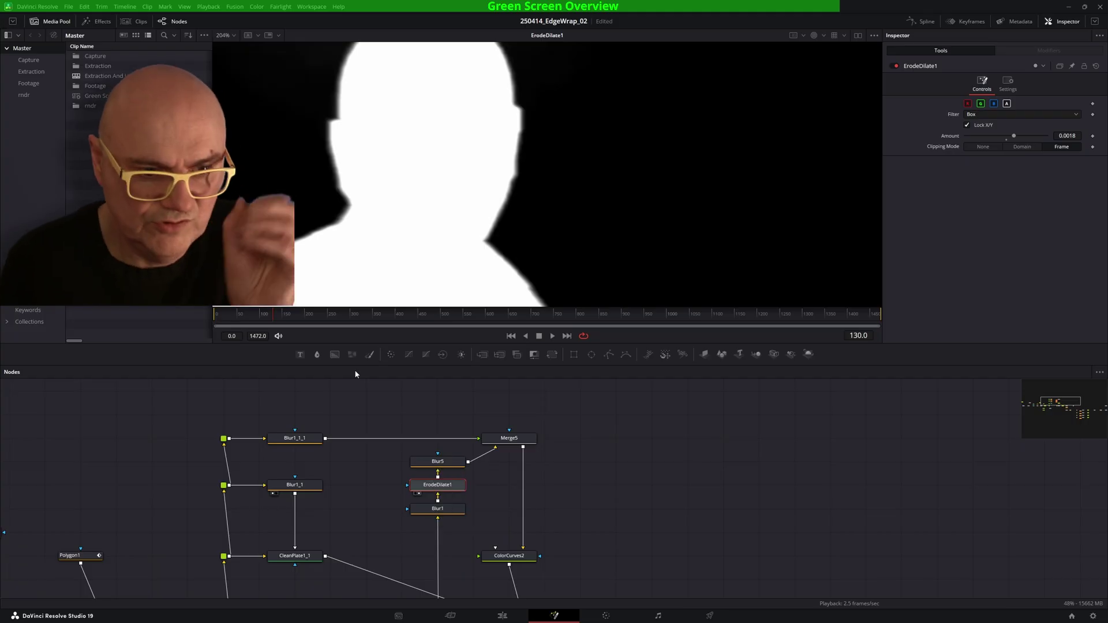
pyautogui.click(437, 461)
pyautogui.press('1')
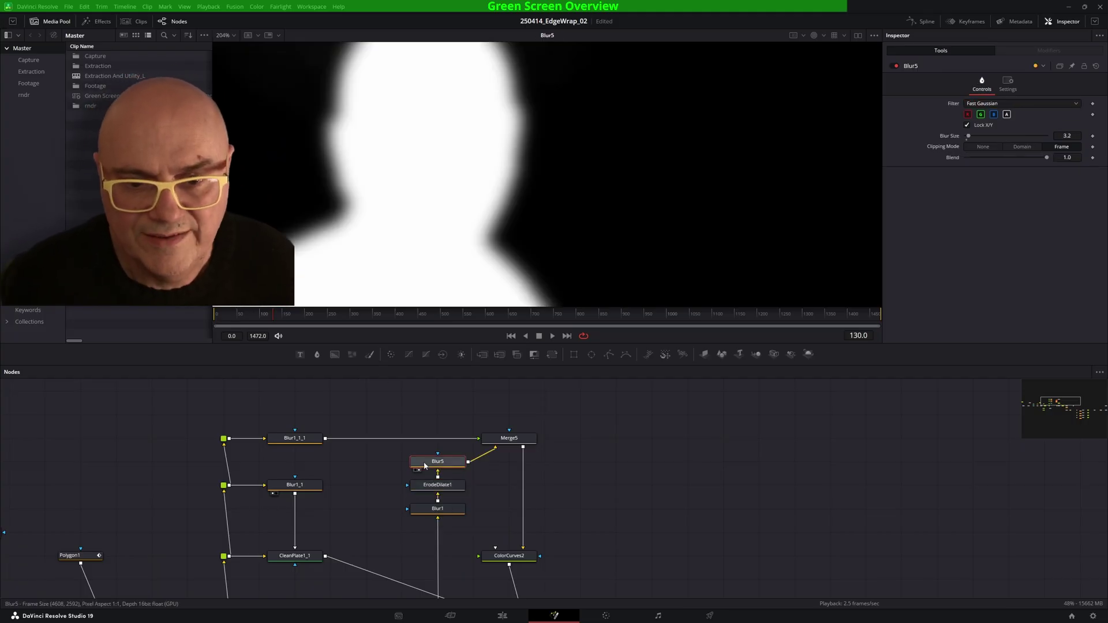
# Compare the Blur1 matte with the Merge5 stencil matte and follow its edge outline down the body.
pyautogui.click(296, 439)
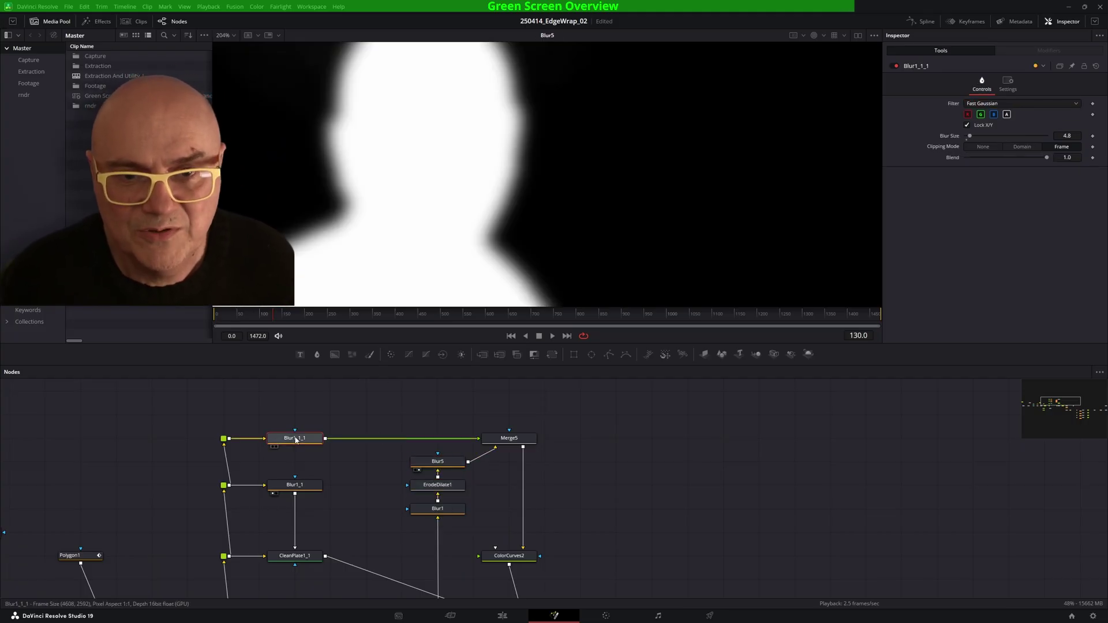
pyautogui.click(448, 509)
pyautogui.press('1')
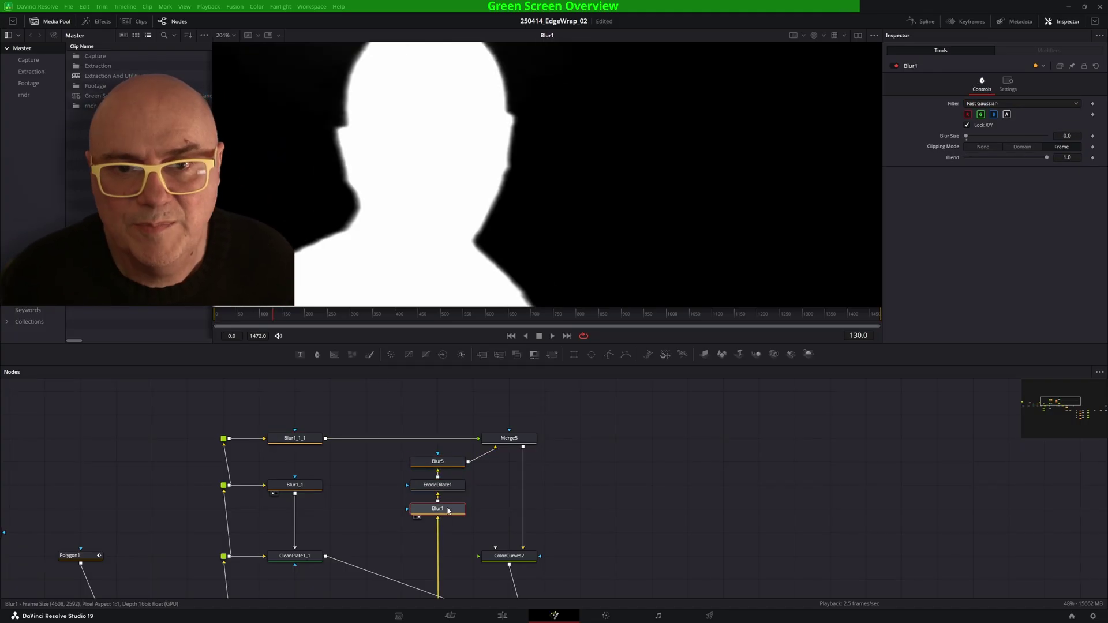
pyautogui.click(510, 442)
pyautogui.press('1')
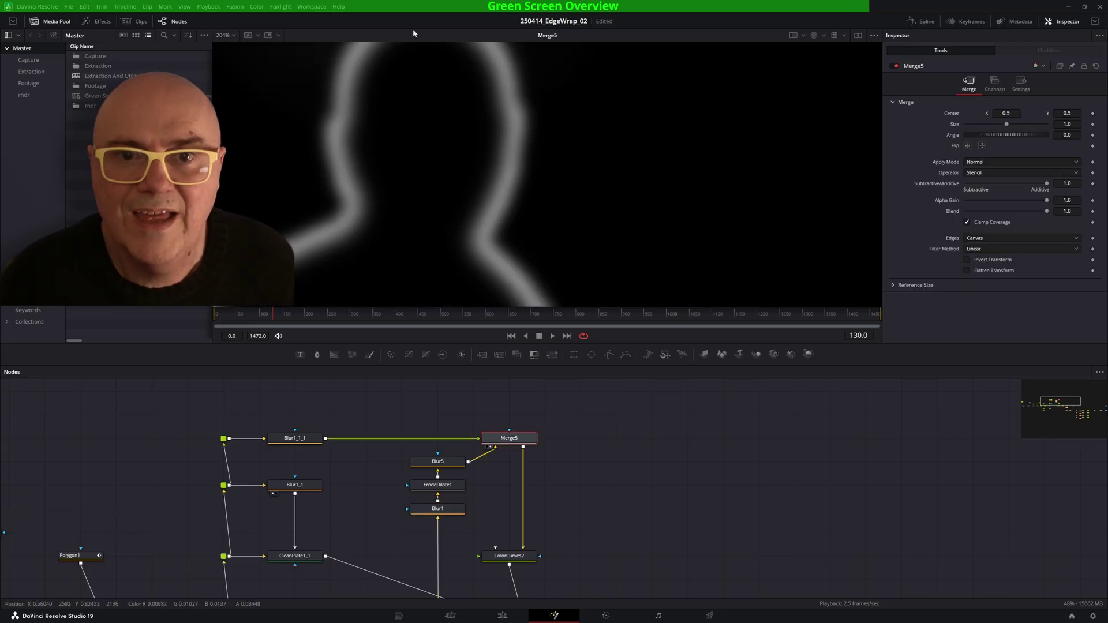
pyautogui.moveTo(478, 259); pyautogui.dragTo(487, 162, button='middle')
pyautogui.keyDown('ctrl'); pyautogui.scroll(-3, 492, 174); pyautogui.keyUp('ctrl')
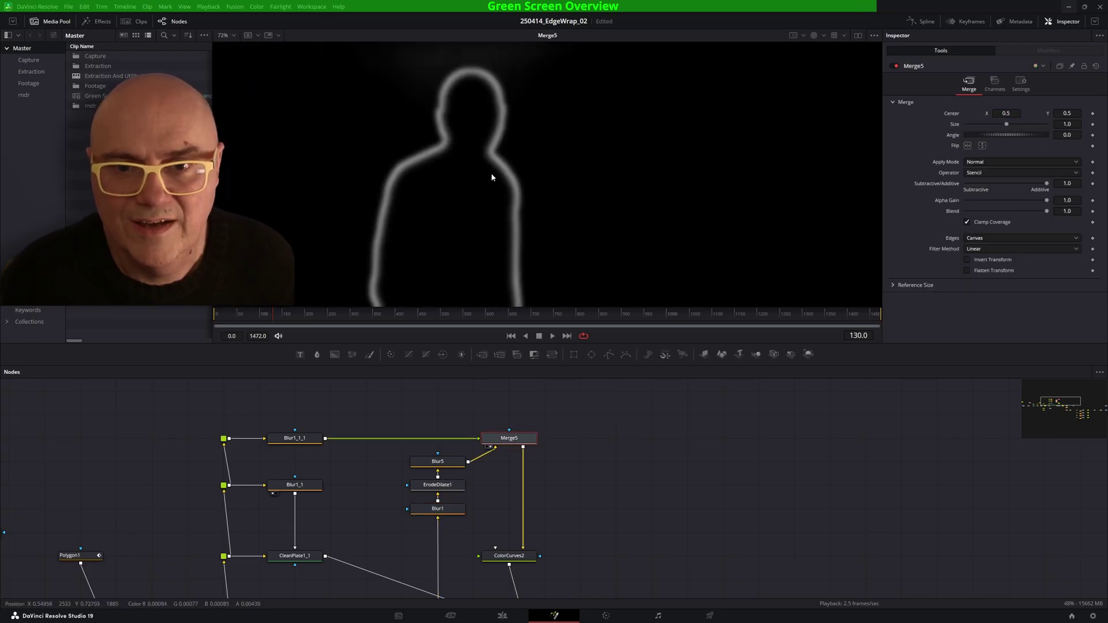
pyautogui.moveTo(465, 277); pyautogui.dragTo(460, 109, button='middle')
# Display the ColorCurves3 result in color and examine the keyed edges around the waist up close.
pyautogui.moveTo(364, 556); pyautogui.dragTo(357, 405, button='middle')
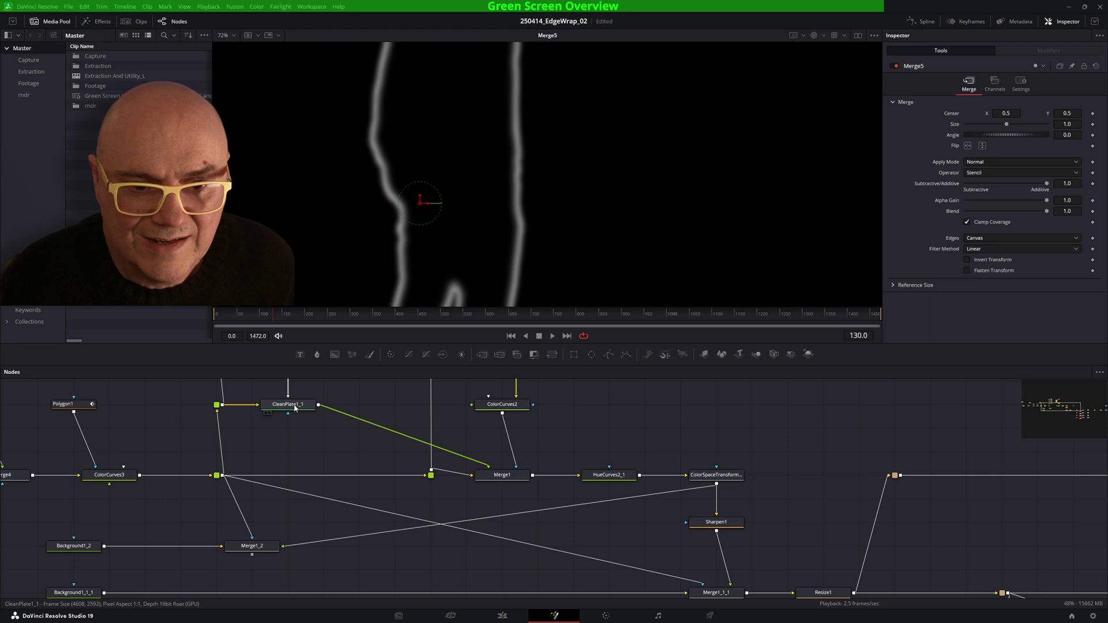
pyautogui.click(118, 478)
pyautogui.press('1')
pyautogui.press('c')
pyautogui.keyDown('ctrl'); pyautogui.scroll(5, 431, 177); pyautogui.keyUp('ctrl')
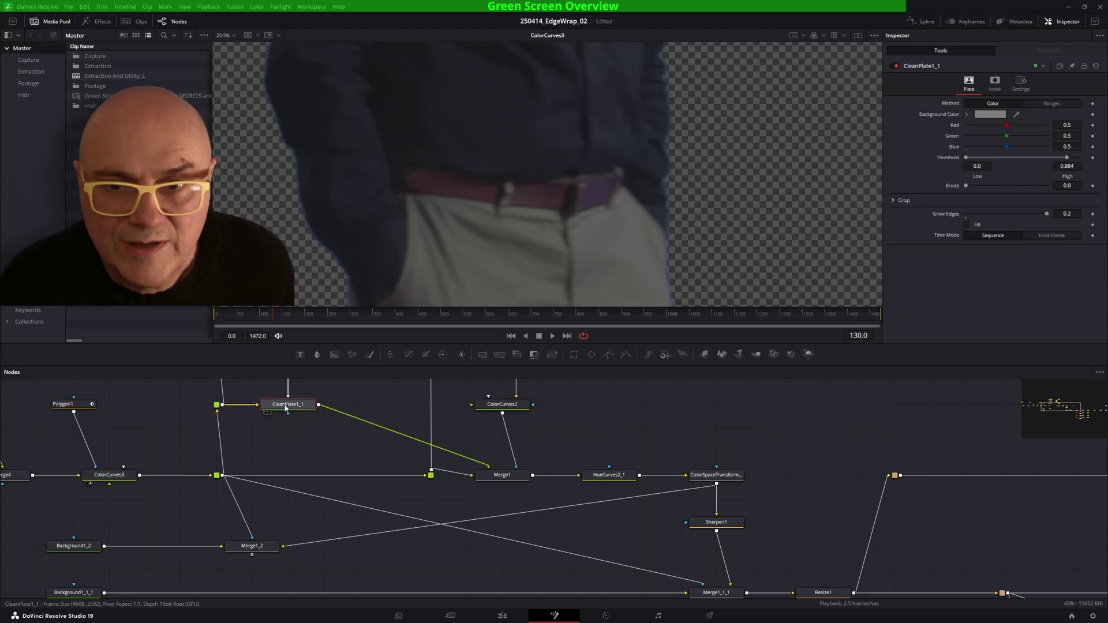
# View the CleanPlate1_1 plate and the ColorCurves2 edge mask that both feed Merge1.
pyautogui.click(286, 408)
pyautogui.press('2')
pyautogui.moveTo(527, 416); pyautogui.dragTo(509, 417, button='middle')
pyautogui.click(493, 409)
pyautogui.press('2')
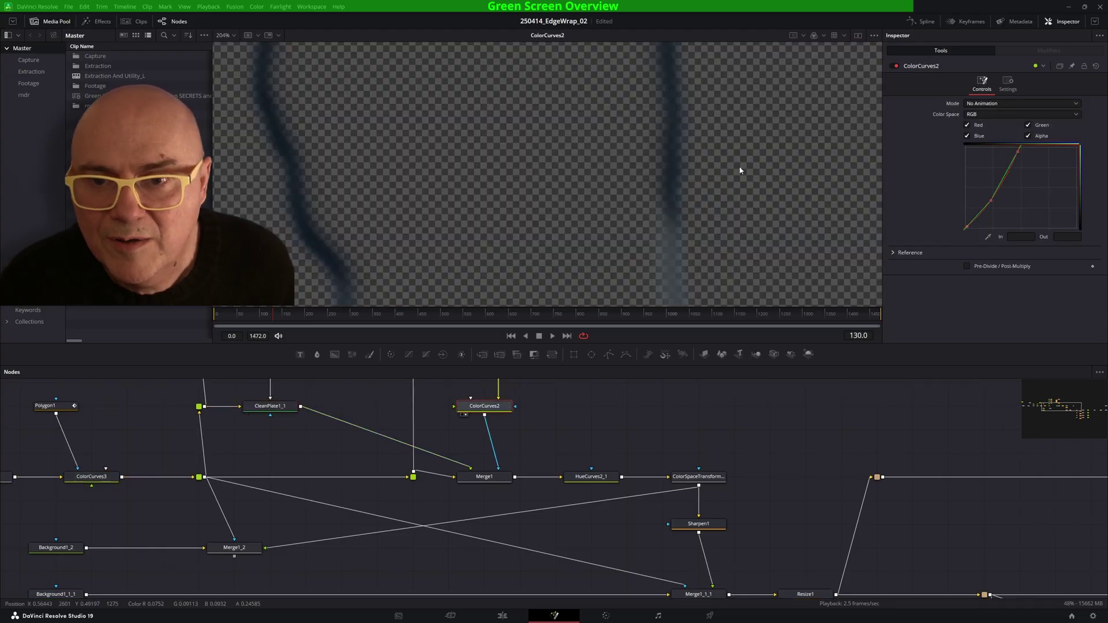
# Display the Merge1 result and examine the extended edges from the waist up to the face.
pyautogui.click(484, 477)
pyautogui.press('2')
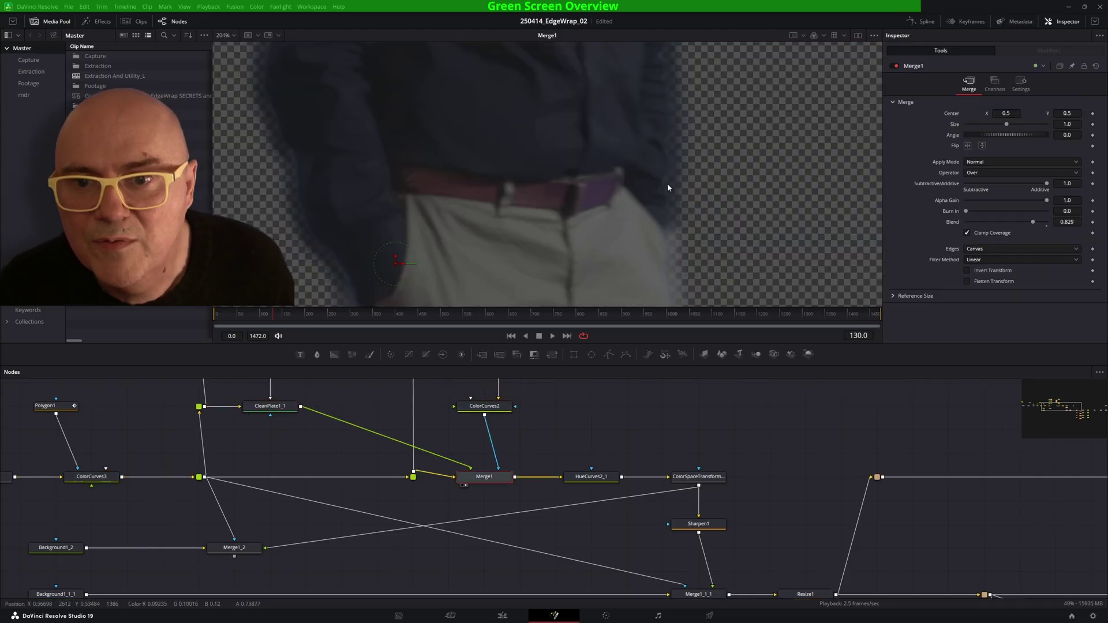
pyautogui.scroll(6, 604, 143)
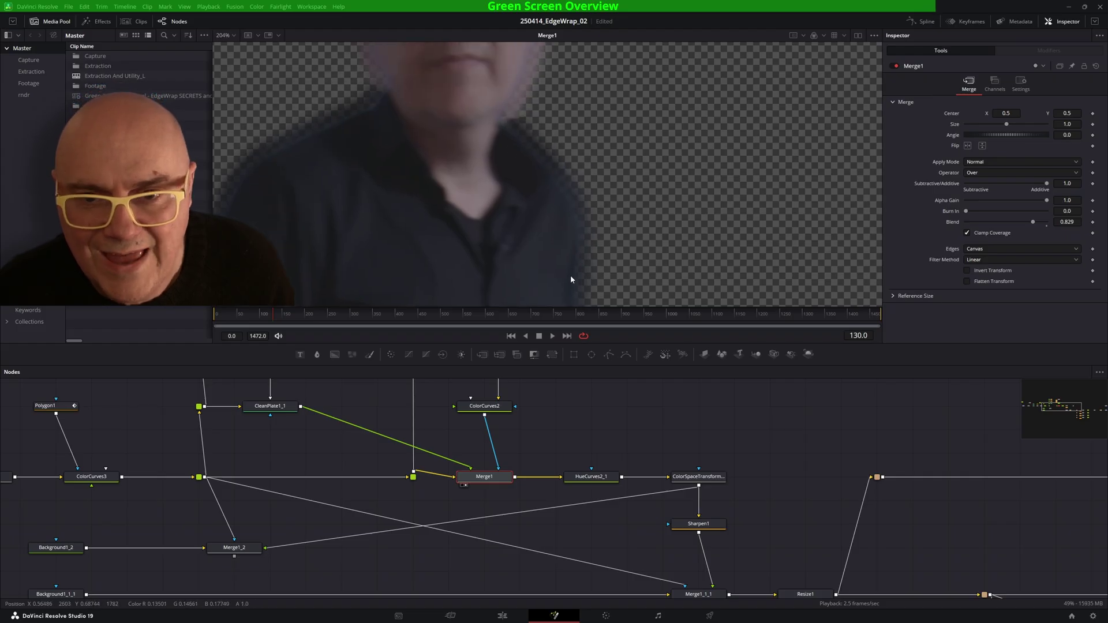
pyautogui.scroll(-3, 549, 152)
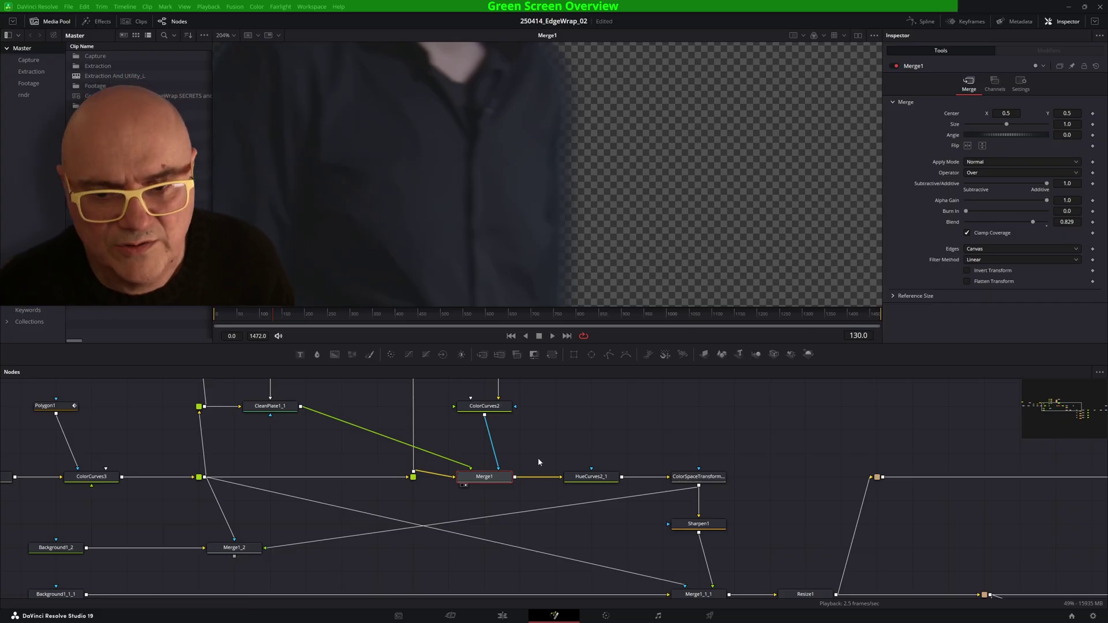
# Display the HueCurves2_1 result and examine the desaturated figure from head to torso at frame 148.
pyautogui.moveTo(528, 460); pyautogui.dragTo(320, 465, button='middle')
pyautogui.click(379, 483)
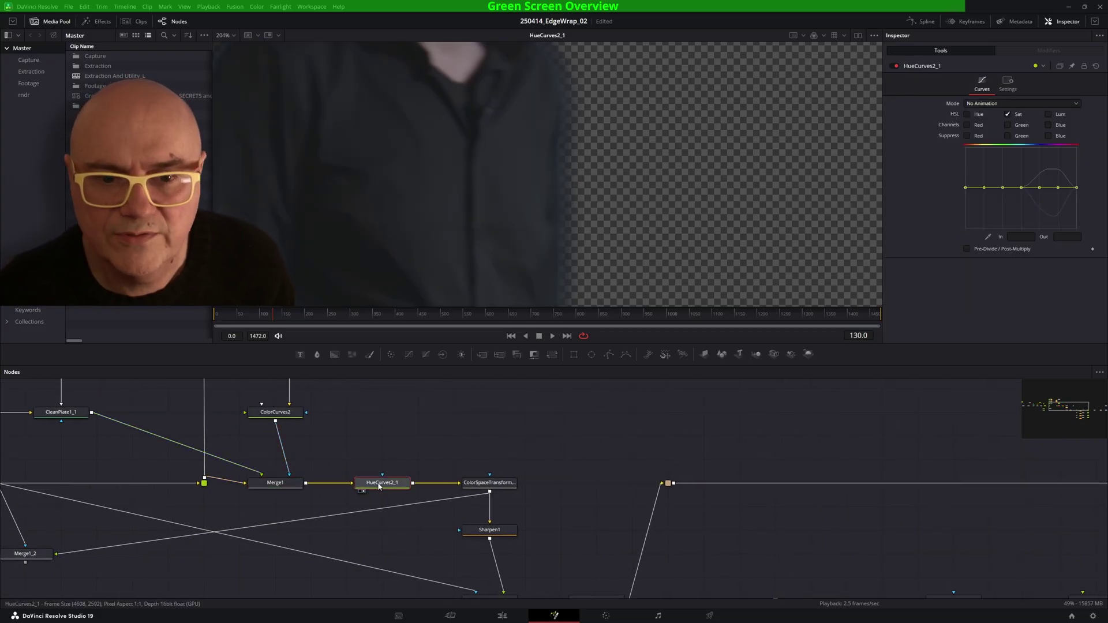
pyautogui.keyDown('ctrl'); pyautogui.scroll(-3, 518, 184); pyautogui.keyUp('ctrl')
pyautogui.keyDown('ctrl'); pyautogui.scroll(1, 519, 120); pyautogui.keyUp('ctrl')
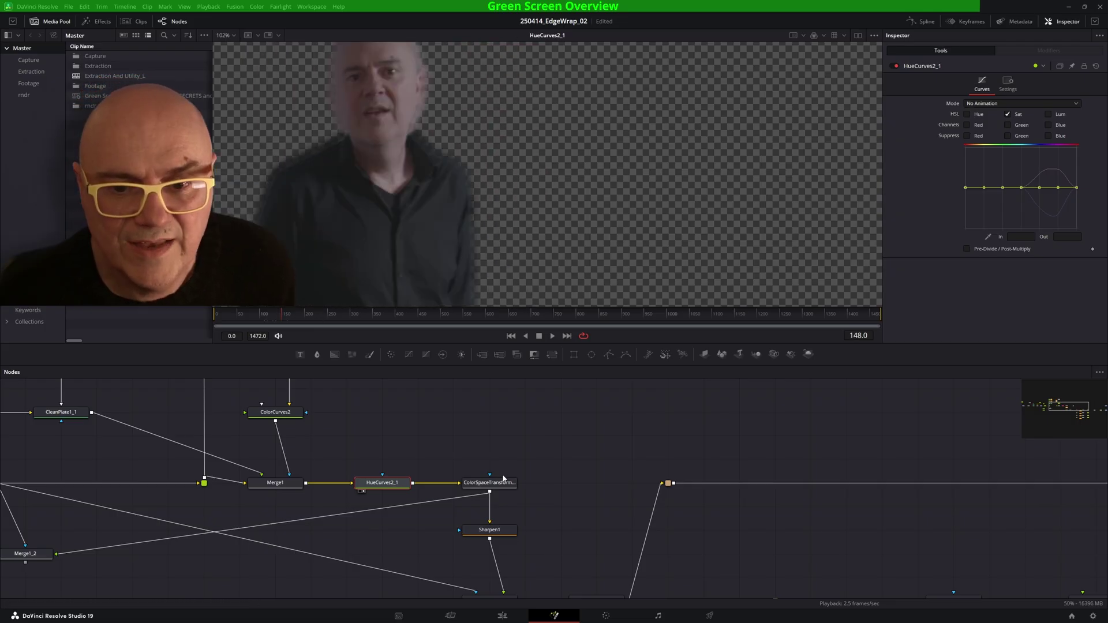
# Connect the HueCurves2_1 output directly to Sharpen1, bypassing the ColorSpaceTransform1_1 node, and display the Merge1_1_1 result.
pyautogui.moveTo(491, 488); pyautogui.dragTo(657, 452, button='middle')
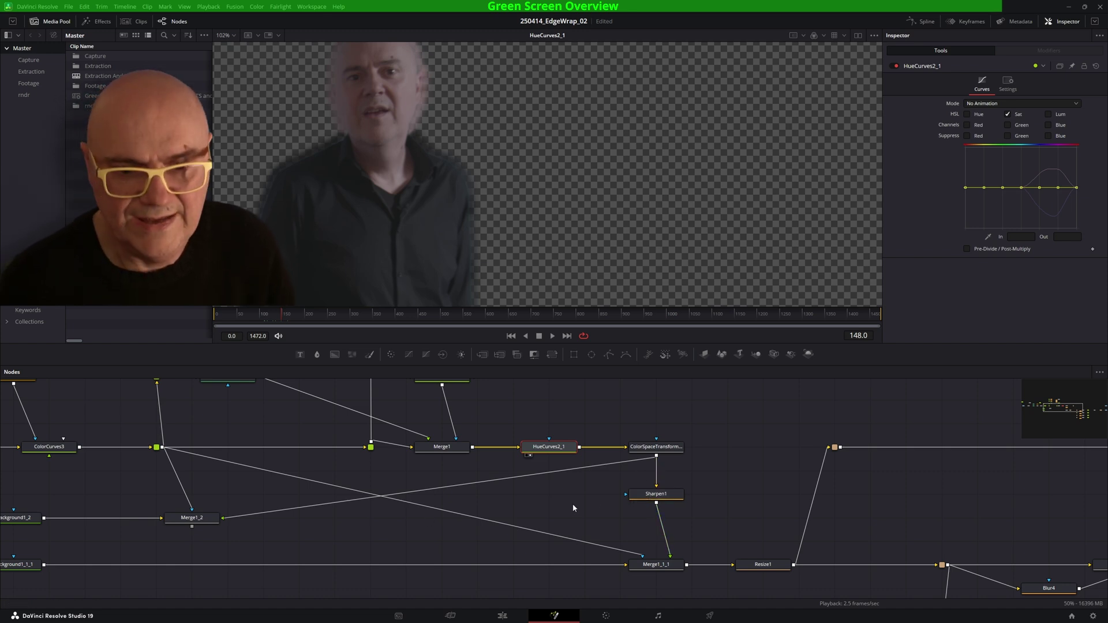
pyautogui.moveTo(633, 529); pyautogui.dragTo(729, 514, button='middle')
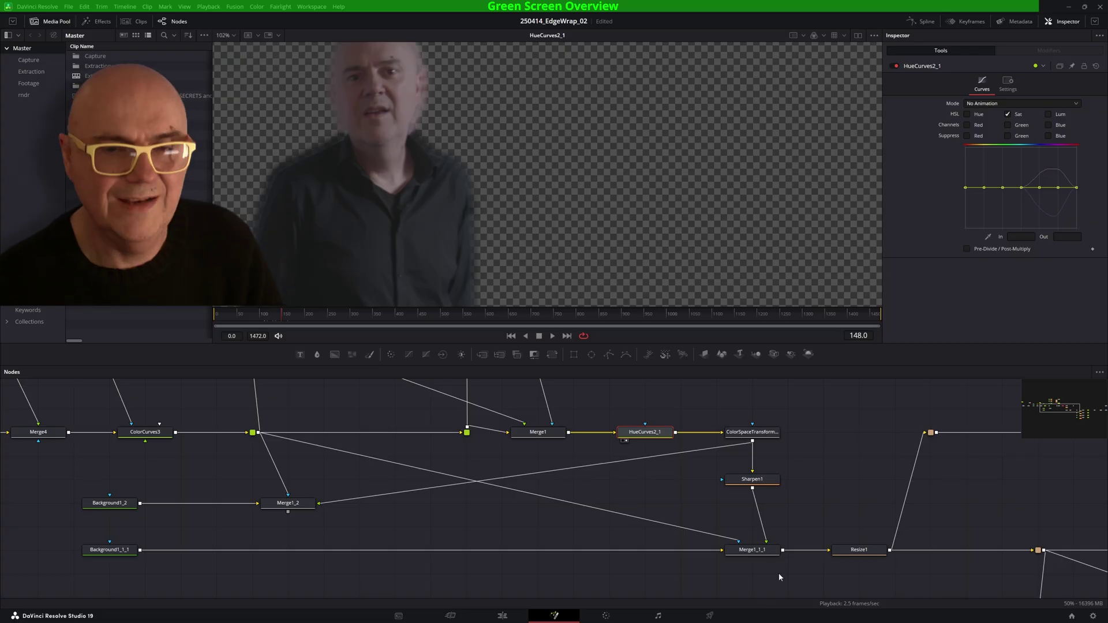
pyautogui.moveTo(676, 436); pyautogui.dragTo(745, 479)
pyautogui.click(751, 551)
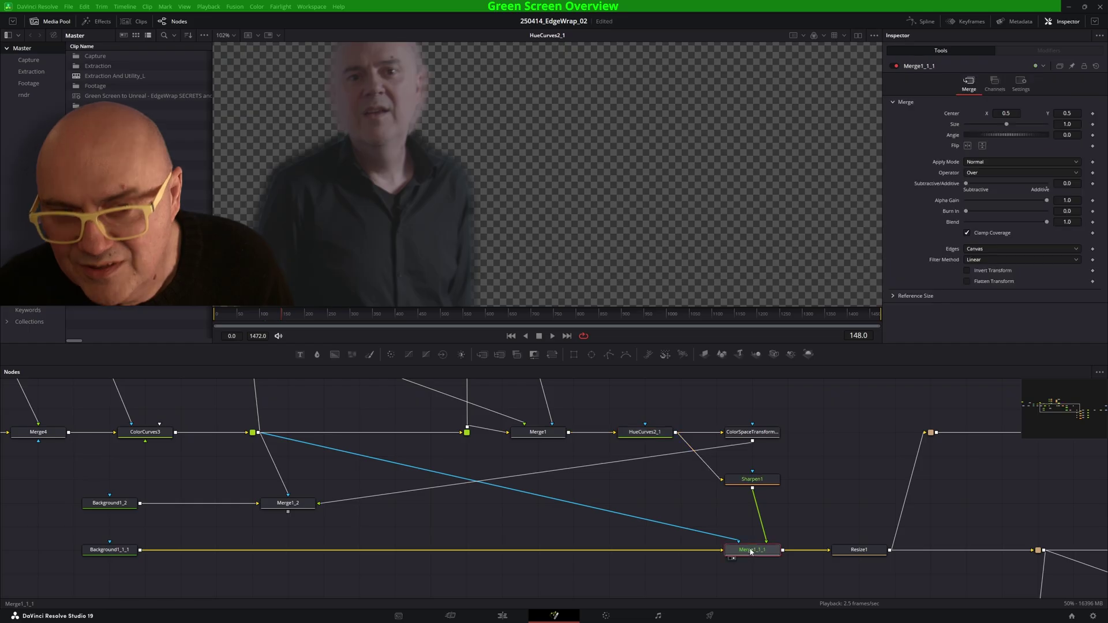
pyautogui.press('1')
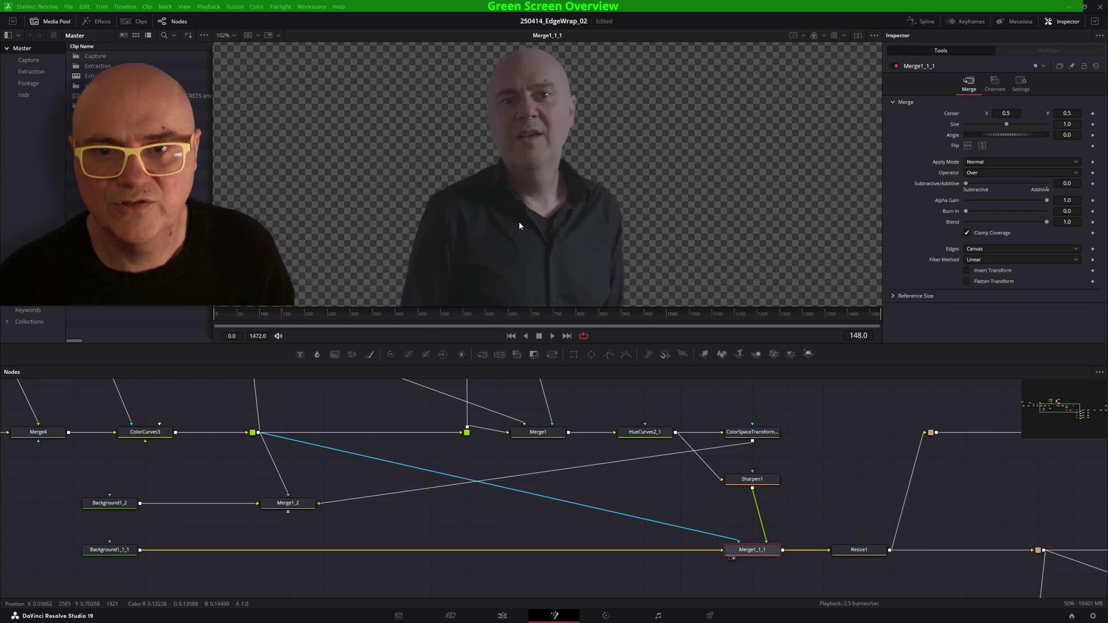
# Survey the whole node graph, including the output branches that follow Resize1.
pyautogui.moveTo(890, 510); pyautogui.dragTo(581, 515, button='middle')
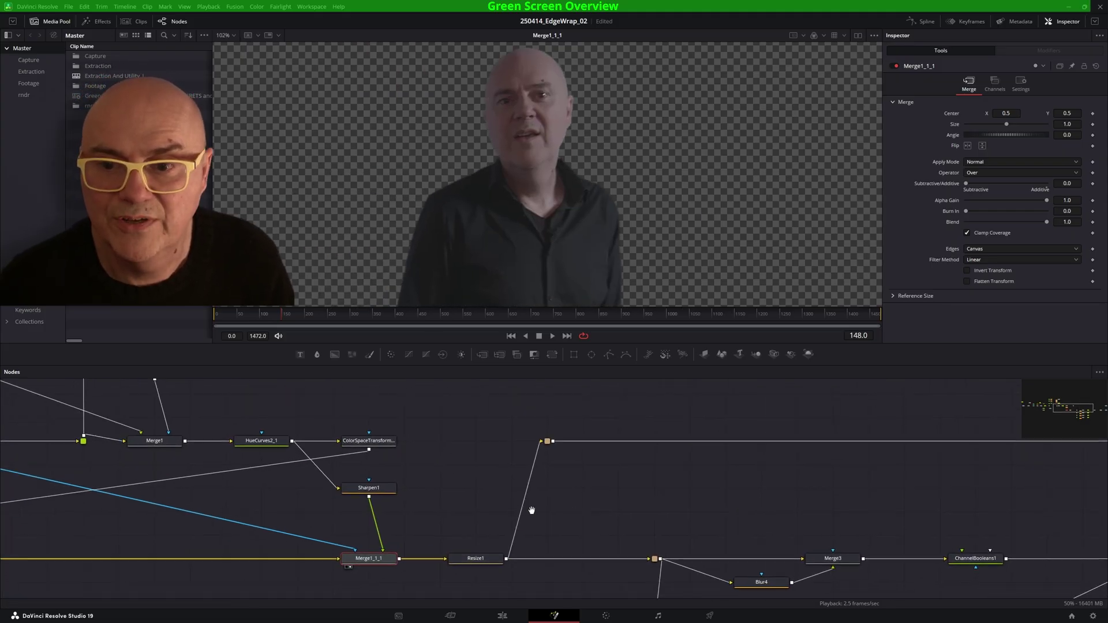
pyautogui.keyDown('ctrl'); pyautogui.scroll(-3, 602, 496); pyautogui.keyUp('ctrl')
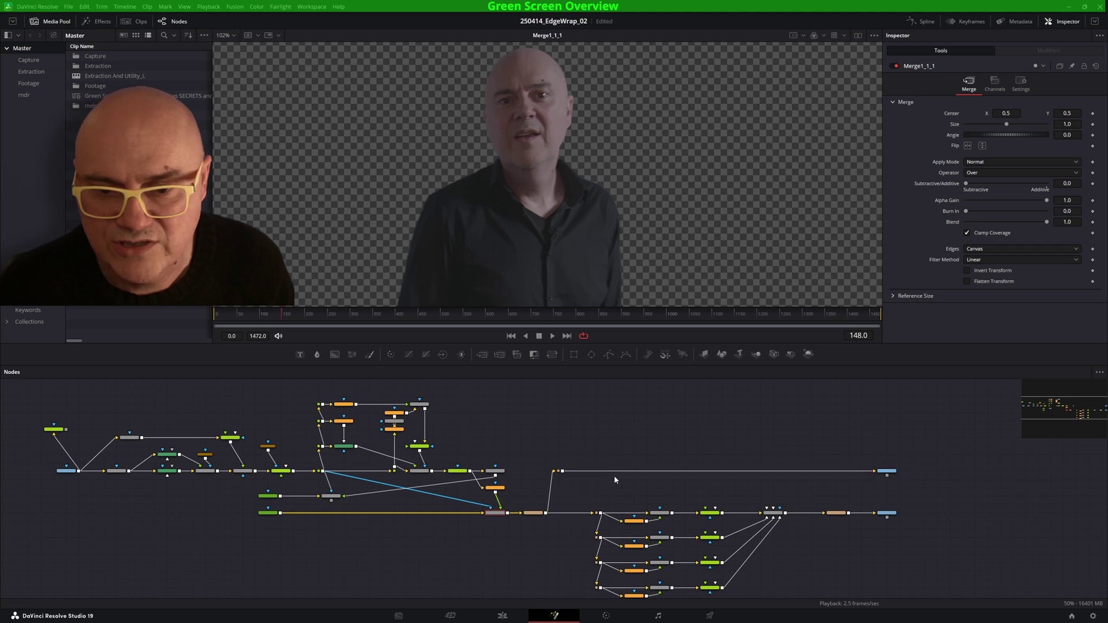
pyautogui.keyDown('ctrl'); pyautogui.scroll(5, 504, 482); pyautogui.keyUp('ctrl')
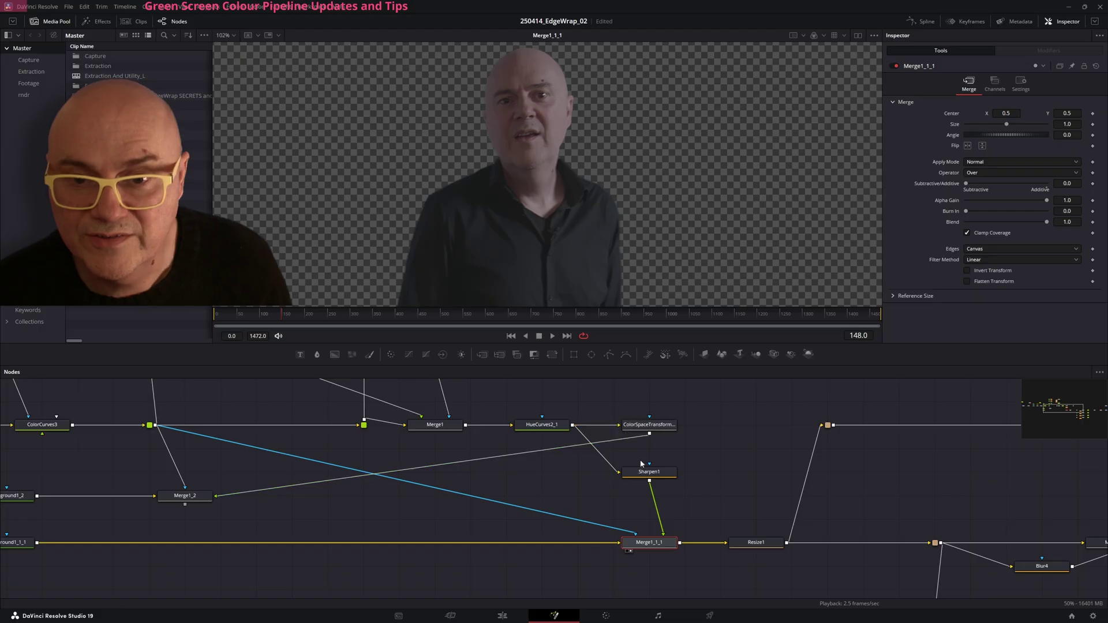
# Examine the connections between HueCurves2_1, ColorSpaceTransform1_1 and Sharpen1, and view more of the figure in the Merge1_1_1 result.
pyautogui.moveTo(714, 462); pyautogui.dragTo(446, 460, button='middle')
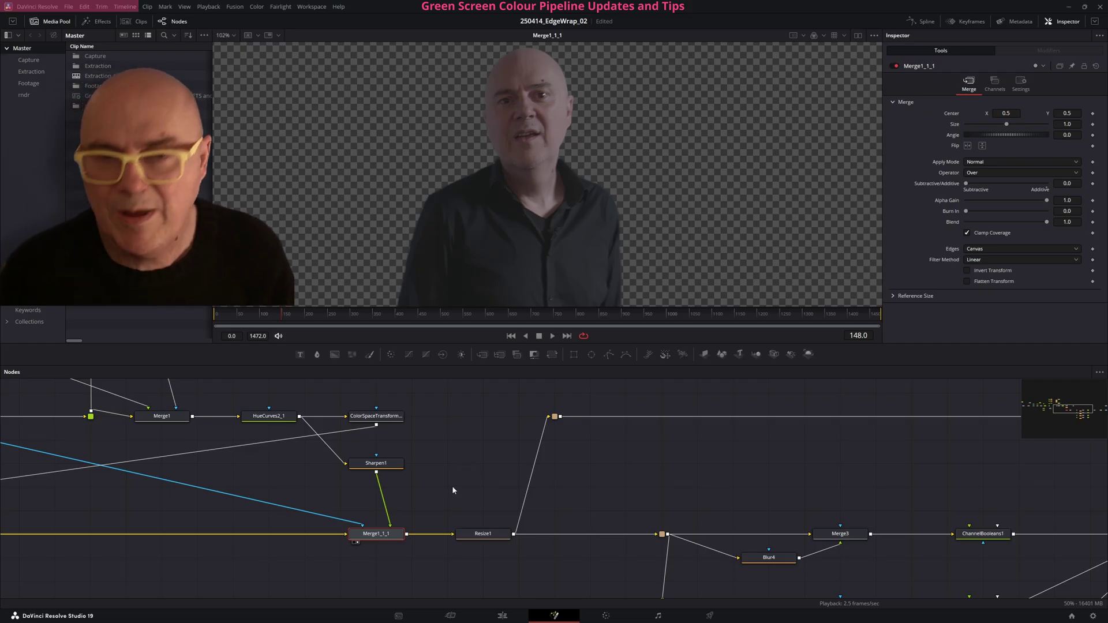
pyautogui.moveTo(402, 472); pyautogui.dragTo(442, 479, button='middle')
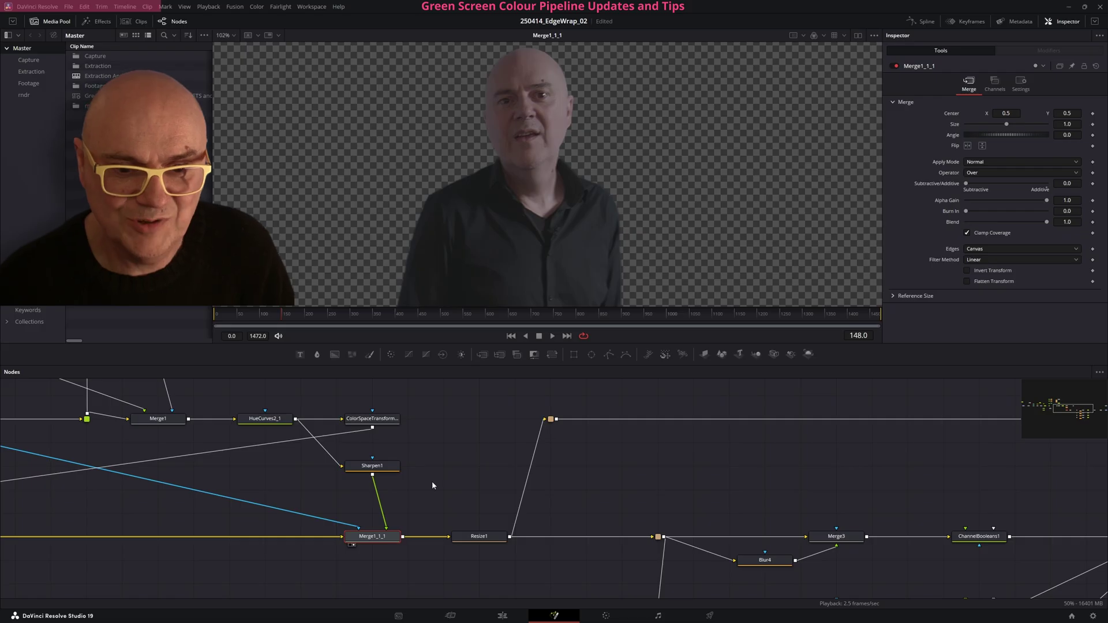
pyautogui.moveTo(489, 460); pyautogui.dragTo(669, 489, button='middle')
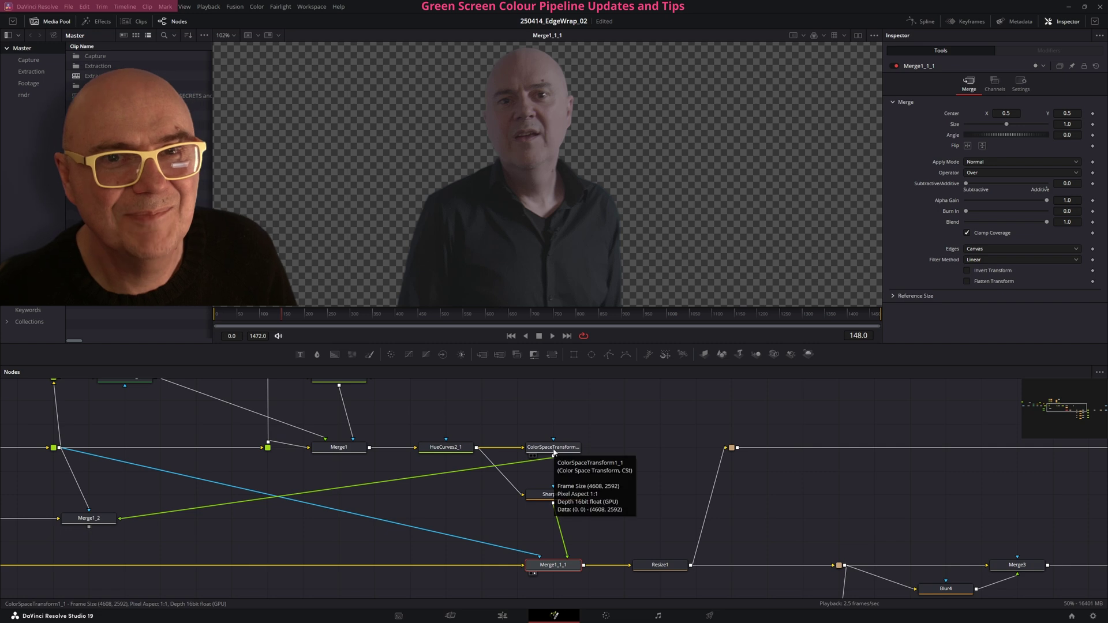
pyautogui.moveTo(454, 449)
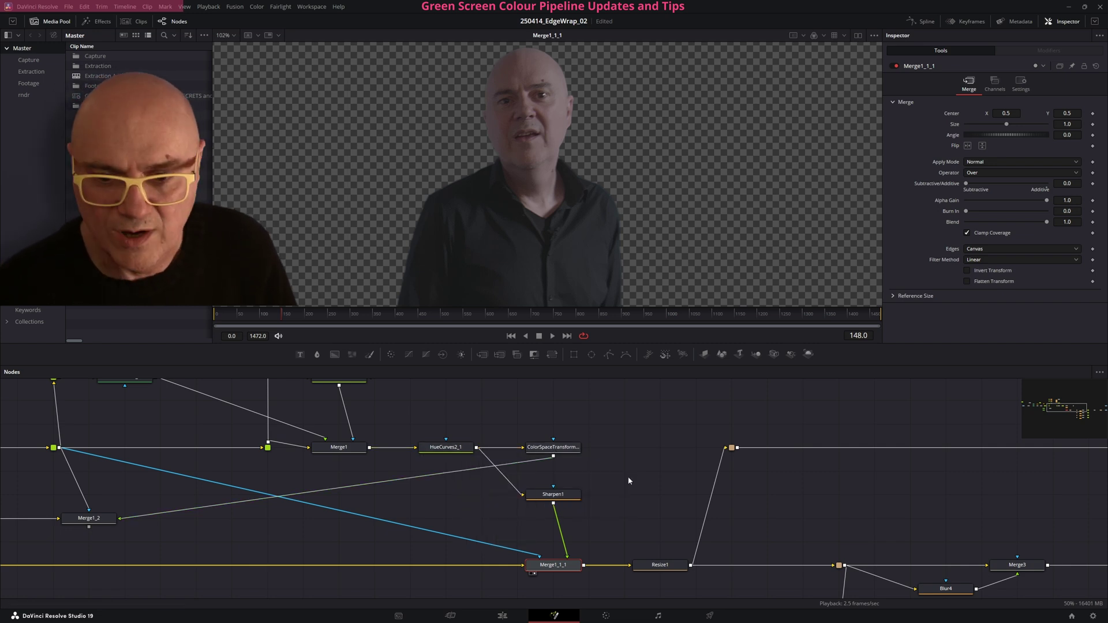
pyautogui.scroll(-3, 606, 193)
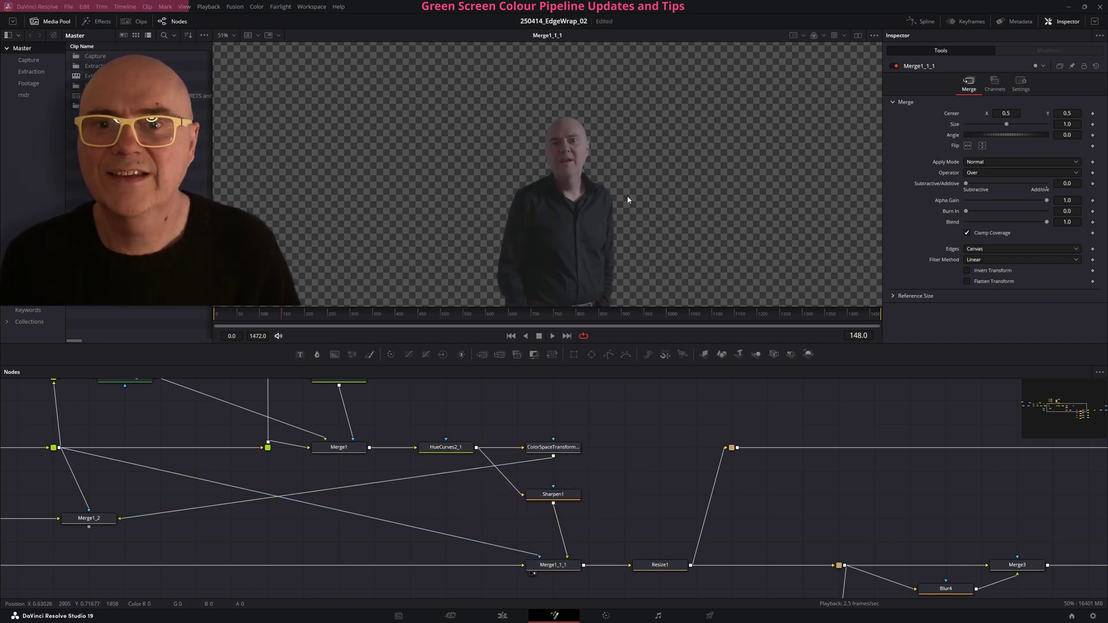
pyautogui.moveTo(642, 186)
pyautogui.mouseDown(button='middle')
pyautogui.moveTo(648, 165)
pyautogui.moveTo(634, 170)
pyautogui.mouseUp(button='middle')
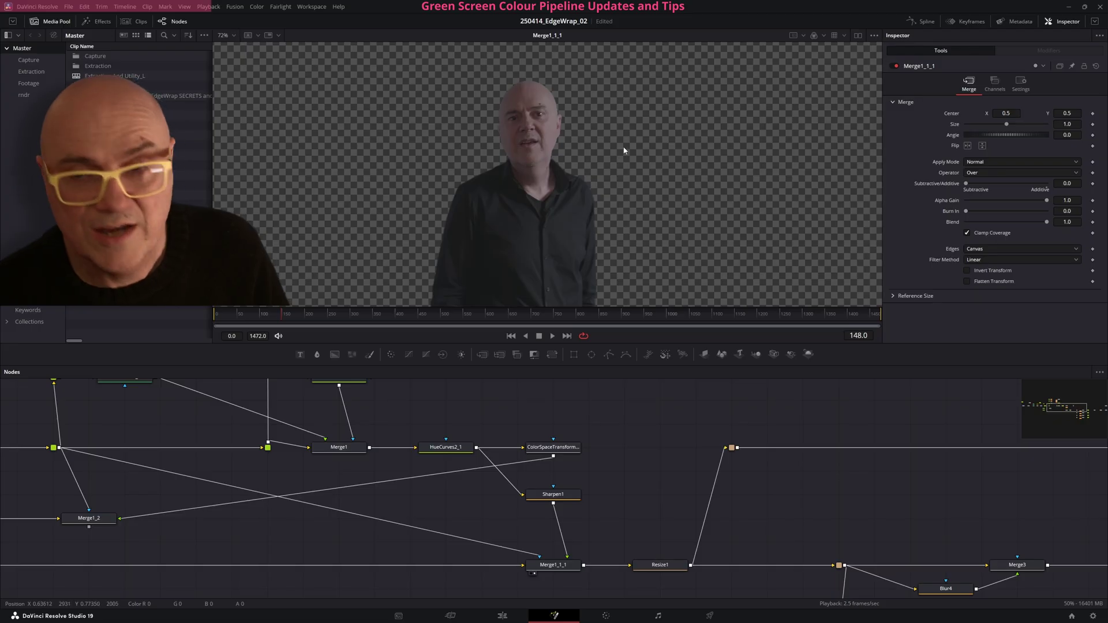
# Choose the VFX IO Linear to sRGB viewer LUT for the Merge1_1_1 display.
pyautogui.click(845, 36)
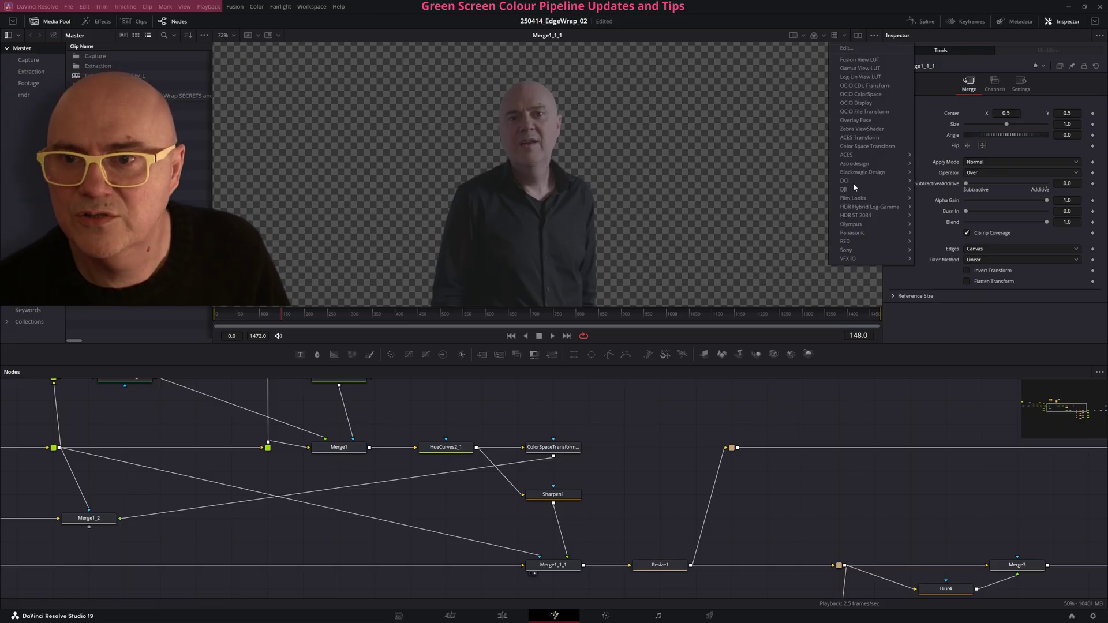
pyautogui.moveTo(847, 259)
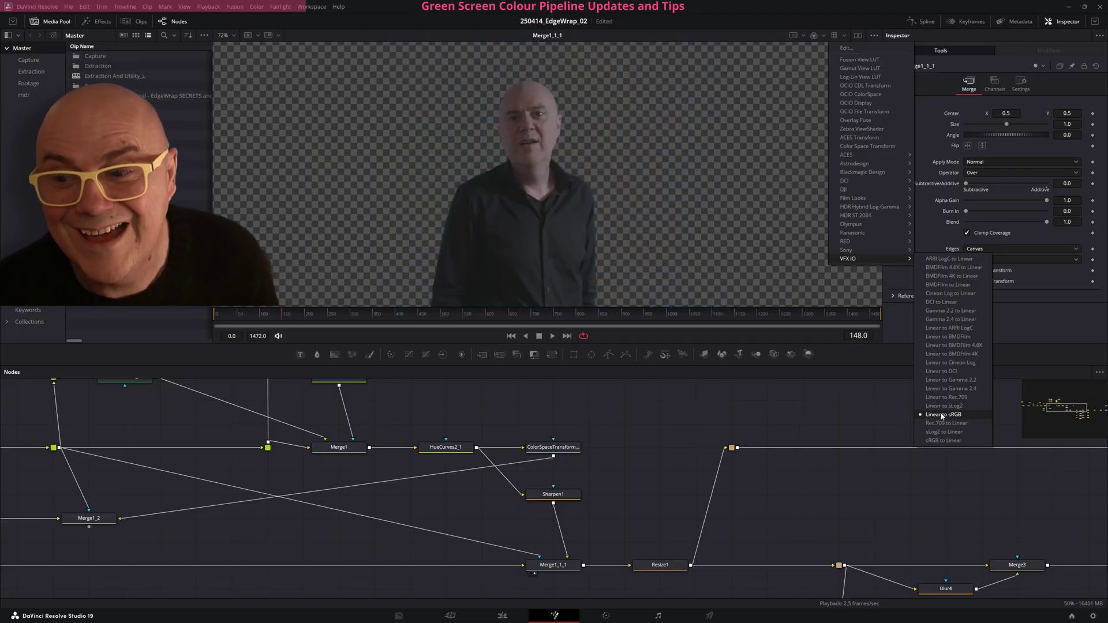
pyautogui.click(943, 415)
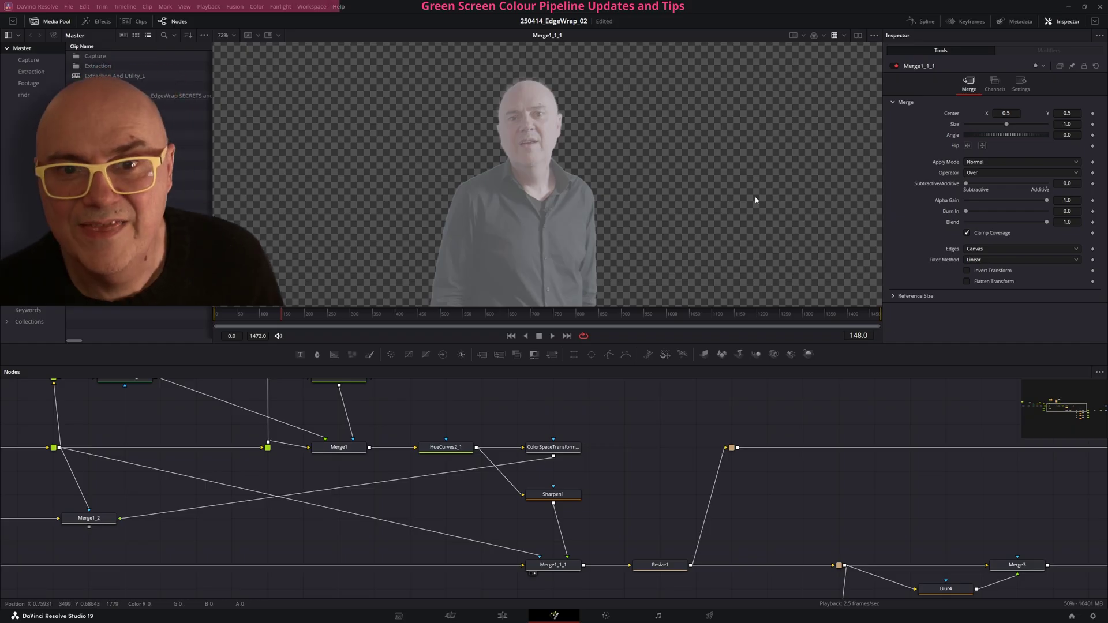
# Show the viewer's Gain/Gamma controls, raise the gain slightly and lower the gamma to darken the Merge1_1_1 display.
pyautogui.click(874, 36)
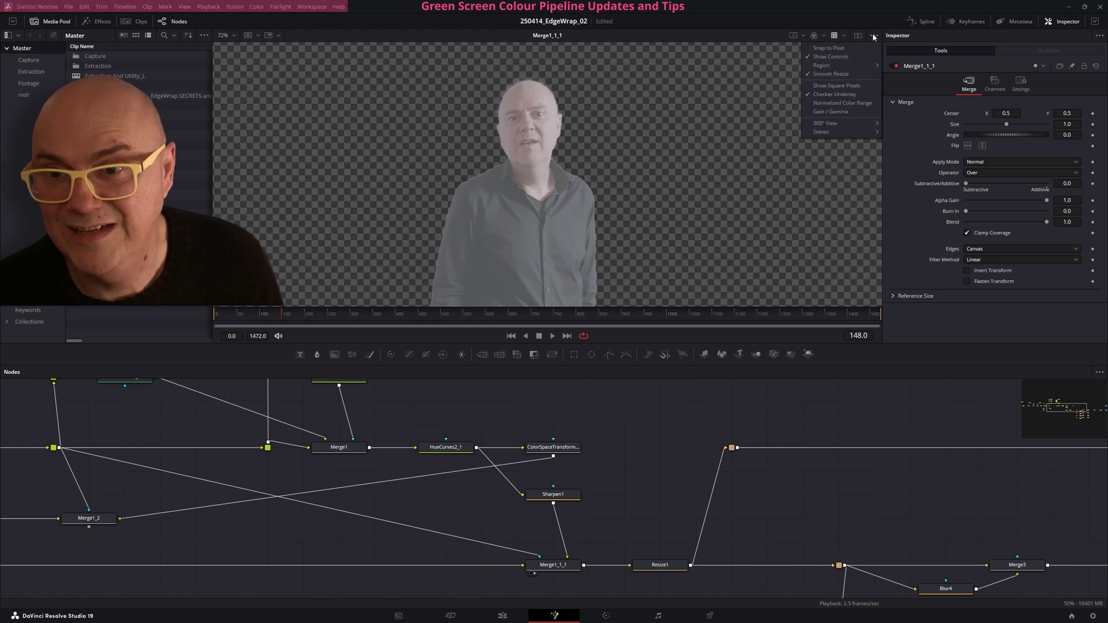
pyautogui.click(840, 111)
pyautogui.moveTo(832, 277); pyautogui.dragTo(825, 299)
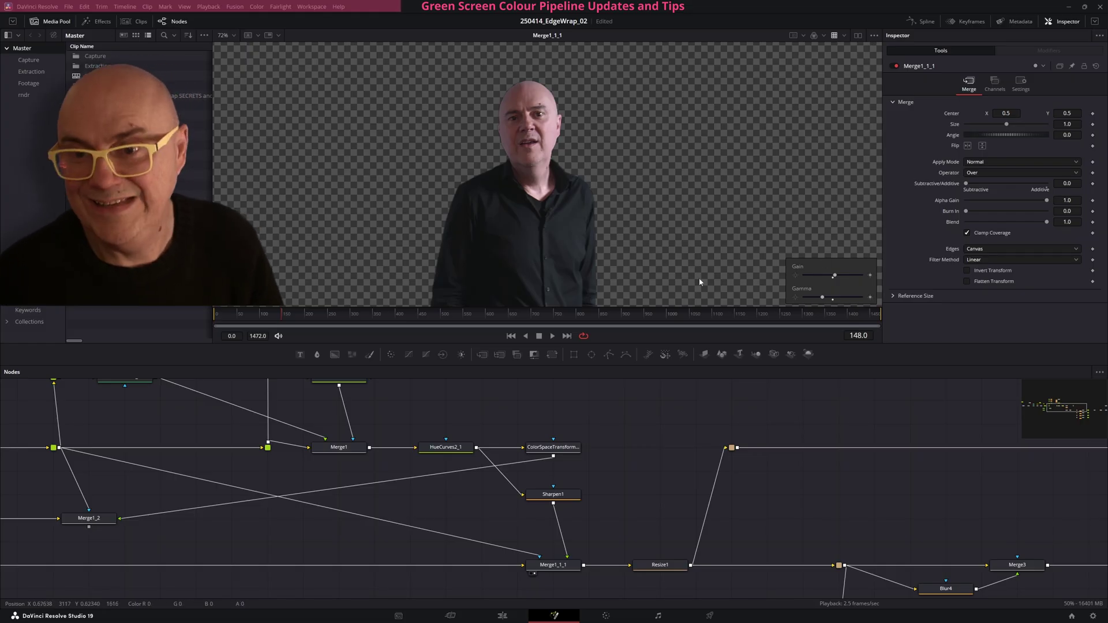
# Reset the viewer's gain and gamma to their defaults and hide the Gain/Gamma controls.
pyautogui.click(874, 35)
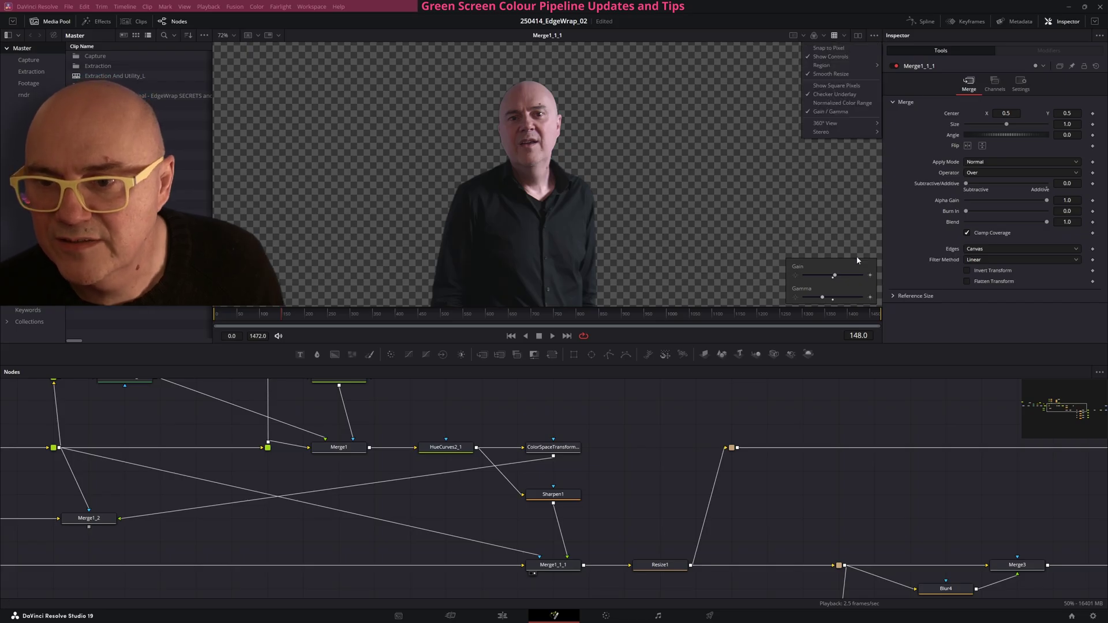
pyautogui.click(836, 283)
pyautogui.click(833, 297)
pyautogui.moveTo(833, 279); pyautogui.dragTo(833, 276)
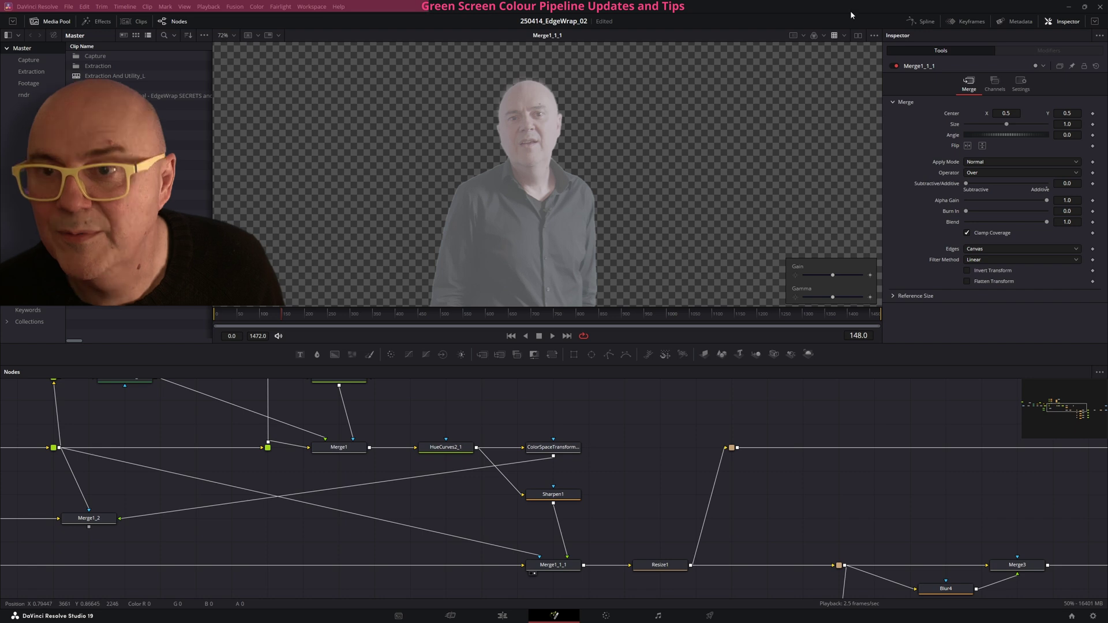
pyautogui.click(874, 36)
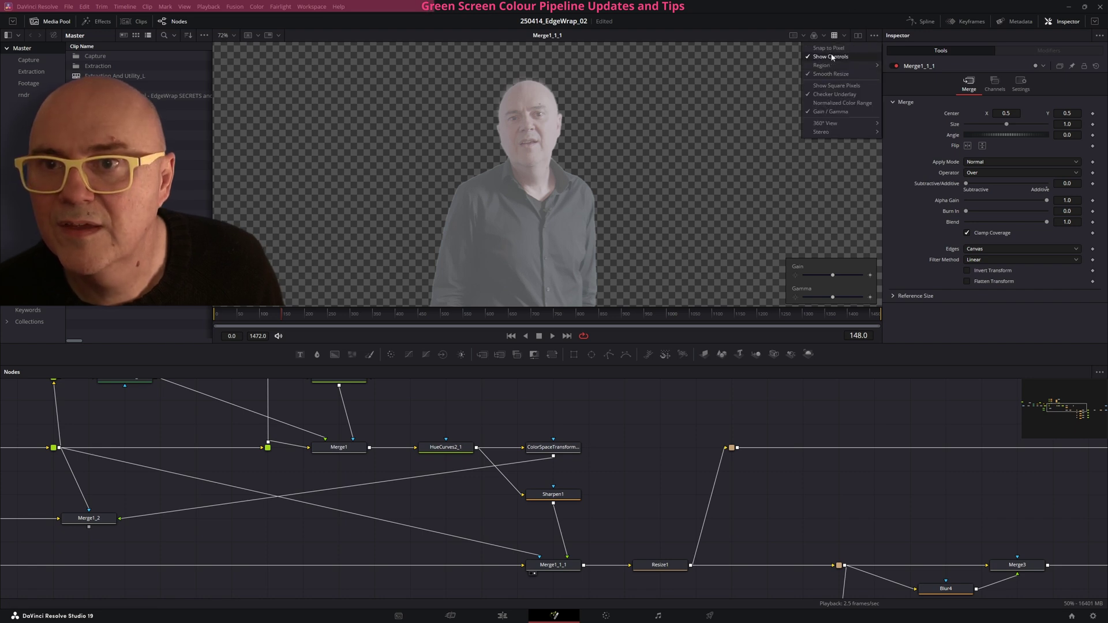
pyautogui.click(832, 57)
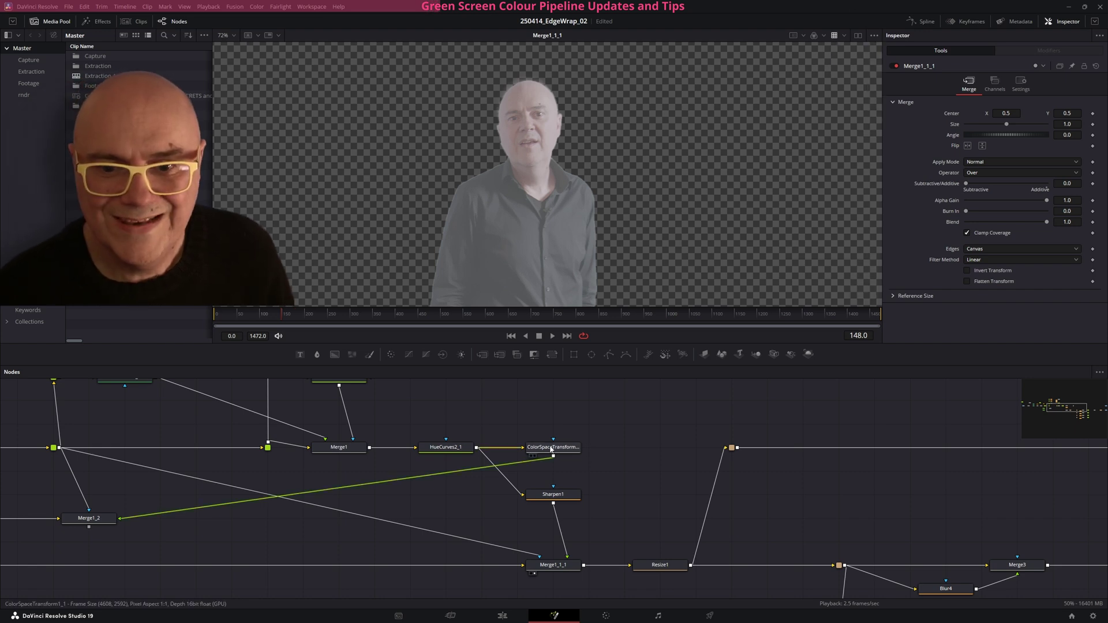
# Check the HueCurves2_1 and ColorSpaceTransform1_1 settings and display the ColorSpaceTransform1_1 result.
pyautogui.click(444, 451)
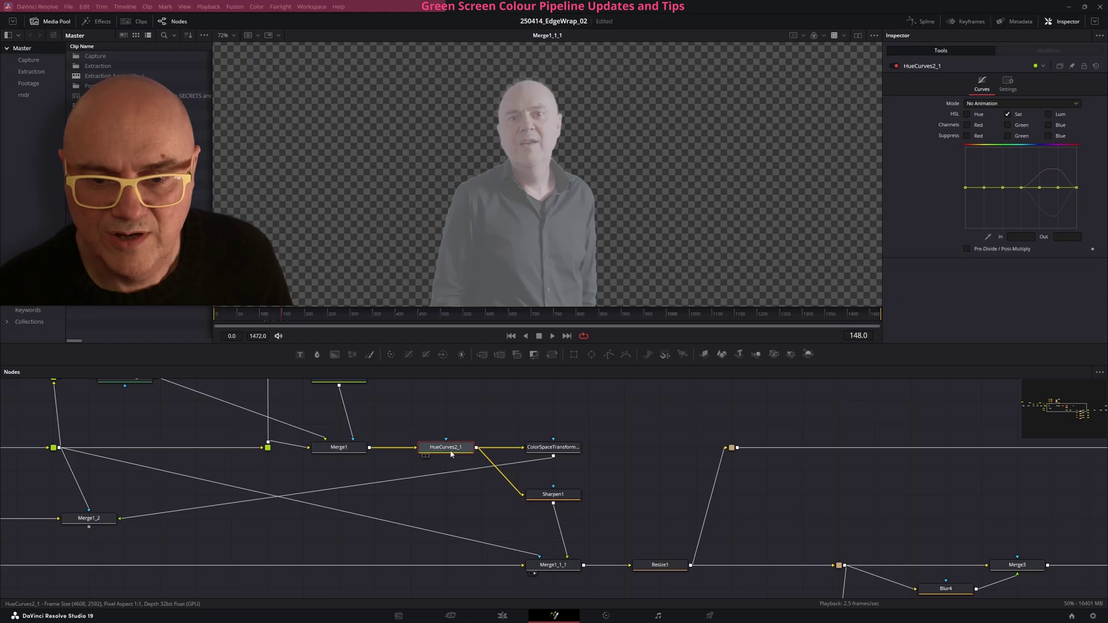
pyautogui.click(551, 451)
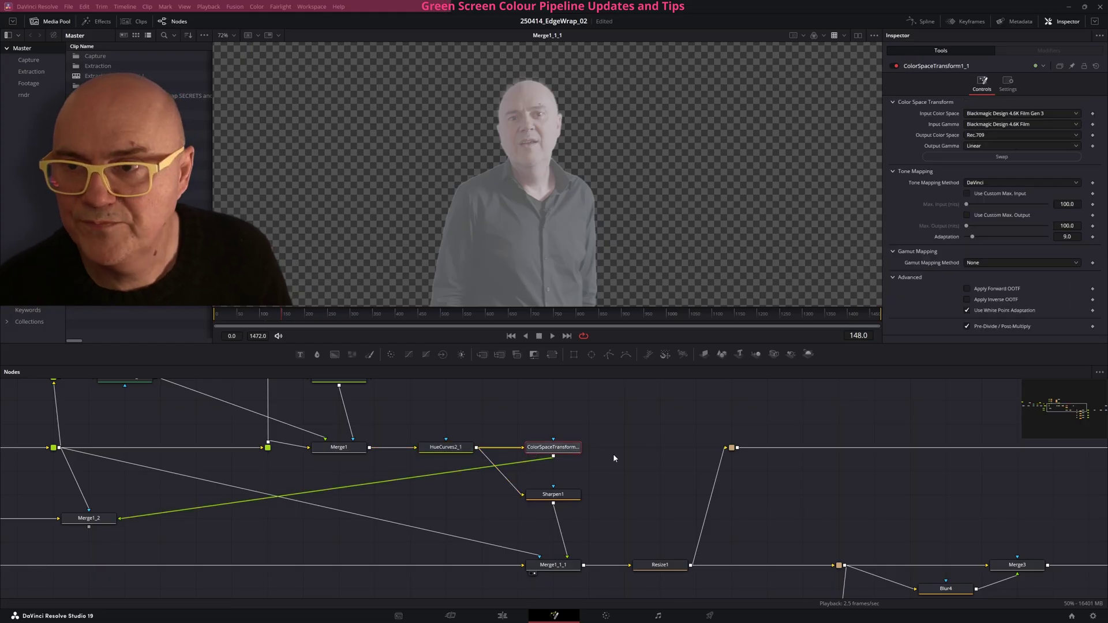
pyautogui.click(531, 456)
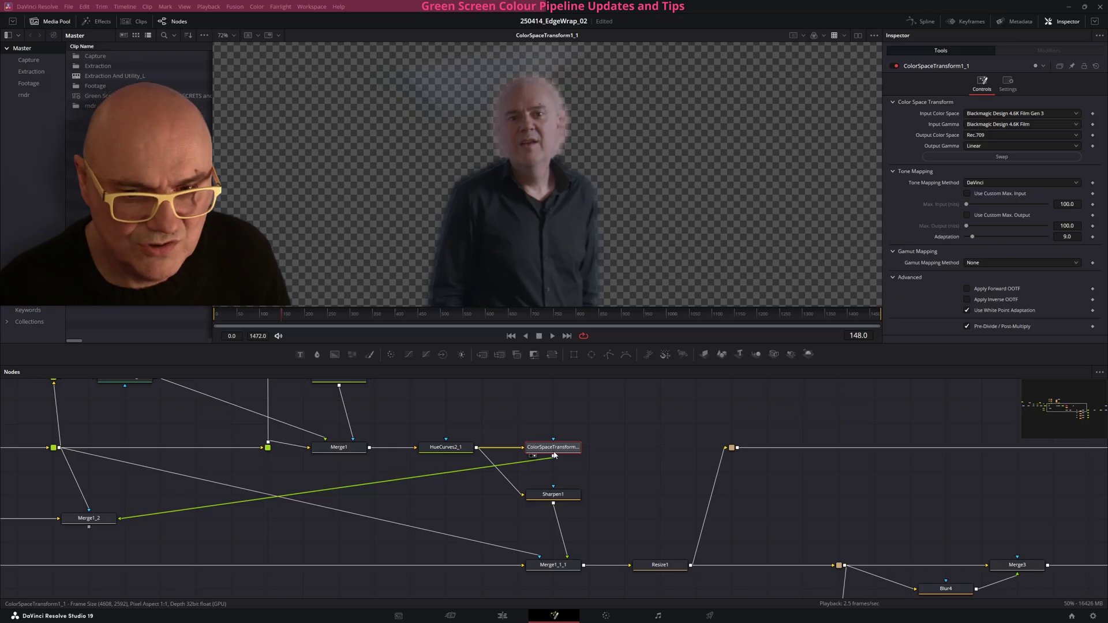
# Connect the ColorSpaceTransform1_1 output to Sharpen1 in place of HueCurves2_1, and display the Merge1_1_1 result.
pyautogui.moveTo(554, 454); pyautogui.dragTo(535, 426, button='middle')
pyautogui.moveTo(539, 436); pyautogui.dragTo(512, 474)
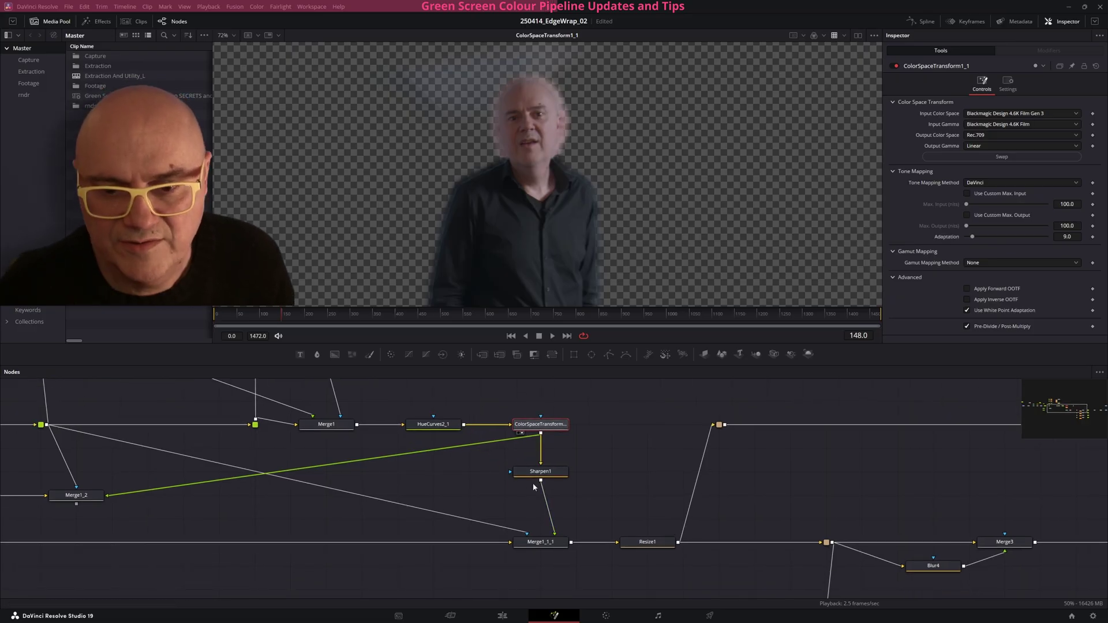
pyautogui.moveTo(536, 542); pyautogui.dragTo(530, 219)
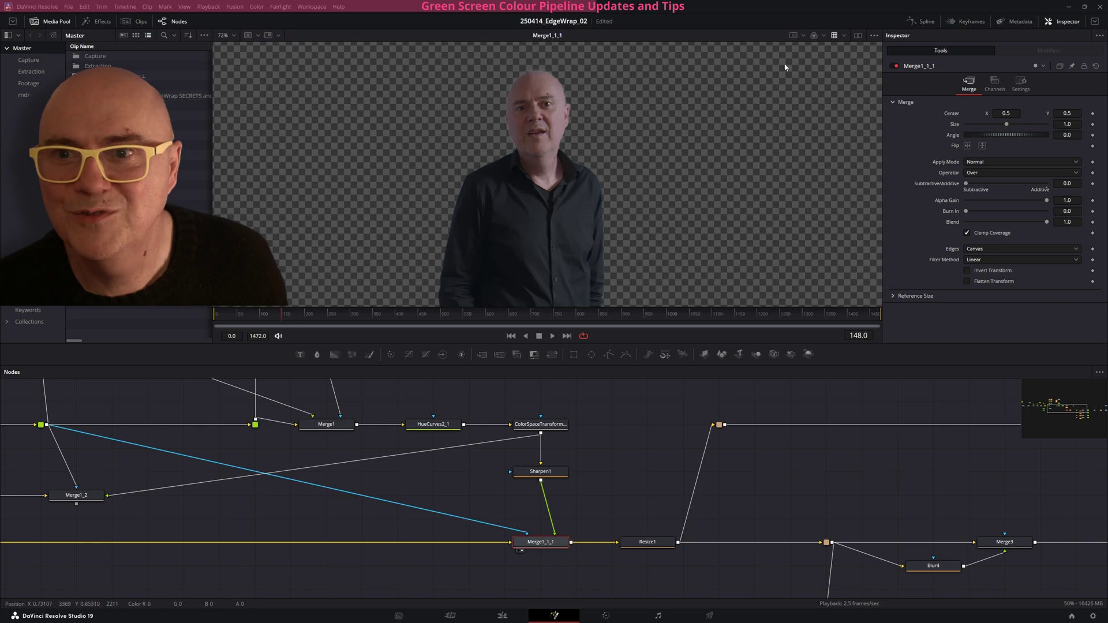
# View the green, red and alpha channels of the Merge1_1_1 result one after another.
pyautogui.click(824, 36)
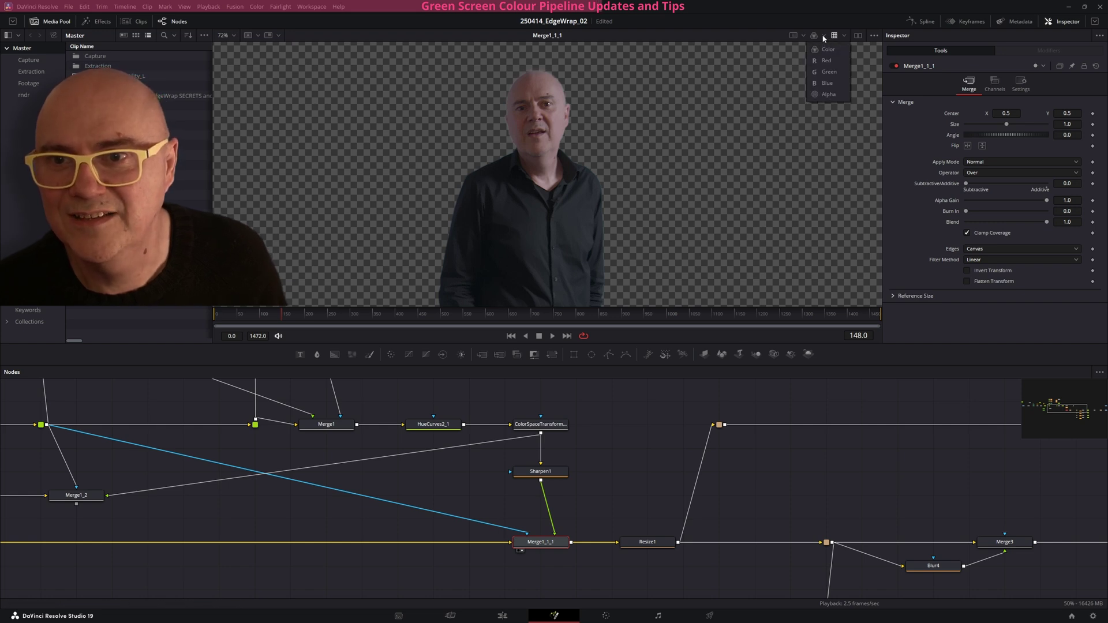
pyautogui.click(828, 71)
pyautogui.click(824, 36)
pyautogui.click(827, 60)
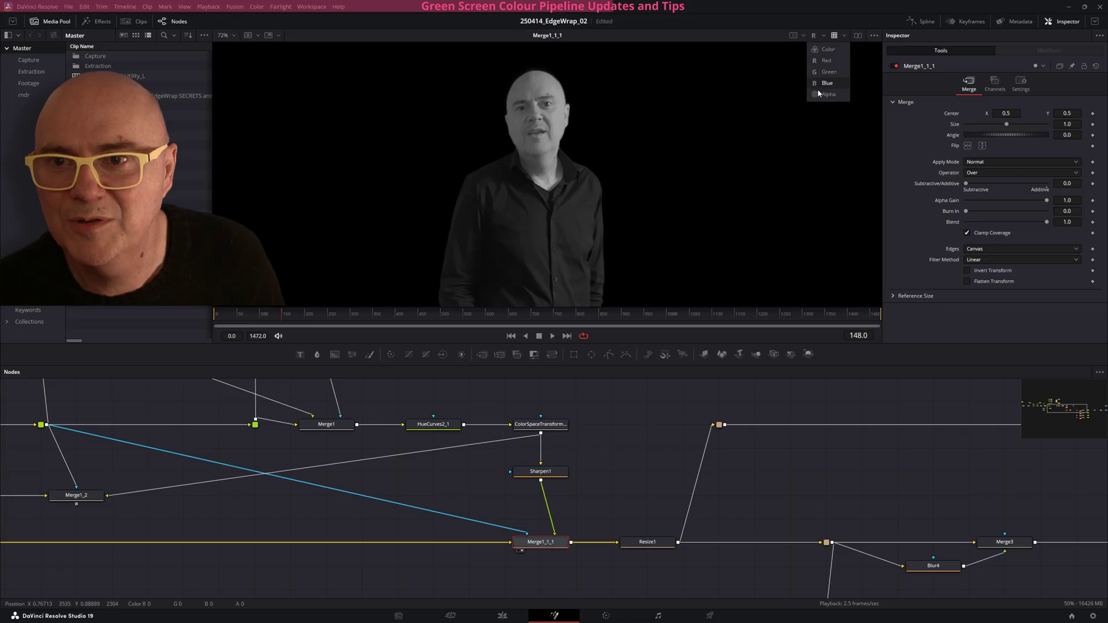
pyautogui.click(828, 95)
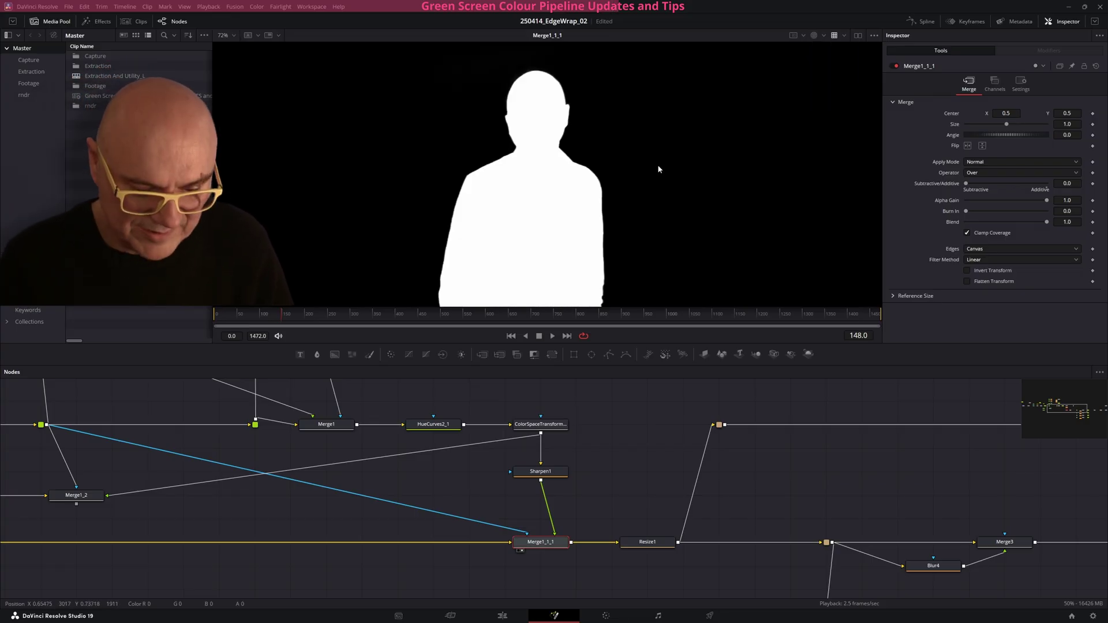
# Compare the color, alpha, red and green views of Merge1_1_1 and return to the full color display.
pyautogui.press('c')
pyautogui.press('a')
pyautogui.press('c')
pyautogui.press('r')
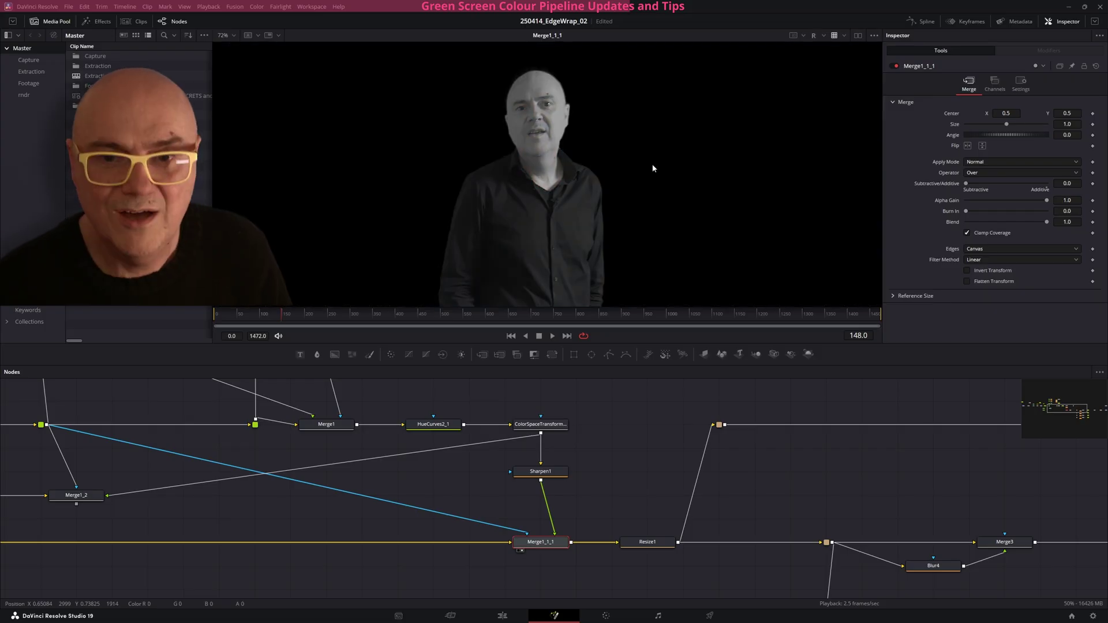
pyautogui.press('g')
pyautogui.press('a')
pyautogui.press('c')
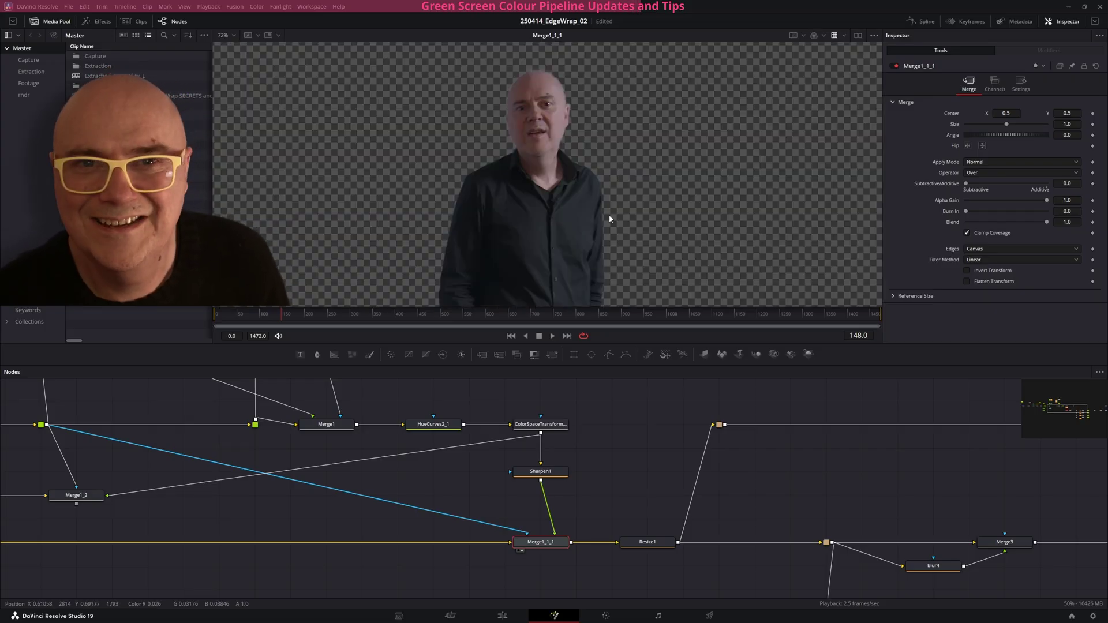
# Trace the background input of Merge1_1_1 to Background1_1_1, display that node and examine its color settings.
pyautogui.moveTo(628, 224); pyautogui.dragTo(585, 190, button='middle')
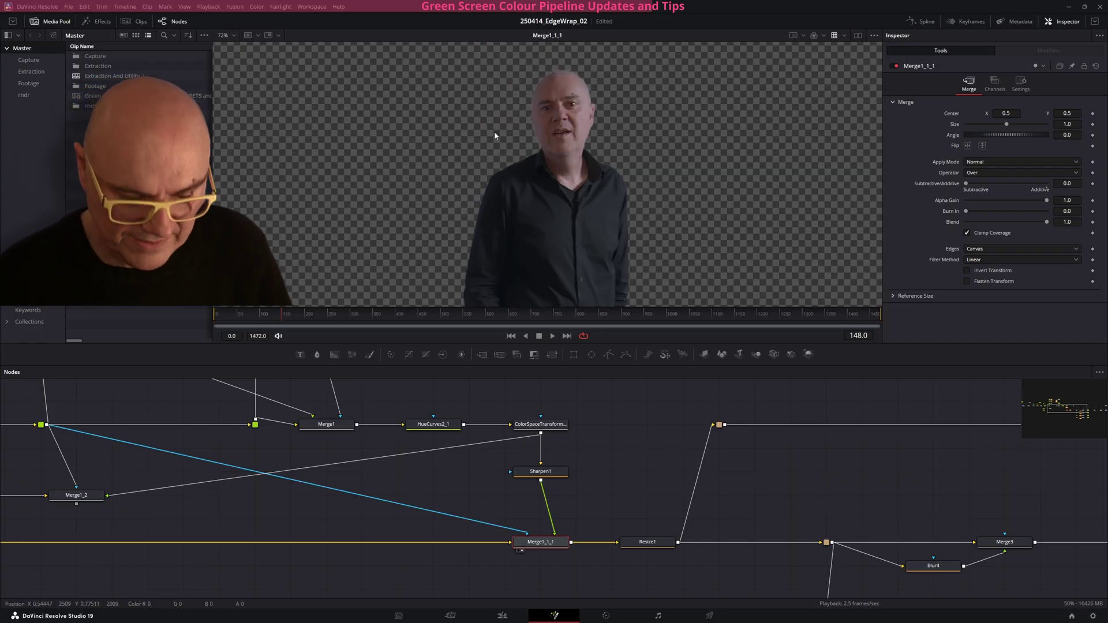
pyautogui.moveTo(404, 443); pyautogui.dragTo(532, 478, button='middle')
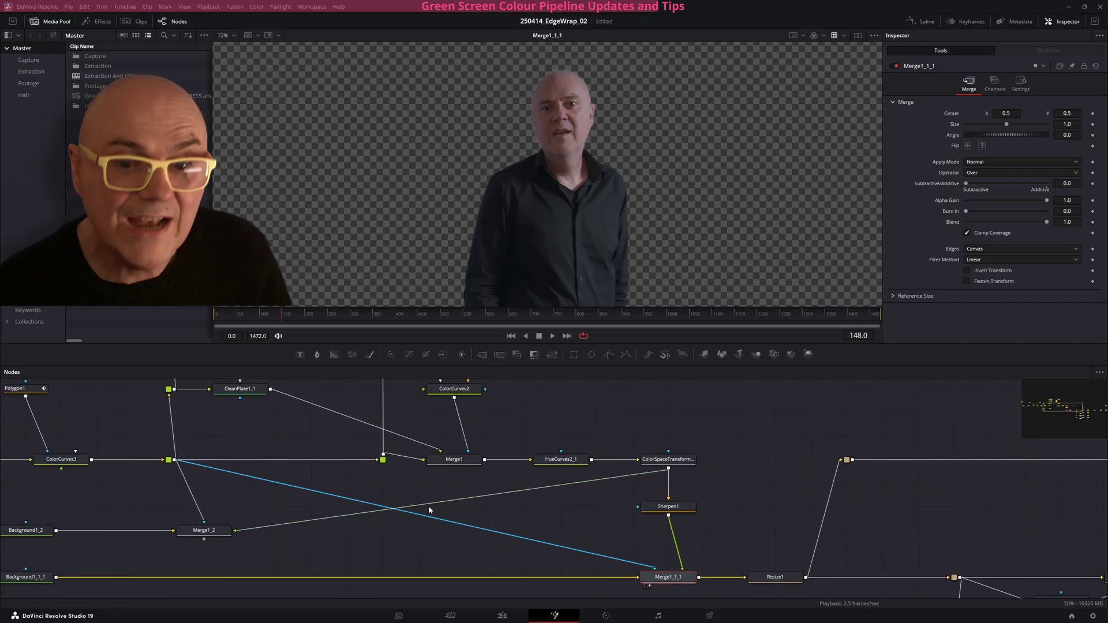
pyautogui.moveTo(287, 530); pyautogui.dragTo(343, 459, button='middle')
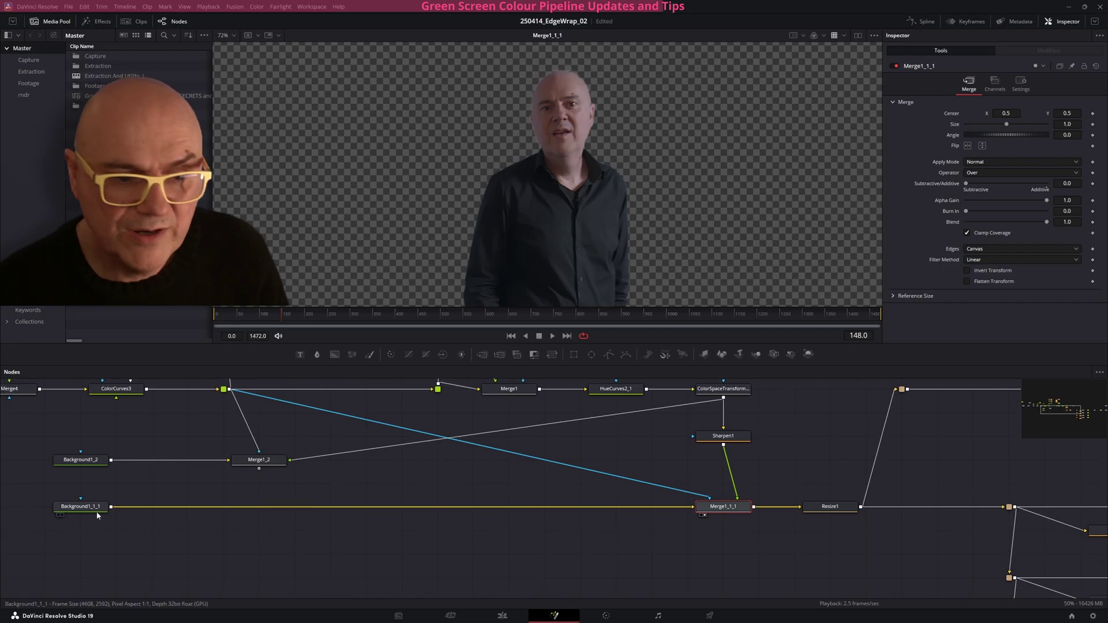
pyautogui.click(67, 510)
pyautogui.press('1')
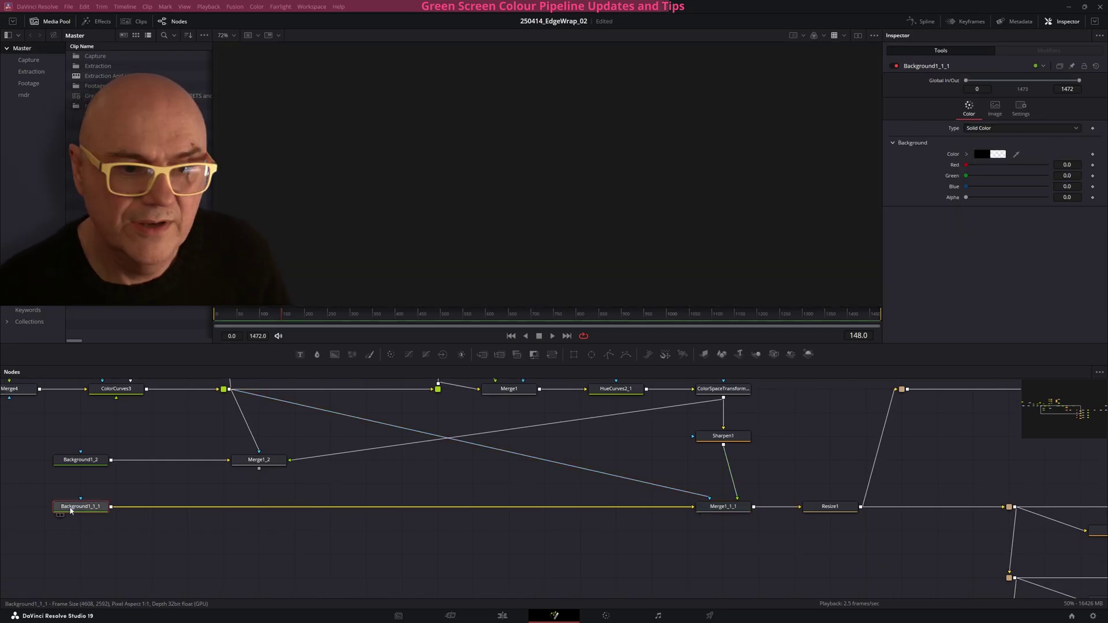
# Add a fully transparent Background node below Background1_1_1, examine its image resolution settings, and delete it.
pyautogui.moveTo(128, 535); pyautogui.dragTo(266, 530, button='middle')
pyautogui.moveTo(335, 354); pyautogui.dragTo(325, 551)
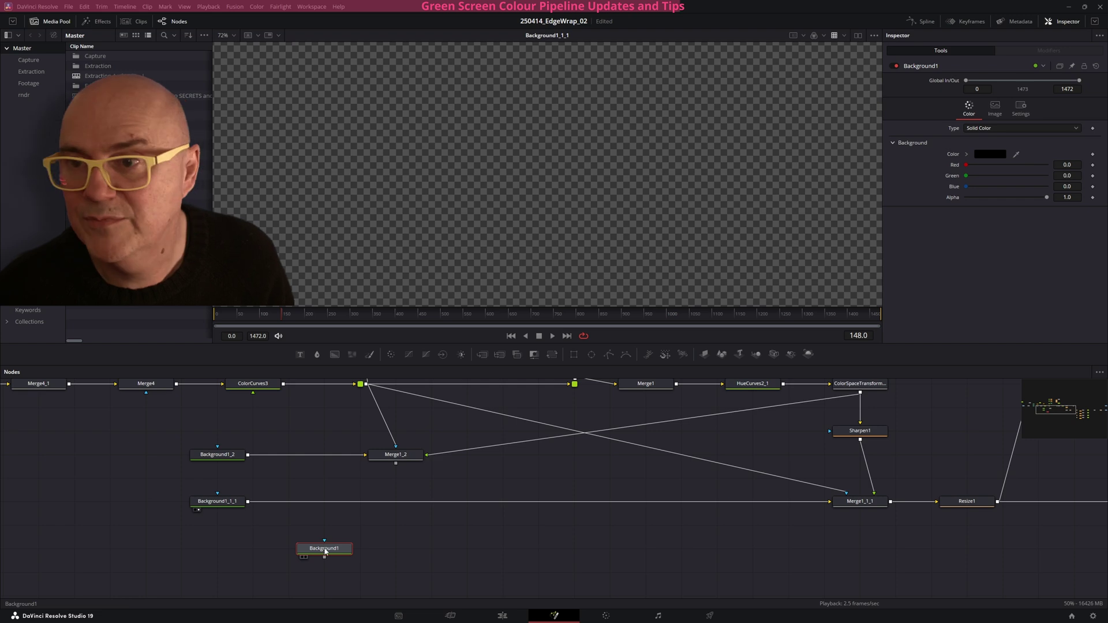
pyautogui.press('1')
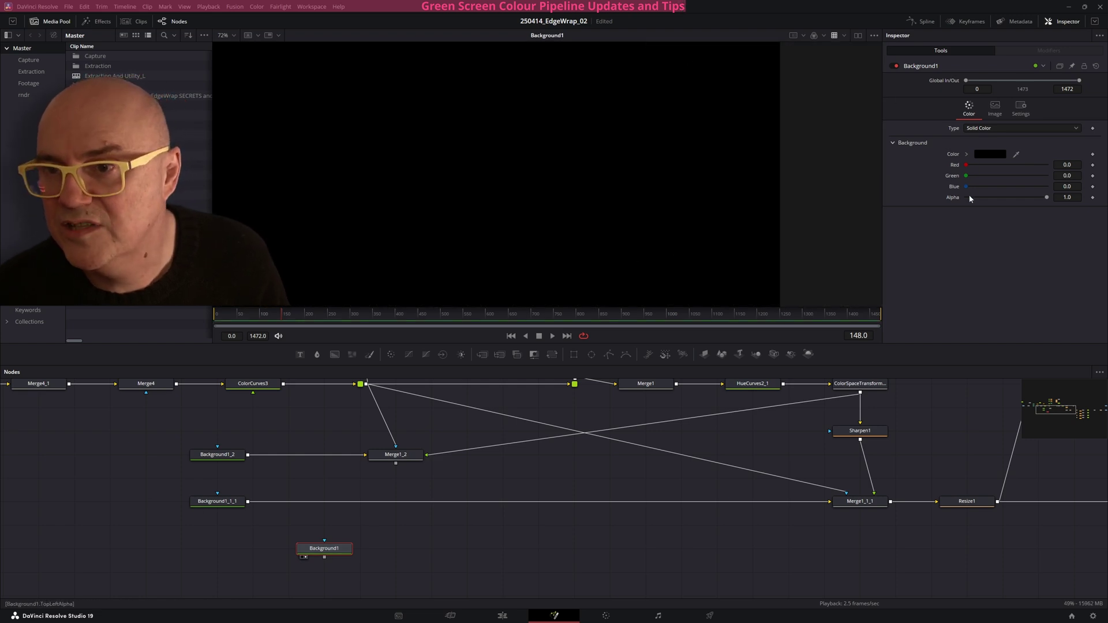
pyautogui.moveTo(1046, 197); pyautogui.dragTo(797, 110)
pyautogui.click(996, 108)
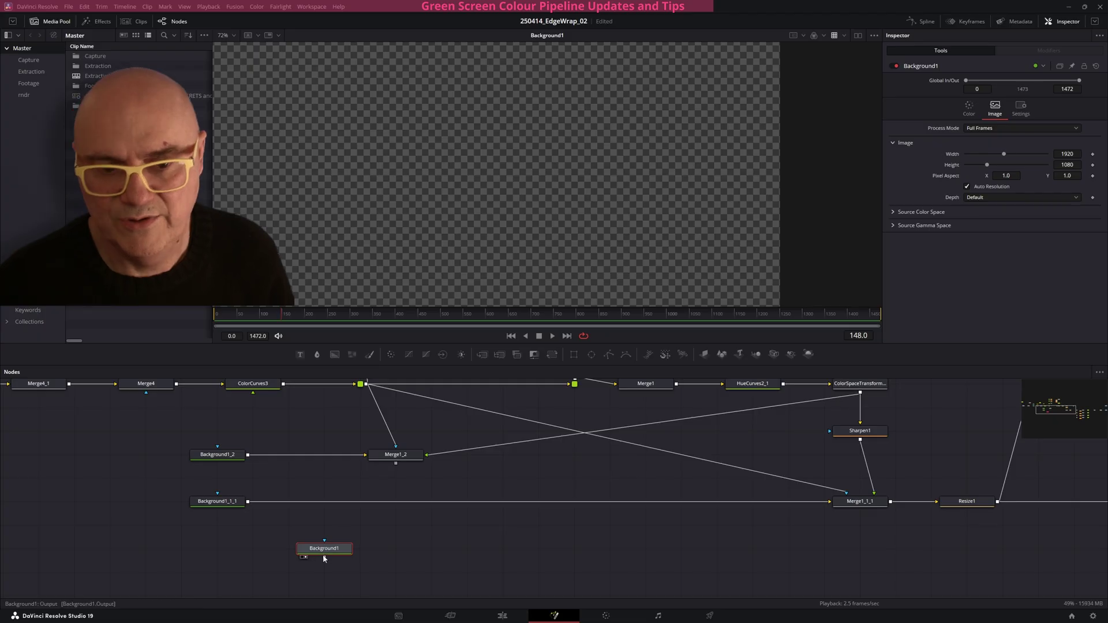
pyautogui.press('Delete')
# Display the Merge1_1_1 result and examine the keyed figure within its whole frame.
pyautogui.moveTo(510, 469); pyautogui.dragTo(327, 510, button='middle')
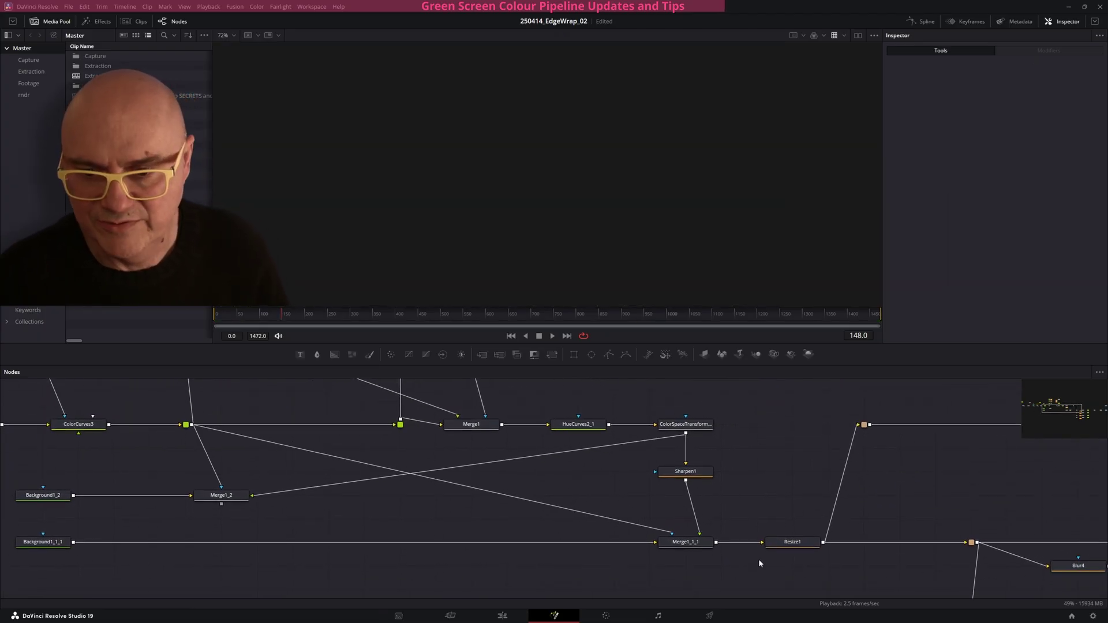
pyautogui.click(682, 546)
pyautogui.press('2')
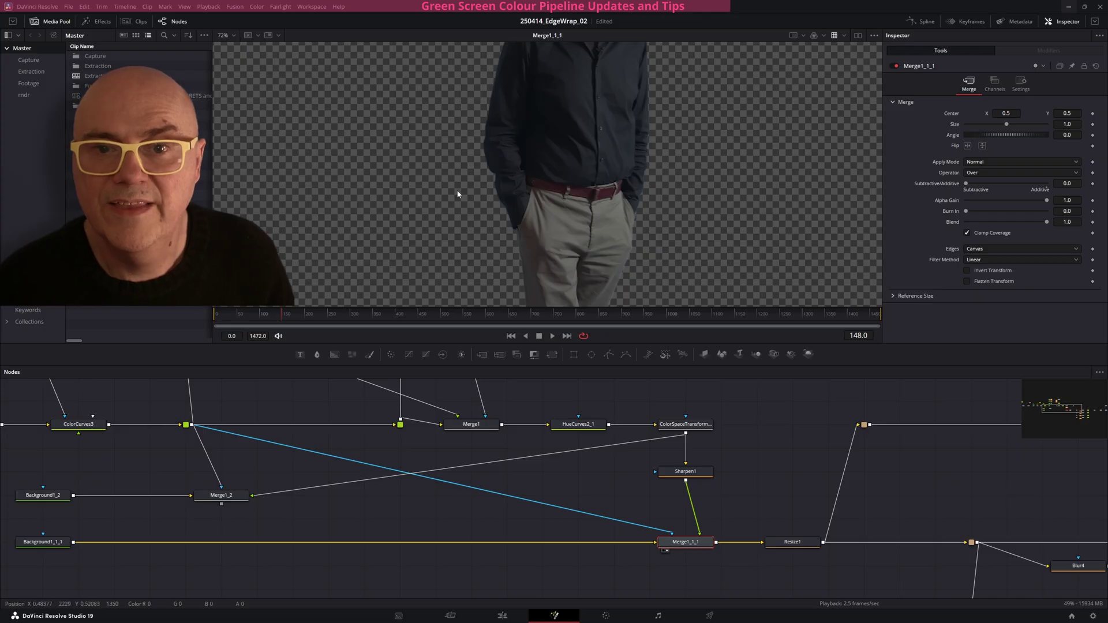
pyautogui.keyDown('ctrl'); pyautogui.scroll(-3, 459, 192); pyautogui.keyUp('ctrl')
pyautogui.keyDown('ctrl'); pyautogui.scroll(1, 459, 192); pyautogui.keyUp('ctrl')
pyautogui.keyDown('ctrl'); pyautogui.scroll(-1, 459, 192); pyautogui.keyUp('ctrl')
pyautogui.moveTo(661, 88); pyautogui.dragTo(617, 176, button='middle')
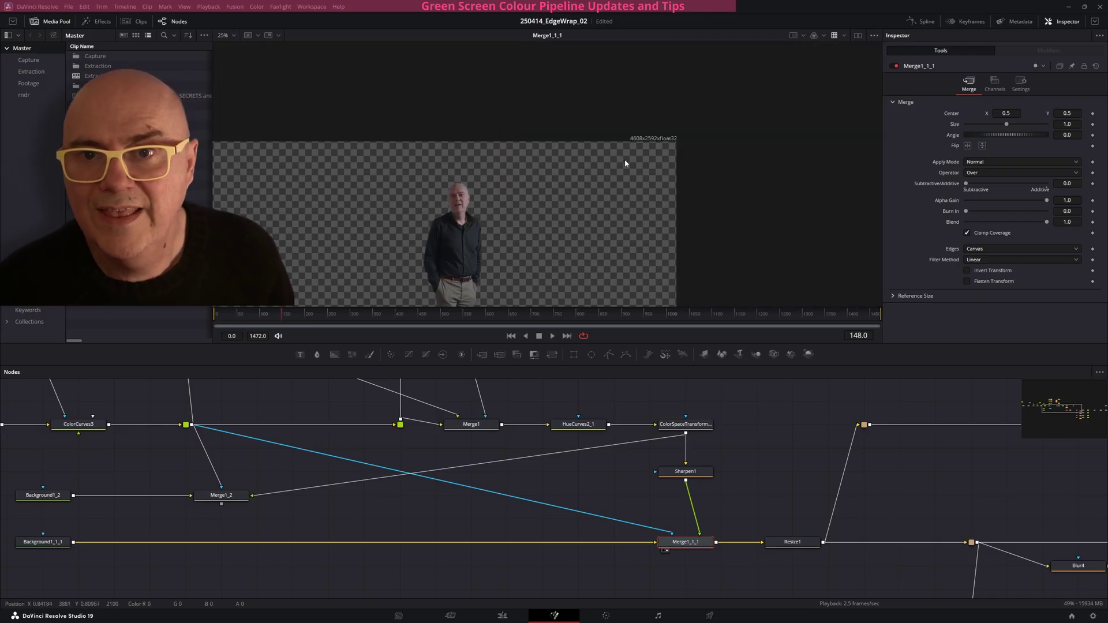
pyautogui.keyDown('ctrl'); pyautogui.scroll(4, 642, 133); pyautogui.keyUp('ctrl')
pyautogui.keyDown('ctrl'); pyautogui.scroll(-4, 743, 165); pyautogui.keyUp('ctrl')
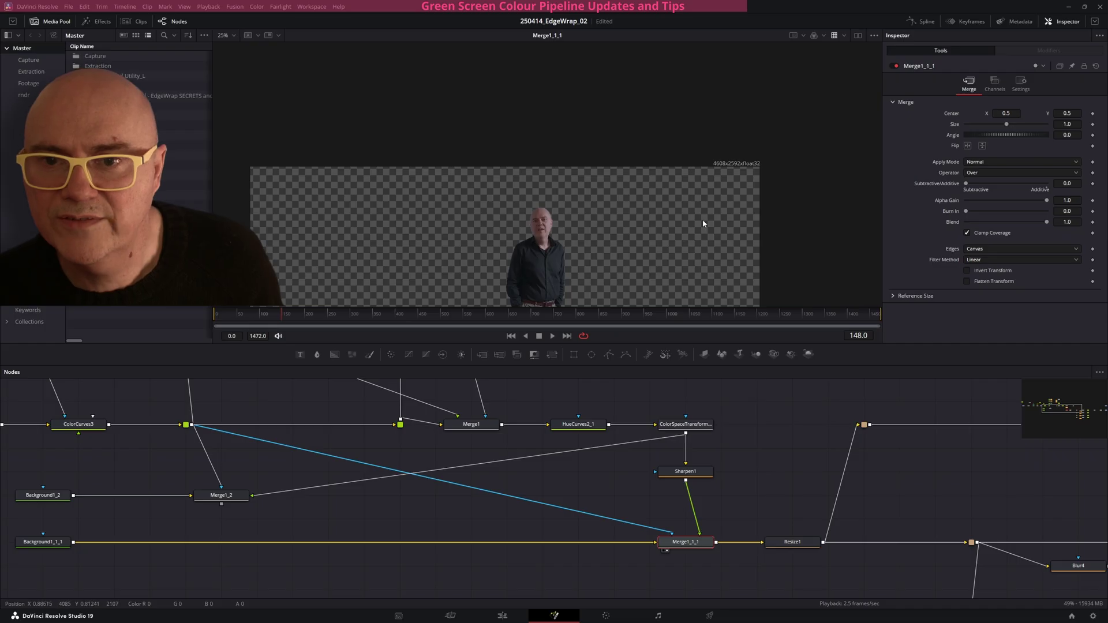
pyautogui.moveTo(698, 235); pyautogui.dragTo(644, 164, button='middle')
pyautogui.keyDown('ctrl'); pyautogui.scroll(-1, 729, 139); pyautogui.keyUp('ctrl')
pyautogui.keyDown('ctrl'); pyautogui.scroll(2, 591, 166); pyautogui.keyUp('ctrl')
pyautogui.keyDown('ctrl'); pyautogui.scroll(-1, 591, 166); pyautogui.keyUp('ctrl')
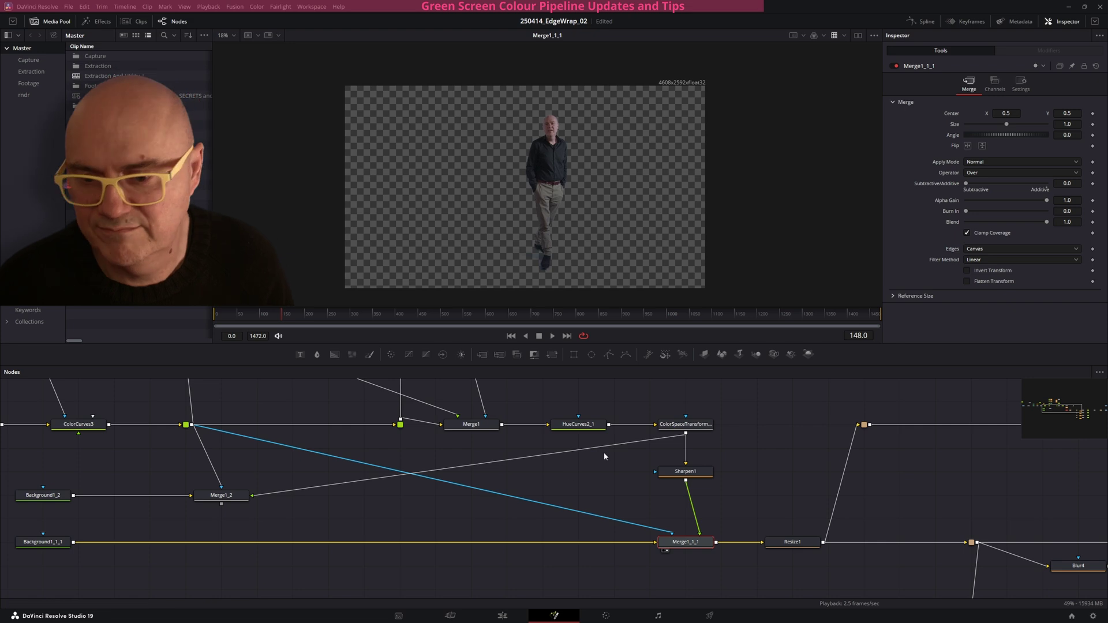
# Display the Resize1 result, examine its width and height settings, and view the background and merge branches feeding it.
pyautogui.click(792, 543)
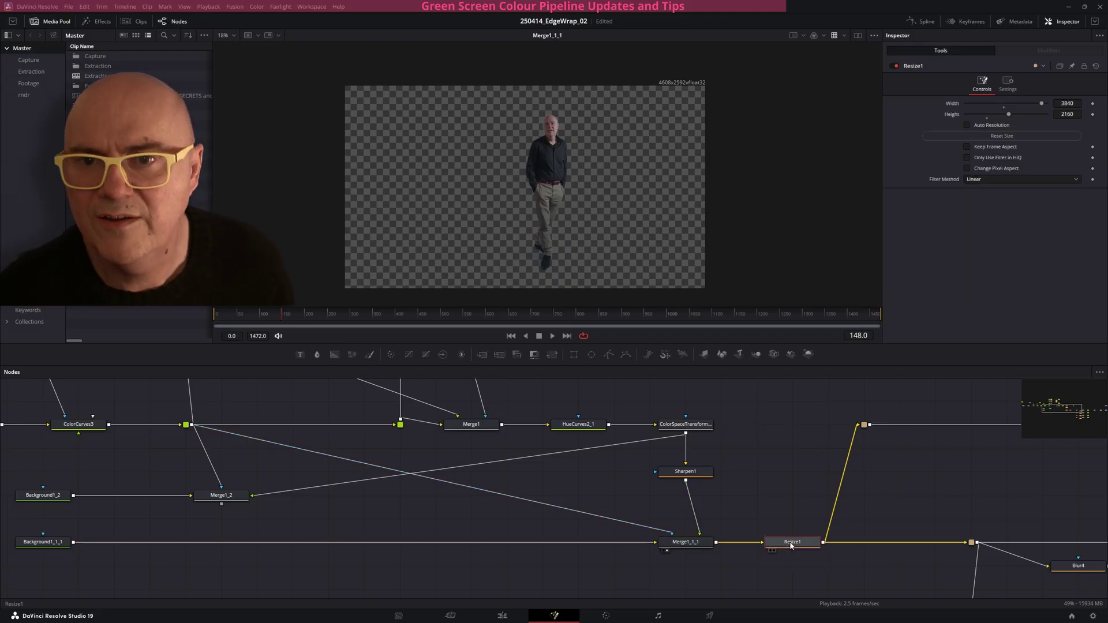
pyautogui.press('1')
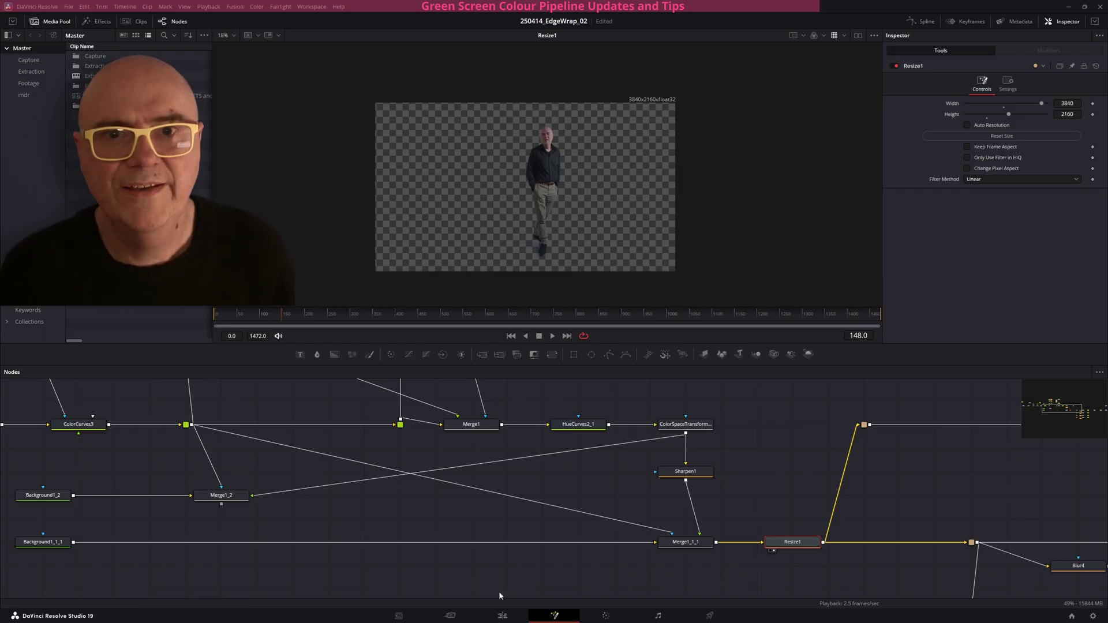
pyautogui.moveTo(383, 595); pyautogui.dragTo(475, 570, button='middle')
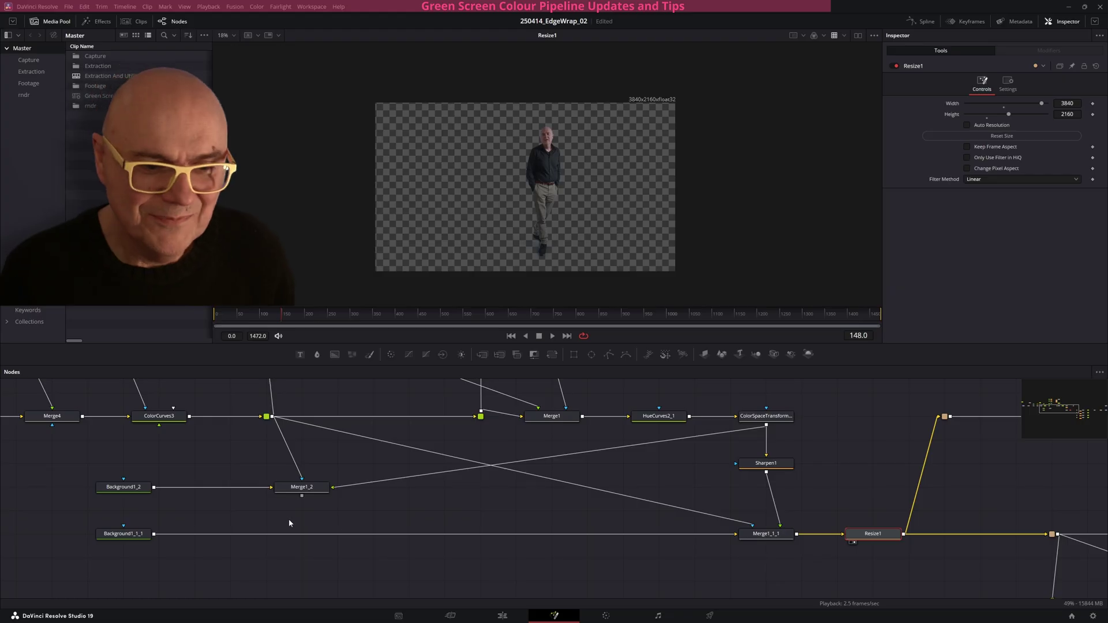
pyautogui.moveTo(283, 515); pyautogui.dragTo(348, 516, button='middle')
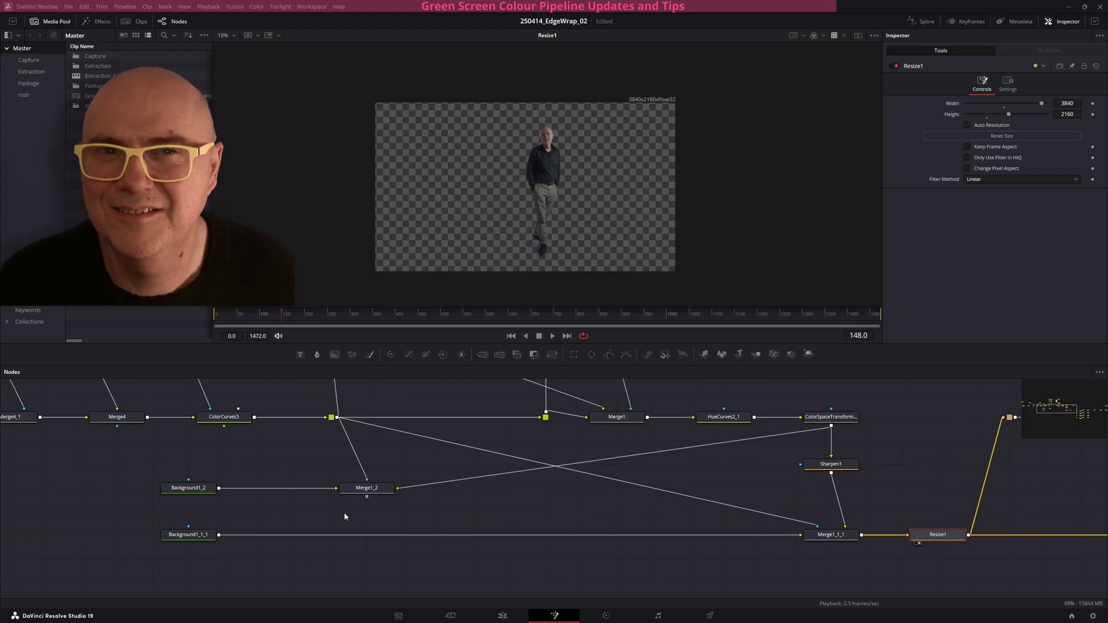
# Display the Merge1_2 result and examine the keyed figure over the solid color from Background1_2.
pyautogui.click(360, 492)
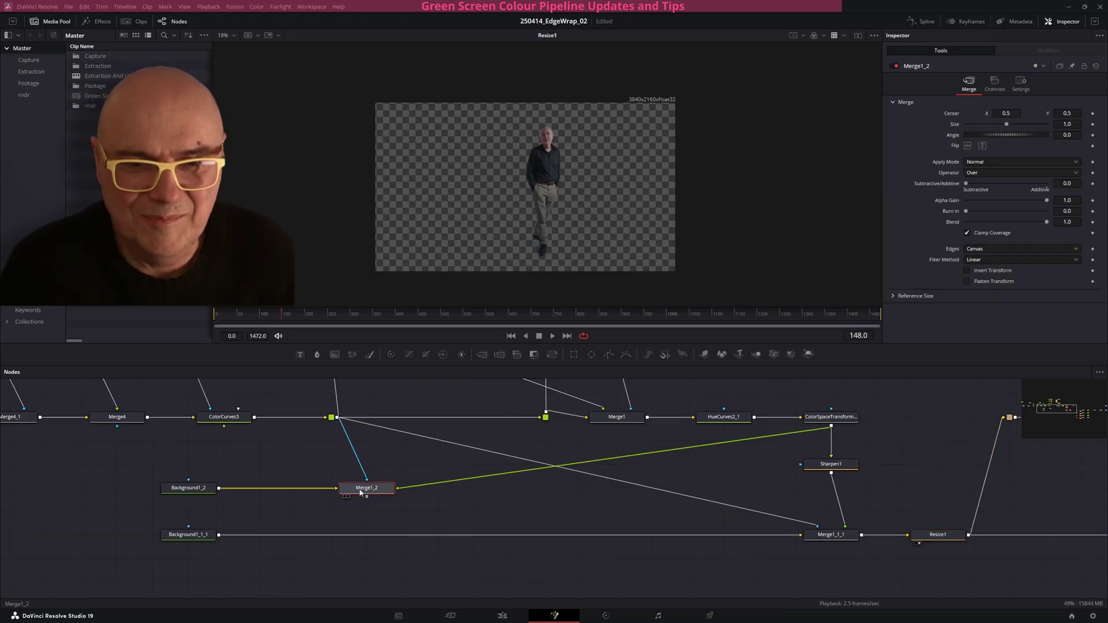
pyautogui.moveTo(112, 462); pyautogui.dragTo(386, 504)
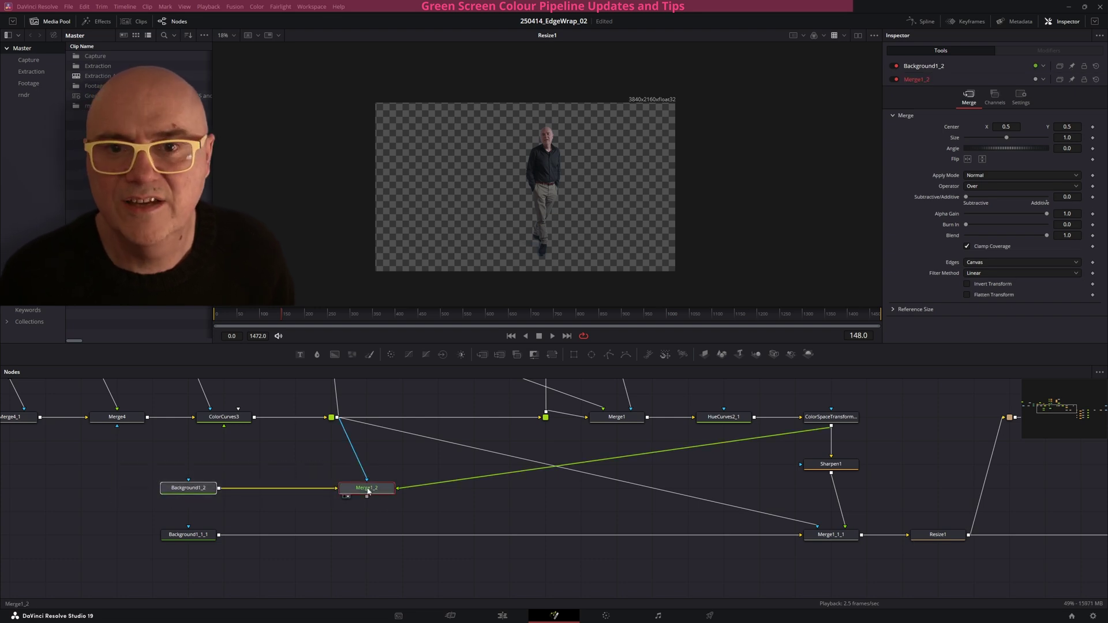
pyautogui.press('1')
pyautogui.keyDown('ctrl'); pyautogui.scroll(5, 587, 153); pyautogui.keyUp('ctrl')
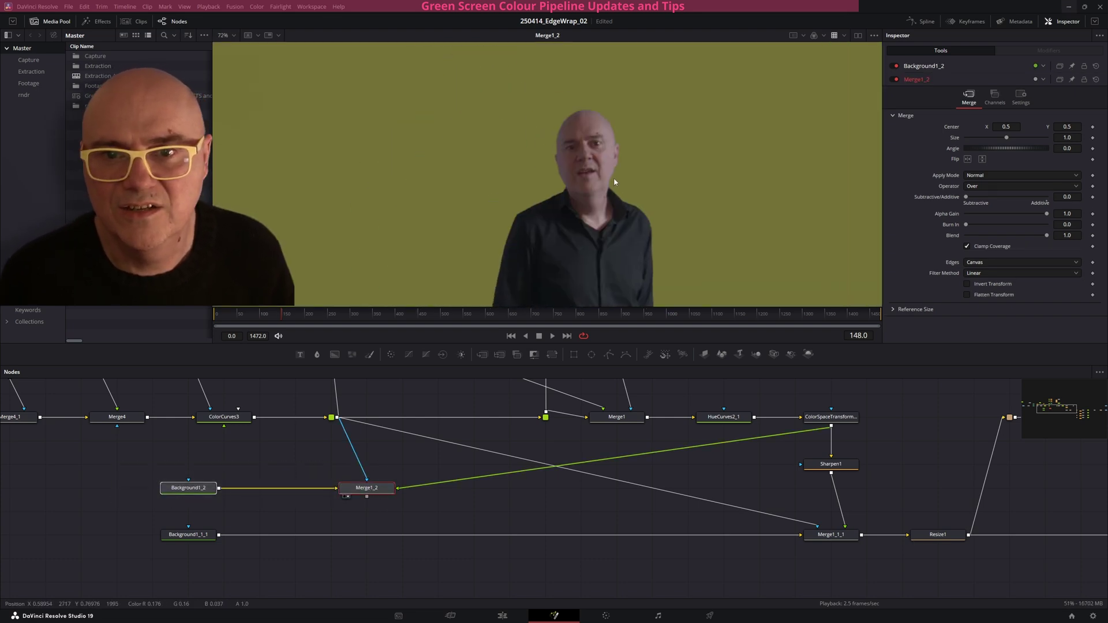
pyautogui.keyDown('ctrl'); pyautogui.scroll(2, 614, 184); pyautogui.keyUp('ctrl')
pyautogui.keyDown('ctrl'); pyautogui.scroll(-3, 331, 495); pyautogui.keyUp('ctrl')
# Display the Merge1_1_1 result and examine the key edges along the figure's shoulders and collar at close range.
pyautogui.moveTo(581, 515); pyautogui.dragTo(541, 268)
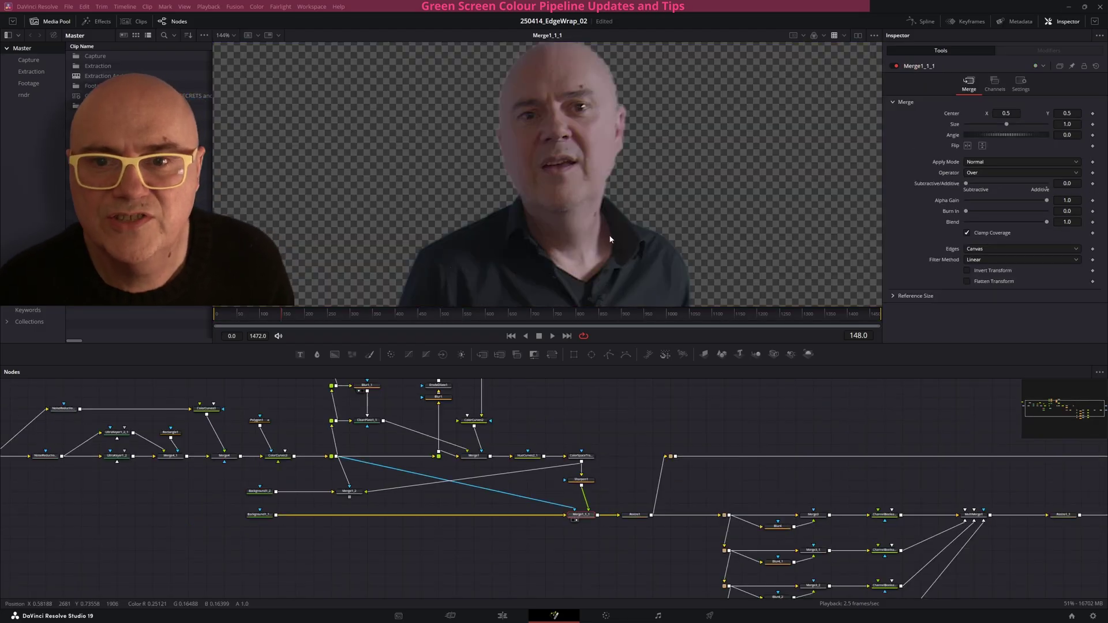
pyautogui.keyDown('ctrl'); pyautogui.scroll(4, 673, 241); pyautogui.keyUp('ctrl')
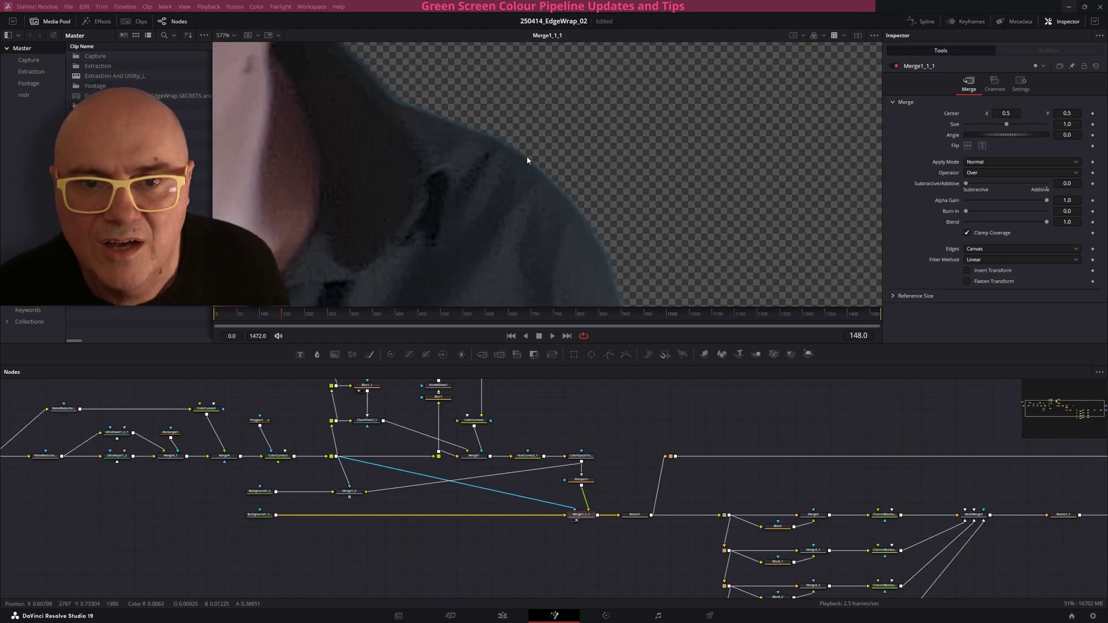
pyautogui.keyDown('ctrl'); pyautogui.scroll(-4, 396, 136); pyautogui.keyUp('ctrl')
pyautogui.keyDown('ctrl'); pyautogui.scroll(4, 553, 200); pyautogui.keyUp('ctrl')
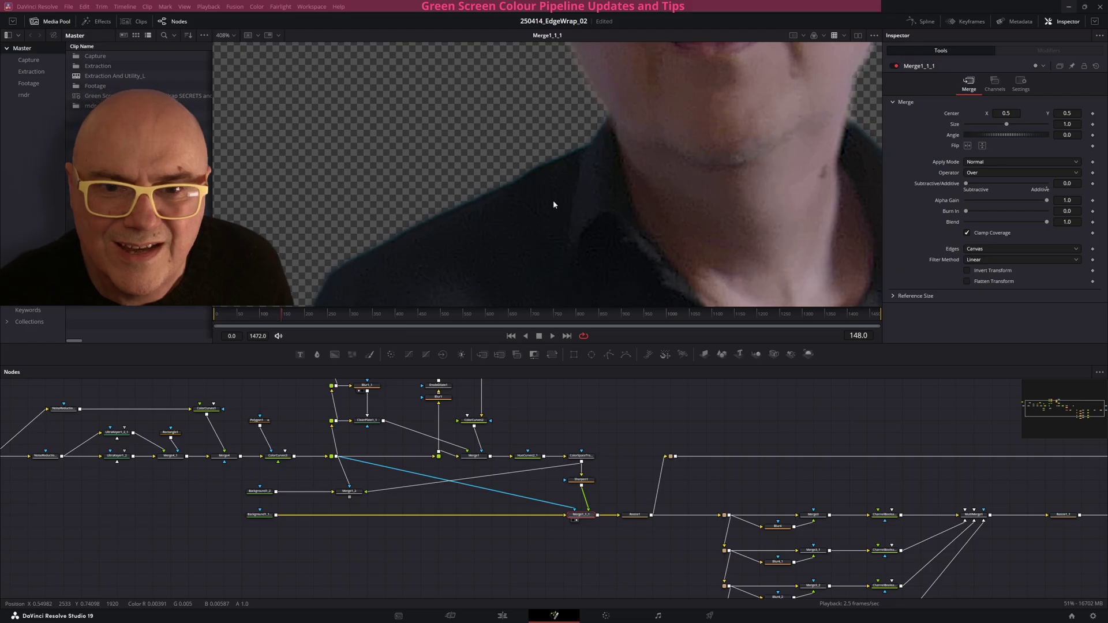
pyautogui.keyDown('ctrl'); pyautogui.scroll(-4, 553, 200); pyautogui.keyUp('ctrl')
pyautogui.keyDown('ctrl'); pyautogui.scroll(1, 549, 209); pyautogui.keyUp('ctrl')
pyautogui.keyDown('ctrl'); pyautogui.scroll(-1, 508, 251); pyautogui.keyUp('ctrl')
# Display Merge1_2 and set the Background1_2 color to a neutral grey of red 0.219, green 0.203 and blue 0.214.
pyautogui.click(349, 491)
pyautogui.press('1')
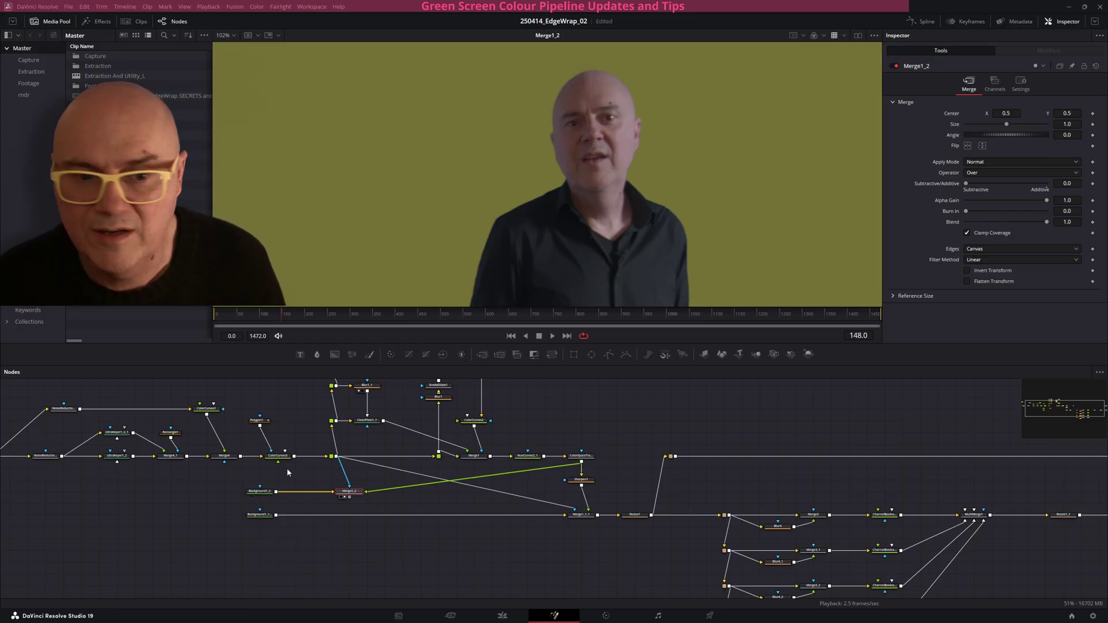
pyautogui.click(263, 494)
pyautogui.moveTo(974, 177)
pyautogui.mouseDown()
pyautogui.moveTo(1002, 180)
pyautogui.moveTo(968, 175)
pyautogui.mouseUp()
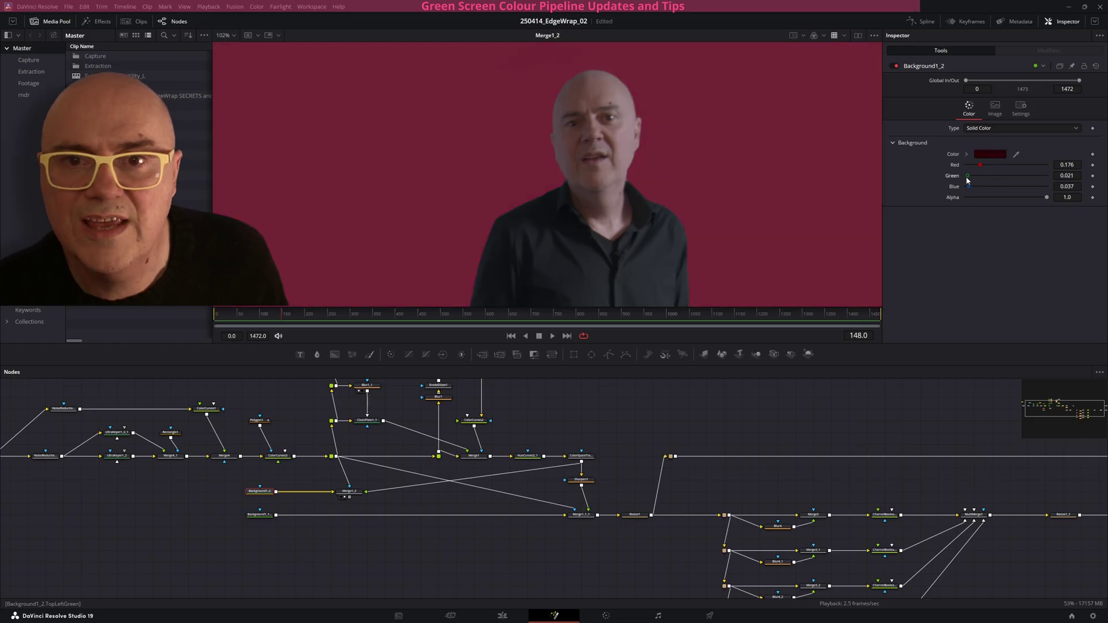
pyautogui.scroll(5, 658, 185)
pyautogui.moveTo(979, 165)
pyautogui.mouseDown()
pyautogui.moveTo(968, 168)
pyautogui.moveTo(1002, 170)
pyautogui.moveTo(973, 180)
pyautogui.moveTo(986, 174)
pyautogui.mouseUp()
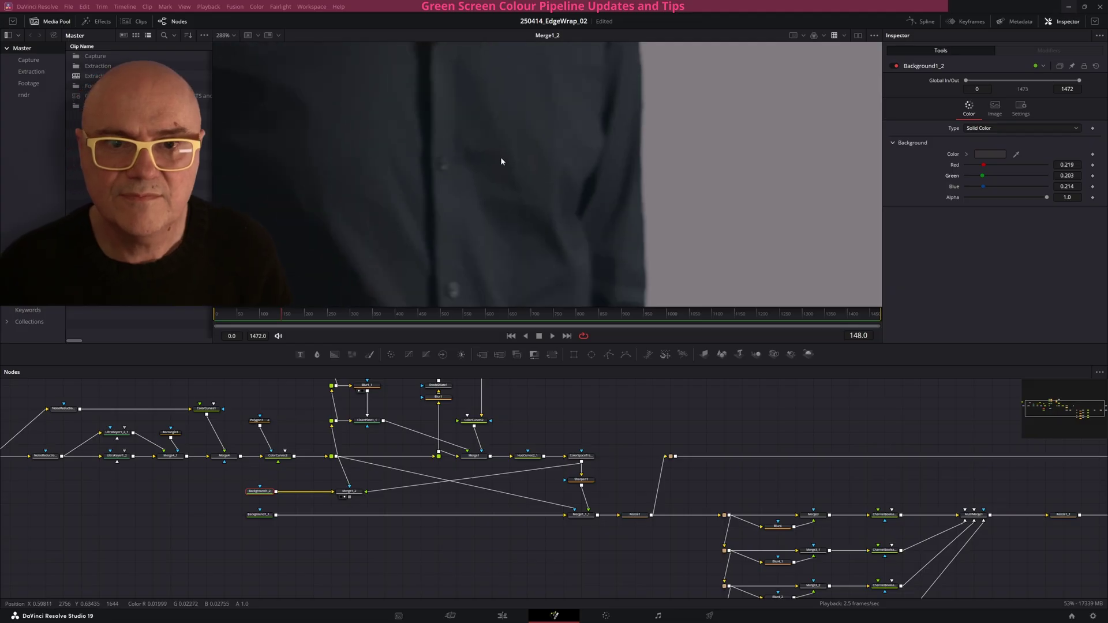
# Examine the keyed figure from shirt to shoes and set the Background1_2 color to red 0.193, green 0.166 and blue 0.107.
pyautogui.moveTo(352, 135); pyautogui.dragTo(622, 151, button='middle')
pyautogui.keyDown('ctrl'); pyautogui.scroll(-2, 622, 151); pyautogui.keyUp('ctrl')
pyautogui.moveTo(557, 220); pyautogui.dragTo(567, 158, button='middle')
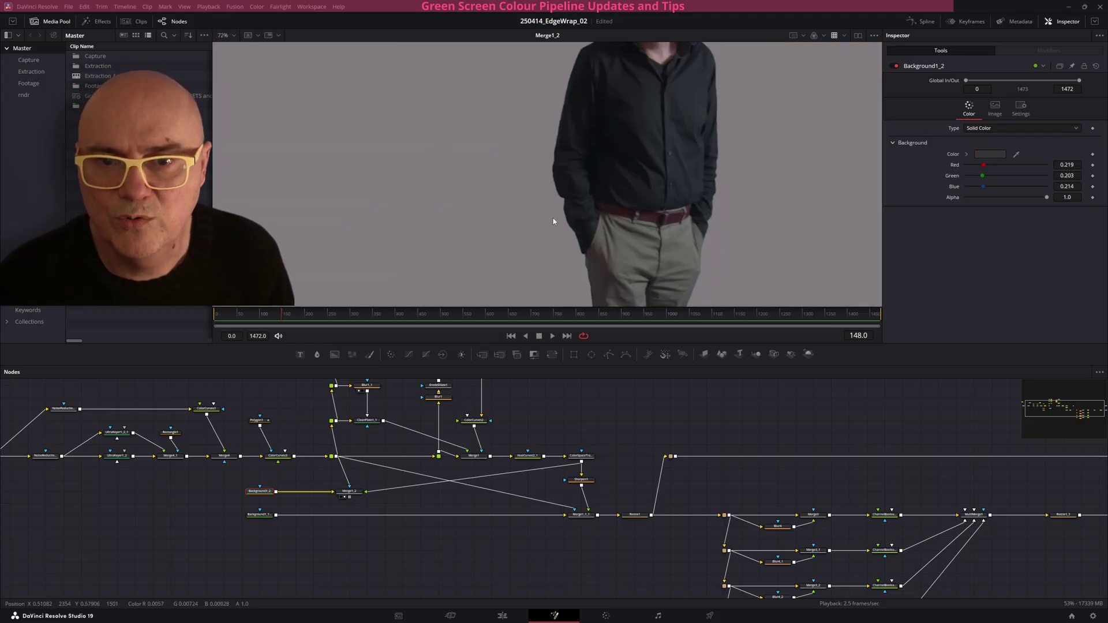
pyautogui.keyDown('ctrl'); pyautogui.scroll(1, 577, 254); pyautogui.keyUp('ctrl')
pyautogui.moveTo(577, 254); pyautogui.dragTo(502, 86, button='middle')
pyautogui.moveTo(524, 217); pyautogui.dragTo(448, 88, button='middle')
pyautogui.moveTo(476, 189); pyautogui.dragTo(467, 85, button='middle')
pyautogui.moveTo(441, 232); pyautogui.dragTo(465, 125, button='middle')
pyautogui.moveTo(983, 187)
pyautogui.mouseDown()
pyautogui.moveTo(969, 190)
pyautogui.moveTo(981, 165)
pyautogui.mouseUp()
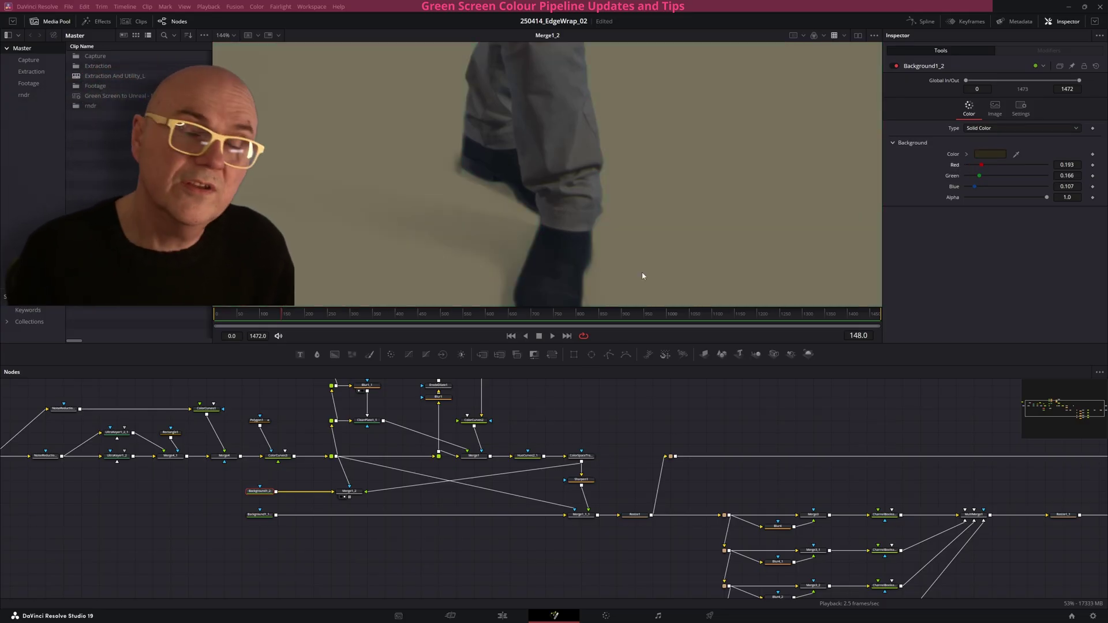
pyautogui.scroll(-5, 357, 204)
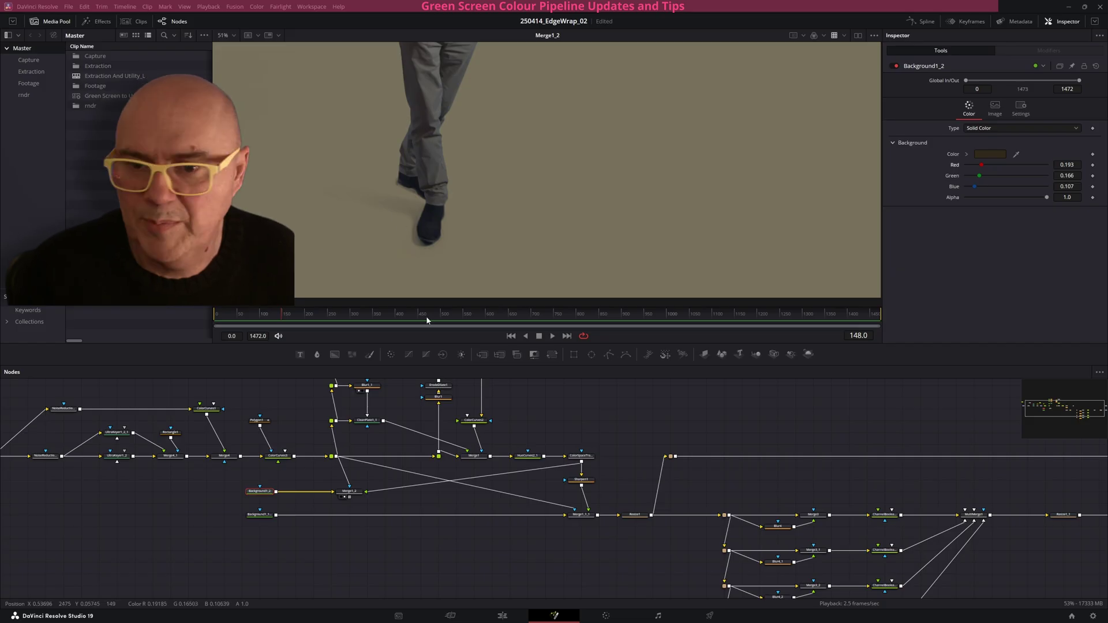
# Select the Extraction_EdgeWrap.exr saver at the end of the extraction branch and examine its file and format settings.
pyautogui.moveTo(677, 442); pyautogui.dragTo(247, 426, button='middle')
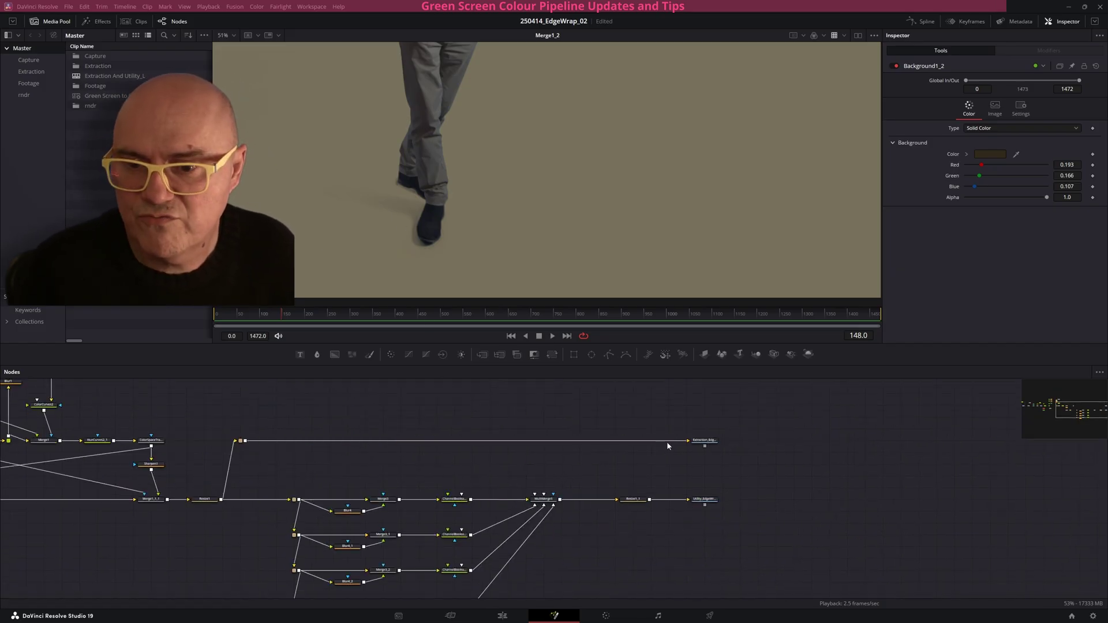
pyautogui.click(706, 442)
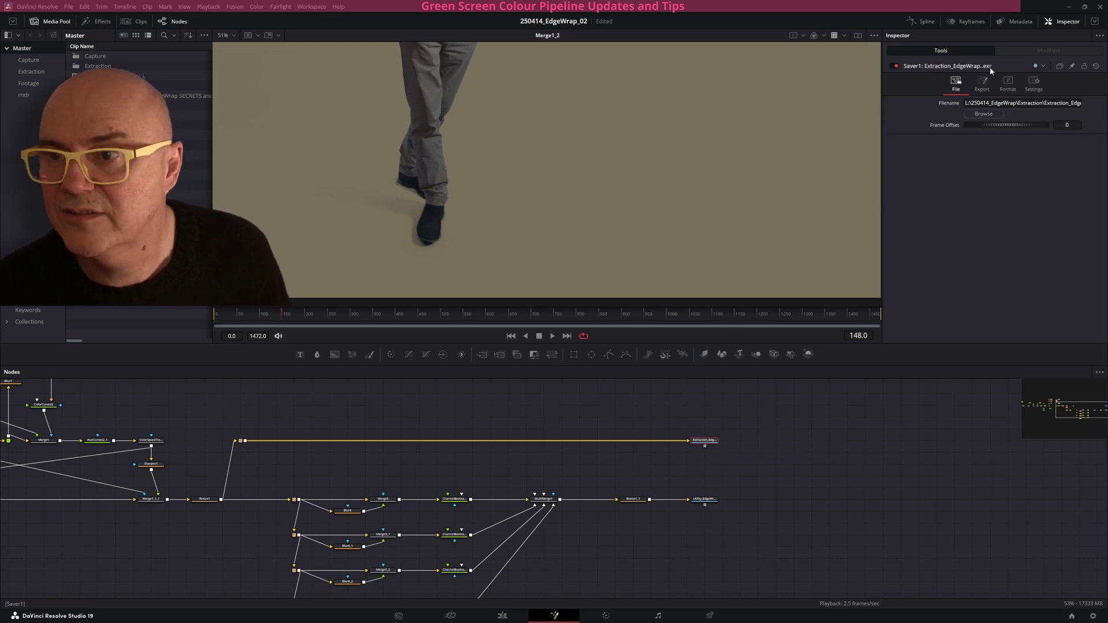
pyautogui.click(1014, 87)
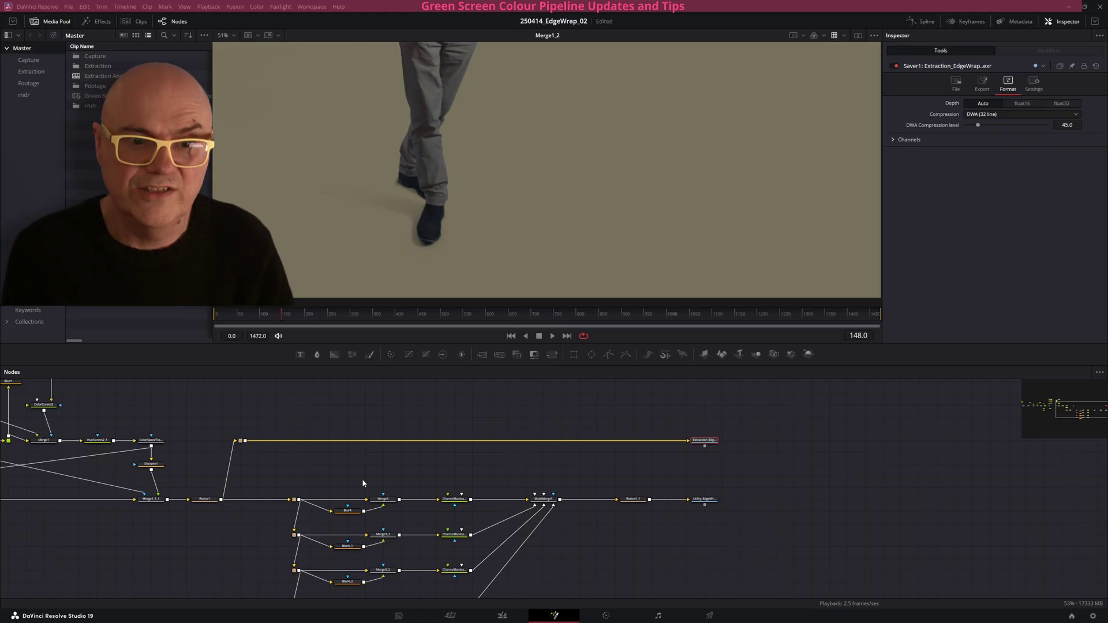
# Bring the whole node graph into view and select all the extraction nodes up to and including Resize1.
pyautogui.moveTo(363, 469); pyautogui.dragTo(657, 473, button='middle')
pyautogui.keyDown('ctrl'); pyautogui.scroll(-4, 539, 465); pyautogui.keyUp('ctrl')
pyautogui.keyDown('ctrl'); pyautogui.scroll(2, 533, 464); pyautogui.keyUp('ctrl')
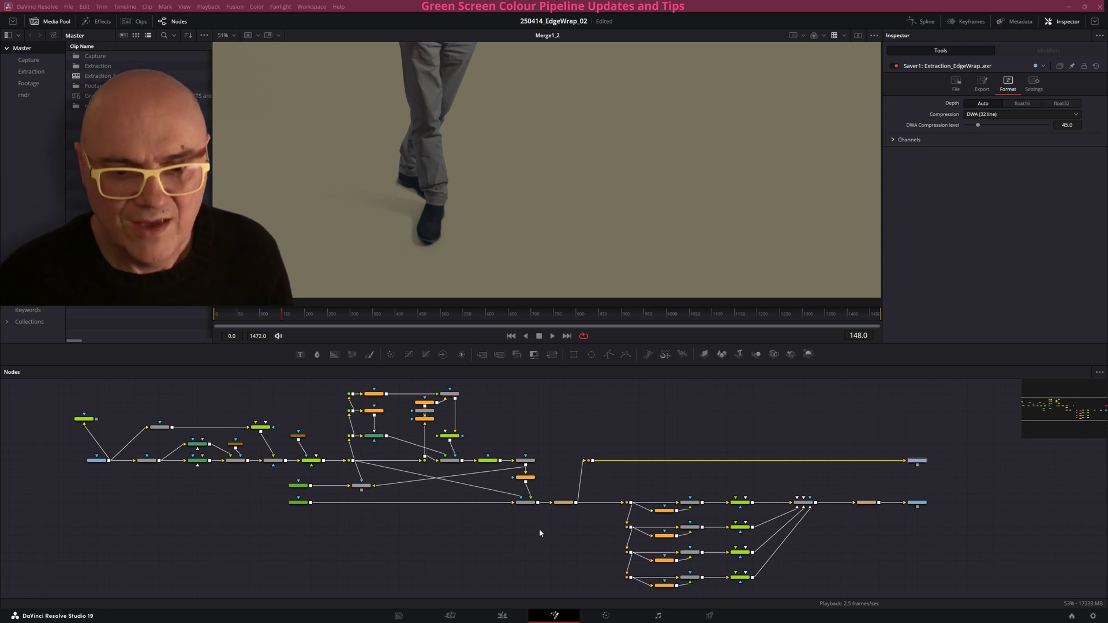
pyautogui.moveTo(508, 539); pyautogui.dragTo(512, 547, button='middle')
pyautogui.moveTo(47, 388); pyautogui.dragTo(610, 529)
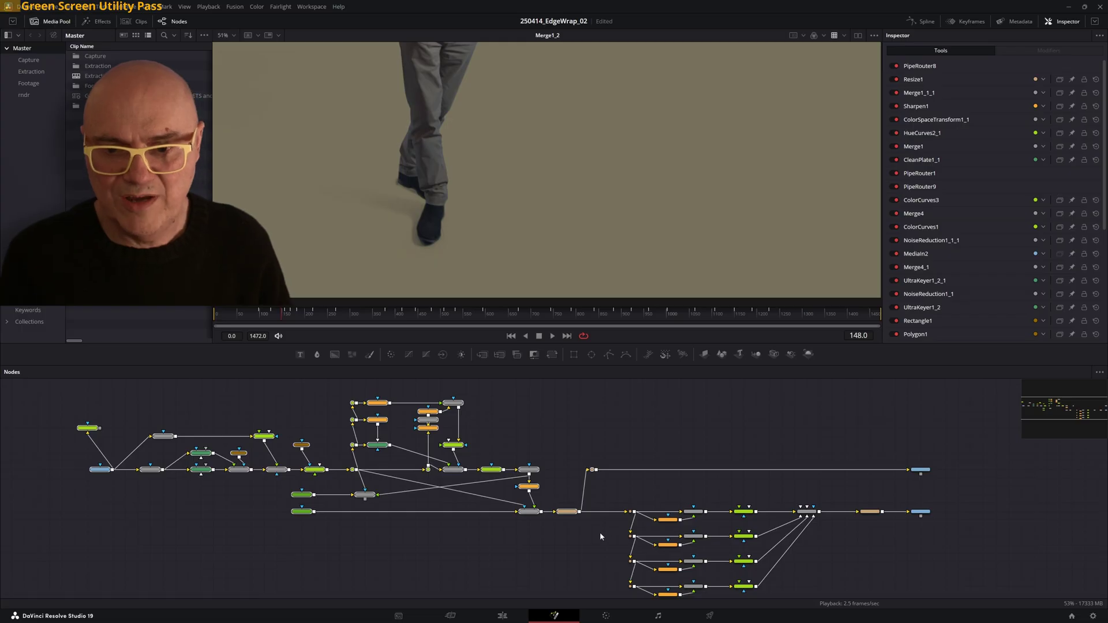
pyautogui.moveTo(591, 539); pyautogui.dragTo(581, 534, button='middle')
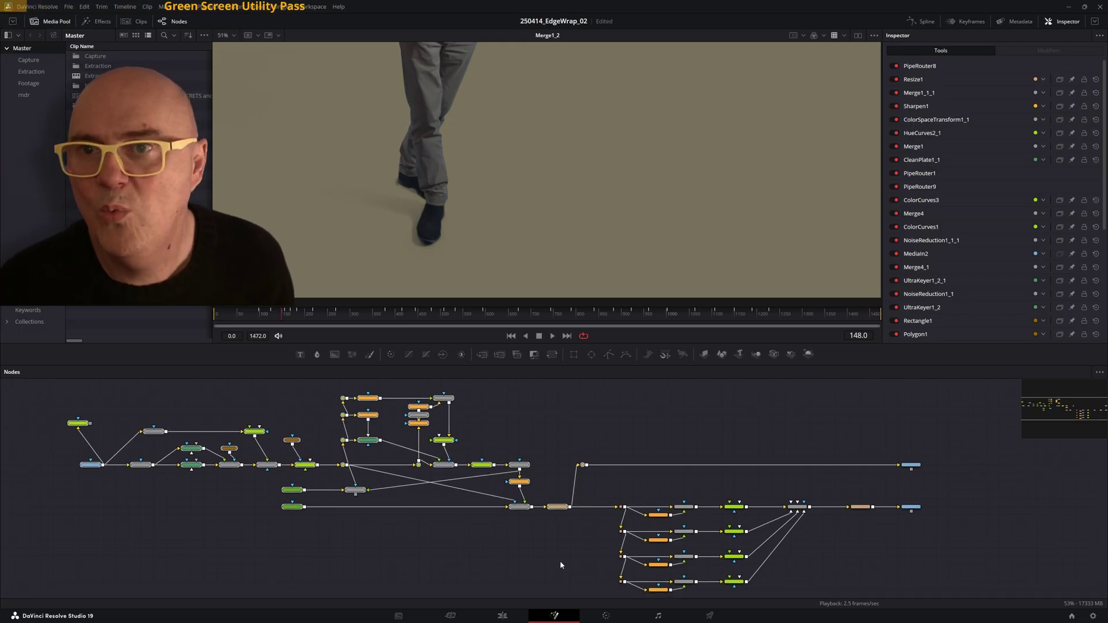
# Toggle the viewer LUT on and off and examine the list of available viewer LUTs.
pyautogui.click(834, 36)
pyautogui.click(834, 35)
pyautogui.click(844, 36)
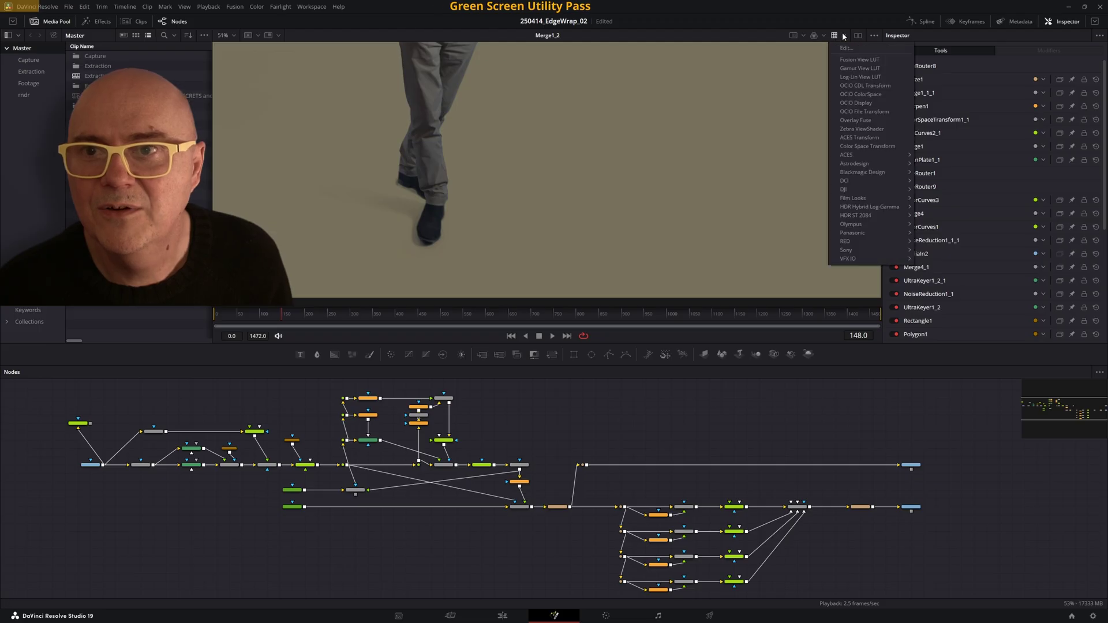
pyautogui.click(656, 429)
# Examine the Resize1 settings and display the Extraction_EdgeWrap.exr saver result.
pyautogui.moveTo(527, 443); pyautogui.dragTo(534, 461, button='middle')
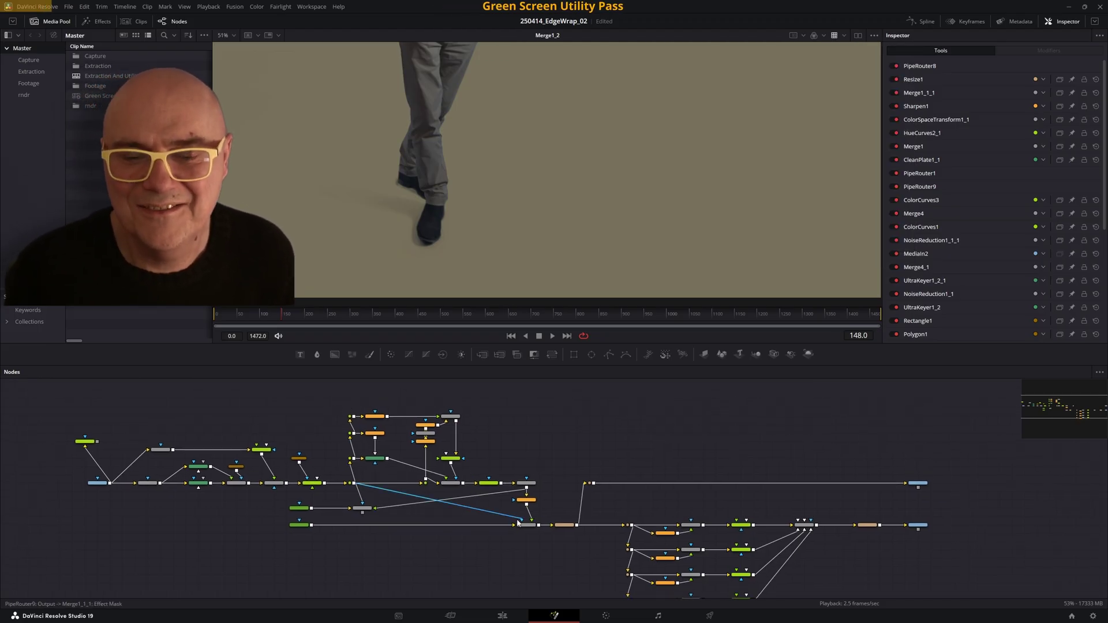
pyautogui.keyDown('ctrl'); pyautogui.scroll(3, 519, 524); pyautogui.keyUp('ctrl')
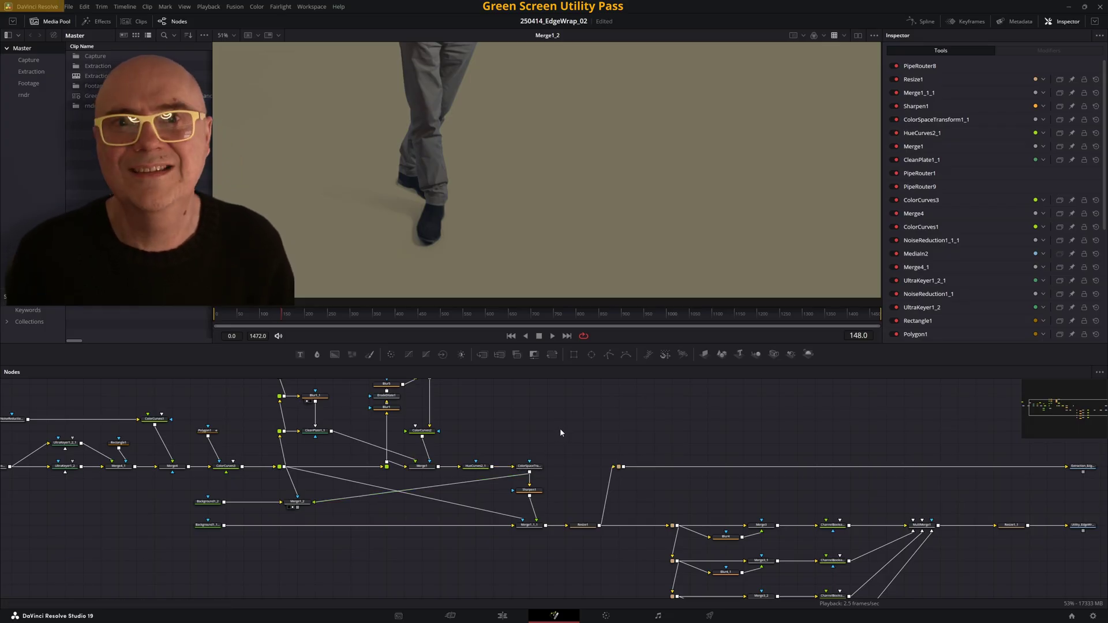
pyautogui.moveTo(564, 547); pyautogui.dragTo(446, 521, button='middle')
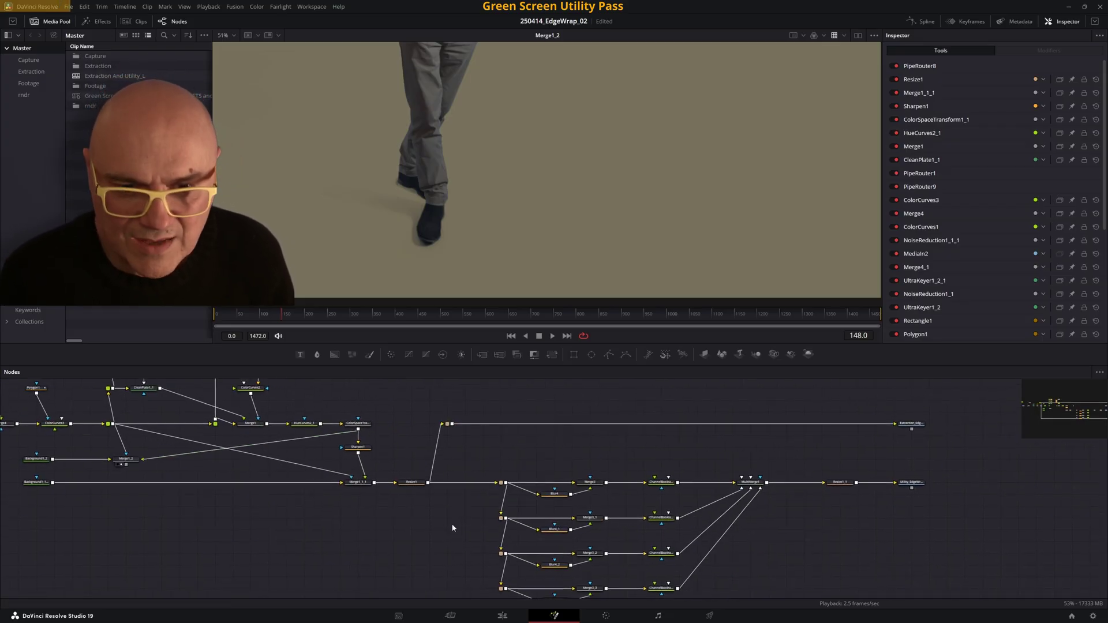
pyautogui.click(411, 483)
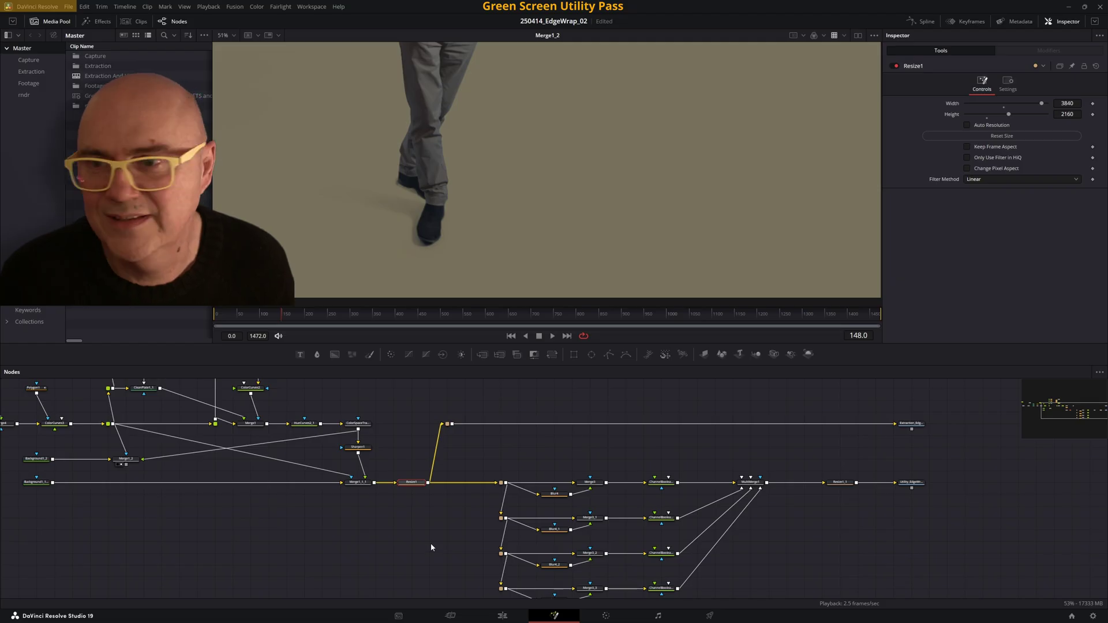
pyautogui.moveTo(424, 532); pyautogui.dragTo(318, 557, button='middle')
pyautogui.moveTo(804, 449); pyautogui.dragTo(444, 148)
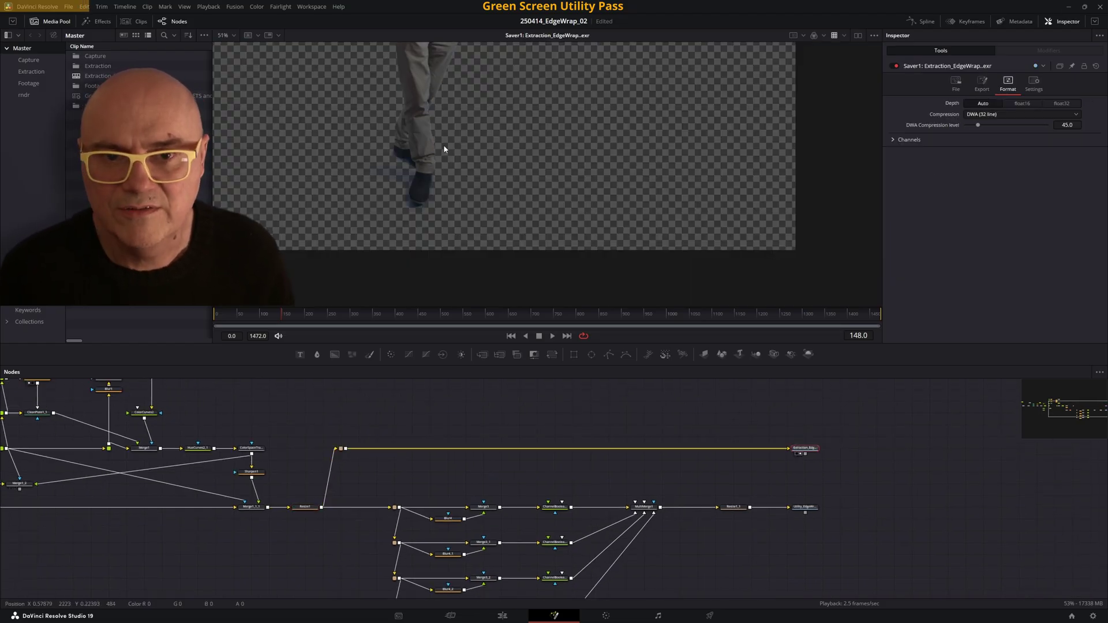
pyautogui.moveTo(592, 548); pyautogui.dragTo(588, 498, button='middle')
# Display the MultiMerge1 result, examine its red, blue and alpha channels separately, and return to the full color view.
pyautogui.click(563, 439)
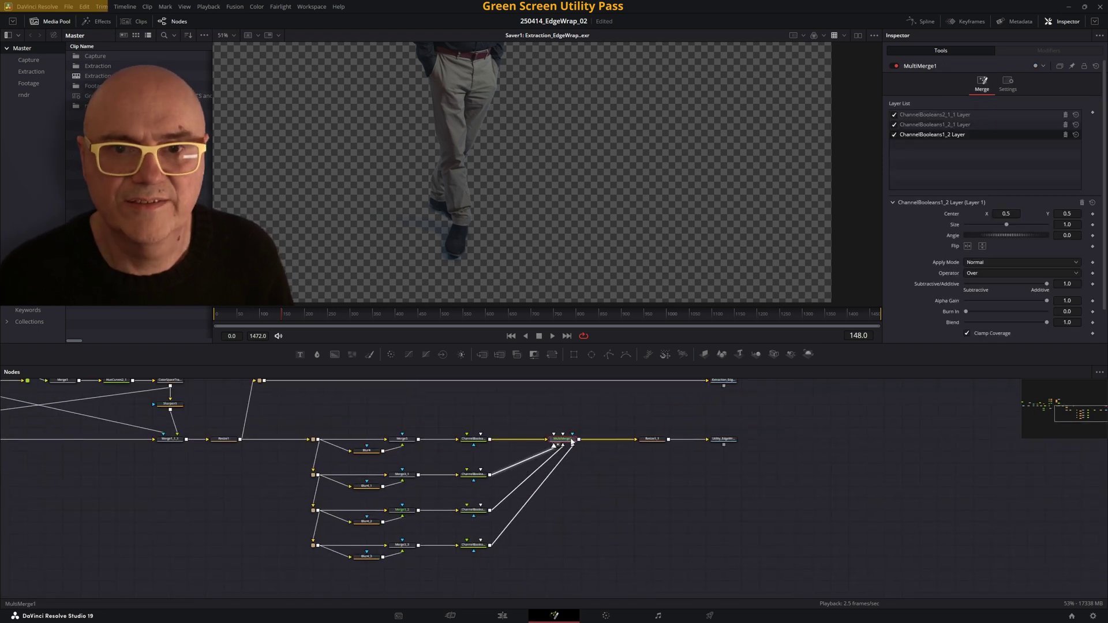
pyautogui.press('1')
pyautogui.moveTo(514, 198); pyautogui.dragTo(537, 364, button='middle')
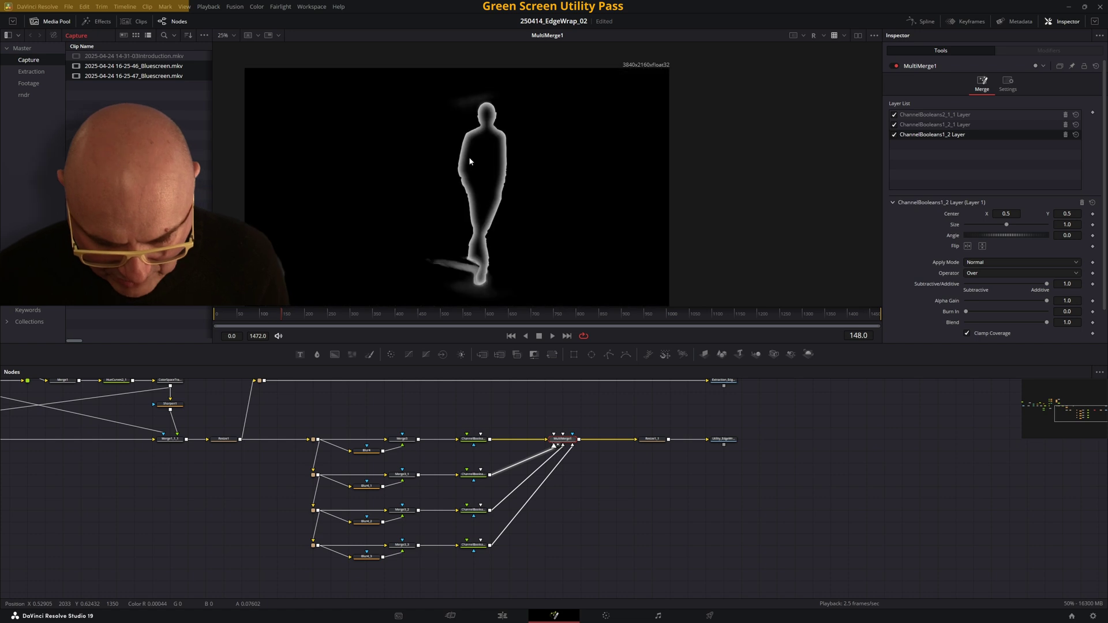
pyautogui.press('r')
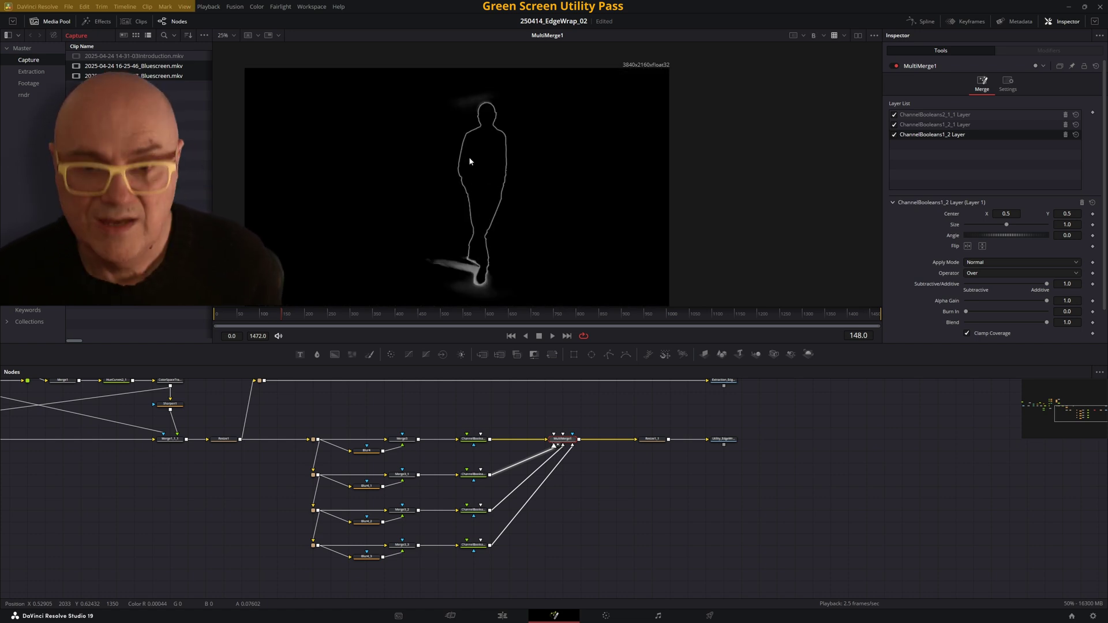
pyautogui.press('a')
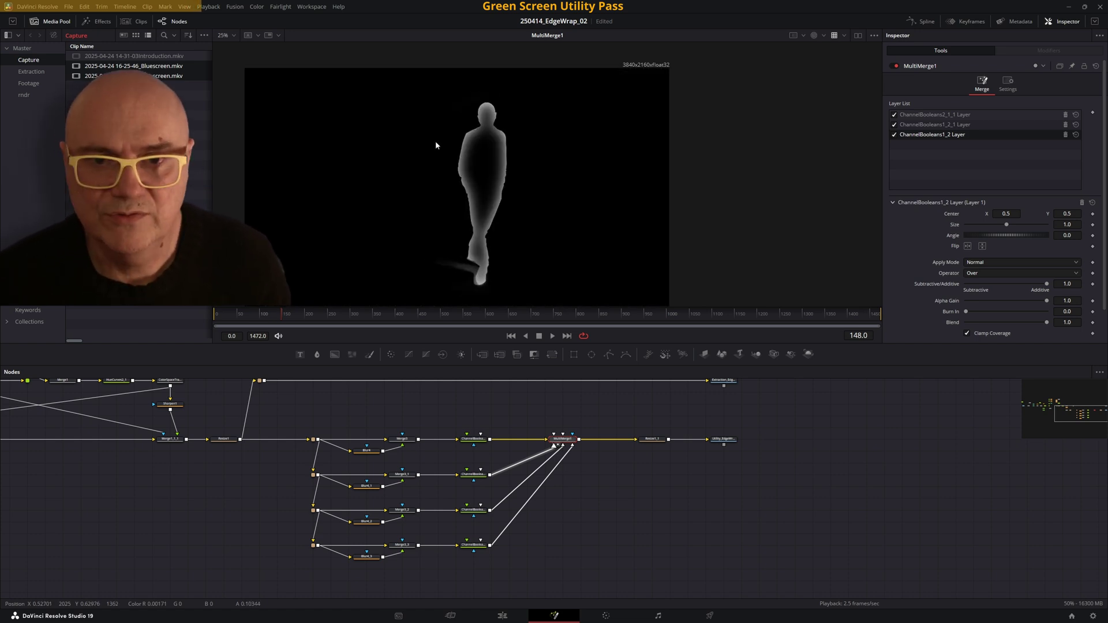
pyautogui.press('c')
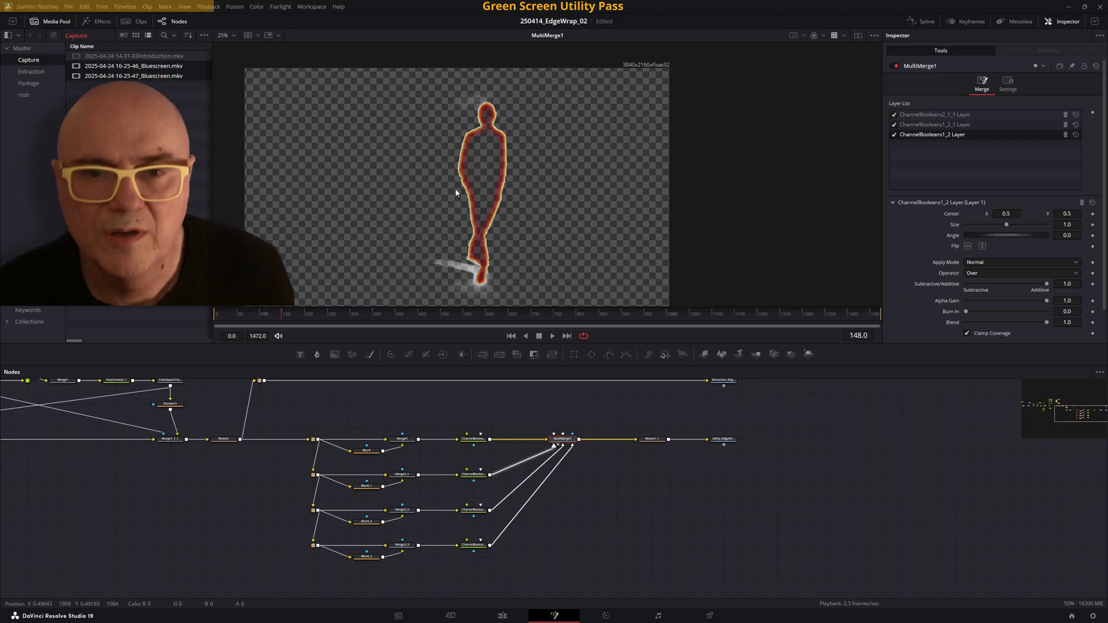
# View the MultiMerge1 figure up close in alpha, and display Blur4 and Merge3 to examine their settings and mattes.
pyautogui.keyDown('ctrl'); pyautogui.scroll(3, 469, 192); pyautogui.keyUp('ctrl')
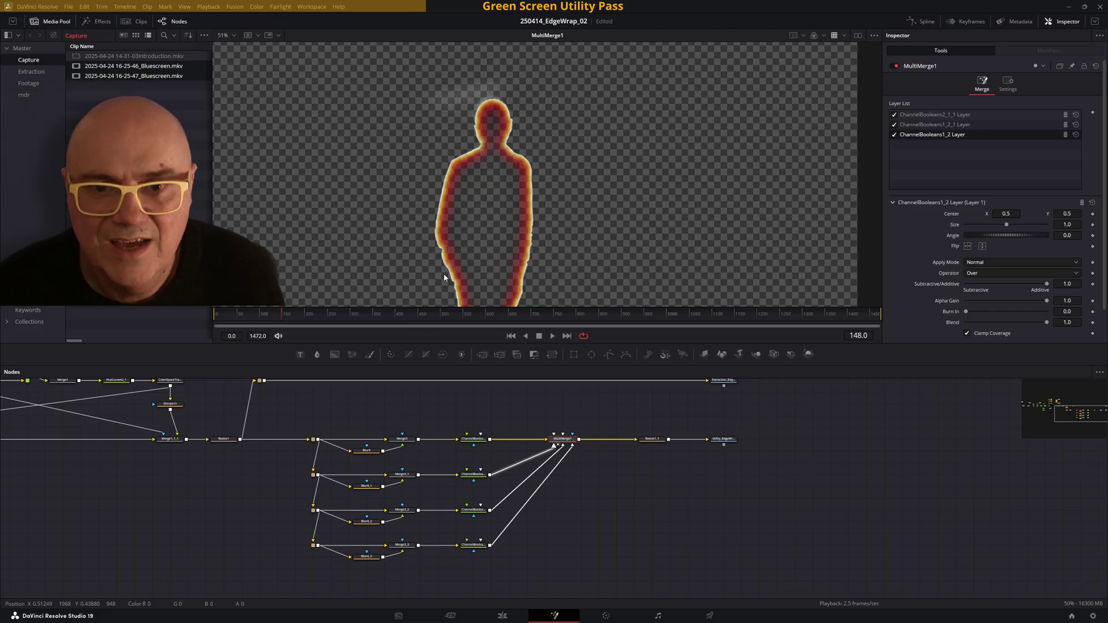
pyautogui.press('a')
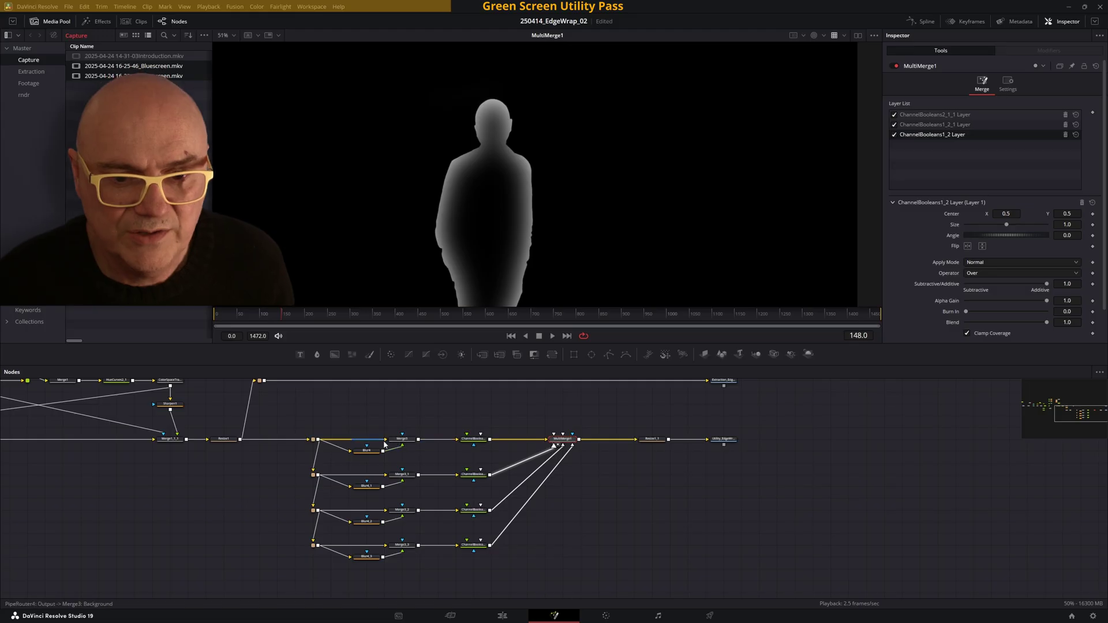
pyautogui.click(361, 454)
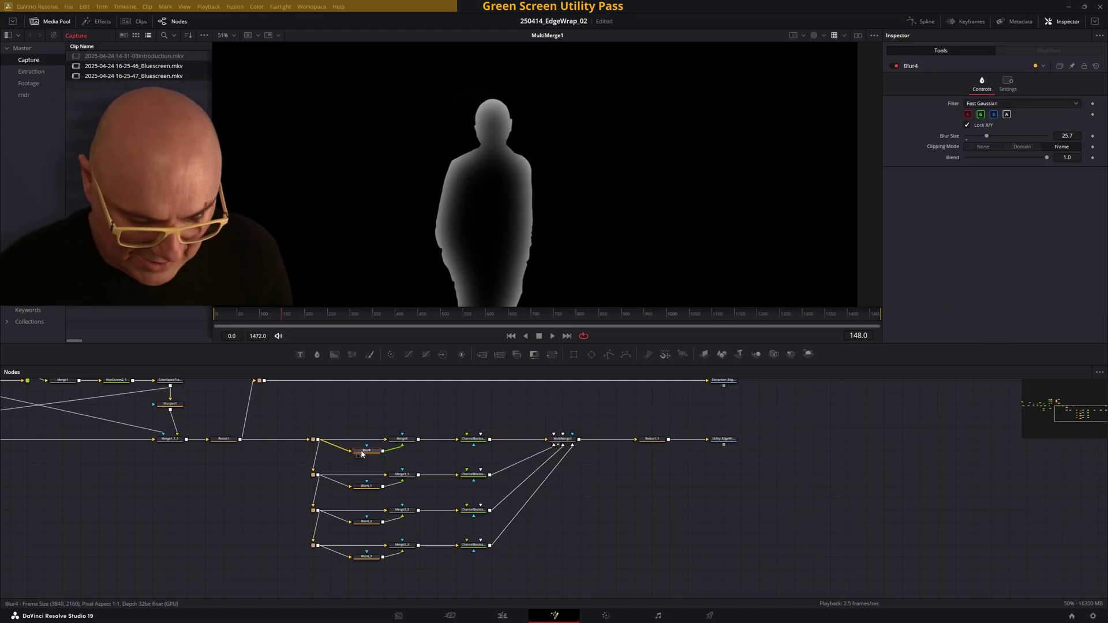
pyautogui.click(360, 456)
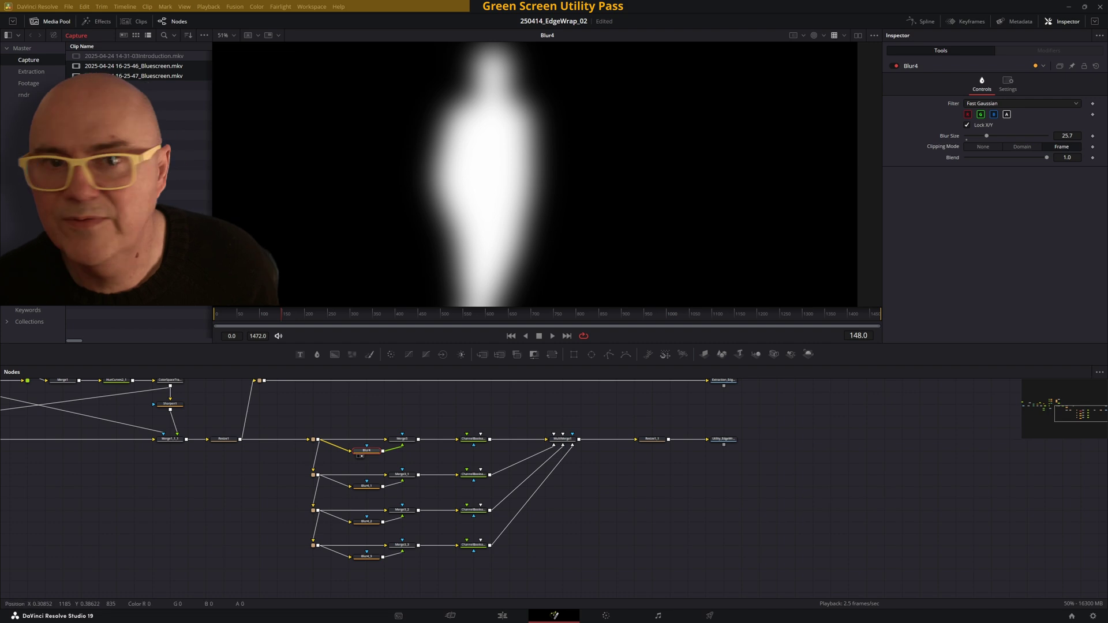
pyautogui.click(403, 439)
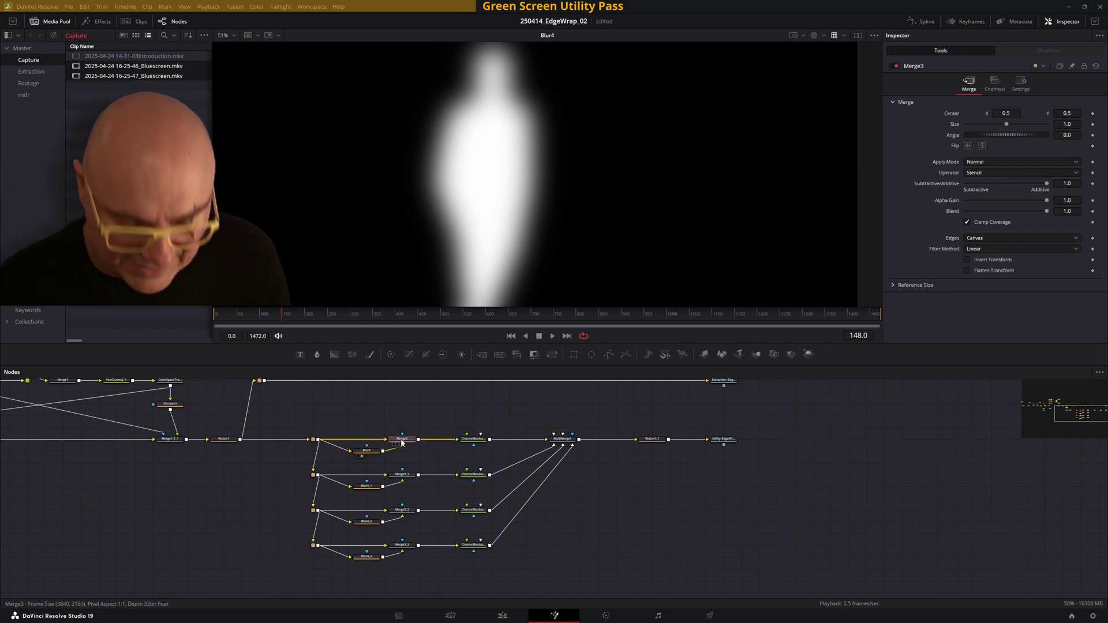
pyautogui.press('1')
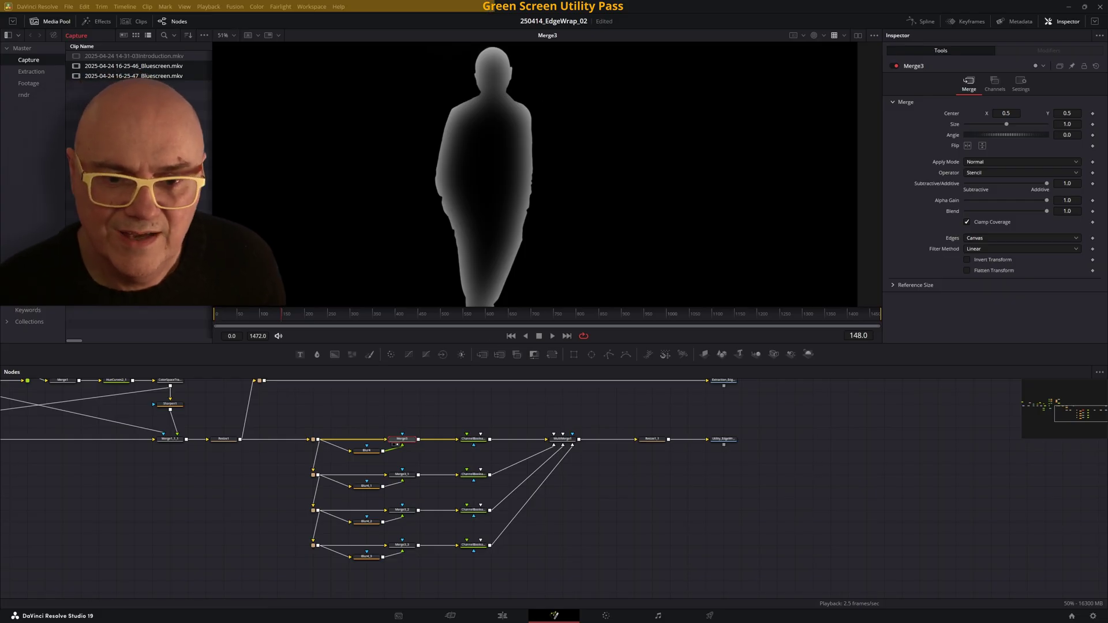
# Display the Merge3_1 matte and examine the Blur4_1 settings in the second blur branch.
pyautogui.moveTo(440, 471); pyautogui.dragTo(460, 456, button='middle')
pyautogui.click(460, 456)
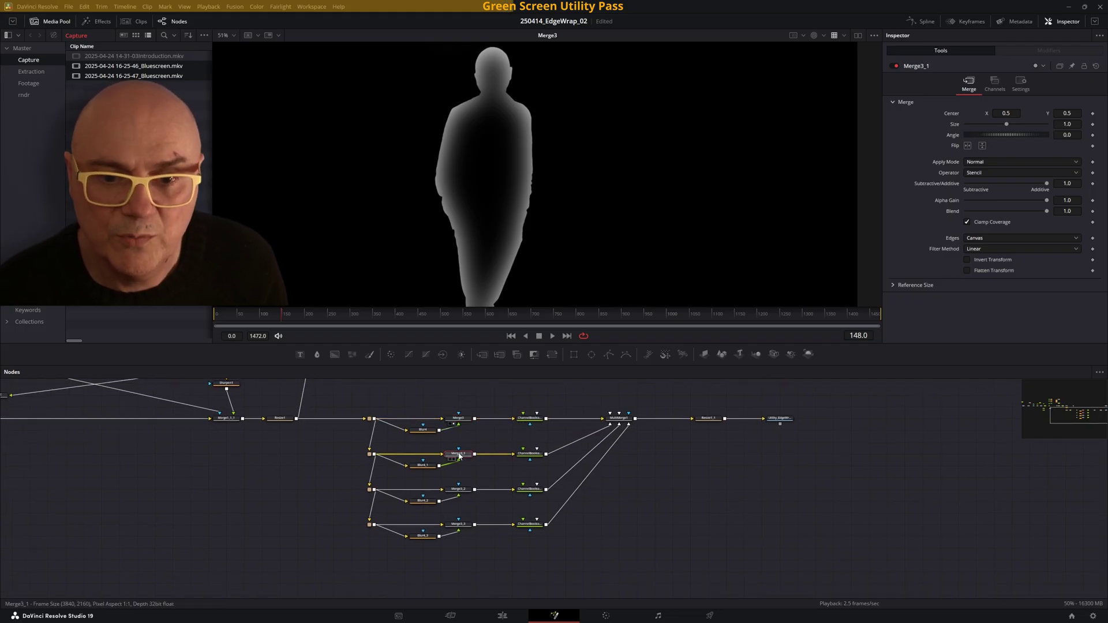
pyautogui.press('1')
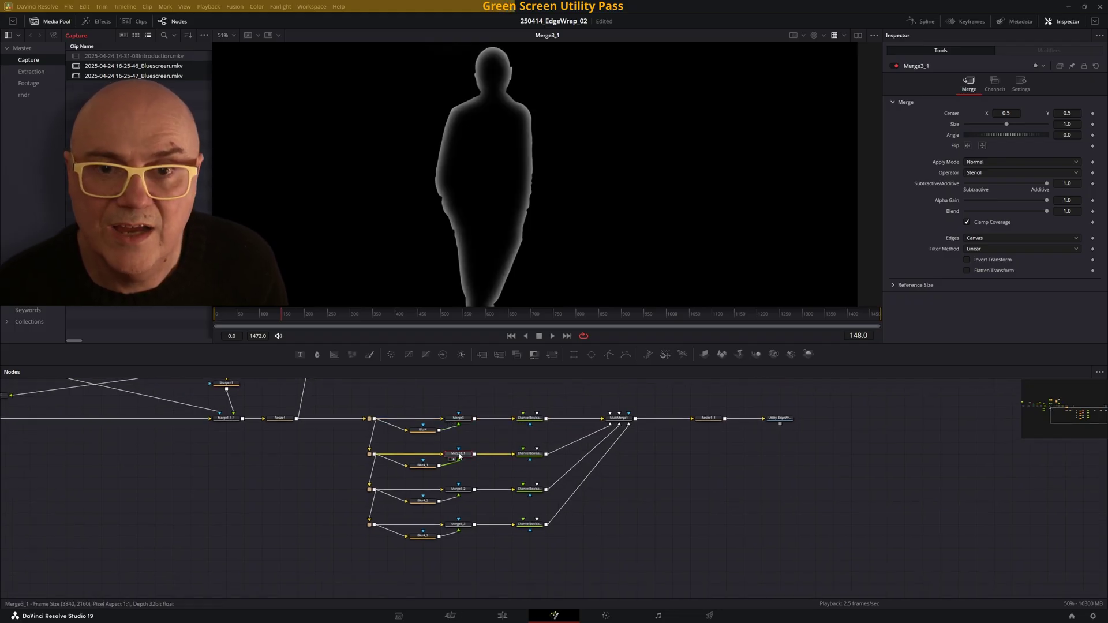
pyautogui.click(426, 466)
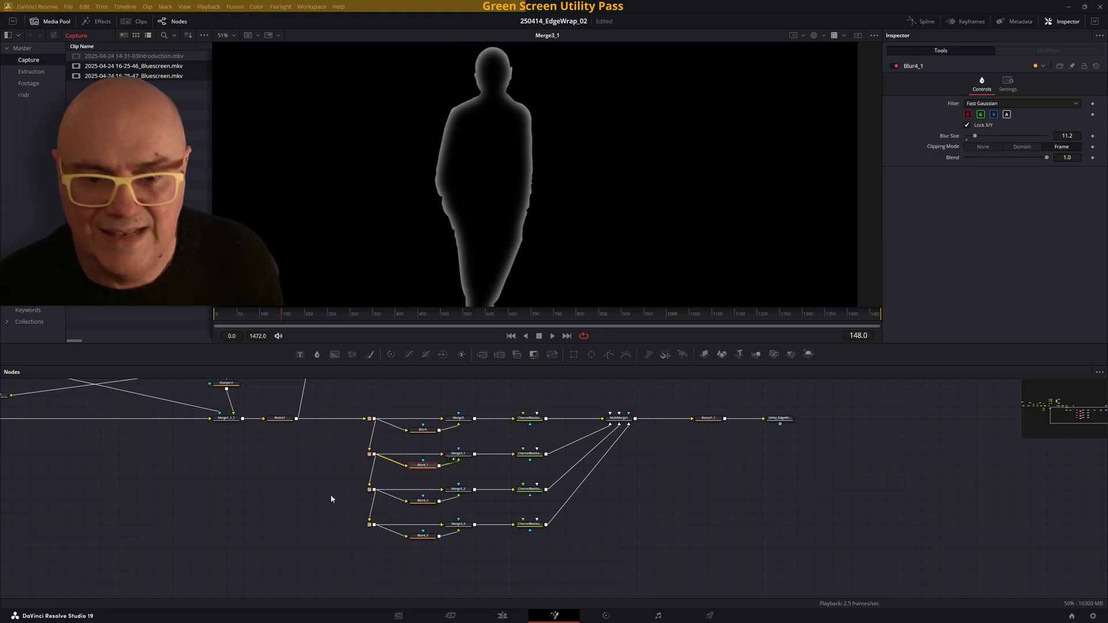
# Display the Blur4_2 and Merge3_2 mattes in the third branch and examine the Blur4_2 settings.
pyautogui.scroll(-3, 328, 494)
pyautogui.click(456, 444)
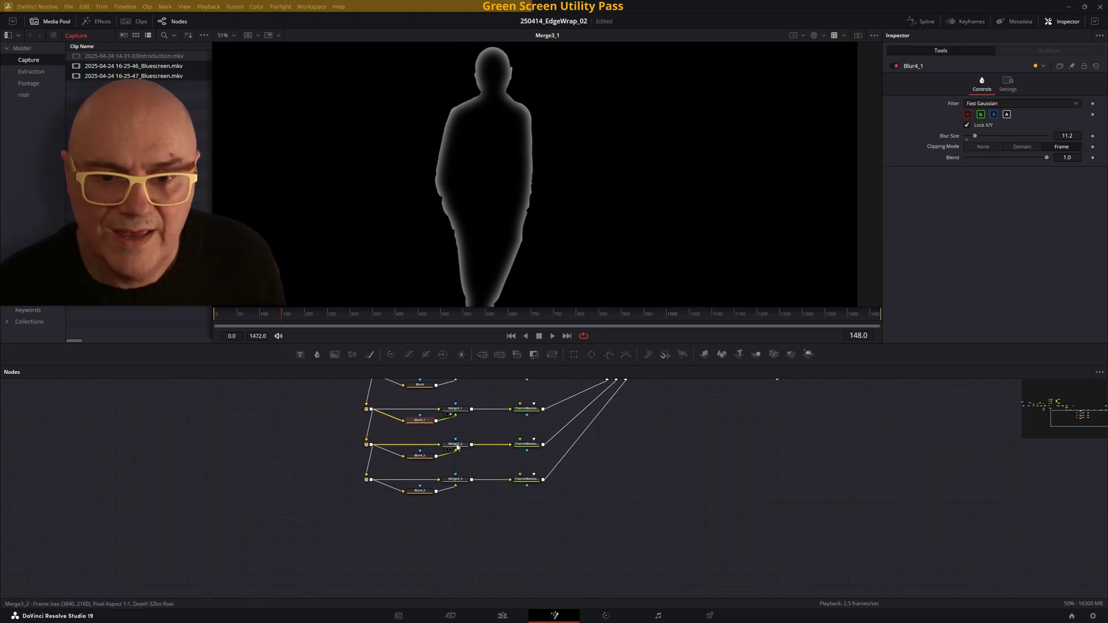
pyautogui.press('1')
pyautogui.click(420, 457)
pyautogui.press('1')
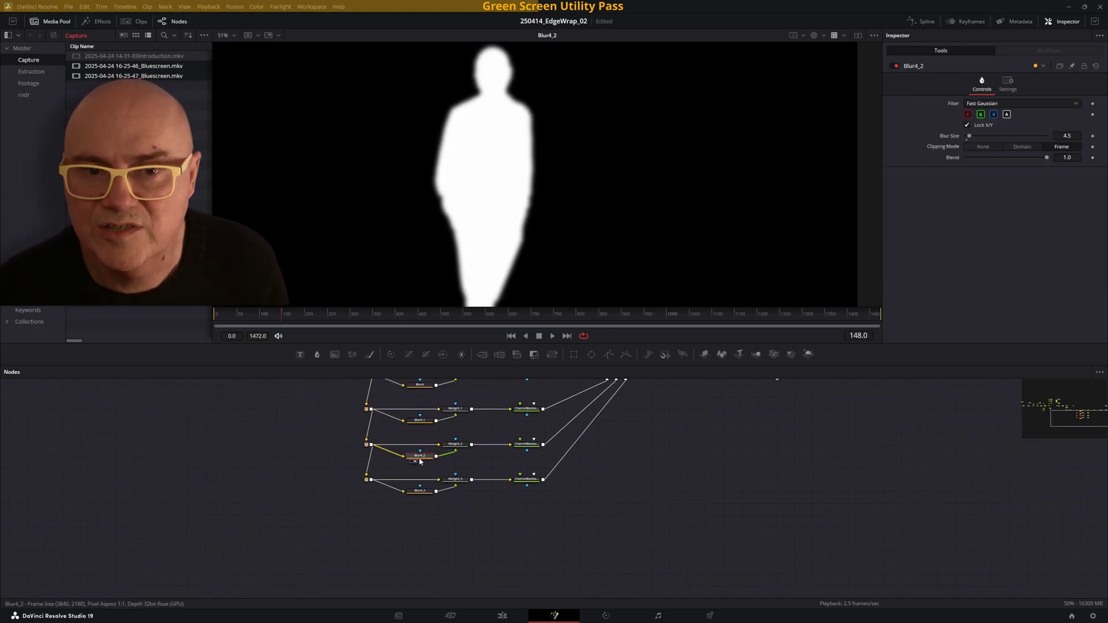
pyautogui.click(457, 442)
pyautogui.press('1')
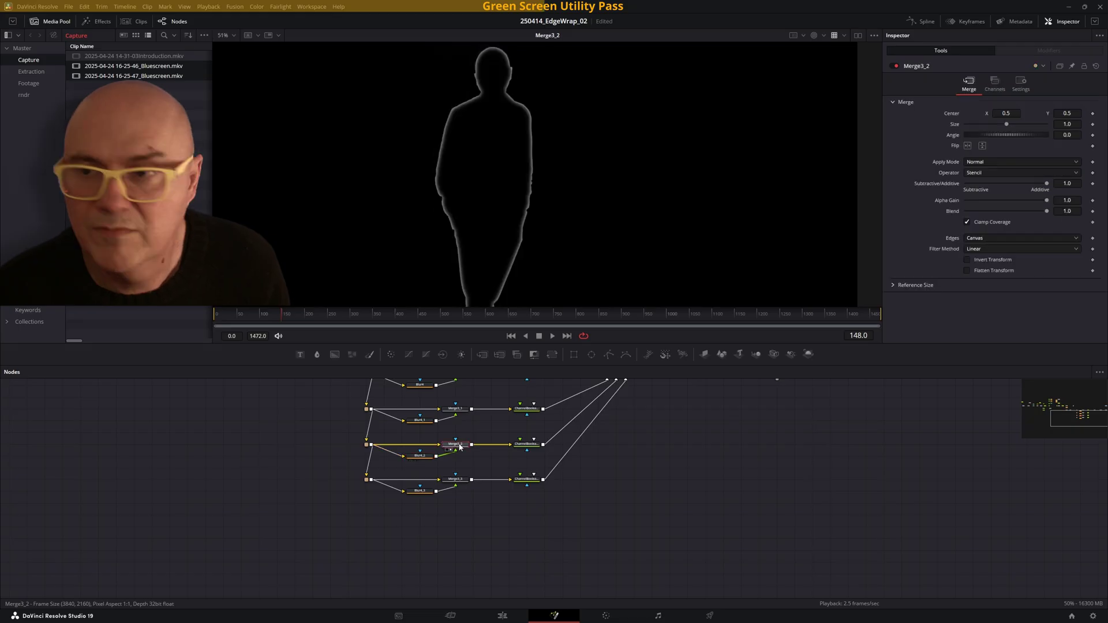
pyautogui.click(416, 457)
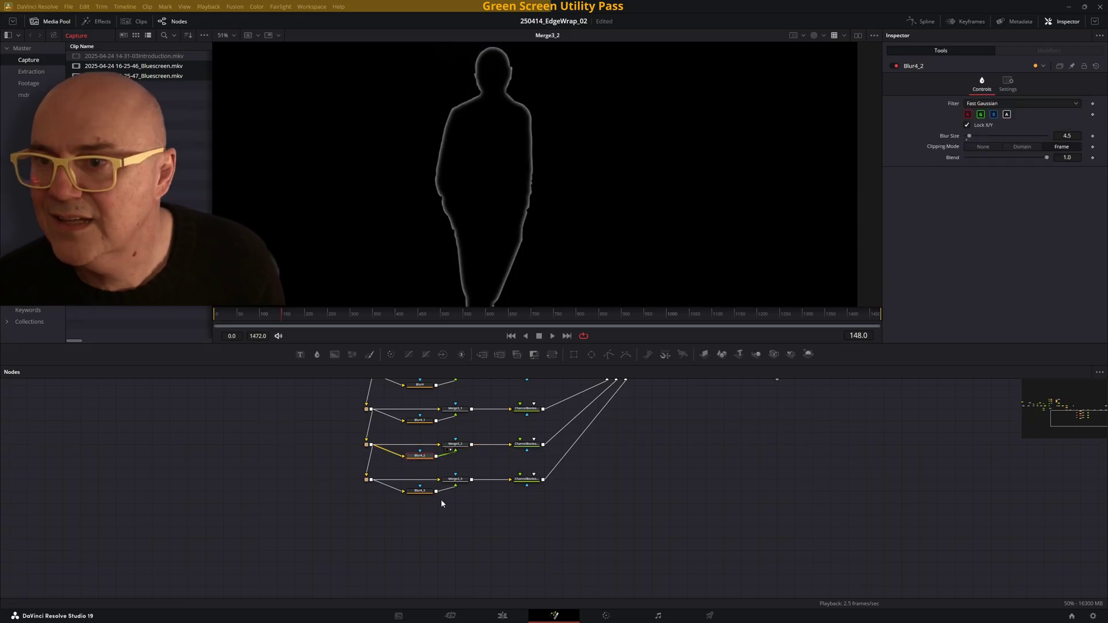
# Display the Merge3_3 matte in the fourth branch and examine its edge line up close and around the figure.
pyautogui.click(419, 493)
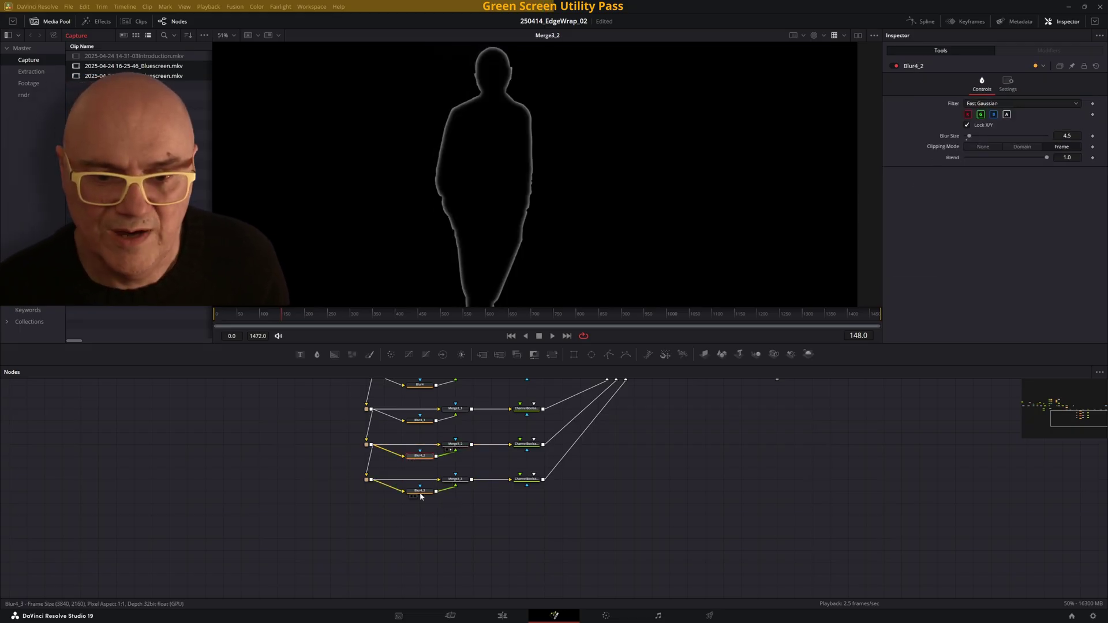
pyautogui.click(459, 483)
pyautogui.press('1')
pyautogui.keyDown('ctrl'); pyautogui.scroll(10, 541, 154); pyautogui.keyUp('ctrl')
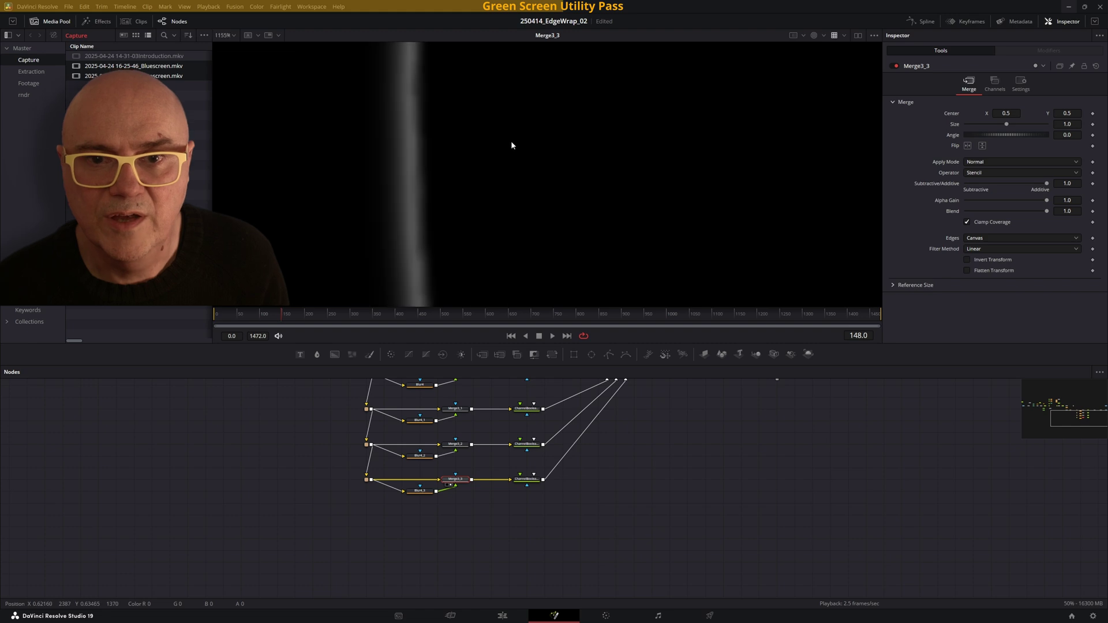
pyautogui.keyDown('ctrl'); pyautogui.scroll(-10, 512, 198); pyautogui.keyUp('ctrl')
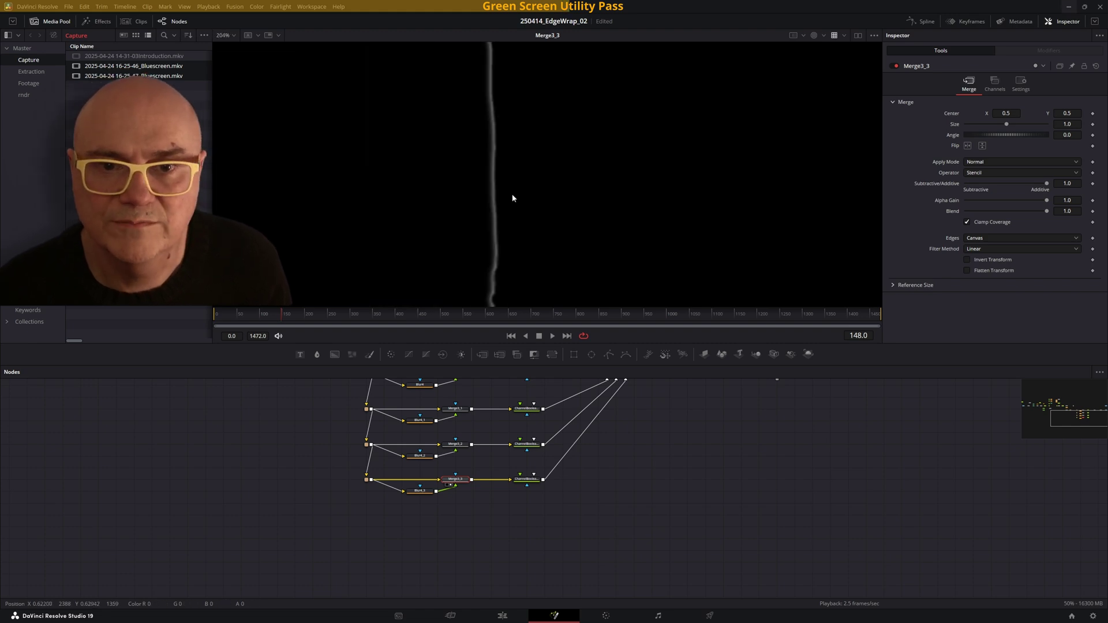
pyautogui.keyDown('ctrl'); pyautogui.scroll(-4, 516, 185); pyautogui.keyUp('ctrl')
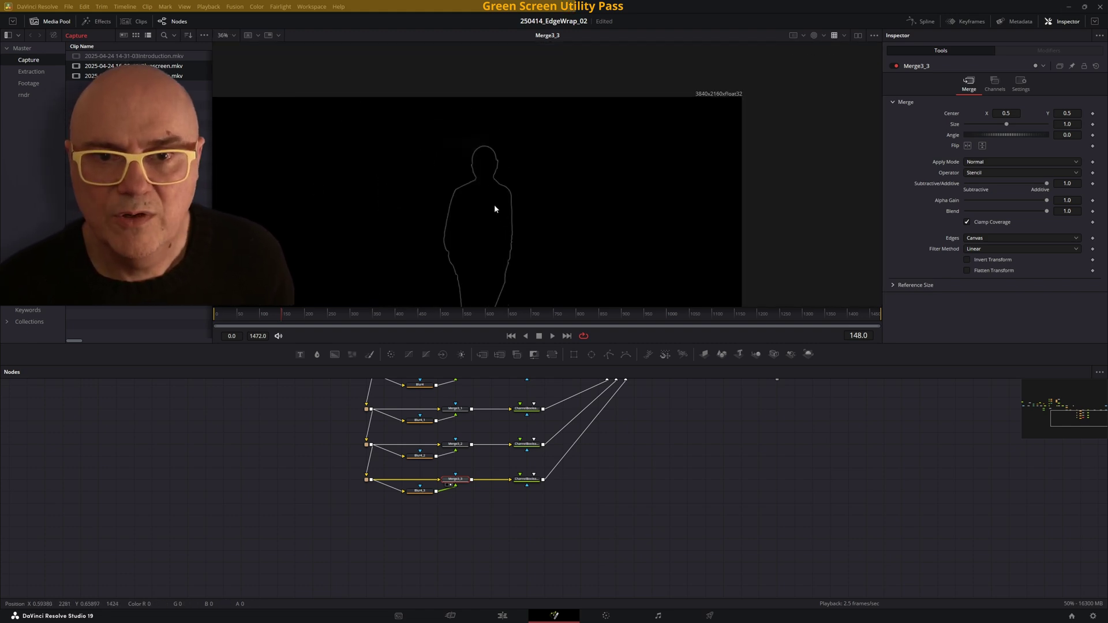
# Display the ChannelBooleans1 result and examine its channel assignments.
pyautogui.moveTo(503, 480); pyautogui.dragTo(449, 521, button='middle')
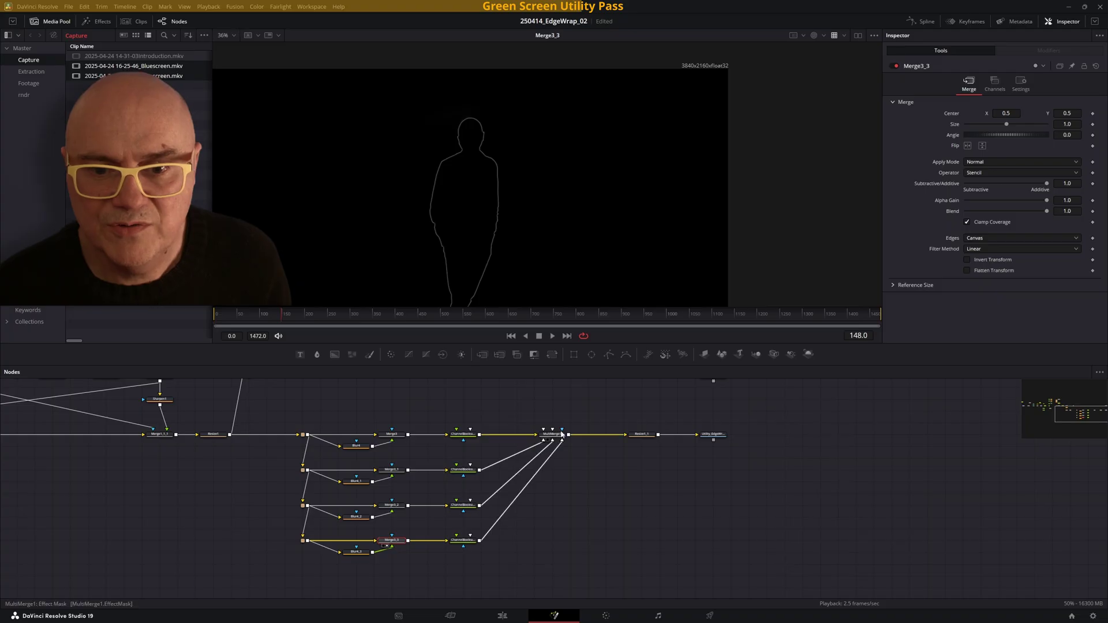
pyautogui.click(463, 437)
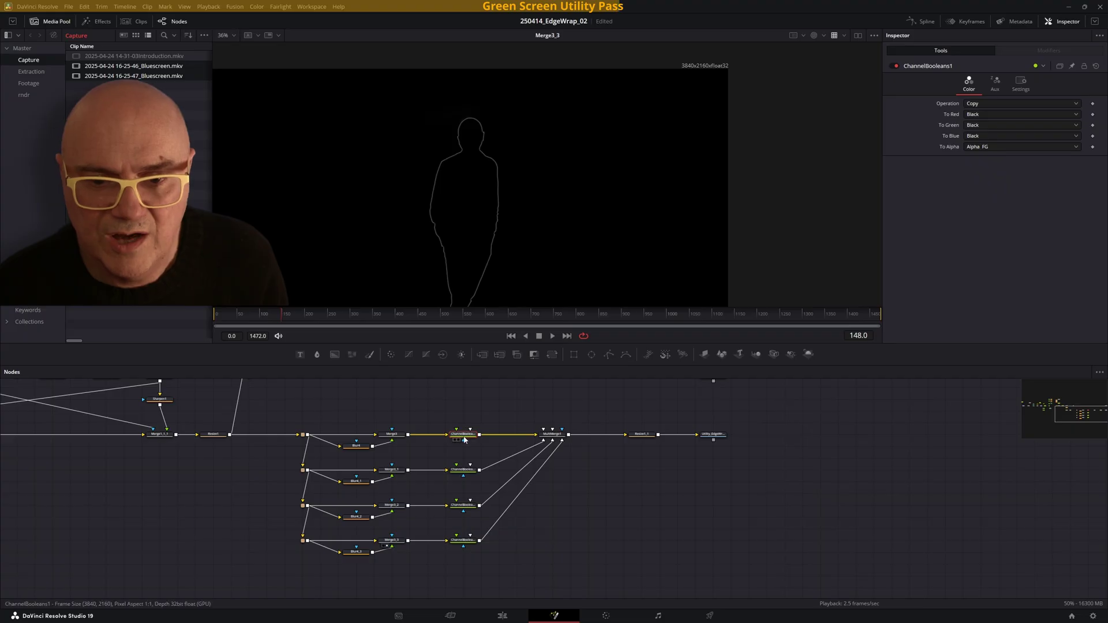
pyautogui.keyDown('ctrl'); pyautogui.scroll(5, 463, 441); pyautogui.keyUp('ctrl')
pyautogui.keyDown('ctrl'); pyautogui.scroll(-3, 463, 440); pyautogui.keyUp('ctrl')
pyautogui.keyDown('ctrl'); pyautogui.scroll(3, 464, 439); pyautogui.keyUp('ctrl')
pyautogui.press('1')
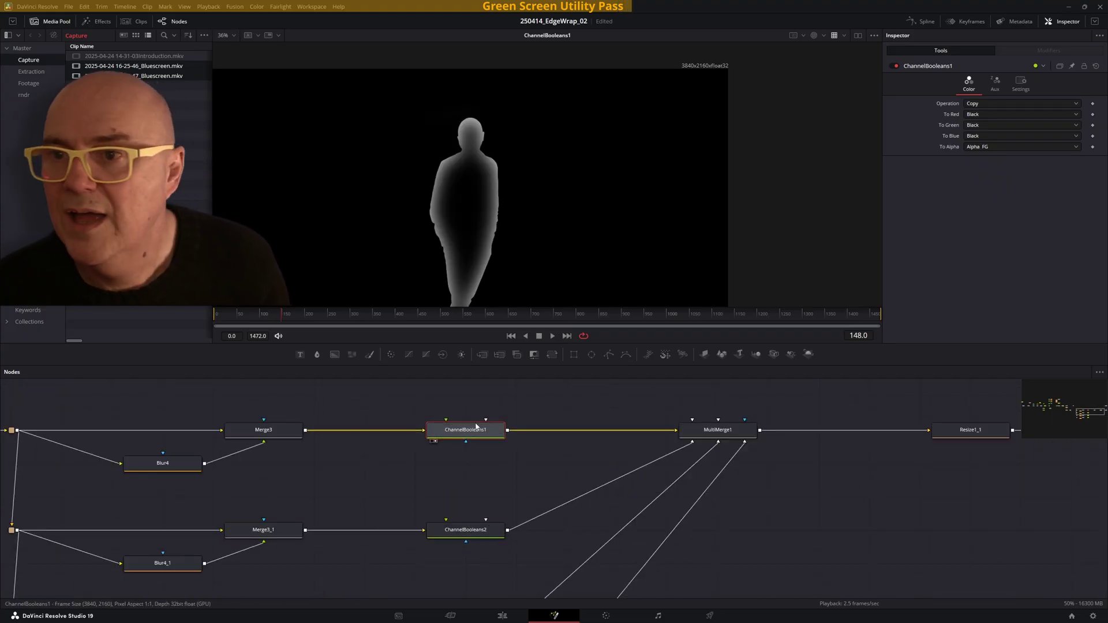
# Examine the source options for To Red and To Blue in ChannelBooleans1, keeping both on Black.
pyautogui.click(989, 115)
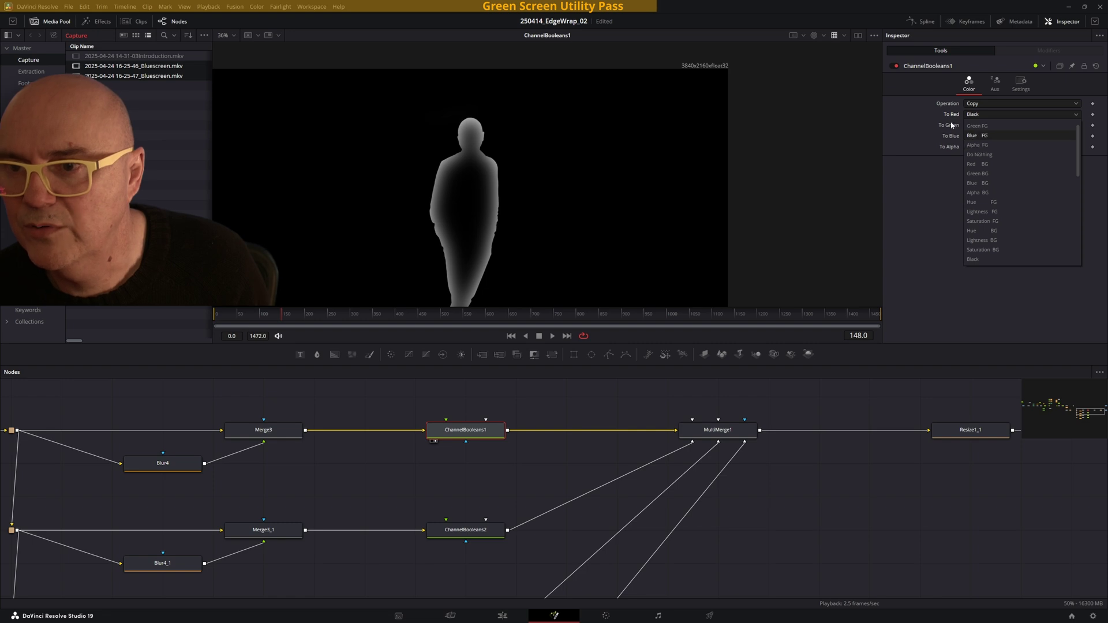
pyautogui.click(920, 192)
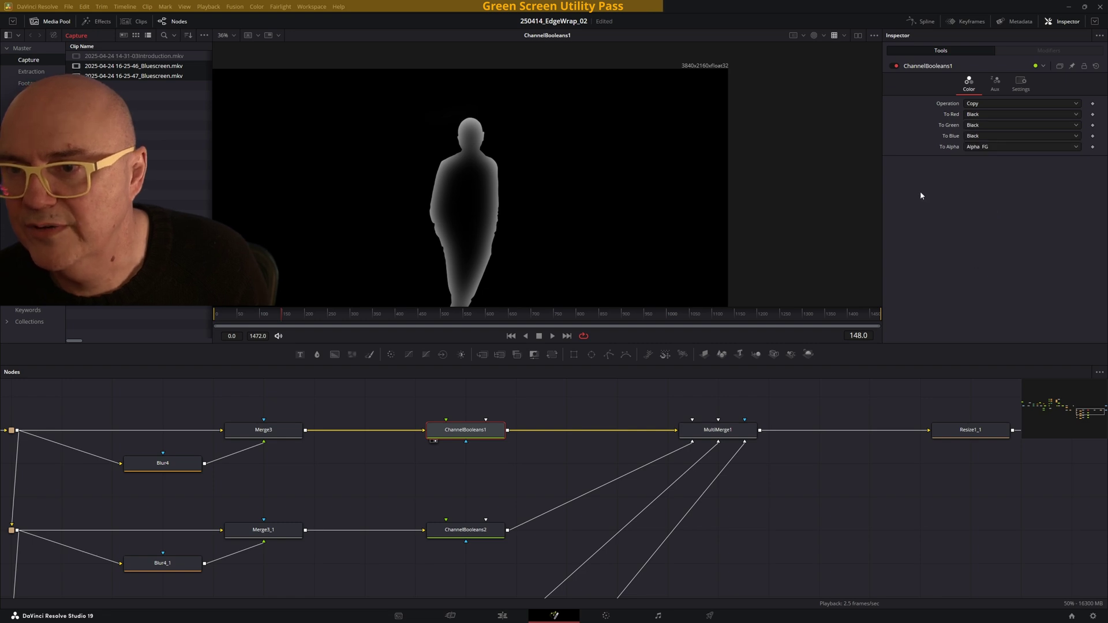
pyautogui.click(979, 115)
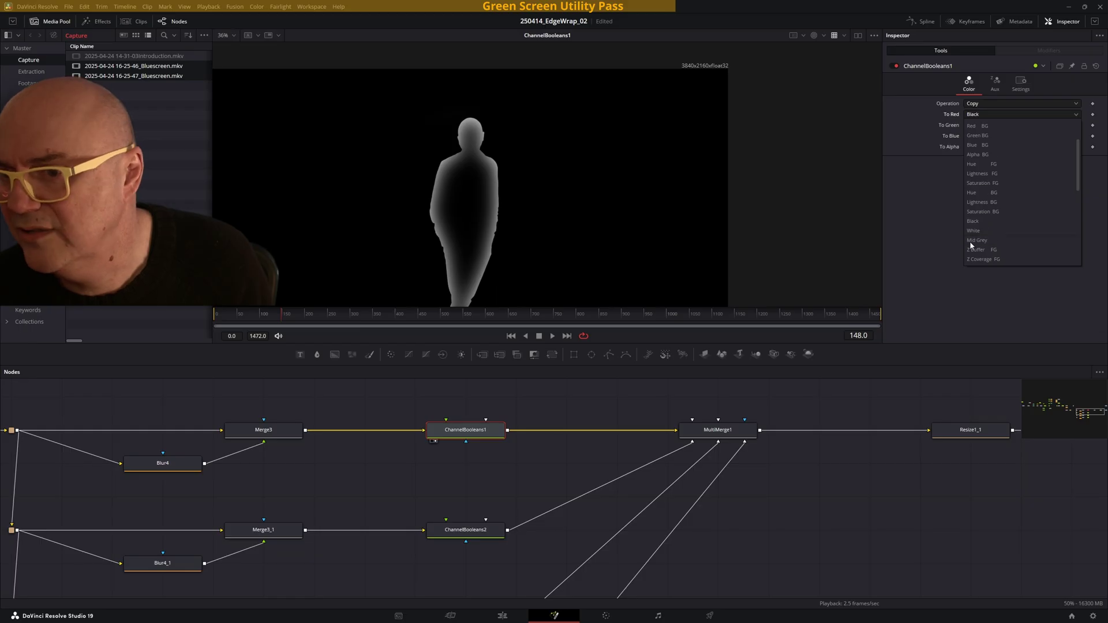
pyautogui.click(943, 227)
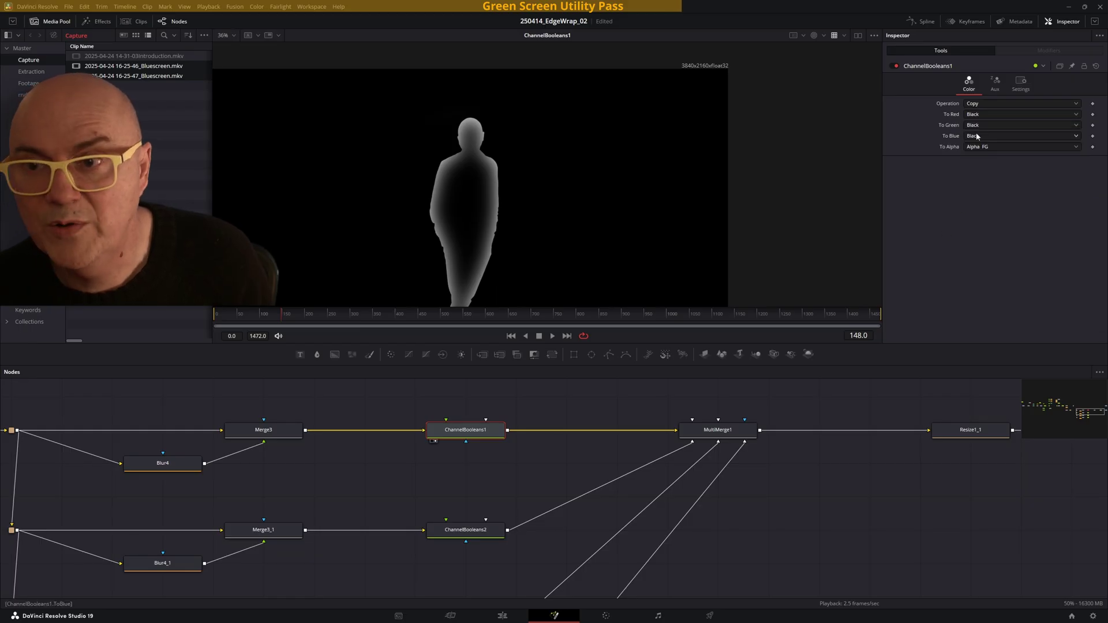
pyautogui.click(980, 137)
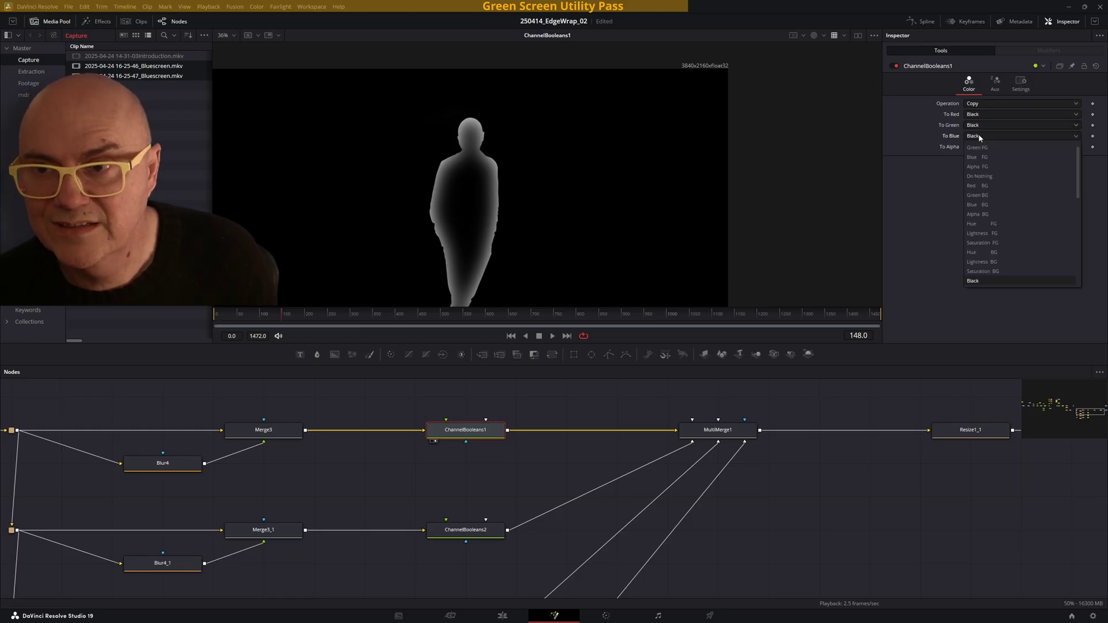
pyautogui.write('bla')
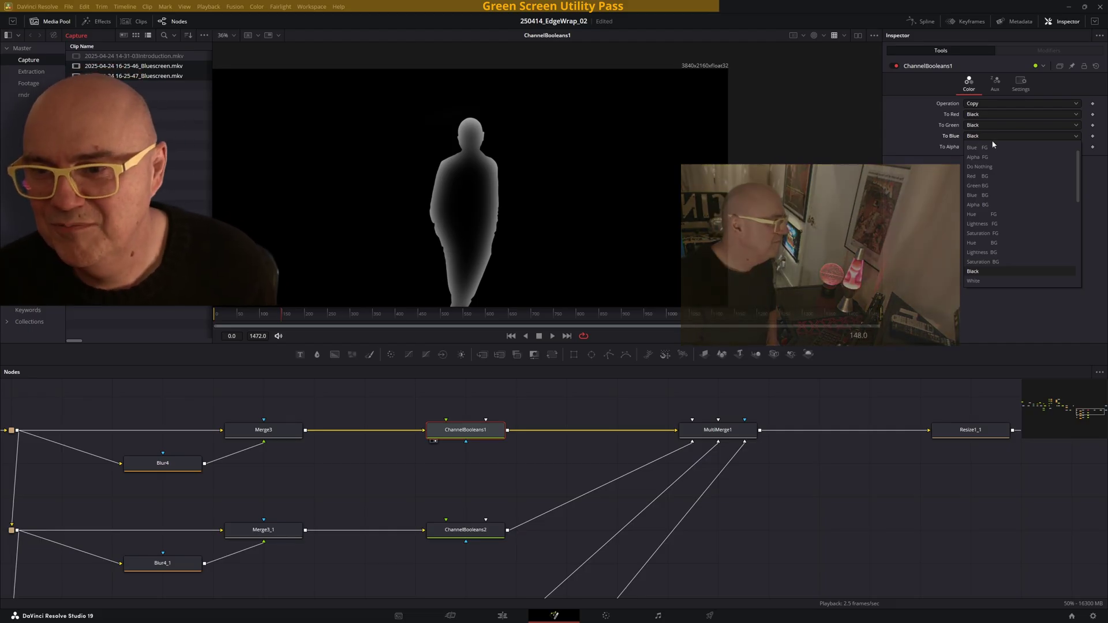
pyautogui.click(969, 272)
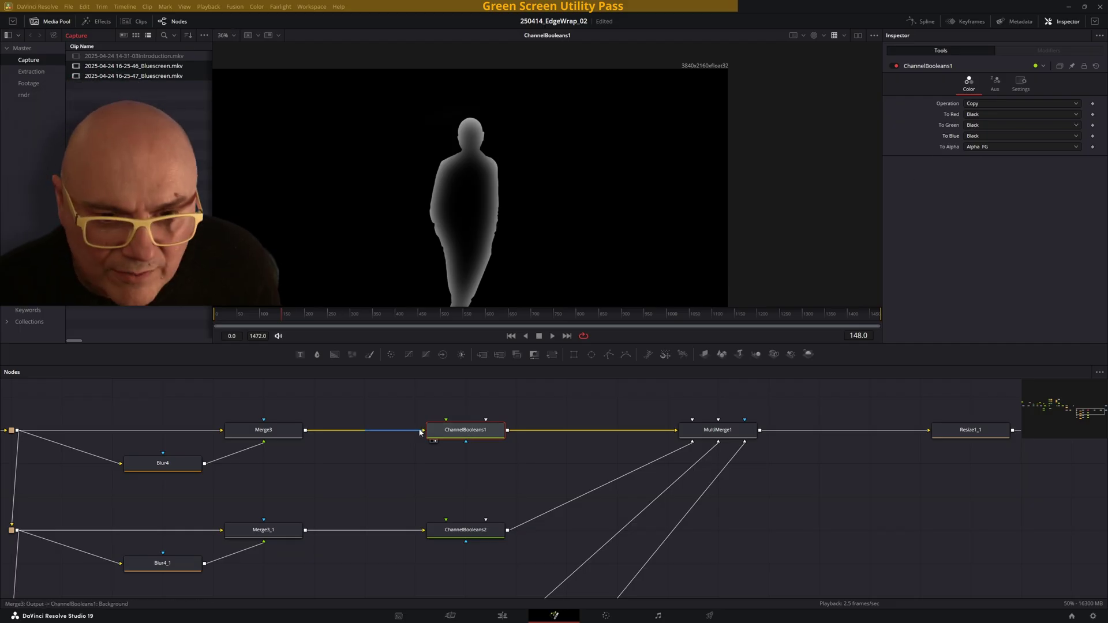
# Display Merge3_1 and the ChannelBooleans2 result to examine the red channel assignment.
pyautogui.moveTo(416, 504); pyautogui.dragTo(451, 431, button='middle')
pyautogui.click(270, 530)
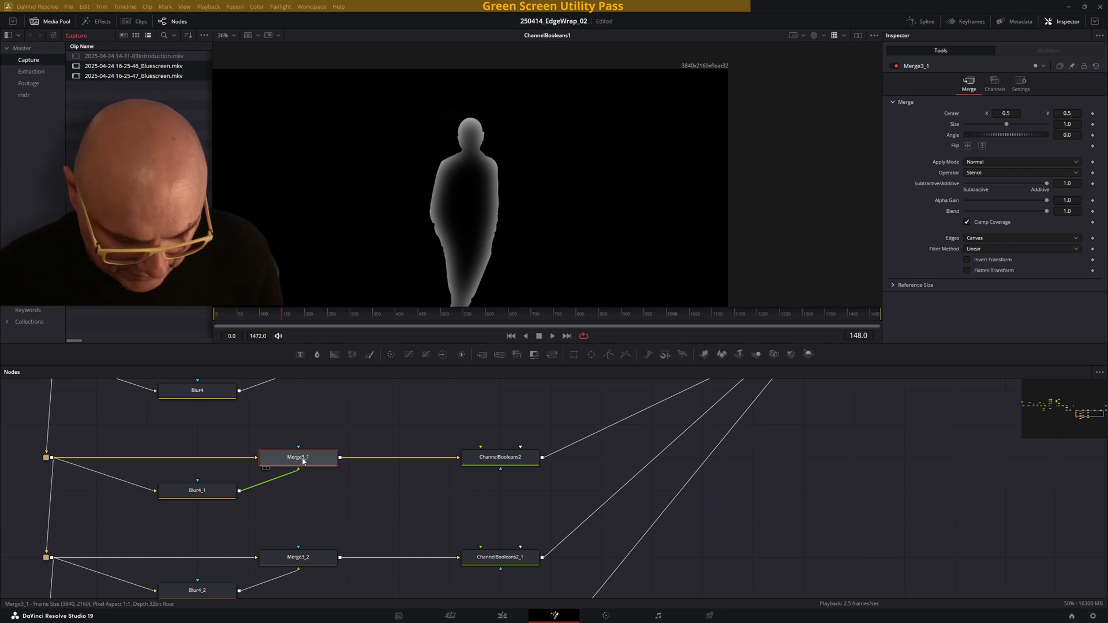
pyautogui.press('1')
pyautogui.click(484, 457)
pyautogui.press('1')
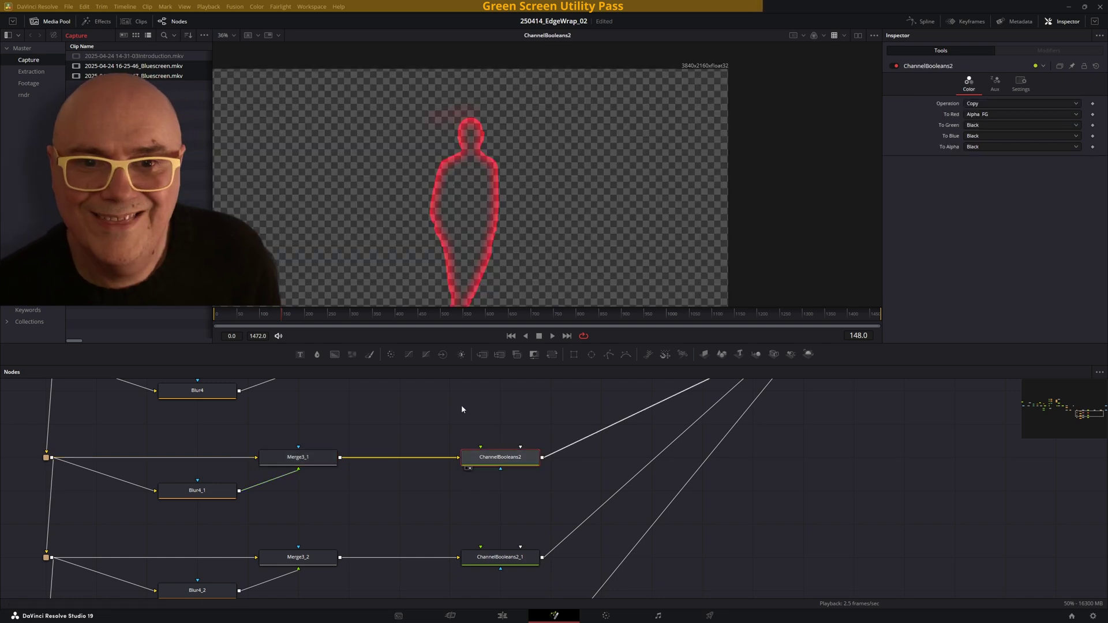
# Display ChannelBooleans2_1 and ChannelBooleans2_1_1 to compare their green and blue channel assignments.
pyautogui.moveTo(448, 505); pyautogui.dragTo(383, 433, button='middle')
pyautogui.click(426, 471)
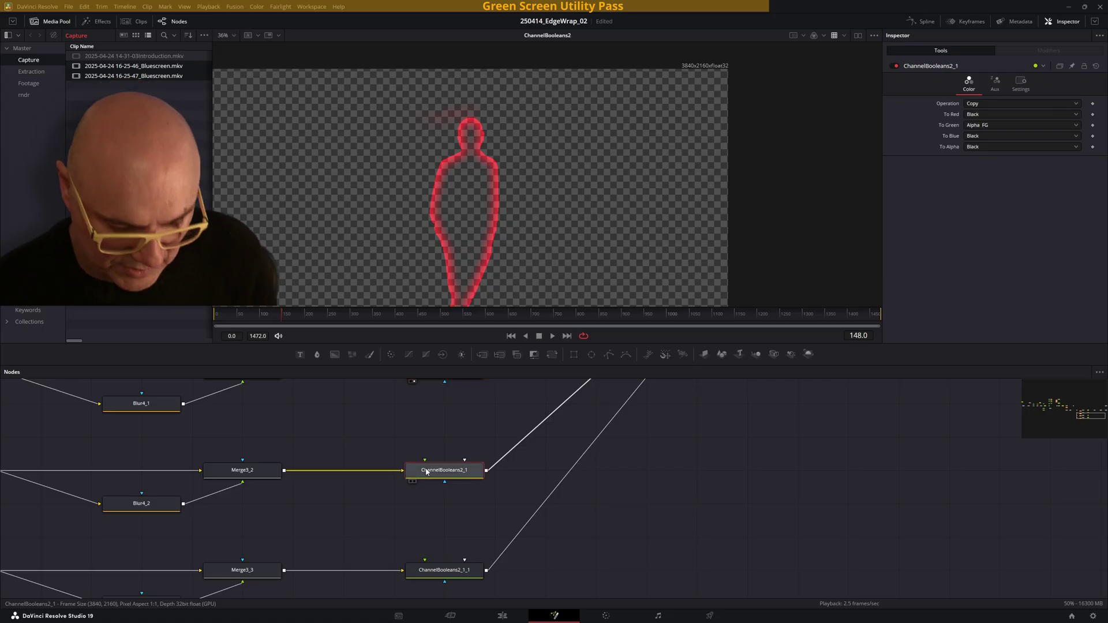
pyautogui.press('1')
pyautogui.click(430, 569)
pyautogui.press('1')
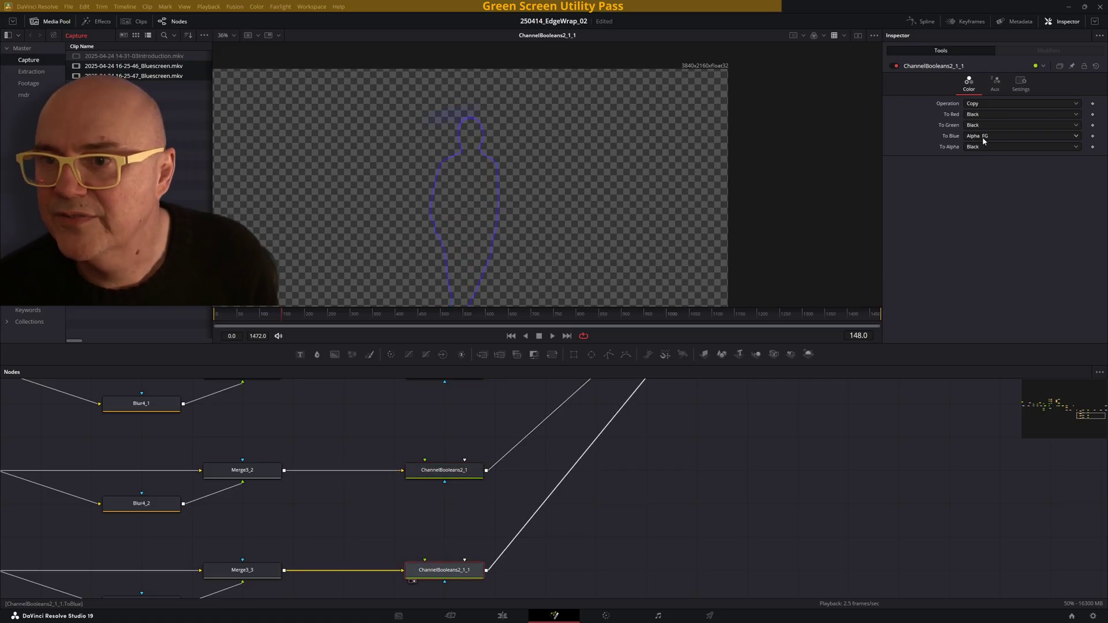
pyautogui.click(439, 471)
pyautogui.press('1')
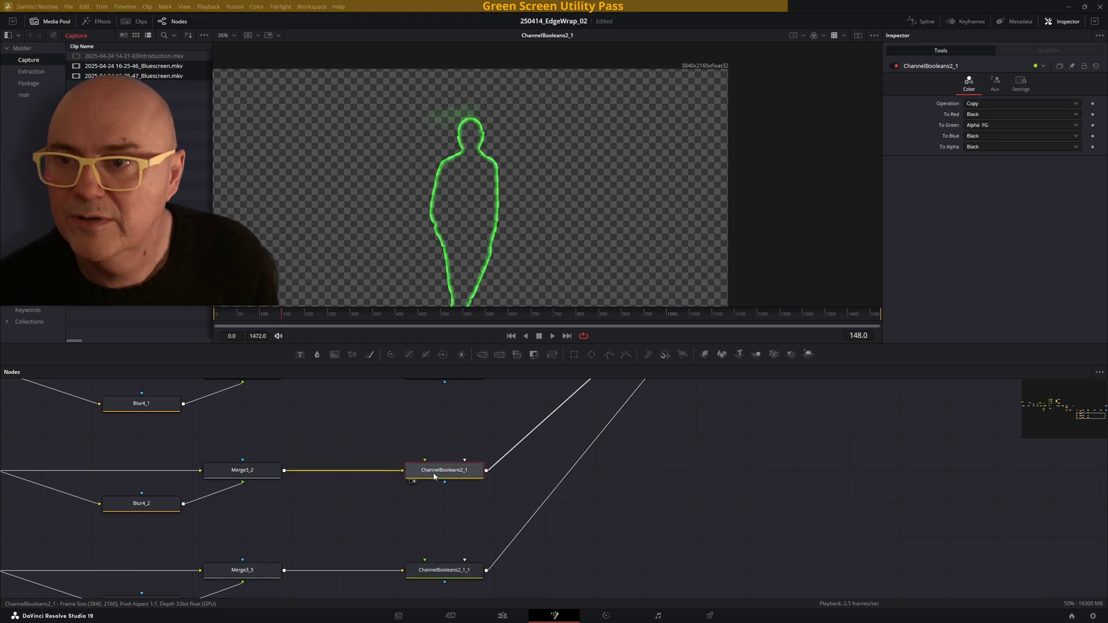
# Add a spare MultiMerge node above MultiMerge1 and delete it again.
pyautogui.scroll(-5, 443, 435)
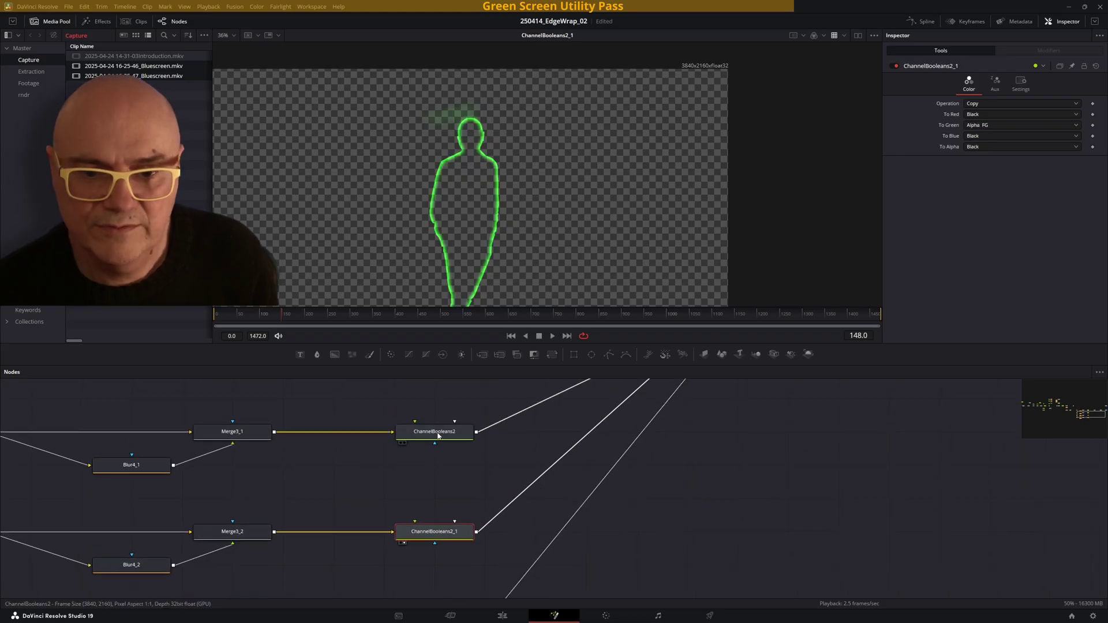
pyautogui.hscroll(2, 438, 491)
pyautogui.hscroll(3, 434, 510)
pyautogui.scroll(1, 434, 510)
pyautogui.click(495, 458)
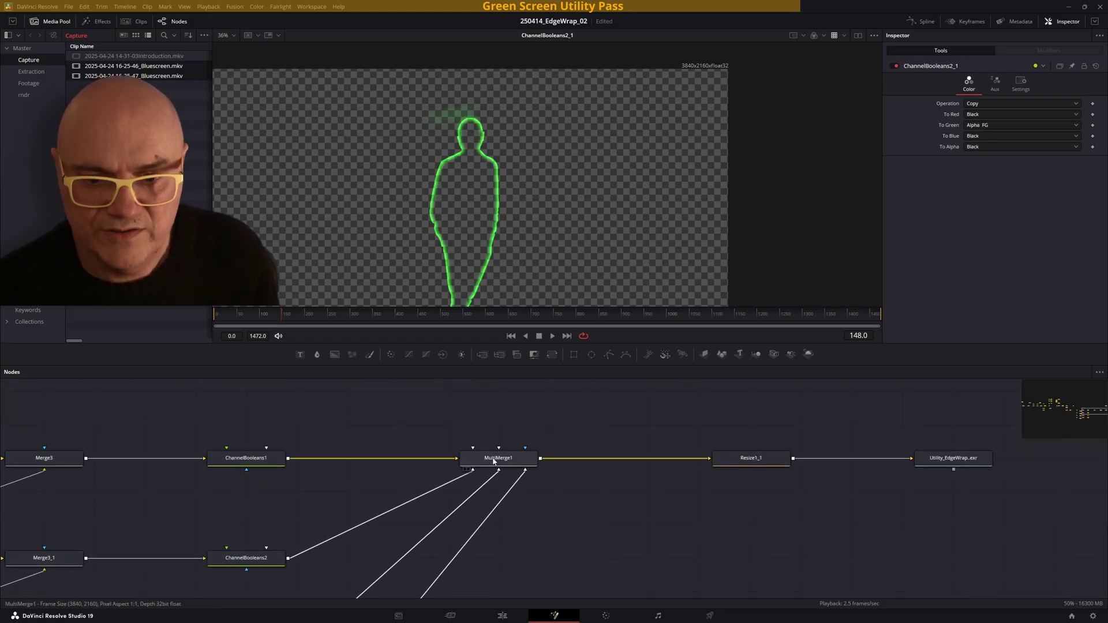
pyautogui.moveTo(500, 354); pyautogui.dragTo(557, 407)
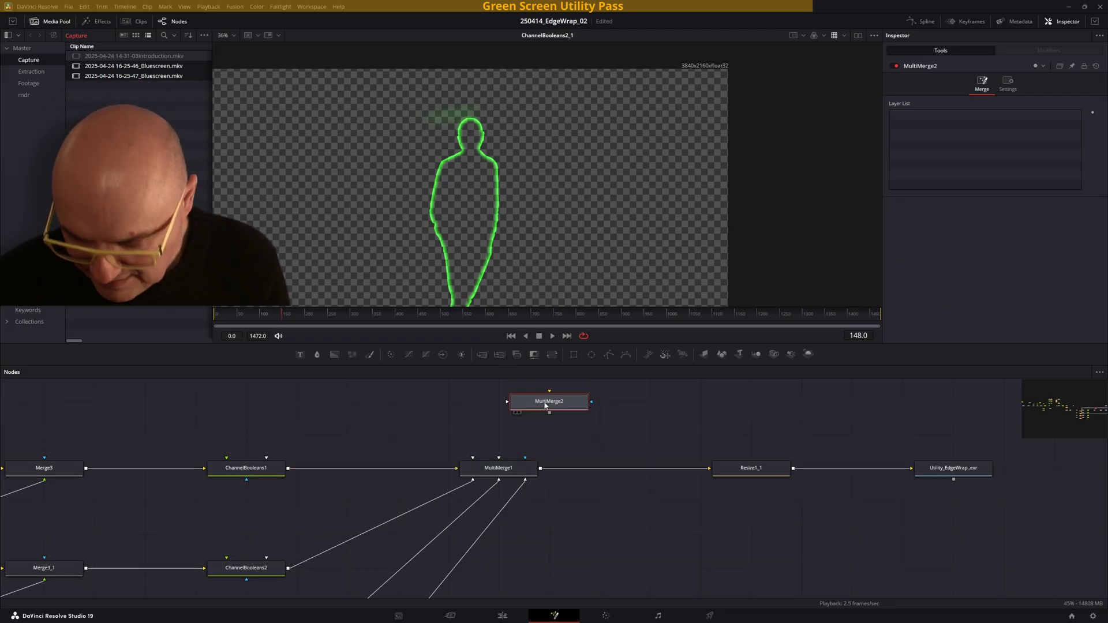
pyautogui.press('Delete')
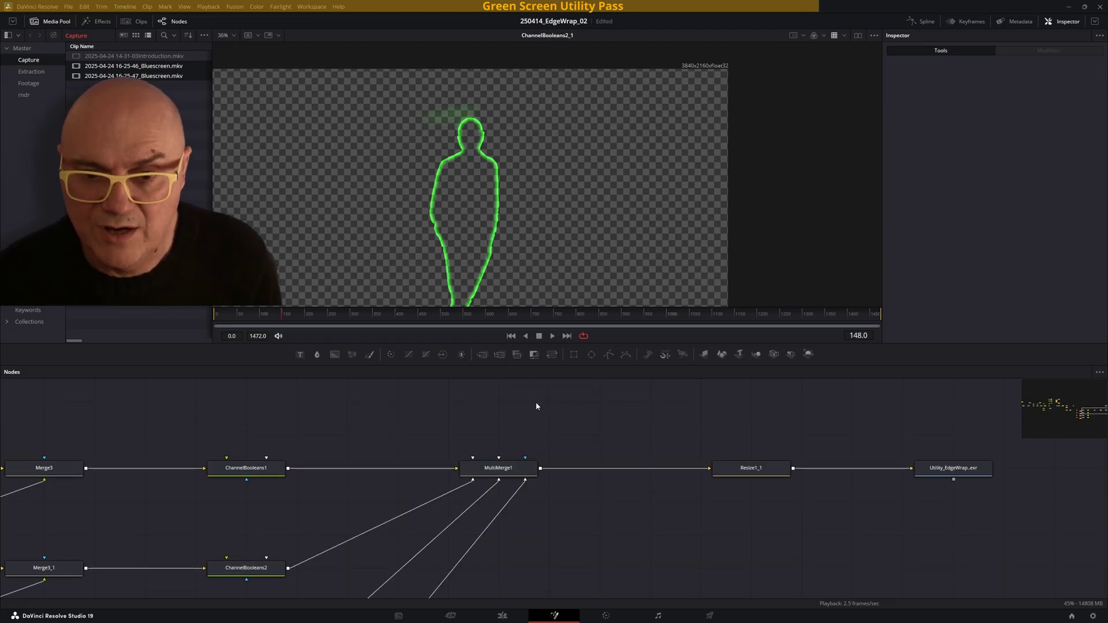
# Display the MultiMerge1 result and examine its layer list and the combined edge matte, both up close and in full frame.
pyautogui.click(487, 475)
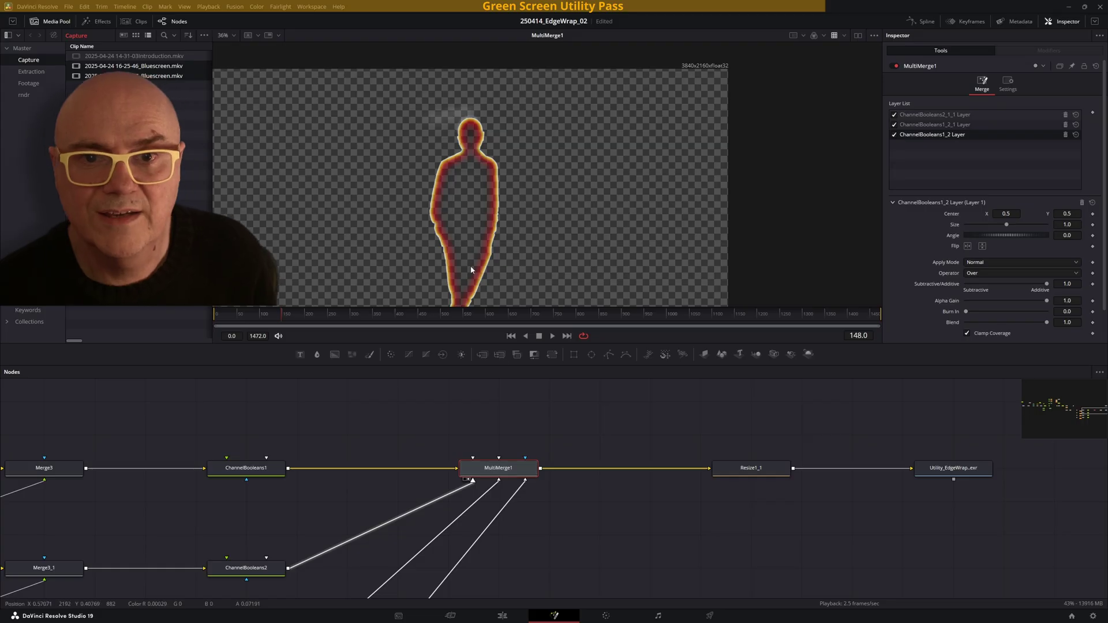
pyautogui.keyDown('ctrl'); pyautogui.scroll(2, 472, 262); pyautogui.keyUp('ctrl')
pyautogui.keyDown('ctrl'); pyautogui.scroll(-1, 477, 262); pyautogui.keyUp('ctrl')
pyautogui.moveTo(486, 236); pyautogui.dragTo(501, 290, button='middle')
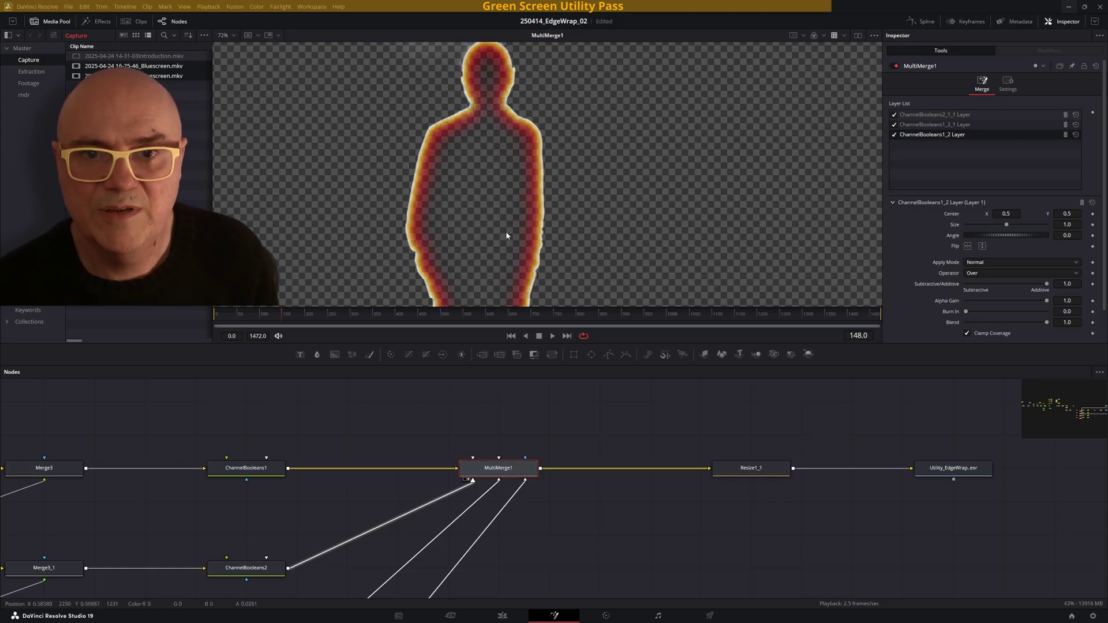
pyautogui.keyDown('ctrl'); pyautogui.scroll(-1, 507, 231); pyautogui.keyUp('ctrl')
pyautogui.moveTo(514, 243); pyautogui.dragTo(510, 222, button='middle')
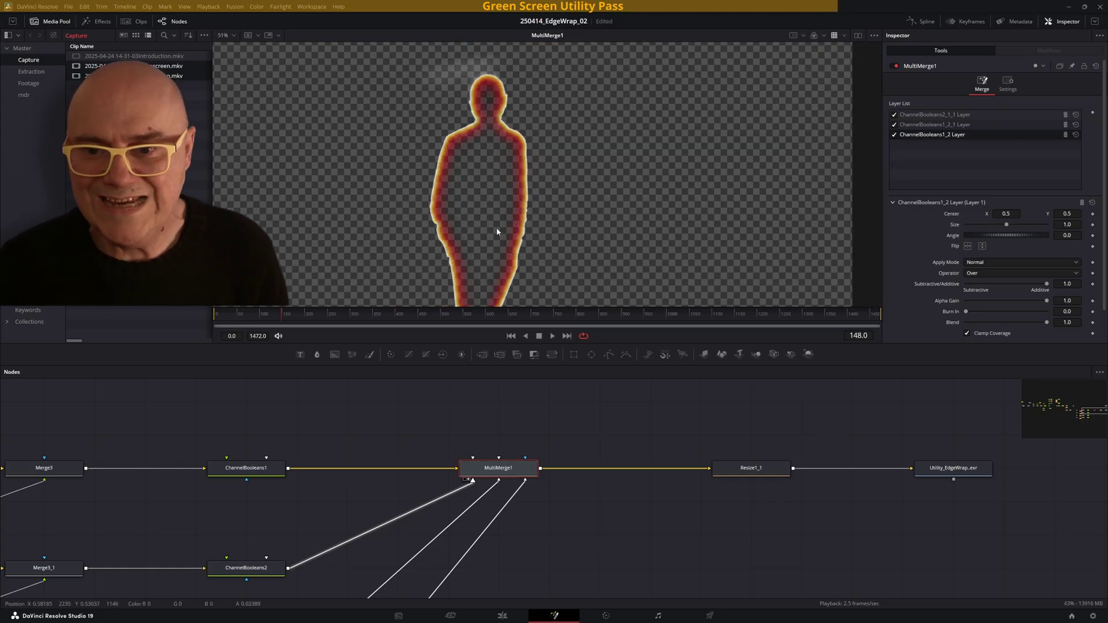
pyautogui.keyDown('ctrl'); pyautogui.scroll(-2, 484, 217); pyautogui.keyUp('ctrl')
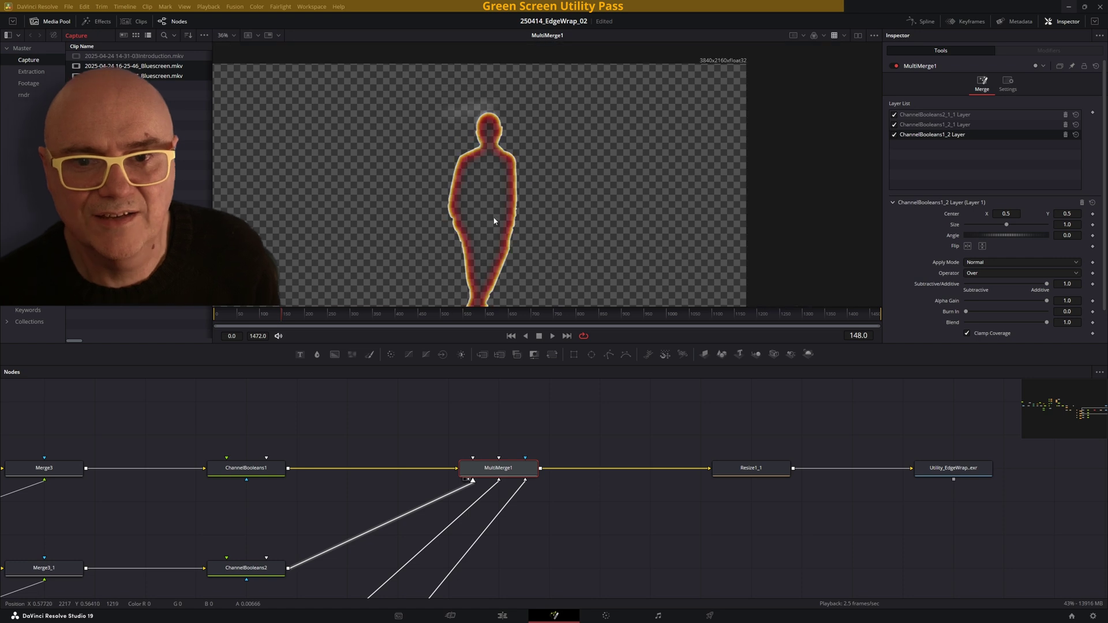
pyautogui.moveTo(489, 199); pyautogui.dragTo(491, 188, button='middle')
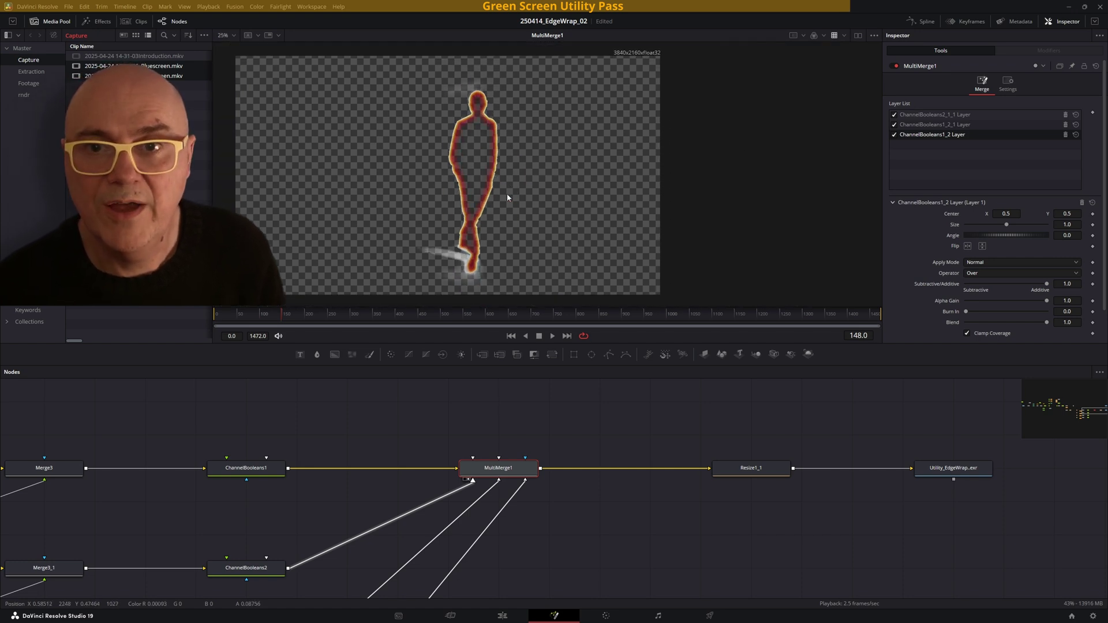
pyautogui.keyDown('ctrl'); pyautogui.scroll(4, 626, 49); pyautogui.keyUp('ctrl')
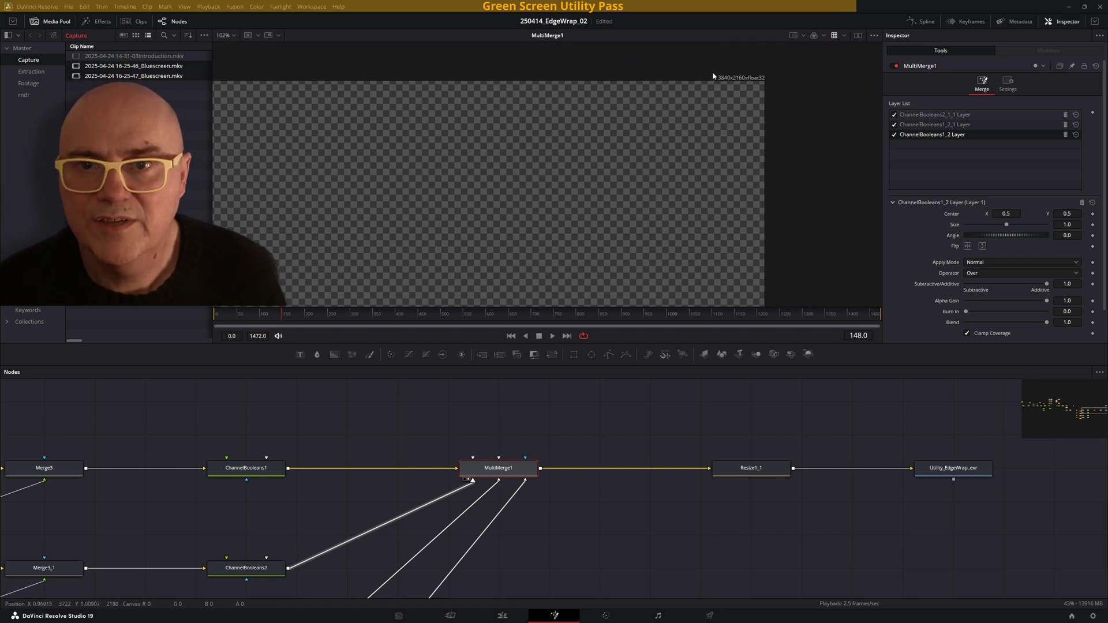
pyautogui.keyDown('ctrl'); pyautogui.scroll(-4, 655, 148); pyautogui.keyUp('ctrl')
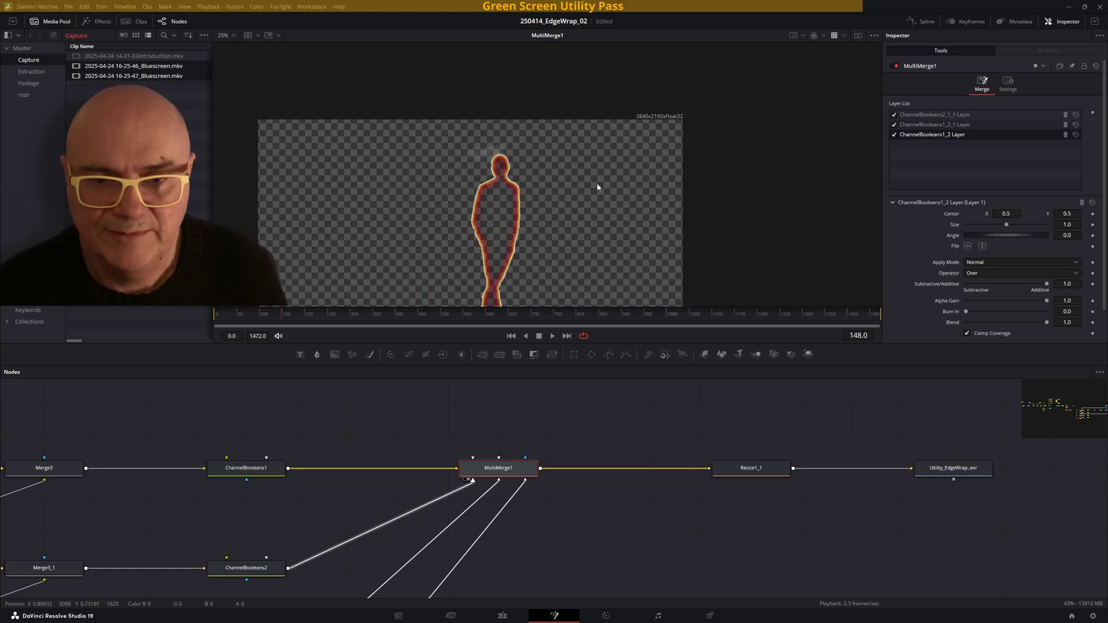
pyautogui.moveTo(537, 169); pyautogui.dragTo(562, 174, button='middle')
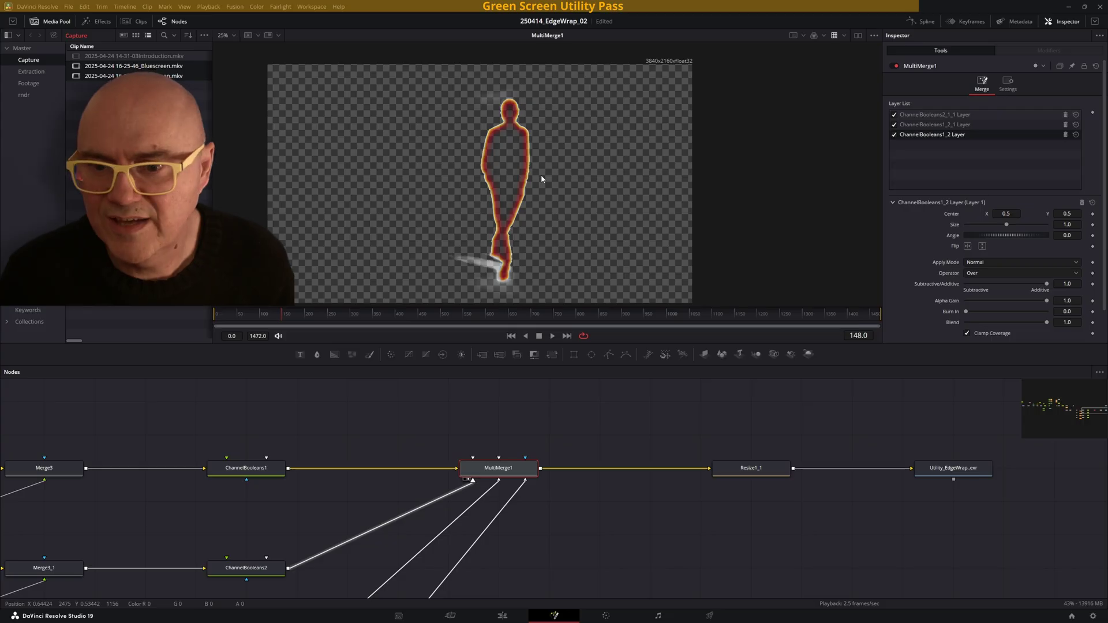
# Display the Resize1_1 result at 1920 by 1080, then examine the resized edge matte and the utility branch feeding it.
pyautogui.click(751, 471)
pyautogui.keyDown('ctrl'); pyautogui.scroll(4, 500, 173); pyautogui.keyUp('ctrl')
pyautogui.keyDown('ctrl'); pyautogui.scroll(-3, 500, 174); pyautogui.keyUp('ctrl')
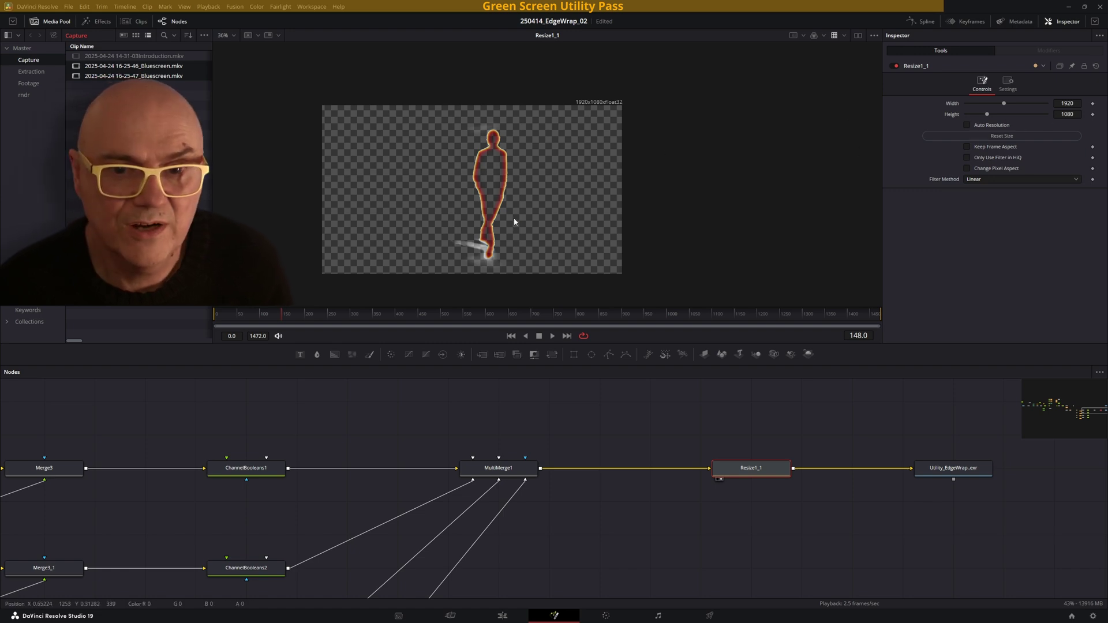
pyautogui.keyDown('ctrl'); pyautogui.scroll(4, 500, 193); pyautogui.keyUp('ctrl')
pyautogui.keyDown('ctrl'); pyautogui.scroll(-3, 500, 196); pyautogui.keyUp('ctrl')
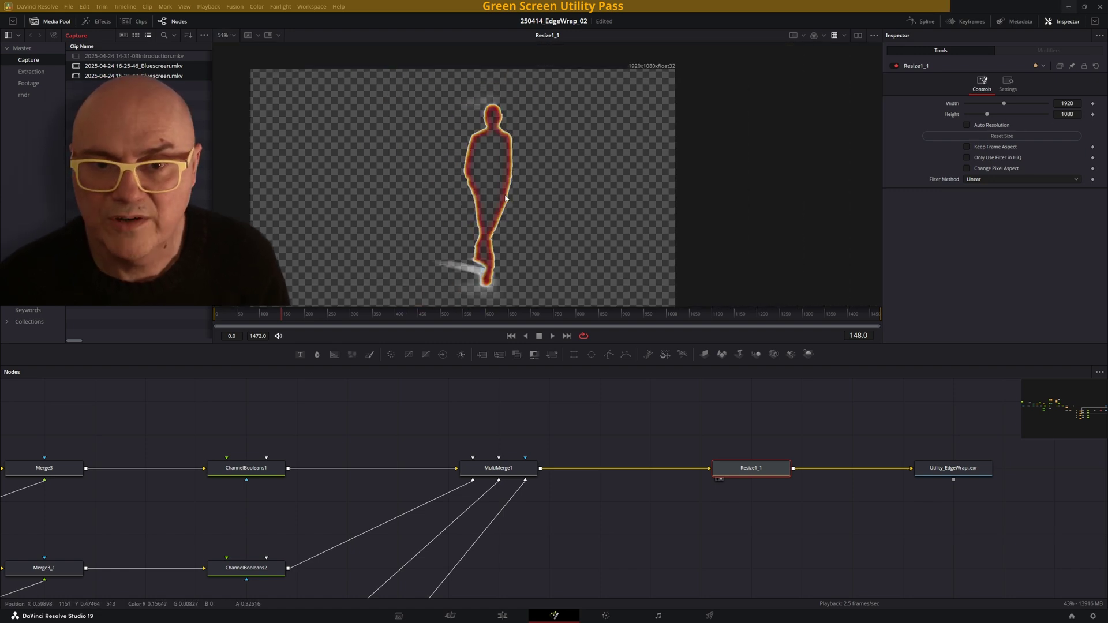
pyautogui.moveTo(514, 209); pyautogui.dragTo(528, 194, button='middle')
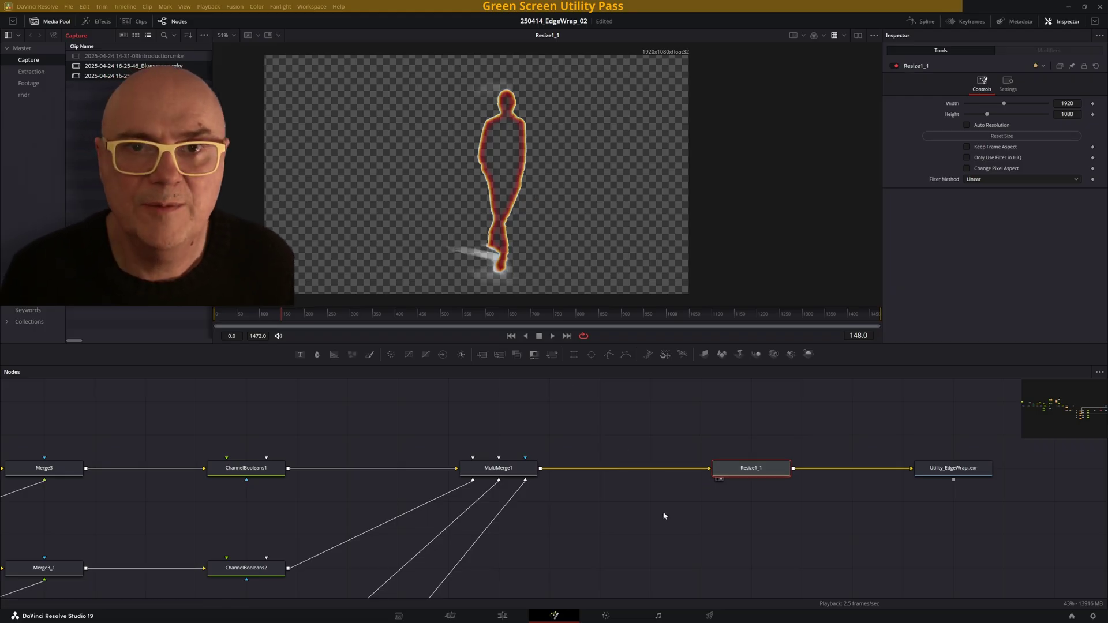
pyautogui.keyDown('ctrl'); pyautogui.scroll(-4, 678, 519); pyautogui.keyUp('ctrl')
pyautogui.moveTo(671, 534); pyautogui.dragTo(627, 457, button='middle')
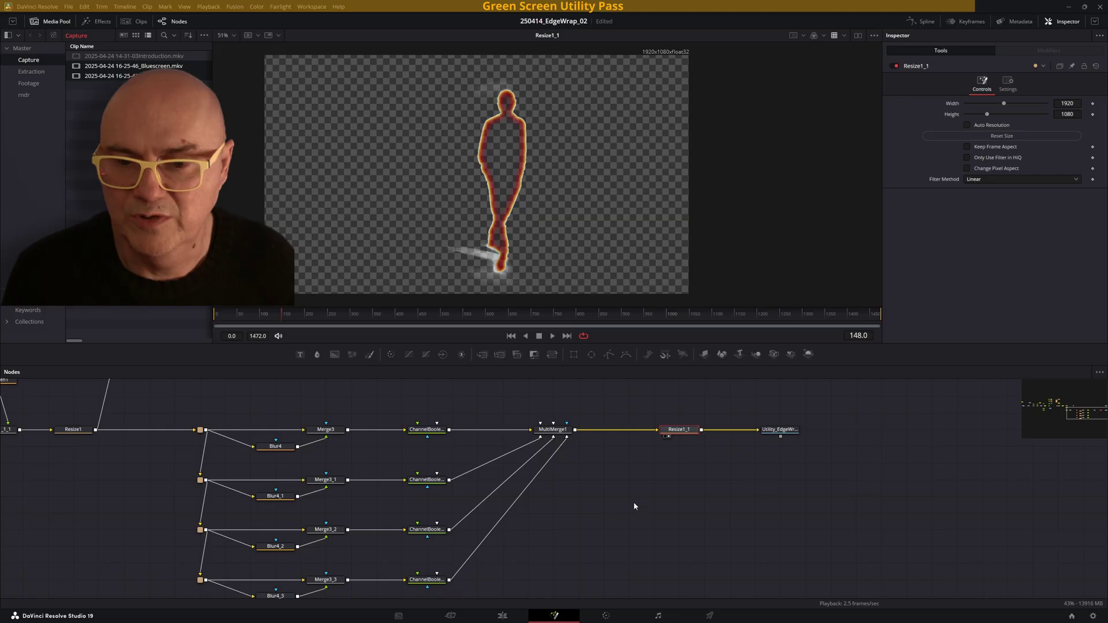
pyautogui.moveTo(632, 496); pyautogui.dragTo(635, 480, button='middle')
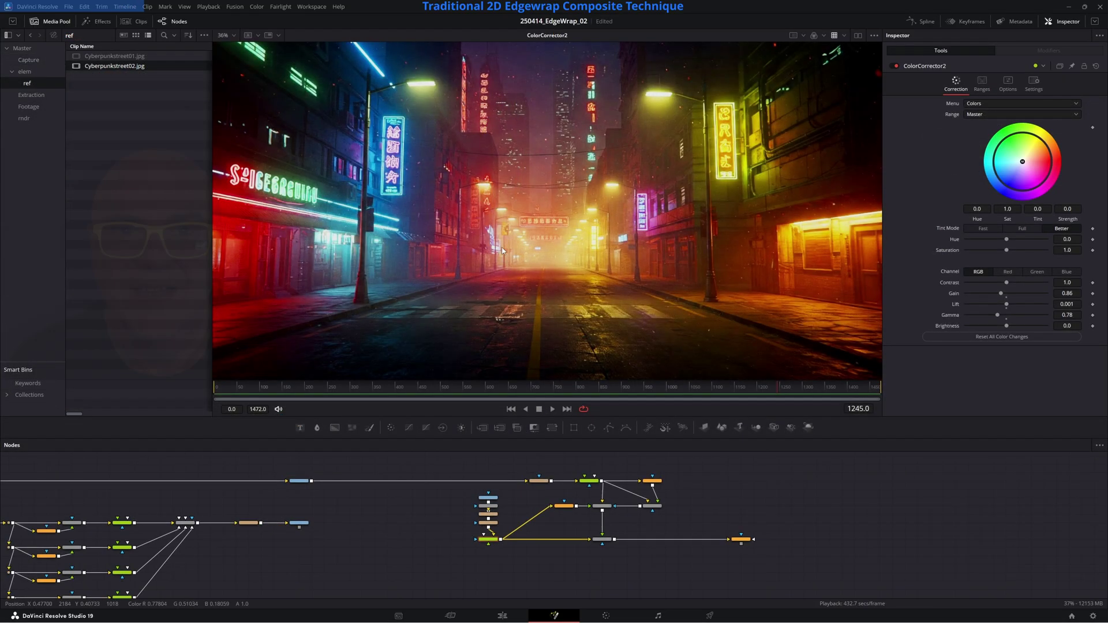
pyautogui.moveTo(535, 273)
pyautogui.mouseDown(button='middle')
pyautogui.moveTo(534, 251)
pyautogui.moveTo(507, 289)
pyautogui.moveTo(537, 254)
pyautogui.moveTo(553, 261)
pyautogui.moveTo(535, 272)
pyautogui.mouseUp(button='middle')
pyautogui.keyDown('ctrl'); pyautogui.scroll(-1, 542, 258); pyautogui.keyUp('ctrl')
pyautogui.keyDown('ctrl'); pyautogui.scroll(1, 553, 261); pyautogui.keyUp('ctrl')
pyautogui.keyDown('ctrl'); pyautogui.scroll(3, 522, 272); pyautogui.keyUp('ctrl')
pyautogui.keyDown('ctrl'); pyautogui.scroll(-3, 522, 272); pyautogui.keyUp('ctrl')
pyautogui.keyDown('ctrl'); pyautogui.scroll(-1, 554, 261); pyautogui.keyUp('ctrl')
pyautogui.keyDown('ctrl'); pyautogui.scroll(1, 542, 257); pyautogui.keyUp('ctrl')
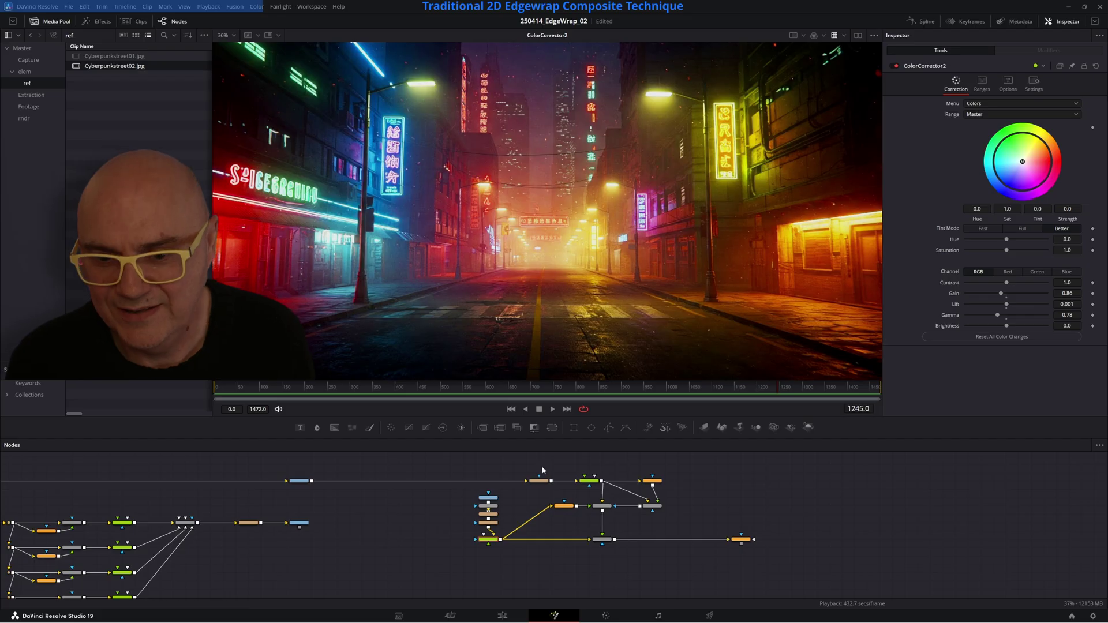
# Display the ColorCorrector1 result and examine the keyed foreground figure up close.
pyautogui.moveTo(602, 509)
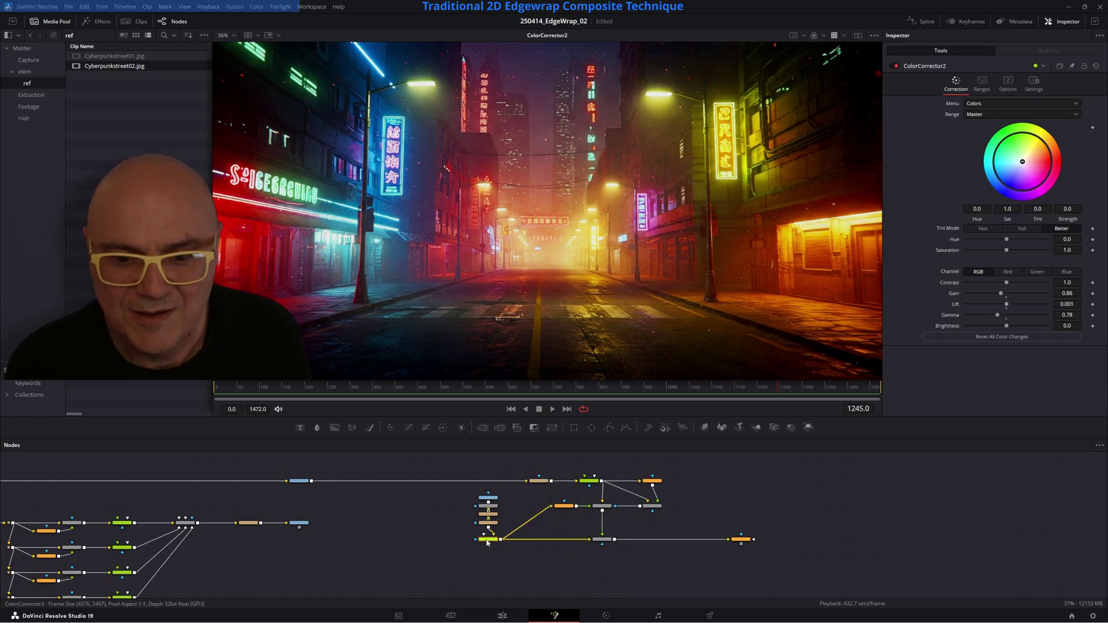
pyautogui.click(592, 483)
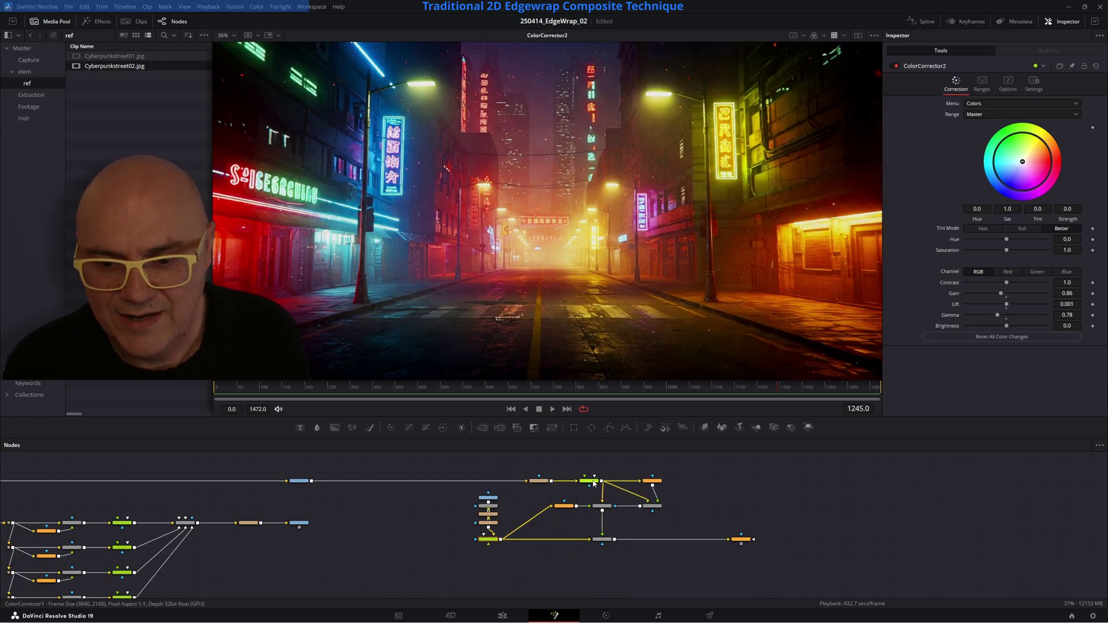
pyautogui.press('1')
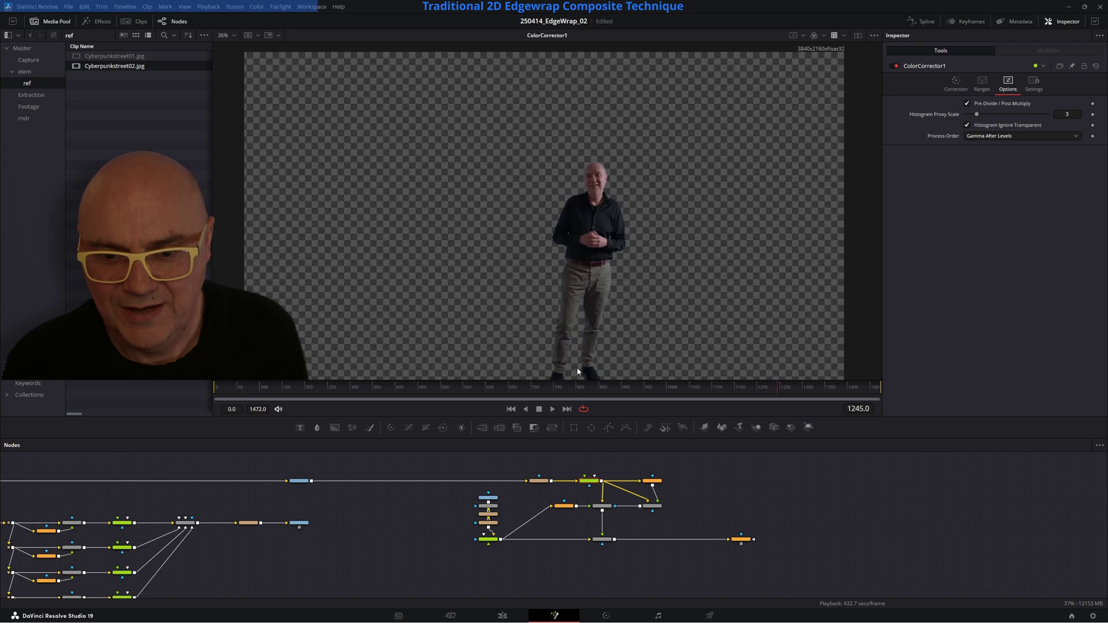
pyautogui.keyDown('ctrl'); pyautogui.scroll(3, 576, 366); pyautogui.keyUp('ctrl')
# Display the Merge2 composite and examine how the foreground figure sits over the neon street background.
pyautogui.click(601, 507)
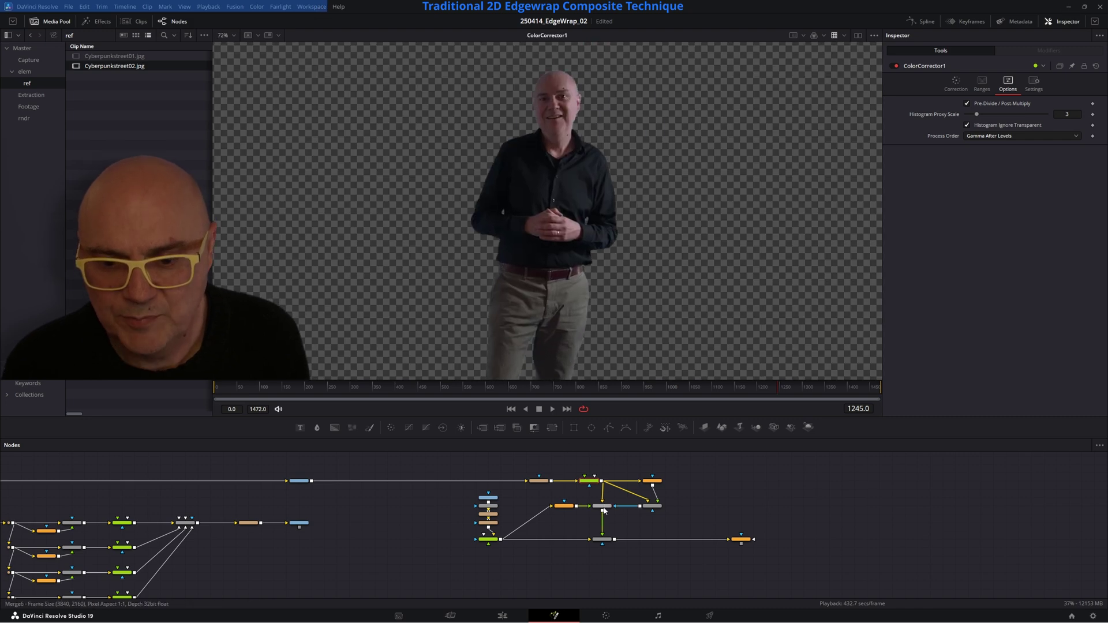
pyautogui.click(604, 541)
pyautogui.press('1')
pyautogui.moveTo(564, 298); pyautogui.dragTo(543, 317, button='middle')
pyautogui.keyDown('ctrl'); pyautogui.scroll(-2, 542, 316); pyautogui.keyUp('ctrl')
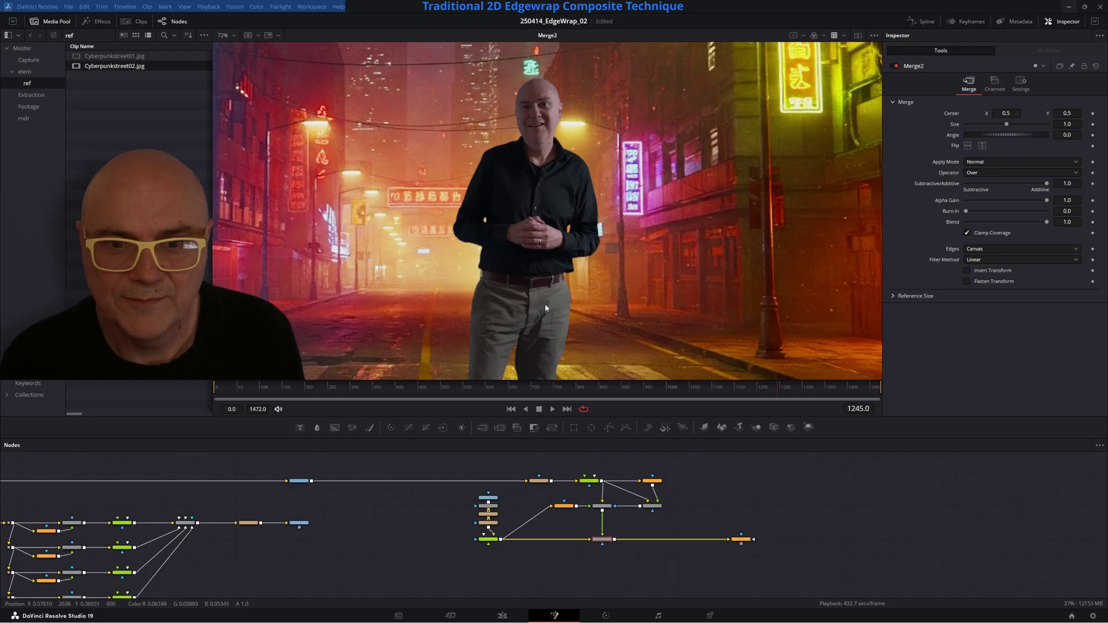
pyautogui.keyDown('ctrl'); pyautogui.scroll(2, 501, 287); pyautogui.keyUp('ctrl')
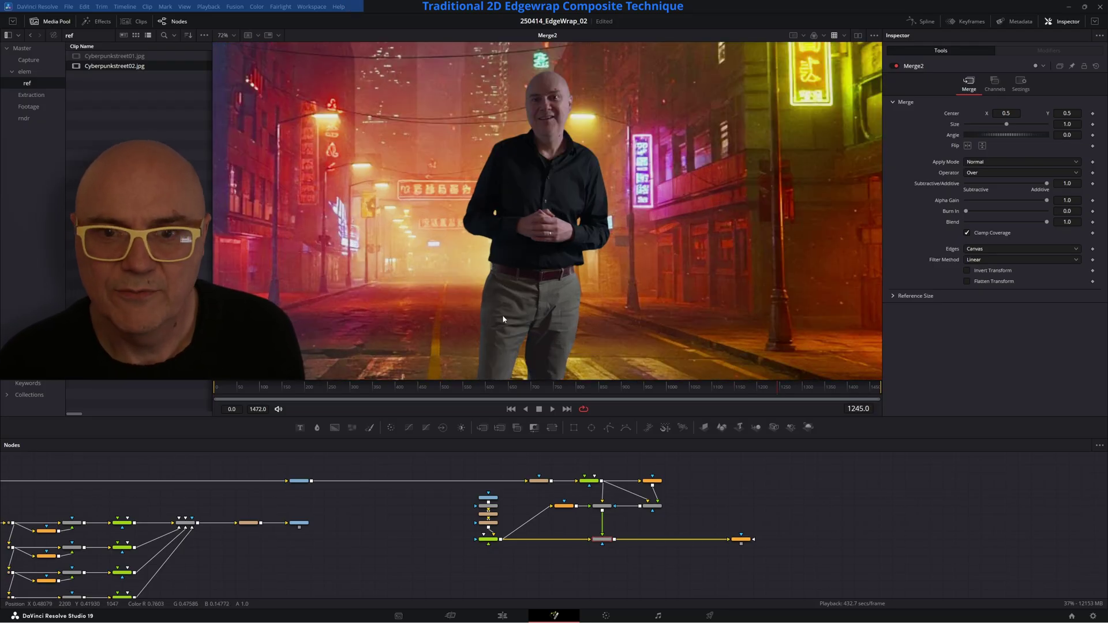
# Display the Glow1 result, try its Blend at 0.075, and restore it to 0.2.
pyautogui.click(740, 544)
pyautogui.press('1')
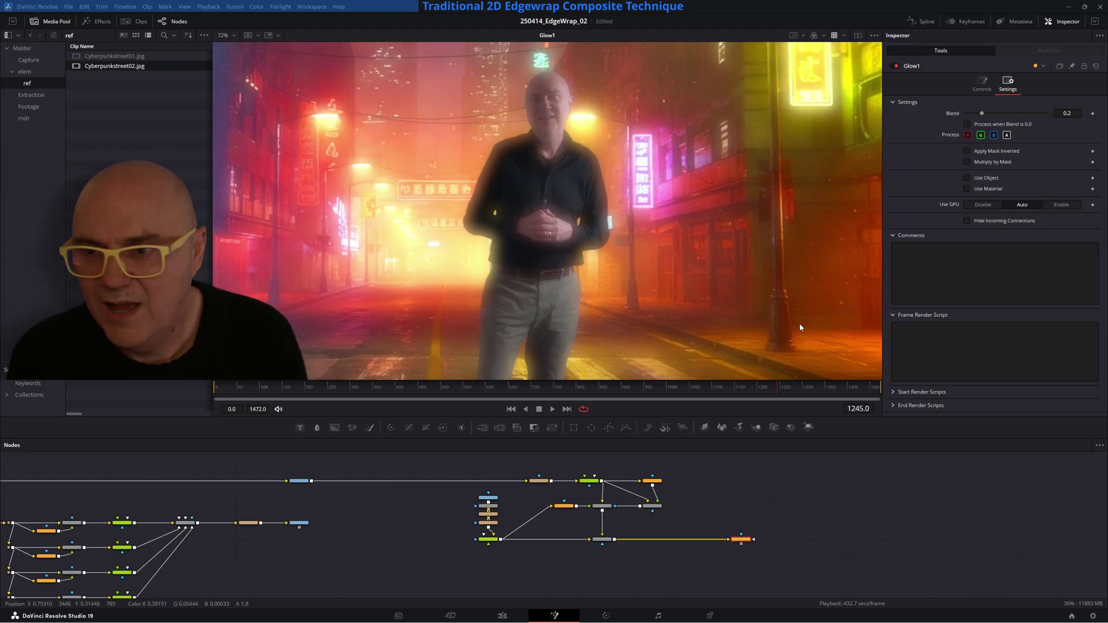
pyautogui.moveTo(981, 115); pyautogui.dragTo(973, 118)
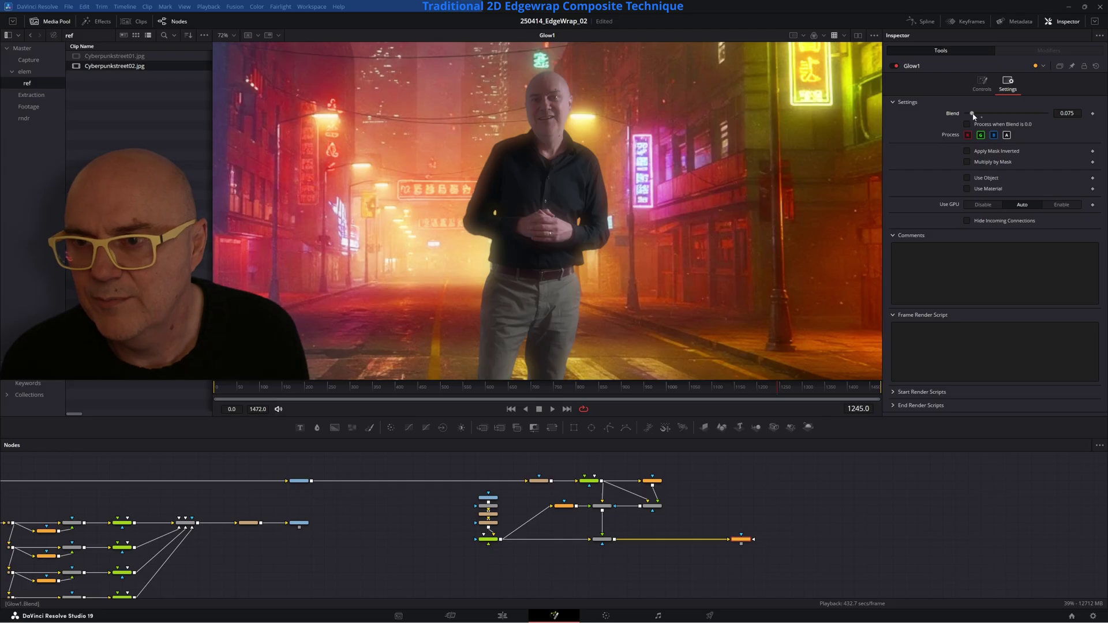
pyautogui.moveTo(985, 118); pyautogui.dragTo(983, 114)
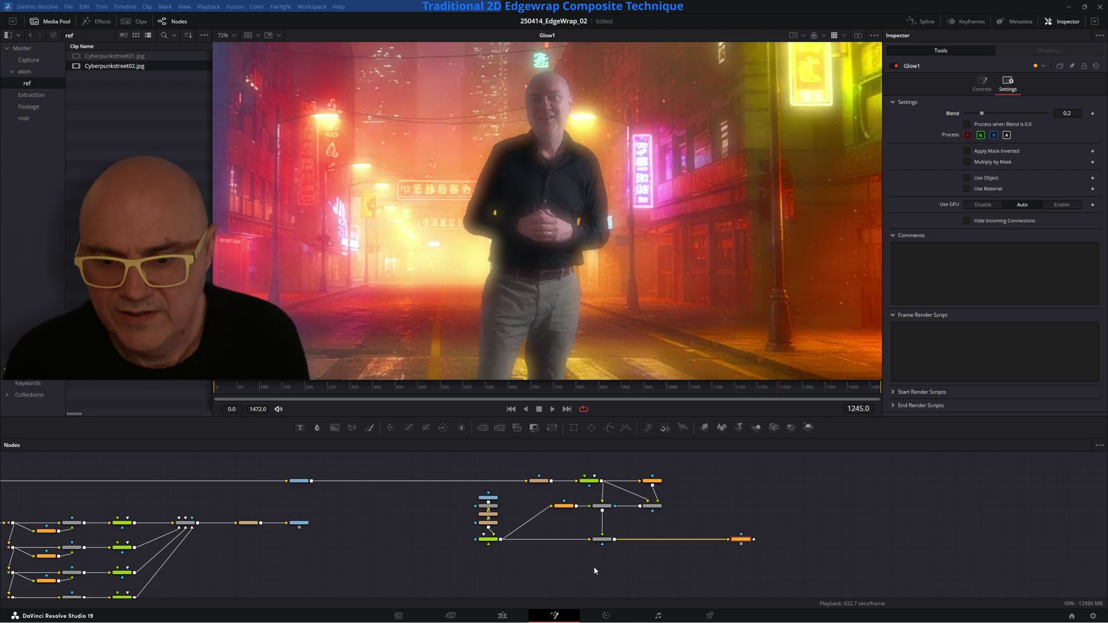
# Display the Merge2 composite again to examine the figure's edges without the glow.
pyautogui.click(602, 539)
pyautogui.press('1')
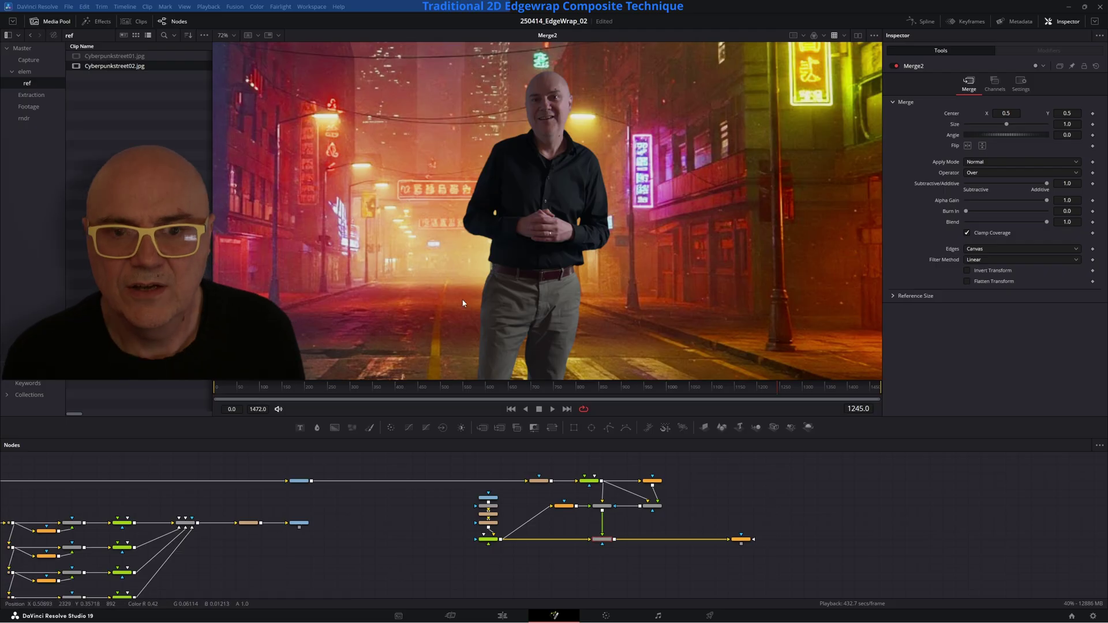
pyautogui.moveTo(384, 285); pyautogui.dragTo(435, 335, button='middle')
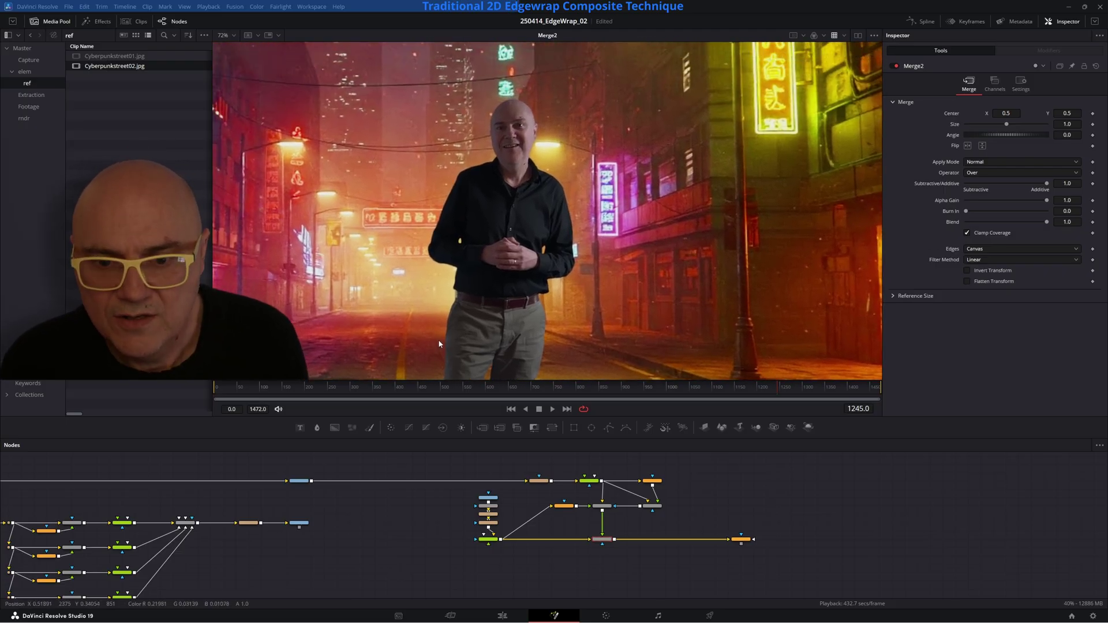
# Display ColorCorrector2 and Blur2 to compare the graded background with its blurred version.
pyautogui.click(489, 540)
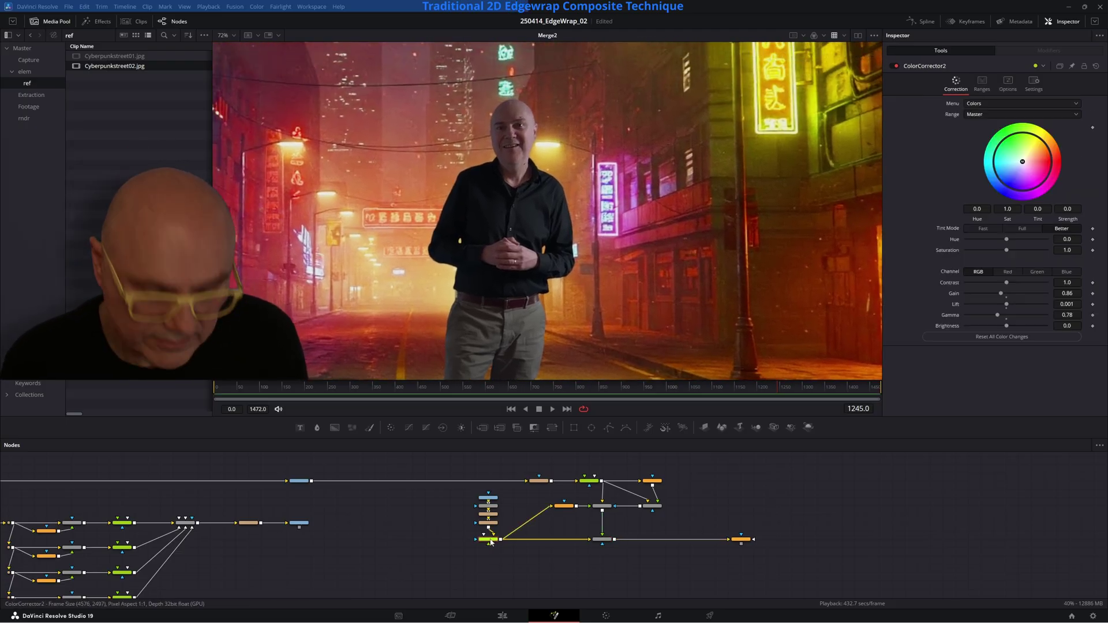
pyautogui.press('1')
pyautogui.click(564, 507)
pyautogui.press('1')
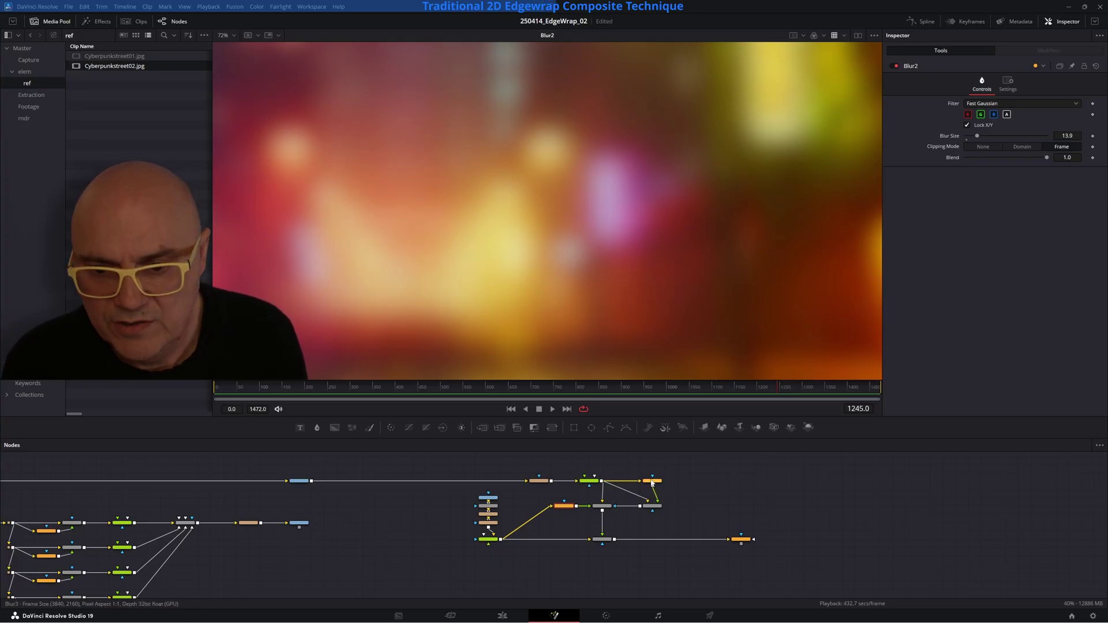
# Display the Merge7 result and examine its edge matte in the alpha channel.
pyautogui.click(654, 507)
pyautogui.press('1')
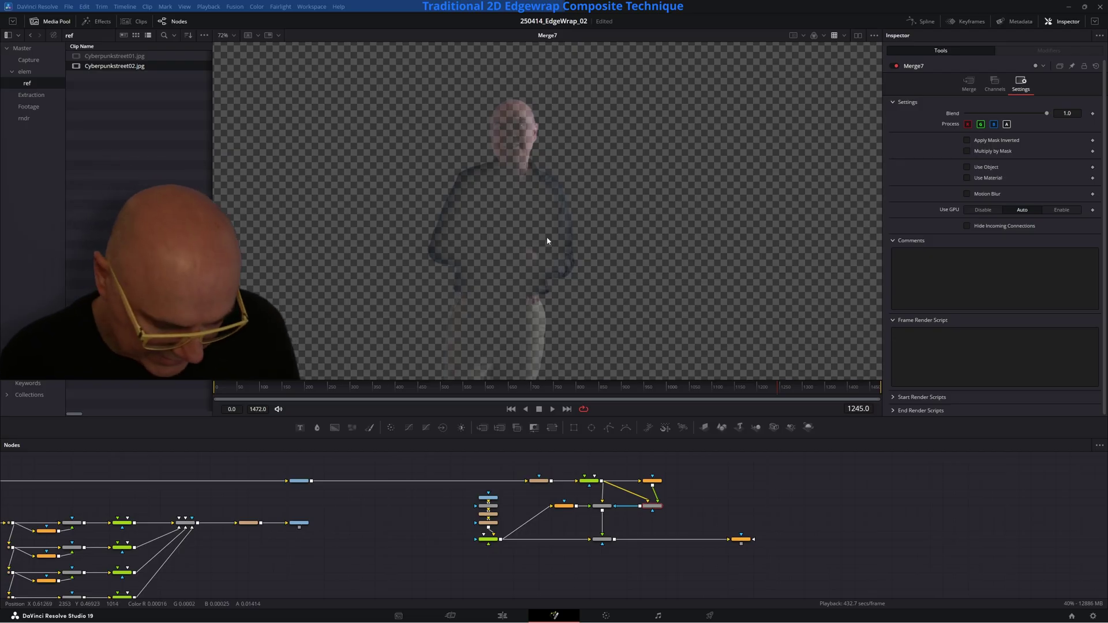
pyautogui.press('a')
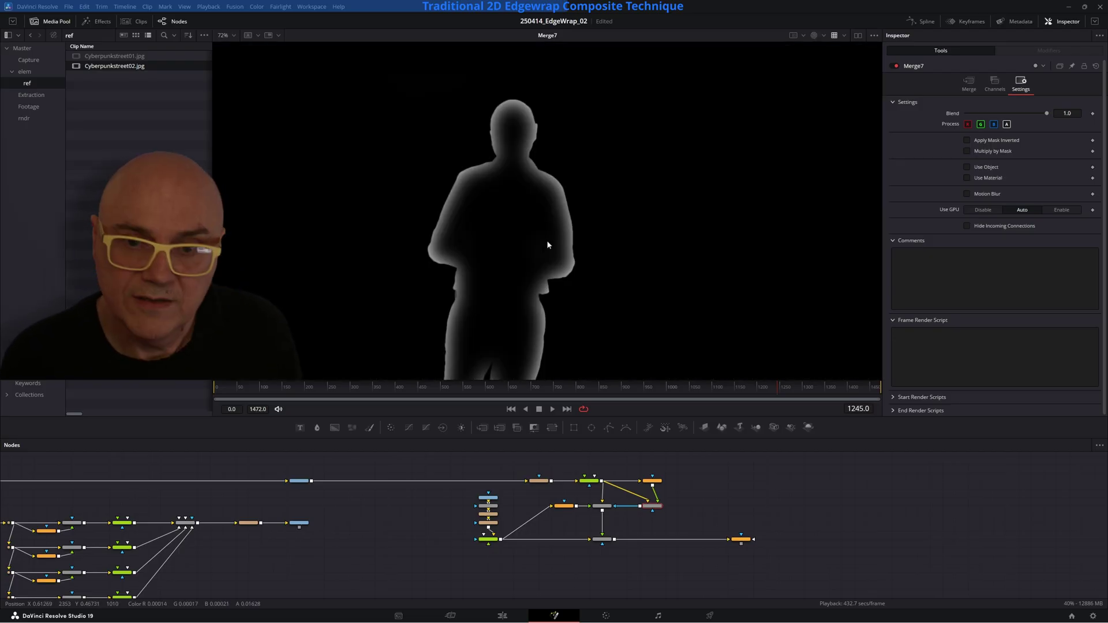
# Display the Merge6 result in color and set its Blend to 1.0.
pyautogui.keyDown('ctrl'); pyautogui.scroll(5, 605, 508); pyautogui.keyUp('ctrl')
pyautogui.click(601, 496)
pyautogui.press('1')
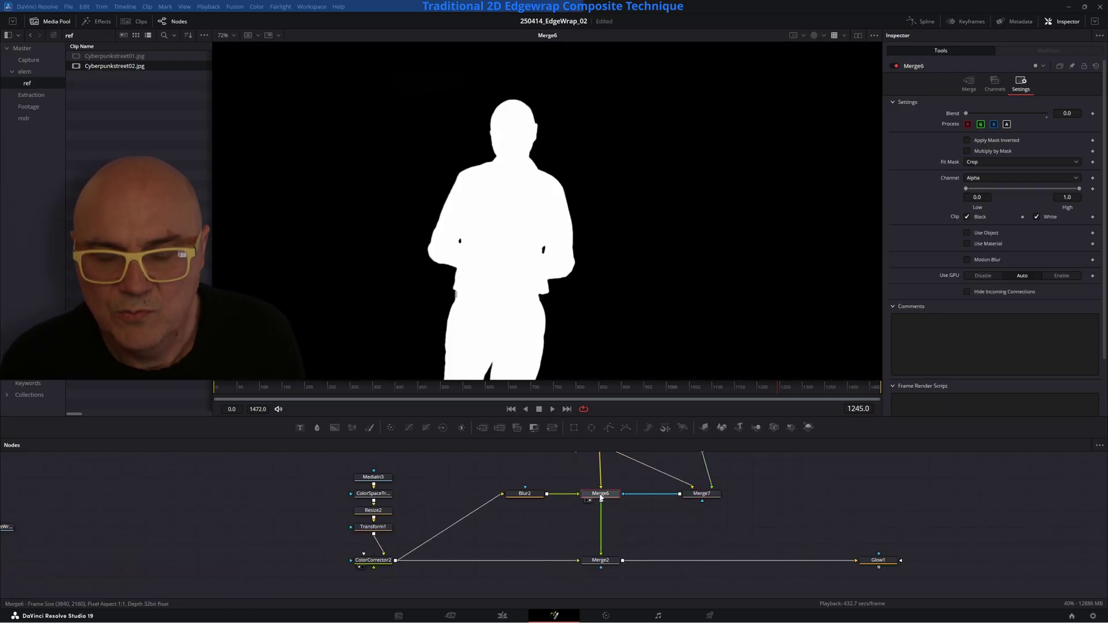
pyautogui.press('c')
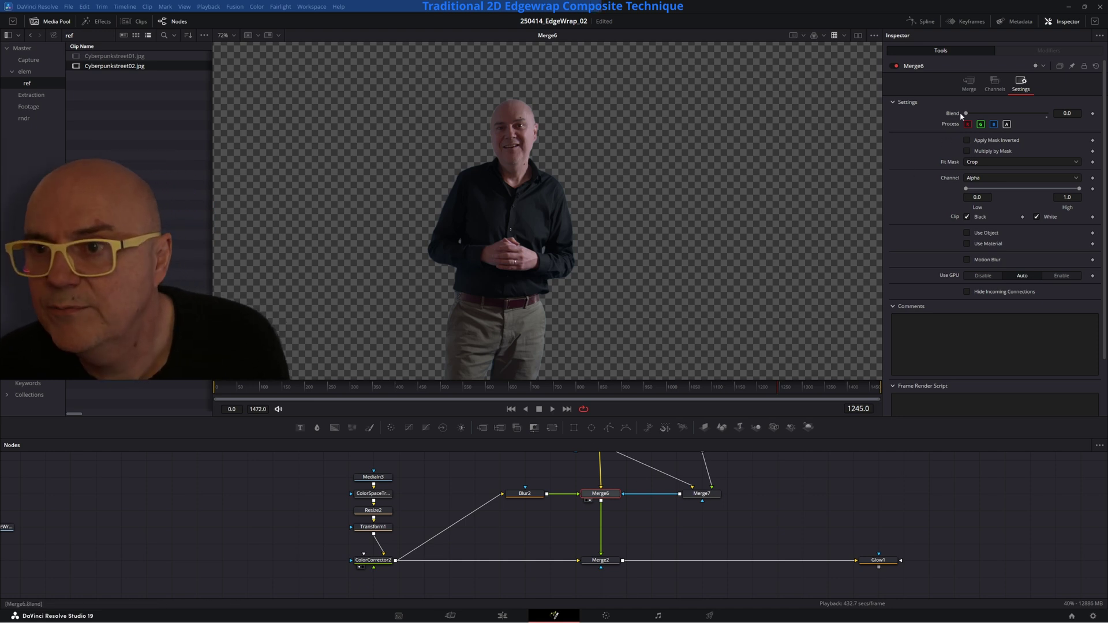
pyautogui.moveTo(966, 113); pyautogui.dragTo(1045, 126)
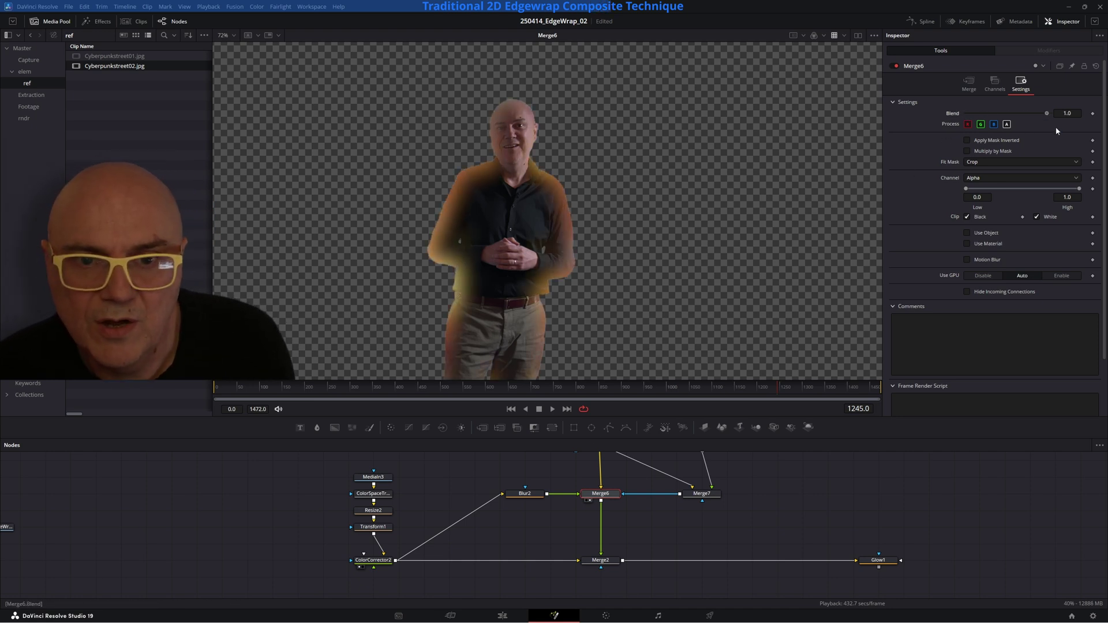
# Display Blur2 and Merge7 to review the blurred background and edge mask that feed Merge6.
pyautogui.click(523, 494)
pyautogui.press('1')
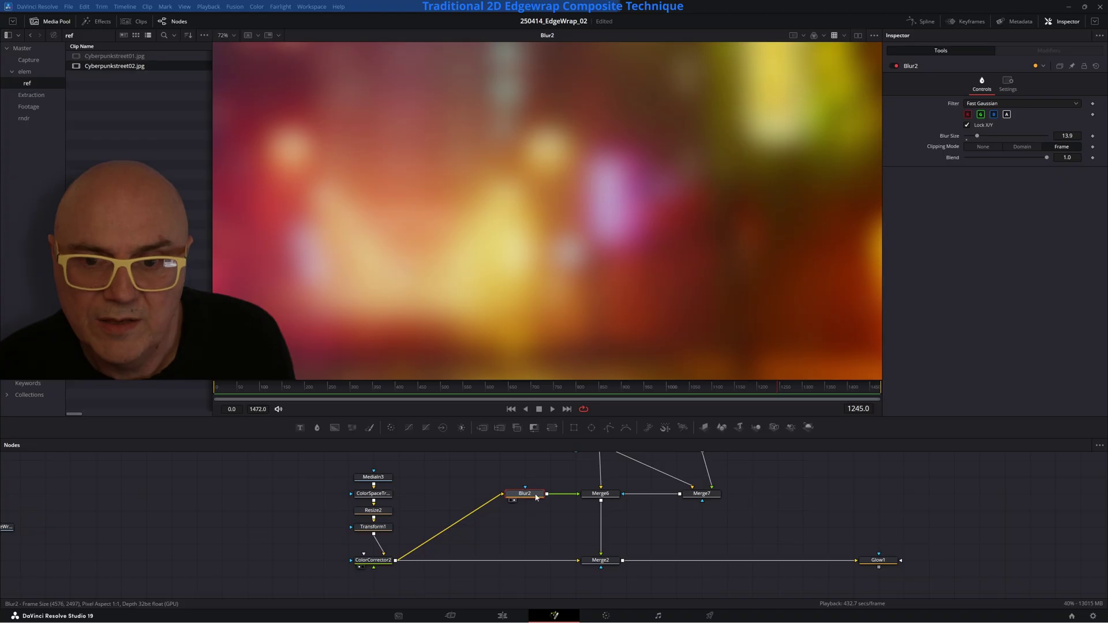
pyautogui.click(692, 496)
pyautogui.press('1')
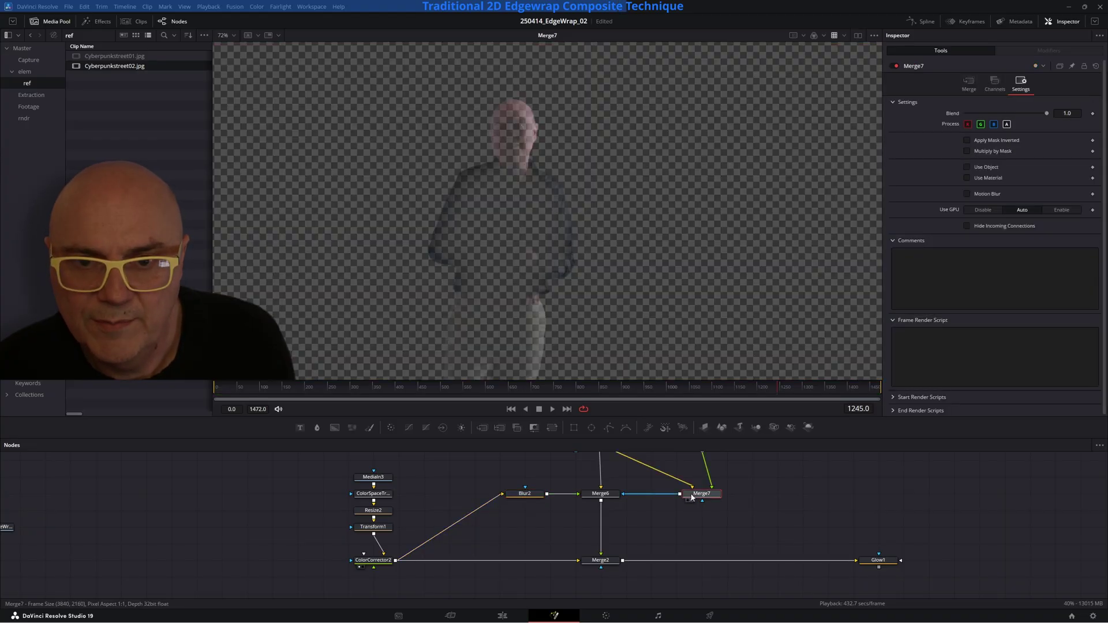
# Display Merge6 and the Merge2 composite to examine the full-strength edge wrap against the street background.
pyautogui.click(601, 495)
pyautogui.press('1')
pyautogui.click(600, 560)
pyautogui.press('1')
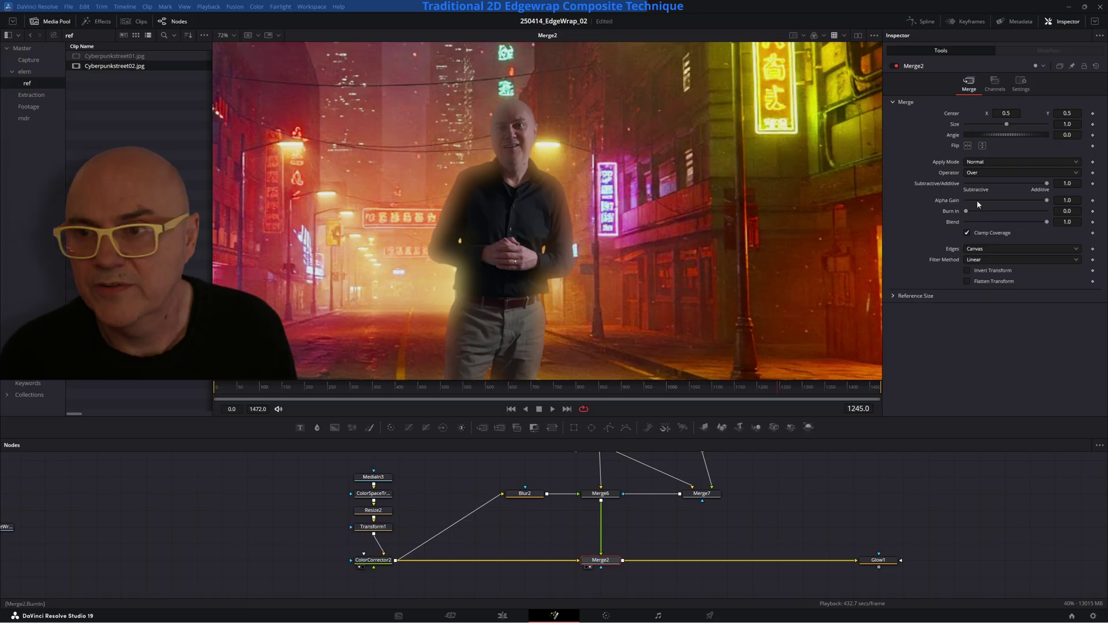
pyautogui.scroll(-2, 488, 254)
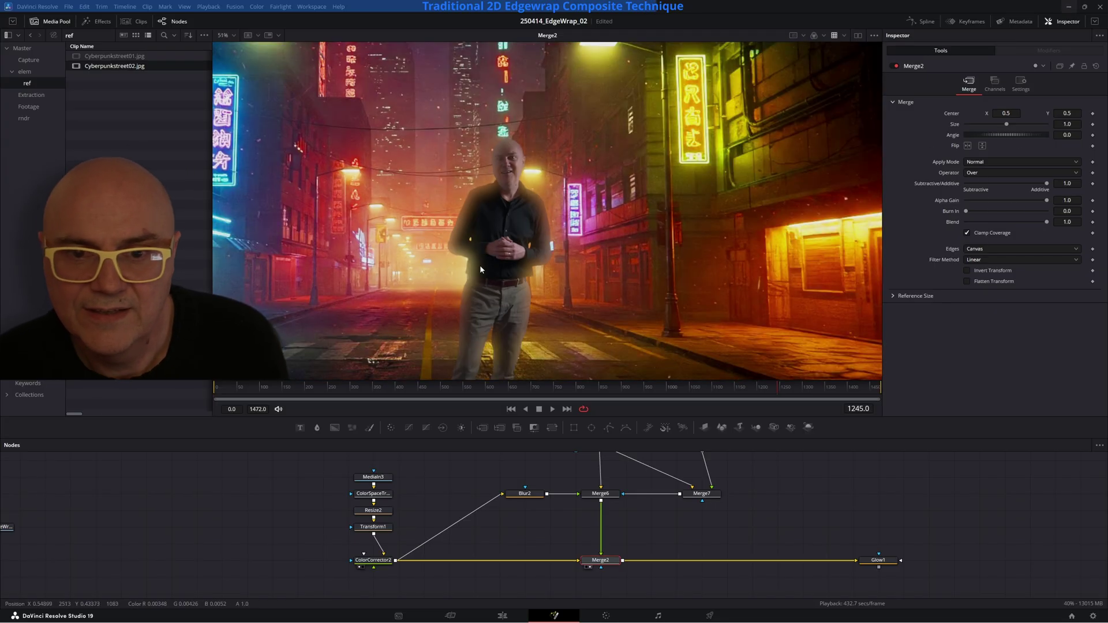
# Reduce the Merge6 Blend to 0.39 while viewing the Merge2 composite.
pyautogui.click(600, 495)
pyautogui.moveTo(1046, 114); pyautogui.dragTo(1006, 125)
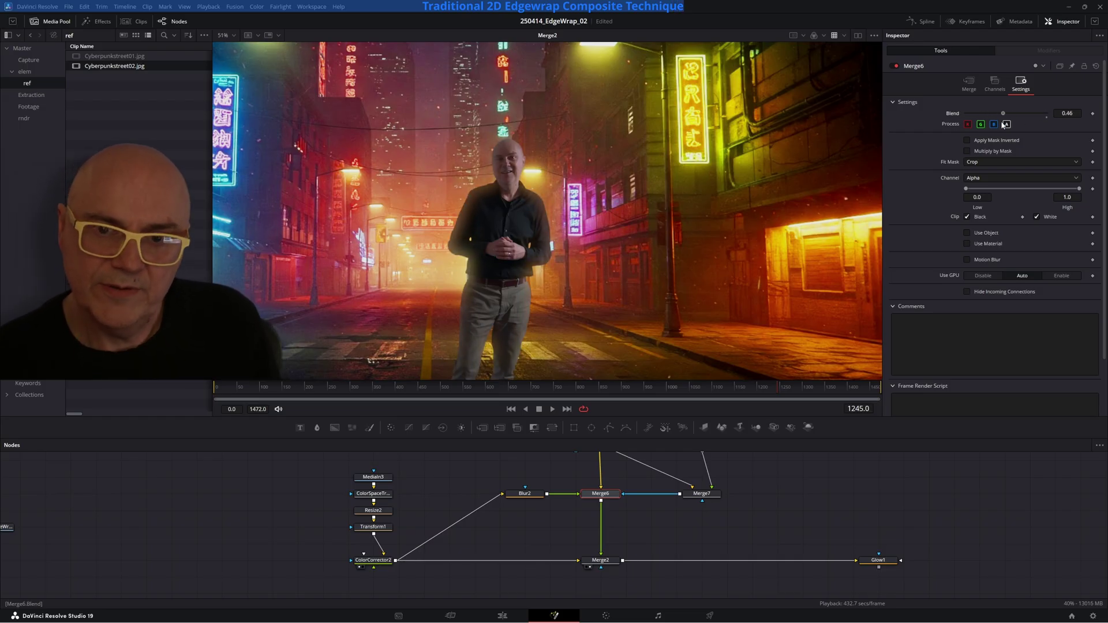
pyautogui.moveTo(455, 350); pyautogui.dragTo(473, 303, button='middle')
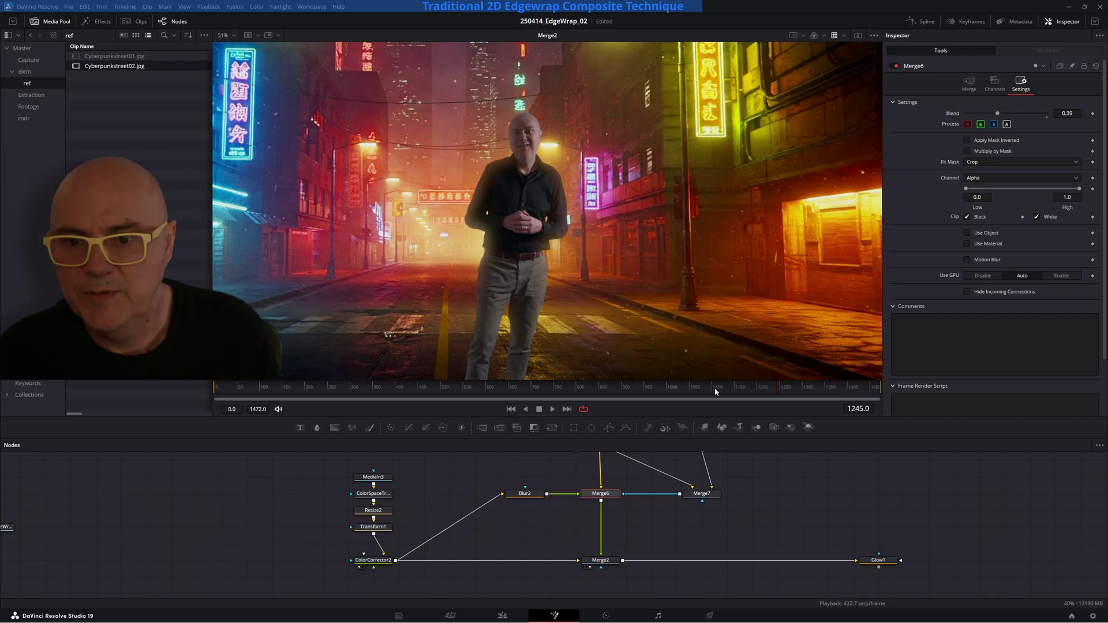
# Reduce the Merge6 Blend to 0.128 while examining the figure's edges in the Merge2 composite.
pyautogui.scroll(2, 489, 189)
pyautogui.keyDown('ctrl'); pyautogui.scroll(2, 489, 190); pyautogui.keyUp('ctrl')
pyautogui.moveTo(683, 465); pyautogui.dragTo(649, 531, button='middle')
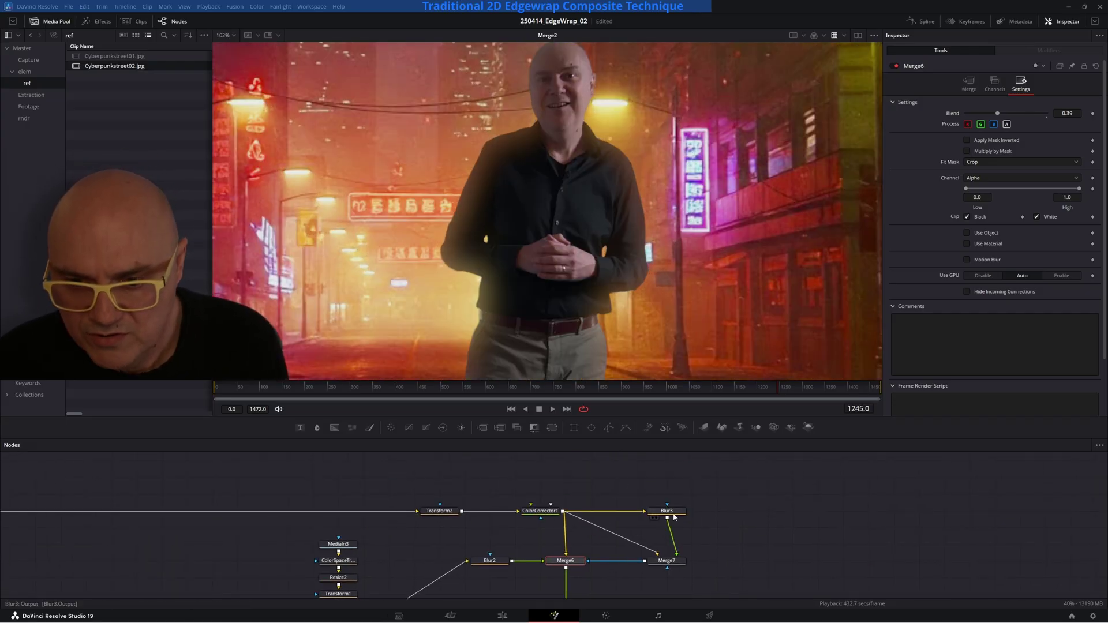
pyautogui.click(671, 516)
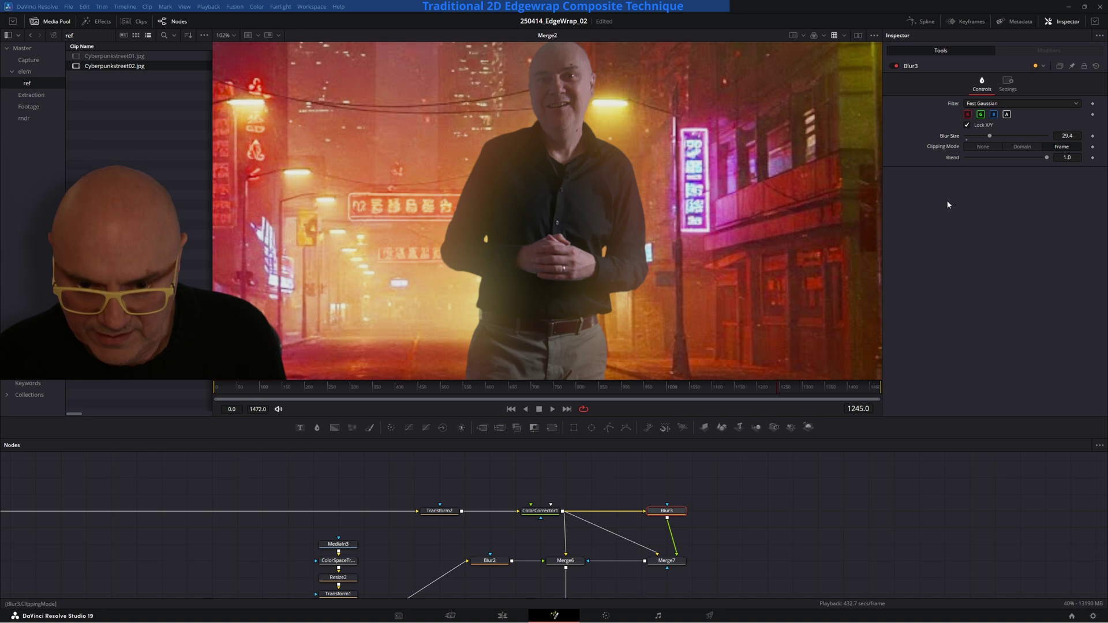
pyautogui.click(565, 560)
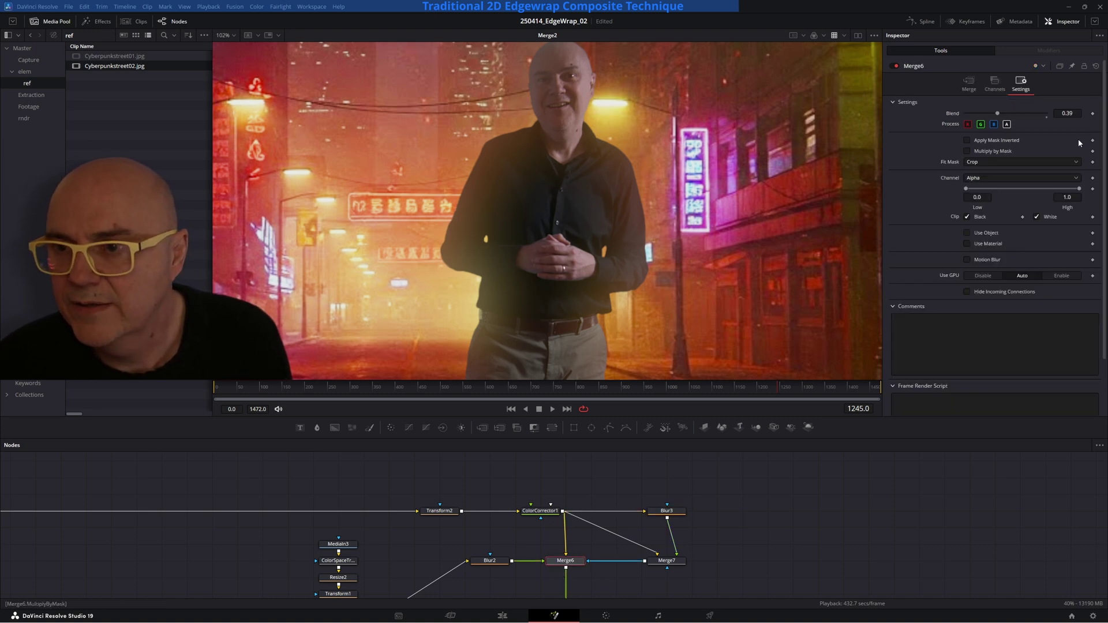
pyautogui.moveTo(1000, 113); pyautogui.dragTo(975, 121)
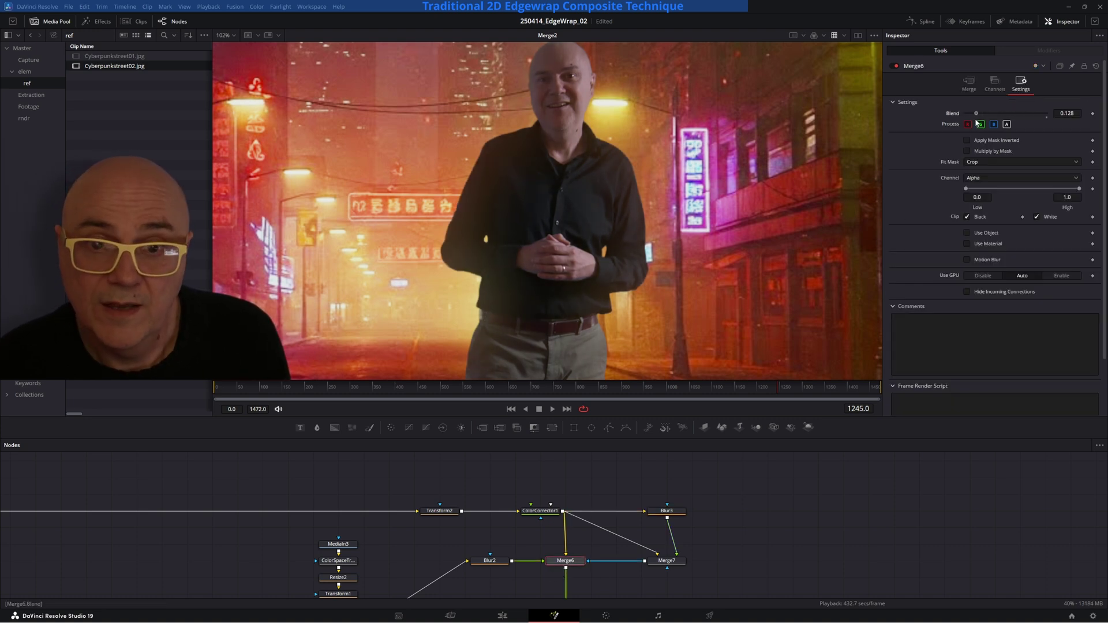
pyautogui.keyDown('ctrl'); pyautogui.scroll(2, 449, 268); pyautogui.keyUp('ctrl')
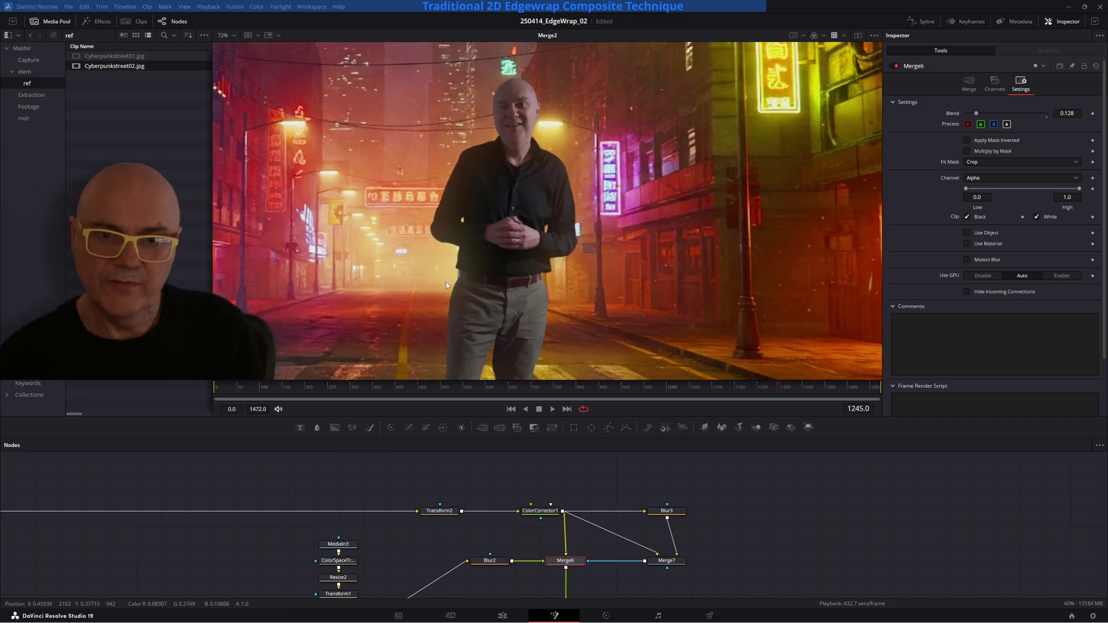
# Move the figure in front of the blue neon signs by setting the Transform2 Center X to 0.188.
pyautogui.click(437, 511)
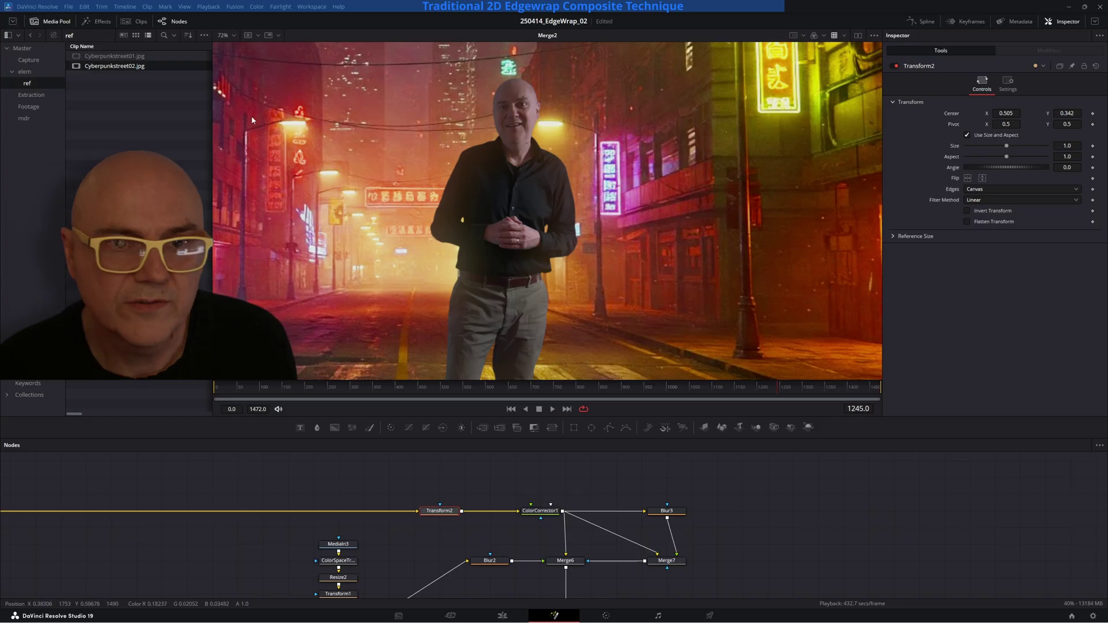
pyautogui.moveTo(488, 257); pyautogui.dragTo(716, 259, button='middle')
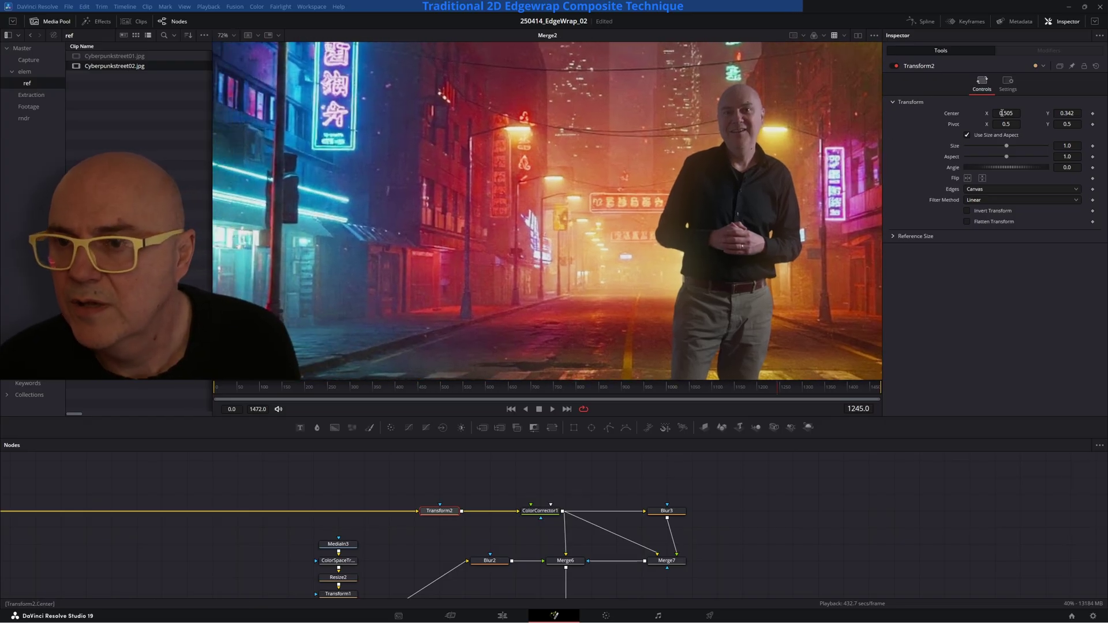
pyautogui.moveTo(1001, 114); pyautogui.dragTo(655, 115)
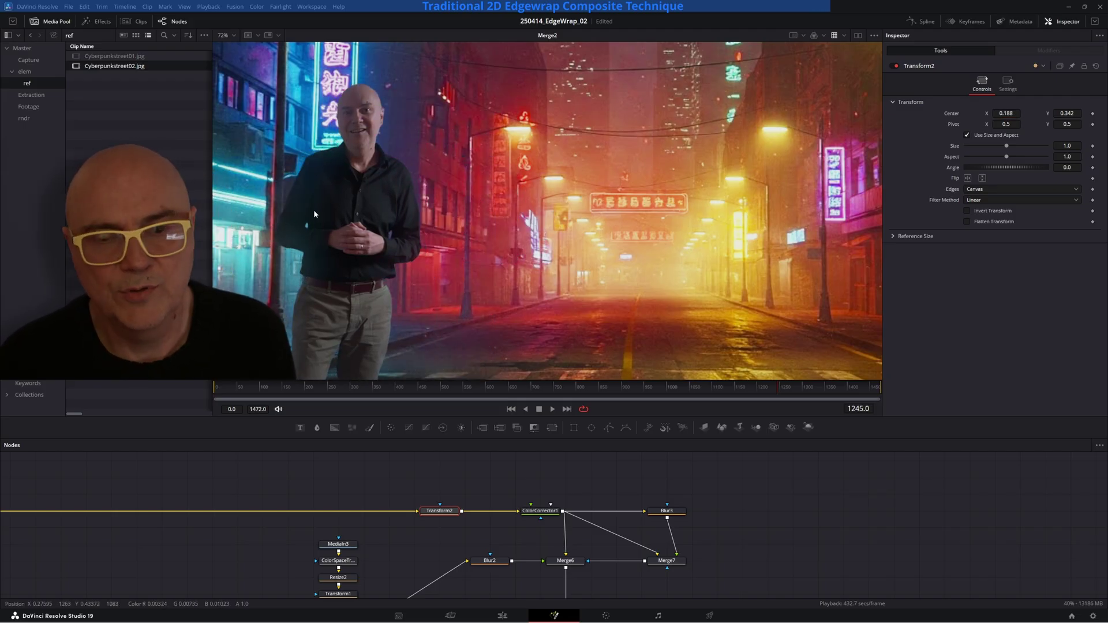
# Raise the Merge6 Blend to 0.369 and examine the blue edge light on the figure.
pyautogui.click(566, 561)
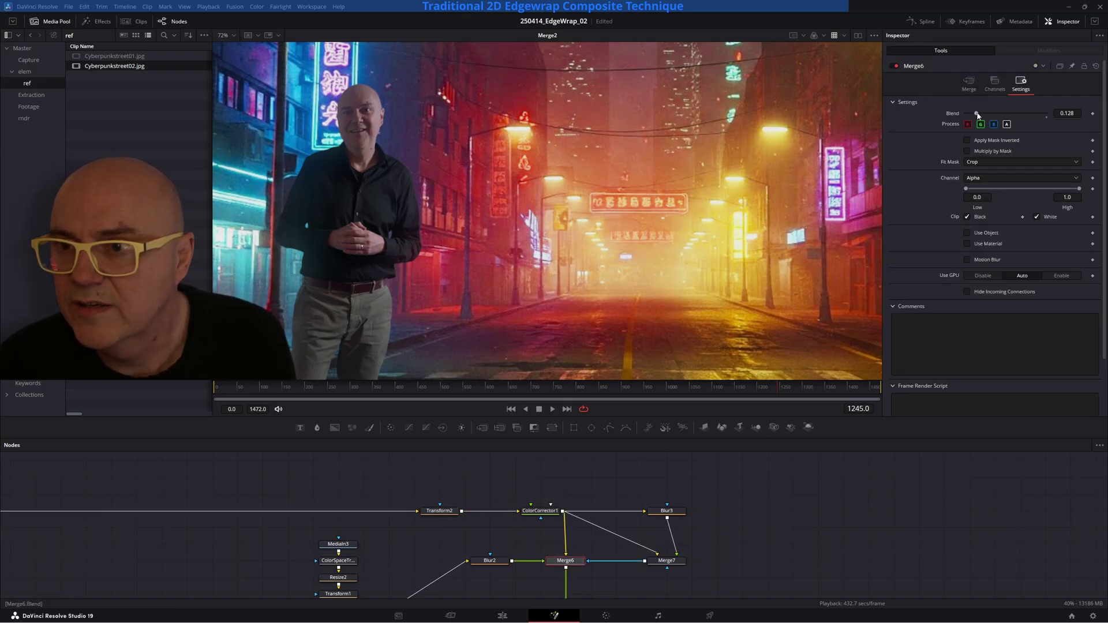
pyautogui.moveTo(989, 118); pyautogui.dragTo(996, 119)
pyautogui.moveTo(555, 373); pyautogui.dragTo(600, 357, button='middle')
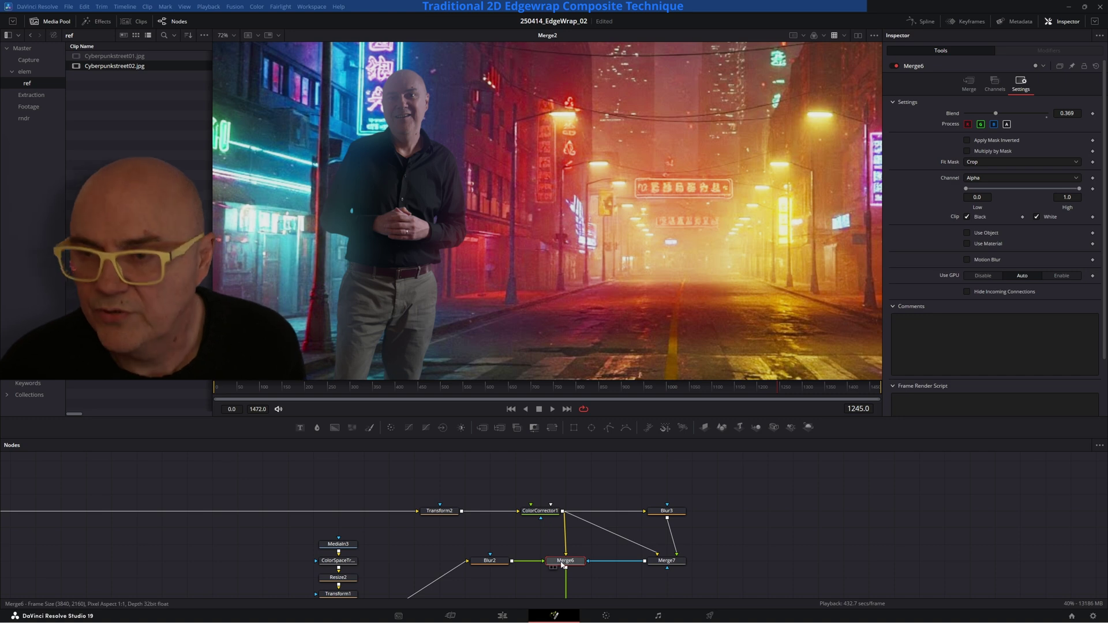
pyautogui.moveTo(395, 299); pyautogui.dragTo(459, 314, button='middle')
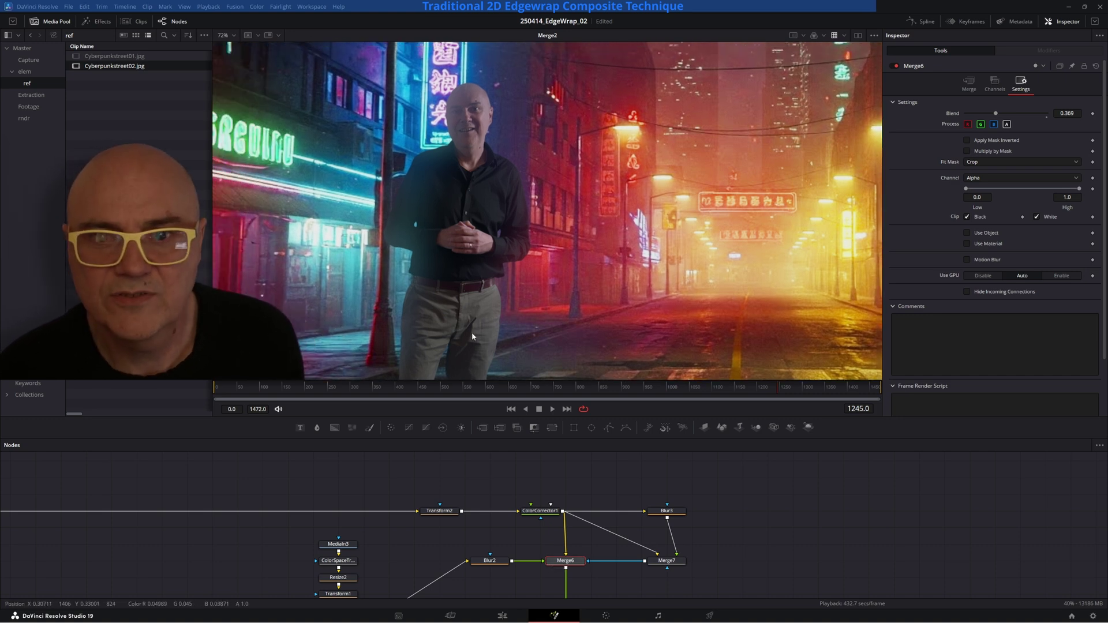
# Move the figure back toward the middle of the street by setting the Transform2 Center X to 0.391.
pyautogui.click(439, 513)
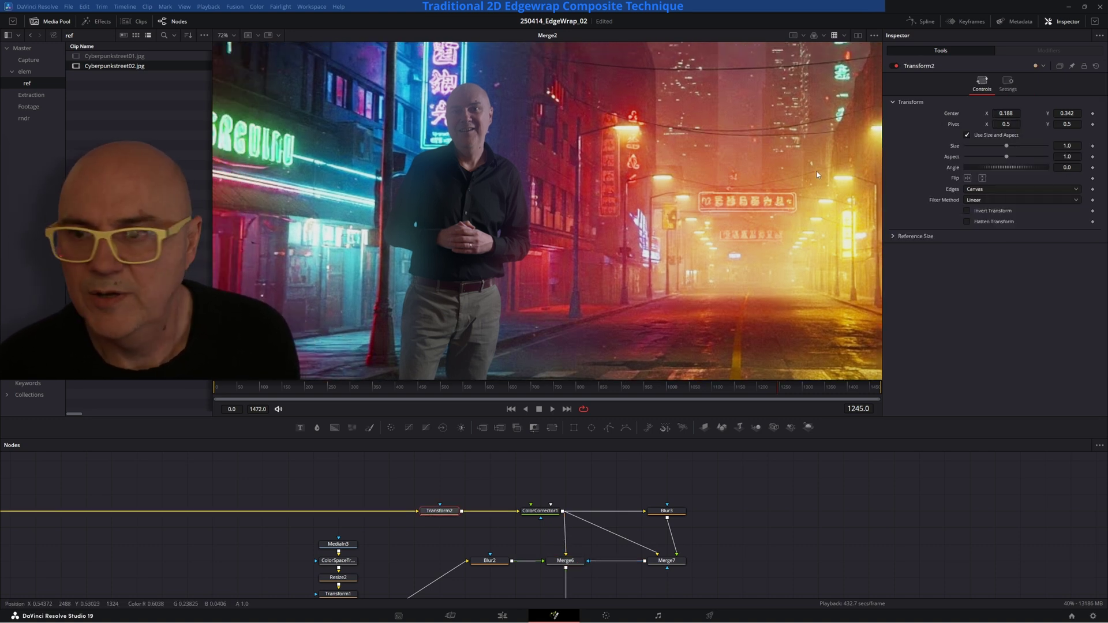
pyautogui.moveTo(1007, 113); pyautogui.dragTo(1040, 113)
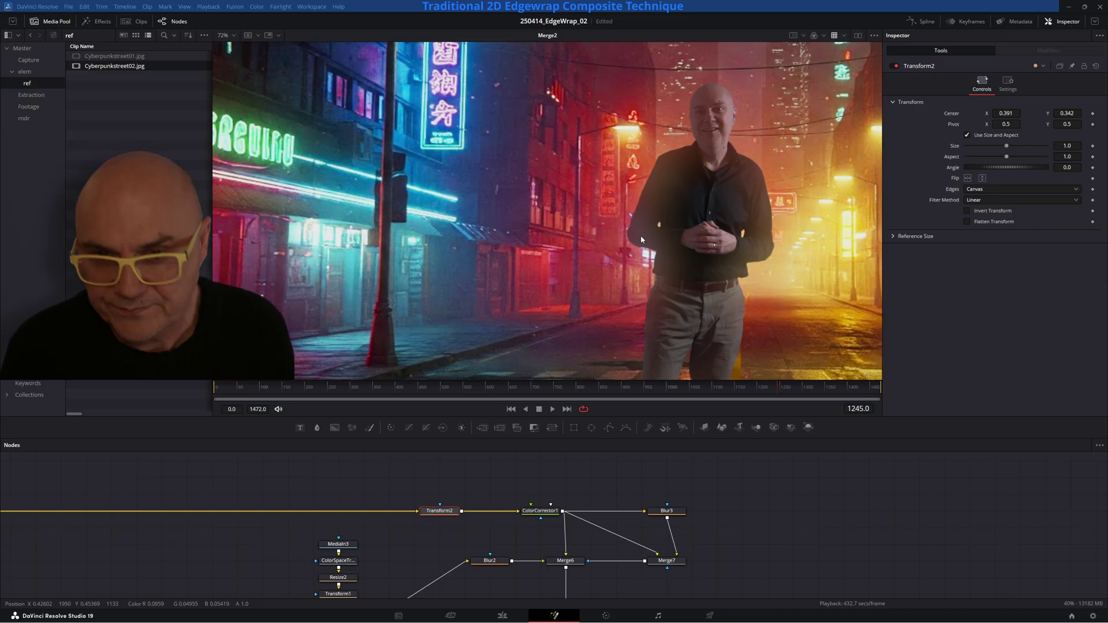
# Display the Utility_EdgeWrap saver output to review the utility pass.
pyautogui.moveTo(403, 547); pyautogui.dragTo(664, 499, button='middle')
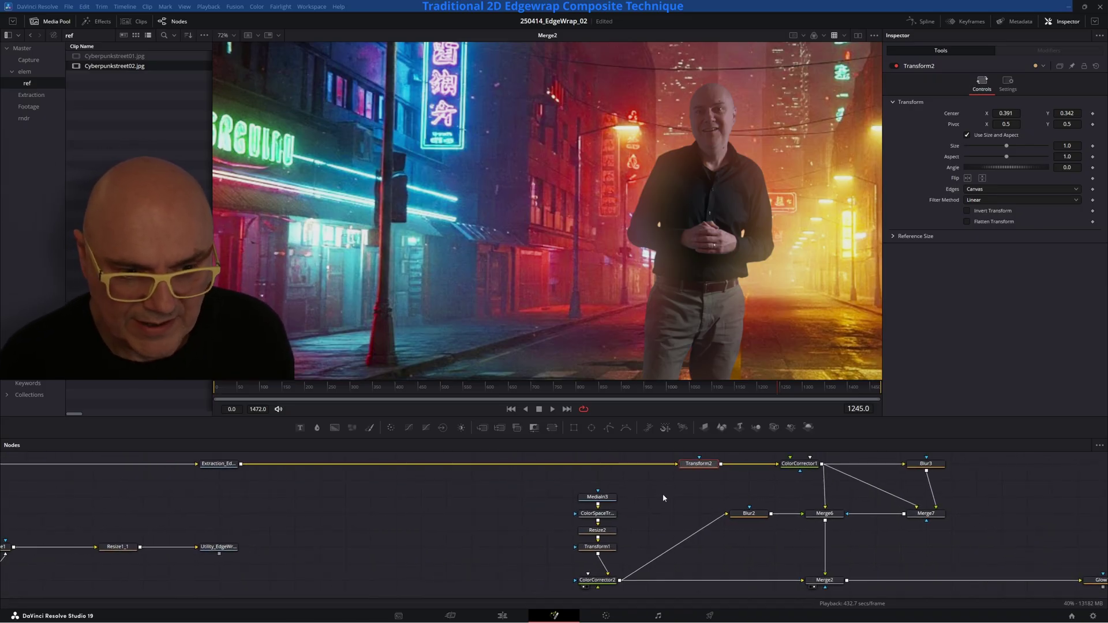
pyautogui.click(218, 547)
pyautogui.press('1')
pyautogui.moveTo(541, 251); pyautogui.dragTo(513, 255, button='middle')
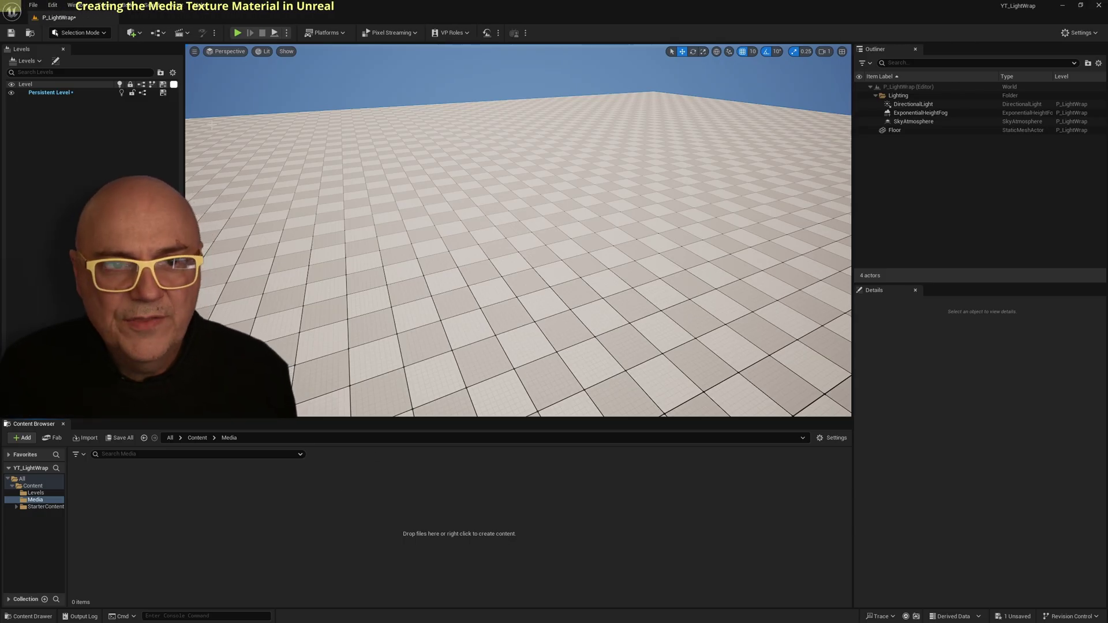
pyautogui.click(33, 6)
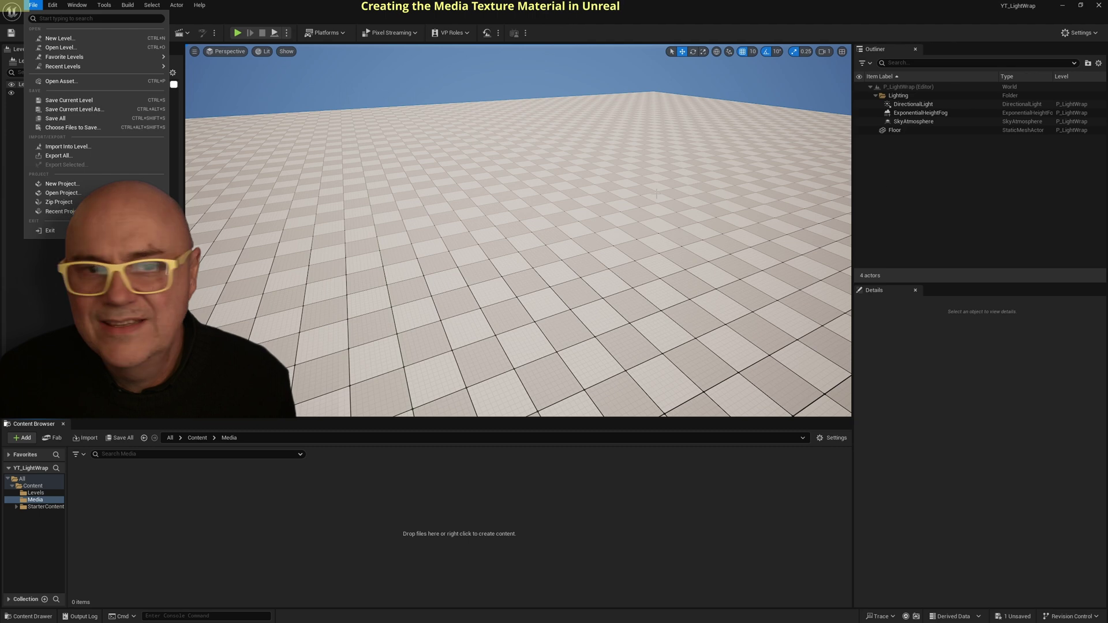
pyautogui.click(895, 130)
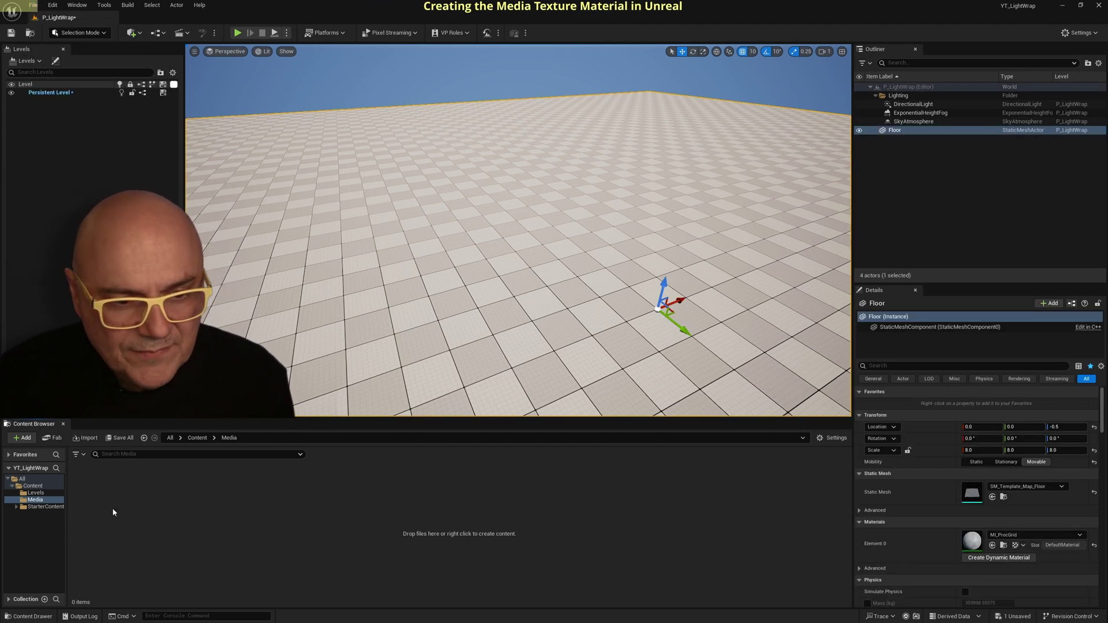
pyautogui.moveTo(563, 317); pyautogui.dragTo(603, 318, button='middle')
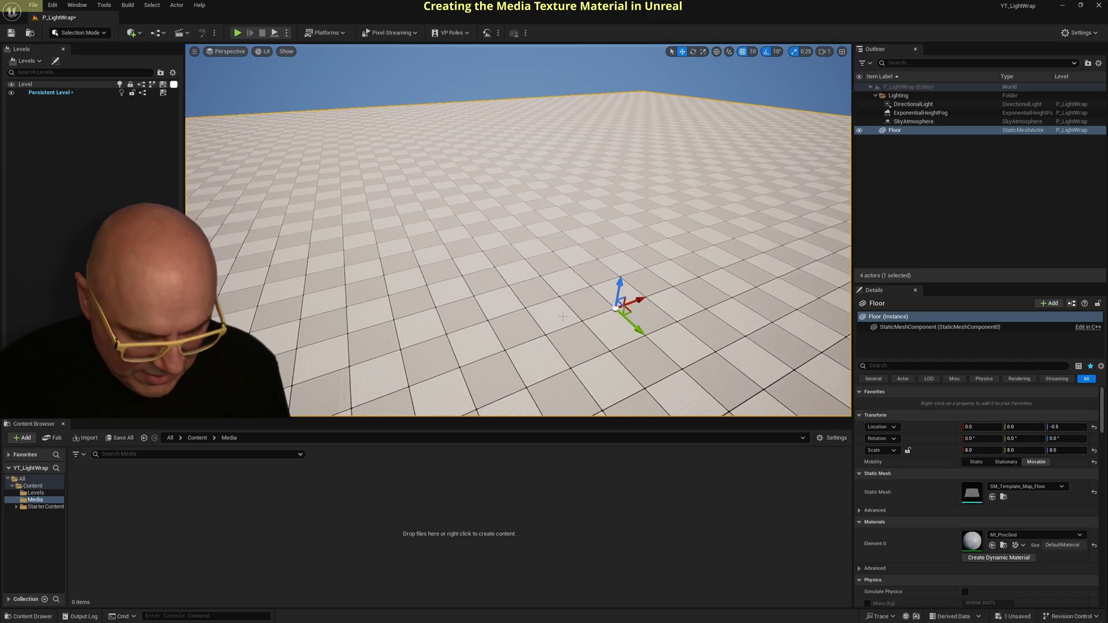
pyautogui.keyDown('alt'); pyautogui.moveTo(563, 317); pyautogui.dragTo(589, 303); pyautogui.keyUp('alt')
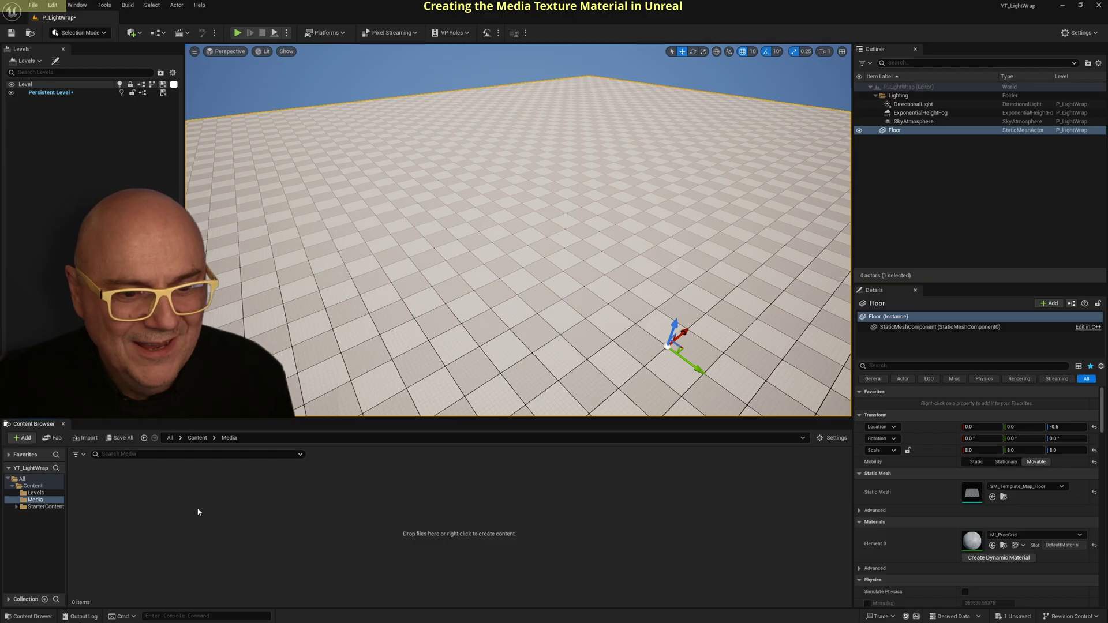
# In Unreal Engine, create an Img Media Source named IMS_Extraction in the Media folder.
pyautogui.rightClick(188, 491)
pyautogui.moveTo(228, 352)
pyautogui.moveTo(222, 387)
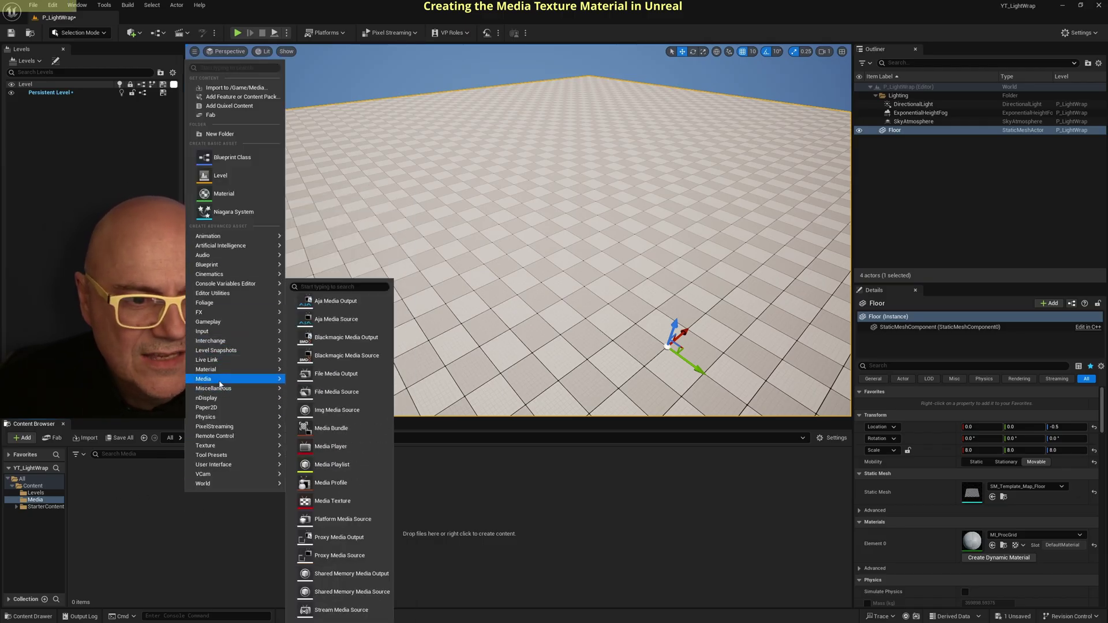
pyautogui.click(337, 410)
pyautogui.write('IMS_')
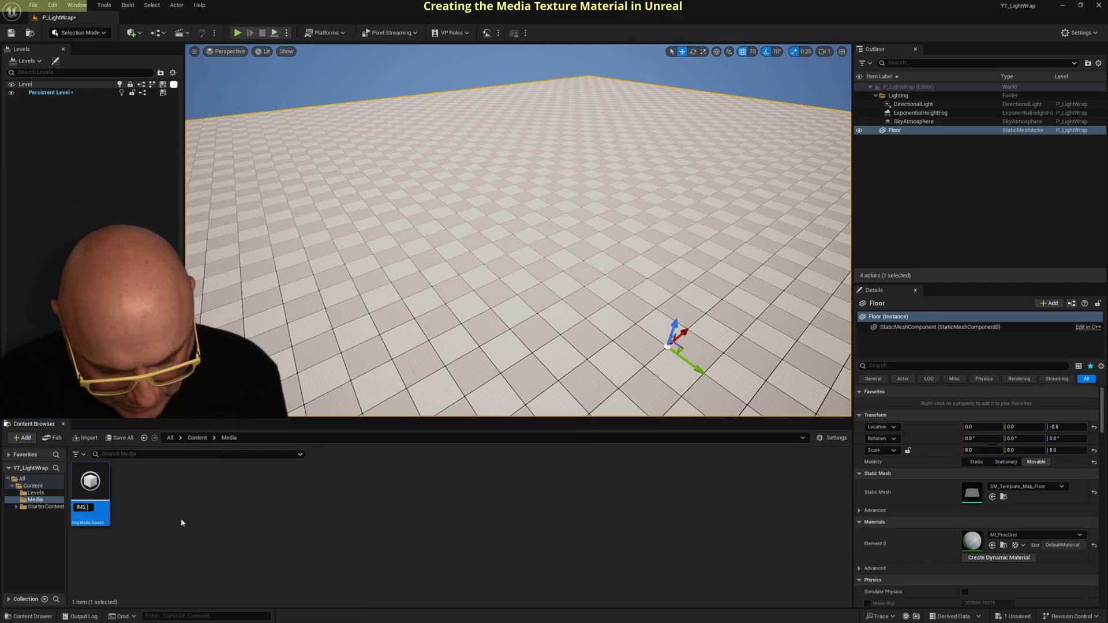
pyautogui.write('Extraction')
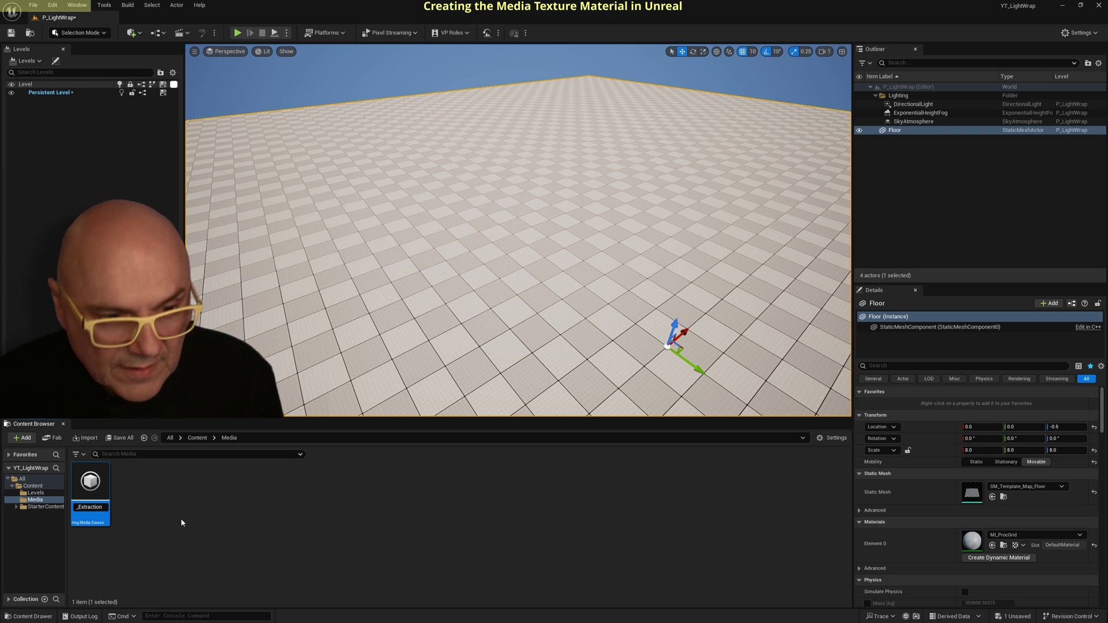
pyautogui.press('Return')
# Set the IMS_Extraction sequence path to the Extraction image sequence, using Extraction_EdgeWrap.0000.exr.
pyautogui.doubleClick(92, 485)
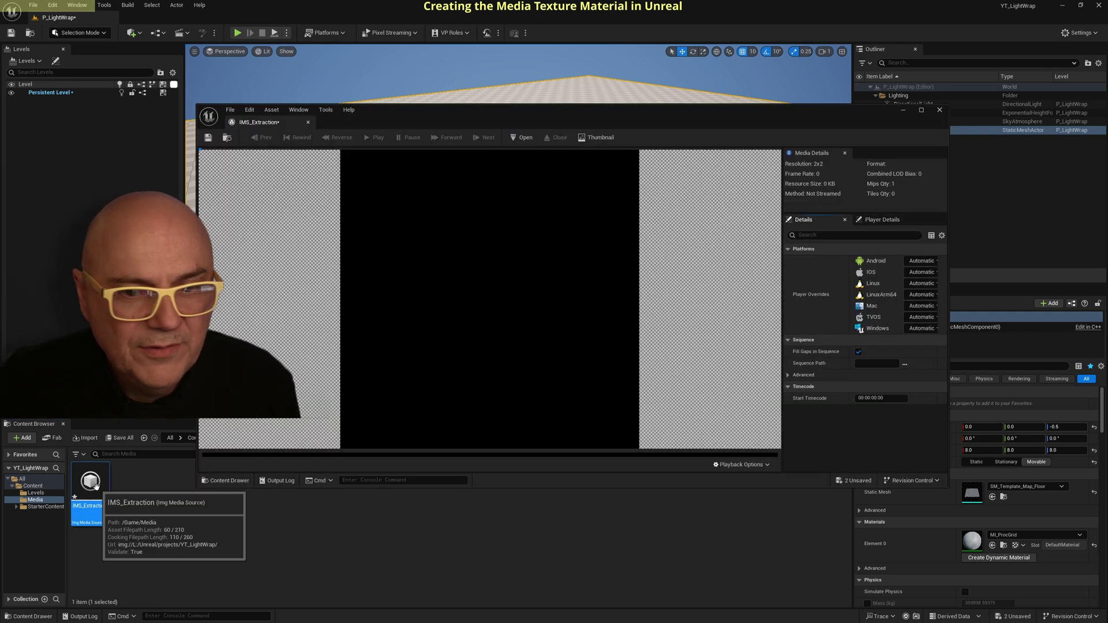
pyautogui.click(906, 364)
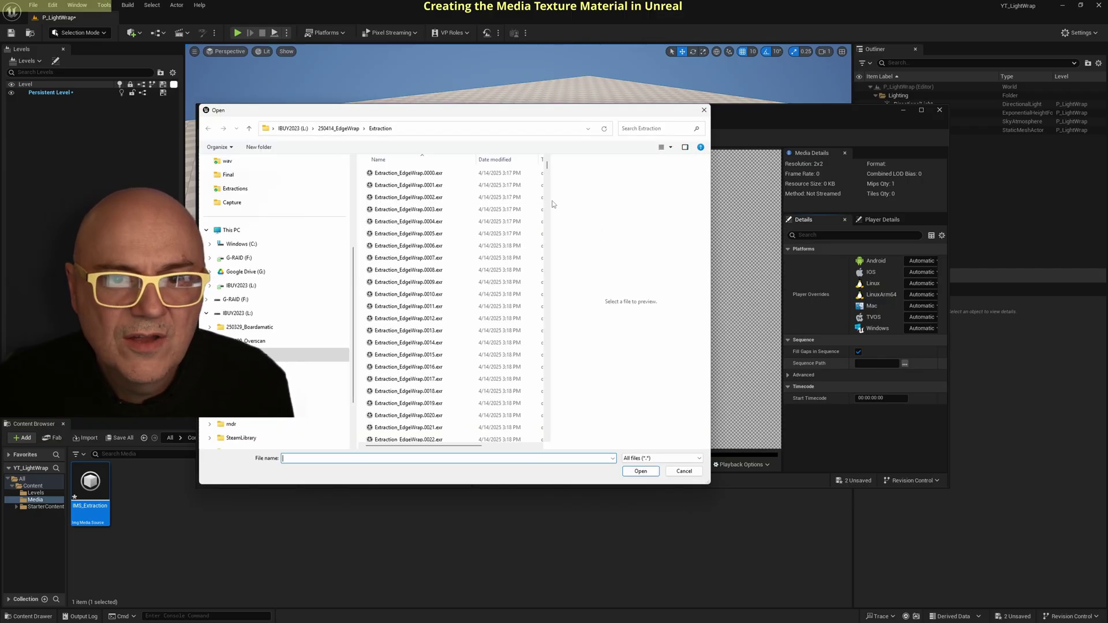
pyautogui.click(397, 174)
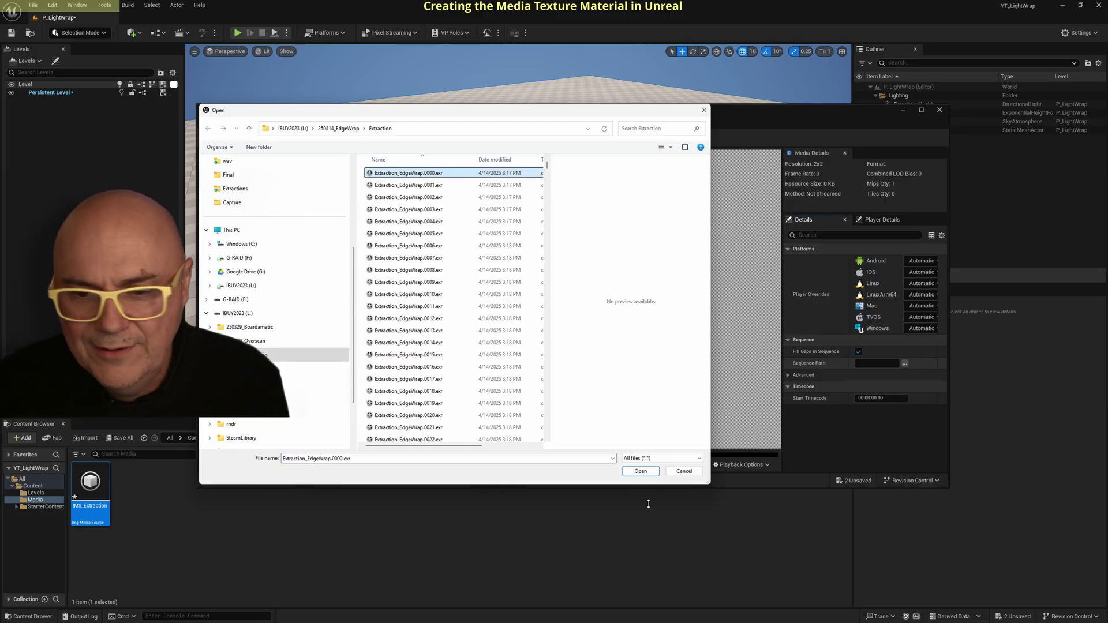
pyautogui.click(640, 471)
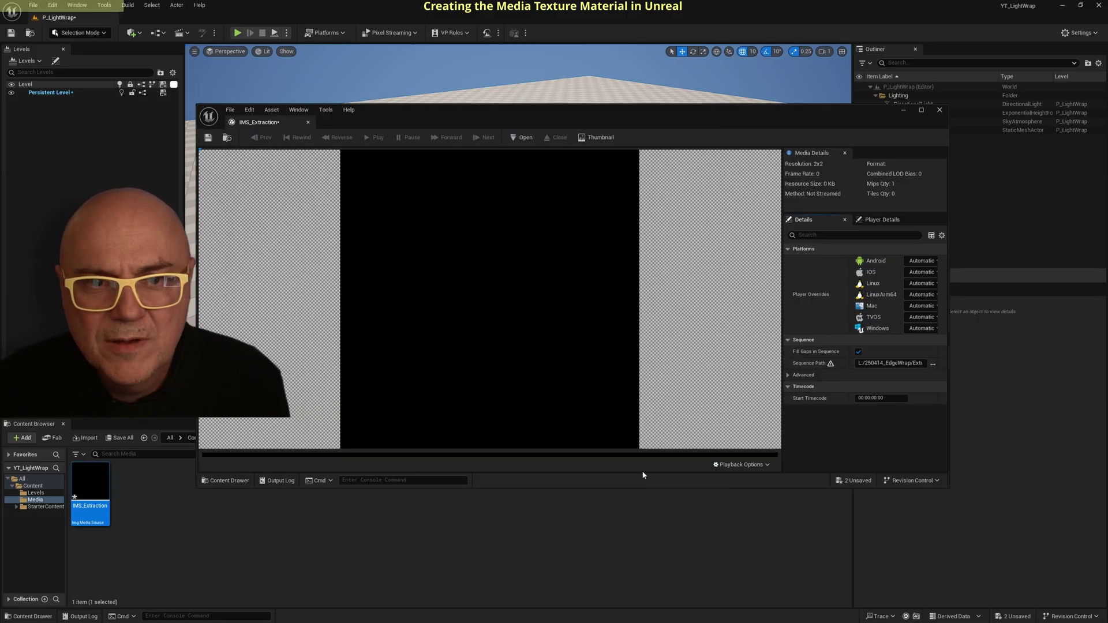
# Load the IMS_Extraction sequence in its player, pause it and scrub to 0:24 to check the extracted figure.
pyautogui.click(523, 139)
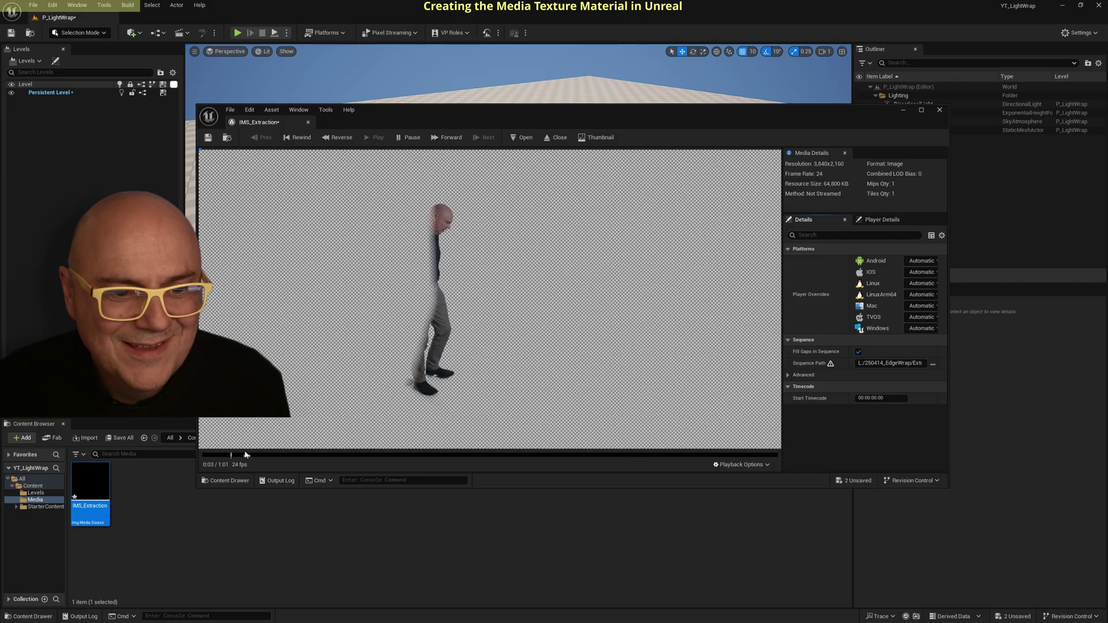
pyautogui.click(412, 140)
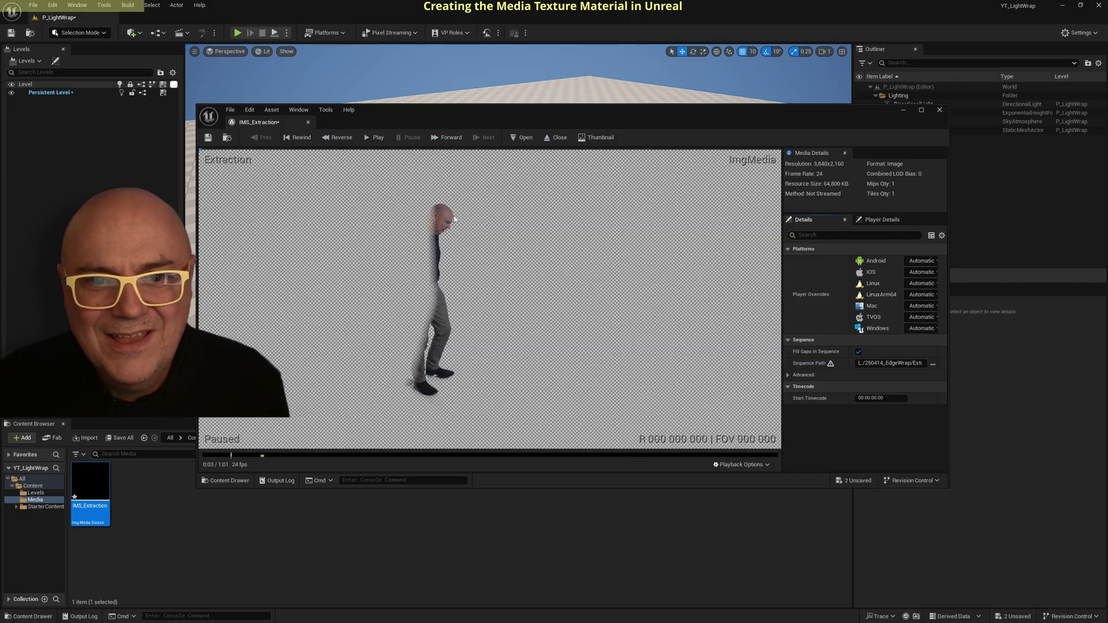
pyautogui.click(387, 456)
pyautogui.moveTo(396, 462); pyautogui.dragTo(427, 466)
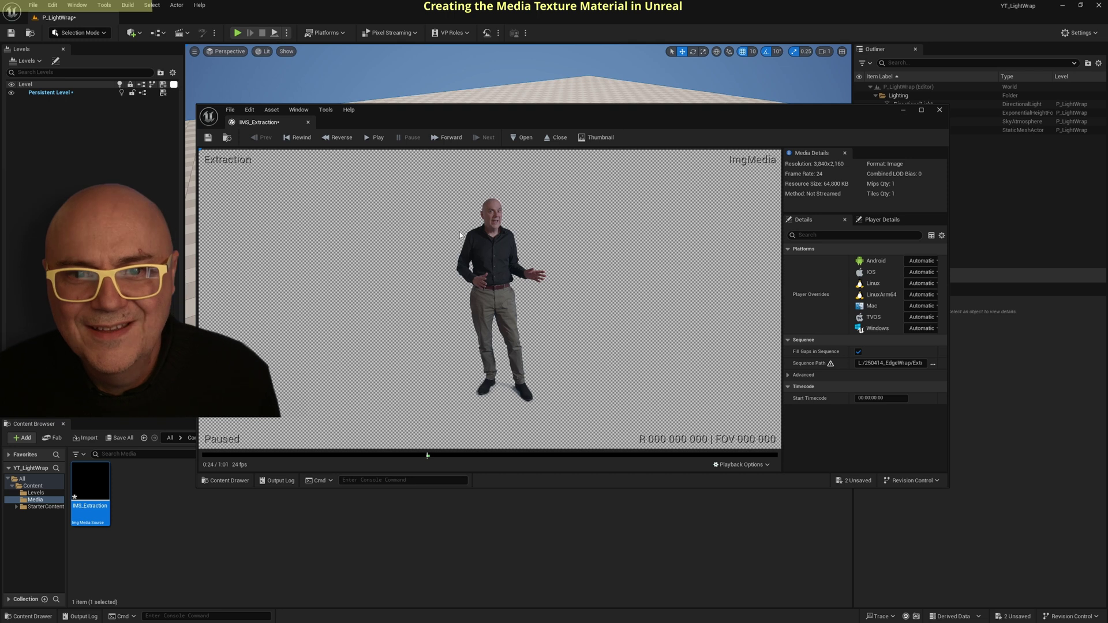
# Save the IMS_Extraction asset and close its editor.
pyautogui.click(208, 138)
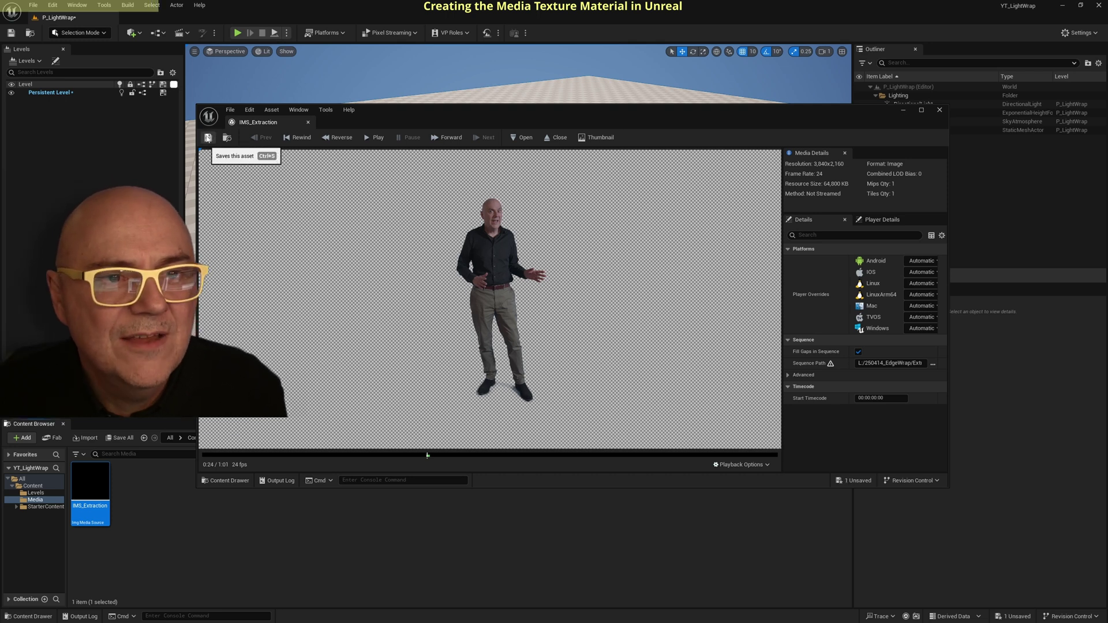
pyautogui.click(940, 110)
pyautogui.click(192, 490)
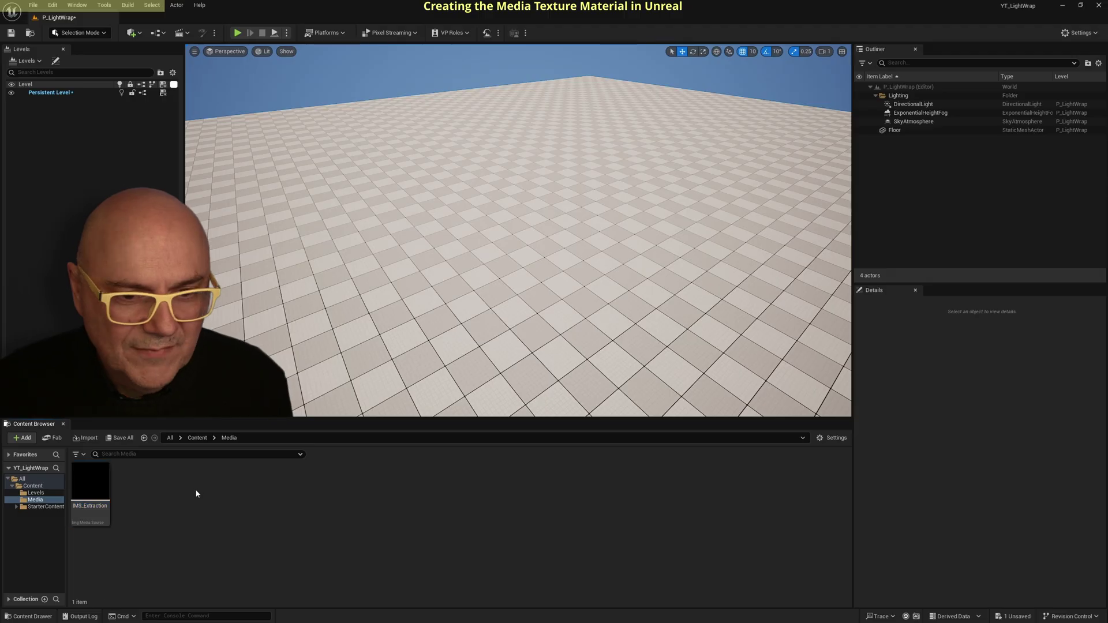
# Create a second Img Media Source named IMS_Utility in the Media folder.
pyautogui.rightClick(146, 498)
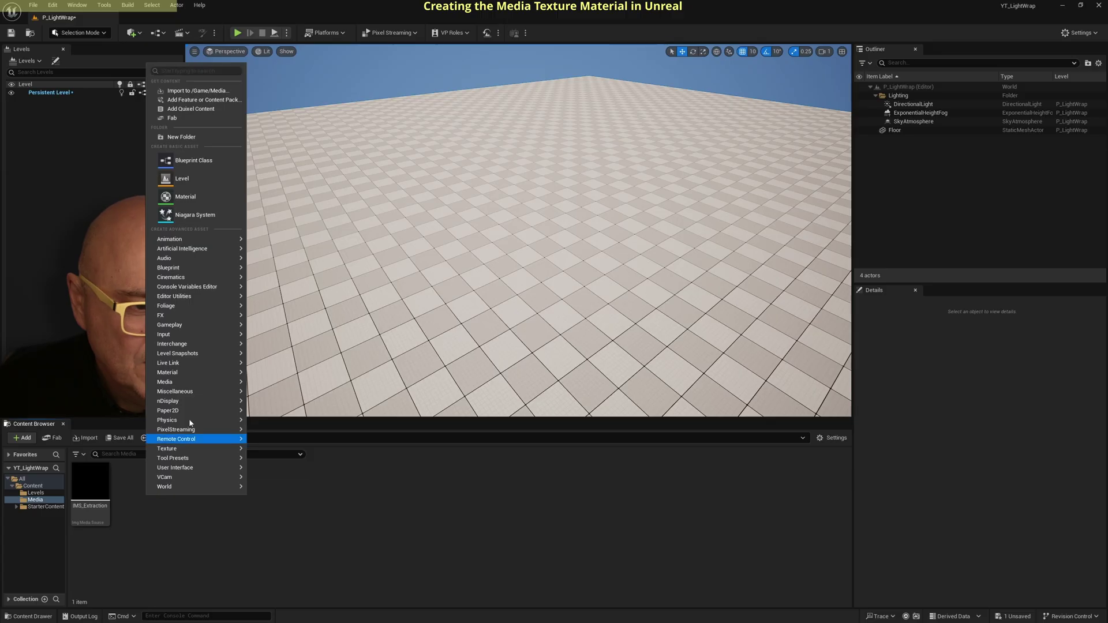
pyautogui.moveTo(191, 383)
pyautogui.click(299, 410)
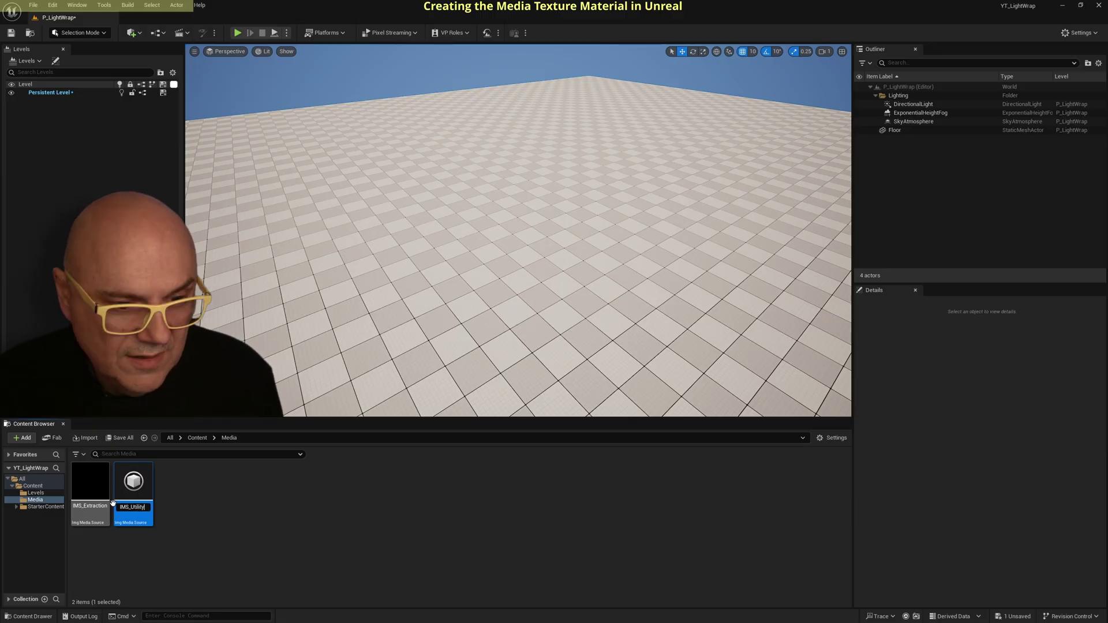
pyautogui.press('Return')
# Set the IMS_Utility sequence path to the ExtractionUtility image sequence, using Utility_EdgeWrap.0000.exr.
pyautogui.doubleClick(133, 484)
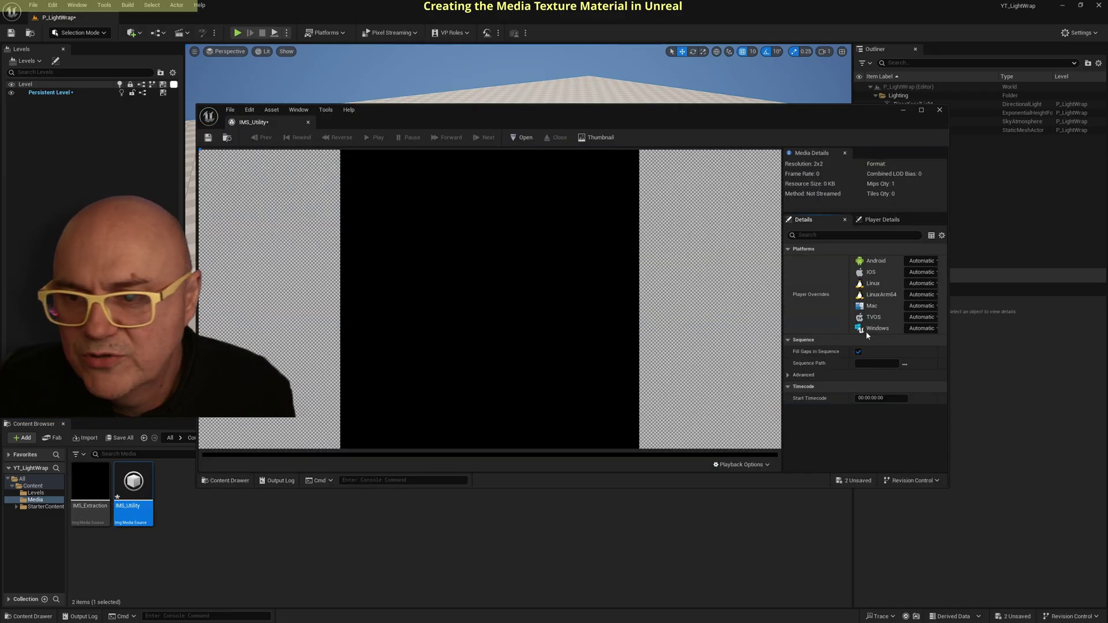
pyautogui.click(905, 363)
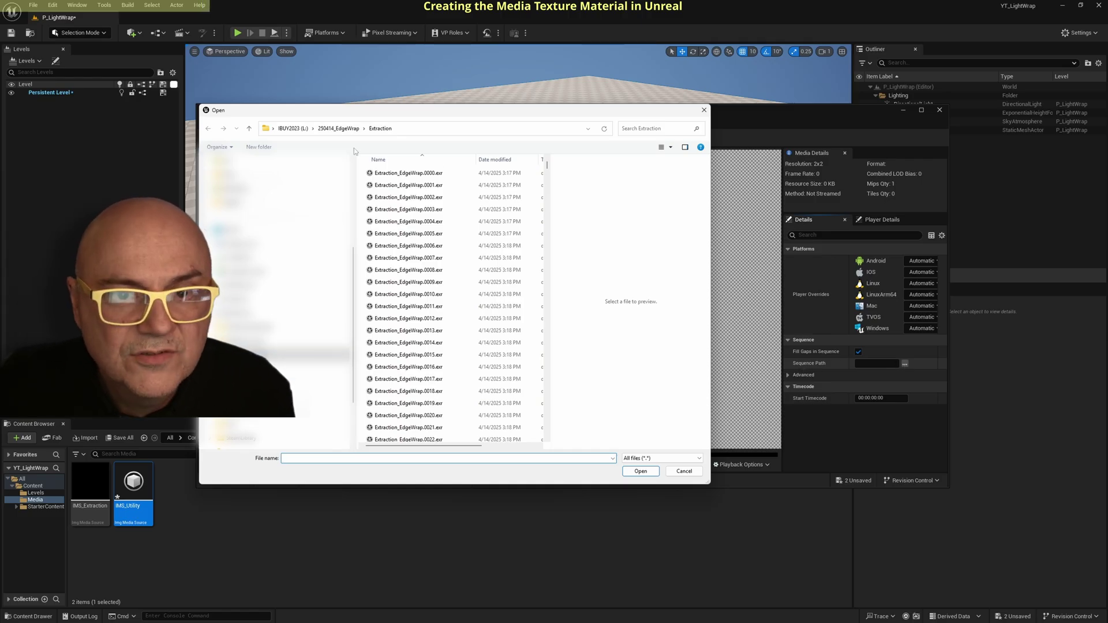
pyautogui.click(340, 129)
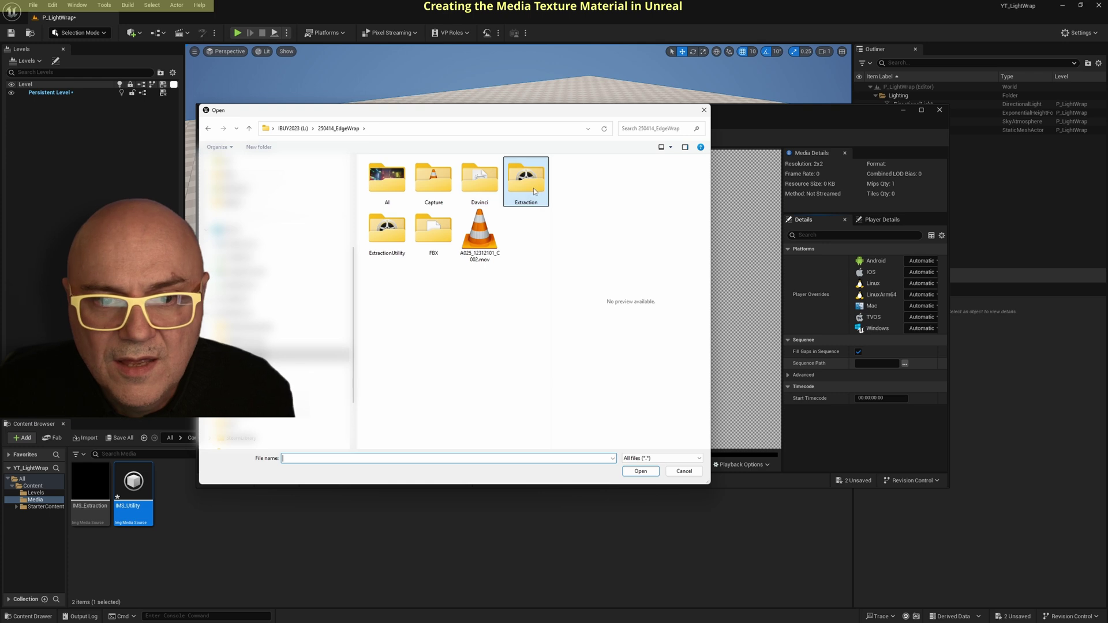
pyautogui.doubleClick(387, 241)
pyautogui.click(391, 174)
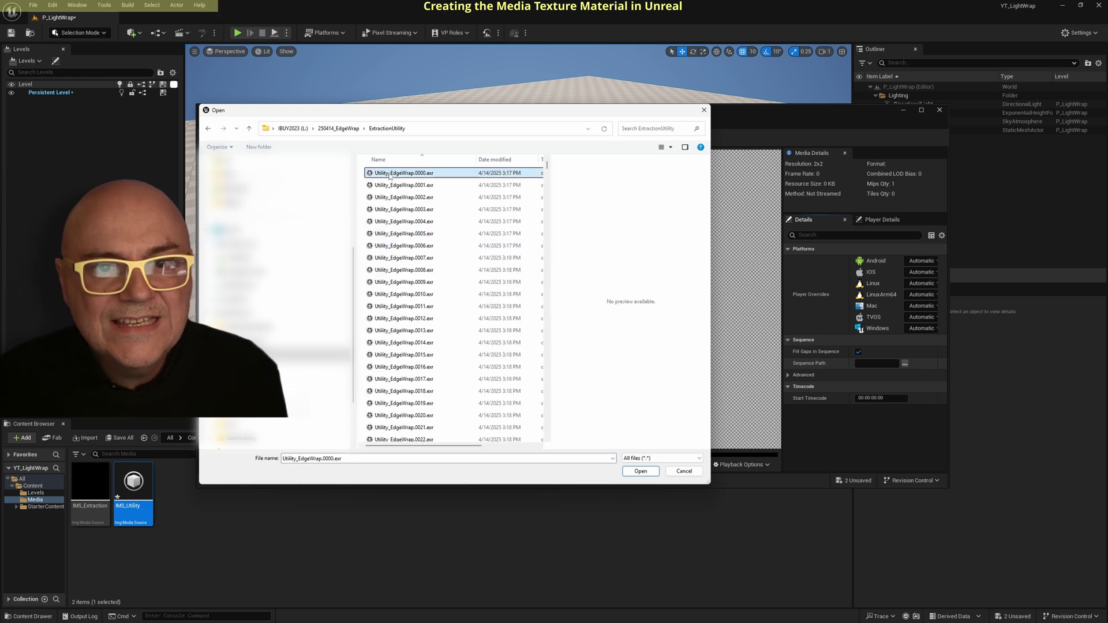
pyautogui.click(639, 472)
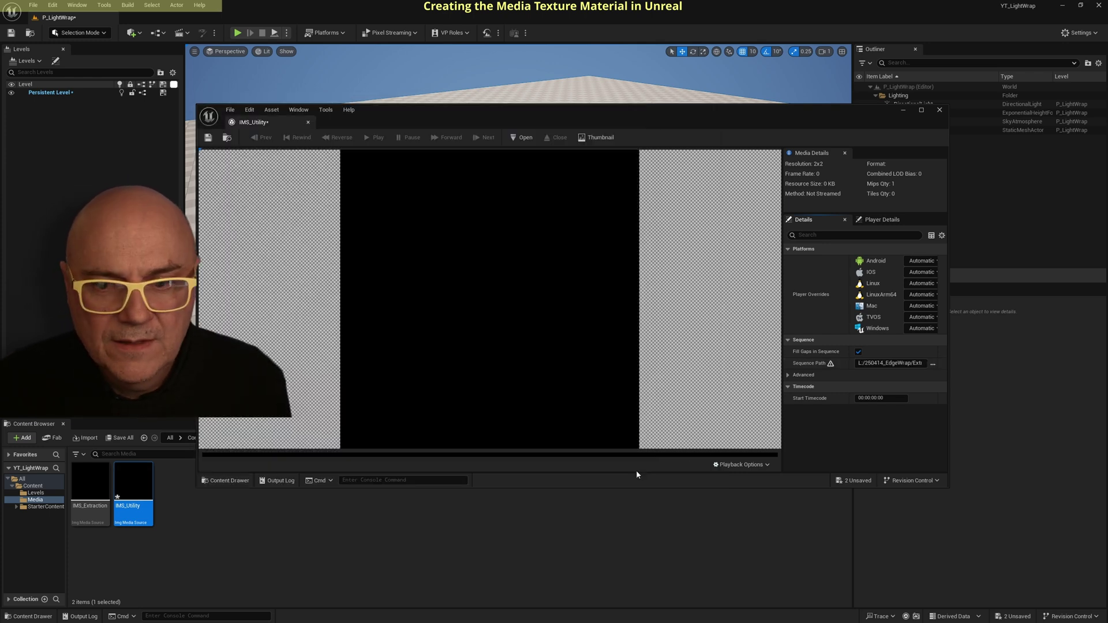
# Load the IMS_Utility sequence in its player to check it, then save the asset and close its editor.
pyautogui.click(521, 138)
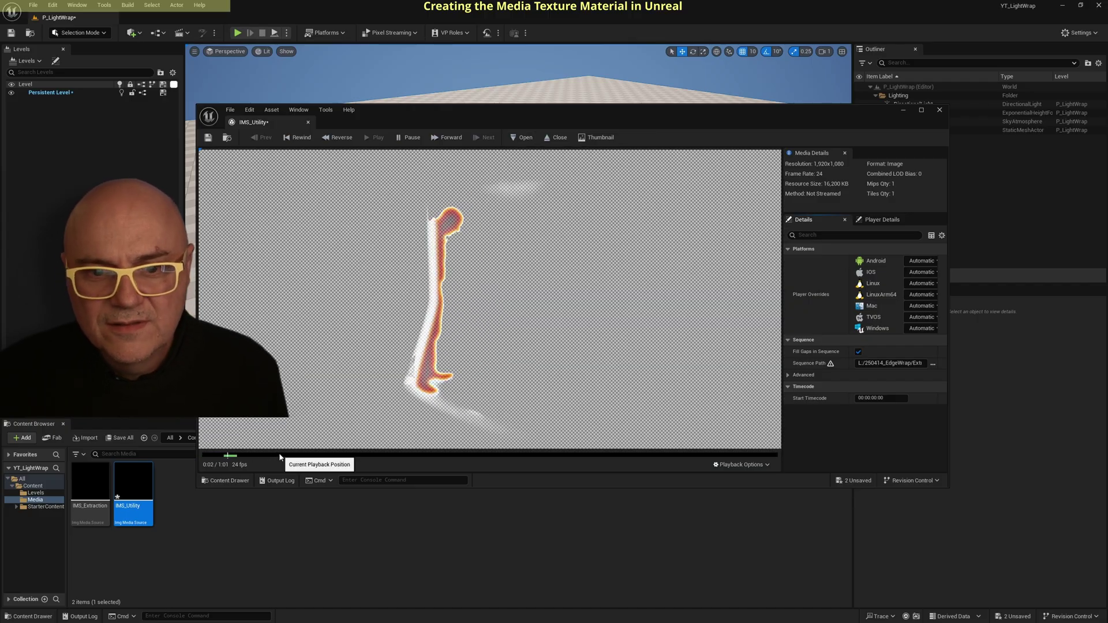
pyautogui.click(208, 137)
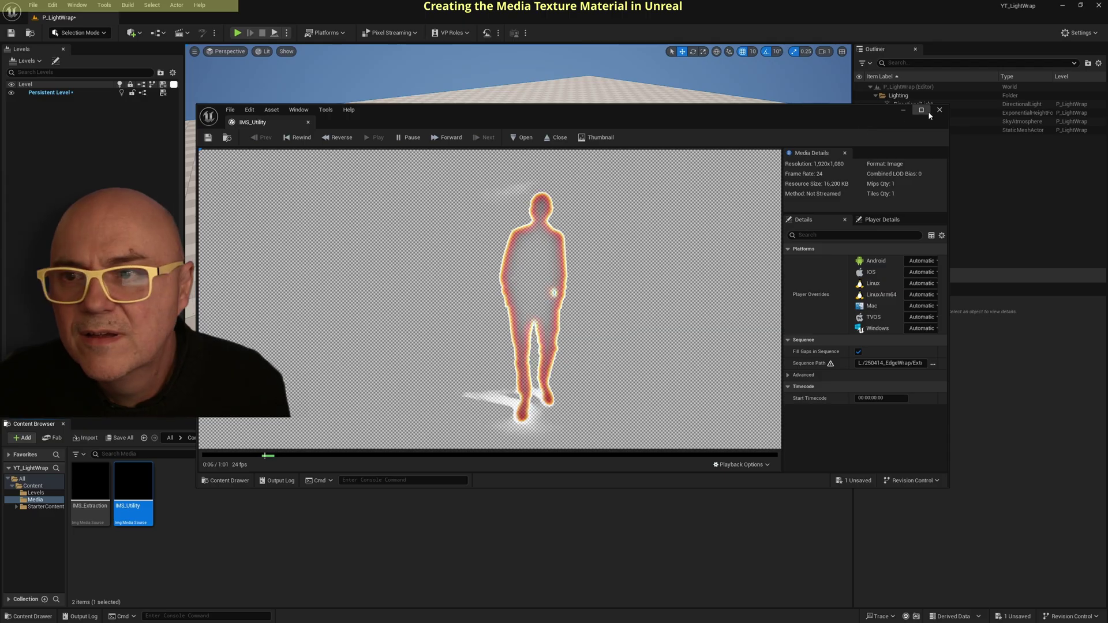
pyautogui.click(939, 111)
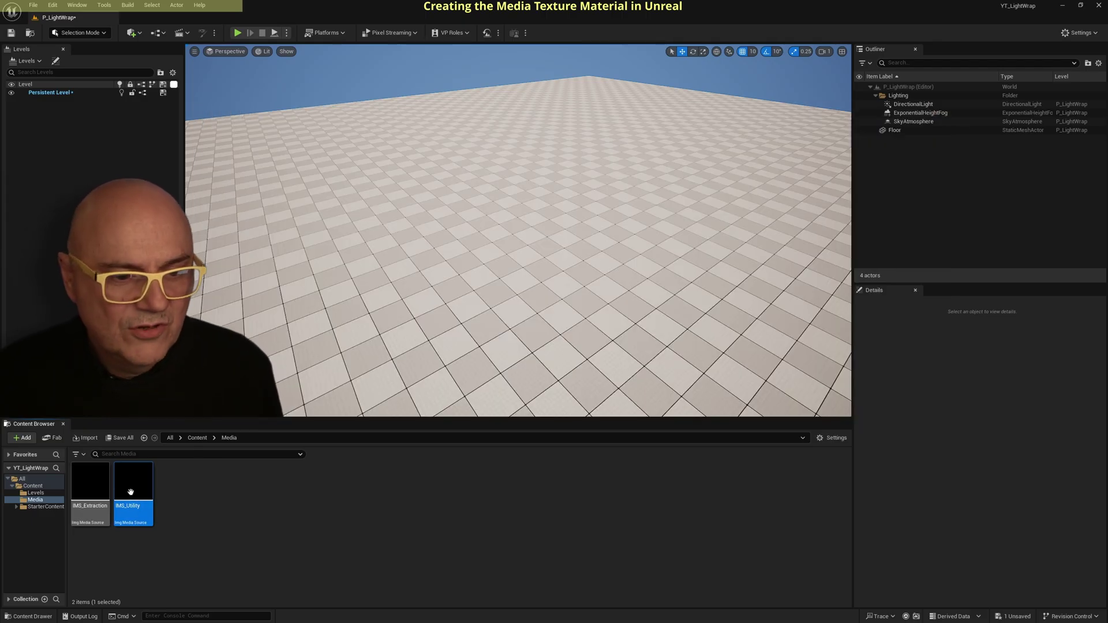
pyautogui.click(341, 537)
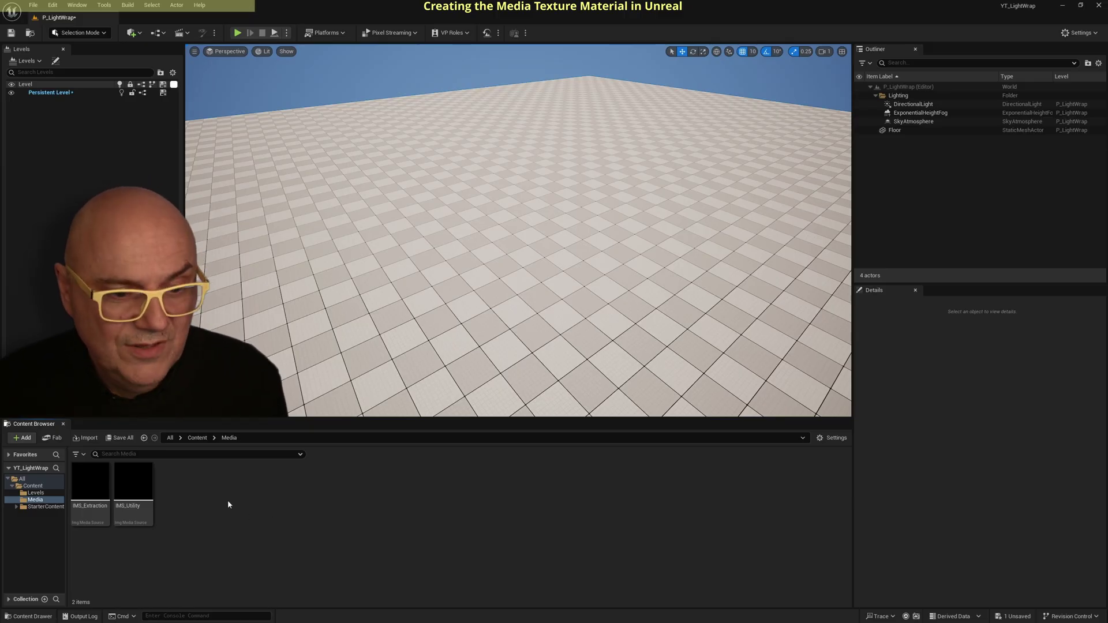
pyautogui.moveTo(162, 520)
pyautogui.click(90, 497)
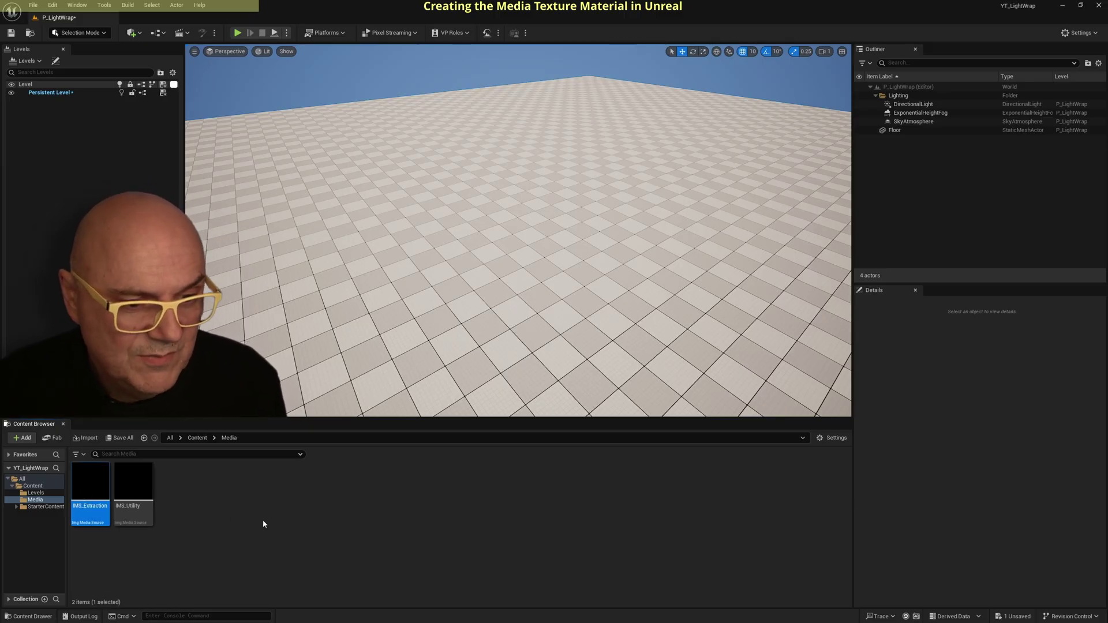
pyautogui.click(204, 503)
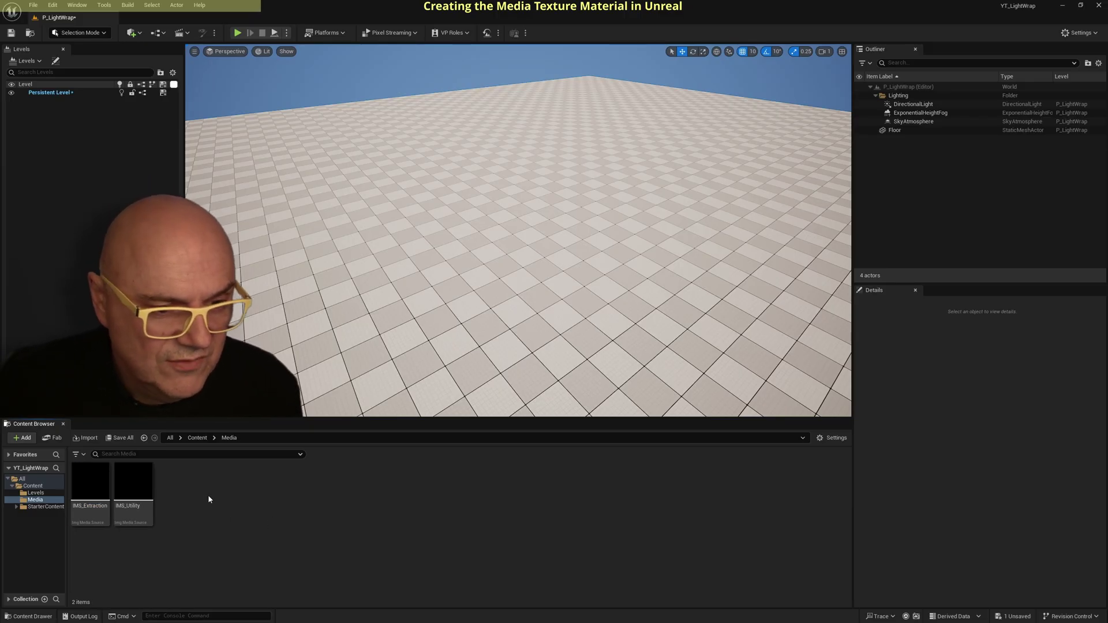
# Create a Media Player named MP_Extraction in the Media folder, with a linked video output MediaTexture asset.
pyautogui.rightClick(267, 494)
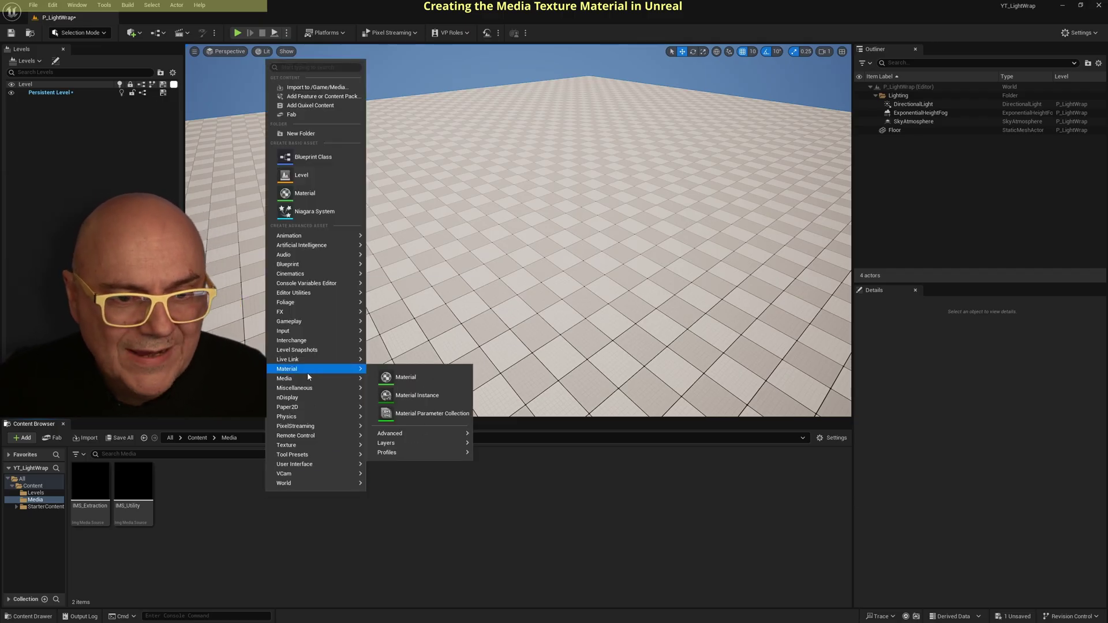
pyautogui.moveTo(309, 379)
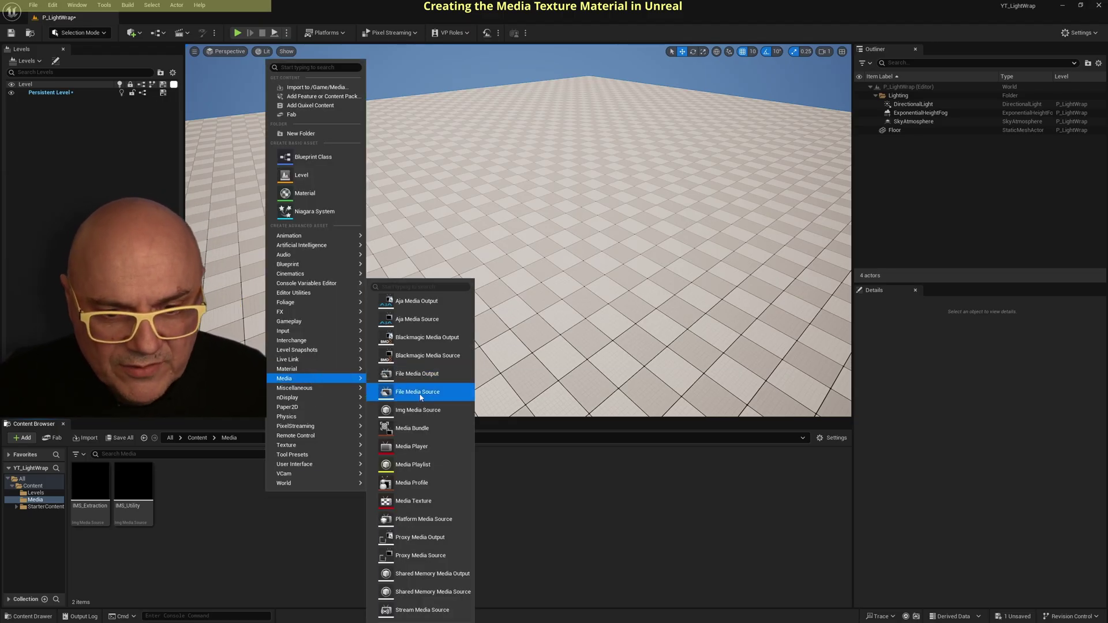
pyautogui.click(414, 448)
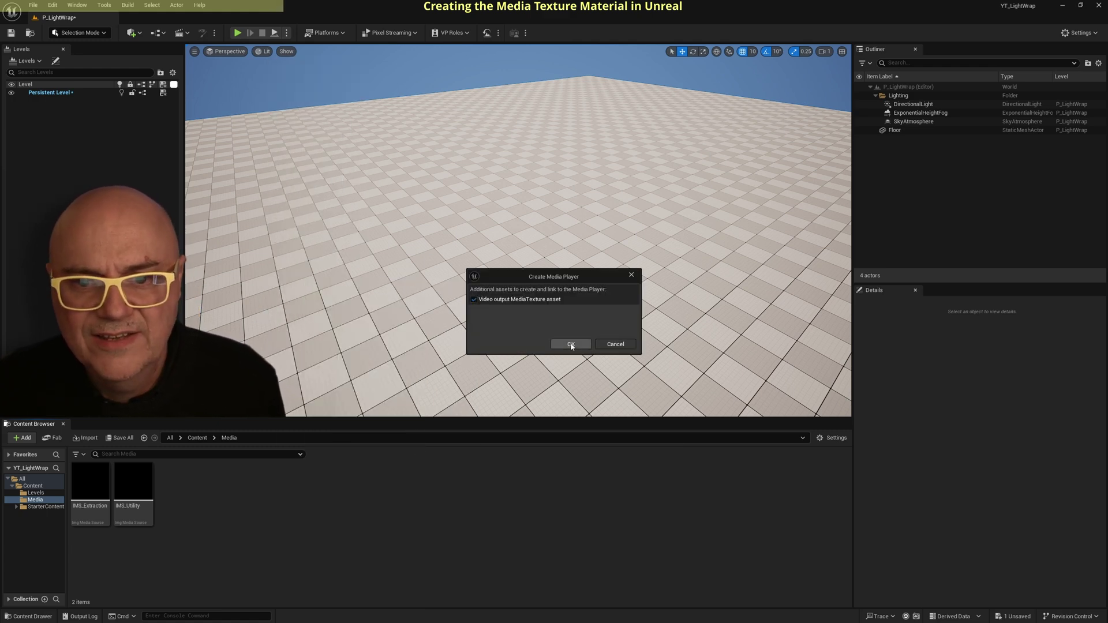
pyautogui.click(571, 345)
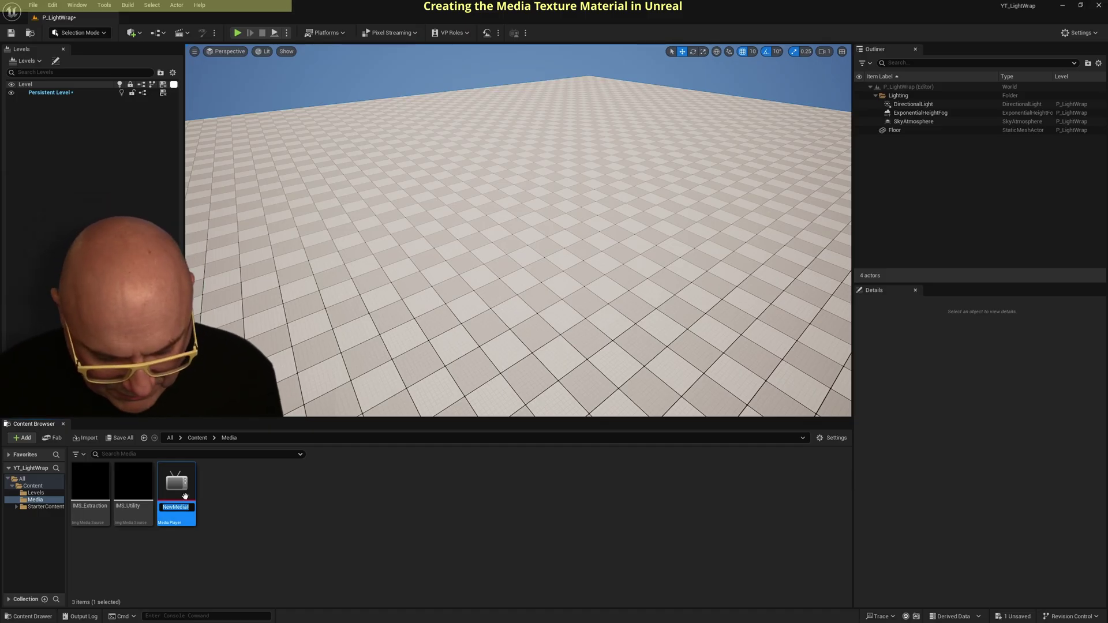
pyautogui.write('MP_')
pyautogui.write('Extraction')
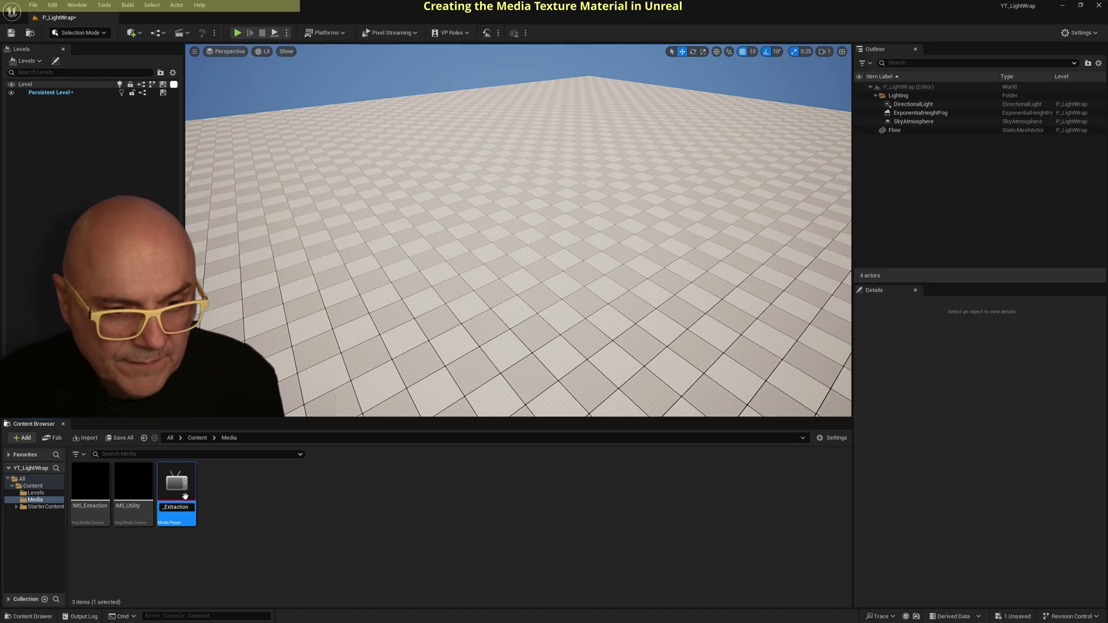
pyautogui.press('Return')
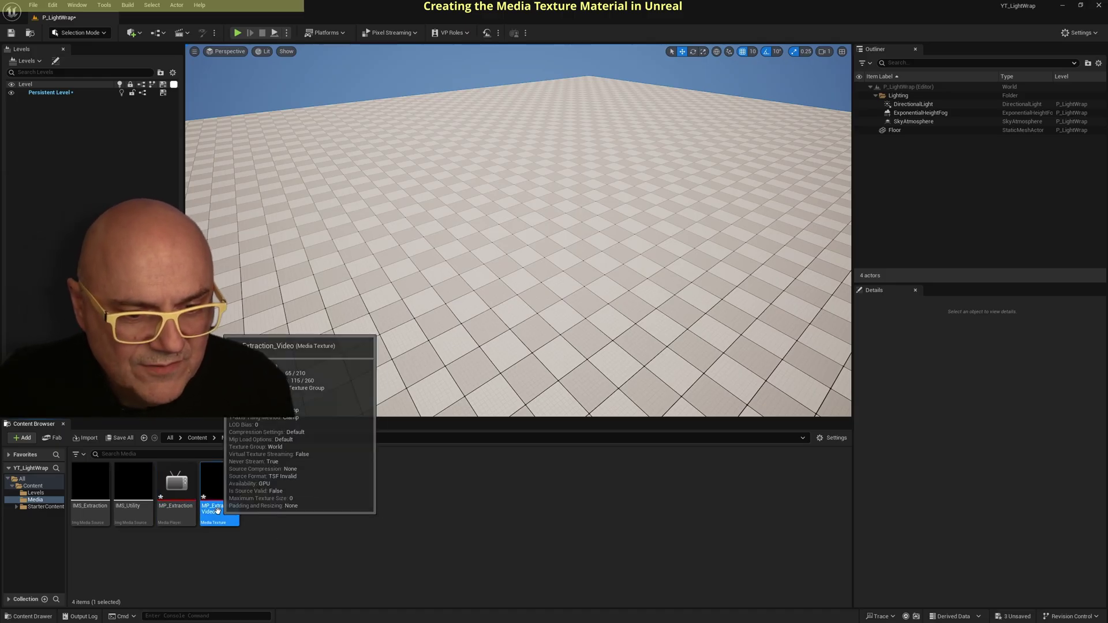
# Rename the media texture linked to MP_Extraction as MT_Extraction.
pyautogui.click(217, 510)
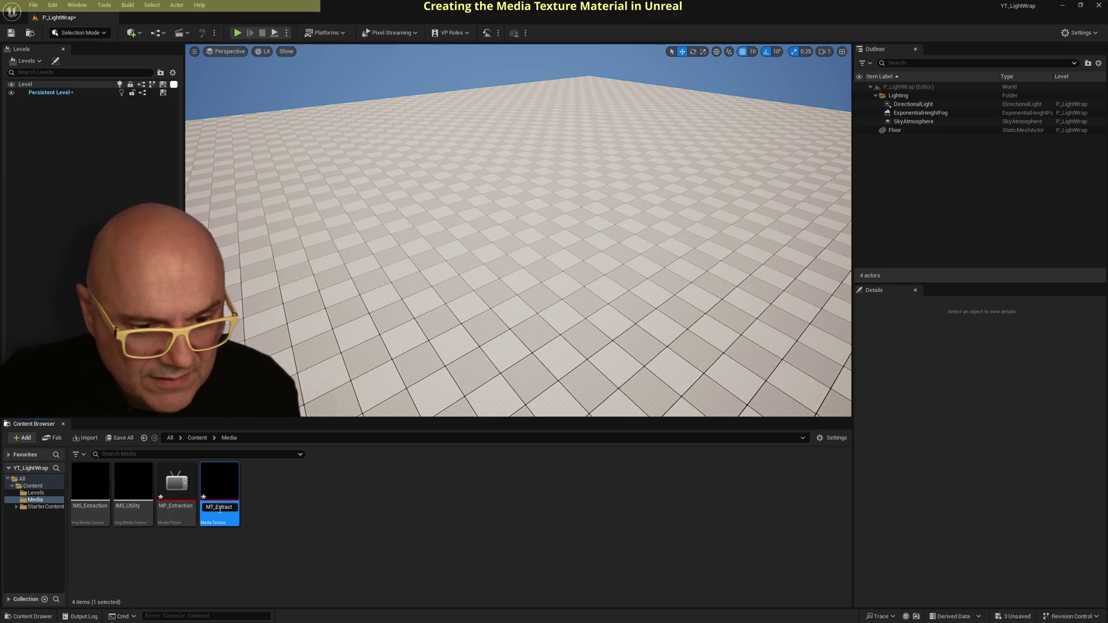
pyautogui.moveTo(209, 509); pyautogui.dragTo(240, 508)
pyautogui.click(222, 508)
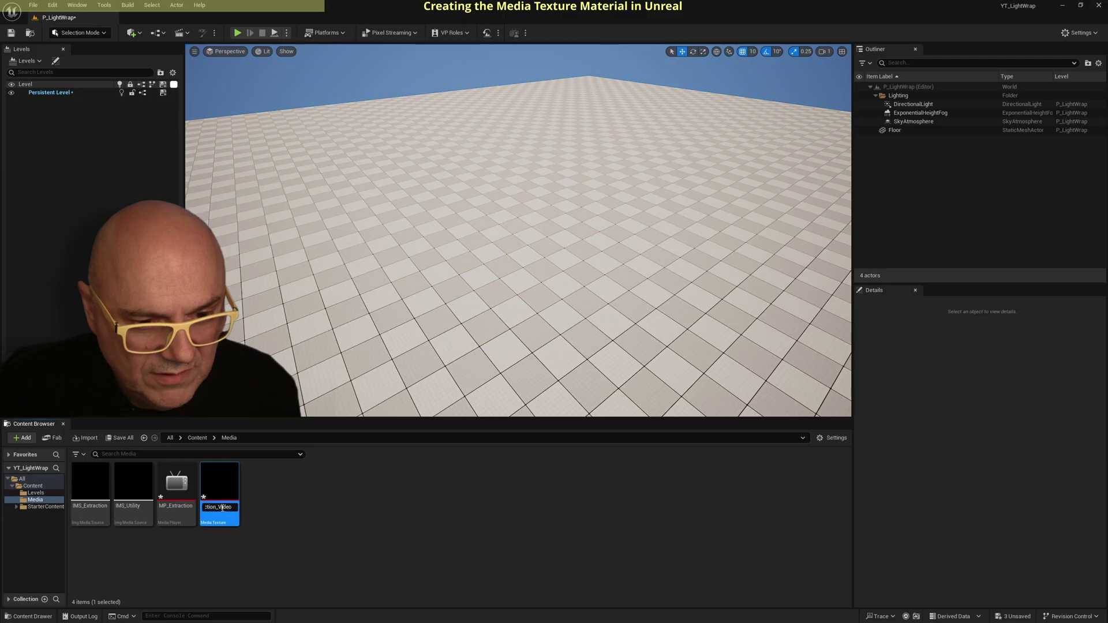
pyautogui.press('Return')
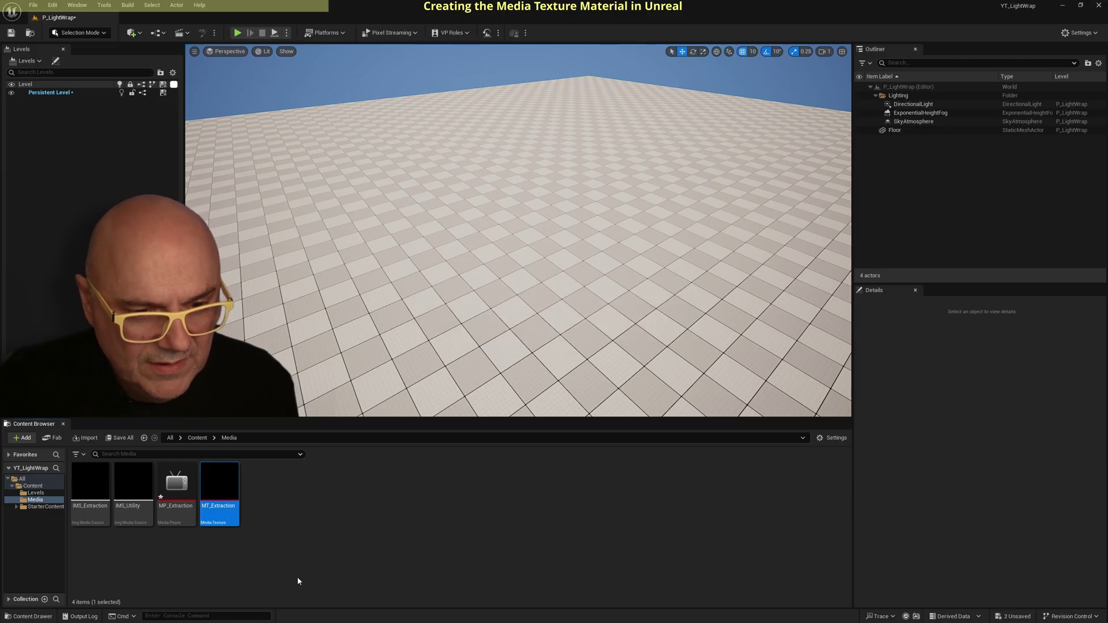
pyautogui.click(275, 573)
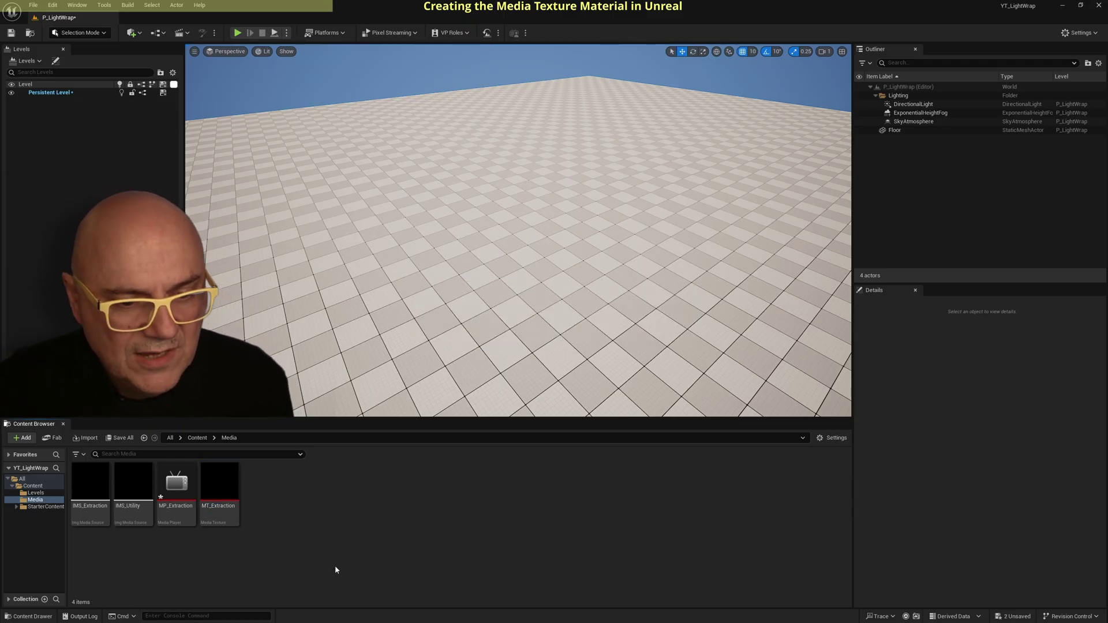
# Load IMS_Extraction as the media source in the MP_Extraction player, then save the player and close its editor.
pyautogui.doubleClick(172, 487)
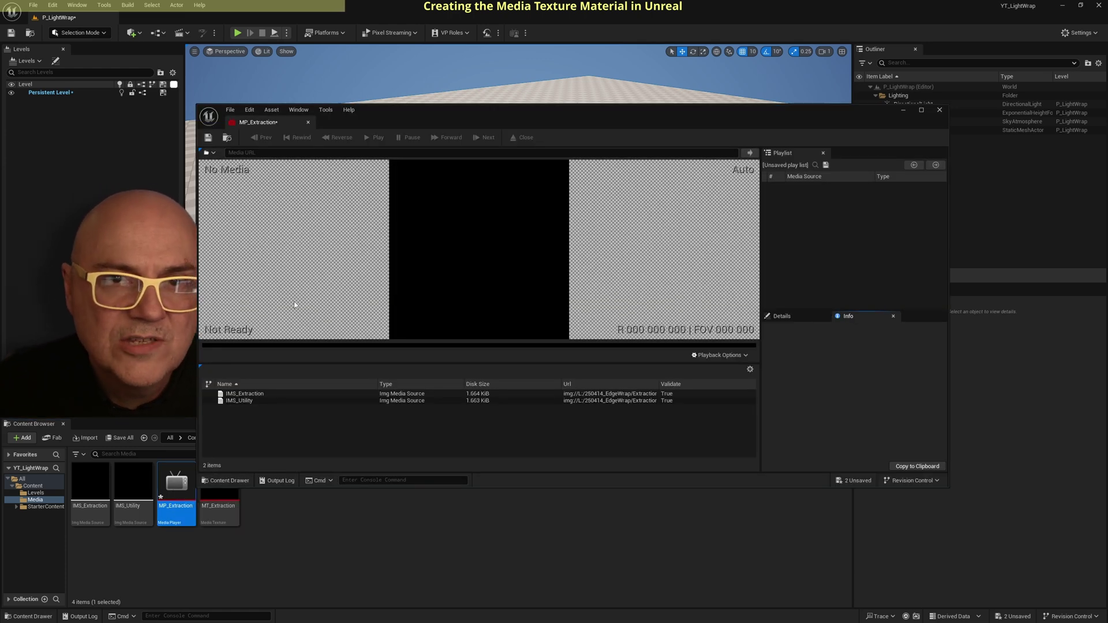
pyautogui.click(243, 395)
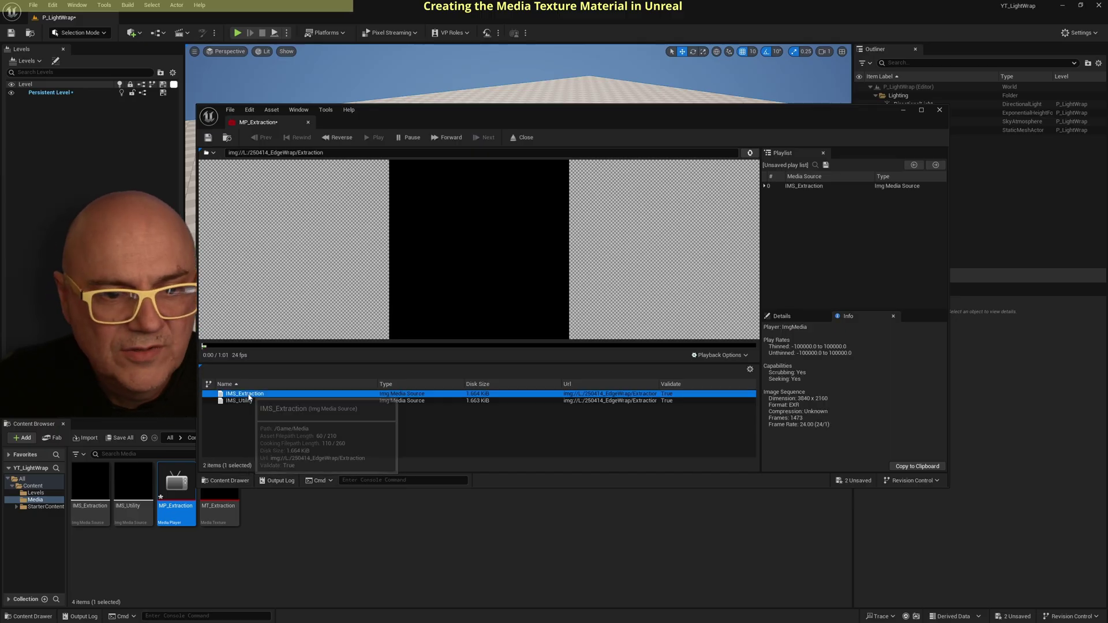
pyautogui.doubleClick(247, 394)
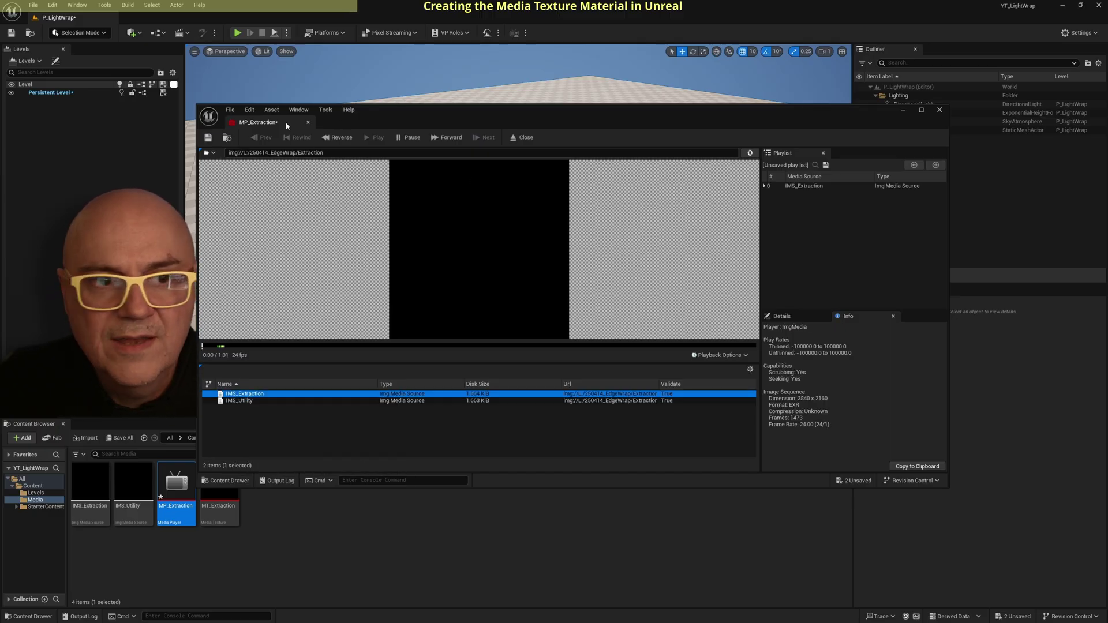
pyautogui.click(208, 138)
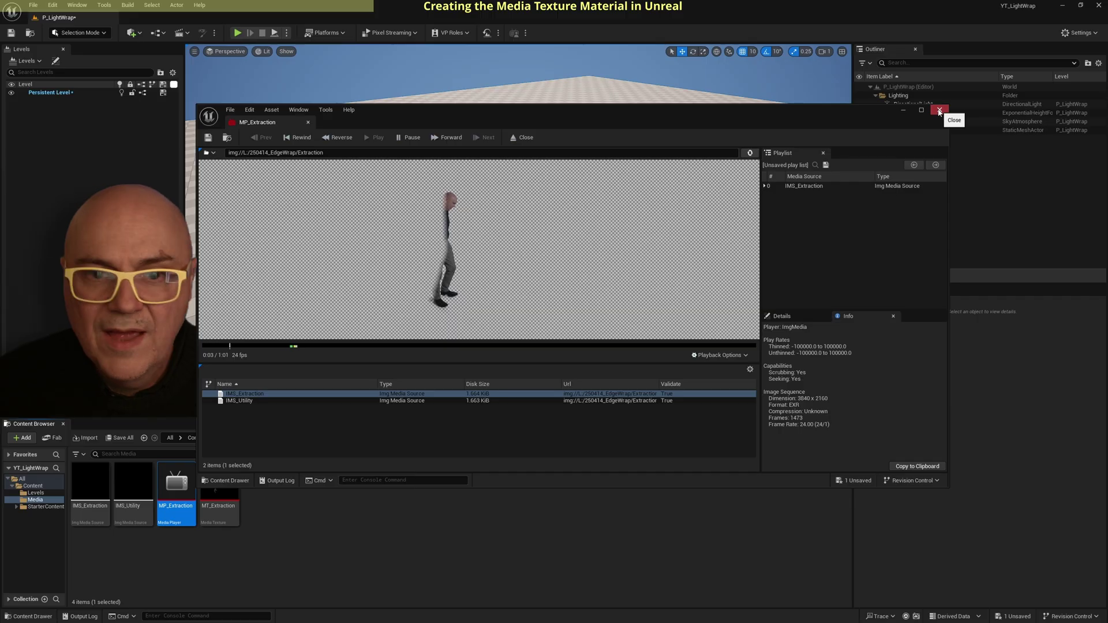
pyautogui.click(940, 110)
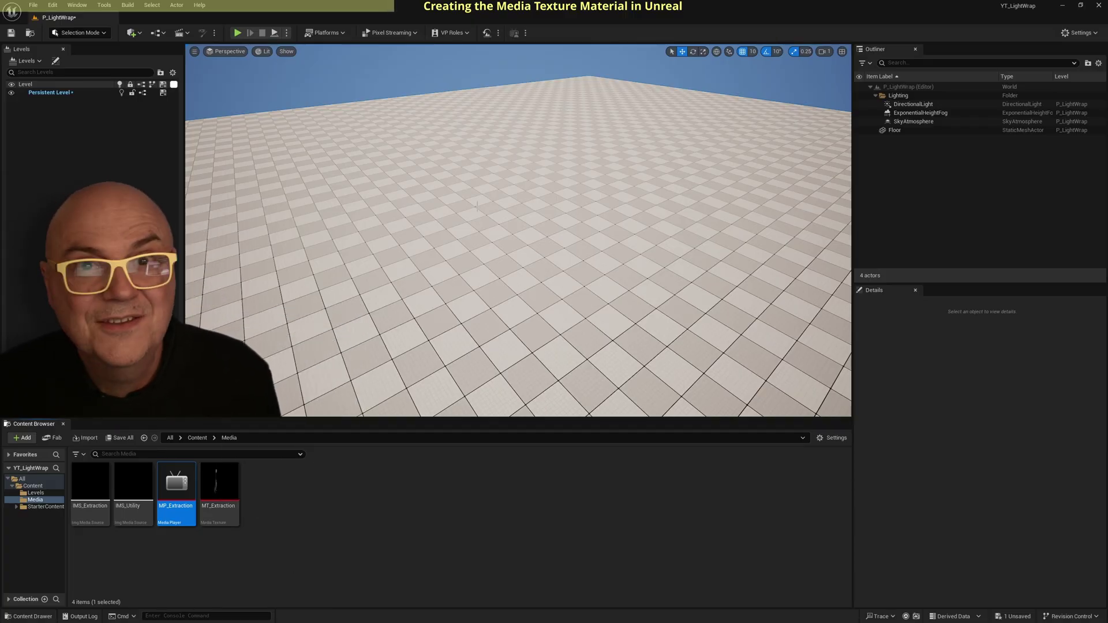
# Create a new material named MM_Extraction in the Media folder.
pyautogui.click(293, 491)
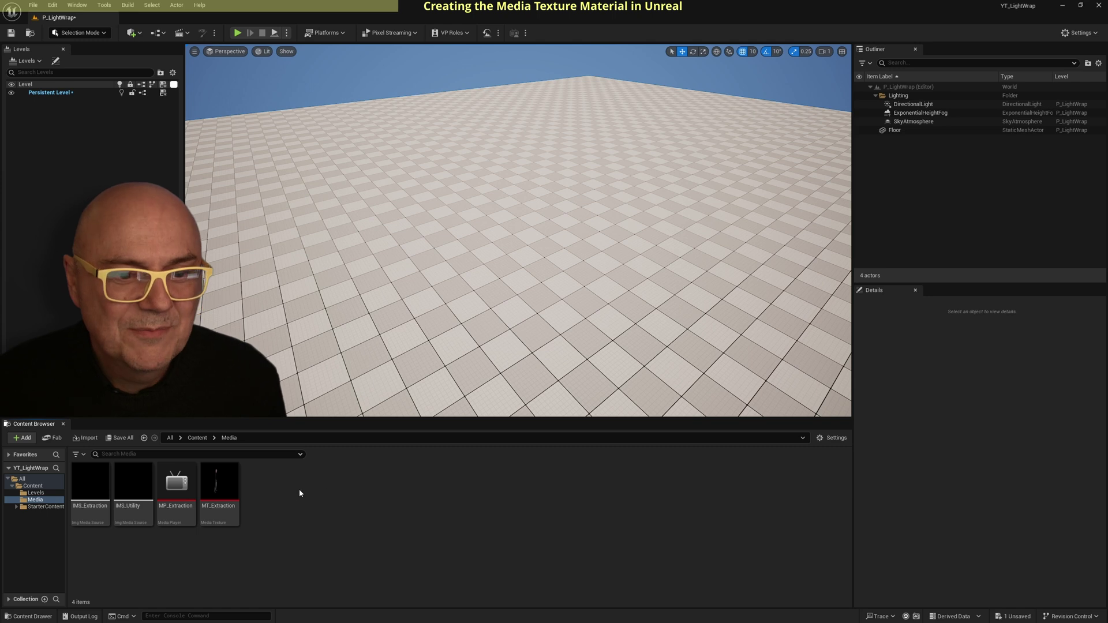
pyautogui.rightClick(299, 493)
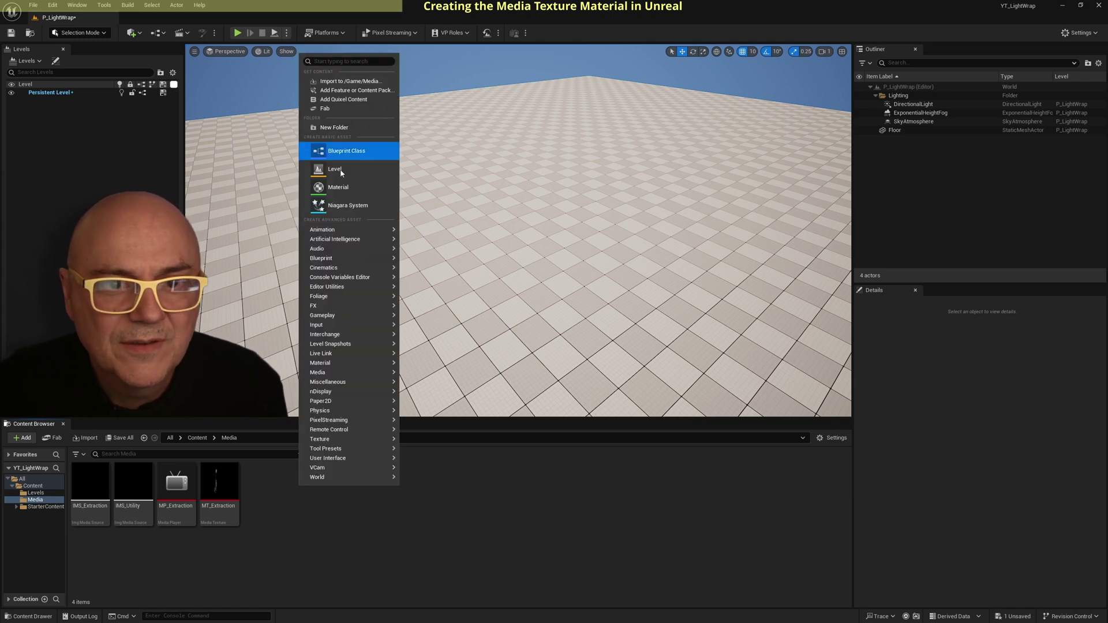
pyautogui.moveTo(332, 374)
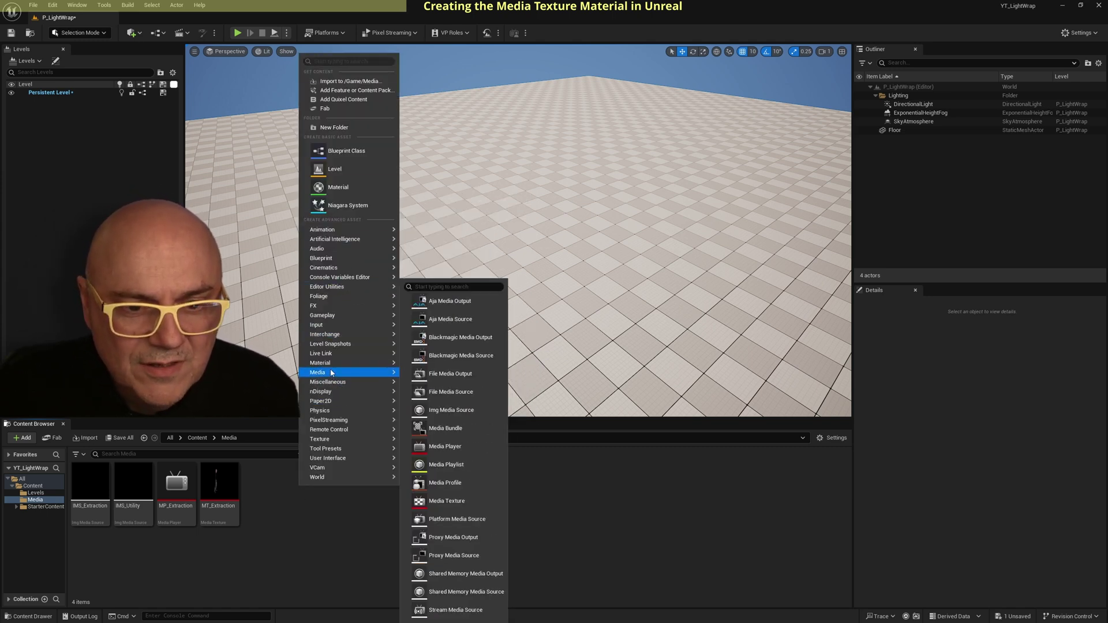
pyautogui.click(442, 371)
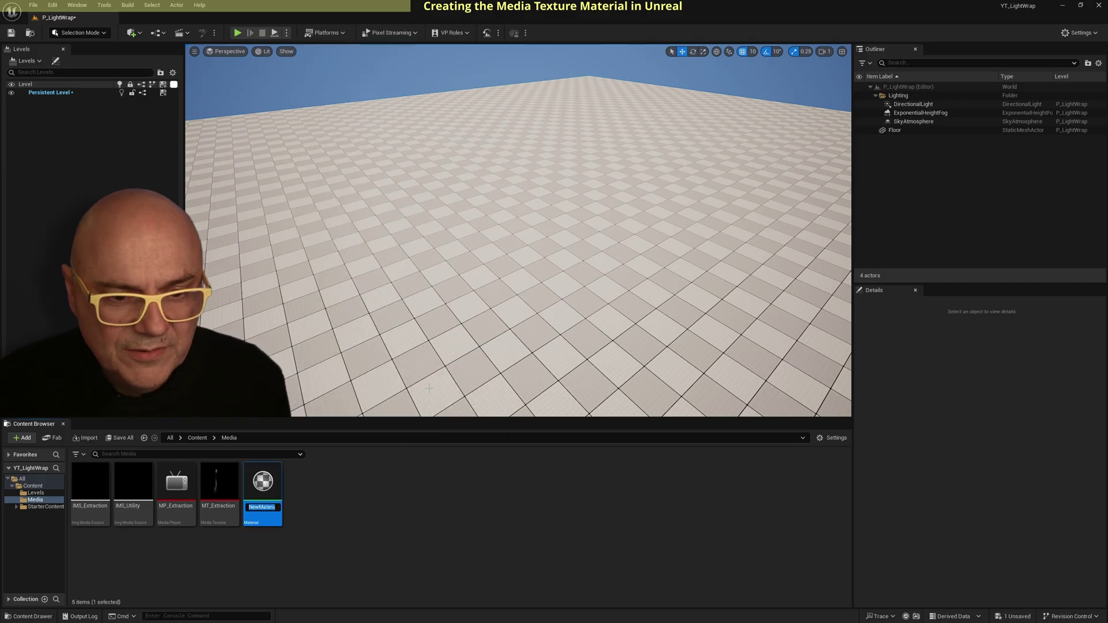
pyautogui.write('MM')
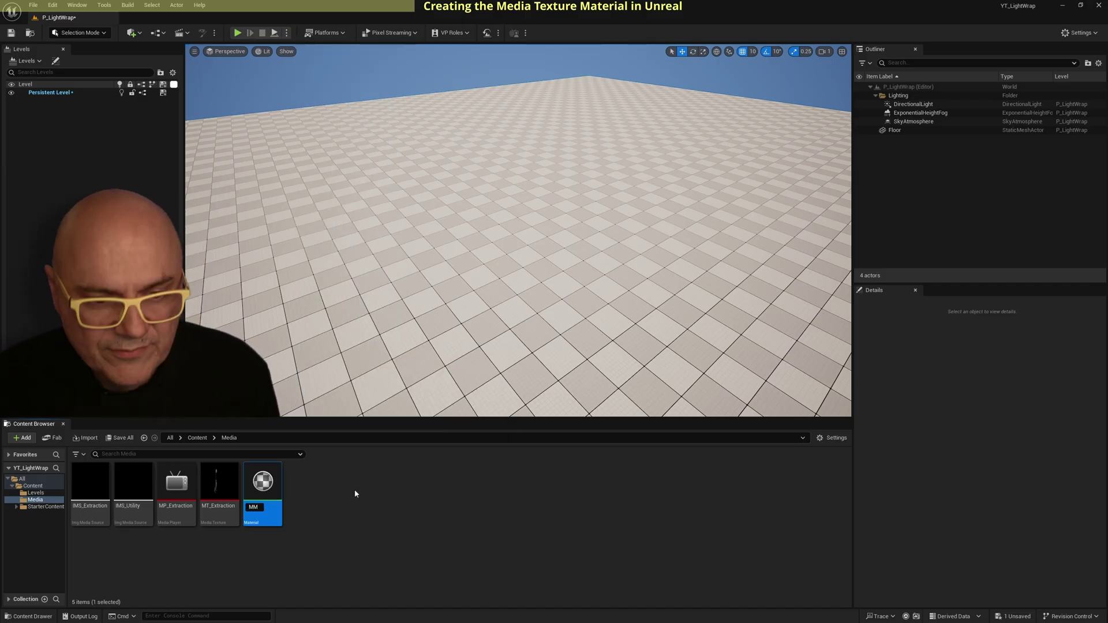
pyautogui.write('_Extraction')
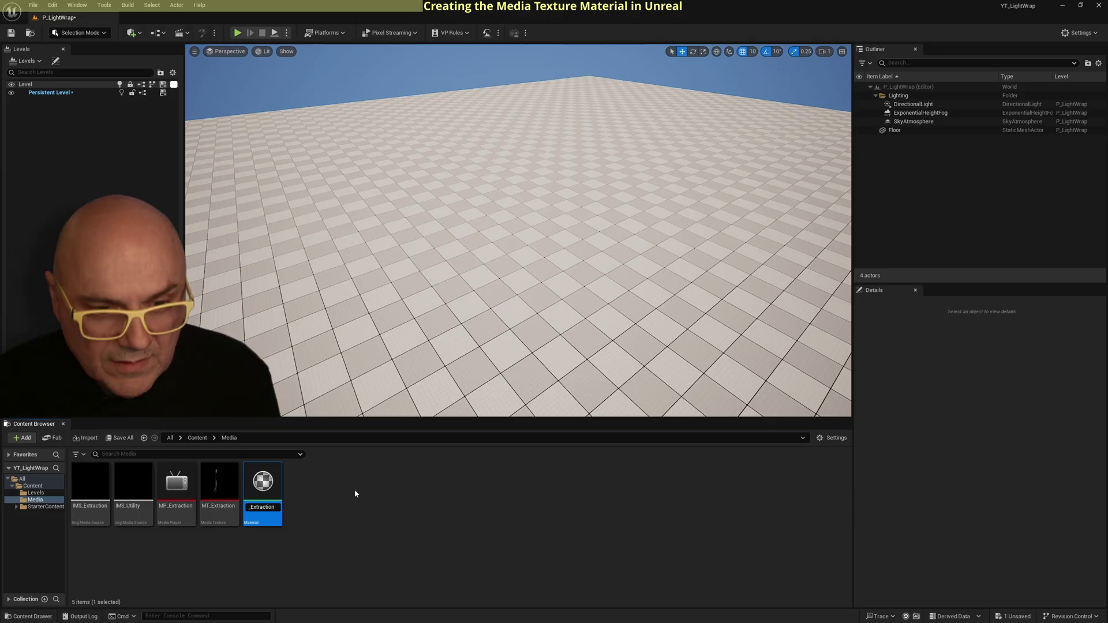
pyautogui.press('Return')
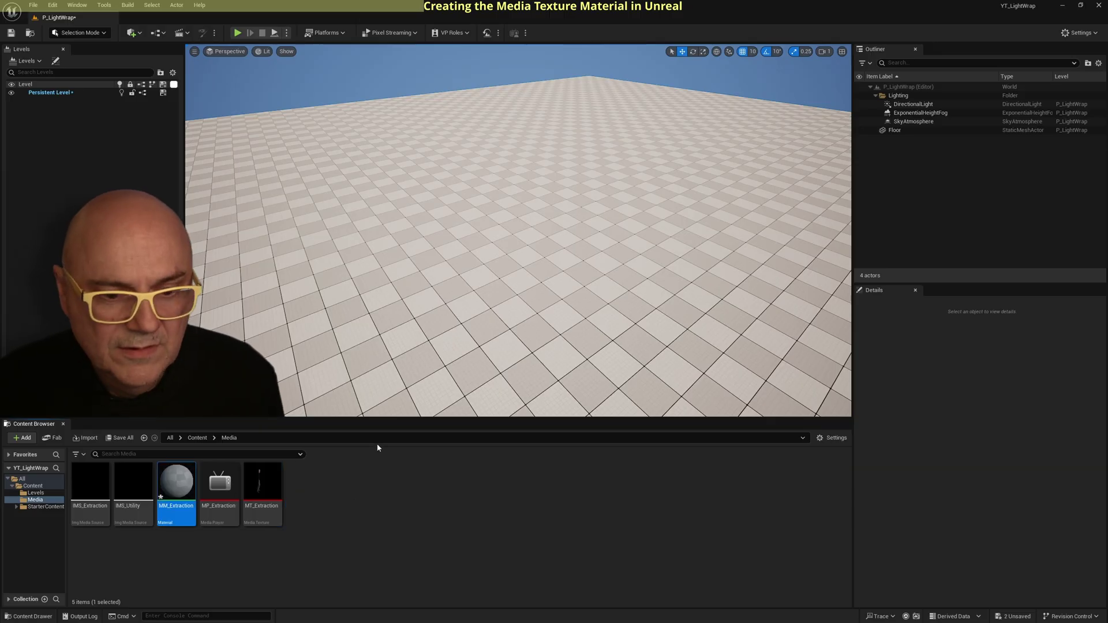
# Open the MM_Extraction material for editing and set its Blend Mode to Translucent.
pyautogui.doubleClick(183, 489)
pyautogui.moveTo(553, 124); pyautogui.dragTo(739, 130)
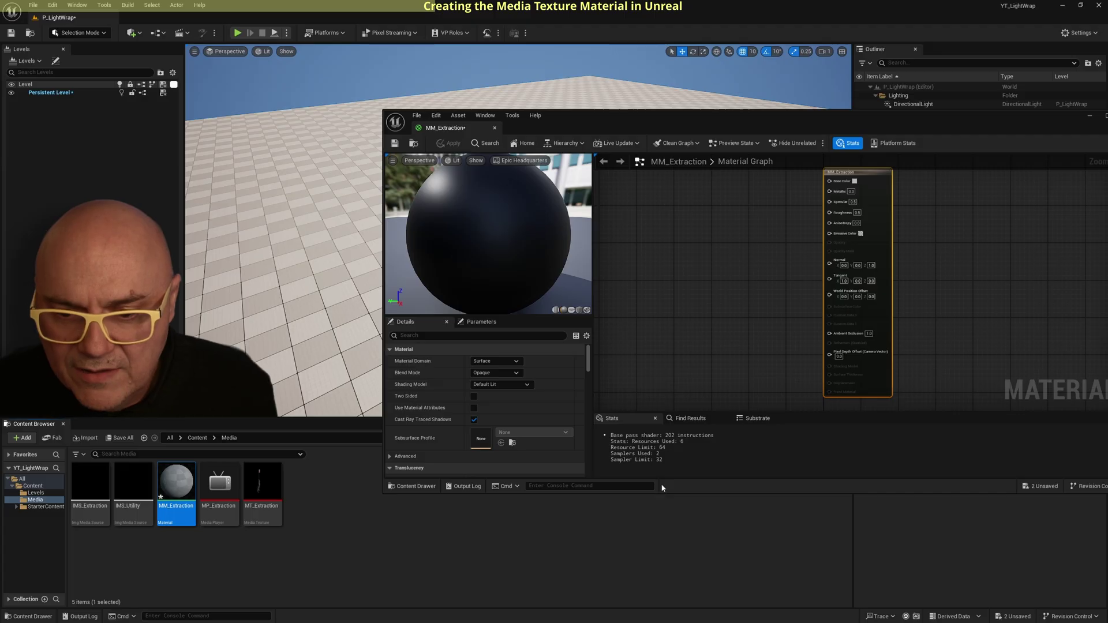
pyautogui.click(489, 361)
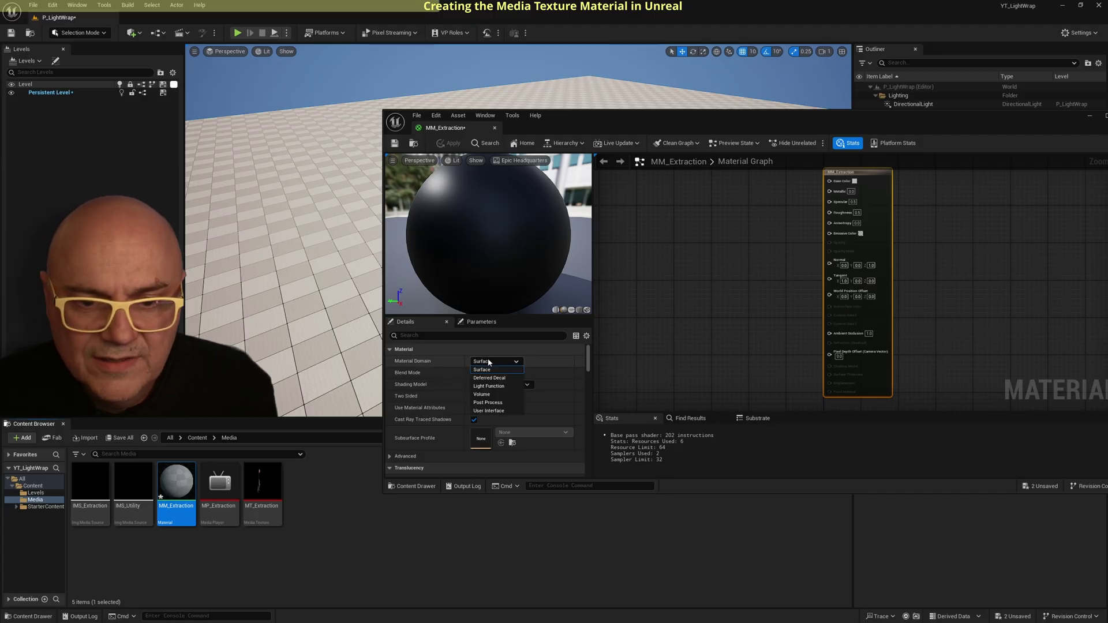
pyautogui.click(489, 364)
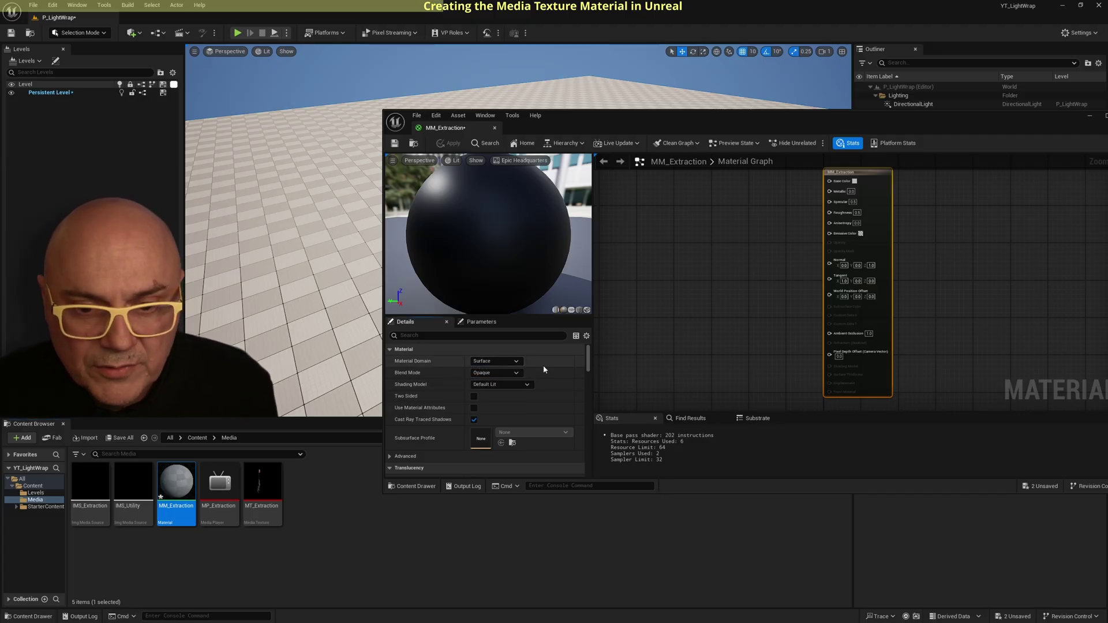
pyautogui.click(495, 374)
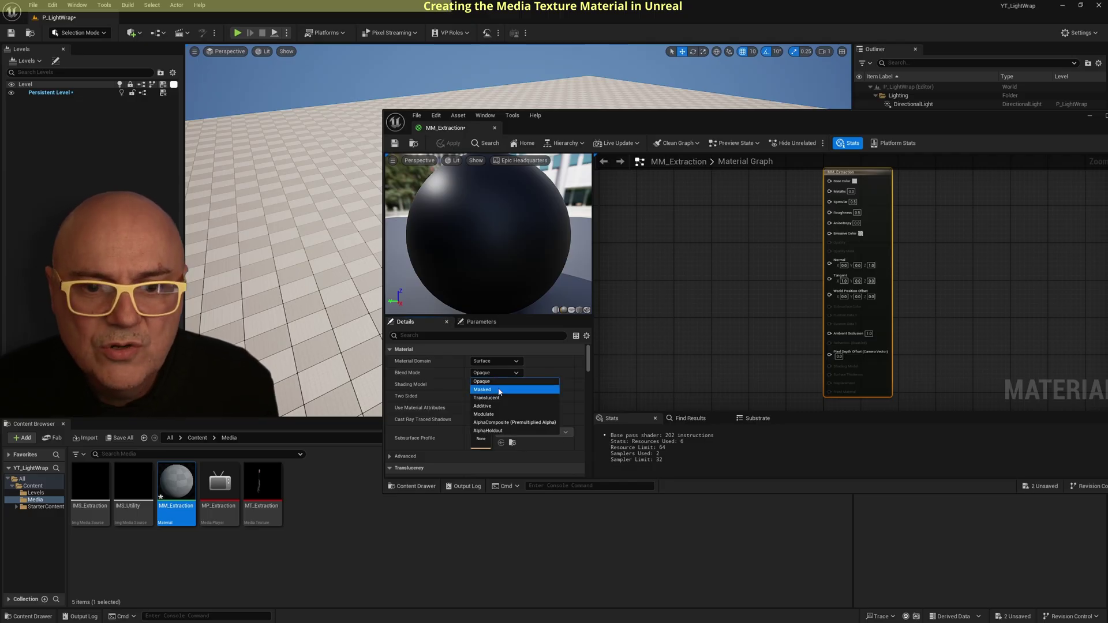
pyautogui.click(500, 398)
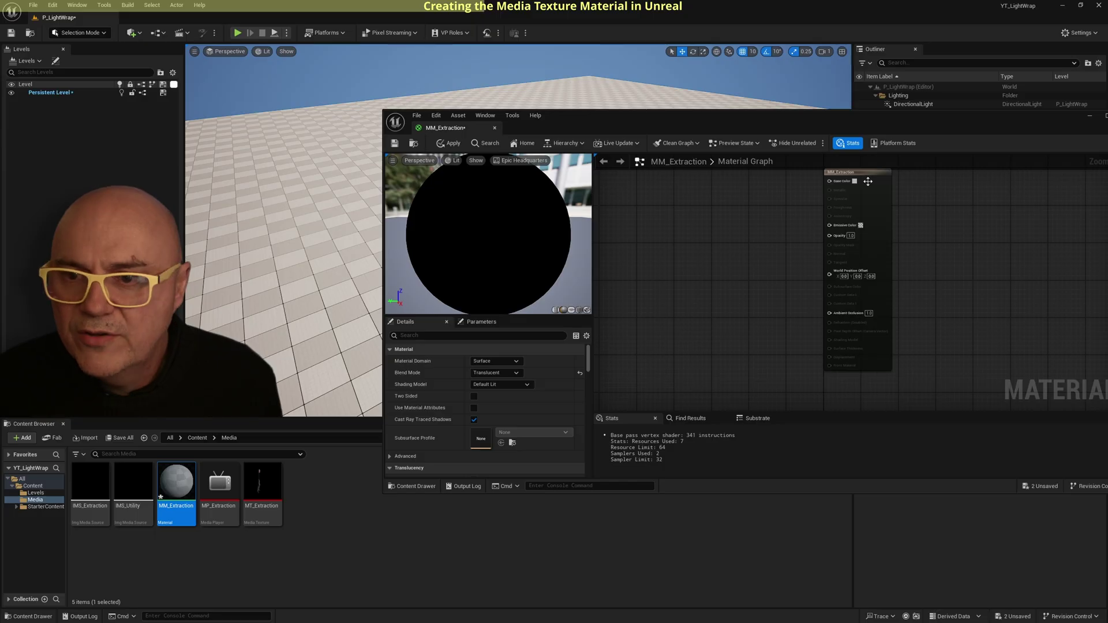
# Add MT_Extraction to the material graph as a Texture Sample and connect its RGB output to Emissive Color.
pyautogui.moveTo(861, 187); pyautogui.dragTo(865, 200)
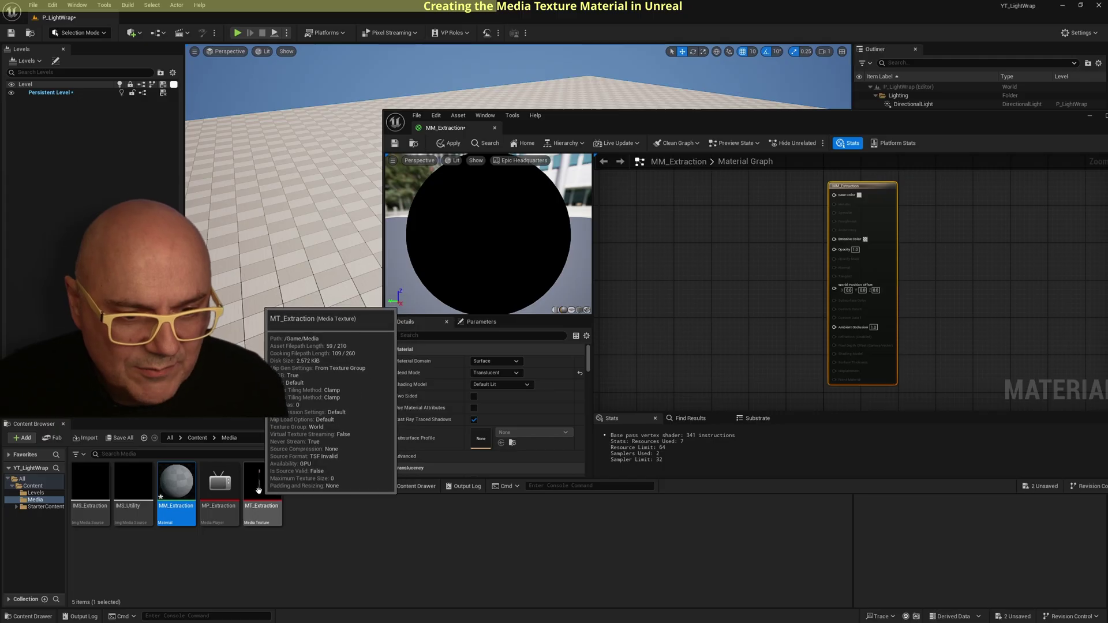
pyautogui.moveTo(258, 488); pyautogui.dragTo(837, 240)
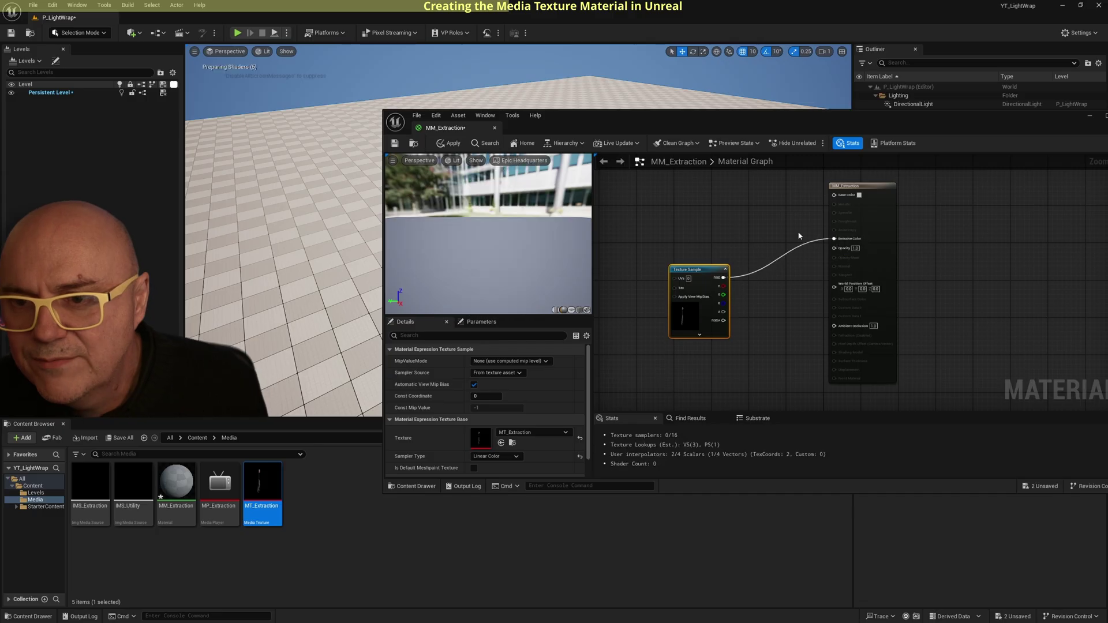
pyautogui.click(861, 195)
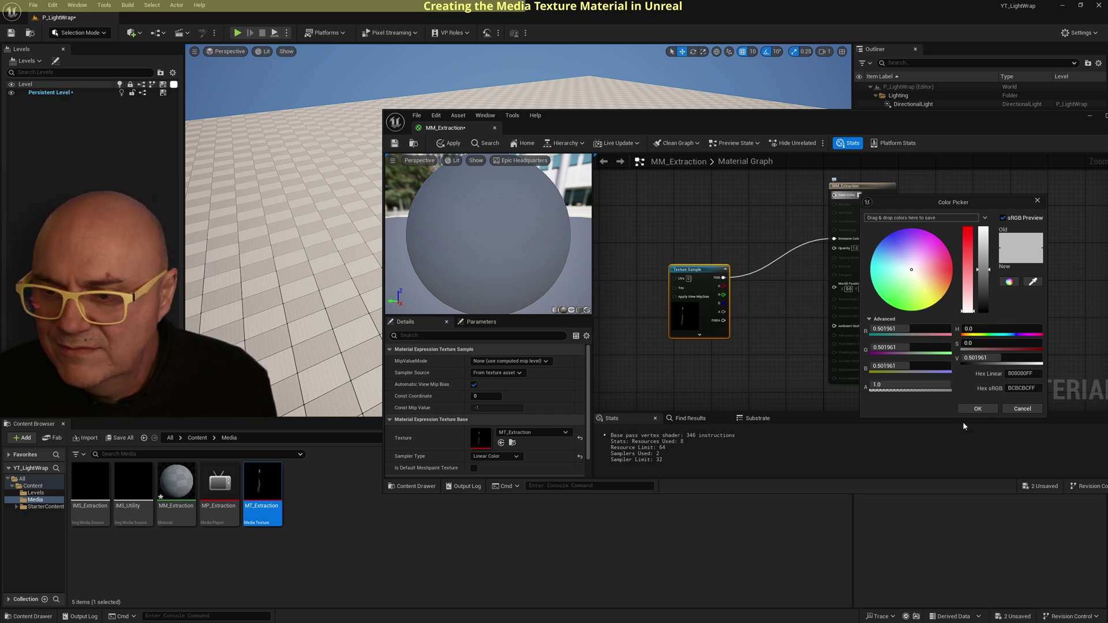
pyautogui.click(976, 411)
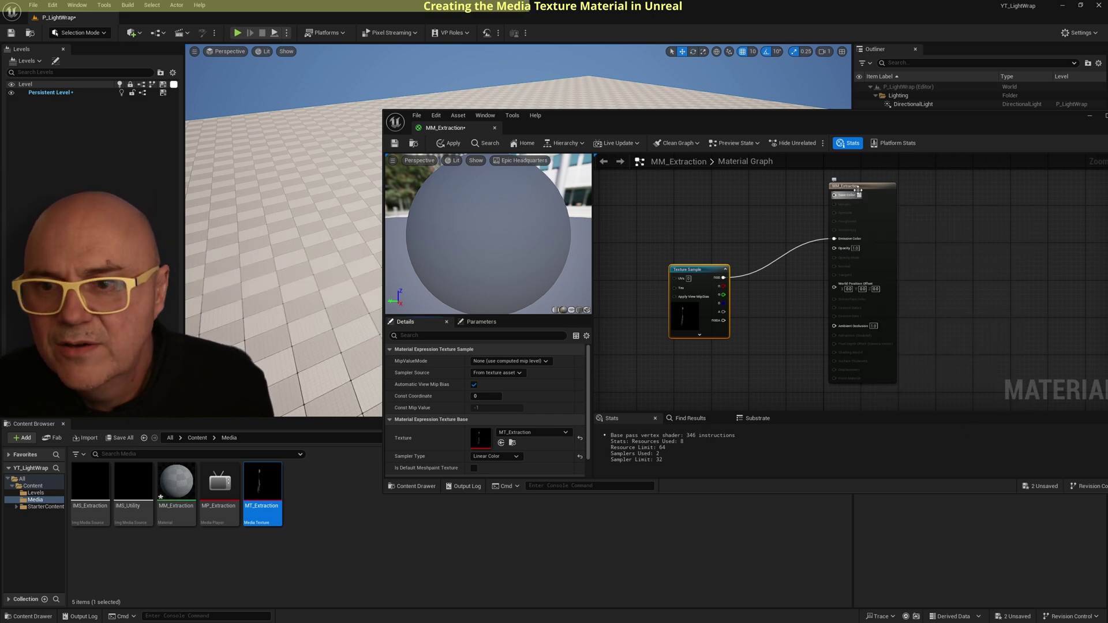
# Set the material's Shading Model to Unlit, then save MM_Extraction with the Texture Sample aligned to the Emissive Color input.
pyautogui.moveTo(860, 195); pyautogui.dragTo(874, 200)
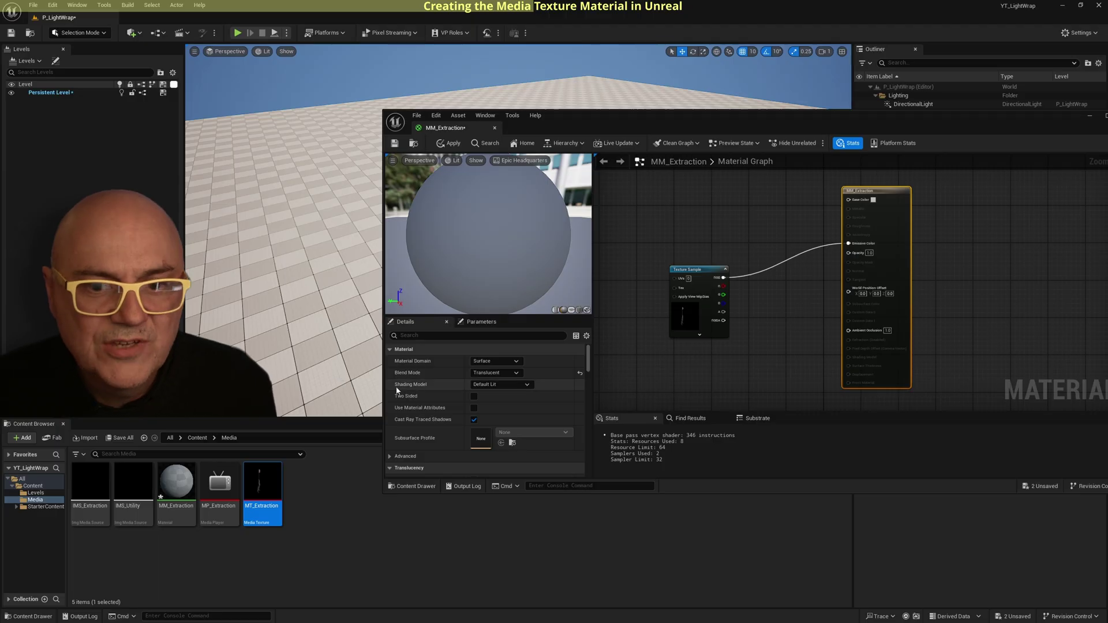
pyautogui.click(500, 384)
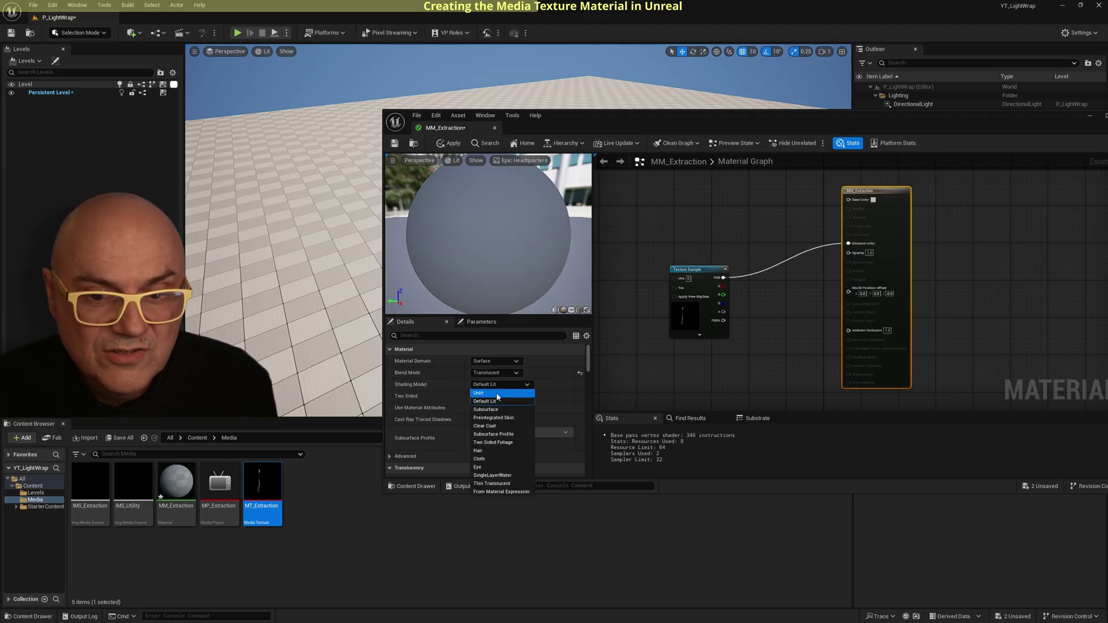
pyautogui.click(493, 393)
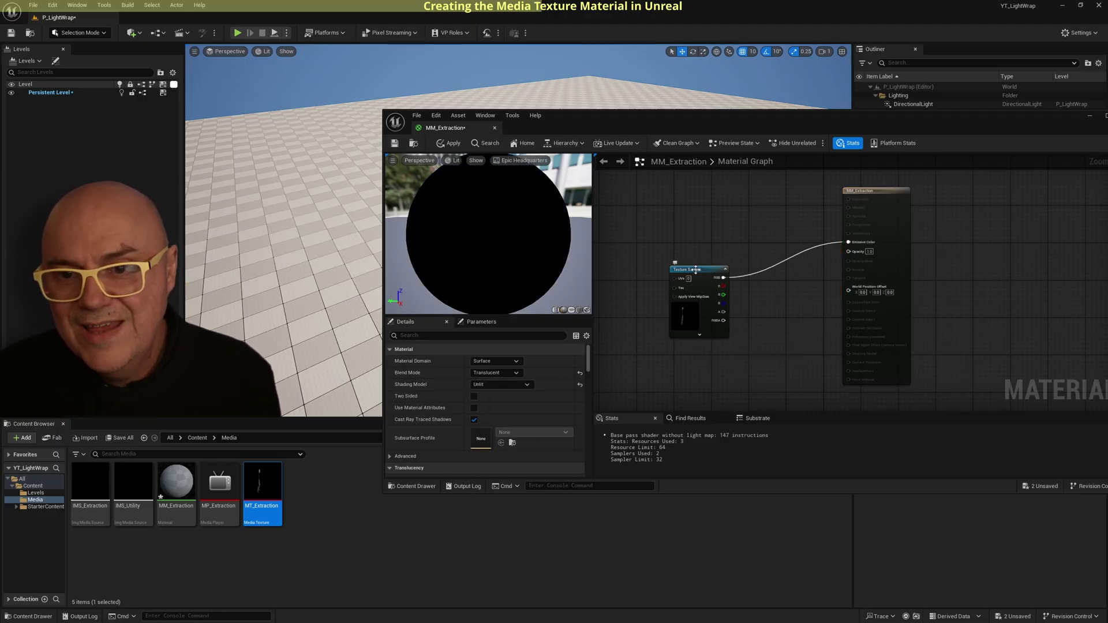
pyautogui.moveTo(695, 269); pyautogui.dragTo(692, 236)
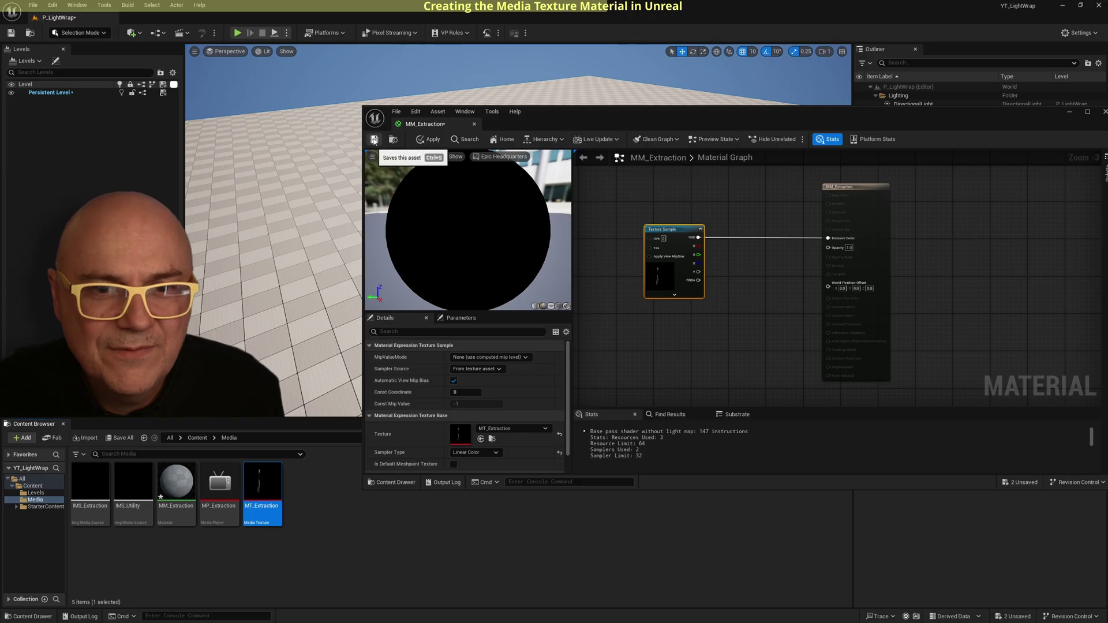
pyautogui.click(374, 141)
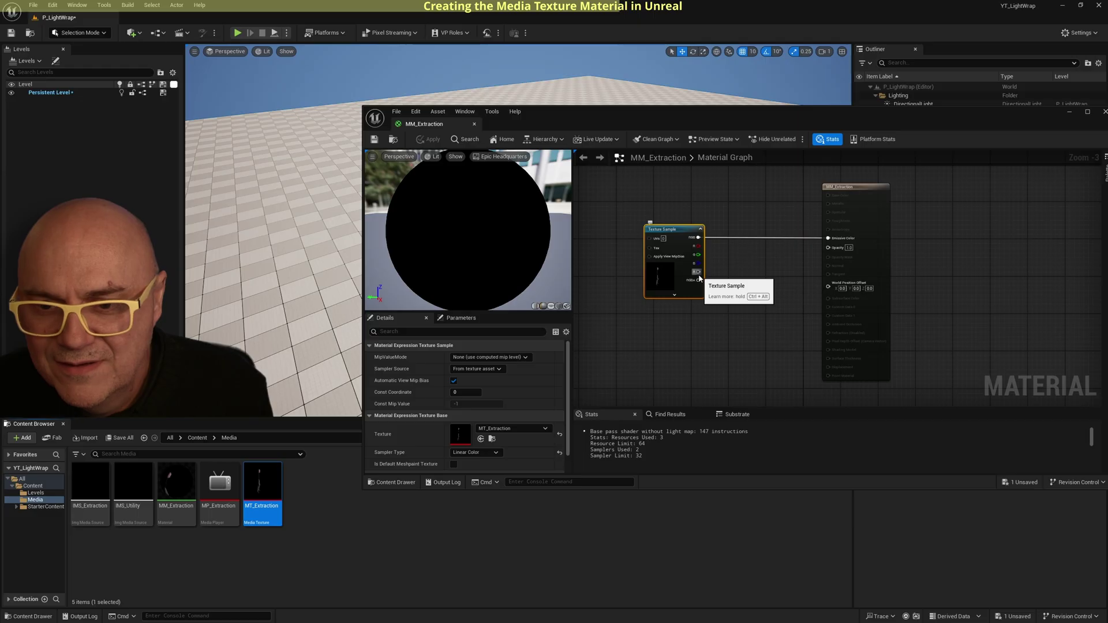
# Connect the Texture Sample's alpha output to Opacity and preview the material on a plane.
pyautogui.moveTo(698, 280); pyautogui.dragTo(830, 248)
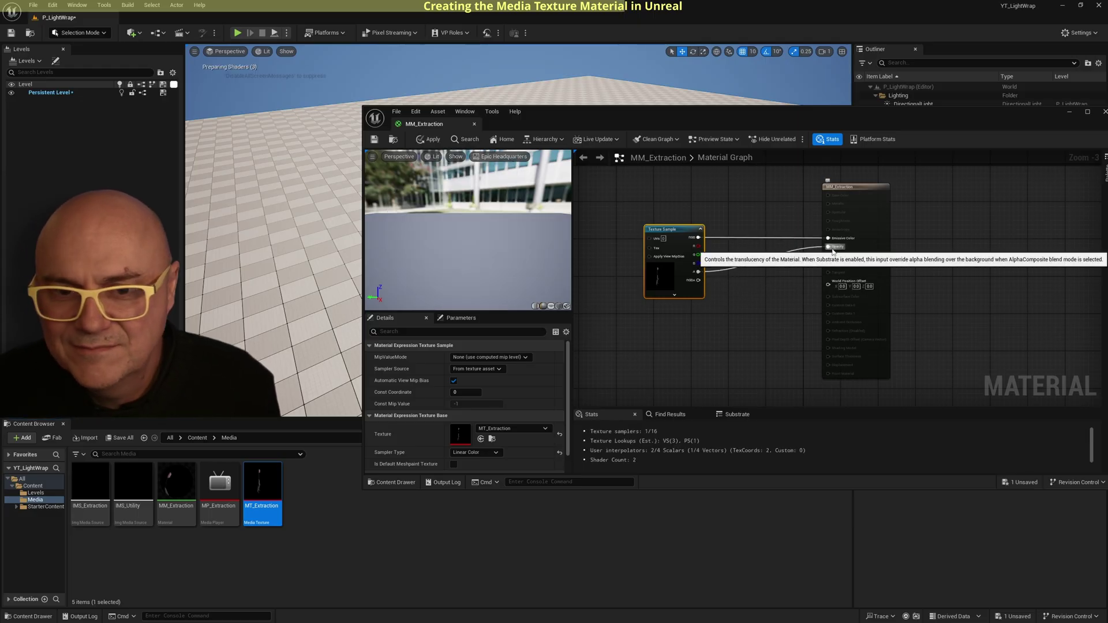
pyautogui.click(551, 307)
pyautogui.moveTo(539, 282); pyautogui.dragTo(447, 282)
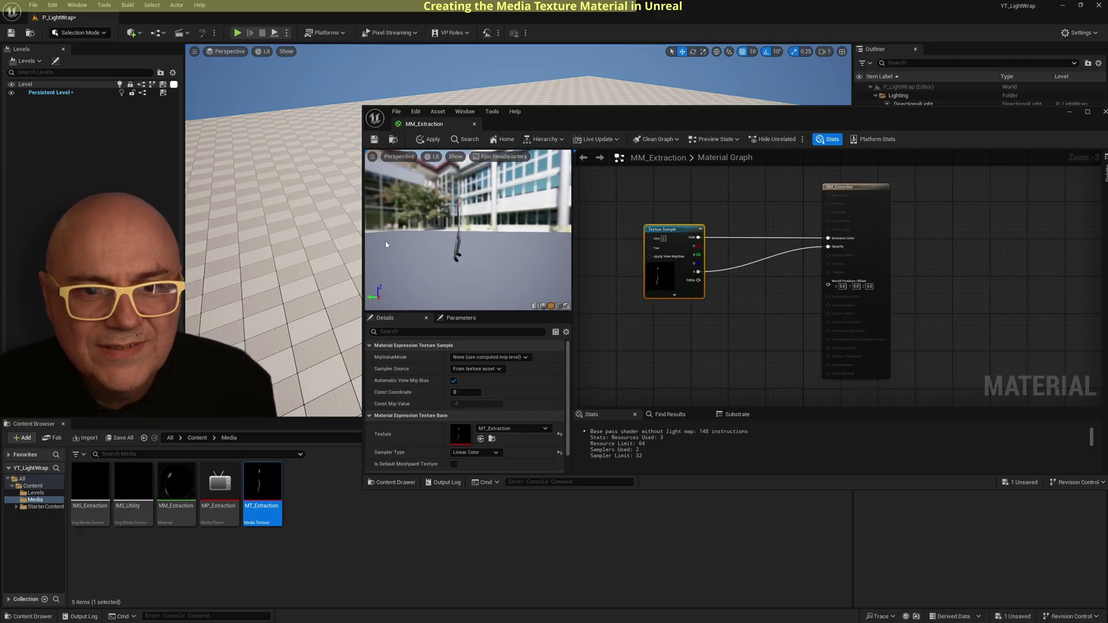
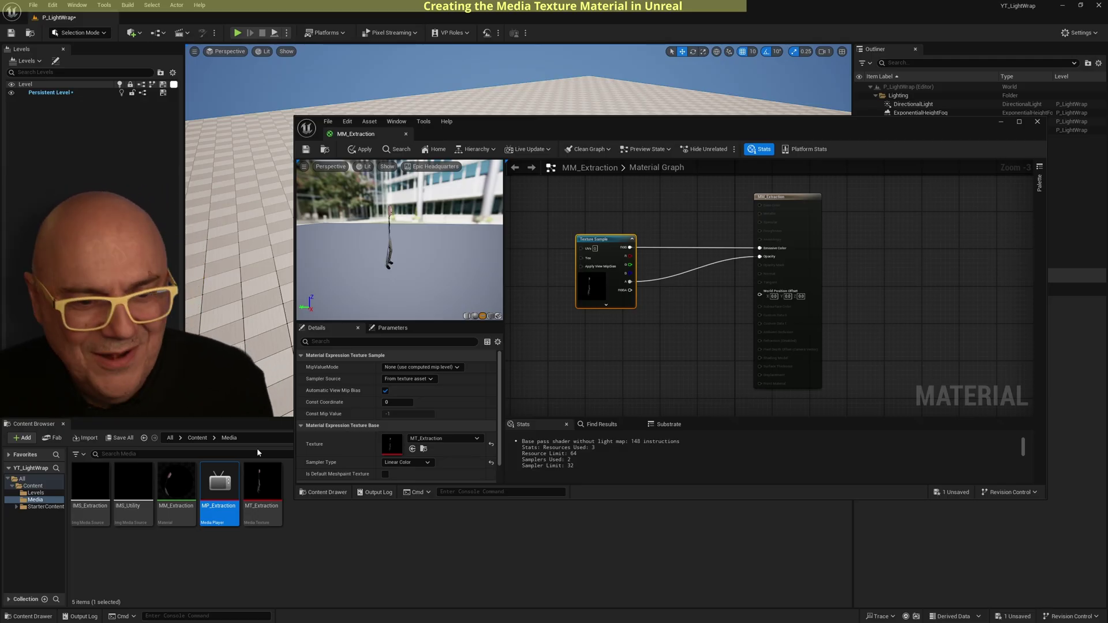
# Load IMS_Extraction in the MP_Extraction media player and pause the clip at about 0:25.
pyautogui.doubleClick(220, 488)
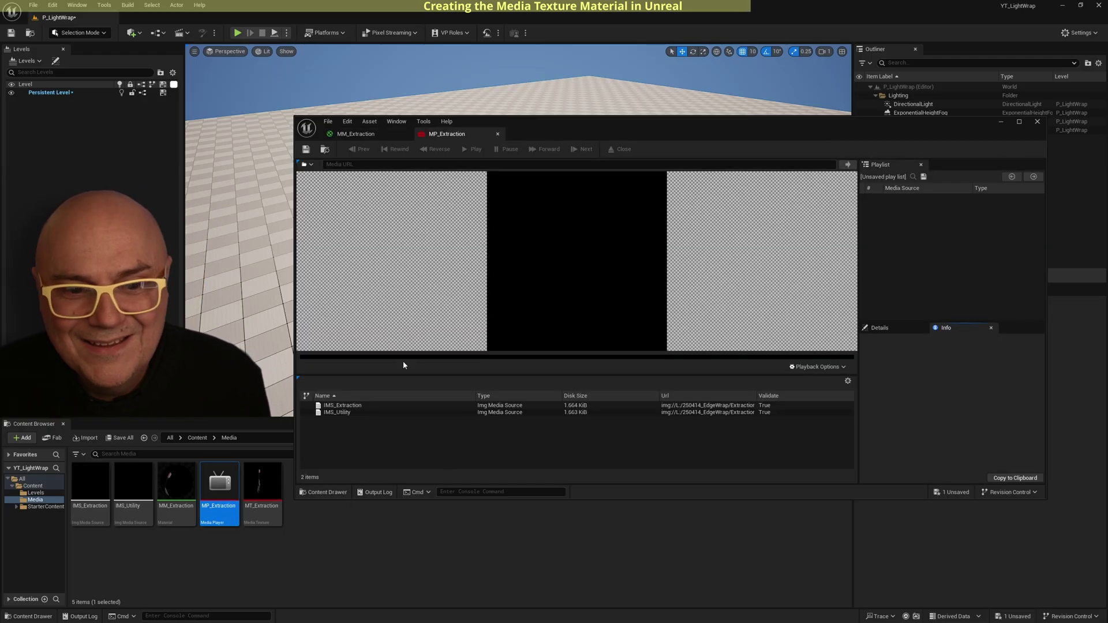
pyautogui.doubleClick(350, 407)
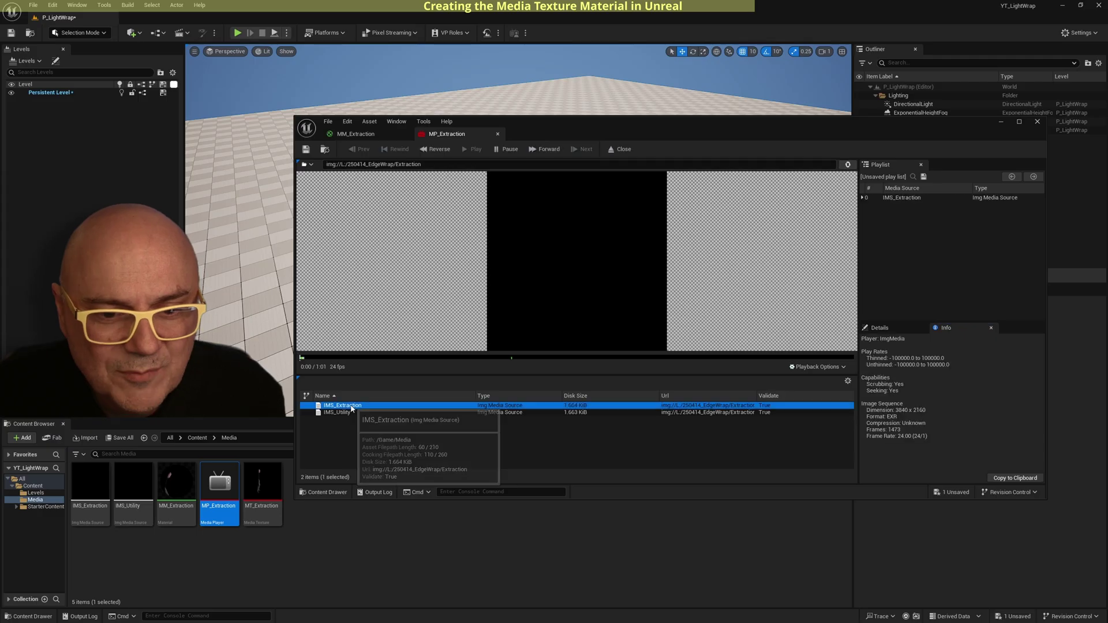
pyautogui.moveTo(394, 358); pyautogui.dragTo(515, 358)
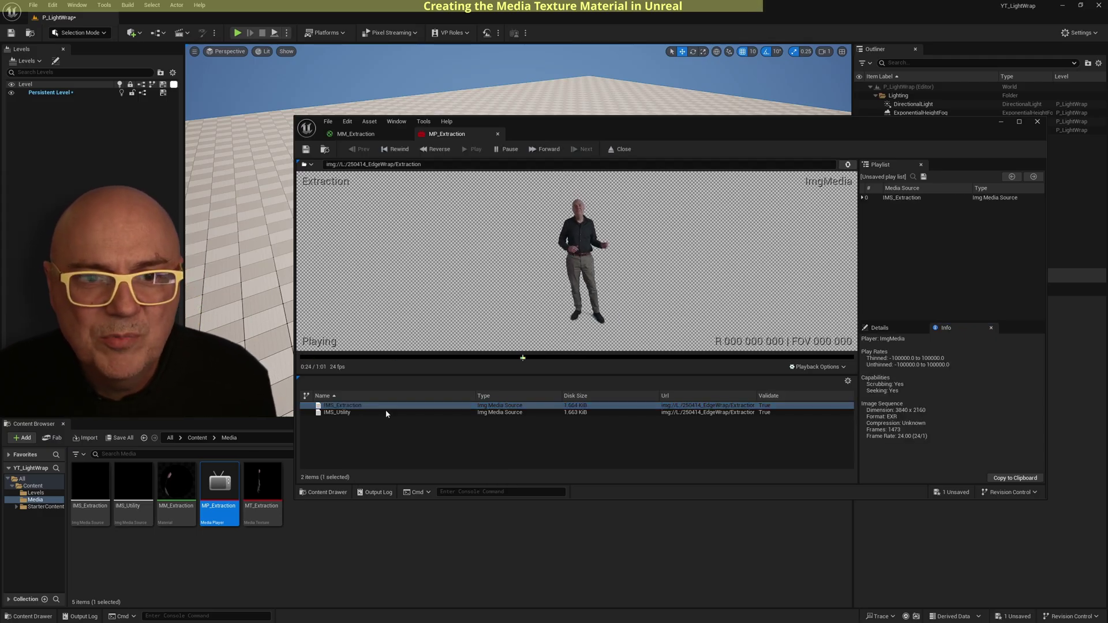
pyautogui.click(507, 149)
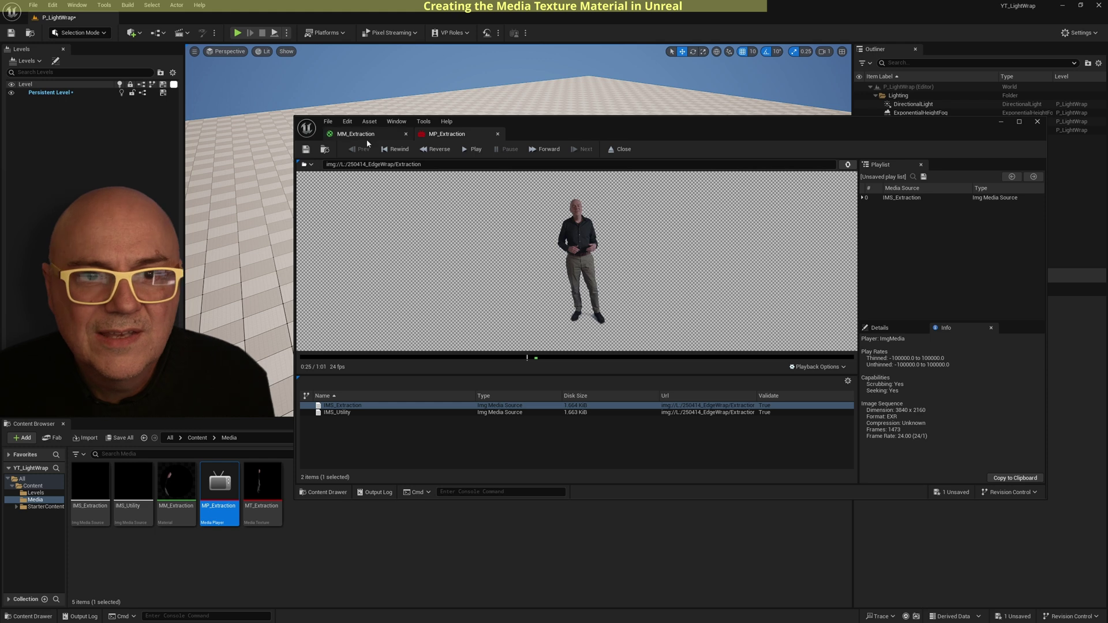
# Seek the MP_Extraction player to about 0:18 and check that frame in the MM_Extraction material preview.
pyautogui.click(345, 133)
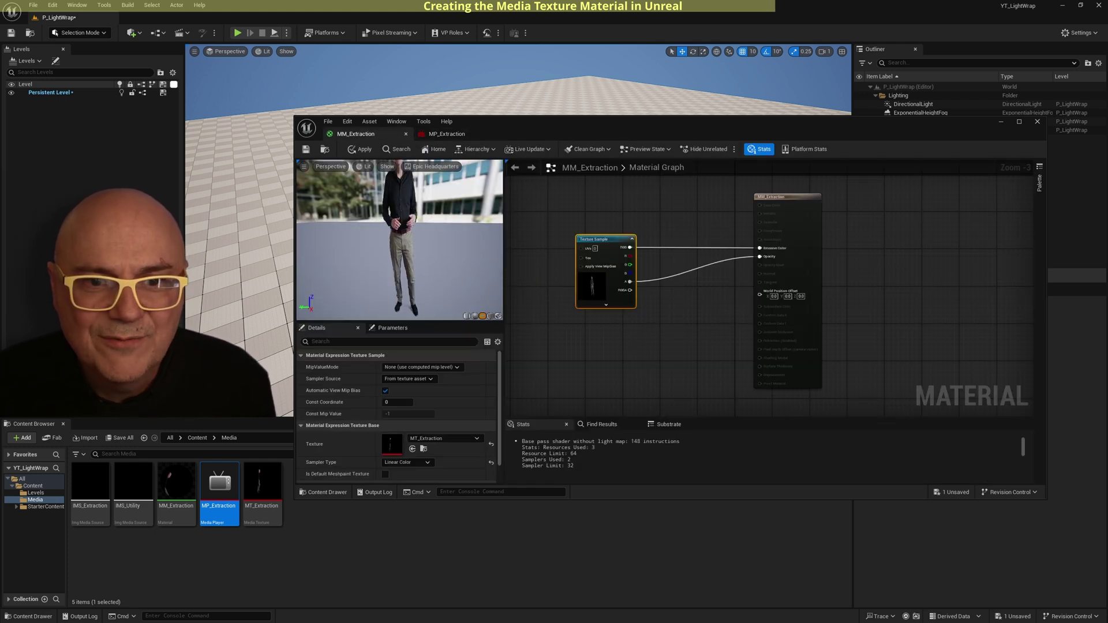
pyautogui.click(447, 133)
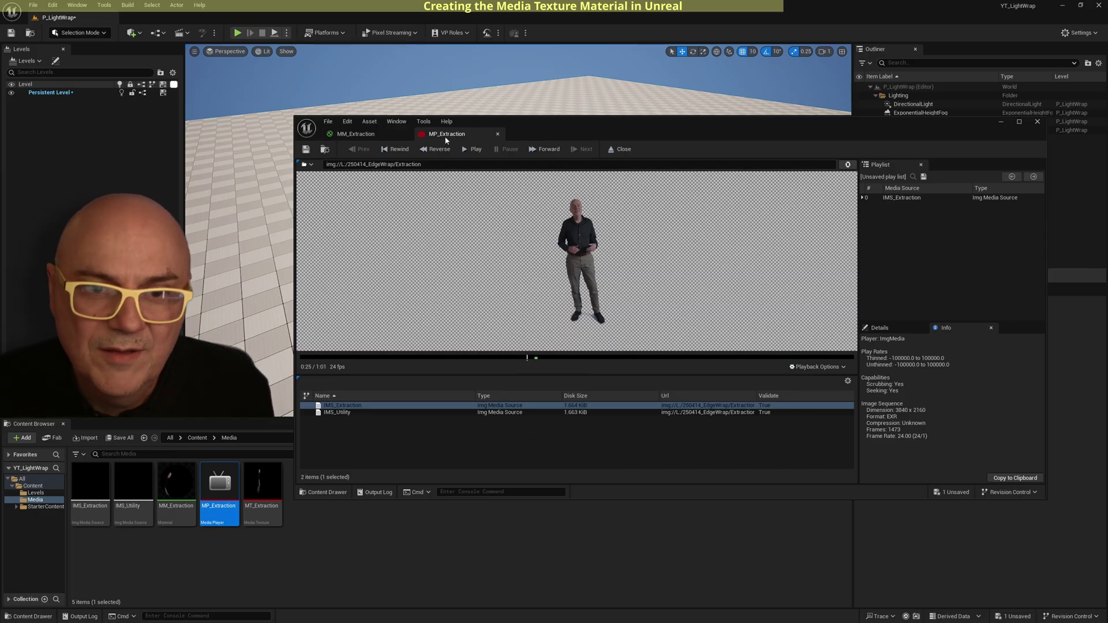
pyautogui.click(465, 357)
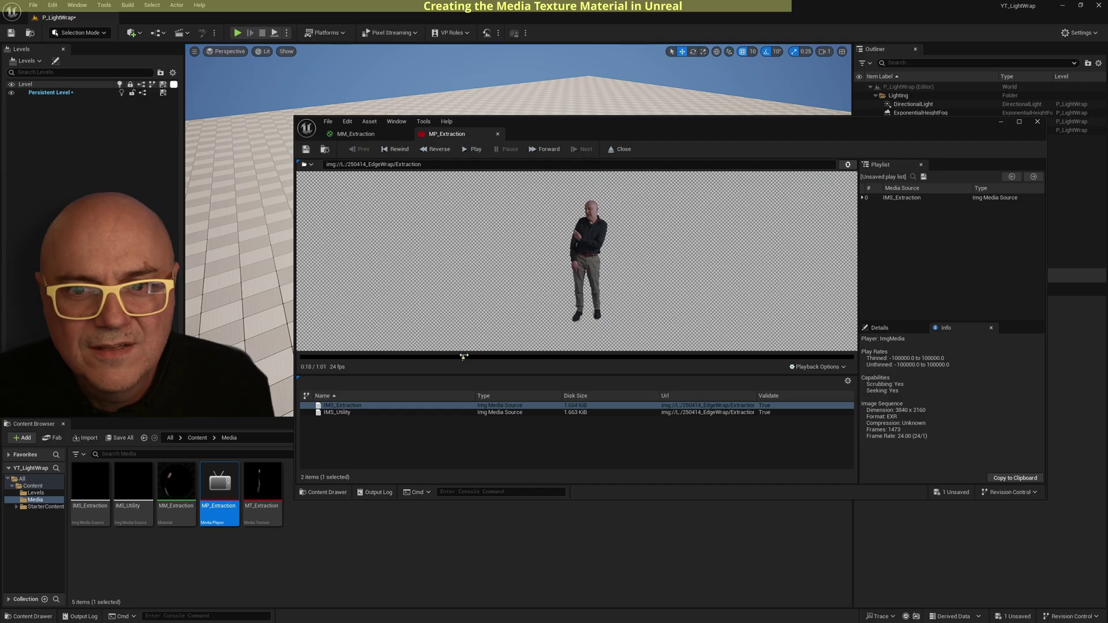
pyautogui.click(368, 134)
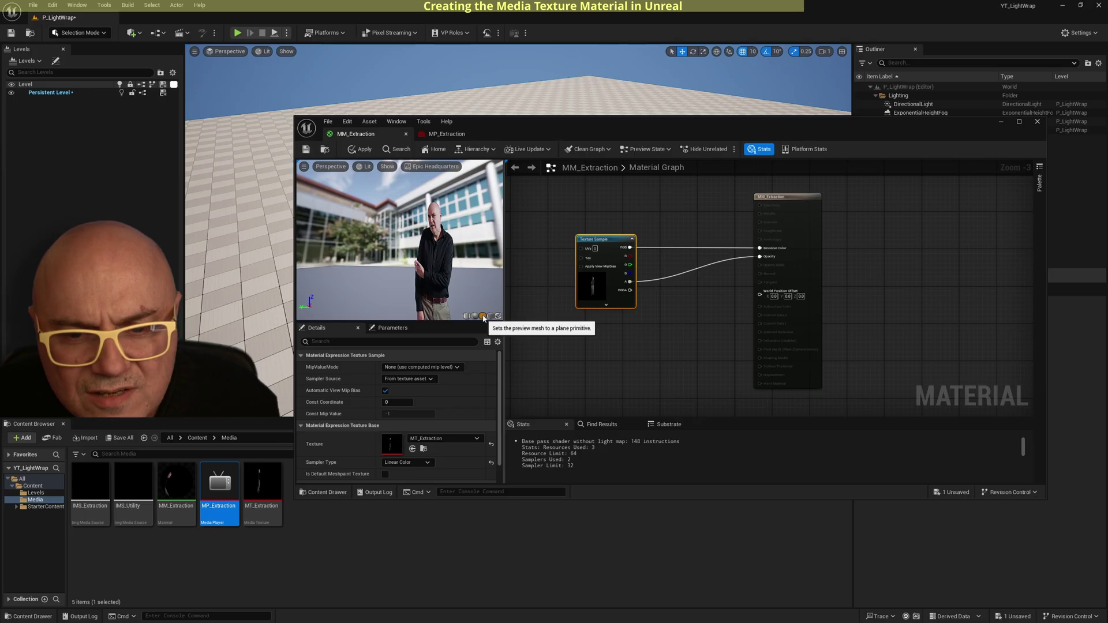
# Widen the material editor and its preview area to examine the edges of the extracted figure.
pyautogui.moveTo(439, 260); pyautogui.dragTo(447, 203)
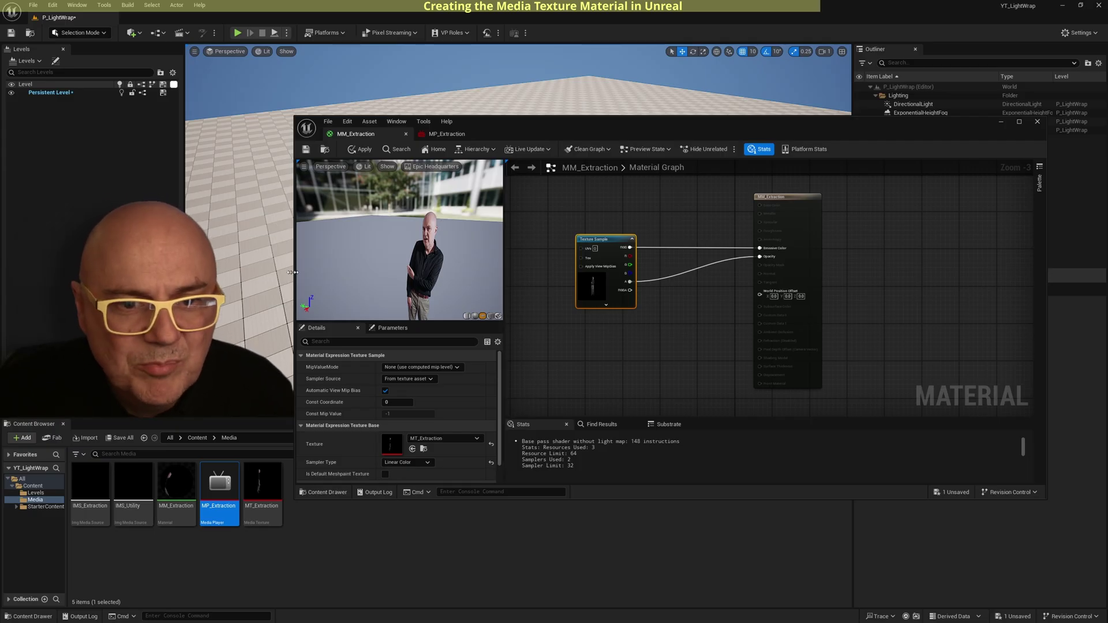
pyautogui.moveTo(294, 264); pyautogui.dragTo(64, 264)
pyautogui.moveTo(331, 264); pyautogui.dragTo(654, 285)
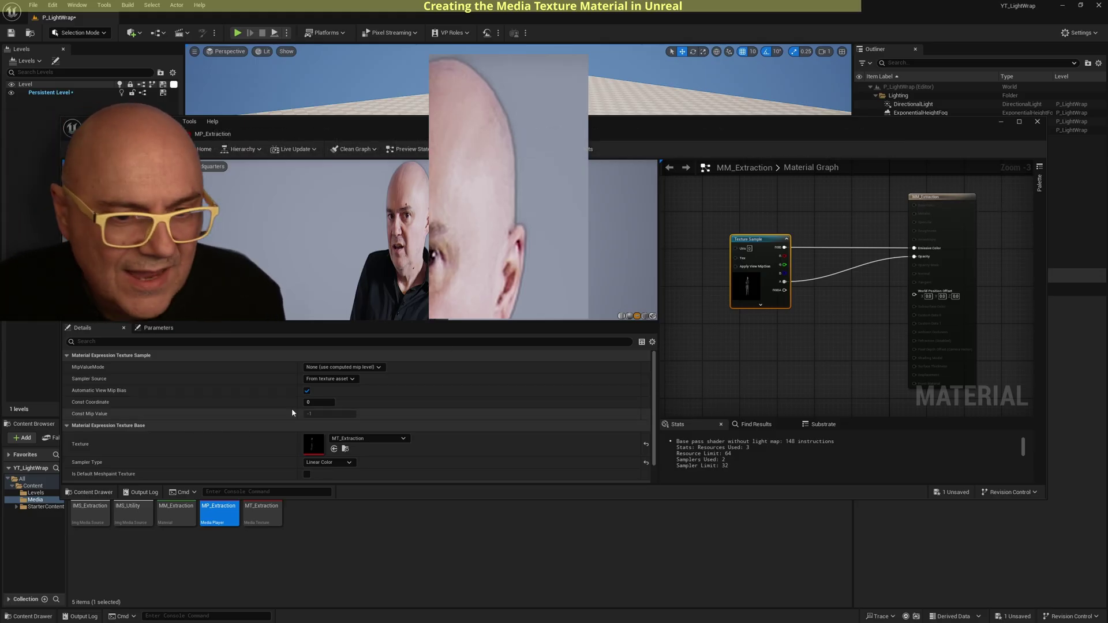
# Try AlphaComposite (Premultiplied Alpha) as the MM_Extraction material's Blend Mode.
pyautogui.click(941, 231)
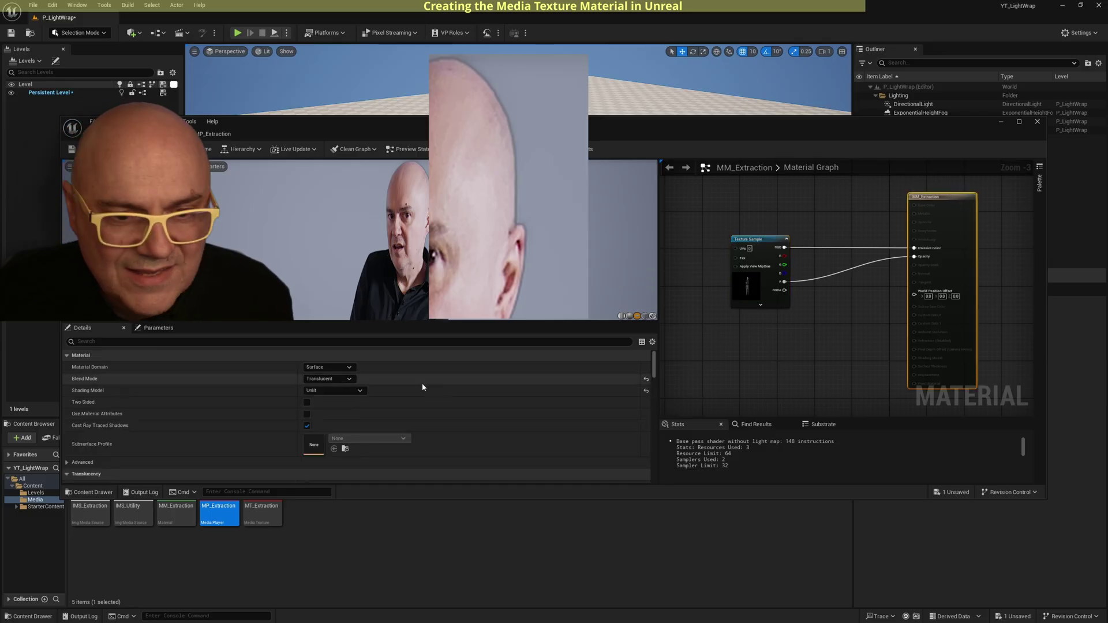
pyautogui.click(338, 379)
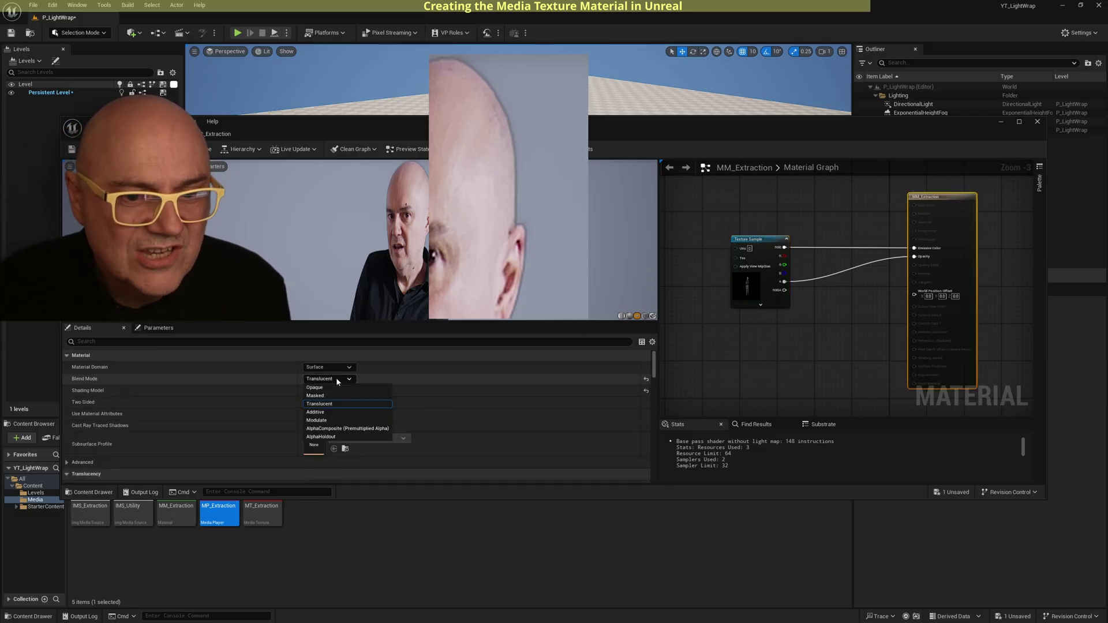
pyautogui.click(367, 429)
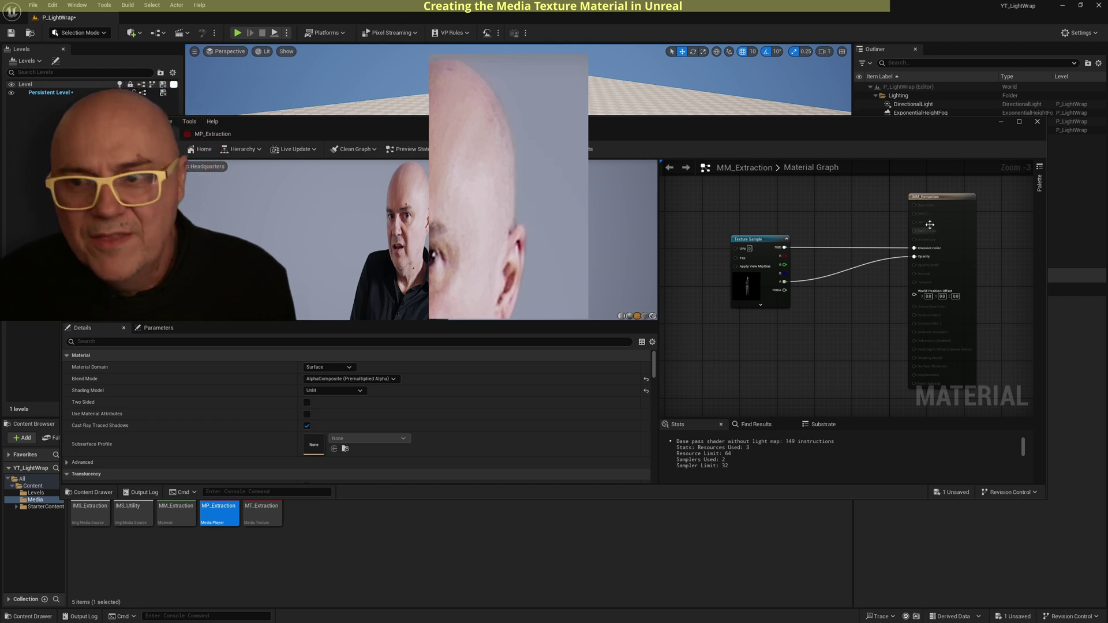
# Set the Blend Mode to Masked and connect the Texture Sample's alpha output to Opacity Mask.
pyautogui.click(346, 379)
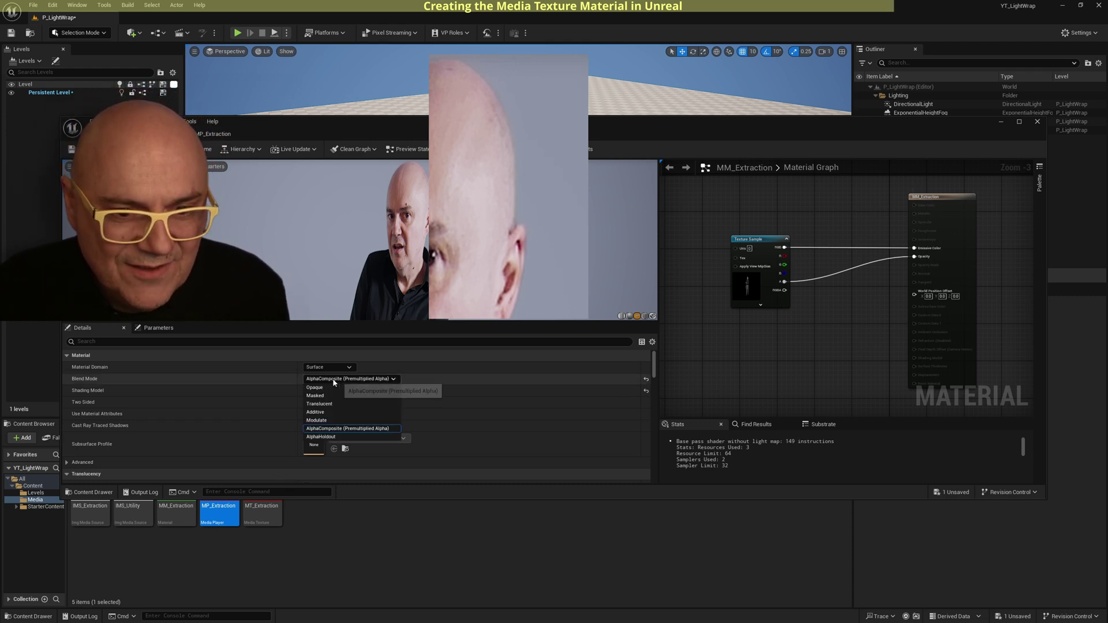
pyautogui.click(324, 397)
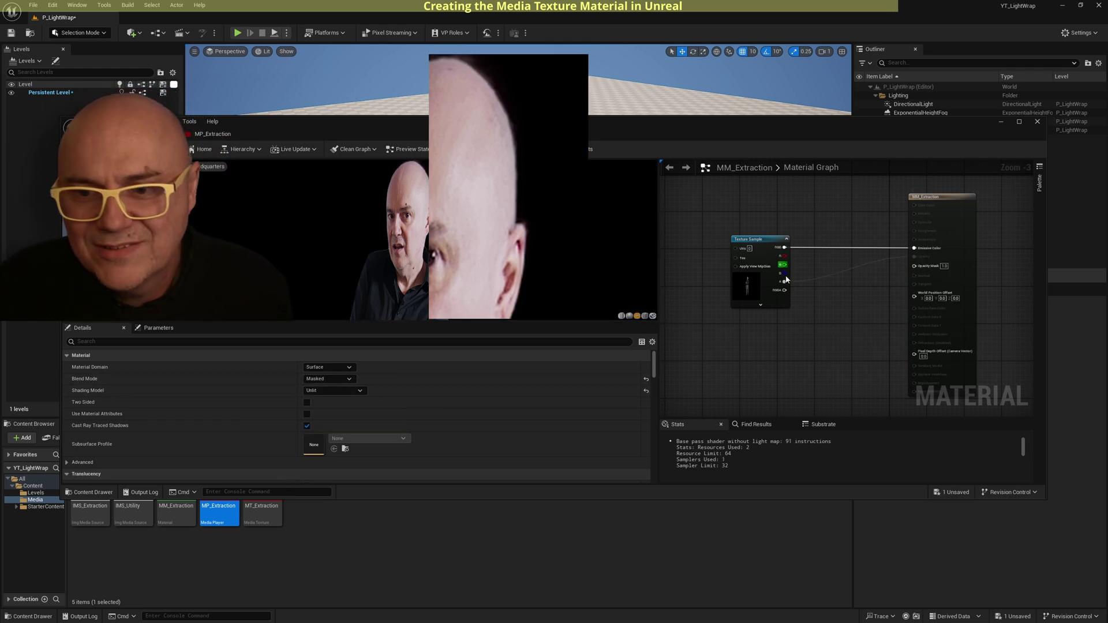
pyautogui.moveTo(785, 285); pyautogui.dragTo(915, 265)
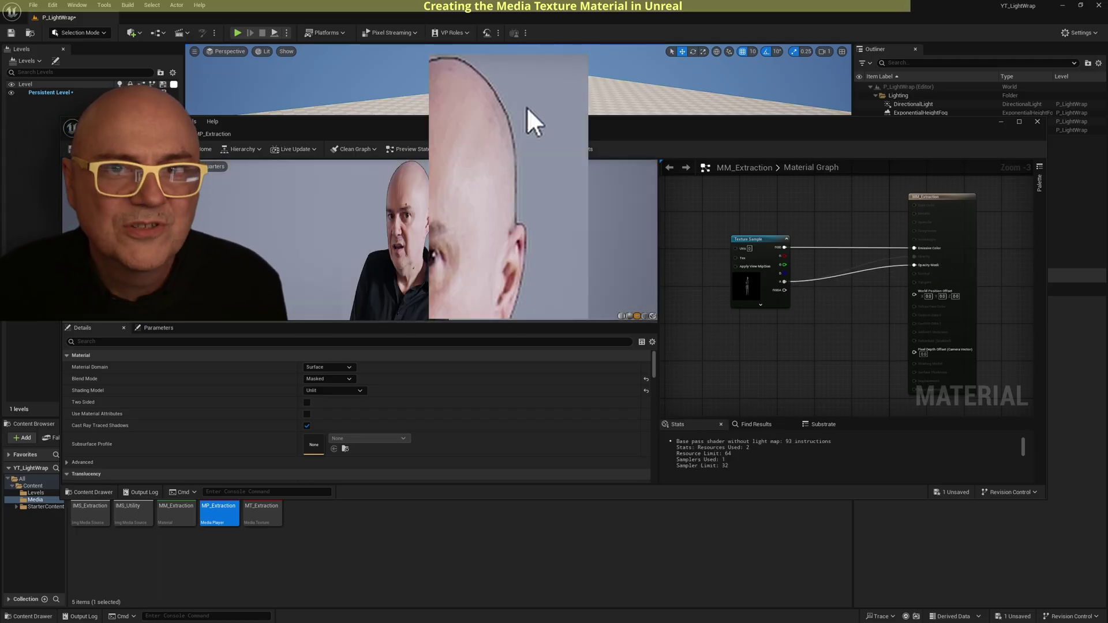
# Divide the Texture Sample's RGB by its alpha with a Divide node, and feed the result into Emissive Color.
pyautogui.moveTo(757, 242); pyautogui.dragTo(812, 222)
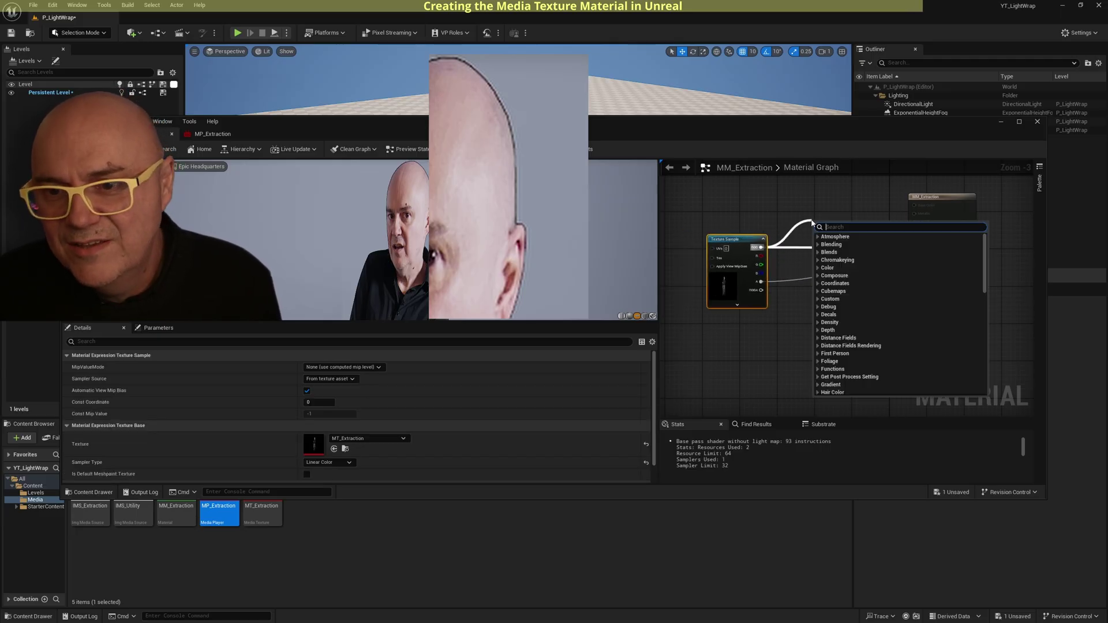
pyautogui.write('divi')
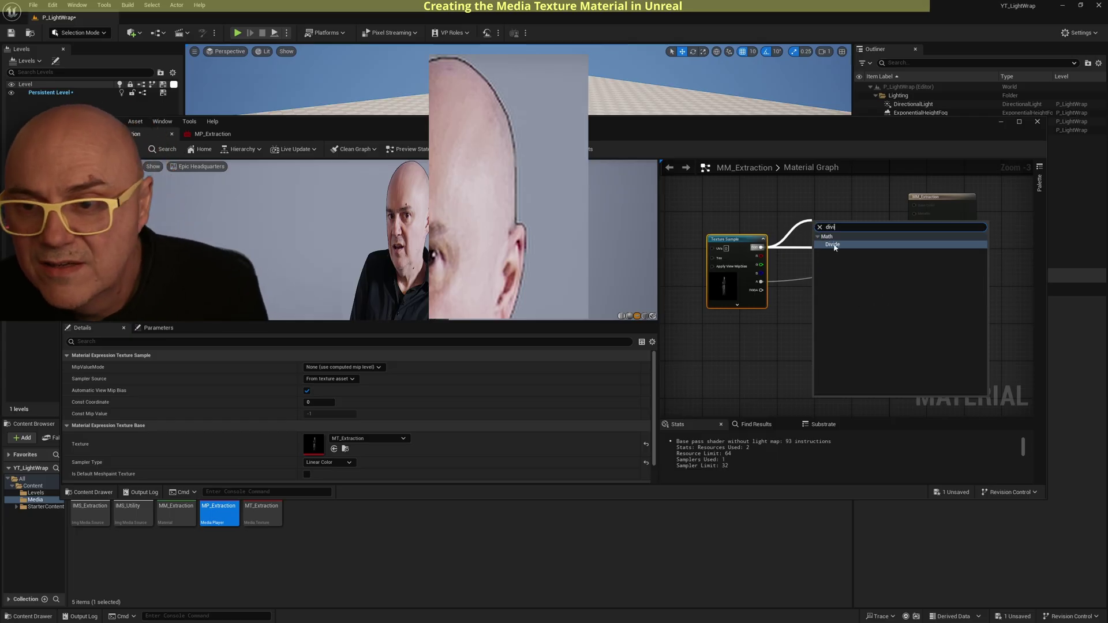
pyautogui.press('Return')
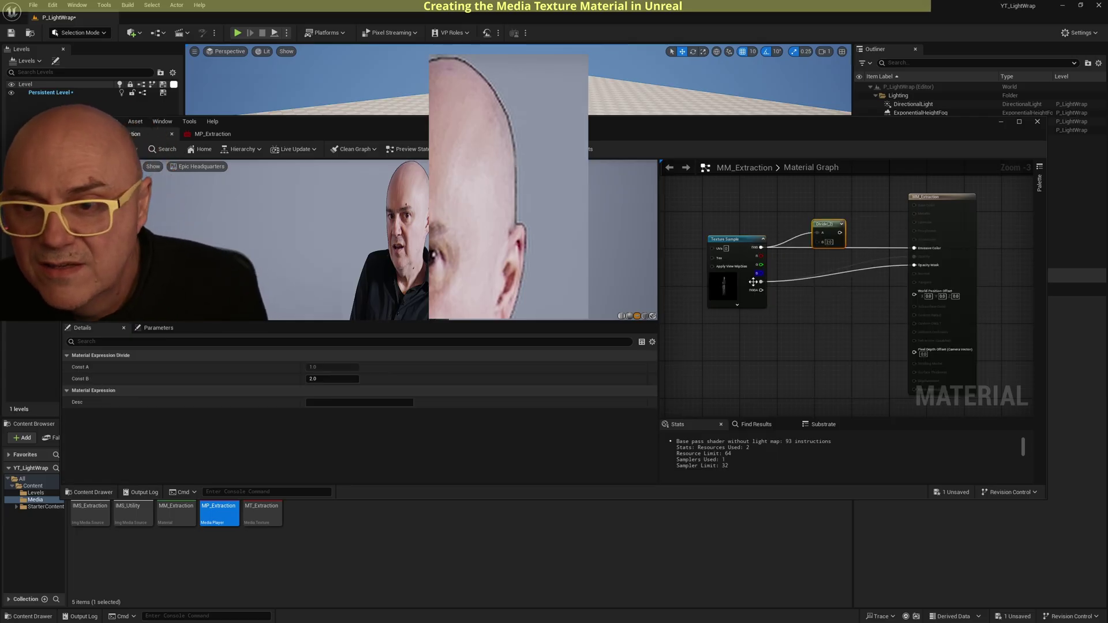
pyautogui.moveTo(762, 283); pyautogui.dragTo(914, 248)
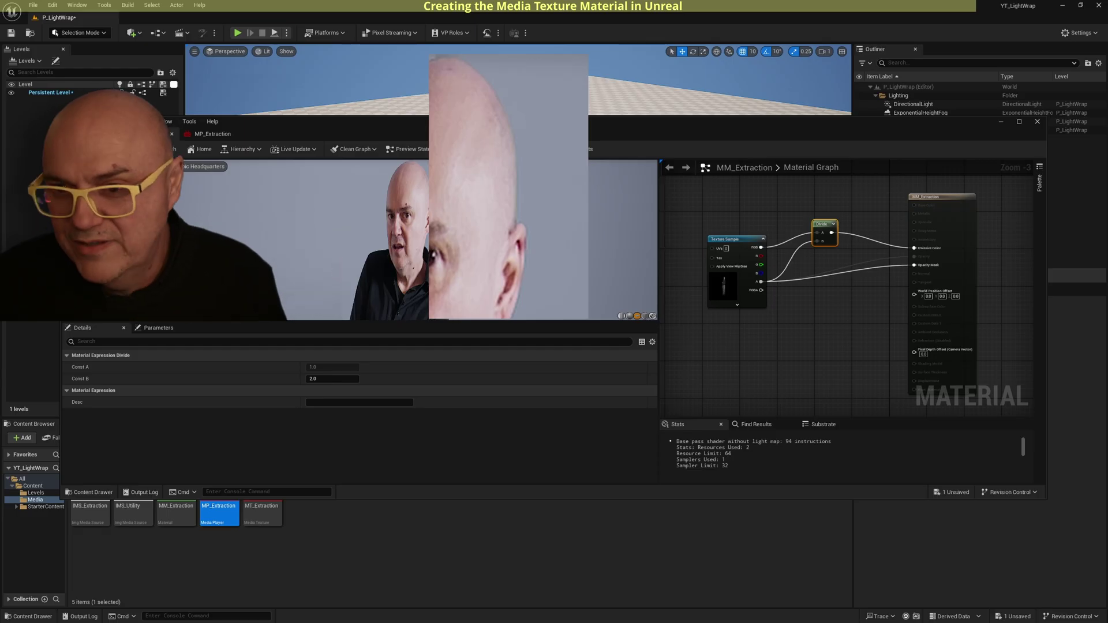
pyautogui.moveTo(727, 242); pyautogui.dragTo(702, 251)
pyautogui.moveTo(821, 229); pyautogui.dragTo(780, 235)
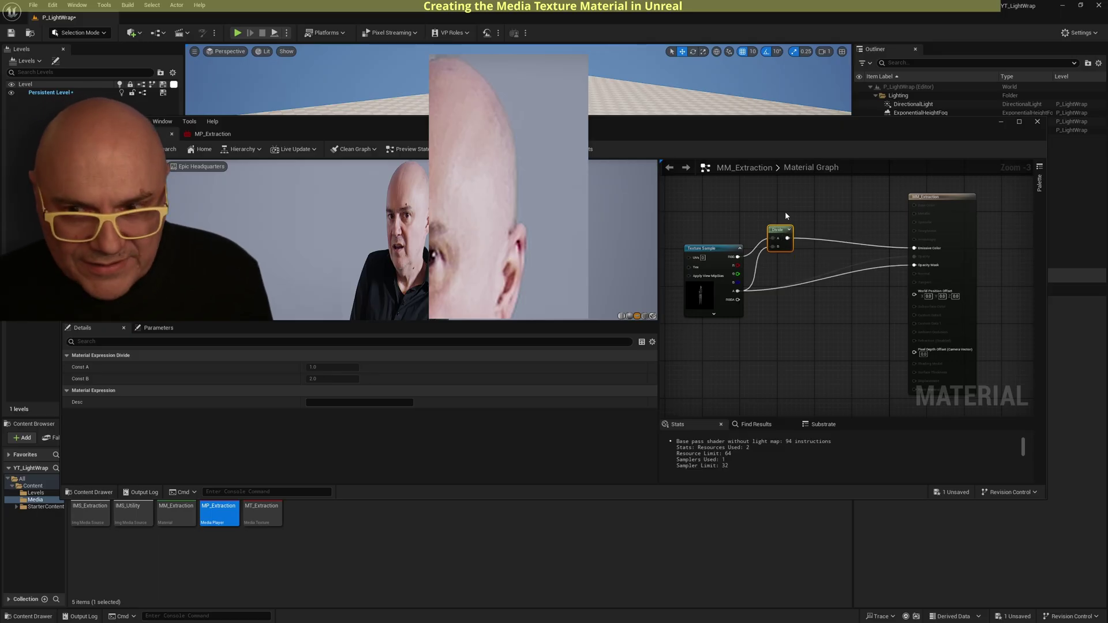
# Insert an MF_Chromakeyer function between the Divide node and Emissive Color, using its Input Color and Emissive Color connections.
pyautogui.moveTo(787, 238); pyautogui.dragTo(823, 199)
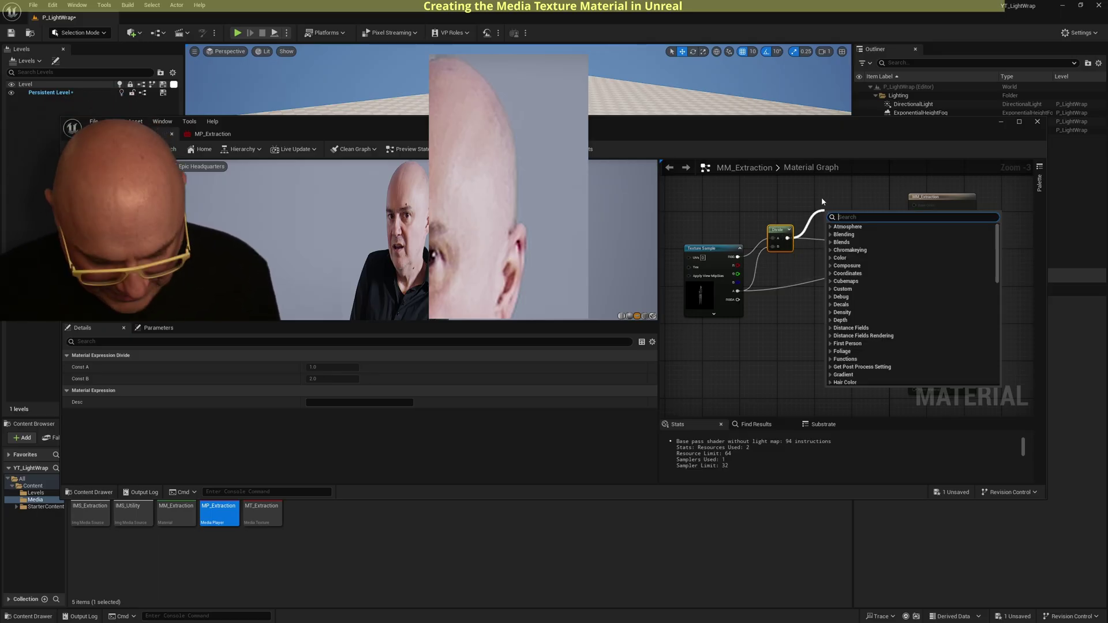
pyautogui.write('mf_')
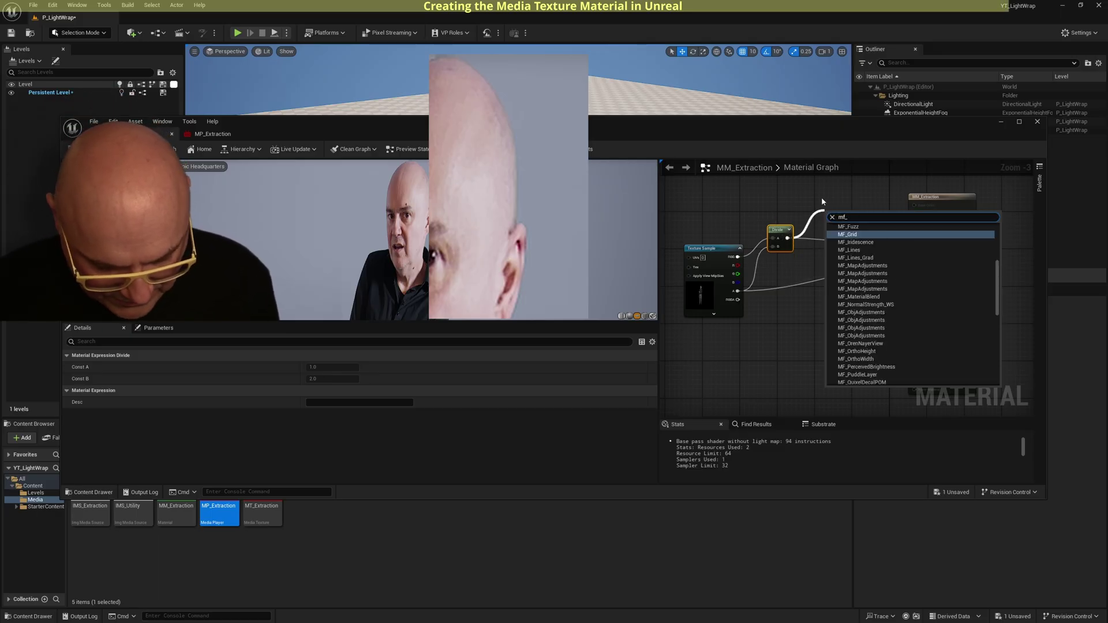
pyautogui.write('ch')
pyautogui.click(857, 235)
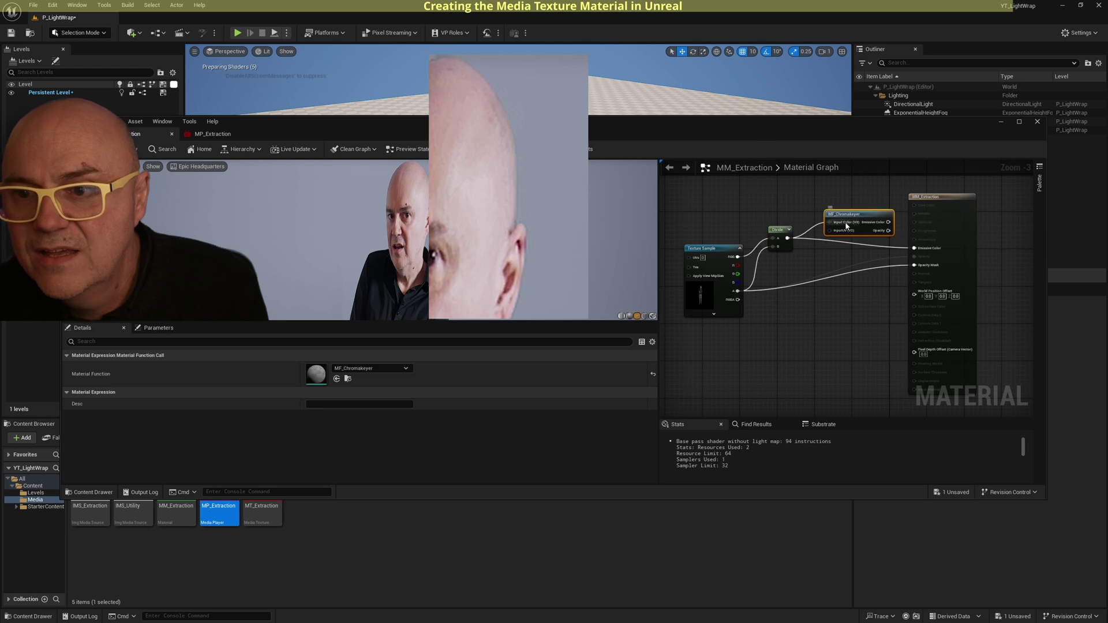
pyautogui.moveTo(889, 223); pyautogui.dragTo(915, 248)
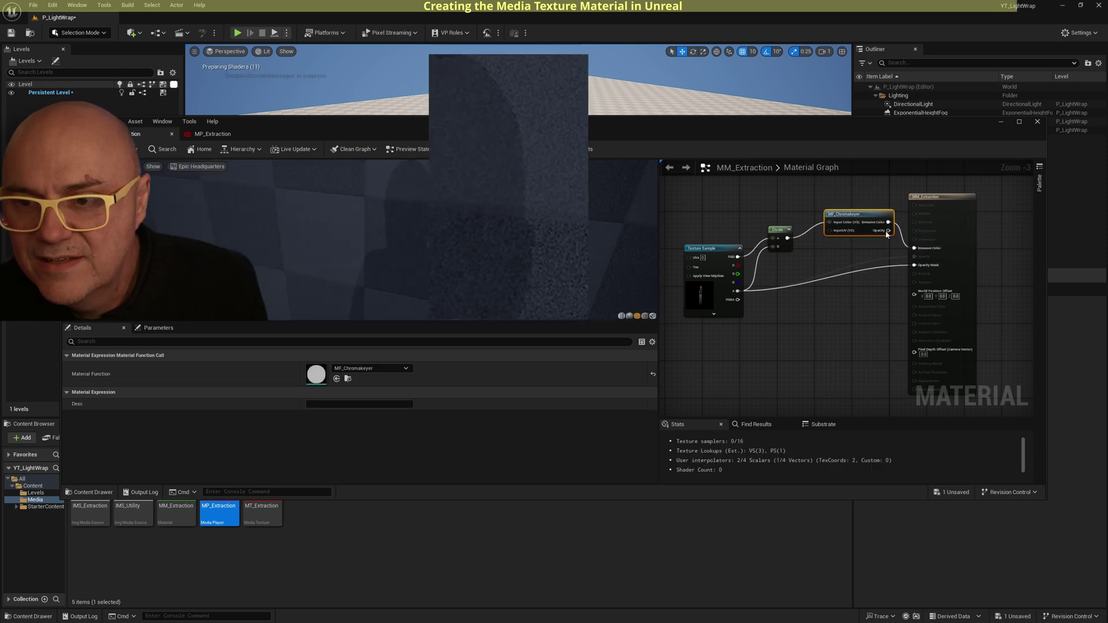
pyautogui.moveTo(860, 214); pyautogui.dragTo(843, 230)
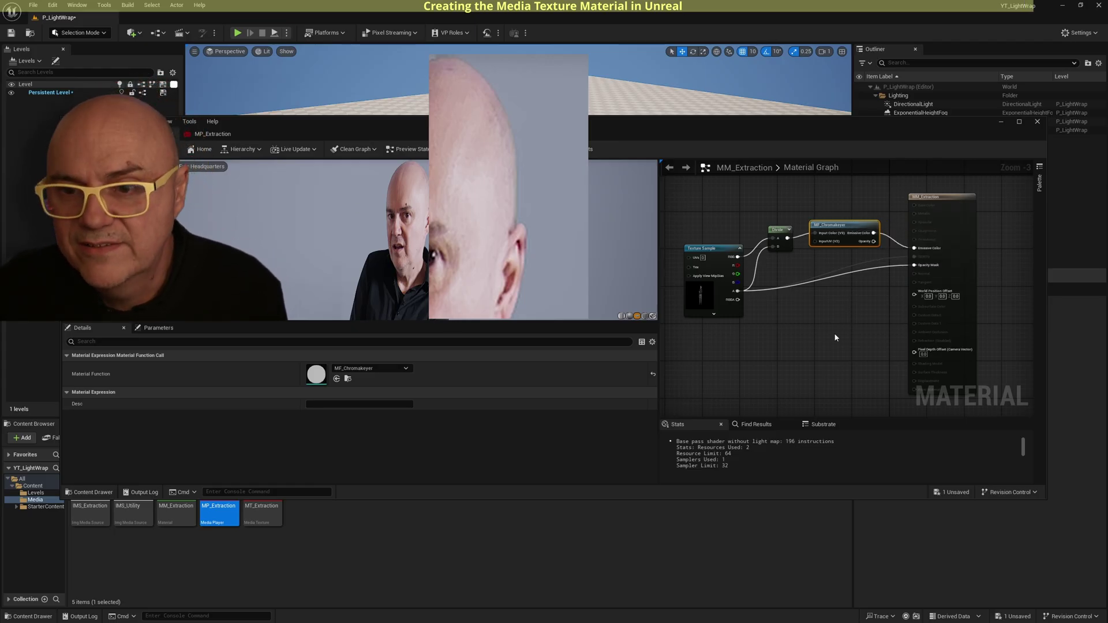
# Set the MM_Extraction Blend Mode to Translucent with the texture's alpha feeding Opacity, and close the material editor.
pyautogui.moveTo(920, 202); pyautogui.dragTo(933, 197)
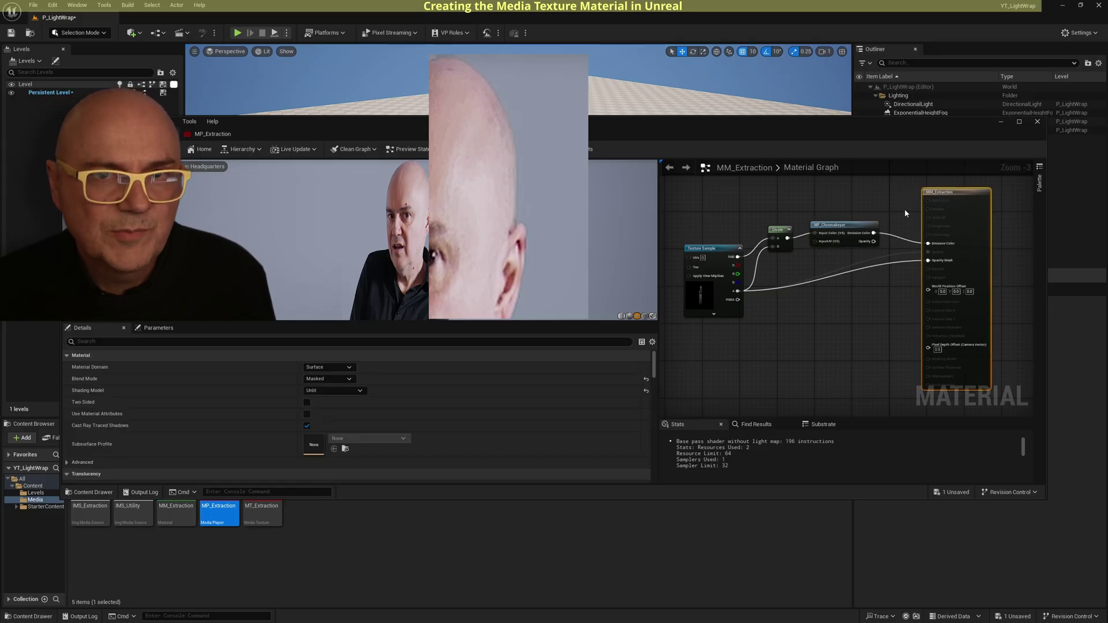
pyautogui.click(327, 379)
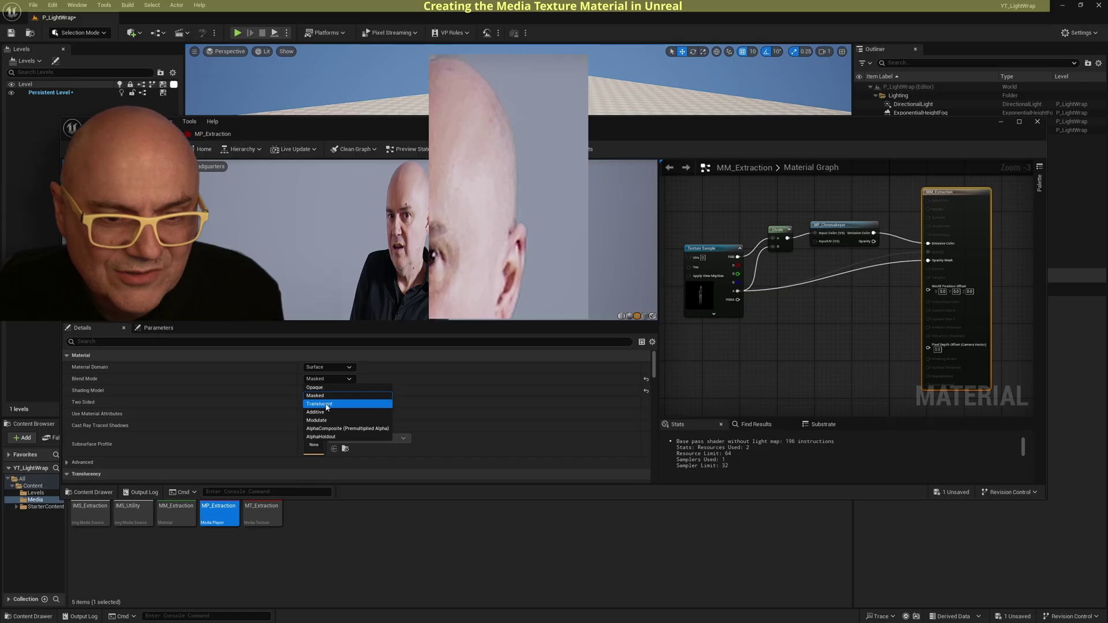
pyautogui.click(326, 405)
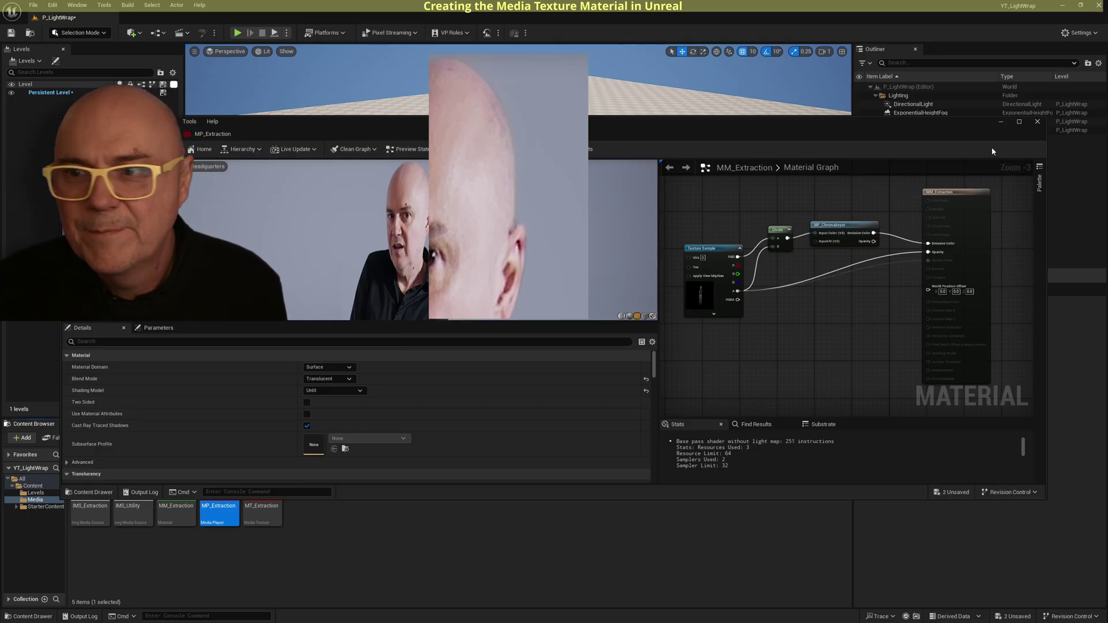
pyautogui.click(1037, 122)
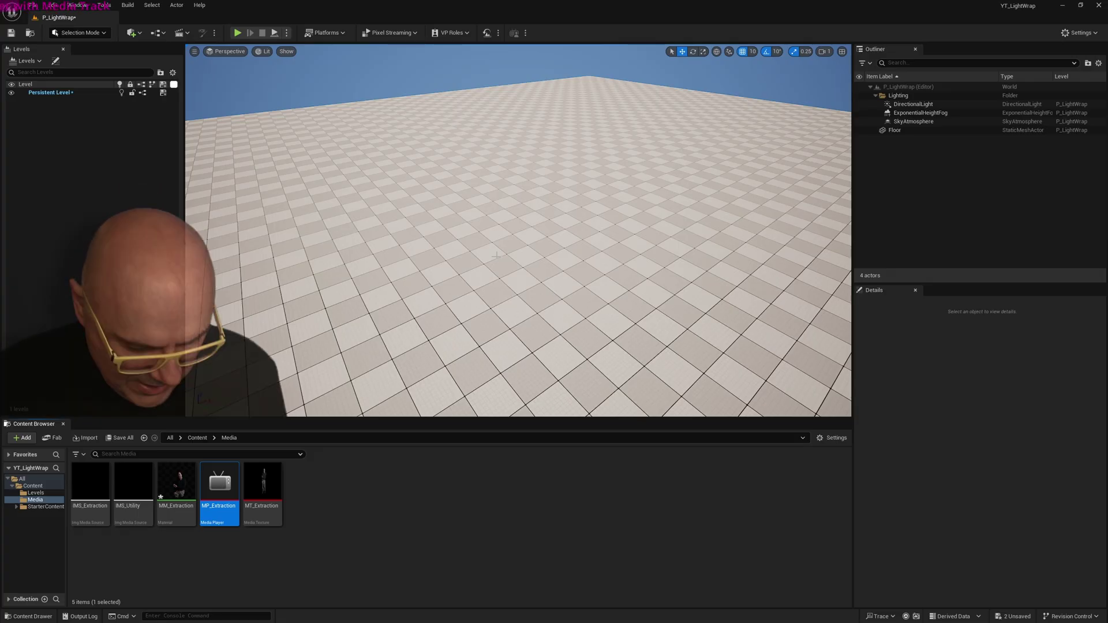
# Add a Plane shape to the level and apply the MM_Extraction material to it.
pyautogui.click(132, 33)
pyautogui.moveTo(159, 130)
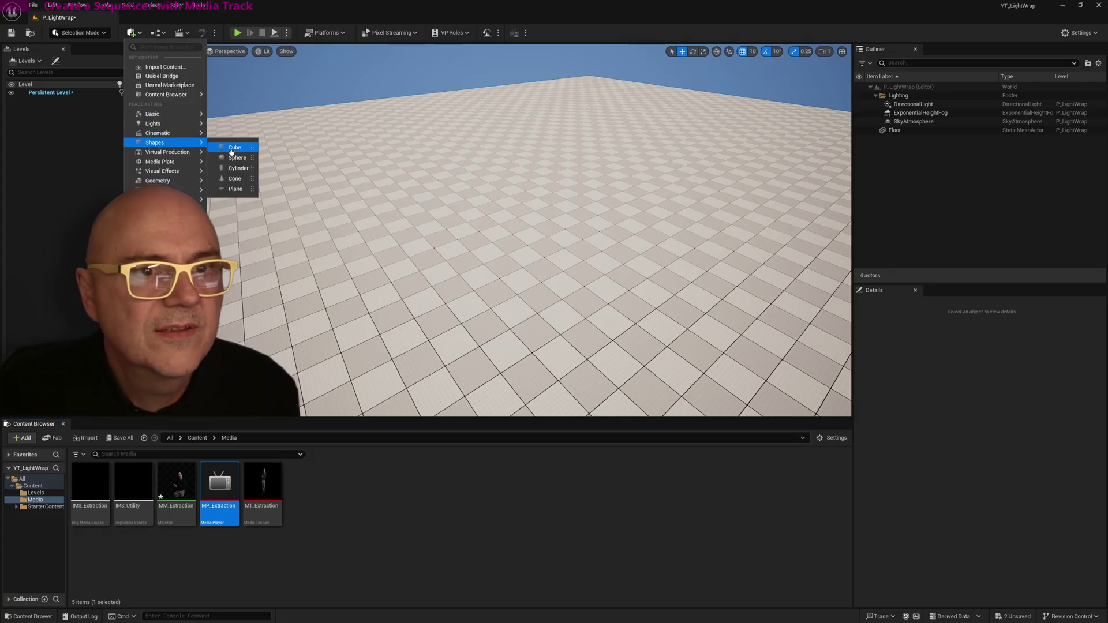
pyautogui.click(236, 188)
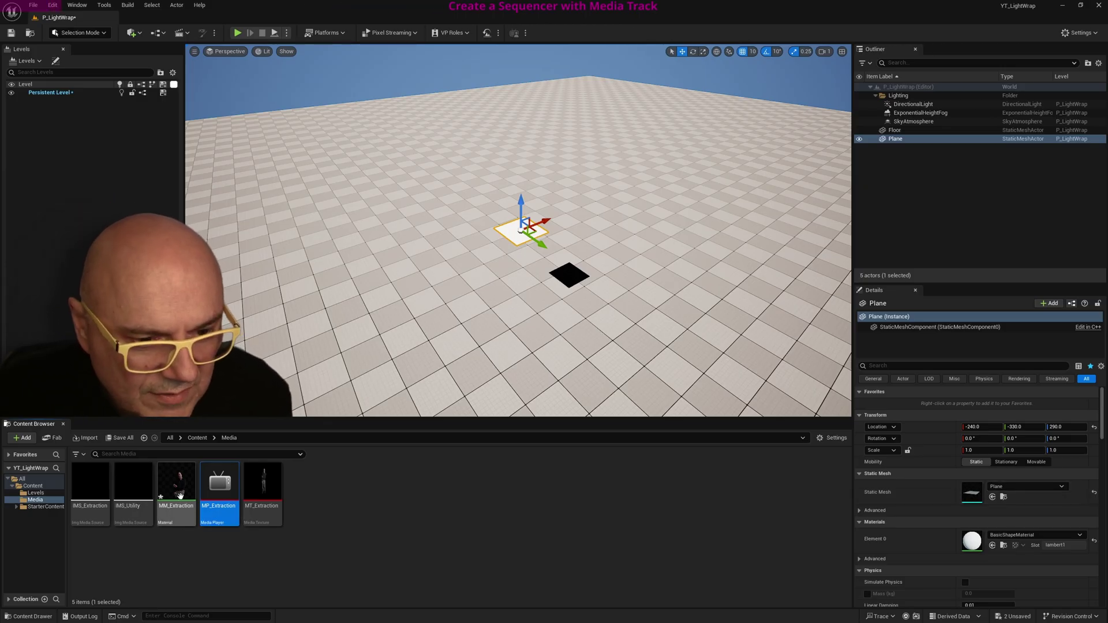
pyautogui.moveTo(173, 506); pyautogui.dragTo(517, 232)
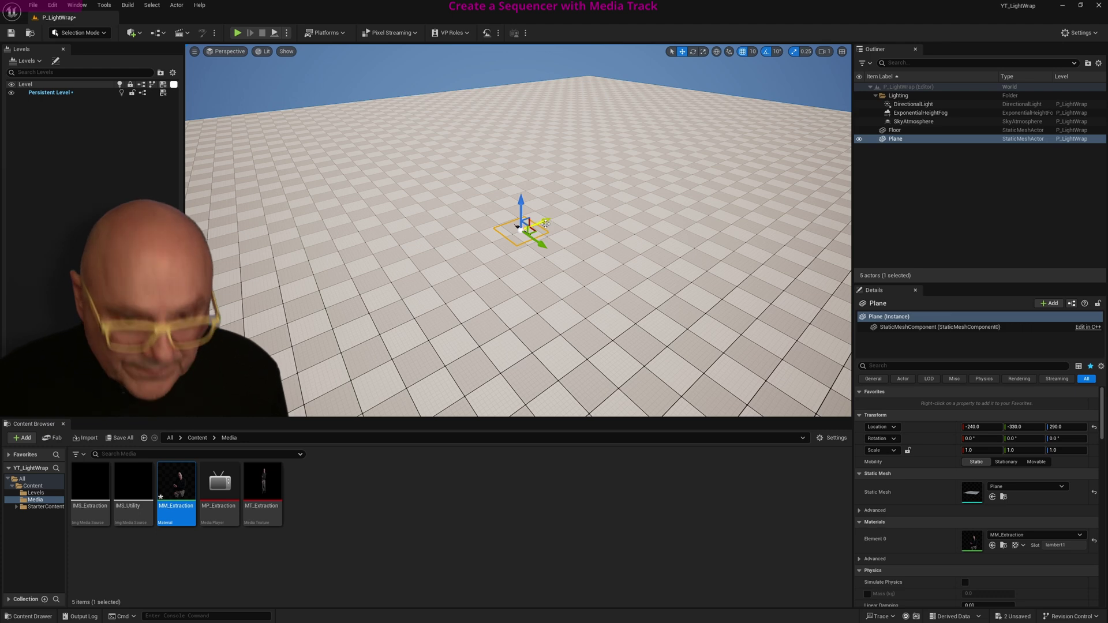
# Raise the plane to Z 300 and rotate it upright, about 90° on X and 40° on Z.
pyautogui.press('f')
pyautogui.moveTo(532, 203); pyautogui.dragTo(529, 188)
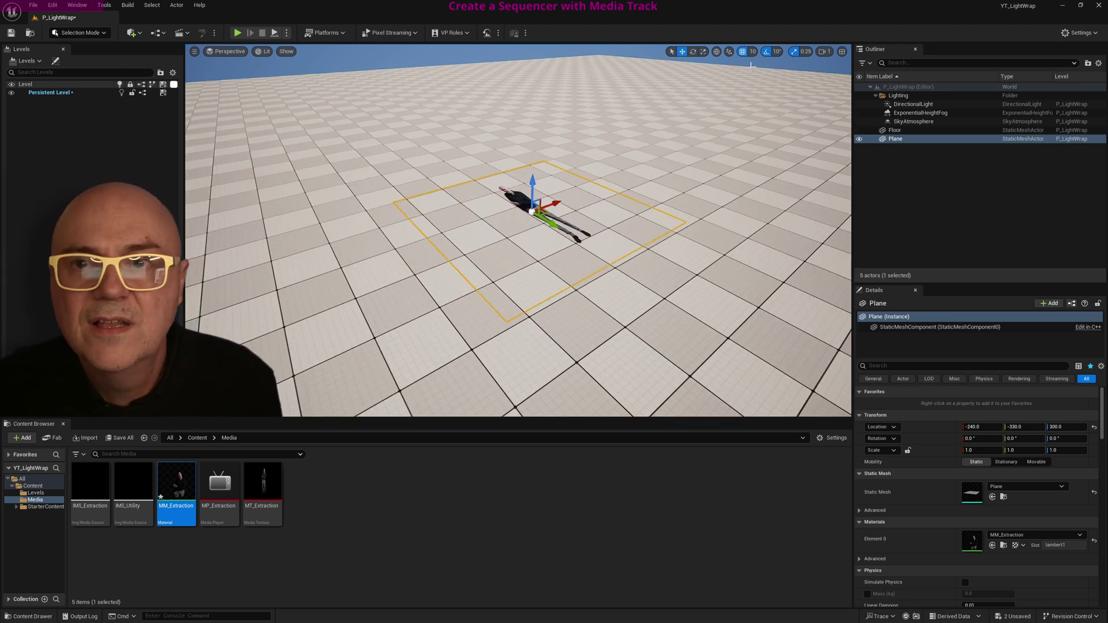
pyautogui.click(693, 52)
pyautogui.moveTo(553, 215); pyautogui.dragTo(522, 235)
pyautogui.moveTo(539, 232)
pyautogui.mouseDown(button='middle')
pyautogui.moveTo(540, 197)
pyautogui.moveTo(551, 246)
pyautogui.mouseUp(button='middle')
pyautogui.moveTo(551, 245)
pyautogui.keyDown('alt'); pyautogui.mouseDown()
pyautogui.moveTo(553, 211)
pyautogui.moveTo(543, 238)
pyautogui.mouseUp(); pyautogui.keyUp('alt')
pyautogui.moveTo(542, 239); pyautogui.dragTo(551, 194, button='middle')
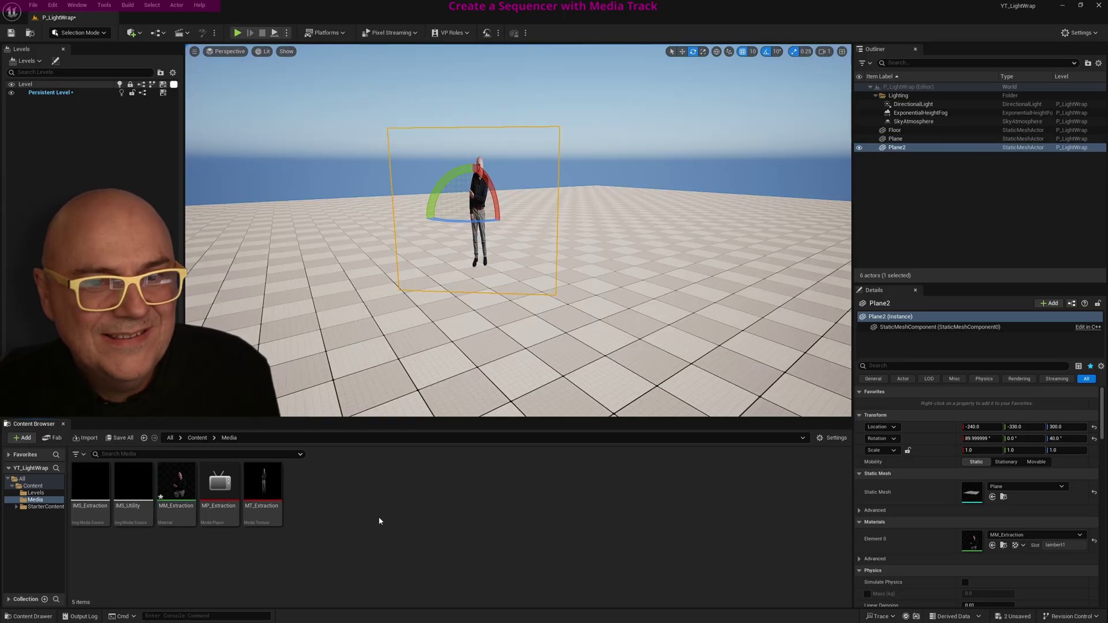
# Create a Level Sequence named LS_EdgeWrap in the Media folder.
pyautogui.rightClick(374, 497)
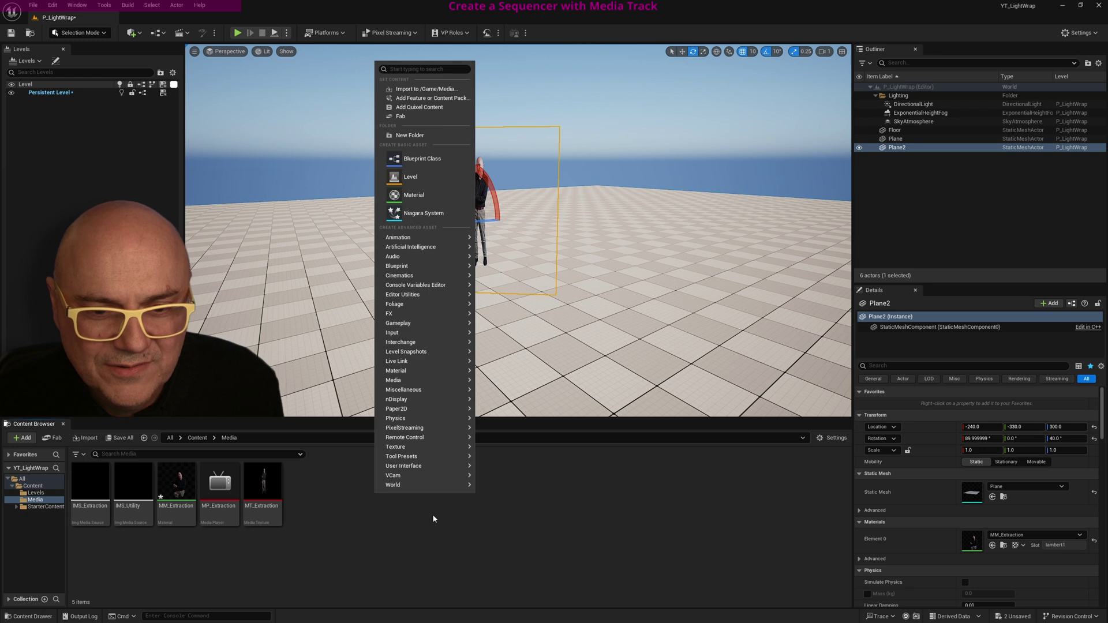
pyautogui.moveTo(423, 297)
pyautogui.moveTo(415, 276)
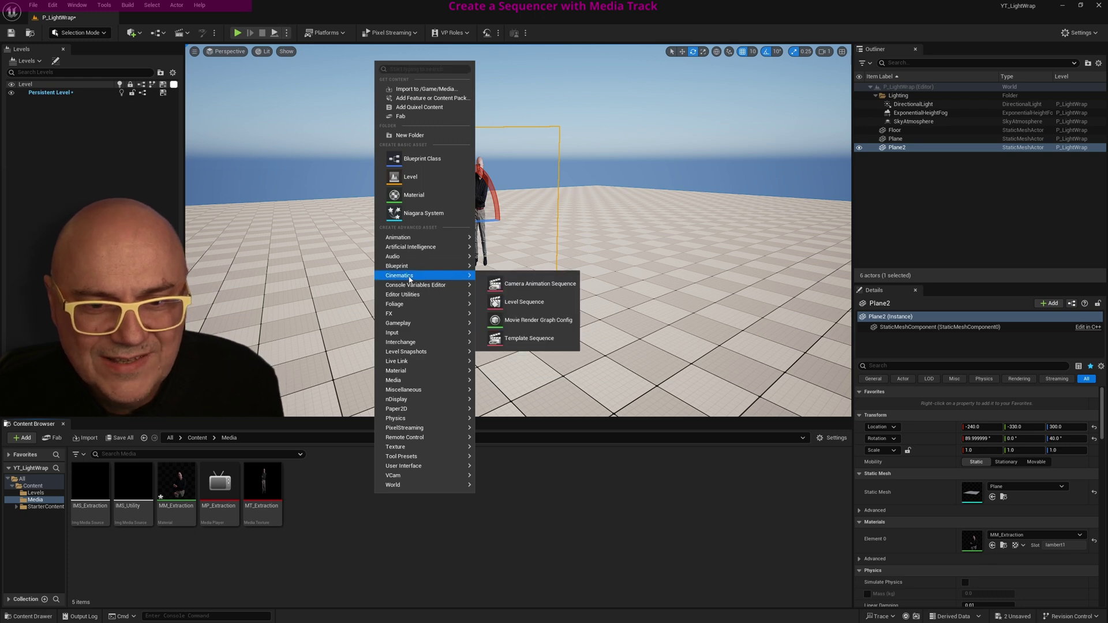
pyautogui.click(526, 308)
pyautogui.write('LS_Edge')
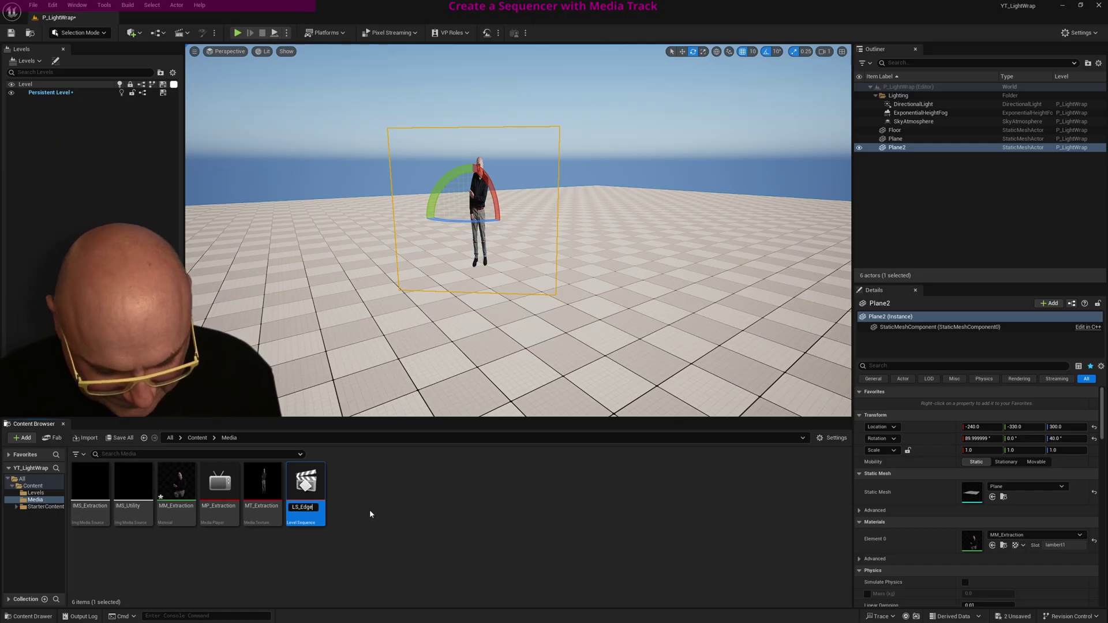
pyautogui.write('Wrap')
pyautogui.press('Return')
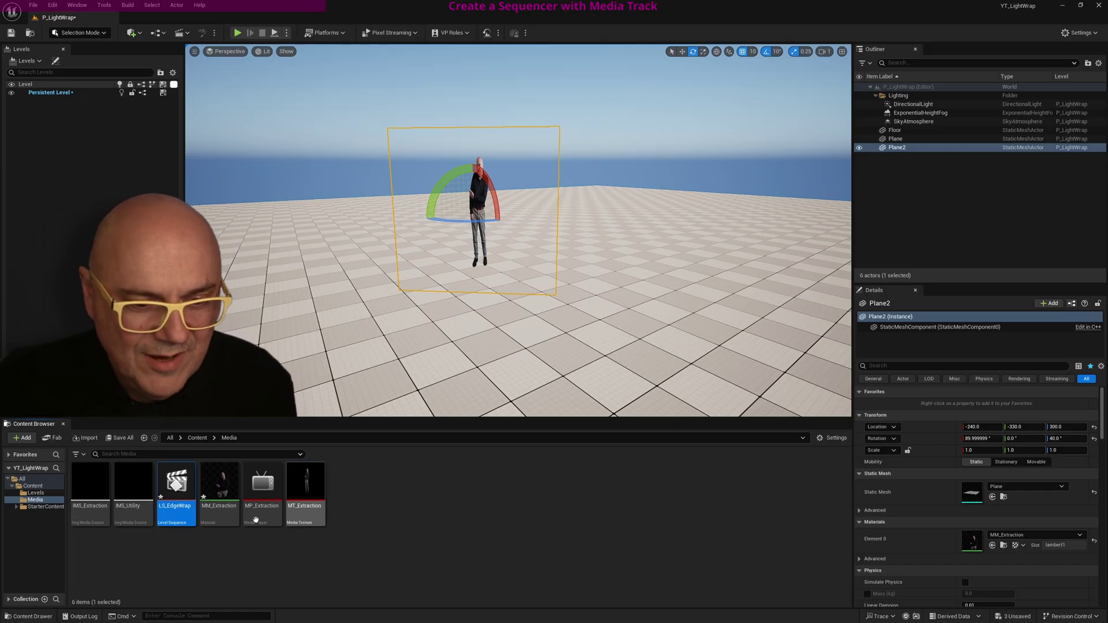
# Add a Media Track with the IMS_Extraction source to LS_EdgeWrap and set the sequence's display rate to 24 fps.
pyautogui.doubleClick(171, 486)
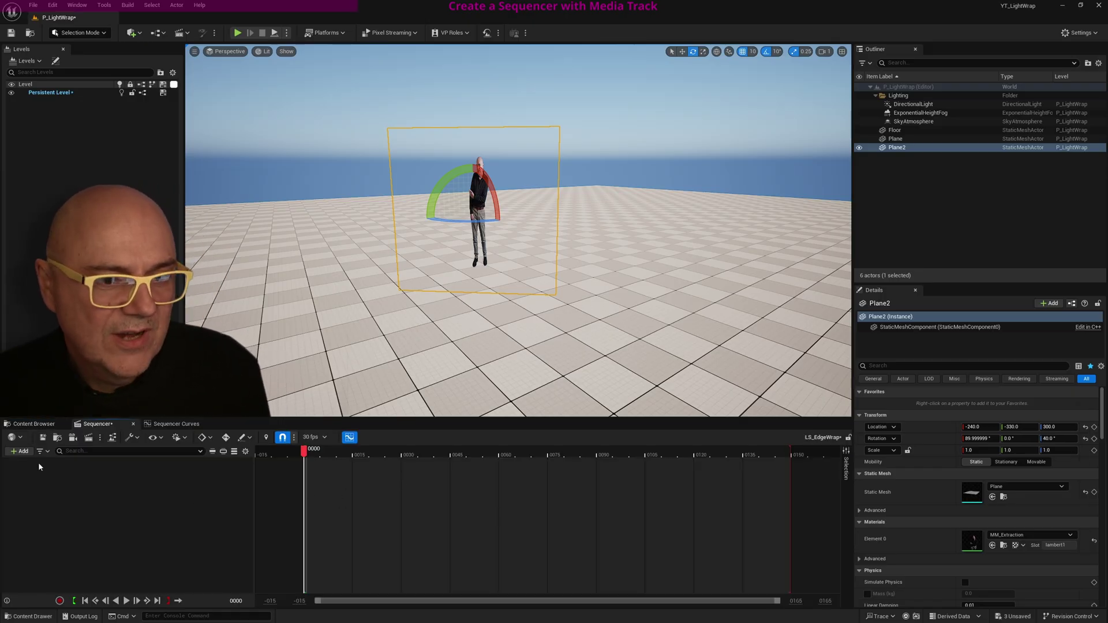
pyautogui.click(21, 451)
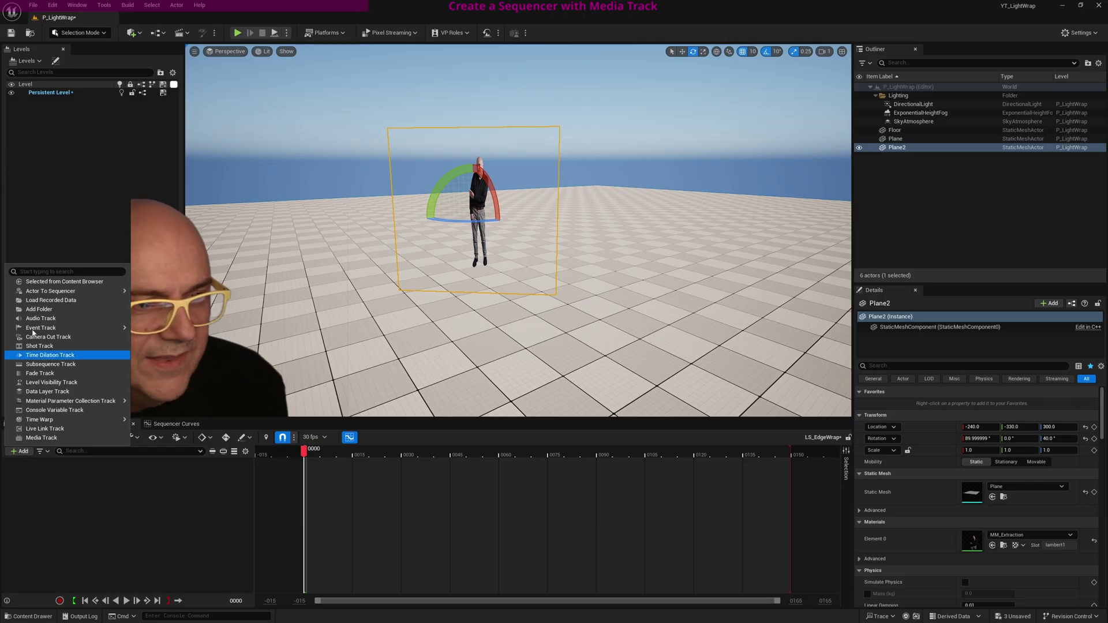
pyautogui.click(42, 438)
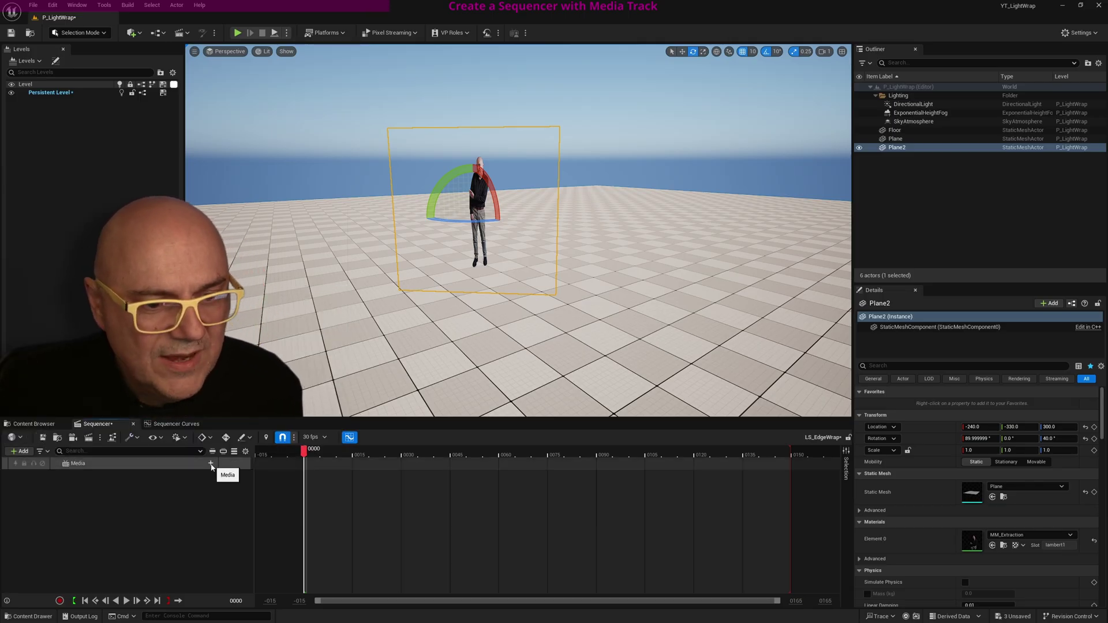
pyautogui.click(211, 464)
pyautogui.moveTo(237, 477)
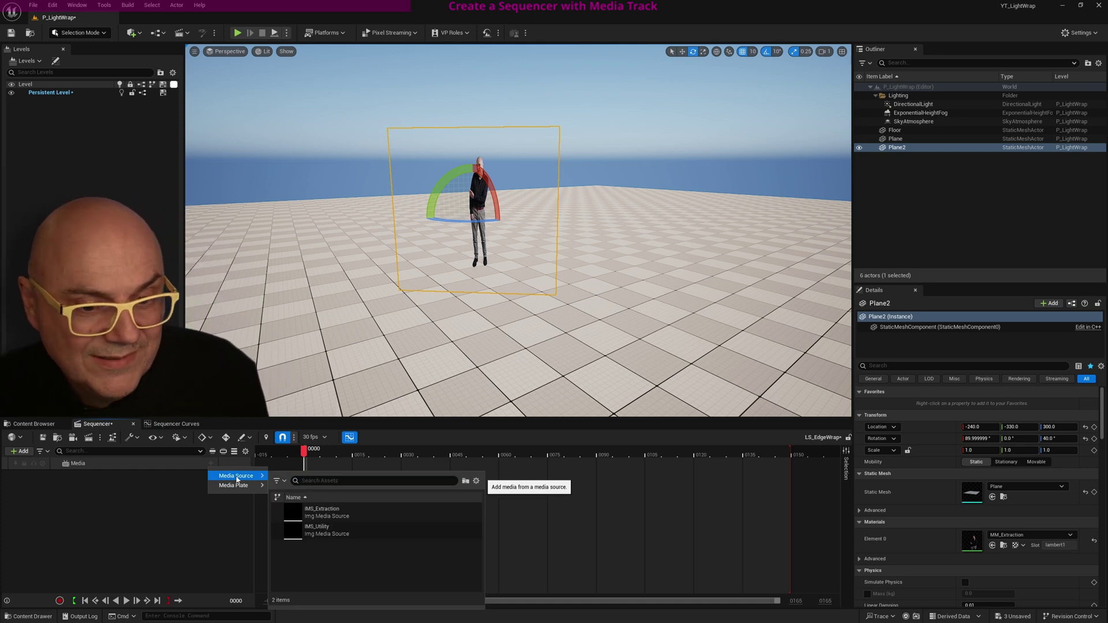
pyautogui.click(324, 512)
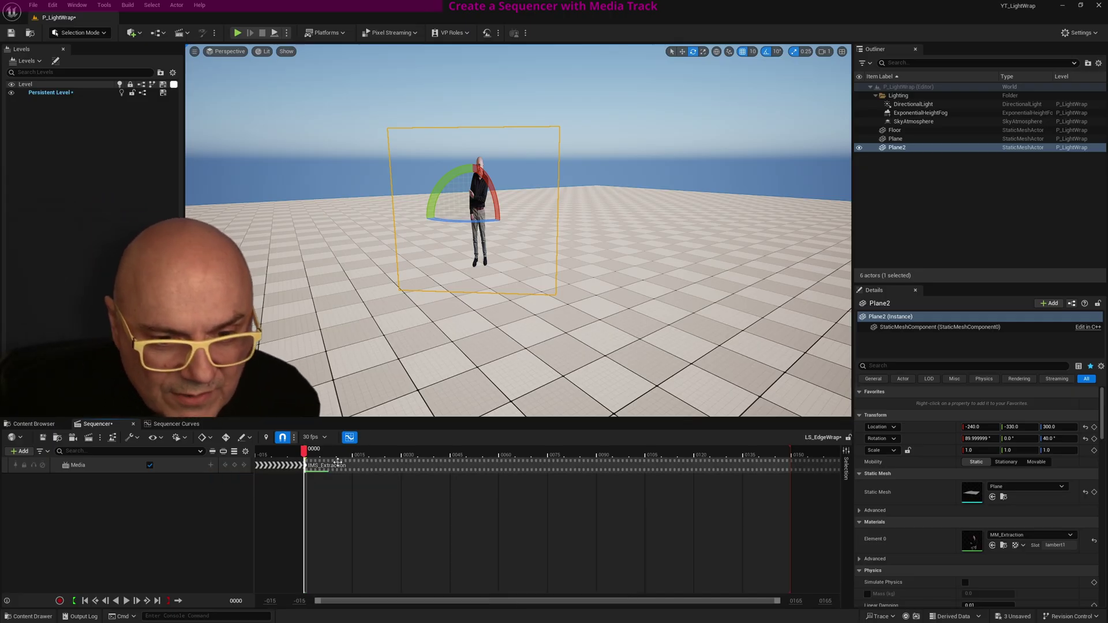
pyautogui.click(312, 437)
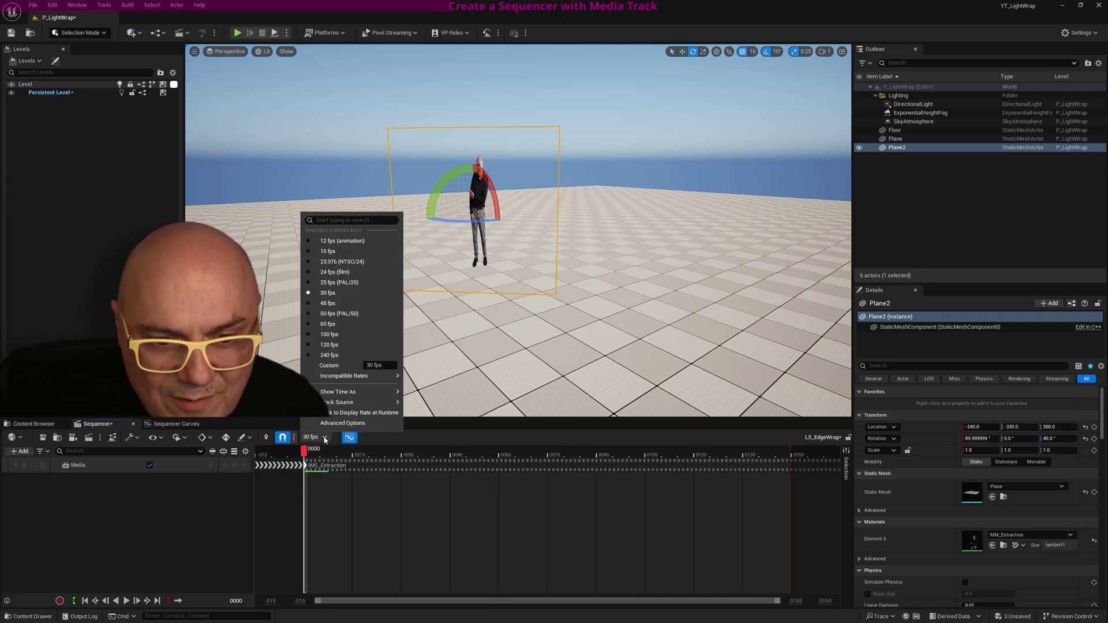
pyautogui.click(328, 272)
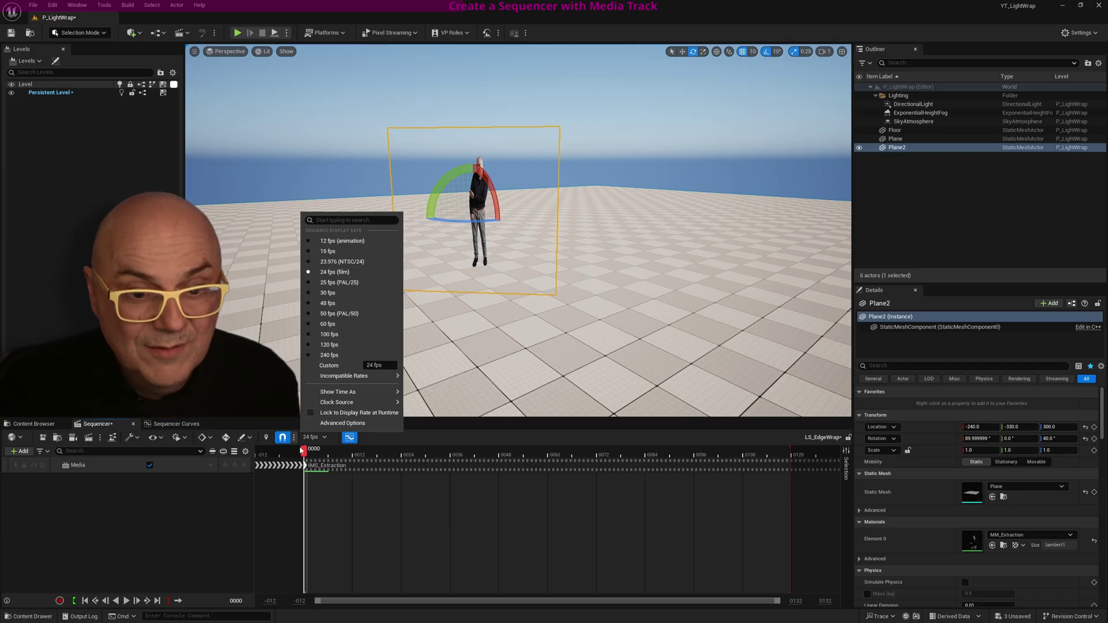
# Play and scrub the sequence to check whether the IMS_Extraction media section updates the footage on the plane.
pyautogui.moveTo(306, 454)
pyautogui.mouseDown()
pyautogui.moveTo(434, 457)
pyautogui.moveTo(304, 456)
pyautogui.mouseUp()
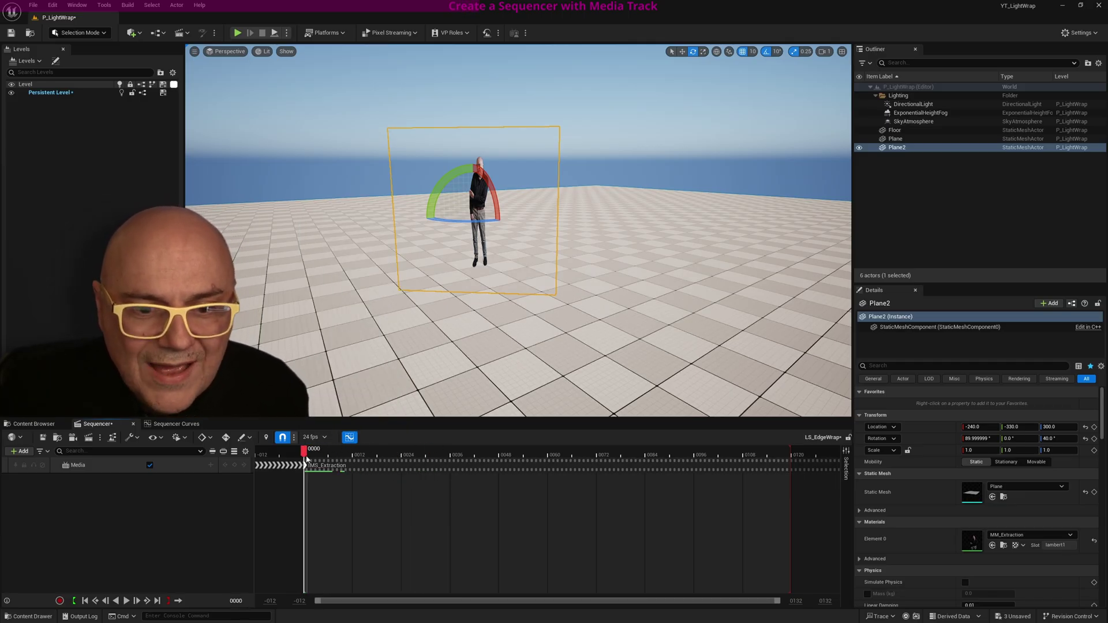
pyautogui.click(368, 465)
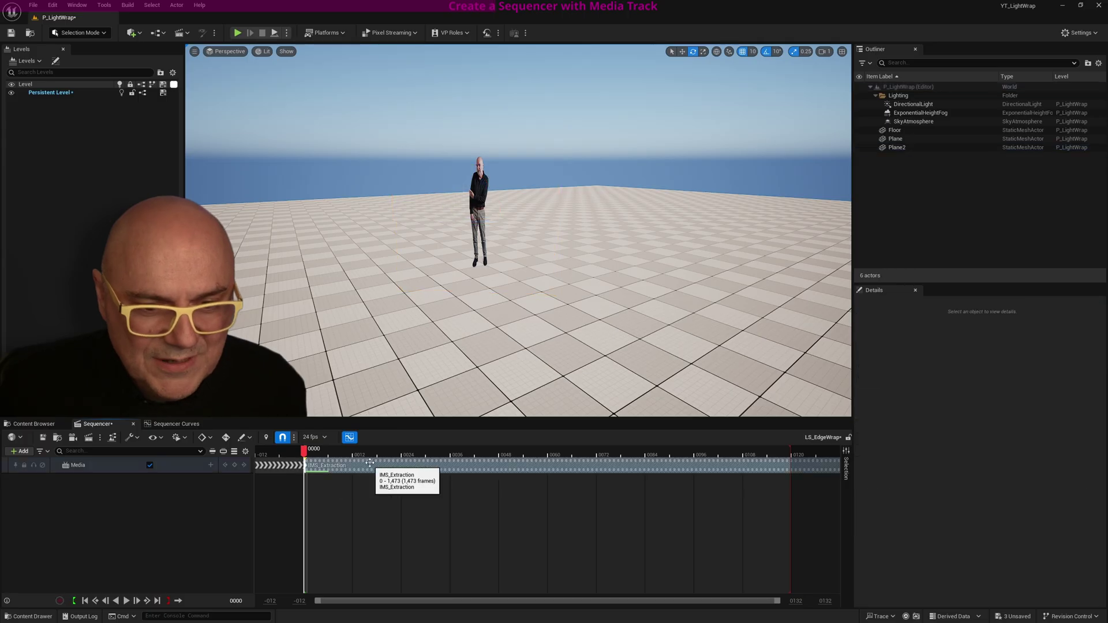
pyautogui.press('space')
pyautogui.moveTo(440, 463); pyautogui.dragTo(634, 462)
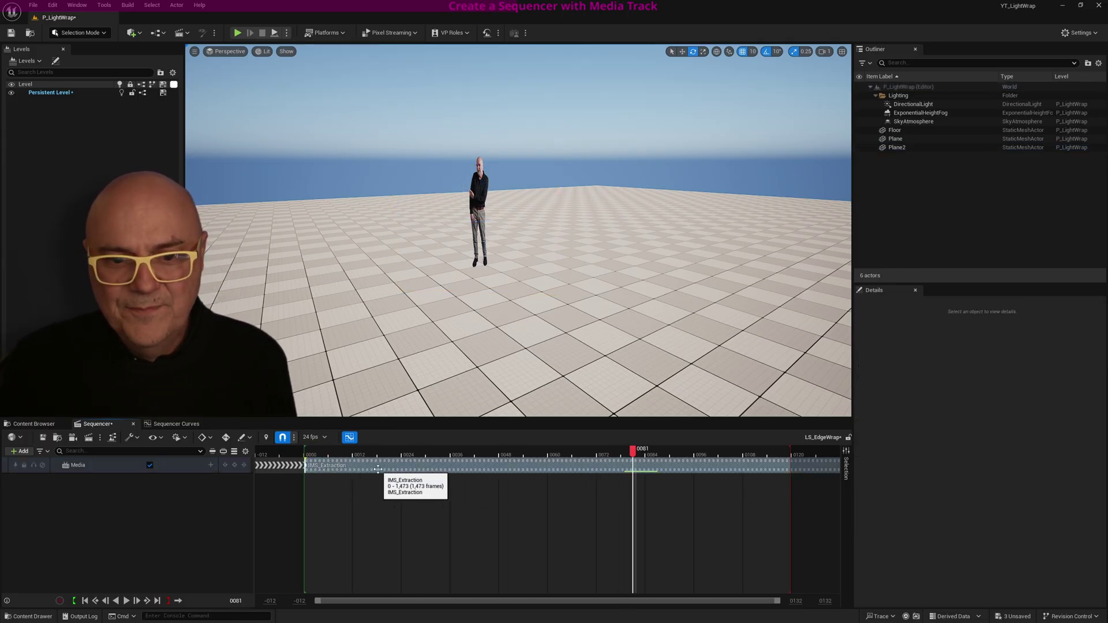
pyautogui.moveTo(371, 456); pyautogui.dragTo(357, 458)
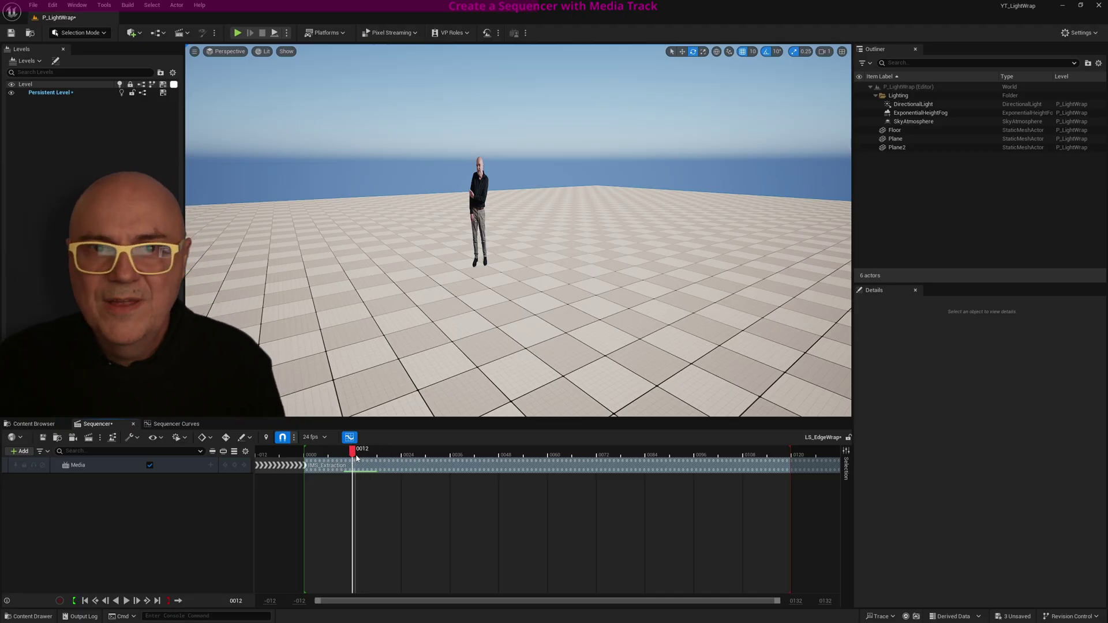
# Assign MT_Extraction as the Media Texture of the IMS_Extraction section on the Media track.
pyautogui.rightClick(416, 466)
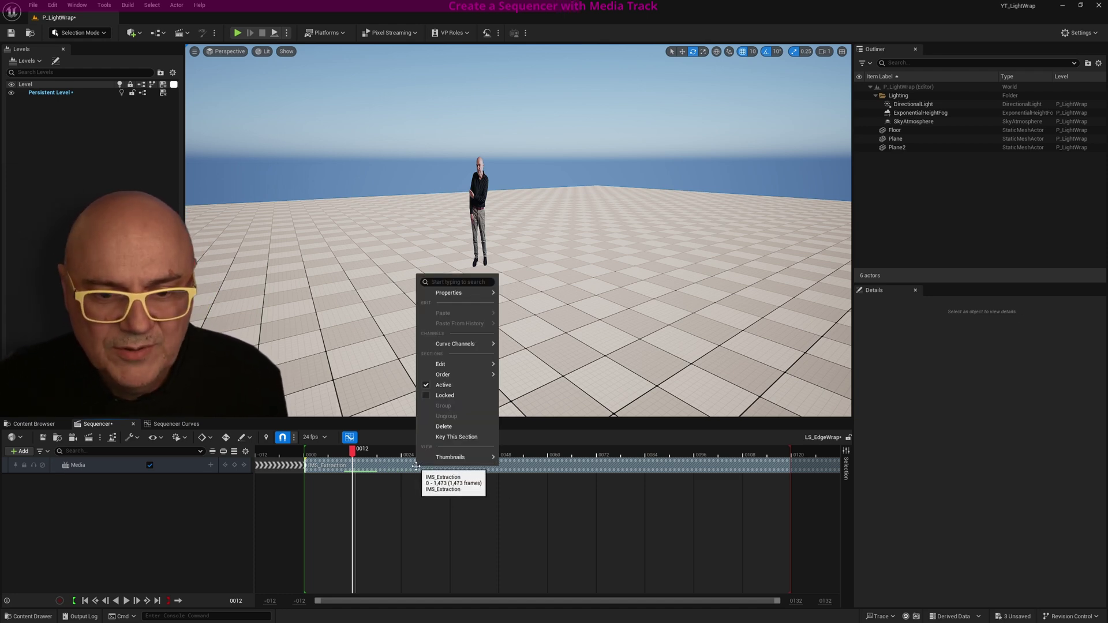
pyautogui.moveTo(476, 294)
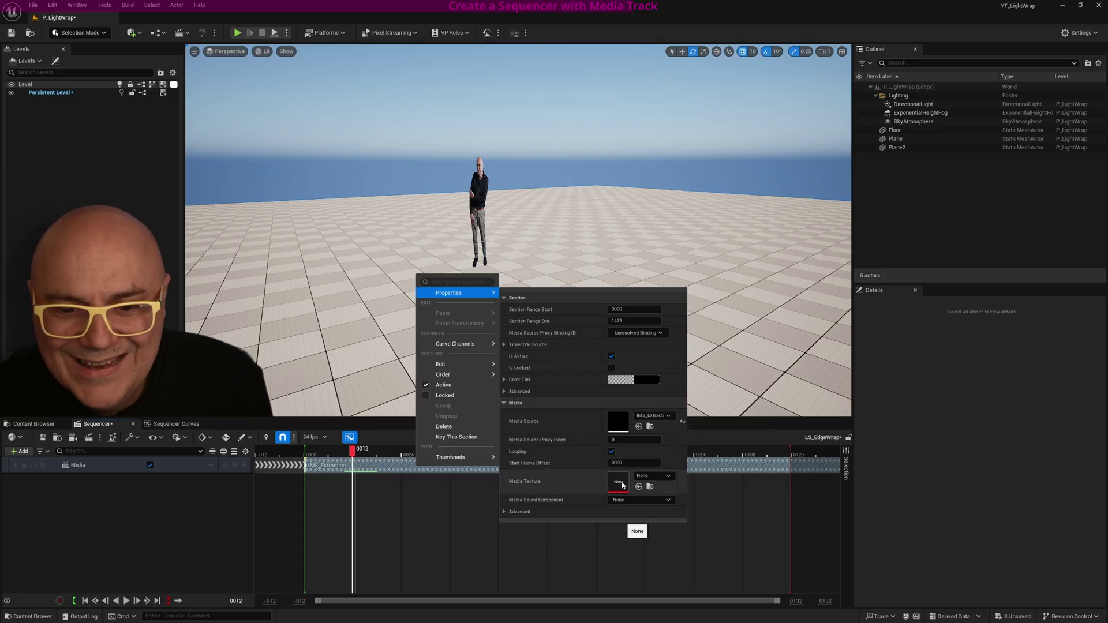
pyautogui.click(656, 478)
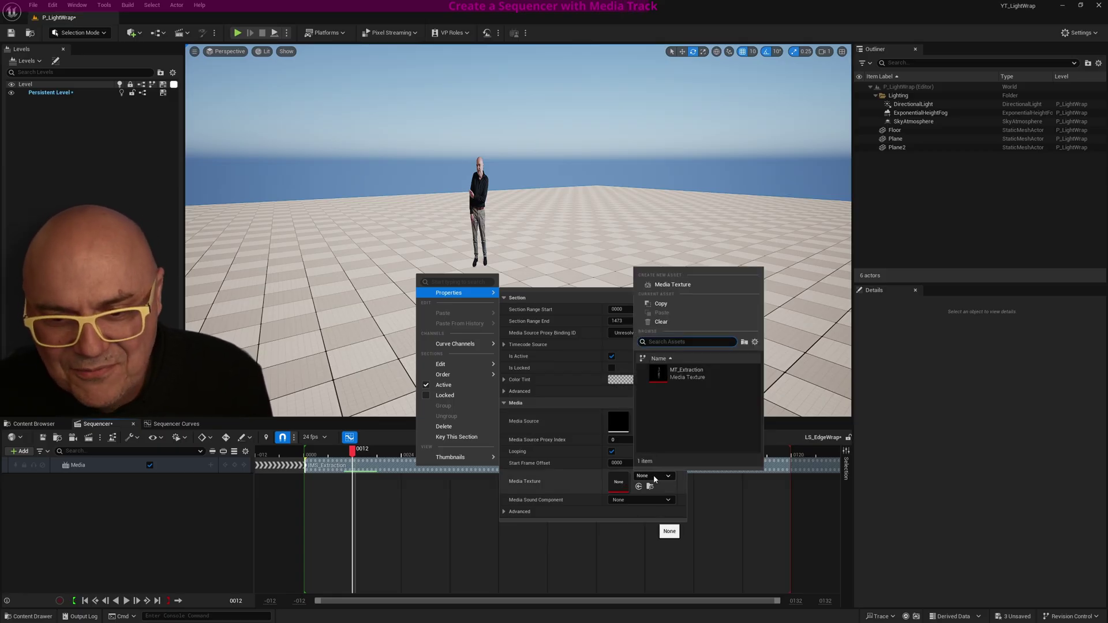
pyautogui.click(682, 374)
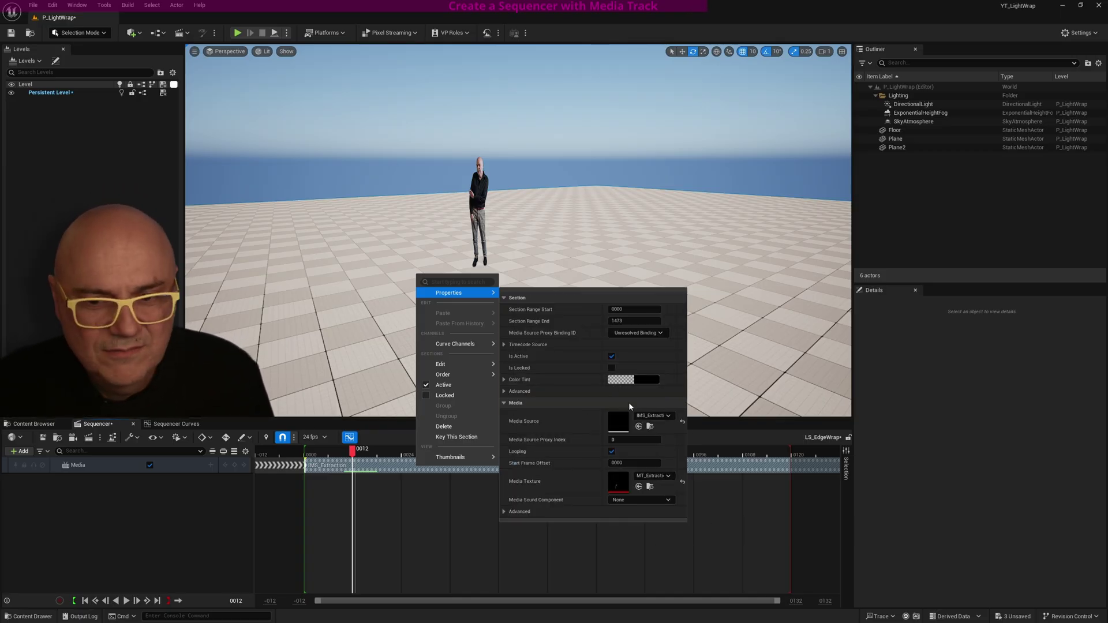
pyautogui.click(449, 532)
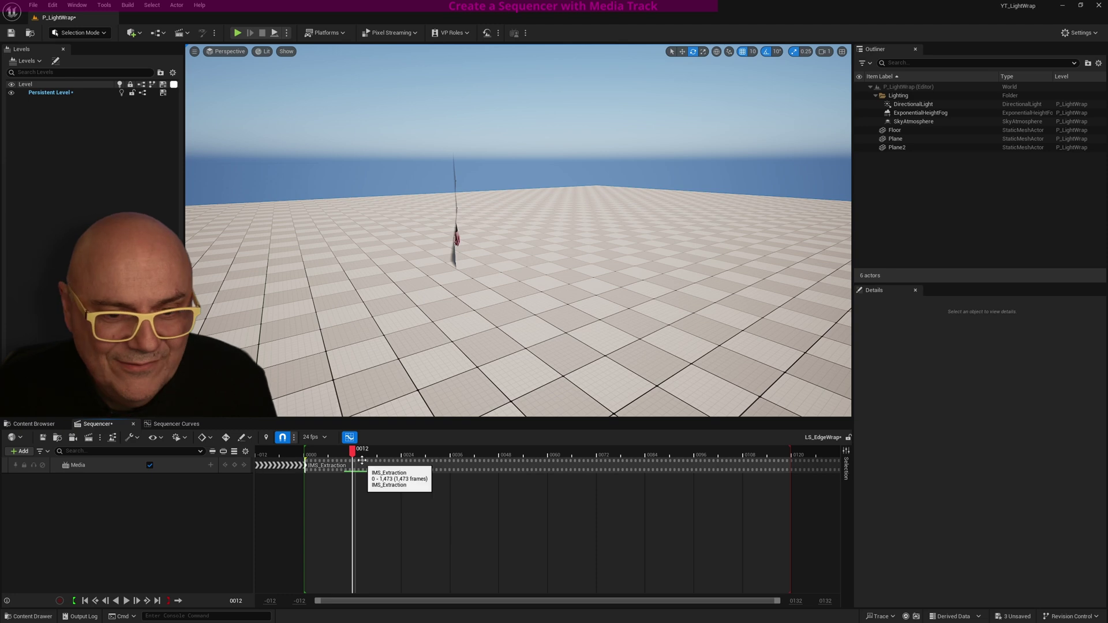
# Play the sequence and inspect the extracted footage on the planes in the viewport.
pyautogui.press('space')
pyautogui.moveTo(495, 470); pyautogui.dragTo(852, 482)
pyautogui.moveTo(470, 295); pyautogui.dragTo(498, 294, button='right')
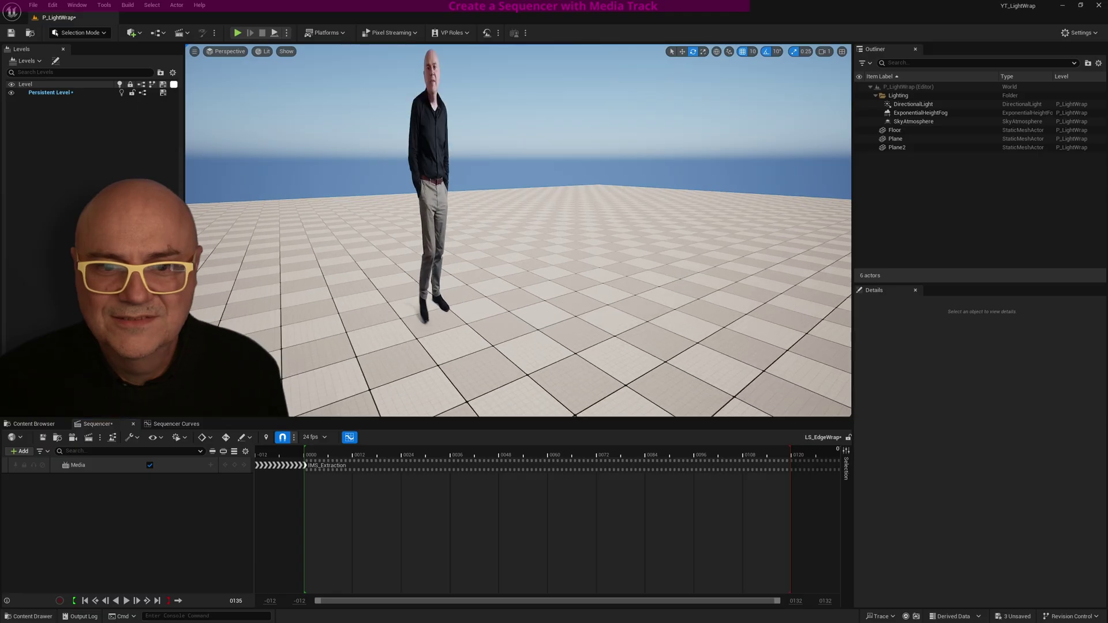
pyautogui.moveTo(478, 281)
pyautogui.mouseDown(button='middle')
pyautogui.moveTo(439, 294)
pyautogui.moveTo(477, 281)
pyautogui.mouseUp(button='middle')
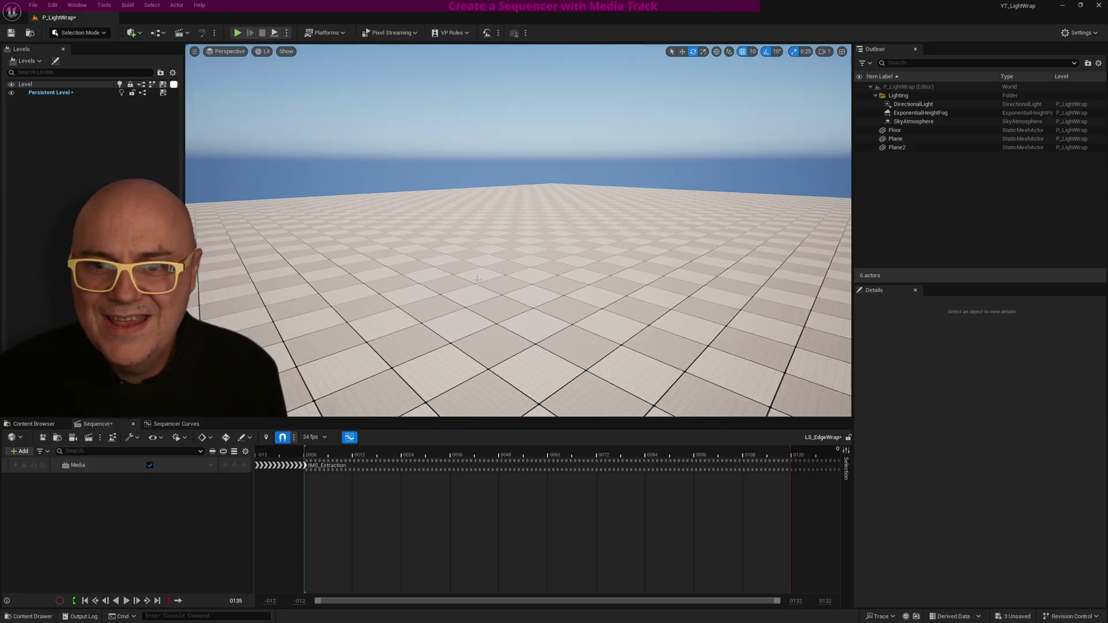
# Scale the Plane2 actor to 1.92 in X and 1.08 in Y.
pyautogui.click(668, 156)
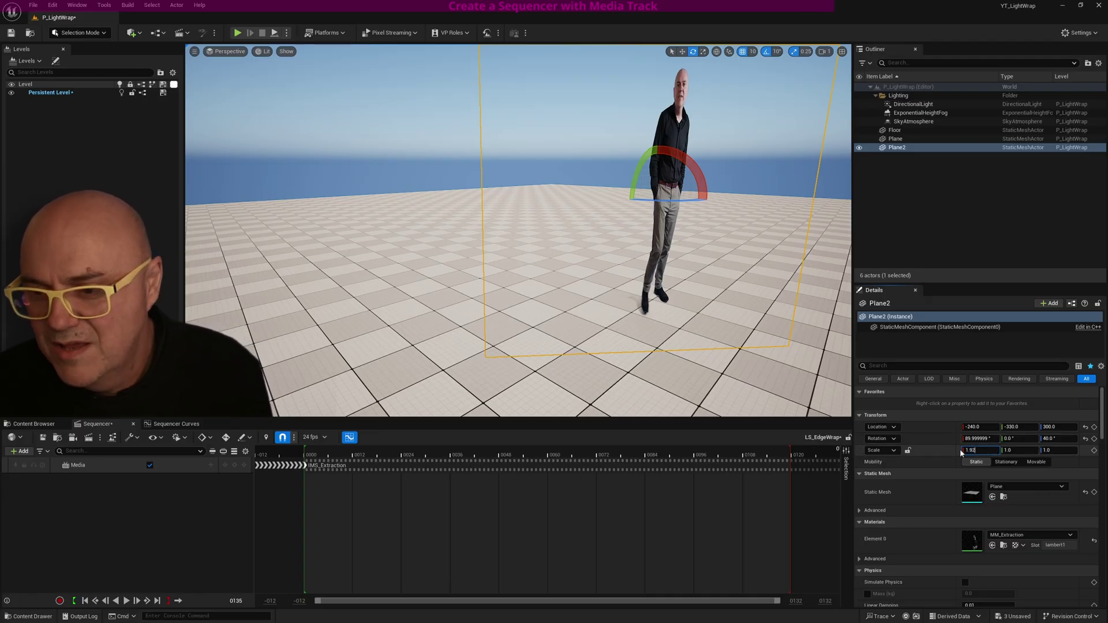
pyautogui.click(1016, 451)
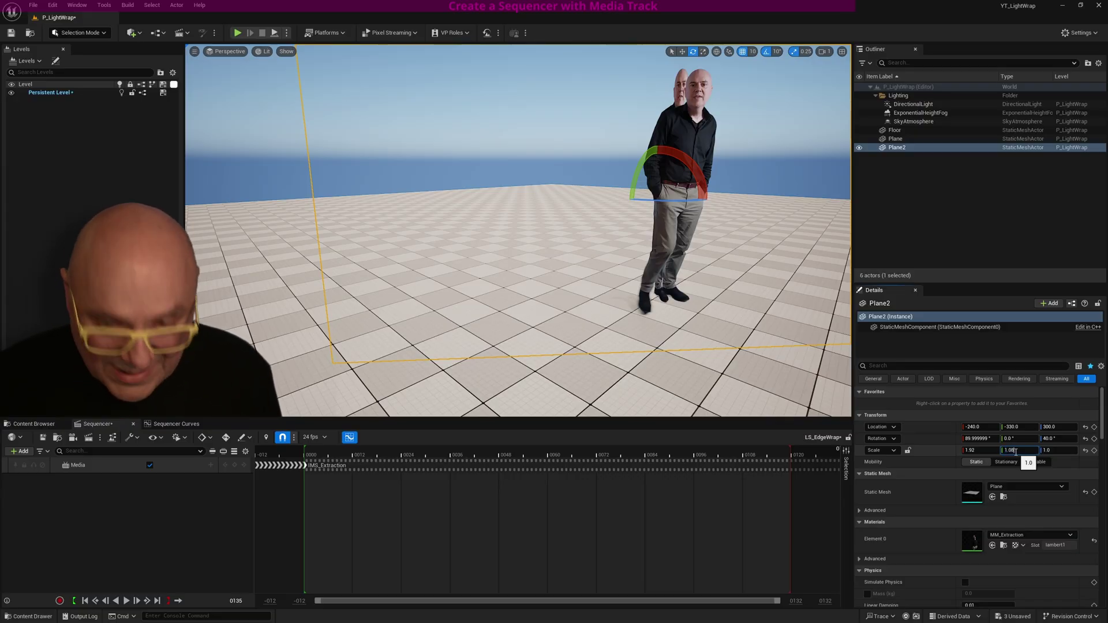
pyautogui.write('1.08')
pyautogui.press('Return')
# Delete the original Plane actor, keeping only the rescaled Plane2.
pyautogui.moveTo(551, 316); pyautogui.dragTo(514, 304, button='right')
pyautogui.moveTo(335, 455); pyautogui.dragTo(551, 455)
pyautogui.click(892, 139)
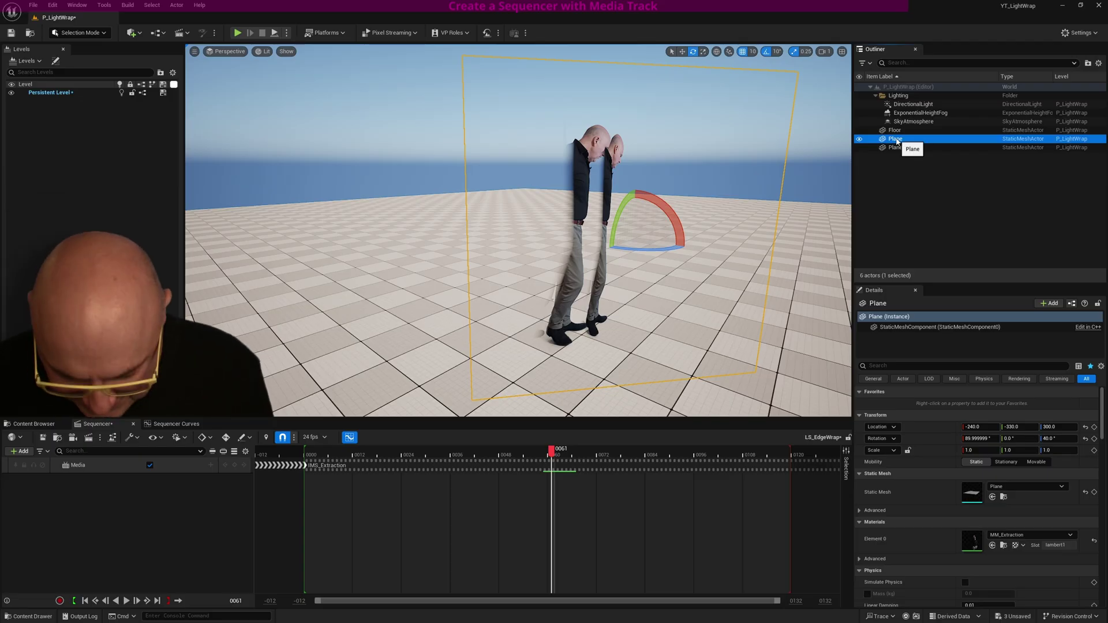
pyautogui.press('Delete')
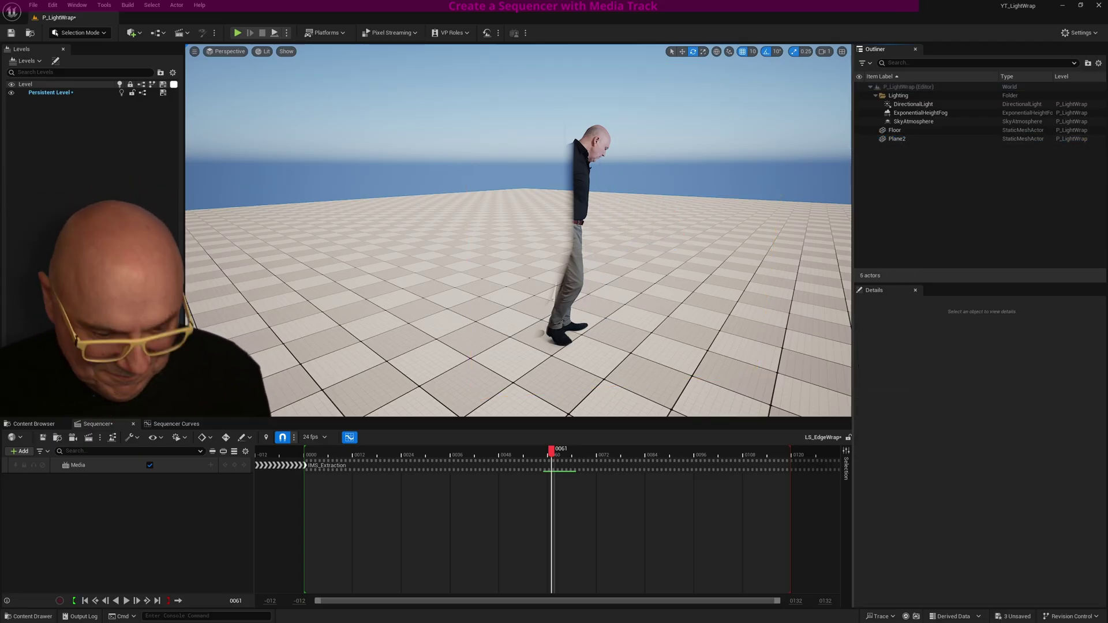
# Scrub the sequence to frame 118 and review the footage on the remaining plane.
pyautogui.keyDown('alt'); pyautogui.moveTo(585, 325); pyautogui.dragTo(540, 317); pyautogui.keyUp('alt')
pyautogui.moveTo(555, 453); pyautogui.dragTo(784, 461)
pyautogui.scroll(-5, 490, 258)
pyautogui.keyDown('alt'); pyautogui.moveTo(490, 258); pyautogui.dragTo(477, 278); pyautogui.keyUp('alt')
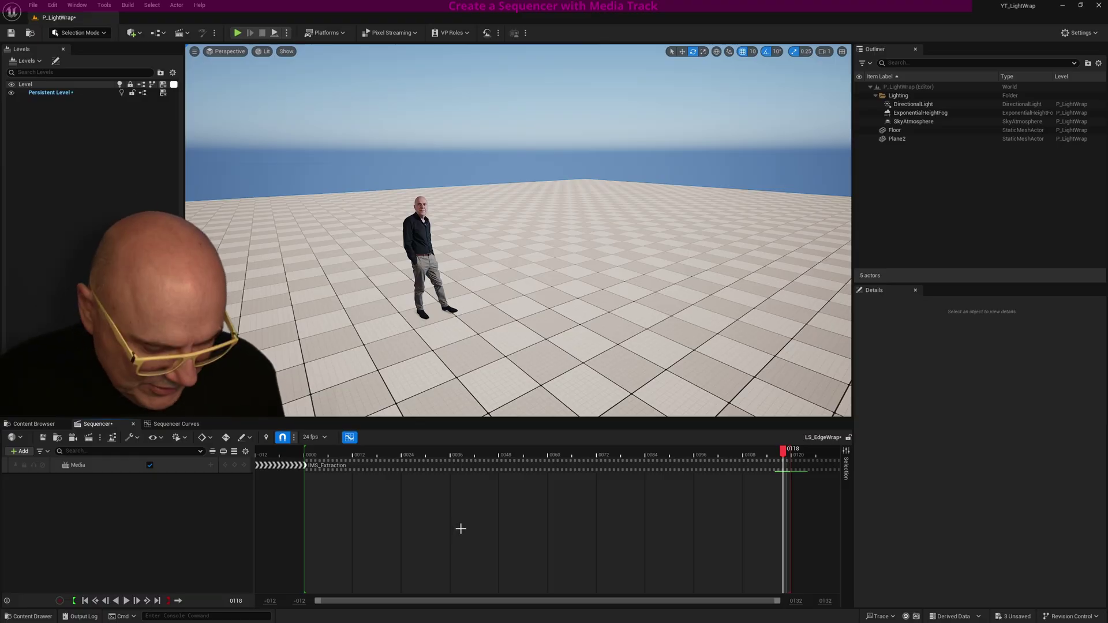
# Extend the sequence's playback range to the end of the IMS_Extraction section at frame 1473.
pyautogui.keyDown('ctrl'); pyautogui.scroll(-4, 461, 529); pyautogui.keyUp('ctrl')
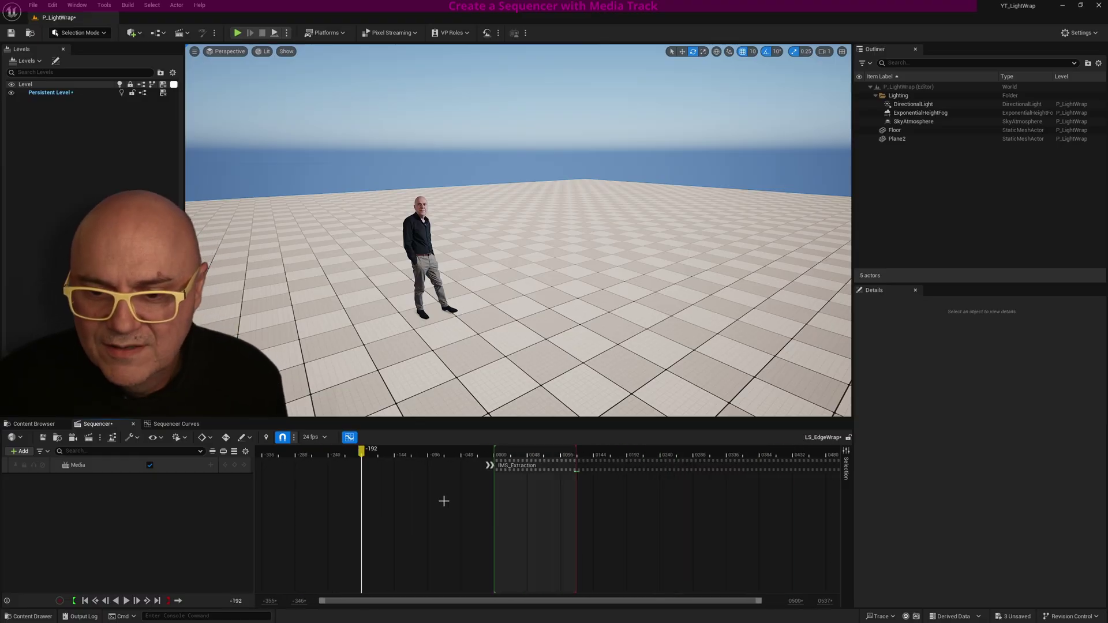
pyautogui.keyDown('ctrl'); pyautogui.scroll(-6, 445, 501); pyautogui.keyUp('ctrl')
pyautogui.keyDown('ctrl'); pyautogui.scroll(-2, 445, 501); pyautogui.keyUp('ctrl')
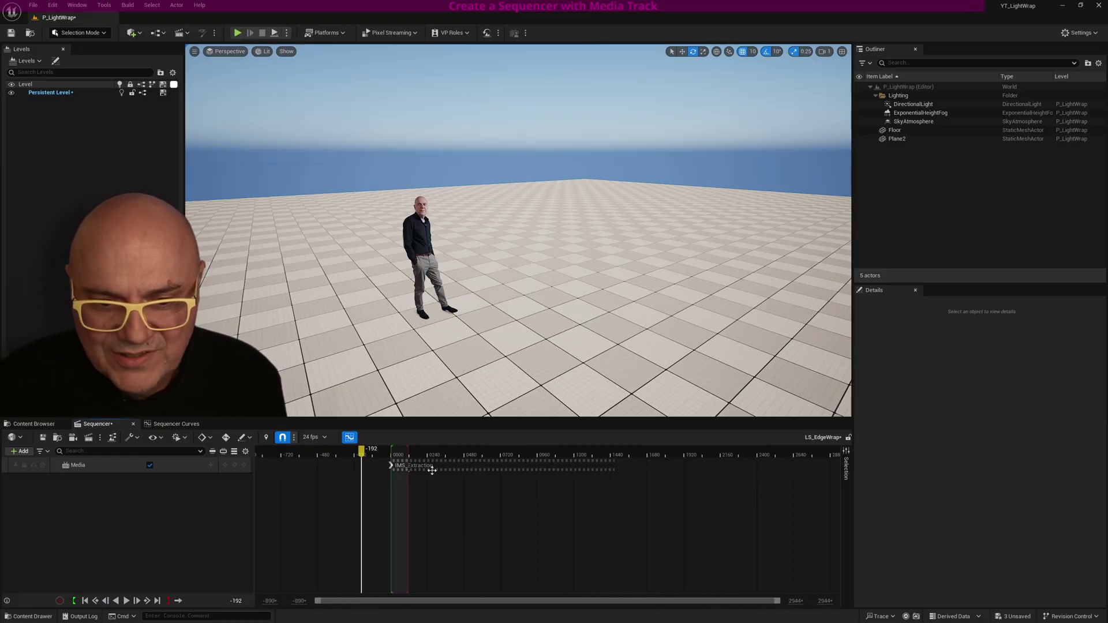
pyautogui.click(617, 454)
pyautogui.moveTo(613, 452); pyautogui.dragTo(615, 453)
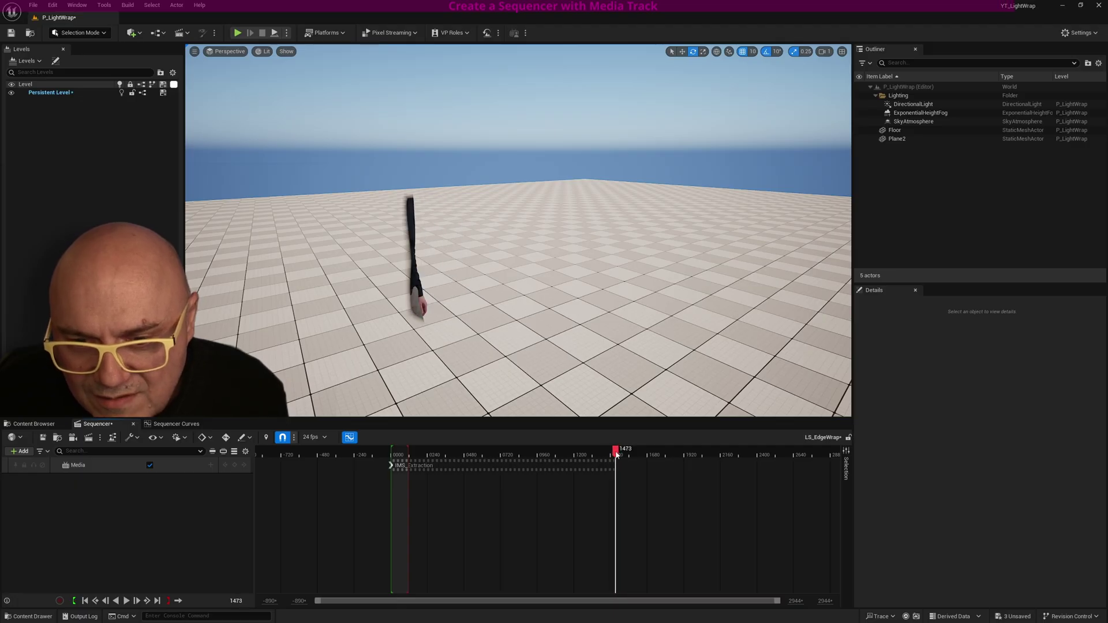
pyautogui.moveTo(409, 451); pyautogui.dragTo(616, 458)
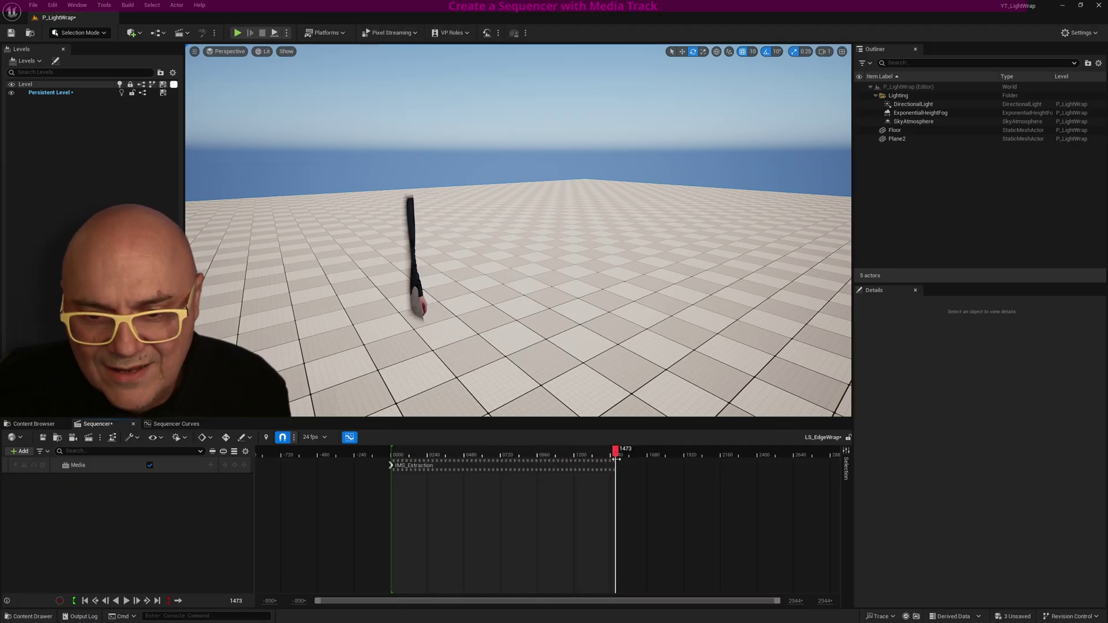
# Lock the sequence's playback range and scrub back from its end.
pyautogui.click(186, 439)
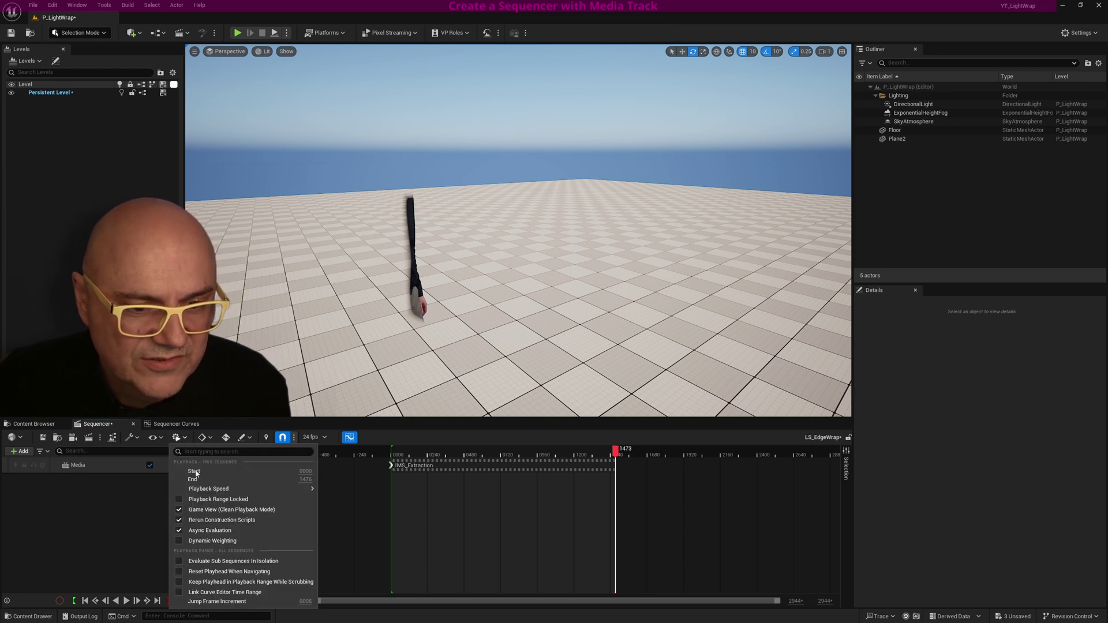
pyautogui.click(198, 500)
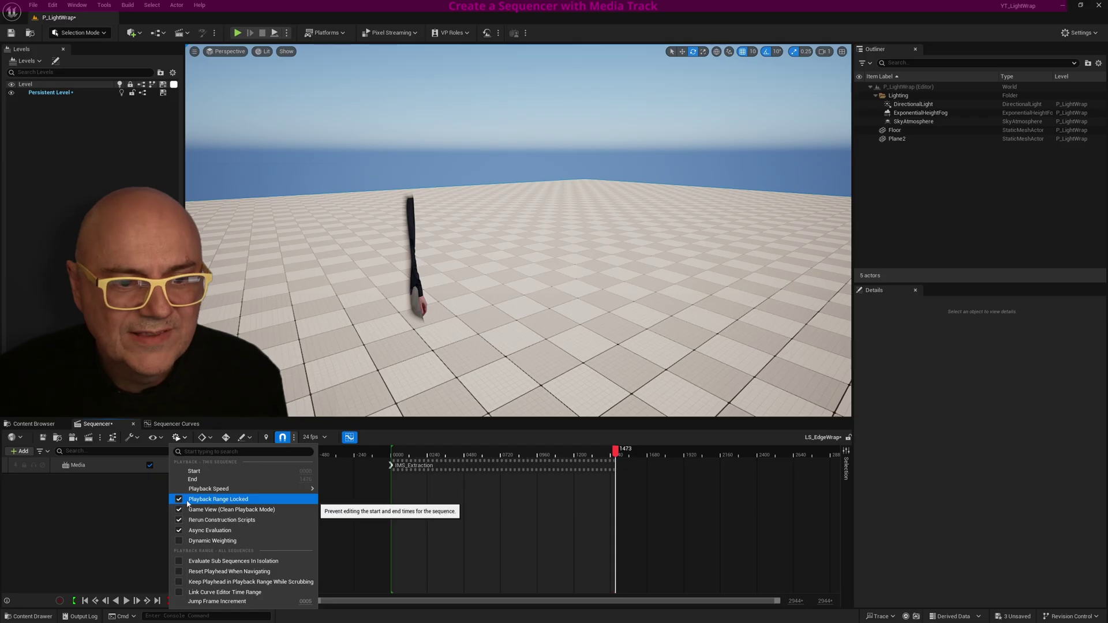
pyautogui.click(618, 465)
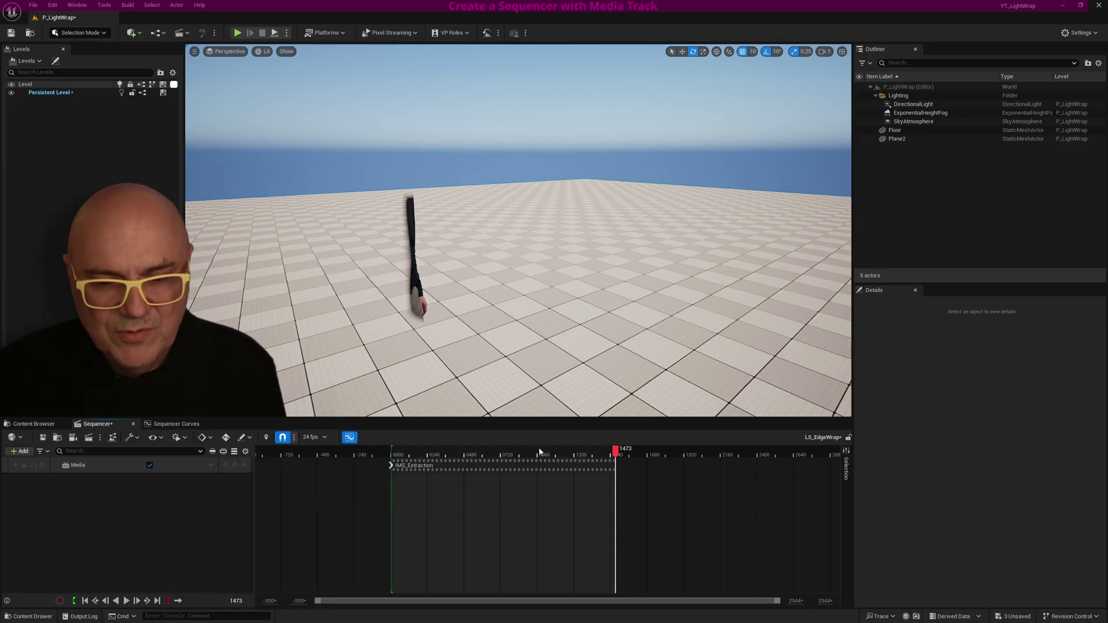
pyautogui.moveTo(583, 448); pyautogui.dragTo(498, 456)
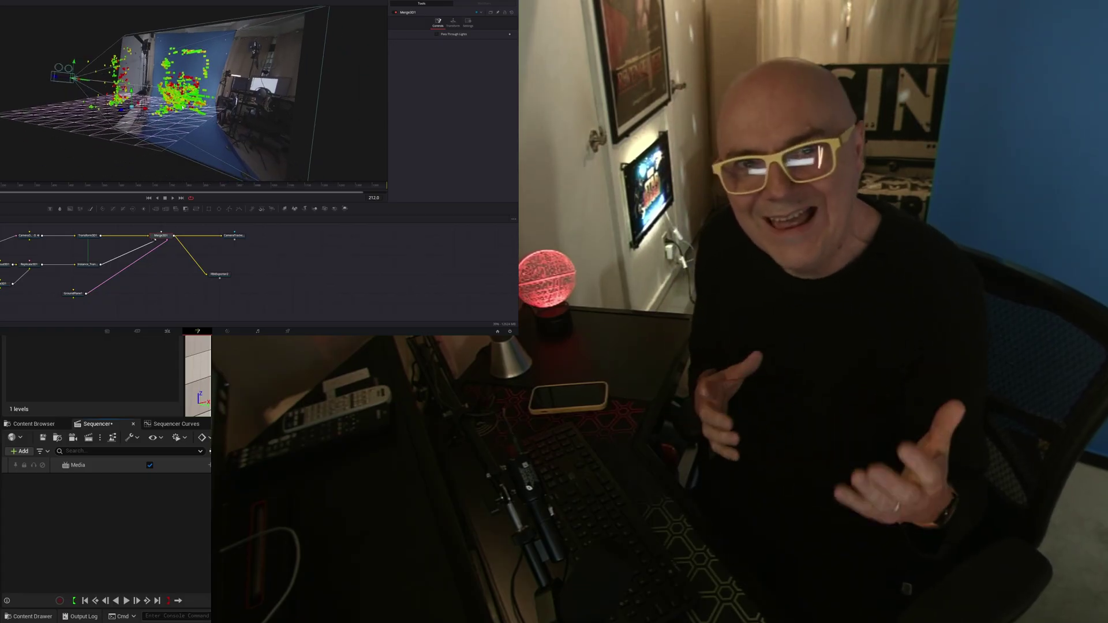
pyautogui.click(219, 275)
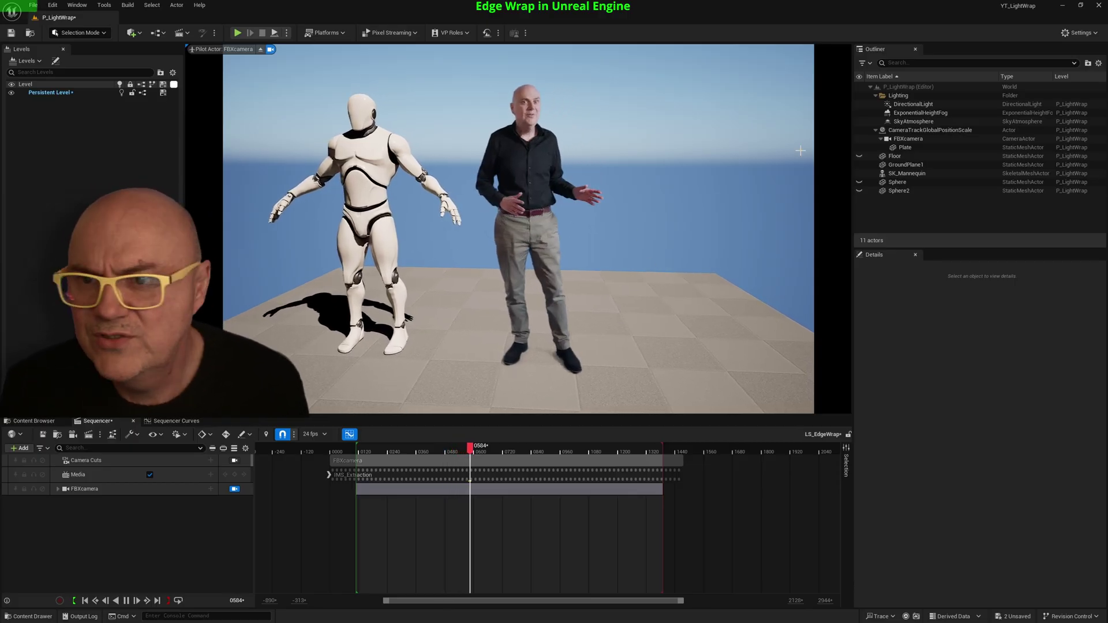
# Hide the ExponentialHeightFog and SkyAtmosphere actors and show the Sphere actor behind the footage.
pyautogui.click(860, 113)
pyautogui.click(860, 122)
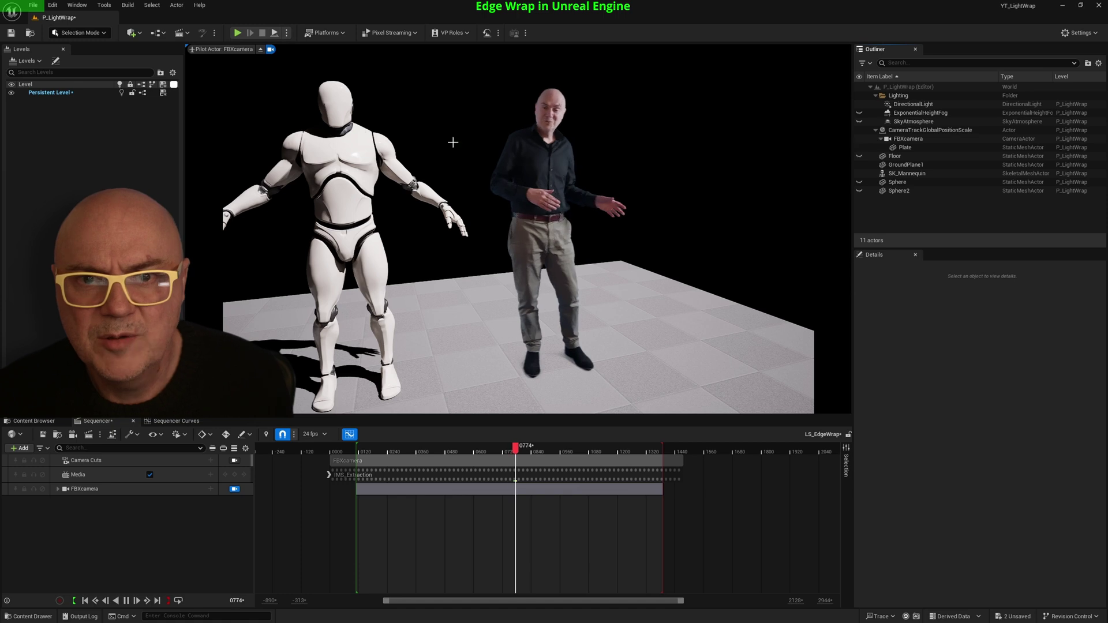
pyautogui.click(860, 183)
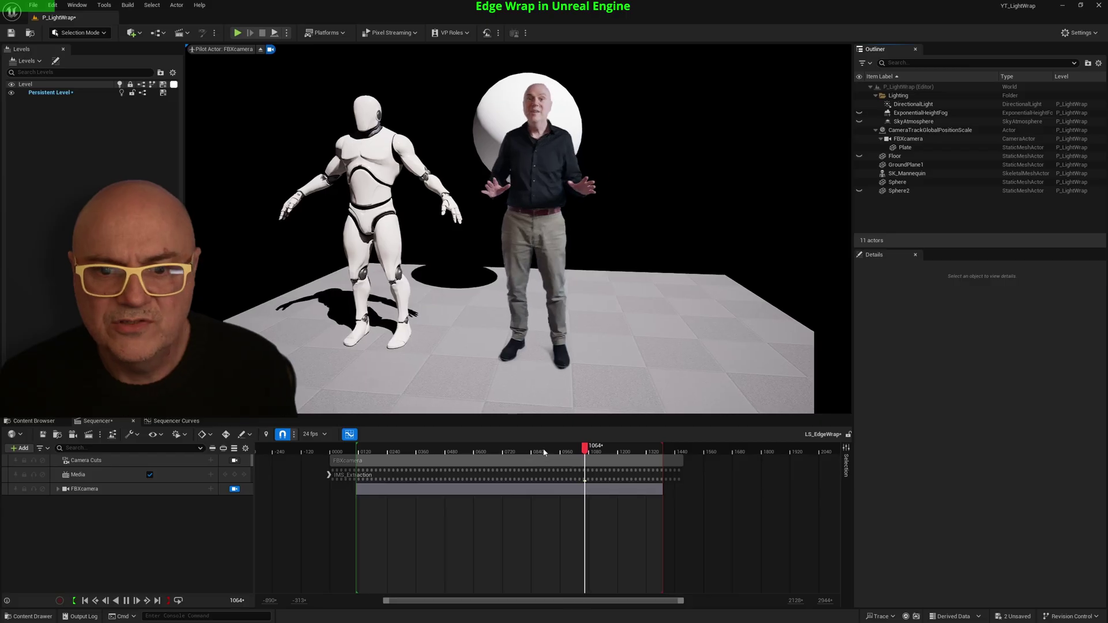
# Create a Media Player named MP_Utility with a linked video output media texture in the Media folder.
pyautogui.click(34, 421)
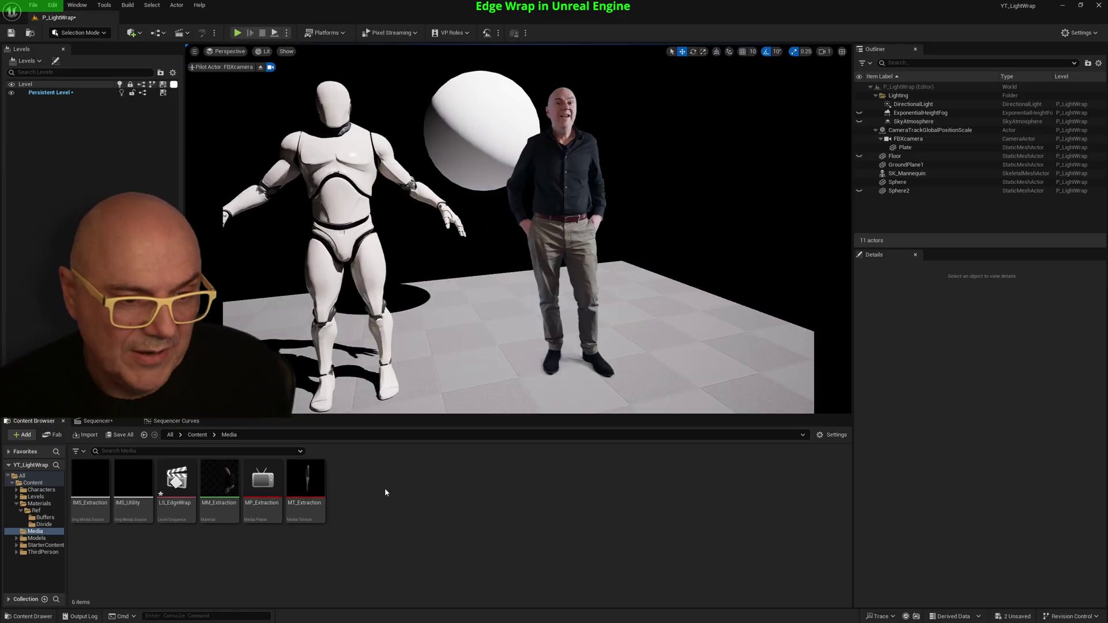
pyautogui.rightClick(416, 493)
pyautogui.moveTo(430, 323)
pyautogui.moveTo(438, 384)
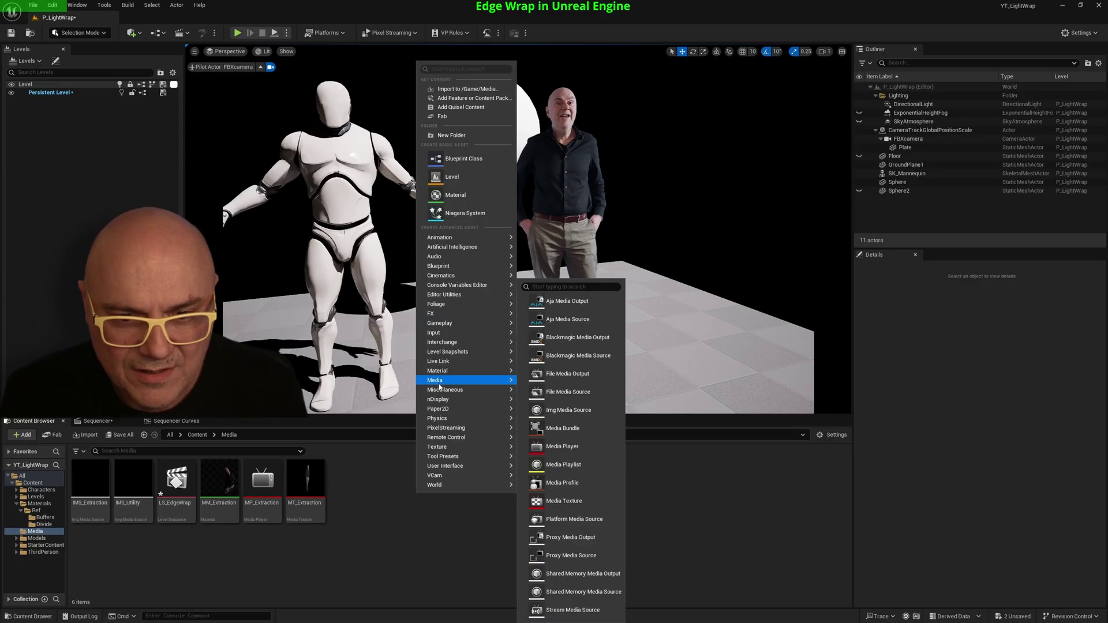
pyautogui.click(565, 447)
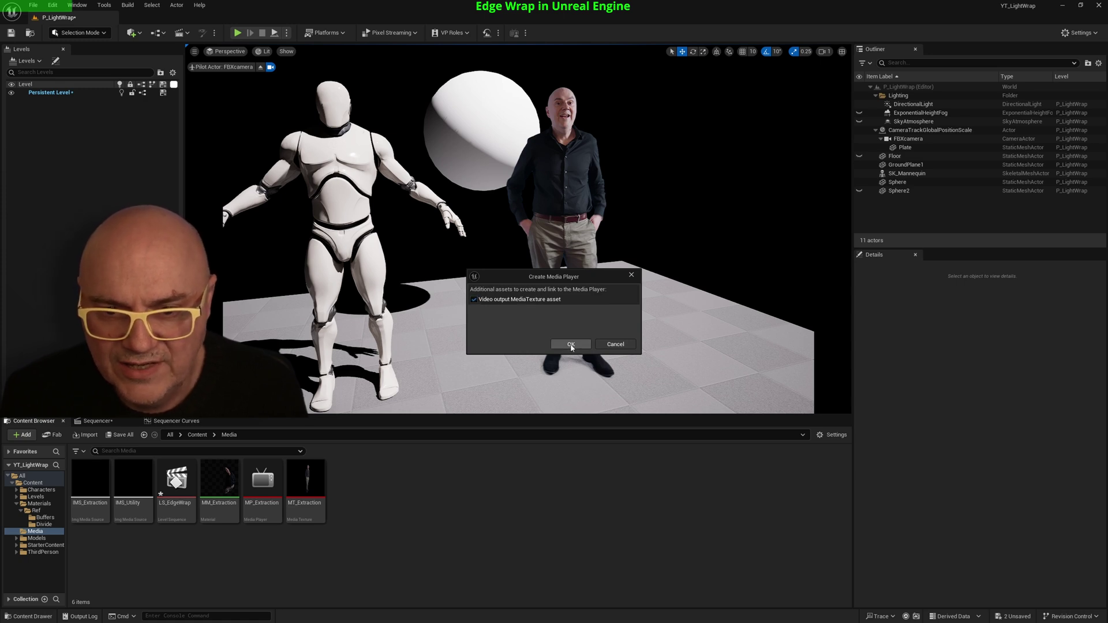
pyautogui.click(571, 345)
pyautogui.write('MP_Utilit')
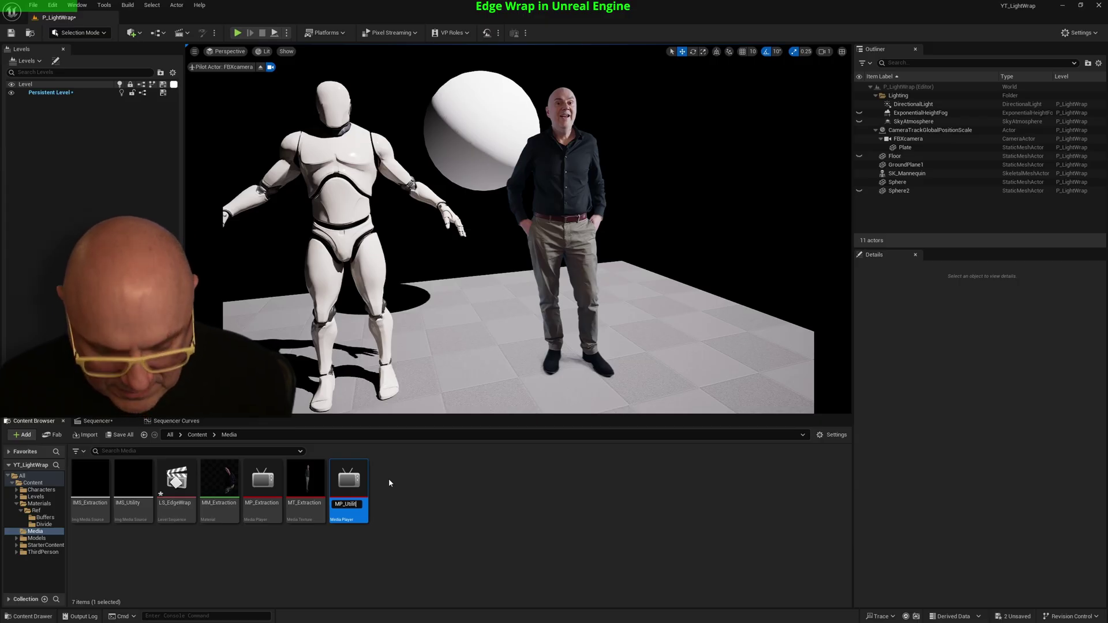
pyautogui.write('y')
pyautogui.press('Return')
# Rename the new player's media texture as MT_Utility.
pyautogui.click(387, 507)
pyautogui.click(391, 504)
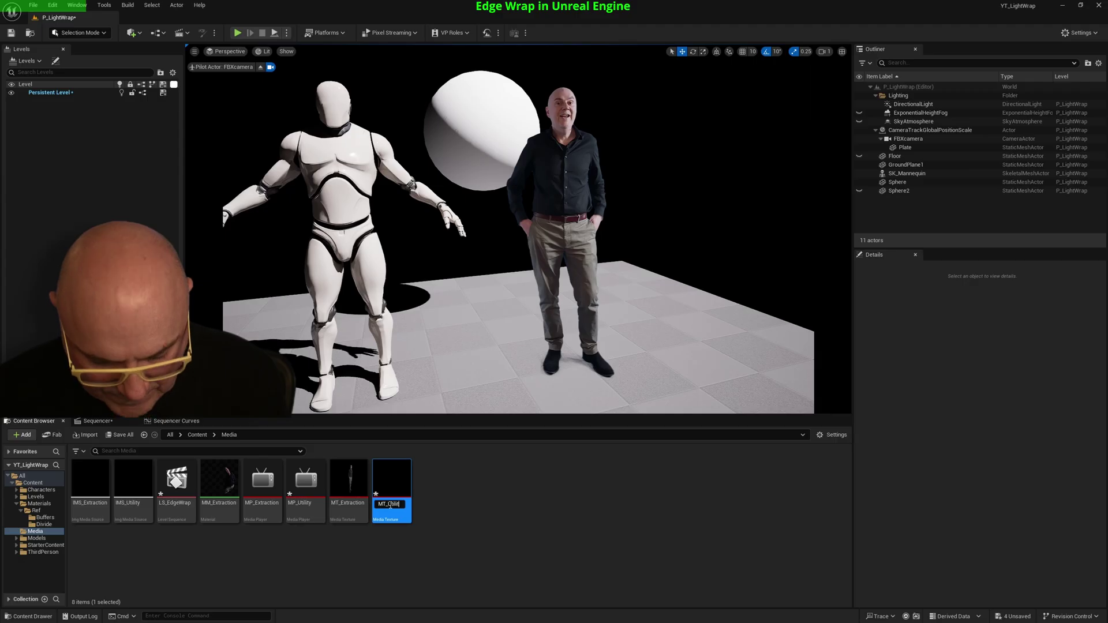
pyautogui.press('Return')
pyautogui.click(462, 534)
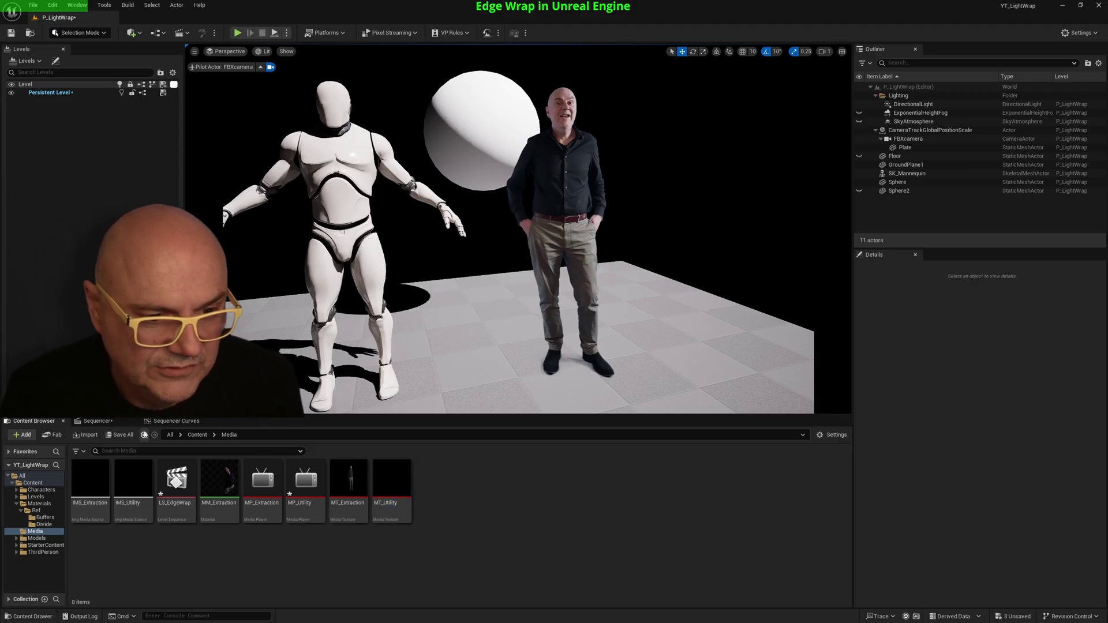
# Add a second media track to LS_EdgeWrap with the IMS_Utility media source starting at frame 0000.
pyautogui.click(95, 421)
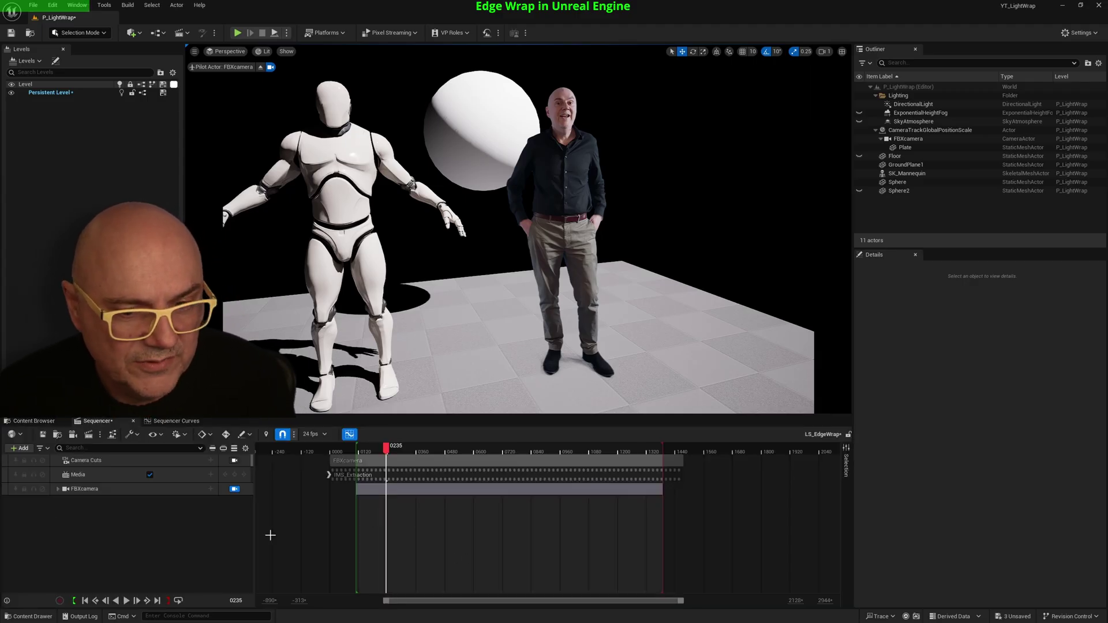
pyautogui.moveTo(358, 448); pyautogui.dragTo(329, 448)
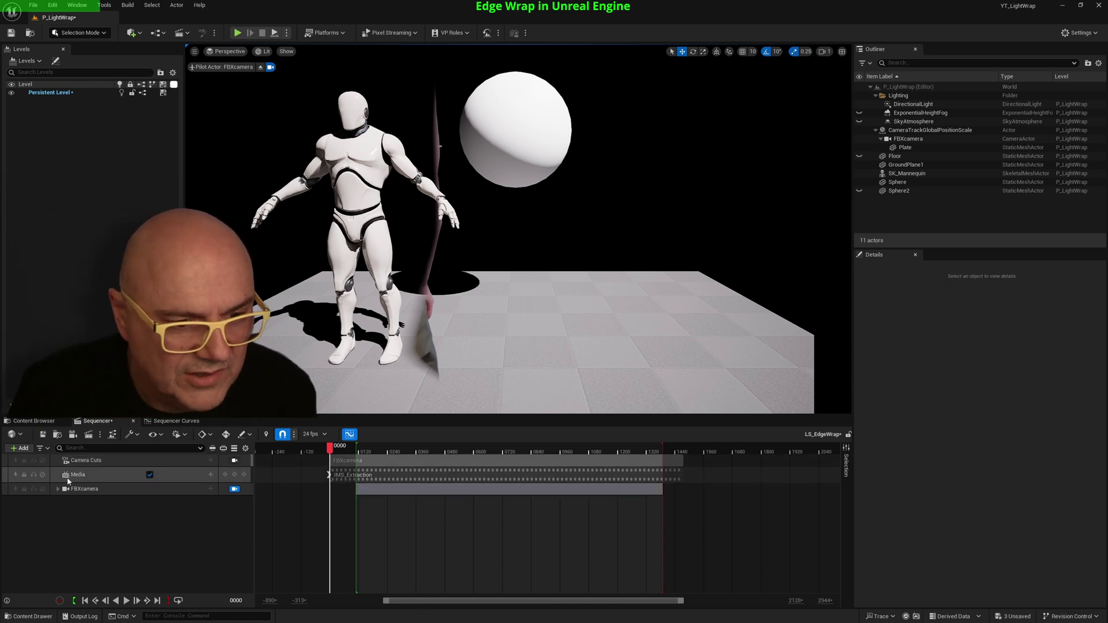
pyautogui.click(20, 448)
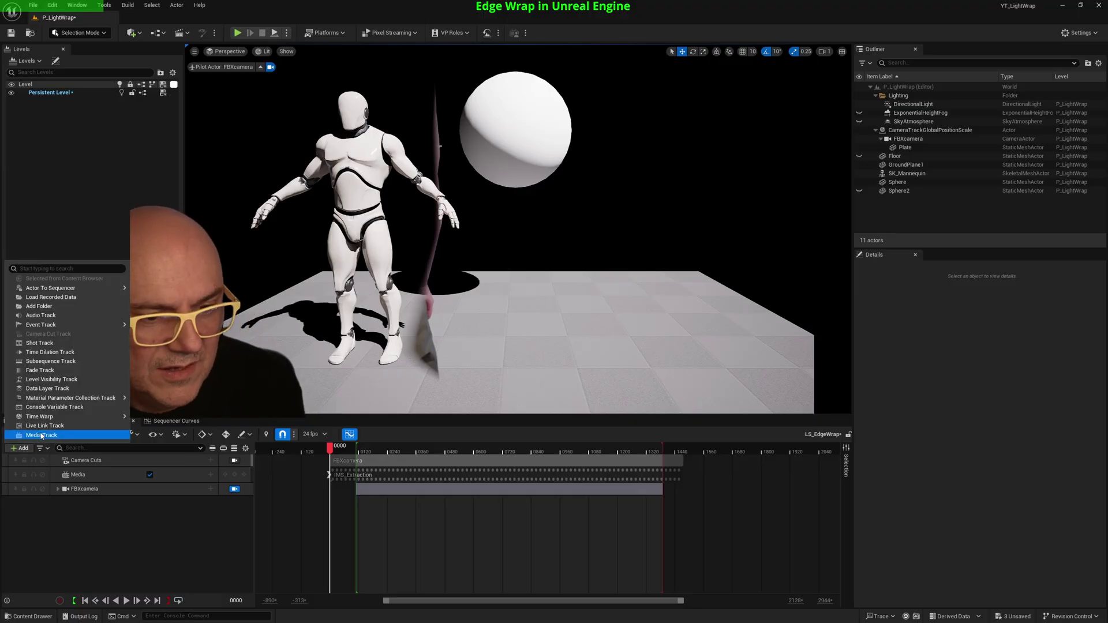
pyautogui.click(41, 435)
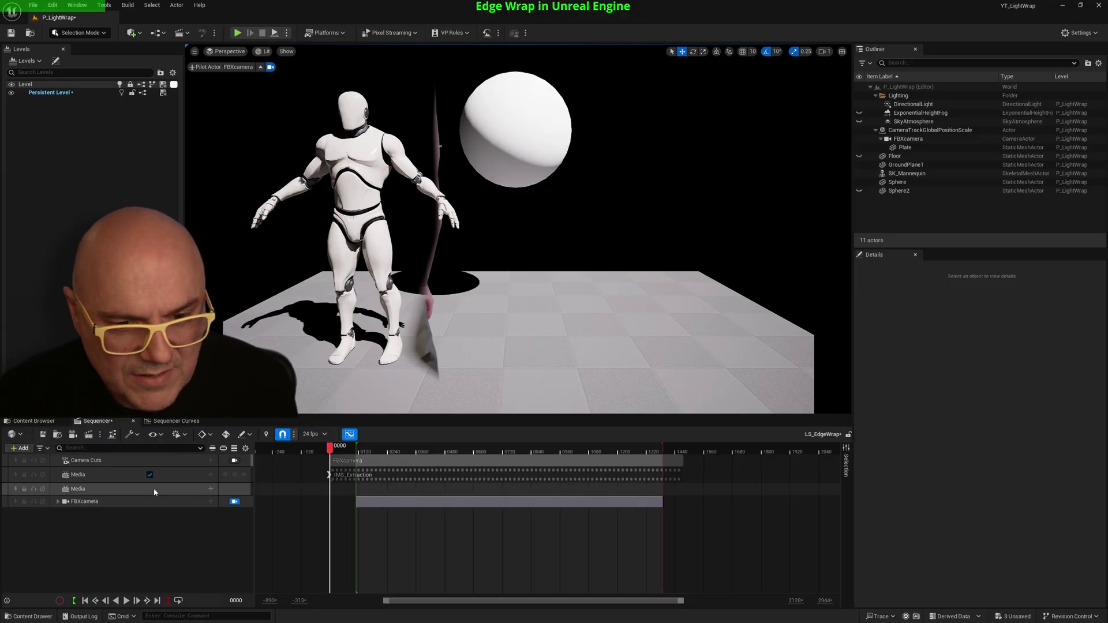
pyautogui.click(211, 491)
pyautogui.moveTo(229, 504)
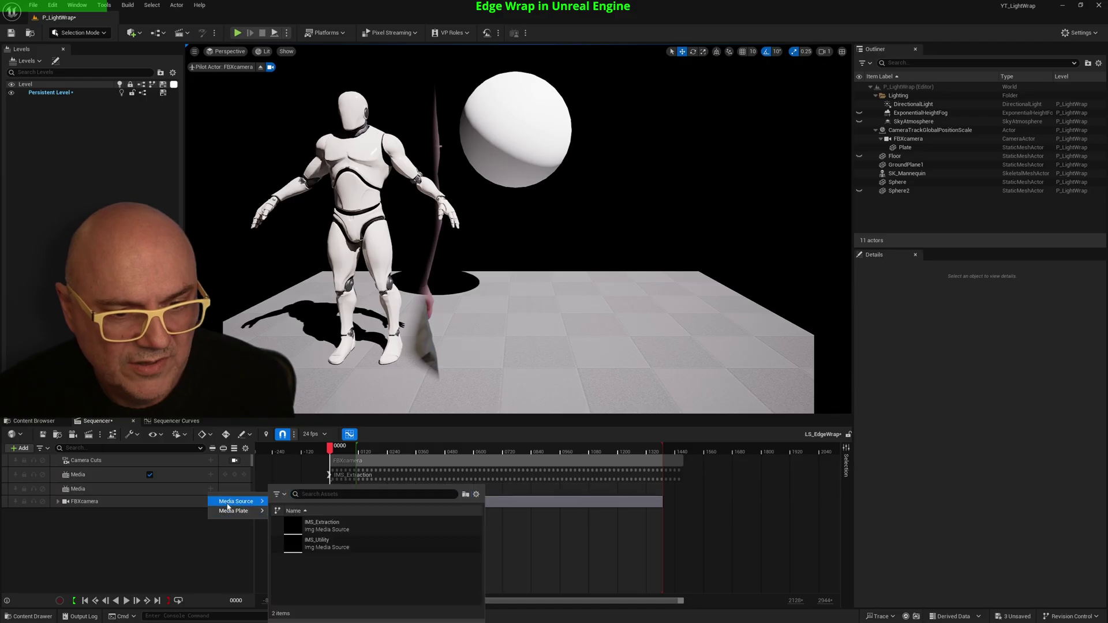
pyautogui.click(325, 543)
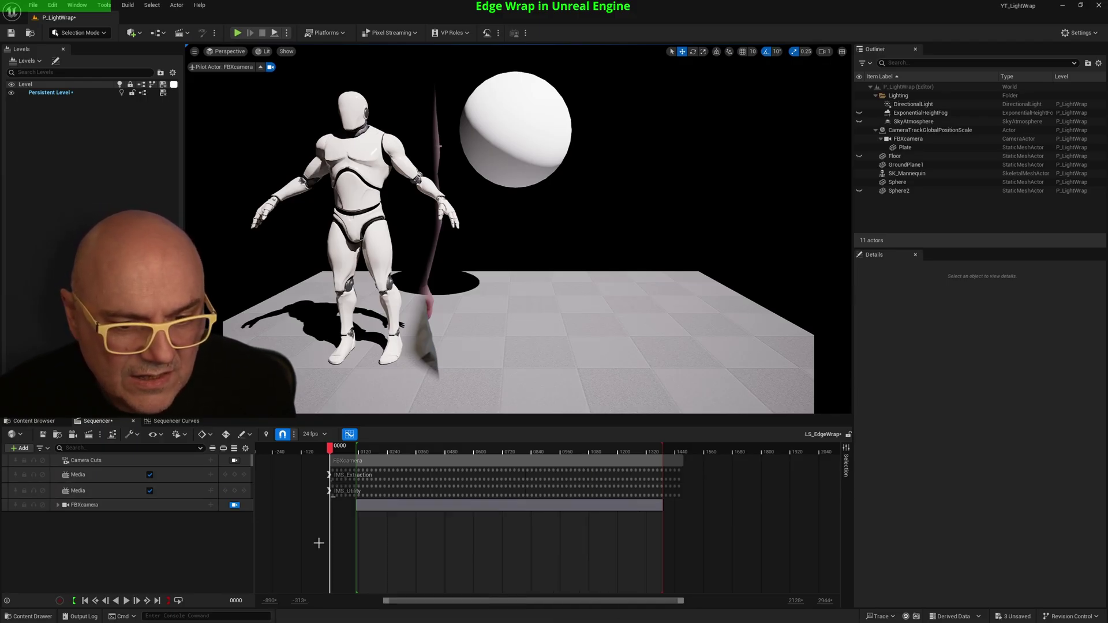
# Assign MT_Utility as the media texture of the IMS_Utility section.
pyautogui.rightClick(424, 491)
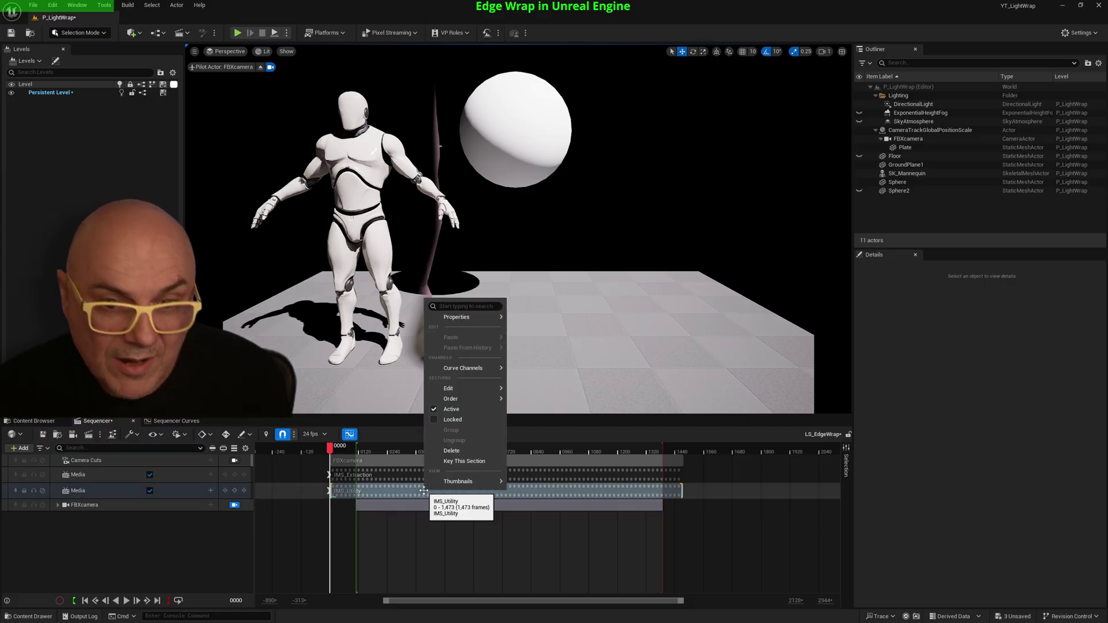
pyautogui.moveTo(473, 319)
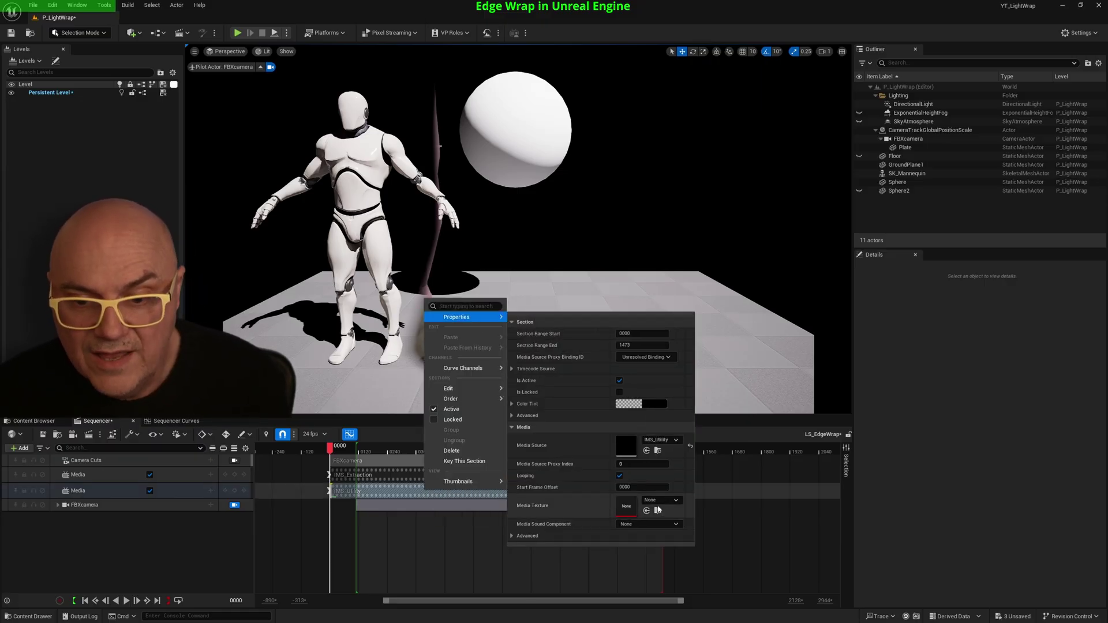
pyautogui.click(675, 501)
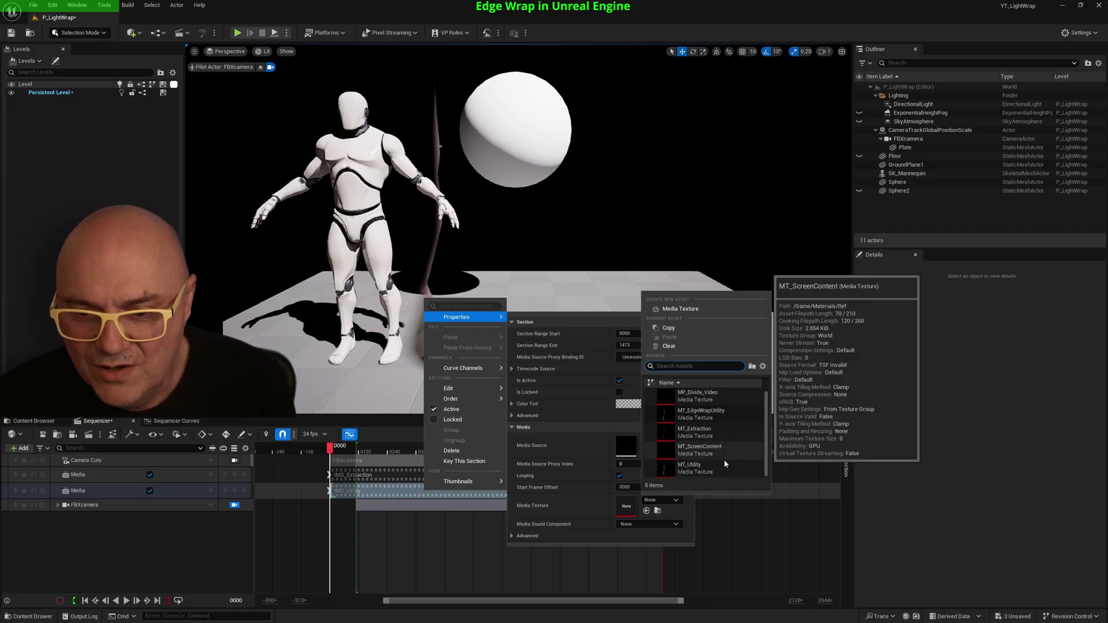
pyautogui.click(693, 470)
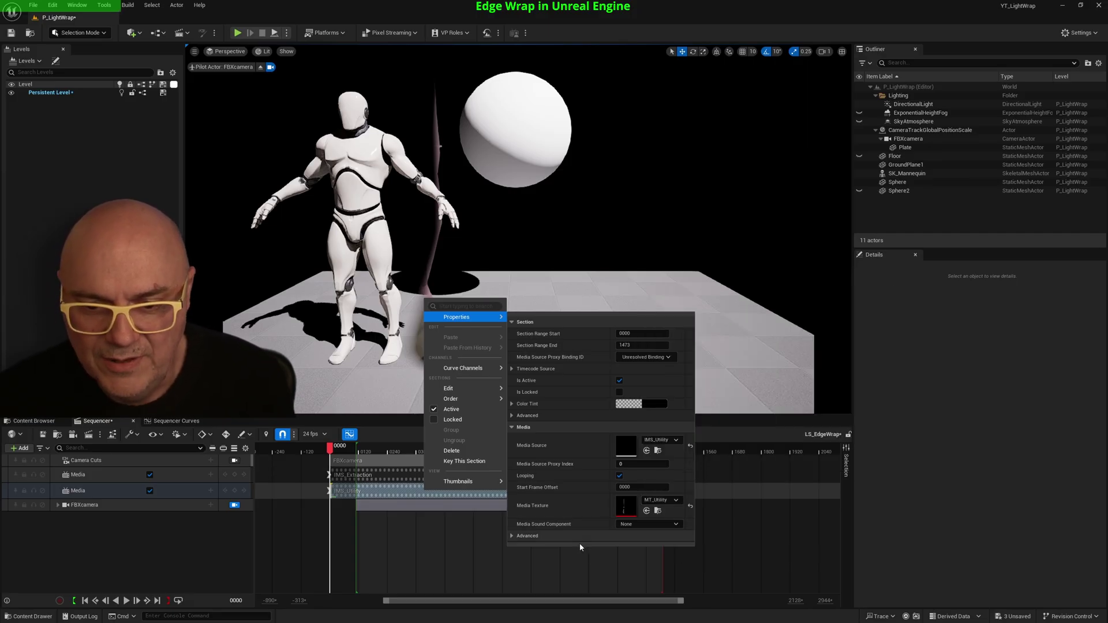
pyautogui.click(628, 572)
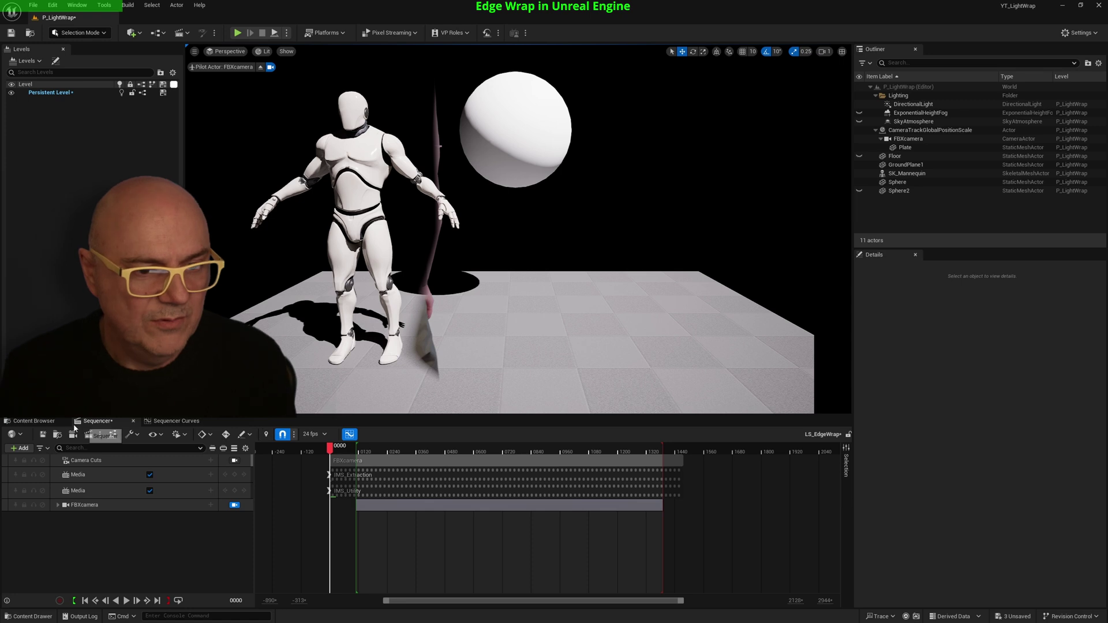
# Open the MM_Extraction material from the Media folder and bring up its main material node's properties.
pyautogui.click(34, 421)
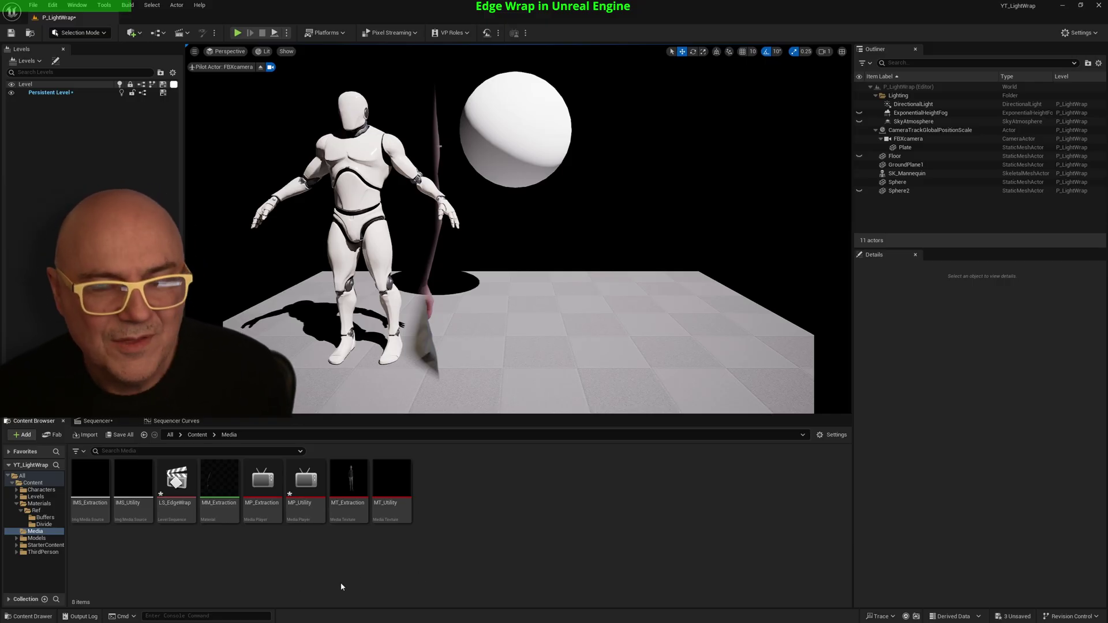
pyautogui.doubleClick(216, 485)
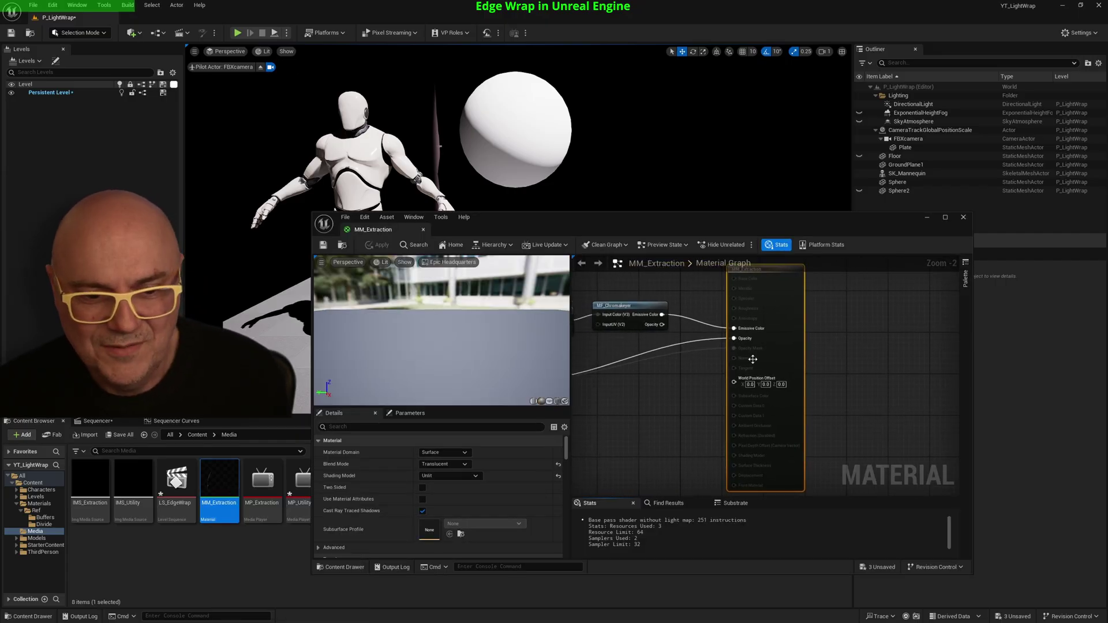
pyautogui.moveTo(795, 407)
pyautogui.mouseDown(button='right')
pyautogui.moveTo(783, 433)
pyautogui.moveTo(764, 438)
pyautogui.moveTo(773, 402)
pyautogui.mouseUp(button='right')
pyautogui.moveTo(743, 212); pyautogui.dragTo(733, 82)
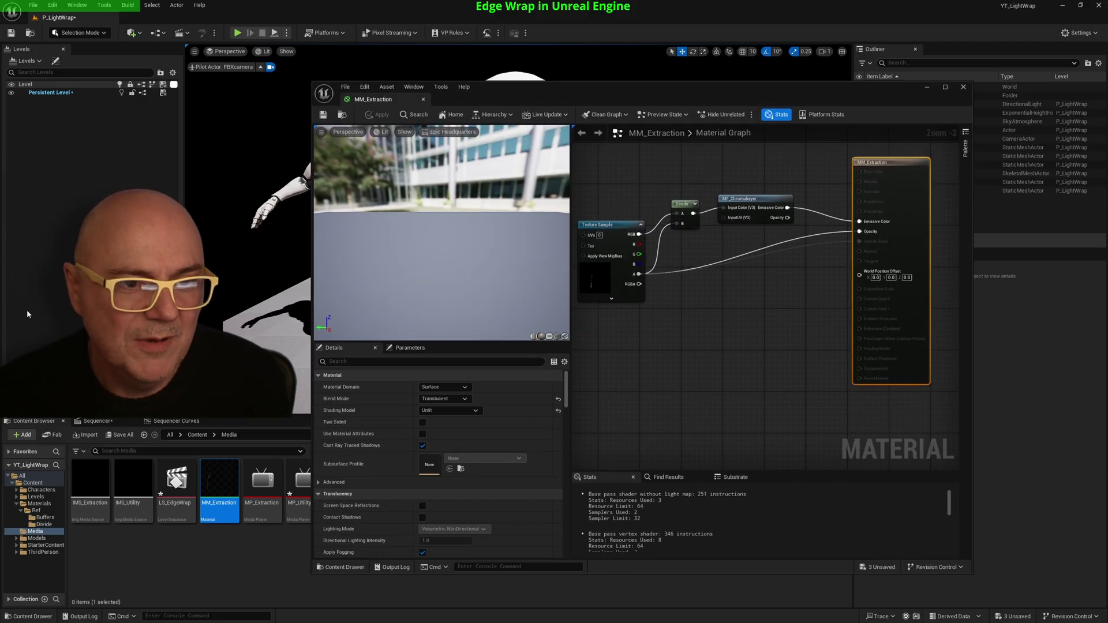
pyautogui.moveTo(577, 92); pyautogui.dragTo(613, 80)
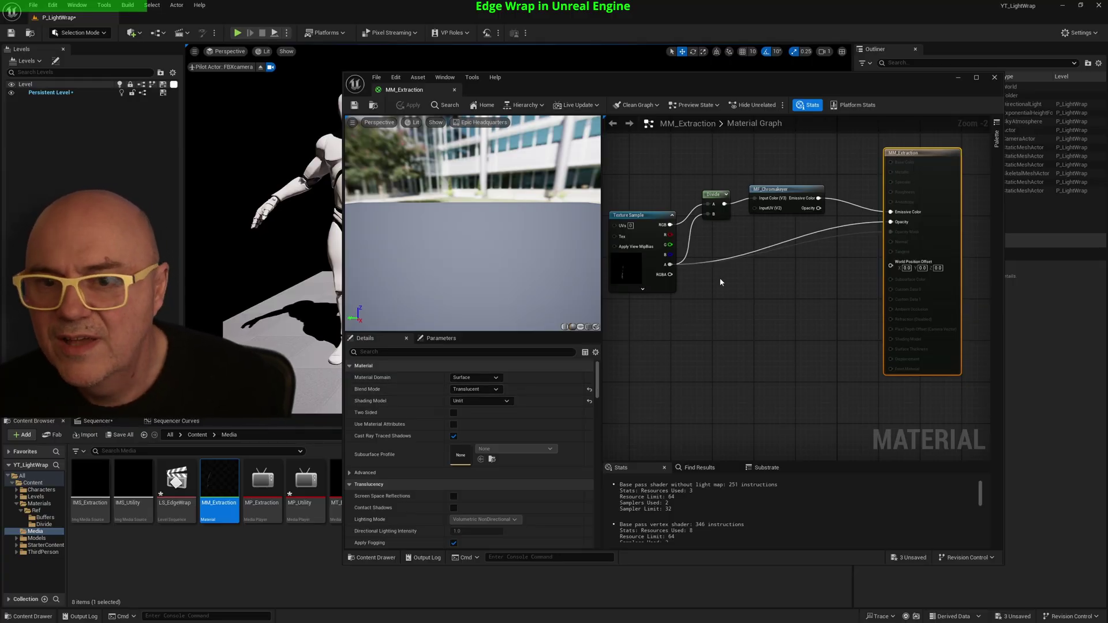
pyautogui.moveTo(922, 152); pyautogui.dragTo(928, 157)
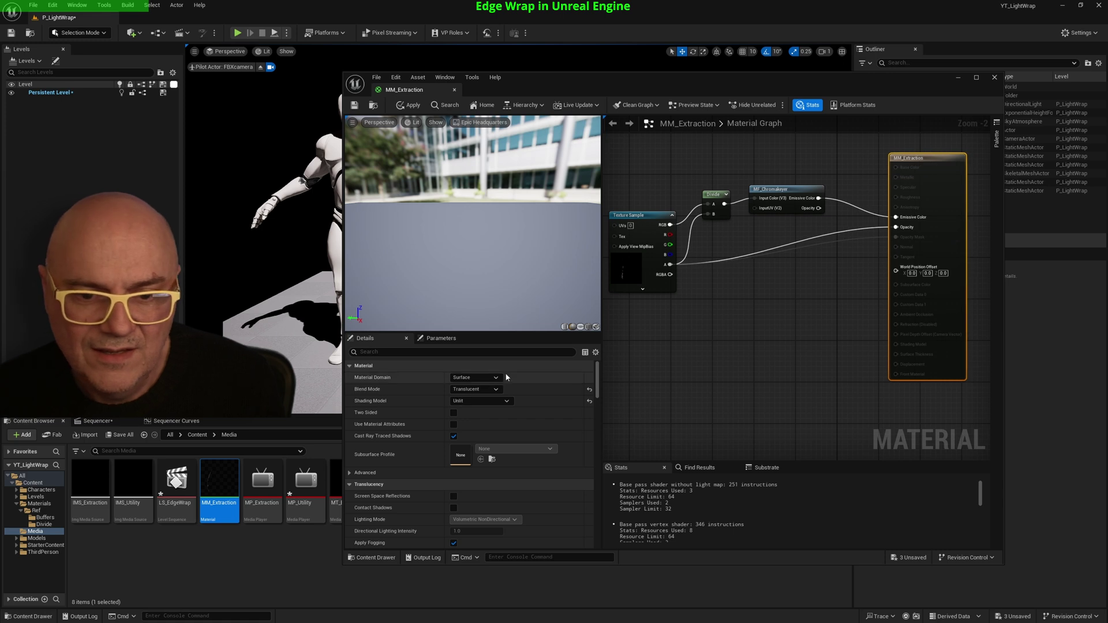
# Try the Masked blend mode on the MM_Extraction material and inspect the preview.
pyautogui.click(491, 390)
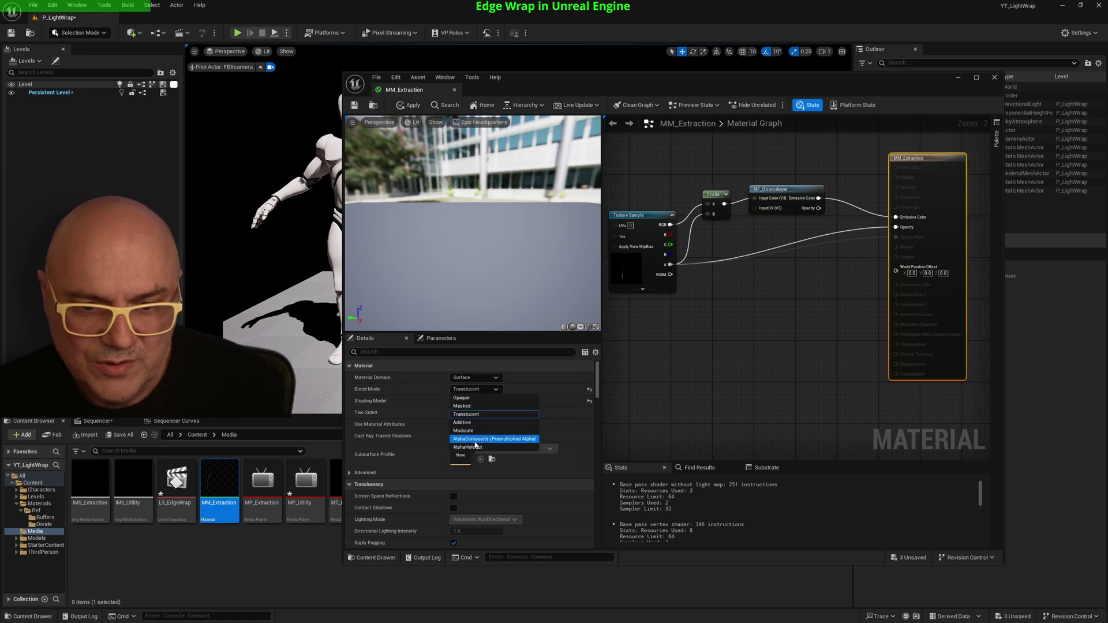
pyautogui.click(462, 405)
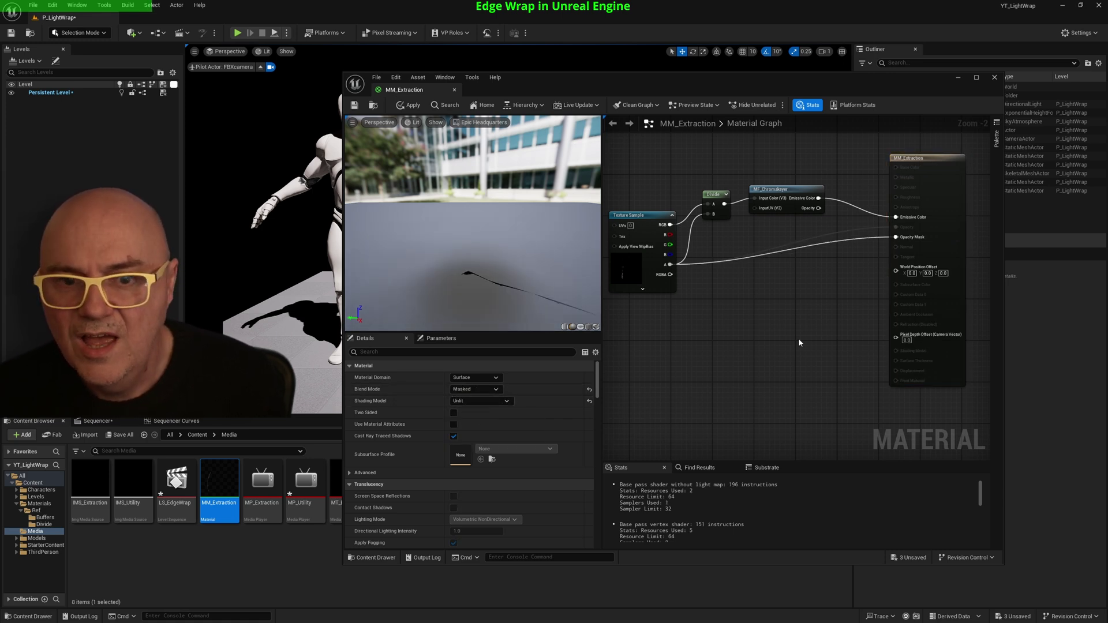
pyautogui.moveTo(462, 243); pyautogui.dragTo(477, 275)
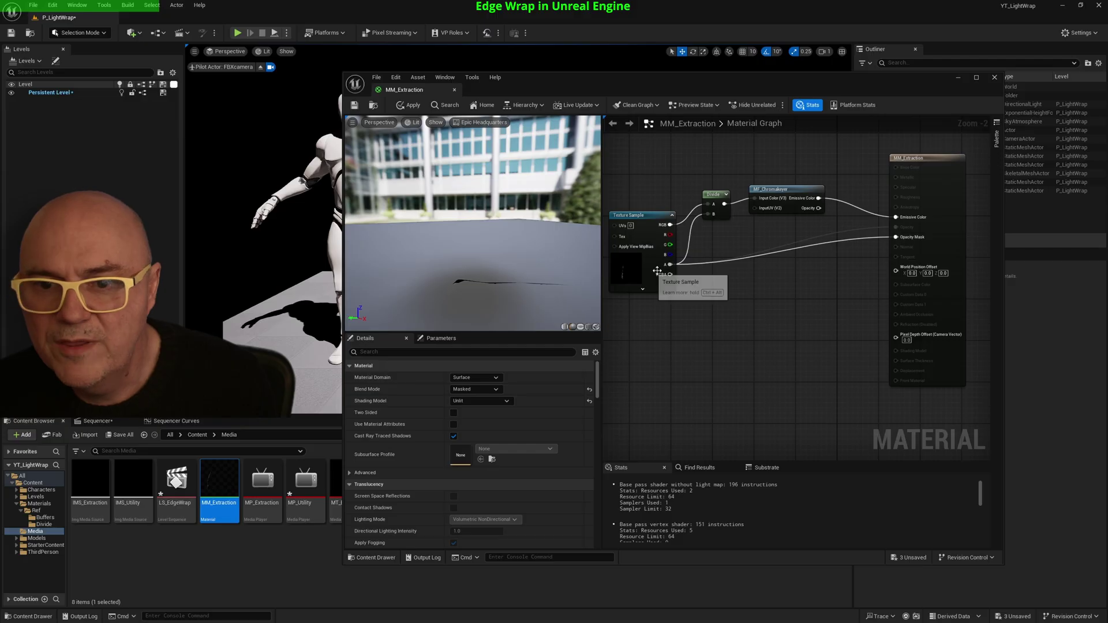
# Route the texture sample's alpha through a new DitherTemporalAA node into the material's Opacity Mask.
pyautogui.moveTo(670, 264); pyautogui.dragTo(788, 276)
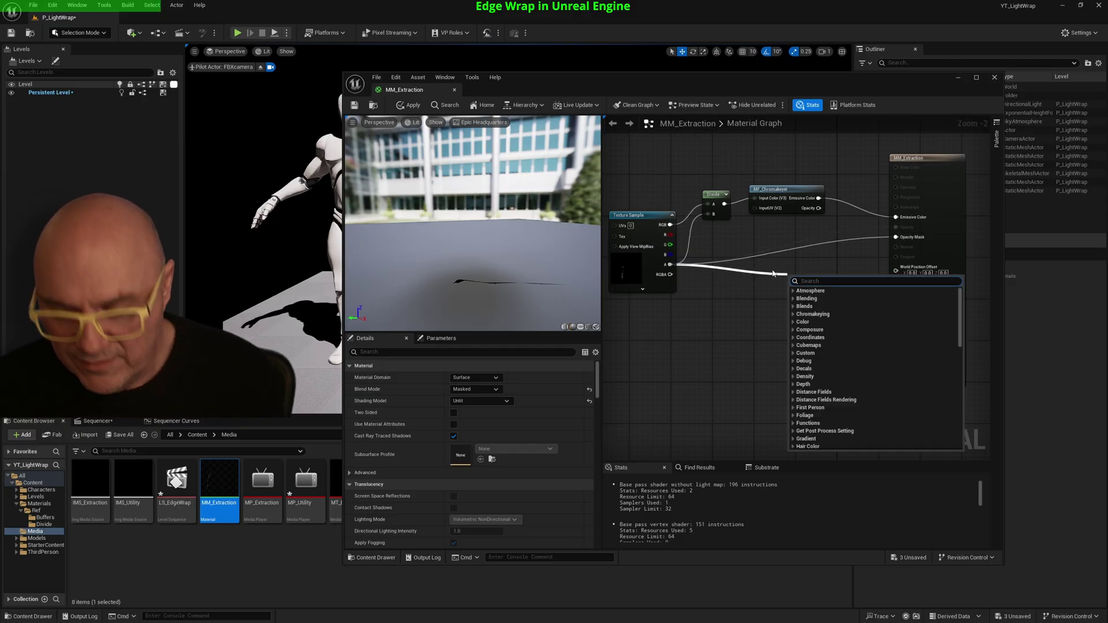
pyautogui.write('dith')
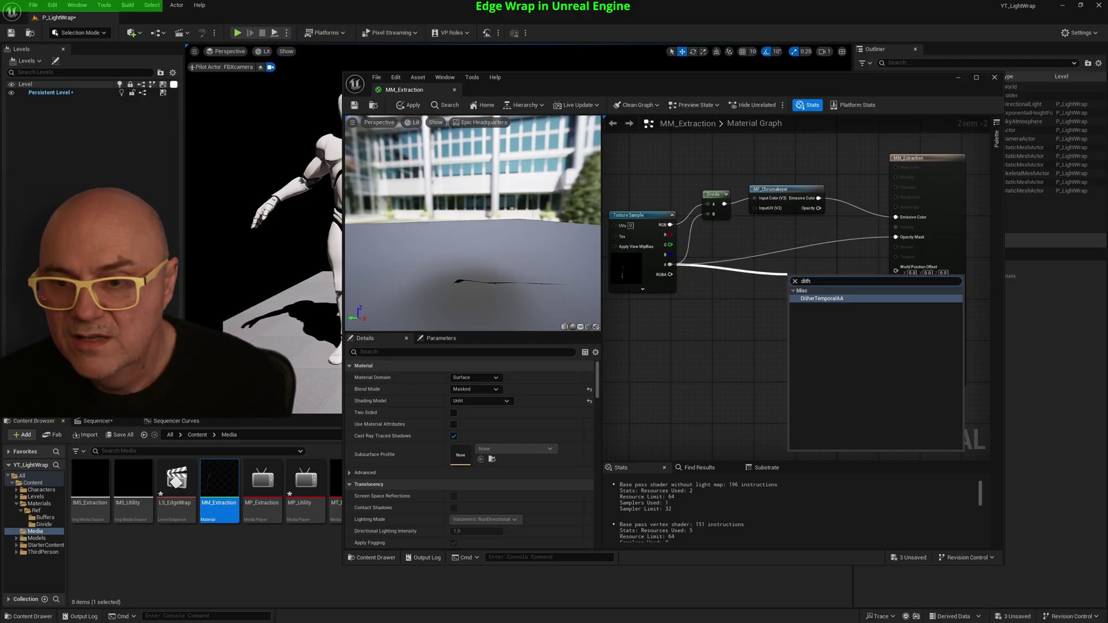
pyautogui.click(832, 299)
pyautogui.moveTo(850, 288); pyautogui.dragTo(896, 237)
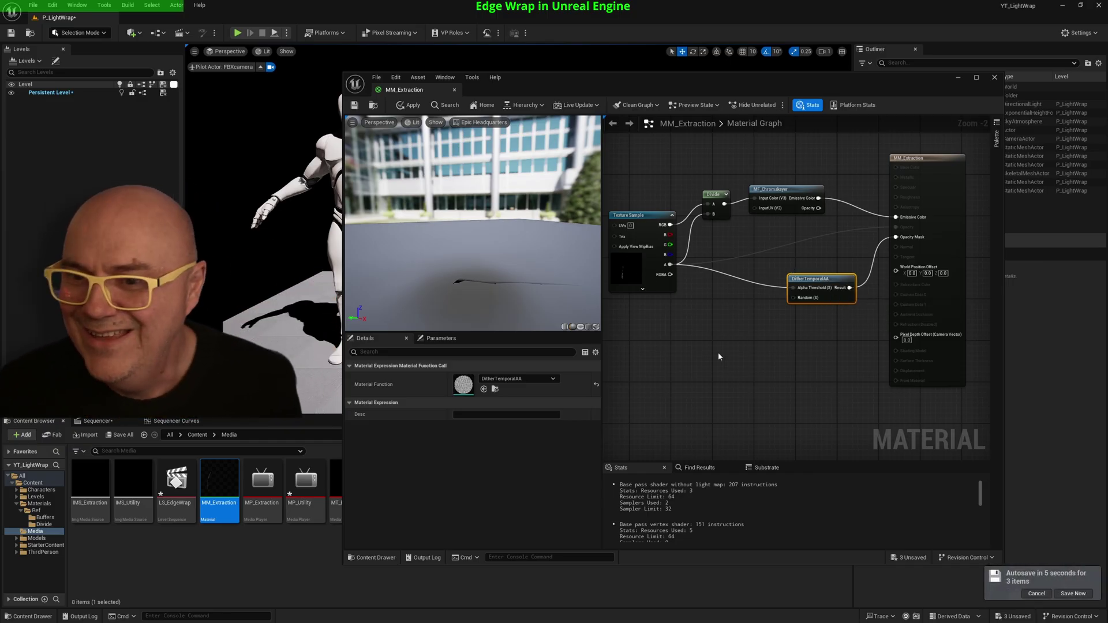
pyautogui.moveTo(826, 280); pyautogui.dragTo(781, 274)
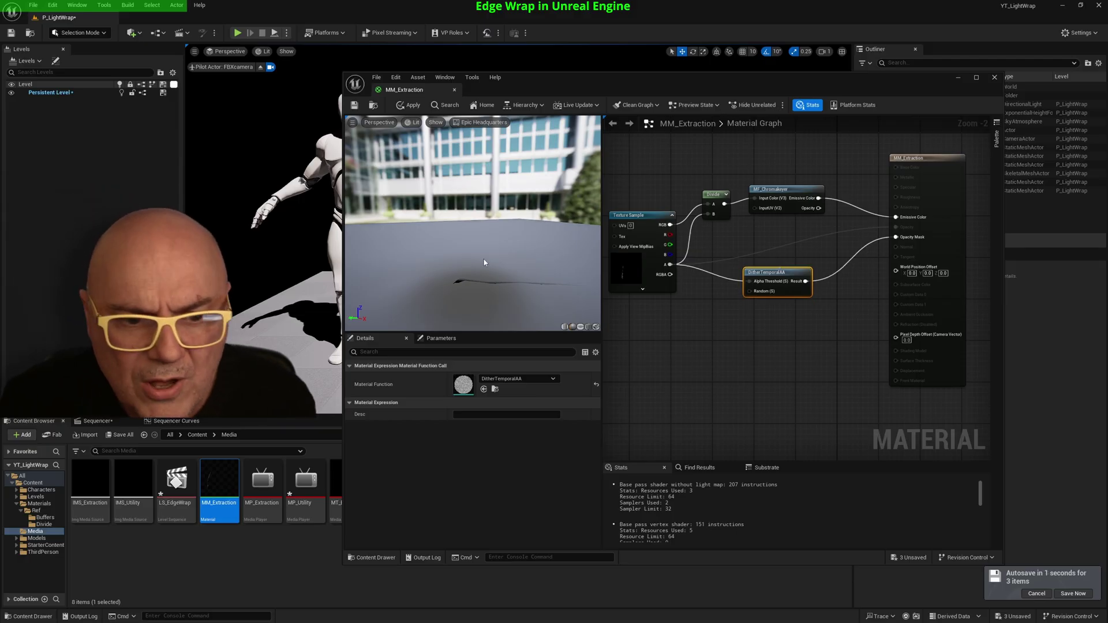
# Move the sequence playhead to frame 0512 and set the MM_Extraction material's blend mode to Translucent.
pyautogui.click(97, 421)
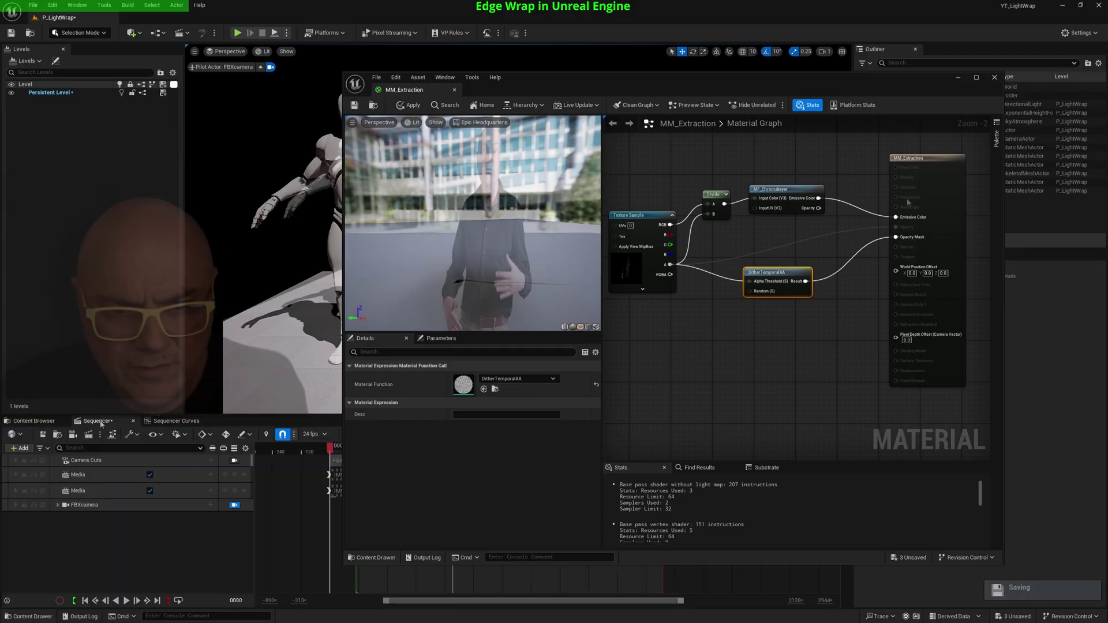
pyautogui.click(926, 159)
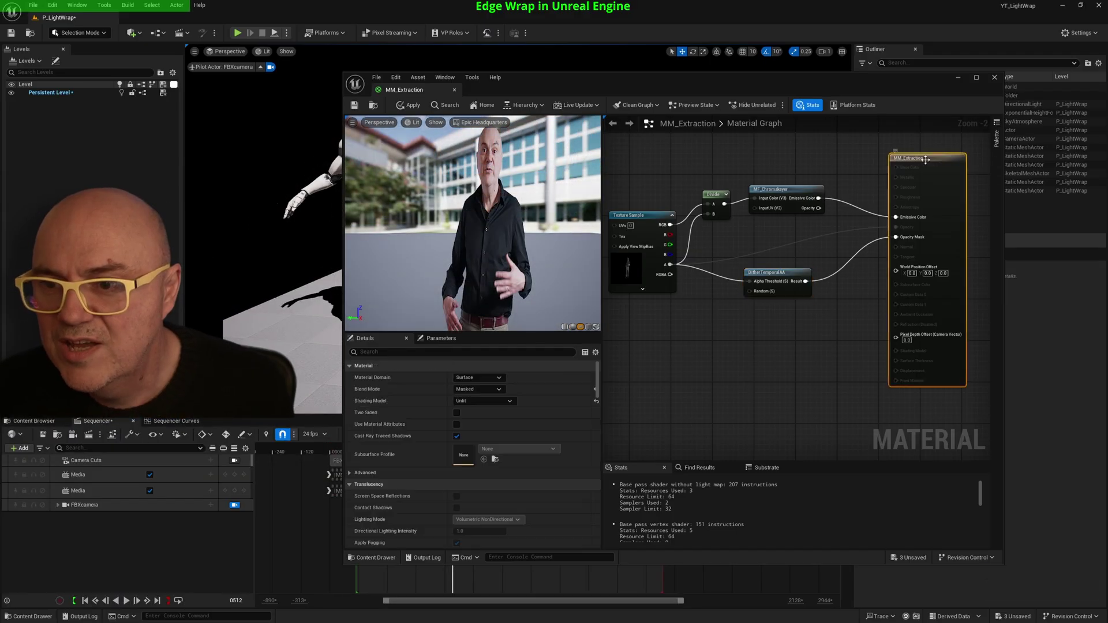
pyautogui.click(477, 389)
pyautogui.click(478, 414)
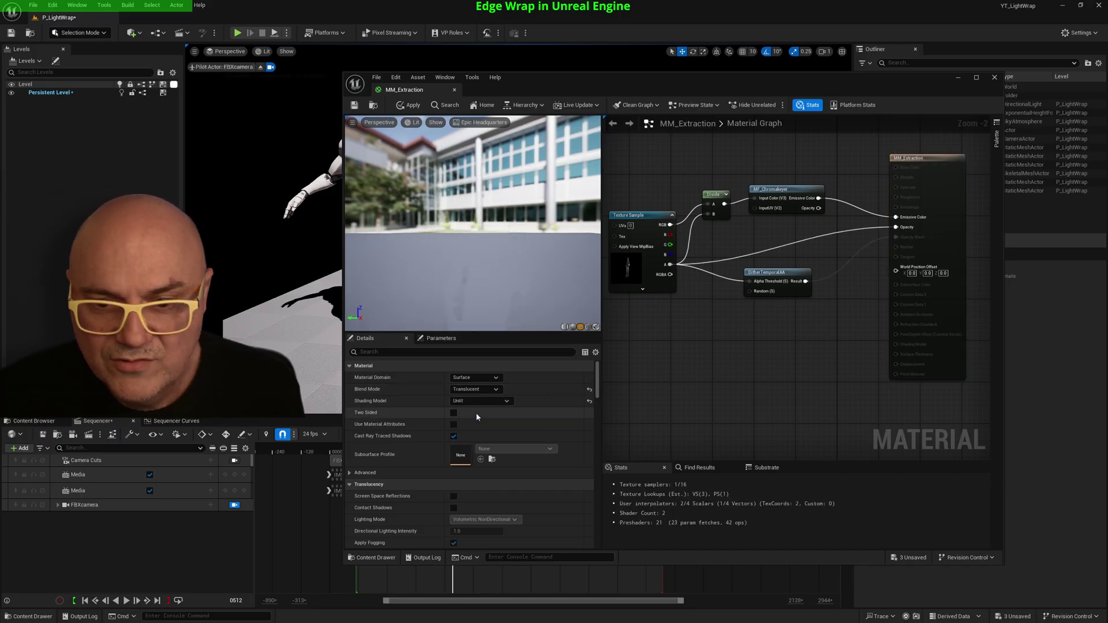
pyautogui.moveTo(660, 359); pyautogui.dragTo(669, 433, button='right')
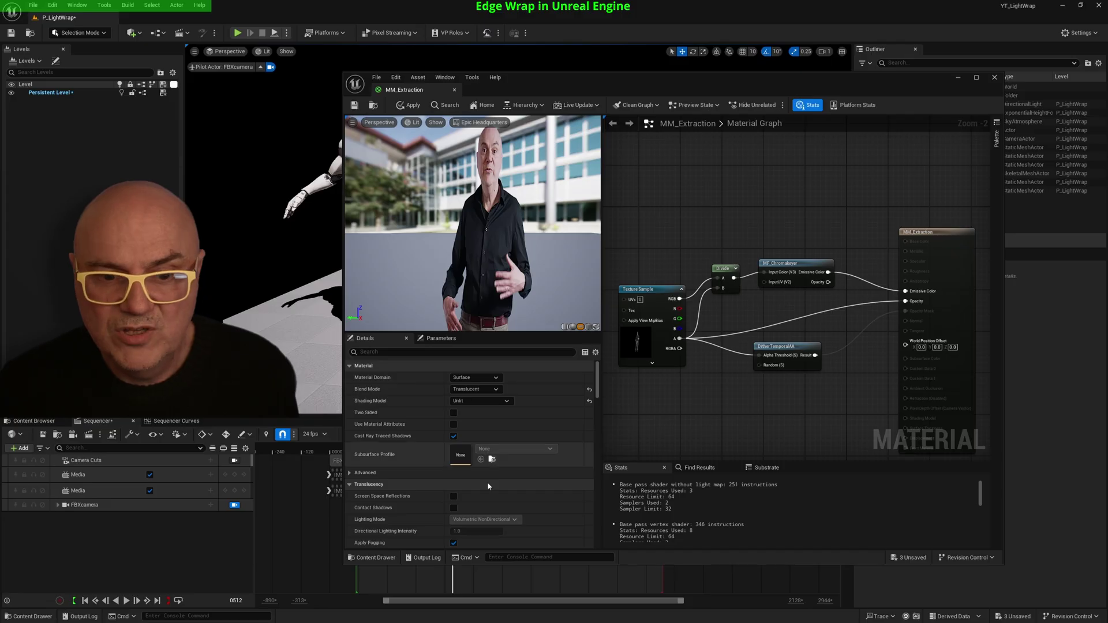
# Place an MT_Utility texture sample above the existing one in the material graph and make room after the Divide node.
pyautogui.click(35, 422)
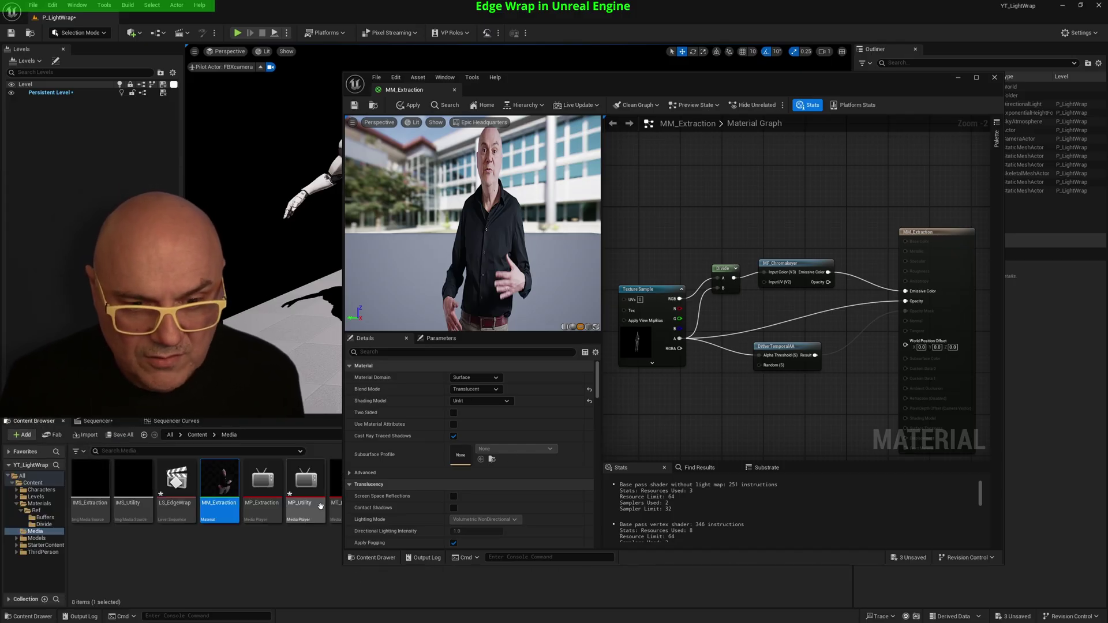
pyautogui.moveTo(612, 92); pyautogui.dragTo(710, 90)
pyautogui.moveTo(393, 485); pyautogui.dragTo(720, 151)
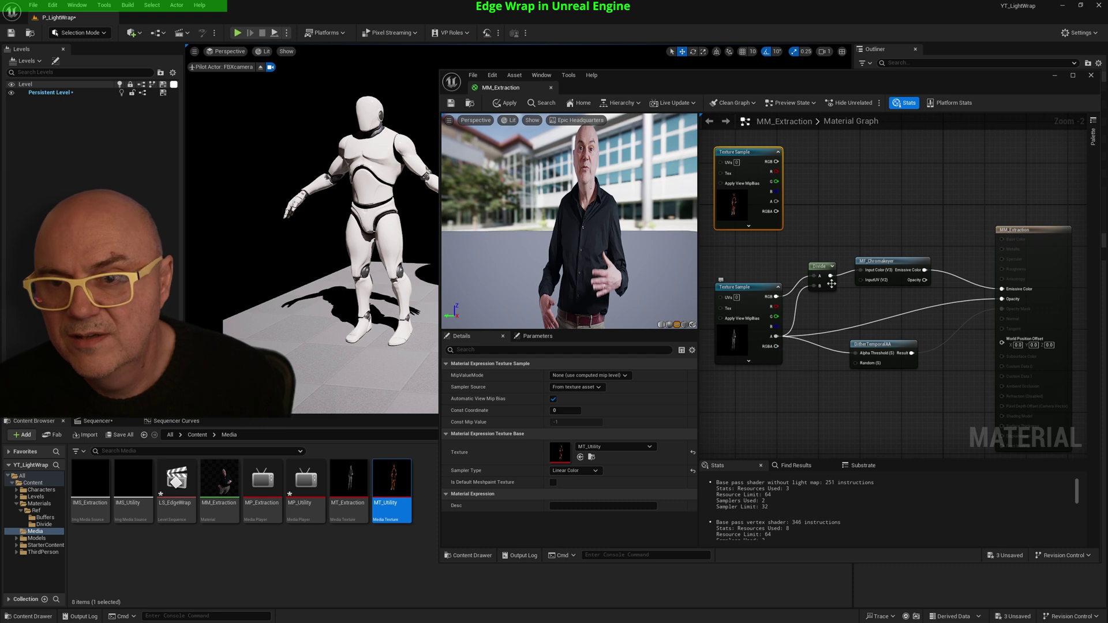
pyautogui.click(871, 261)
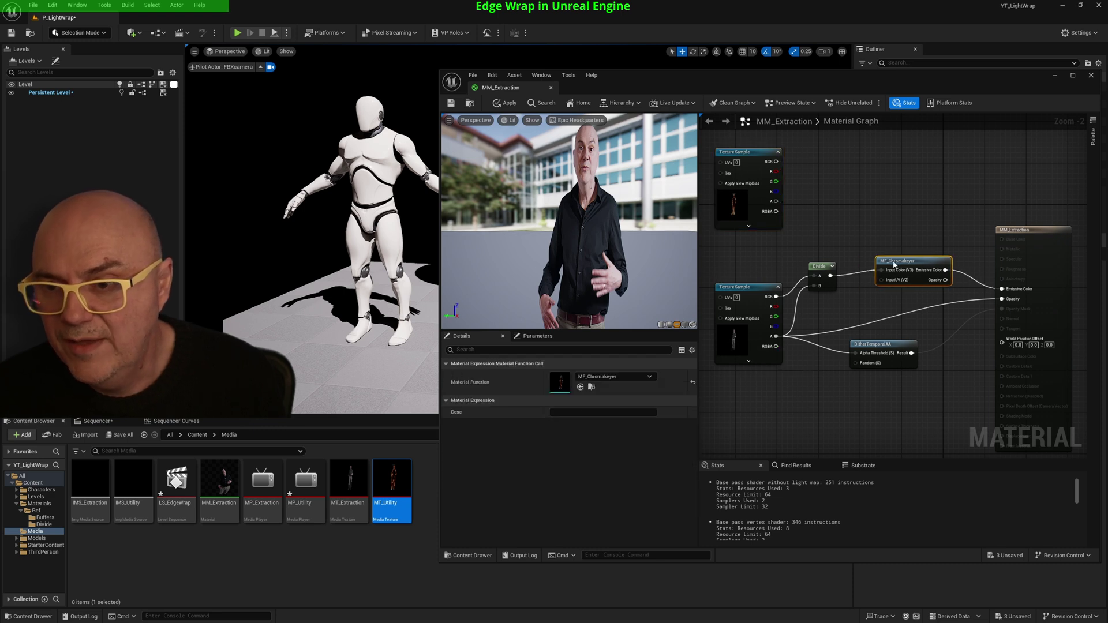
pyautogui.moveTo(698, 289); pyautogui.dragTo(630, 288)
# Combine the MT_Utility RGB with the Divide result in an Add node and feed it into MF_Chromakeyer's Input Color.
pyautogui.moveTo(692, 156); pyautogui.dragTo(782, 245)
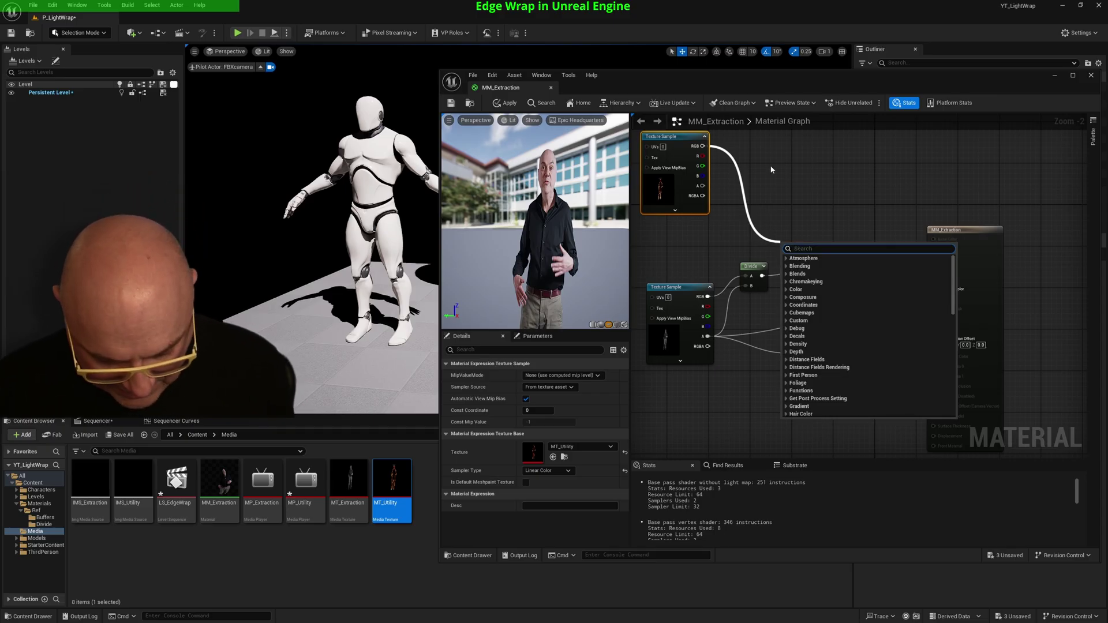
pyautogui.write('add')
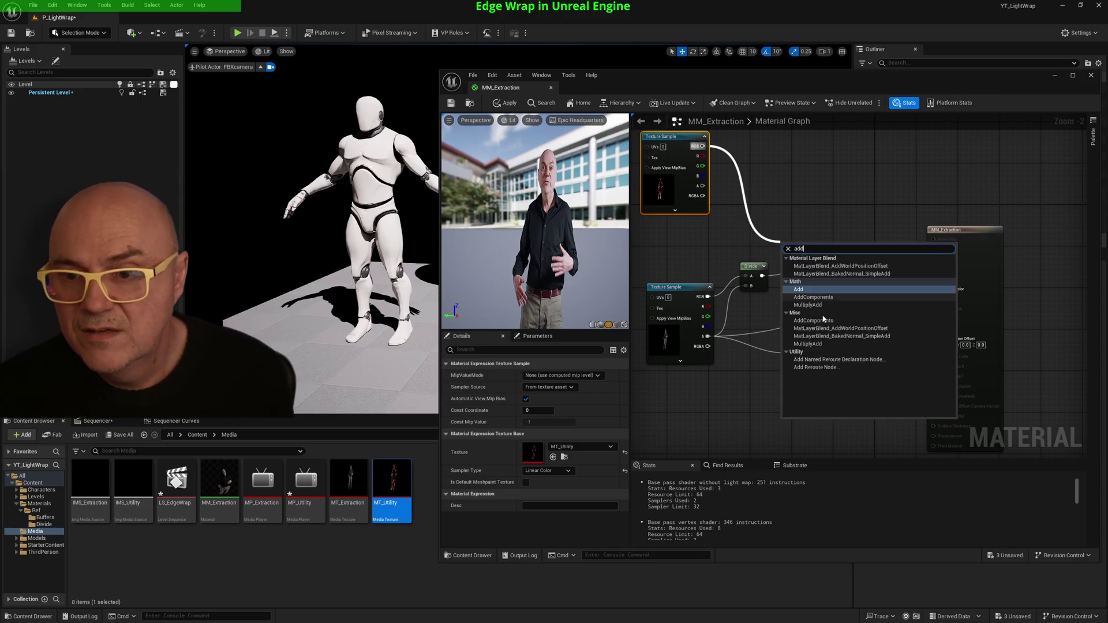
pyautogui.click(803, 290)
pyautogui.moveTo(790, 247); pyautogui.dragTo(787, 205)
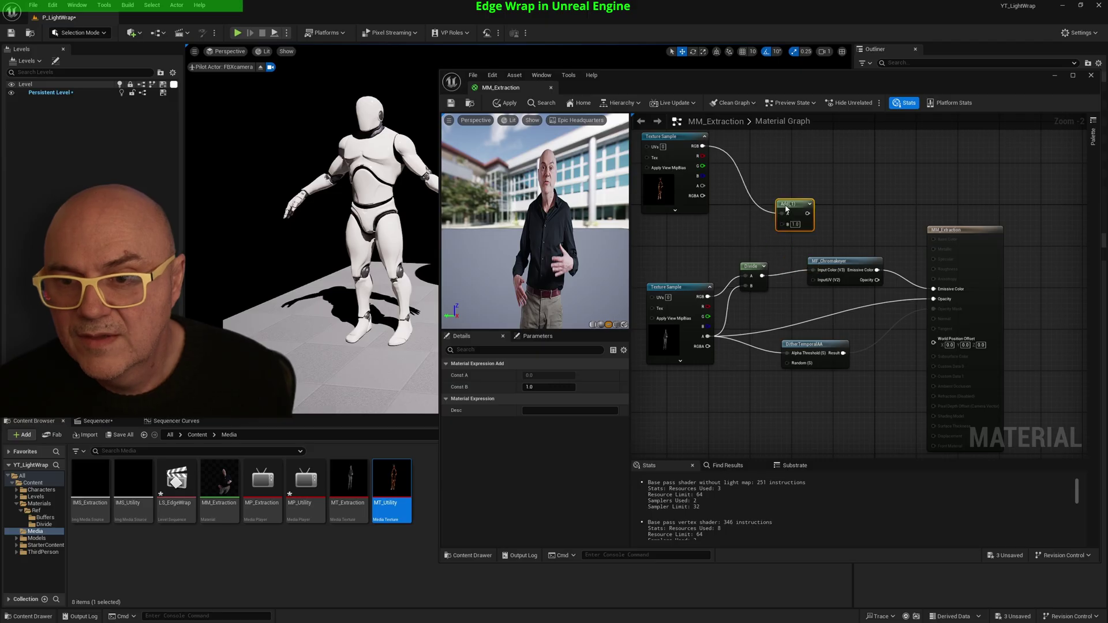
pyautogui.moveTo(762, 276); pyautogui.dragTo(814, 271)
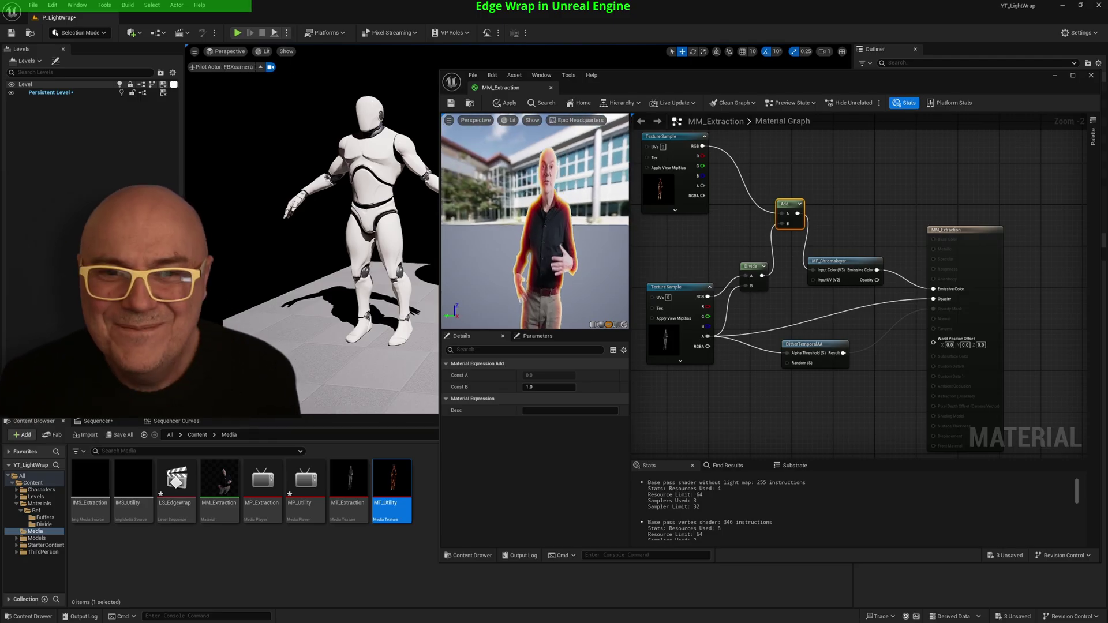
pyautogui.moveTo(727, 230); pyautogui.dragTo(770, 316, button='right')
pyautogui.moveTo(715, 228); pyautogui.dragTo(708, 259)
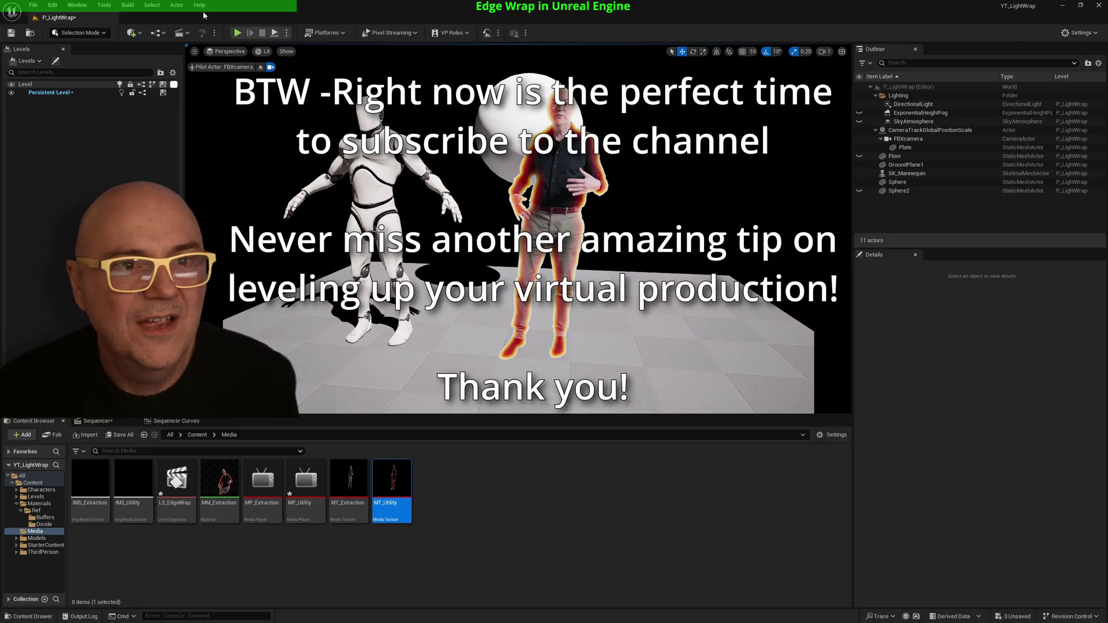
# Add a Scene Capture 2D actor to the level and move it up in front of the mannequin.
pyautogui.click(140, 34)
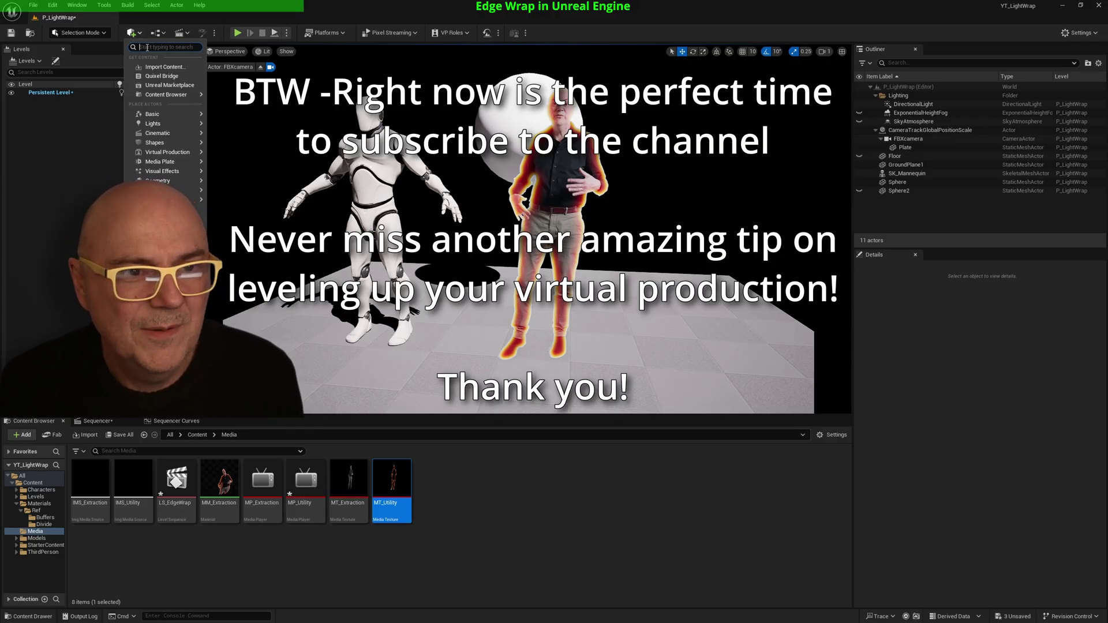
pyautogui.write('scen')
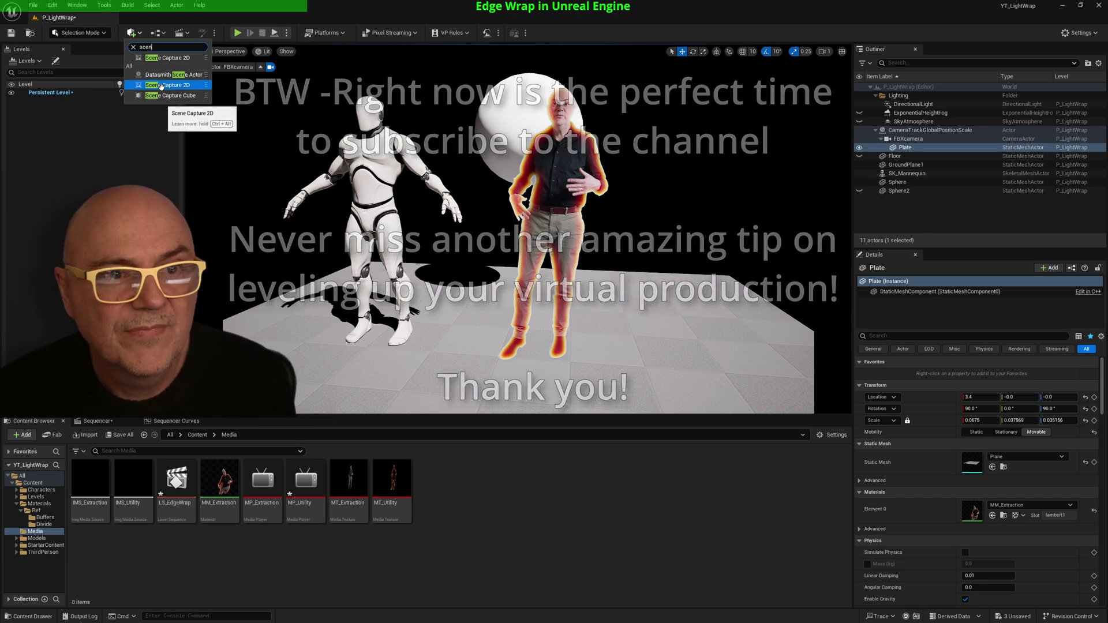
pyautogui.click(161, 86)
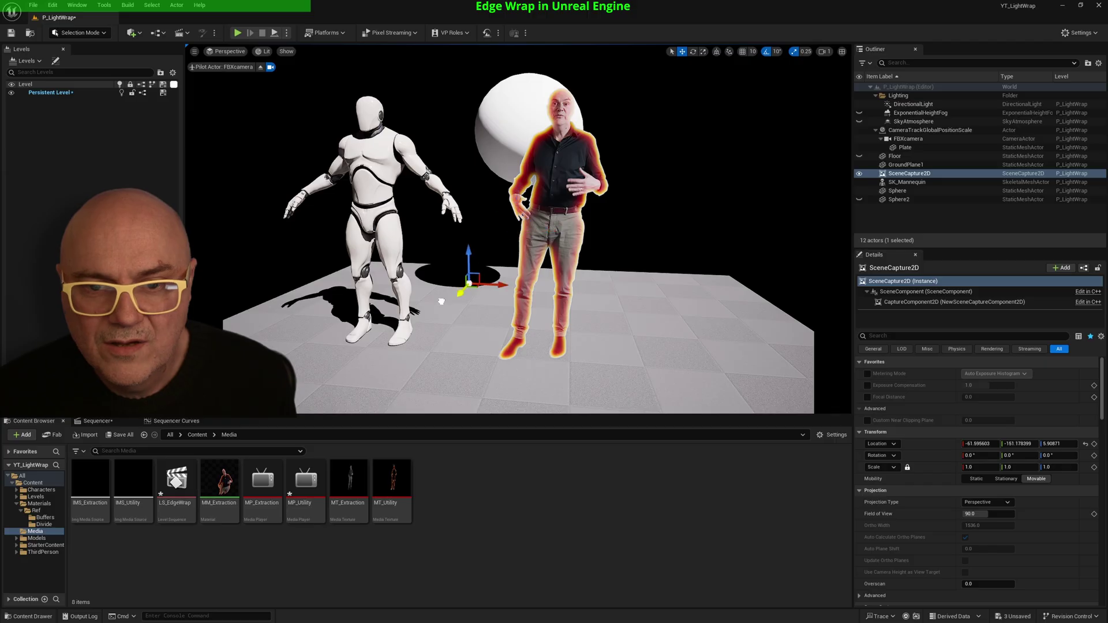
pyautogui.press('g')
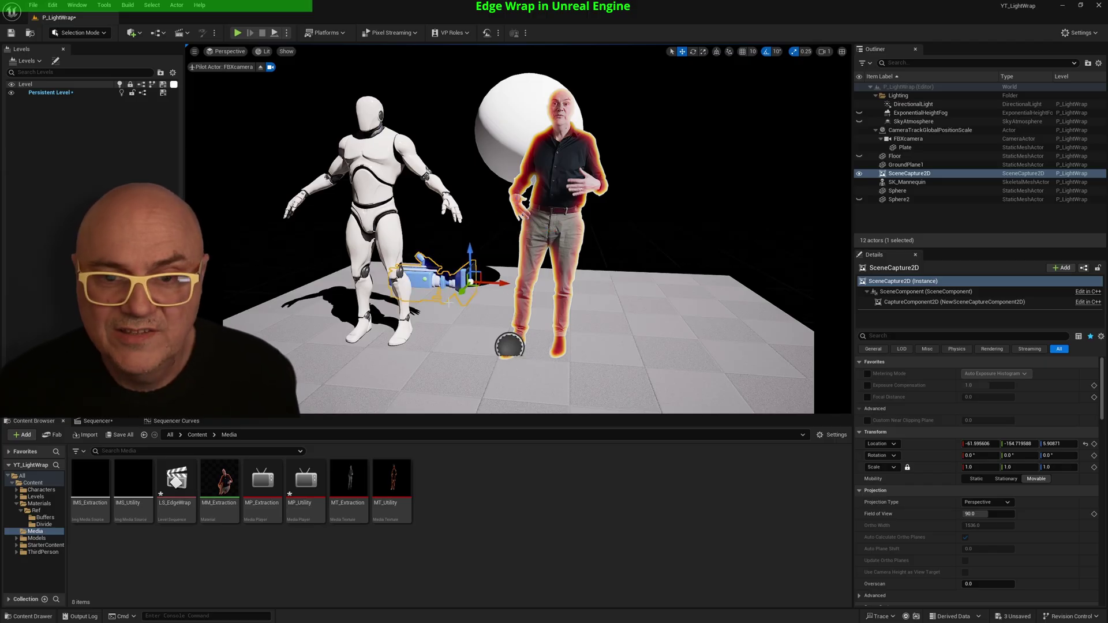
pyautogui.moveTo(460, 294); pyautogui.dragTo(414, 349)
pyautogui.moveTo(418, 308); pyautogui.dragTo(415, 206)
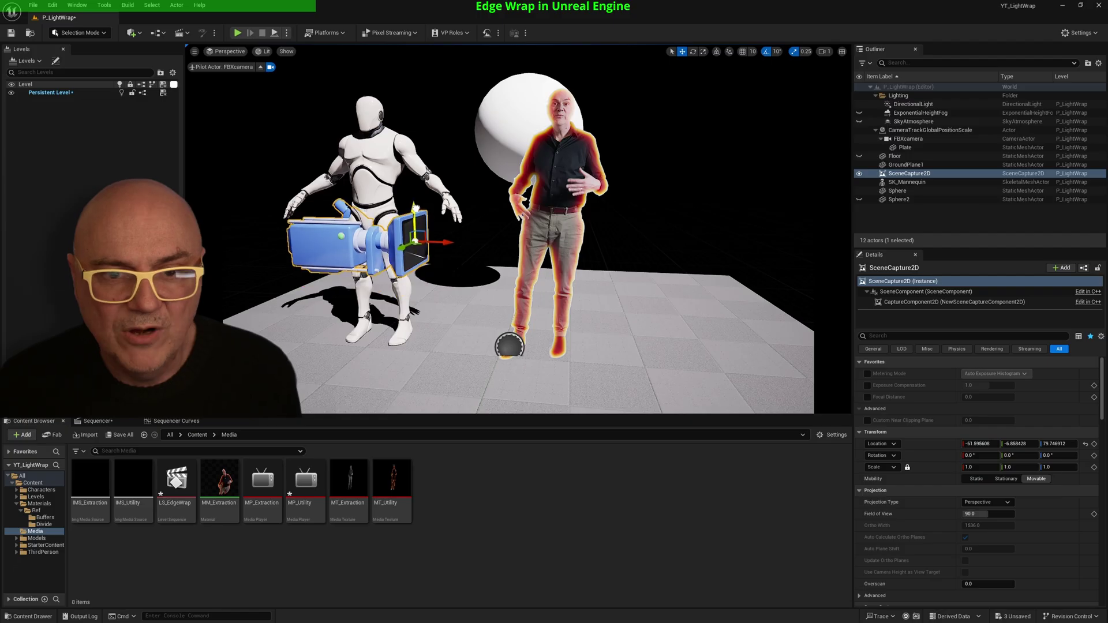
pyautogui.moveTo(444, 245); pyautogui.dragTo(459, 244)
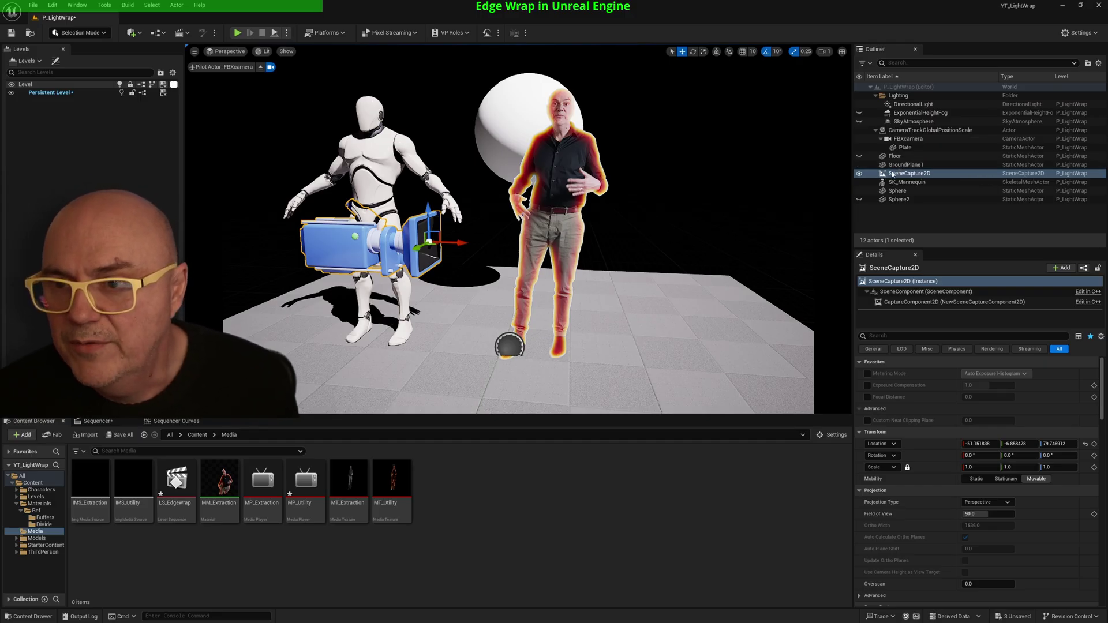
# Parent SceneCapture2D to FBXcamera and reset its location, rotation and scale to their defaults.
pyautogui.click(886, 176)
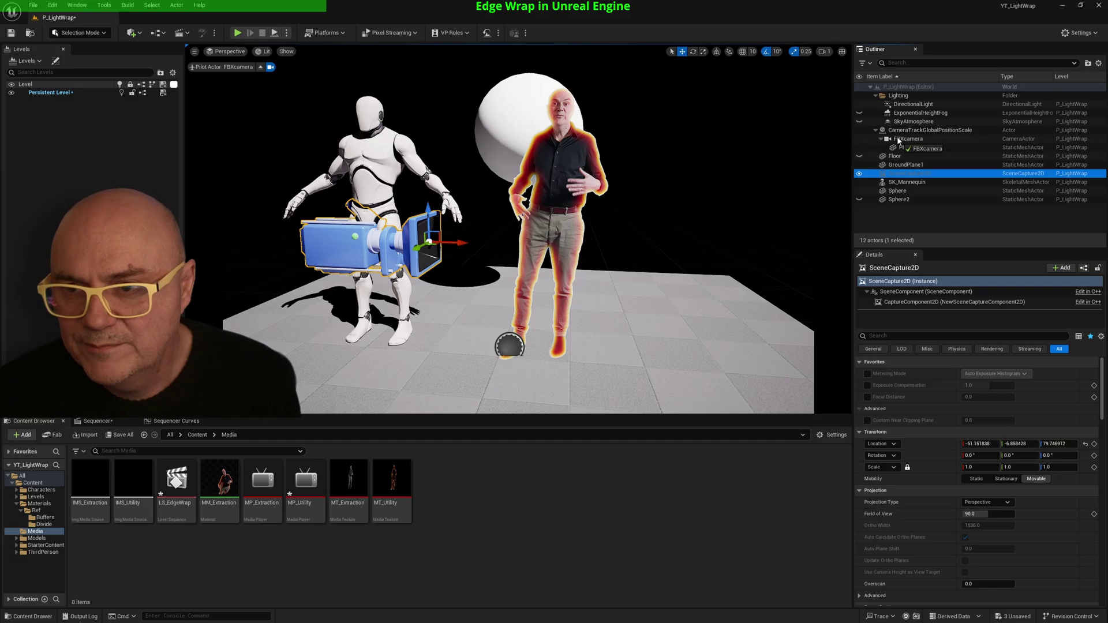
pyautogui.moveTo(899, 140); pyautogui.dragTo(900, 141)
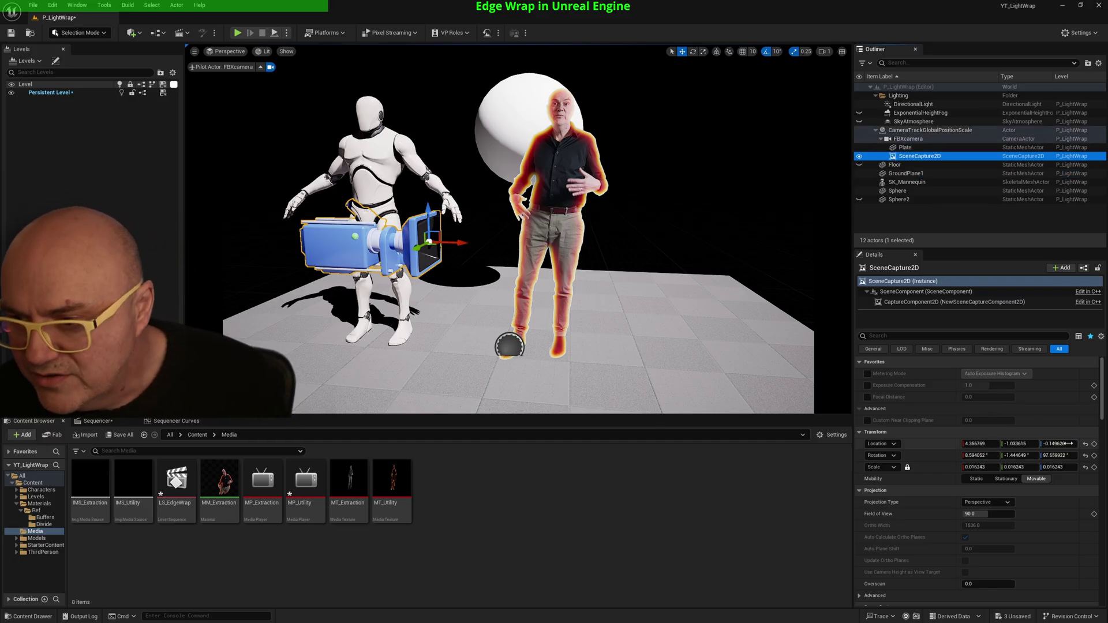
pyautogui.click(1085, 444)
pyautogui.click(1086, 456)
pyautogui.click(1085, 468)
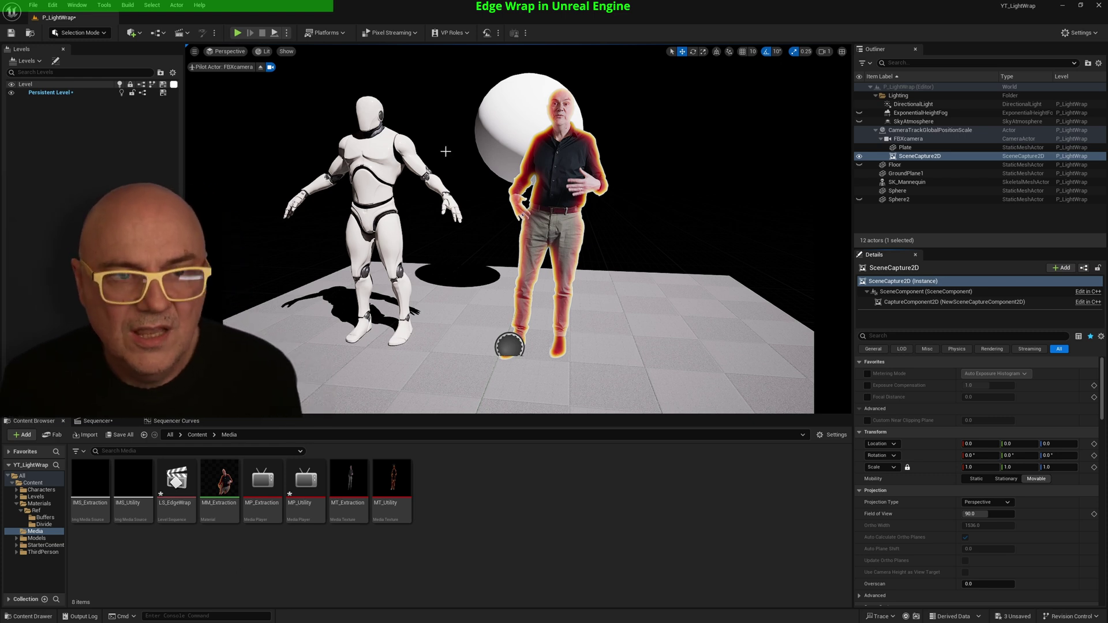
# Unlock the viewport from the sequence's camera cuts and view the scene capture from outside the shot camera.
pyautogui.click(95, 420)
pyautogui.click(234, 460)
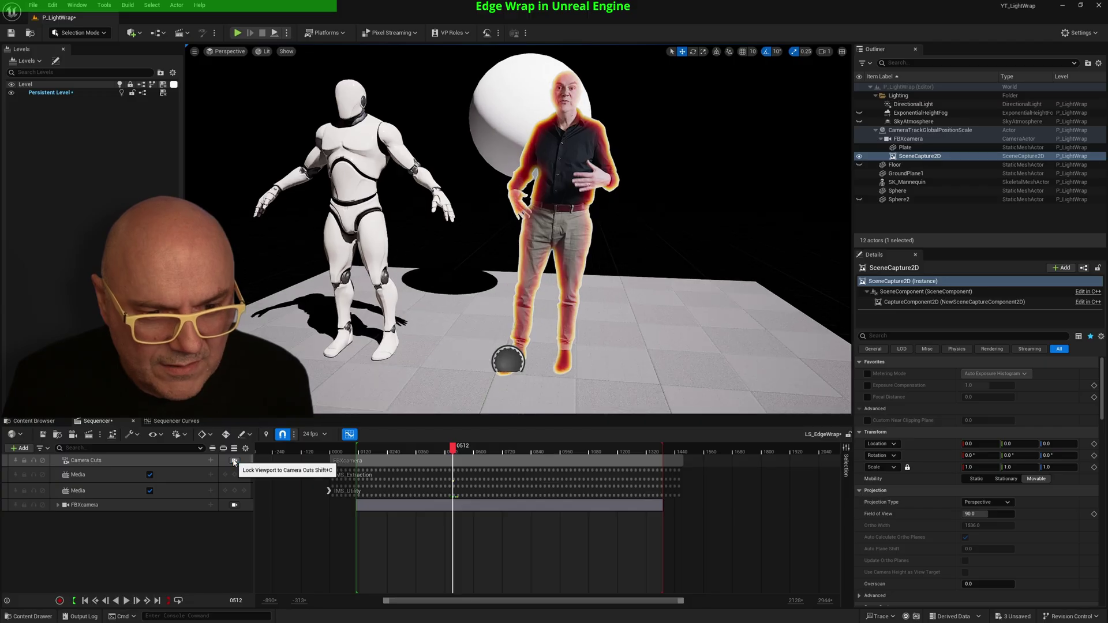
pyautogui.scroll(-5, 524, 320)
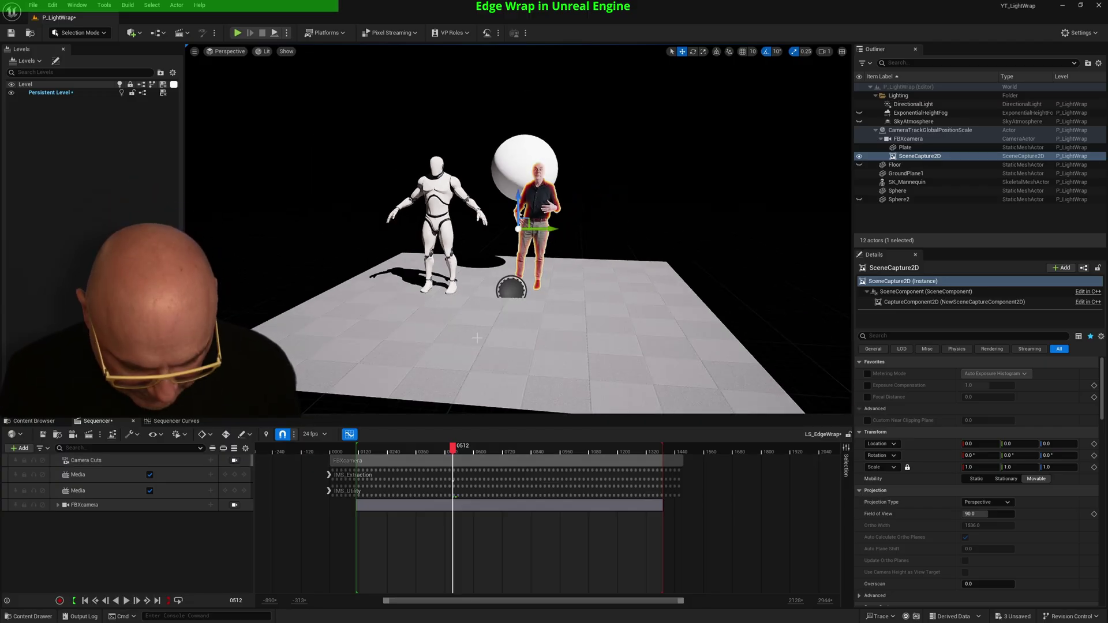
pyautogui.scroll(-3, 474, 338)
pyautogui.keyDown('alt'); pyautogui.moveTo(473, 338); pyautogui.dragTo(416, 330); pyautogui.keyUp('alt')
pyautogui.scroll(-6, 555, 281)
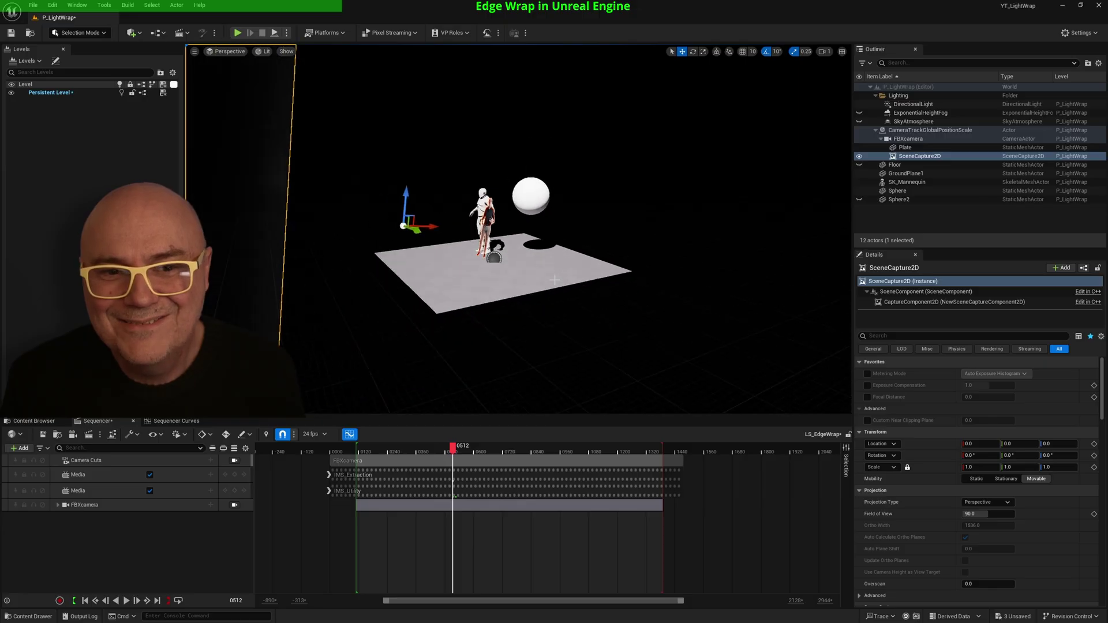
pyautogui.scroll(-4, 552, 287)
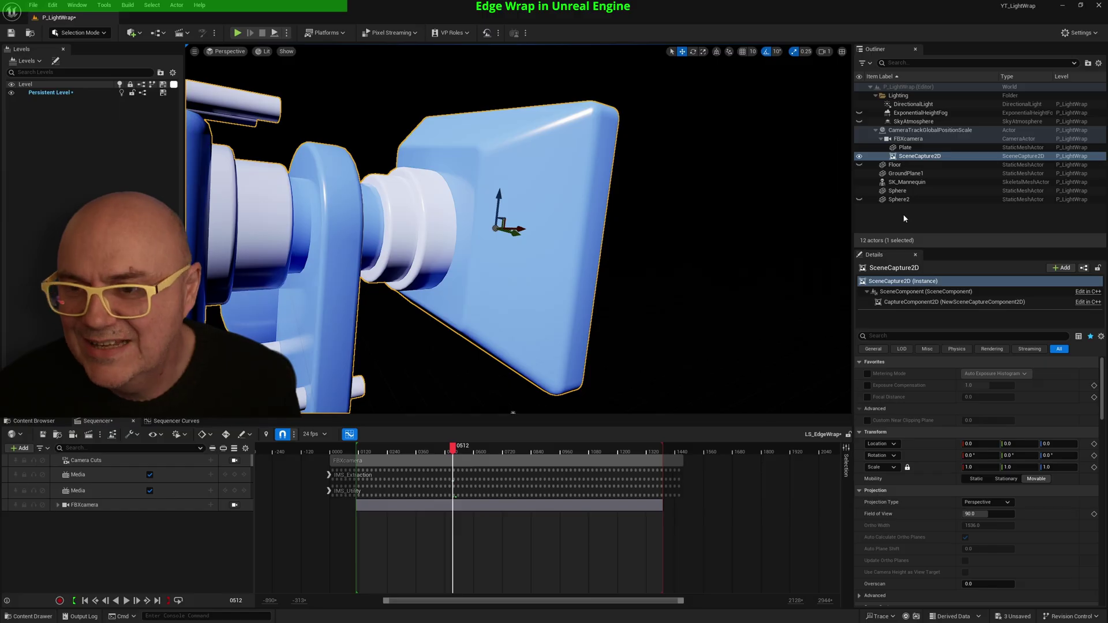
# Try changing the FBXcamera's scale and undo the change.
pyautogui.click(909, 140)
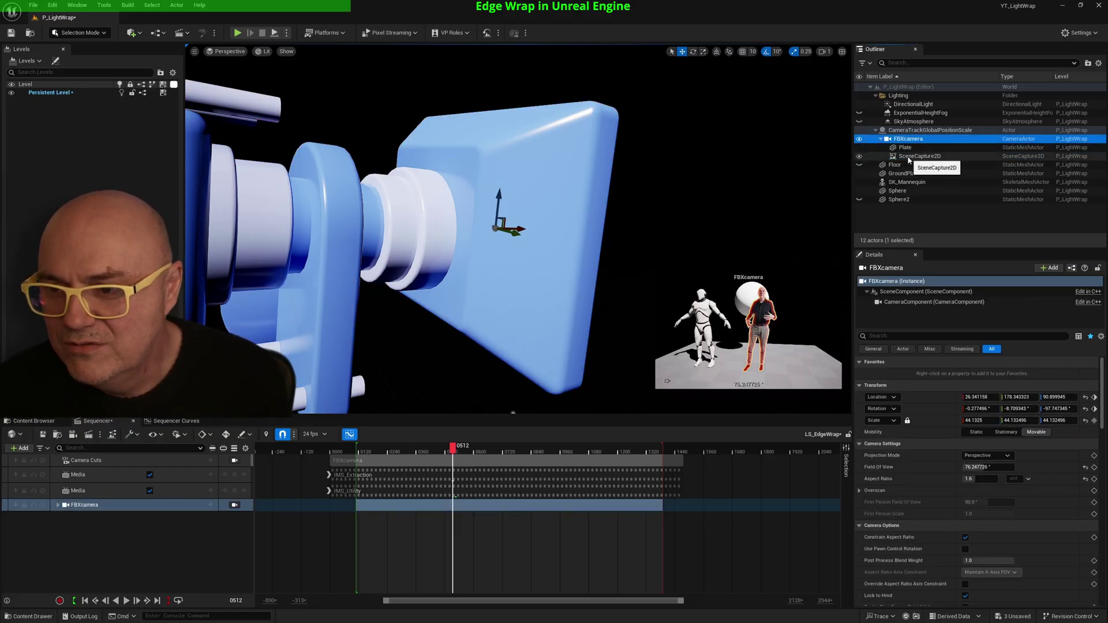
pyautogui.click(988, 421)
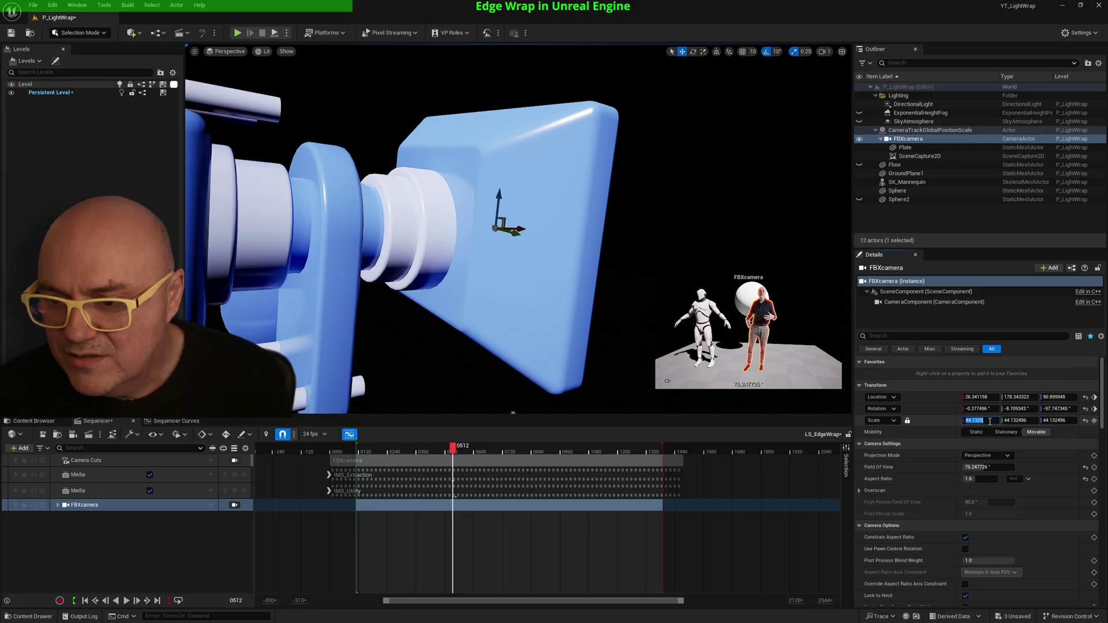
pyautogui.moveTo(961, 421); pyautogui.dragTo(912, 421)
pyautogui.hotkey('ctrl', 'z')
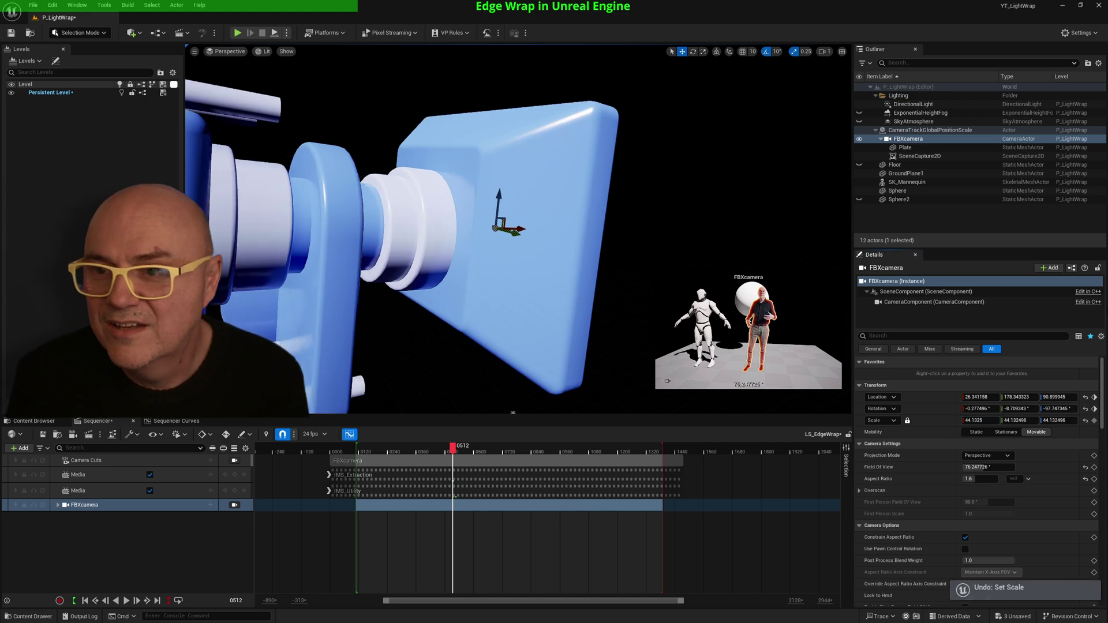
# Scale SceneCapture2D down uniformly to 0.025.
pyautogui.click(915, 156)
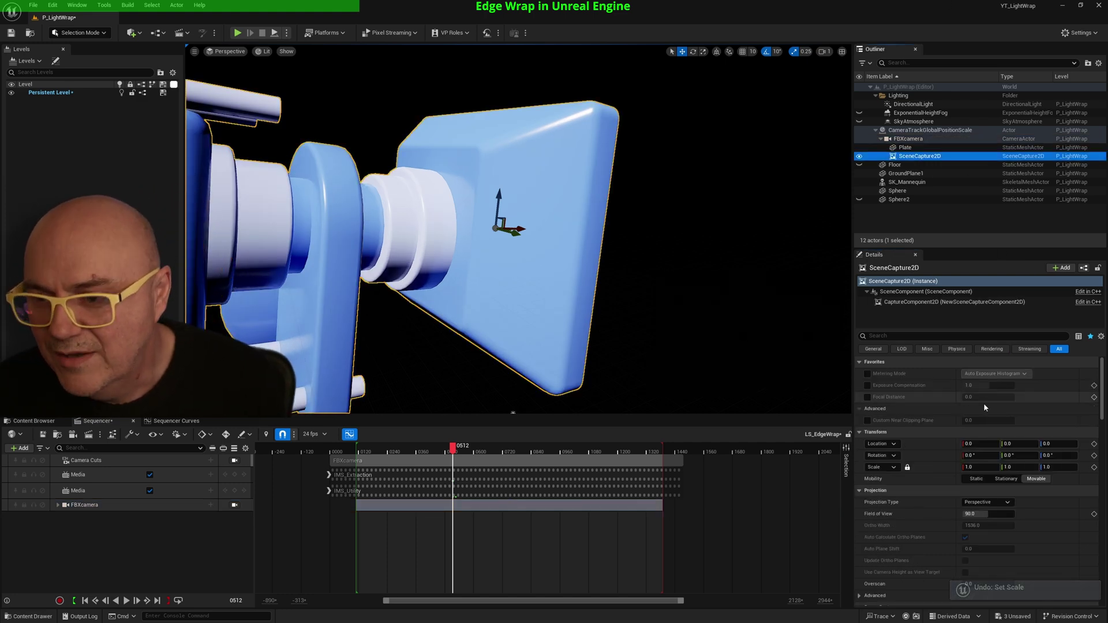
pyautogui.moveTo(982, 467); pyautogui.dragTo(952, 467)
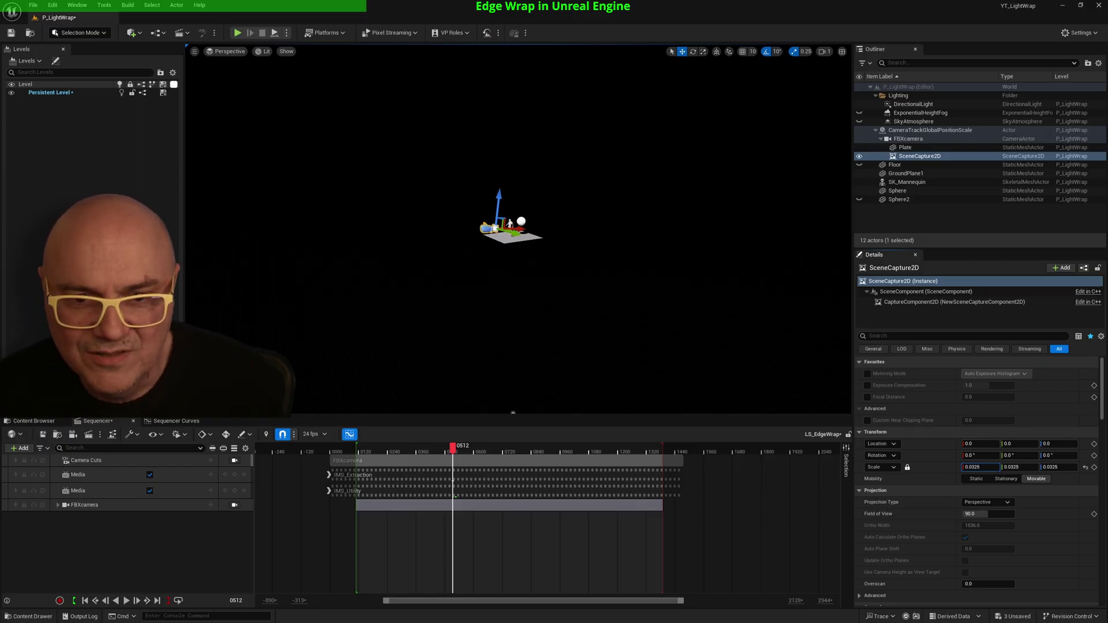
pyautogui.moveTo(974, 467); pyautogui.dragTo(971, 467)
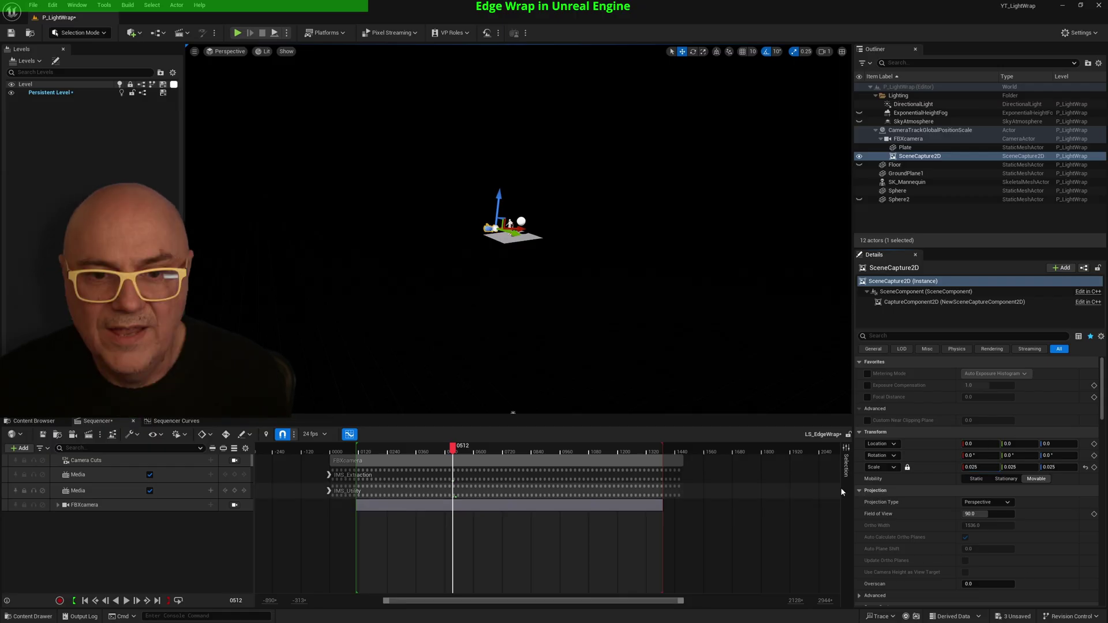
pyautogui.scroll(10, 472, 246)
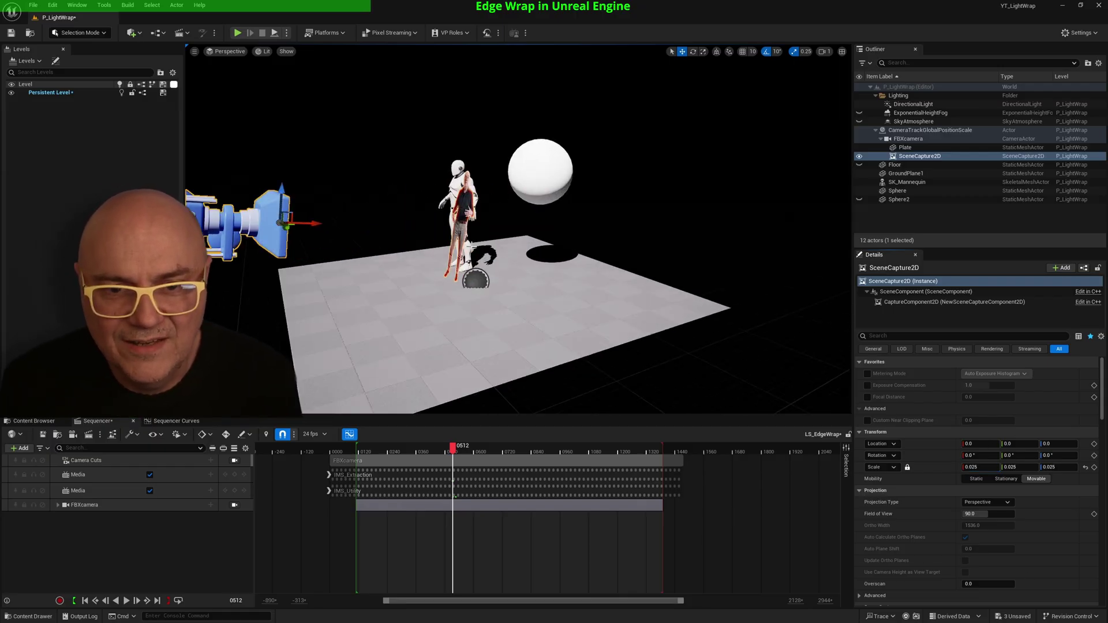
# Scrub the sequence to frame 0892 and examine from several angles how the scene capture follows the camera.
pyautogui.scroll(-2, 471, 245)
pyautogui.keyDown('alt'); pyautogui.moveTo(497, 297); pyautogui.dragTo(350, 362); pyautogui.keyUp('alt')
pyautogui.moveTo(458, 455); pyautogui.dragTo(544, 440)
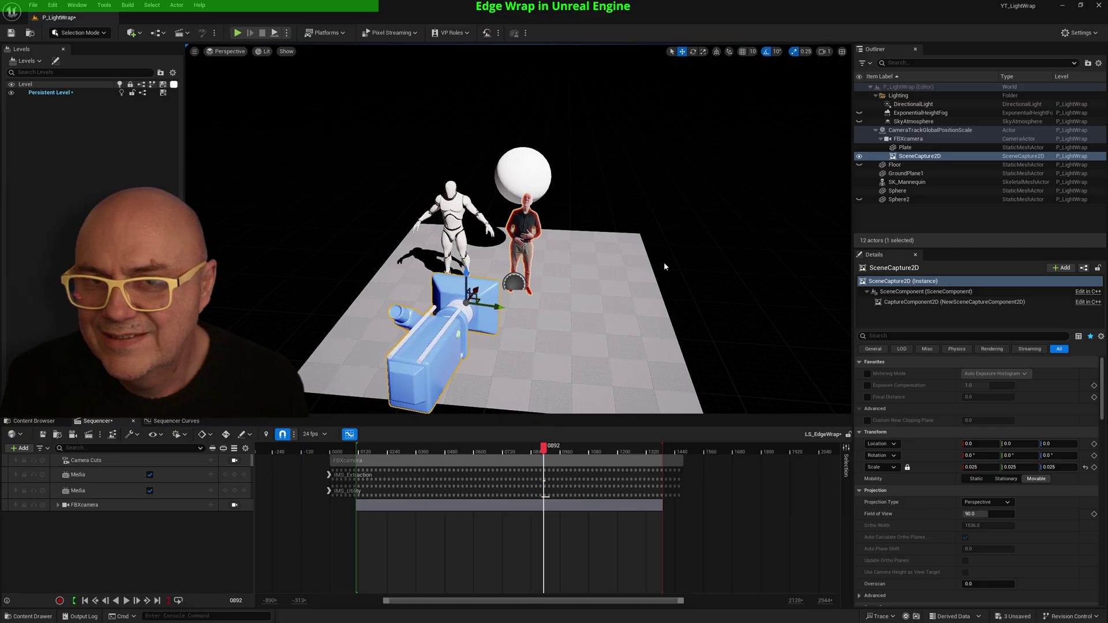
pyautogui.keyDown('alt'); pyautogui.moveTo(608, 328); pyautogui.dragTo(718, 323); pyautogui.keyUp('alt')
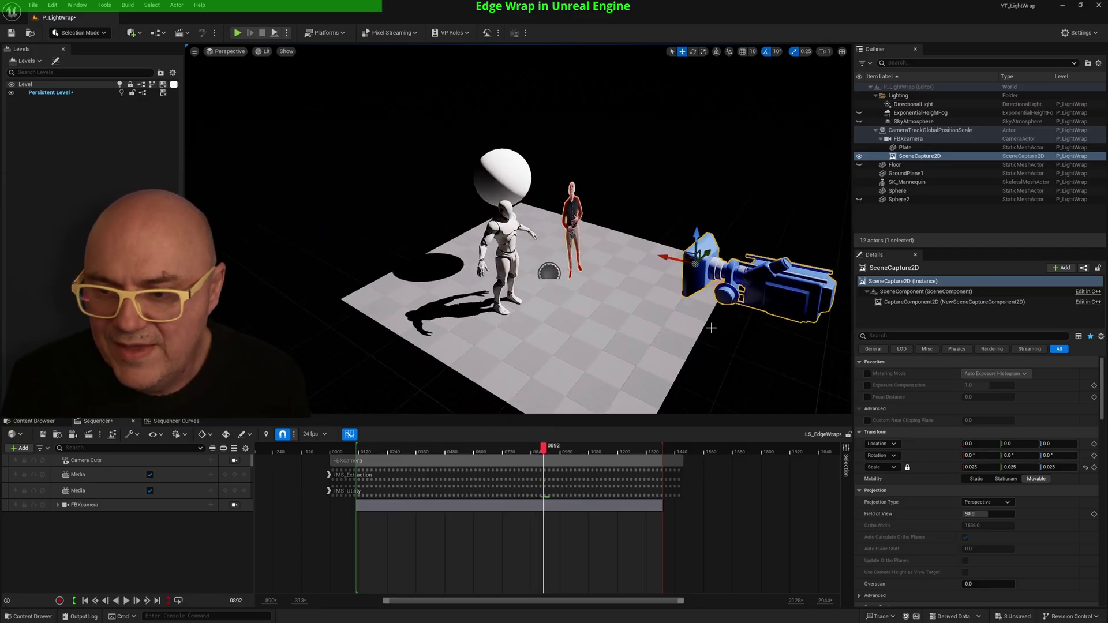
# Create a Render Target texture named RT_Blur in the Media folder.
pyautogui.scroll(-3, 1017, 502)
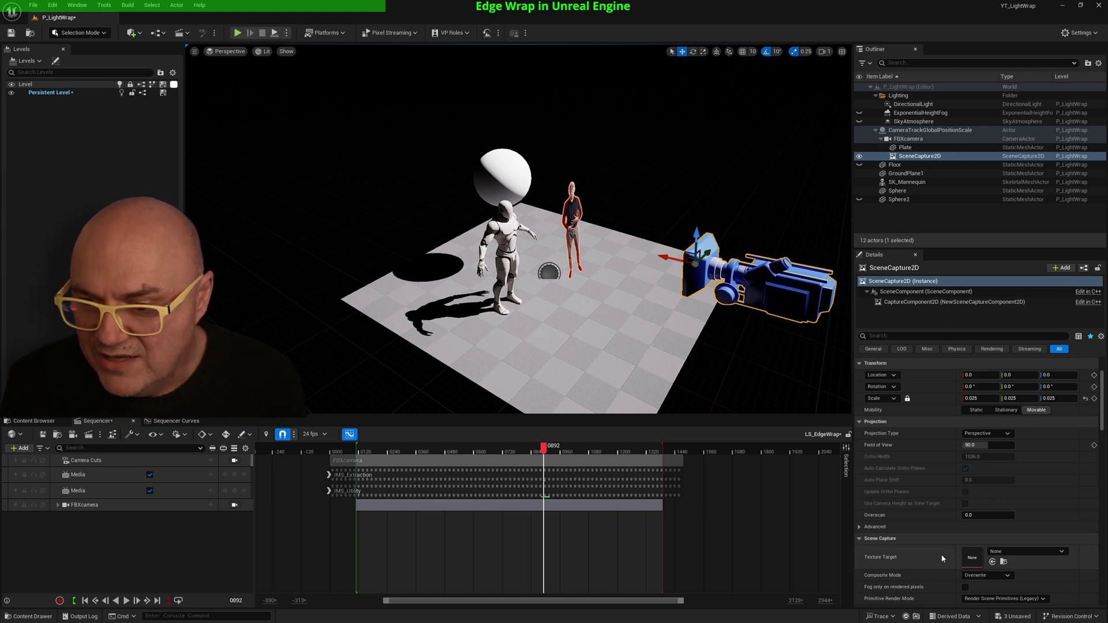
pyautogui.click(34, 422)
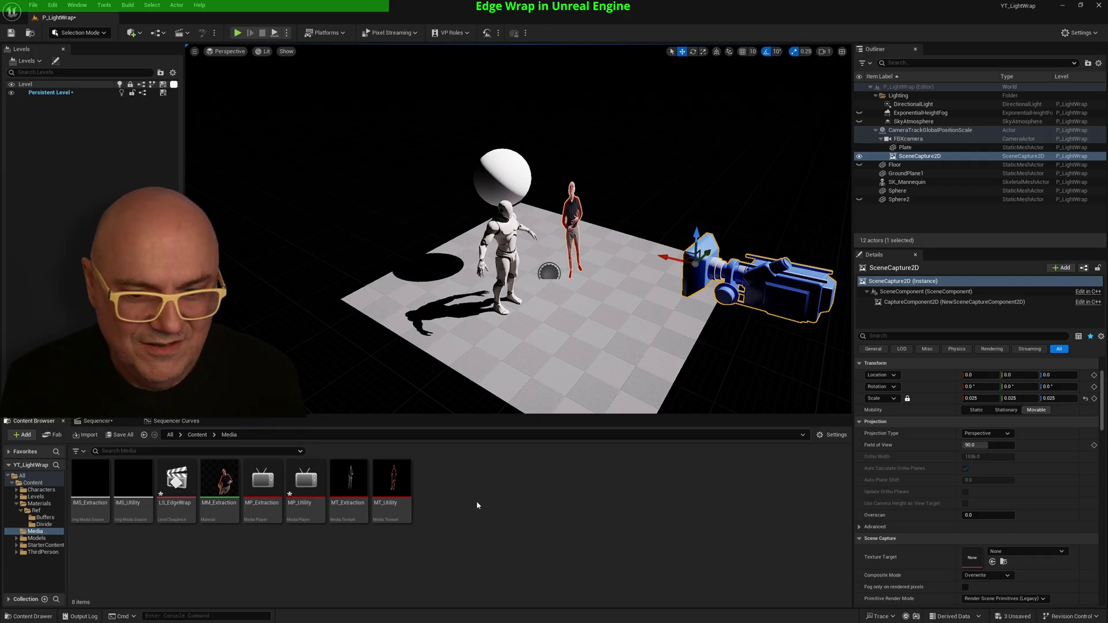
pyautogui.rightClick(494, 507)
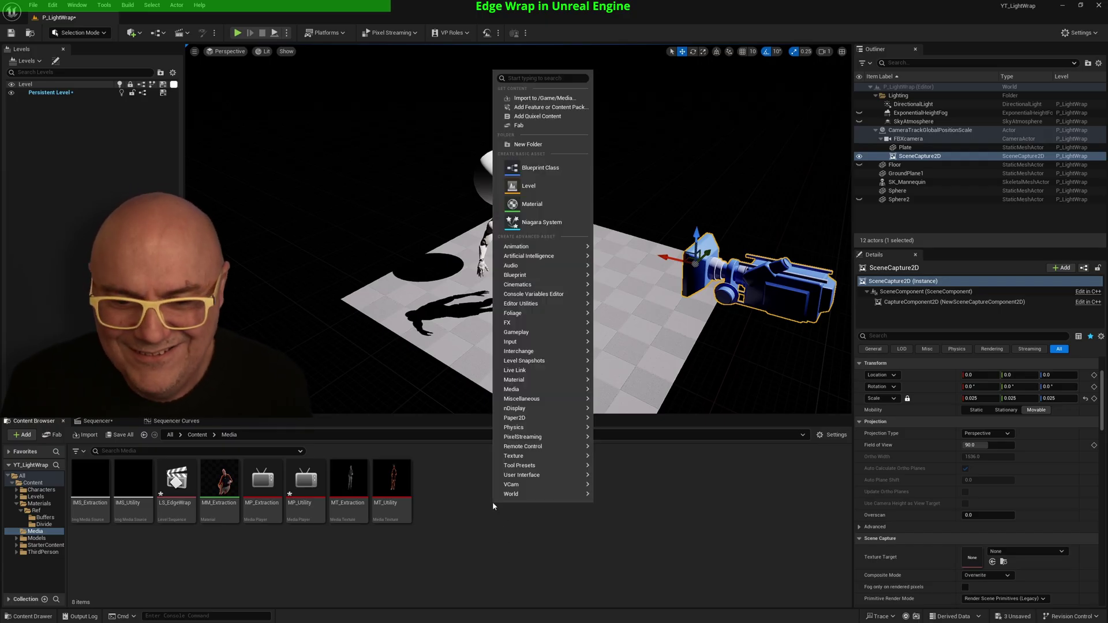
pyautogui.moveTo(530, 381)
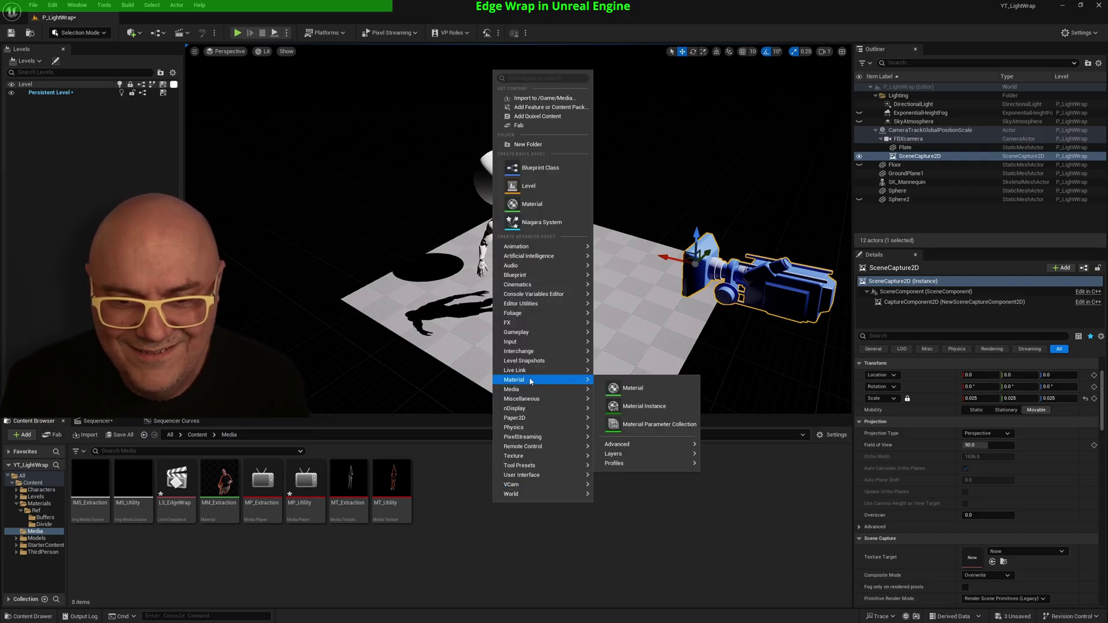
pyautogui.moveTo(527, 456)
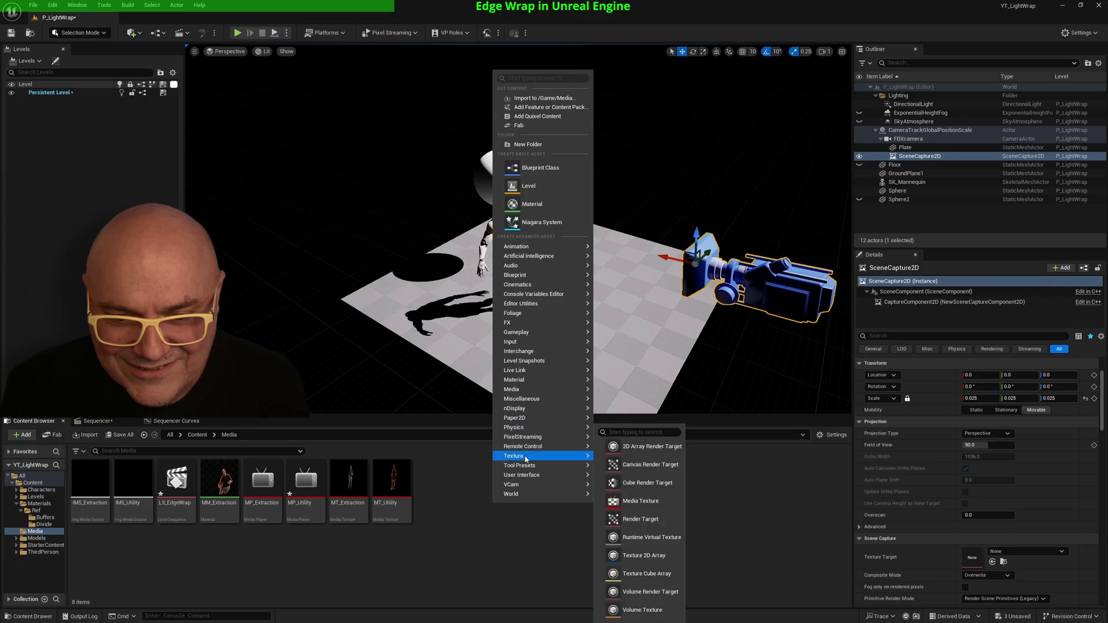
pyautogui.click(652, 520)
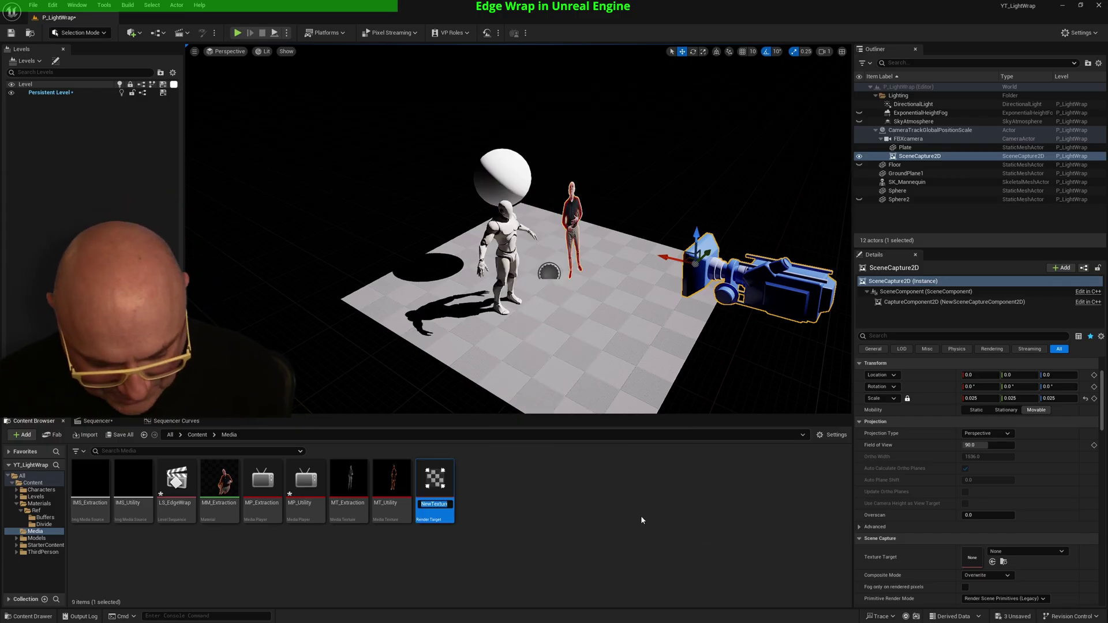
pyautogui.write('RT_Blur')
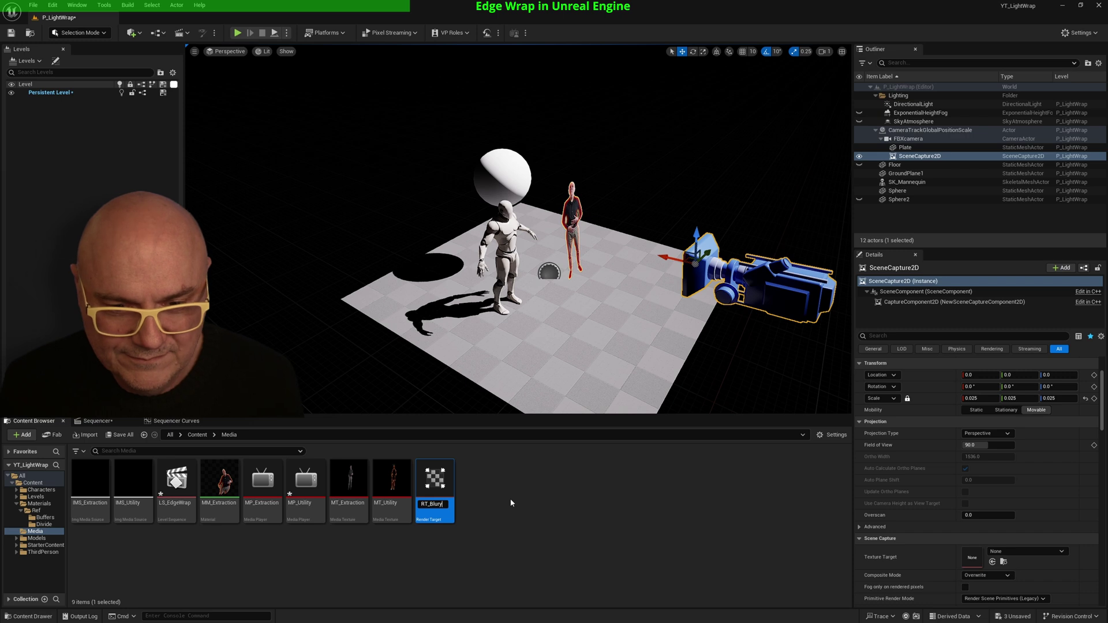
pyautogui.press('Return')
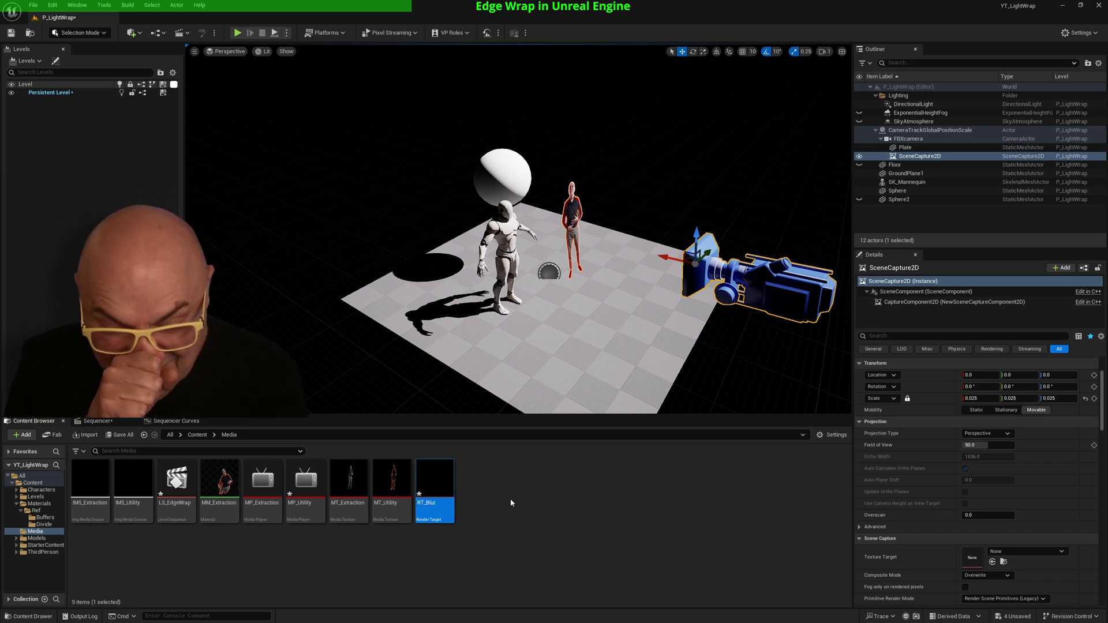
# Assign RT_Blur as the Texture Target of SceneCapture2D.
pyautogui.moveTo(430, 487)
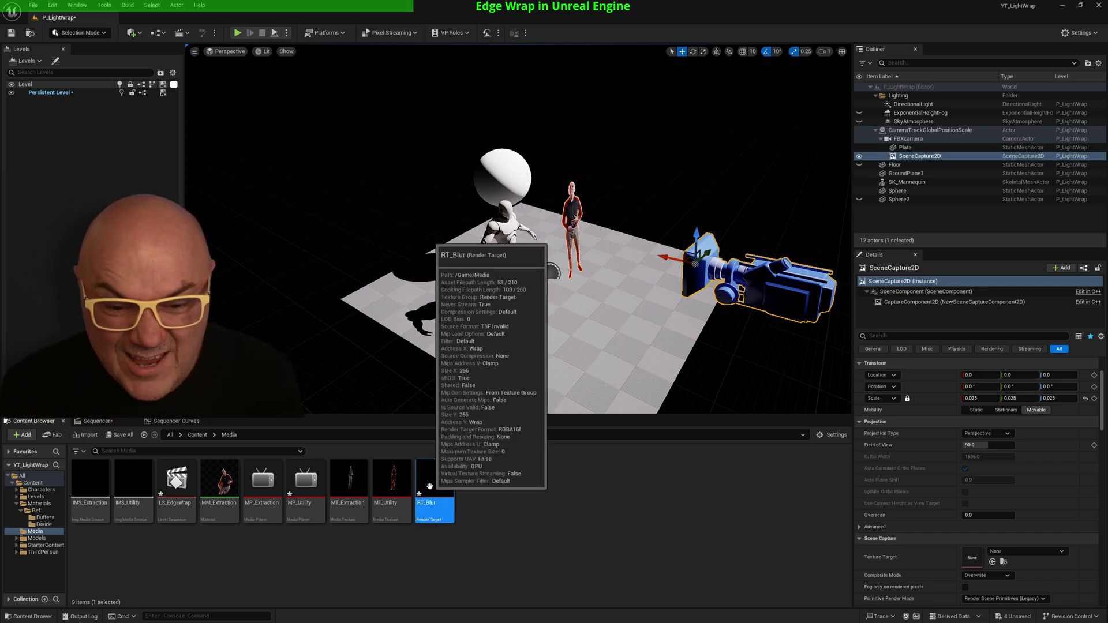
pyautogui.moveTo(431, 482); pyautogui.dragTo(981, 555)
pyautogui.moveTo(436, 483)
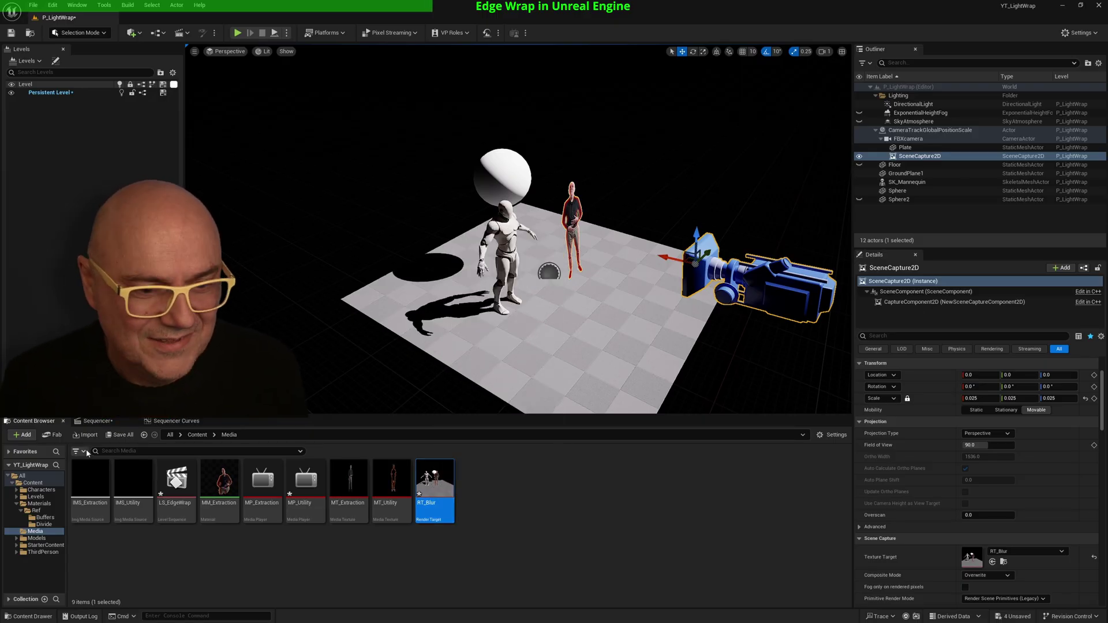
# Open the MM_Extraction material and place an RT_Blur texture sample above the MT_Utility sample in its graph.
pyautogui.doubleClick(223, 487)
pyautogui.moveTo(751, 352); pyautogui.dragTo(1028, 456, button='right')
pyautogui.moveTo(861, 246); pyautogui.dragTo(907, 273, button='right')
pyautogui.moveTo(675, 70); pyautogui.dragTo(798, 86)
pyautogui.click(435, 488)
pyautogui.moveTo(435, 488); pyautogui.dragTo(841, 176)
pyautogui.moveTo(869, 319); pyautogui.dragTo(817, 422, button='right')
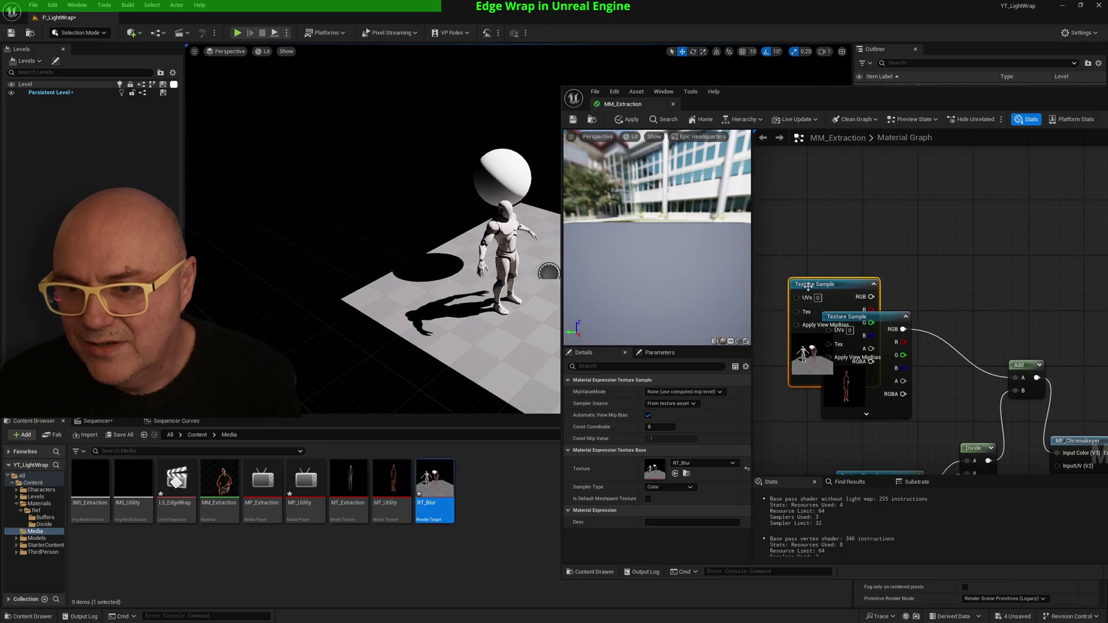
pyautogui.moveTo(822, 286); pyautogui.dragTo(853, 182)
pyautogui.moveTo(952, 396); pyautogui.dragTo(909, 382, button='right')
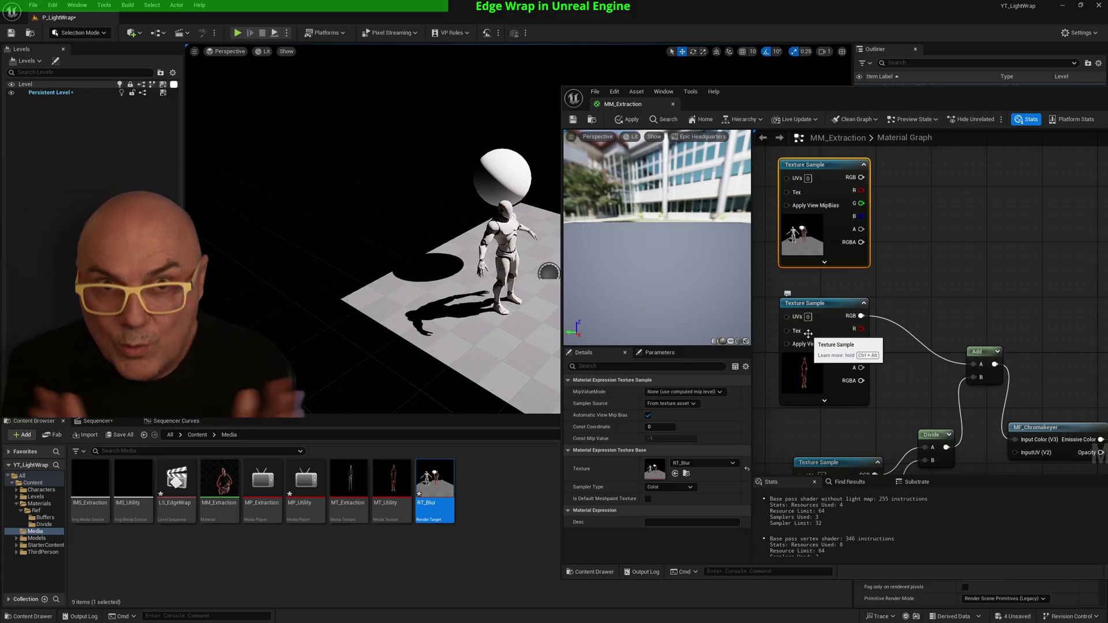
# Multiply the RT_Blur sample's RGB by the MT_Utility sample's alpha and connect the product to input A of the Add node feeding MF_Chromakeyer.
pyautogui.moveTo(862, 178); pyautogui.dragTo(921, 231)
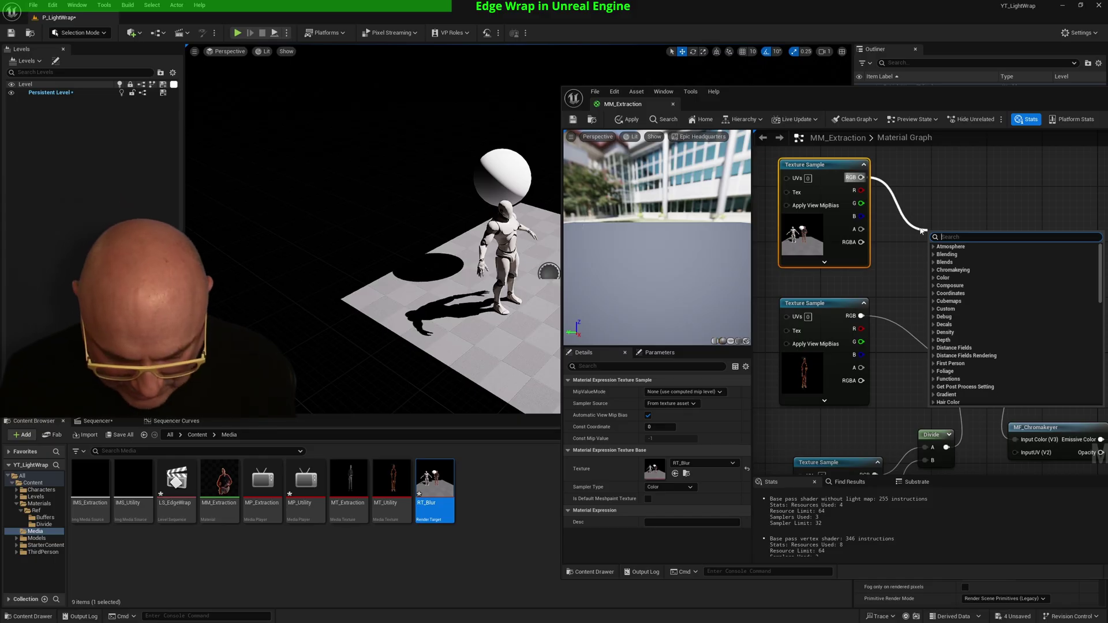
pyautogui.write('mult')
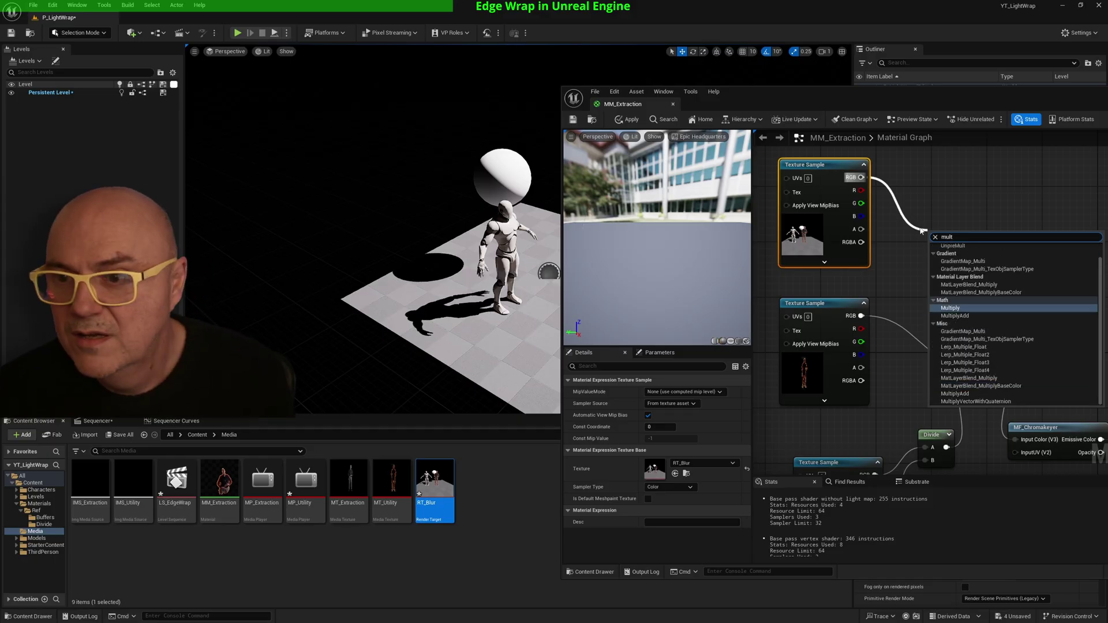
pyautogui.click(951, 308)
pyautogui.moveTo(861, 367); pyautogui.dragTo(937, 262)
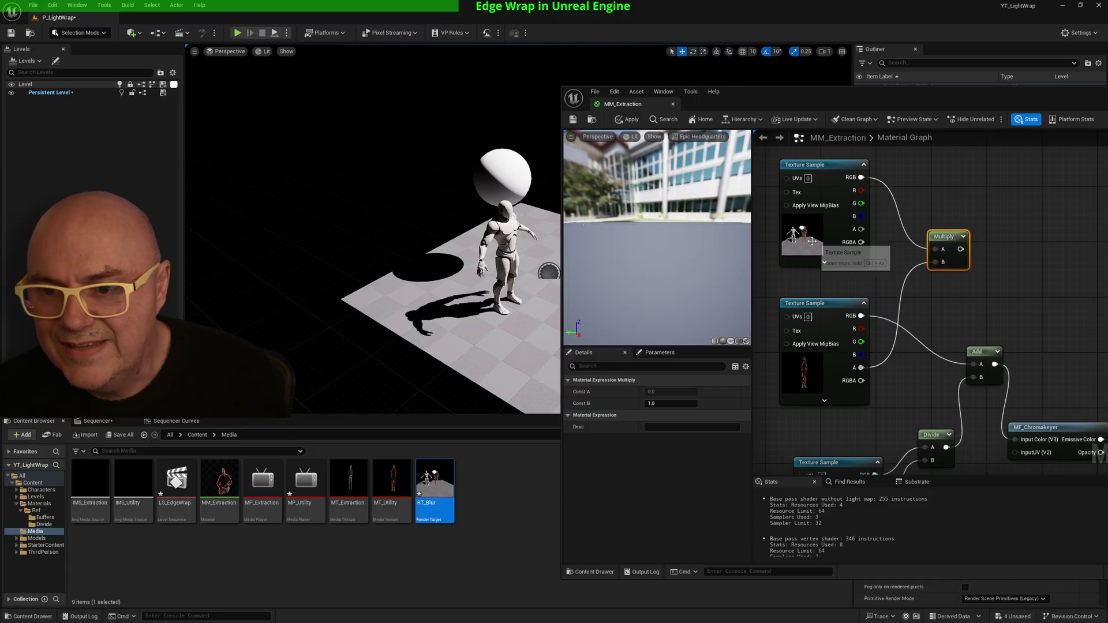
pyautogui.moveTo(961, 249); pyautogui.dragTo(973, 369)
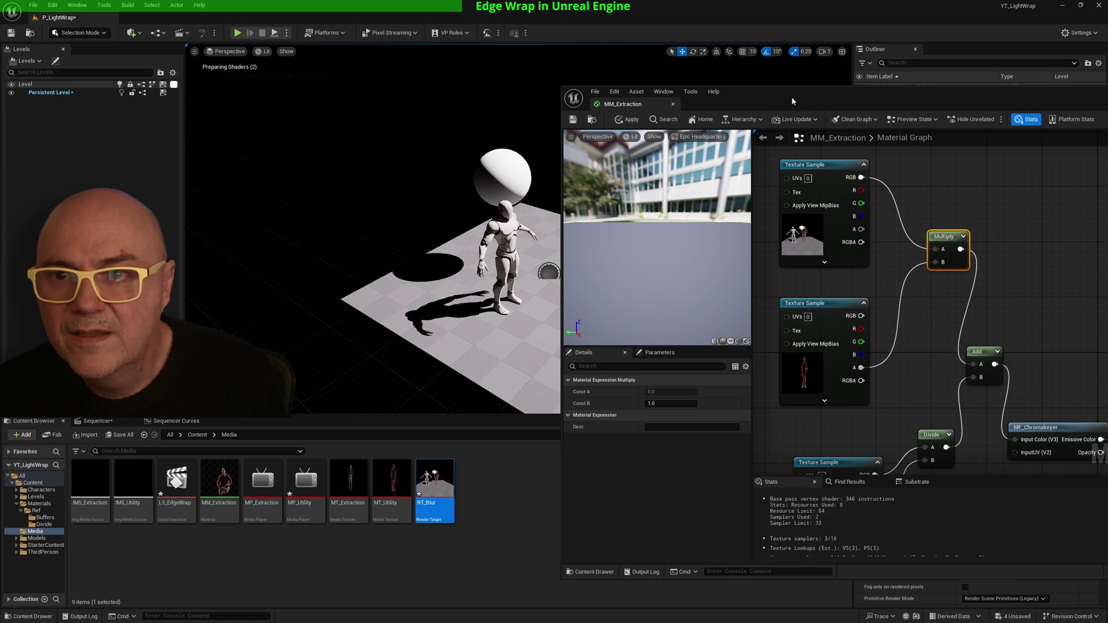
# Switch the material preview to a plane and orbit it to examine the edge wrap on the keyed figure.
pyautogui.moveTo(791, 96); pyautogui.dragTo(799, 136)
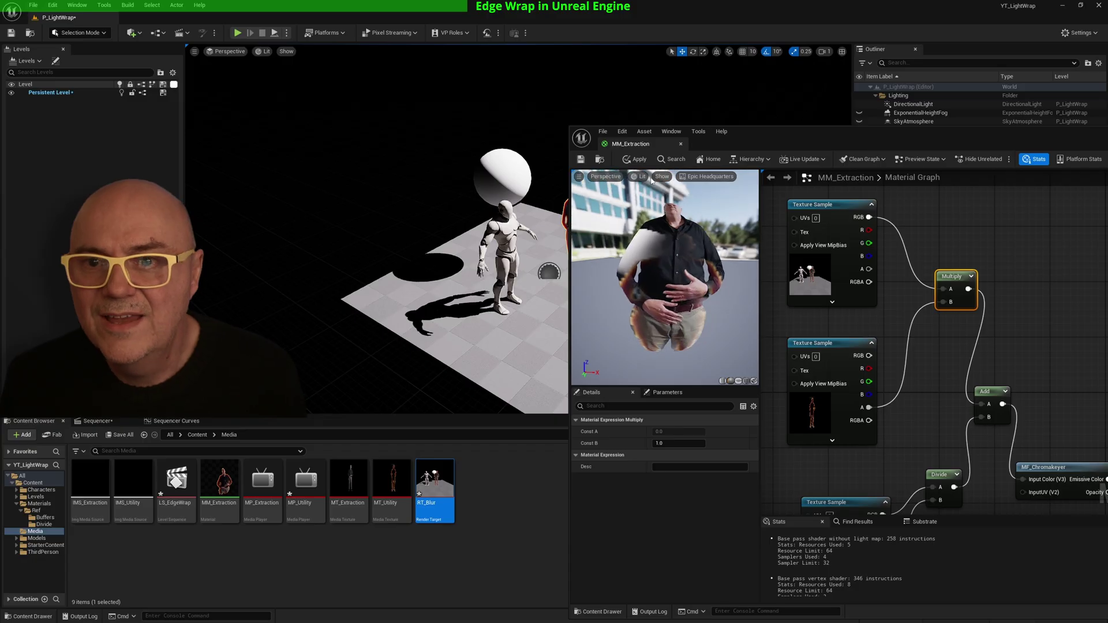
pyautogui.moveTo(755, 136); pyautogui.dragTo(822, 132)
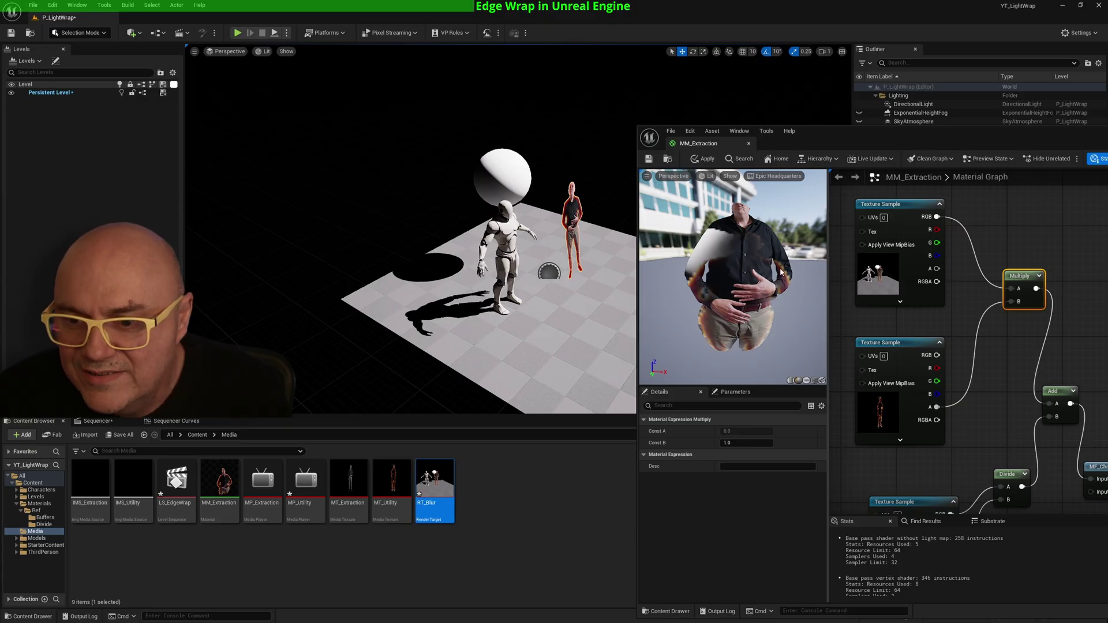
pyautogui.click(806, 381)
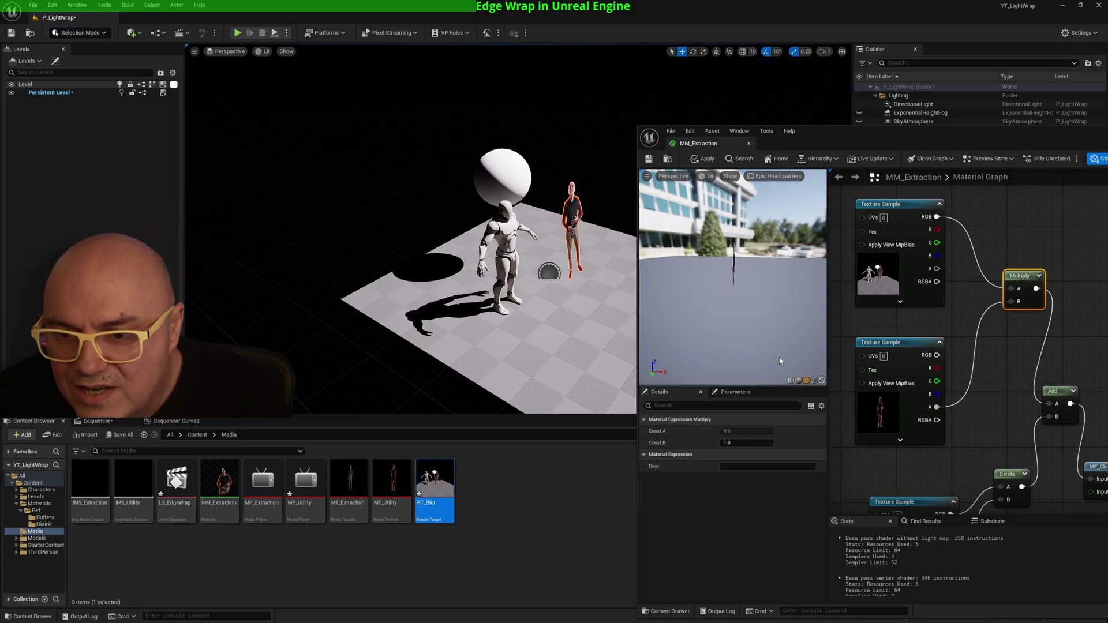
pyautogui.moveTo(739, 259); pyautogui.dragTo(820, 262)
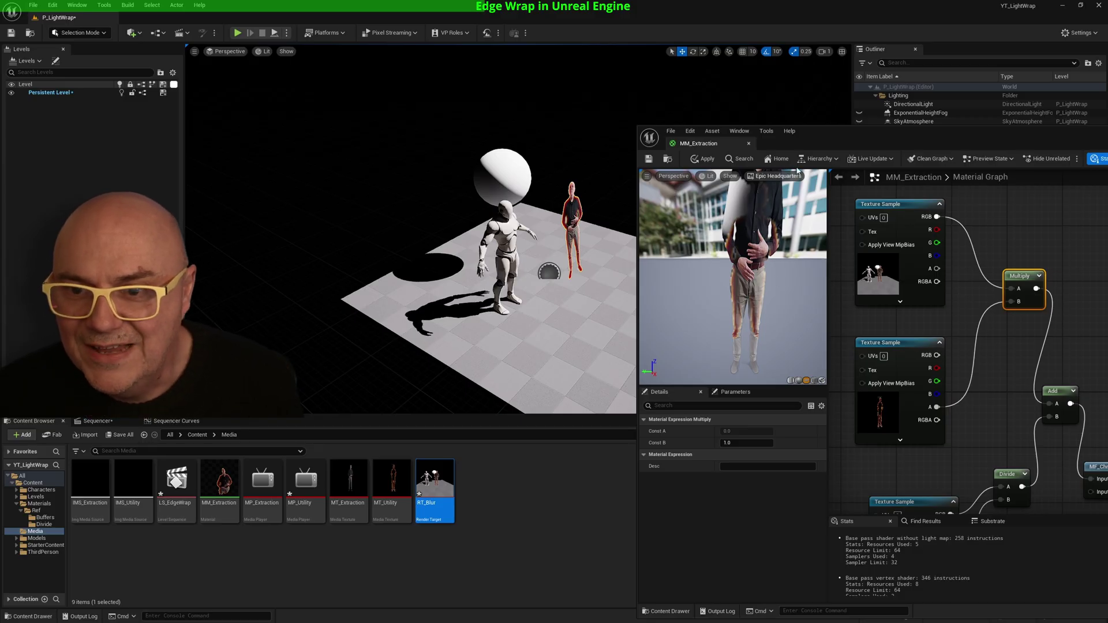
pyautogui.moveTo(823, 143); pyautogui.dragTo(704, 111)
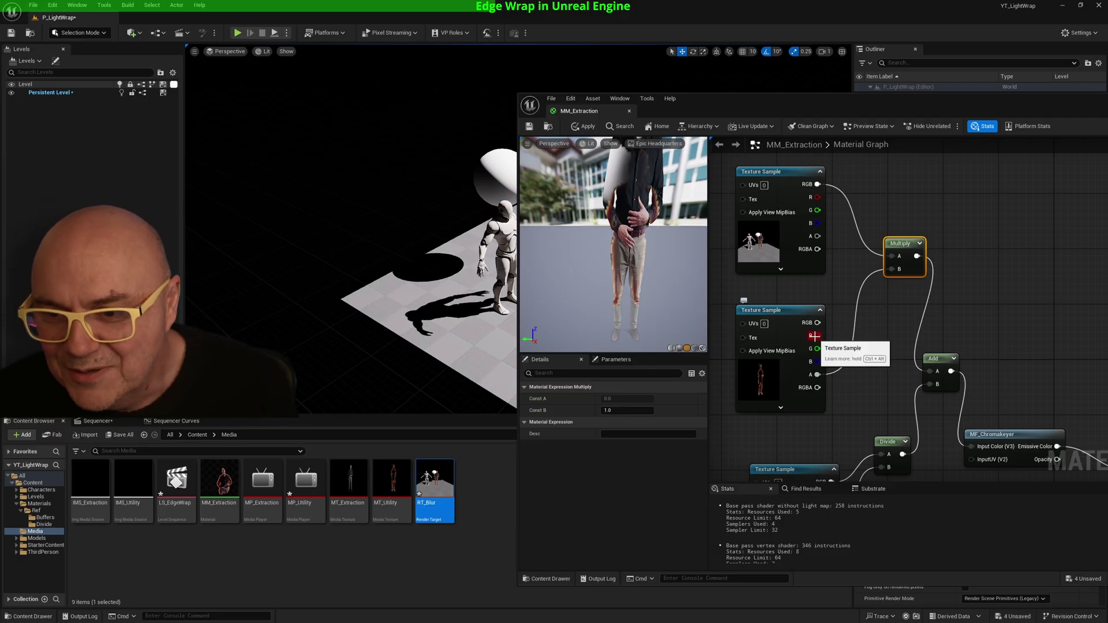
# Connect the MT_Utility RGB to the Add node's A input for comparison, and restore the Multiply connection.
pyautogui.moveTo(816, 323); pyautogui.dragTo(938, 371)
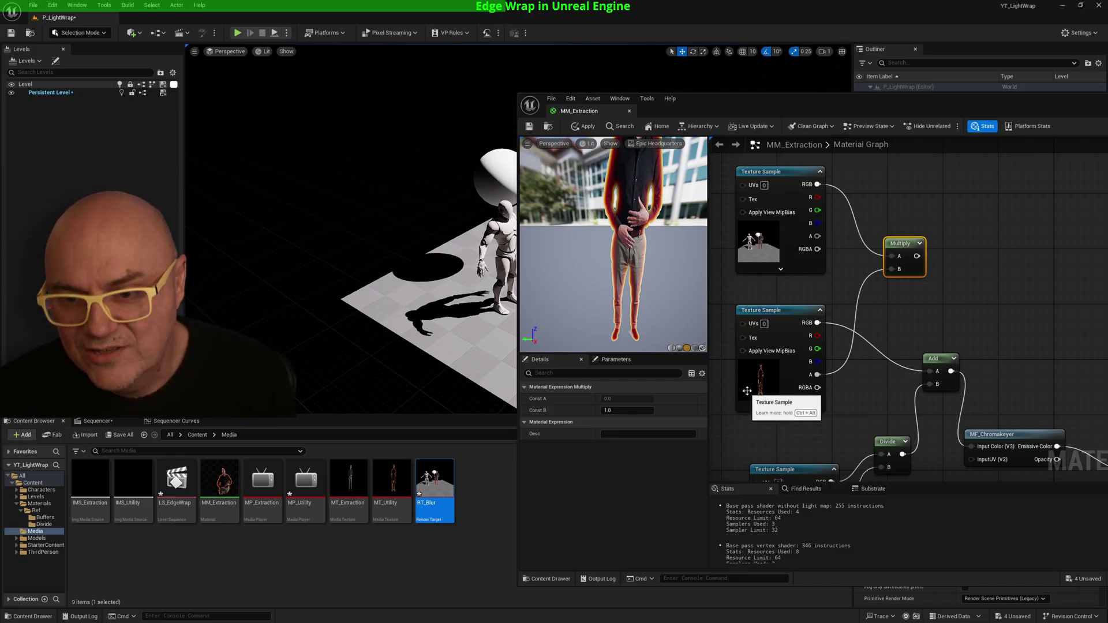
pyautogui.moveTo(917, 256); pyautogui.dragTo(924, 372)
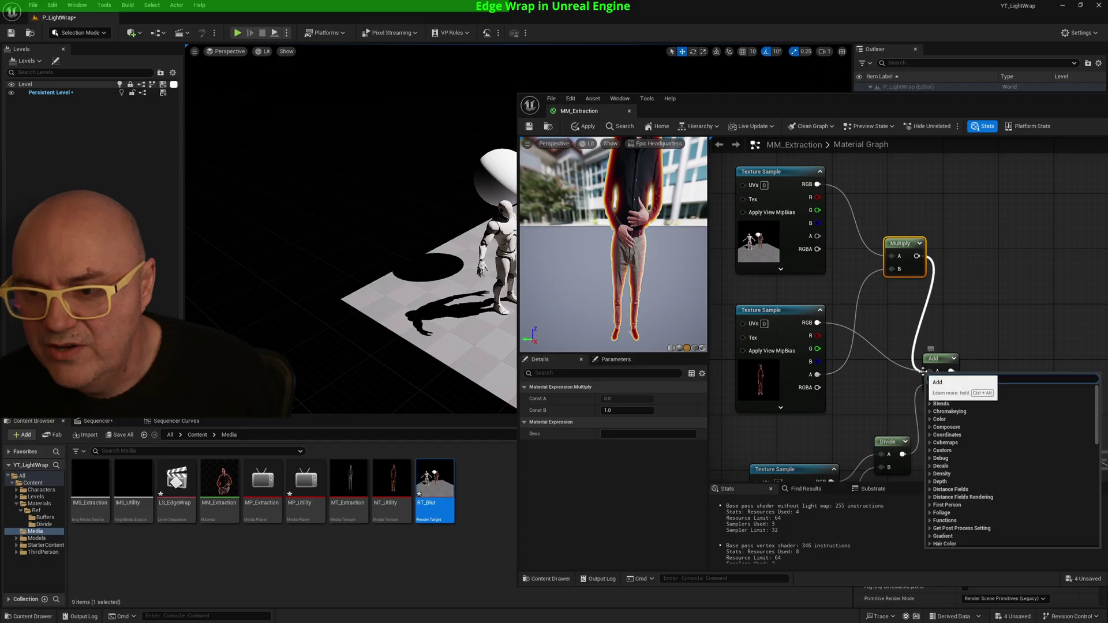
pyautogui.click(883, 324)
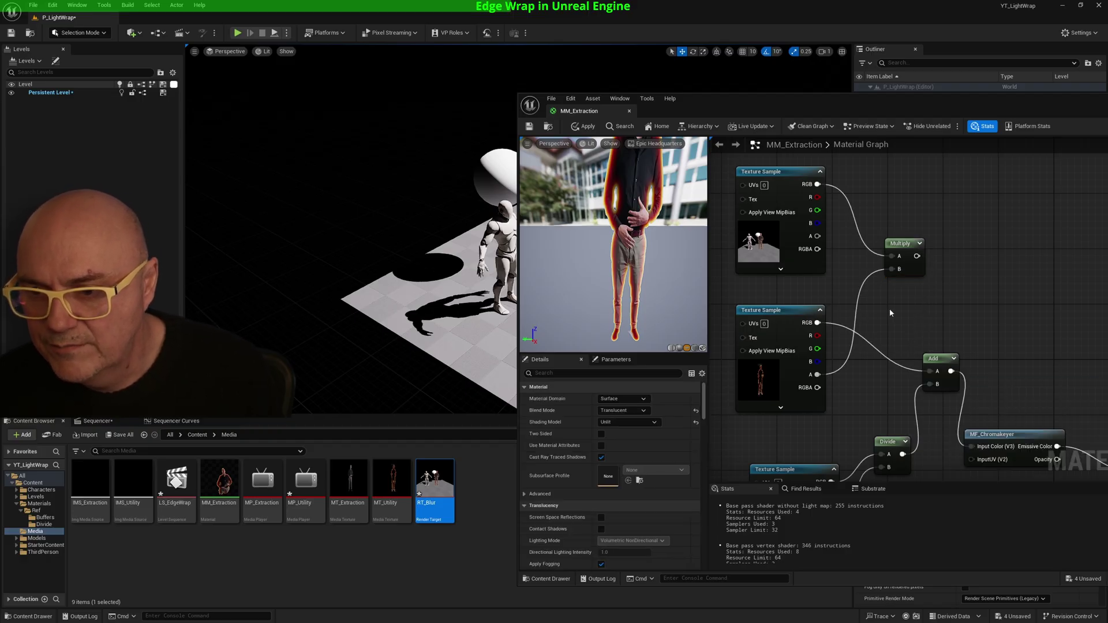
pyautogui.moveTo(916, 256); pyautogui.dragTo(930, 374)
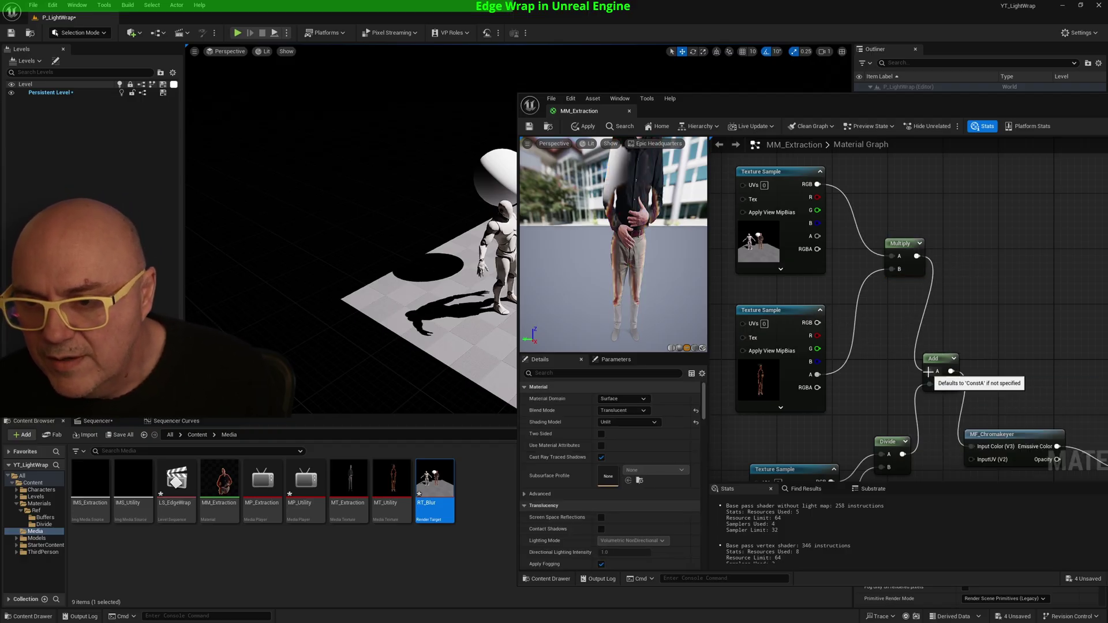
# Apply the MM_Extraction changes and close the material editor to reveal the scene.
pyautogui.click(587, 127)
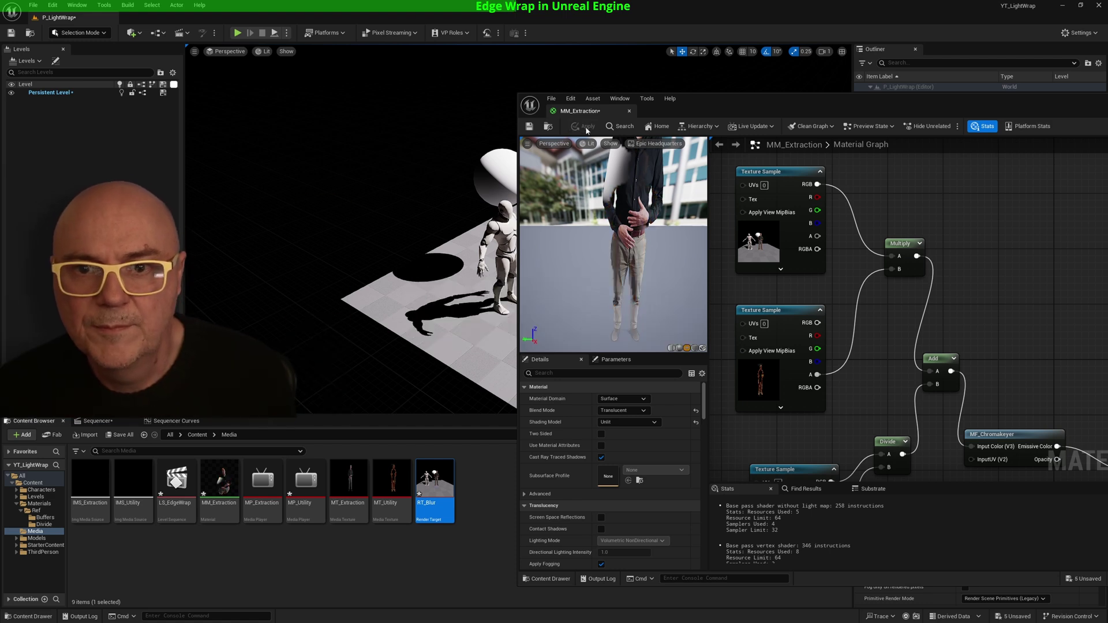
pyautogui.moveTo(1037, 106); pyautogui.dragTo(624, 157)
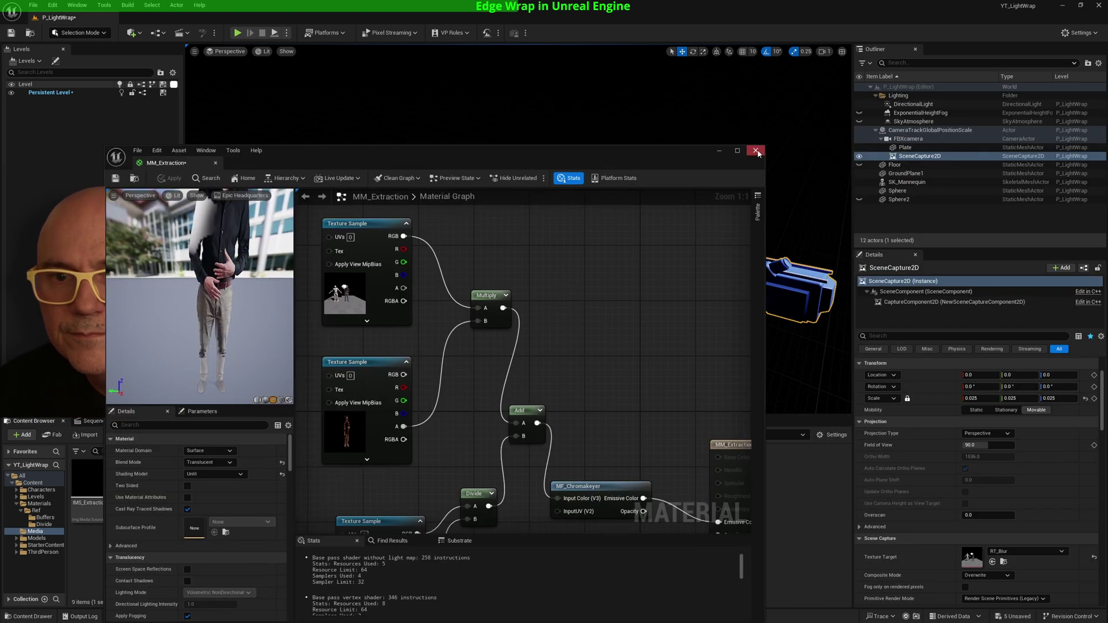
pyautogui.click(757, 151)
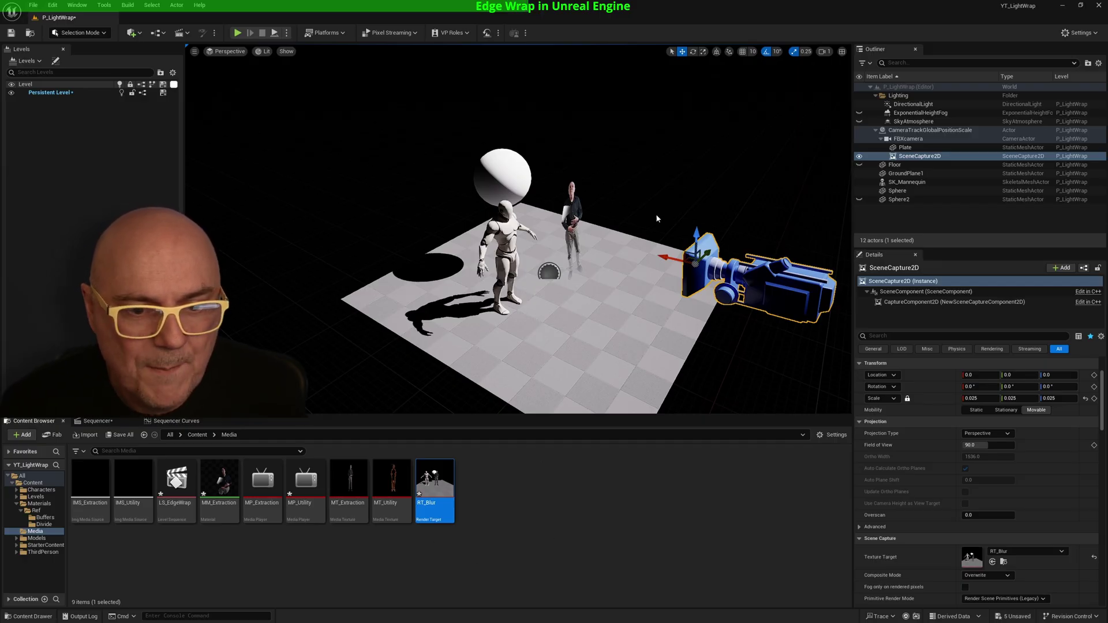
# Reopen MM_Extraction and place a Constant node with value 1 below the MT_Extraction sample, moving DitherTemporalAA aside.
pyautogui.click(217, 487)
pyautogui.doubleClick(218, 485)
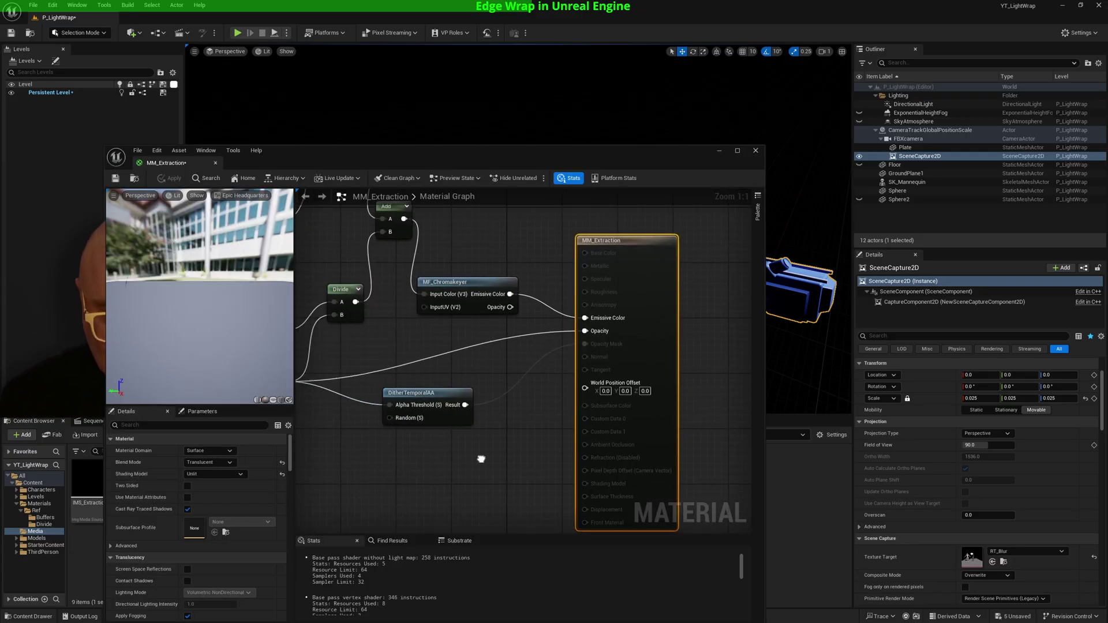
pyautogui.scroll(-2, 531, 460)
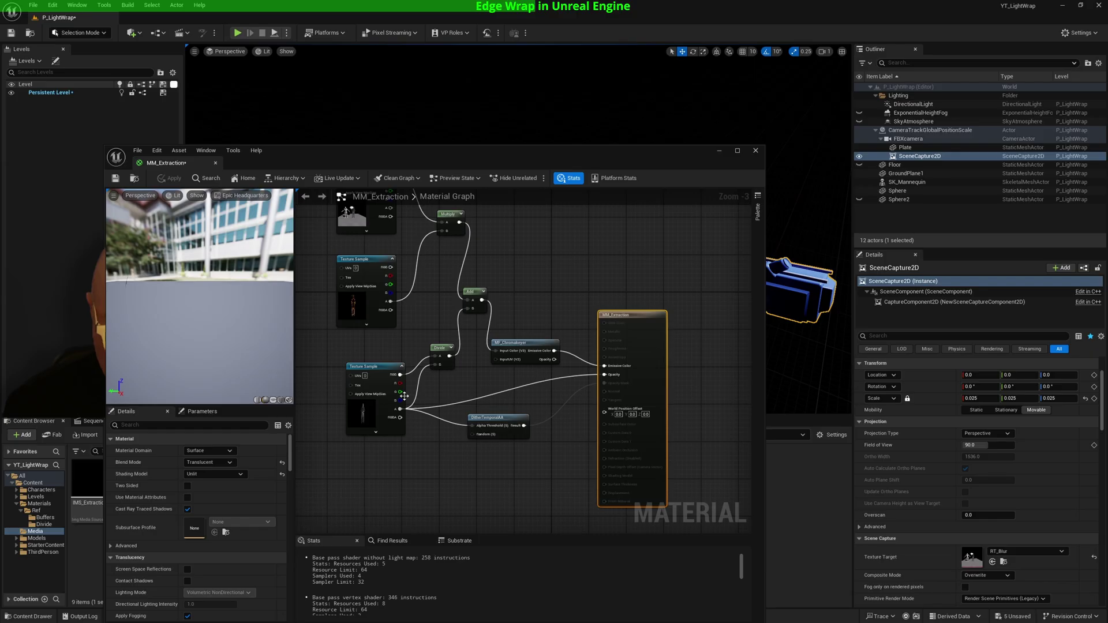
pyautogui.click(420, 475)
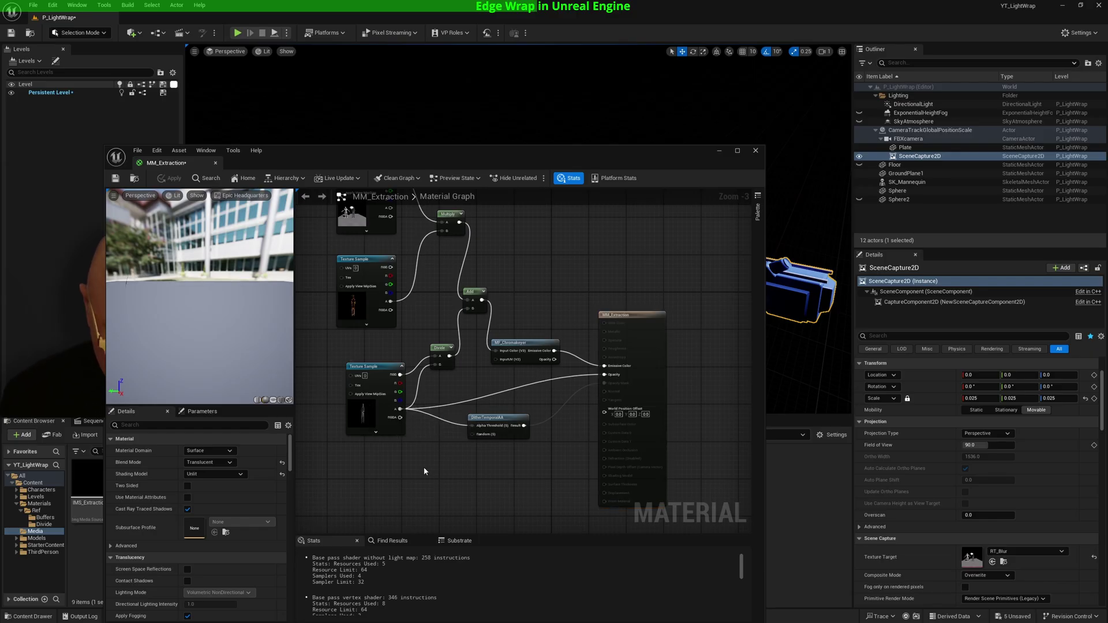
pyautogui.click(428, 464)
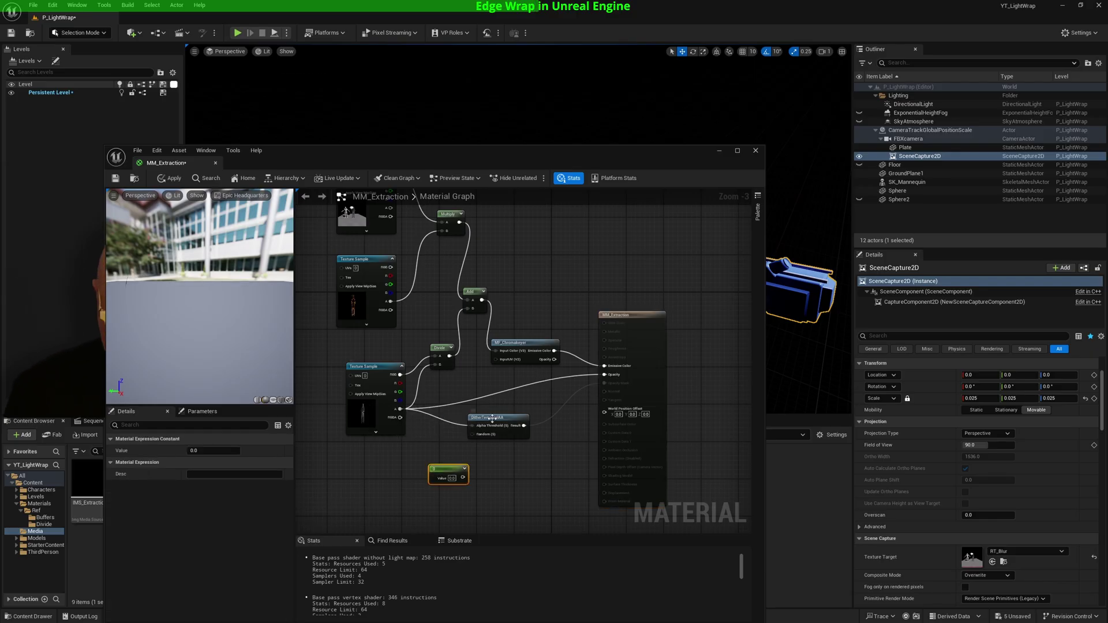
pyautogui.moveTo(492, 420); pyautogui.dragTo(514, 424)
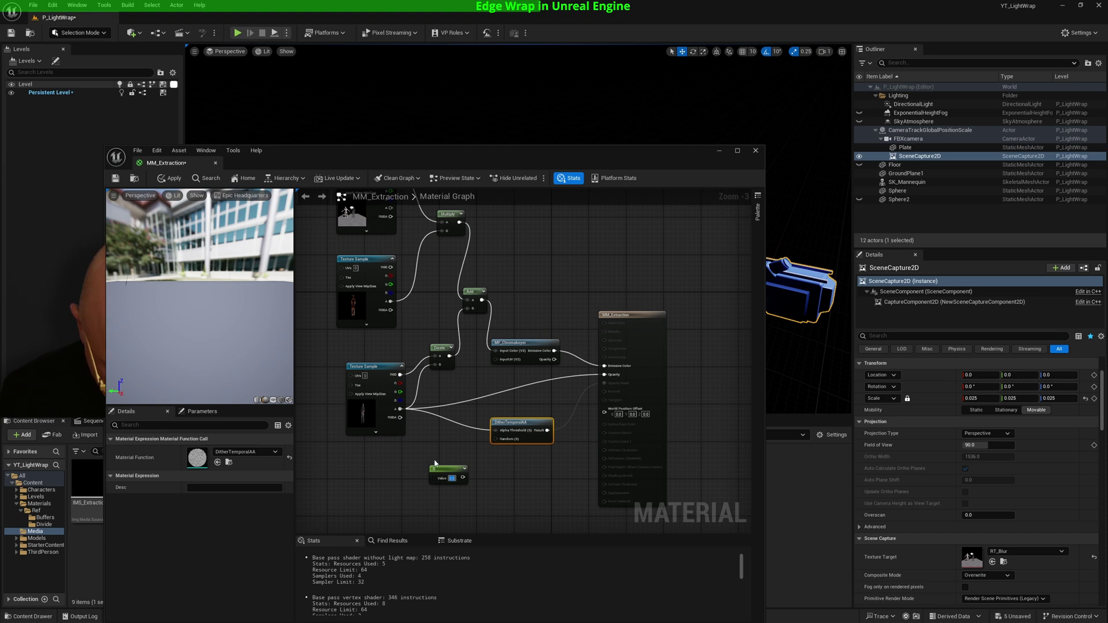
# Sum the MT_Extraction sample's alpha and the constant with an Add node, and connect the sum to the material's Opacity.
pyautogui.moveTo(400, 409); pyautogui.dragTo(450, 443)
pyautogui.write('add')
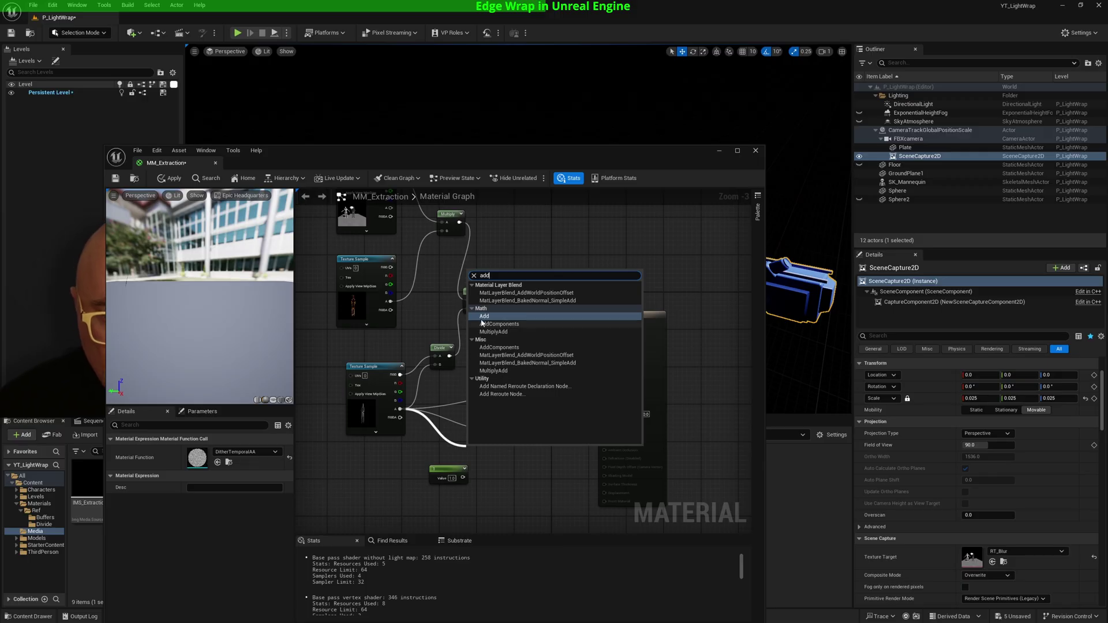
pyautogui.press('Return')
pyautogui.moveTo(461, 477); pyautogui.dragTo(407, 478)
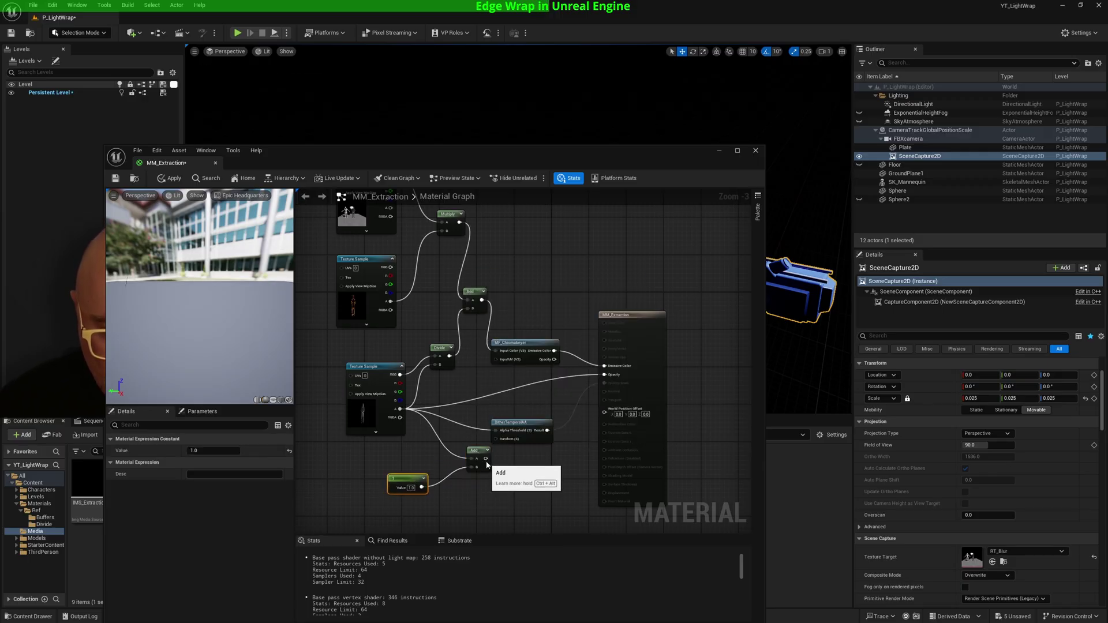
pyautogui.moveTo(486, 459); pyautogui.dragTo(611, 376)
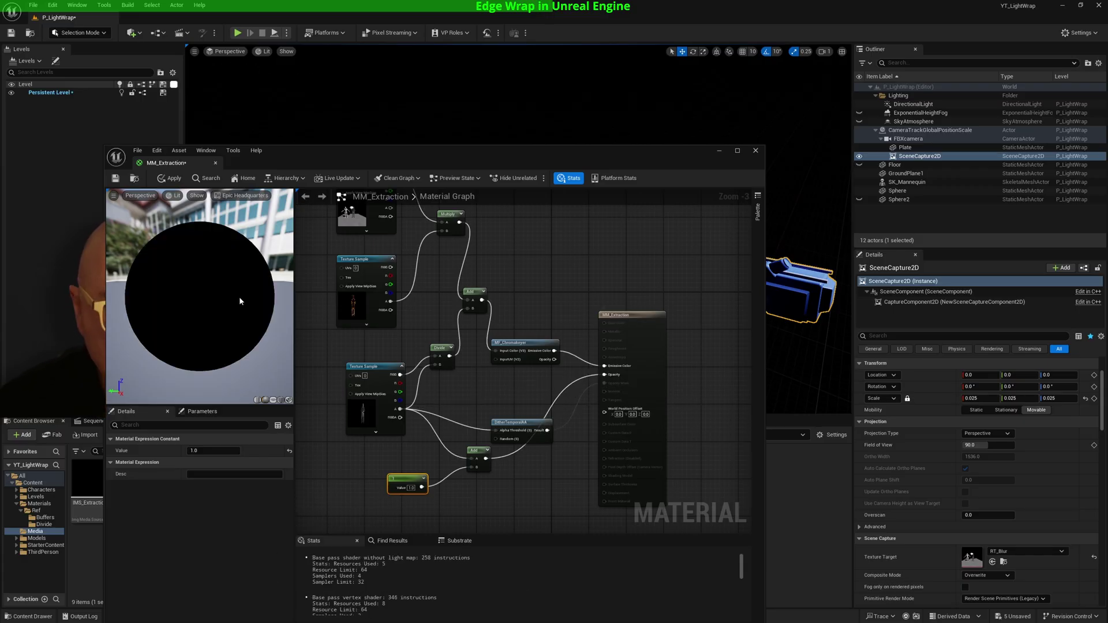
# Set the constant added to the opacity to 0.7, apply the material, and close its editor.
pyautogui.moveTo(166, 329); pyautogui.dragTo(278, 337)
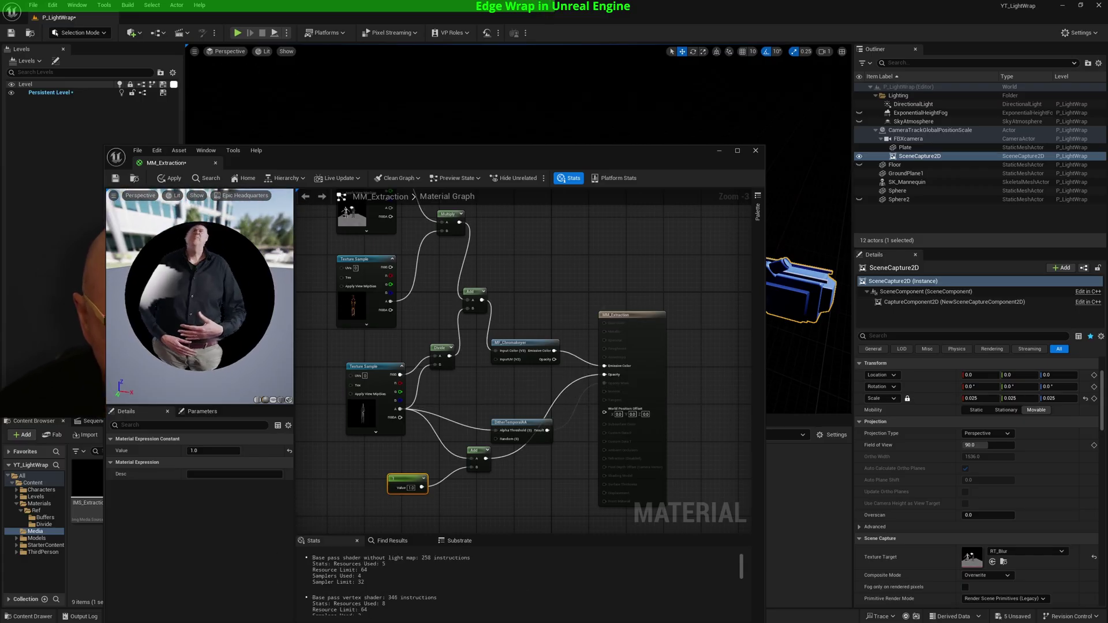
pyautogui.click(412, 487)
pyautogui.write('0.7')
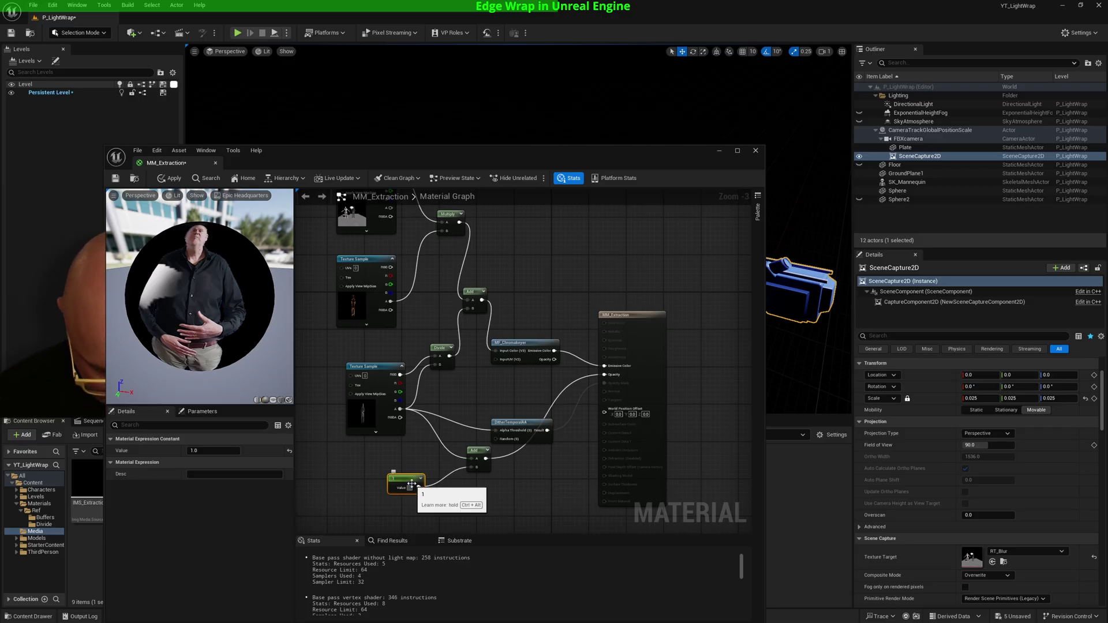
pyautogui.press('Return')
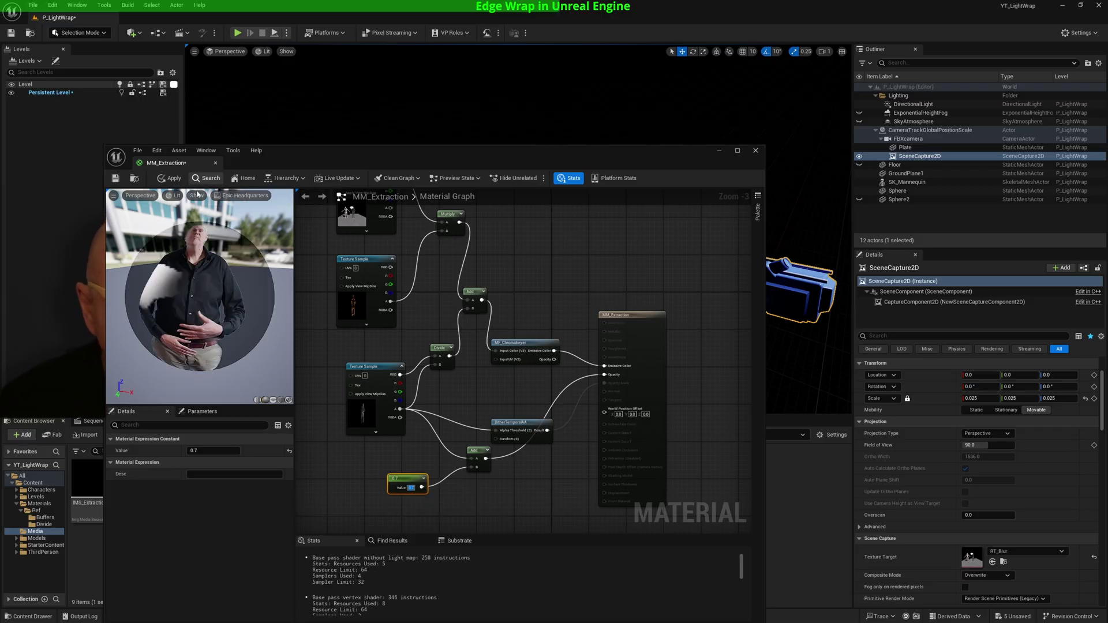
pyautogui.click(168, 179)
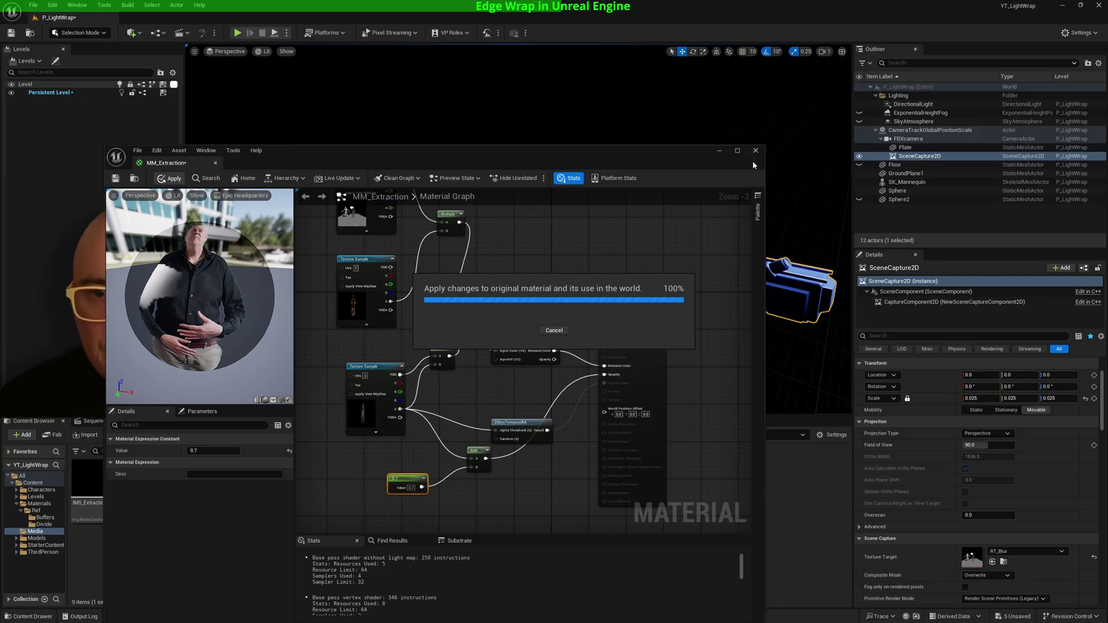
pyautogui.click(755, 151)
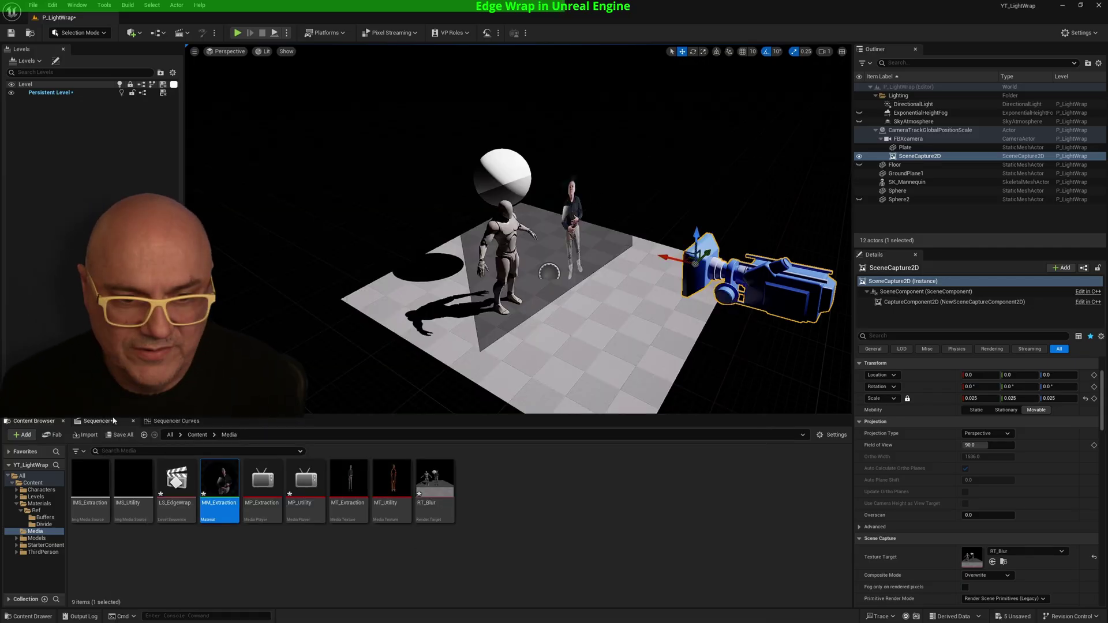
# Lock the viewport to the sequence's Camera Cuts to view the plate through FBXcamera.
pyautogui.click(103, 422)
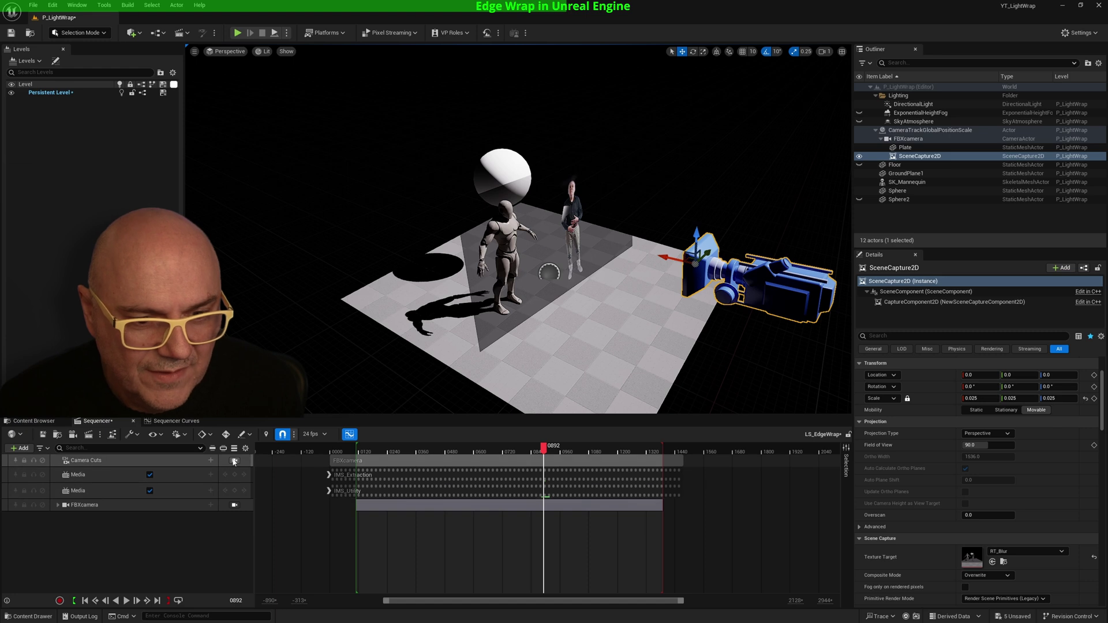
pyautogui.click(234, 460)
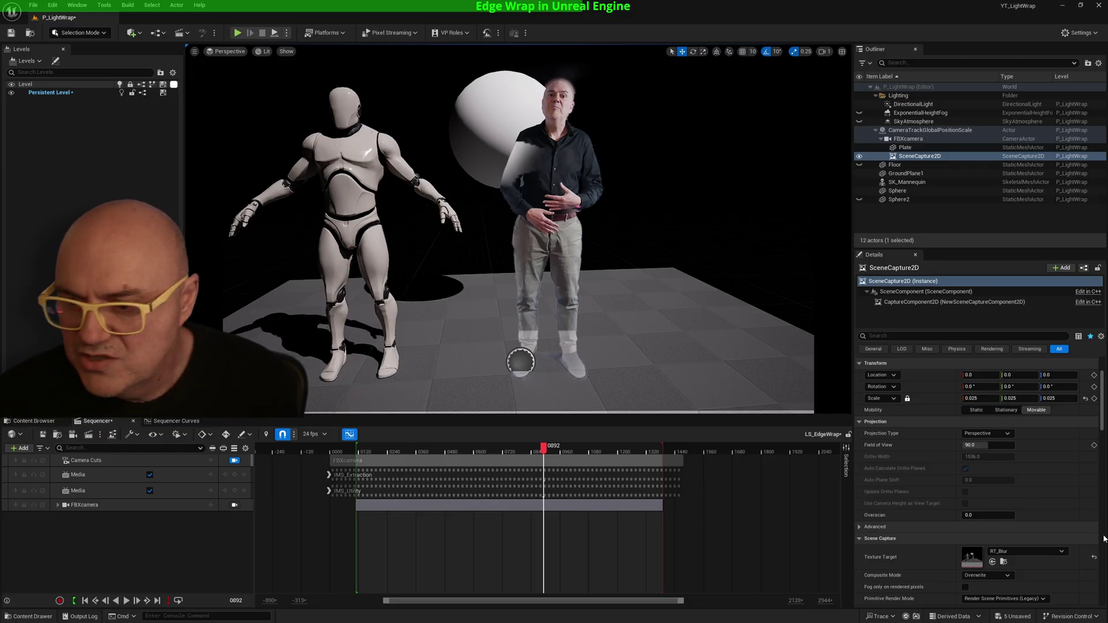
# Open the RT_Blur render target and set its size to 1920 by 1080.
pyautogui.click(20, 422)
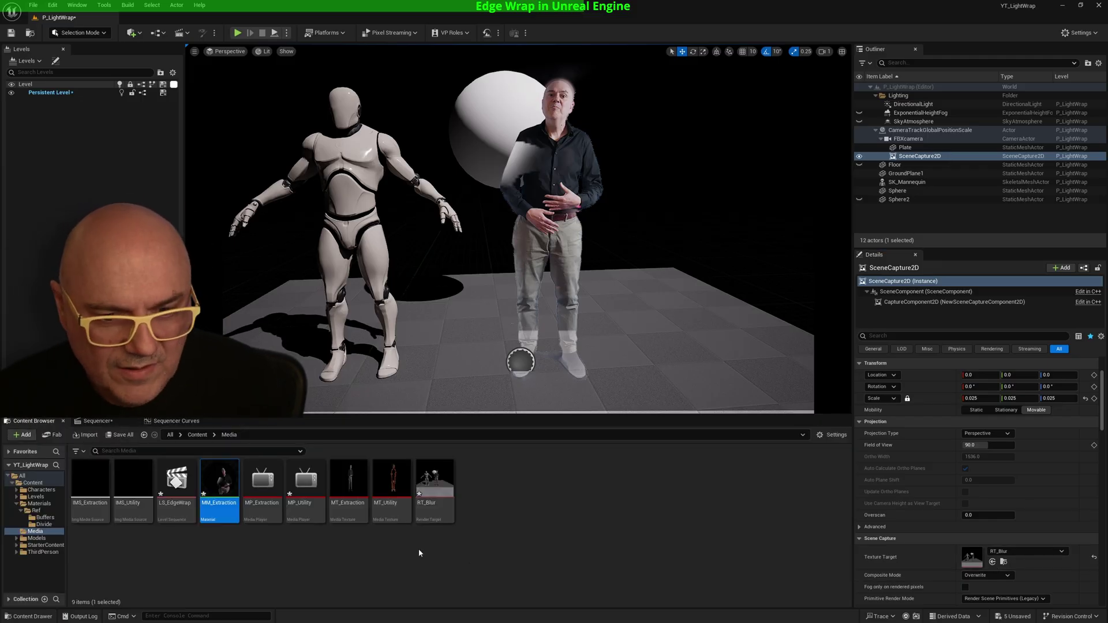
pyautogui.doubleClick(430, 485)
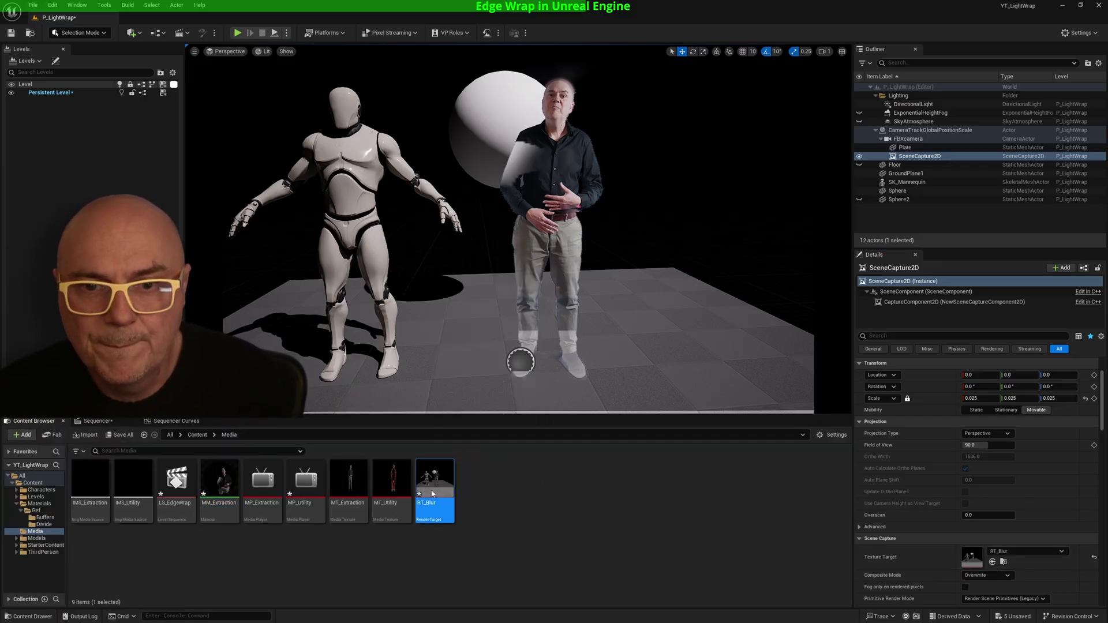
pyautogui.moveTo(426, 155); pyautogui.dragTo(958, 91)
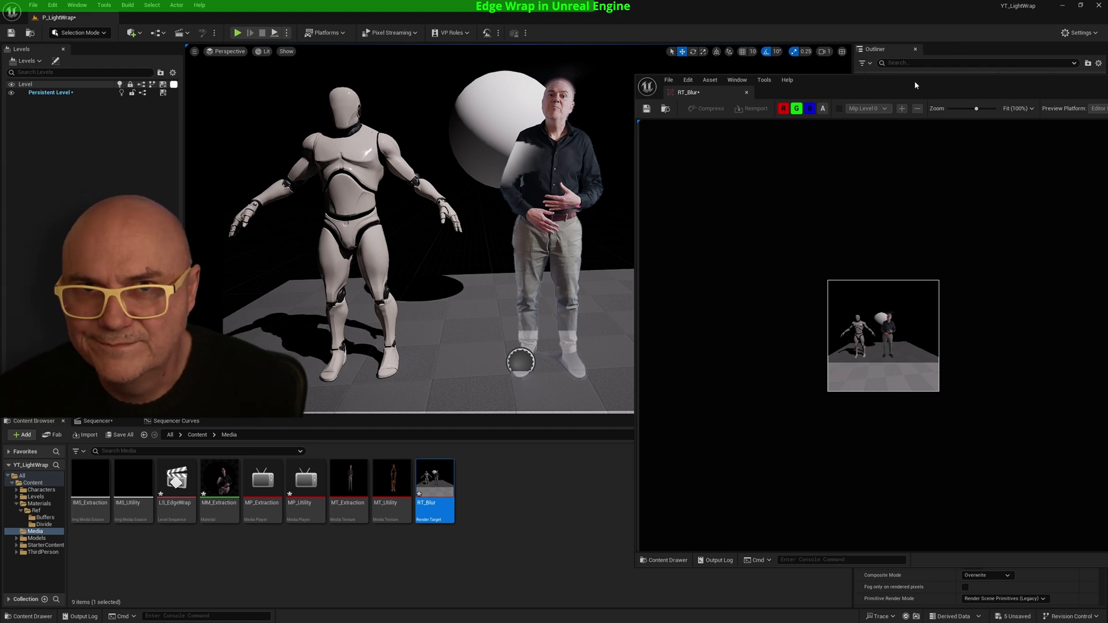
pyautogui.moveTo(915, 85); pyautogui.dragTo(271, 104)
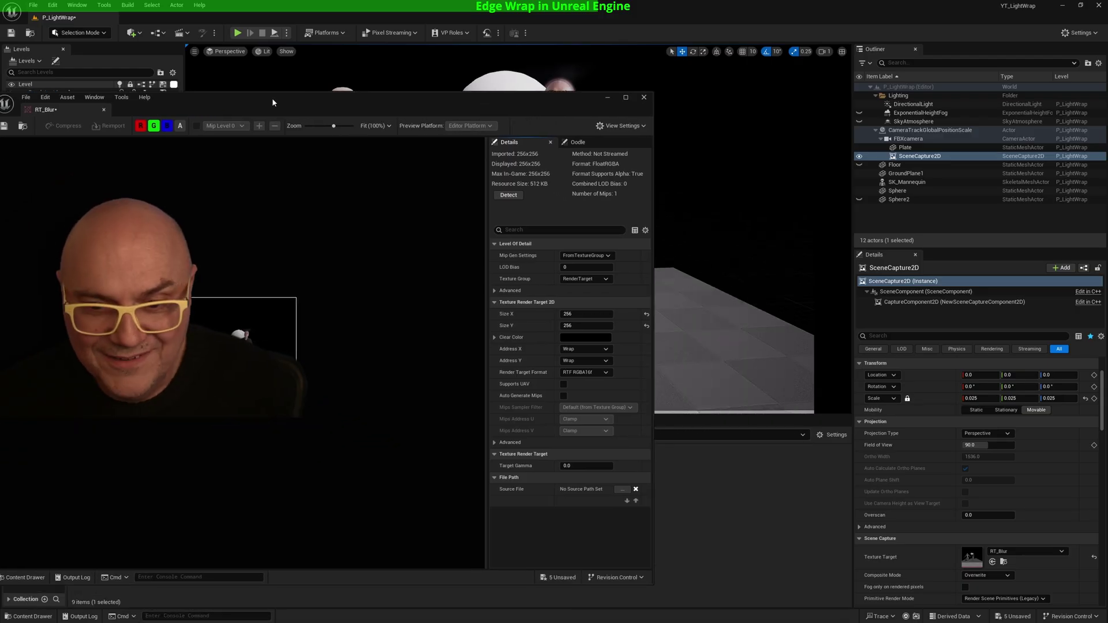
pyautogui.moveTo(487, 304); pyautogui.dragTo(303, 305)
pyautogui.click(473, 314)
pyautogui.write('1920')
pyautogui.click(471, 327)
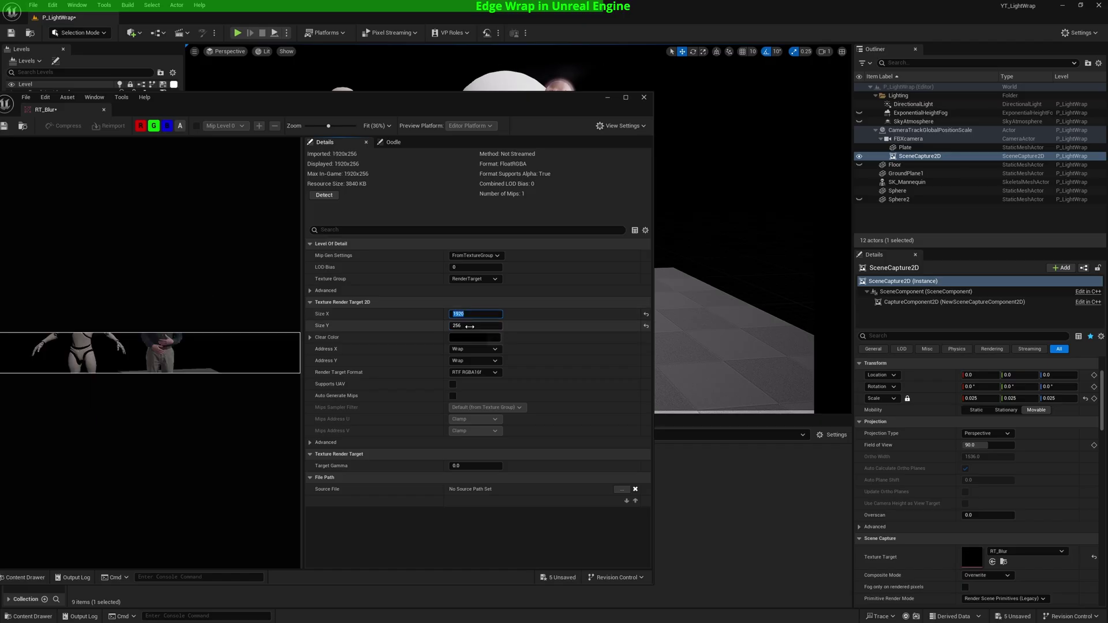
pyautogui.write('1080')
pyautogui.press('Return')
pyautogui.moveTo(317, 108); pyautogui.dragTo(976, 203)
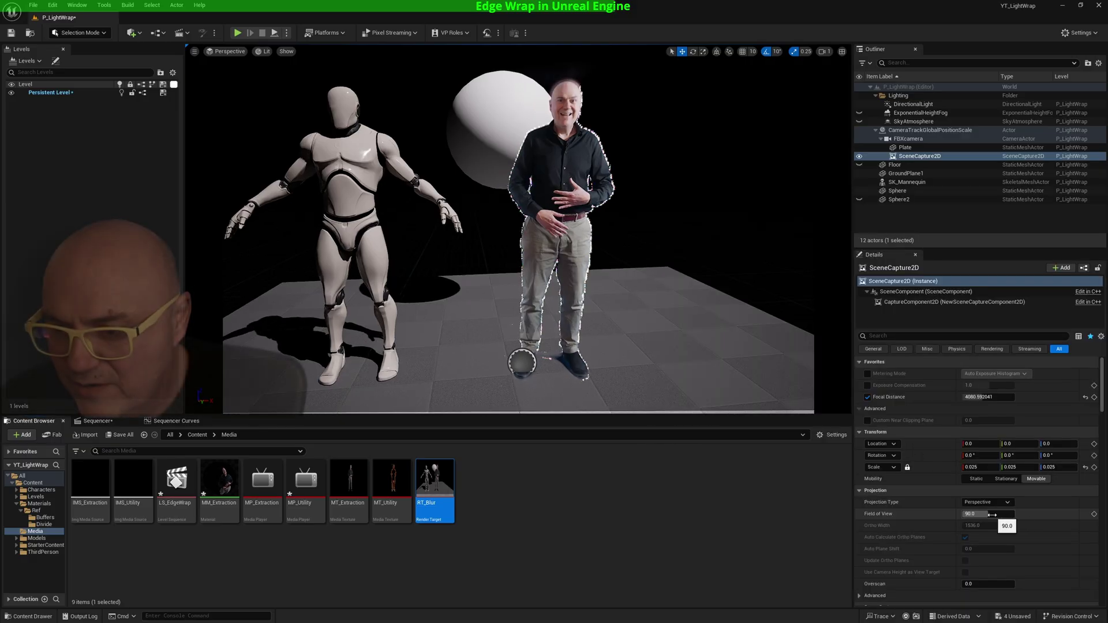
# Try a wider field of view of about 112 and a narrower one of about 87 on SceneCapture2D, and return it to 90.
pyautogui.moveTo(993, 514); pyautogui.dragTo(1002, 515)
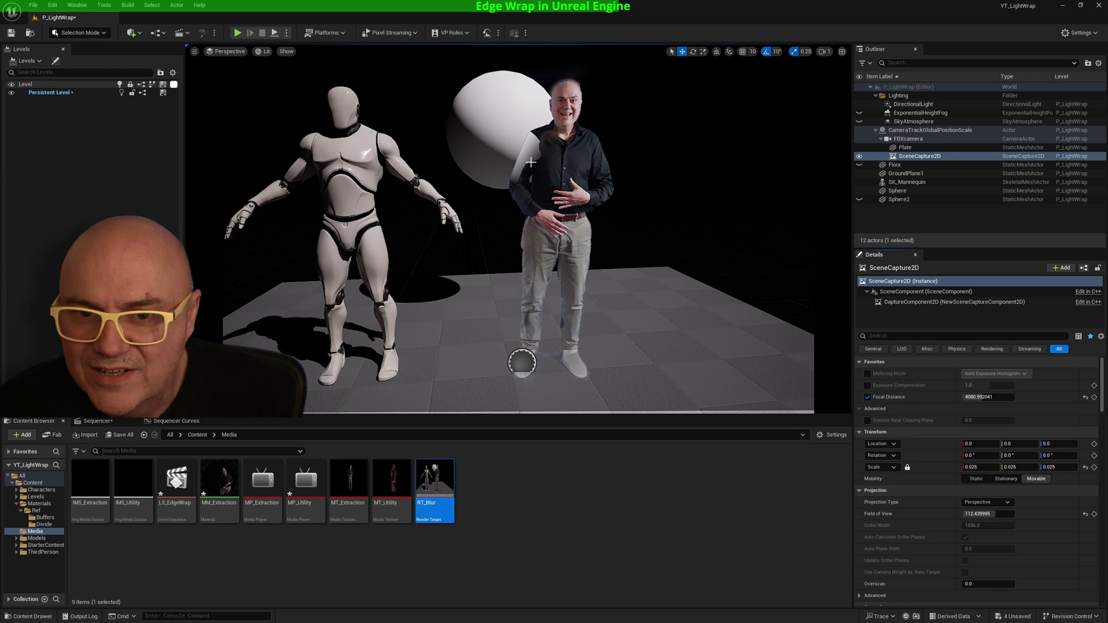
pyautogui.moveTo(998, 514)
pyautogui.mouseDown()
pyautogui.moveTo(1008, 514)
pyautogui.moveTo(983, 517)
pyautogui.mouseUp()
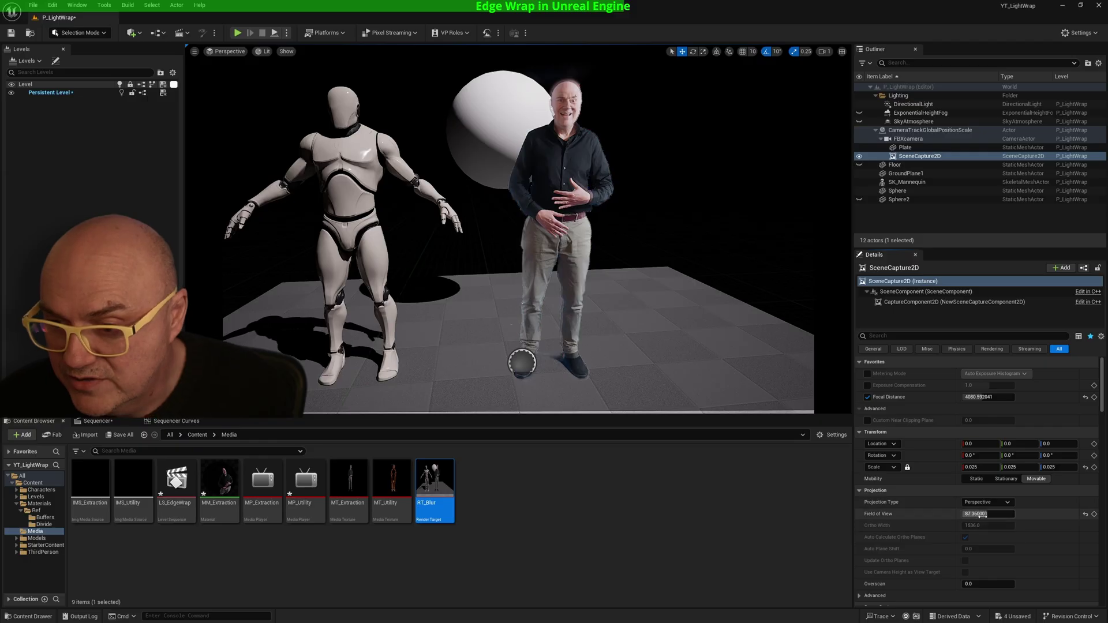
pyautogui.click(983, 515)
pyautogui.press('Return')
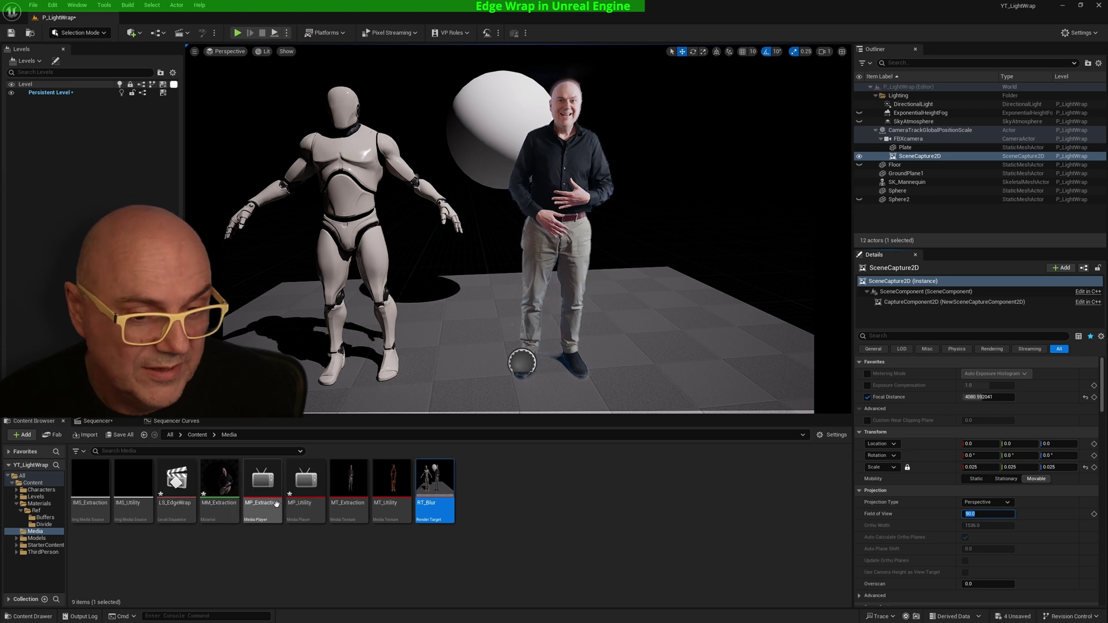
# Reopen MM_Extraction and connect the MT_Extraction sample's alpha directly to the material's Opacity.
pyautogui.click(230, 488)
pyautogui.doubleClick(230, 488)
pyautogui.moveTo(416, 534); pyautogui.dragTo(689, 435, button='right')
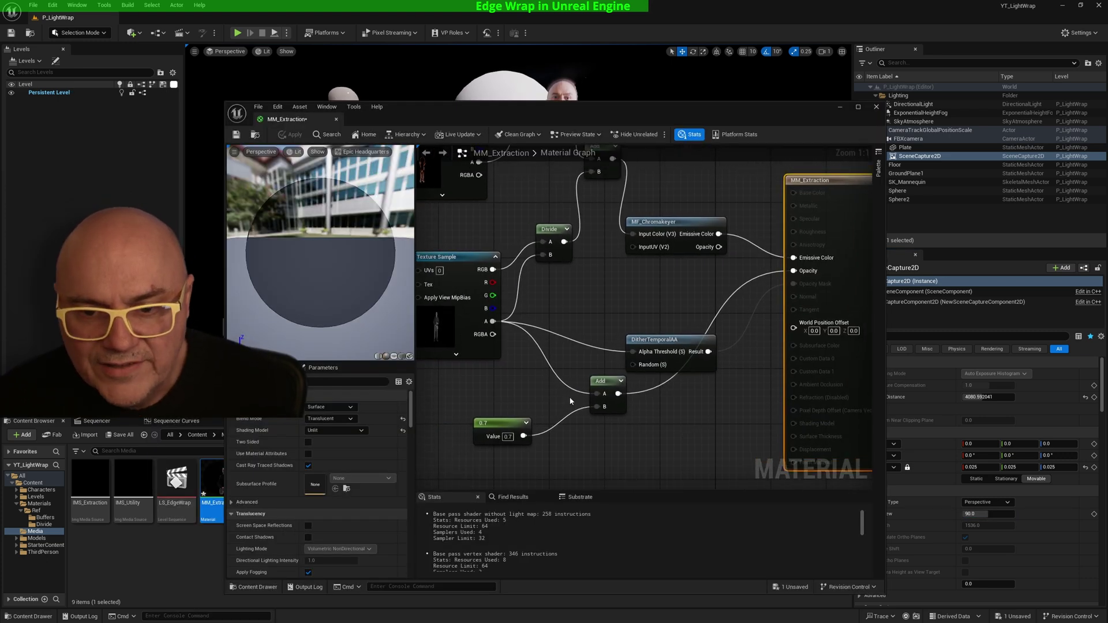
pyautogui.moveTo(493, 322); pyautogui.dragTo(794, 271)
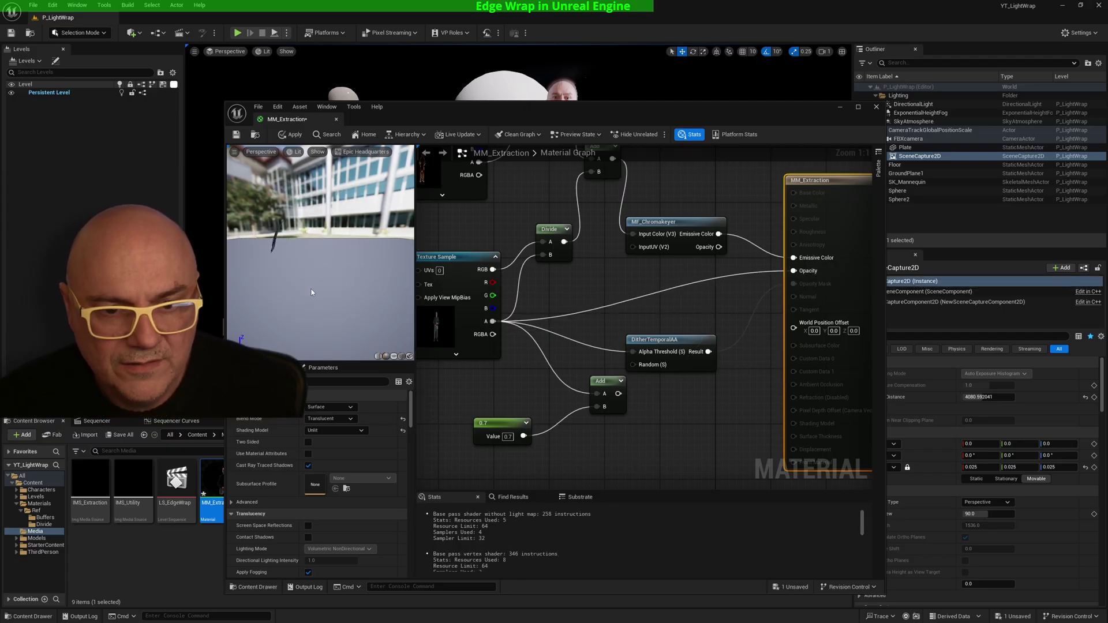
# Preview the material on a plane and frame the keyed figure in the preview.
pyautogui.click(395, 356)
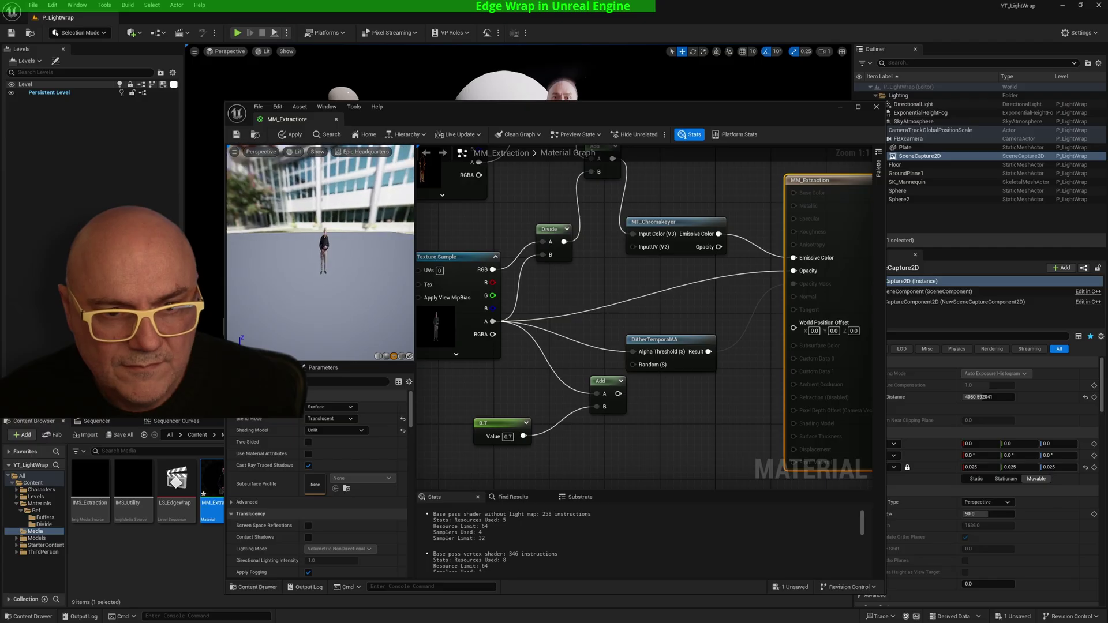
pyautogui.scroll(4, 307, 249)
pyautogui.moveTo(317, 251); pyautogui.dragTo(364, 301)
# Try the Color sampler type on the RT_Blur texture sample, and set it back to Linear Color.
pyautogui.moveTo(495, 390); pyautogui.dragTo(627, 480, button='right')
pyautogui.moveTo(530, 274); pyautogui.dragTo(516, 457, button='right')
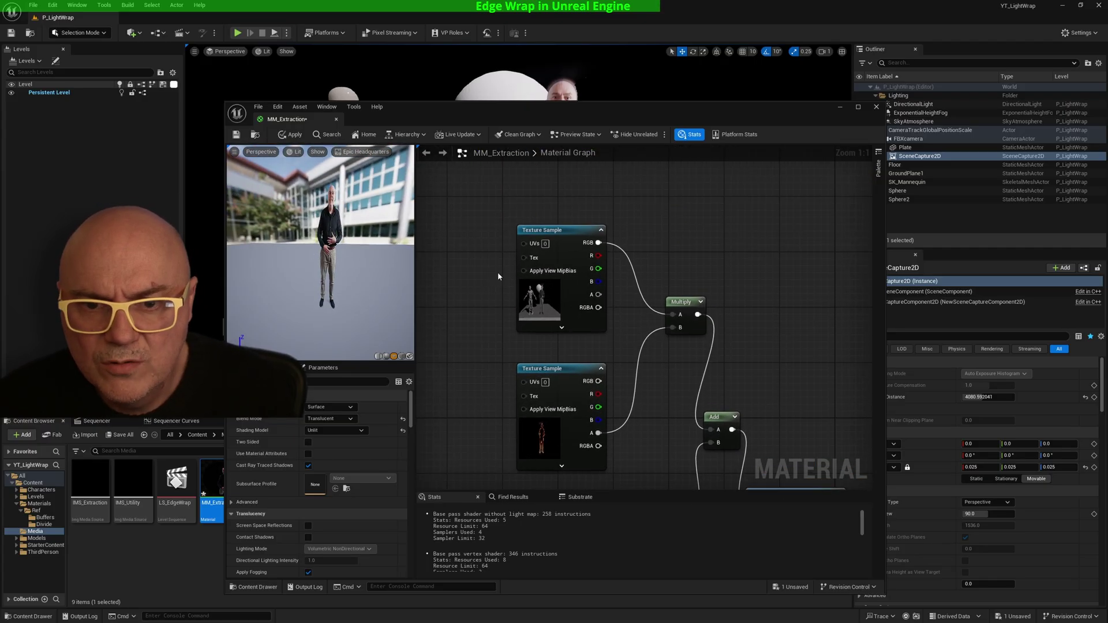
pyautogui.click(550, 287)
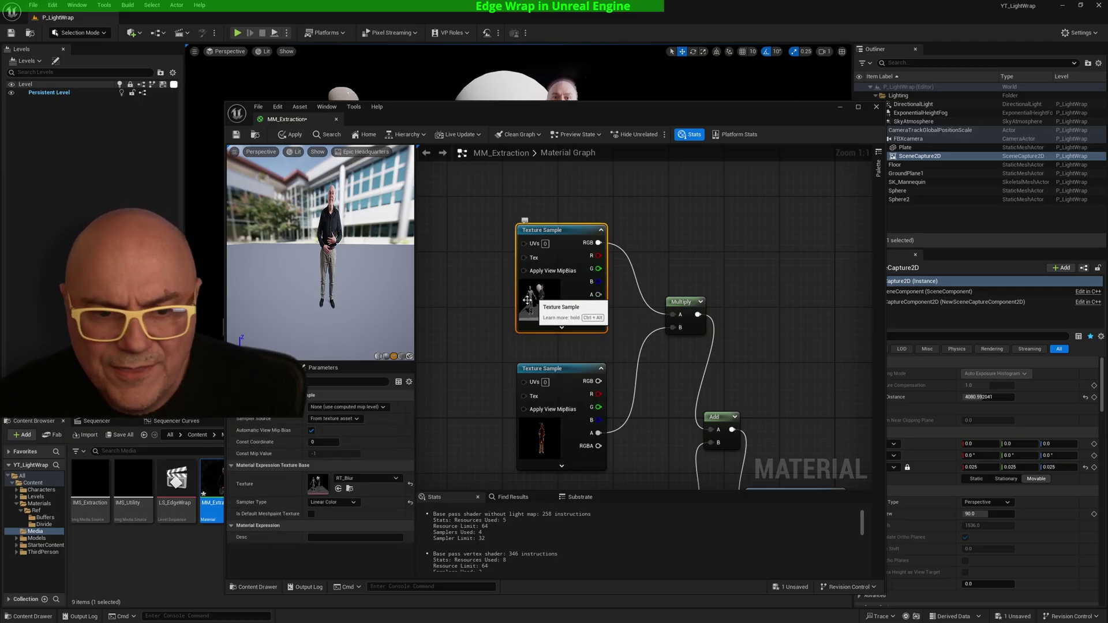
pyautogui.click(333, 502)
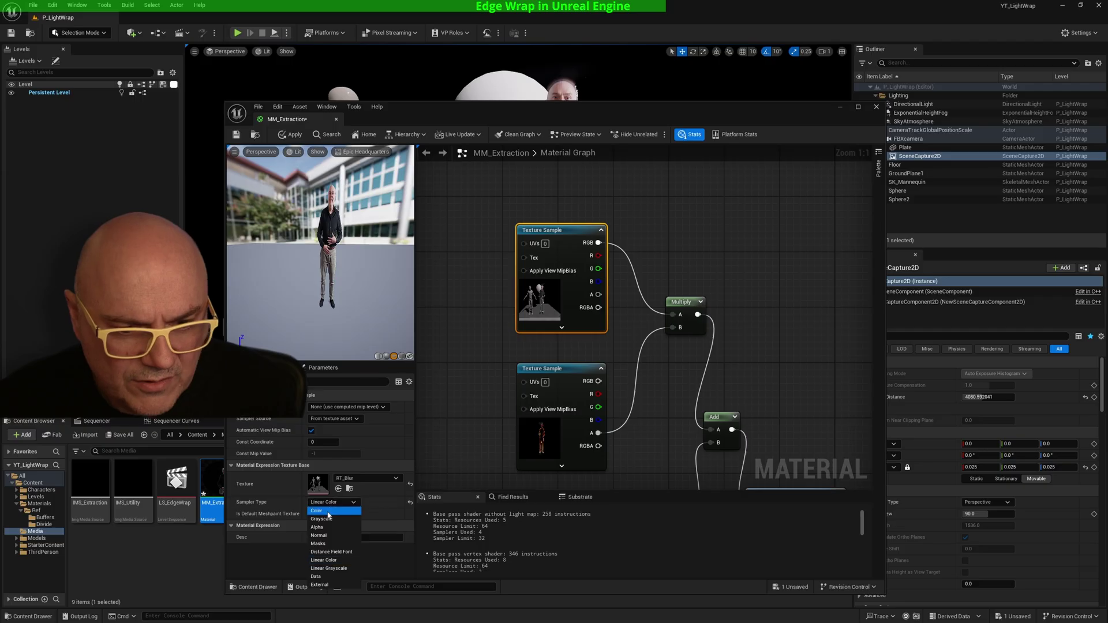
pyautogui.click(327, 513)
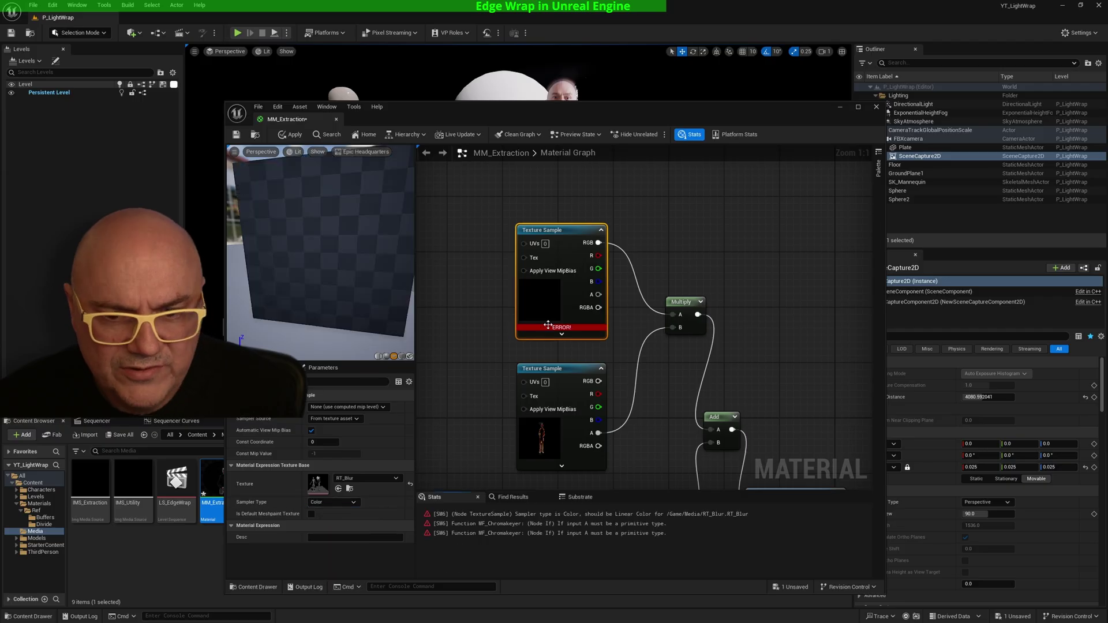
pyautogui.click(331, 502)
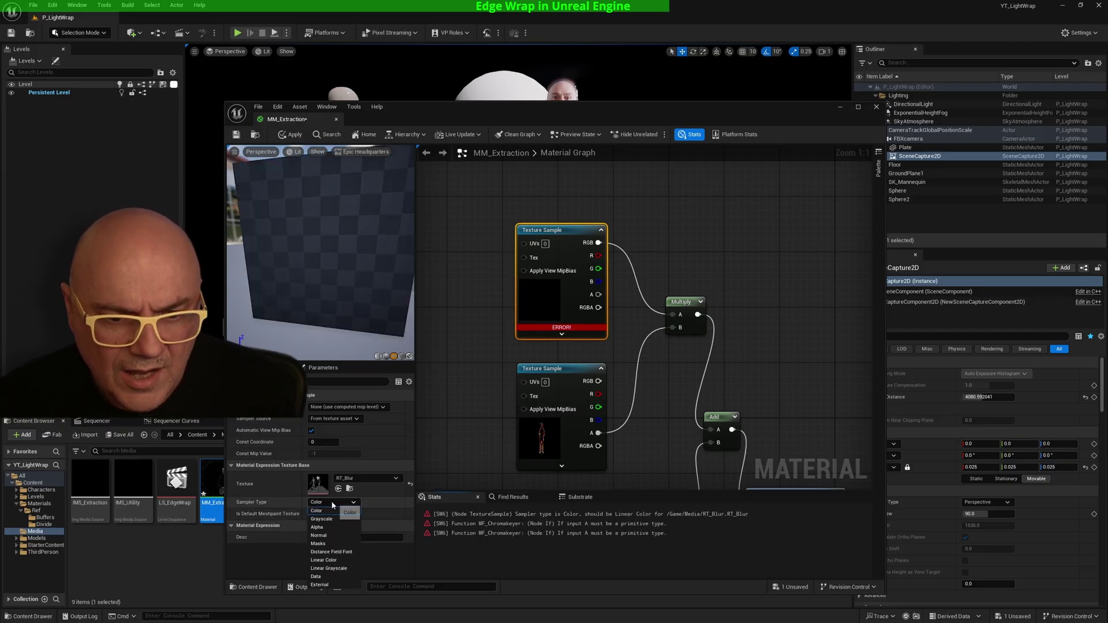
pyautogui.click(324, 560)
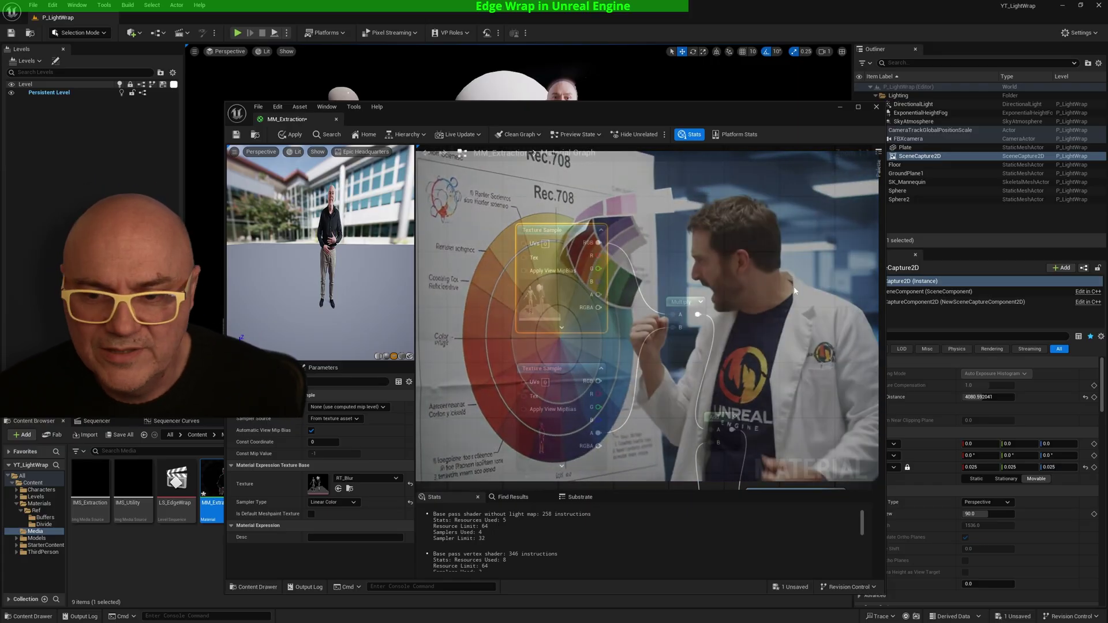
# Delete the 0.7 constant and the Add node that fed the opacity.
pyautogui.scroll(-5, 737, 272)
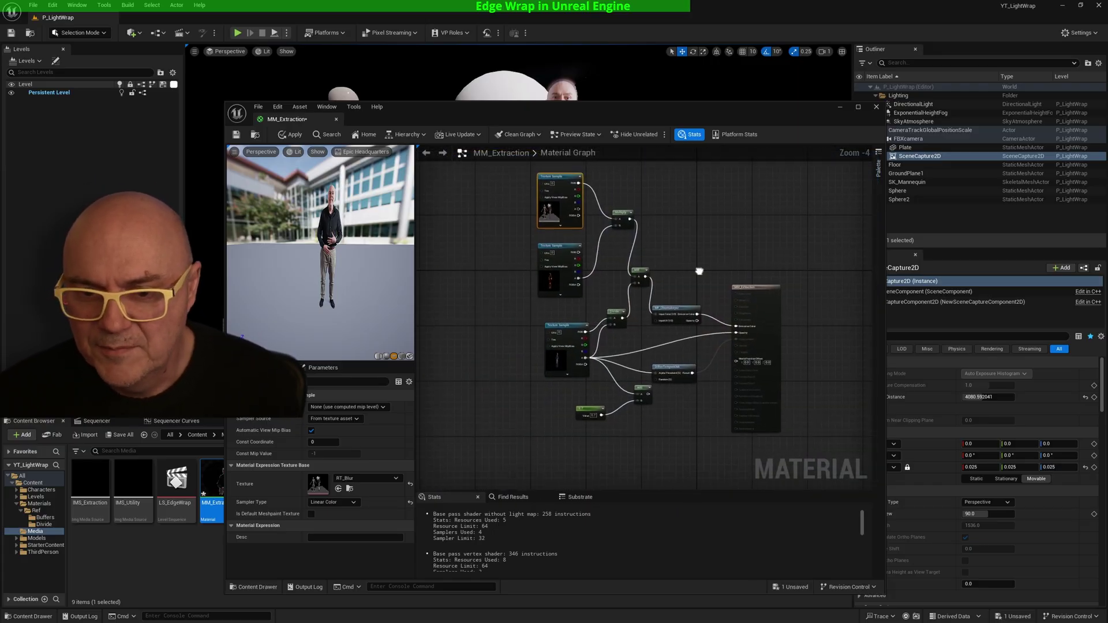
pyautogui.scroll(3, 626, 459)
pyautogui.click(540, 387)
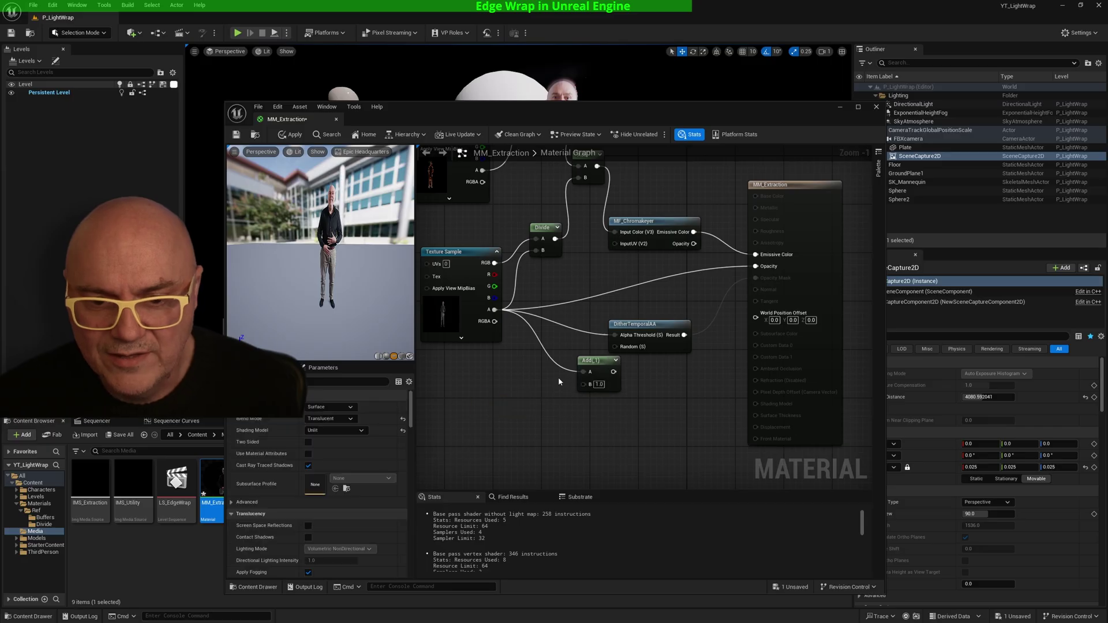
pyautogui.click(598, 361)
pyautogui.press('Delete')
# Apply the changes to MM_Extraction and close its material editor.
pyautogui.moveTo(594, 366); pyautogui.dragTo(629, 474, button='right')
pyautogui.scroll(2, 305, 216)
pyautogui.scroll(2, 324, 215)
pyautogui.scroll(-4, 323, 214)
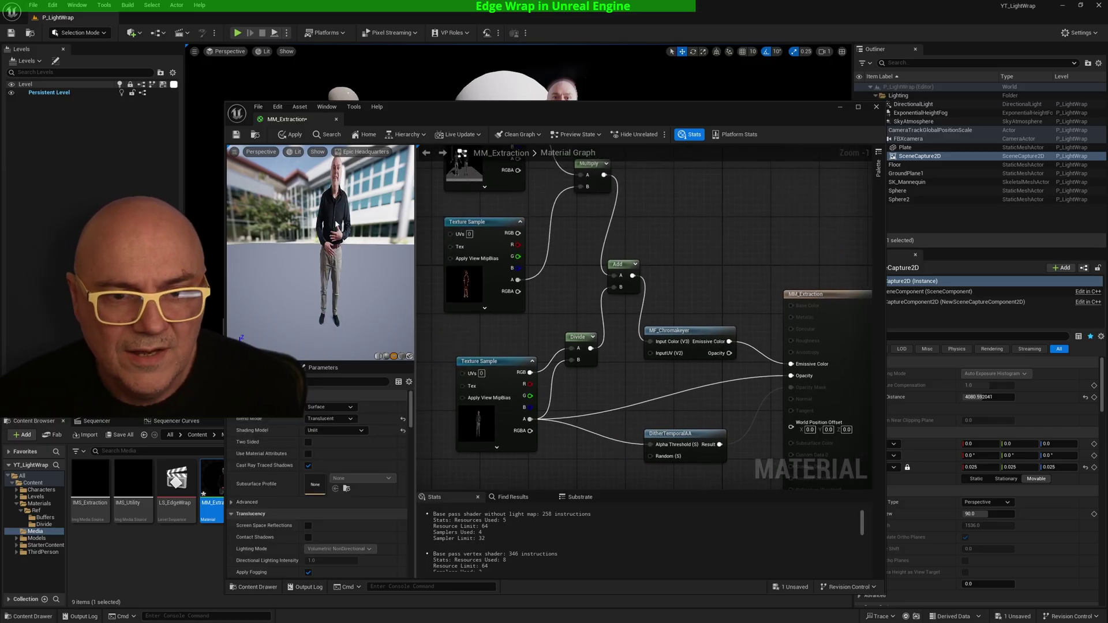
pyautogui.click(290, 134)
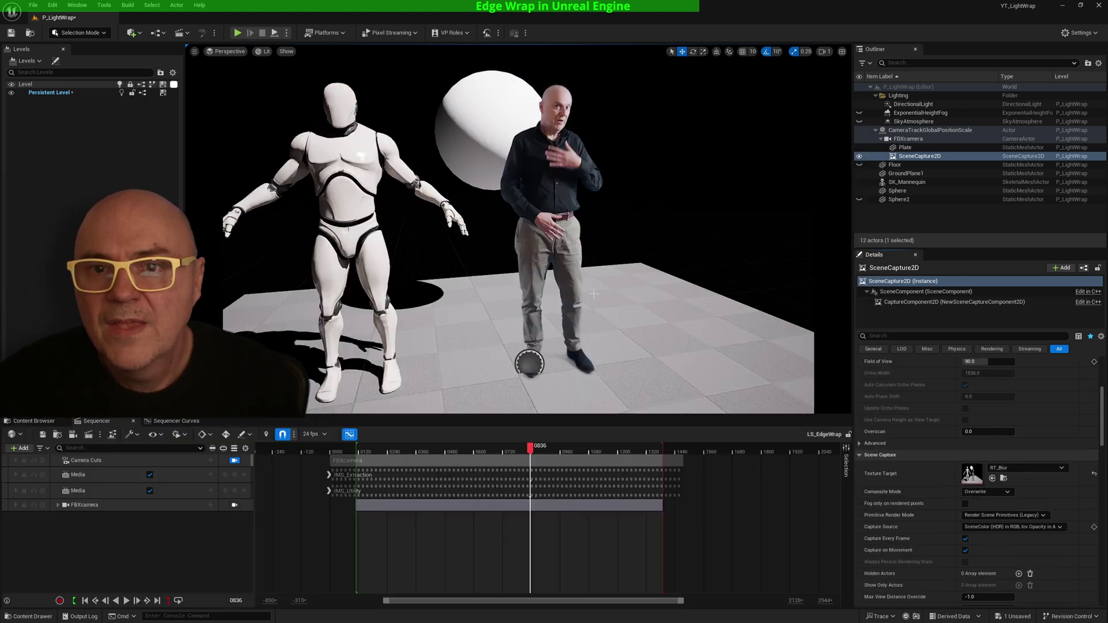
pyautogui.click(877, 107)
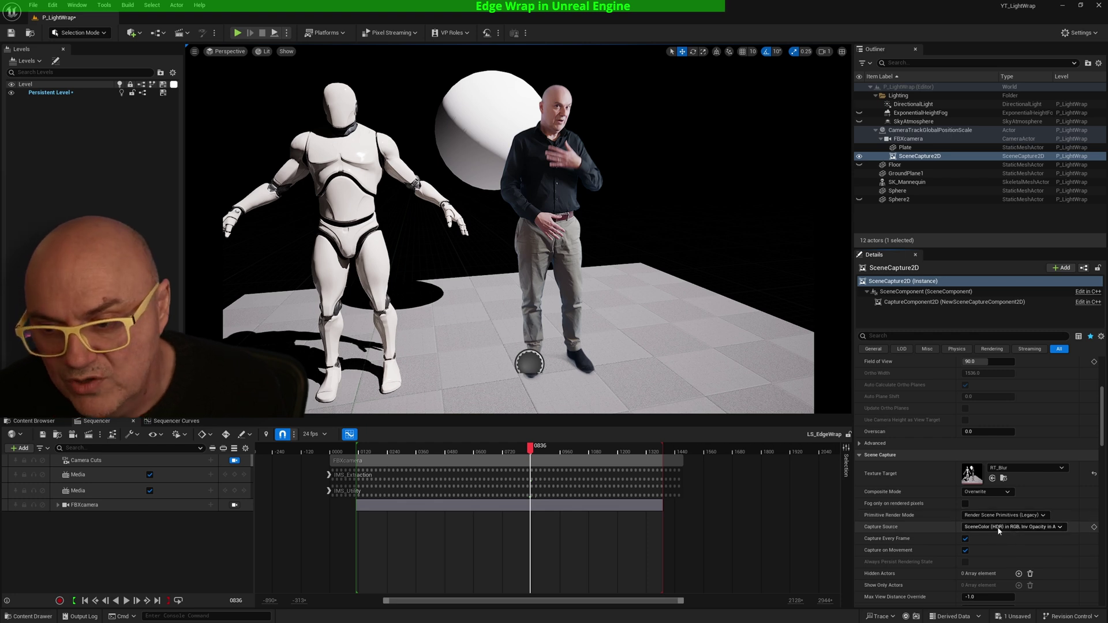
# Set SceneCapture2D's Capture Source to Final Color (HDR) in Linear Working Color Space and open its RT_Blur texture target.
pyautogui.click(1037, 528)
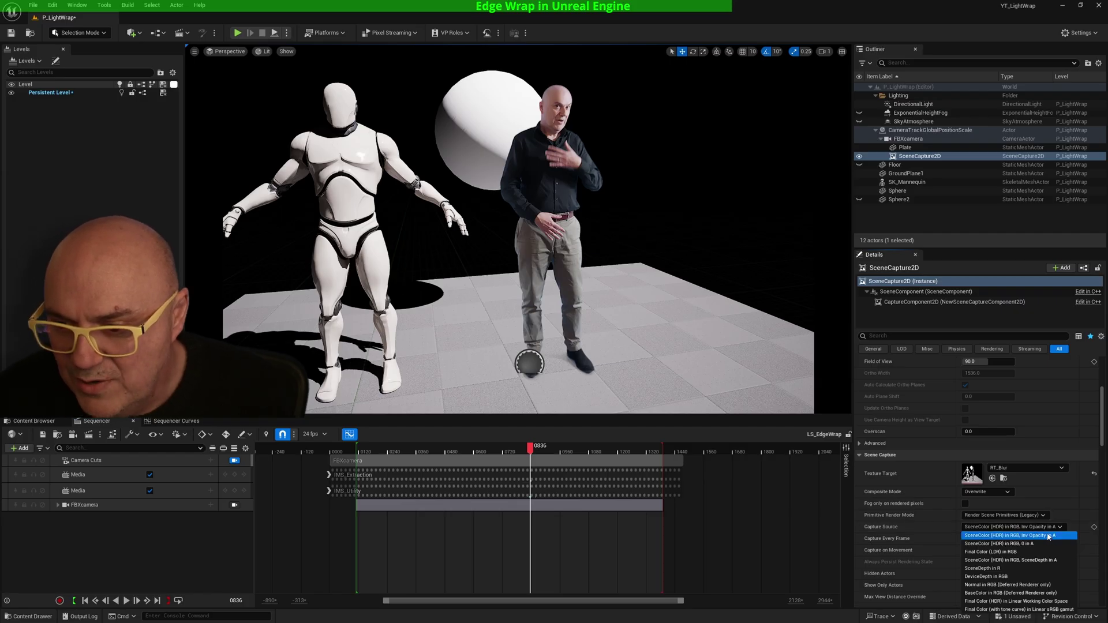
pyautogui.click(1030, 602)
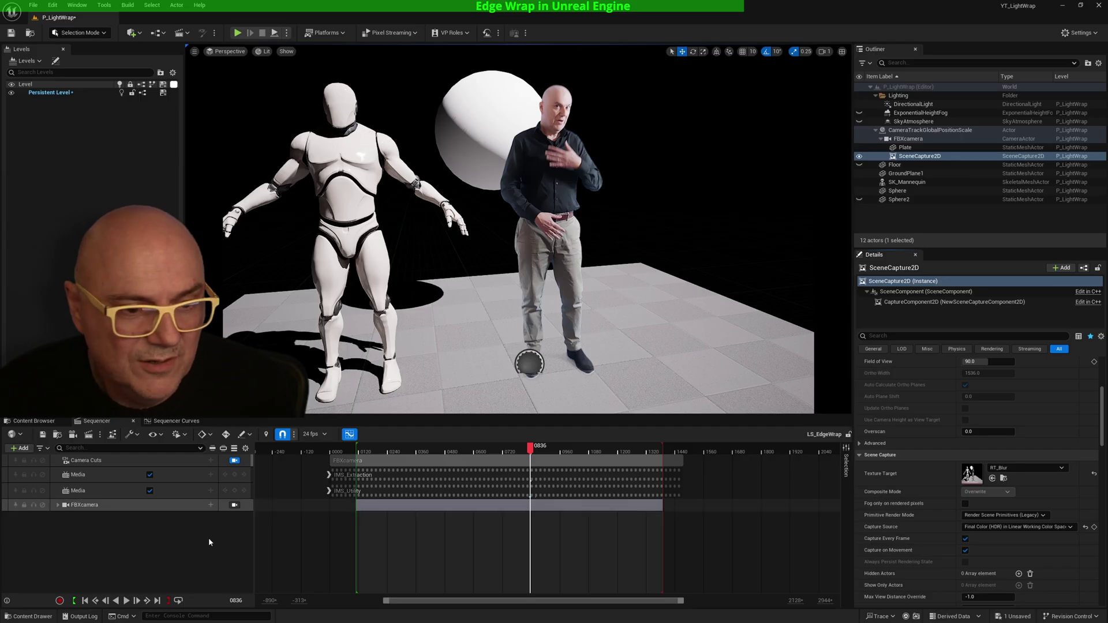
pyautogui.doubleClick(976, 482)
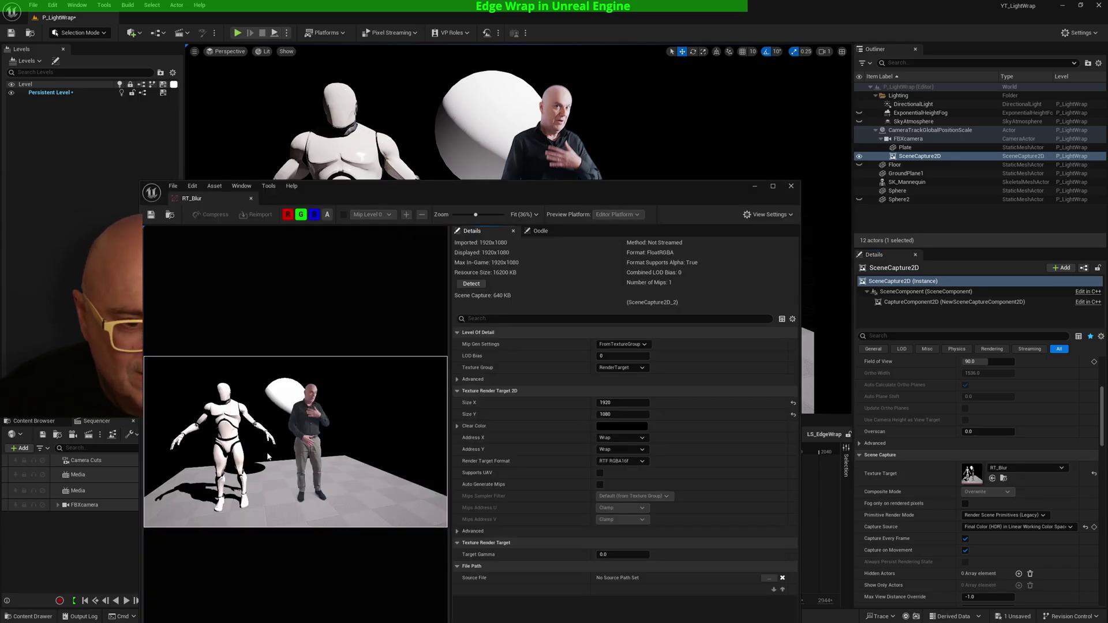
pyautogui.moveTo(316, 200); pyautogui.dragTo(346, 186)
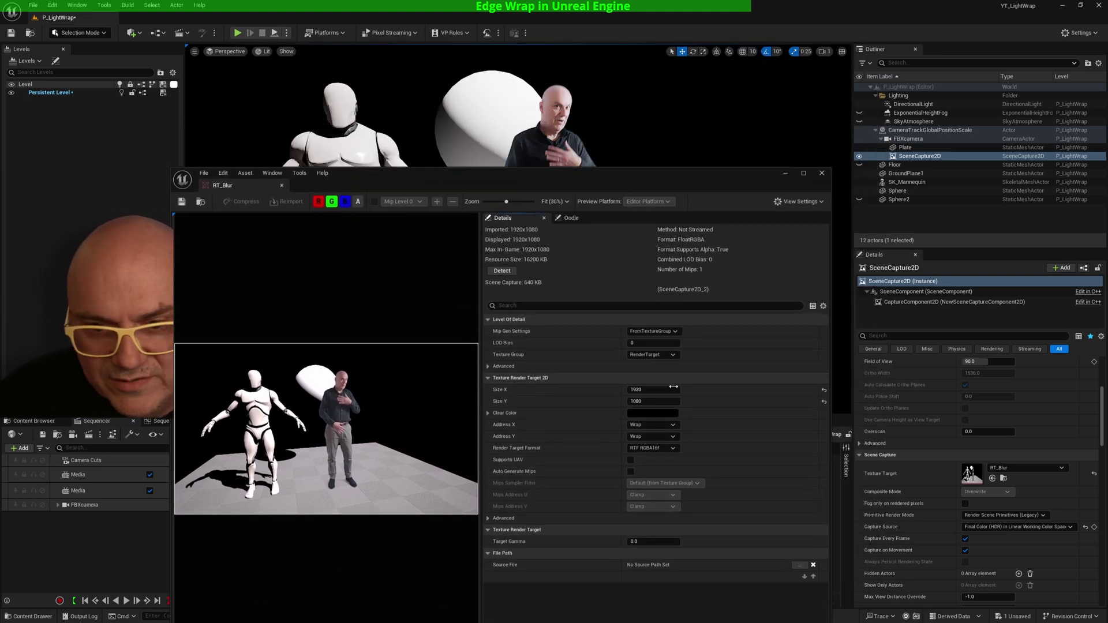
# Halve RT_Blur's dimensions to 960 by 540.
pyautogui.click(650, 390)
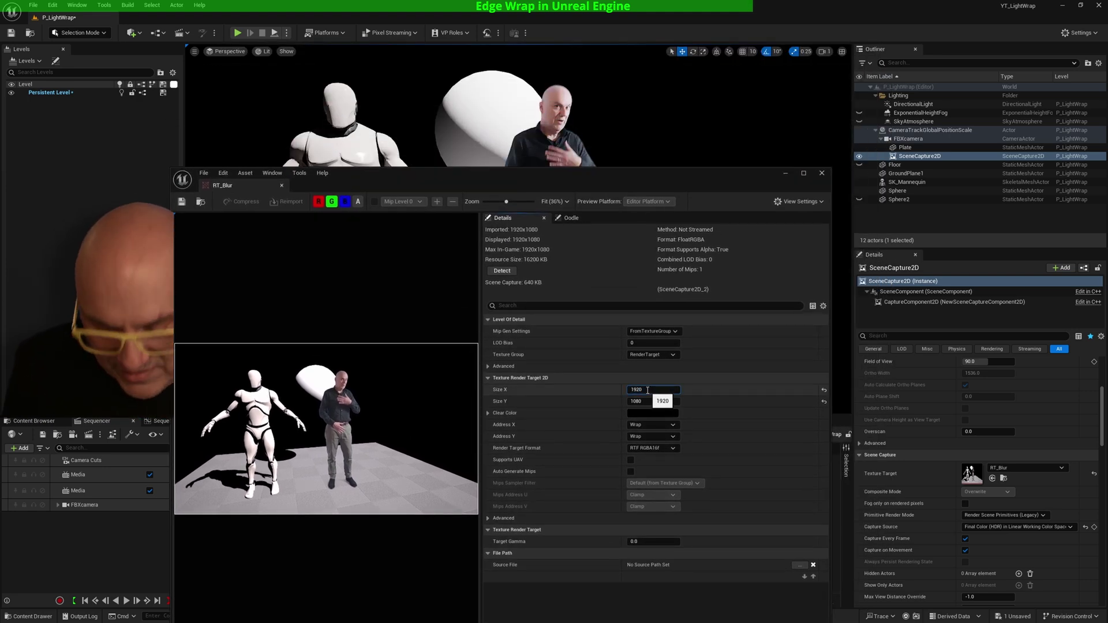
pyautogui.write('/2')
pyautogui.press('Return')
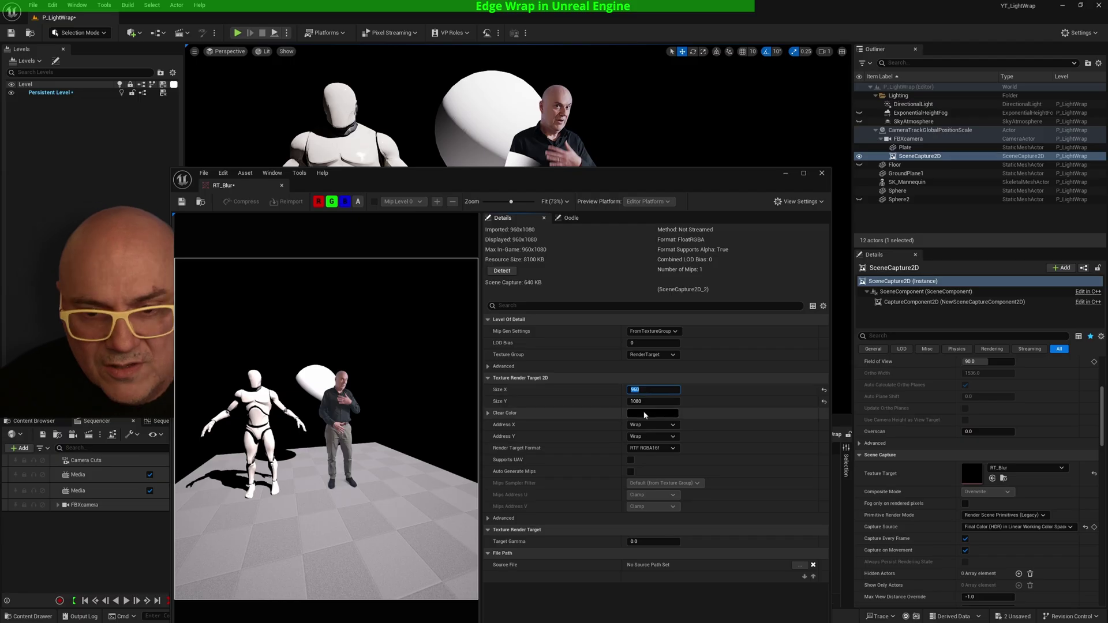
pyautogui.click(653, 401)
pyautogui.write('/')
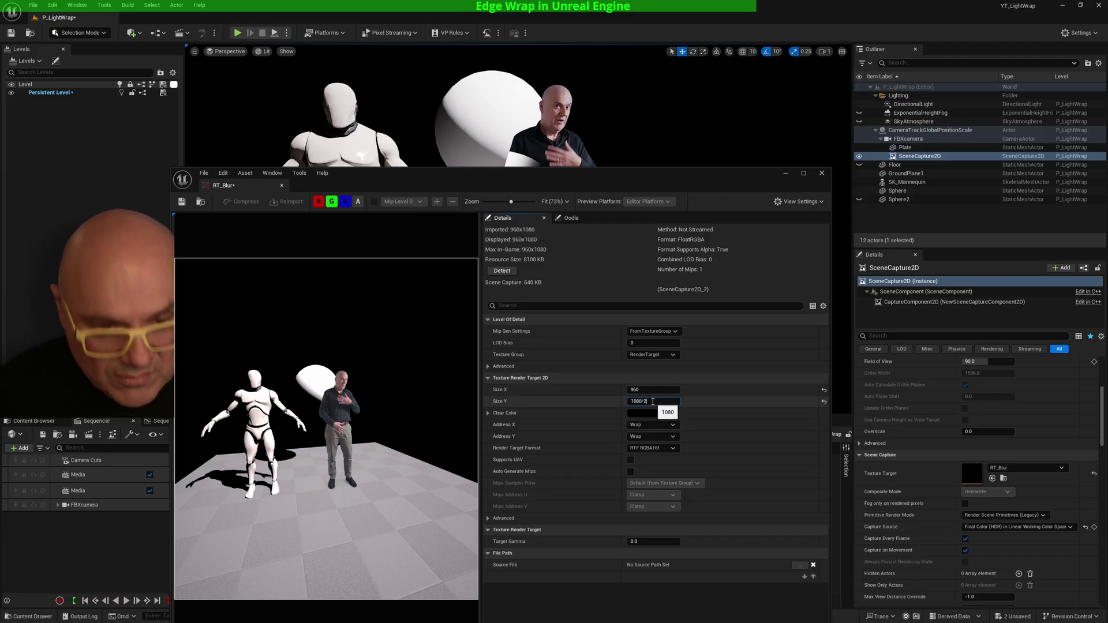
pyautogui.write('2')
pyautogui.press('Return')
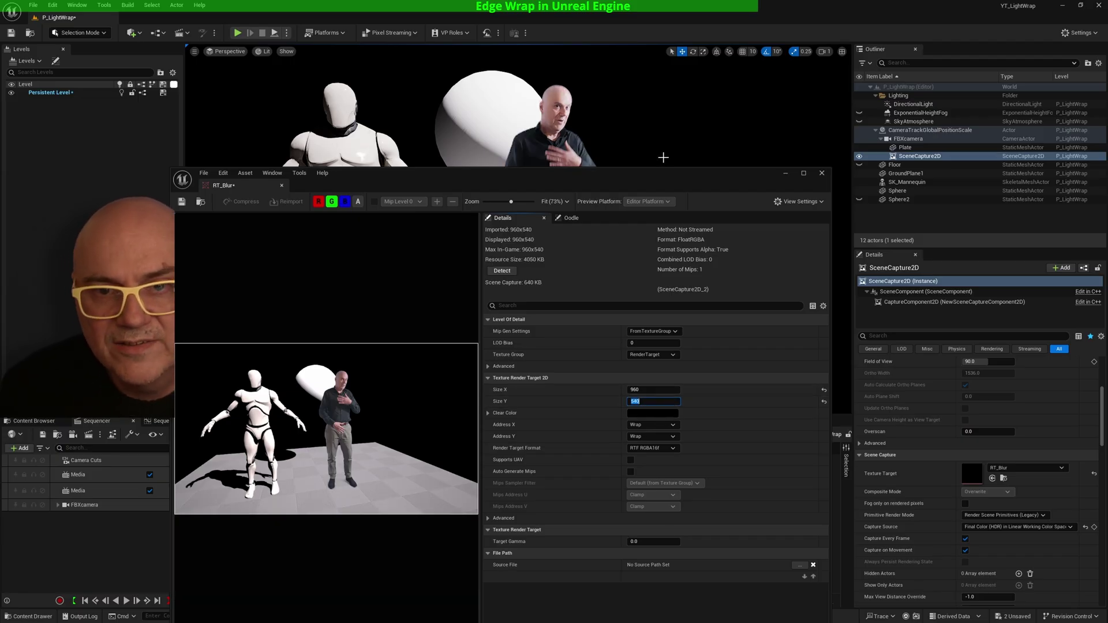
# Filter SceneCapture2D's properties for "focal", enable the depth-of-field Focal Distance override, and set it to 1.0.
pyautogui.moveTo(674, 179); pyautogui.dragTo(696, 240)
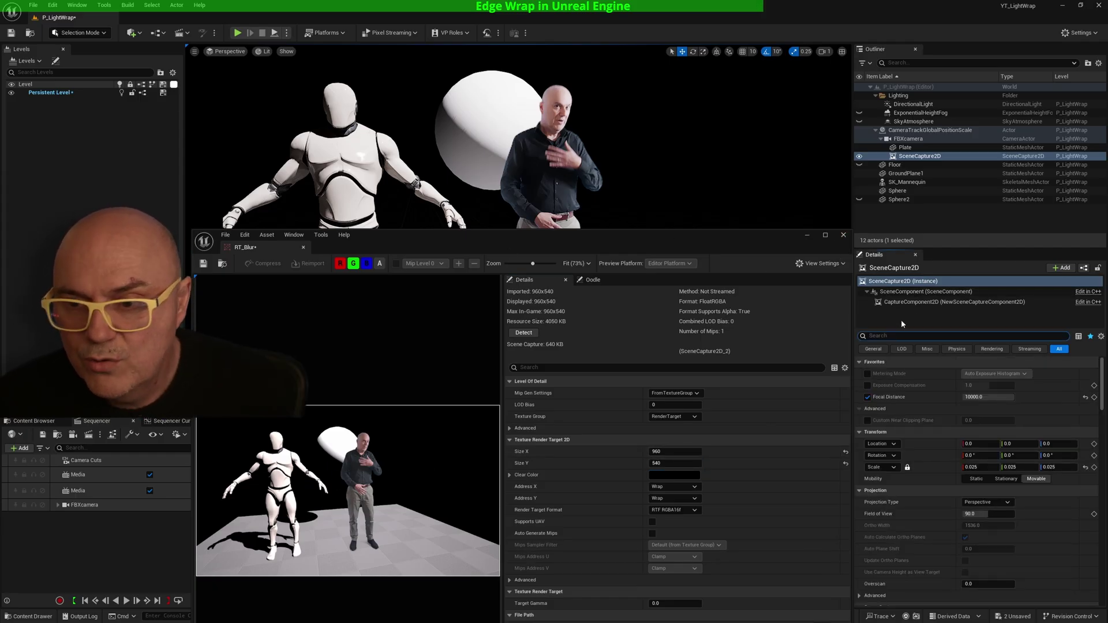
pyautogui.write('focal')
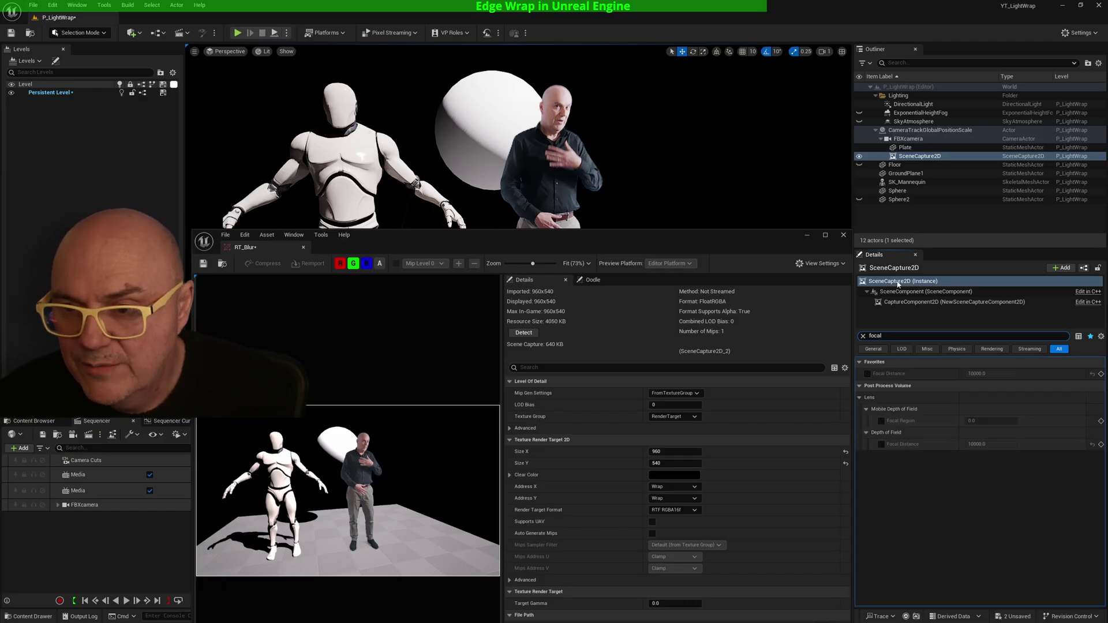
pyautogui.click(881, 444)
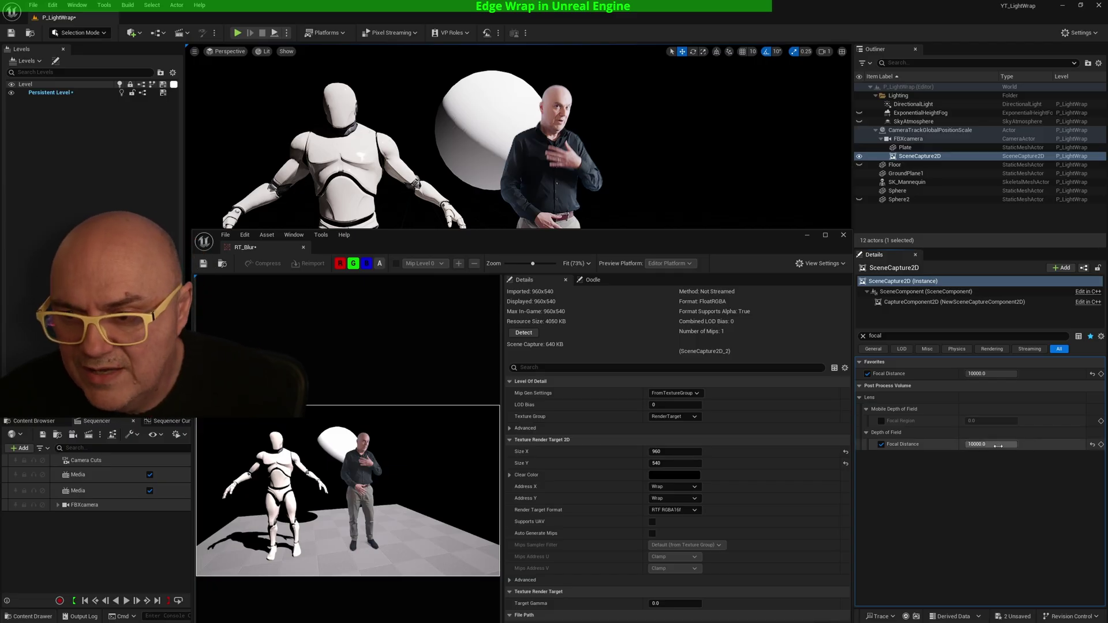
pyautogui.moveTo(999, 447); pyautogui.dragTo(970, 447)
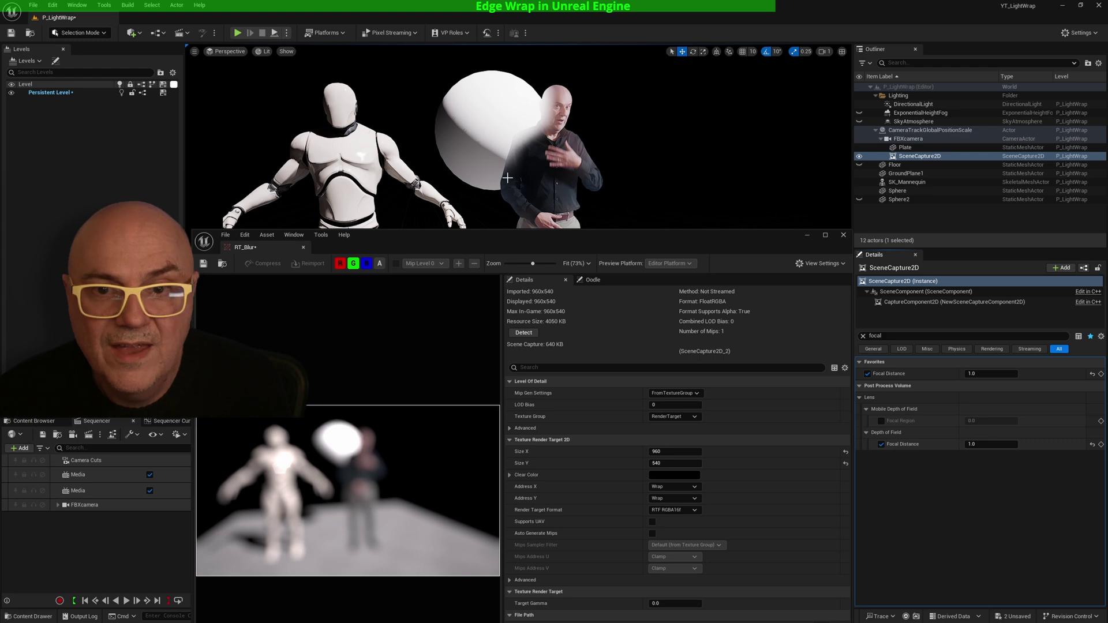
# Try a Focal Distance of about 6000 on SceneCapture2D to compare the defocus, and return it to 1.0.
pyautogui.moveTo(547, 242); pyautogui.dragTo(589, 423)
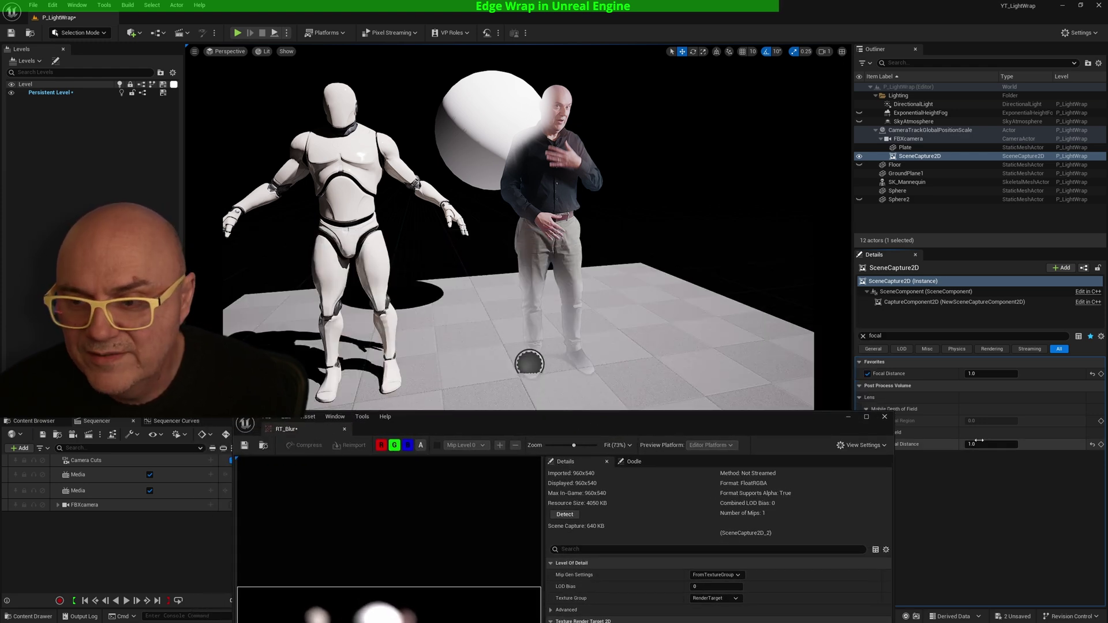
pyautogui.moveTo(982, 445); pyautogui.dragTo(997, 444)
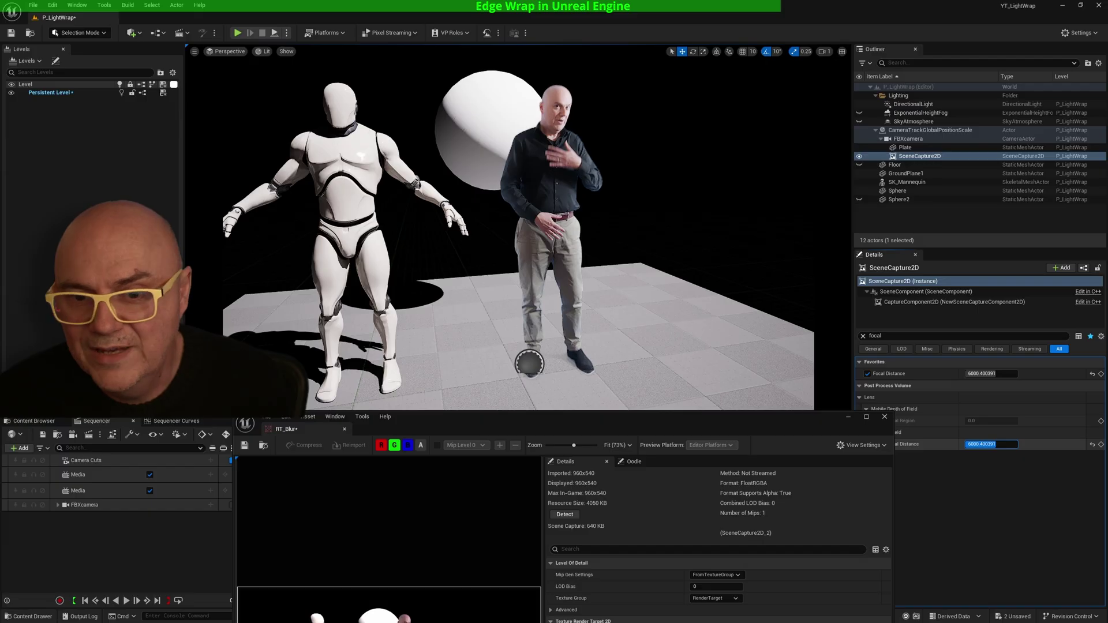
pyautogui.moveTo(992, 445); pyautogui.dragTo(968, 444)
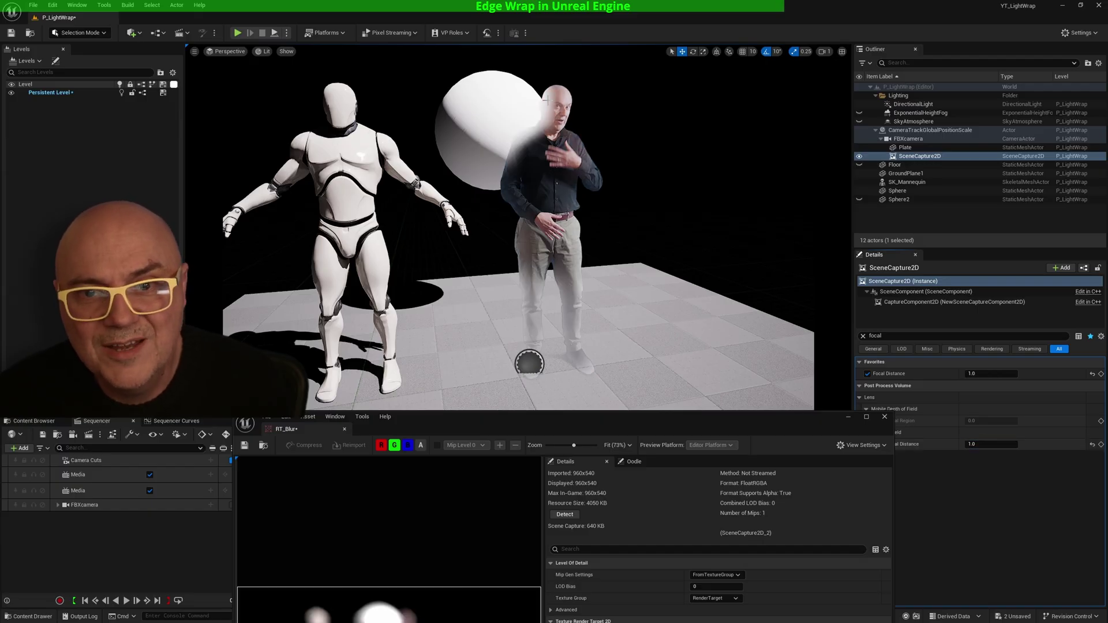
# Save the RT_Blur render target and close its texture editor.
pyautogui.moveTo(669, 416); pyautogui.dragTo(626, 106)
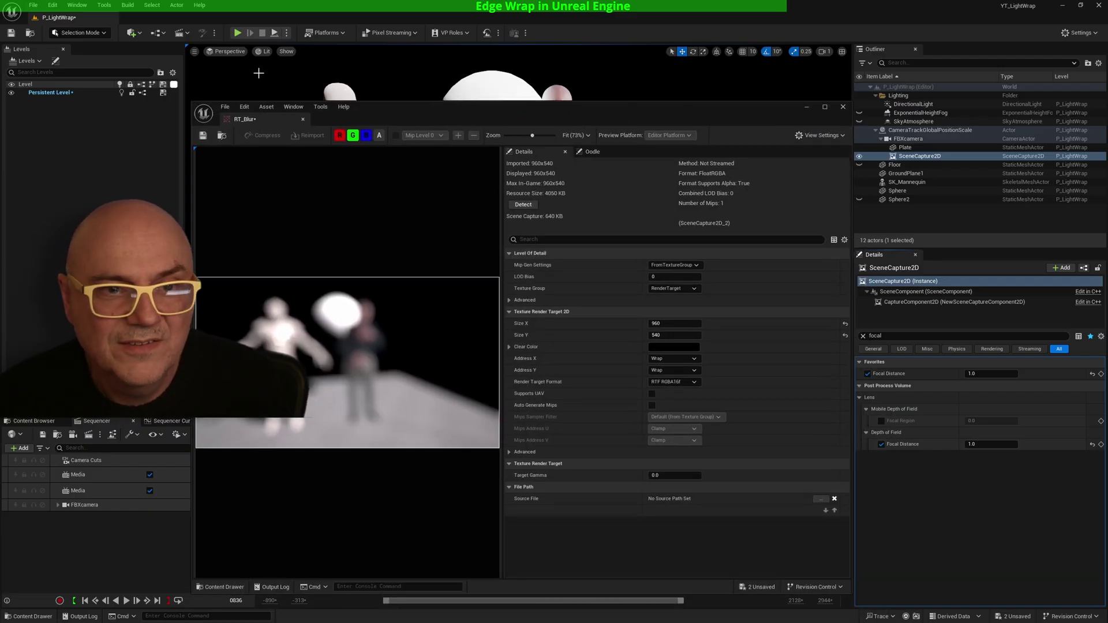
pyautogui.click(202, 136)
pyautogui.click(843, 107)
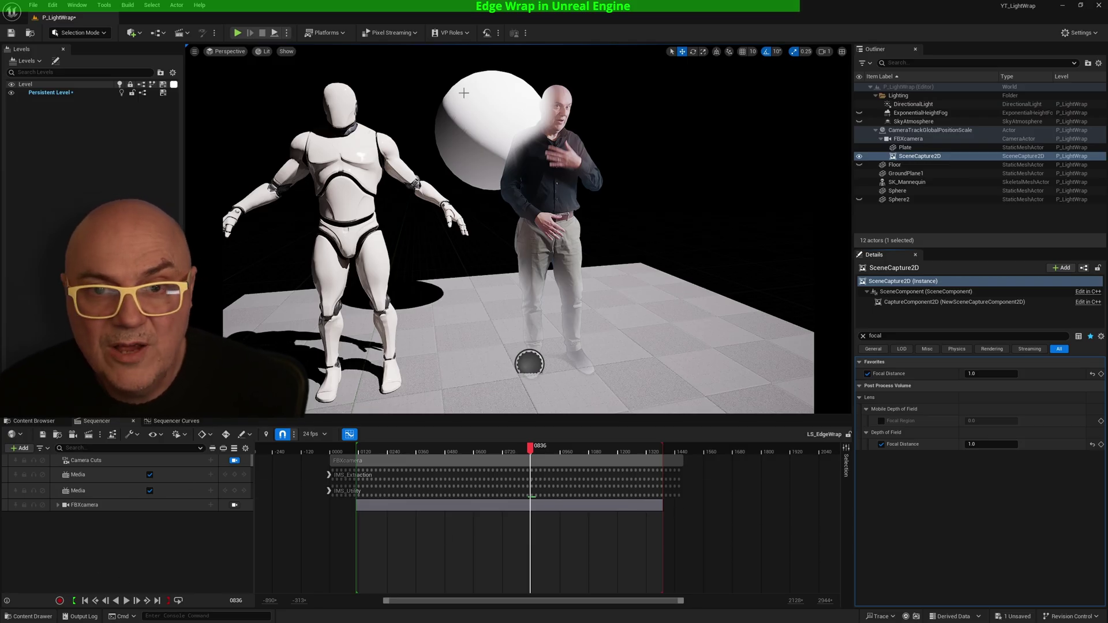
# Move Sphere sideways so it sits partly behind the keyed performer, and review the edge wrap along the sequence.
pyautogui.click(899, 199)
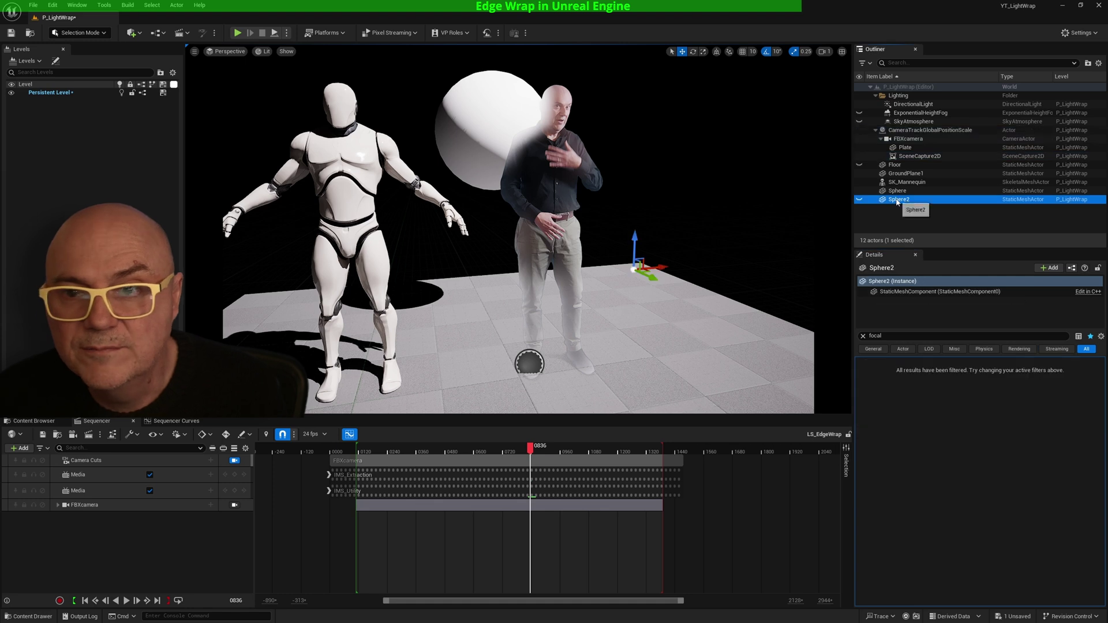
pyautogui.click(898, 191)
pyautogui.moveTo(527, 133); pyautogui.dragTo(623, 133)
pyautogui.moveTo(587, 101); pyautogui.dragTo(553, 169)
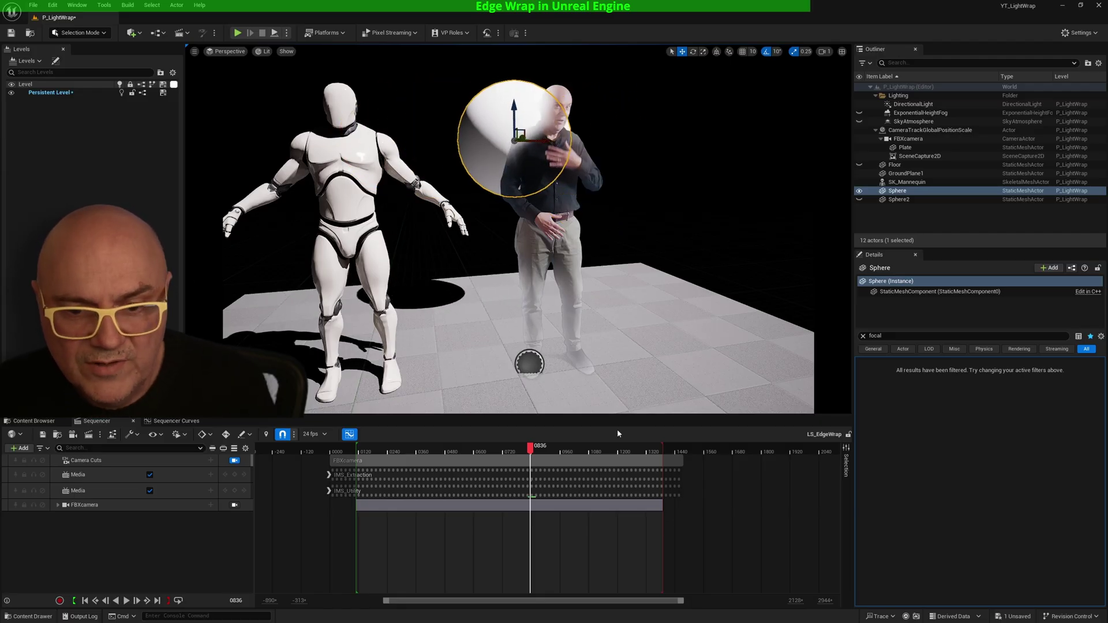
pyautogui.moveTo(530, 454); pyautogui.dragTo(495, 453)
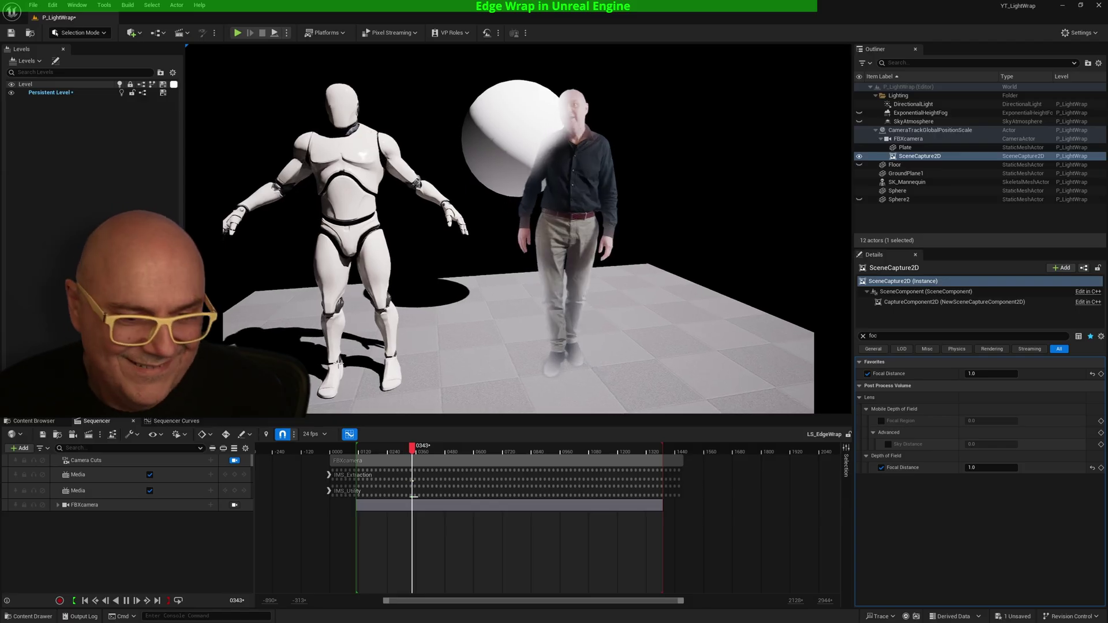
pyautogui.click(127, 601)
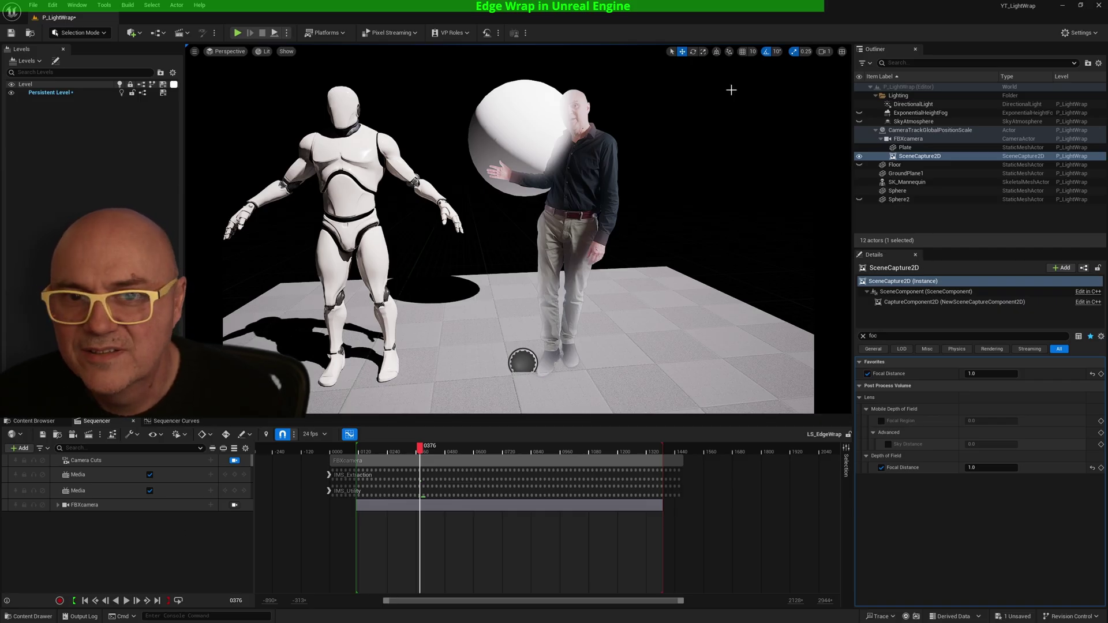
# Unhide Sphere2, reposition it between the mannequin and the performer, and check its edge wrap up to frame 476.
pyautogui.click(859, 199)
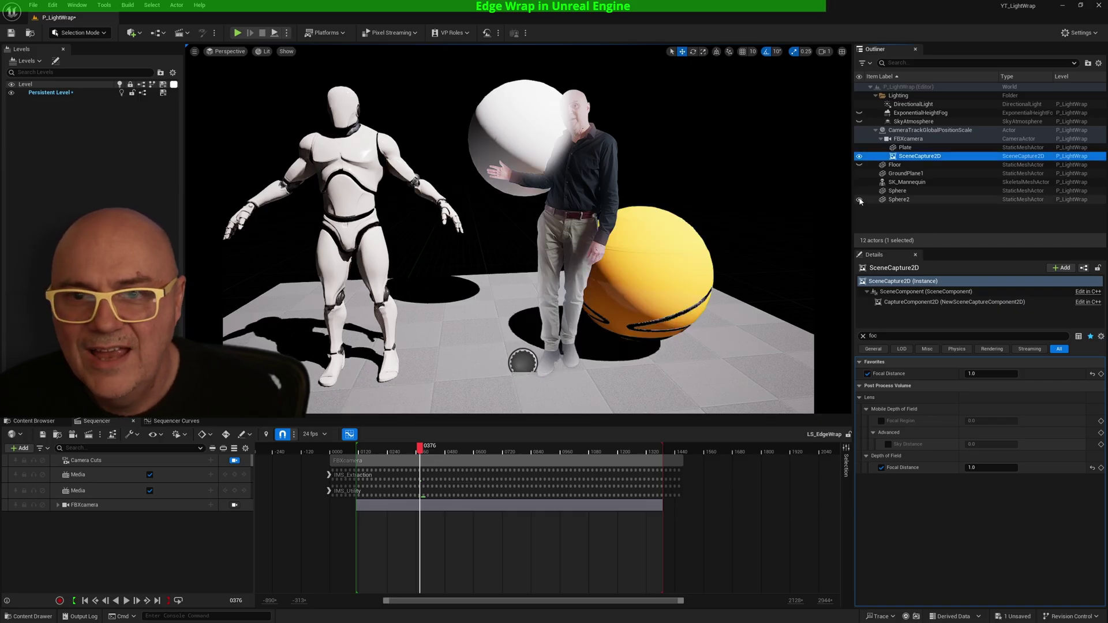
pyautogui.click(671, 243)
pyautogui.click(642, 236)
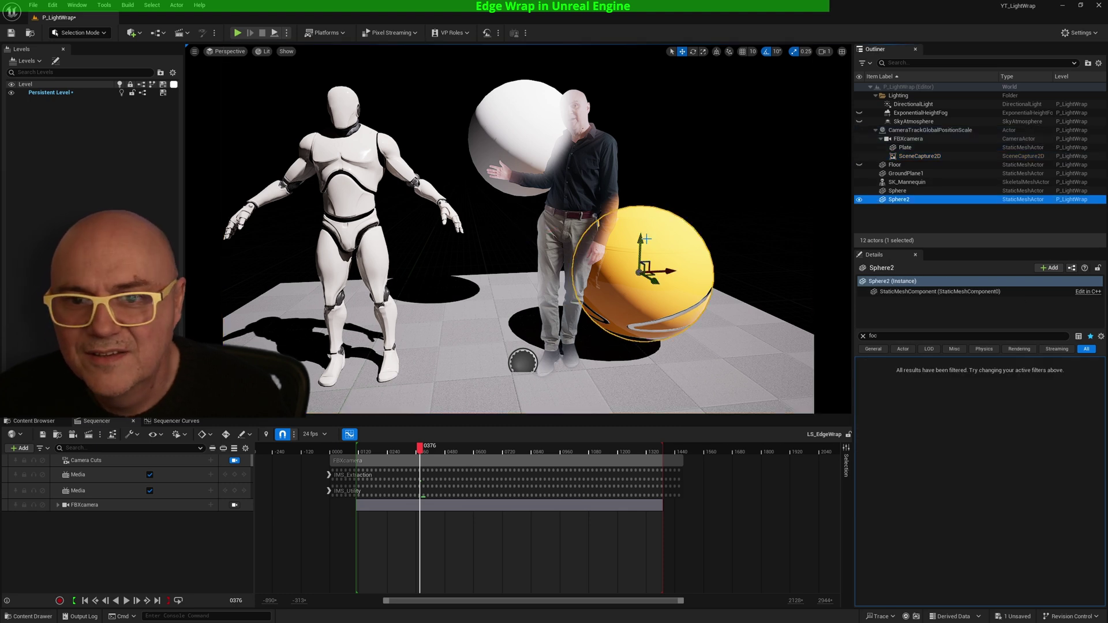
pyautogui.moveTo(642, 241); pyautogui.dragTo(644, 160)
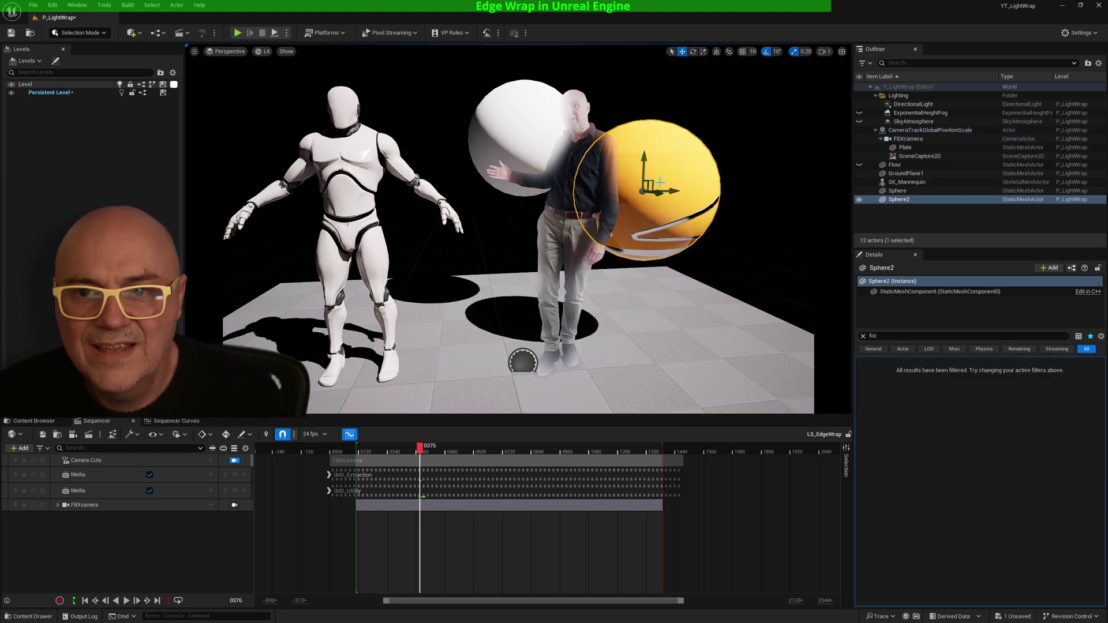
pyautogui.moveTo(690, 192); pyautogui.dragTo(500, 193)
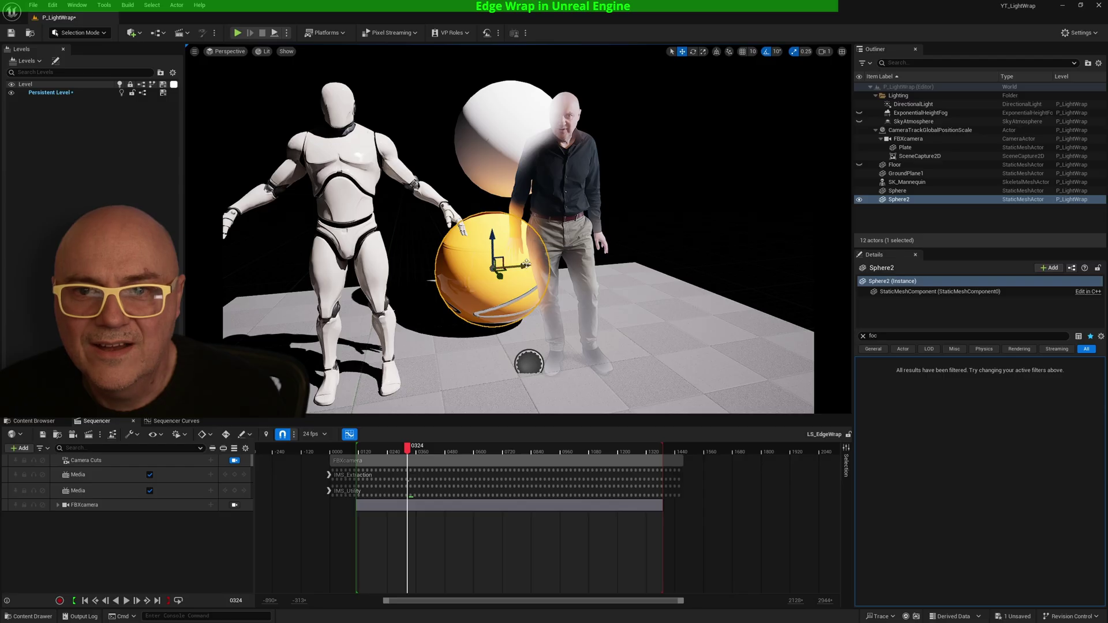
pyautogui.moveTo(408, 452); pyautogui.dragTo(445, 454)
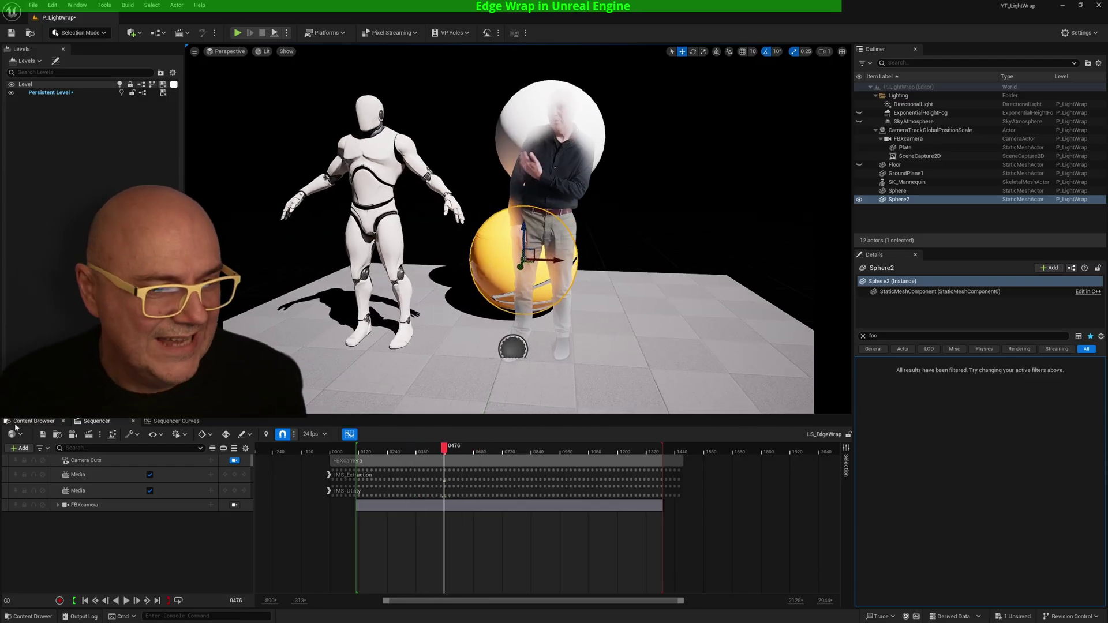
# Open MM_Extraction and move the RT_Blur Texture Sample away from the Multiply node to make room between them.
pyautogui.click(64, 420)
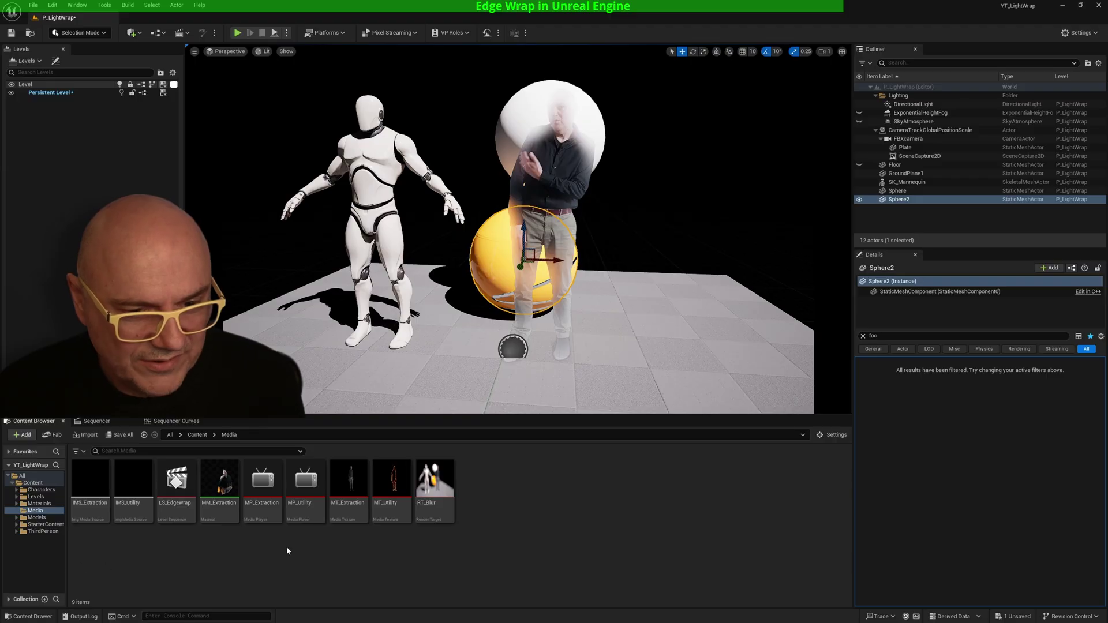
pyautogui.doubleClick(219, 485)
pyautogui.moveTo(615, 308); pyautogui.dragTo(711, 488, button='right')
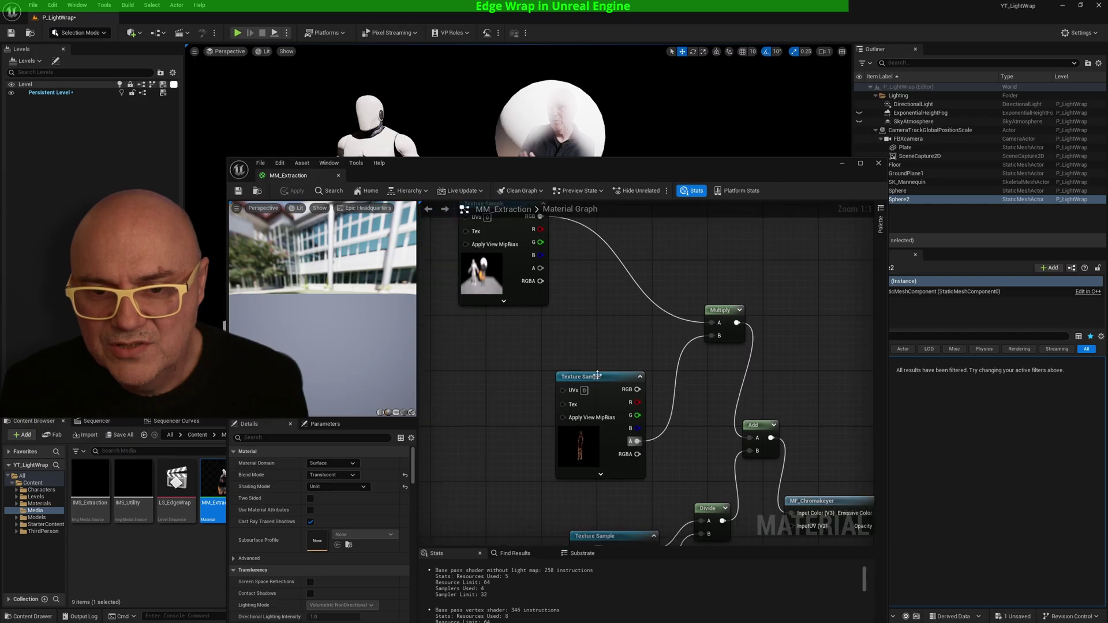
pyautogui.moveTo(574, 296); pyautogui.dragTo(602, 343, button='right')
pyautogui.moveTo(524, 254); pyautogui.dragTo(599, 267)
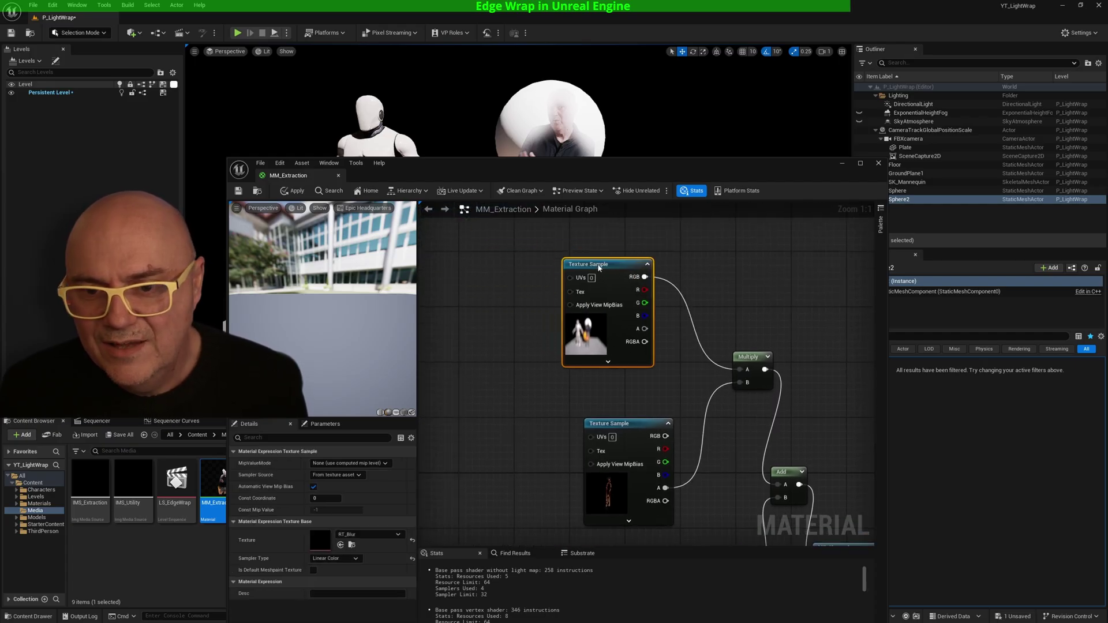
pyautogui.moveTo(627, 167); pyautogui.dragTo(808, 137)
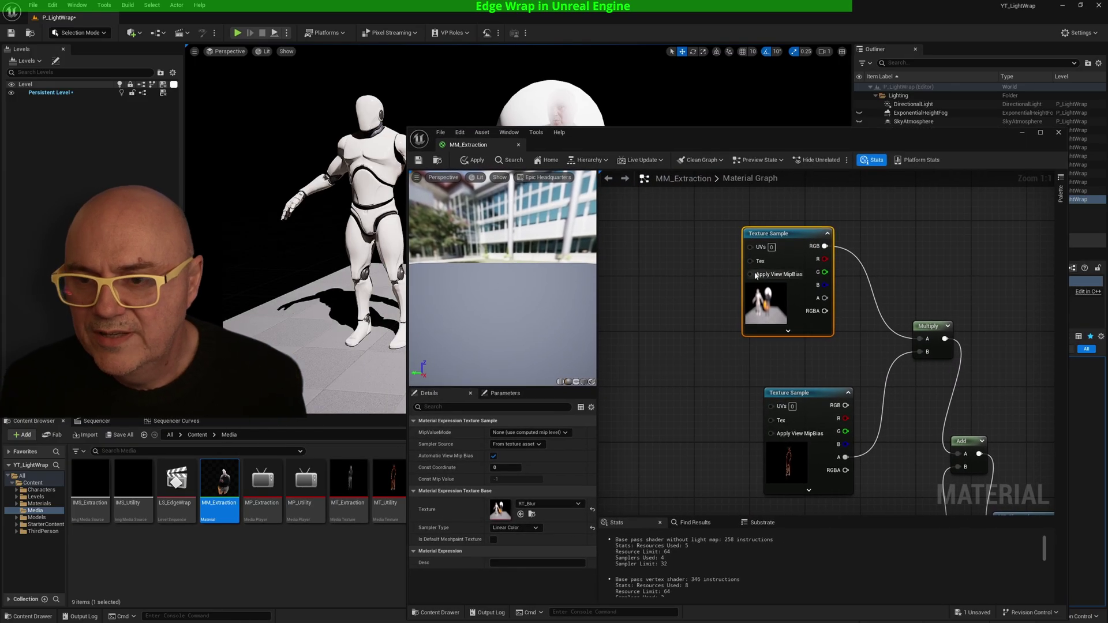
pyautogui.moveTo(776, 230); pyautogui.dragTo(645, 237)
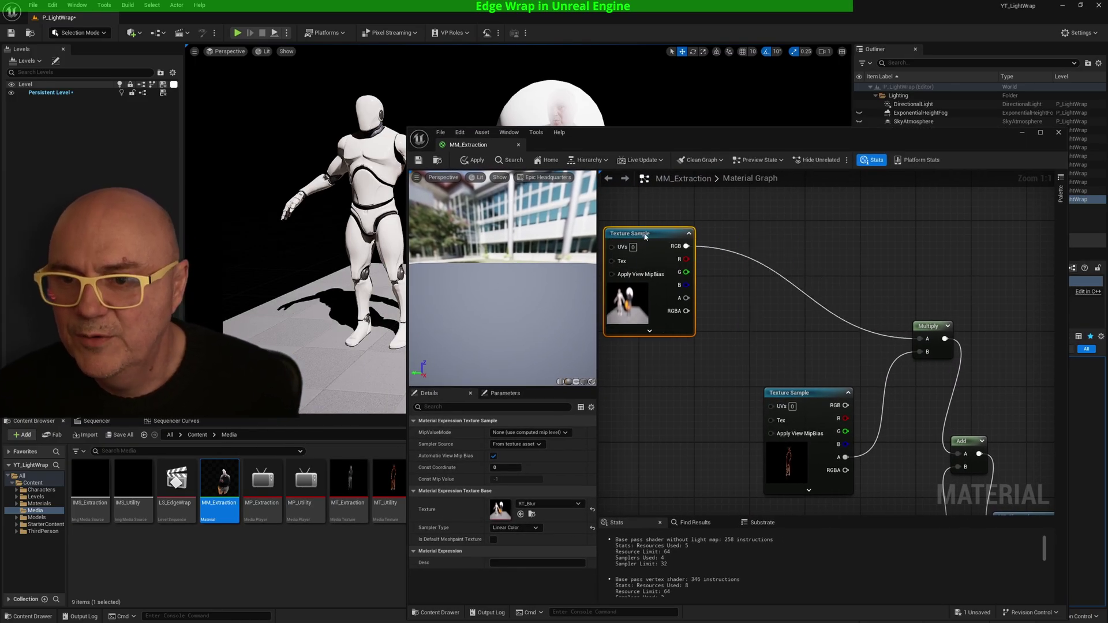
# Add a constant to the material graph, convert it to a parameter named EdgeWrap, and place it above the Multiply node.
pyautogui.click(815, 263)
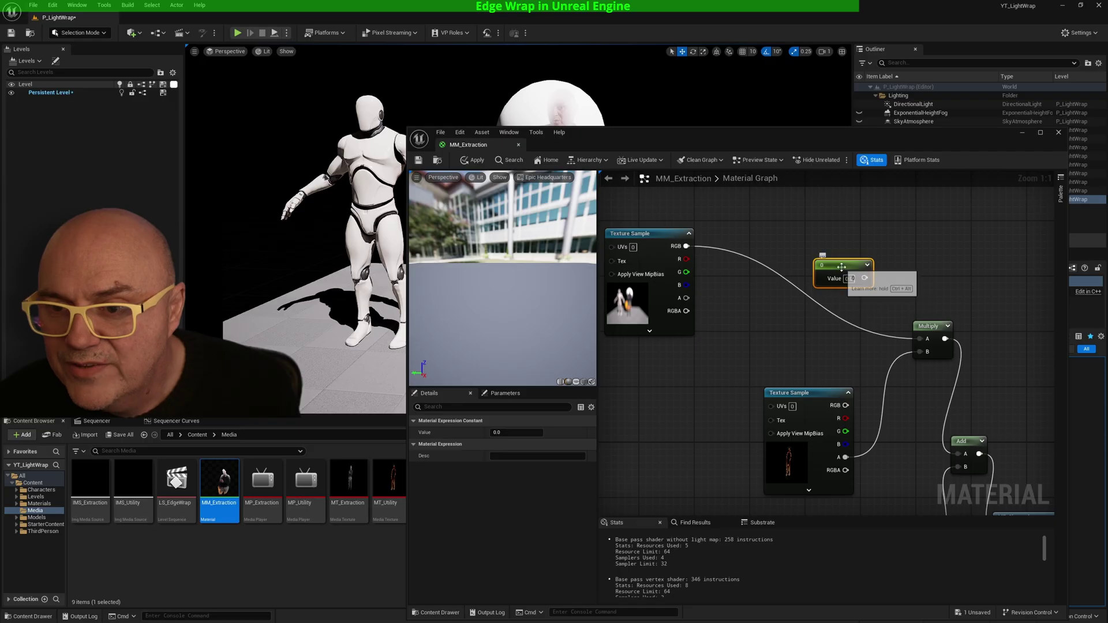
pyautogui.rightClick(840, 269)
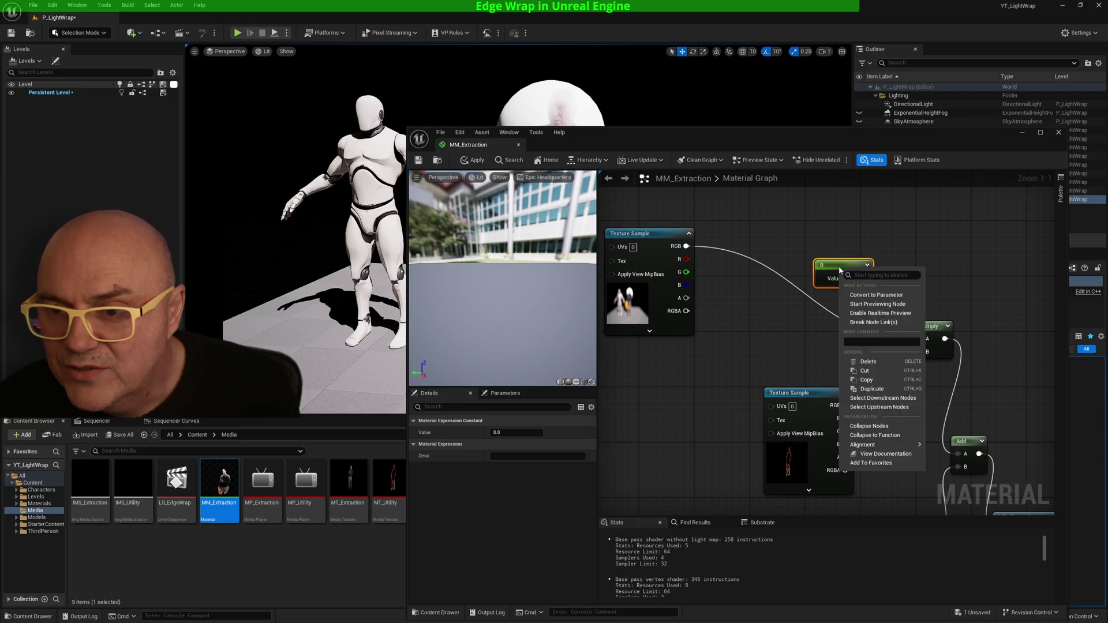
pyautogui.click(861, 295)
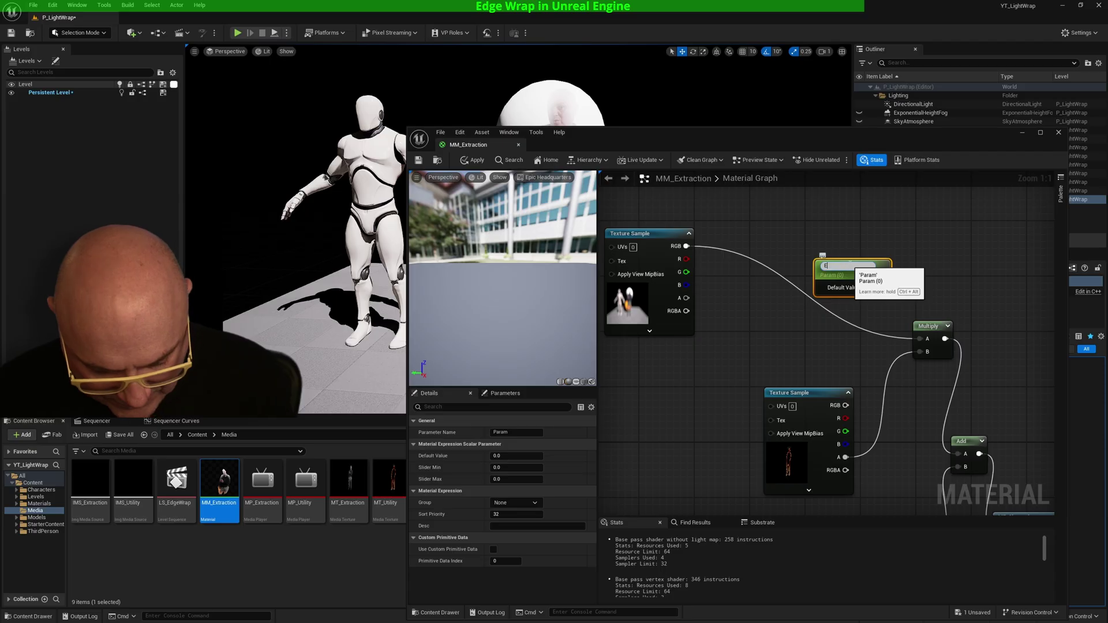
pyautogui.write('EdgeWrap')
pyautogui.press('Return')
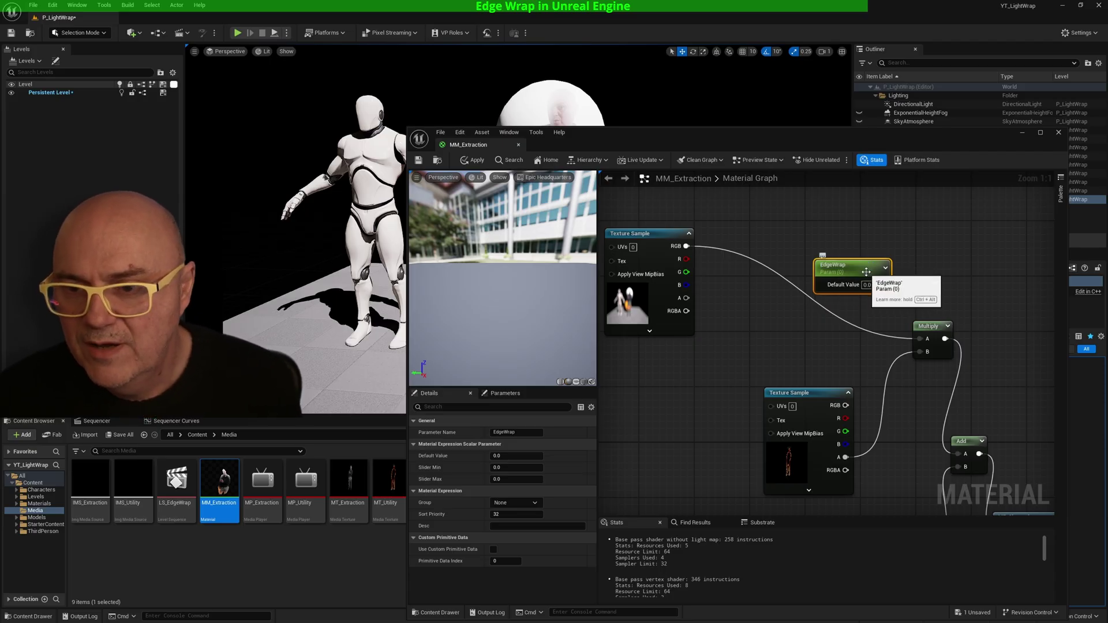
pyautogui.moveTo(854, 268); pyautogui.dragTo(810, 230)
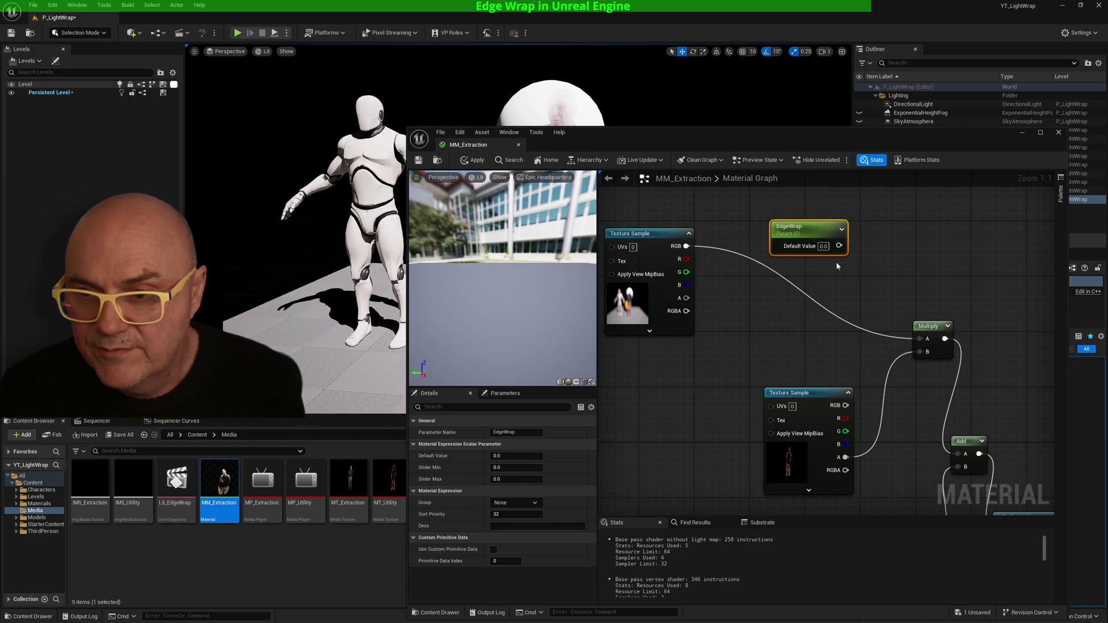
# Insert a Multiply node that combines RT_Blur's RGB with EdgeWrap and feeds input A of the existing Multiply.
pyautogui.click(785, 321)
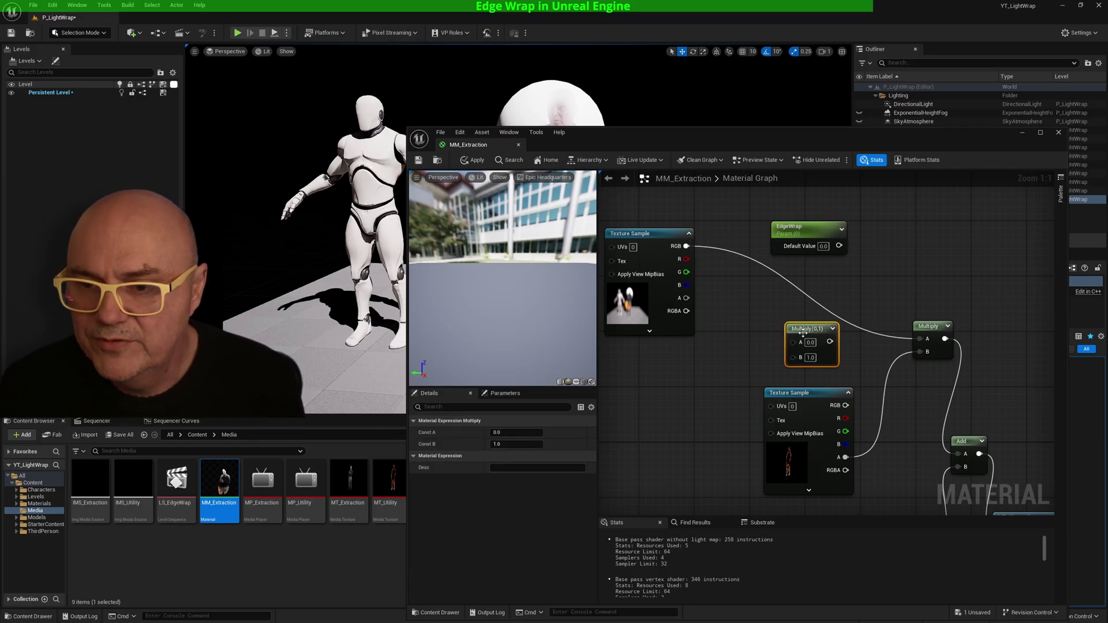
pyautogui.moveTo(804, 325); pyautogui.dragTo(811, 280)
pyautogui.moveTo(687, 246); pyautogui.dragTo(803, 300)
pyautogui.moveTo(797, 228); pyautogui.dragTo(918, 339)
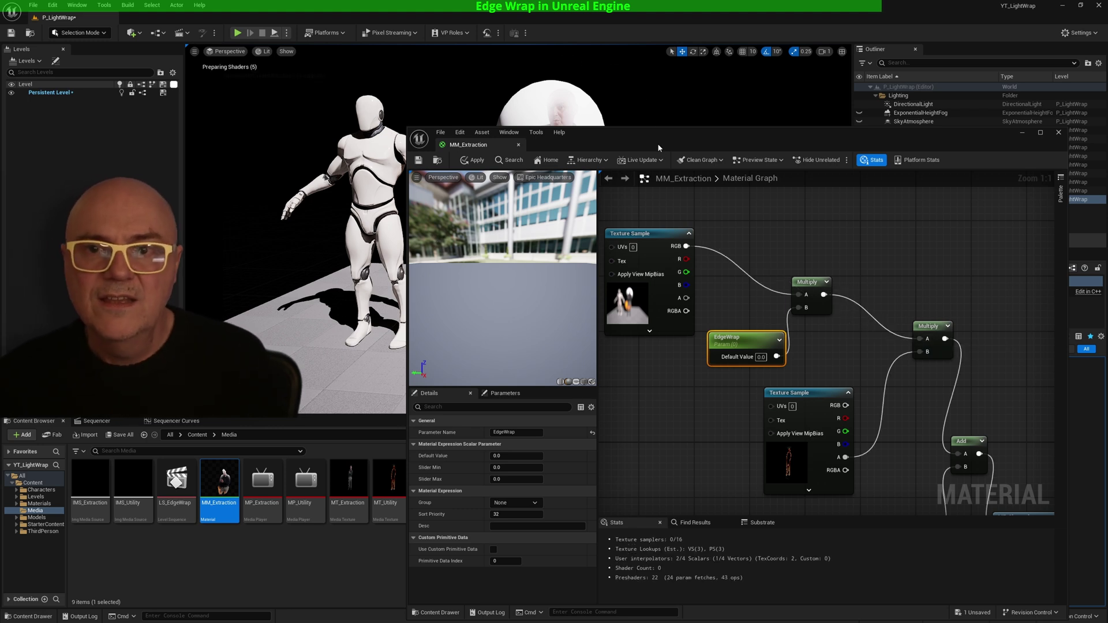
# Set EdgeWrap's default value to 0.4 and apply the material so the effect can be judged in the viewport.
pyautogui.moveTo(659, 141); pyautogui.dragTo(489, 258)
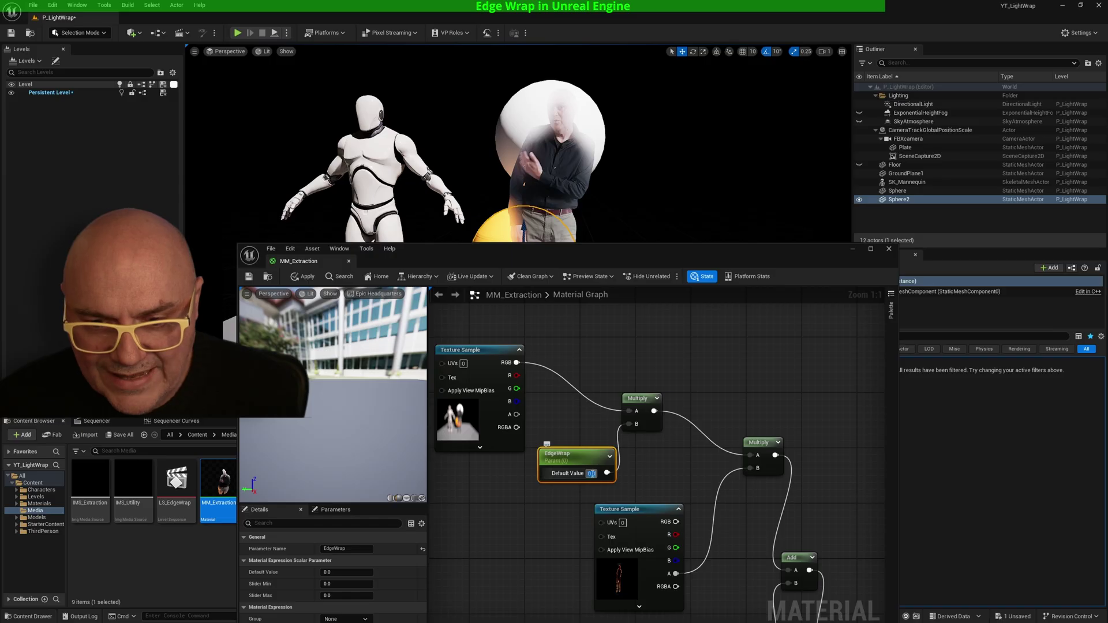
pyautogui.press('BackSpace')
pyautogui.write('0.4')
pyautogui.press('Return')
pyautogui.click(304, 277)
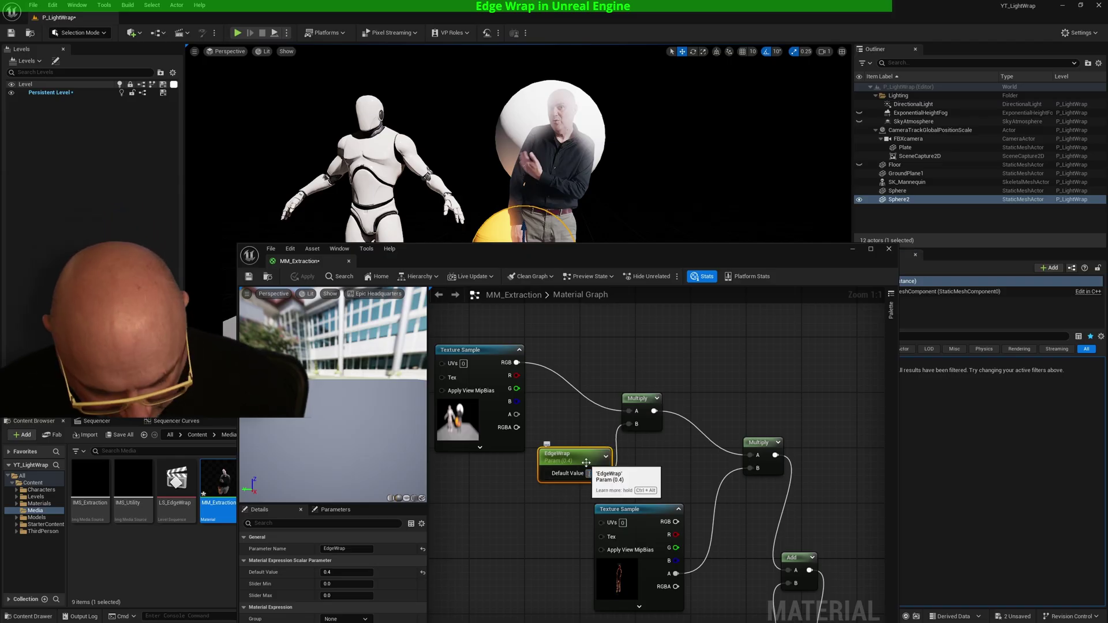
# Set EdgeWrap's default value to 0.2 and close the MM_Extraction material editor, applying the changes.
pyautogui.press('Return')
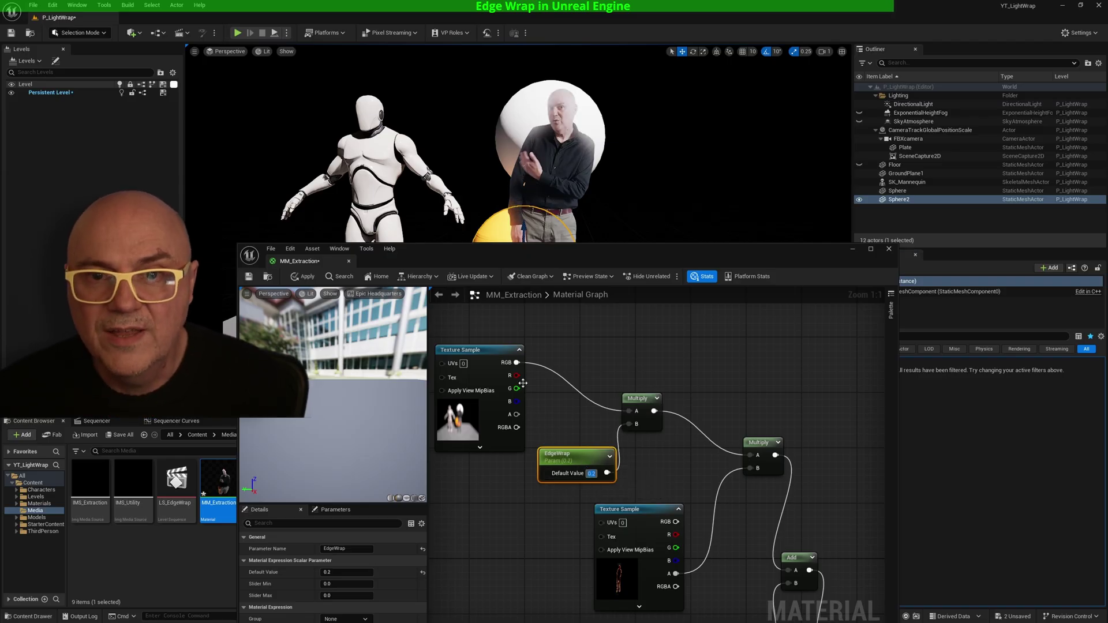
pyautogui.moveTo(651, 252); pyautogui.dragTo(607, 200)
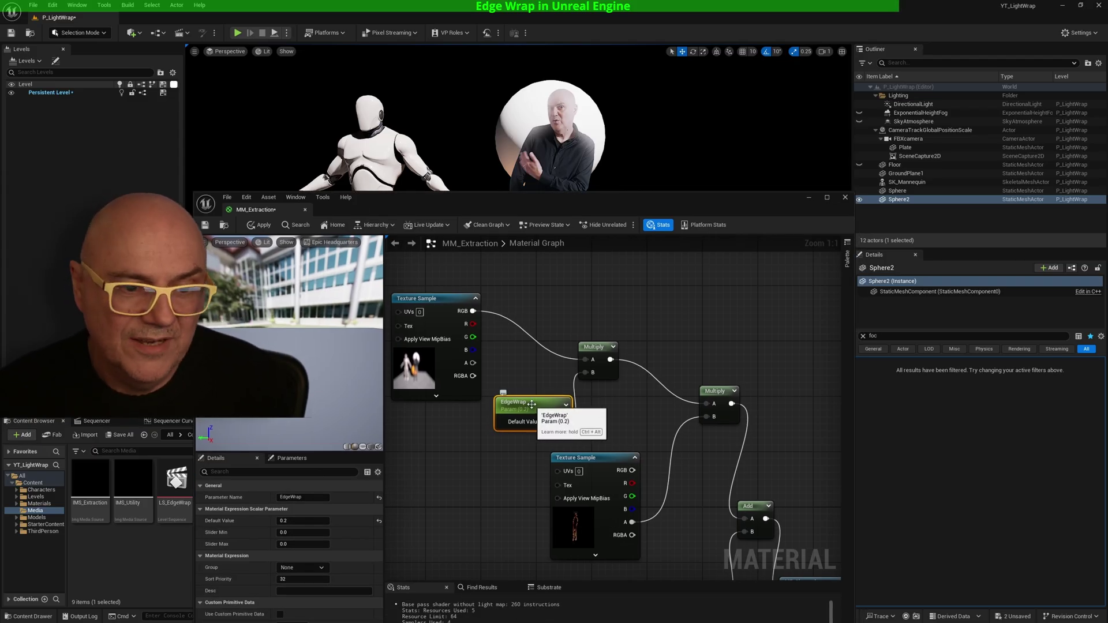
pyautogui.moveTo(778, 200); pyautogui.dragTo(796, 189)
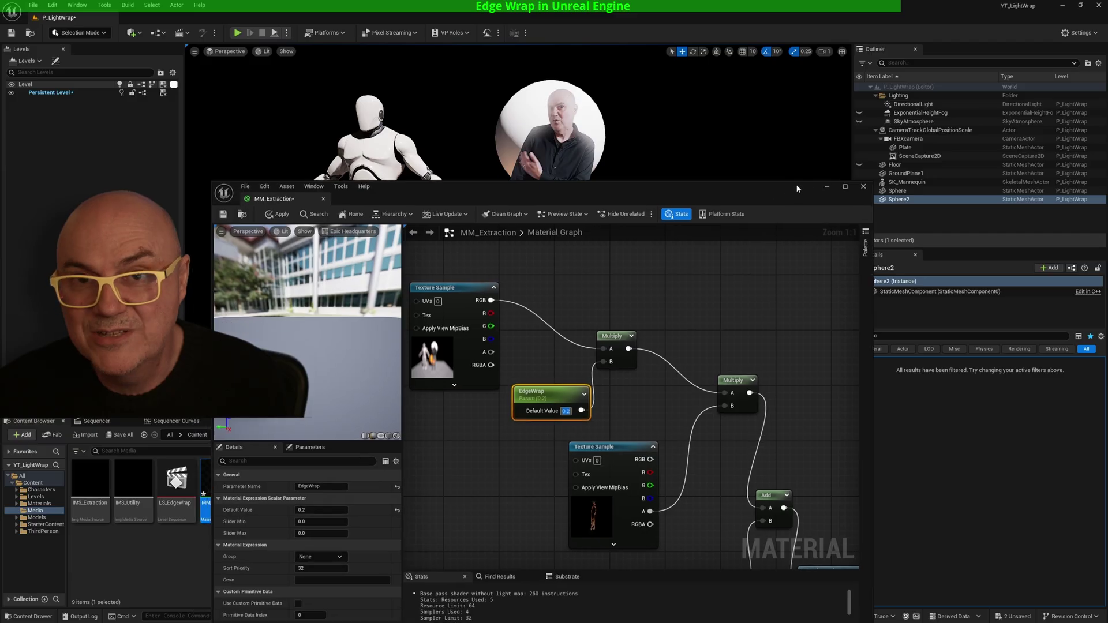
pyautogui.click(863, 187)
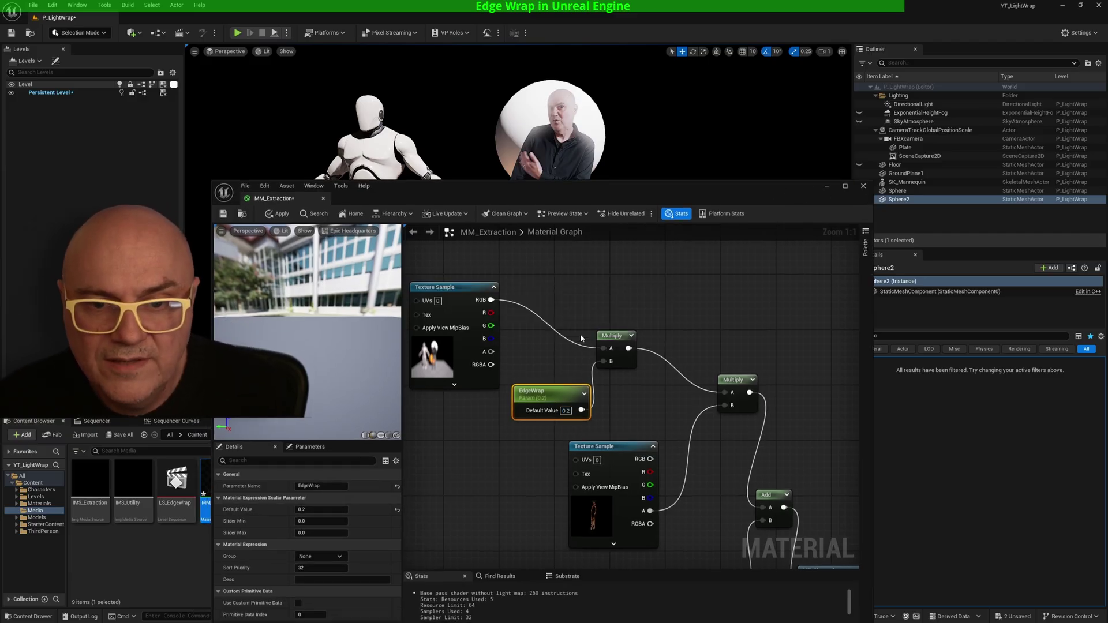
pyautogui.click(581, 337)
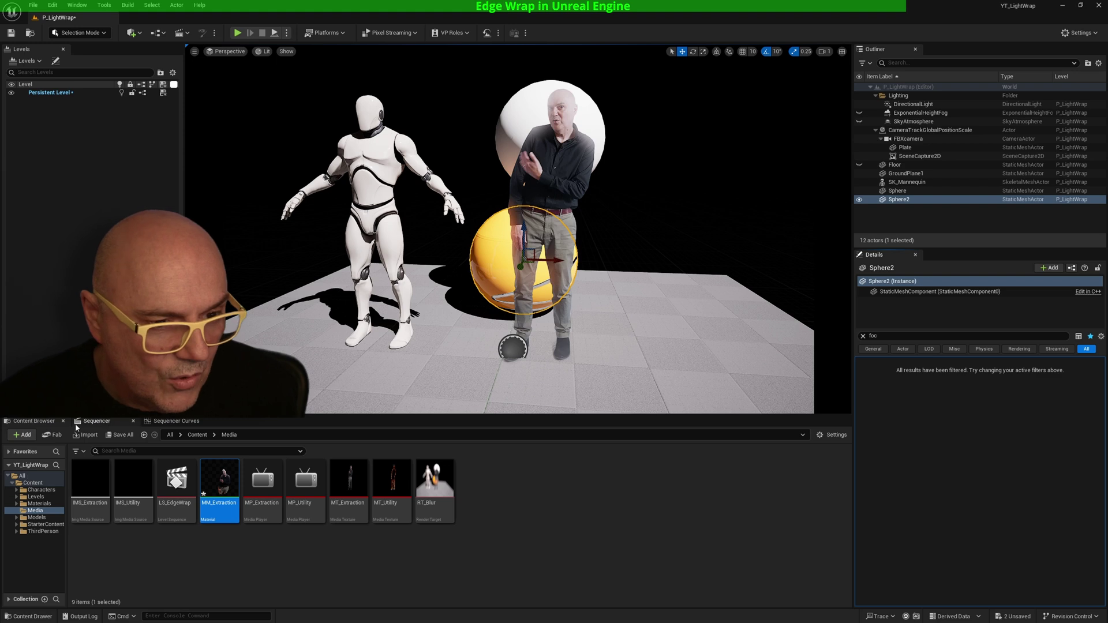
# Add the Plate actor to the LS_EdgeWrap sequence and give it a StaticMeshComponent0 track.
pyautogui.click(94, 421)
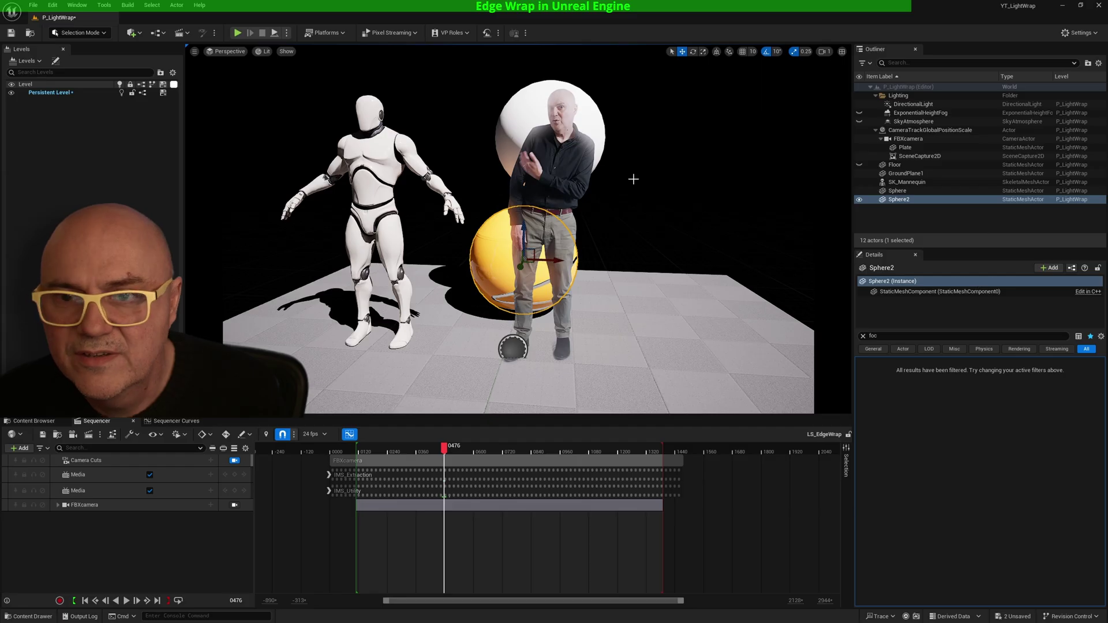
pyautogui.click(897, 149)
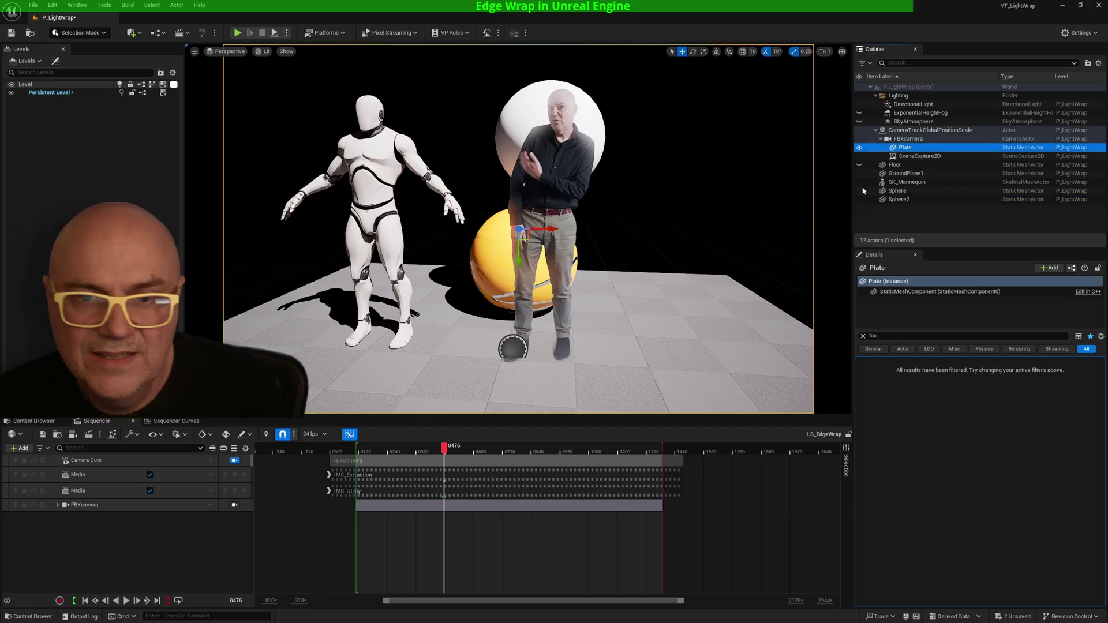
pyautogui.moveTo(98, 546); pyautogui.dragTo(97, 545)
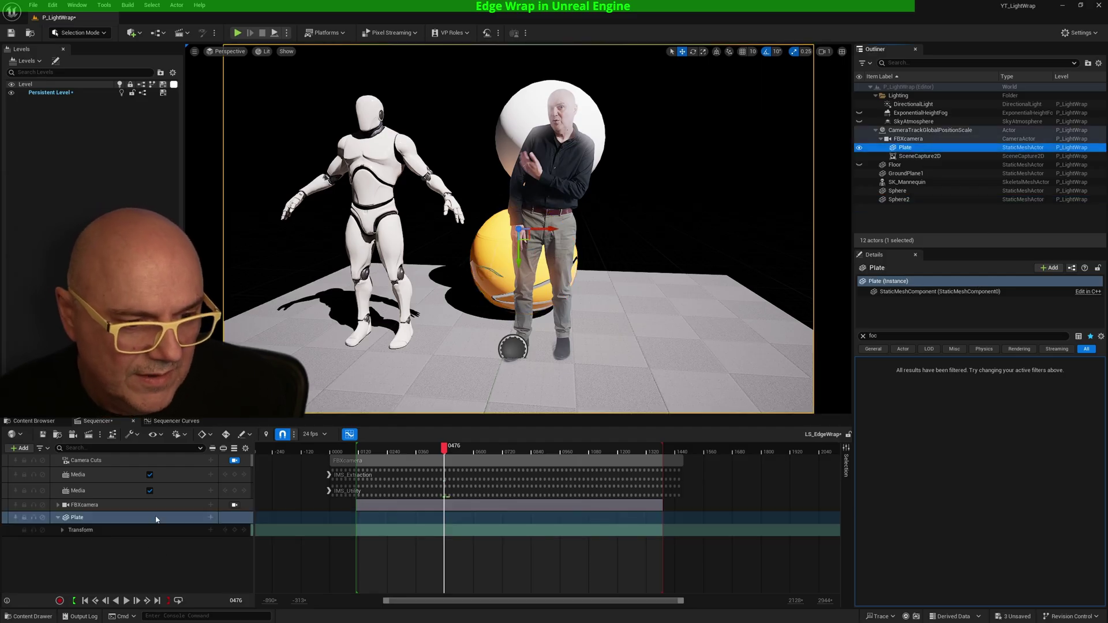
pyautogui.click(212, 518)
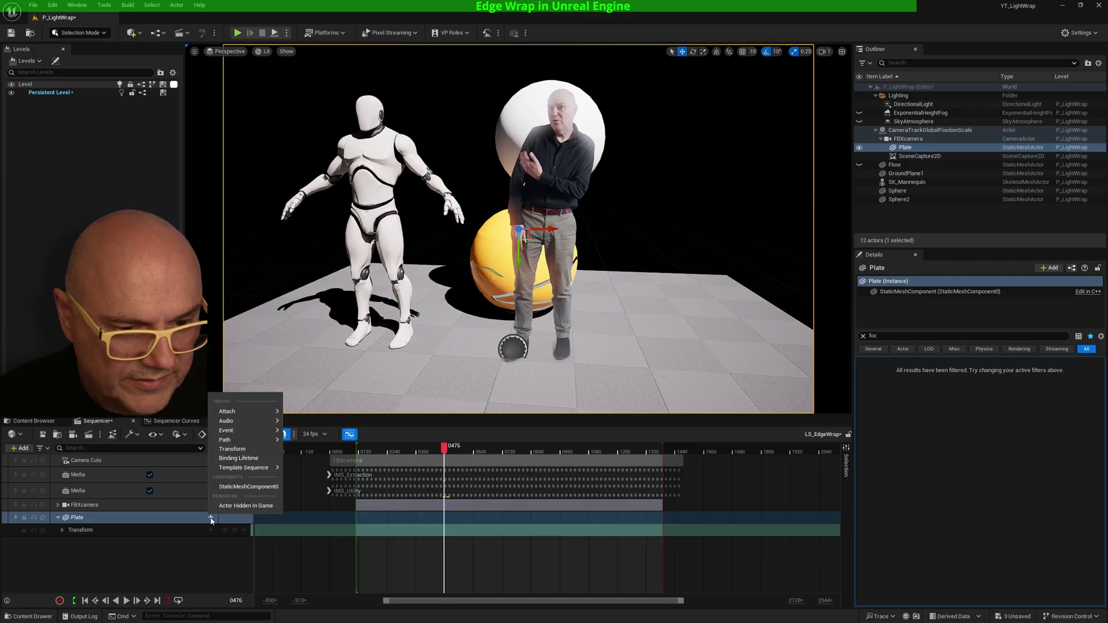
pyautogui.click(247, 487)
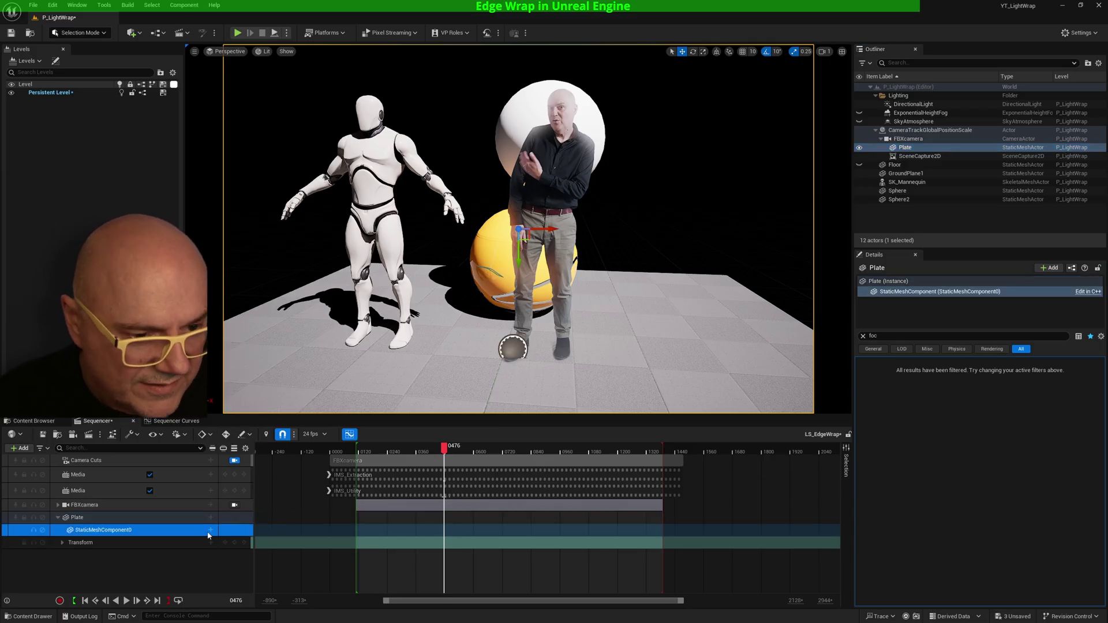
# Add a Material Slot: lambert1 track under Plate's StaticMeshComponent0 and expose the EdgeWrap parameter on it.
pyautogui.click(212, 531)
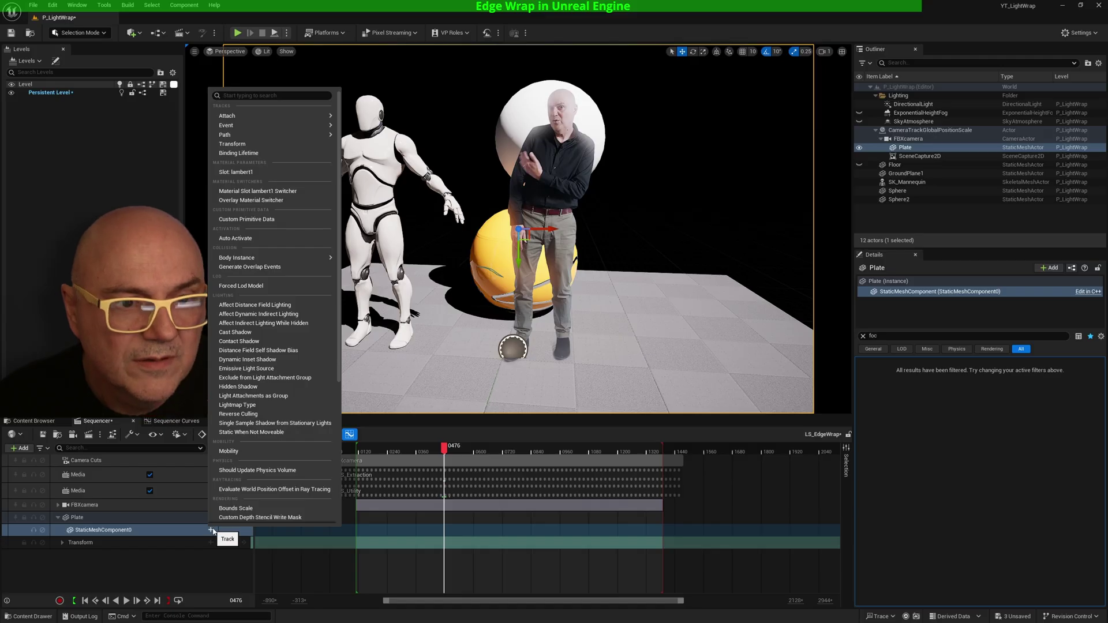
pyautogui.click(245, 173)
pyautogui.click(210, 543)
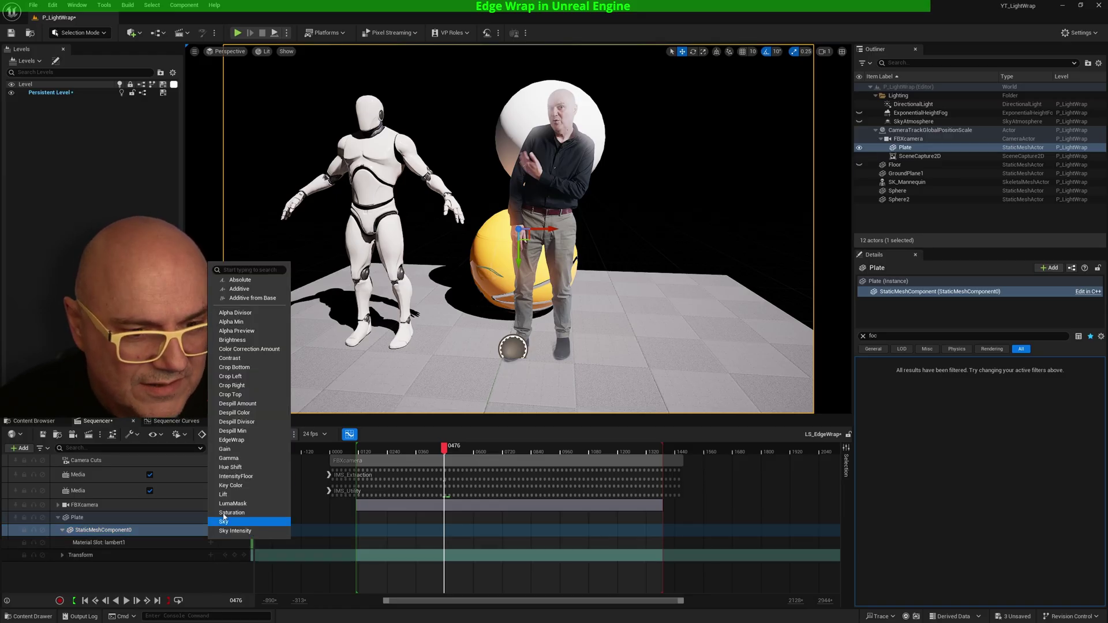
pyautogui.click(243, 441)
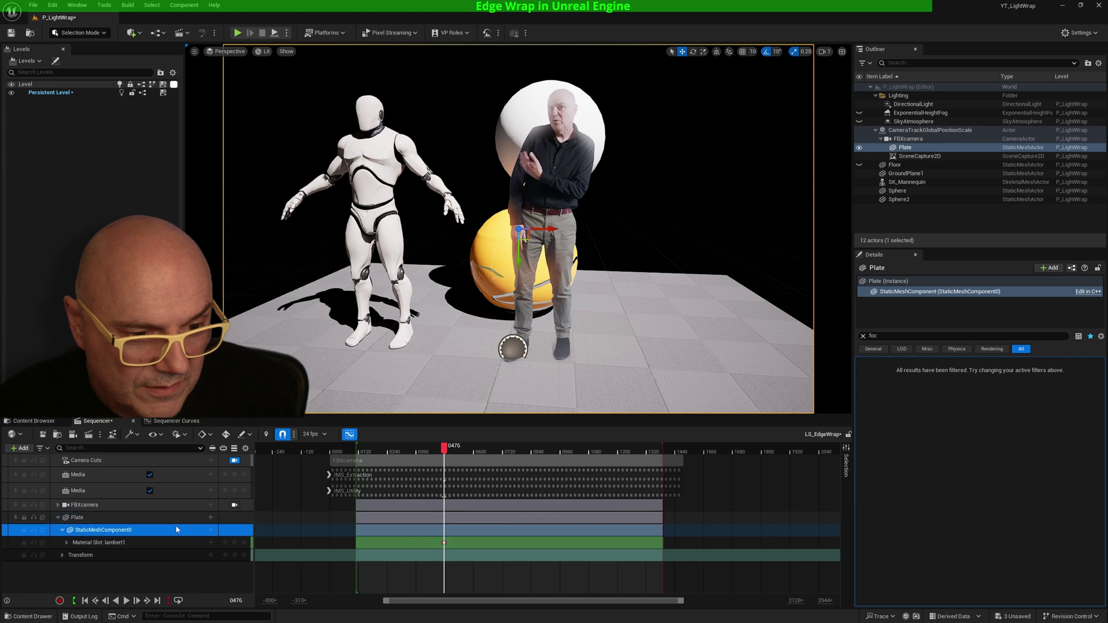
# Expand the lambert1 material track and set EdgeWrap to about 0.165 at frame 476.
pyautogui.click(67, 543)
pyautogui.moveTo(151, 555)
pyautogui.mouseDown()
pyautogui.moveTo(231, 555)
pyautogui.moveTo(158, 555)
pyautogui.mouseUp()
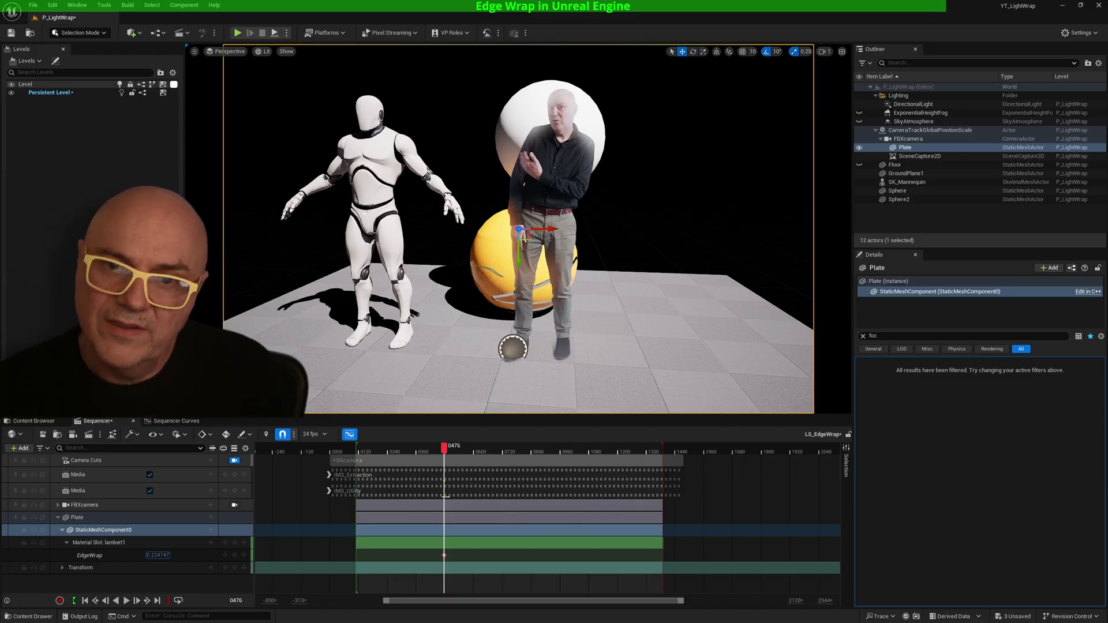
pyautogui.moveTo(157, 555); pyautogui.dragTo(157, 555)
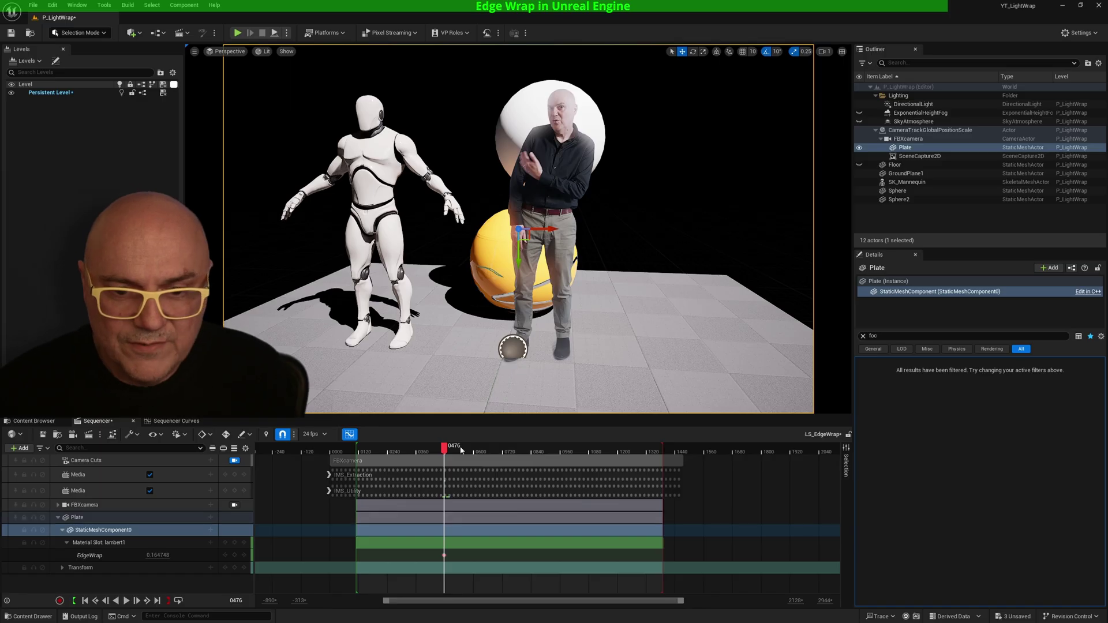
# Play and scrub the sequence to examine the edge wrap, and inspect the keyed figure up close against the white sphere around frame 749.
pyautogui.moveTo(444, 450); pyautogui.dragTo(420, 453)
pyautogui.press('space')
pyautogui.press('space')
pyautogui.moveTo(428, 460); pyautogui.dragTo(514, 453)
pyautogui.hotkey('ctrl', 'z')
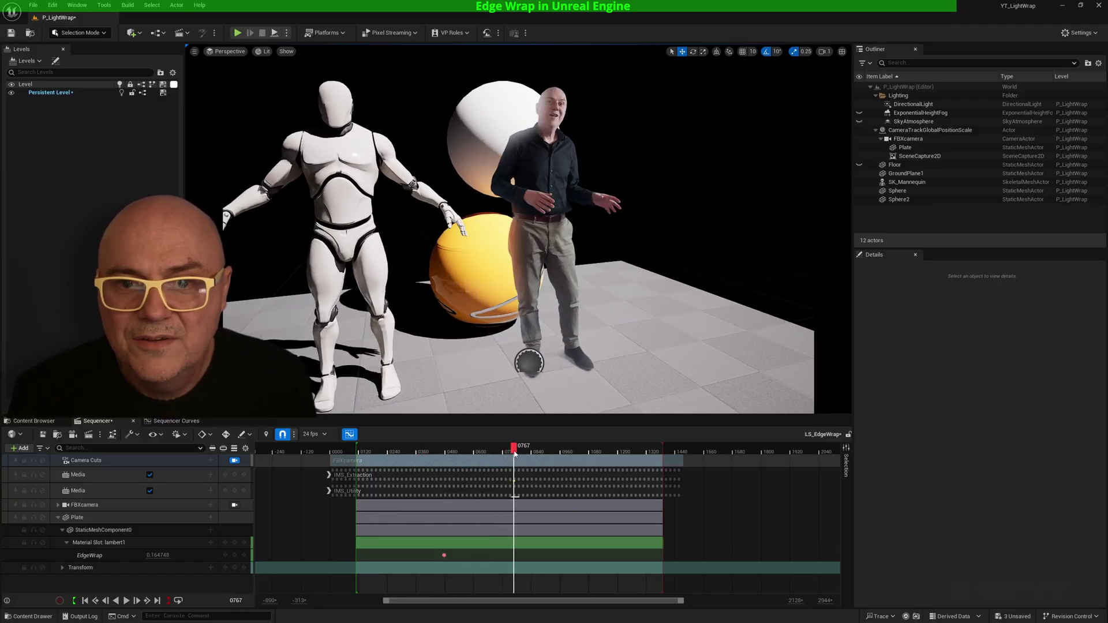
pyautogui.click(527, 239)
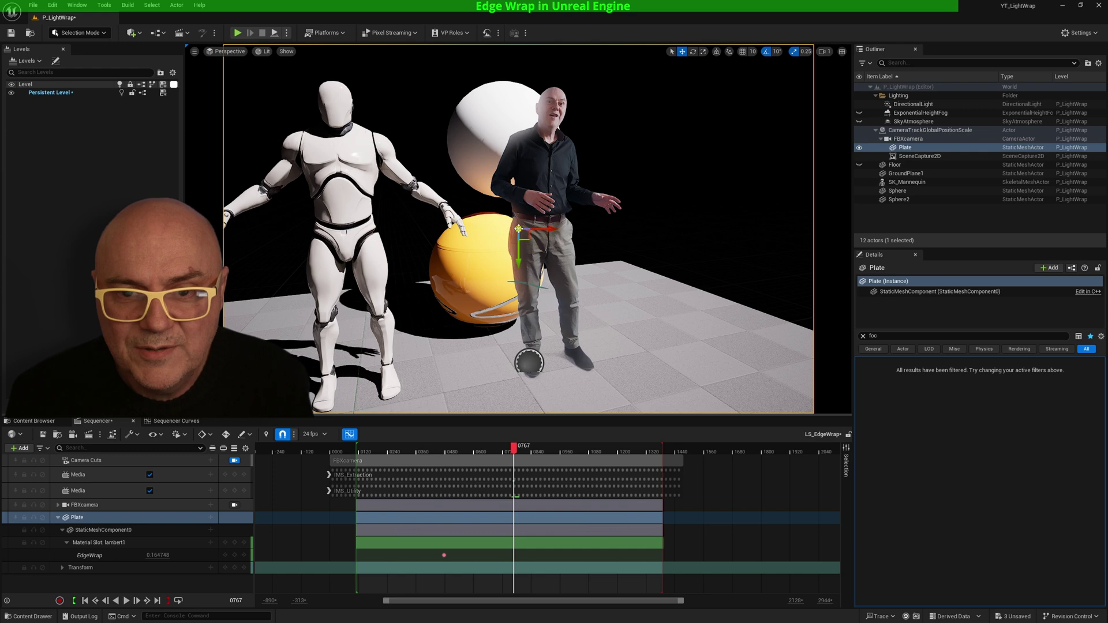
pyautogui.moveTo(503, 170); pyautogui.dragTo(500, 209)
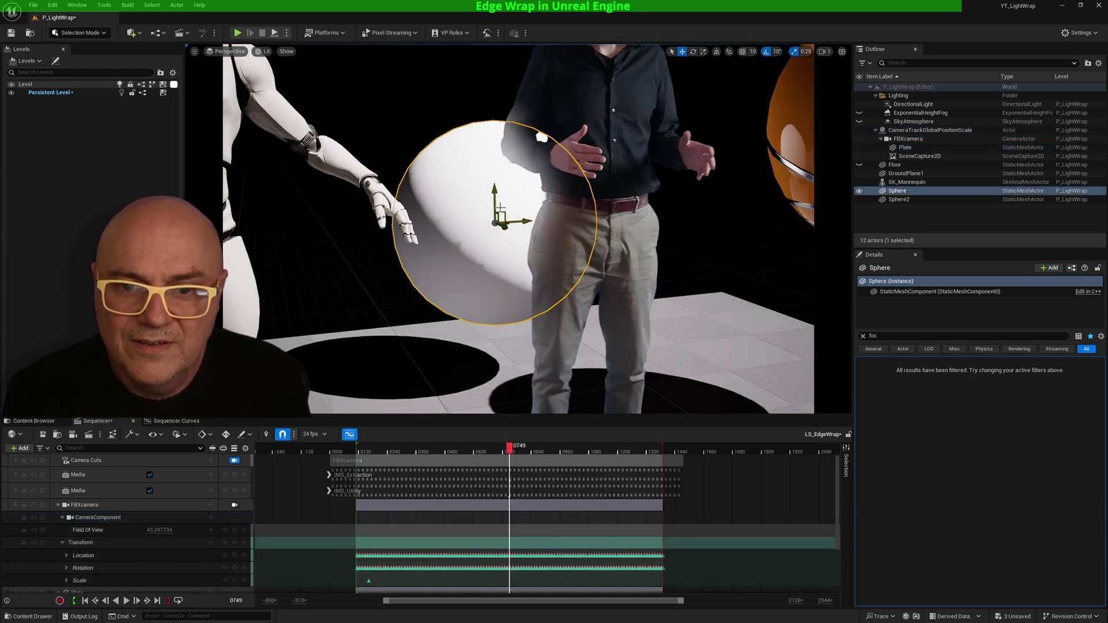
# Open the MM_Extraction material and select the MT_Utility Texture Sample that supplies the edge matte.
pyautogui.click(34, 421)
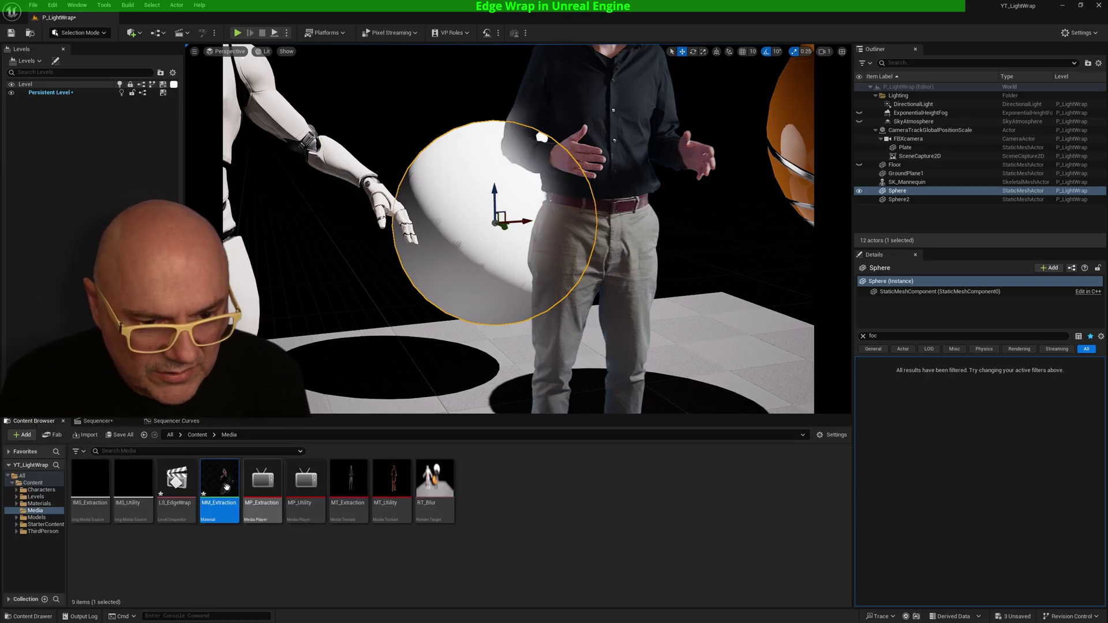
pyautogui.doubleClick(220, 484)
pyautogui.click(894, 210)
pyautogui.moveTo(947, 319); pyautogui.dragTo(949, 349, button='right')
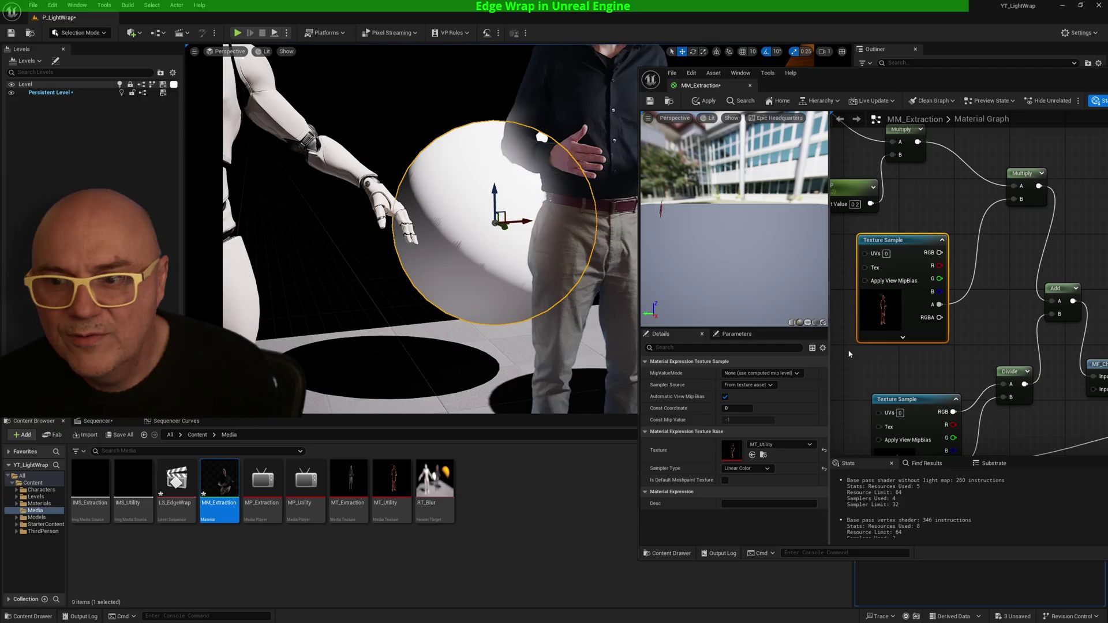
# Try MT_Utility's red, green and blue channels in turn as input B of the edge wrap Multiply, applying the material each time.
pyautogui.moveTo(940, 266); pyautogui.dragTo(1014, 199)
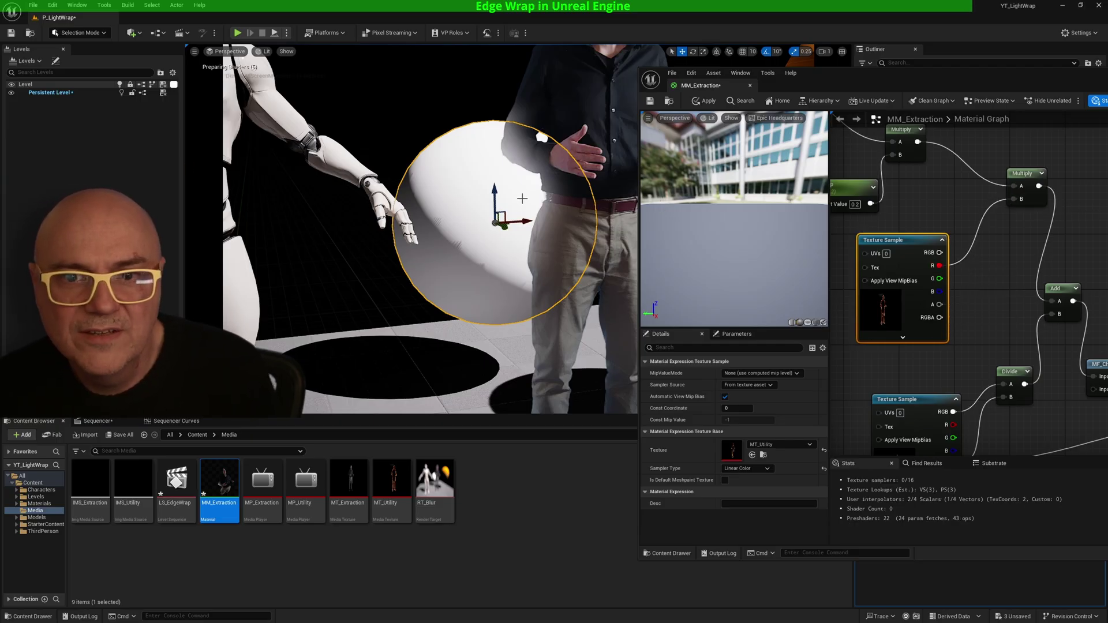
pyautogui.click(708, 103)
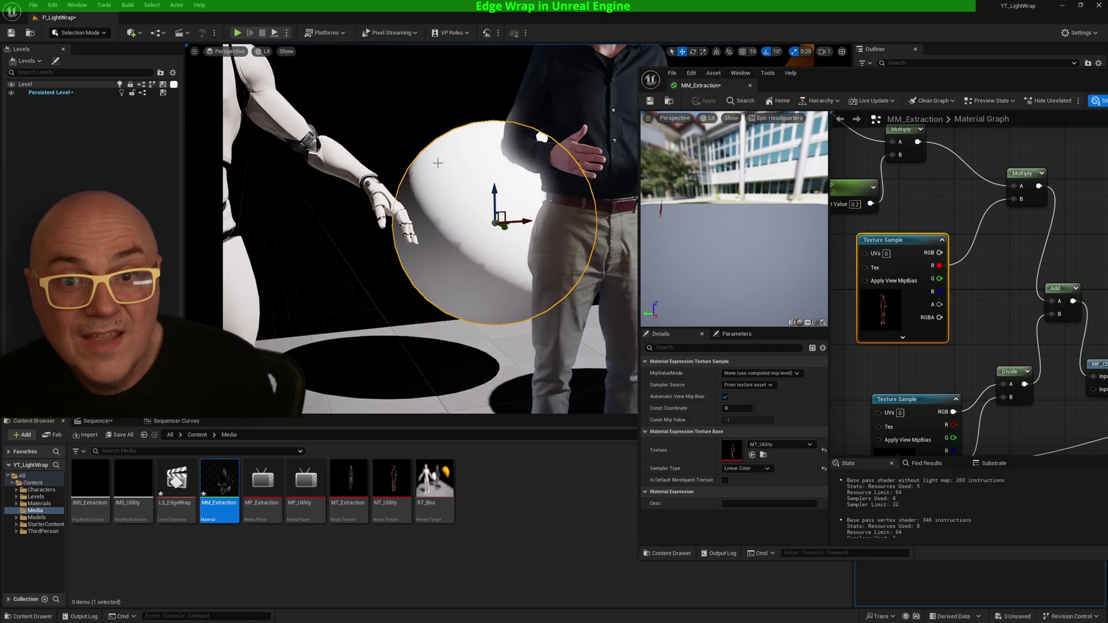
pyautogui.moveTo(940, 279); pyautogui.dragTo(1005, 196)
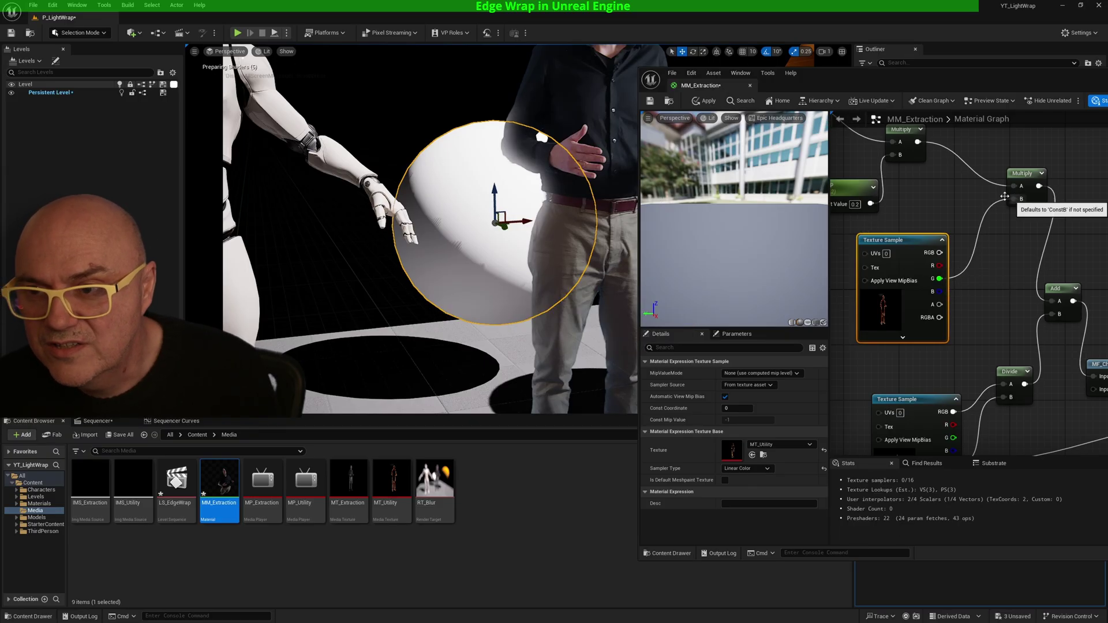
pyautogui.click(706, 101)
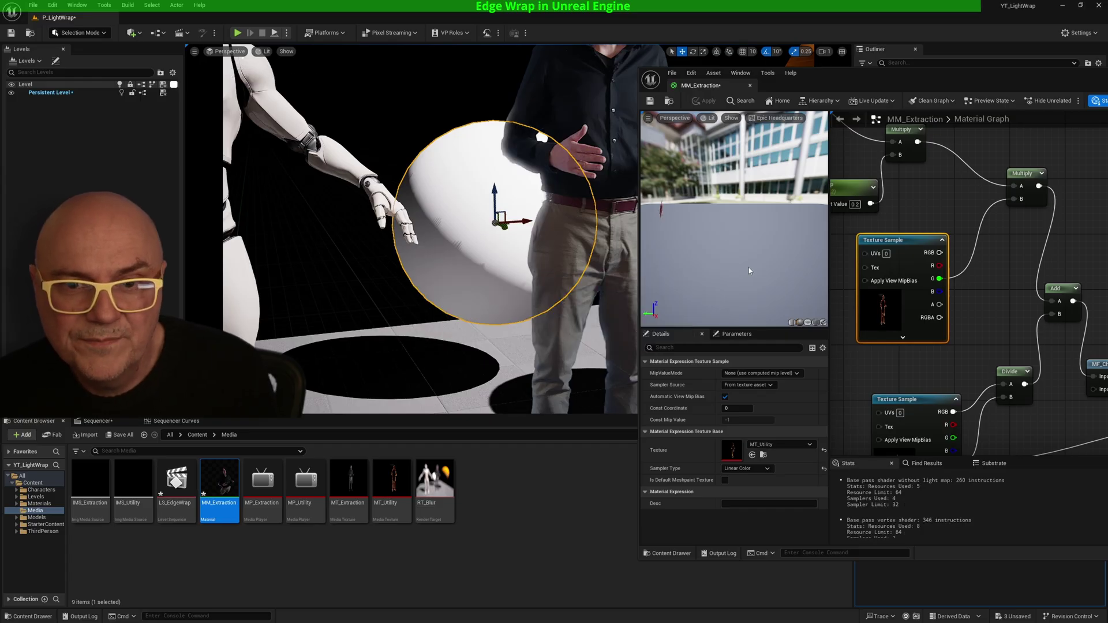
pyautogui.moveTo(939, 292); pyautogui.dragTo(1009, 204)
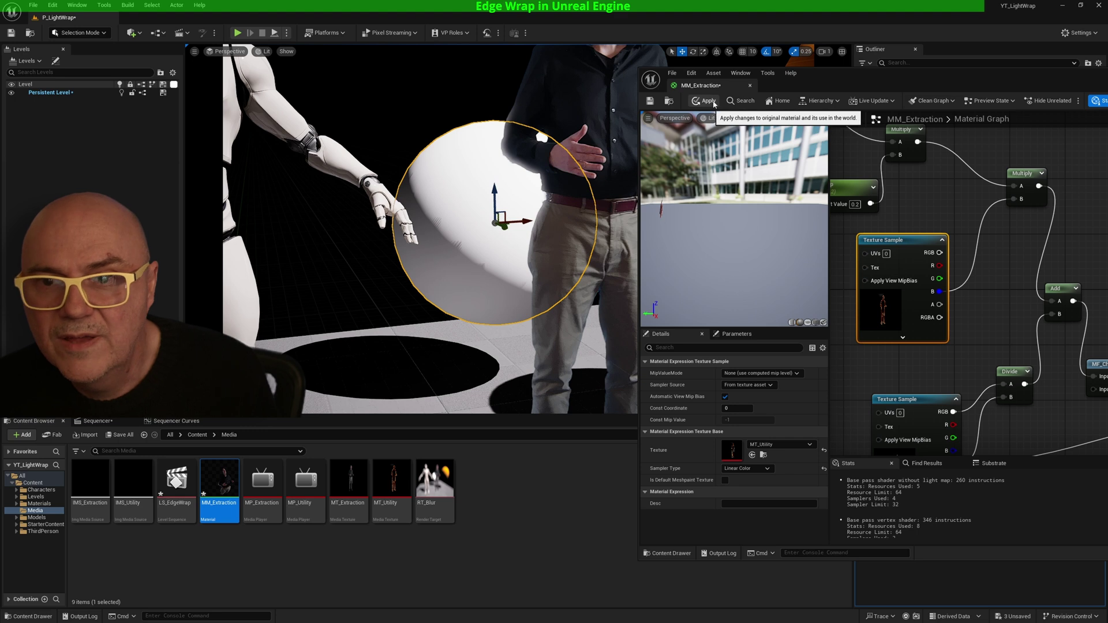
pyautogui.click(704, 102)
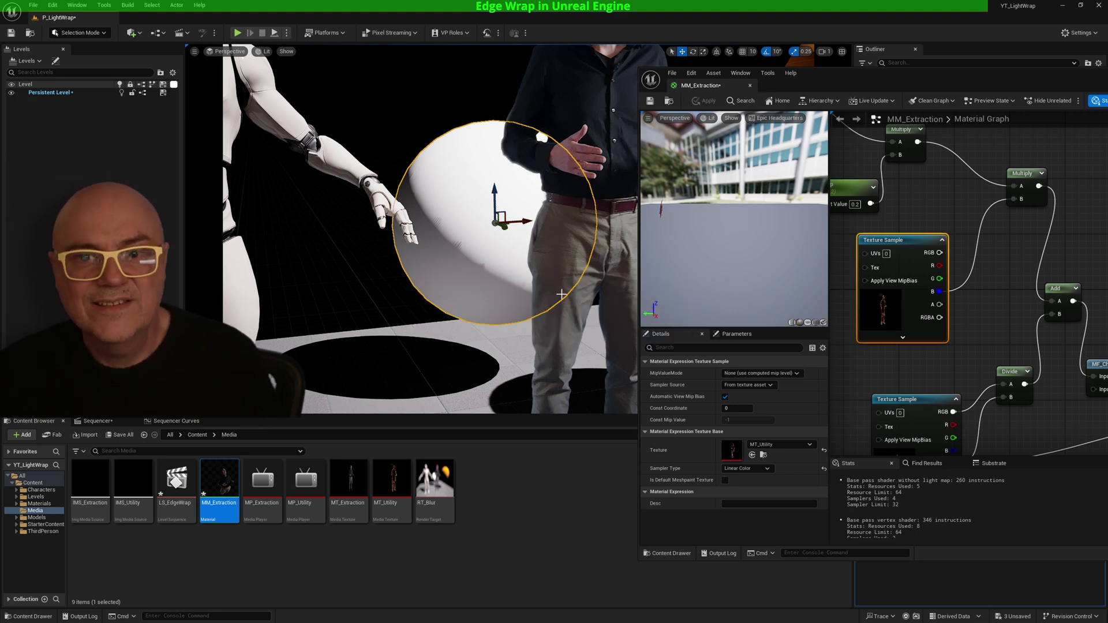
# Shift the MT_Utility Texture Sample to make room and add a LinearInterpolate node with its red channel as input A.
pyautogui.moveTo(925, 236); pyautogui.dragTo(890, 266)
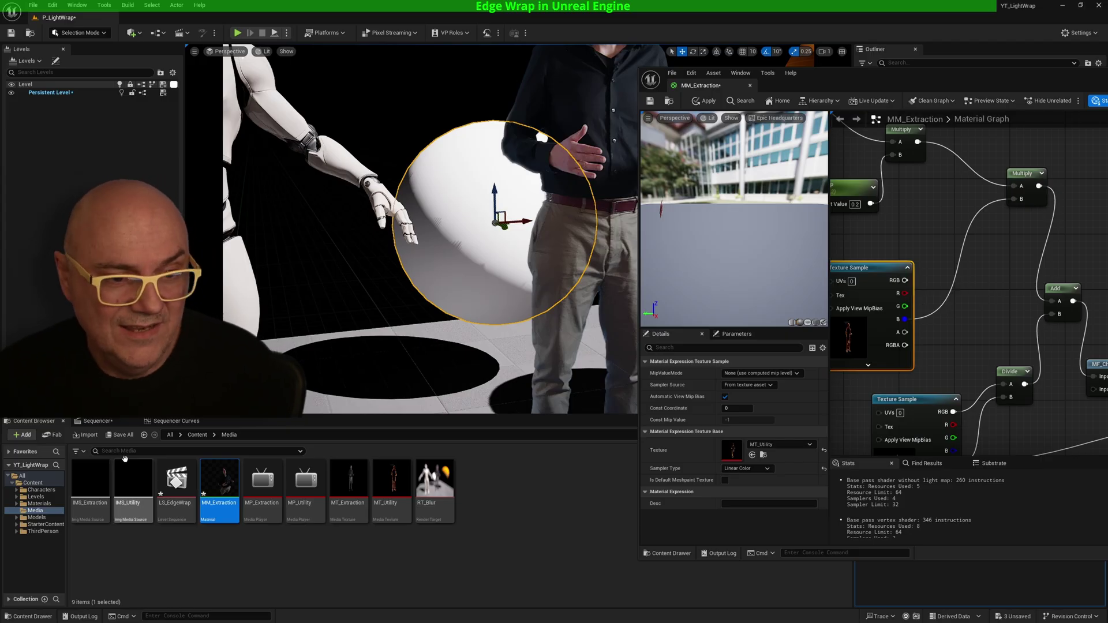
pyautogui.moveTo(905, 280); pyautogui.dragTo(1013, 199)
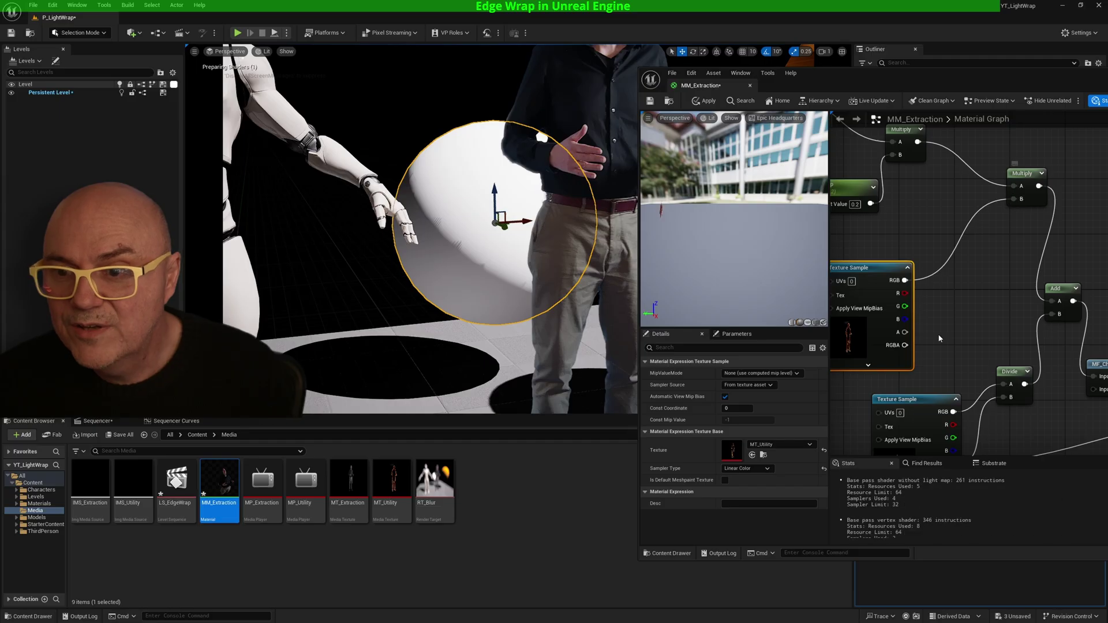
pyautogui.moveTo(905, 293); pyautogui.dragTo(936, 289)
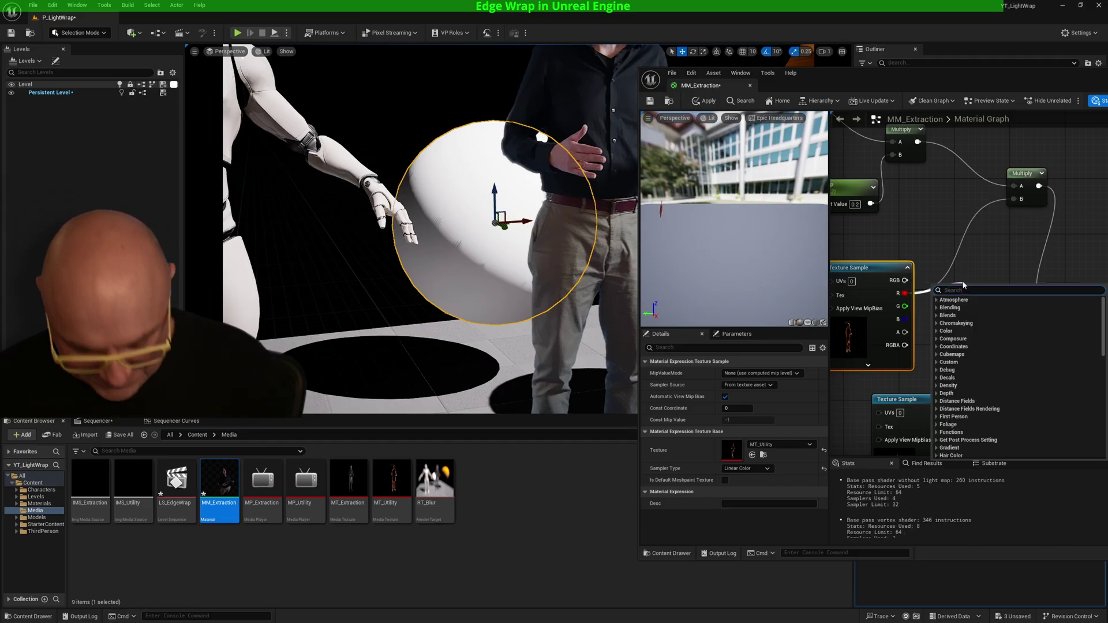
pyautogui.write('lepr')
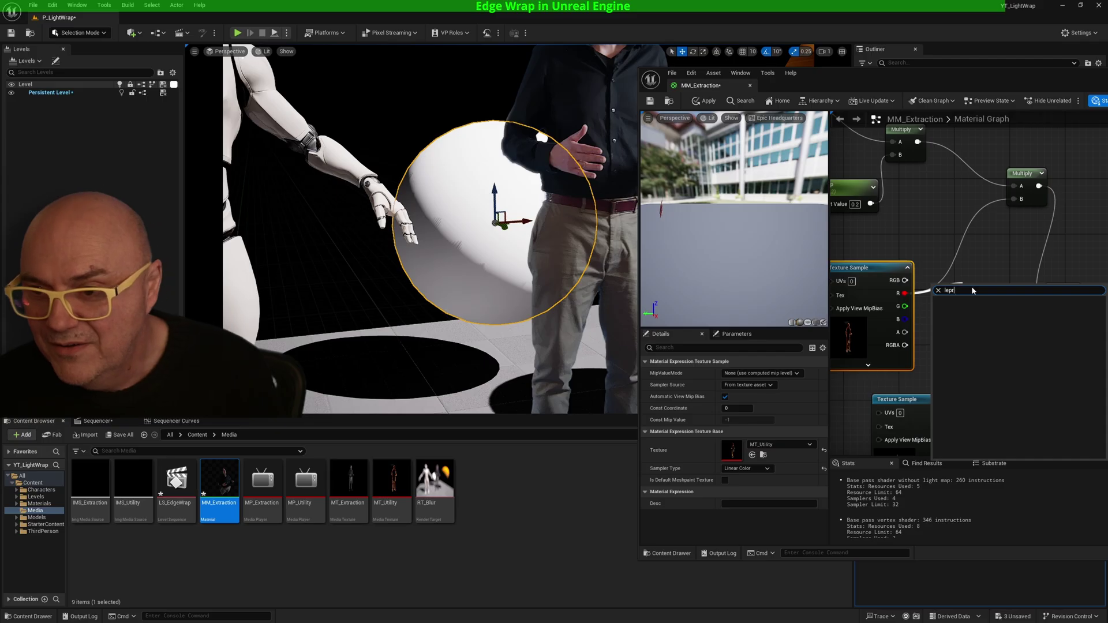
pyautogui.press('BackSpace')
pyautogui.press('BackSpace')
pyautogui.write('p')
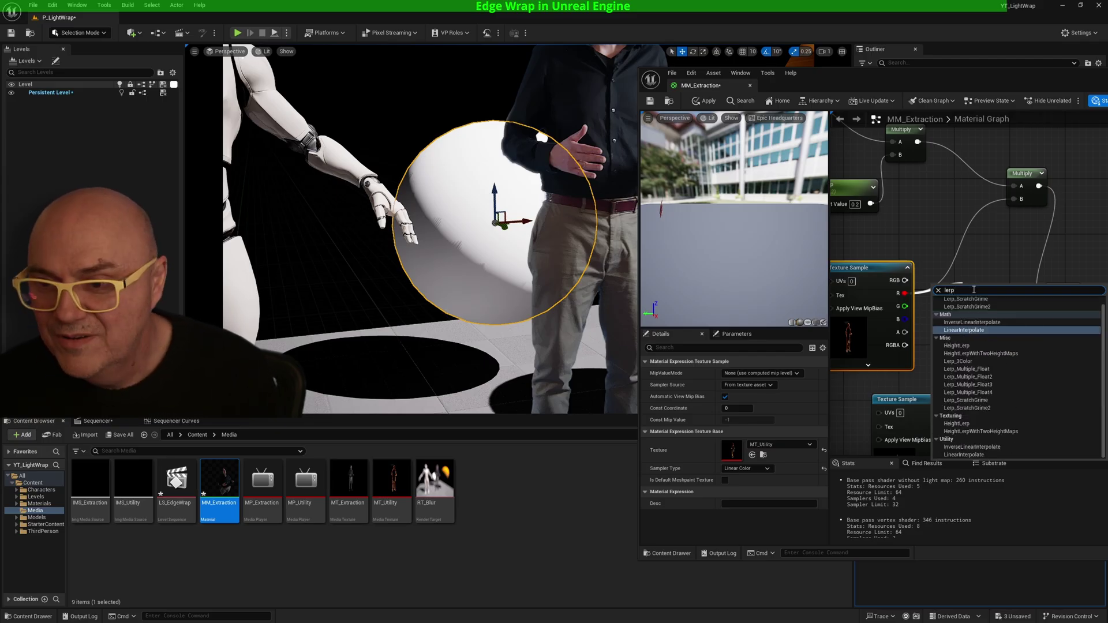
pyautogui.click(959, 331)
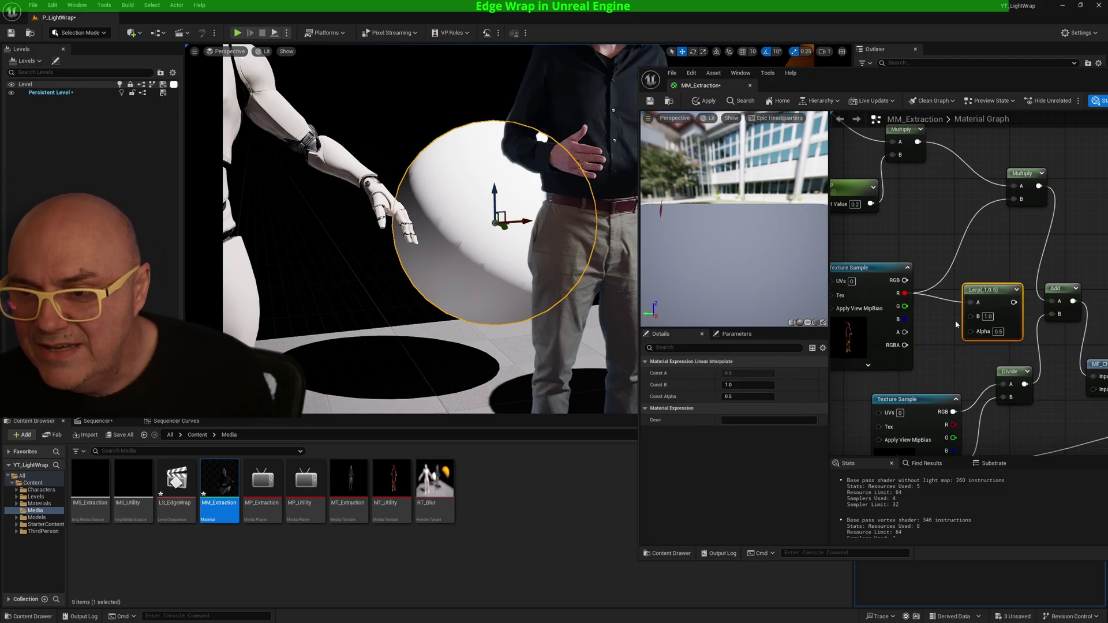
pyautogui.moveTo(985, 291); pyautogui.dragTo(965, 287)
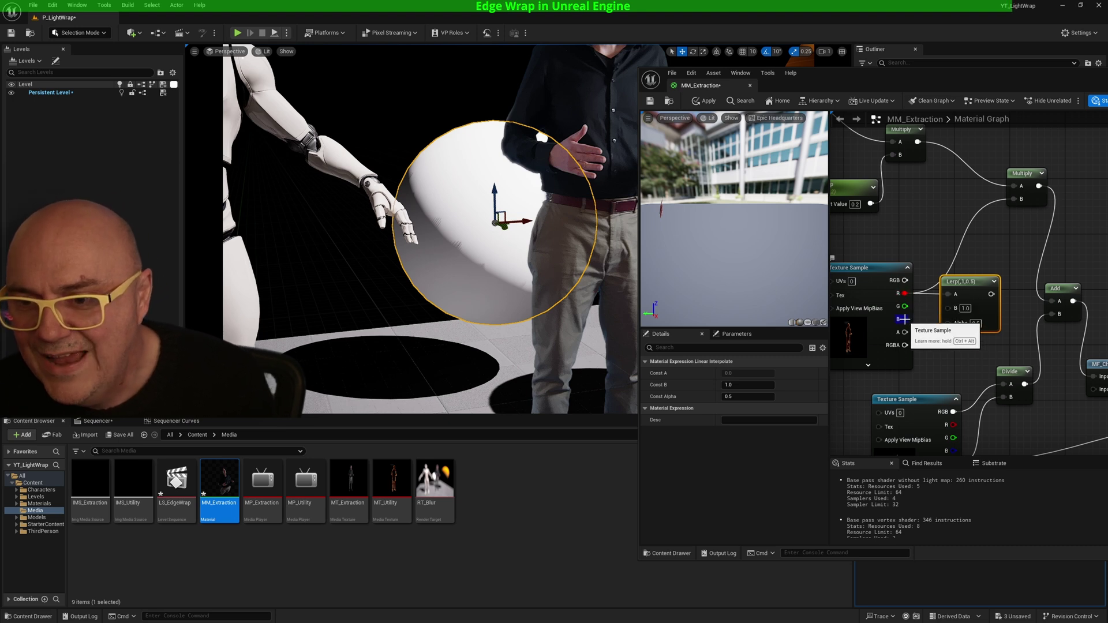
# Connect MT_Utility's blue channel to the Lerp's input B and feed the Lerp result into input B of the Multiply.
pyautogui.moveTo(904, 319); pyautogui.dragTo(951, 309)
pyautogui.moveTo(992, 293); pyautogui.dragTo(1003, 247)
pyautogui.moveTo(1012, 201); pyautogui.dragTo(1014, 199)
# Add a constant above the MT_Utility Texture Sample and connect it to the Lerp's Alpha.
pyautogui.press('1')
pyautogui.click(939, 237)
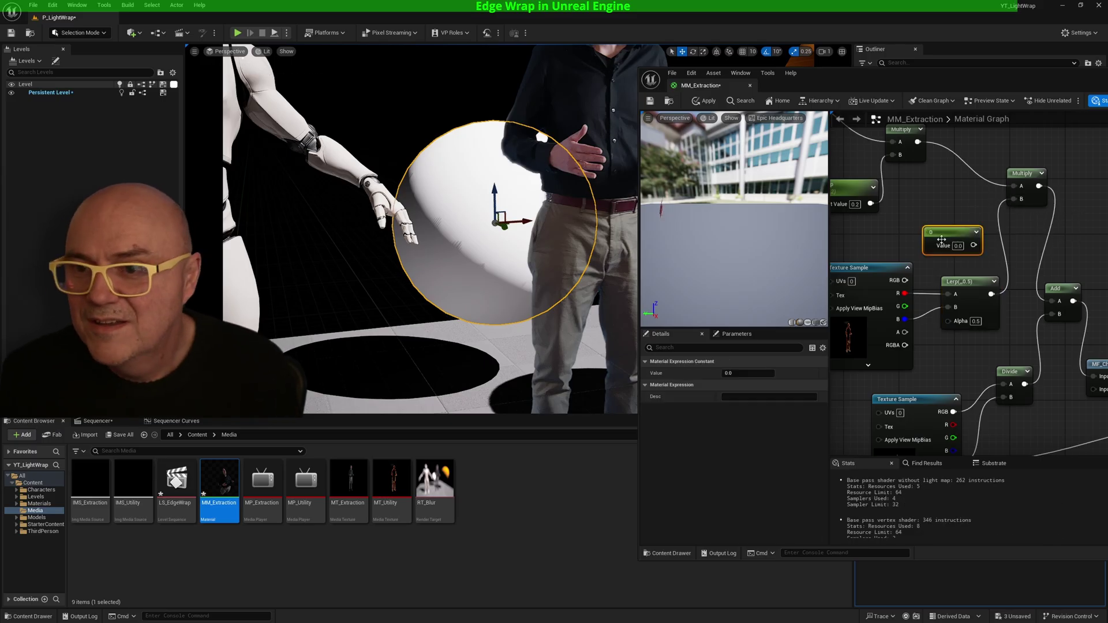
pyautogui.moveTo(974, 246); pyautogui.dragTo(949, 321)
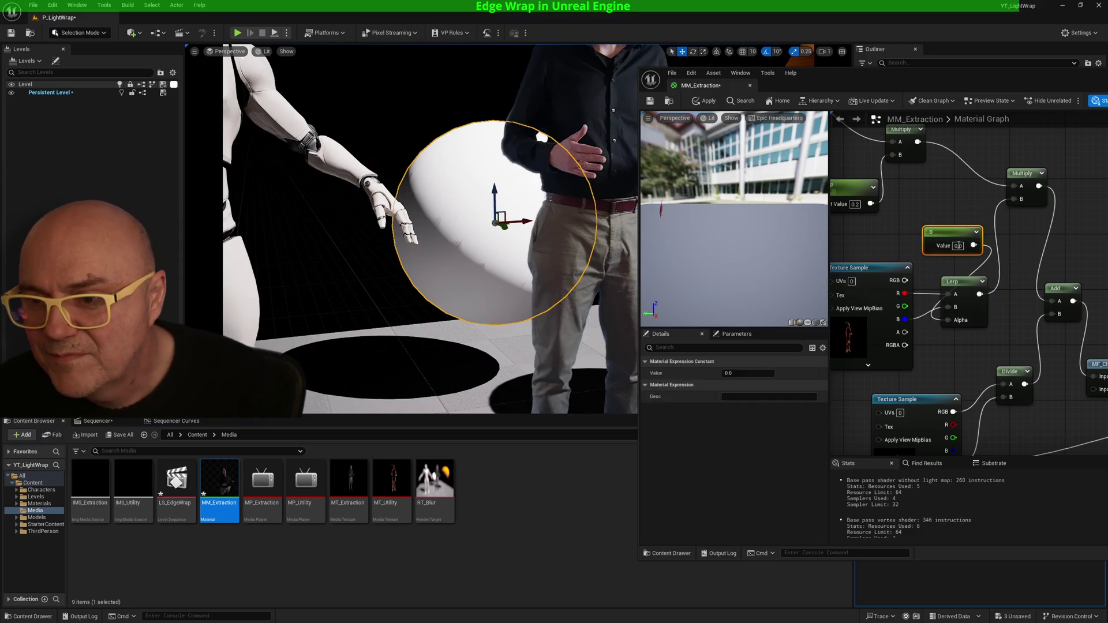
pyautogui.moveTo(954, 238); pyautogui.dragTo(915, 225)
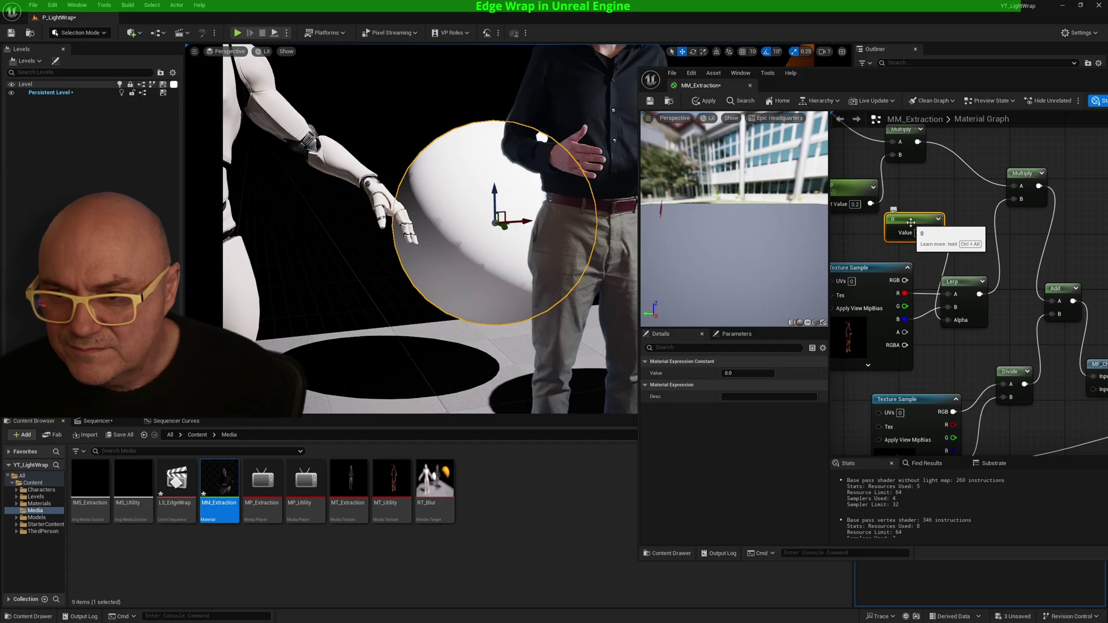
# Convert the Alpha constant to a parameter named EdgeWidth and apply the material.
pyautogui.rightClick(911, 223)
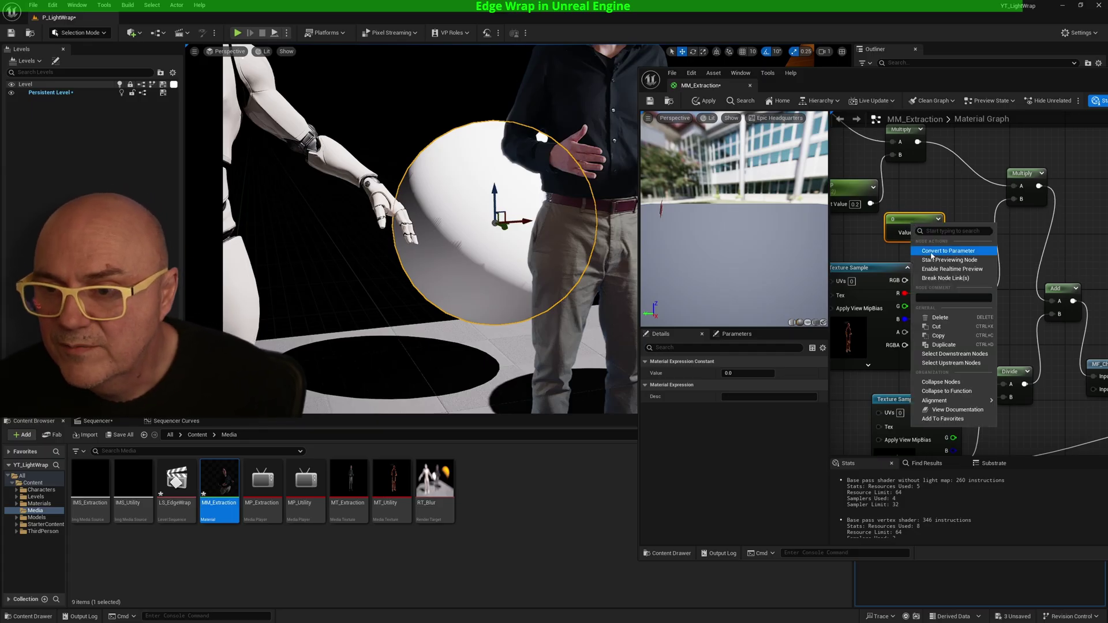
pyautogui.click(932, 252)
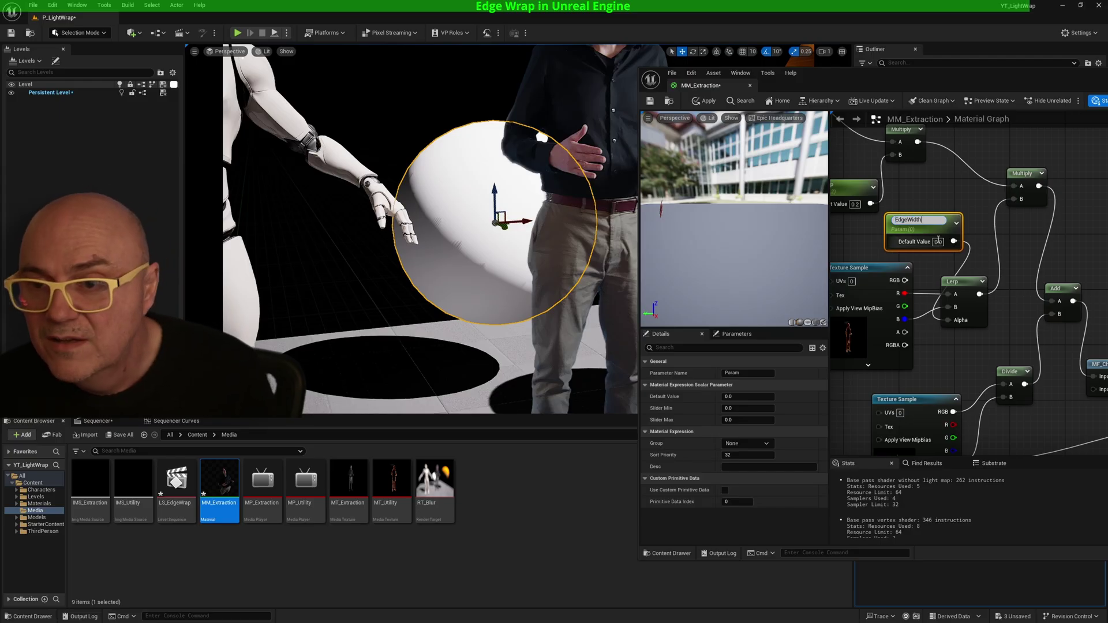
pyautogui.press('Return')
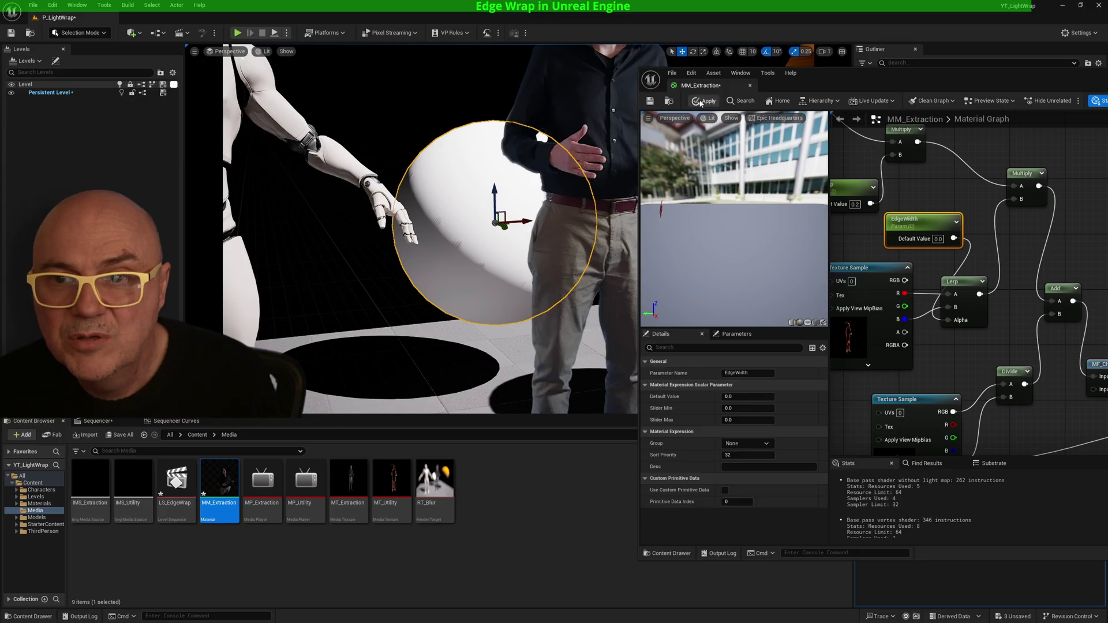
pyautogui.click(703, 101)
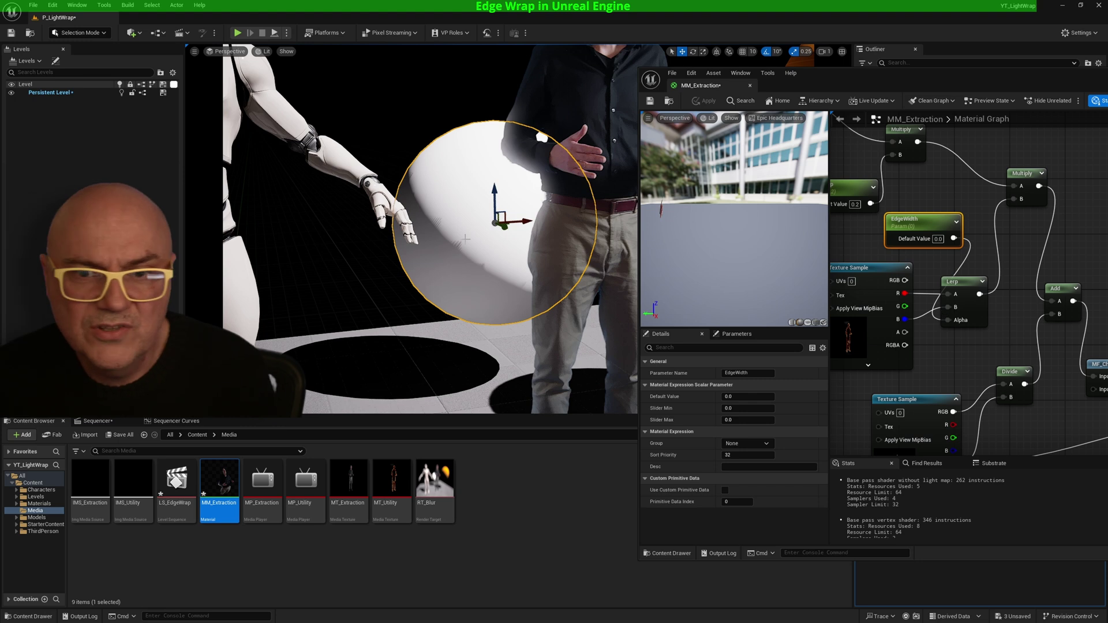
# Add an EdgeWidth track to the Plate's lambert1 material slot in LS_EdgeWrap and raise its key value above 1.
pyautogui.click(104, 422)
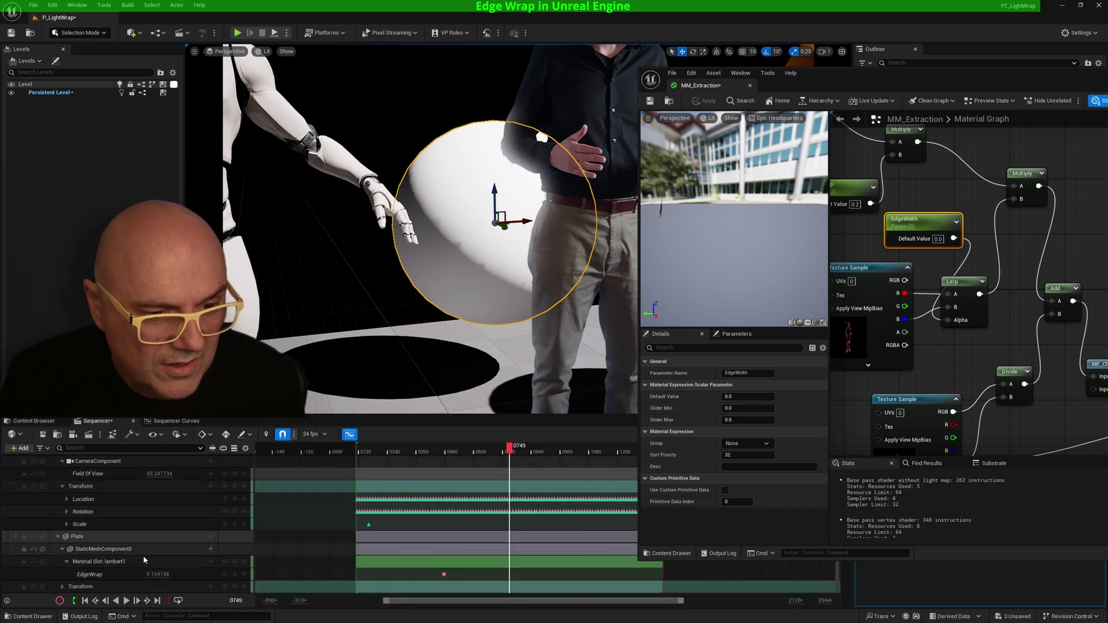
pyautogui.click(211, 562)
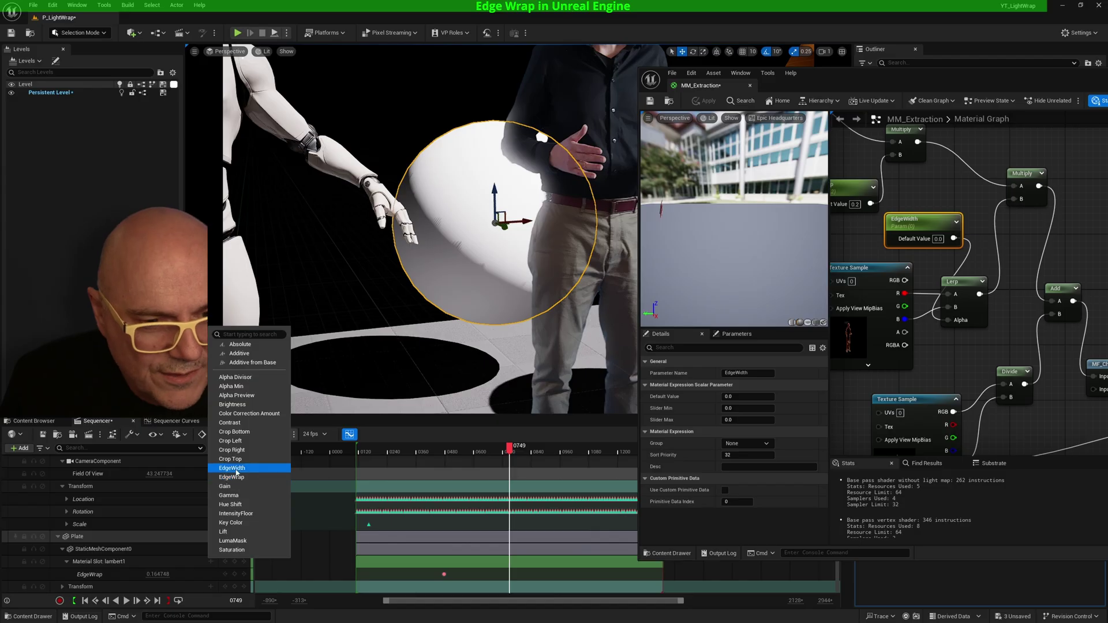
pyautogui.click(233, 469)
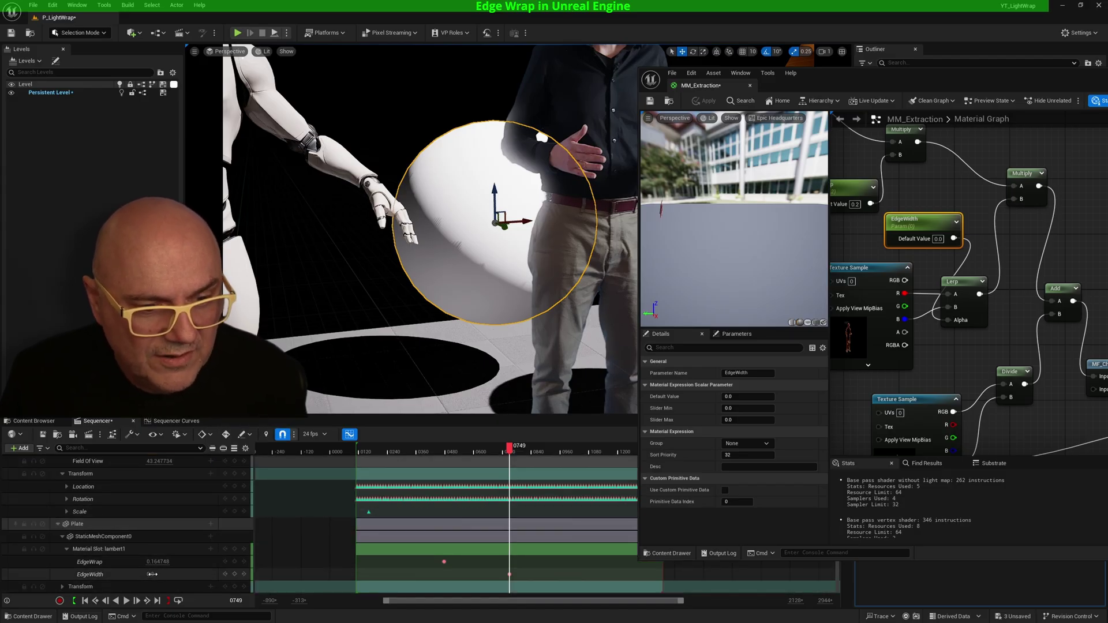
pyautogui.click(153, 574)
pyautogui.moveTo(158, 574)
pyautogui.mouseDown()
pyautogui.moveTo(137, 574)
pyautogui.moveTo(157, 574)
pyautogui.mouseUp()
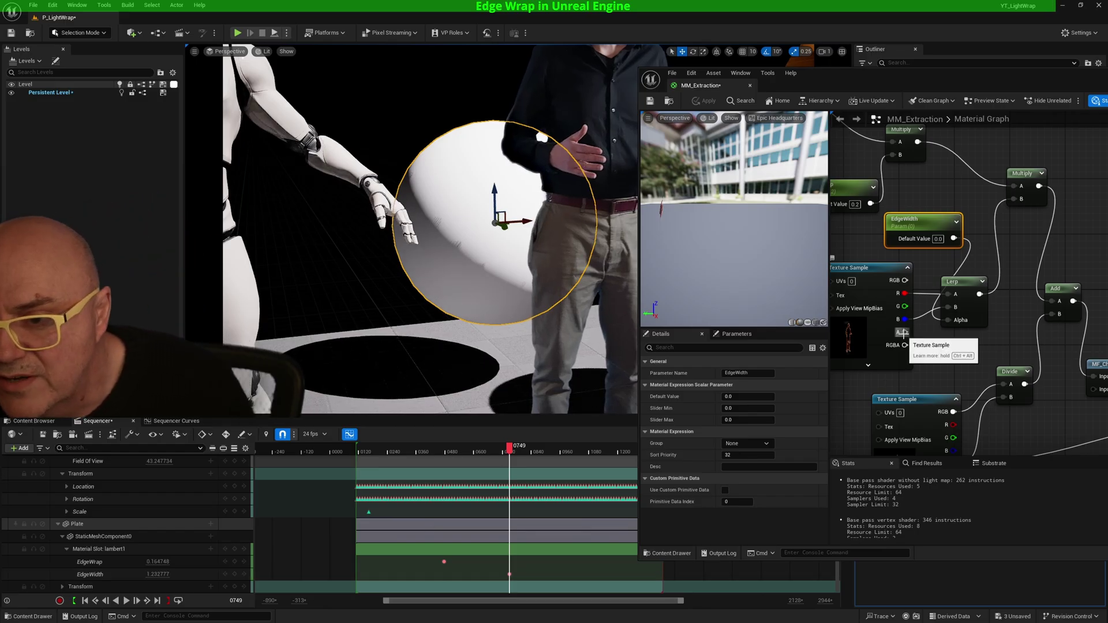
# Rewire the Lerp so MT_Utility's green channel feeds A and its alpha channel feeds B, and apply the material.
pyautogui.moveTo(905, 334); pyautogui.dragTo(949, 320)
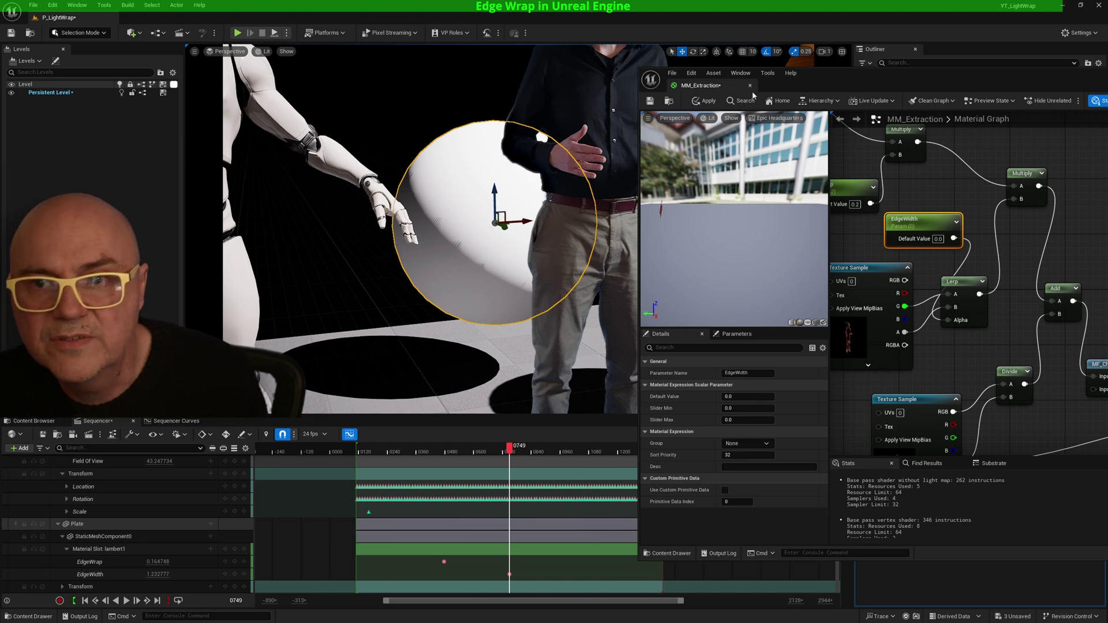
pyautogui.click(705, 101)
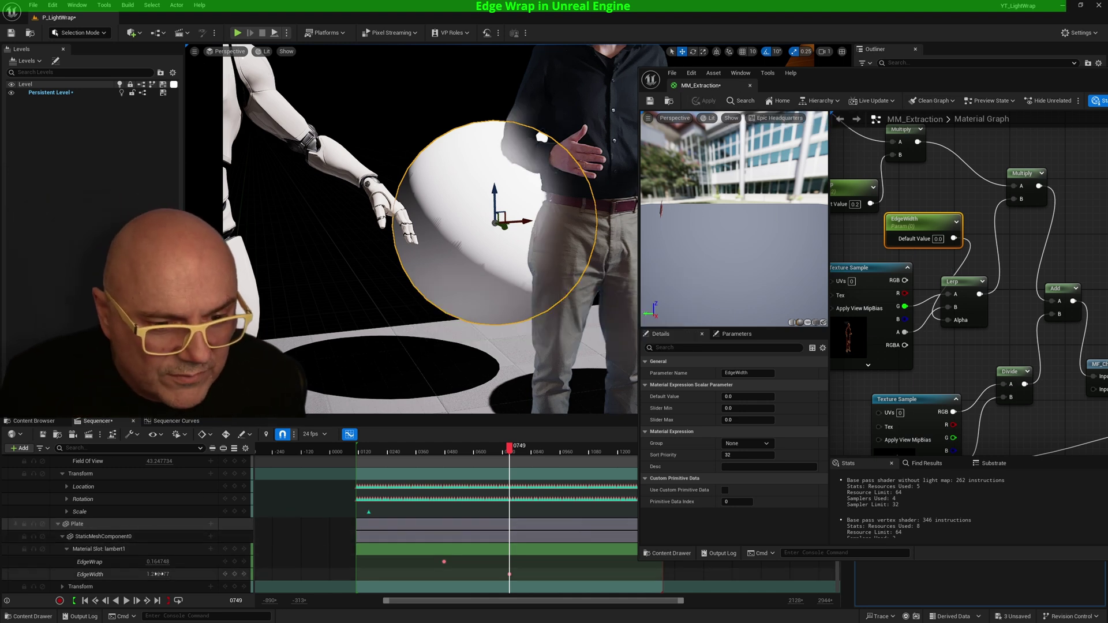
# Try different EdgeWidth values on the Plate's material track and settle on about 0.18.
pyautogui.click(157, 575)
pyautogui.moveTo(158, 575)
pyautogui.mouseDown()
pyautogui.moveTo(167, 574)
pyautogui.moveTo(143, 574)
pyautogui.moveTo(155, 575)
pyautogui.mouseUp()
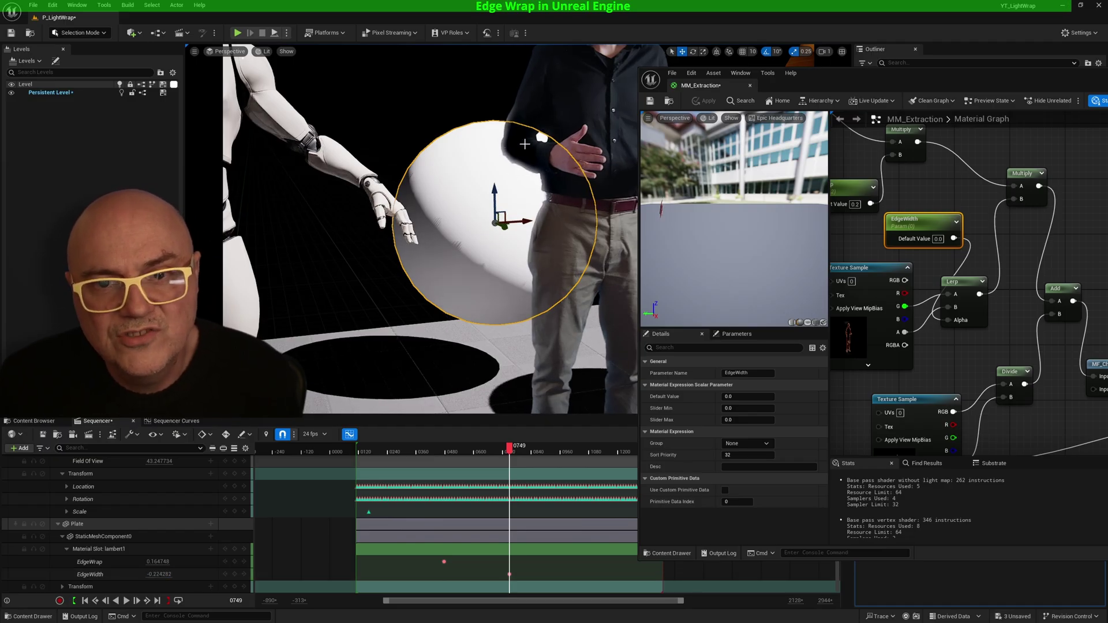
pyautogui.moveTo(158, 574); pyautogui.dragTo(166, 574)
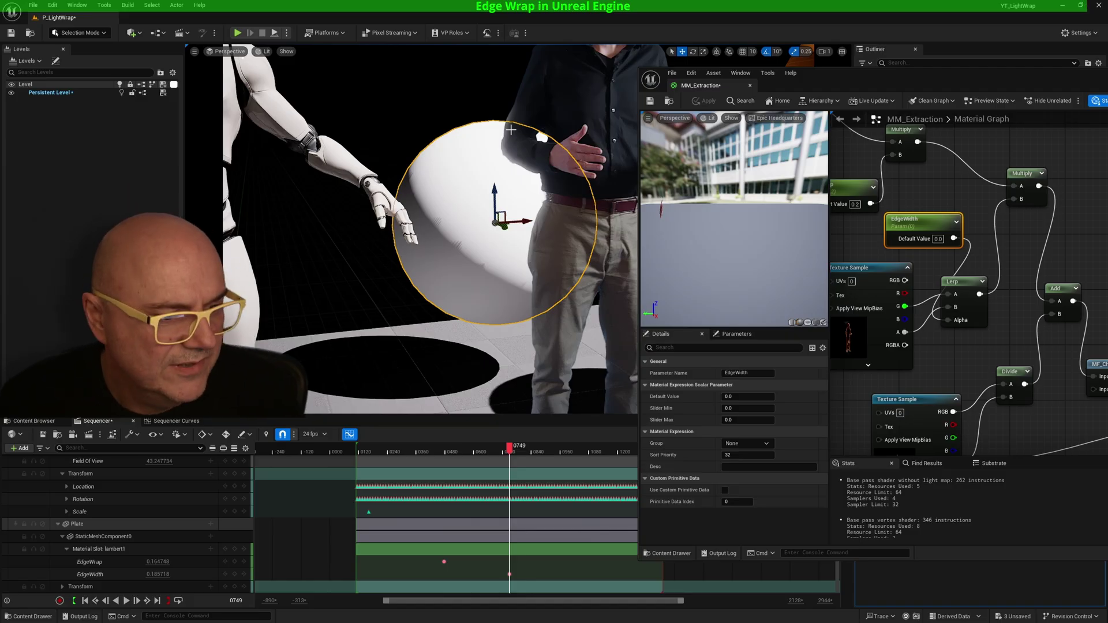
# Save the MM_Extraction material and close its editor.
pyautogui.moveTo(869, 78); pyautogui.dragTo(469, 65)
pyautogui.click(256, 86)
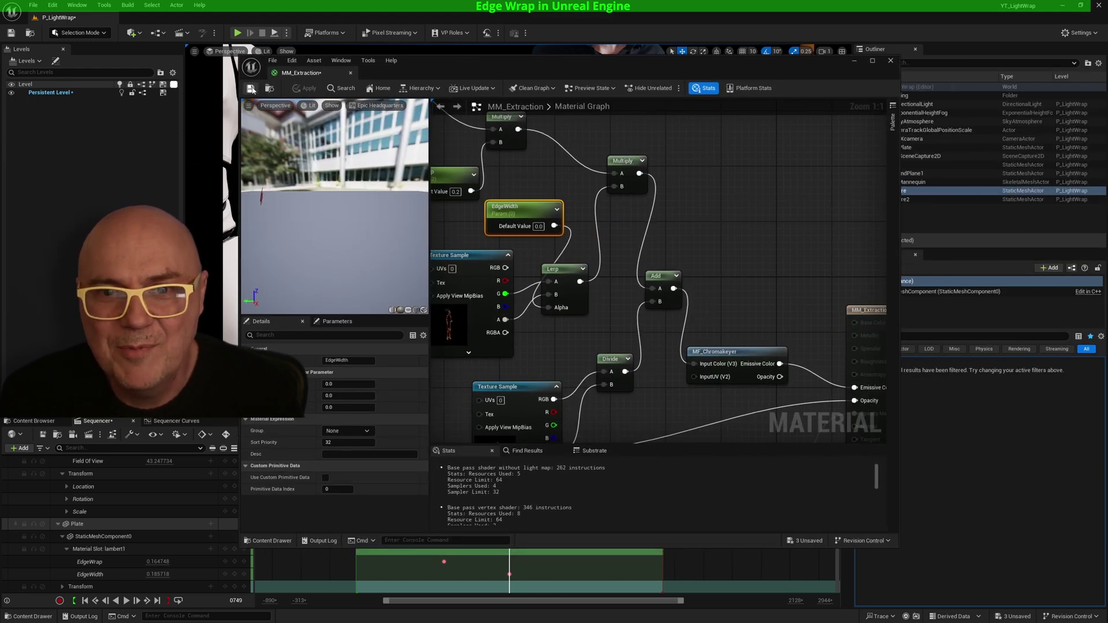
pyautogui.click(890, 60)
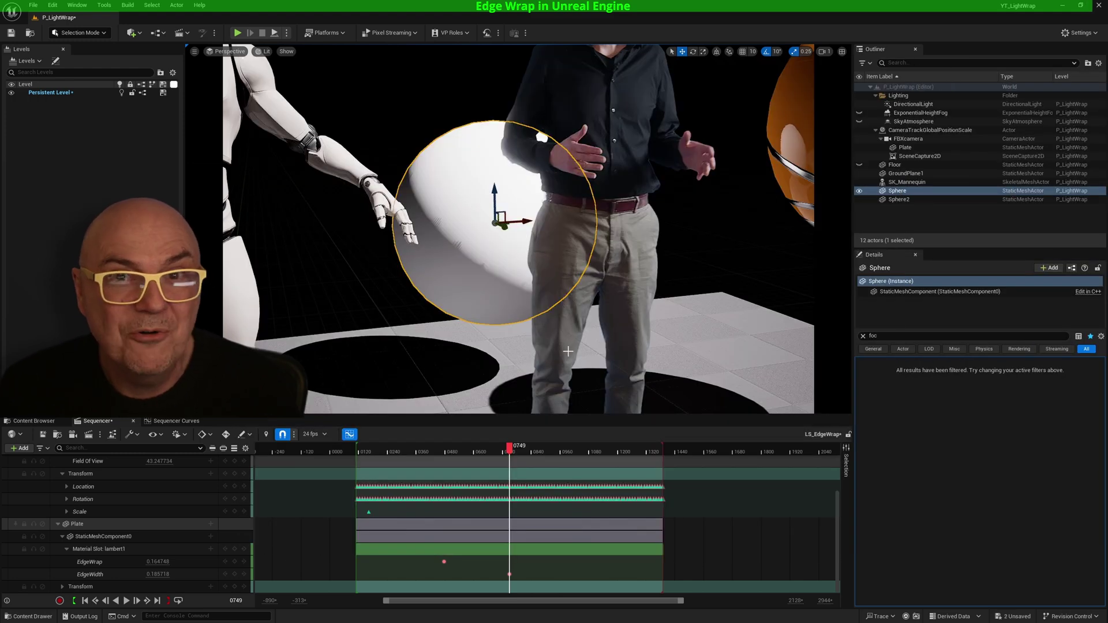
# Play LS_EdgeWrap from frame 496 to about frame 717 to review the edge wrap, and select the Plate.
pyautogui.moveTo(515, 454); pyautogui.dragTo(448, 451)
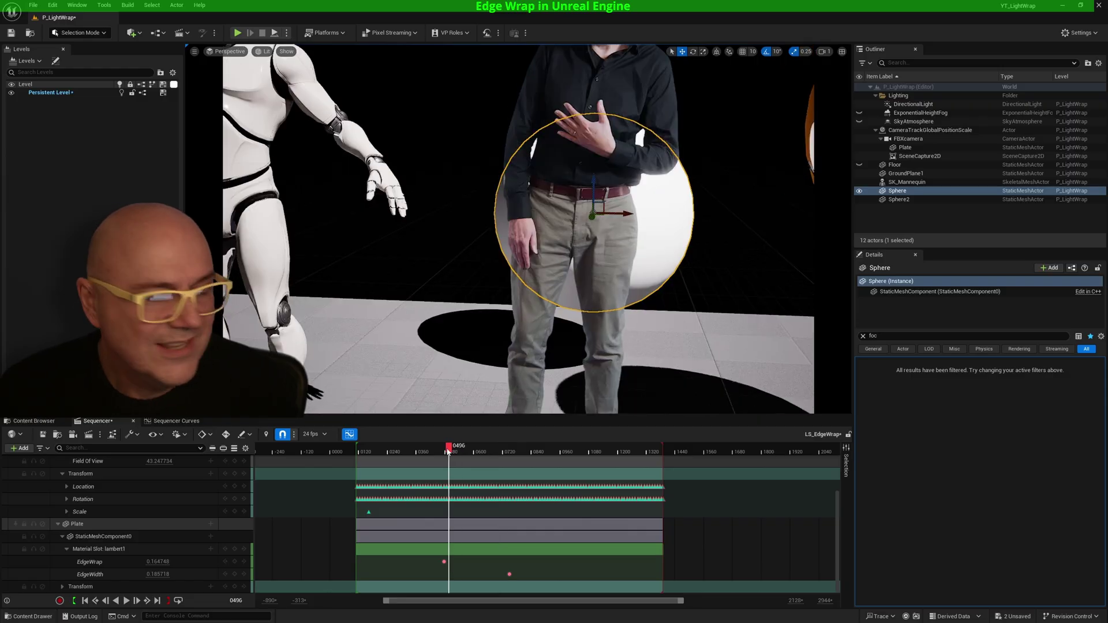
pyautogui.press('space')
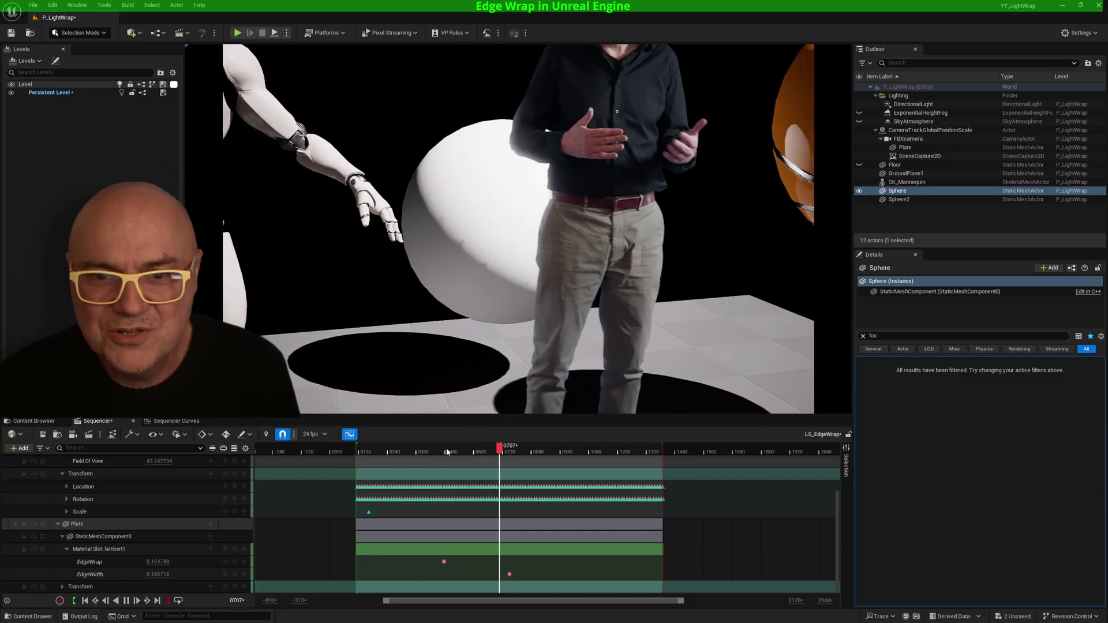
pyautogui.press('space')
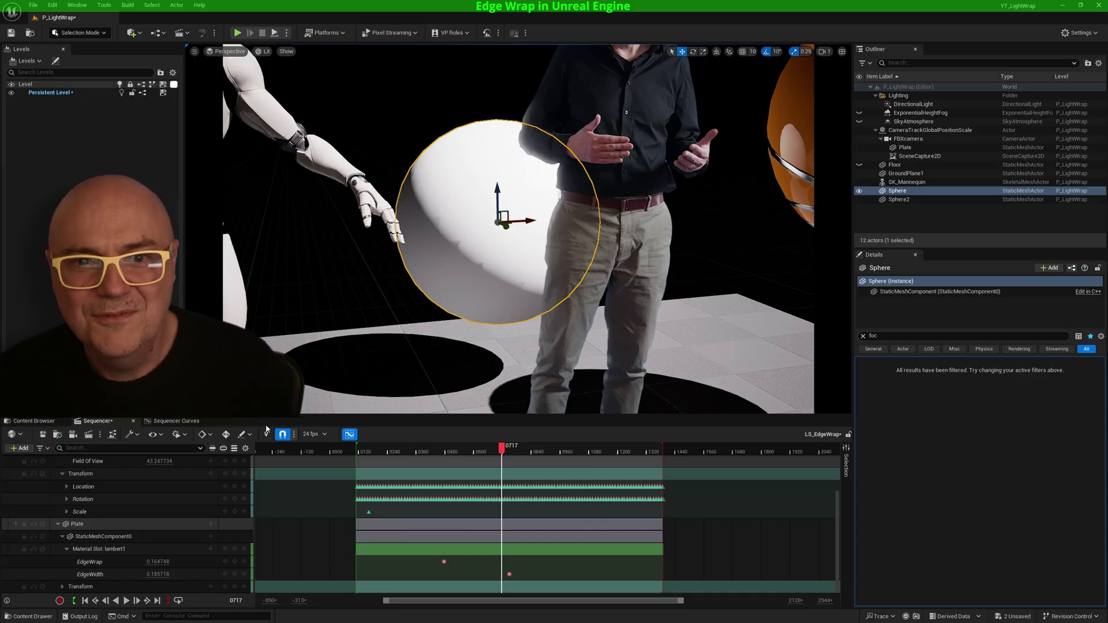
pyautogui.click(400, 115)
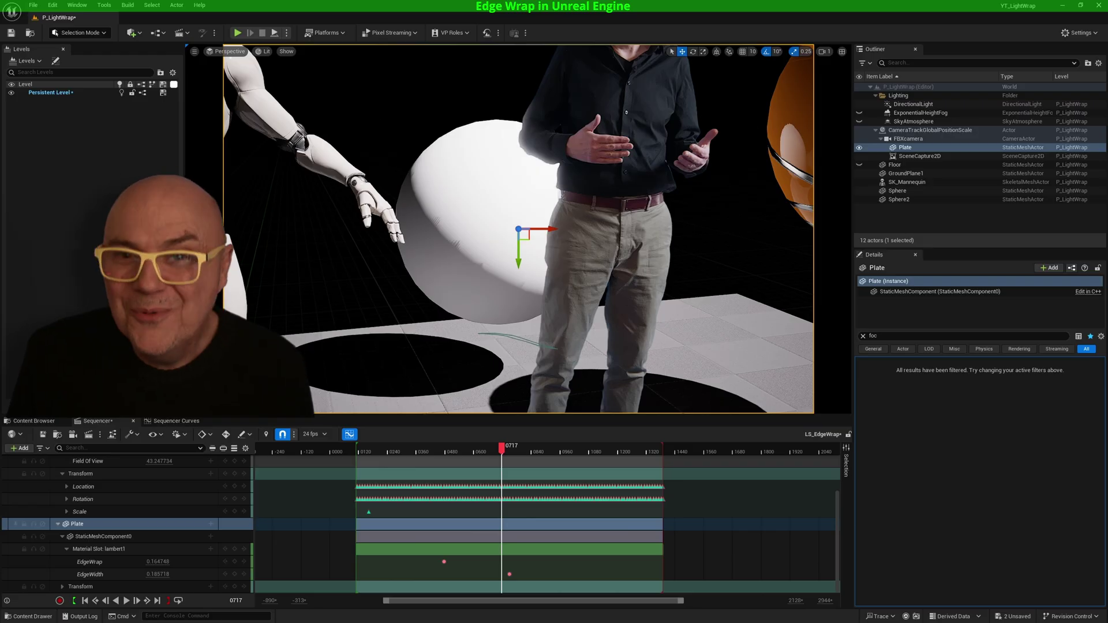
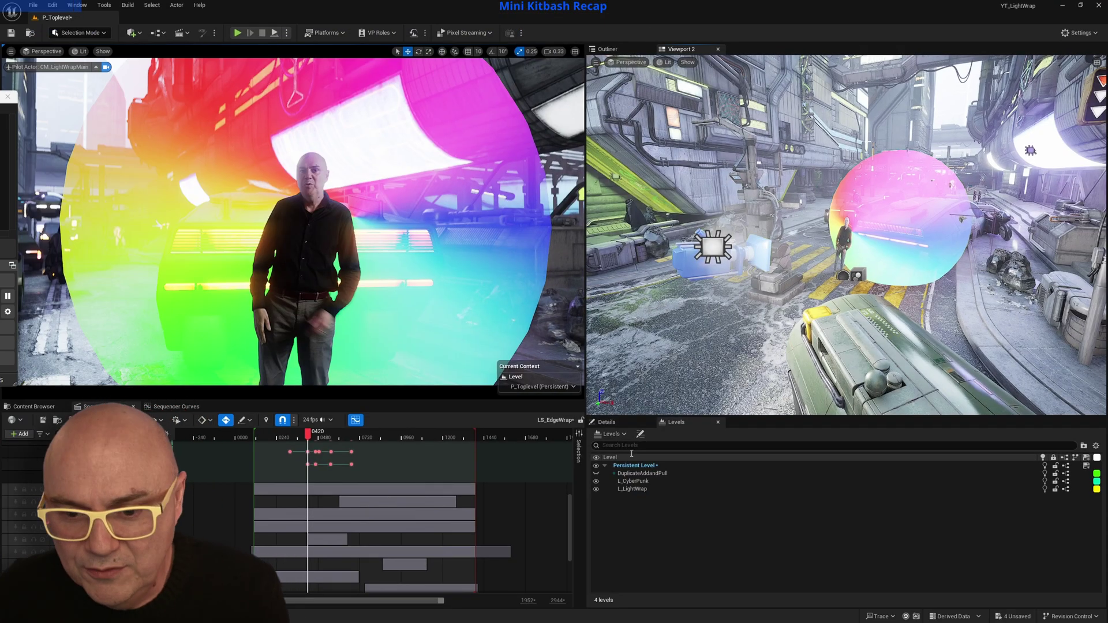
# Hide the L_CyberPunk level in P_Toplevel and scrub LS_EdgeWrap to frames 896 and 443 to view the set from the side.
pyautogui.click(597, 481)
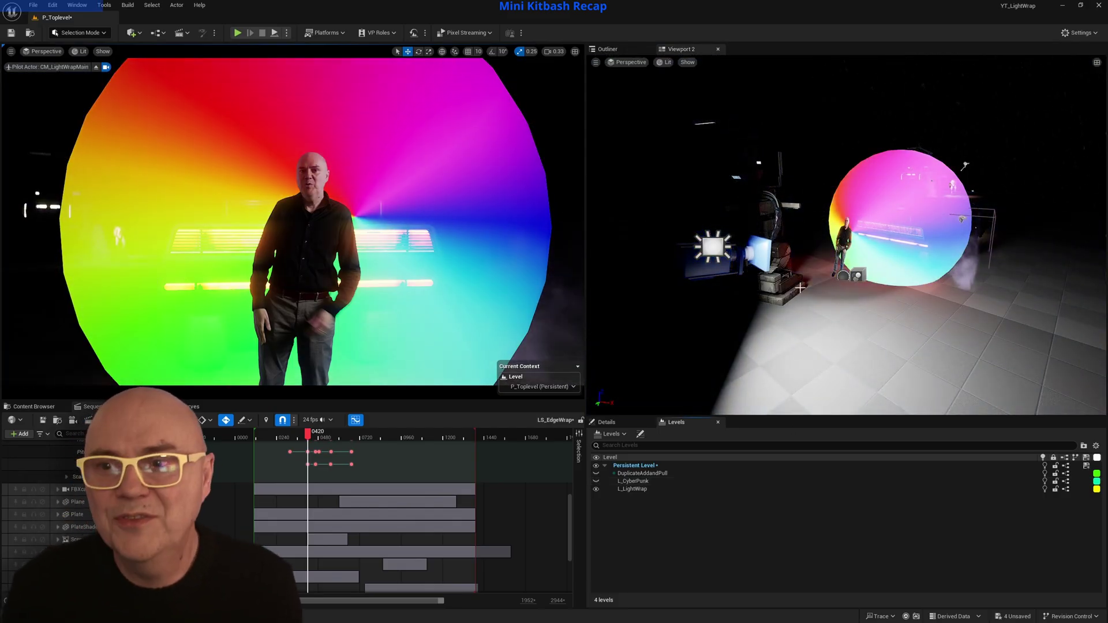
pyautogui.moveTo(310, 435); pyautogui.dragTo(389, 441)
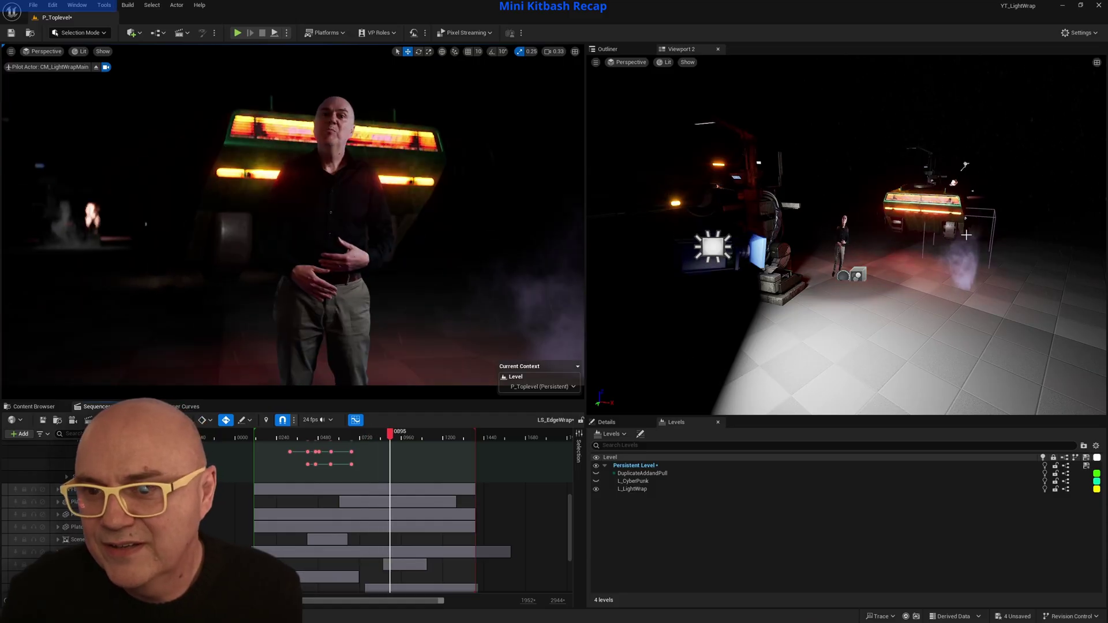
pyautogui.moveTo(847, 236); pyautogui.dragTo(814, 224, button='right')
pyautogui.press('d')
pyautogui.press('w')
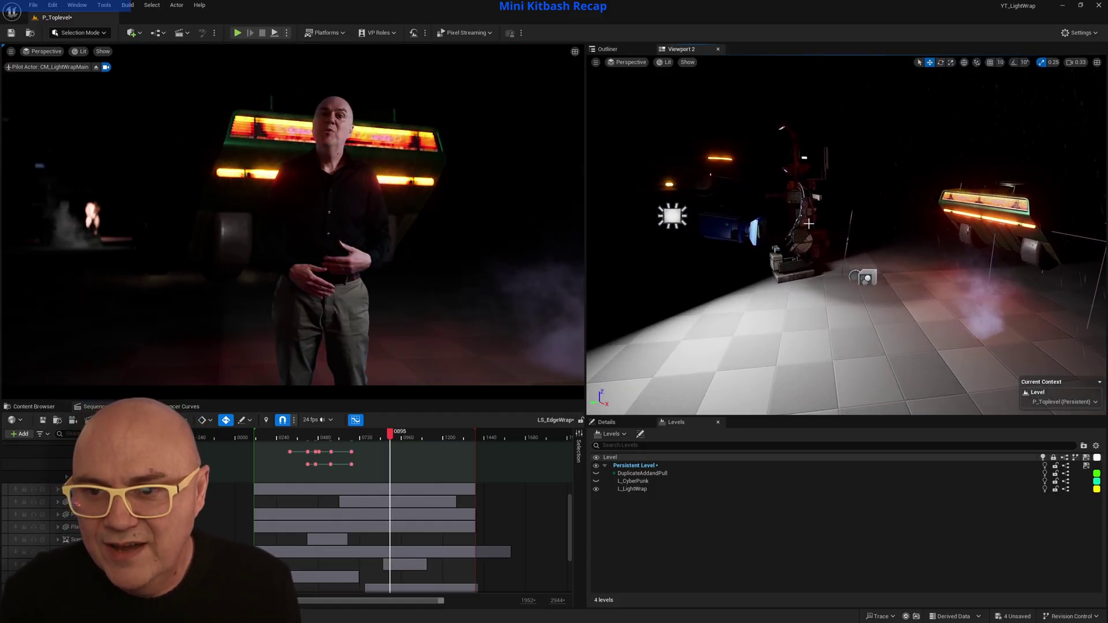
pyautogui.moveTo(397, 439); pyautogui.dragTo(311, 443)
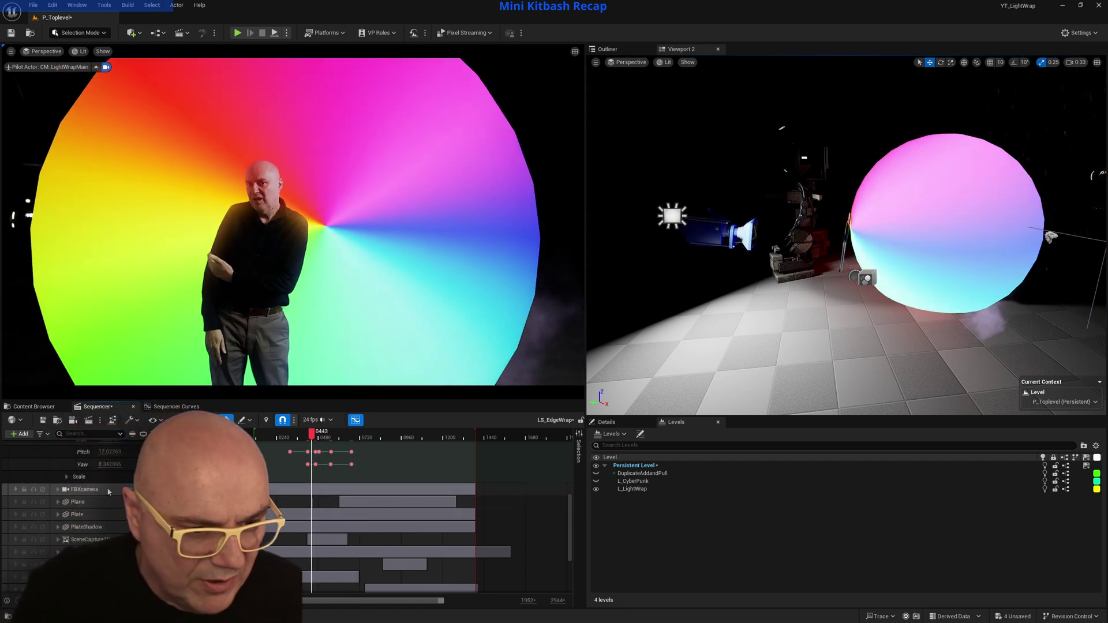
# Locate the FBXcamera track in the sequence, then collapse and select the CM_LightWrapMain track.
pyautogui.click(86, 489)
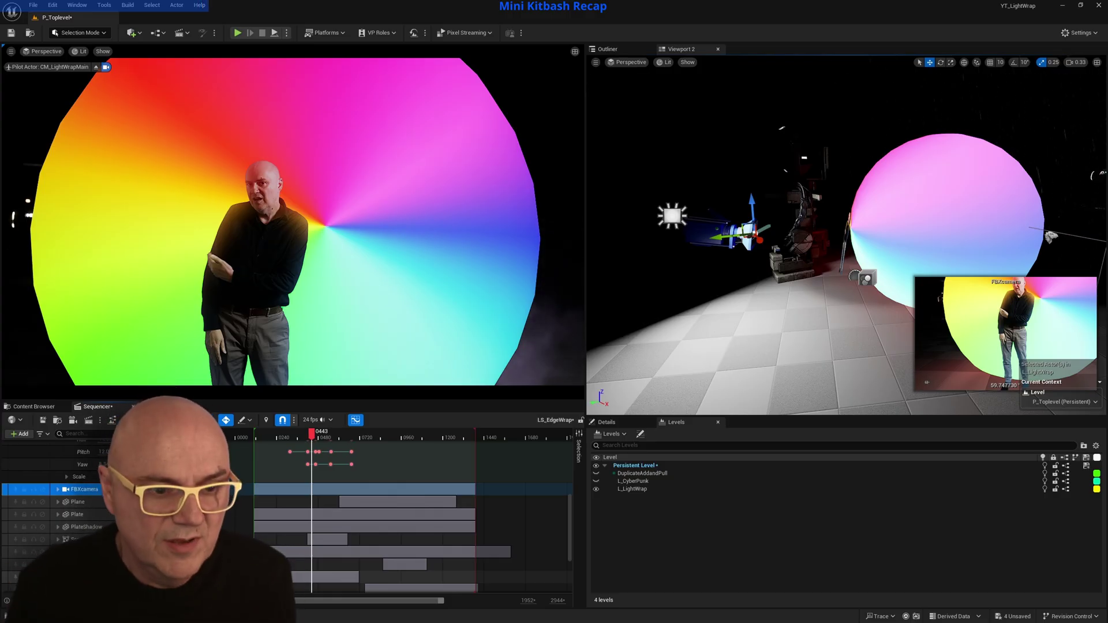
pyautogui.scroll(-2, 116, 523)
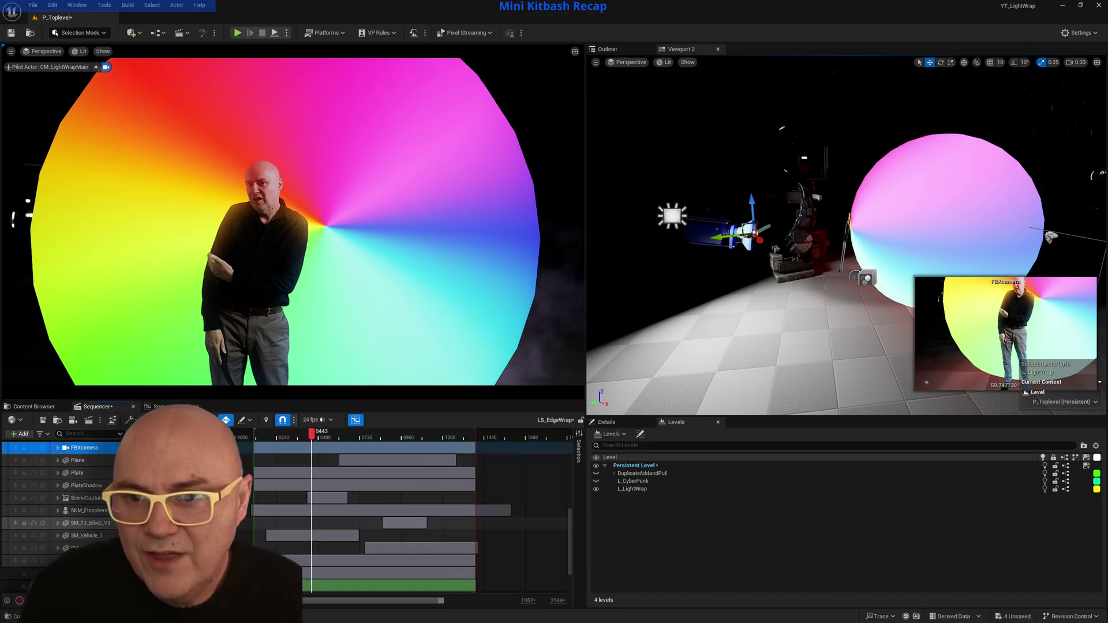
pyautogui.scroll(-2, 55, 543)
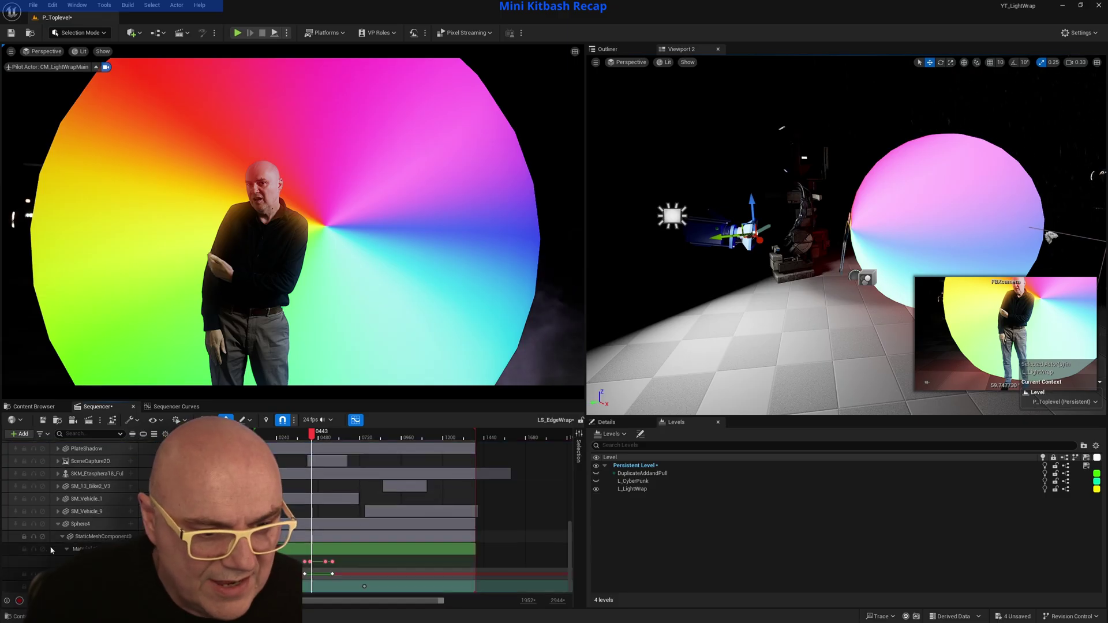
pyautogui.scroll(3, 59, 527)
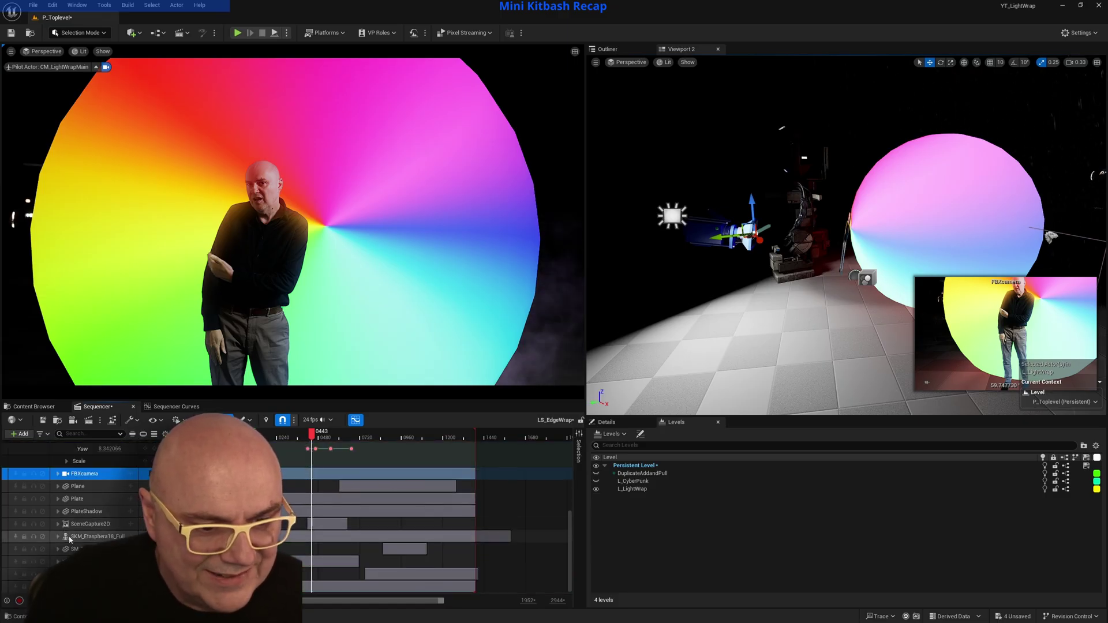
pyautogui.scroll(5, 64, 527)
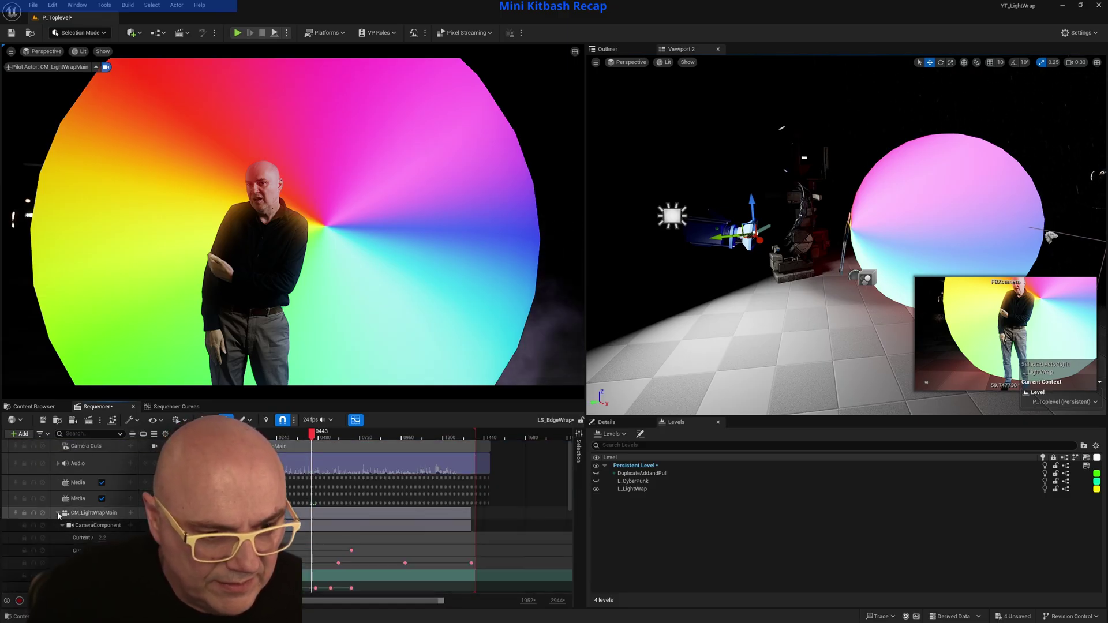
pyautogui.doubleClick(80, 514)
pyautogui.click(100, 518)
# Look through FBXcamera in Viewport 2, release it and reframe the view on the two cameras.
pyautogui.click(154, 525)
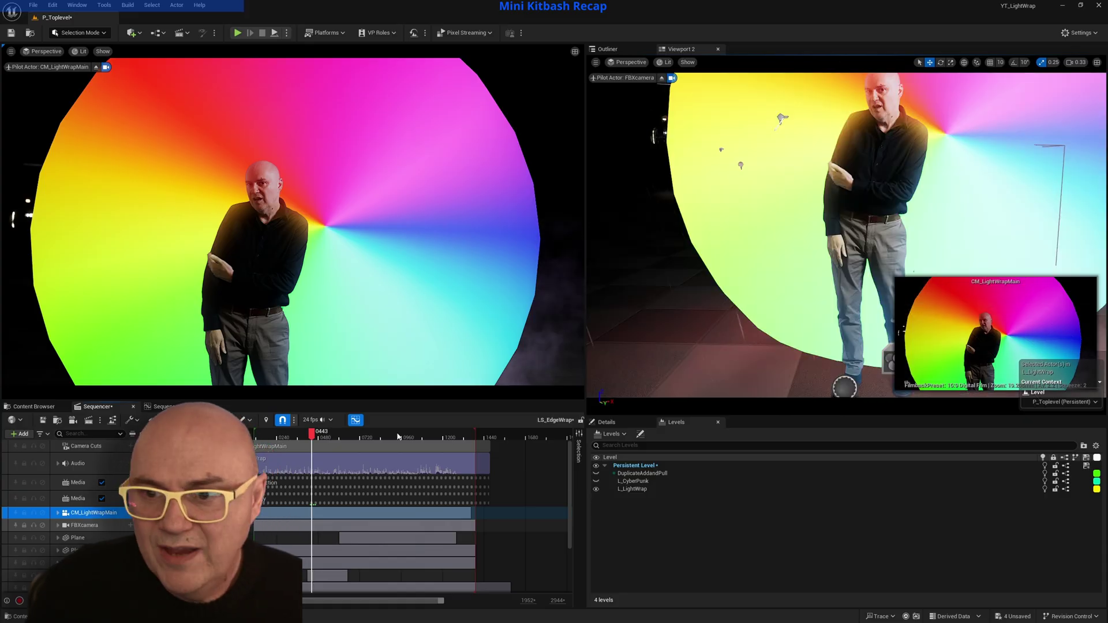
pyautogui.click(155, 525)
pyautogui.moveTo(790, 283); pyautogui.dragTo(658, 260, button='right')
pyautogui.press('s')
pyautogui.press('w')
pyautogui.press('s')
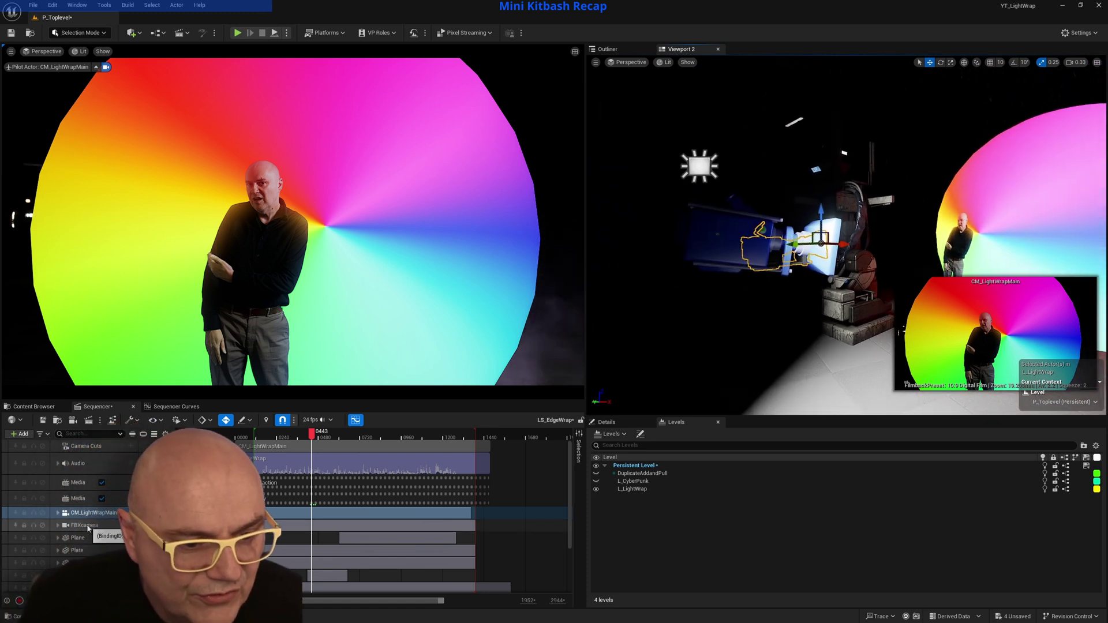
# Select CM_LightWrapMain, switch the gizmo's coordinate space and pull the camera back behind FBXcamera at frame 443.
pyautogui.click(87, 525)
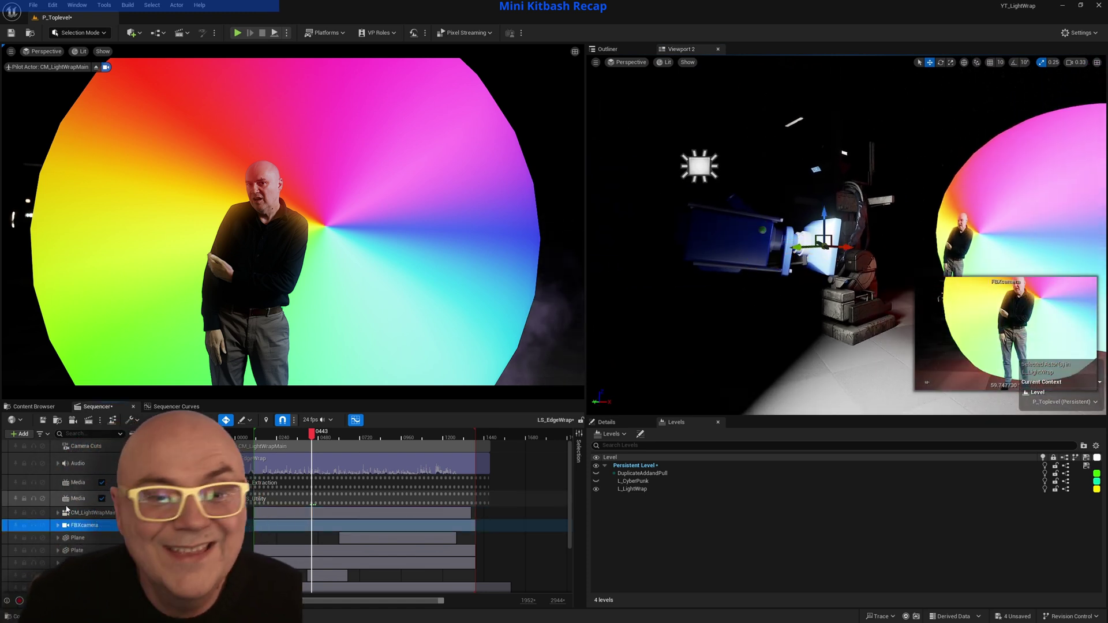
pyautogui.click(88, 513)
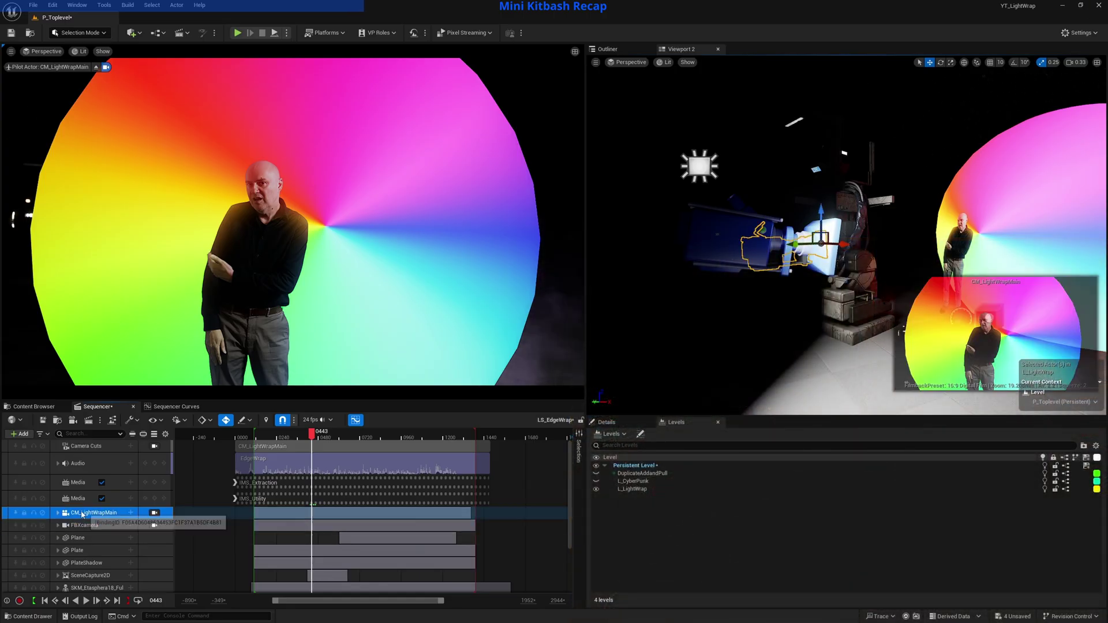
pyautogui.hotkey('ctrl', '`')
pyautogui.moveTo(849, 243); pyautogui.dragTo(693, 252)
# Scrub LS_EdgeWrap through frames 390, 352, 397 and 575 to review the CM_LightWrapMain camera move.
pyautogui.click(303, 441)
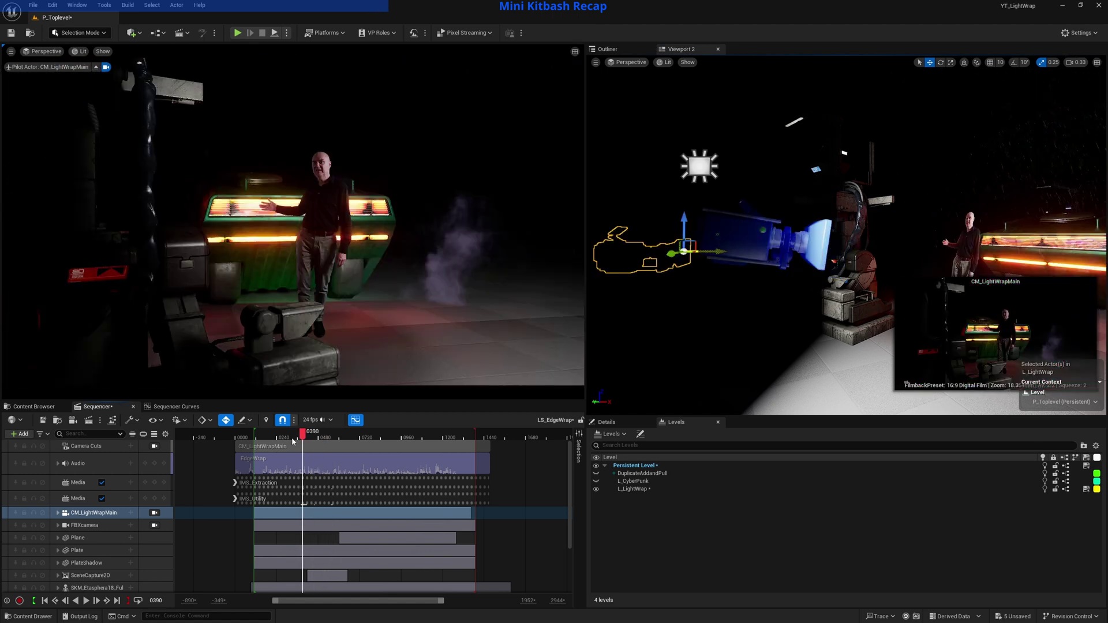
pyautogui.moveTo(292, 441); pyautogui.dragTo(298, 441)
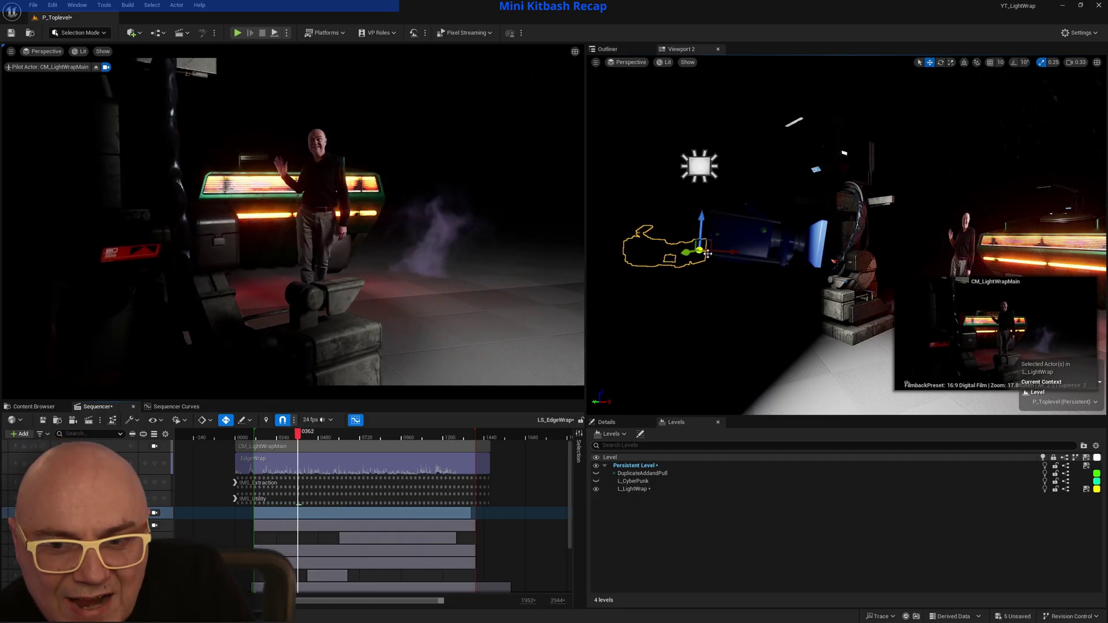
pyautogui.moveTo(300, 434)
pyautogui.mouseDown()
pyautogui.moveTo(266, 434)
pyautogui.moveTo(351, 434)
pyautogui.moveTo(304, 437)
pyautogui.mouseUp()
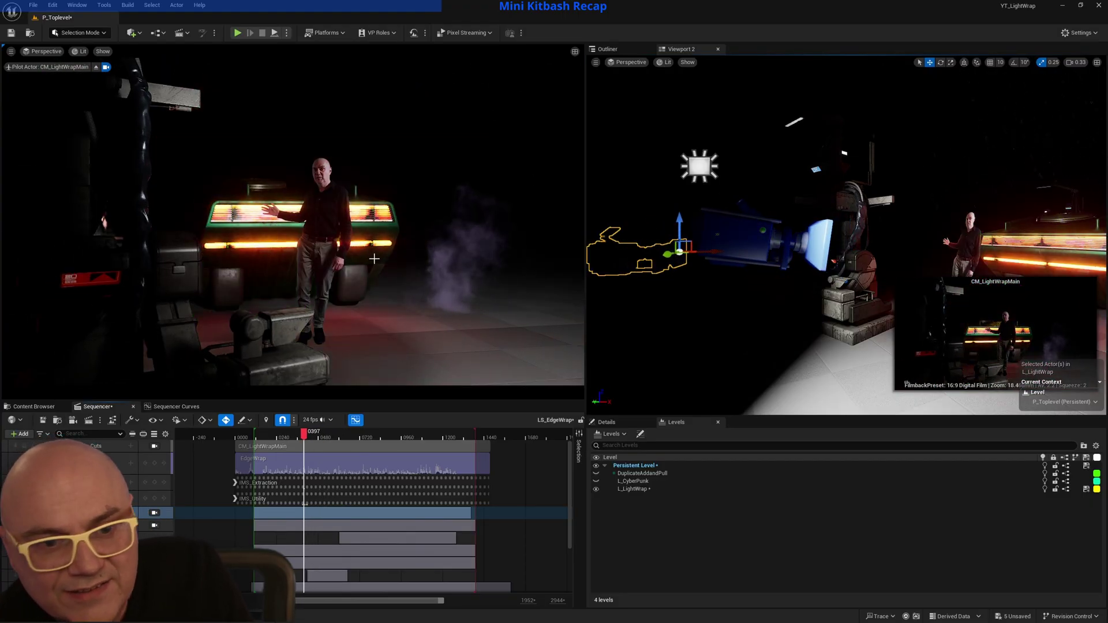
pyautogui.moveTo(307, 437); pyautogui.dragTo(340, 439)
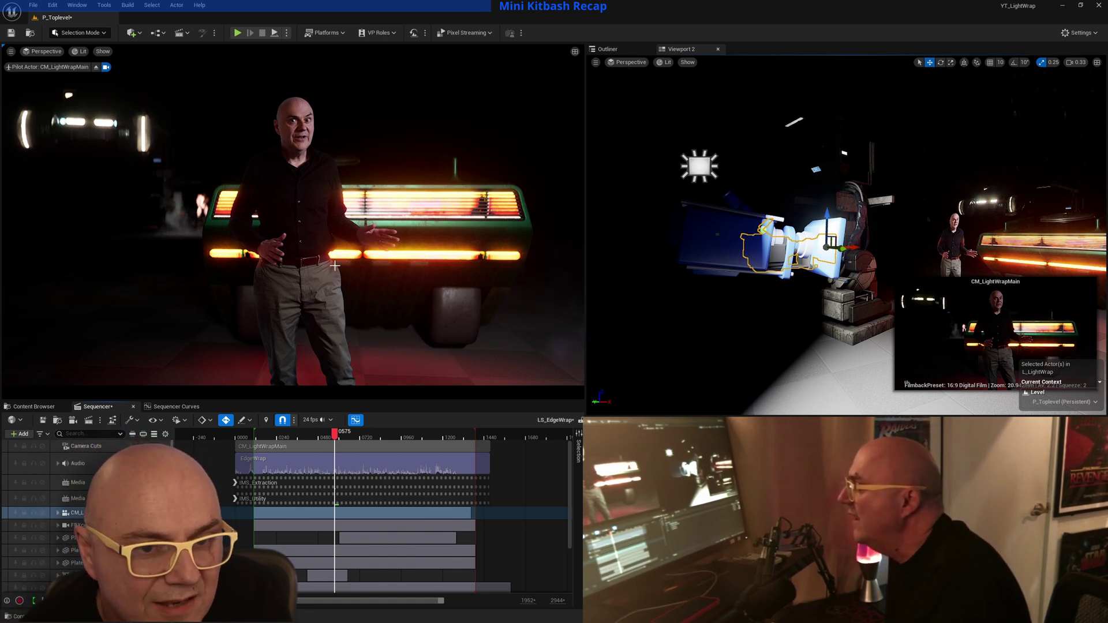
# Try lowering the piloted CM_LightWrapMain camera at frame 575 and undo the move.
pyautogui.moveTo(363, 285); pyautogui.dragTo(363, 286, button='right')
pyautogui.press('q')
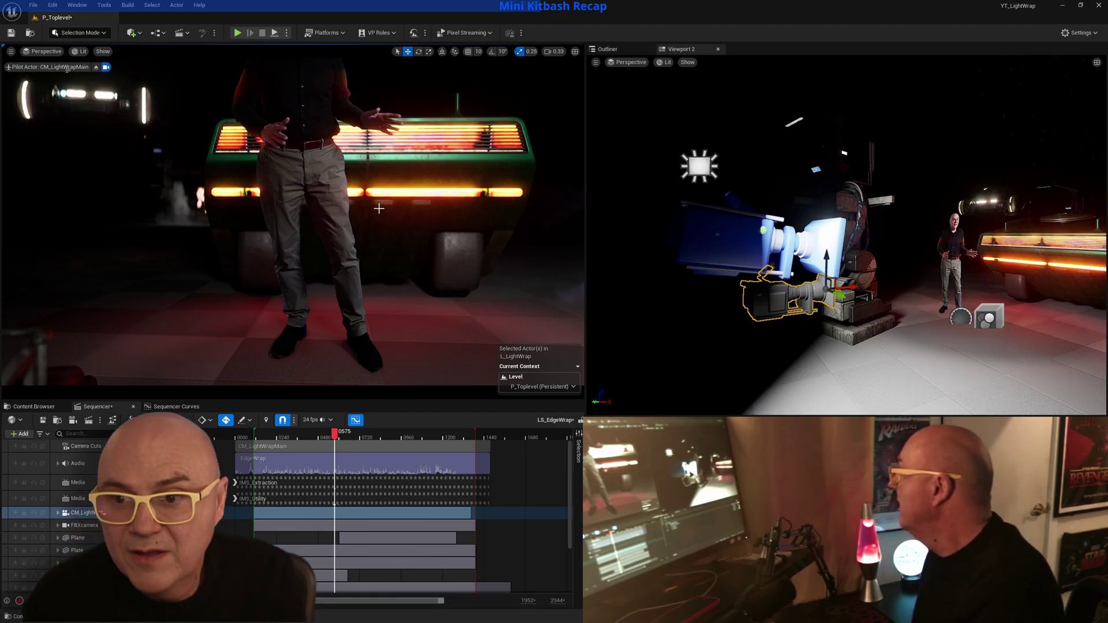
pyautogui.hotkey('ctrl', 'z')
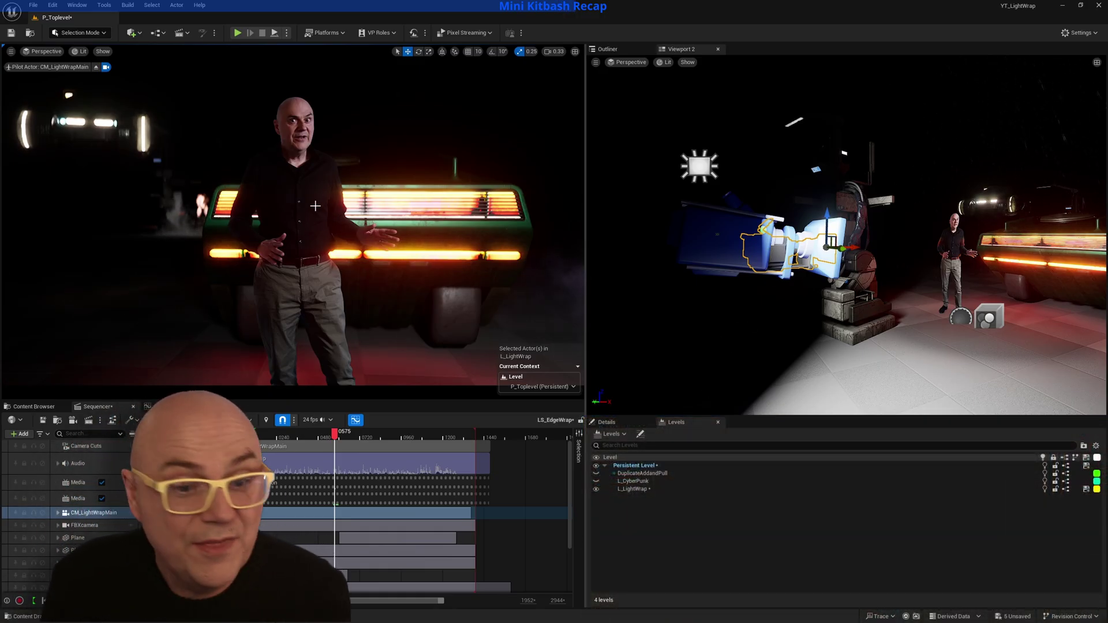
# Clear the filter on the camera's details, enlarge the details area and select SceneCapture2D in the Outliner.
pyautogui.click(631, 423)
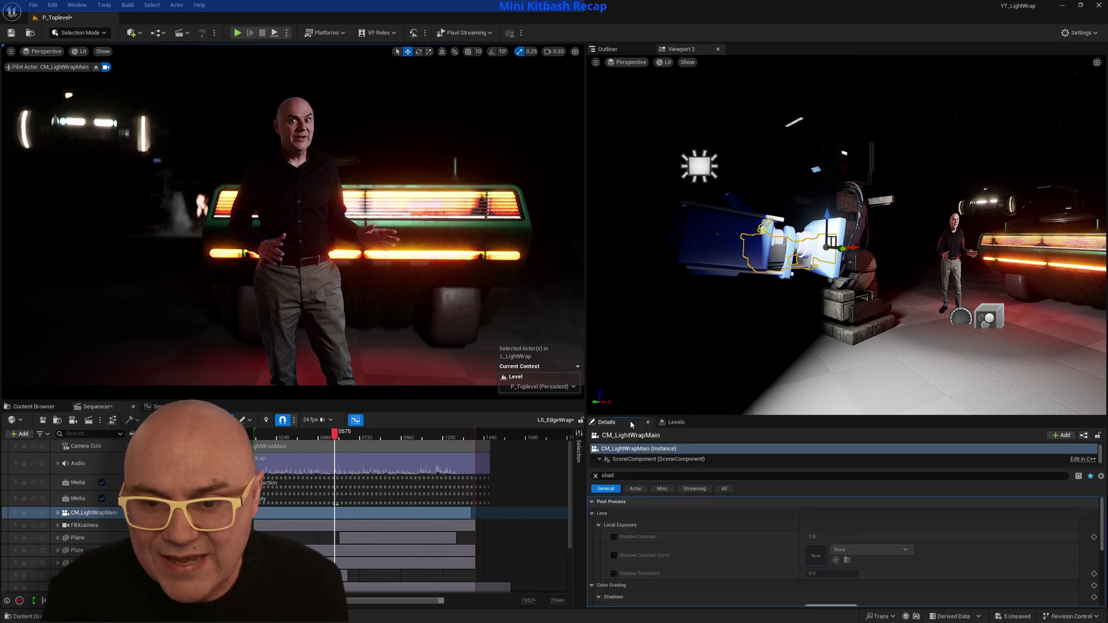
pyautogui.click(596, 476)
pyautogui.moveTo(764, 416); pyautogui.dragTo(763, 390)
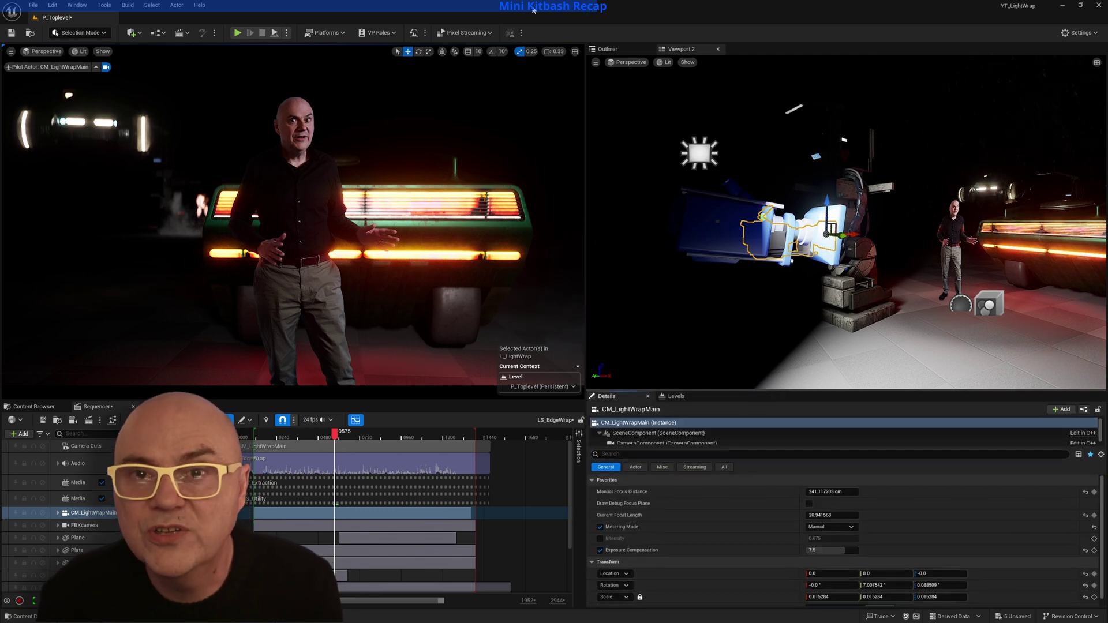
pyautogui.click(619, 48)
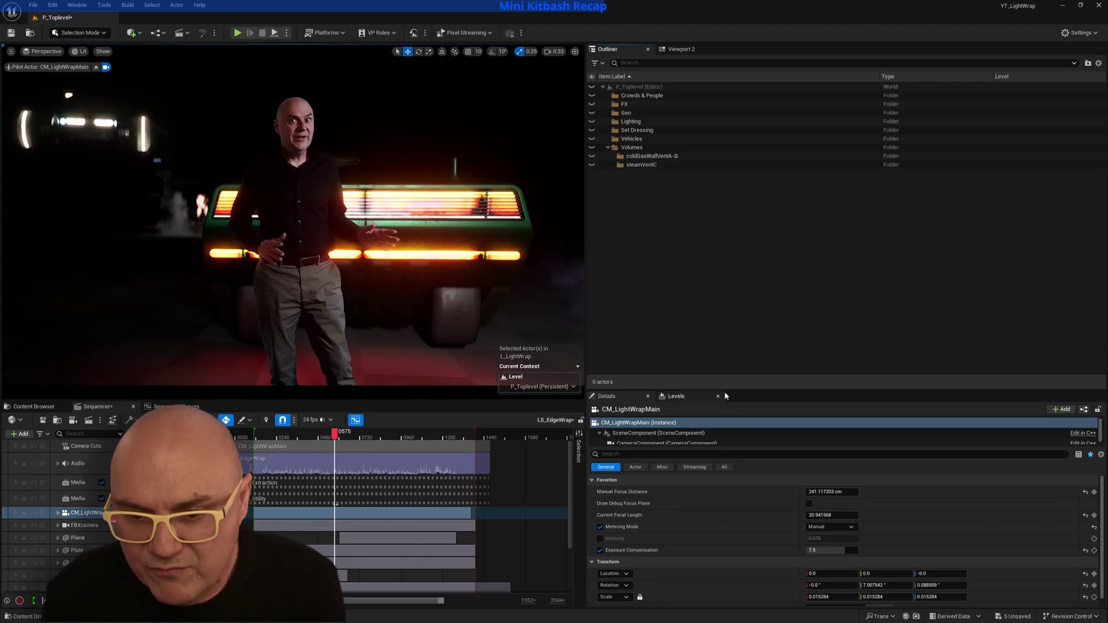
pyautogui.moveTo(725, 389); pyautogui.dragTo(723, 334)
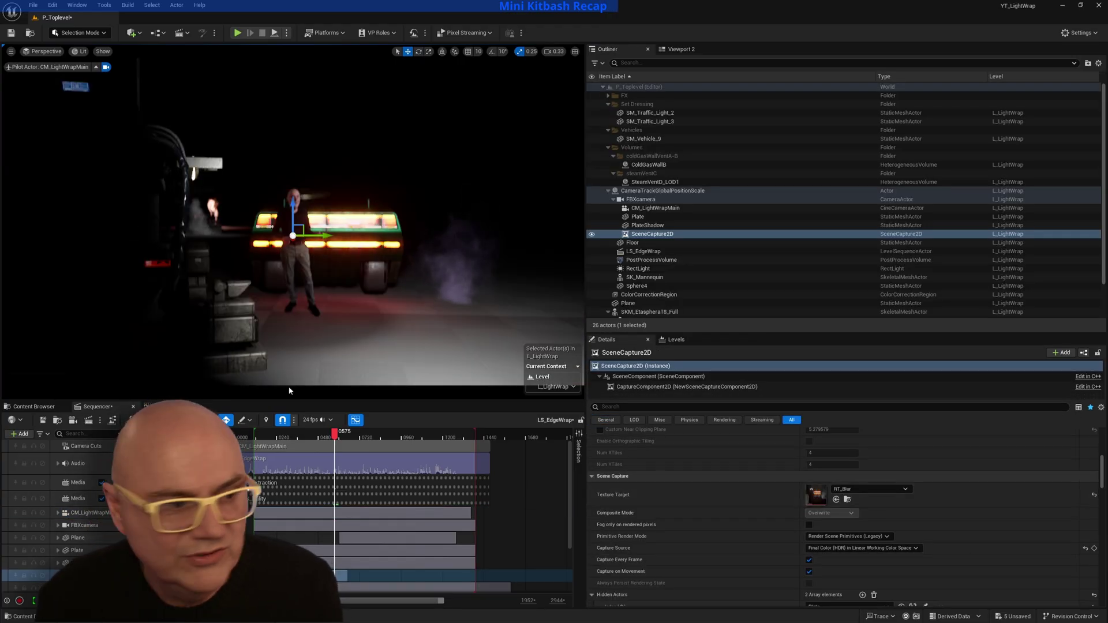
# Place the opened RT_Blur render target beside SceneCapture2D's details and look through its capture settings to the Hidden Actors list.
pyautogui.moveTo(0, 57); pyautogui.dragTo(839, 59)
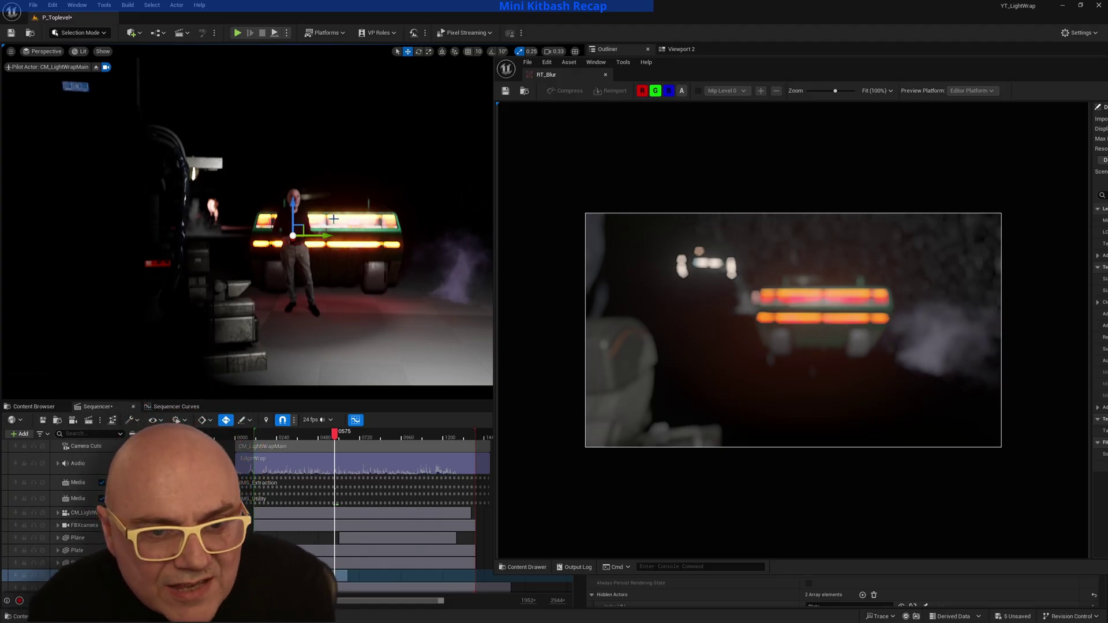
pyautogui.moveTo(1033, 72); pyautogui.dragTo(541, 121)
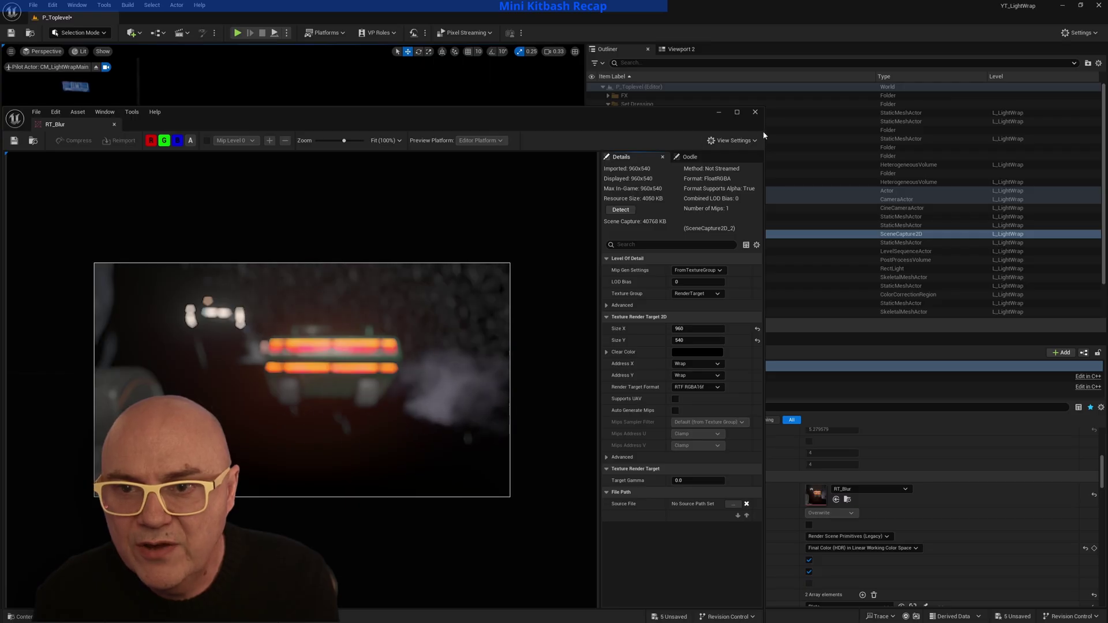
pyautogui.moveTo(764, 132); pyautogui.dragTo(595, 140)
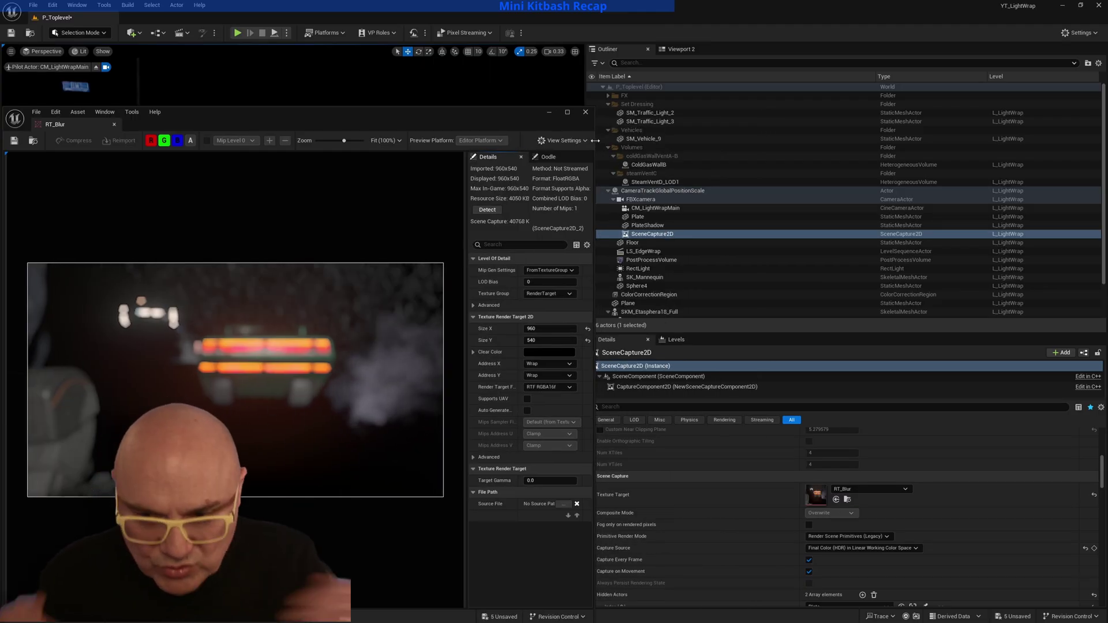
pyautogui.scroll(-3, 824, 510)
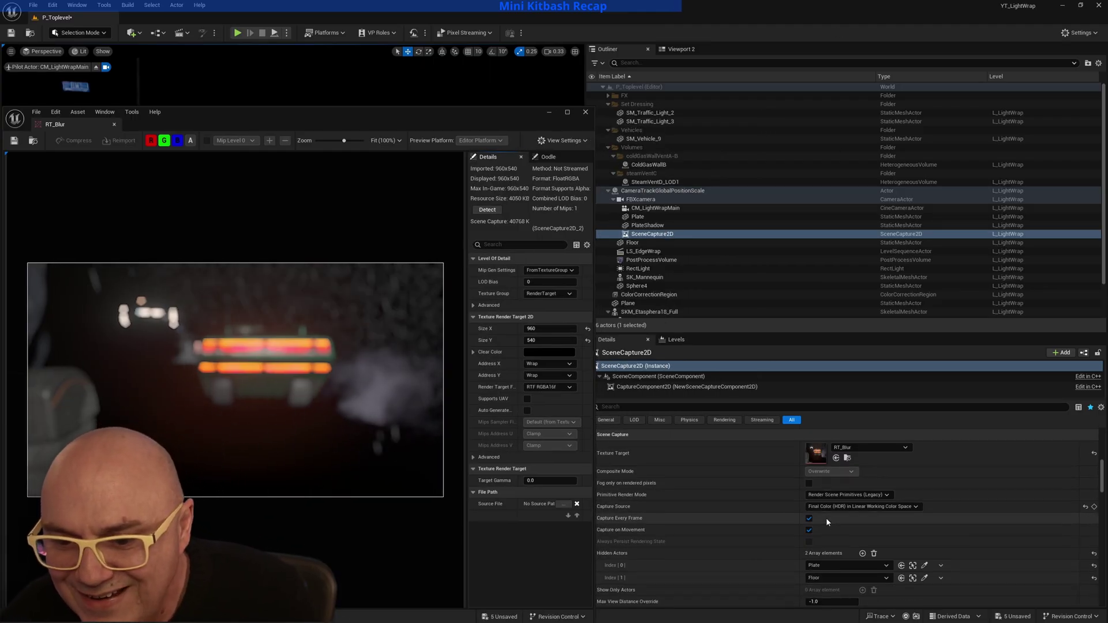
pyautogui.scroll(-5, 826, 518)
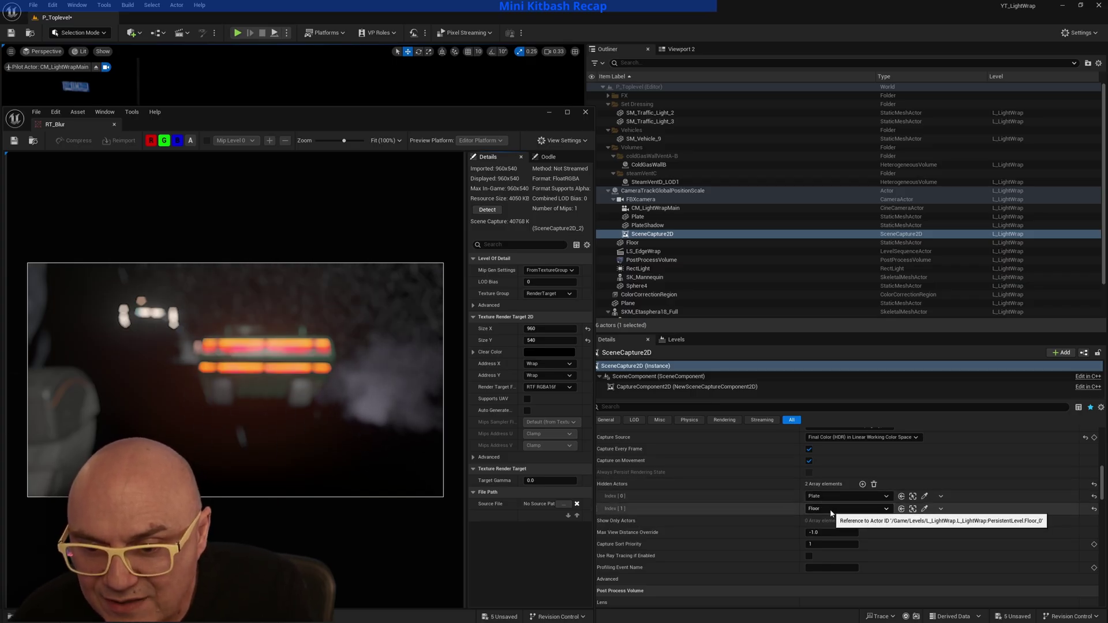
# Remove all Hidden Actors from SceneCapture2D and compare the RT_Blur image with the camera shot at frame 673.
pyautogui.click(875, 485)
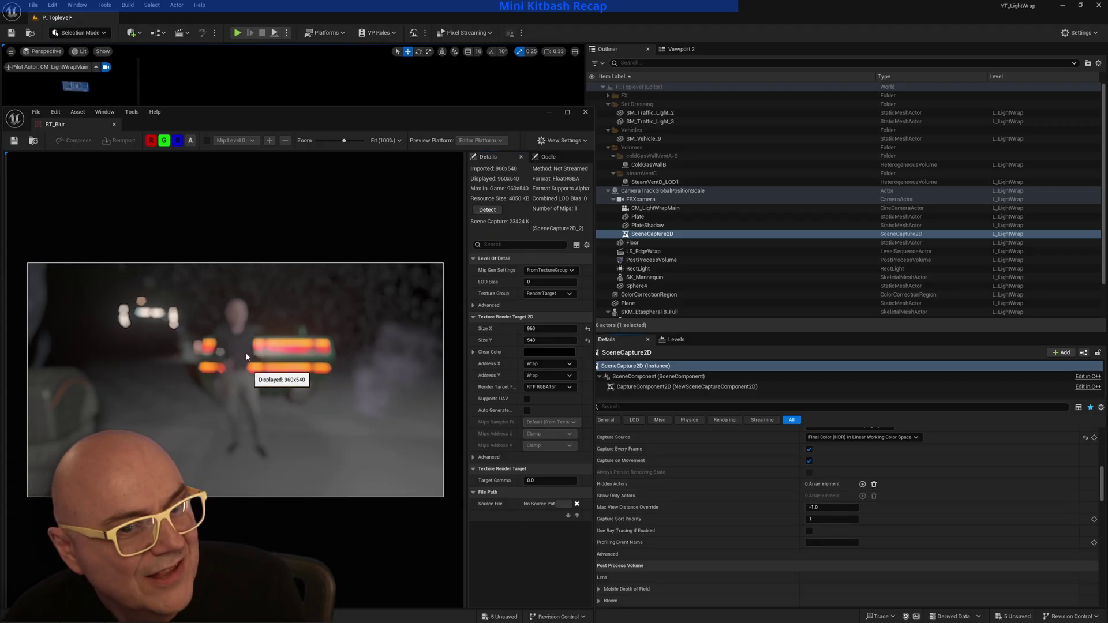
pyautogui.moveTo(437, 112); pyautogui.dragTo(801, 374)
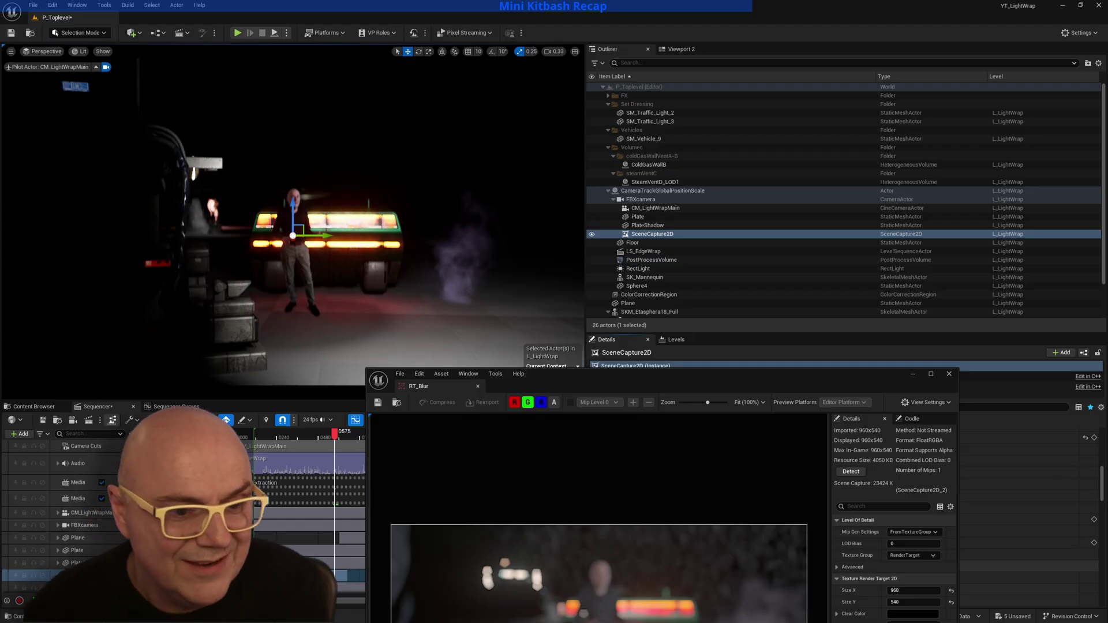
pyautogui.moveTo(337, 433); pyautogui.dragTo(356, 432)
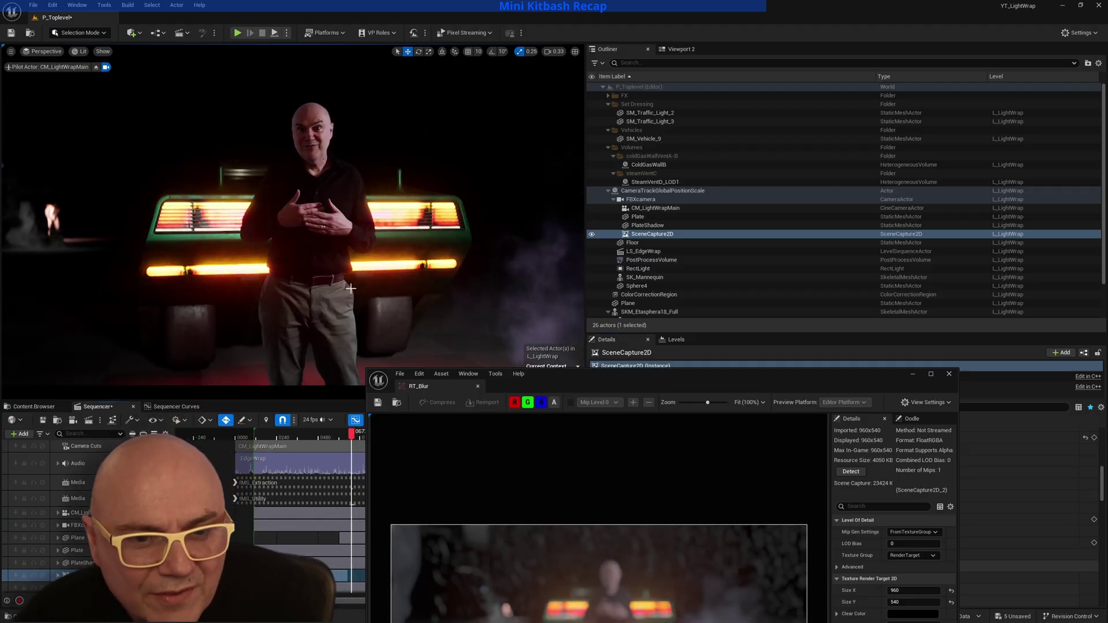
pyautogui.moveTo(574, 389); pyautogui.dragTo(327, 92)
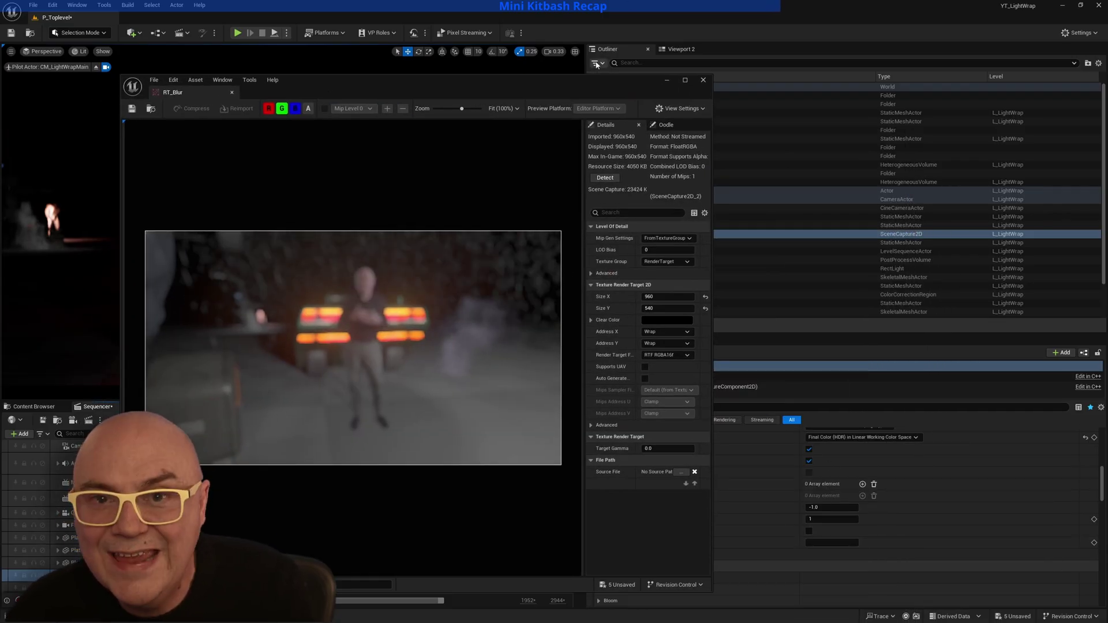
pyautogui.moveTo(594, 82); pyautogui.dragTo(437, 101)
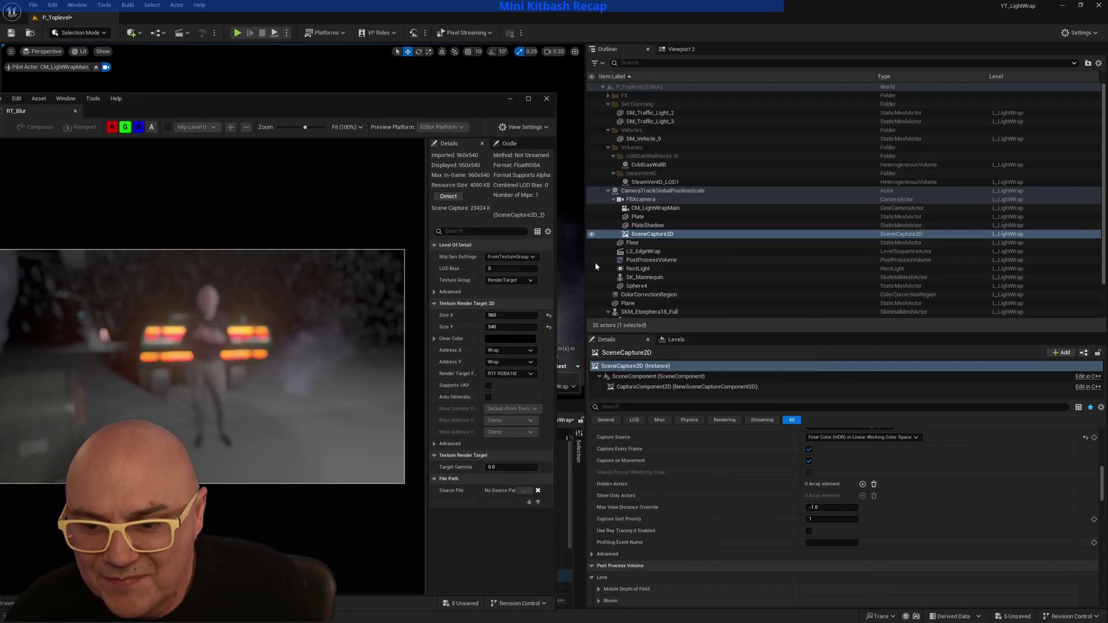
# Add Plate and Floor as SceneCapture2D's Hidden Actors and close the RT_Blur render target.
pyautogui.click(862, 485)
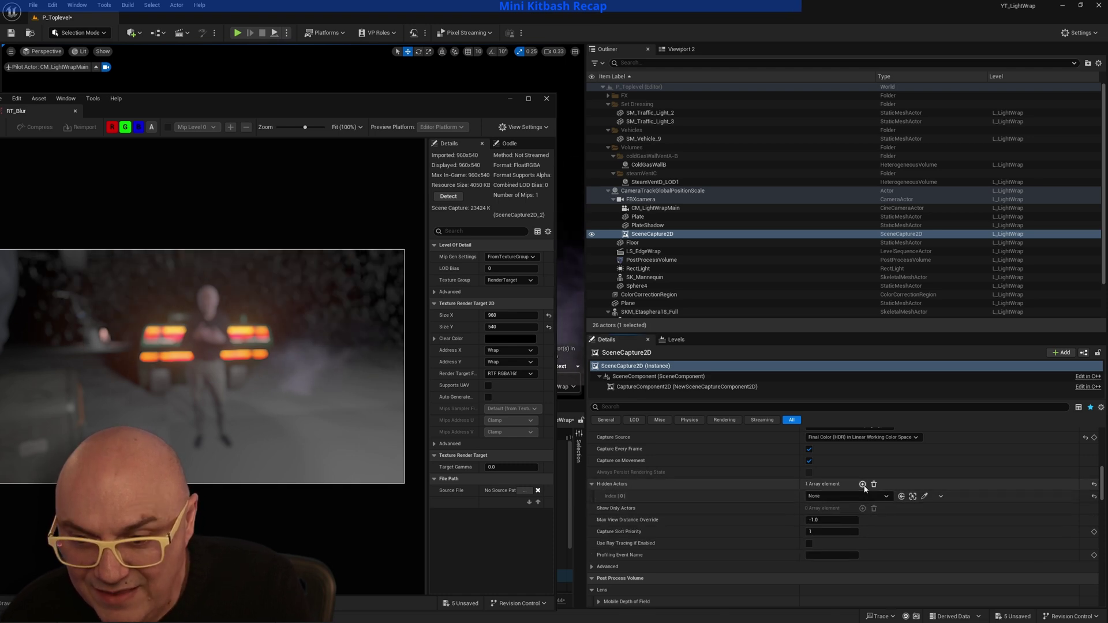
pyautogui.click(871, 497)
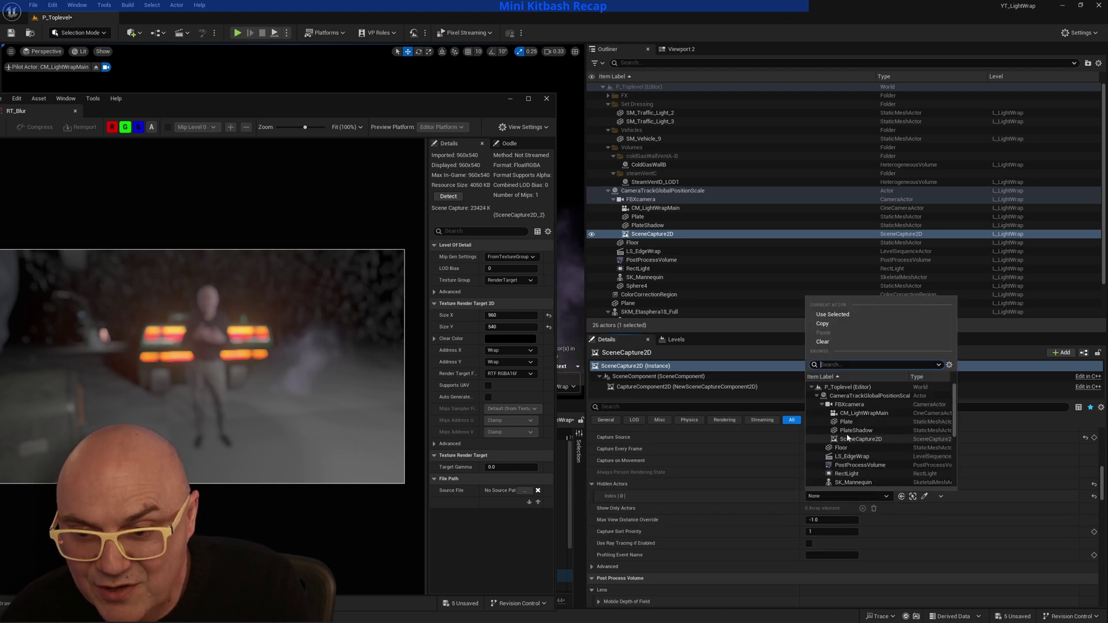
pyautogui.click(846, 422)
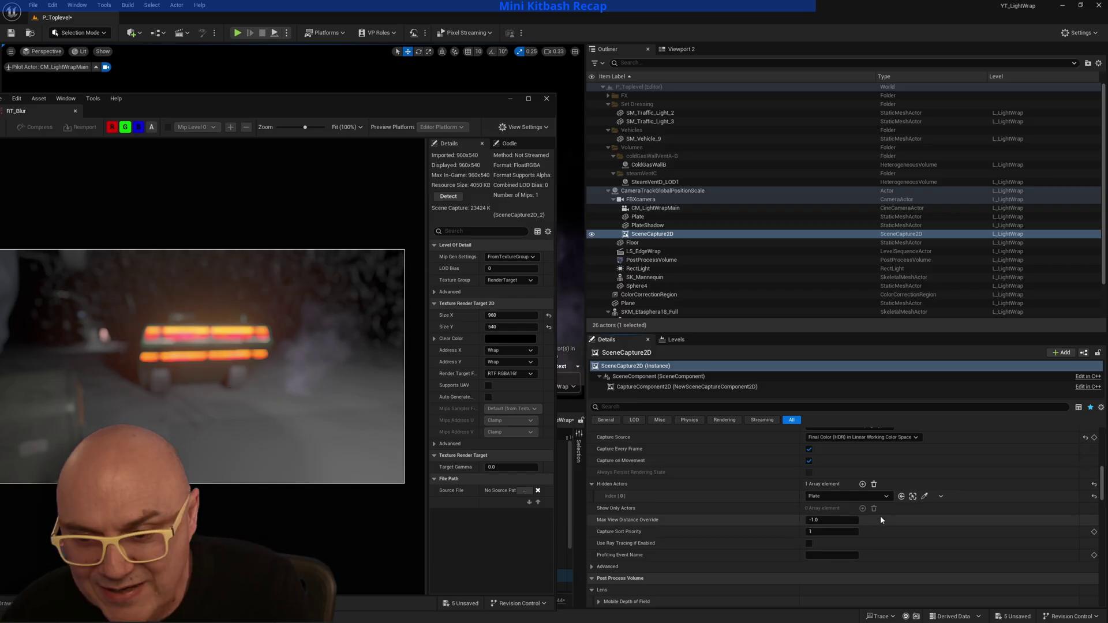
pyautogui.click(863, 485)
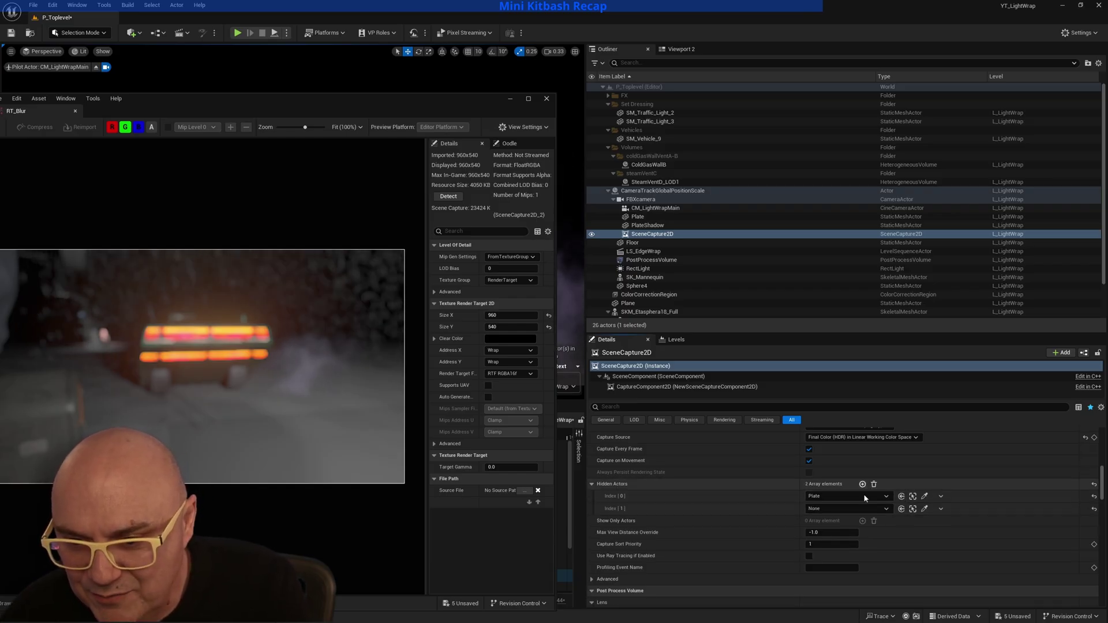
pyautogui.click(884, 508)
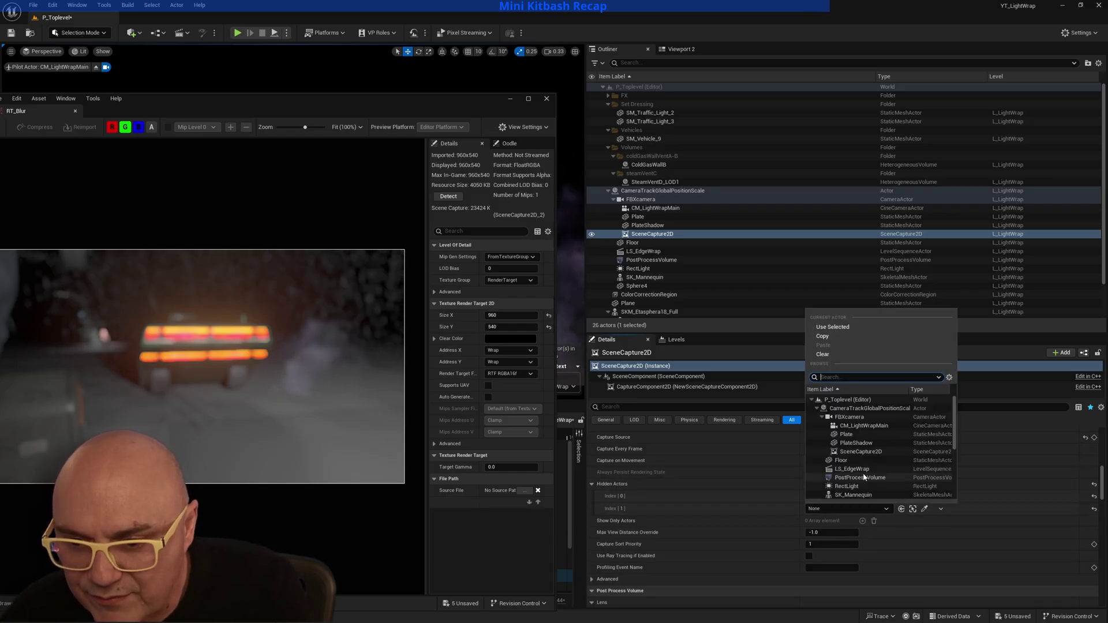
pyautogui.click(842, 460)
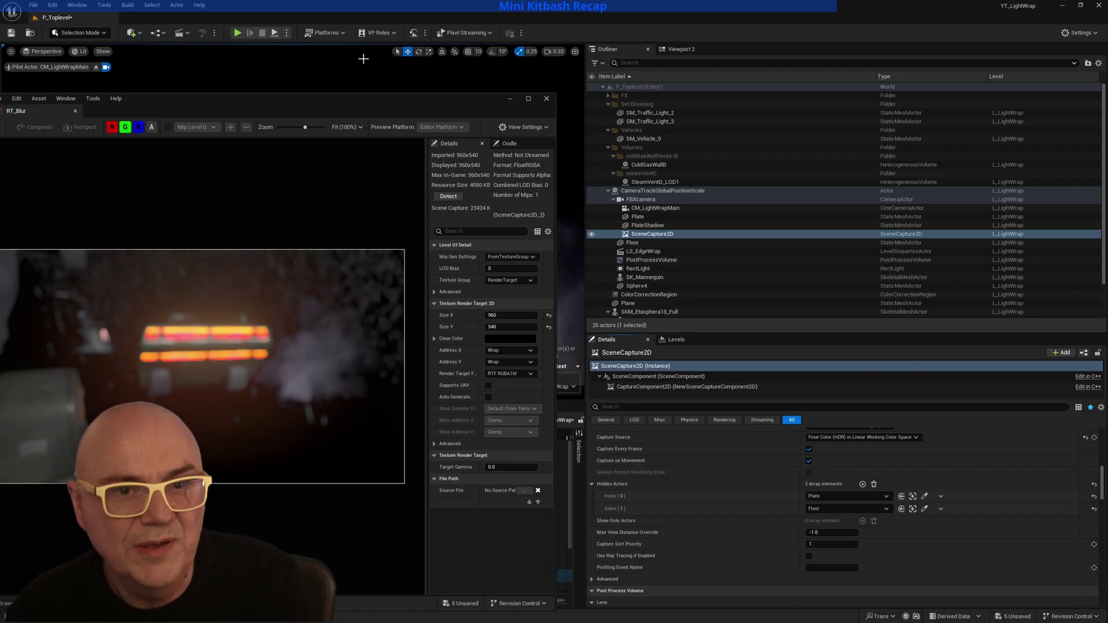
pyautogui.moveTo(333, 104); pyautogui.dragTo(584, 104)
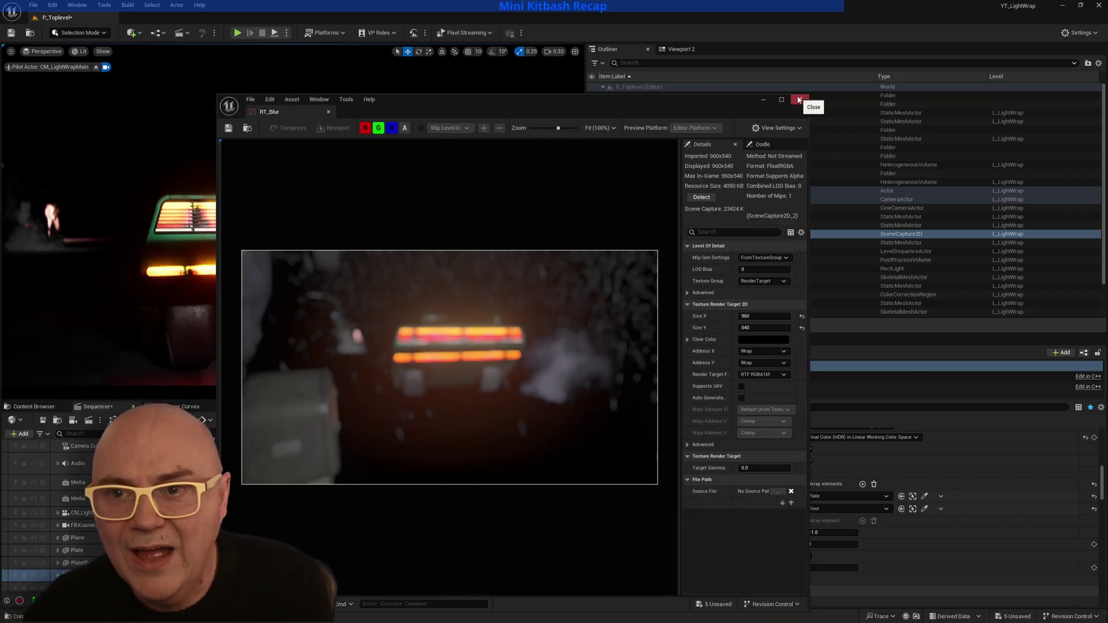
pyautogui.click(797, 98)
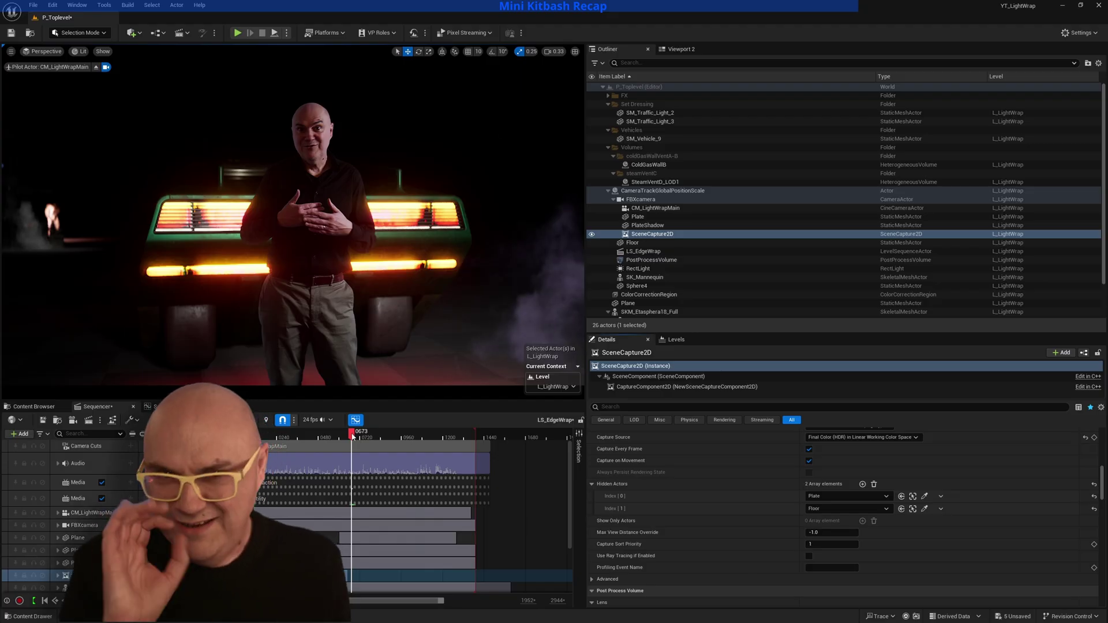
# Make the L_CyberPunk level visible with LS_EdgeWrap at frame 658 and widen the main viewport.
pyautogui.moveTo(352, 437)
pyautogui.mouseDown()
pyautogui.moveTo(319, 439)
pyautogui.moveTo(362, 441)
pyautogui.moveTo(349, 441)
pyautogui.mouseUp()
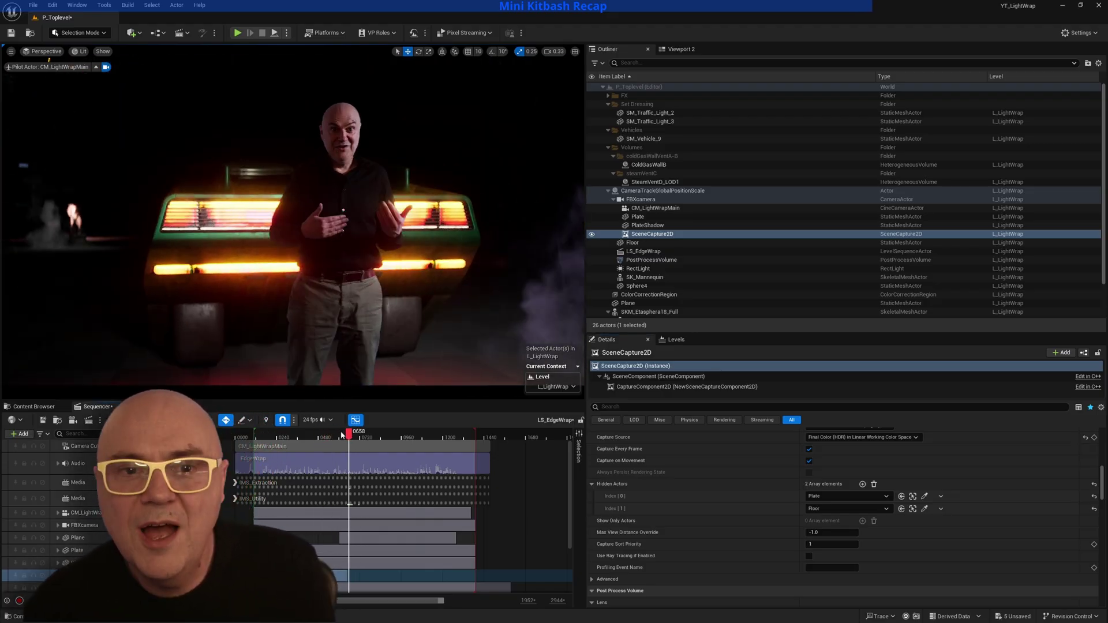
pyautogui.click(671, 340)
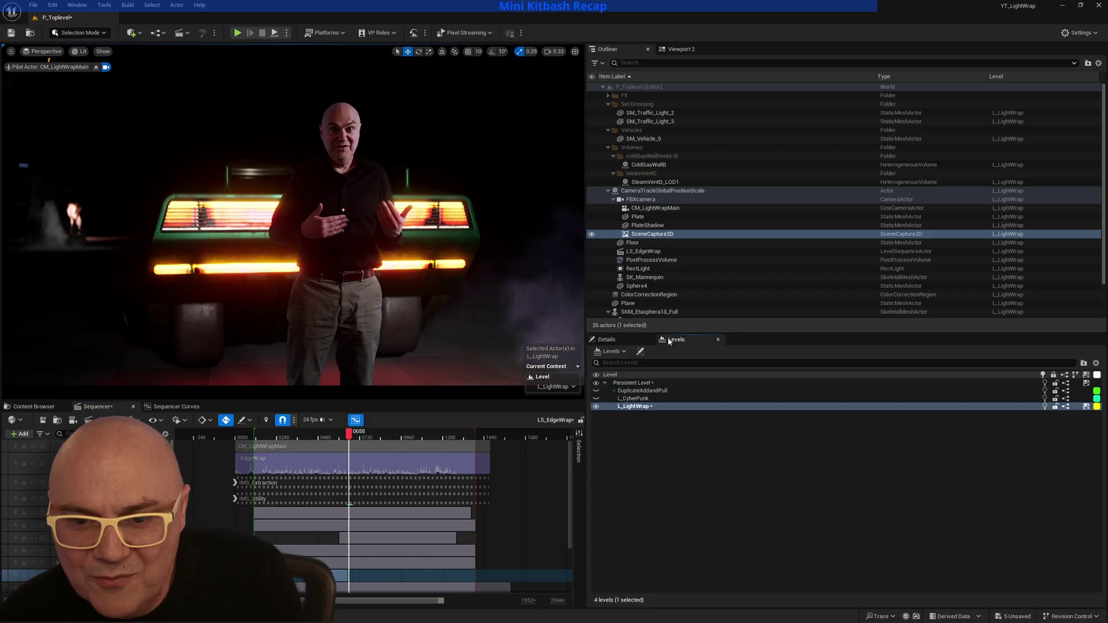
pyautogui.click(596, 408)
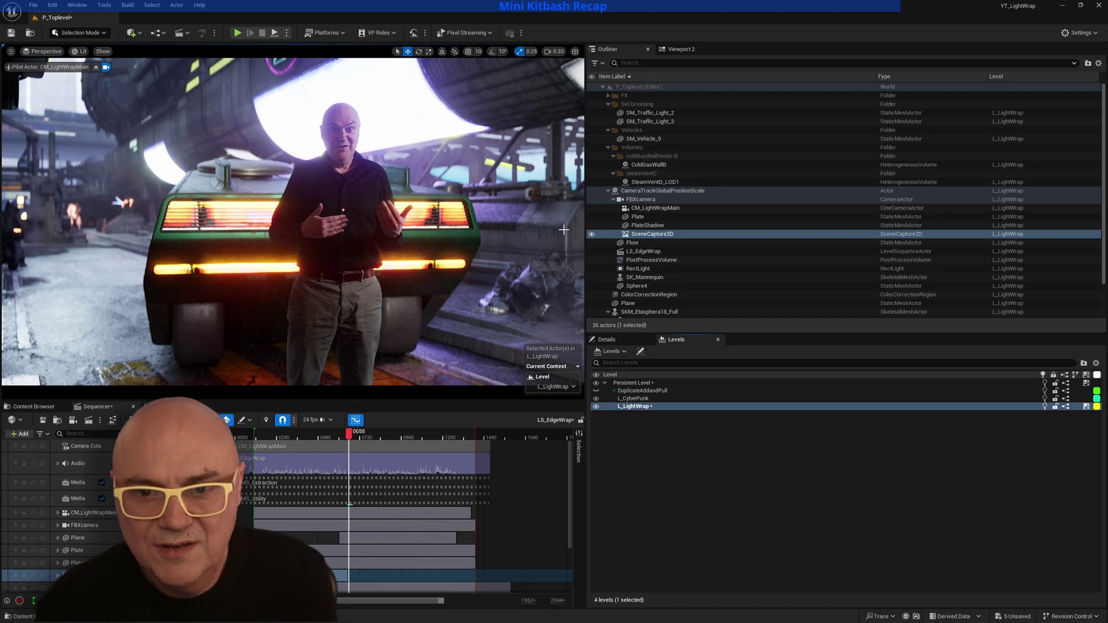
pyautogui.moveTo(586, 230); pyautogui.dragTo(824, 230)
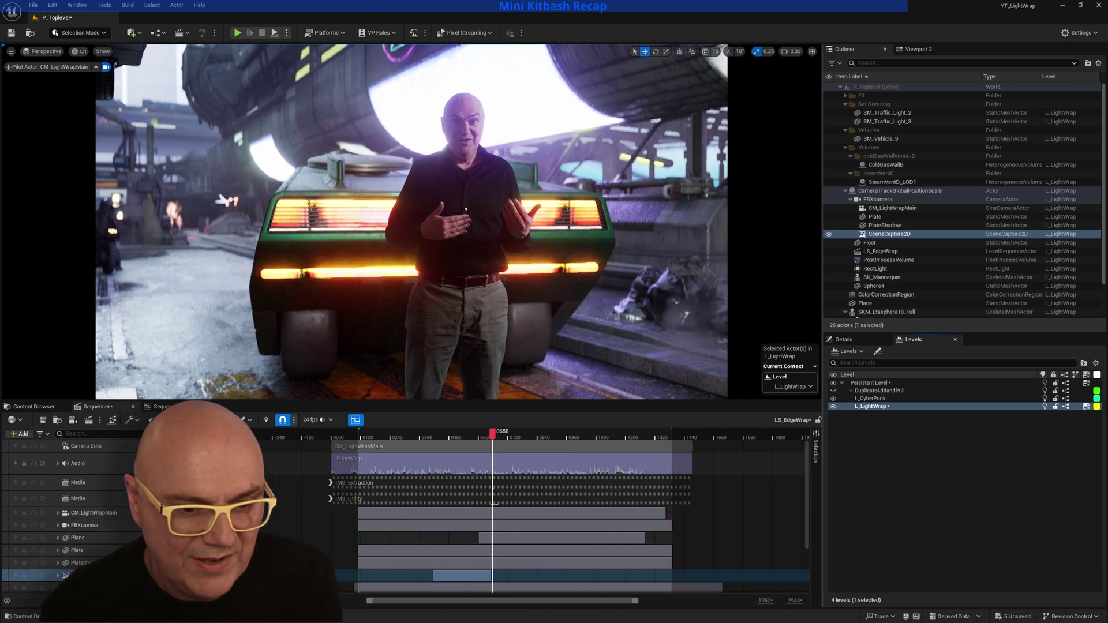
# Release CM_LightWrapMain, look around the keyed figure in the street scene and review the playback of LS_EdgeWrap.
pyautogui.click(226, 513)
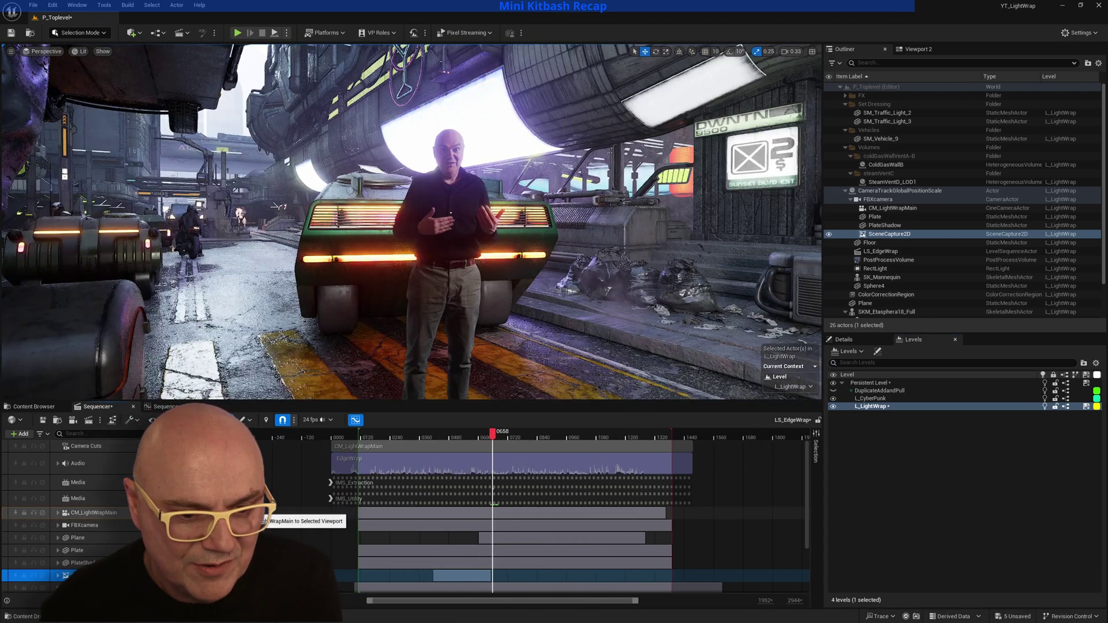
pyautogui.press('s')
pyautogui.moveTo(411, 221); pyautogui.dragTo(369, 231, button='right')
pyautogui.moveTo(505, 129); pyautogui.dragTo(466, 141, button='right')
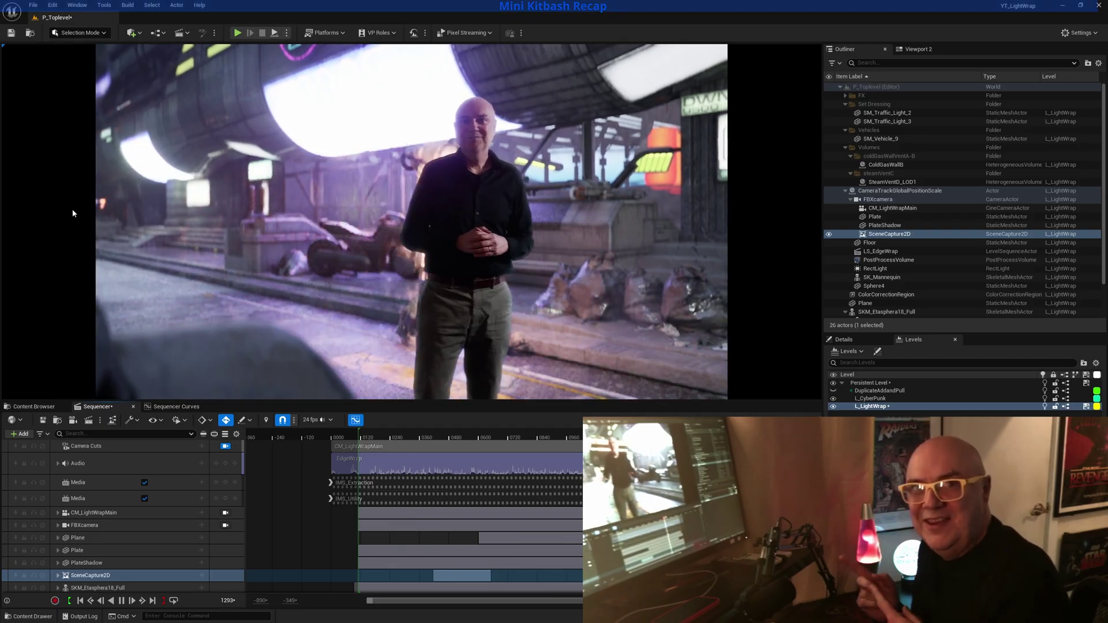
pyautogui.click(122, 602)
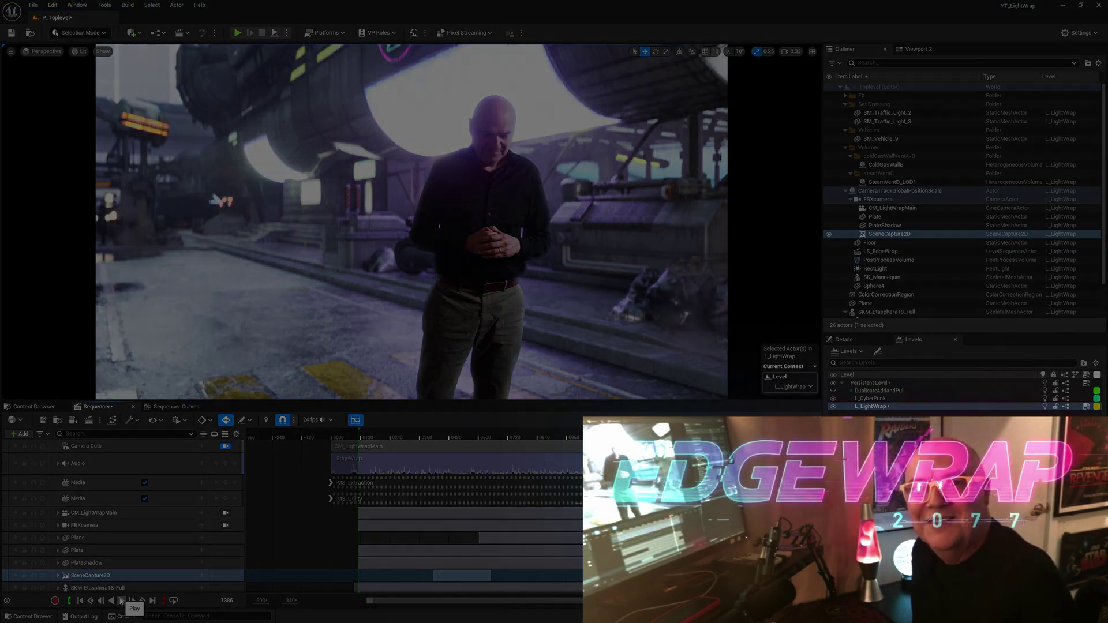
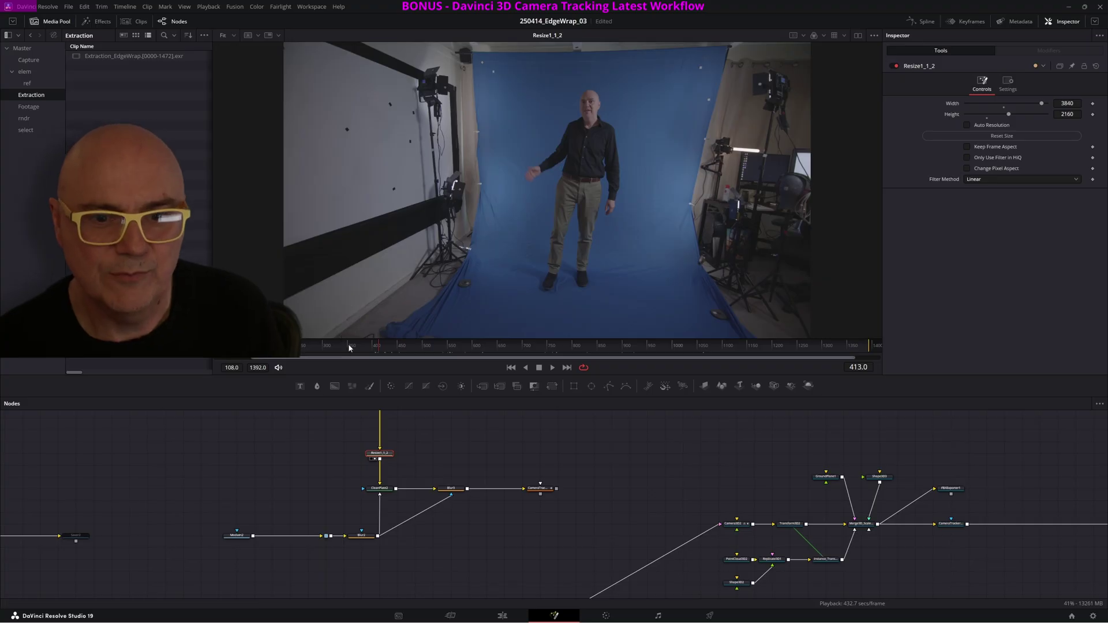
# Switch to the DaVinci Resolve node composition, go to frame 108 and view the extracted figure at Blur2.
pyautogui.moveTo(357, 354); pyautogui.dragTo(295, 355)
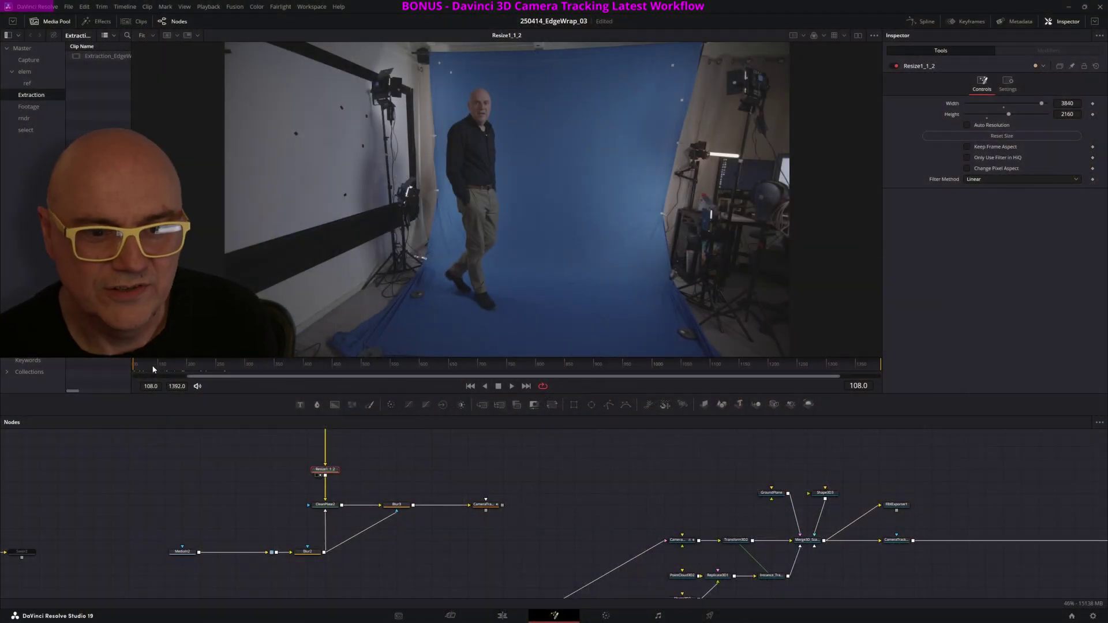
pyautogui.click(308, 553)
pyautogui.press('1')
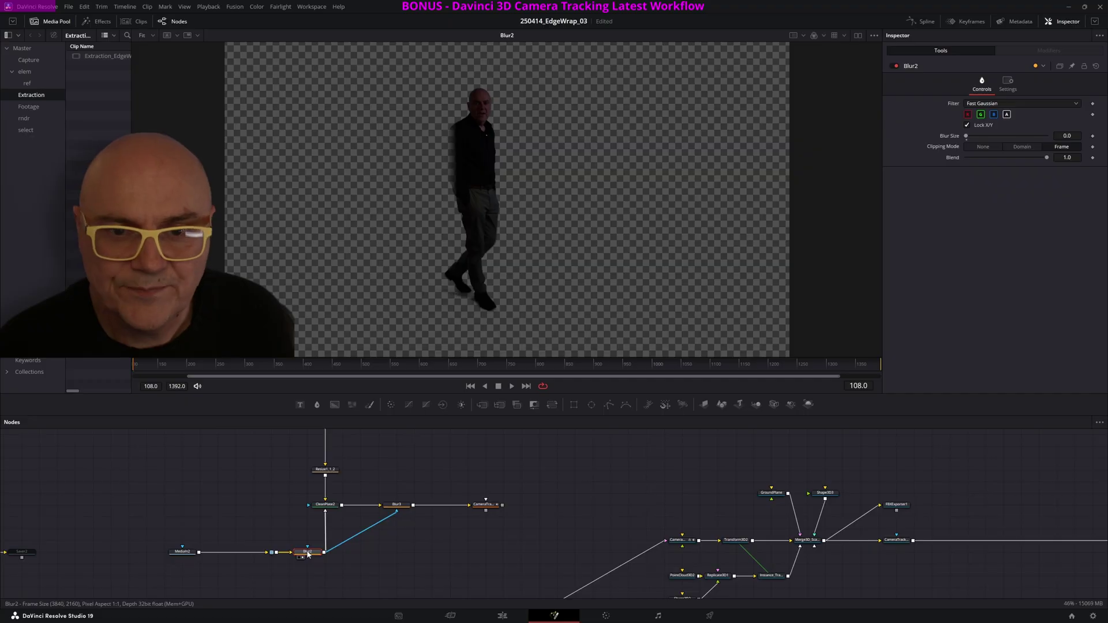
# View the CleanPlate2 node and set its Grow Edges to 0.2 to fill the figure's cut-out.
pyautogui.click(326, 506)
pyautogui.press('1')
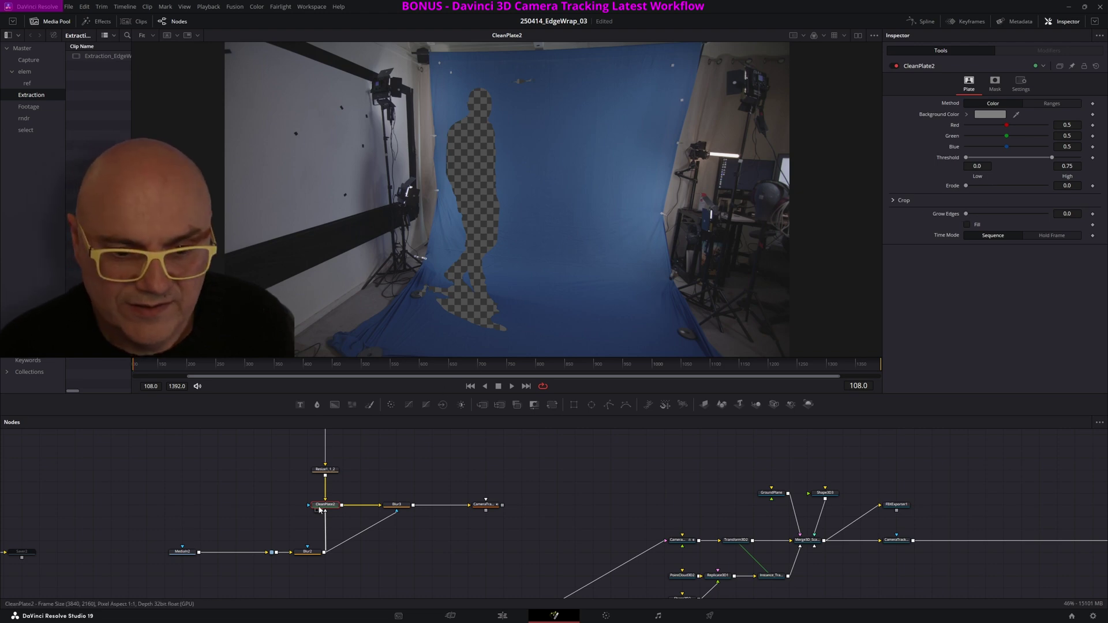
pyautogui.moveTo(967, 214); pyautogui.dragTo(1048, 215)
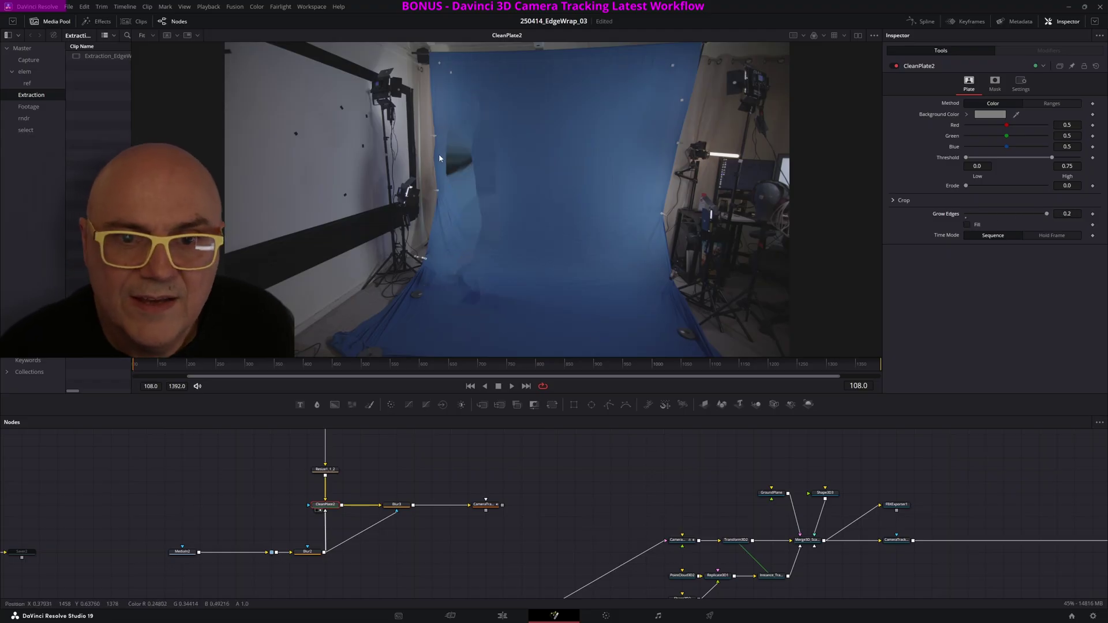
# Set Blur2's Blur Size to 9.6 and review the blended clean plate from the Blur3 node up to frame 317.
pyautogui.click(307, 551)
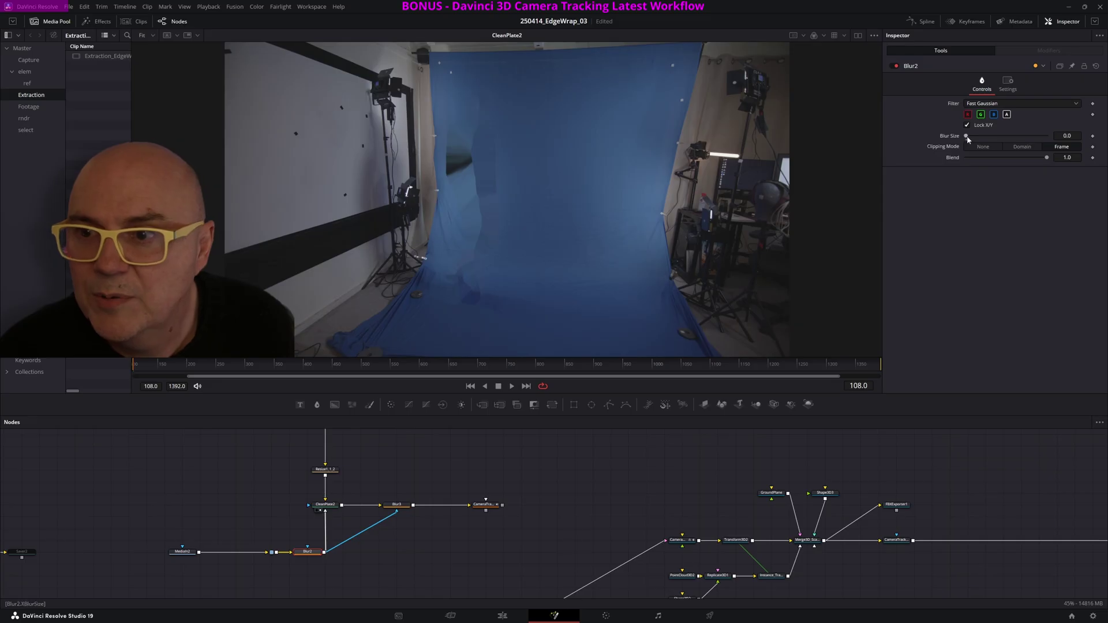
pyautogui.moveTo(967, 136); pyautogui.dragTo(969, 136)
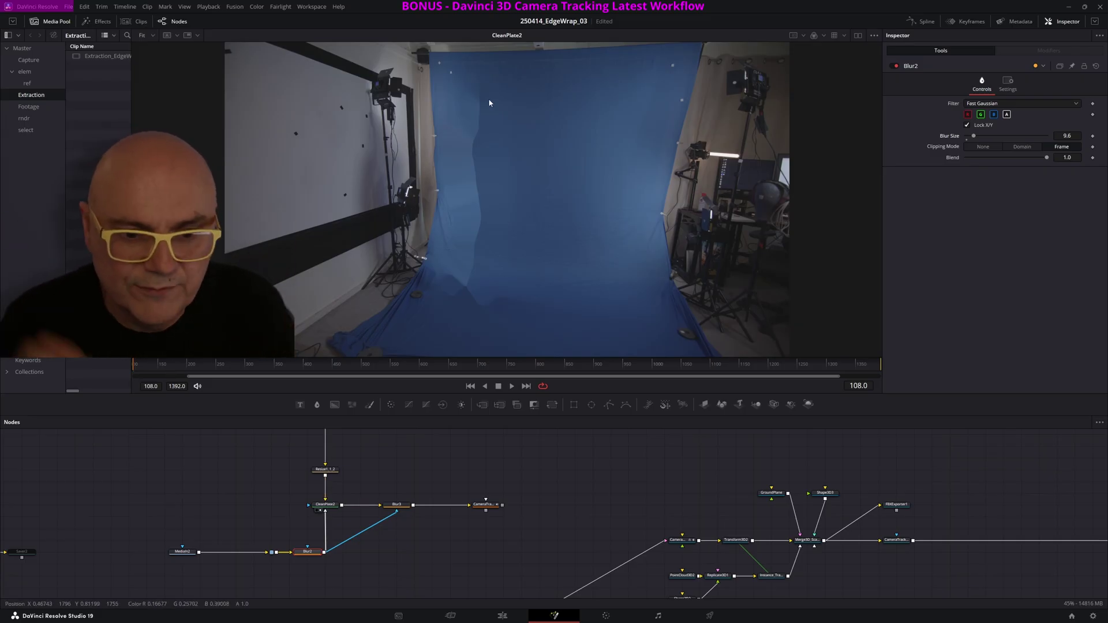
pyautogui.click(397, 505)
pyautogui.moveTo(397, 506); pyautogui.dragTo(483, 188)
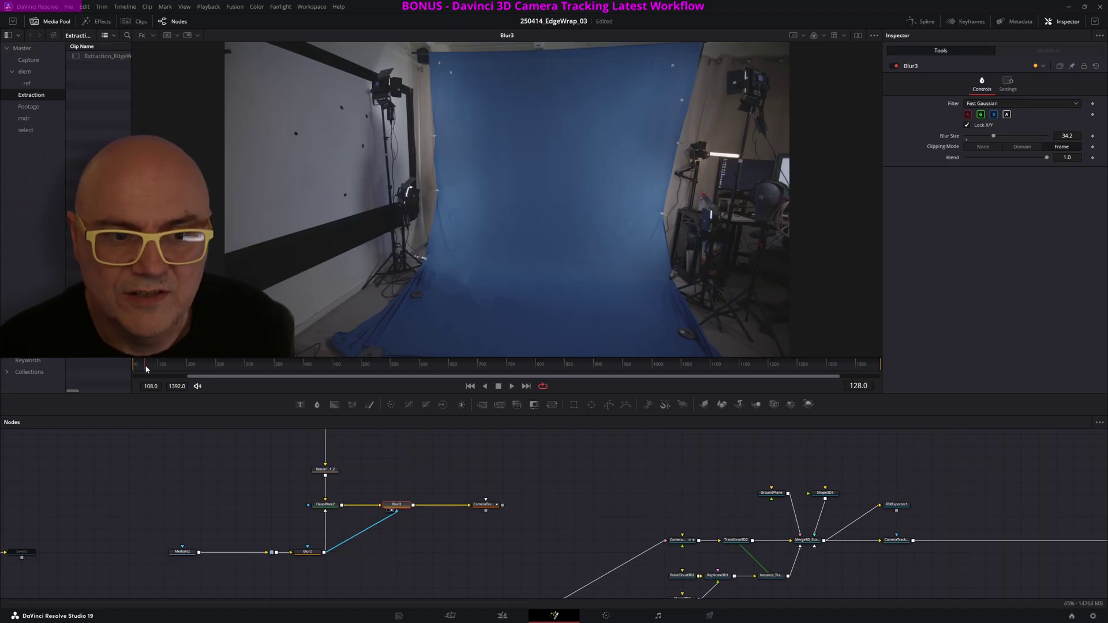
pyautogui.moveTo(158, 366); pyautogui.dragTo(263, 378)
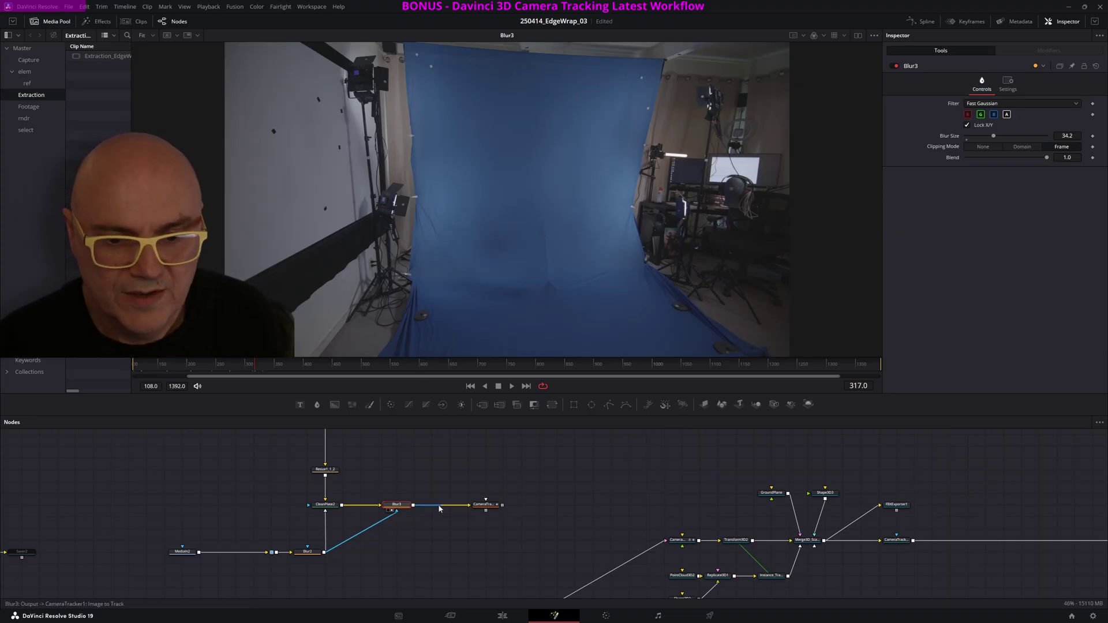
# View CameraTracker1 with AutoTrack locations previewed, setting Detection Threshold to 1.973 and Minimum Feature Separation to 0.0219.
pyautogui.click(485, 506)
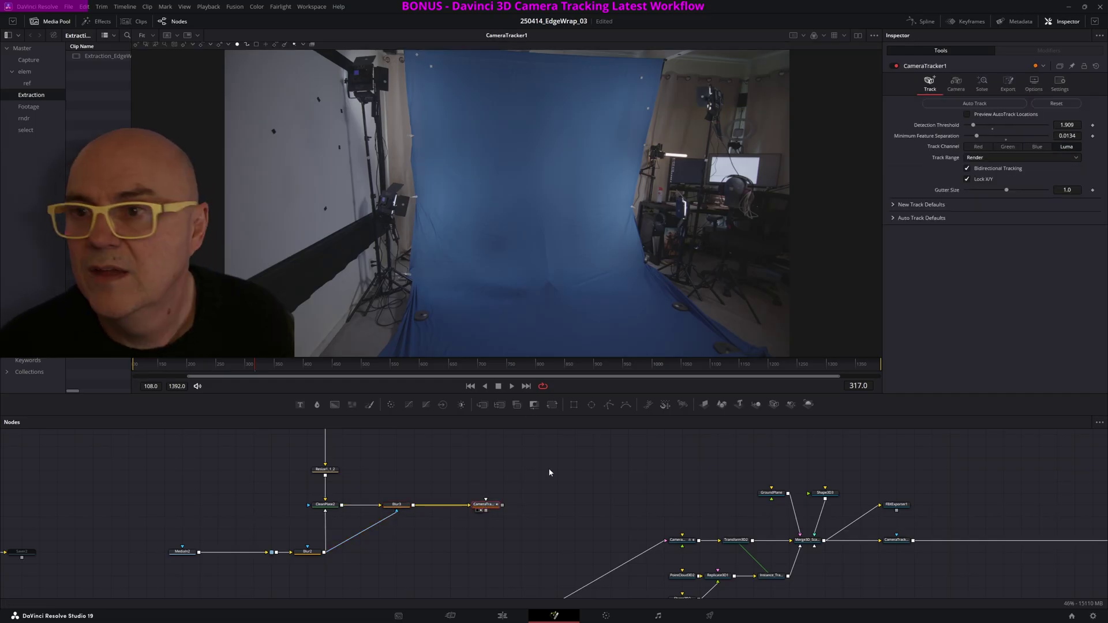
pyautogui.press('1')
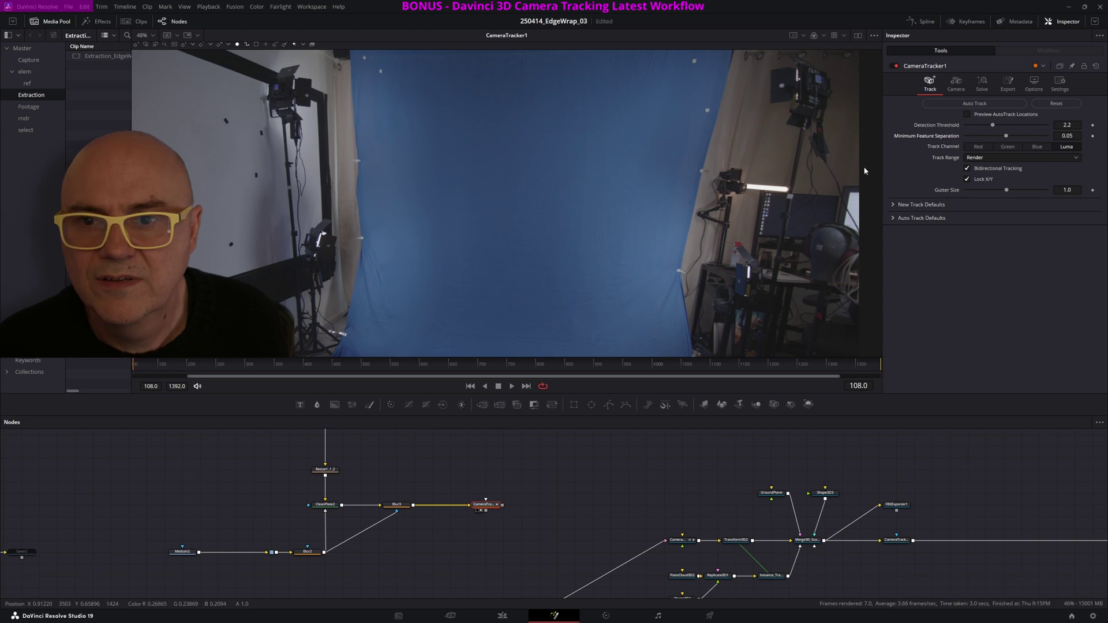
pyautogui.click(967, 115)
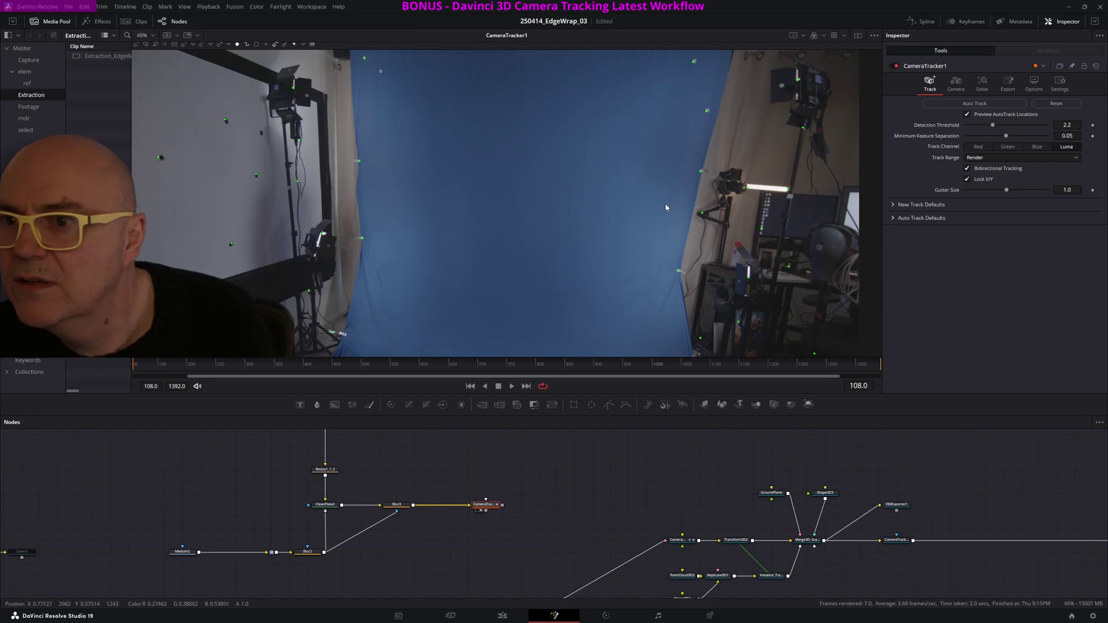
pyautogui.moveTo(647, 174)
pyautogui.mouseDown(button='middle')
pyautogui.moveTo(638, 204)
pyautogui.moveTo(664, 186)
pyautogui.mouseUp(button='middle')
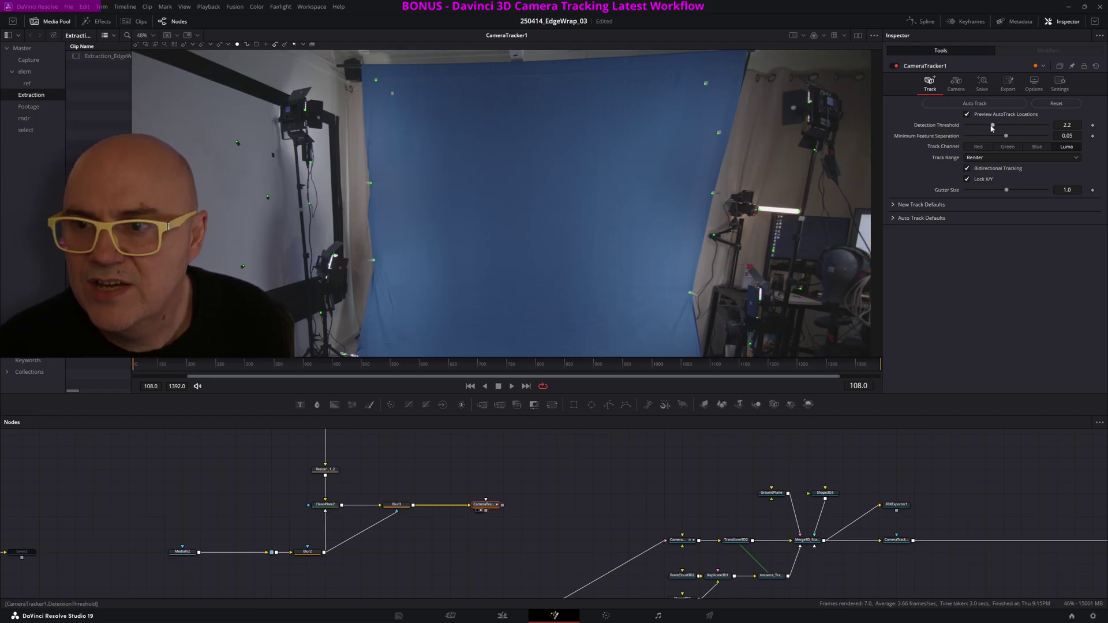
pyautogui.moveTo(992, 128); pyautogui.dragTo(998, 142)
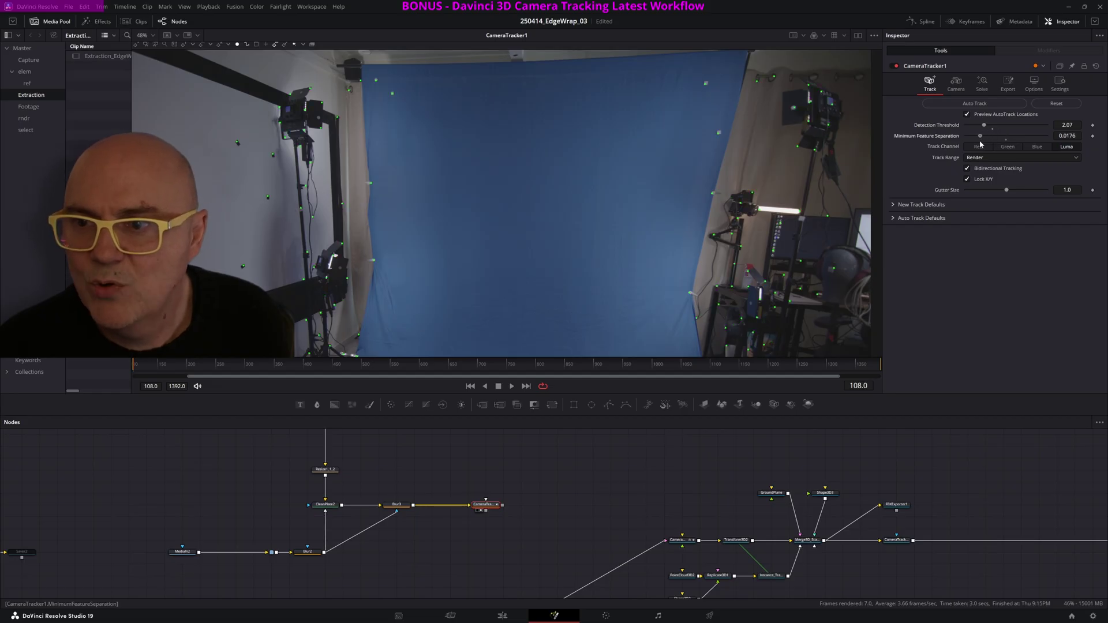
pyautogui.moveTo(985, 126); pyautogui.dragTo(985, 139)
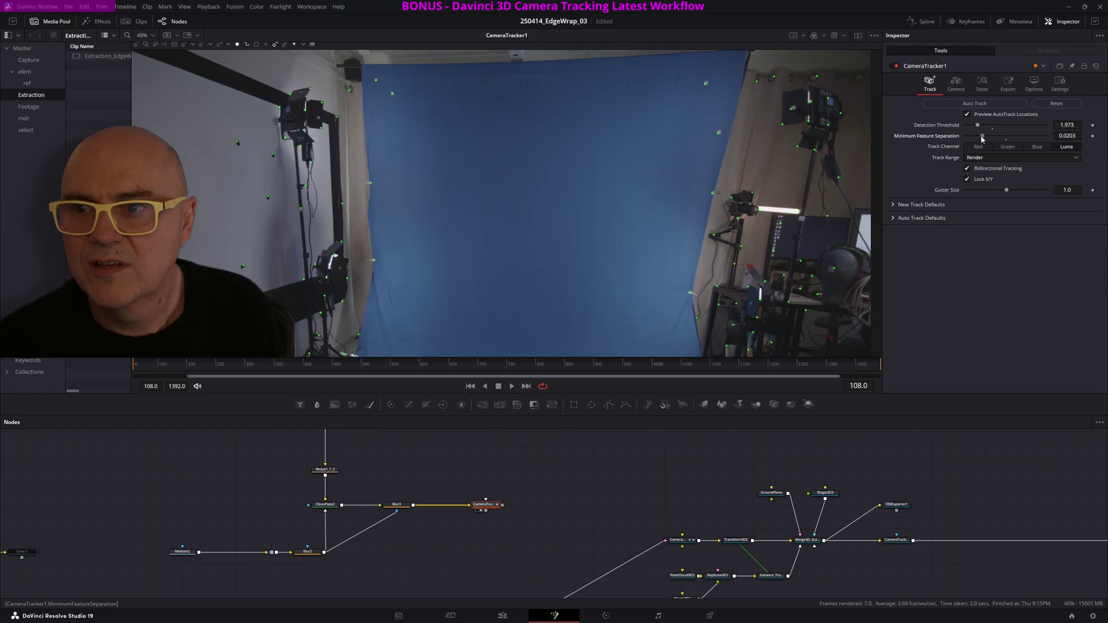
pyautogui.keyDown('ctrl'); pyautogui.scroll(-1, 522, 217); pyautogui.keyUp('ctrl')
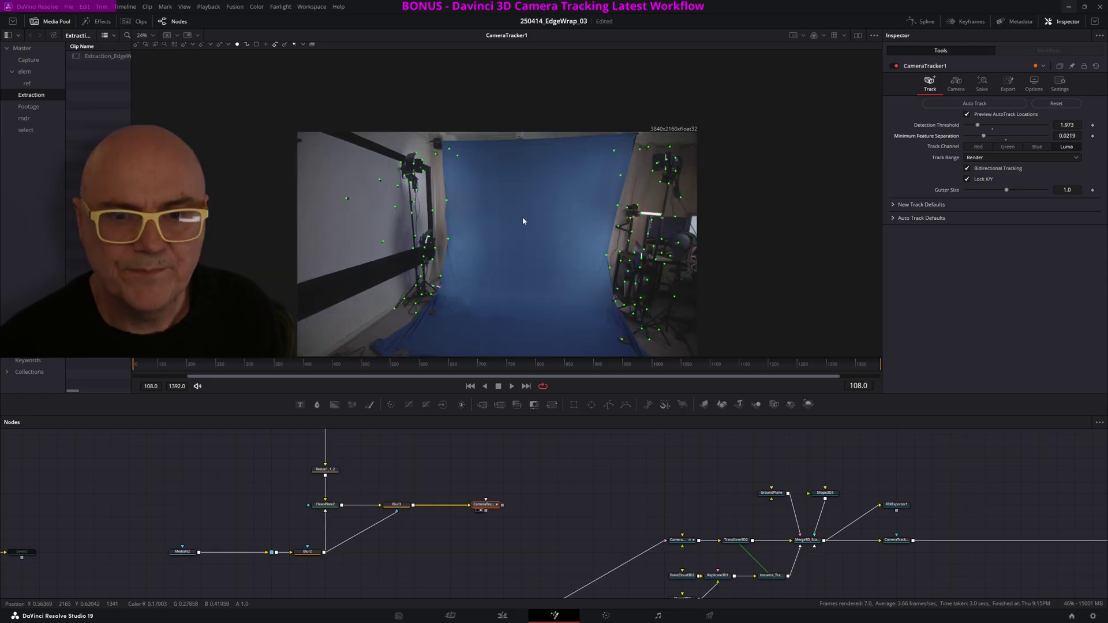
pyautogui.moveTo(534, 235)
pyautogui.mouseDown(button='middle')
pyautogui.moveTo(506, 203)
pyautogui.moveTo(519, 229)
pyautogui.mouseUp(button='middle')
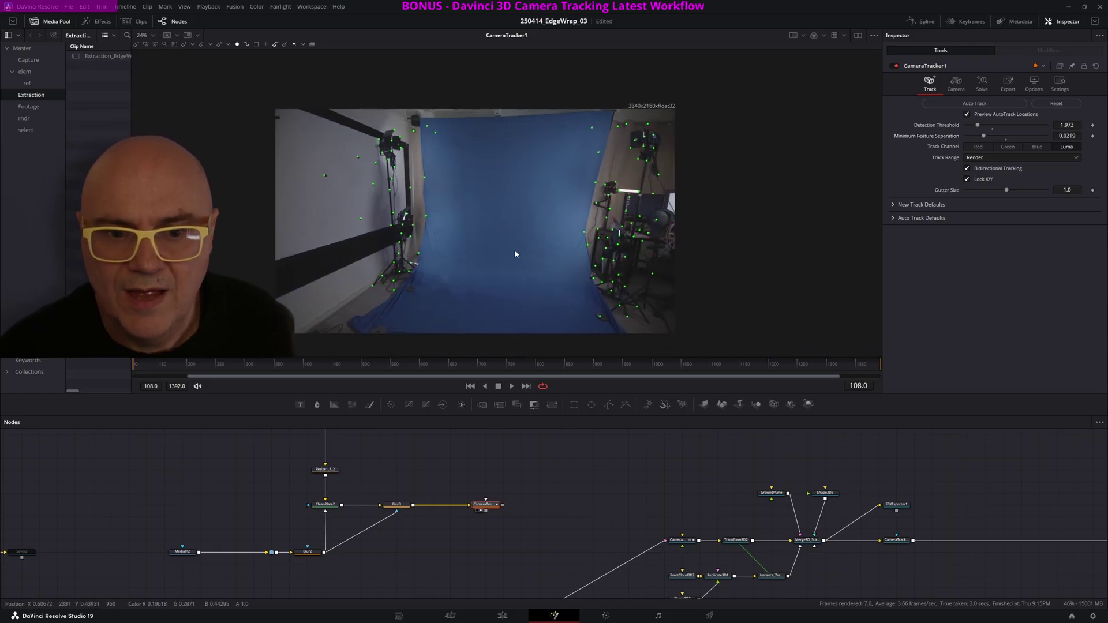
# Auto-track the clean-plated footage in CameraTracker1 and play back the tracked points from frame 126.
pyautogui.click(975, 104)
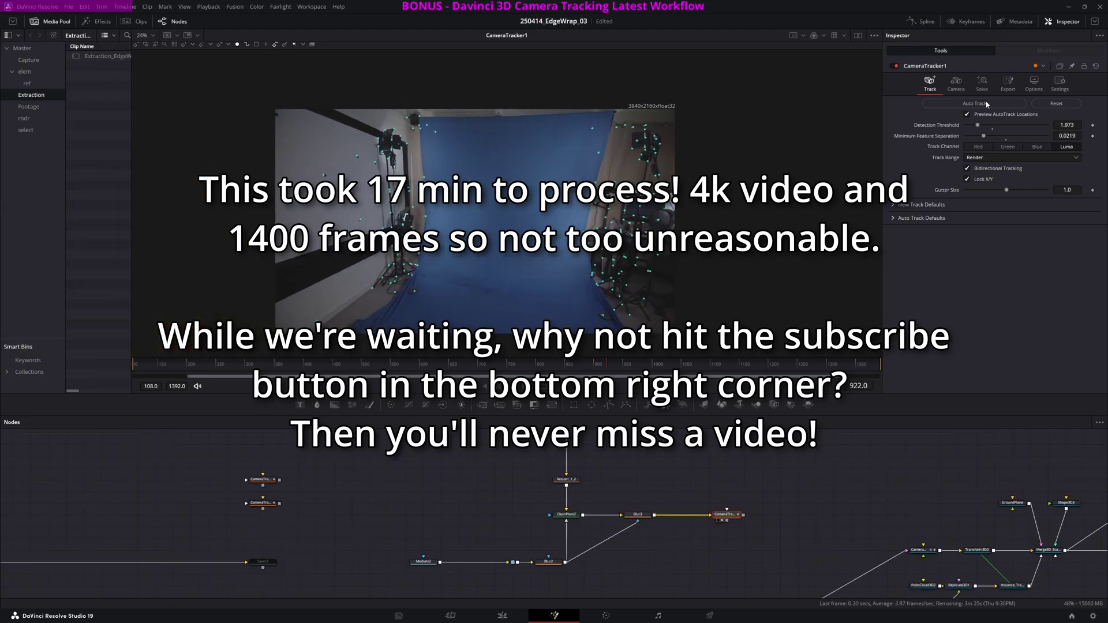
pyautogui.click(145, 367)
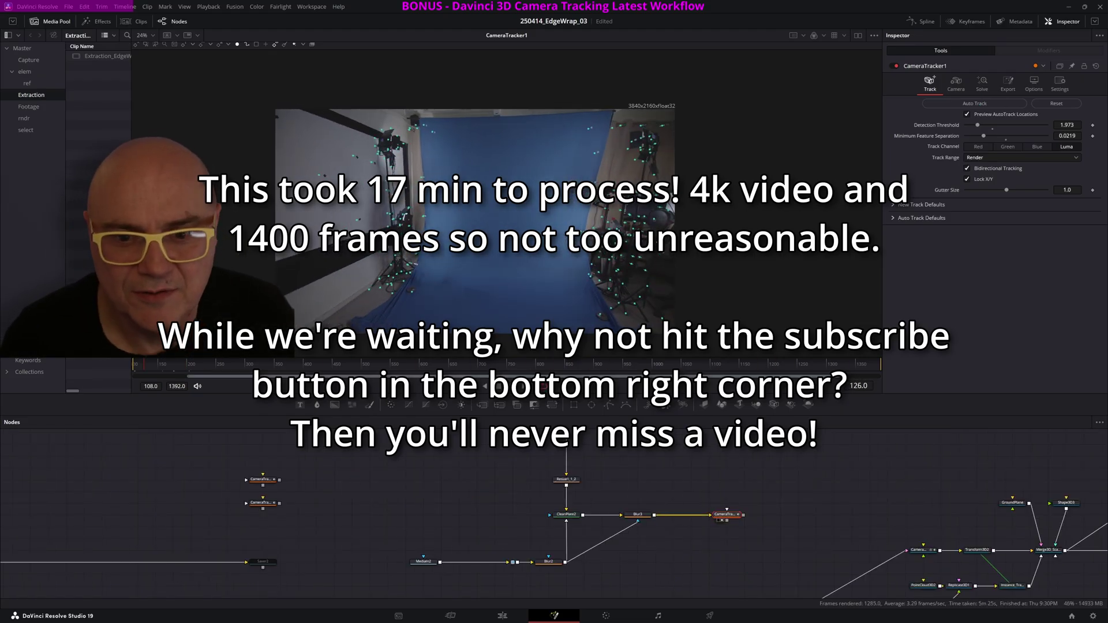
pyautogui.press('space')
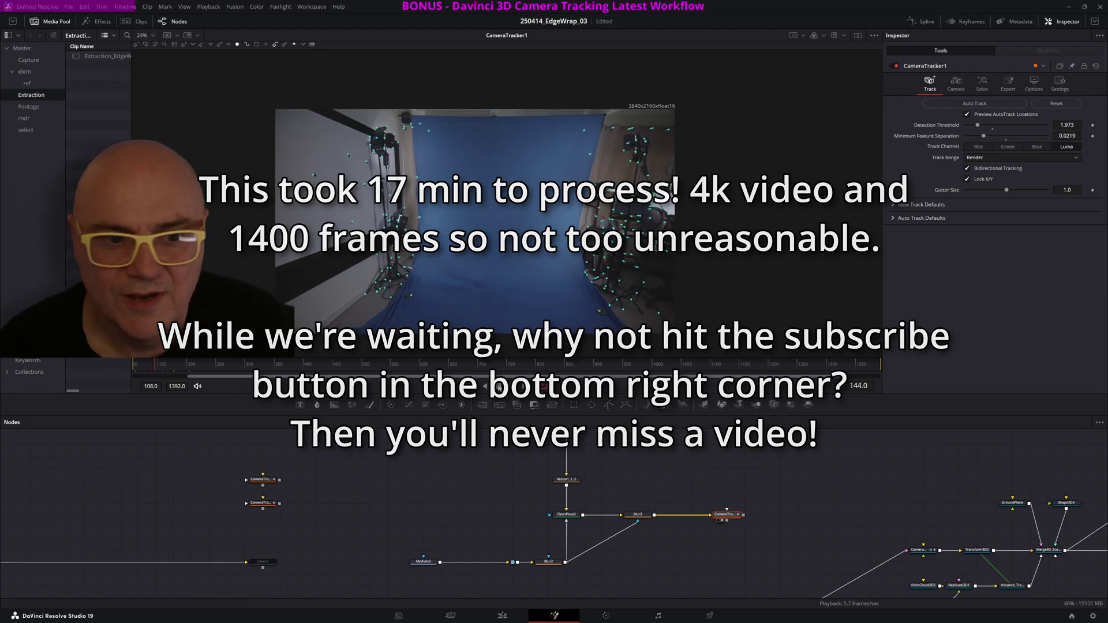
# Check CameraTracker1's camera settings, clean the tracks by filter and solve the camera.
pyautogui.click(956, 84)
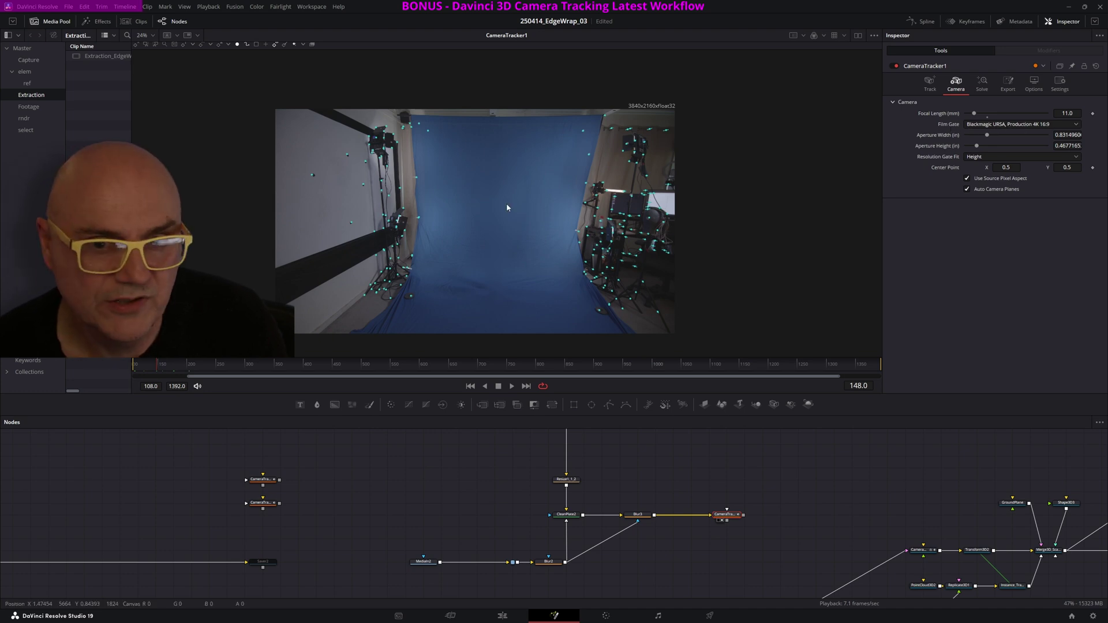
pyautogui.click(983, 82)
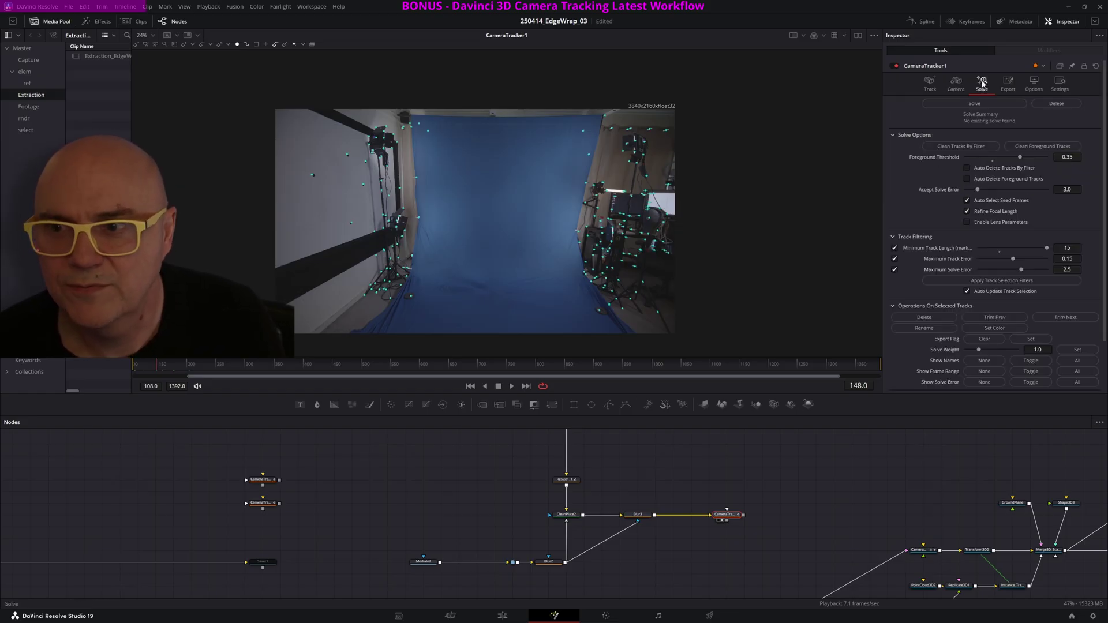
pyautogui.click(954, 148)
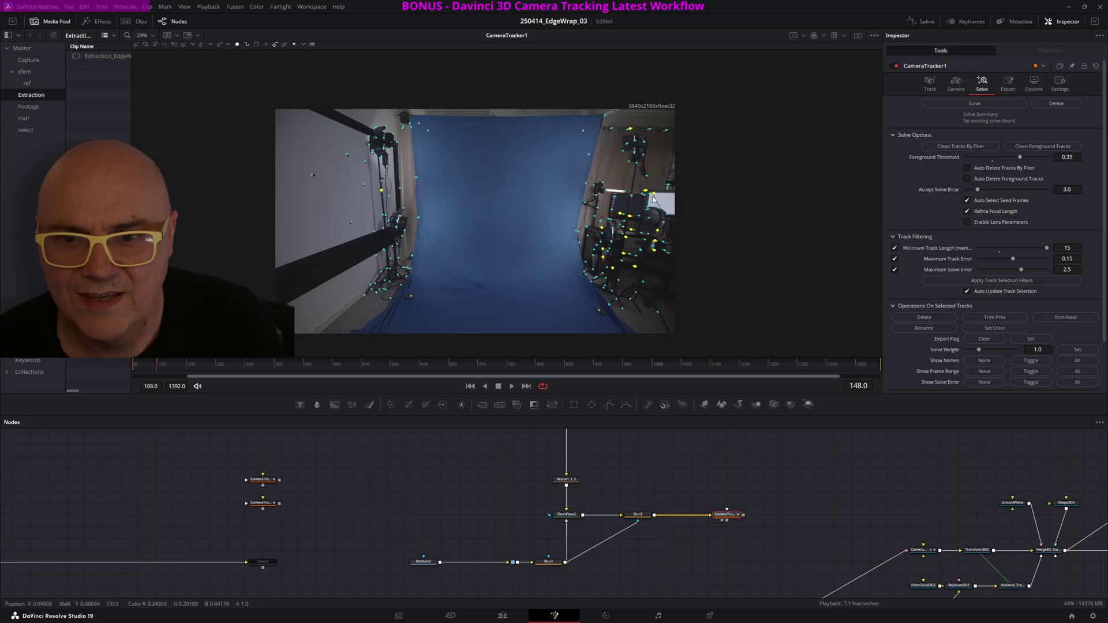
pyautogui.moveTo(602, 230)
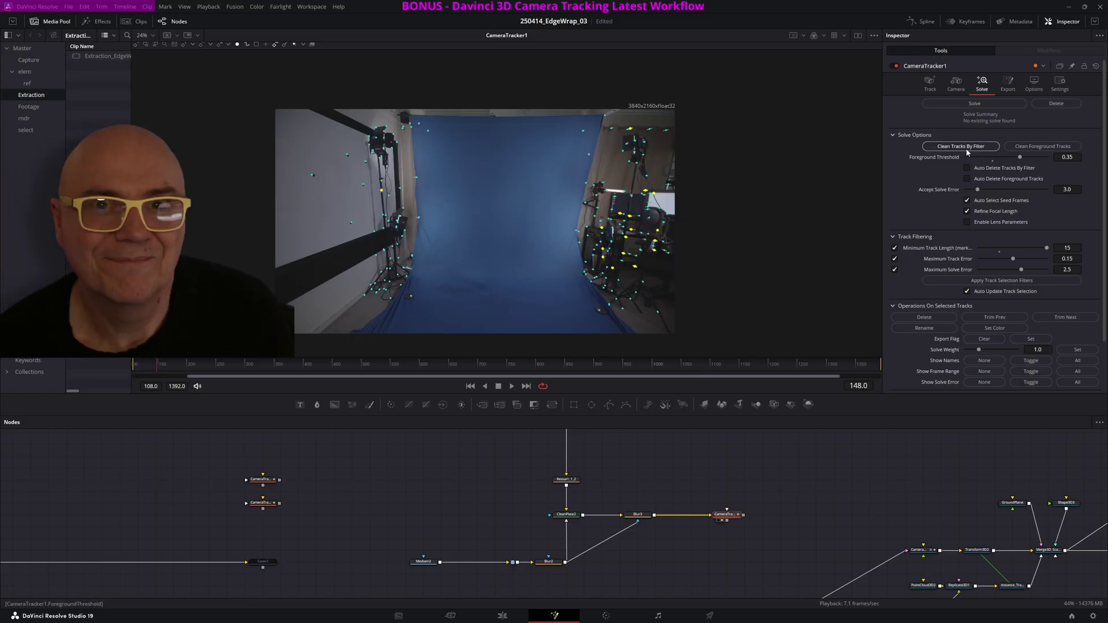
pyautogui.click(957, 104)
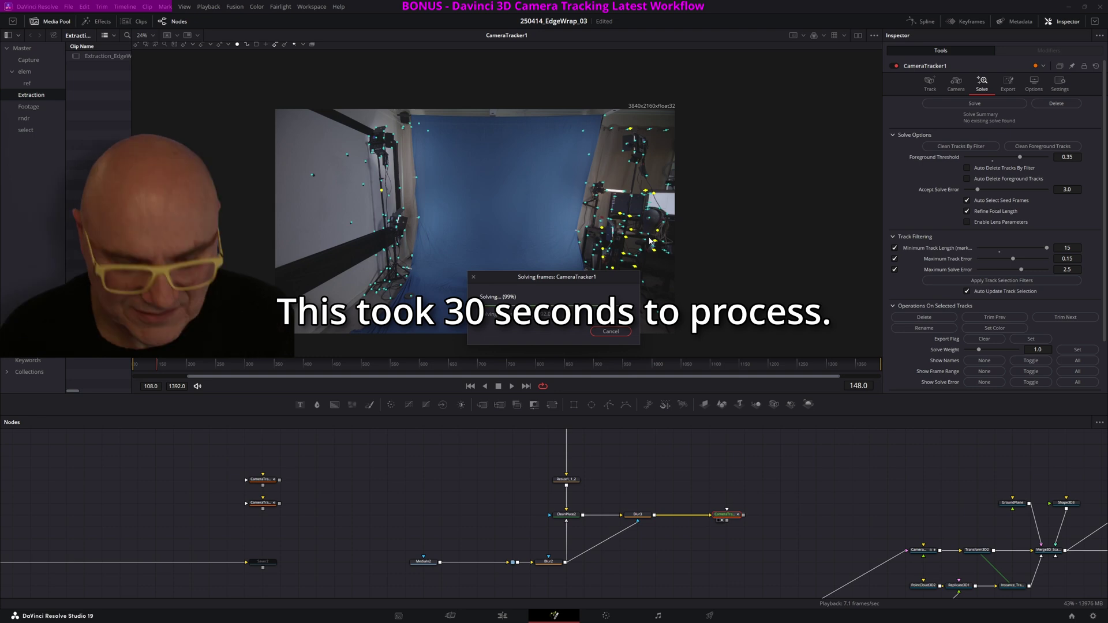
# Scrub the solved shot to about frame 855 and play it to examine how the solved track points hold.
pyautogui.moveTo(708, 490); pyautogui.dragTo(638, 482, button='middle')
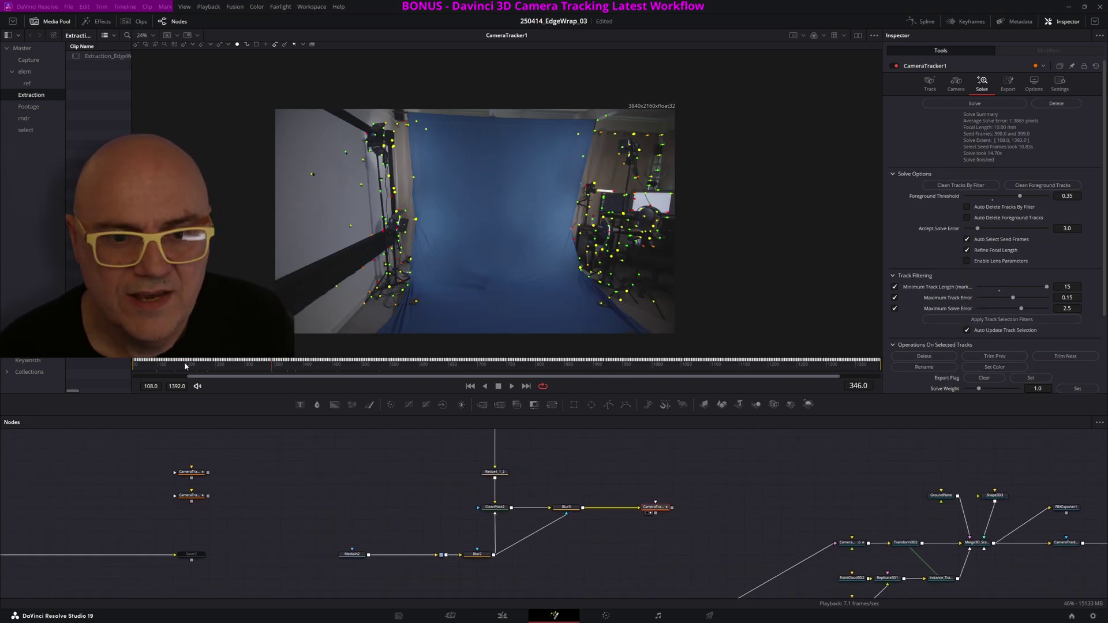
pyautogui.moveTo(185, 364); pyautogui.dragTo(569, 367)
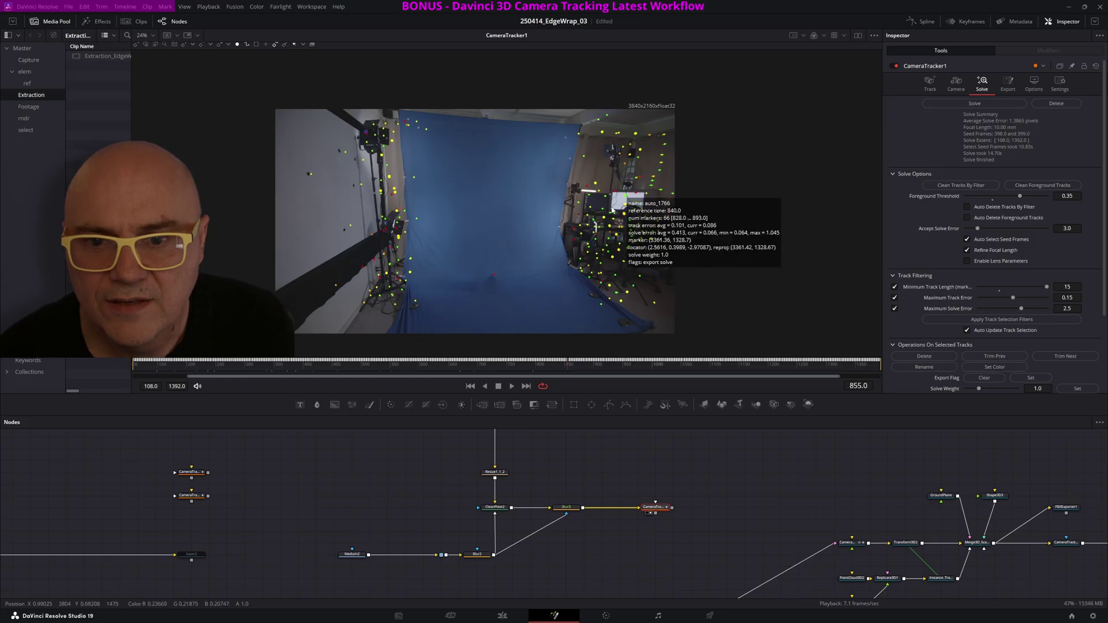
pyautogui.click(511, 387)
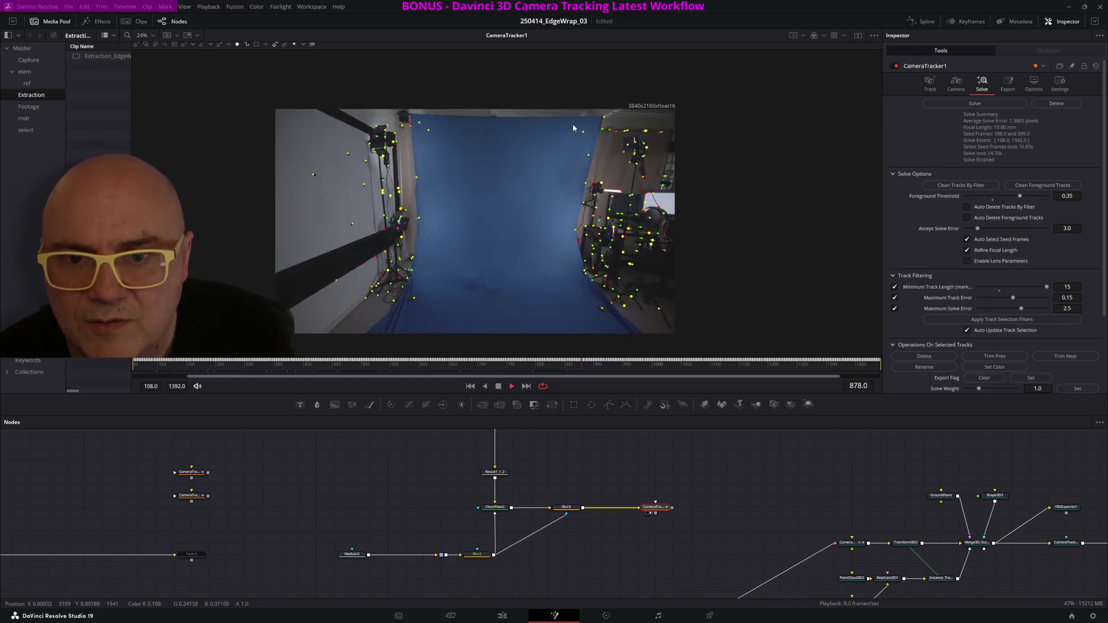
pyautogui.click(500, 387)
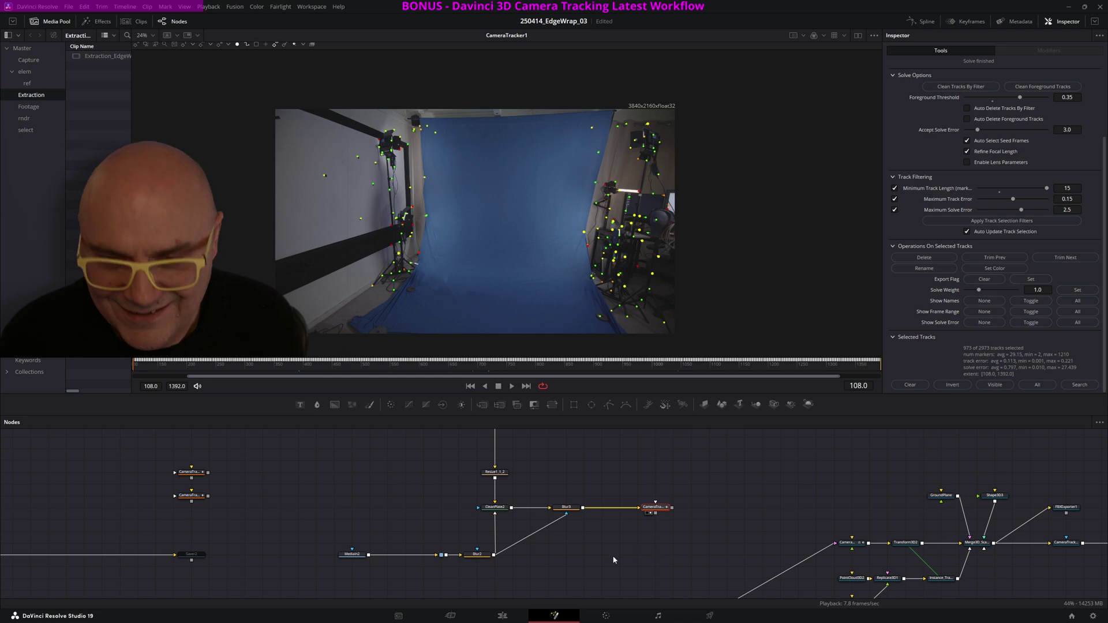
# Export the solved camera track from CameraTracker1 as a 3D scene with the Aligned scene transform.
pyautogui.moveTo(613, 559); pyautogui.dragTo(552, 549, button='middle')
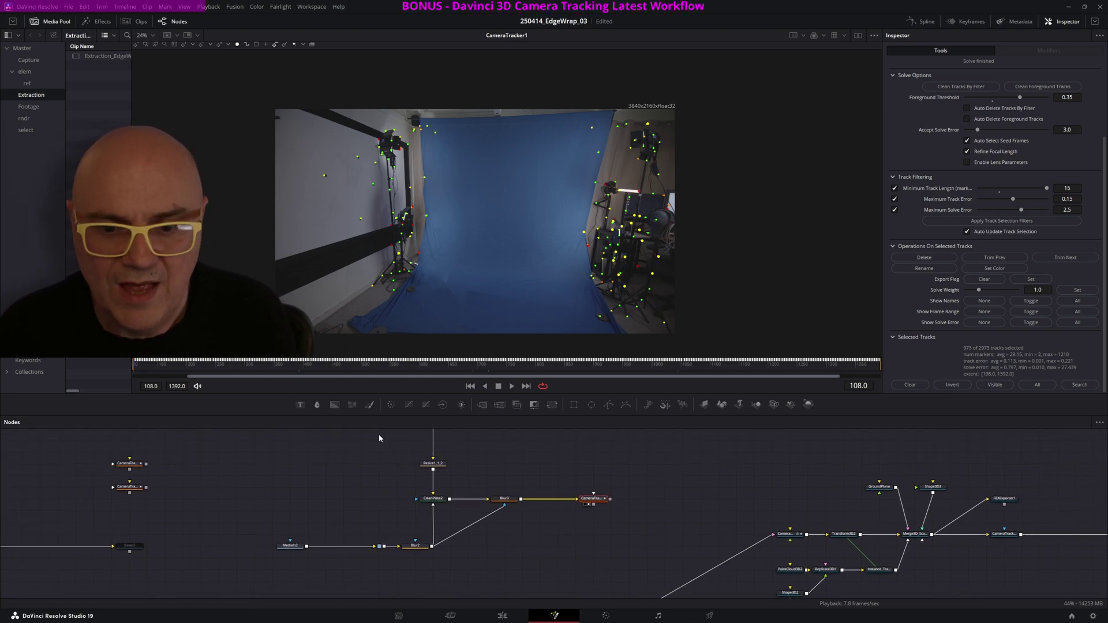
pyautogui.moveTo(600, 514); pyautogui.dragTo(357, 492, button='middle')
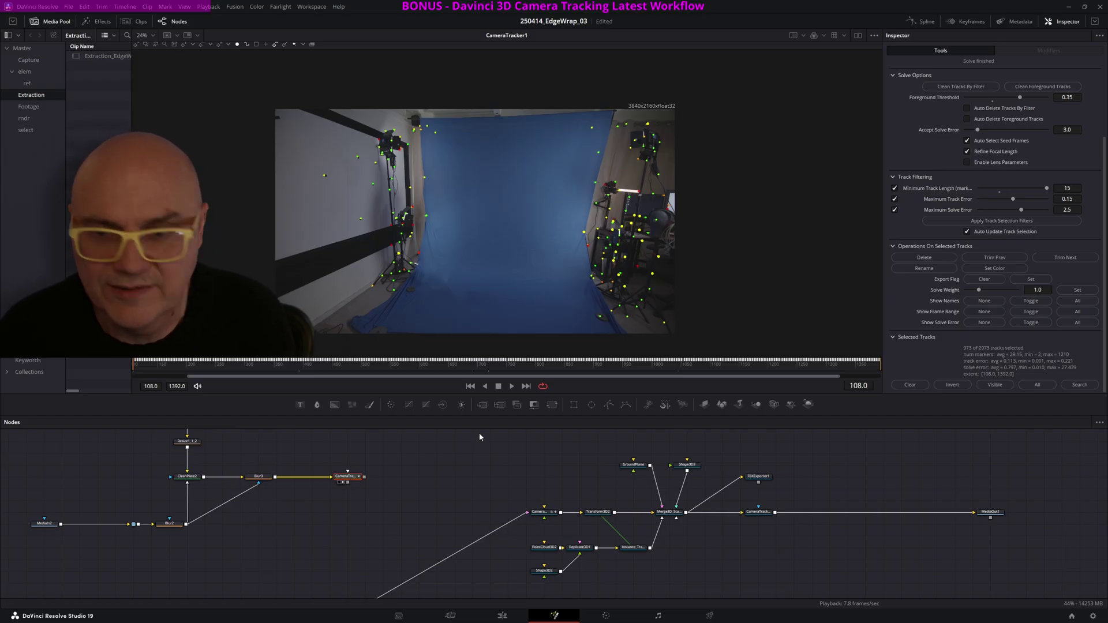
pyautogui.scroll(4, 962, 92)
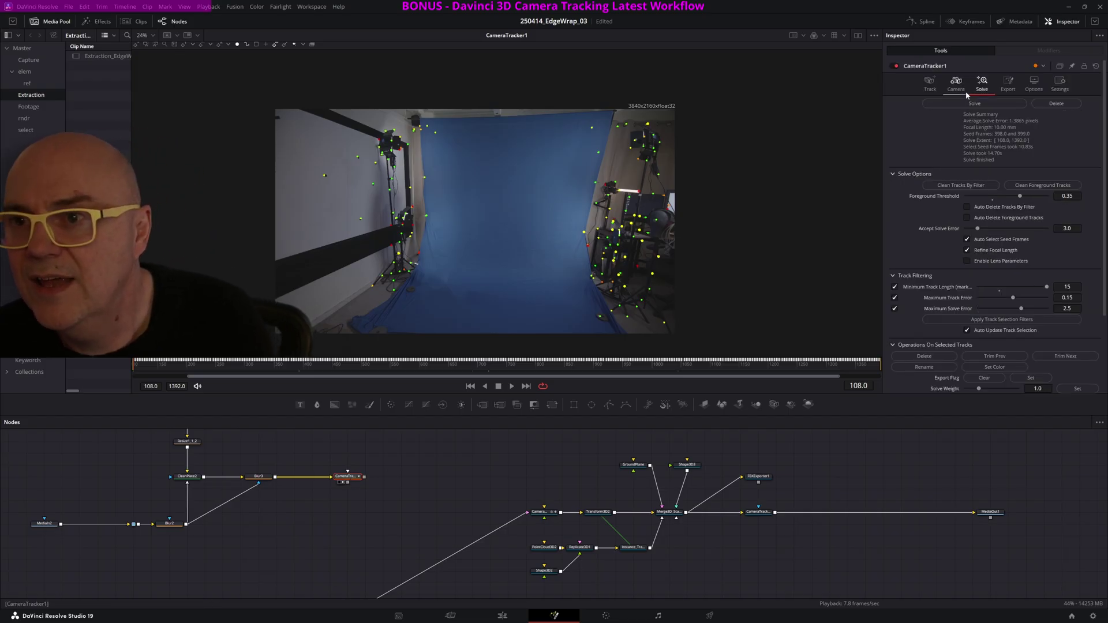
pyautogui.click(1009, 84)
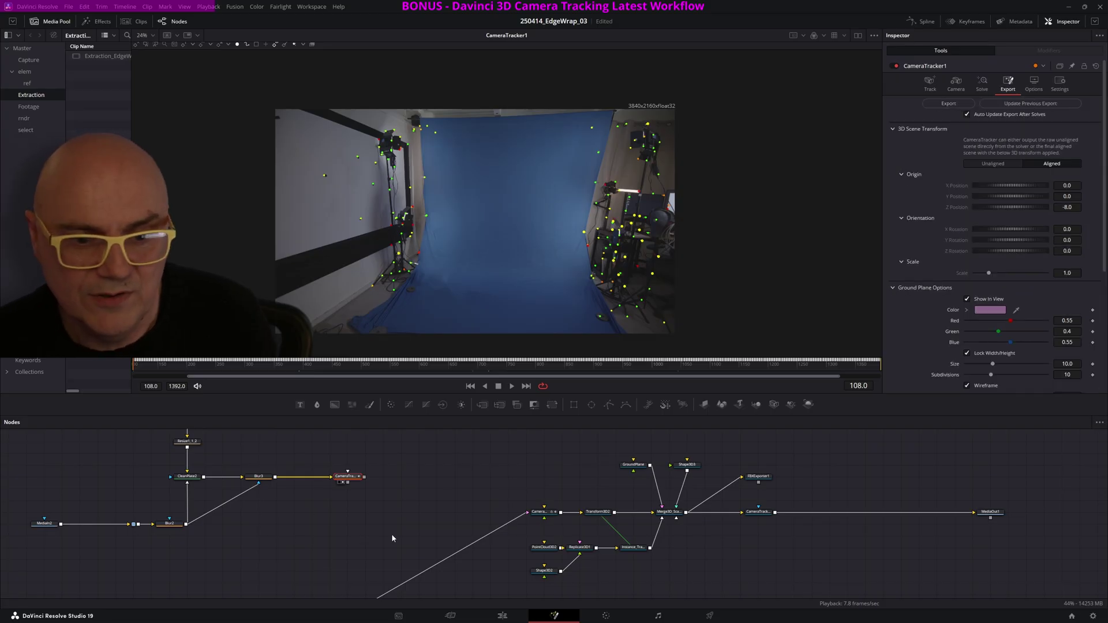
pyautogui.moveTo(423, 542); pyautogui.dragTo(742, 579, button='middle')
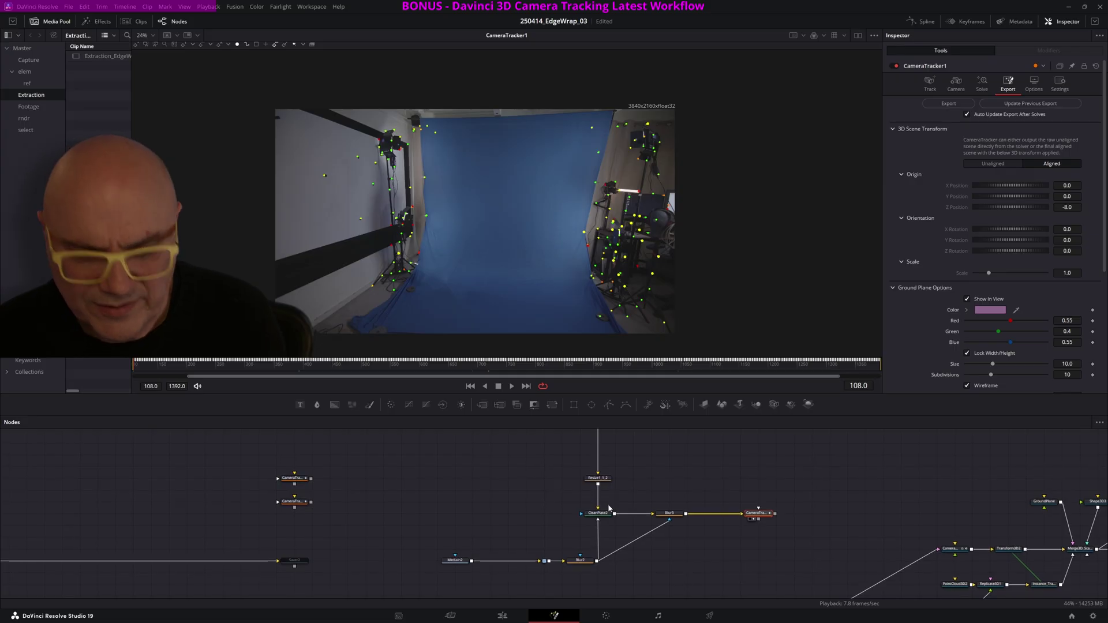
pyautogui.keyDown('ctrl'); pyautogui.scroll(-5, 601, 514); pyautogui.keyUp('ctrl')
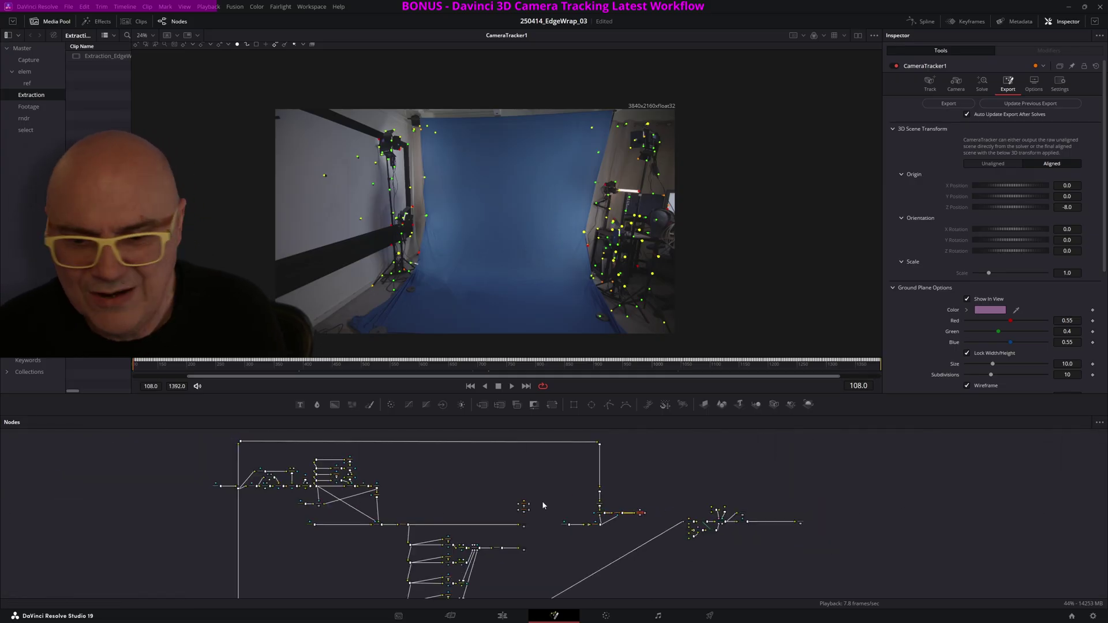
pyautogui.keyDown('ctrl'); pyautogui.scroll(5, 653, 515); pyautogui.keyUp('ctrl')
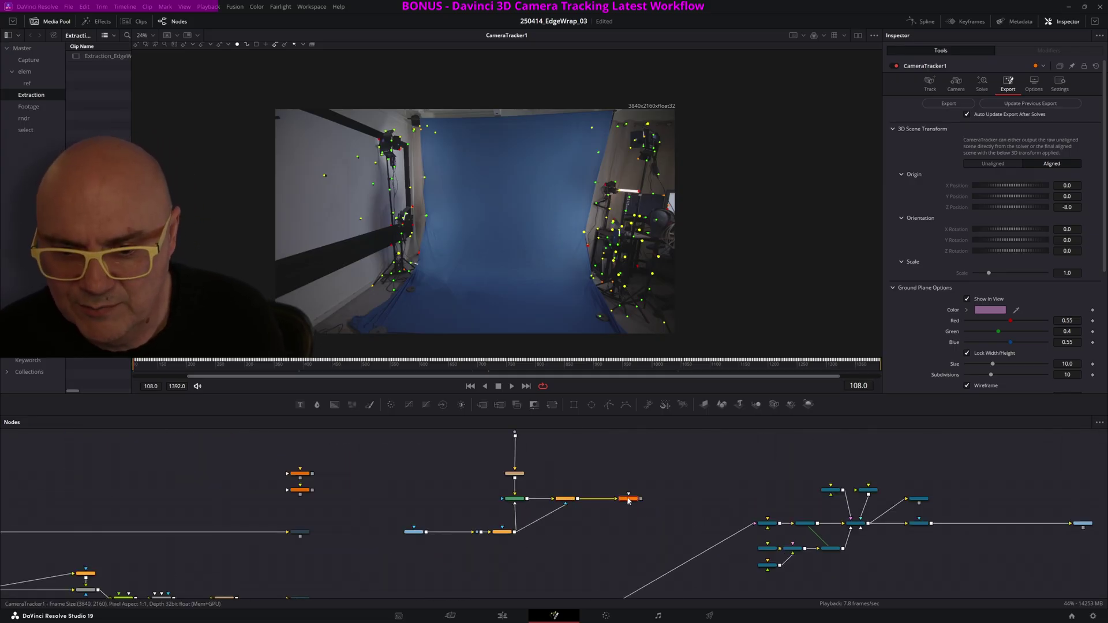
pyautogui.click(949, 103)
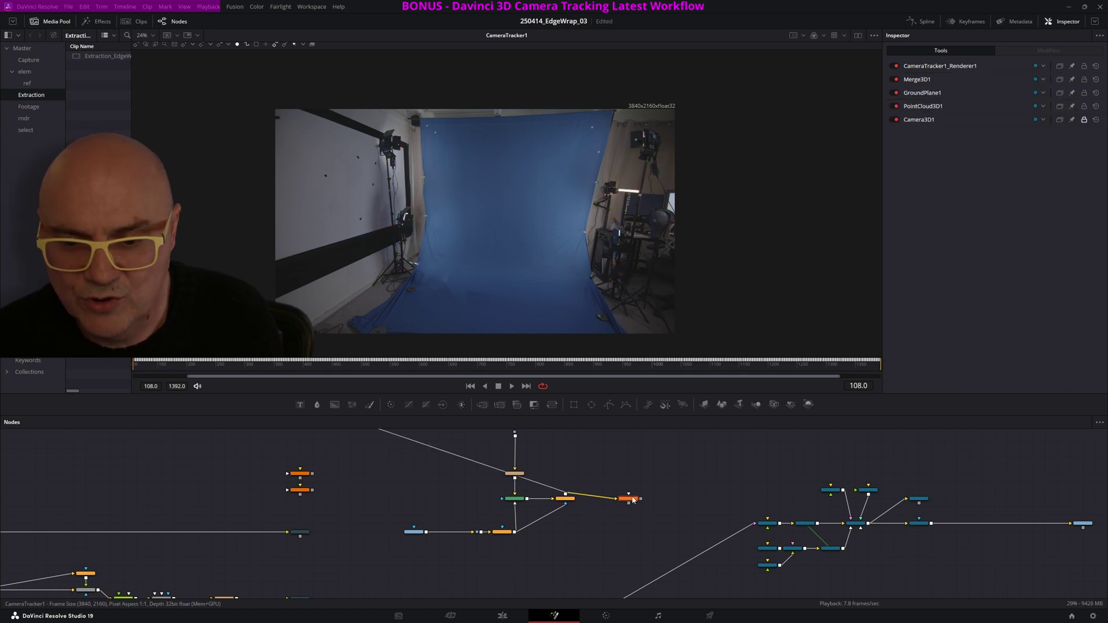
# Move the exported camera-tracker node group from far above the flow to the empty area beside the main node tree.
pyautogui.moveTo(392, 470); pyautogui.dragTo(477, 550, button='middle')
pyautogui.keyDown('ctrl'); pyautogui.scroll(-5, 372, 502); pyautogui.keyUp('ctrl')
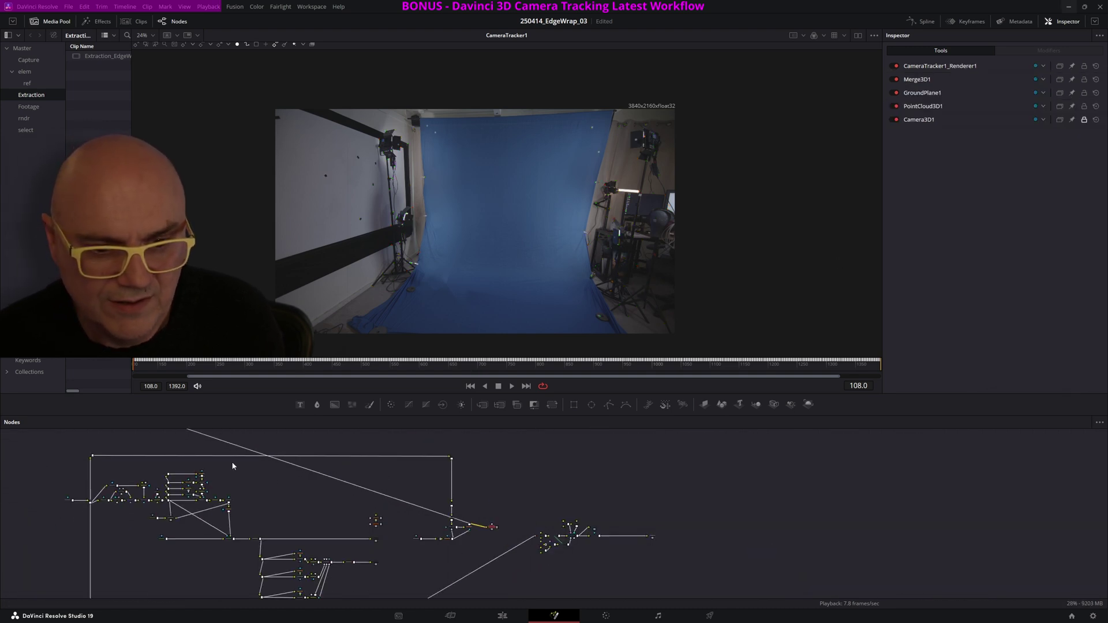
pyautogui.moveTo(235, 465); pyautogui.dragTo(334, 551, button='middle')
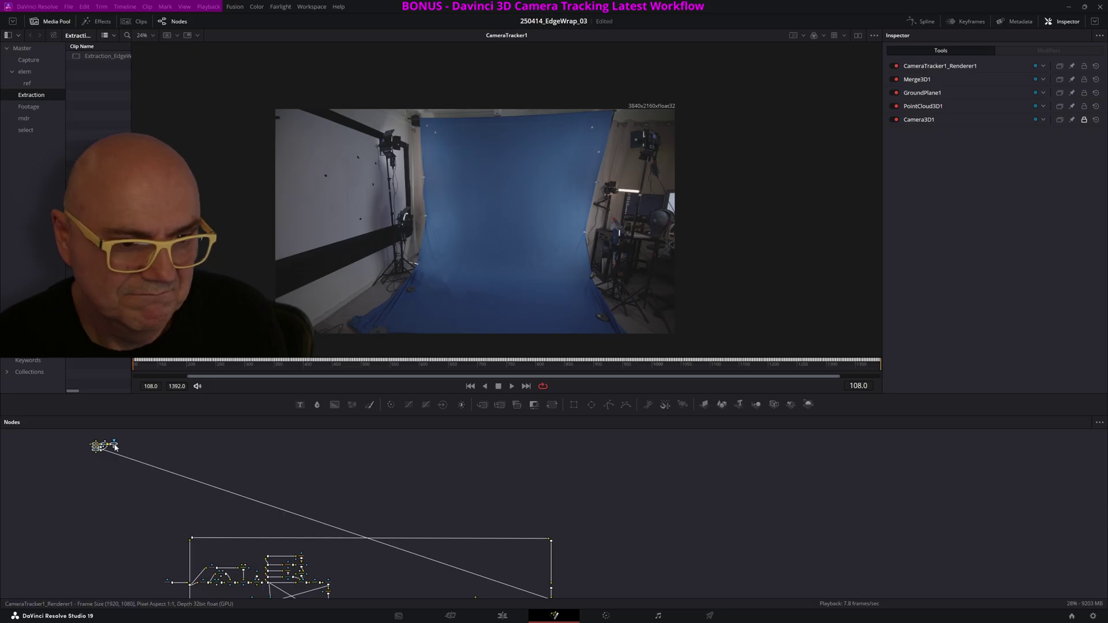
pyautogui.moveTo(113, 447); pyautogui.dragTo(721, 550)
pyautogui.click(720, 548)
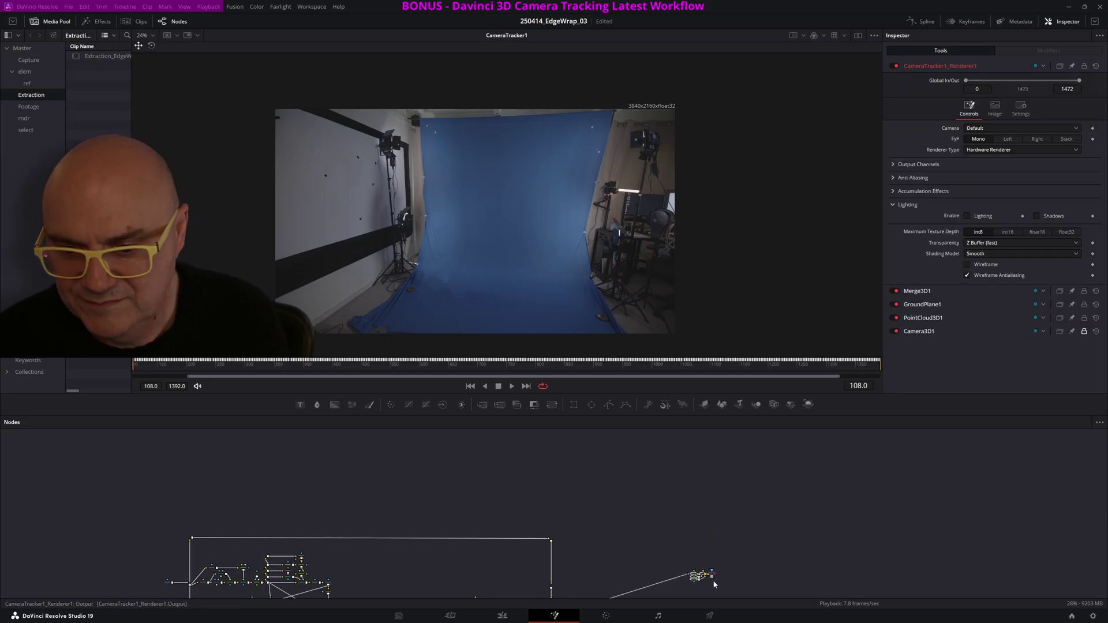
pyautogui.keyDown('ctrl'); pyautogui.scroll(8, 716, 569); pyautogui.keyUp('ctrl')
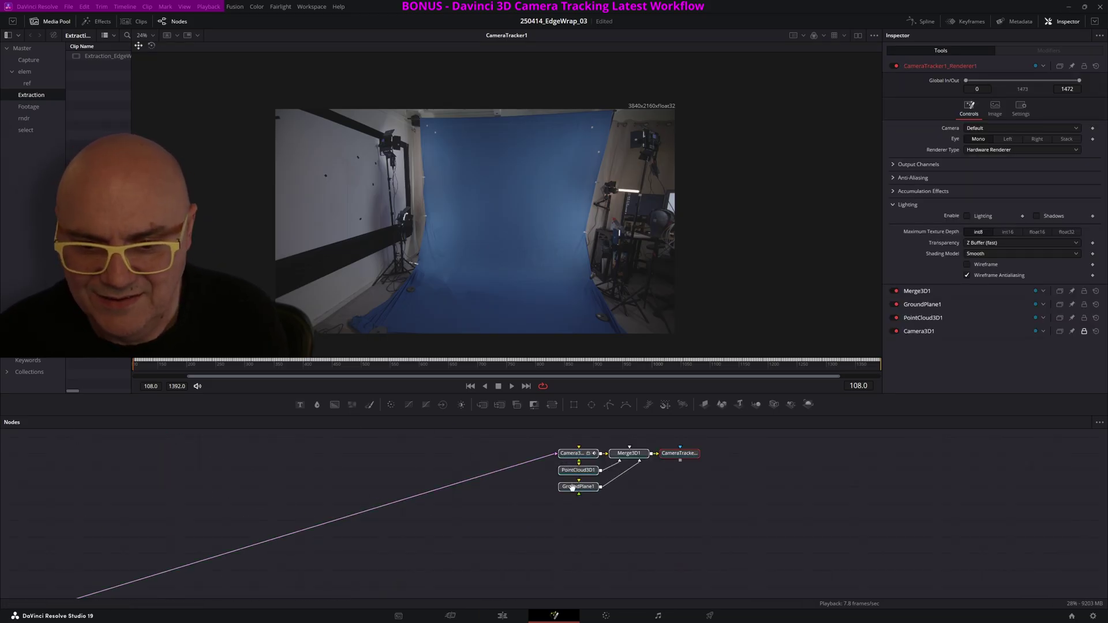
pyautogui.moveTo(557, 456); pyautogui.dragTo(370, 489, button='middle')
# Review the settings of Camera3D1, PointCloud3D1, GroundPlane1, Merge3D1 and the tracker's renderer node one after another.
pyautogui.click(368, 489)
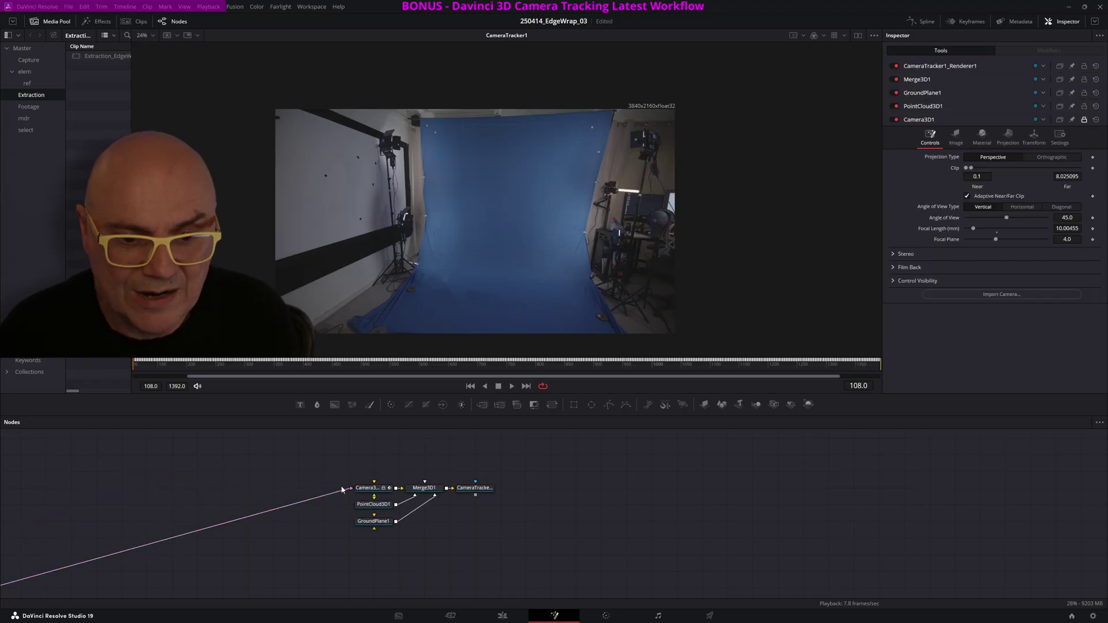
pyautogui.click(373, 507)
pyautogui.click(373, 522)
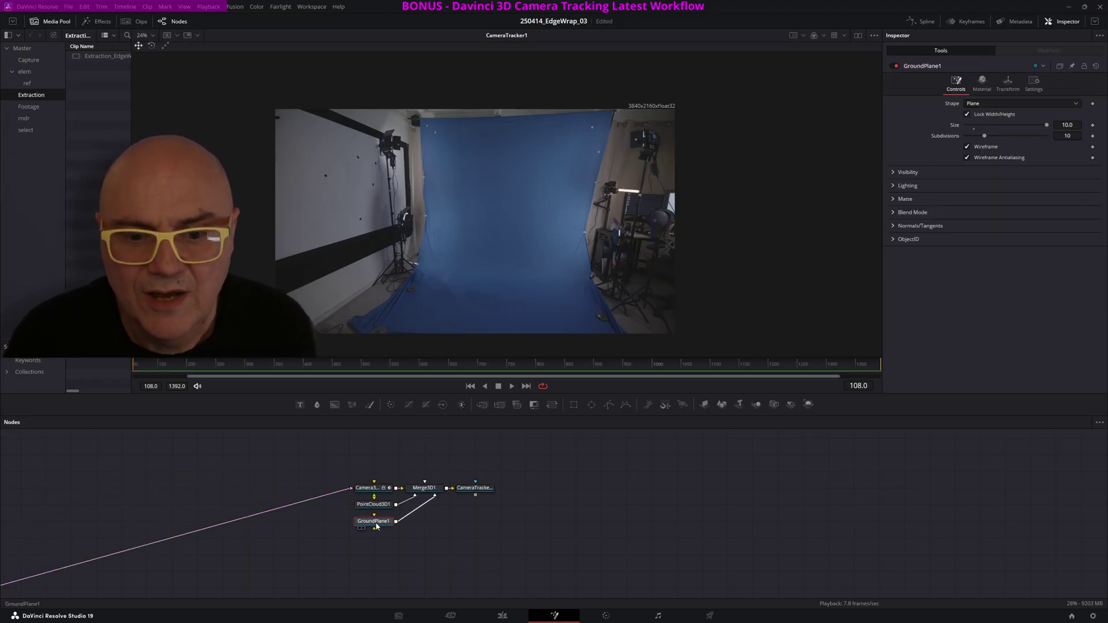
pyautogui.click(433, 490)
pyautogui.click(474, 488)
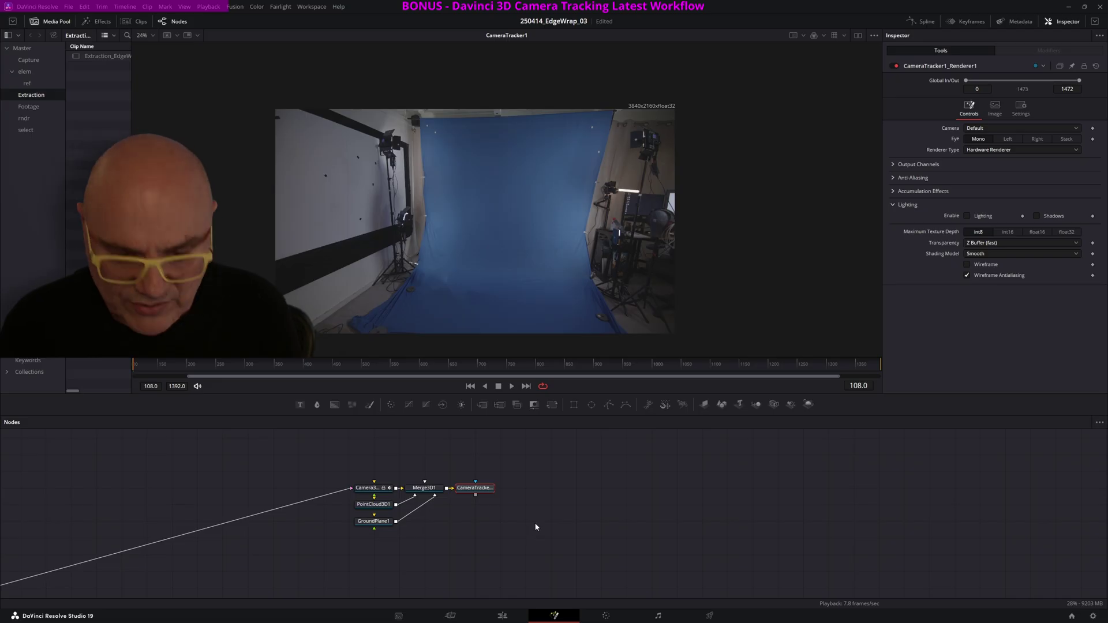
# Display Merge3D1 in the viewer and examine the tracked scene's image plane and point cloud up close.
pyautogui.click(421, 490)
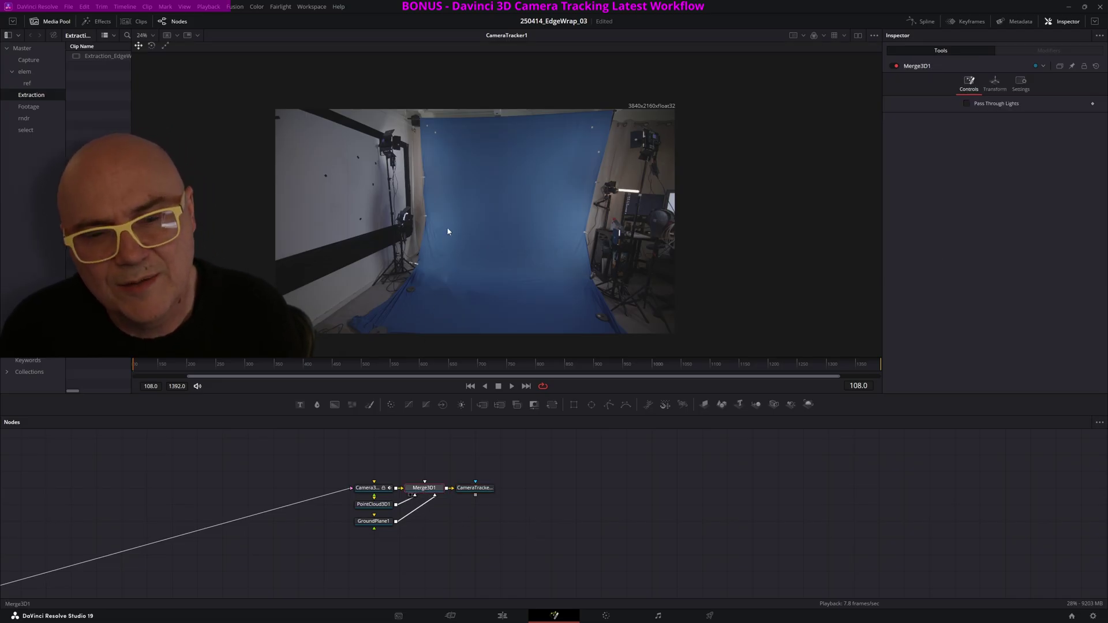
pyautogui.press('1')
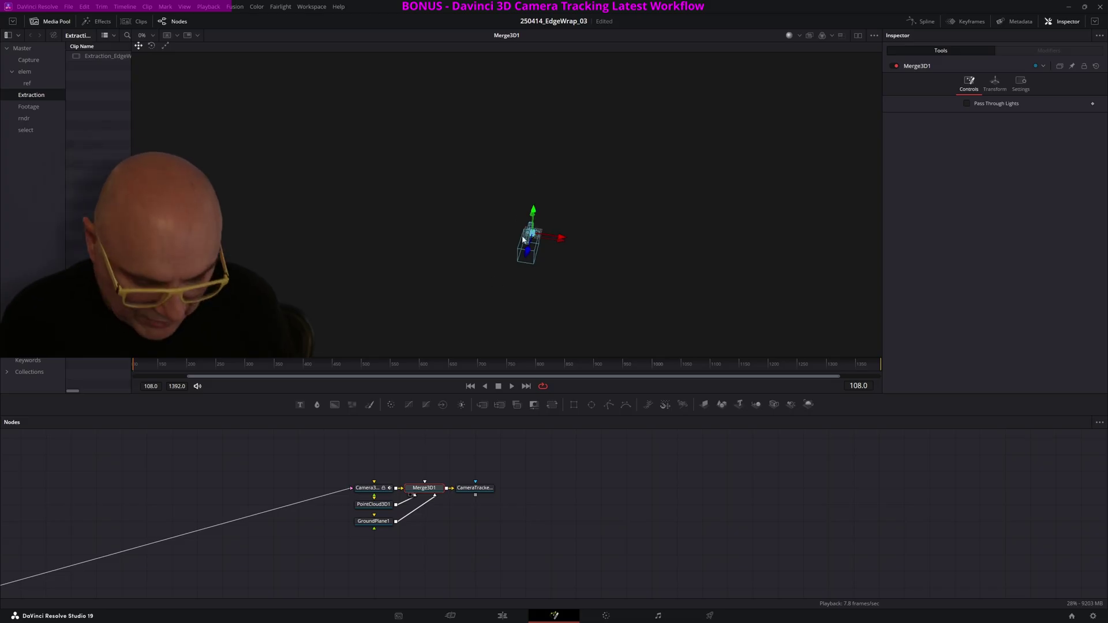
pyautogui.keyDown('ctrl'); pyautogui.scroll(3, 522, 239); pyautogui.keyUp('ctrl')
pyautogui.keyDown('alt'); pyautogui.moveTo(522, 239); pyautogui.dragTo(476, 196, button='middle'); pyautogui.keyUp('alt')
pyautogui.keyDown('ctrl'); pyautogui.scroll(3, 500, 210); pyautogui.keyUp('ctrl')
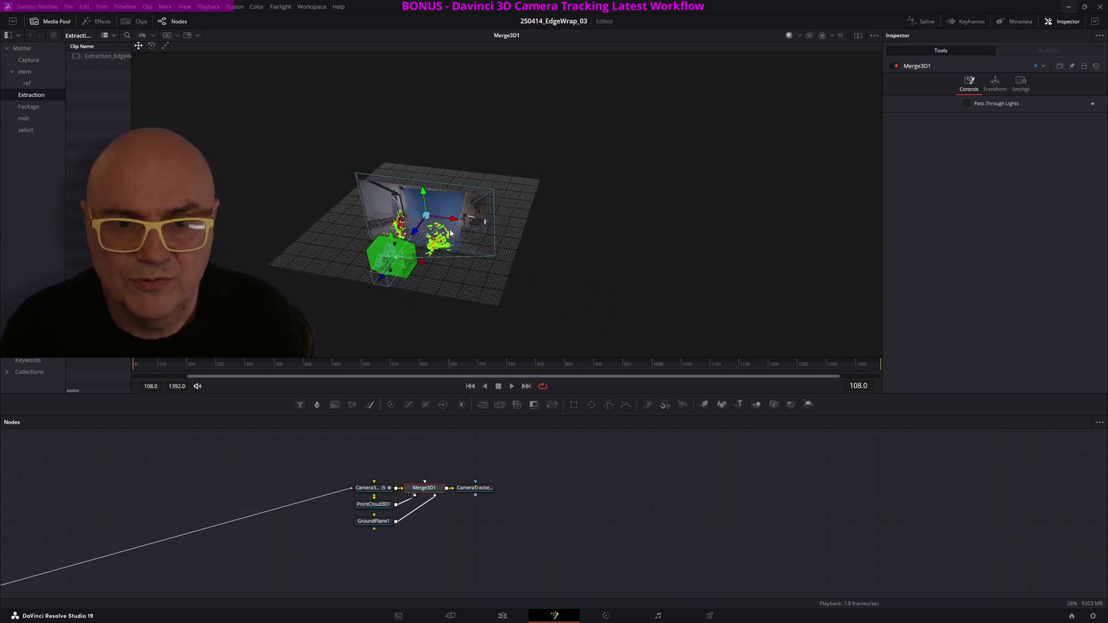
pyautogui.keyDown('ctrl'); pyautogui.scroll(5, 451, 233); pyautogui.keyUp('ctrl')
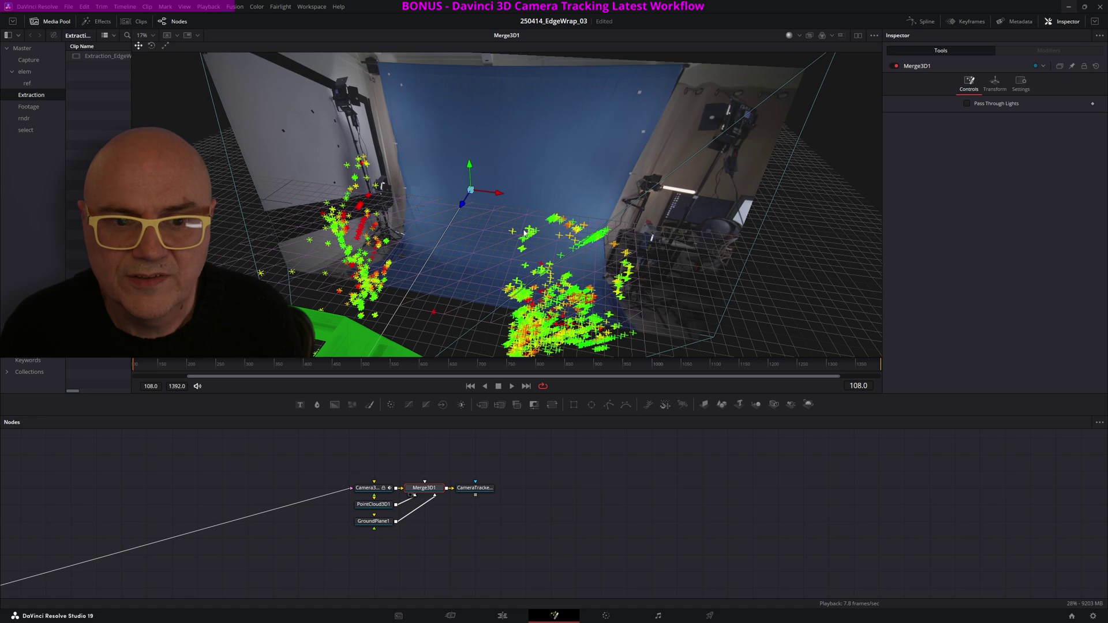
# Examine the tracked camera's motion relative to the point cloud from the side between frames 108 and 393.
pyautogui.keyDown('ctrl'); pyautogui.scroll(-1, 524, 228); pyautogui.keyUp('ctrl')
pyautogui.keyDown('alt'); pyautogui.moveTo(523, 227); pyautogui.dragTo(418, 242, button='middle'); pyautogui.keyUp('alt')
pyautogui.moveTo(137, 368); pyautogui.dragTo(234, 372)
pyautogui.keyDown('alt'); pyautogui.moveTo(398, 231); pyautogui.dragTo(410, 141, button='middle'); pyautogui.keyUp('alt')
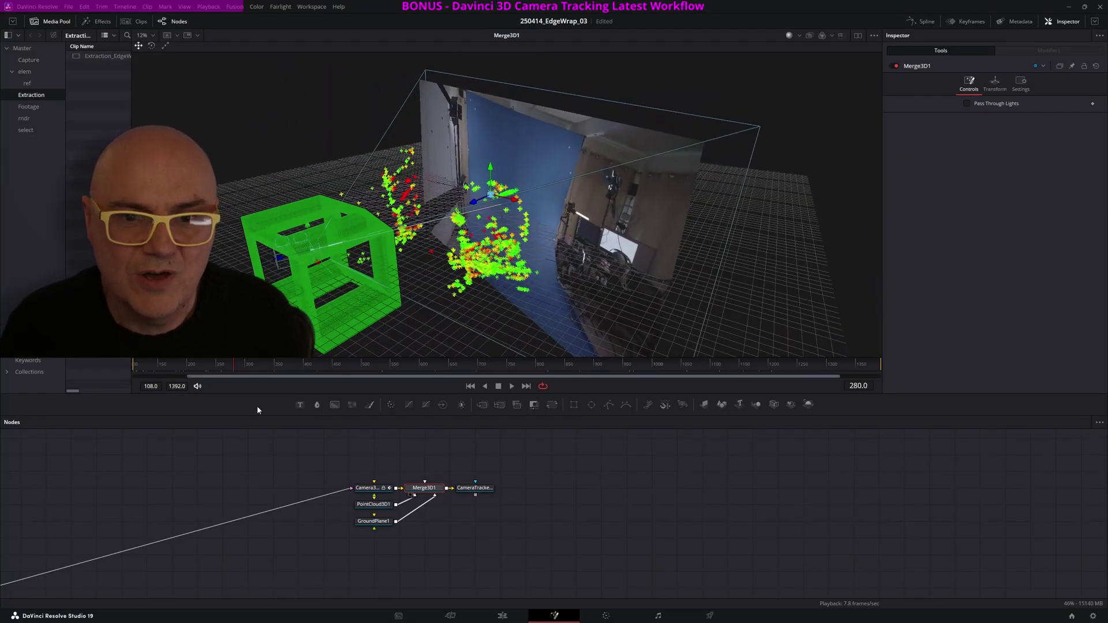
pyautogui.moveTo(279, 364); pyautogui.dragTo(304, 362)
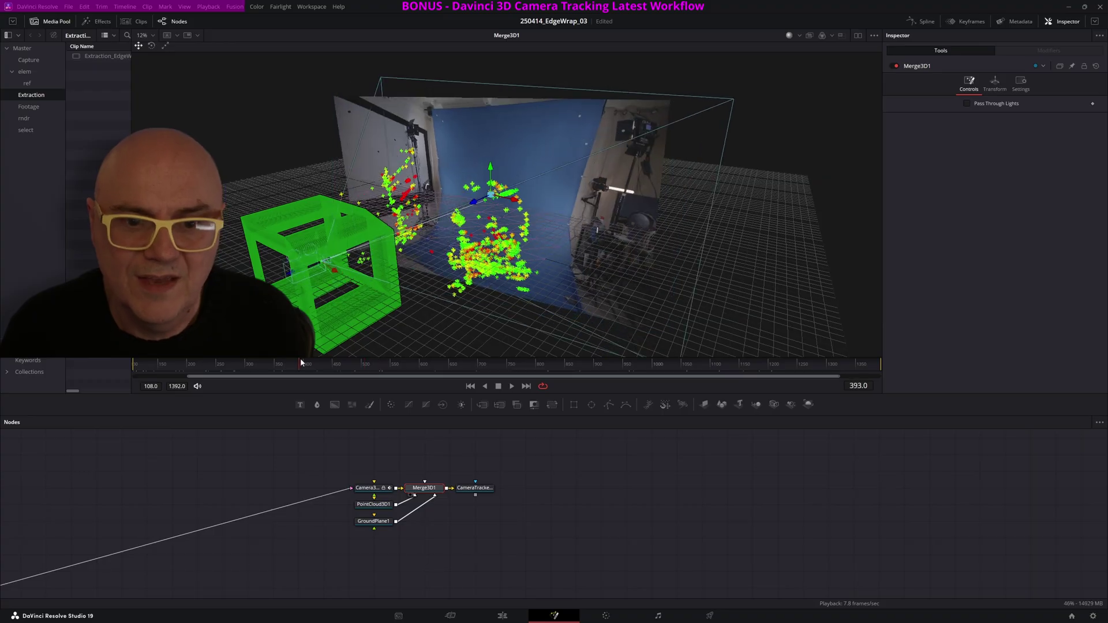
# Display the tracker renderer's output around frame 286 and make PointCloud3D1 renderable.
pyautogui.click(464, 495)
pyautogui.moveTo(291, 365); pyautogui.dragTo(238, 369)
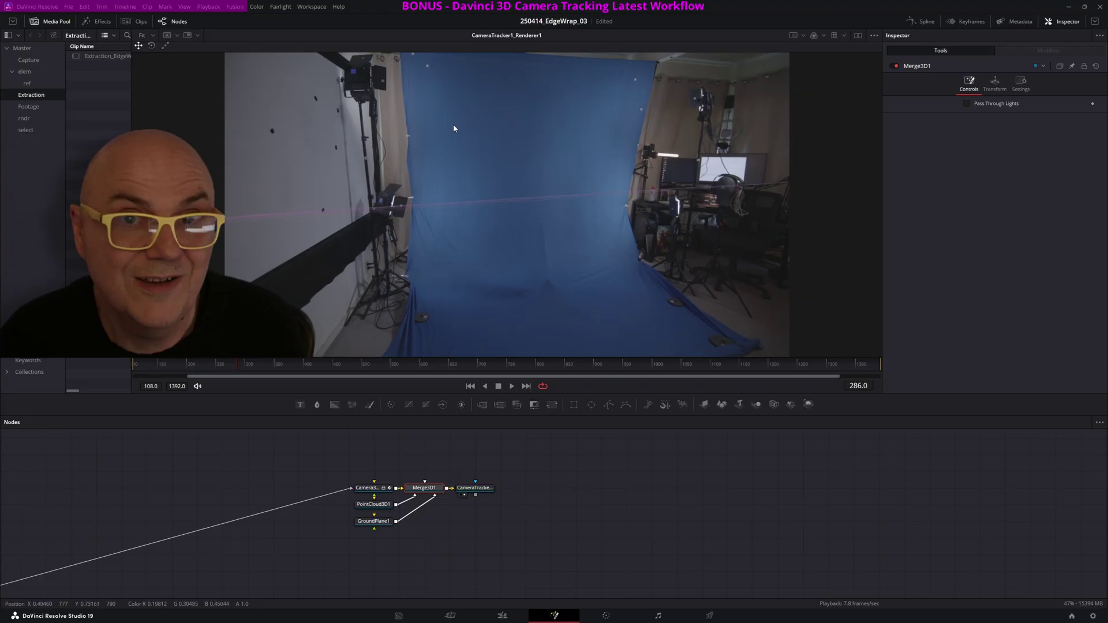
pyautogui.click(374, 504)
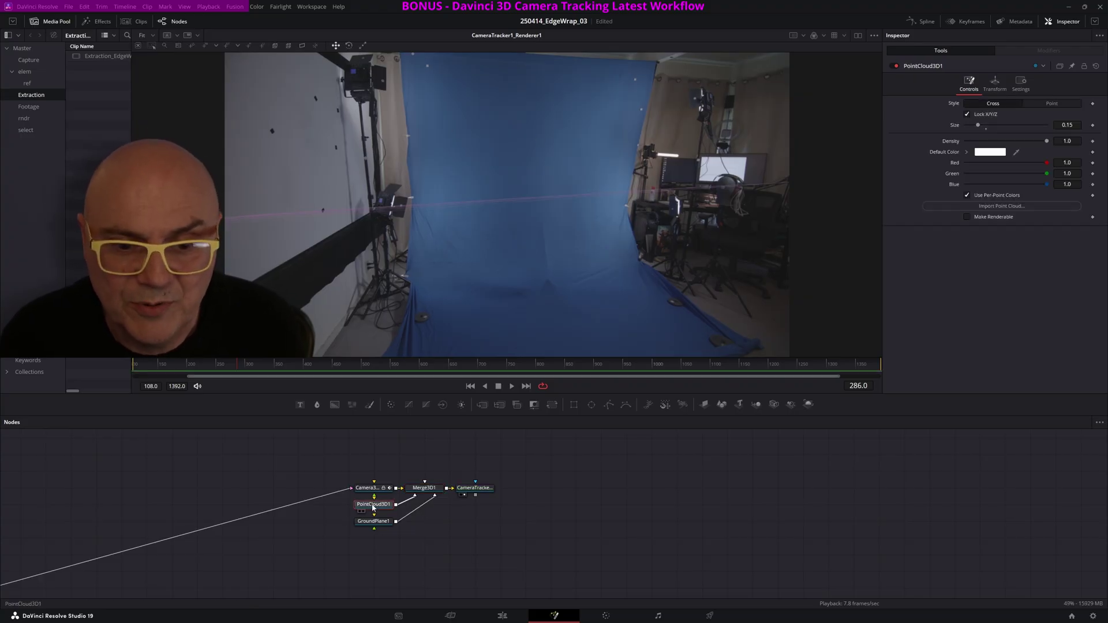
pyautogui.click(967, 216)
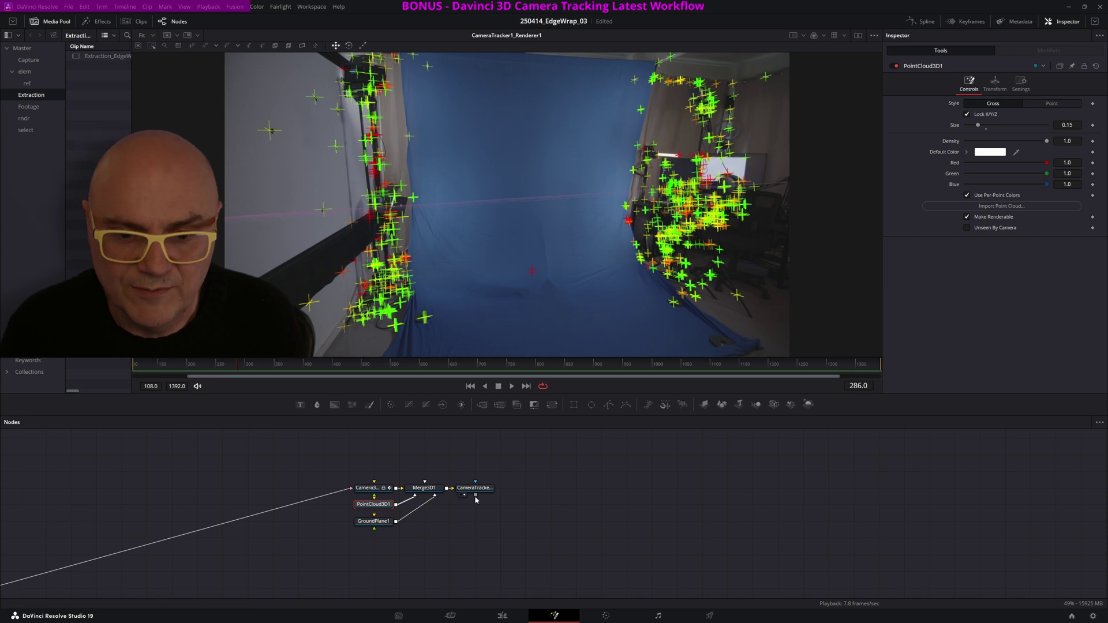
# Check how well the rendered tracking points stick to the footage between frames 286 and 715.
pyautogui.click(424, 488)
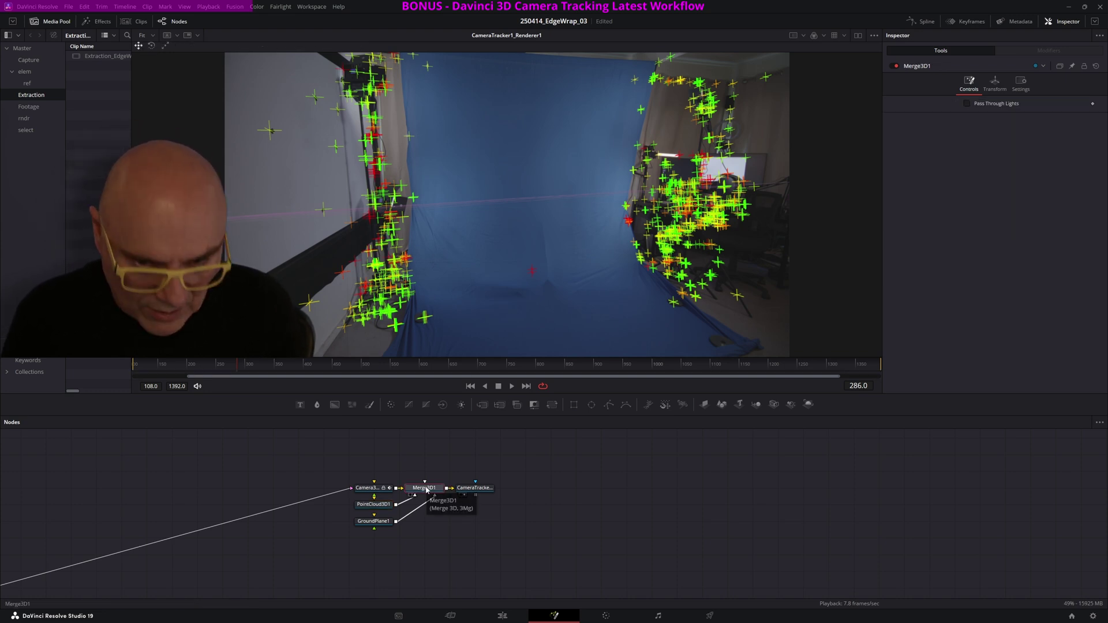
pyautogui.click(474, 489)
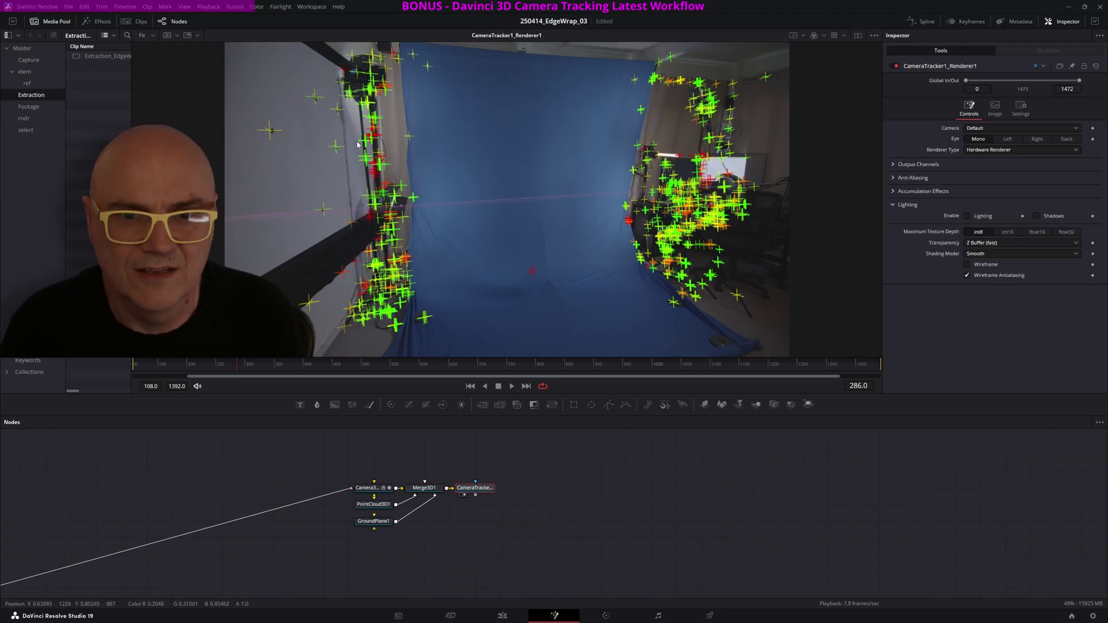
pyautogui.moveTo(246, 364); pyautogui.dragTo(333, 374)
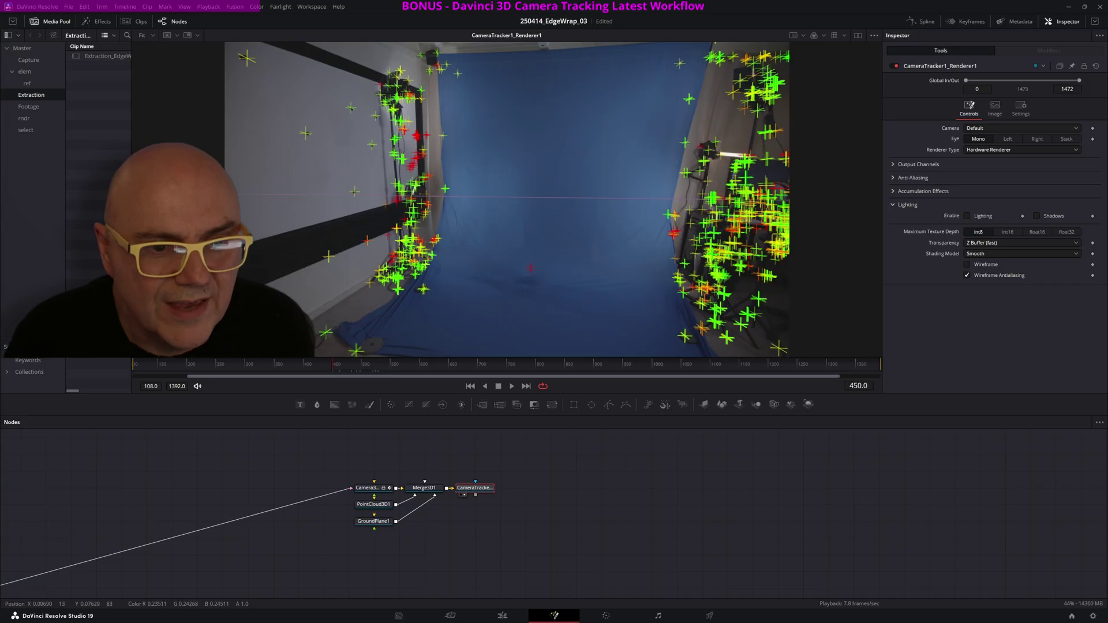
pyautogui.moveTo(391, 366); pyautogui.dragTo(484, 375)
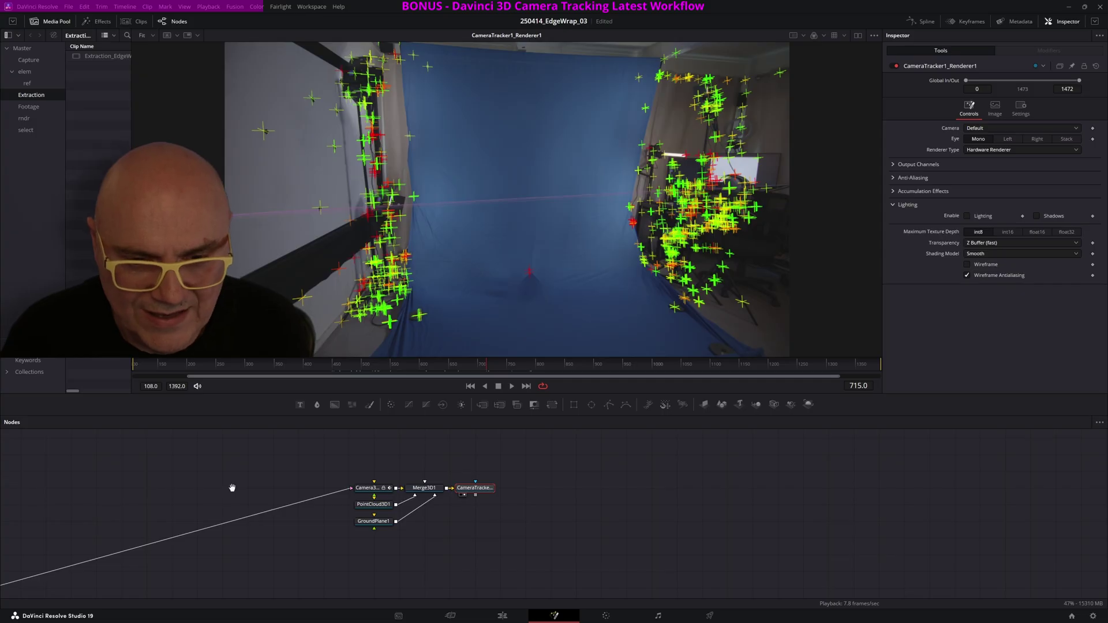
# Spread out the tracker nodes, leaving room around Merge3D1 for the camera, point cloud, ground plane and renderer.
pyautogui.moveTo(232, 488); pyautogui.dragTo(393, 485, button='middle')
pyautogui.moveTo(534, 486); pyautogui.dragTo(383, 485)
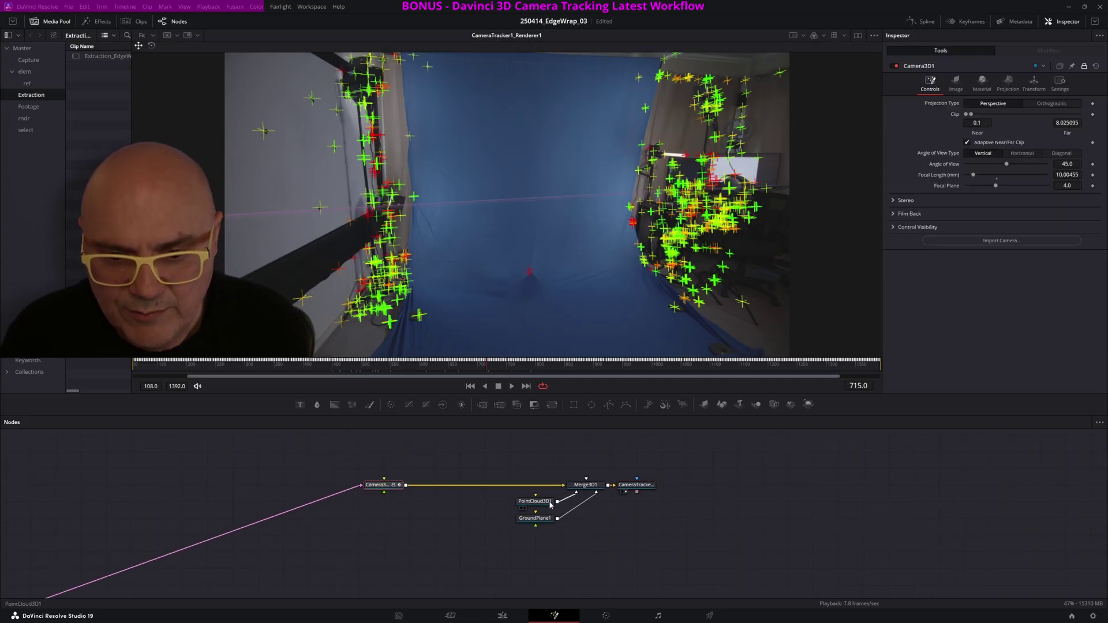
pyautogui.moveTo(550, 504); pyautogui.dragTo(399, 538)
pyautogui.moveTo(532, 519); pyautogui.dragTo(430, 586)
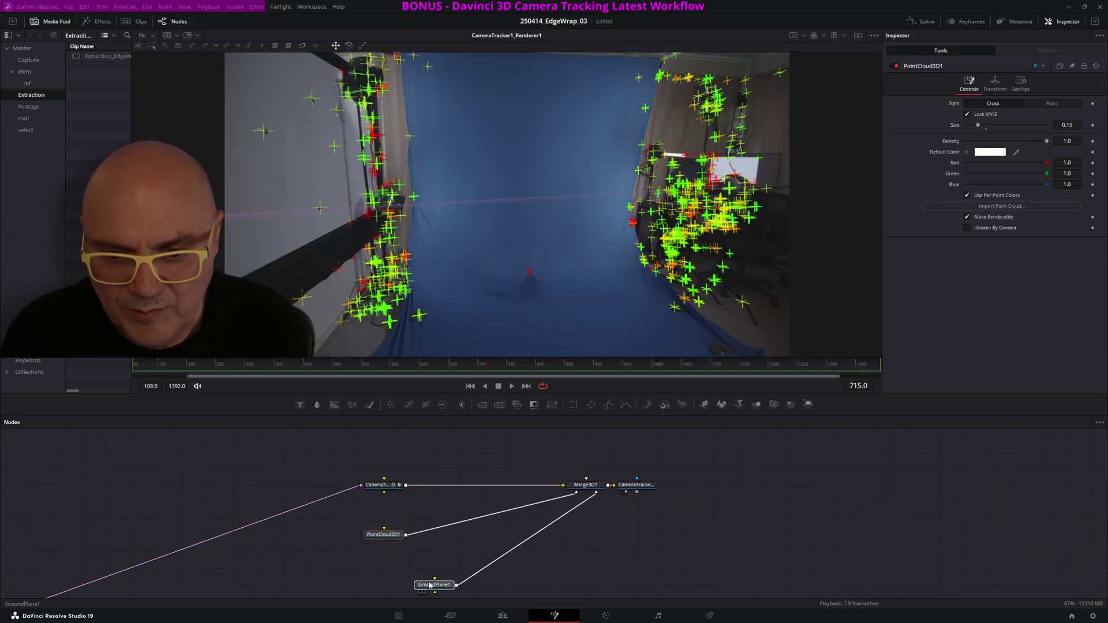
pyautogui.moveTo(636, 485); pyautogui.dragTo(711, 485)
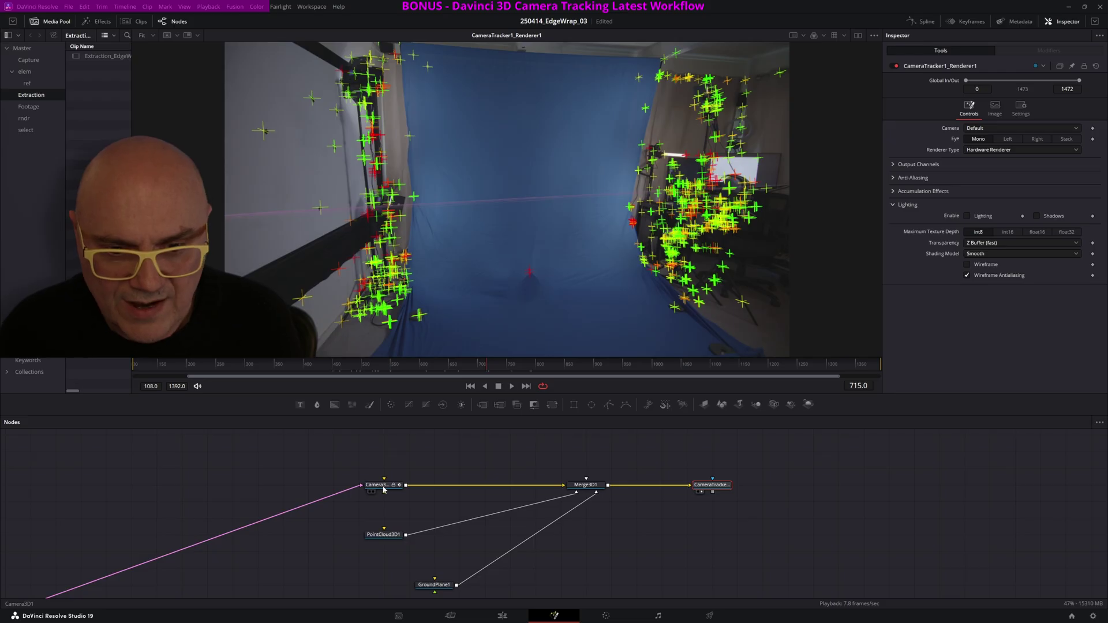
pyautogui.moveTo(384, 489); pyautogui.dragTo(359, 490)
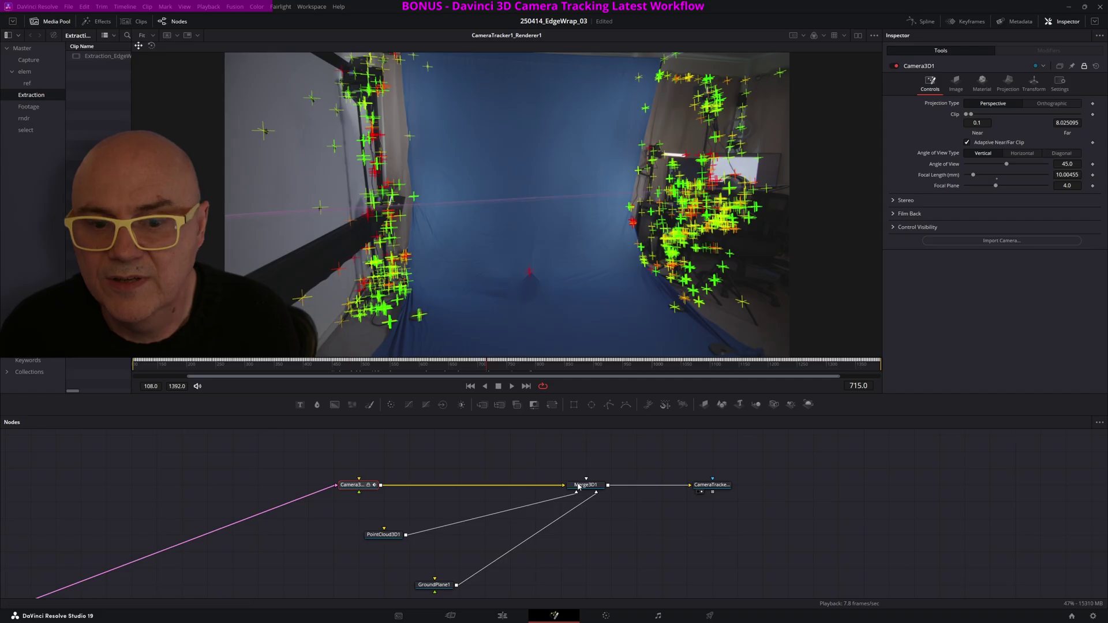
# Display Merge3D1 in the viewer and lower GroundPlane1's diffuse alpha to 0.128.
pyautogui.moveTo(597, 483); pyautogui.dragTo(575, 209)
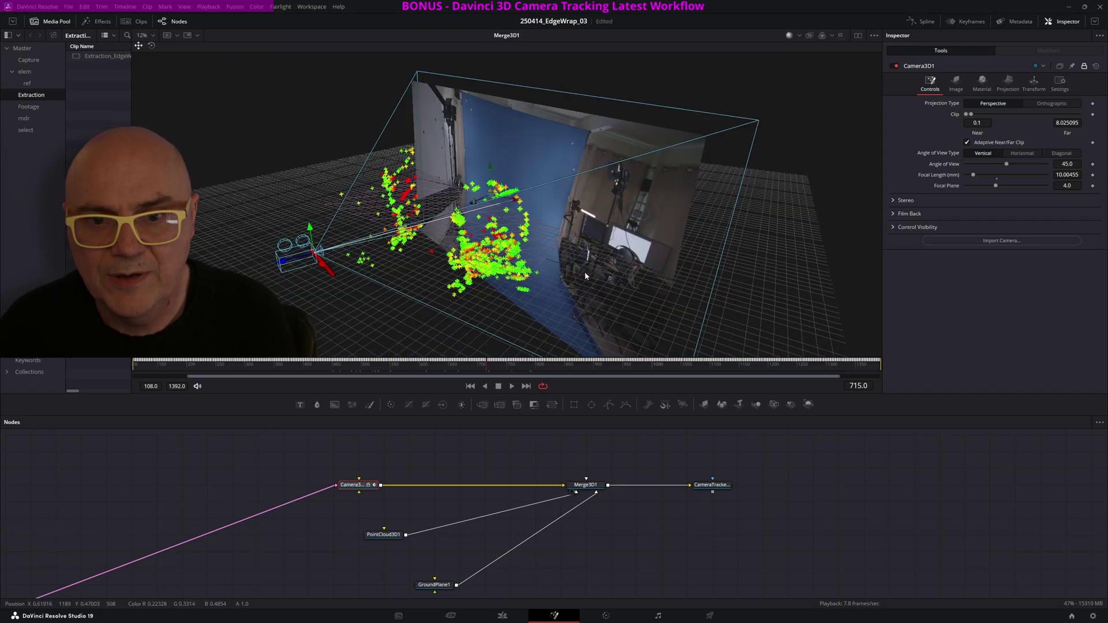
pyautogui.keyDown('alt'); pyautogui.moveTo(572, 215); pyautogui.dragTo(505, 268, button='middle'); pyautogui.keyUp('alt')
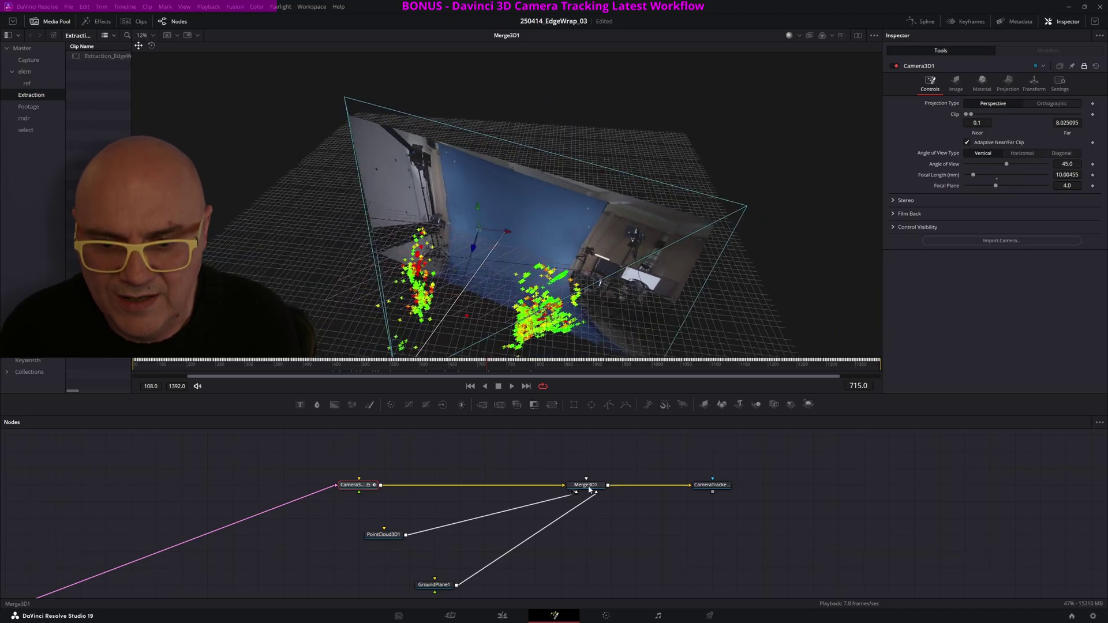
pyautogui.moveTo(416, 552); pyautogui.dragTo(397, 524, button='middle')
pyautogui.click(415, 555)
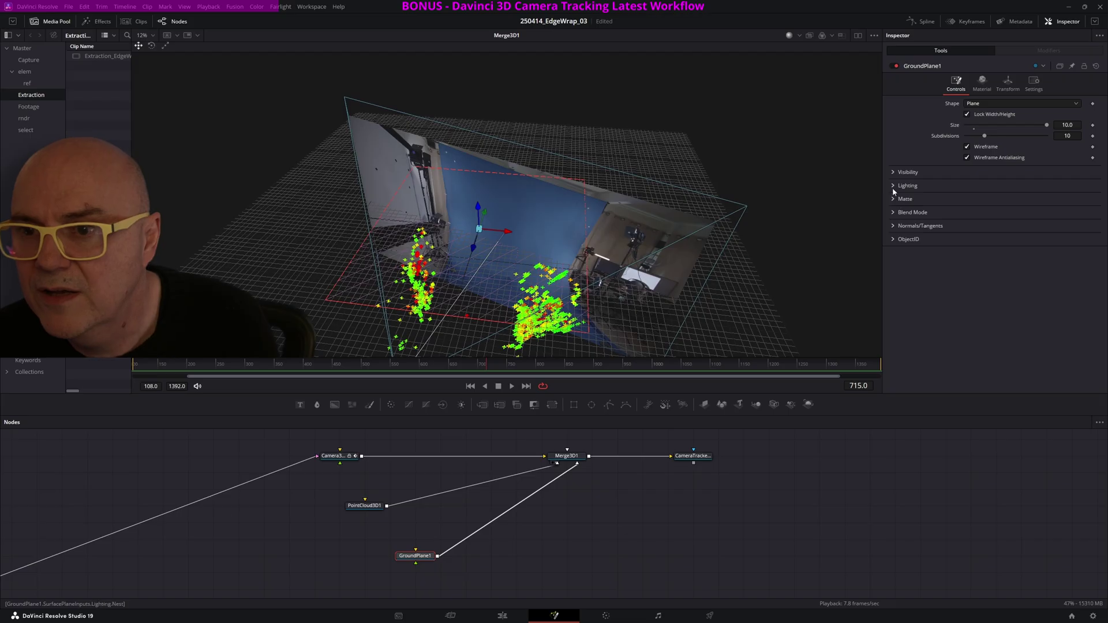
pyautogui.click(982, 86)
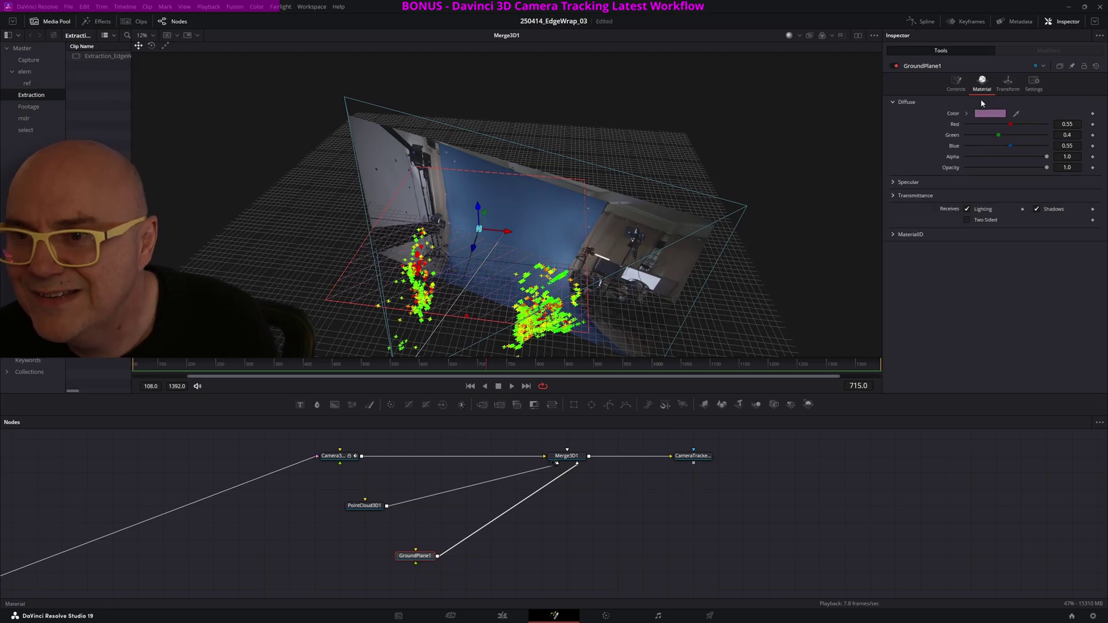
pyautogui.moveTo(1047, 160); pyautogui.dragTo(977, 157)
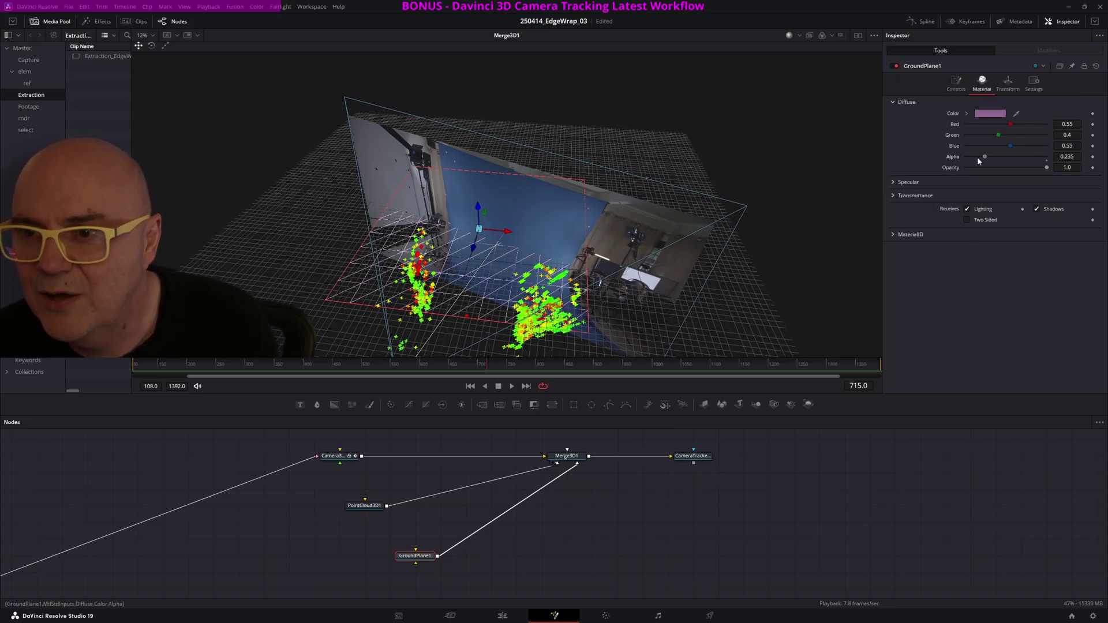
# Examine the ground plane's height and orientation against the point cloud and camera from low and side angles.
pyautogui.keyDown('alt'); pyautogui.moveTo(372, 273); pyautogui.dragTo(369, 191, button='middle'); pyautogui.keyUp('alt')
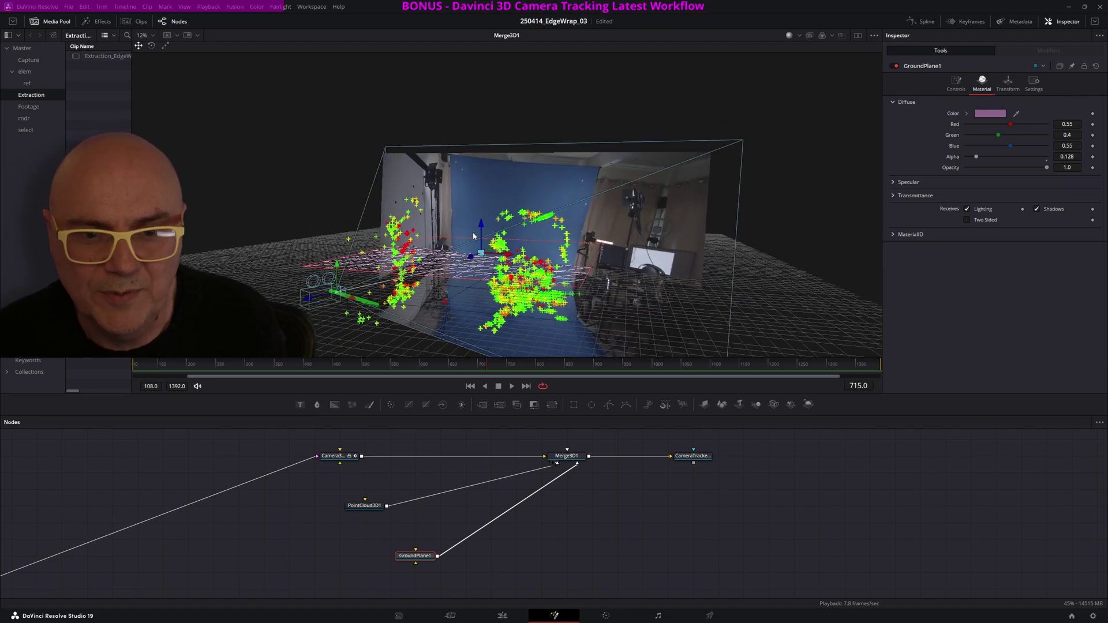
pyautogui.keyDown('alt'); pyautogui.moveTo(474, 236); pyautogui.dragTo(310, 281, button='middle'); pyautogui.keyUp('alt')
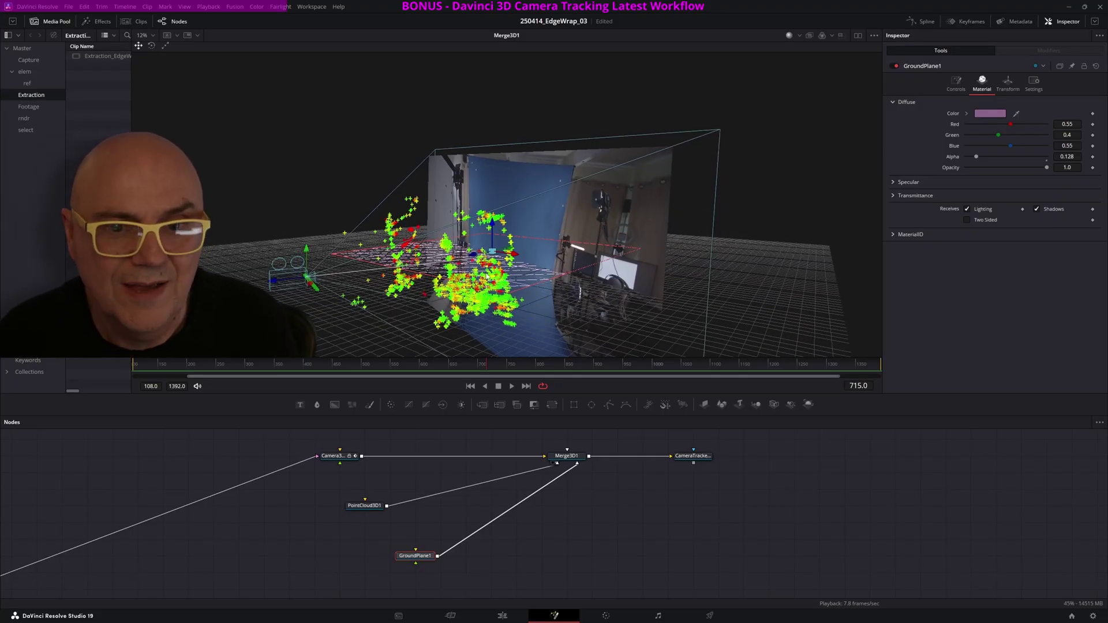
pyautogui.keyDown('alt'); pyautogui.moveTo(487, 277); pyautogui.dragTo(350, 273, button='middle'); pyautogui.keyUp('alt')
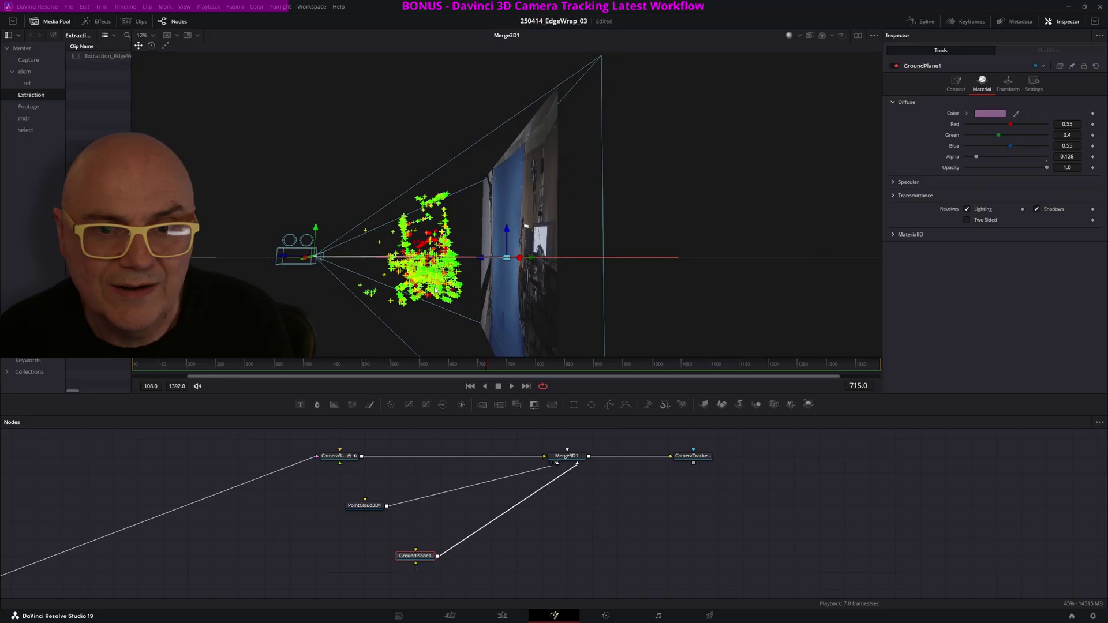
# Insert a Transform 3D node after Camera3D1 and place it midway between the camera and Merge3D1.
pyautogui.click(347, 459)
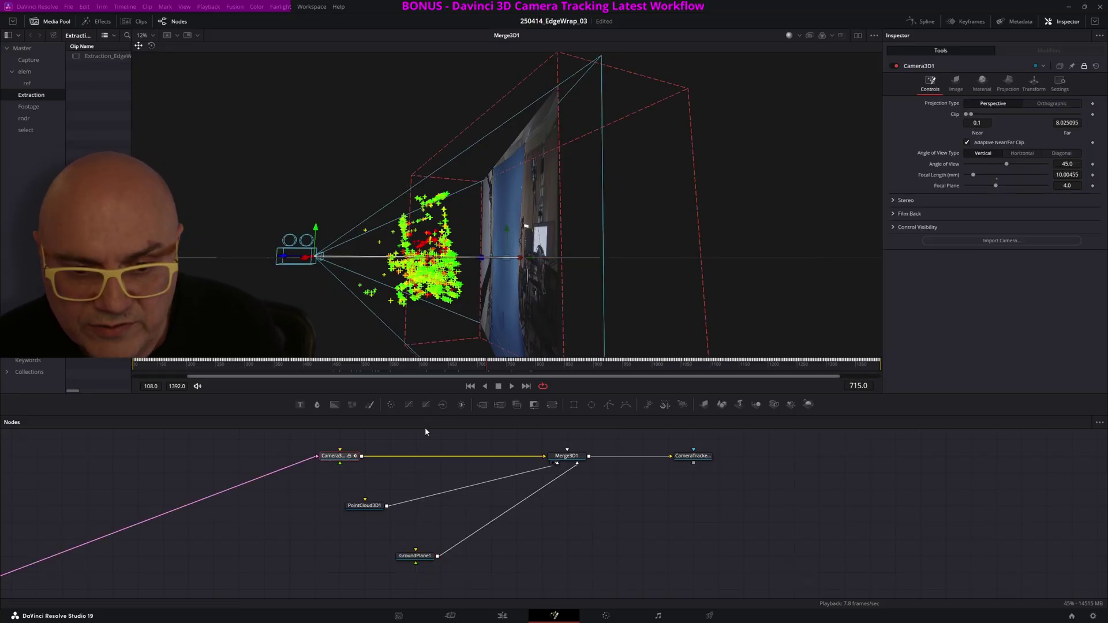
pyautogui.hotkey('shift', 'space')
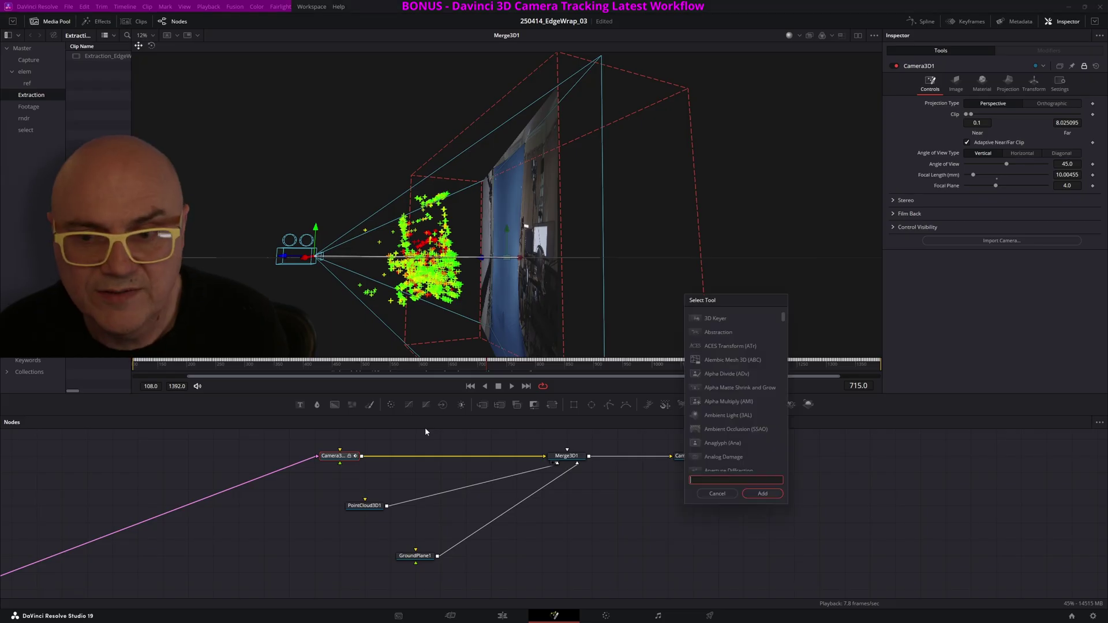
pyautogui.write('tran')
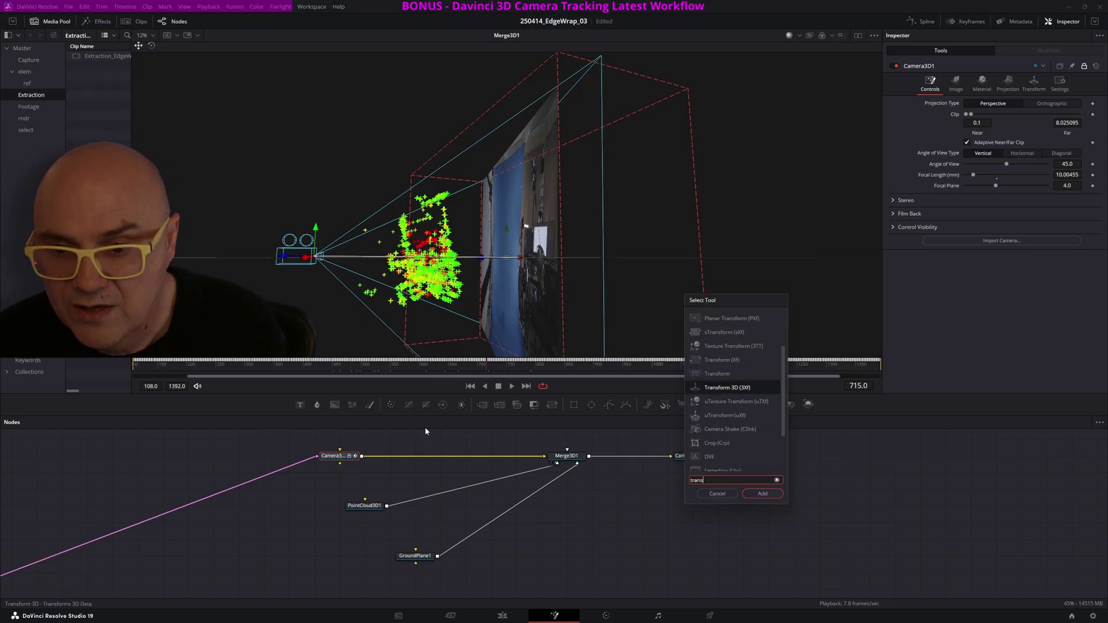
pyautogui.write('s')
pyautogui.click(727, 387)
pyautogui.click(753, 490)
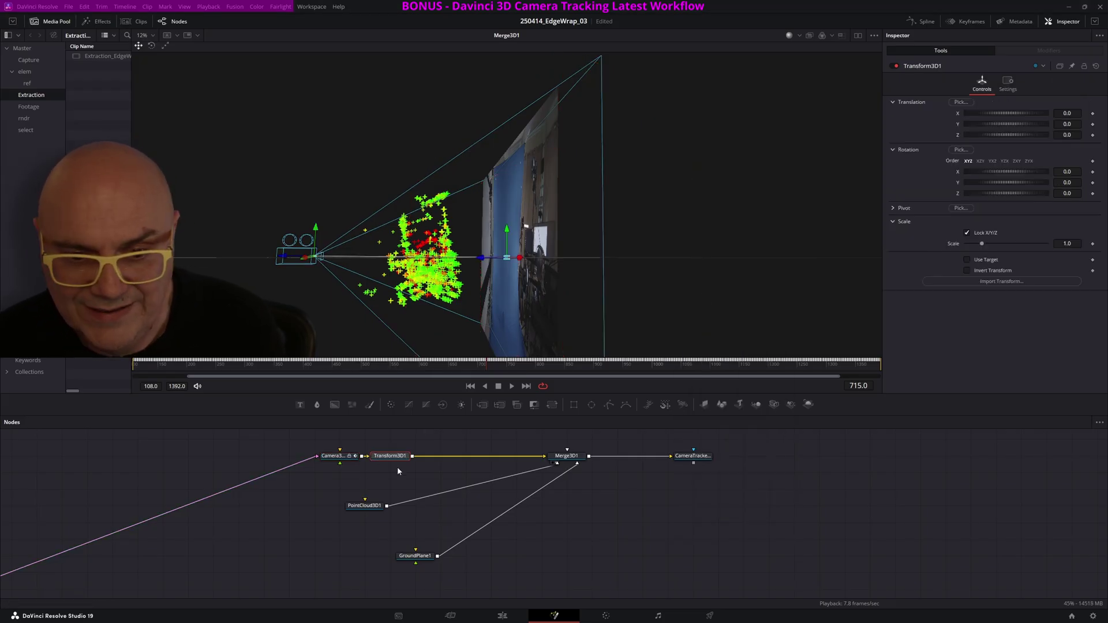
pyautogui.moveTo(380, 460); pyautogui.dragTo(433, 460)
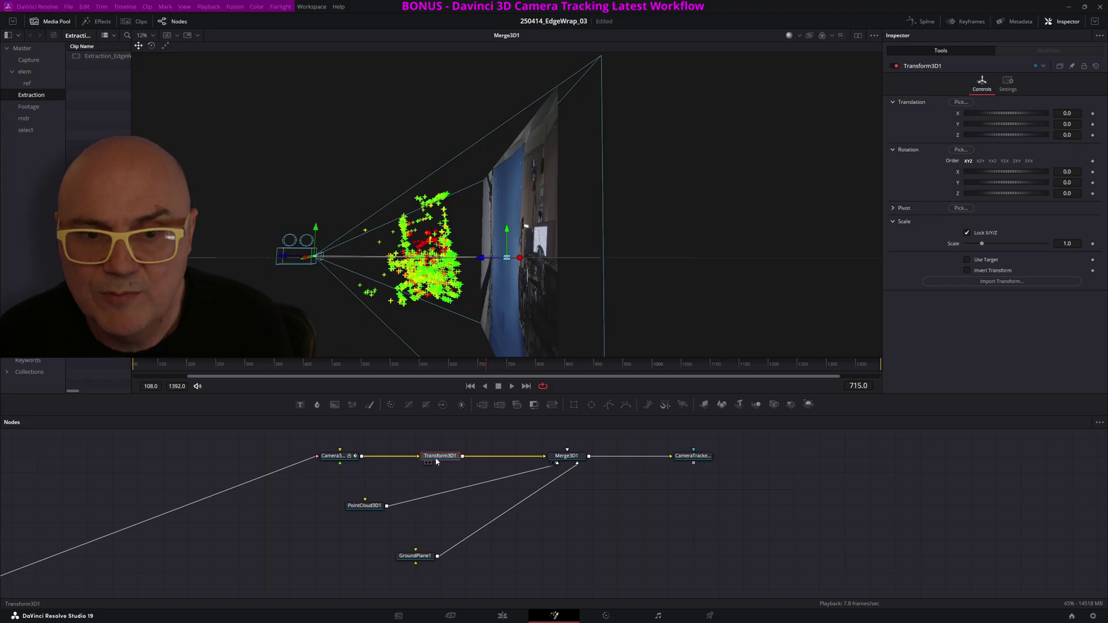
pyautogui.moveTo(508, 229); pyautogui.dragTo(503, 200)
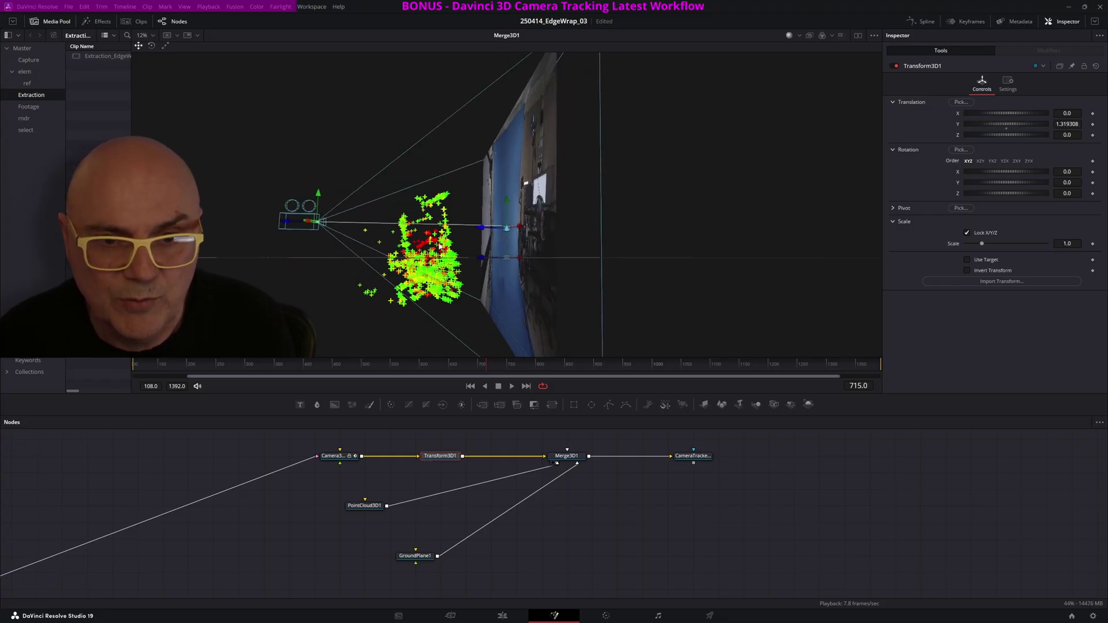
pyautogui.hotkey('ctrl', 'z')
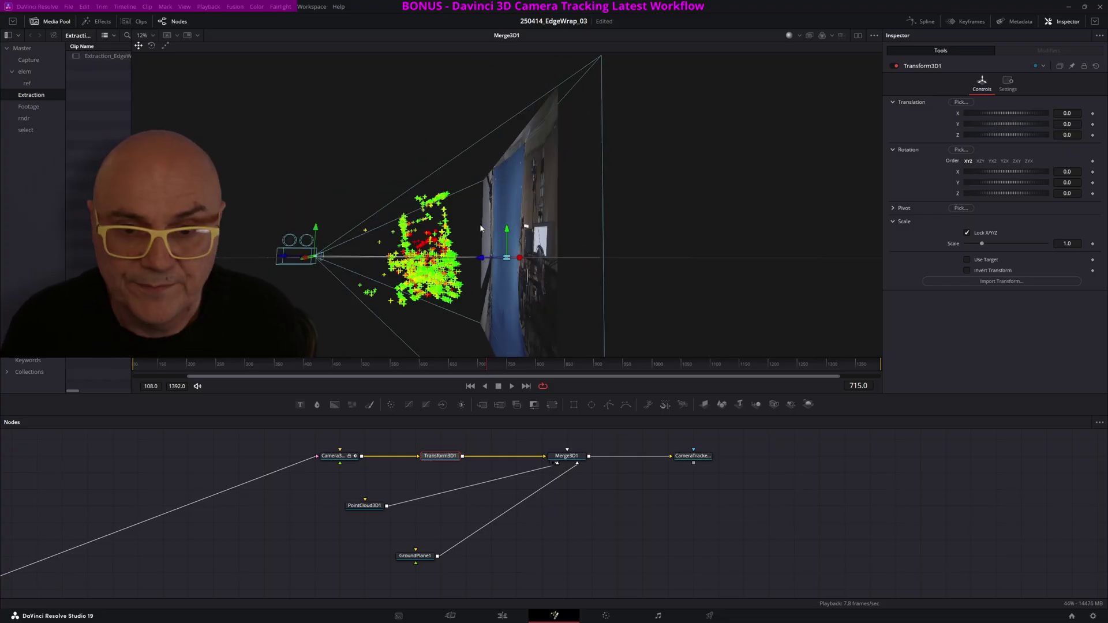
# Paste an instance of Transform3D1 and insert it into the connection between PointCloud3D1 and Merge3D1.
pyautogui.rightClick(437, 460)
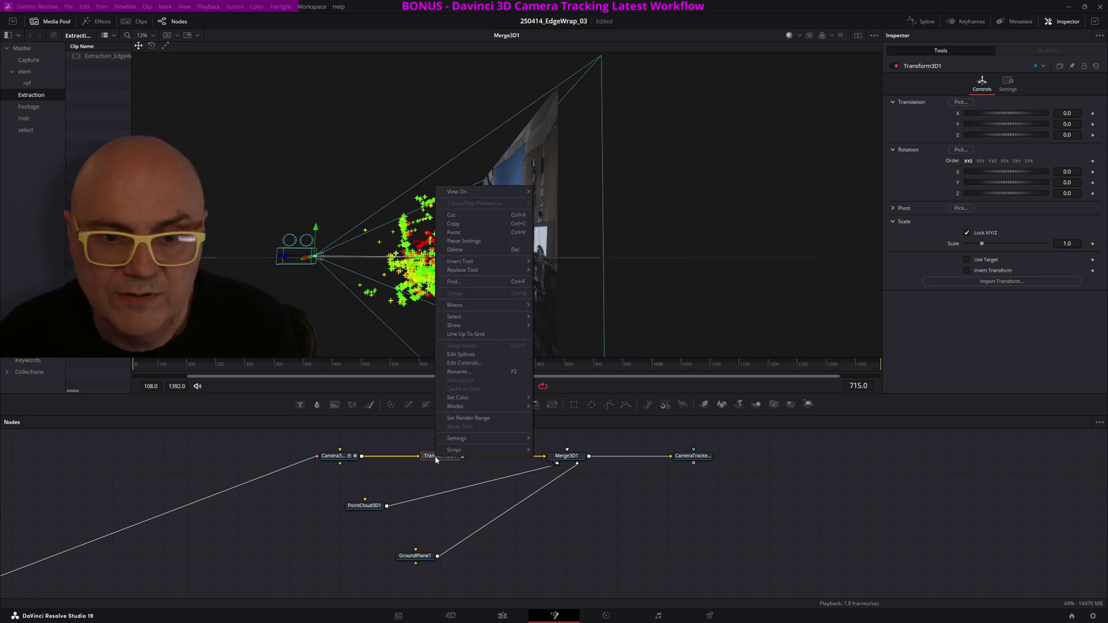
pyautogui.click(455, 224)
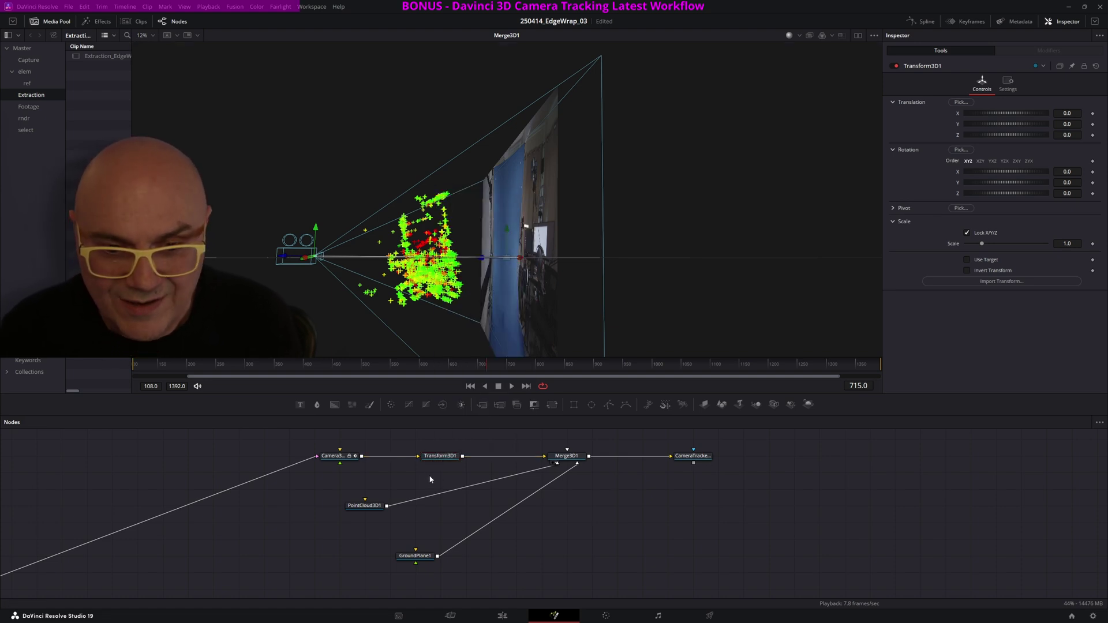
pyautogui.rightClick(399, 476)
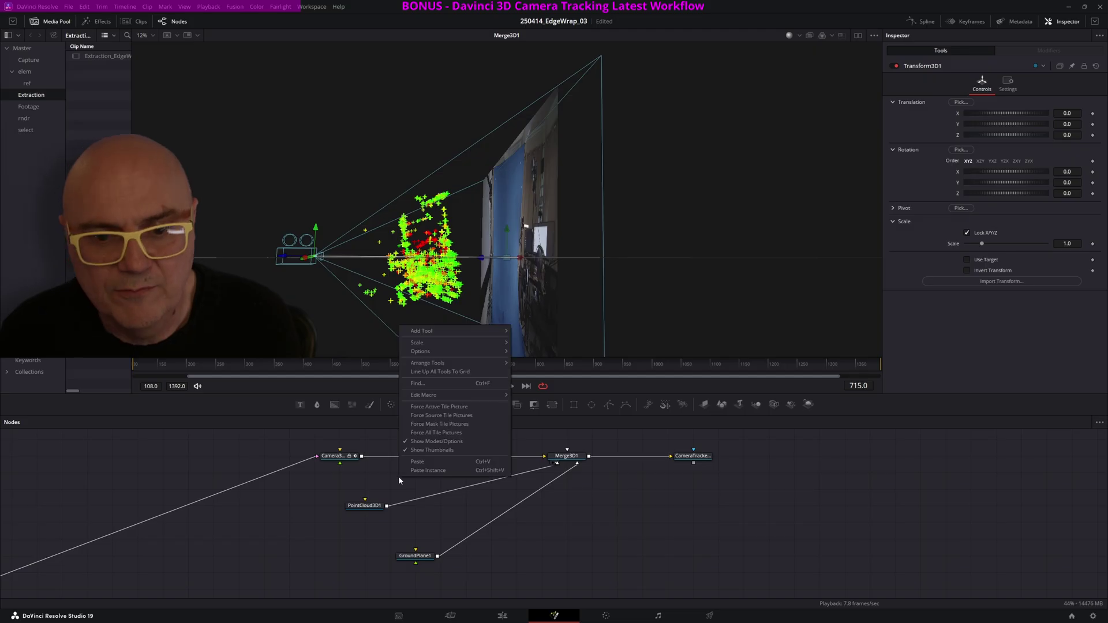
pyautogui.click(430, 470)
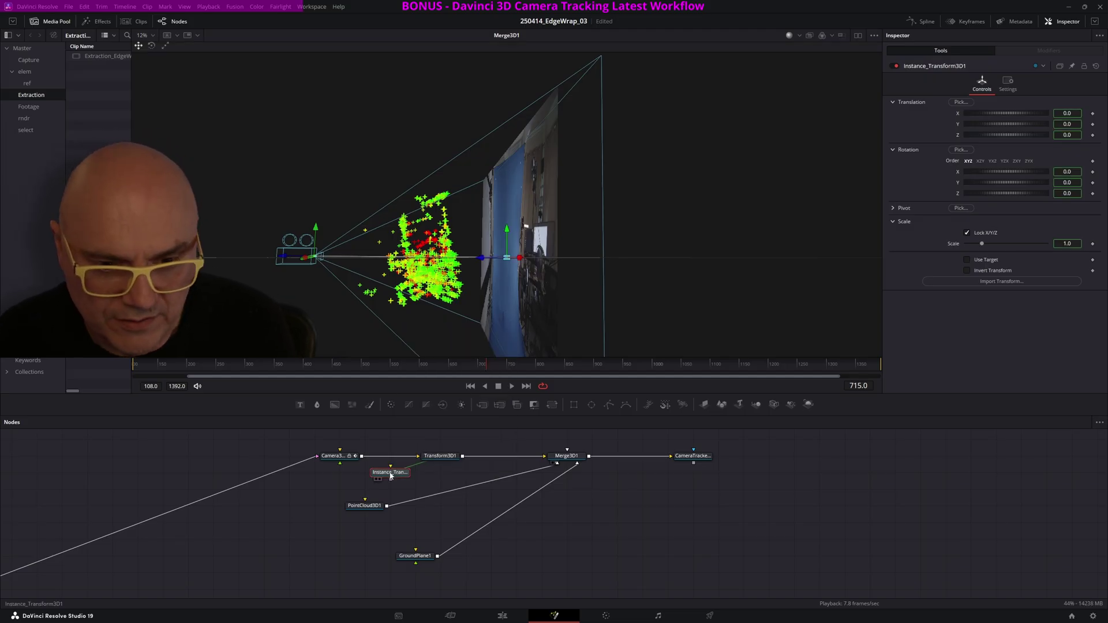
pyautogui.moveTo(392, 475); pyautogui.dragTo(440, 501)
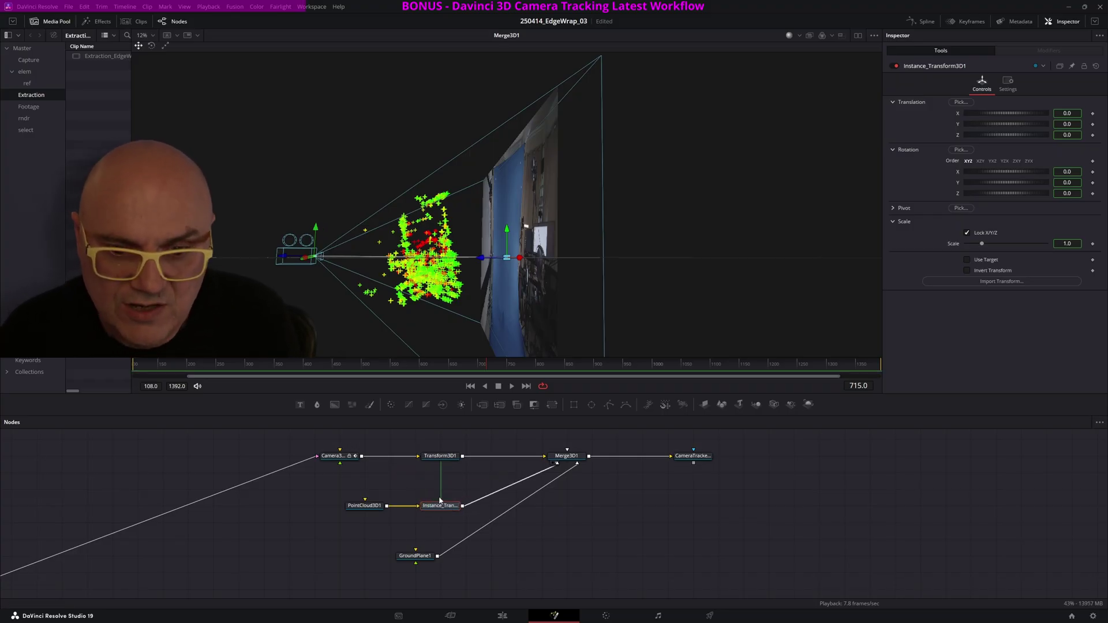
# Raise the camera and point cloud together by setting Transform3D1's Y translation to 1.788.
pyautogui.click(434, 459)
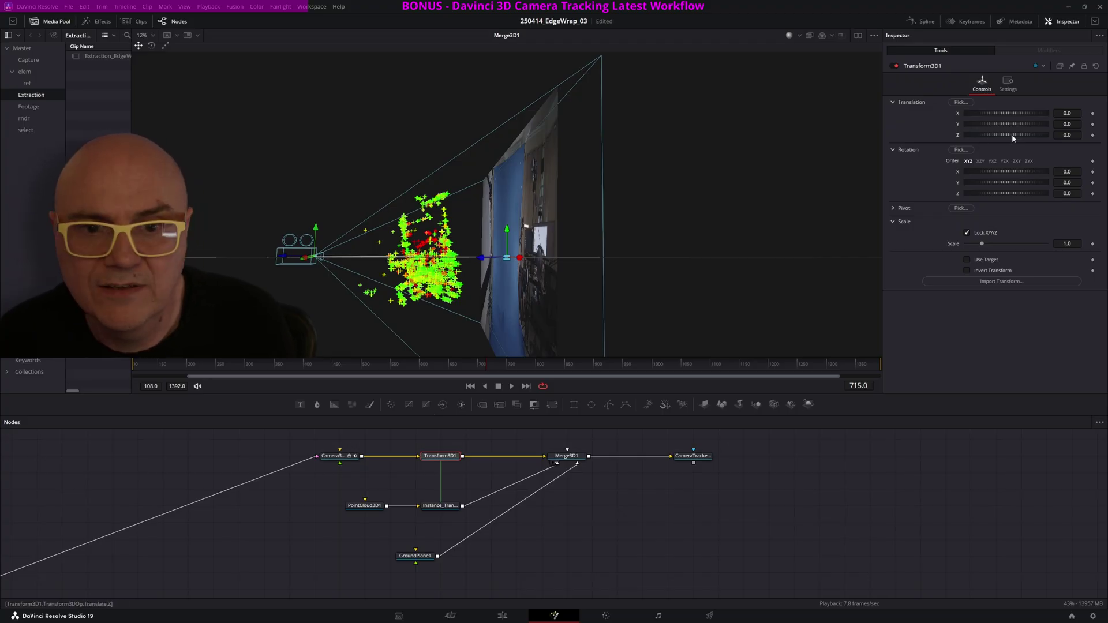
pyautogui.moveTo(1013, 136); pyautogui.dragTo(1057, 124)
pyautogui.hotkey('ctrl', 'z')
pyautogui.keyDown('alt'); pyautogui.moveTo(424, 210); pyautogui.dragTo(474, 237, button='middle'); pyautogui.keyUp('alt')
pyautogui.moveTo(1064, 123); pyautogui.dragTo(1044, 123)
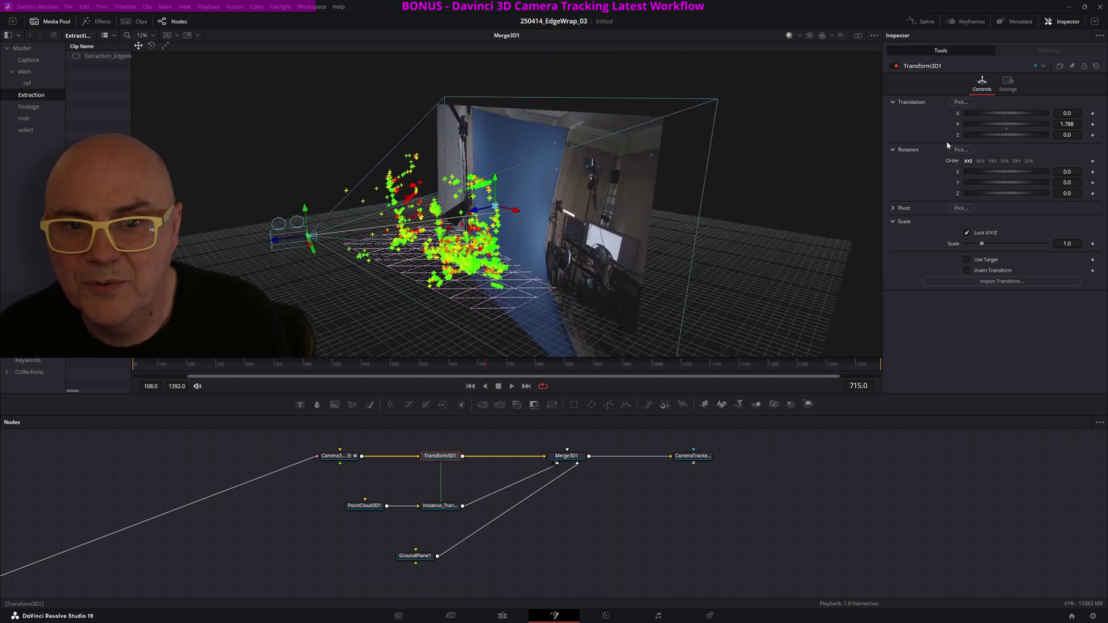
pyautogui.keyDown('alt'); pyautogui.moveTo(456, 222); pyautogui.dragTo(384, 197, button='middle'); pyautogui.keyUp('alt')
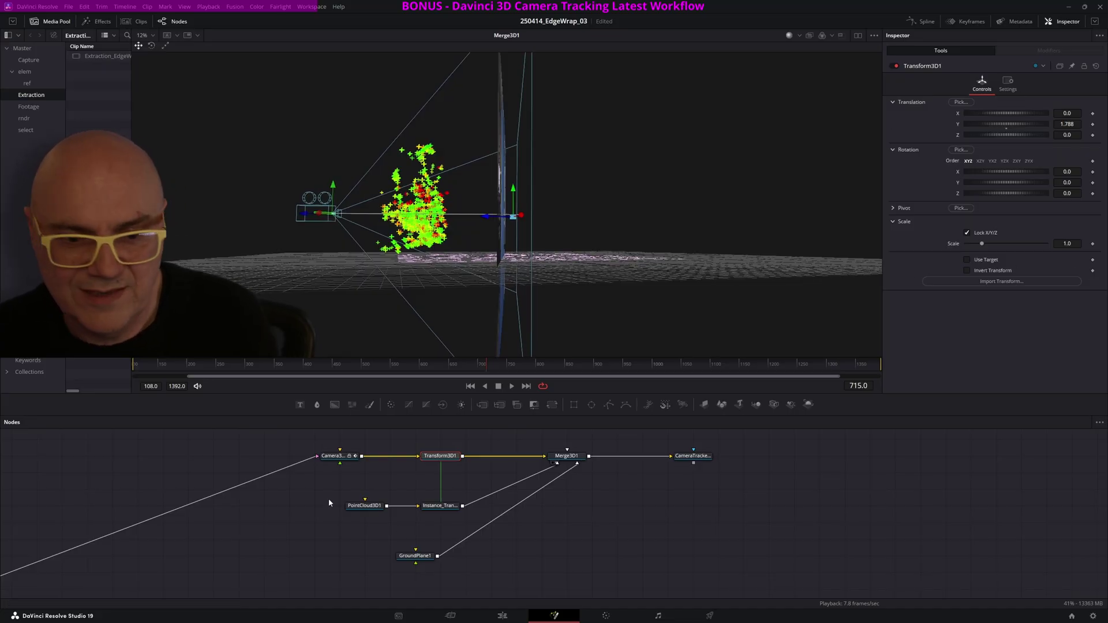
# Review CameraTracker1's 3D Scene Transform export settings and return to Transform3D1.
pyautogui.moveTo(339, 485); pyautogui.dragTo(778, 403, button='middle')
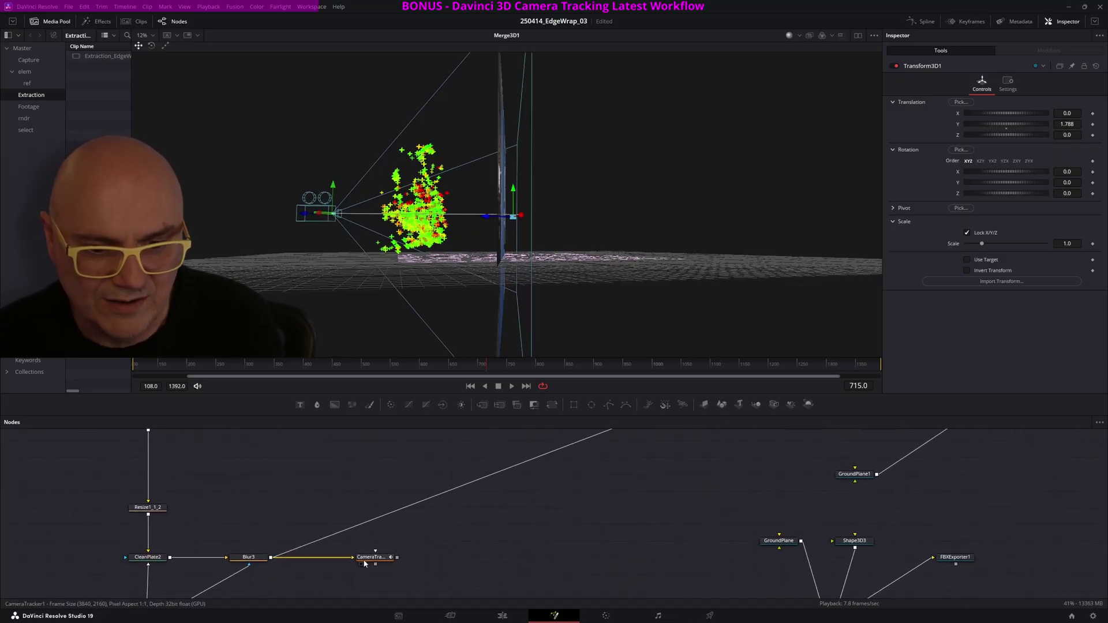
pyautogui.click(367, 558)
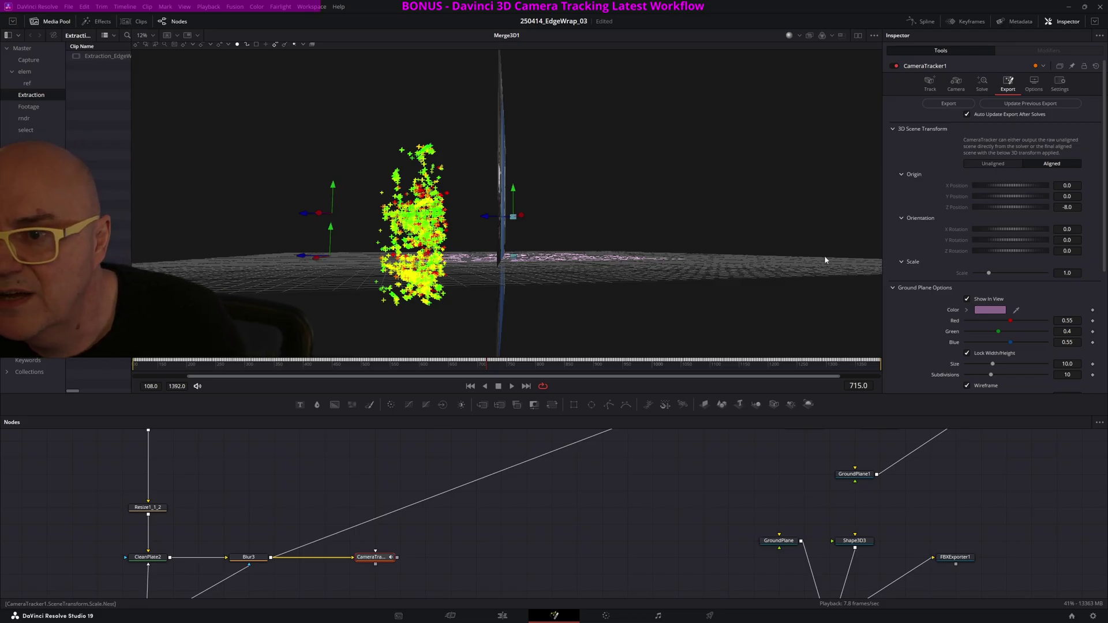
pyautogui.moveTo(638, 495); pyautogui.dragTo(300, 573, button='middle')
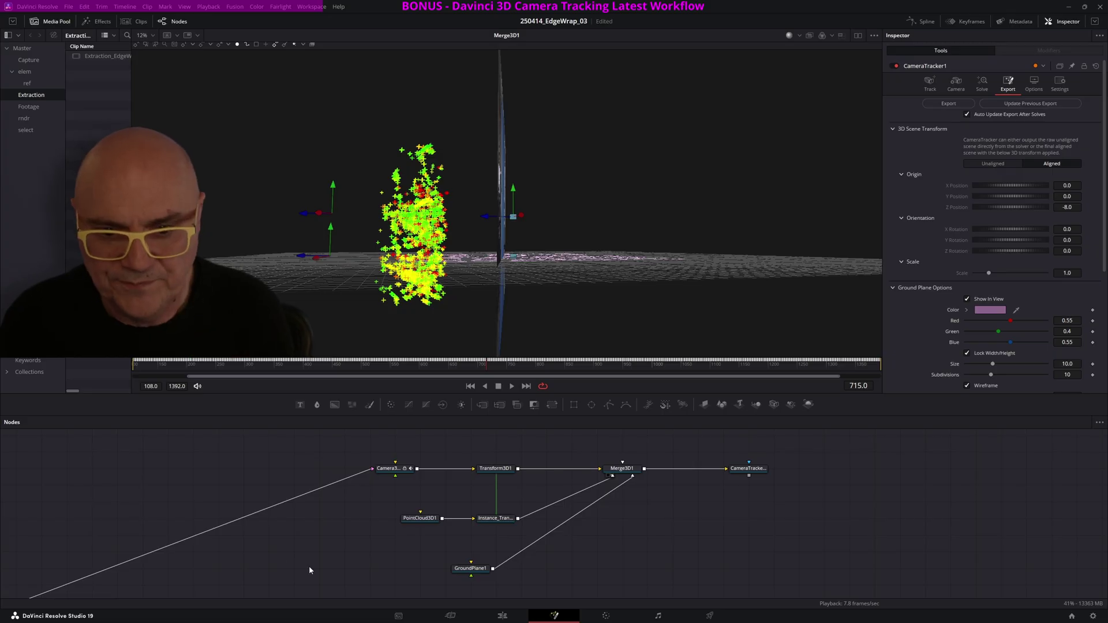
pyautogui.click(495, 468)
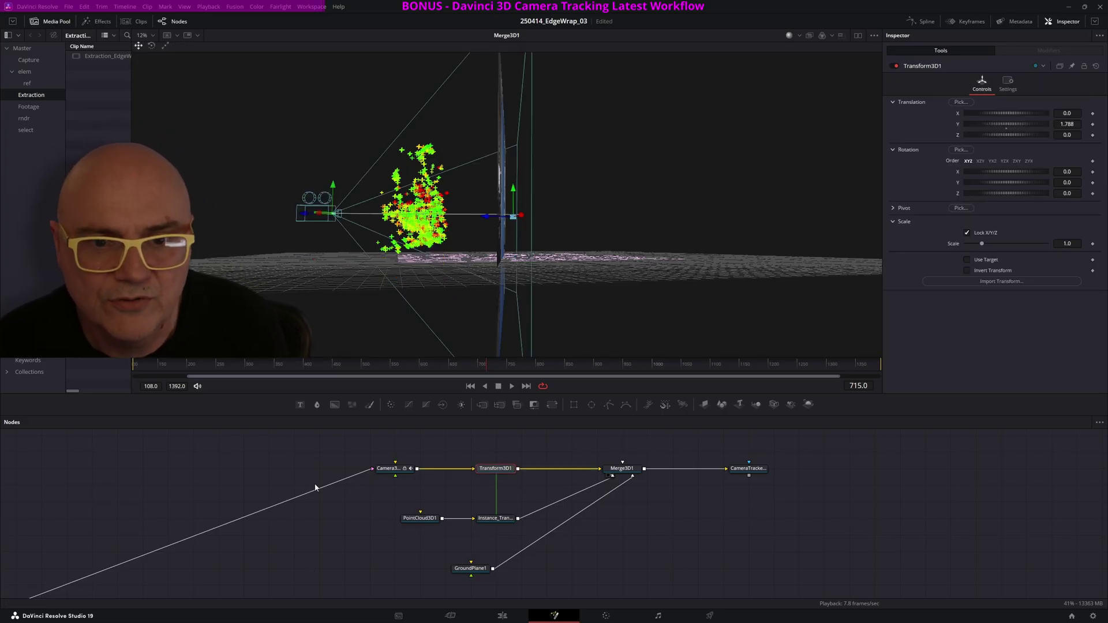
pyautogui.moveTo(353, 519); pyautogui.dragTo(396, 522, button='middle')
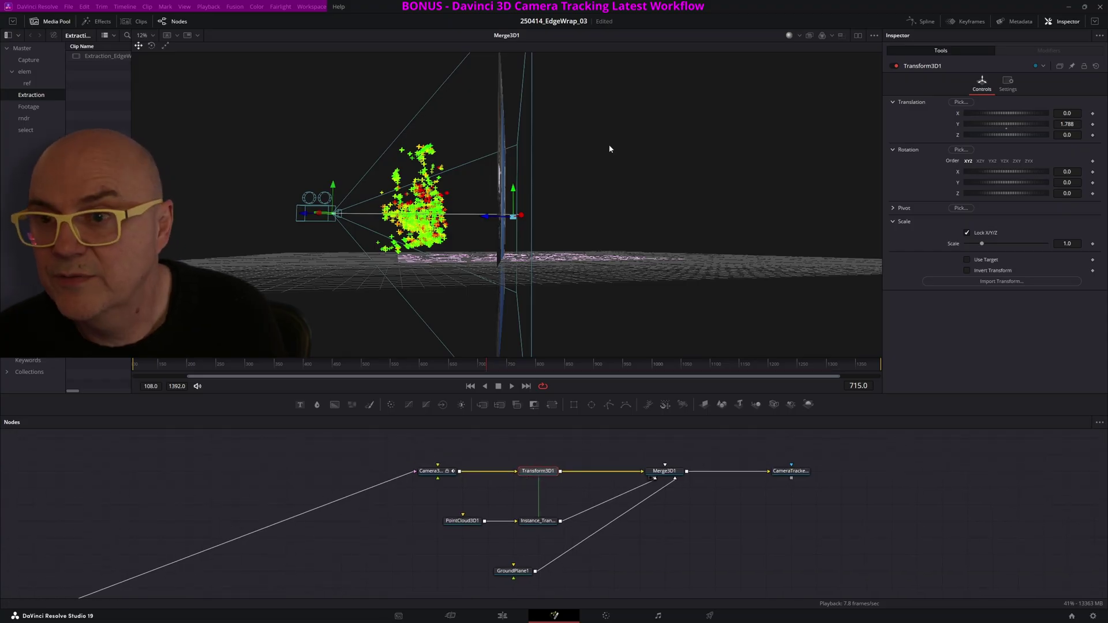
# Rotate Transform3D1 about X to about -14.06 degrees to level the point cloud with the ground plane.
pyautogui.scroll(5, 416, 264)
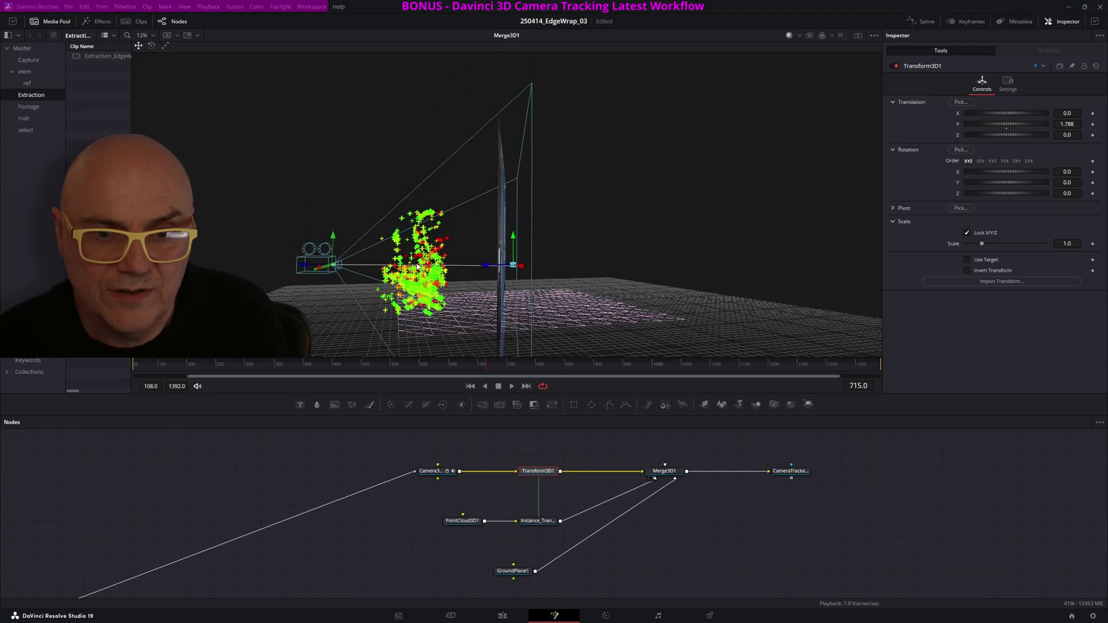
pyautogui.keyDown('alt'); pyautogui.moveTo(381, 285); pyautogui.dragTo(456, 224, button='middle'); pyautogui.keyUp('alt')
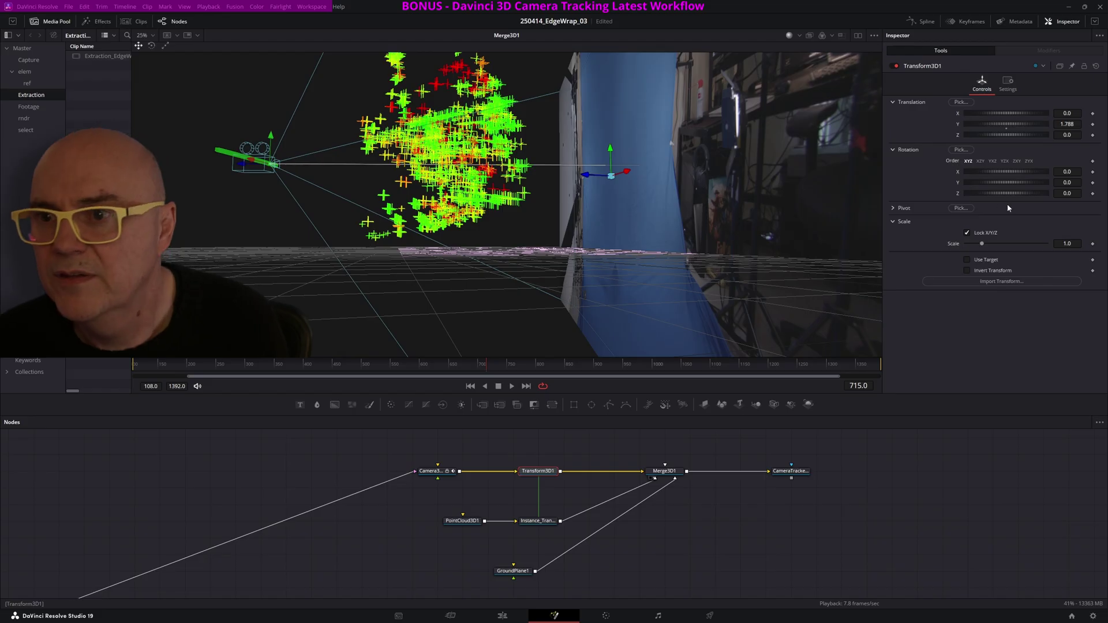
pyautogui.click(152, 46)
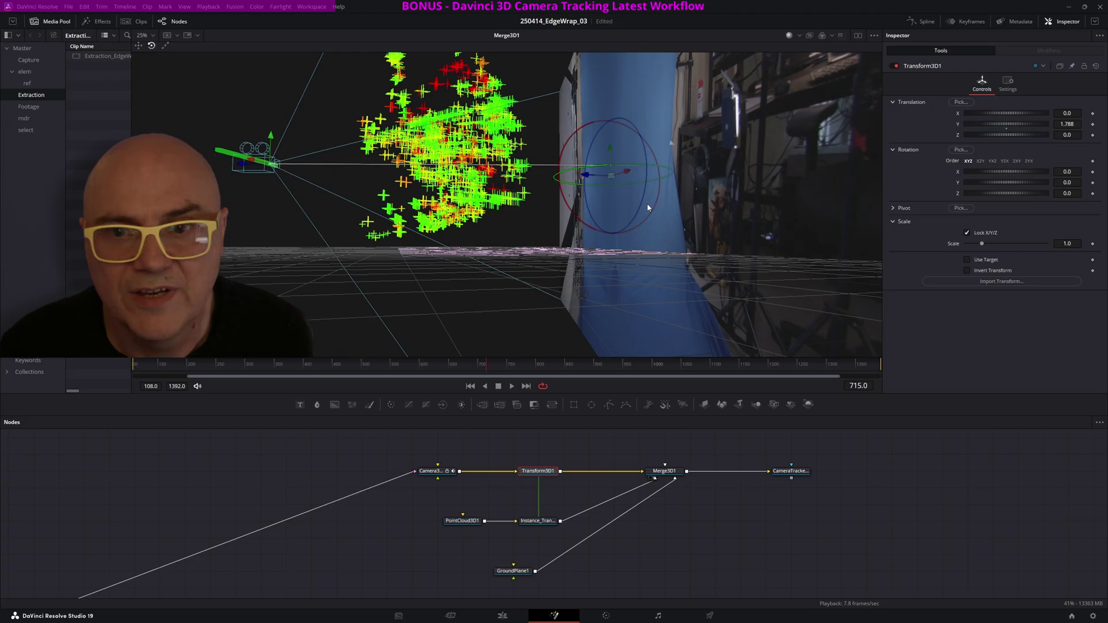
pyautogui.moveTo(566, 204); pyautogui.dragTo(563, 193)
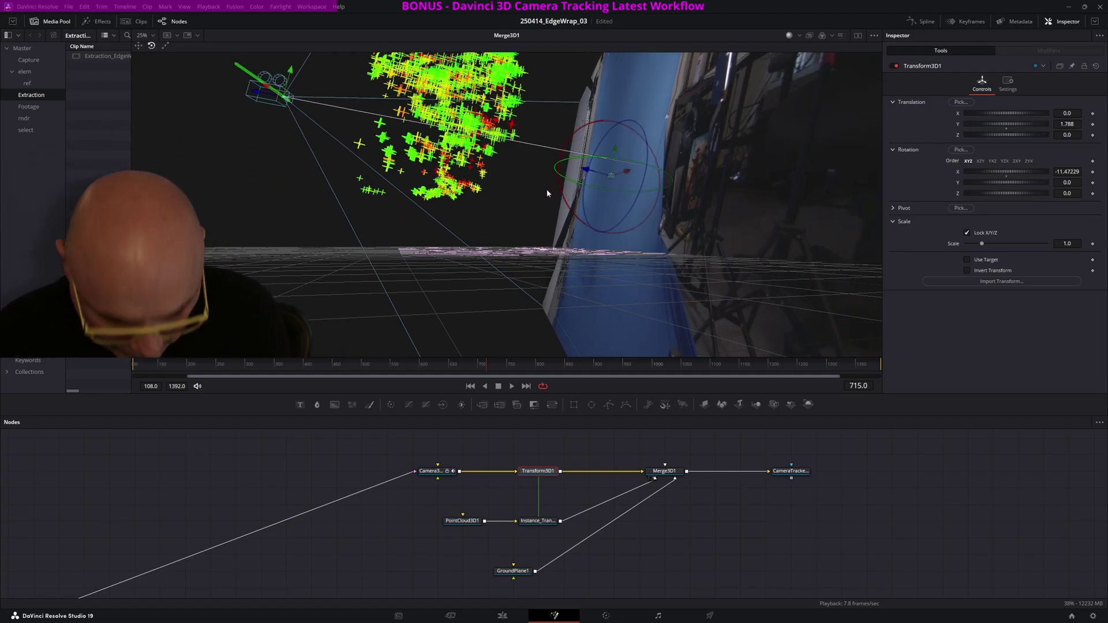
pyautogui.keyDown('alt'); pyautogui.moveTo(546, 189); pyautogui.dragTo(722, 219, button='middle'); pyautogui.keyUp('alt')
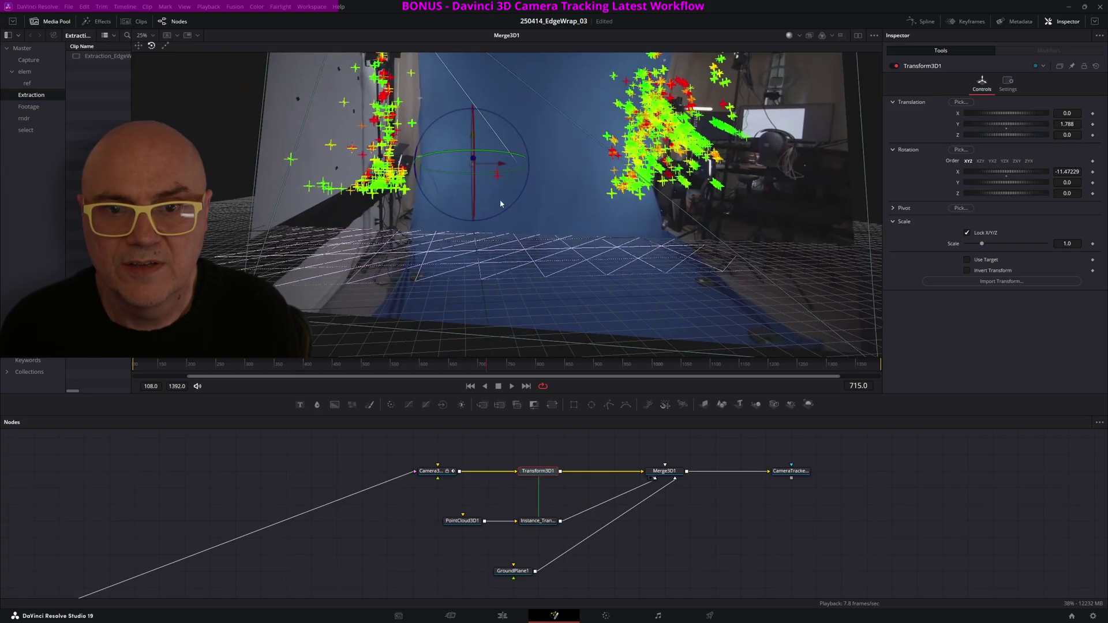
pyautogui.moveTo(475, 195); pyautogui.dragTo(475, 199)
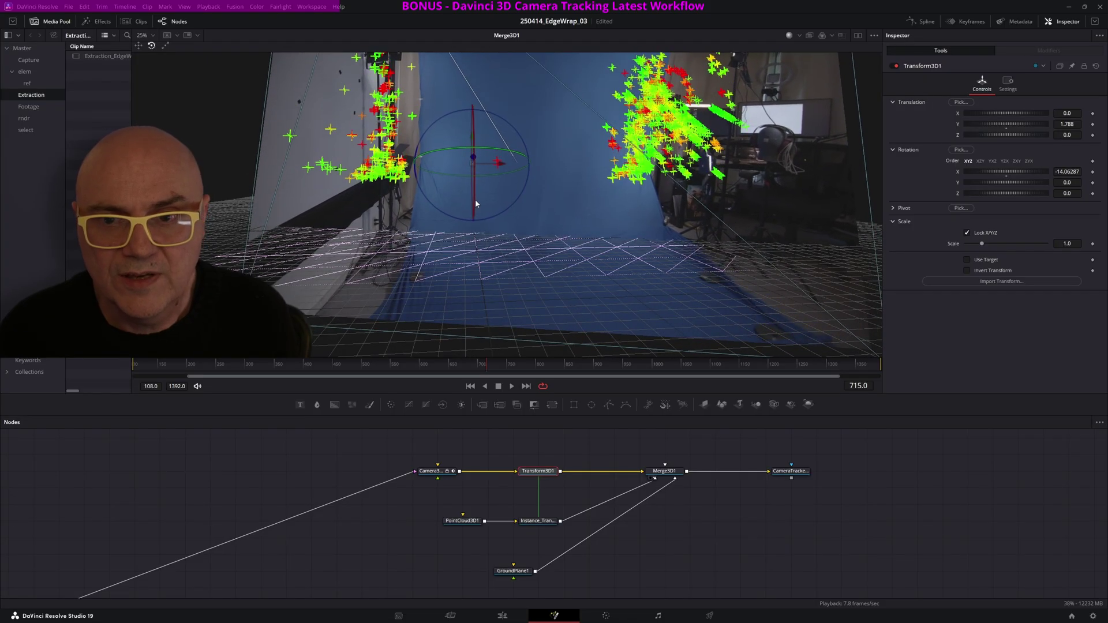
# Lower Transform3D1 to a Y translation of about 0.413 and set its Z translation to -4.4.
pyautogui.keyDown('alt'); pyautogui.moveTo(476, 199); pyautogui.dragTo(426, 224, button='middle'); pyautogui.keyUp('alt')
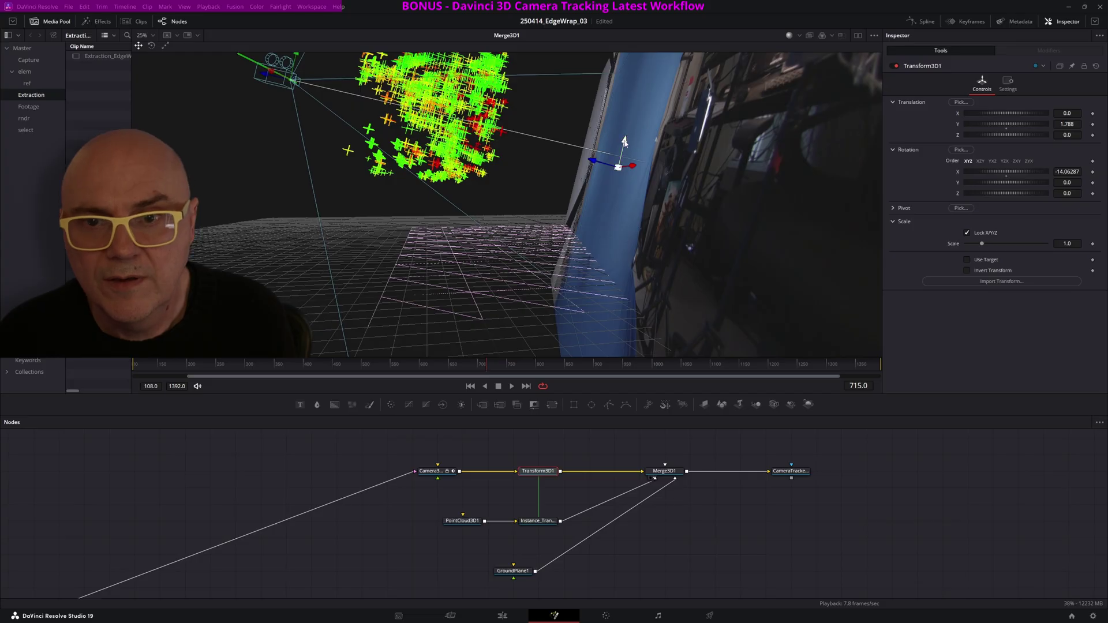
pyautogui.moveTo(625, 141); pyautogui.dragTo(576, 262)
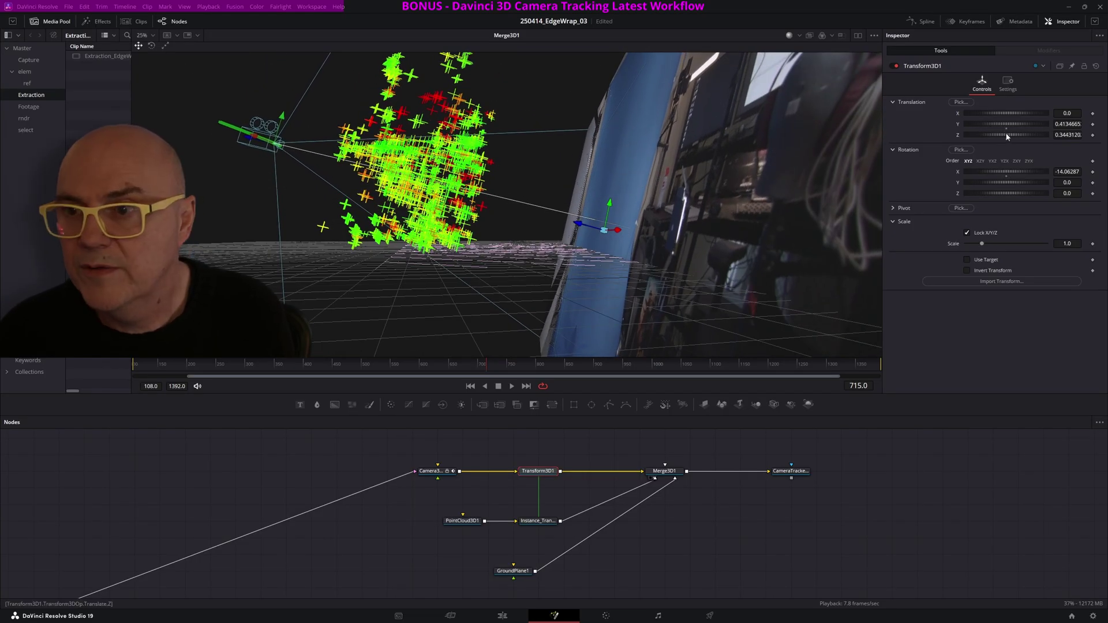
pyautogui.moveTo(1007, 137); pyautogui.dragTo(984, 139)
# Check the alignment from above and the side at frame 684, and lower Transform3D1's Y translation to about 0.215.
pyautogui.keyDown('alt'); pyautogui.moveTo(641, 214); pyautogui.dragTo(491, 204, button='middle'); pyautogui.keyUp('alt')
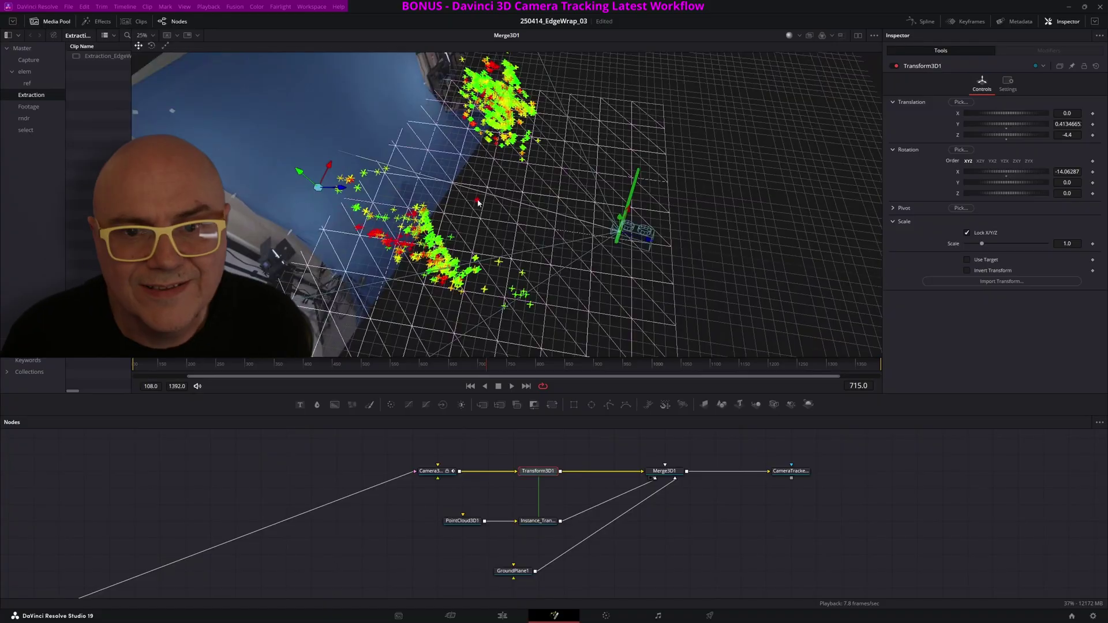
pyautogui.moveTo(440, 381); pyautogui.dragTo(469, 365)
pyautogui.keyDown('alt'); pyautogui.moveTo(501, 284); pyautogui.dragTo(138, 179, button='middle'); pyautogui.keyUp('alt')
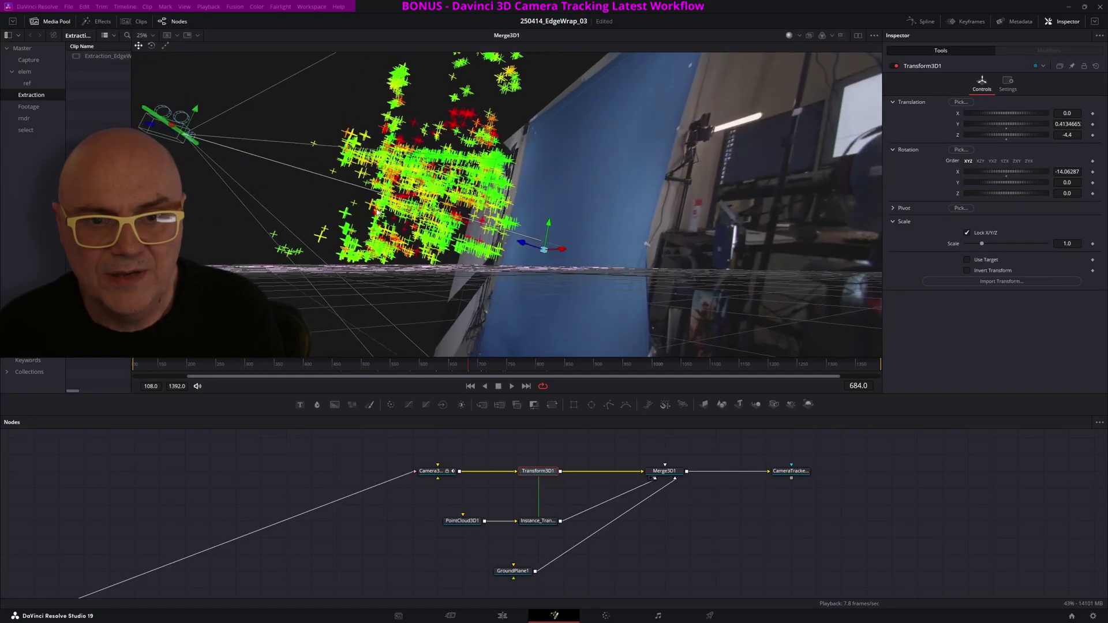
pyautogui.keyDown('alt'); pyautogui.moveTo(377, 213); pyautogui.dragTo(672, 243, button='middle'); pyautogui.keyUp('alt')
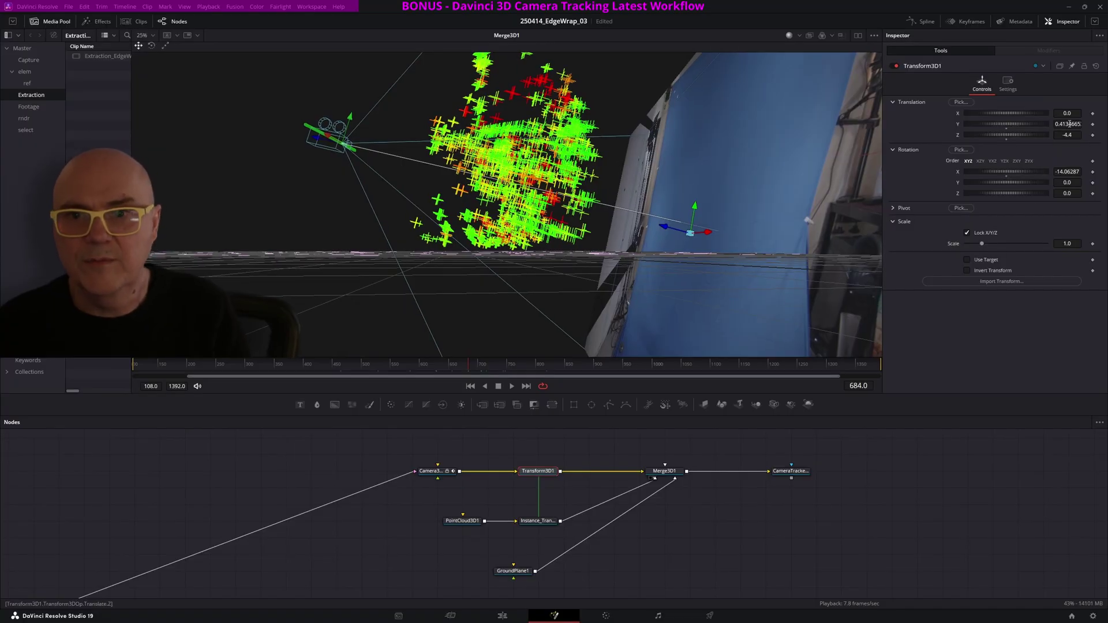
pyautogui.moveTo(1070, 124); pyautogui.dragTo(959, 124)
# Set Transform3D1's X rotation to -8.6 and inspect how the point cloud sits on the ground plane.
pyautogui.keyDown('alt'); pyautogui.moveTo(508, 196); pyautogui.dragTo(556, 176, button='middle'); pyautogui.keyUp('alt')
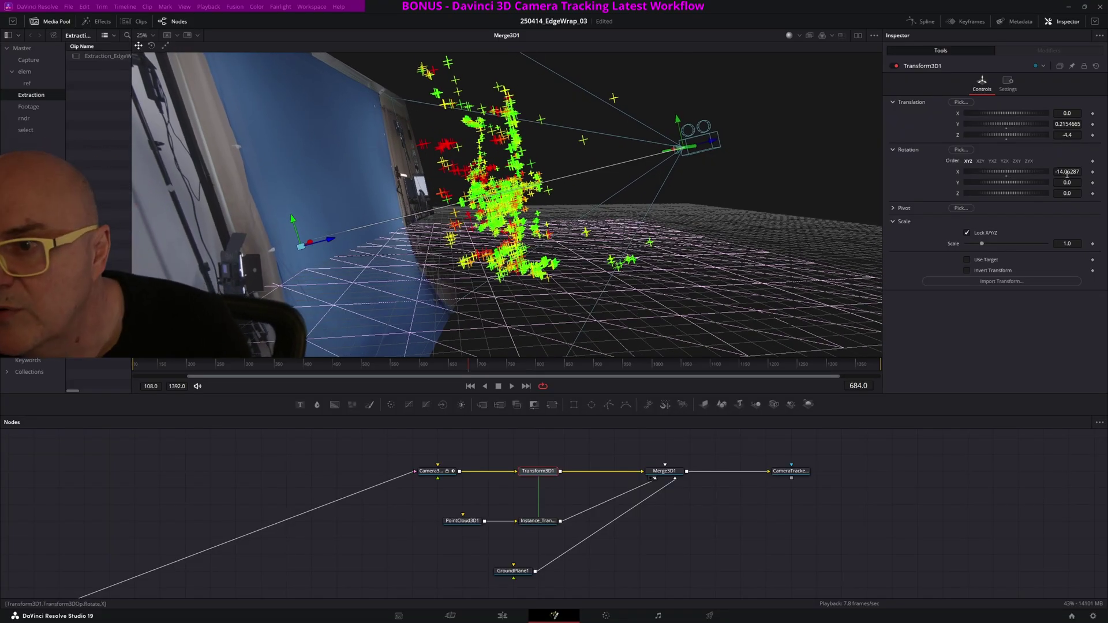
pyautogui.moveTo(1024, 172); pyautogui.dragTo(1025, 172)
pyautogui.hotkey('ctrl', 'z')
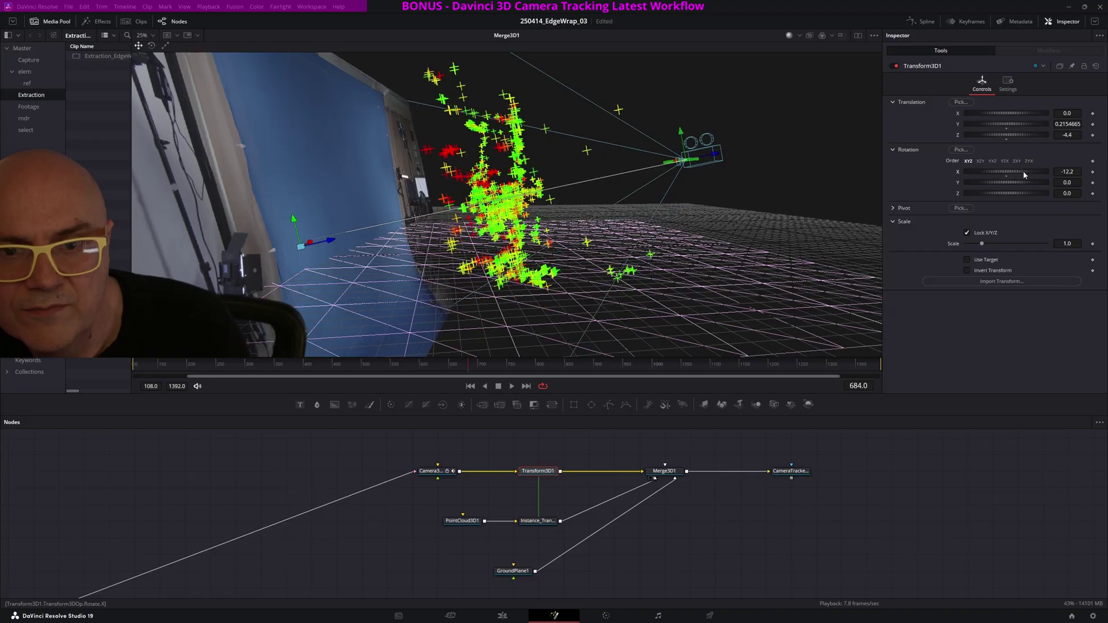
pyautogui.hotkey('ctrl', 'shift', 'z')
pyautogui.keyDown('alt'); pyautogui.moveTo(566, 190); pyautogui.dragTo(536, 247, button='middle'); pyautogui.keyUp('alt')
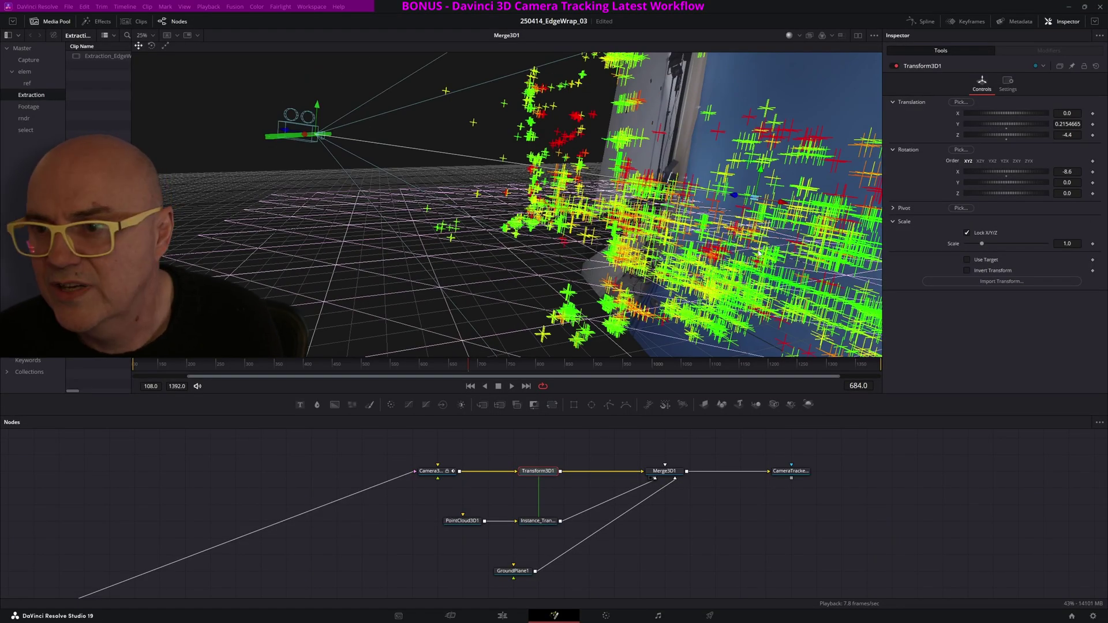
pyautogui.moveTo(385, 258); pyautogui.dragTo(288, 242, button='middle')
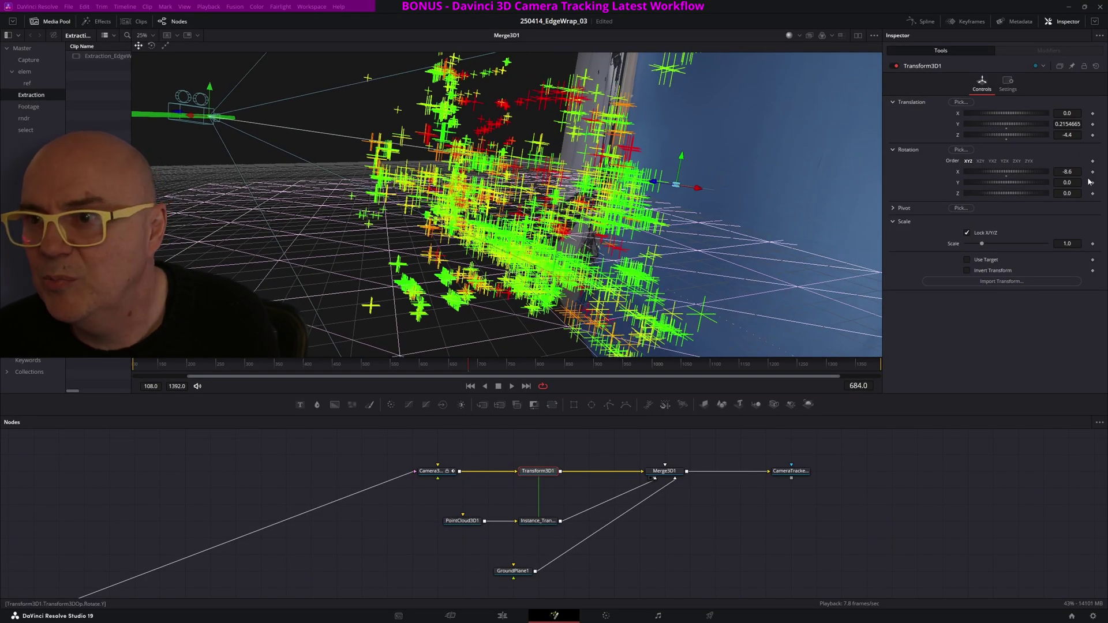
# Set Transform3D1's Y translation to about 0.634 and Z to about -4.469, and check the alignment from the side at other frames.
pyautogui.moveTo(1064, 174); pyautogui.dragTo(1068, 174)
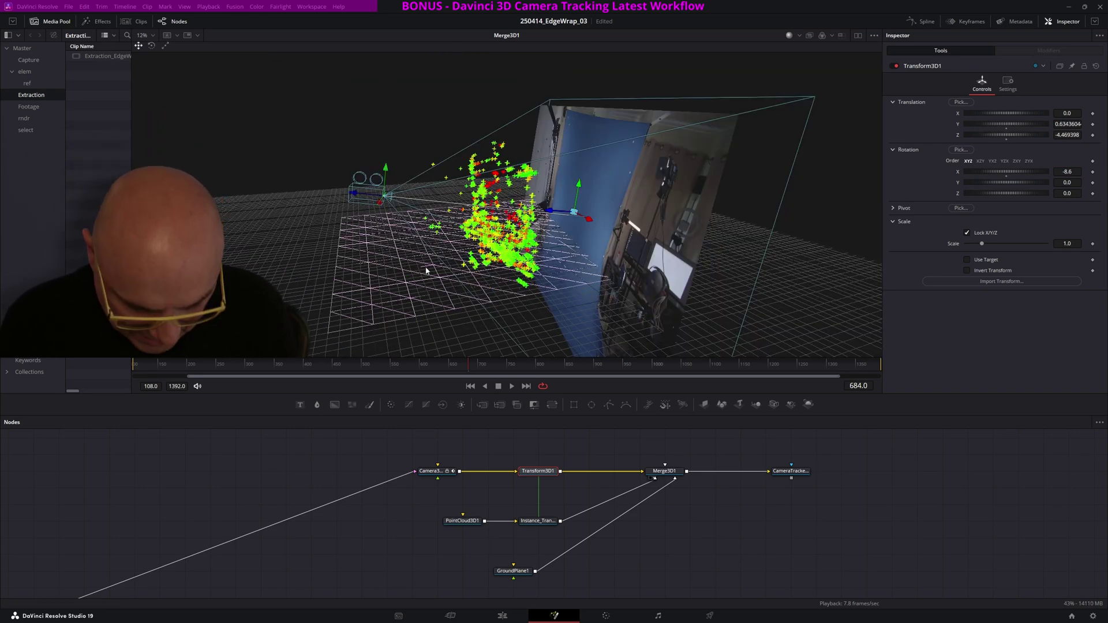
pyautogui.keyDown('alt'); pyautogui.moveTo(426, 270); pyautogui.dragTo(776, 229, button='middle'); pyautogui.keyUp('alt')
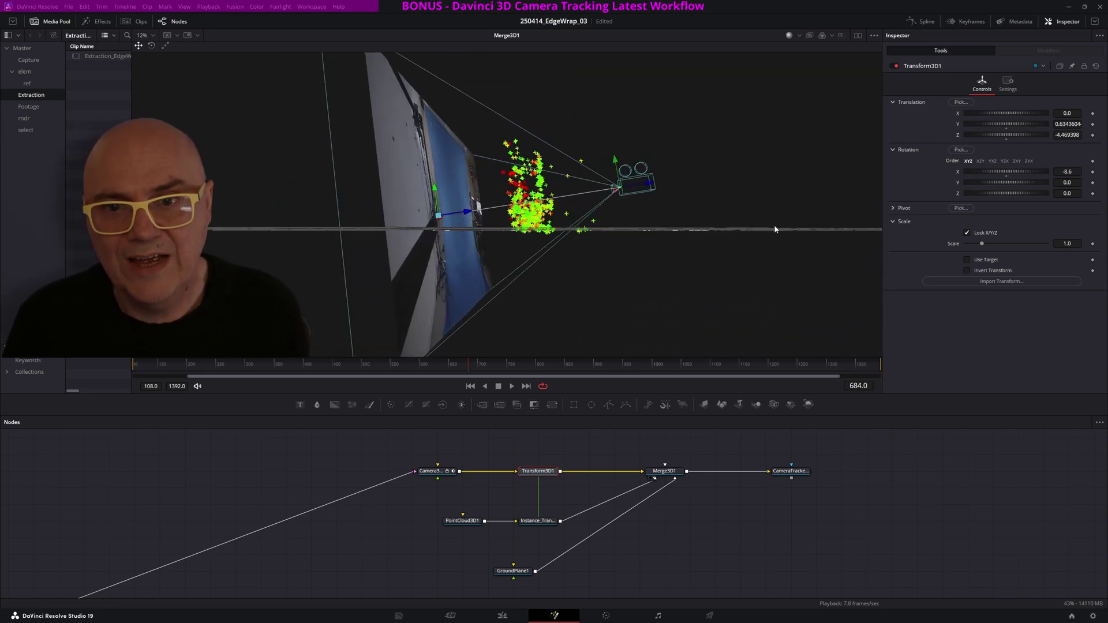
pyautogui.click(356, 364)
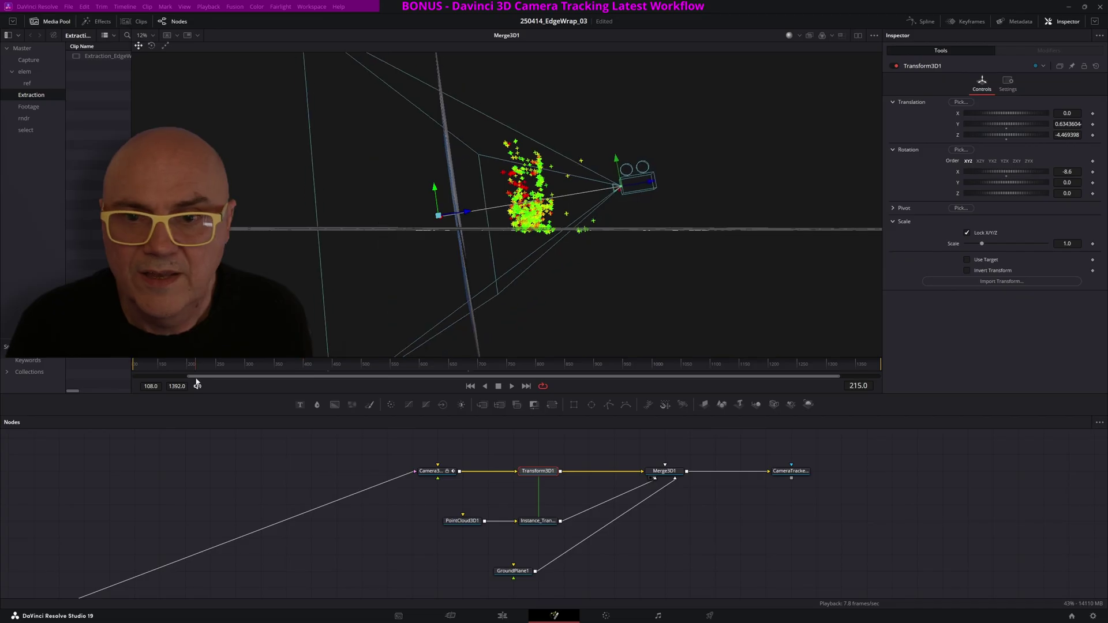
pyautogui.moveTo(391, 367); pyautogui.dragTo(314, 378)
pyautogui.keyDown('alt'); pyautogui.moveTo(657, 270); pyautogui.dragTo(500, 251, button='middle'); pyautogui.keyUp('alt')
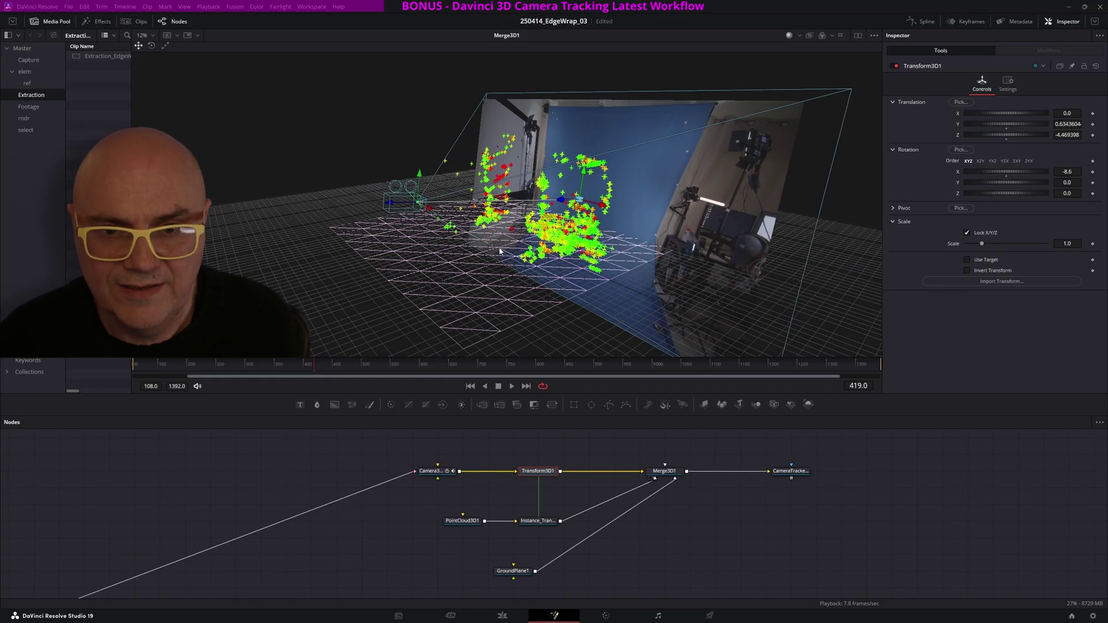
# Scale the whole merged scene uniformly by 50 in Merge3D1's transform settings.
pyautogui.click(662, 472)
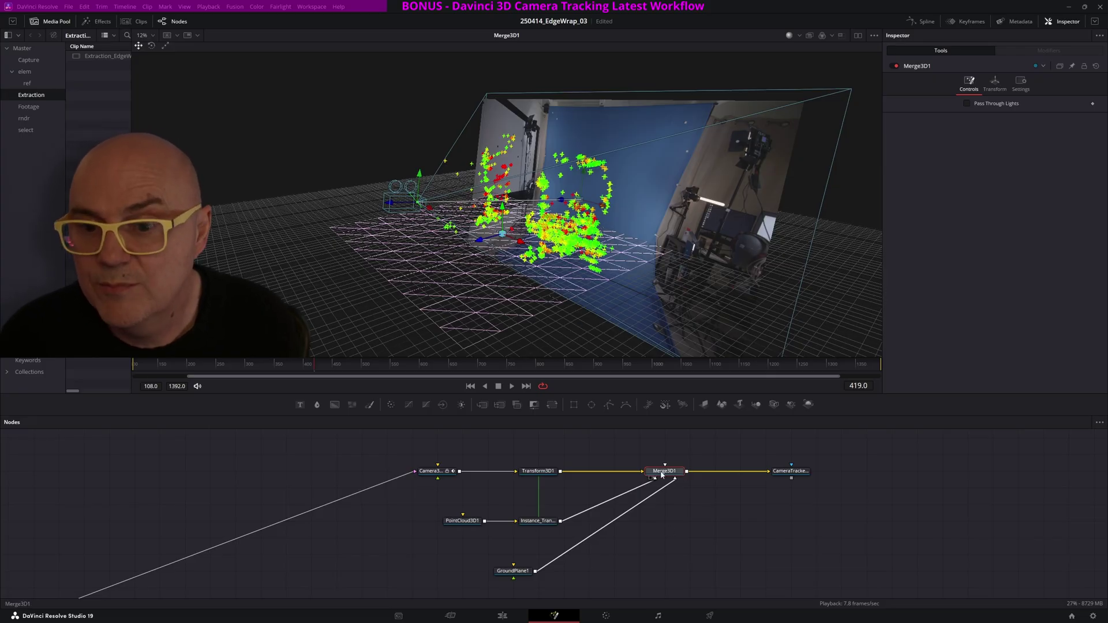
pyautogui.moveTo(662, 474); pyautogui.dragTo(469, 466, button='middle')
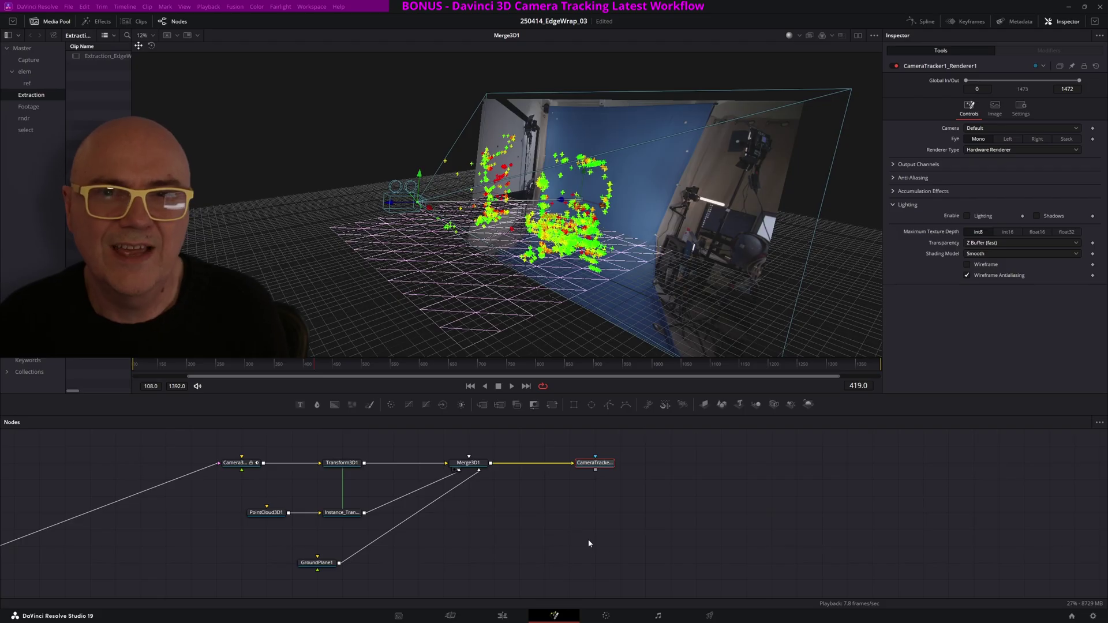
pyautogui.moveTo(534, 524); pyautogui.dragTo(597, 517, button='middle')
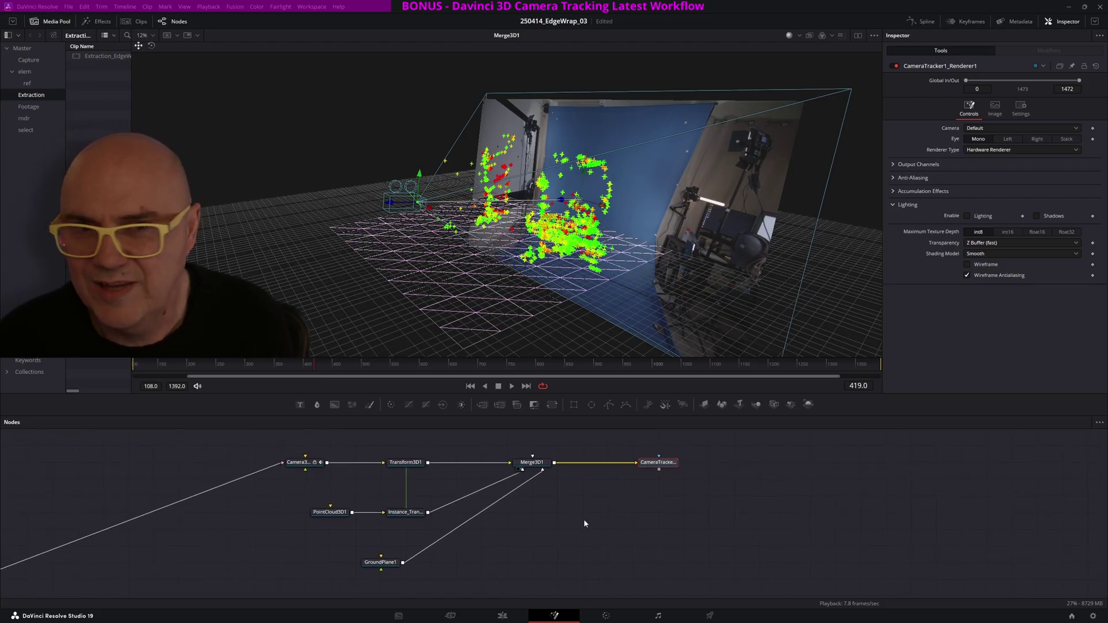
pyautogui.click(532, 463)
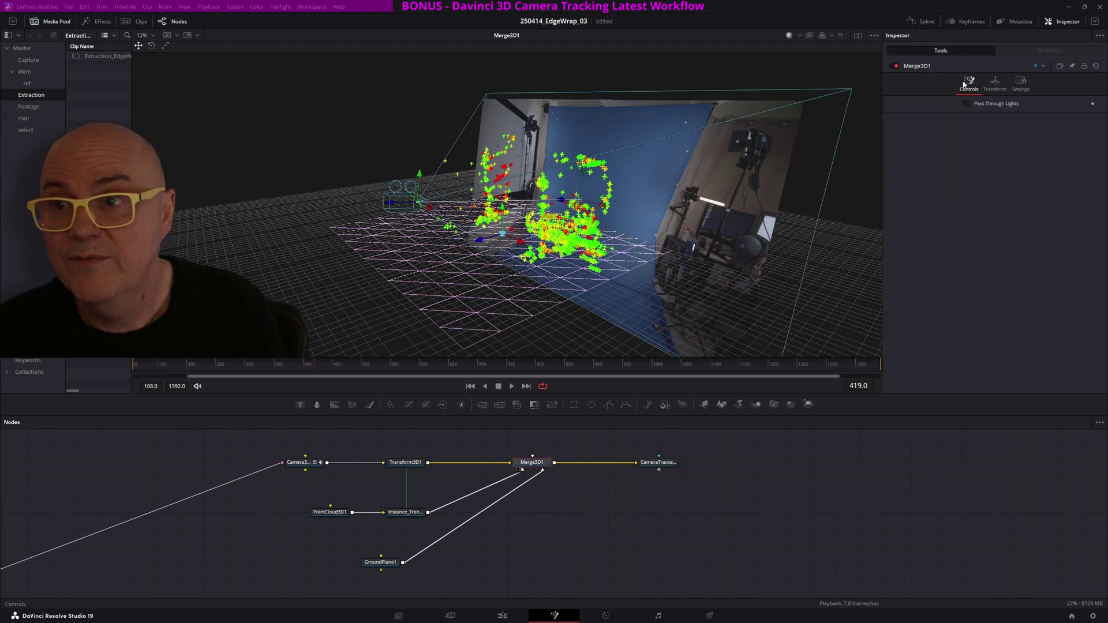
pyautogui.click(995, 84)
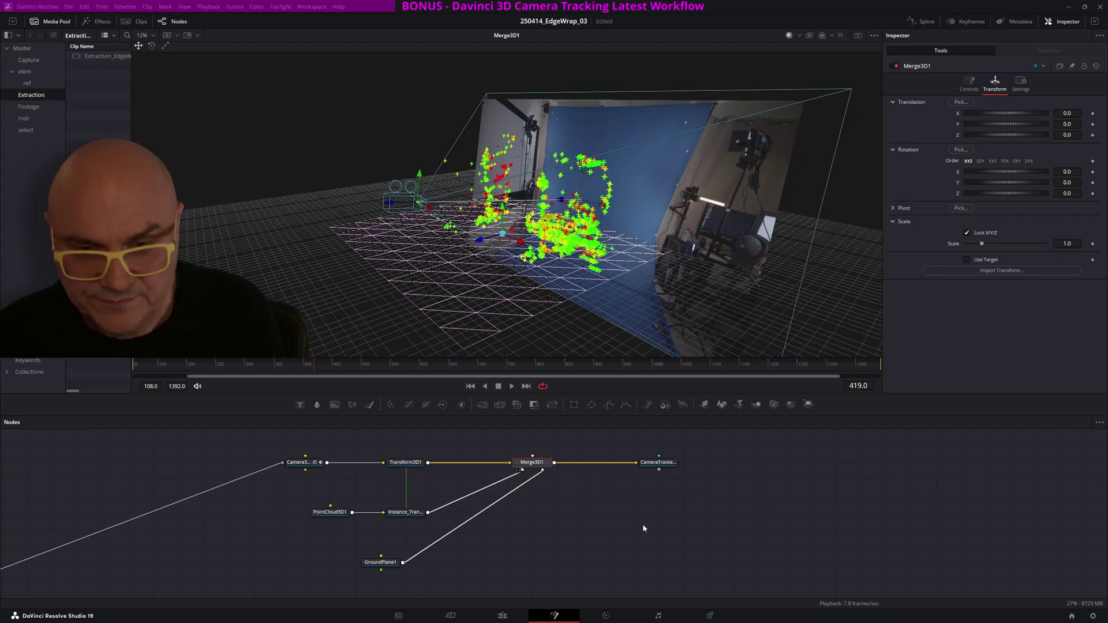
pyautogui.moveTo(588, 532); pyautogui.dragTo(535, 537, button='middle')
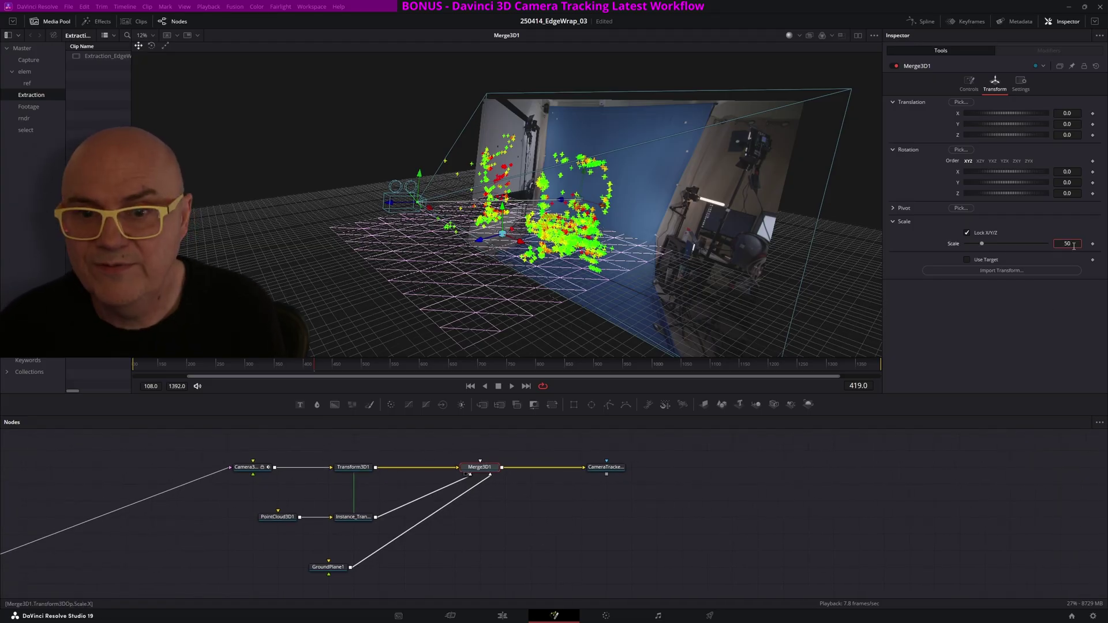
pyautogui.press('Tab')
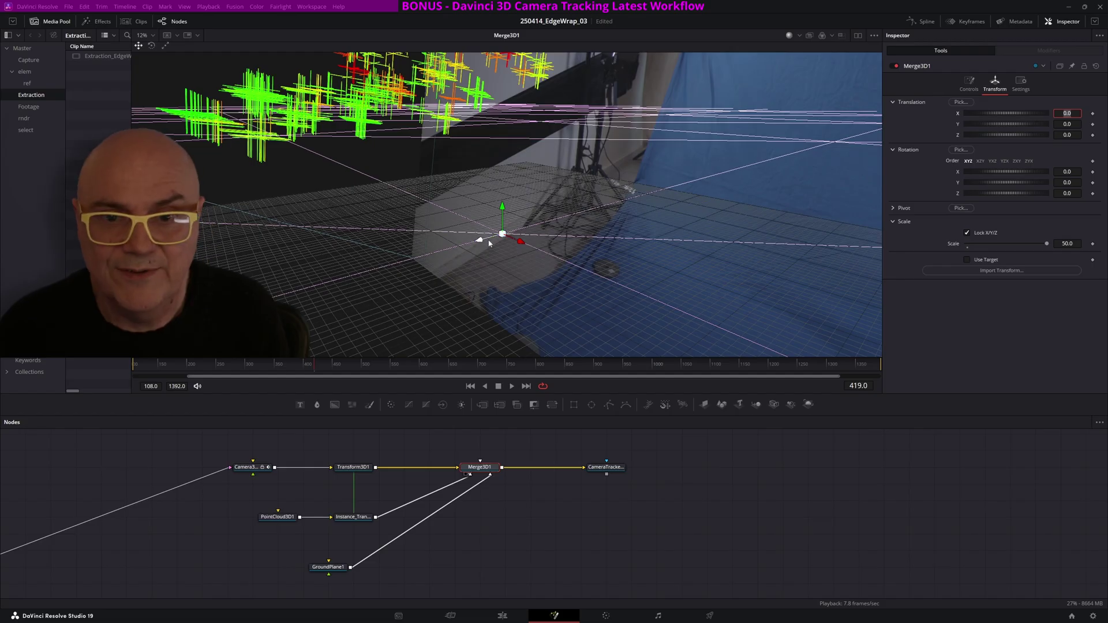
# Examine the enlarged camera, point cloud and ground plane from several angles to check they still line up.
pyautogui.scroll(-10, 551, 209)
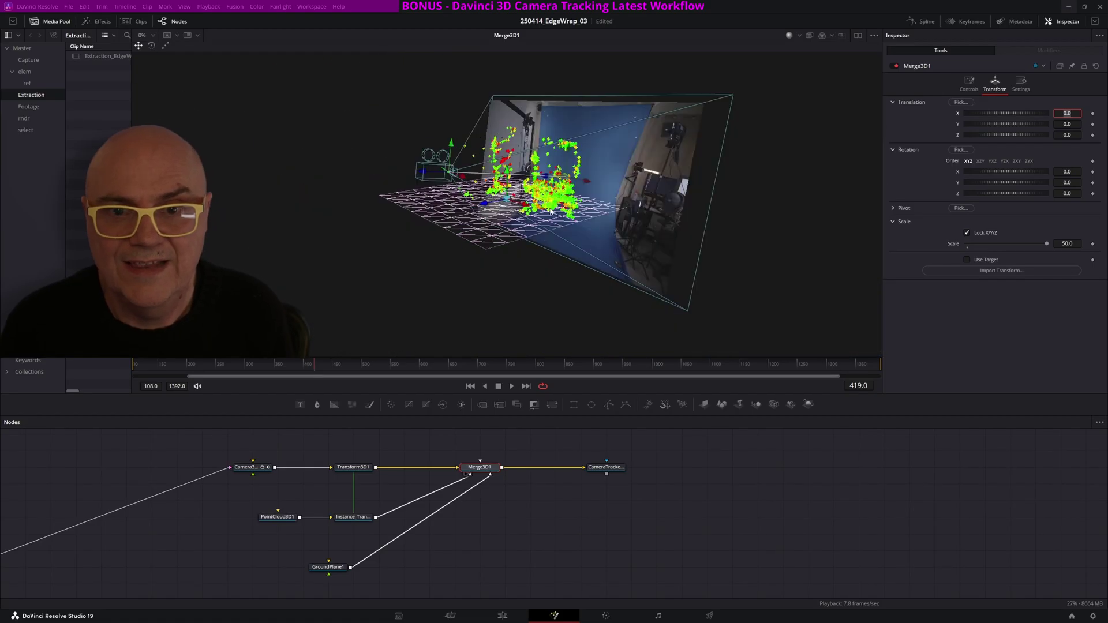
pyautogui.keyDown('alt'); pyautogui.moveTo(551, 210); pyautogui.dragTo(442, 205, button='middle'); pyautogui.keyUp('alt')
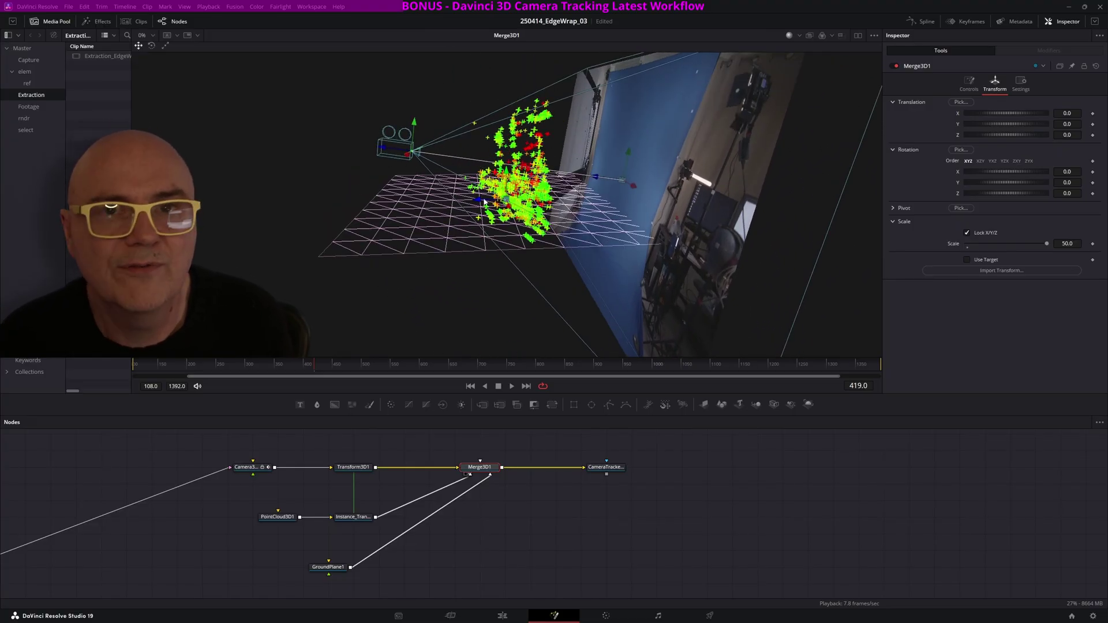
pyautogui.keyDown('alt'); pyautogui.moveTo(475, 208); pyautogui.dragTo(564, 402, button='middle'); pyautogui.keyUp('alt')
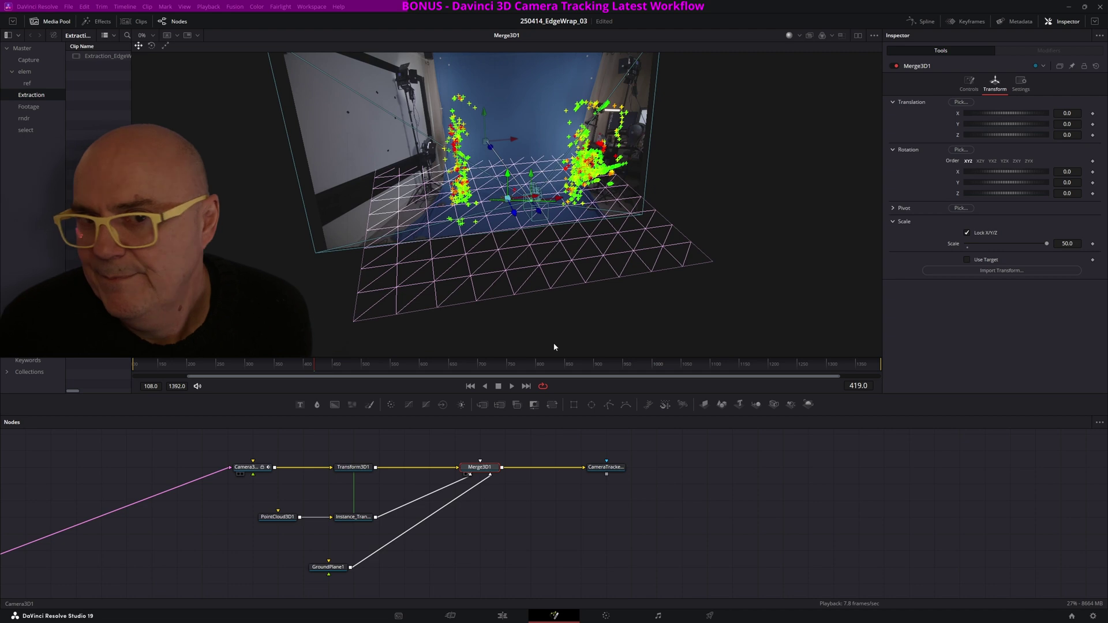
pyautogui.keyDown('alt'); pyautogui.moveTo(554, 347); pyautogui.dragTo(387, 295, button='middle'); pyautogui.keyUp('alt')
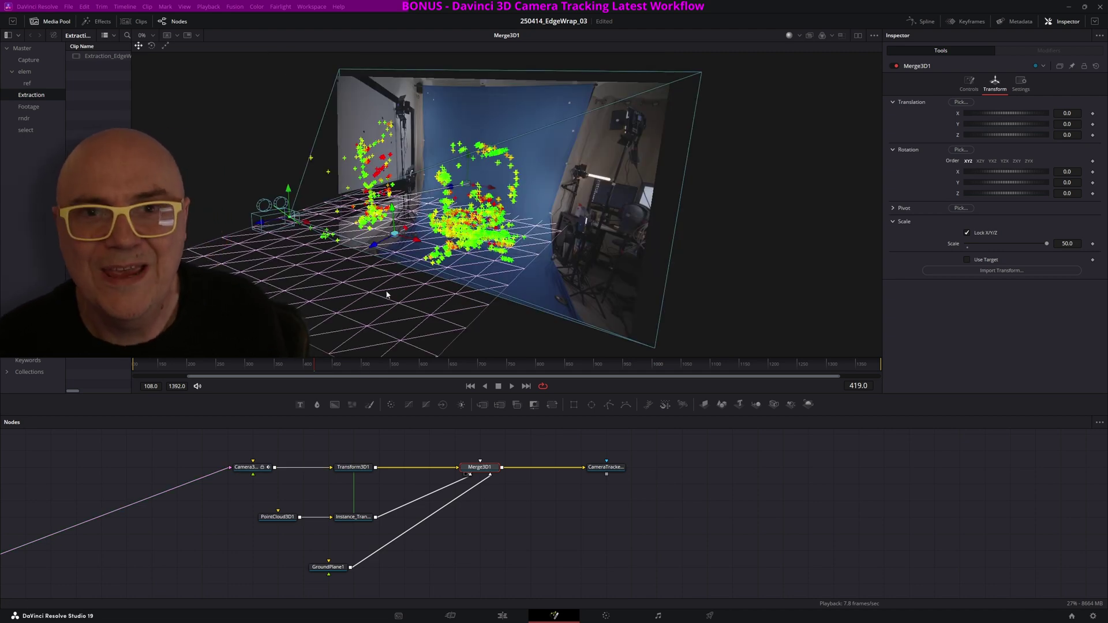
pyautogui.keyDown('alt'); pyautogui.moveTo(425, 265); pyautogui.dragTo(398, 267, button='middle'); pyautogui.keyUp('alt')
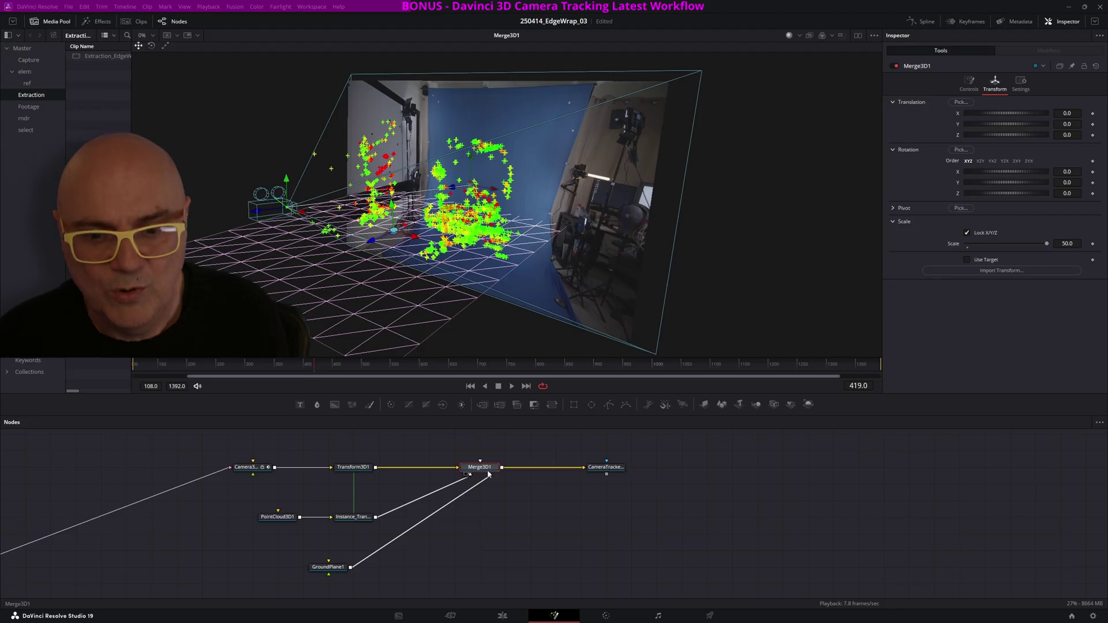
pyautogui.keyDown('alt'); pyautogui.moveTo(472, 213); pyautogui.dragTo(430, 272, button='middle'); pyautogui.keyUp('alt')
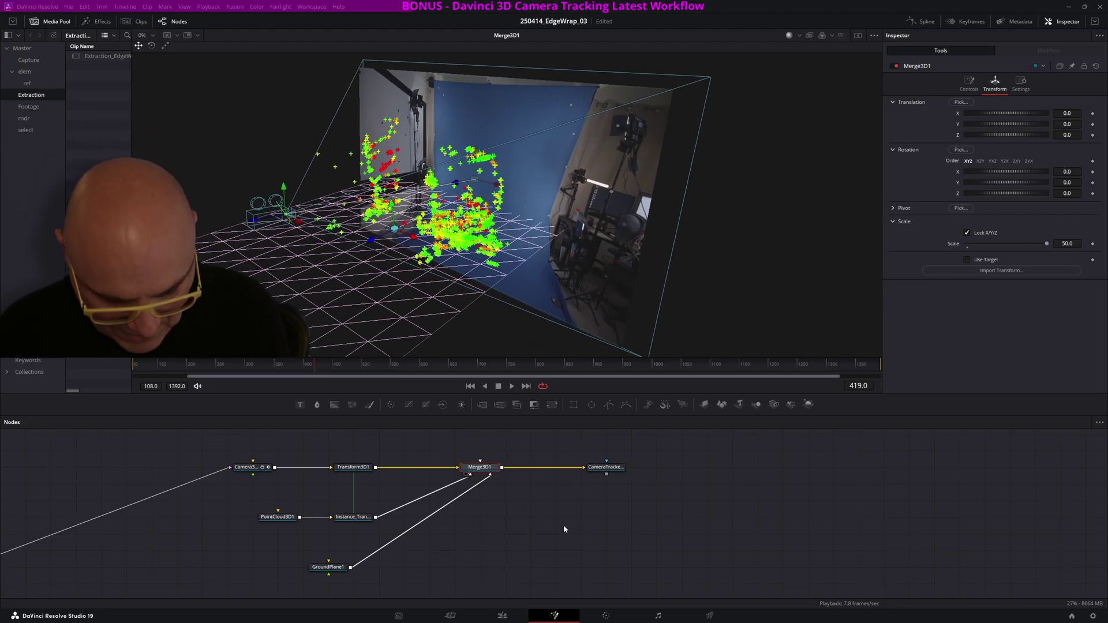
# Add an FBX Exporter after Merge3D1 and set its output file to EdgeWrap.fbx in the 250414_EdgeWrap FBX folder.
pyautogui.hotkey('shift', 'space')
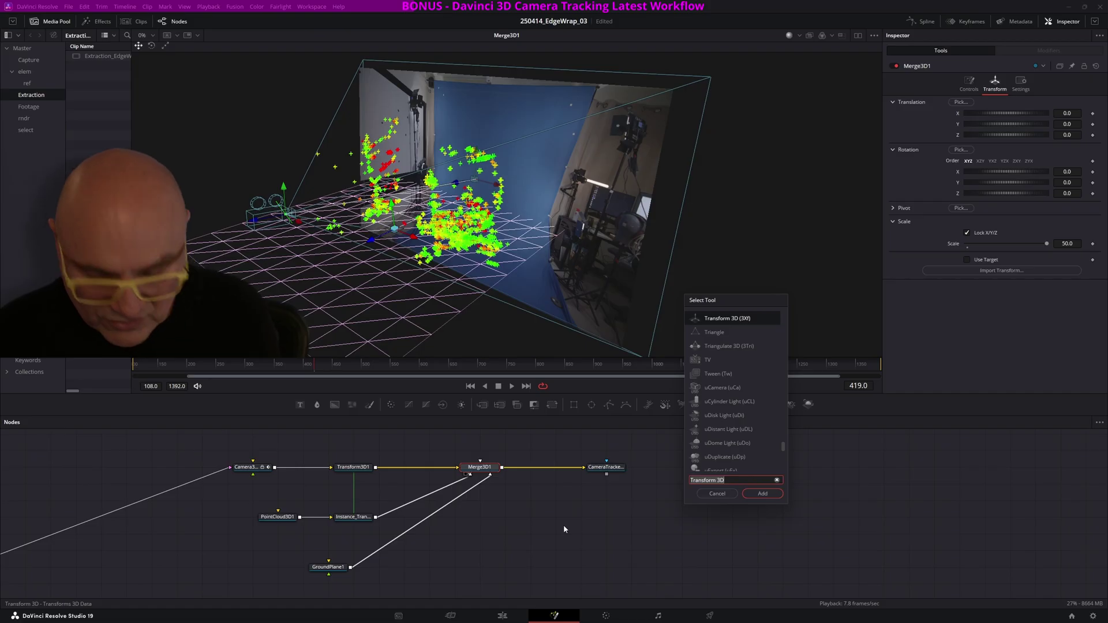
pyautogui.write('fbx')
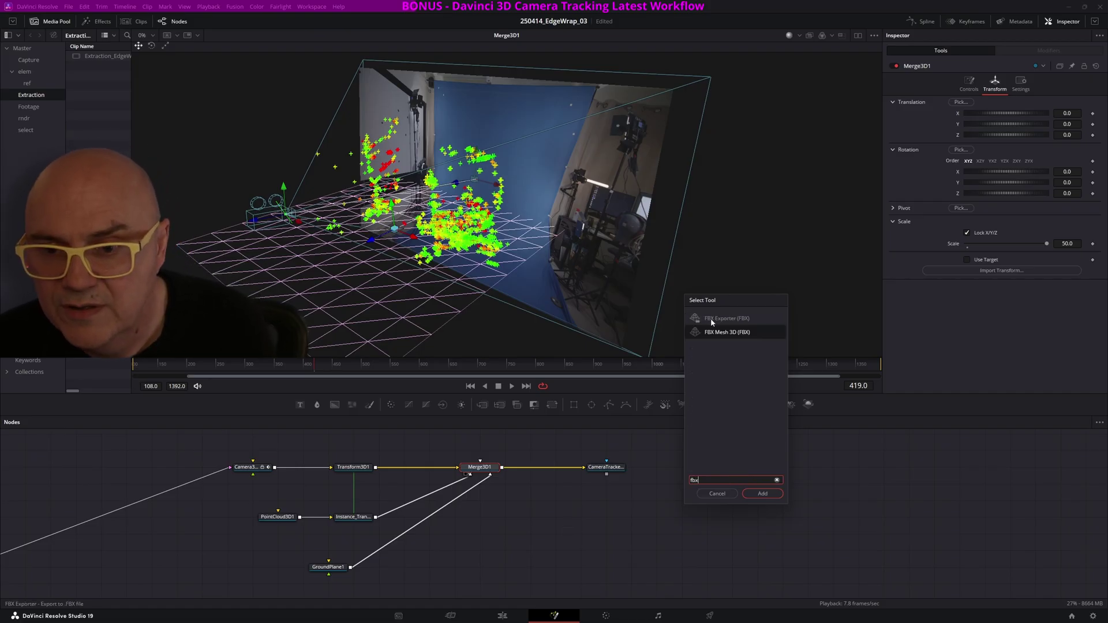
pyautogui.click(713, 319)
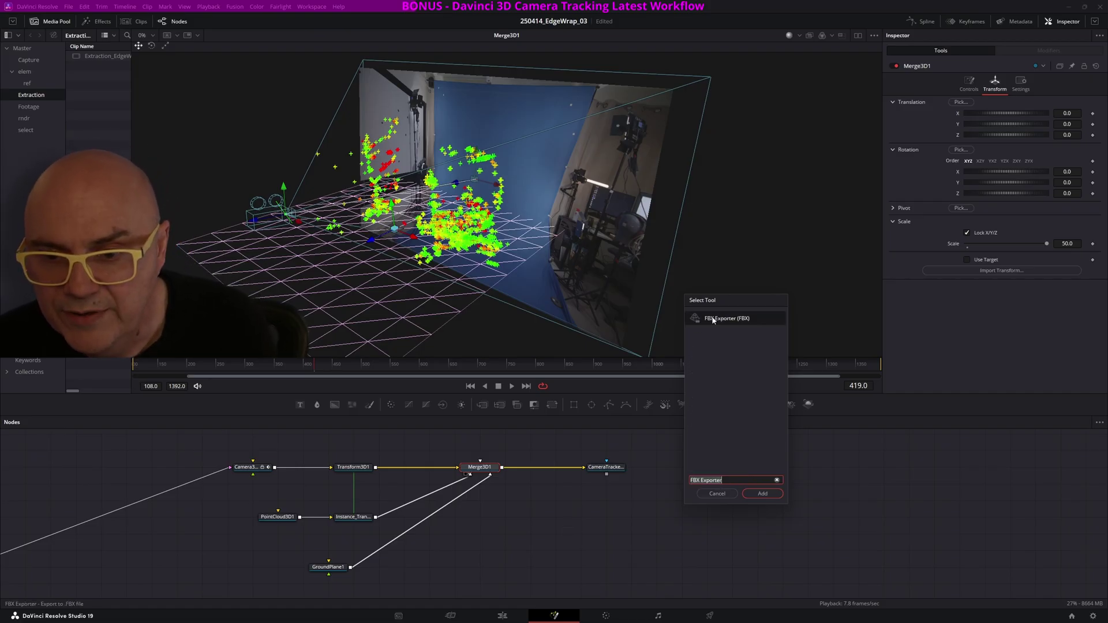
pyautogui.click(762, 495)
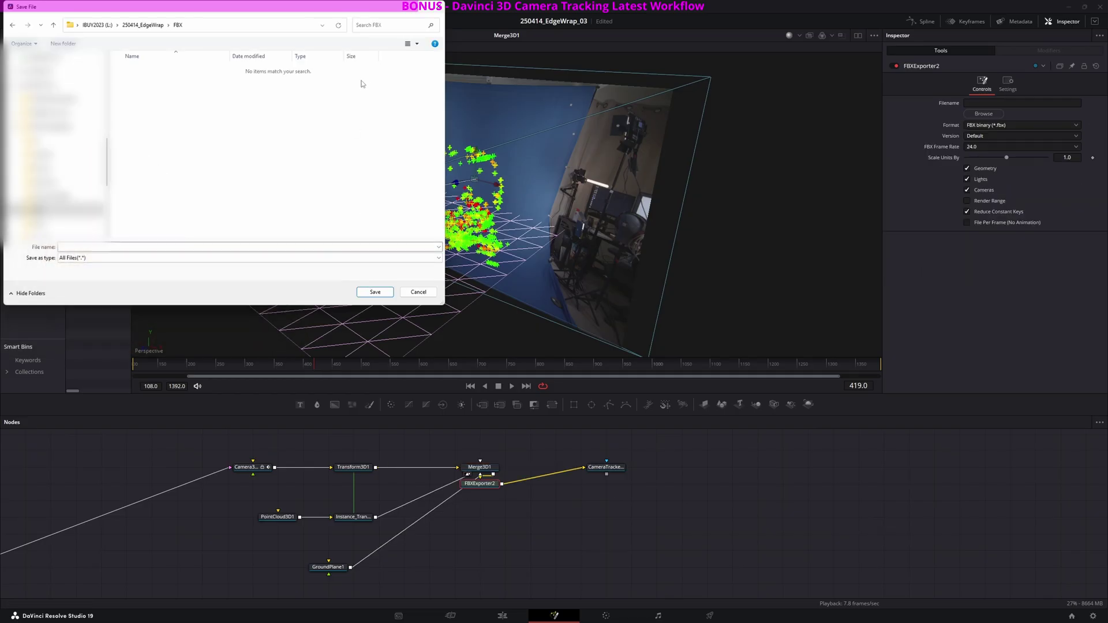
pyautogui.click(66, 247)
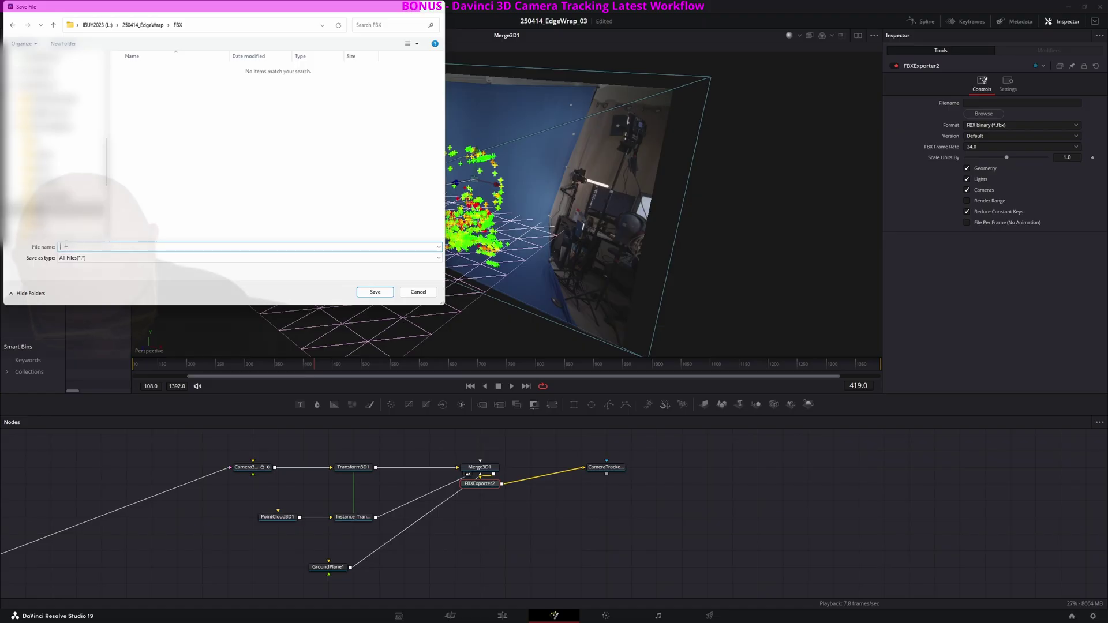
pyautogui.write('Ed')
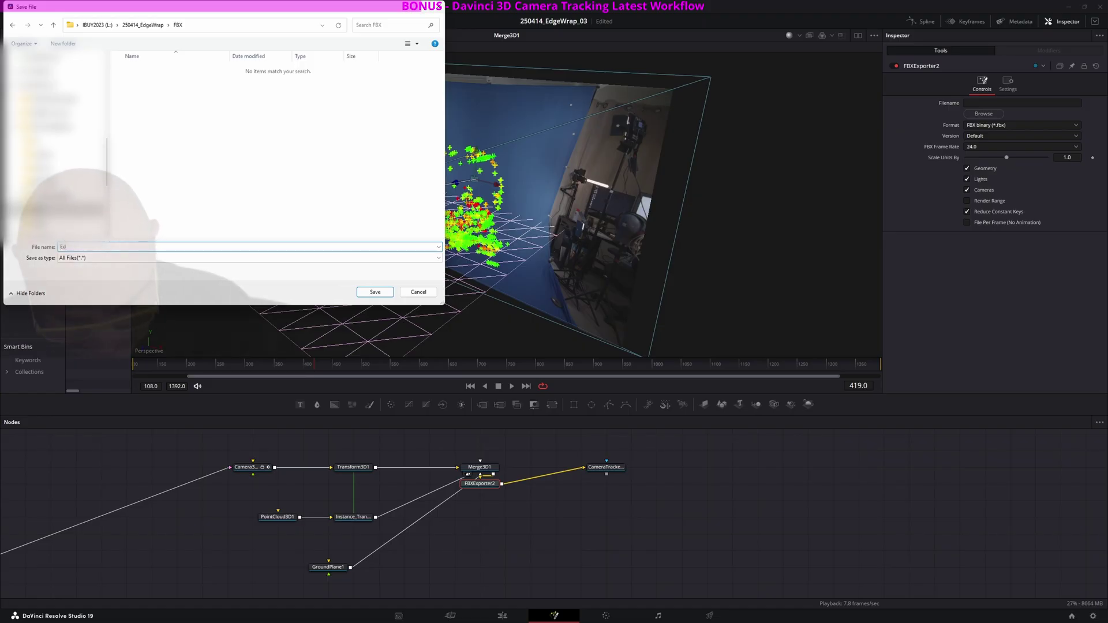
pyautogui.write('geWrap.fbx')
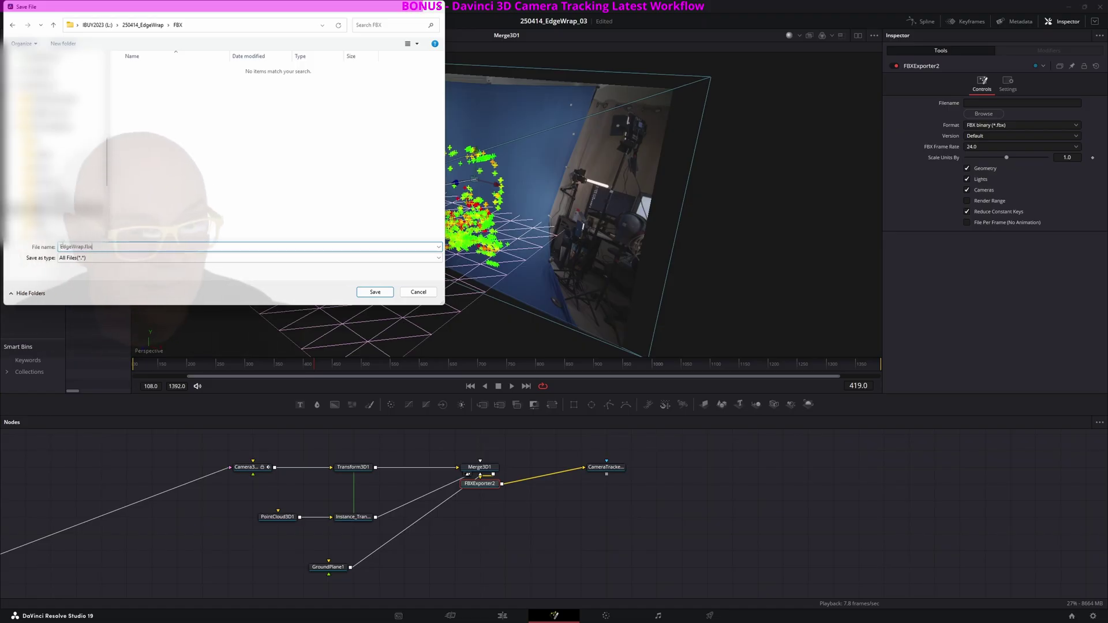
pyautogui.click(374, 291)
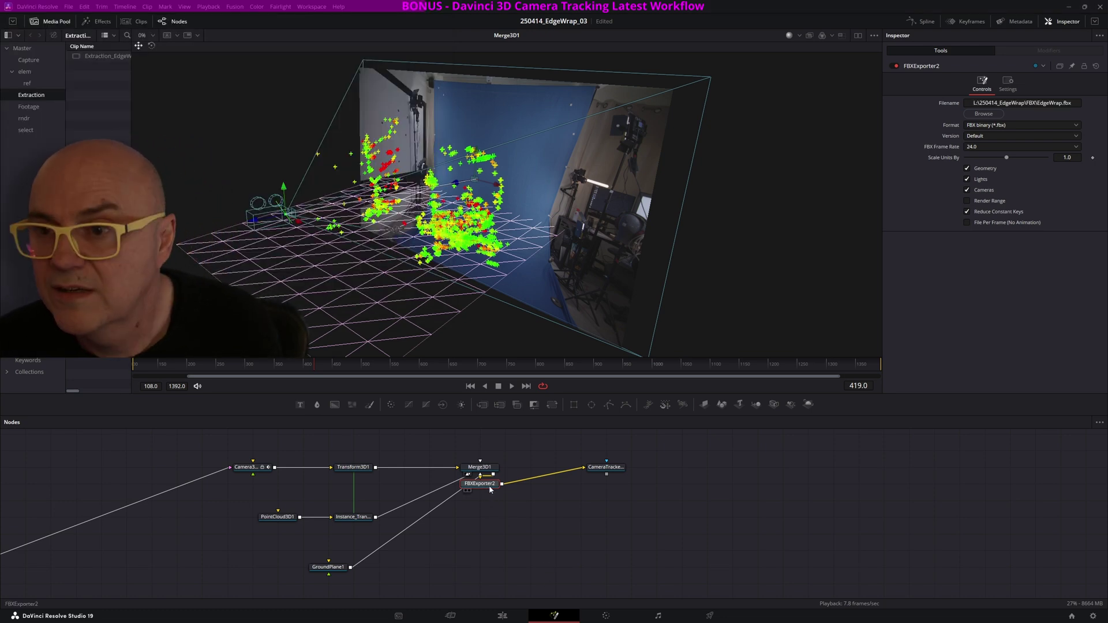
# Branch the FBX exporter off below Merge3D1 and reconnect Merge3D1 directly to the camera tracker renderer.
pyautogui.moveTo(486, 487); pyautogui.dragTo(603, 523)
pyautogui.moveTo(502, 468); pyautogui.dragTo(587, 468)
pyautogui.moveTo(598, 522); pyautogui.dragTo(583, 534)
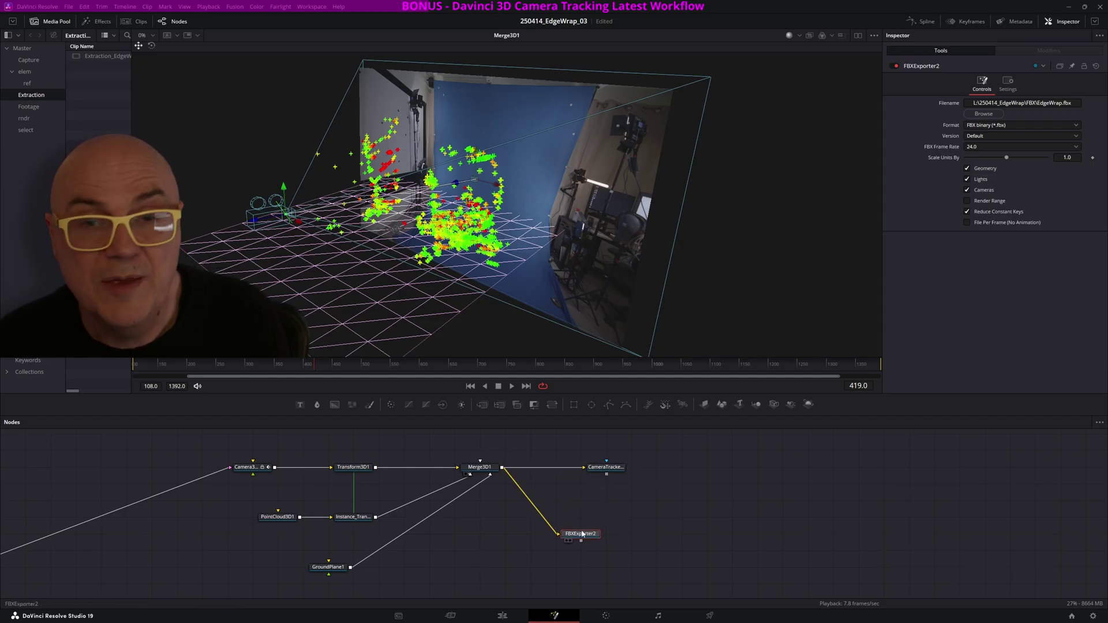
# Enable Render Range on the FBX exporter and locate the Render All Savers command.
pyautogui.click(480, 467)
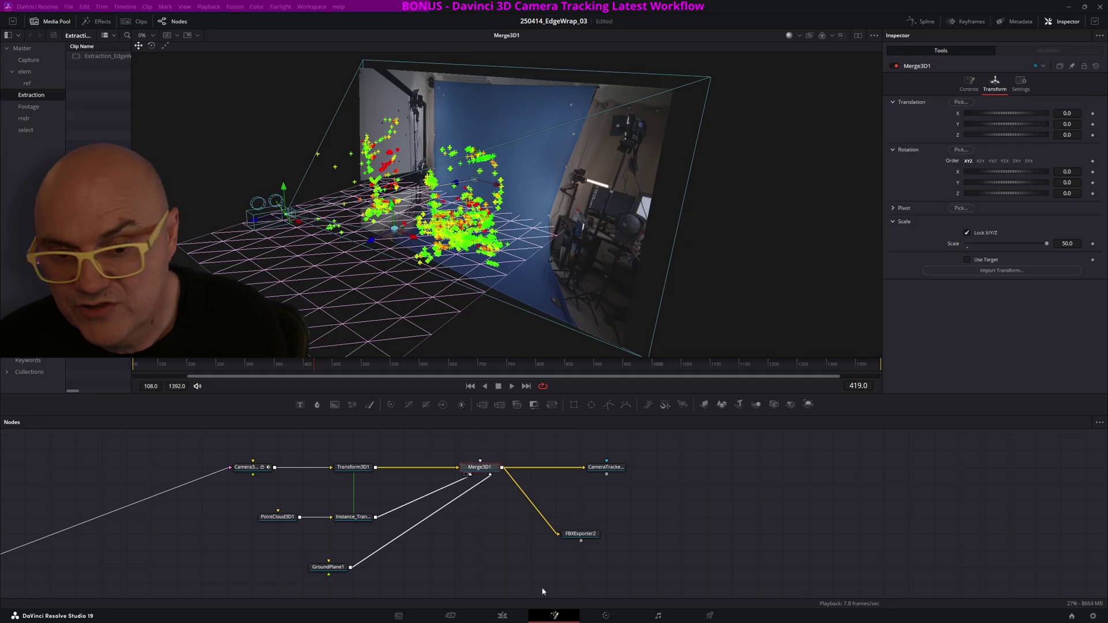
pyautogui.click(574, 537)
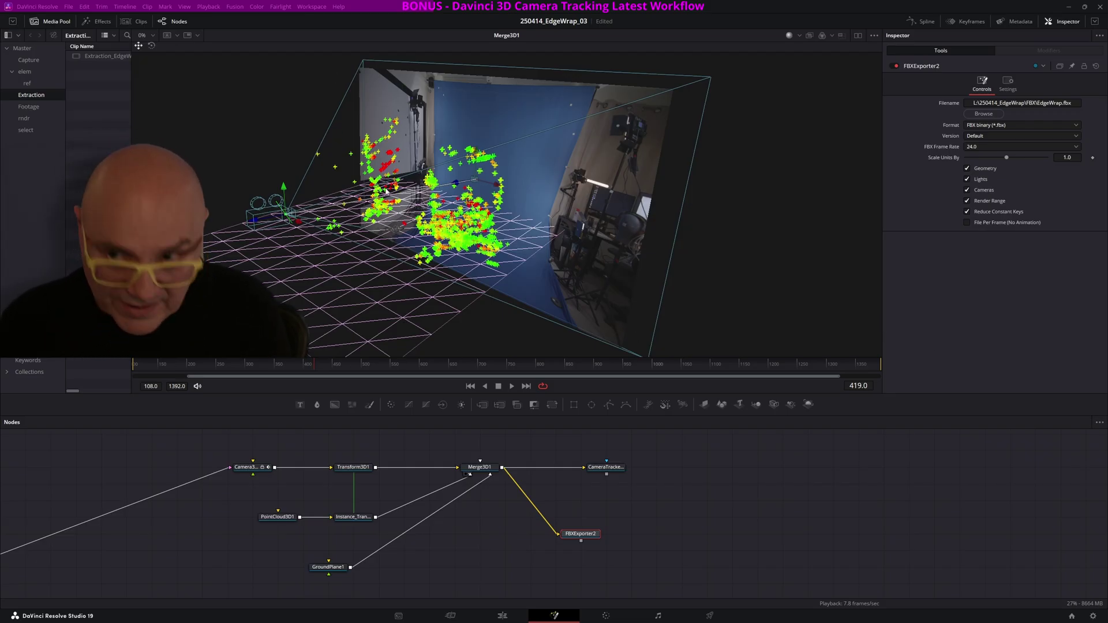
pyautogui.click(234, 7)
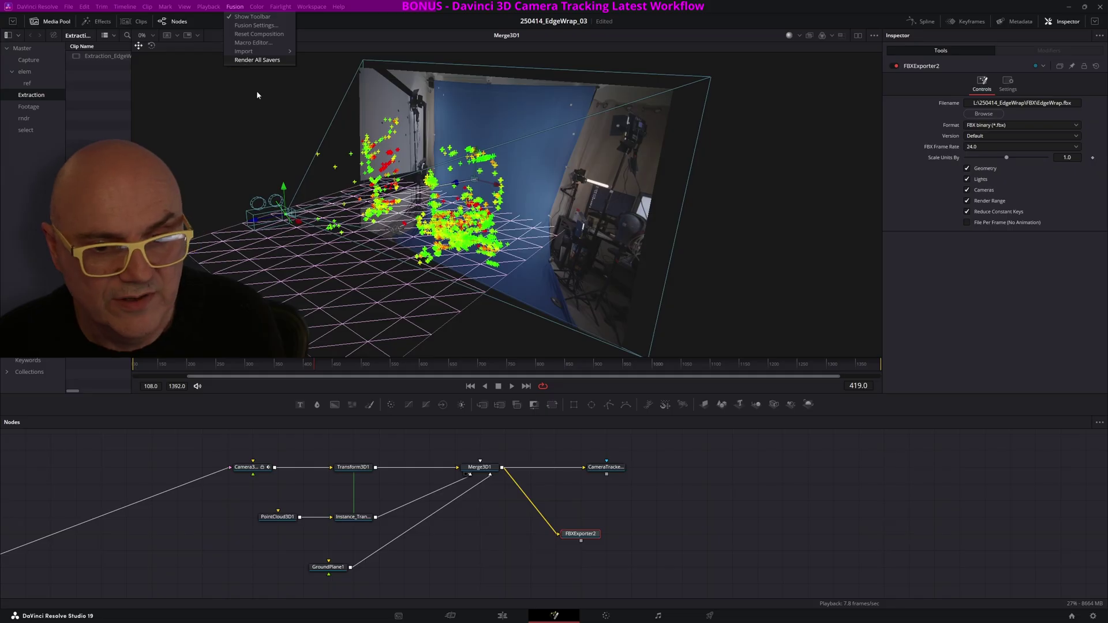
pyautogui.click(687, 489)
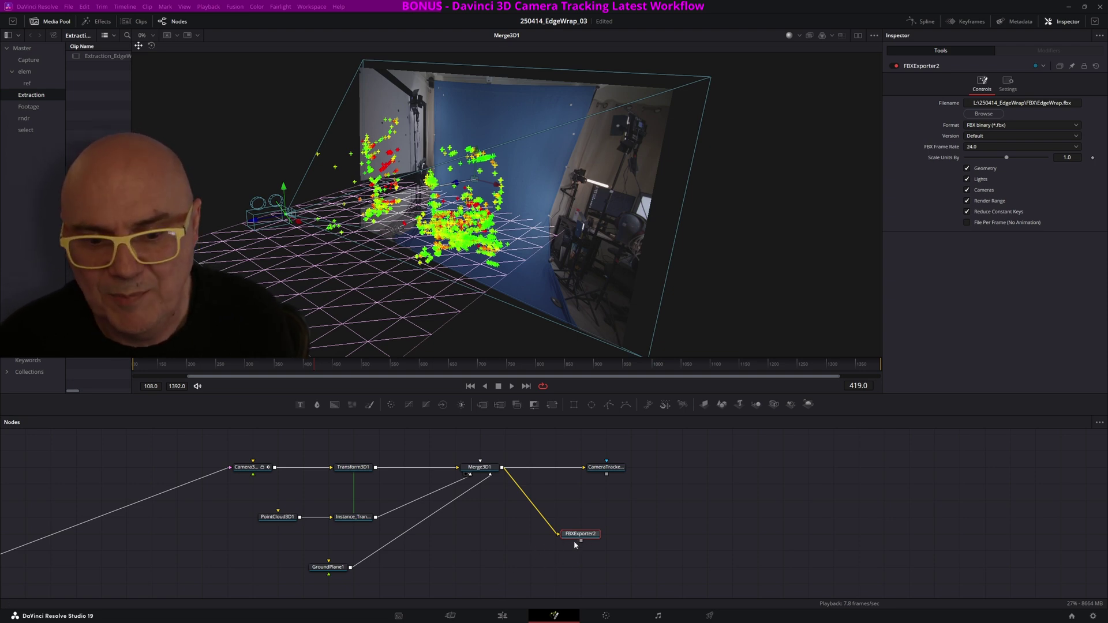
# Move the PointCloud3D1 node further away from its instanced transform to free space between them.
pyautogui.moveTo(525, 553)
pyautogui.mouseDown(button='middle')
pyautogui.moveTo(470, 520)
pyautogui.moveTo(527, 553)
pyautogui.mouseUp(button='middle')
pyautogui.keyDown('ctrl'); pyautogui.scroll(-3, 504, 543); pyautogui.keyUp('ctrl')
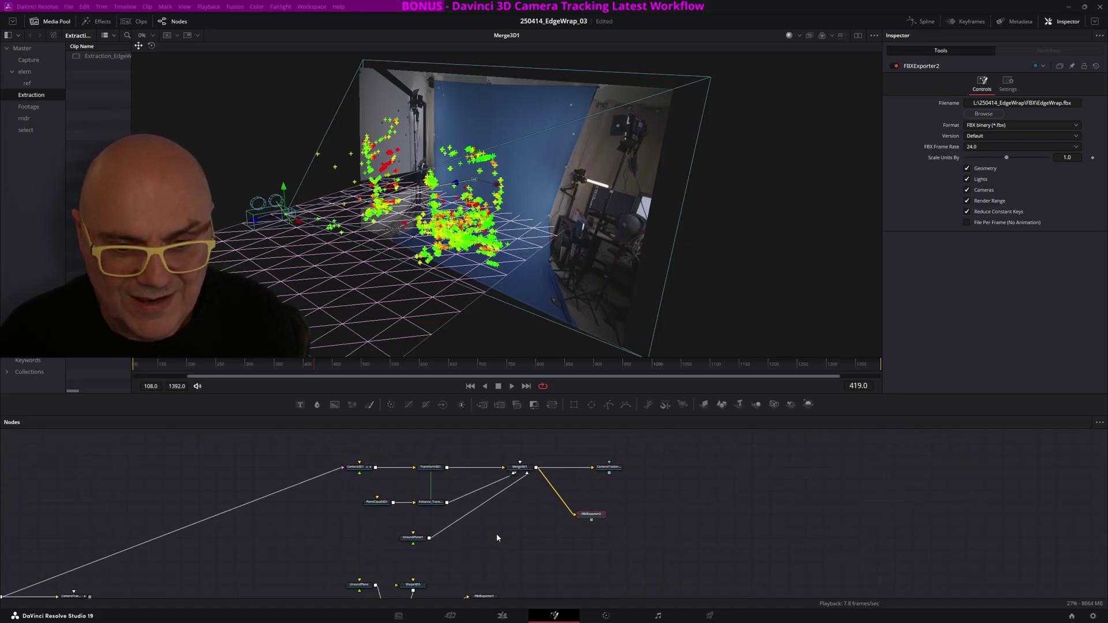
pyautogui.keyDown('ctrl'); pyautogui.scroll(3, 475, 528); pyautogui.keyUp('ctrl')
pyautogui.moveTo(475, 528); pyautogui.dragTo(434, 558, button='middle')
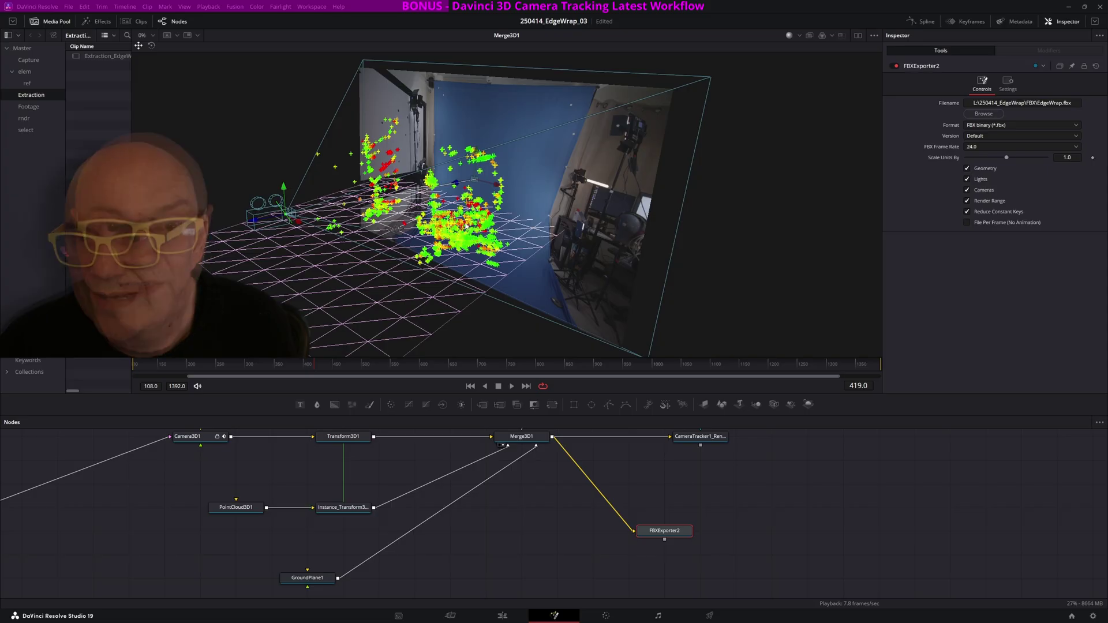
pyautogui.moveTo(236, 507); pyautogui.dragTo(165, 508)
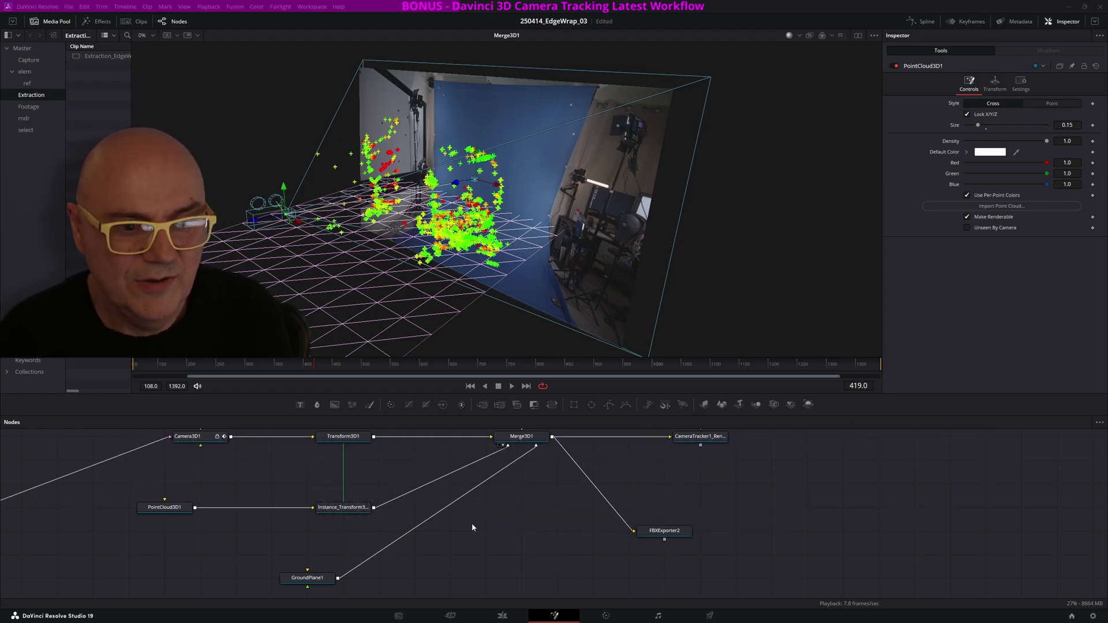
# Add a Shape 3D node without a merge, place it unconnected below PointCloud3D1 and show it in the viewer.
pyautogui.moveTo(498, 524); pyautogui.dragTo(722, 496, button='middle')
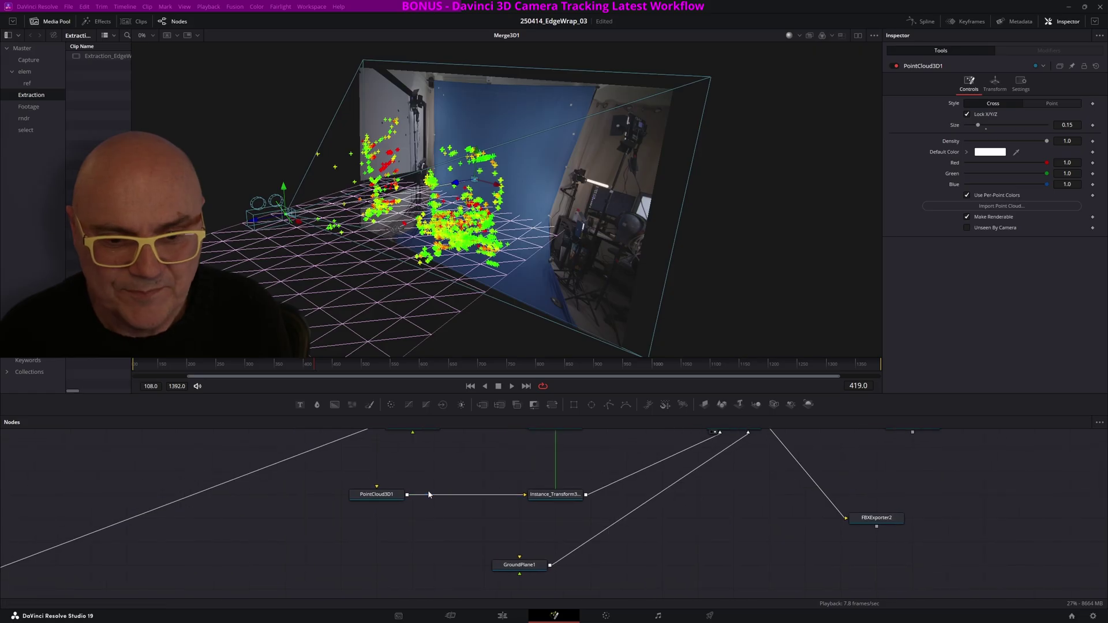
pyautogui.click(379, 499)
pyautogui.moveTo(413, 557); pyautogui.dragTo(298, 514, button='middle')
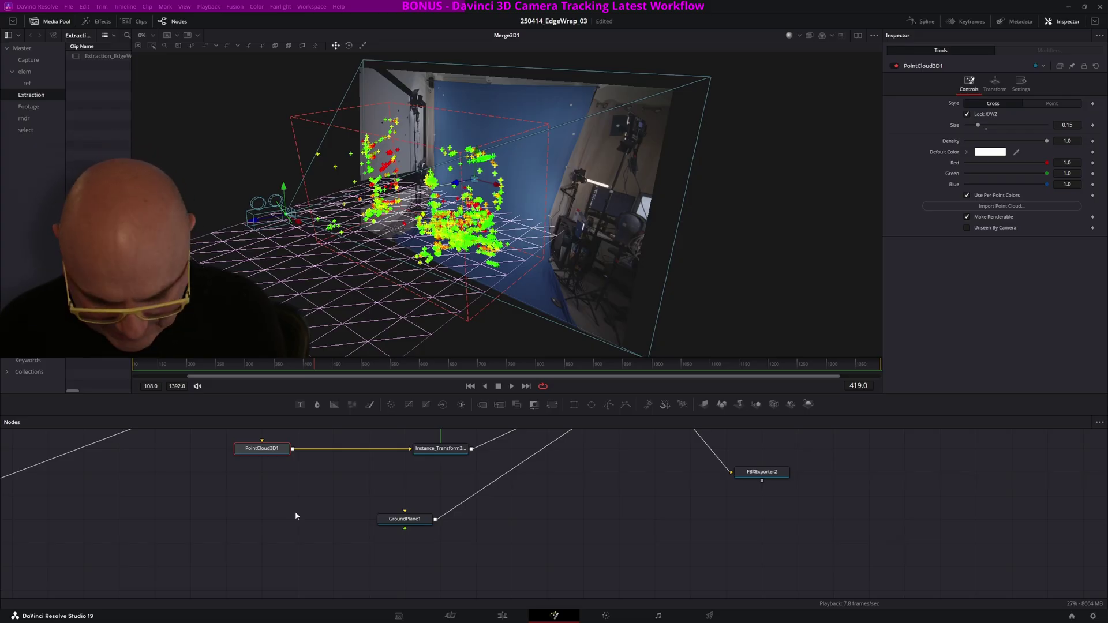
pyautogui.hotkey('shift', 'space')
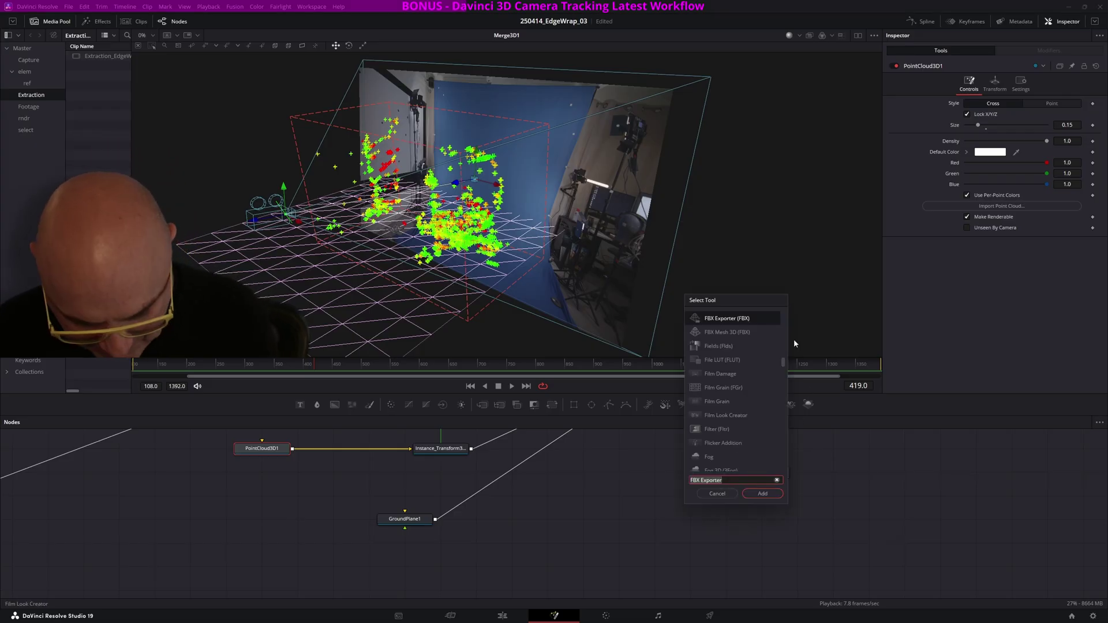
pyautogui.write('sha')
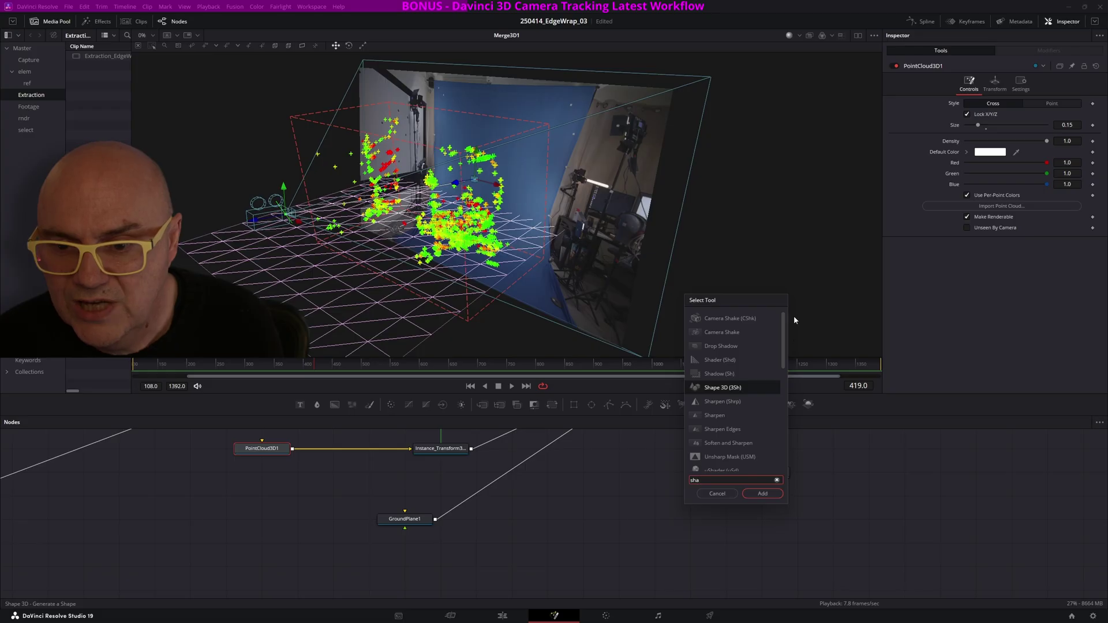
pyautogui.click(759, 494)
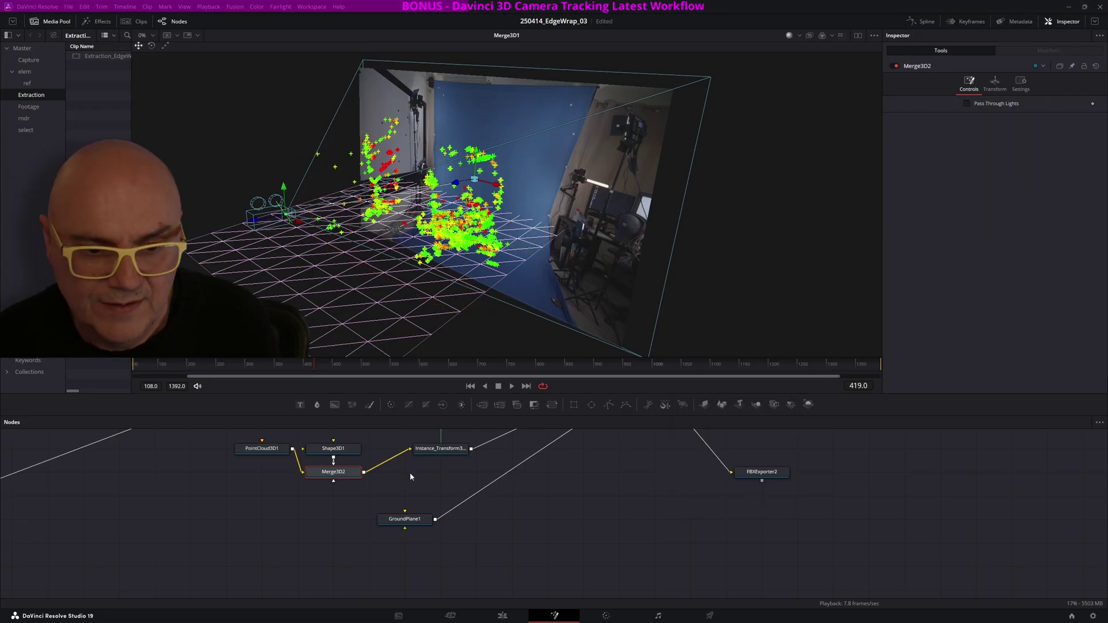
pyautogui.hotkey('ctrl', 'z')
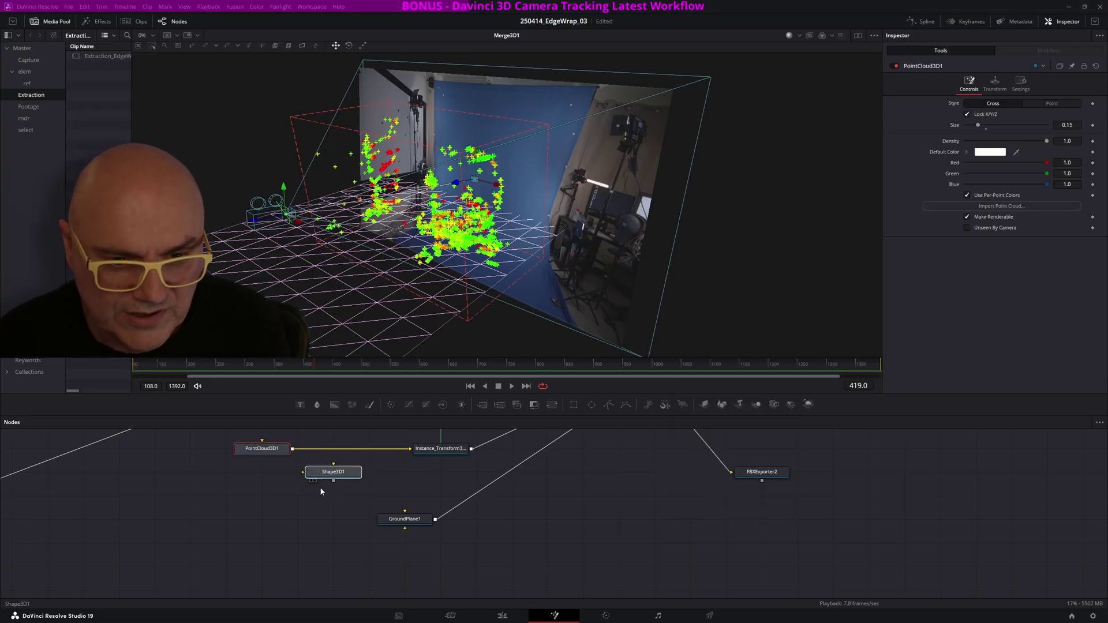
pyautogui.moveTo(331, 473); pyautogui.dragTo(259, 496)
pyautogui.click(259, 497)
pyautogui.press('1')
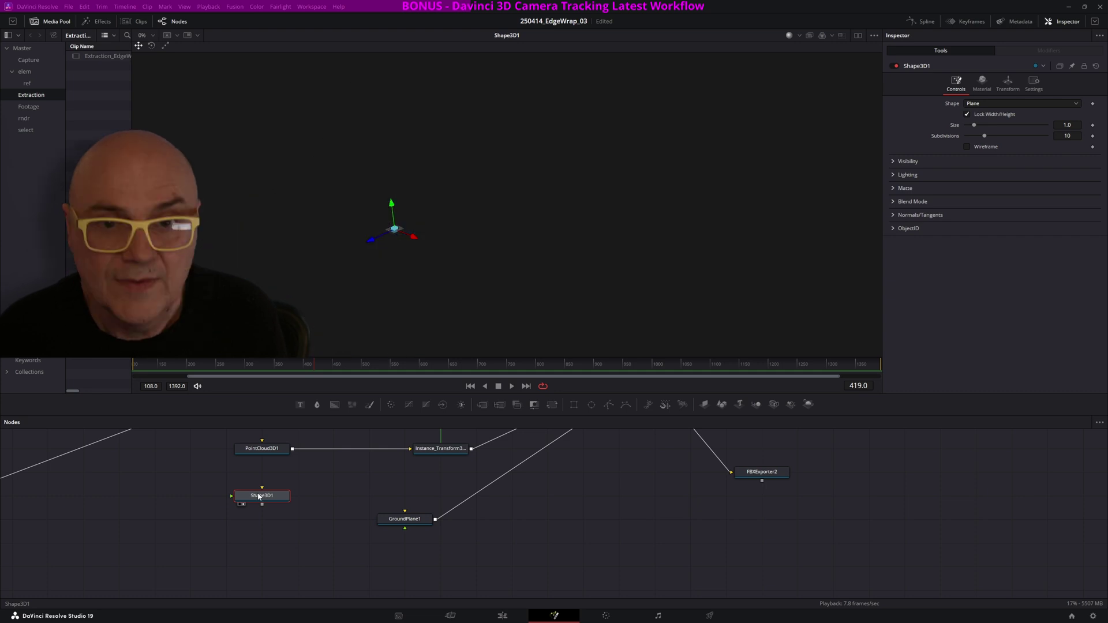
# Set the size of the Shape3D1 plane to 0.02.
pyautogui.click(1068, 125)
pyautogui.press('BackSpace')
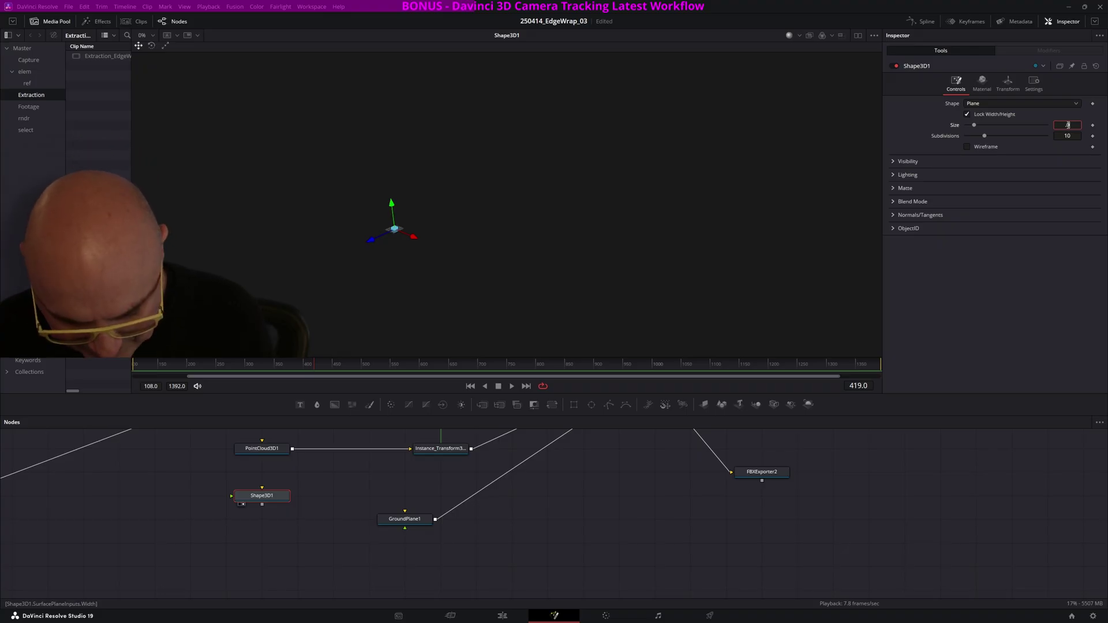
pyautogui.write('.02')
pyautogui.press('Tab')
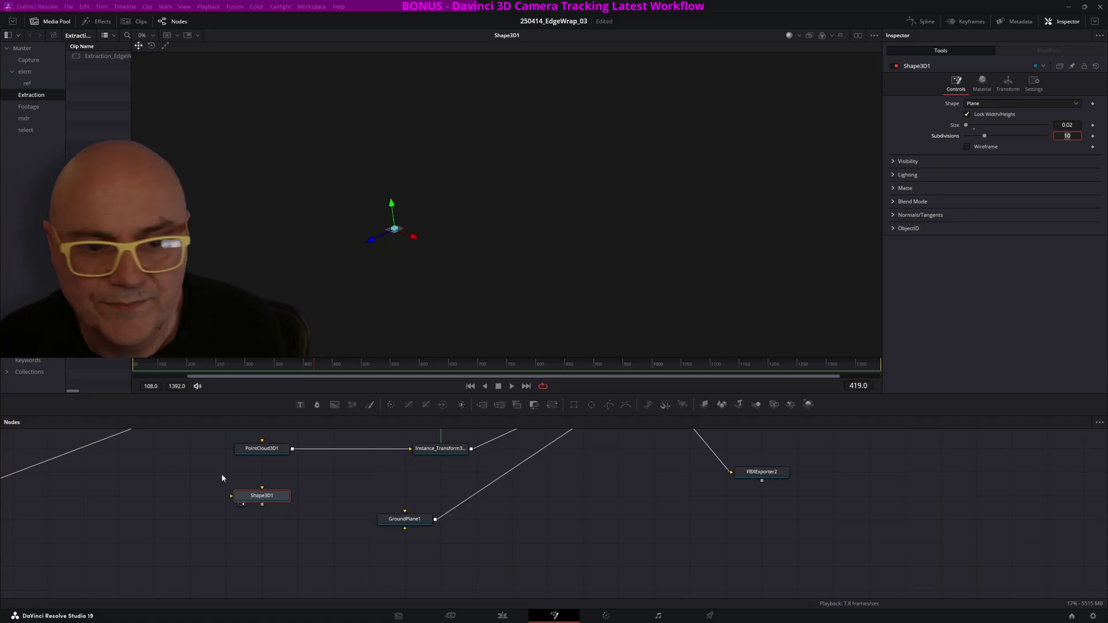
# Insert a Replicate 3D node between PointCloud3D1 and the instanced transform, and connect Shape3D1 as the geometry it replicates.
pyautogui.click(280, 454)
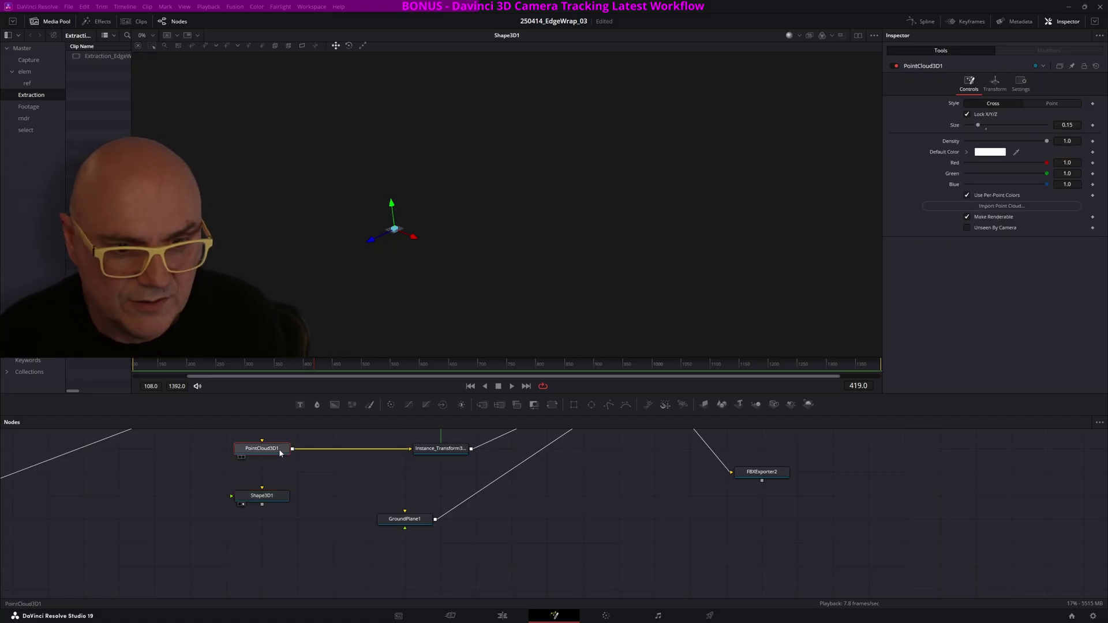
pyautogui.hotkey('shift', 'space')
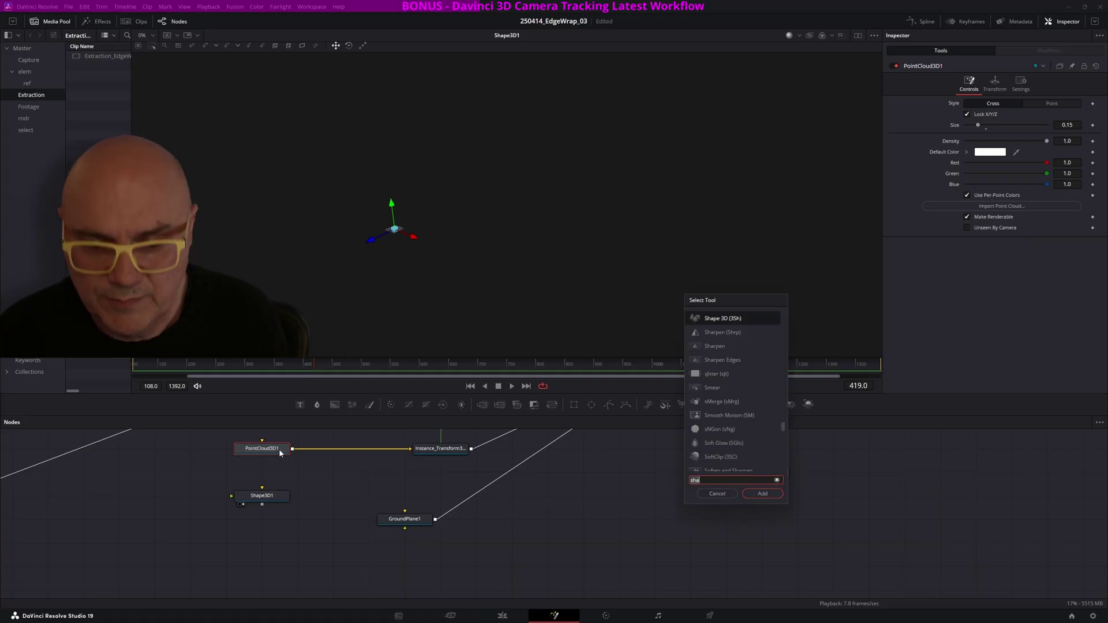
pyautogui.write('repl')
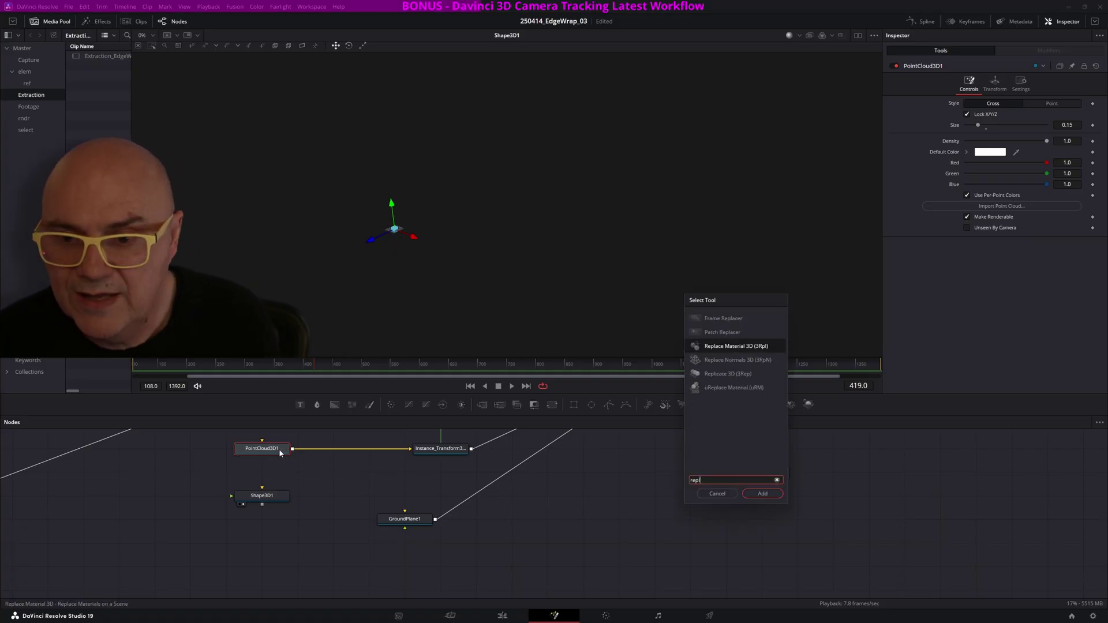
pyautogui.click(727, 374)
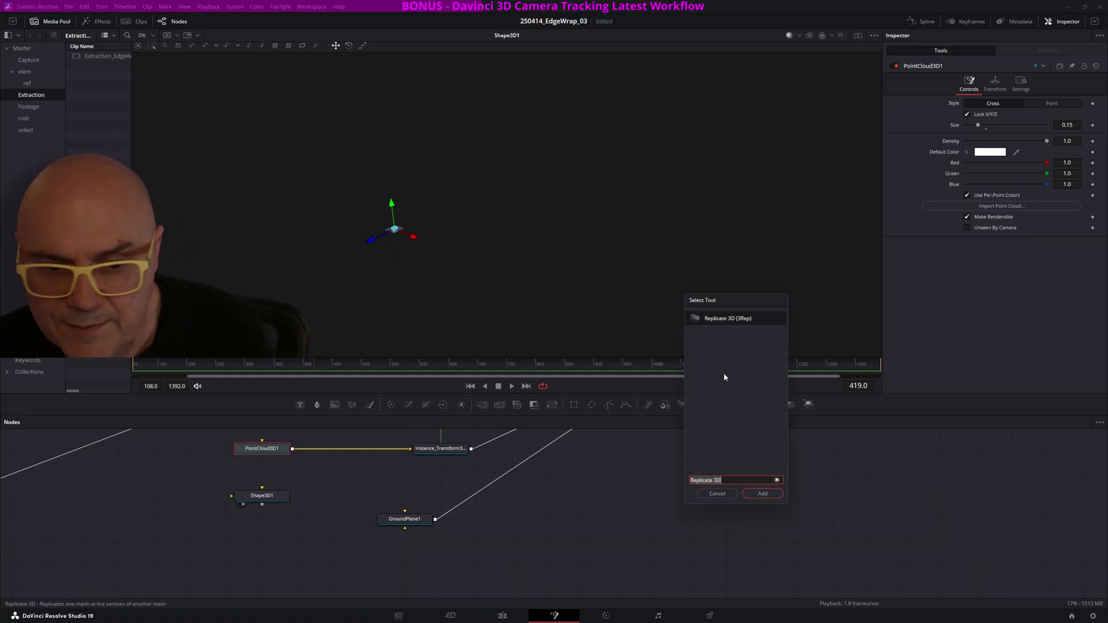
pyautogui.click(761, 494)
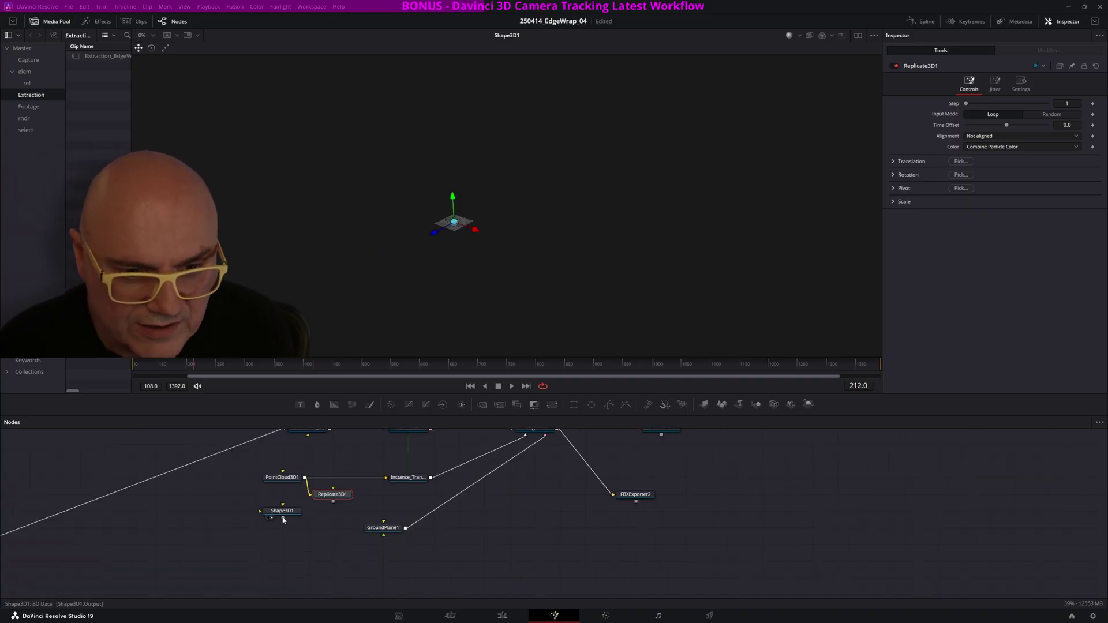
pyautogui.moveTo(282, 518); pyautogui.dragTo(389, 481)
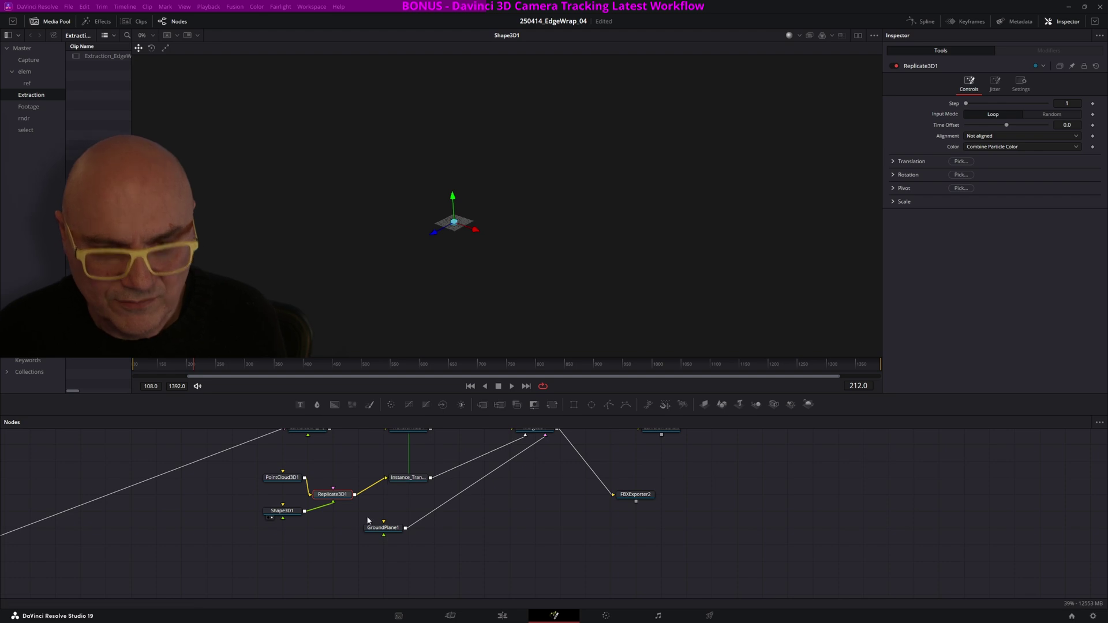
# Show Merge3D1 in the viewer and examine the planes replicated on the point cloud and the point cloud's settings.
pyautogui.moveTo(372, 511); pyautogui.dragTo(365, 569, button='middle')
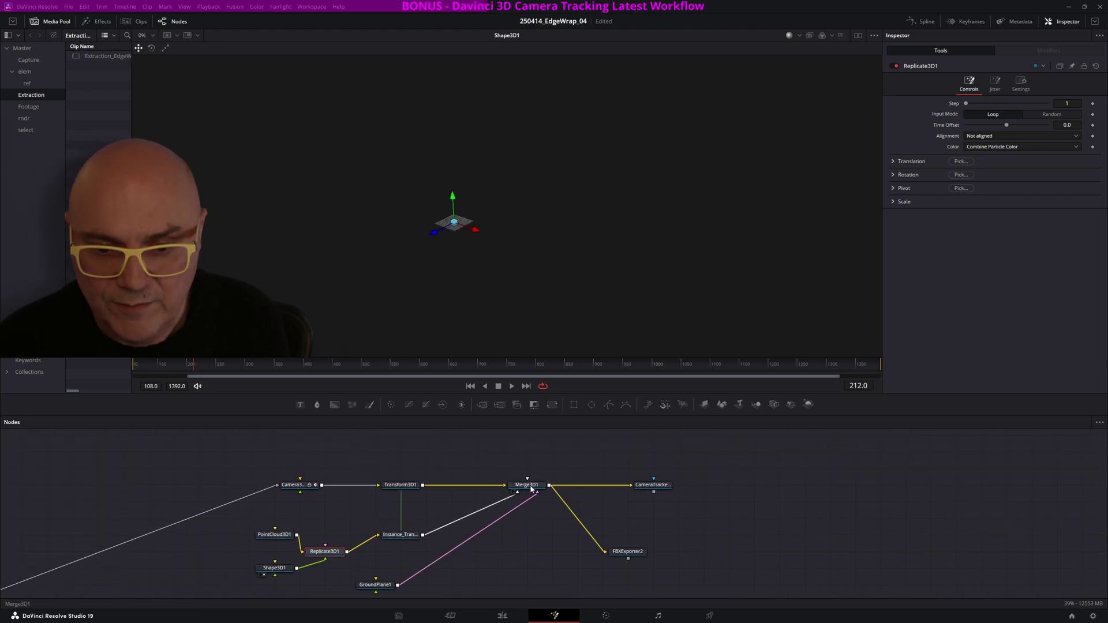
pyautogui.click(530, 489)
pyautogui.press('2')
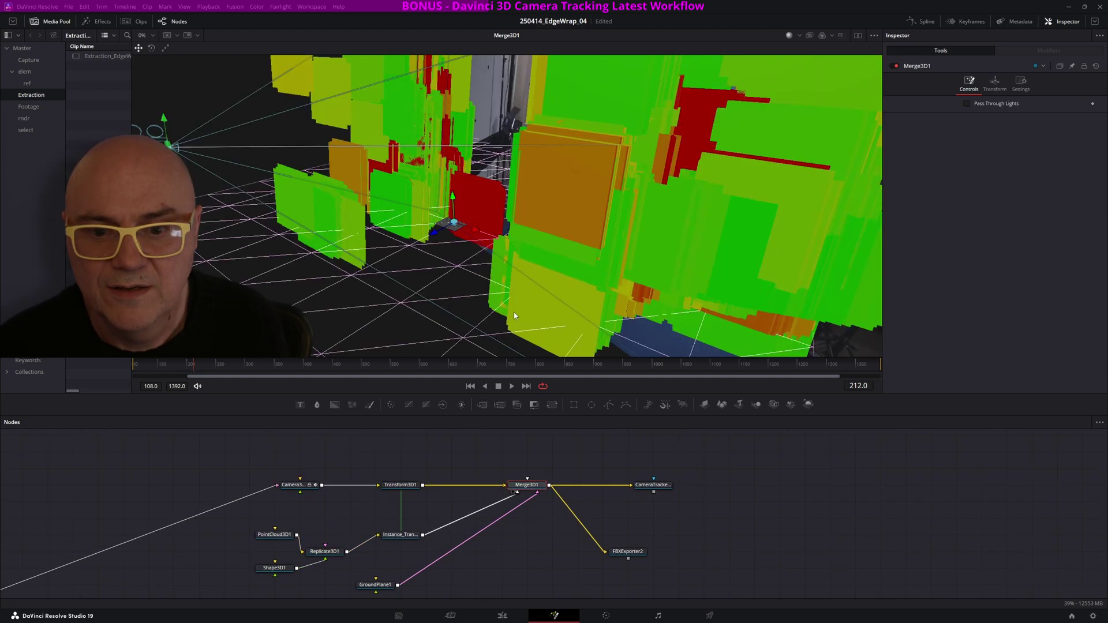
pyautogui.scroll(3, 515, 316)
pyautogui.scroll(3, 515, 316)
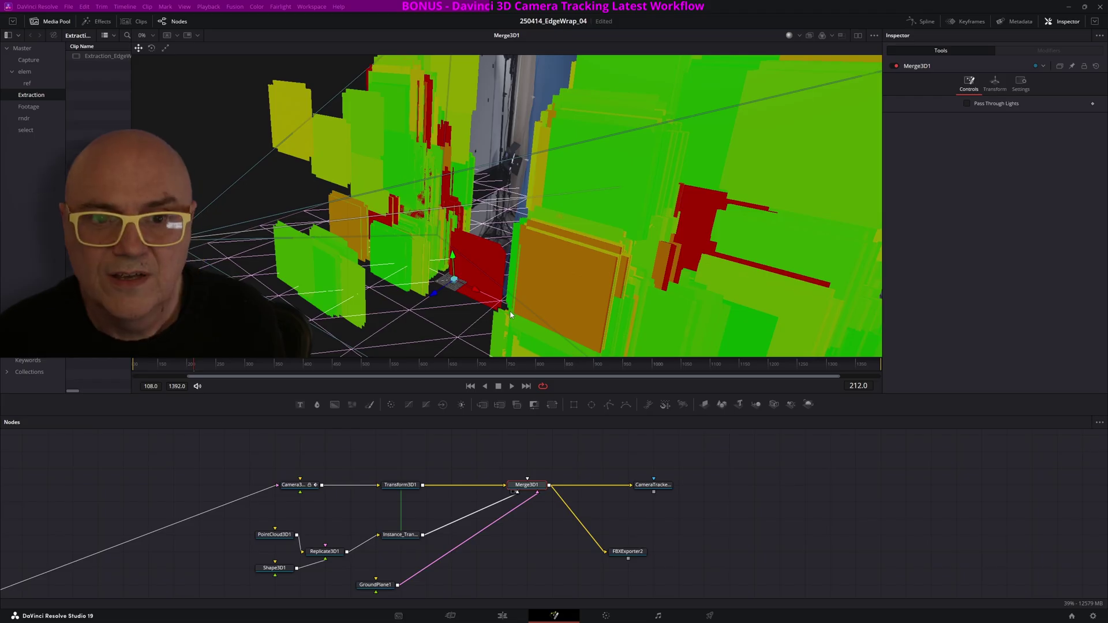
pyautogui.keyDown('ctrl'); pyautogui.scroll(-4, 508, 312); pyautogui.keyUp('ctrl')
pyautogui.keyDown('ctrl'); pyautogui.scroll(1, 508, 312); pyautogui.keyUp('ctrl')
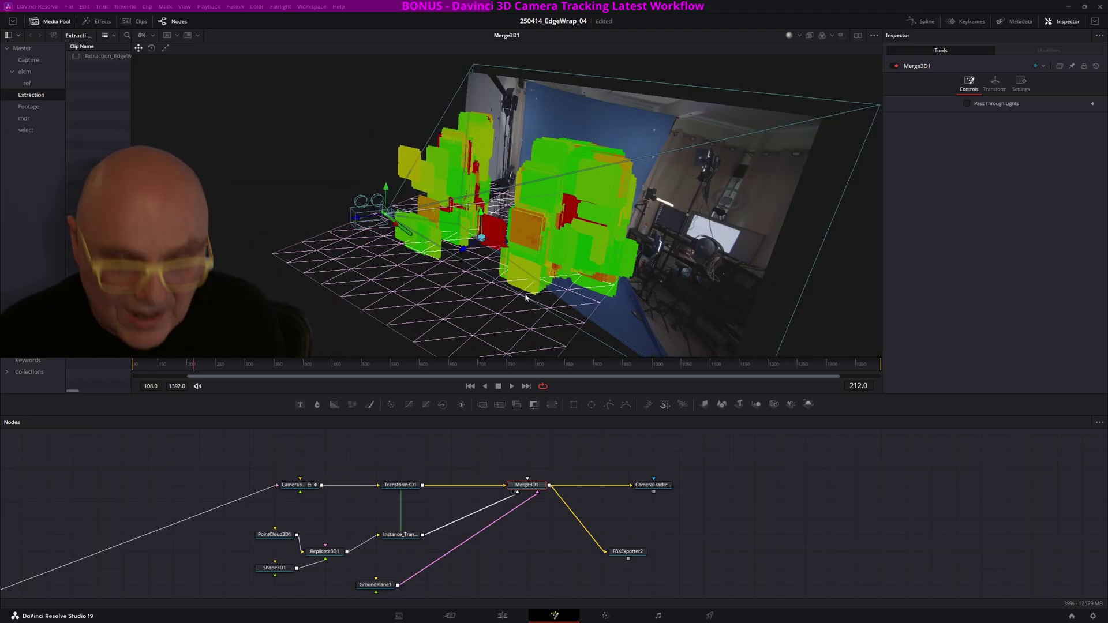
pyautogui.moveTo(526, 297)
pyautogui.keyDown('alt'); pyautogui.mouseDown(button='middle')
pyautogui.moveTo(492, 291)
pyautogui.moveTo(542, 290)
pyautogui.mouseUp(button='middle'); pyautogui.keyUp('alt')
pyautogui.moveTo(269, 545); pyautogui.dragTo(342, 480, button='middle')
pyautogui.click(345, 470)
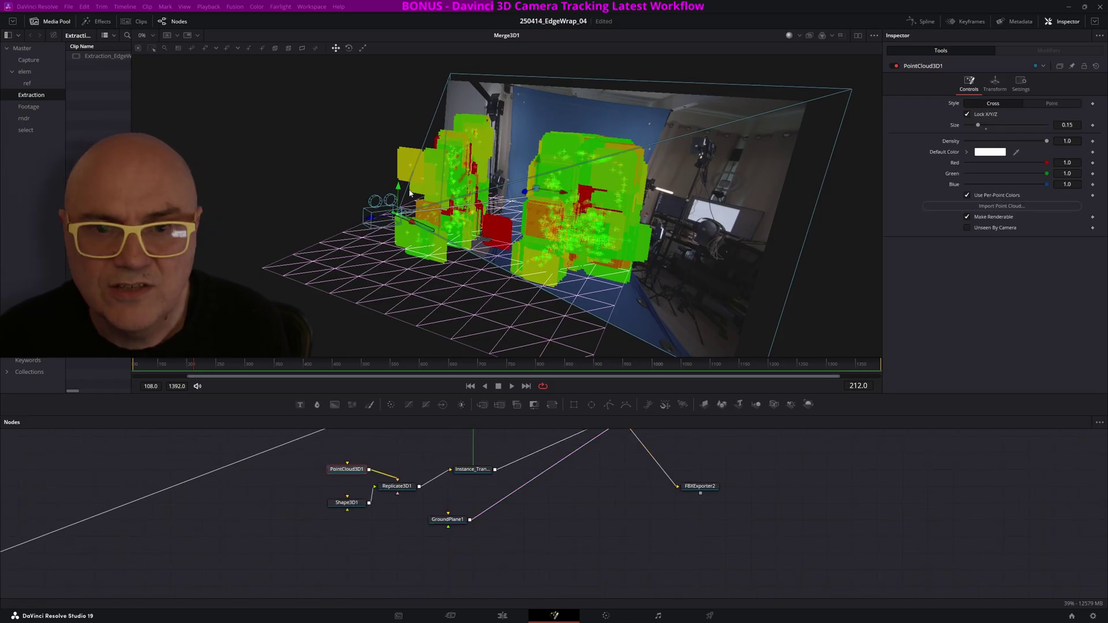
pyautogui.moveTo(410, 193)
pyautogui.keyDown('alt'); pyautogui.mouseDown(button='middle')
pyautogui.moveTo(415, 179)
pyautogui.moveTo(418, 199)
pyautogui.mouseUp(button='middle'); pyautogui.keyUp('alt')
# Set the size of the Shape3D1 plane to 0.1.
pyautogui.click(347, 502)
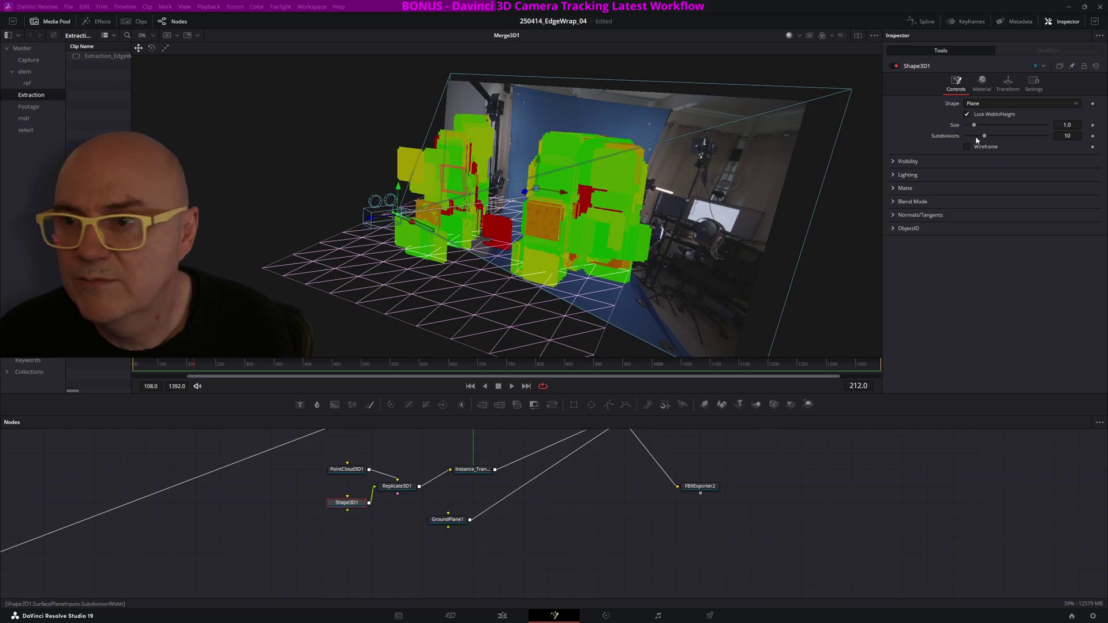
pyautogui.moveTo(1074, 124); pyautogui.dragTo(1058, 123)
pyautogui.write('.')
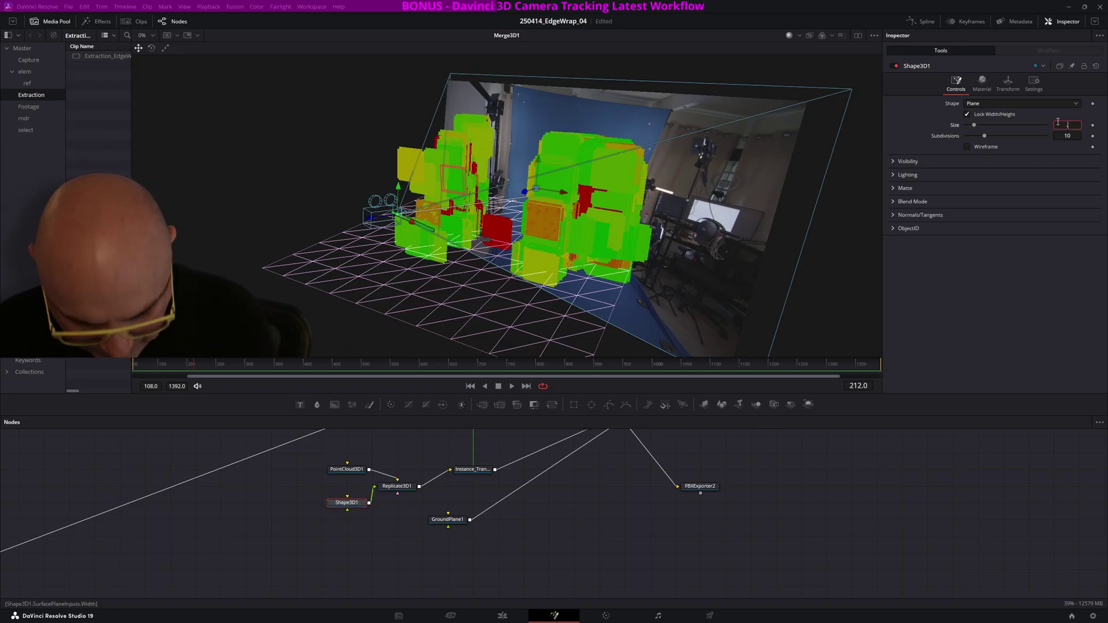
pyautogui.write('1')
pyautogui.press('Tab')
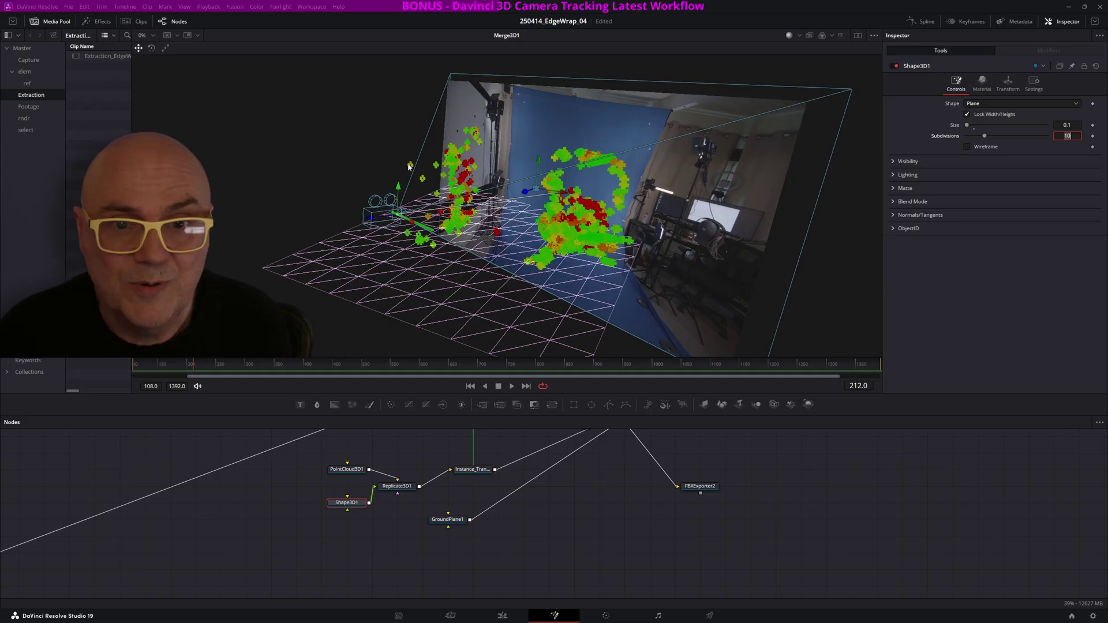
# Inspect the replicated crosses up close and change the PointCloud3D1 style to Point to get single planes.
pyautogui.scroll(2, 410, 169)
pyautogui.keyDown('ctrl'); pyautogui.scroll(3, 410, 168); pyautogui.keyUp('ctrl')
pyautogui.keyDown('ctrl'); pyautogui.scroll(6, 365, 245); pyautogui.keyUp('ctrl')
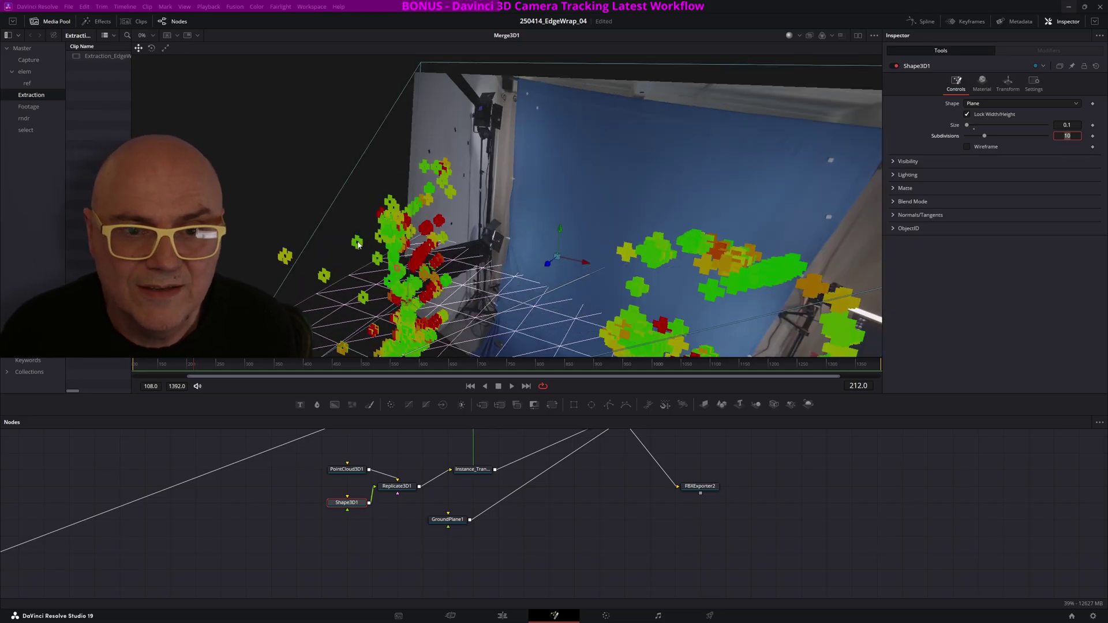
pyautogui.keyDown('alt'); pyautogui.moveTo(406, 233); pyautogui.dragTo(802, 199, button='middle'); pyautogui.keyUp('alt')
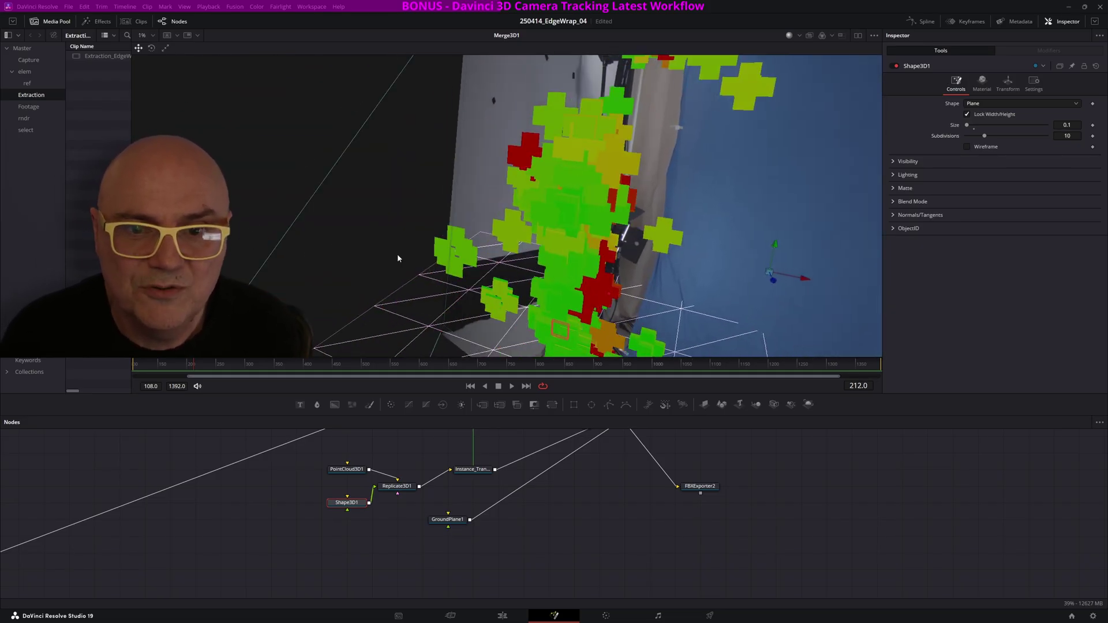
pyautogui.keyDown('alt'); pyautogui.moveTo(302, 270); pyautogui.dragTo(398, 217, button='middle'); pyautogui.keyUp('alt')
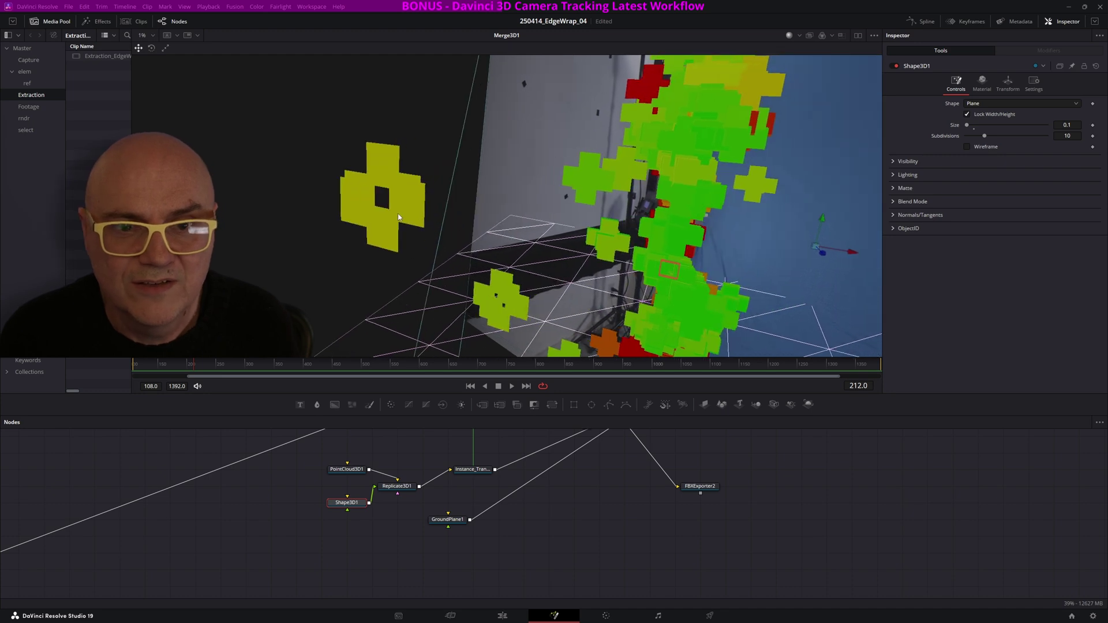
pyautogui.click(343, 470)
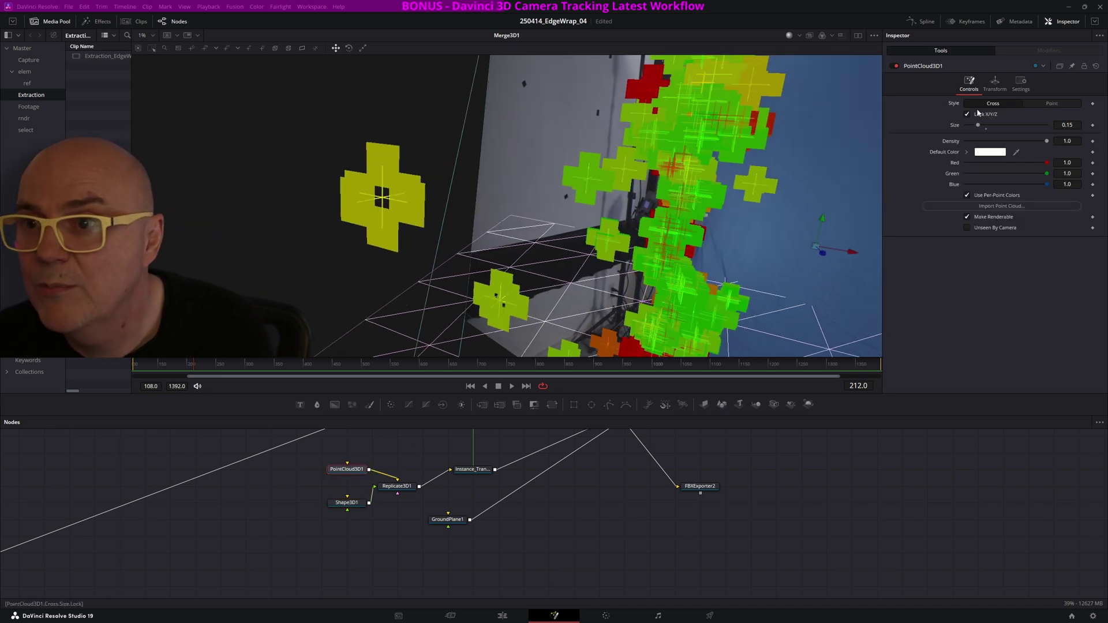
pyautogui.click(1052, 104)
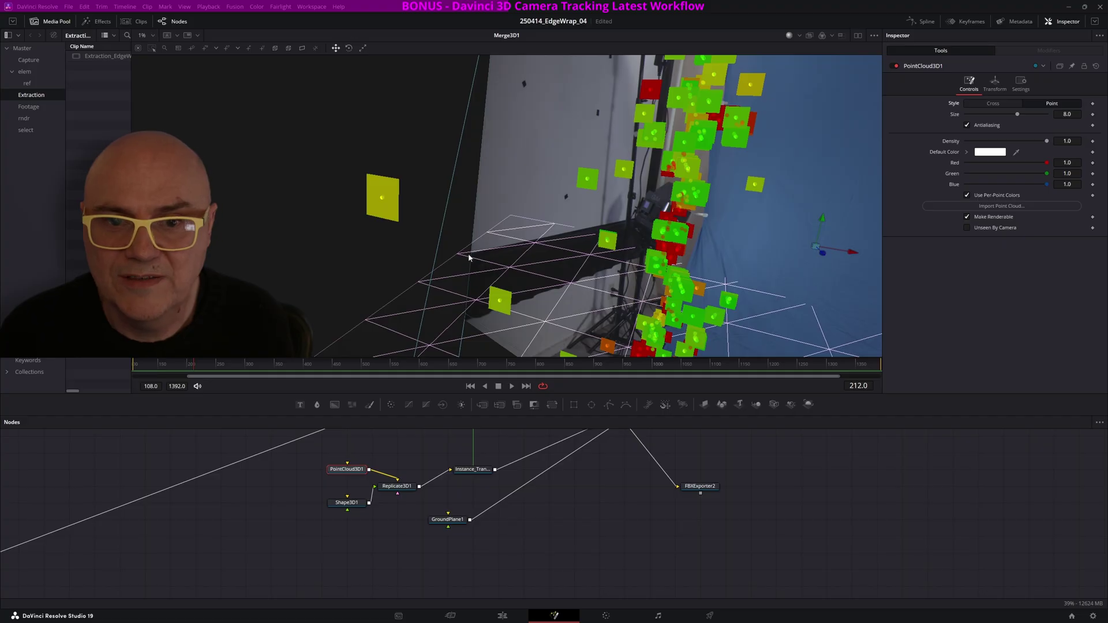
pyautogui.keyDown('ctrl'); pyautogui.scroll(-3, 470, 254); pyautogui.keyUp('ctrl')
pyautogui.moveTo(470, 251)
pyautogui.keyDown('alt'); pyautogui.mouseDown(button='middle')
pyautogui.moveTo(293, 213)
pyautogui.moveTo(442, 266)
pyautogui.moveTo(471, 257)
pyautogui.mouseUp(button='middle'); pyautogui.keyUp('alt')
pyautogui.keyDown('ctrl'); pyautogui.scroll(-5, 404, 241); pyautogui.keyUp('ctrl')
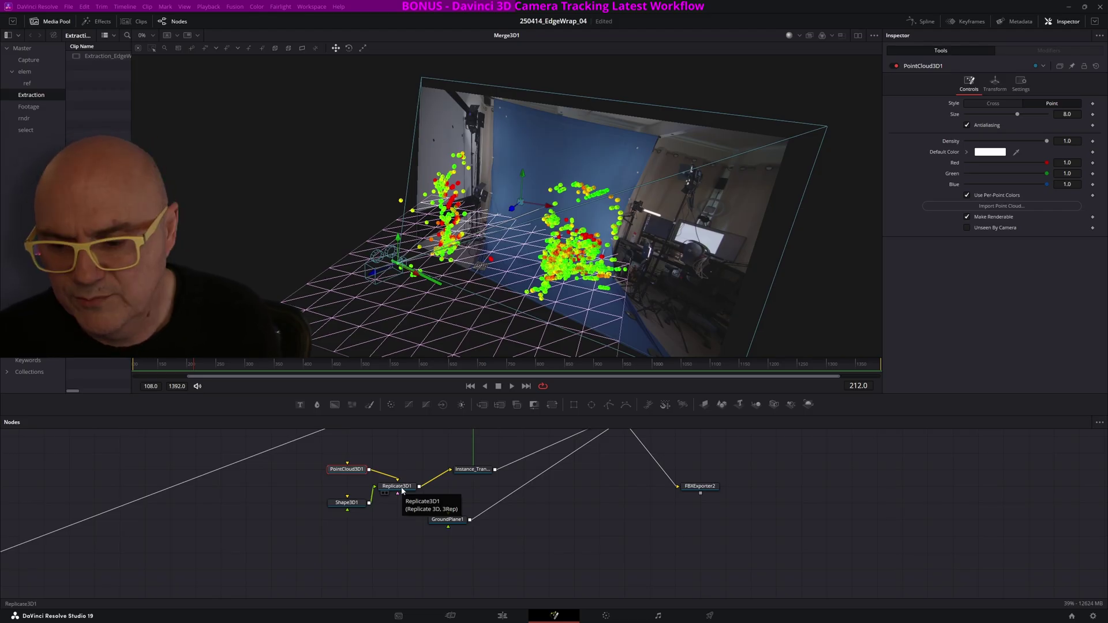
# Line up Replicate3D1 between PointCloud3D1 and the instanced transform, and shift it together with PointCloud3D1 and Shape3D1 away from the transform.
pyautogui.moveTo(501, 504); pyautogui.dragTo(485, 556, button='middle')
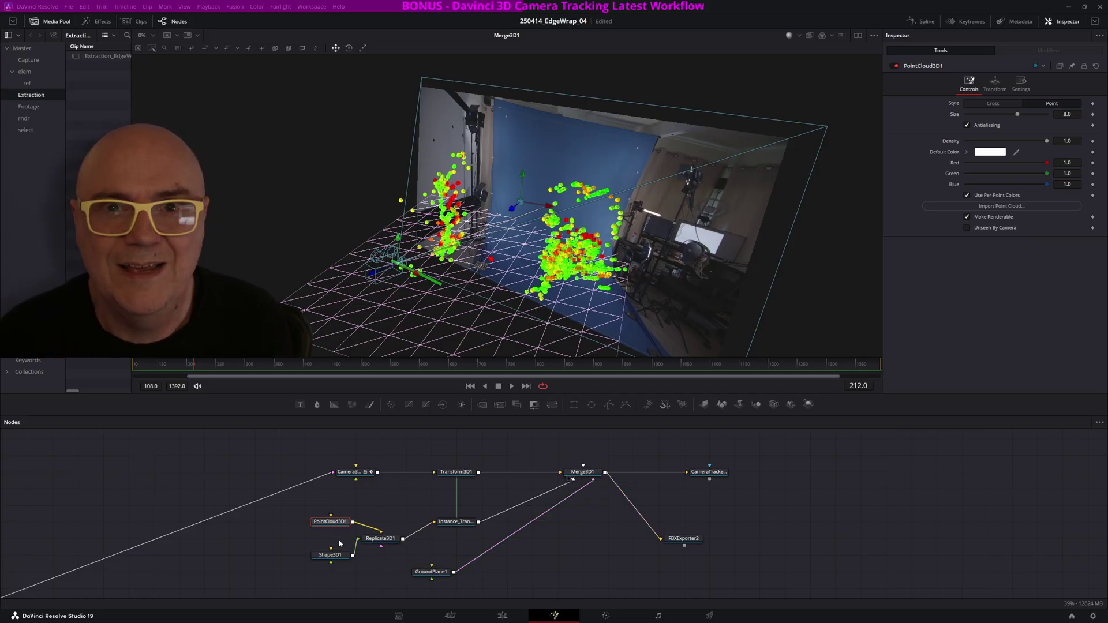
pyautogui.moveTo(386, 539); pyautogui.dragTo(386, 522)
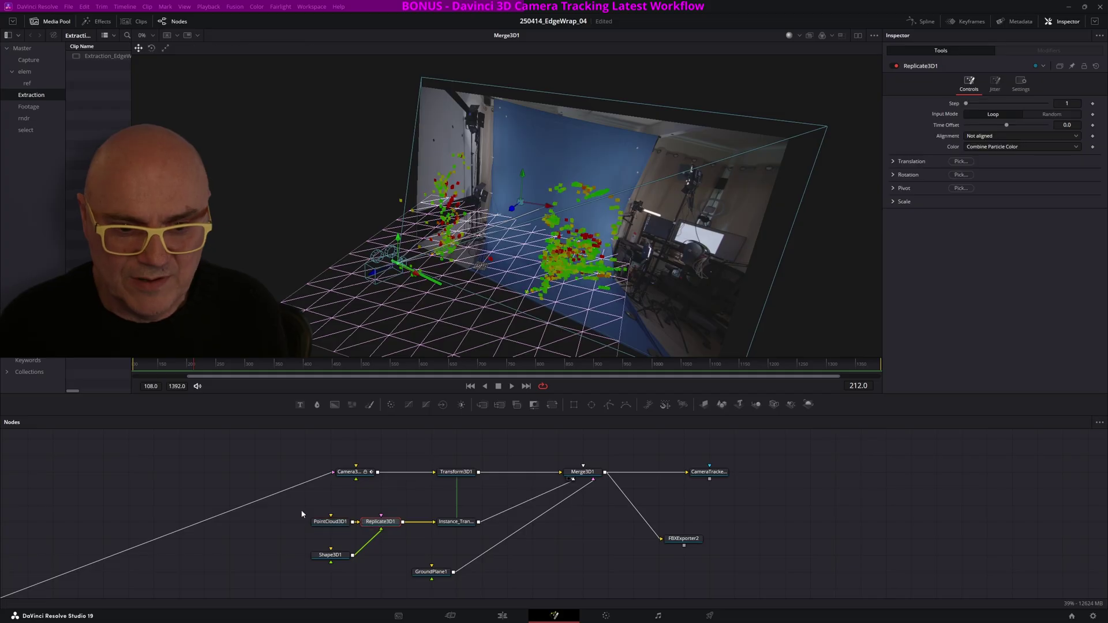
pyautogui.moveTo(302, 514); pyautogui.dragTo(403, 573)
pyautogui.moveTo(386, 525); pyautogui.dragTo(362, 525)
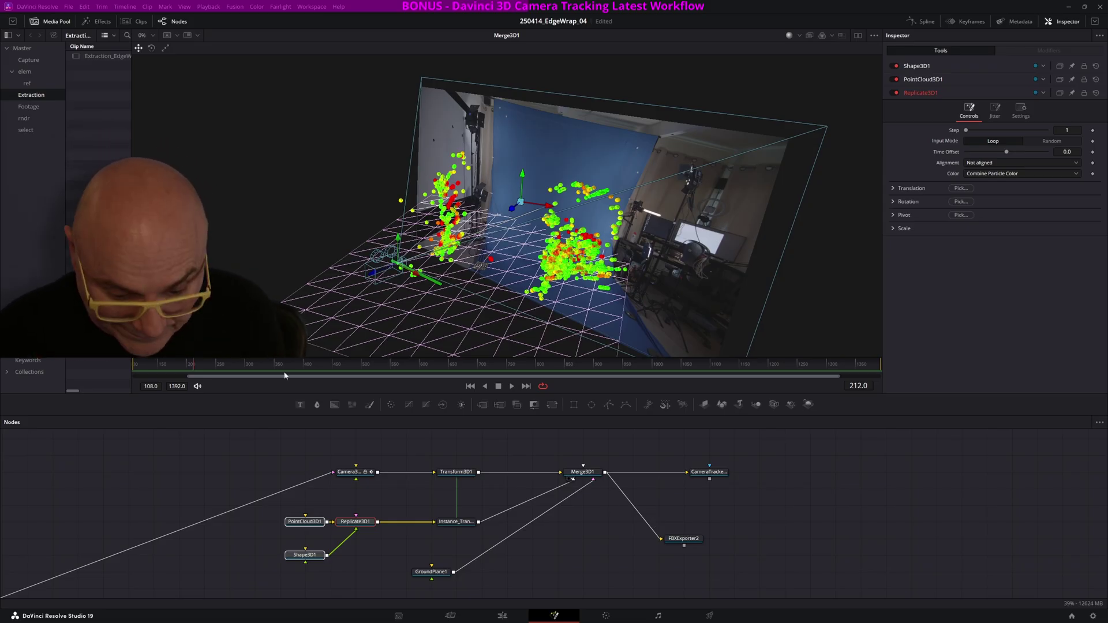
# Select Merge3D1 and inspect the replicated planes, camera and image plane from a lower angle.
pyautogui.moveTo(391, 564); pyautogui.dragTo(302, 537, button='middle')
pyautogui.click(491, 452)
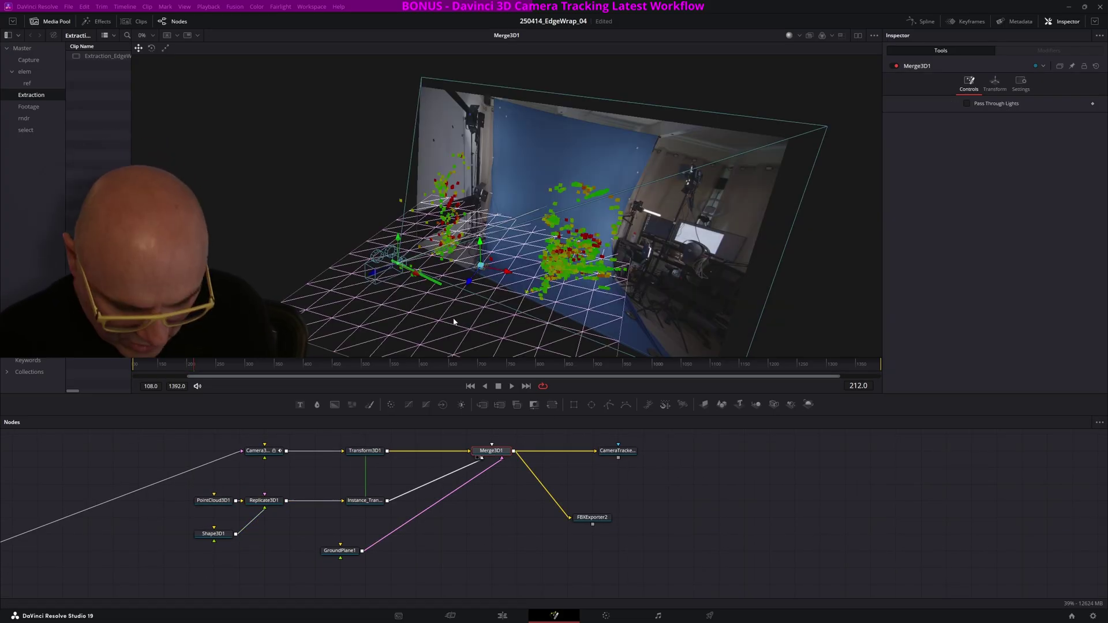
pyautogui.keyDown('alt'); pyautogui.moveTo(454, 321); pyautogui.dragTo(447, 284, button='middle'); pyautogui.keyUp('alt')
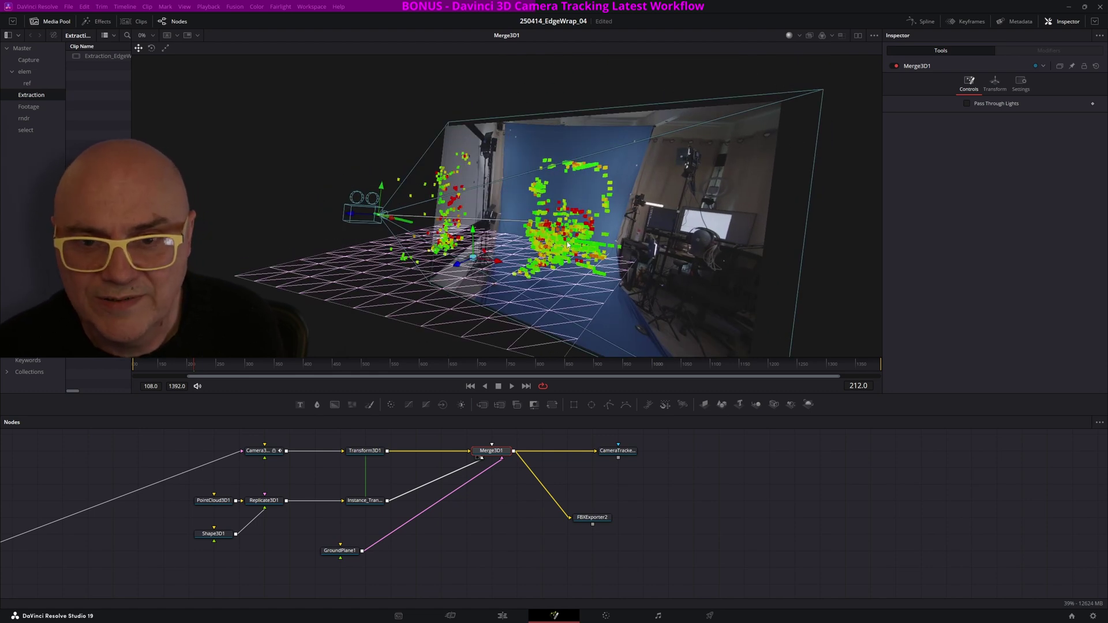
pyautogui.moveTo(568, 245); pyautogui.dragTo(527, 211, button='middle')
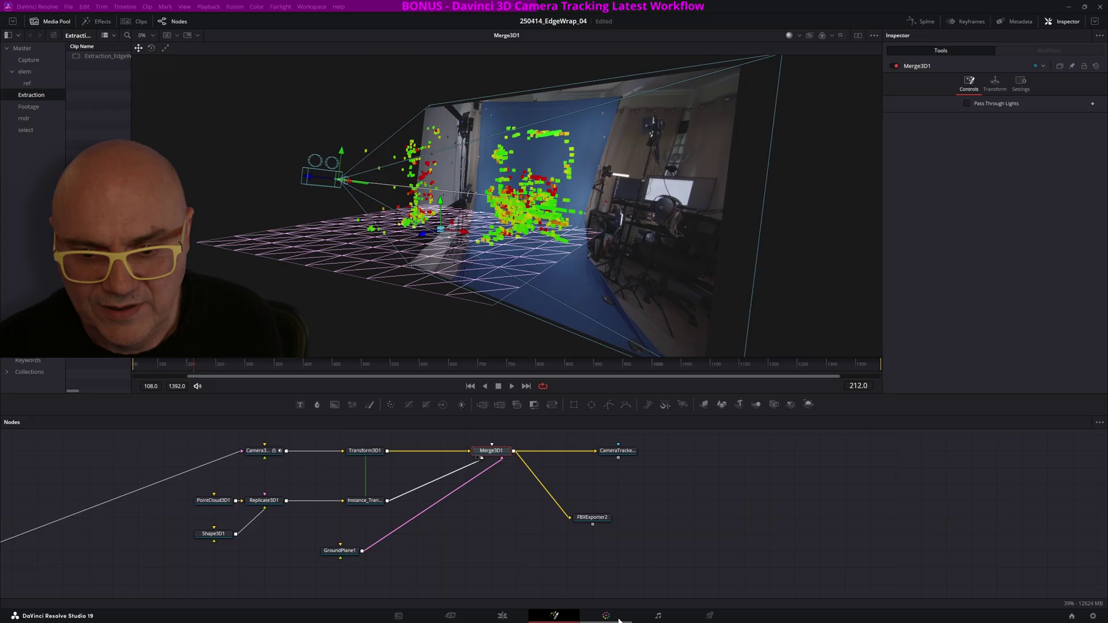
# Check FBXExporter2's export settings and whether Render All Savers is available for the composition.
pyautogui.click(593, 519)
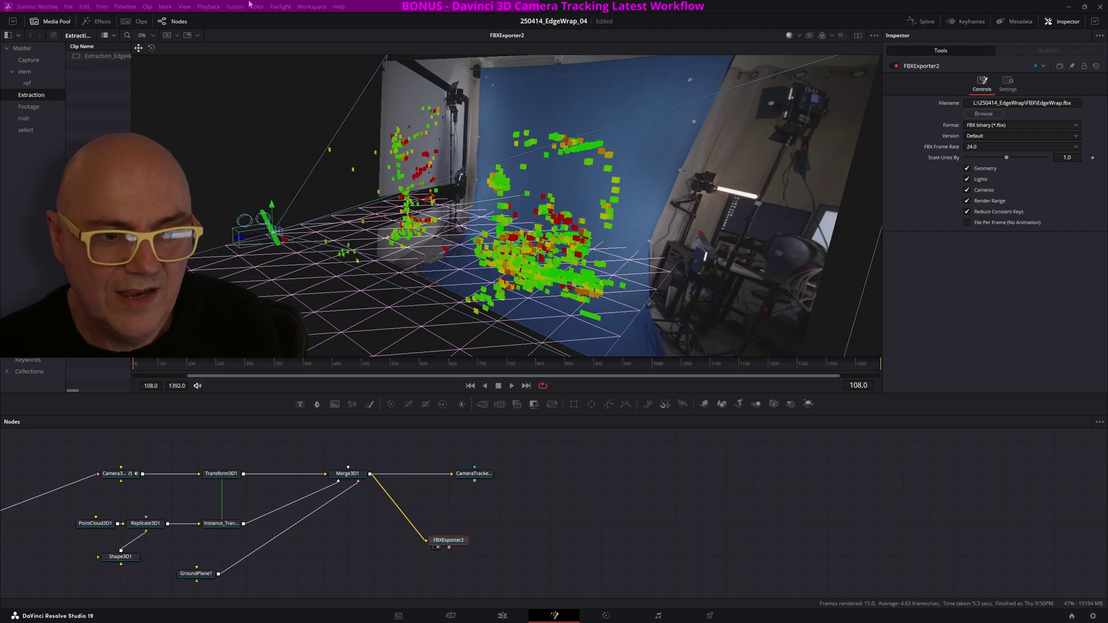
pyautogui.click(235, 6)
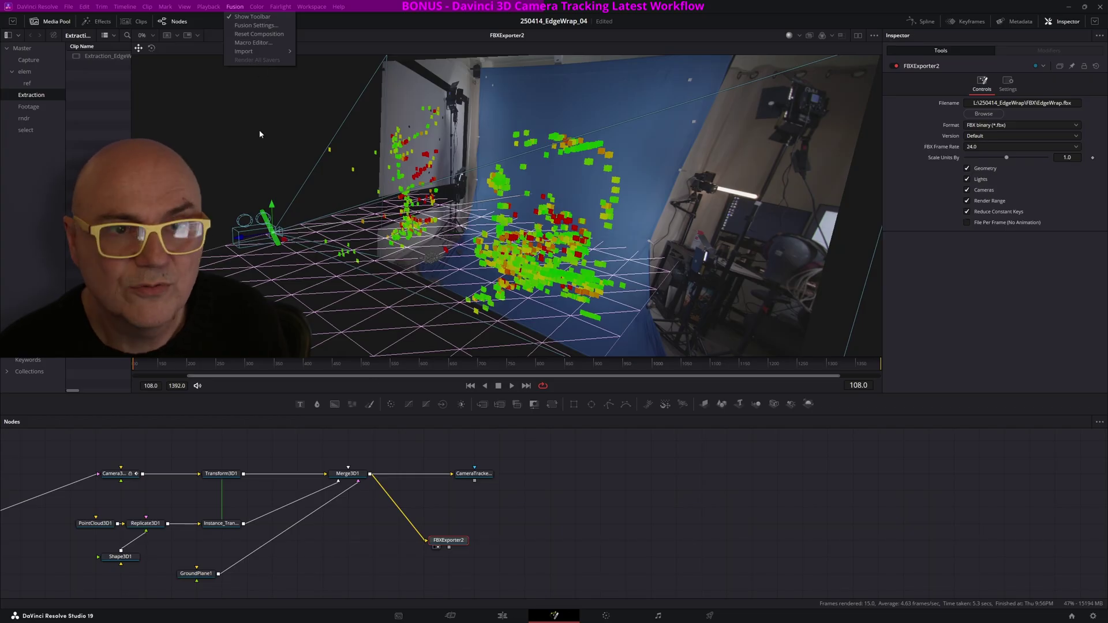
pyautogui.click(404, 557)
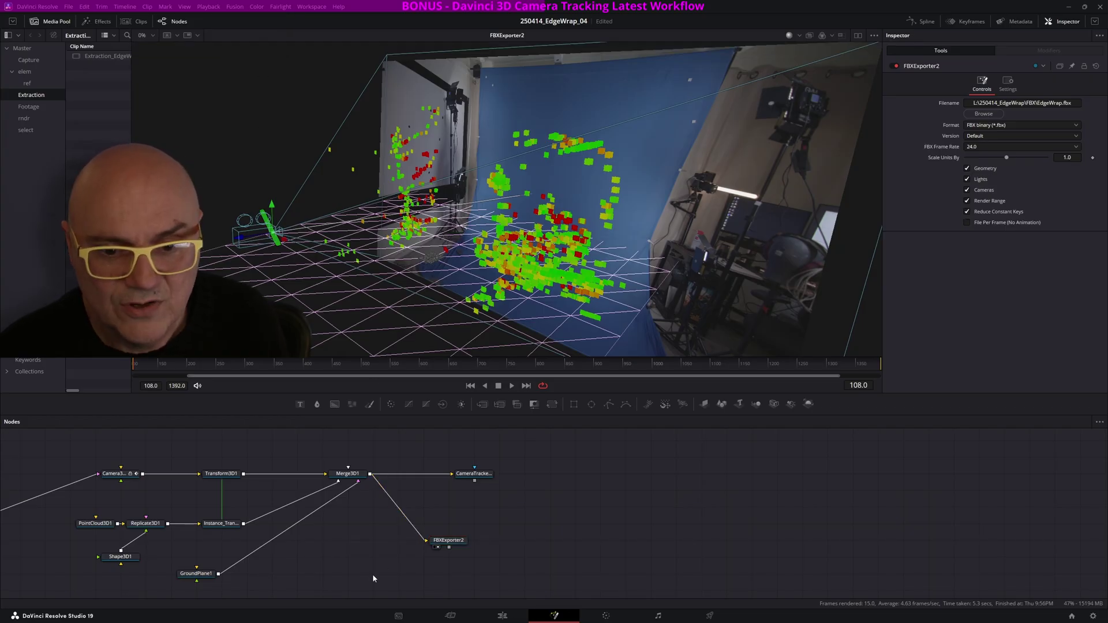
# Add an unconnected Saver node beside FBXExporter2 and disable it.
pyautogui.moveTo(346, 556); pyautogui.dragTo(315, 542, button='middle')
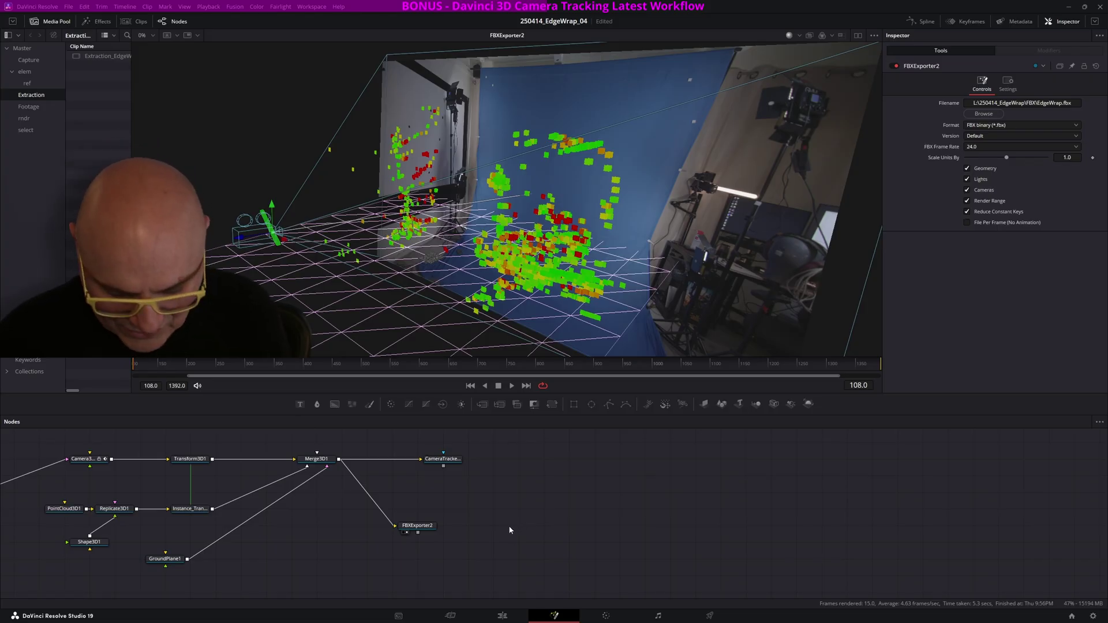
pyautogui.hotkey('shift', 'space')
pyautogui.write('saver')
pyautogui.press('BackSpace')
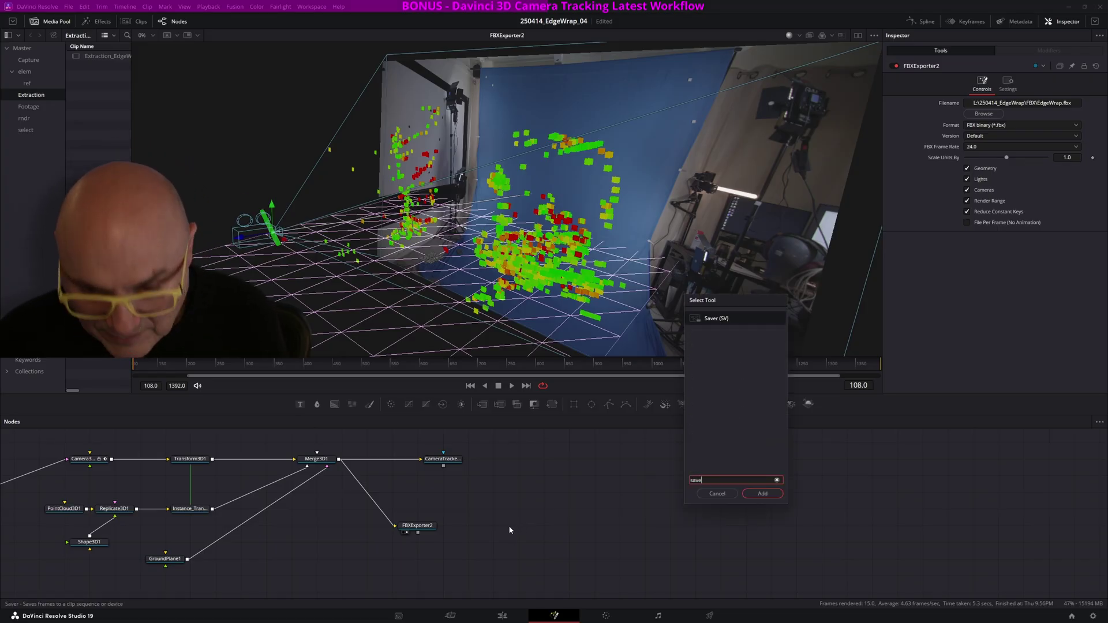
pyautogui.click(716, 319)
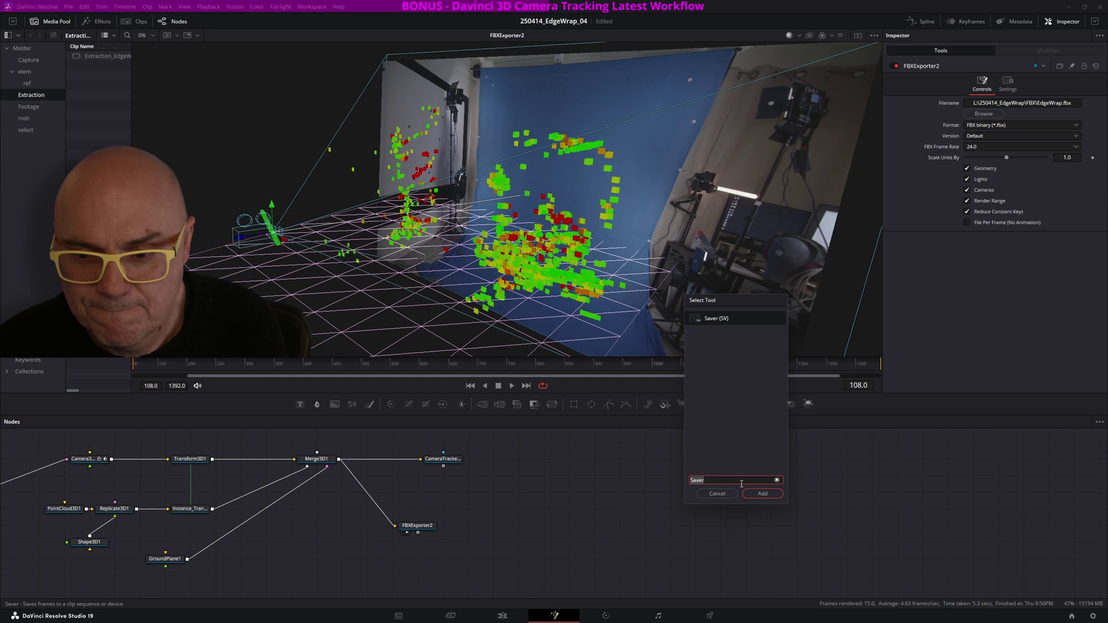
pyautogui.click(762, 494)
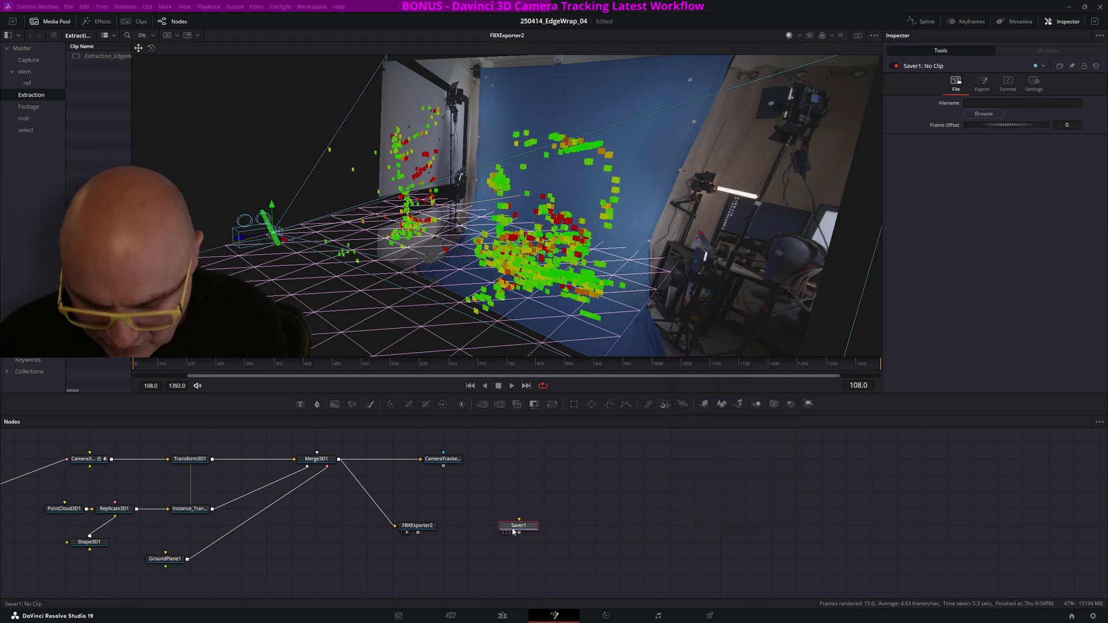
pyautogui.hotkey('ctrl', 'p')
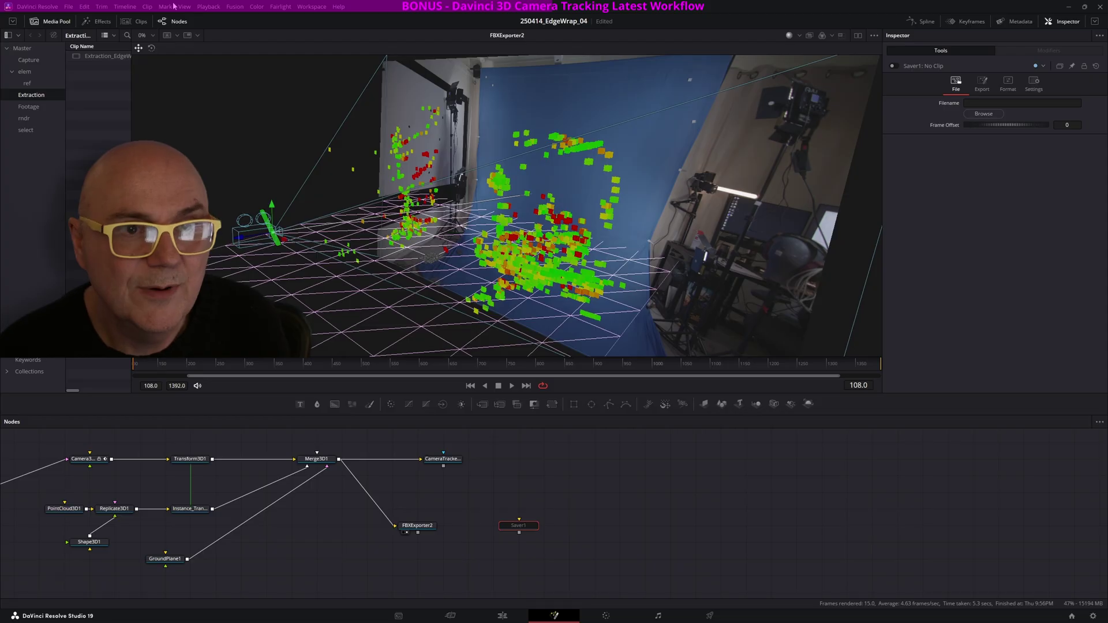
# Render all savers to export the 3D scene to EdgeWrap.fbx, and look over the scene in the viewer.
pyautogui.click(235, 7)
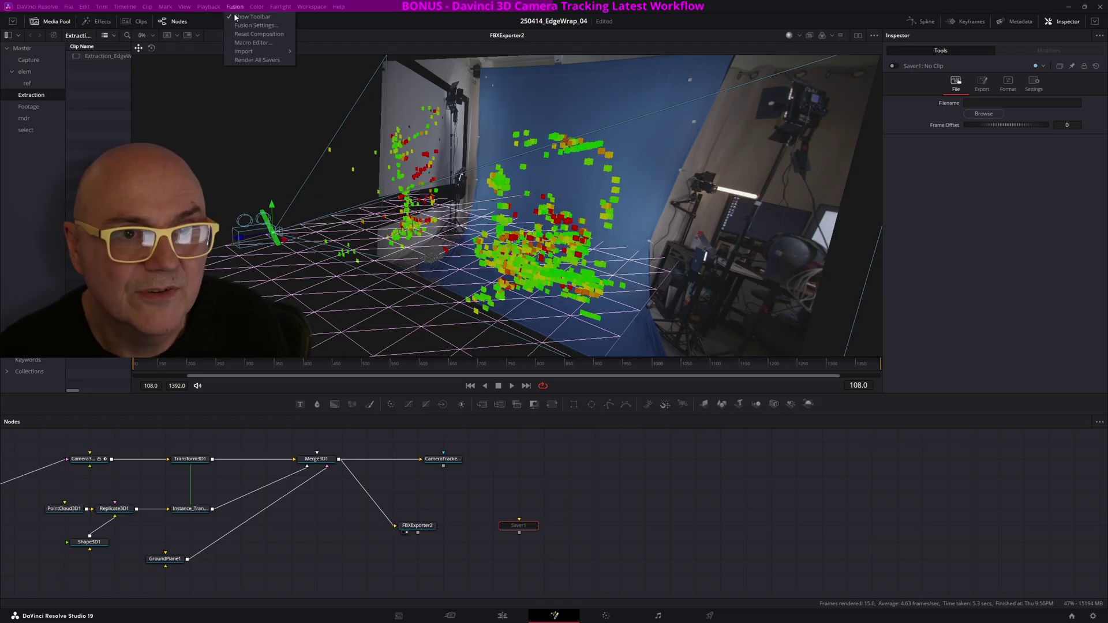
pyautogui.click(251, 61)
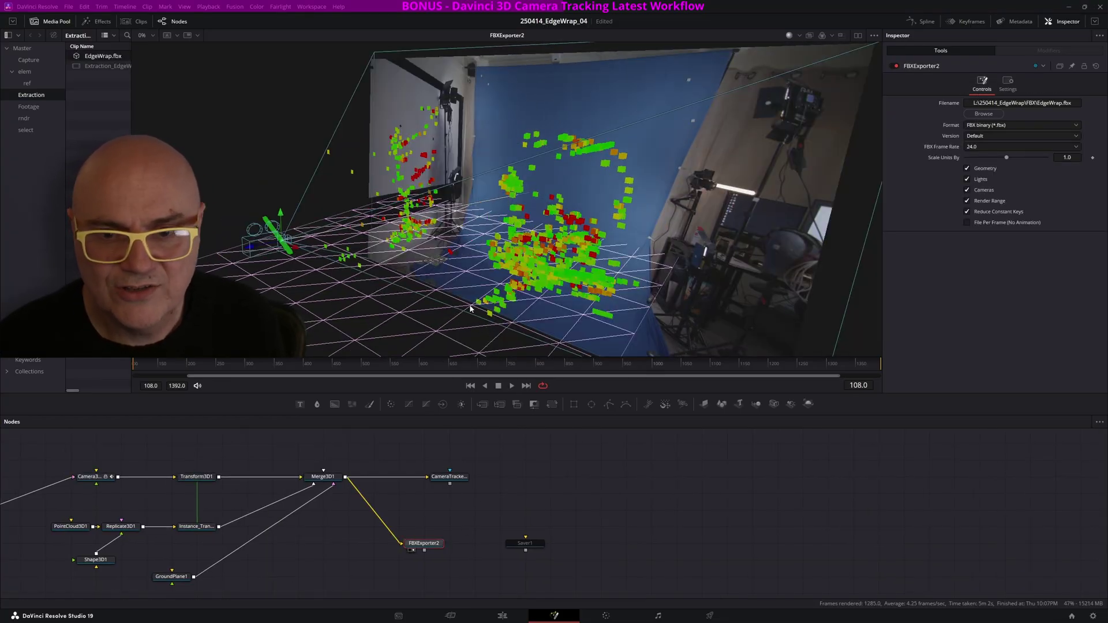
pyautogui.moveTo(470, 306)
pyautogui.keyDown('alt'); pyautogui.mouseDown(button='middle')
pyautogui.moveTo(353, 260)
pyautogui.moveTo(482, 305)
pyautogui.mouseUp(button='middle'); pyautogui.keyUp('alt')
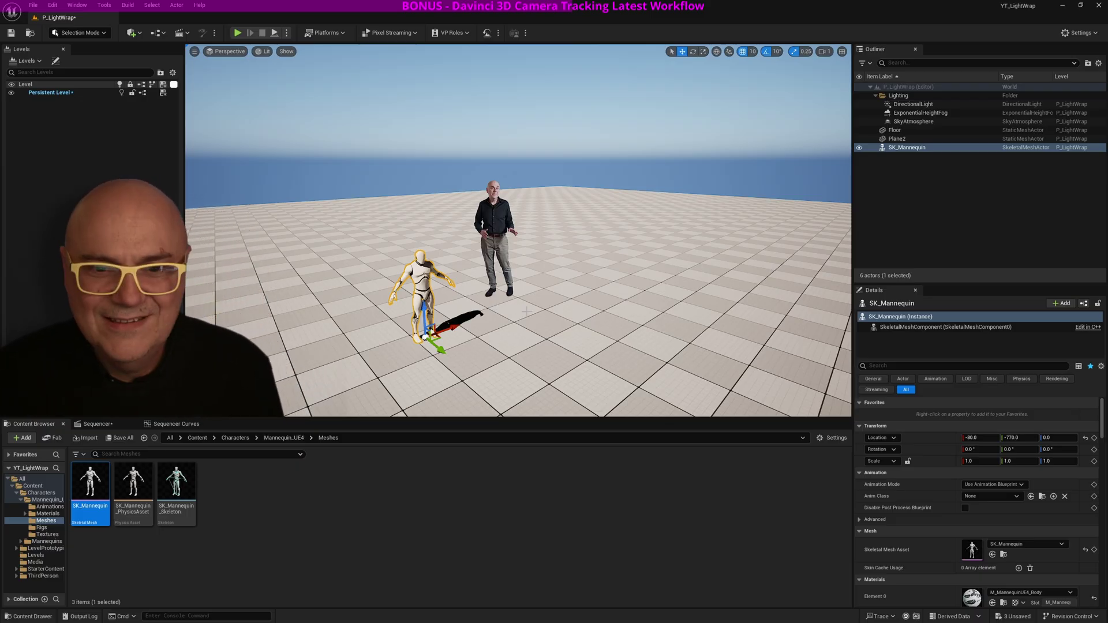
# Switch to Unreal Editor, select Plane2, and choose EdgeWrap.fbx from the 250414_EdgeWrap FBX folder for import into the level.
pyautogui.click(497, 221)
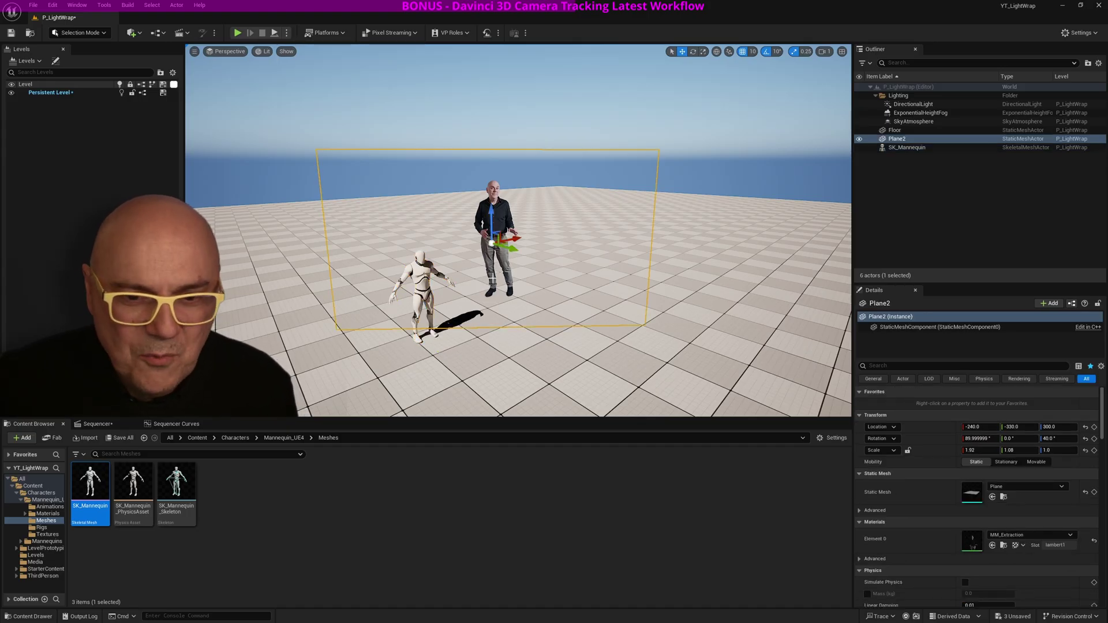
pyautogui.click(355, 542)
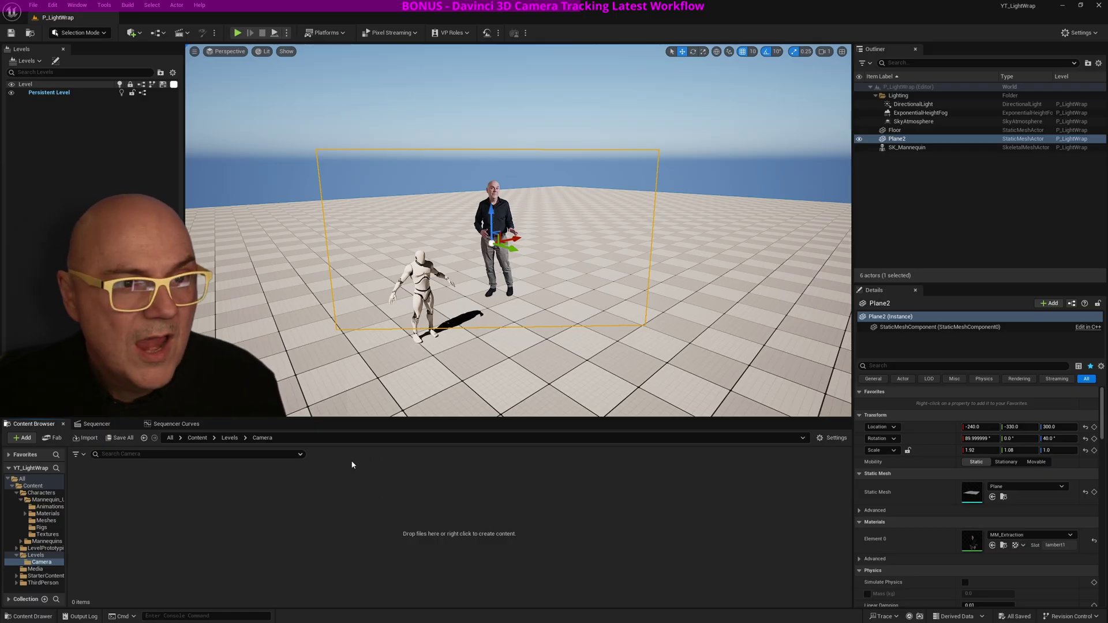
pyautogui.click(33, 6)
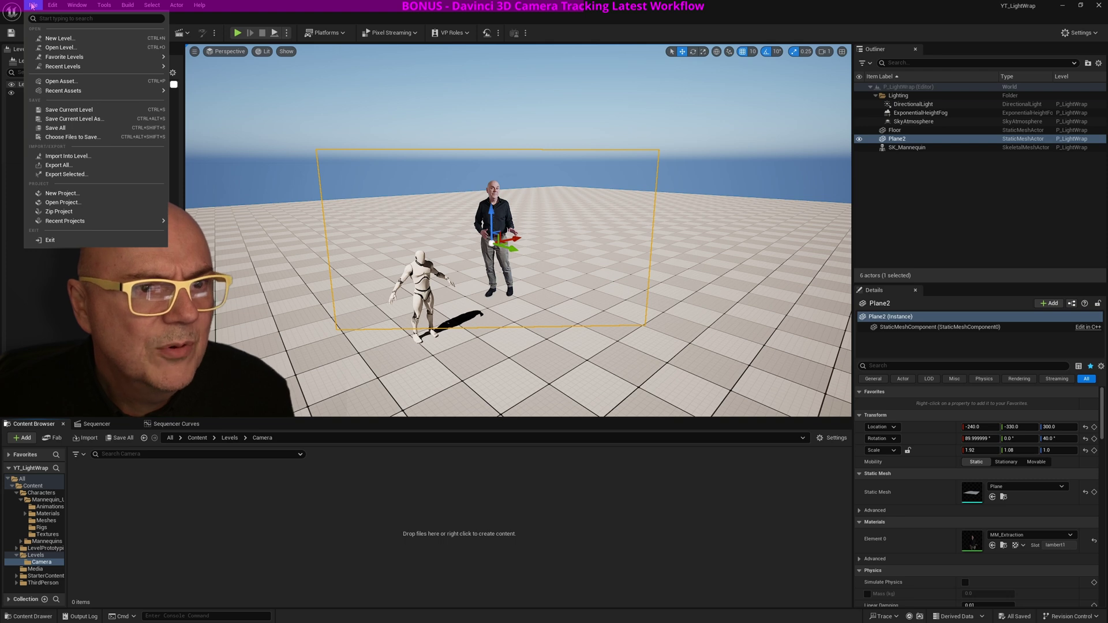
pyautogui.click(50, 158)
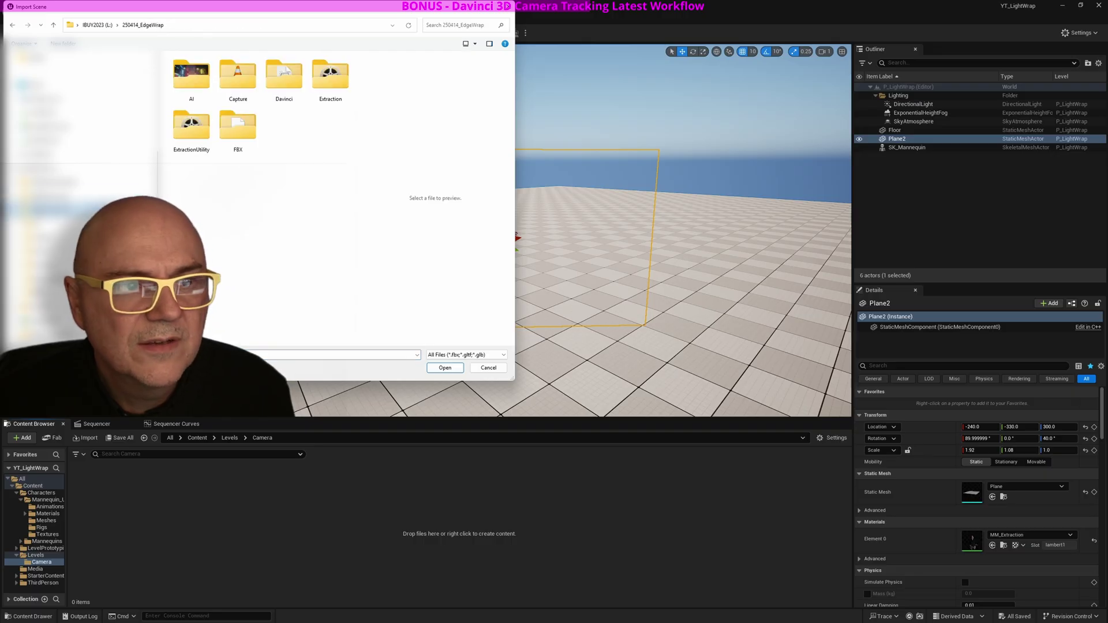
pyautogui.doubleClick(244, 130)
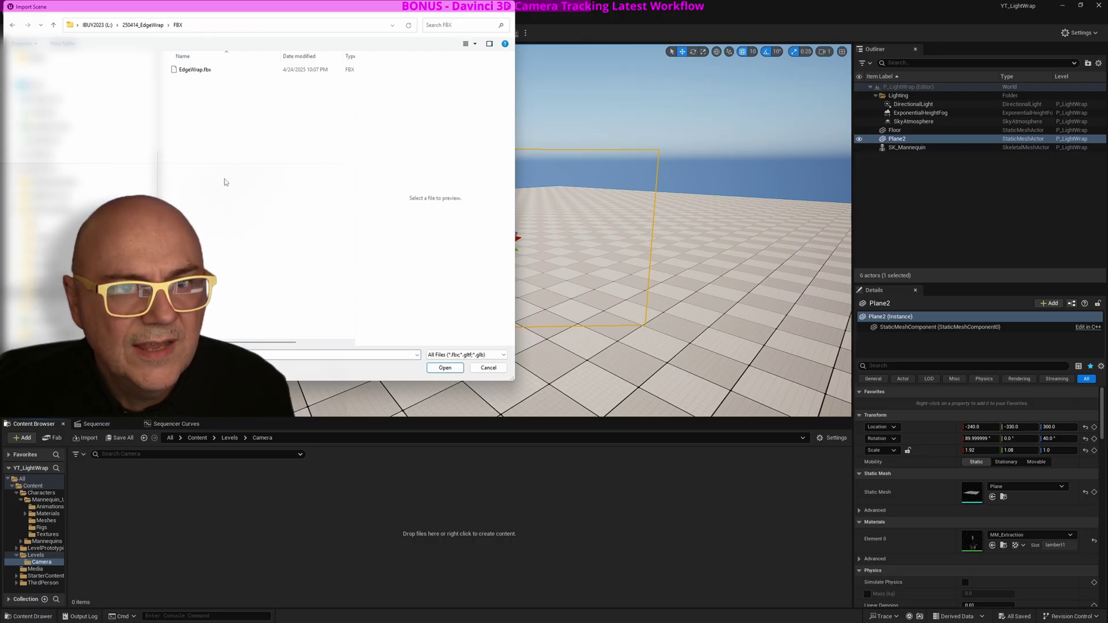
pyautogui.click(199, 70)
pyautogui.click(444, 368)
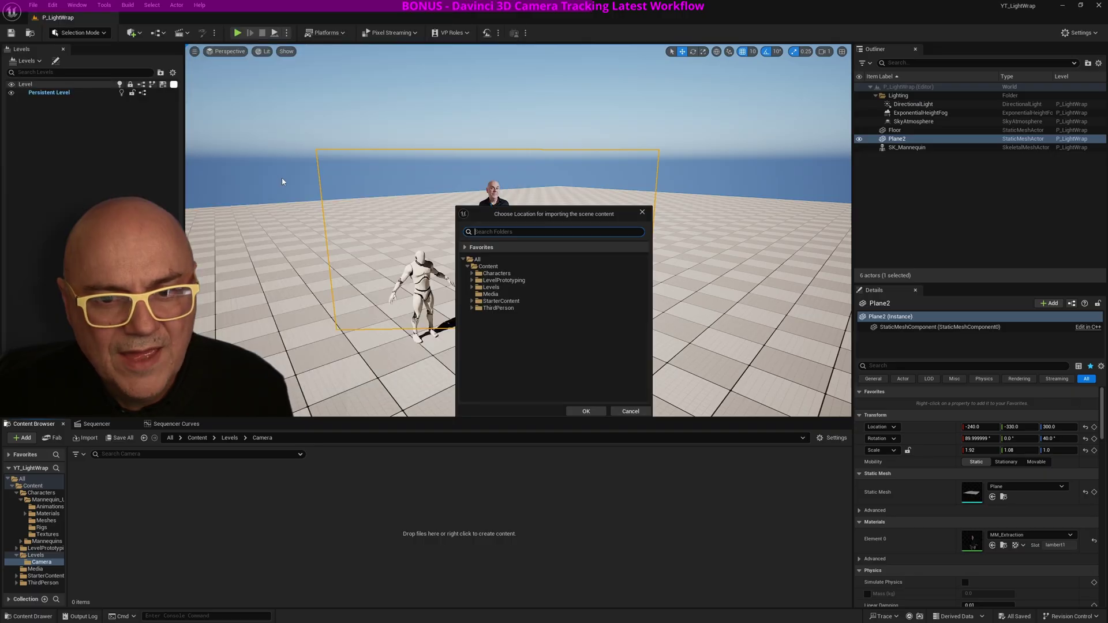
# Set the Levels/Camera folder as the location for the imported scene content.
pyautogui.doubleClick(482, 290)
pyautogui.click(485, 295)
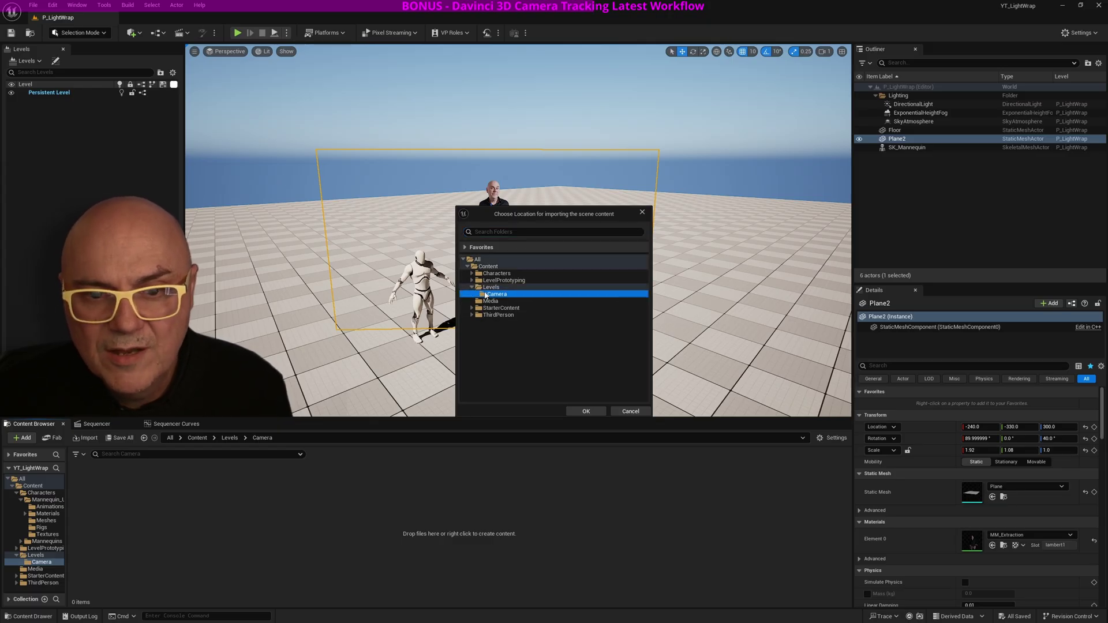
pyautogui.click(585, 412)
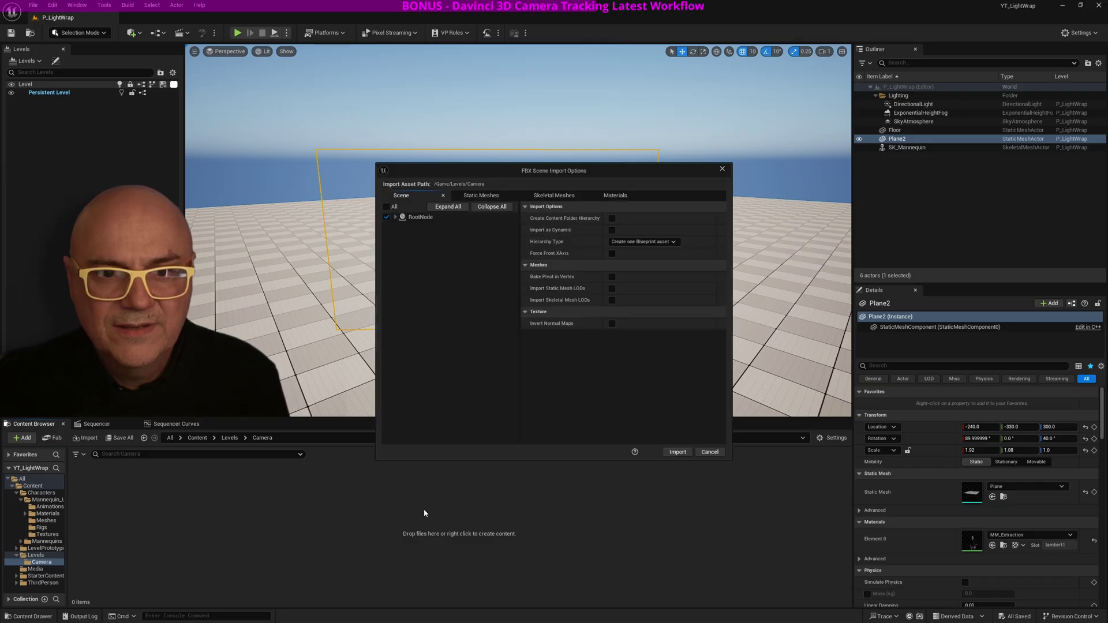
# Expand RootNode in the FBX scene import options and examine its ground plane, Shape3D1 meshes and camera nodes through to the end.
pyautogui.click(395, 217)
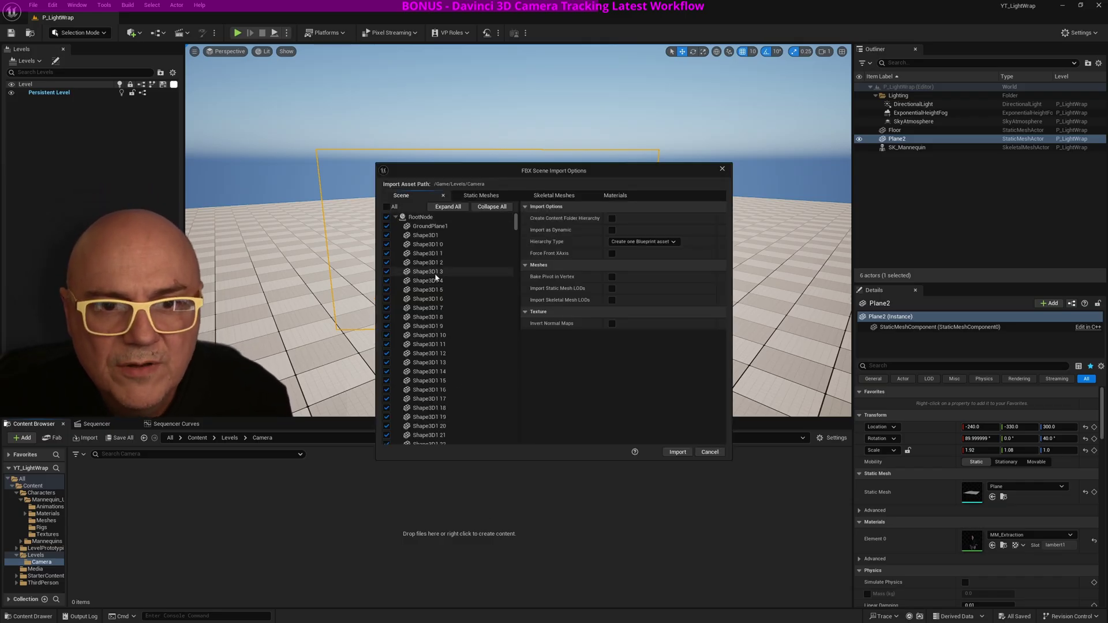
pyautogui.click(512, 220)
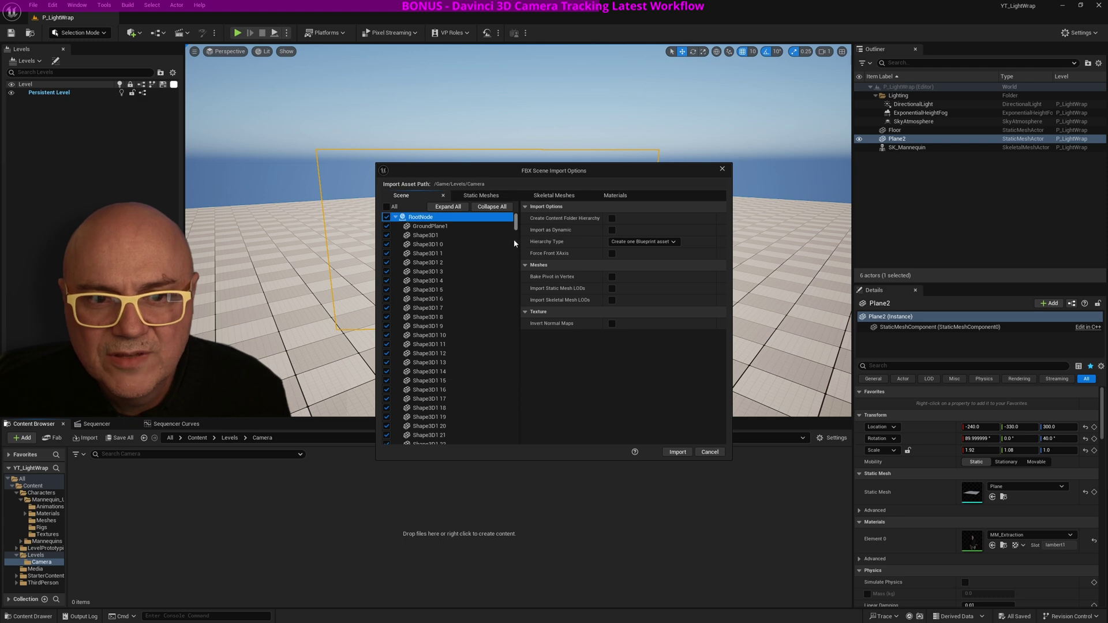
pyautogui.click(434, 227)
pyautogui.click(427, 235)
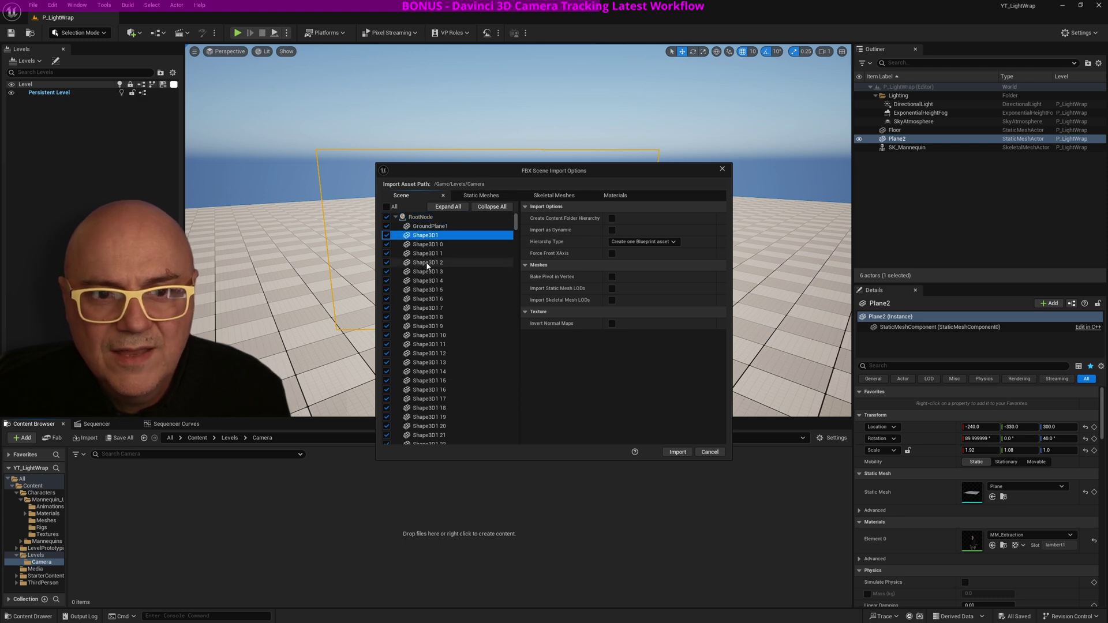
pyautogui.click(428, 262)
pyautogui.click(428, 317)
pyautogui.click(428, 344)
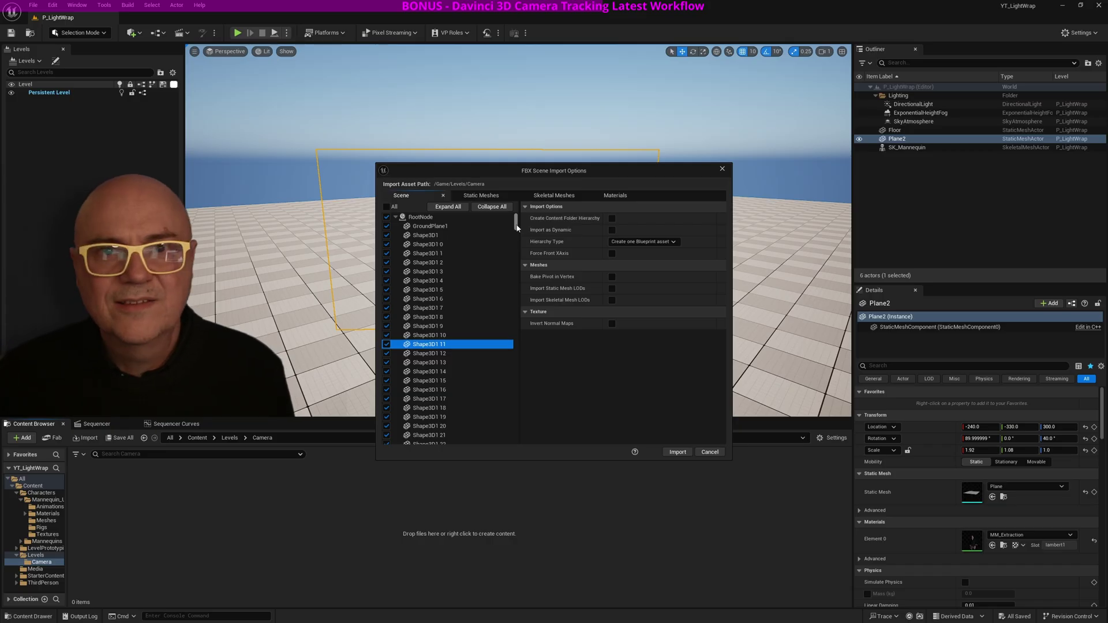
pyautogui.moveTo(517, 228); pyautogui.dragTo(515, 446)
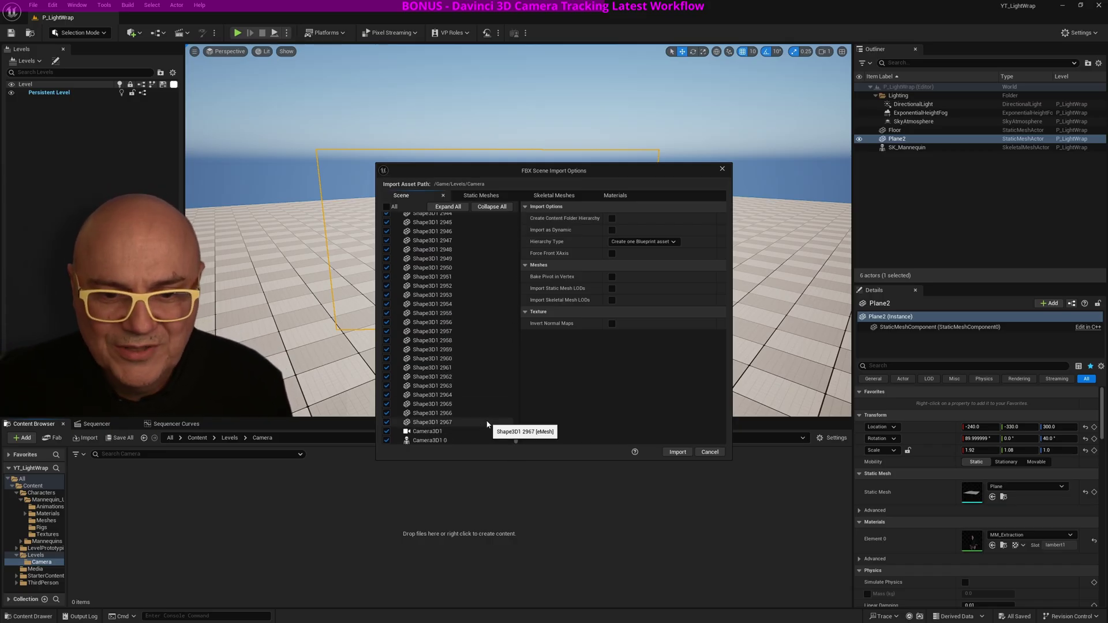
pyautogui.click(424, 433)
pyautogui.click(427, 441)
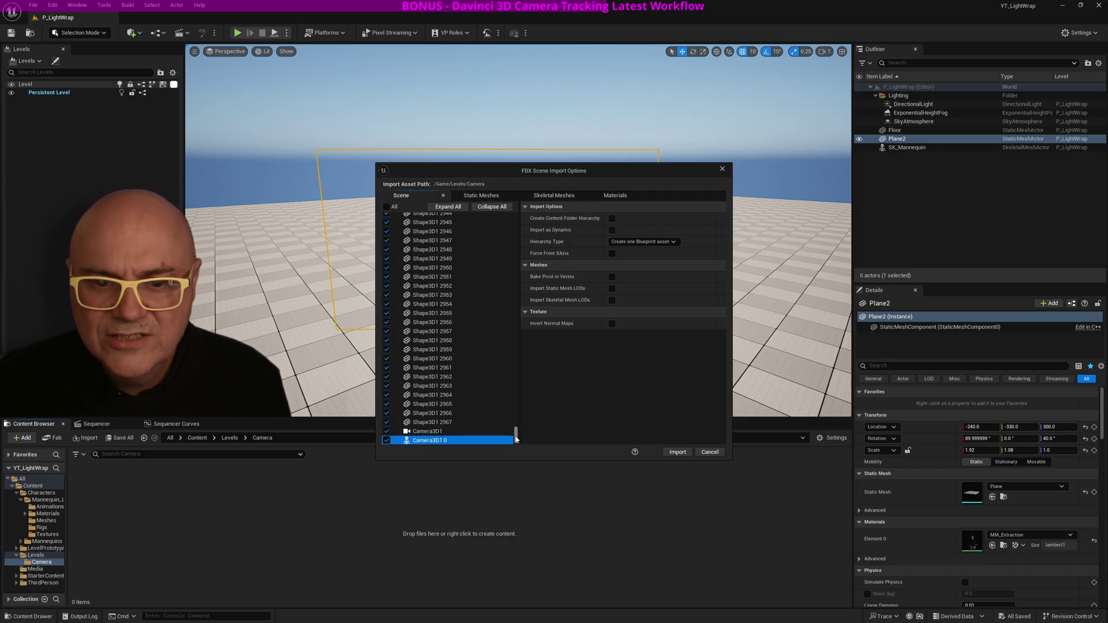
pyautogui.moveTo(516, 437); pyautogui.dragTo(522, 216)
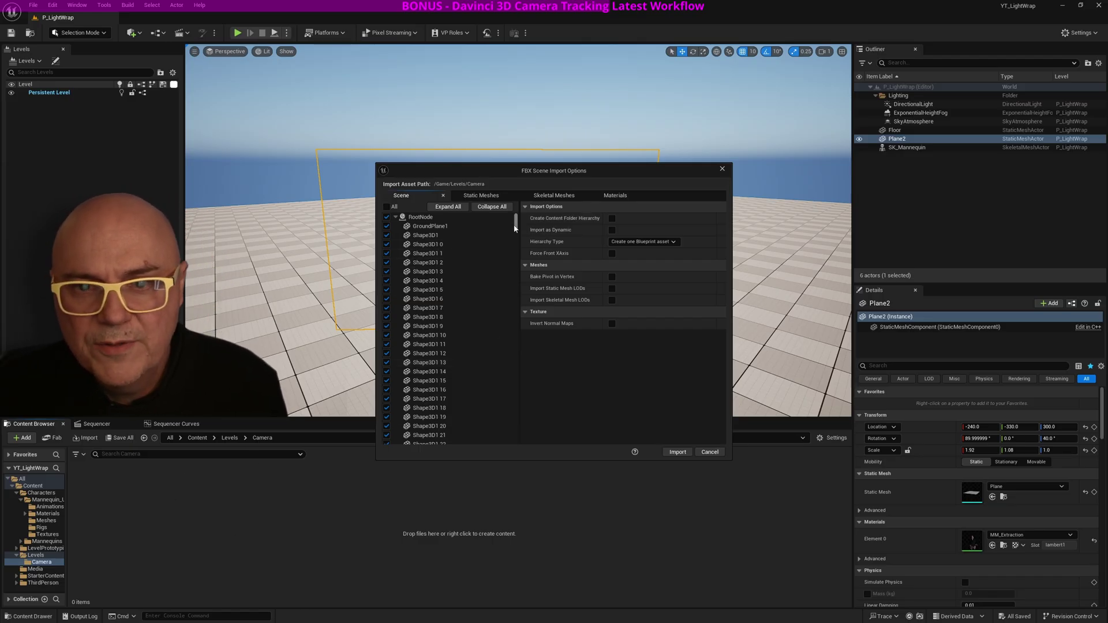
# Review the materials, skeletal meshes and static meshes in the FBX import options, and return to the scene options.
pyautogui.click(616, 197)
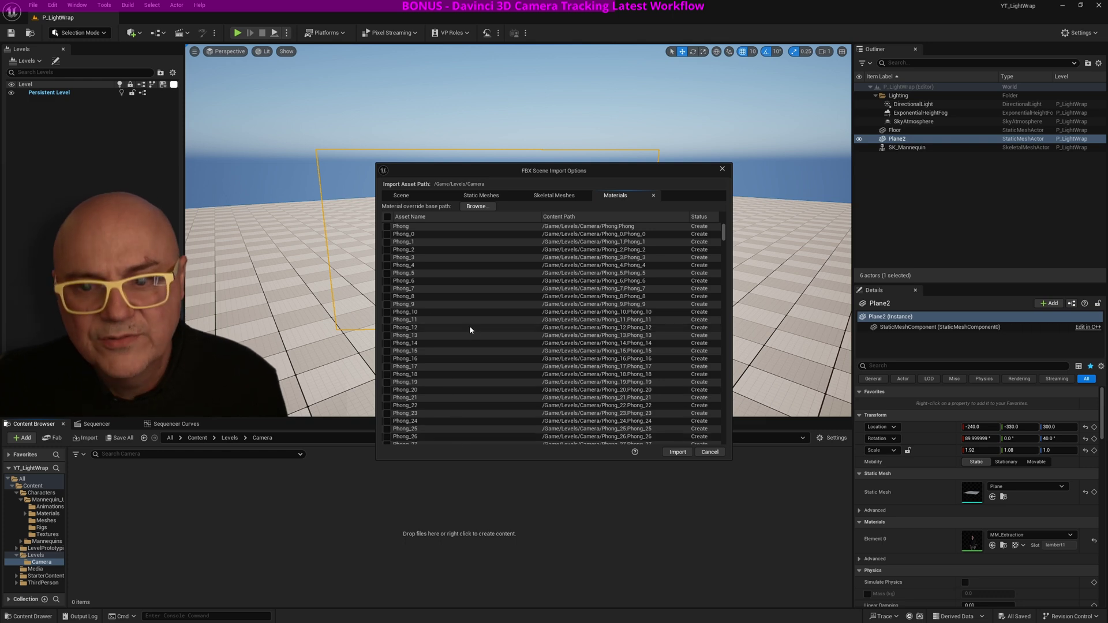
pyautogui.click(555, 195)
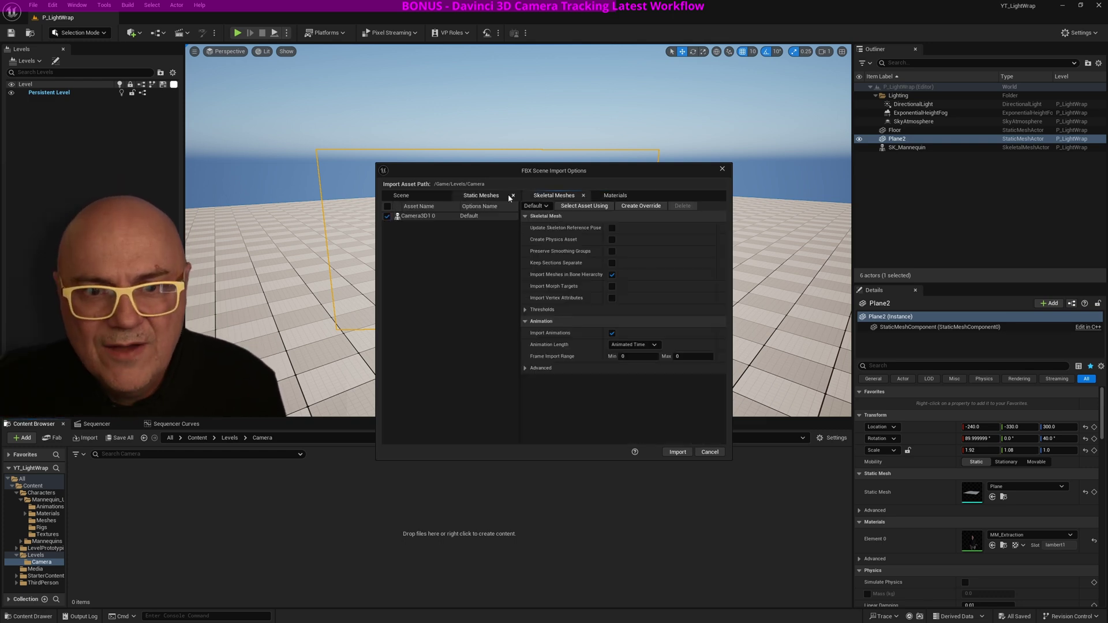
pyautogui.click(481, 195)
pyautogui.click(402, 195)
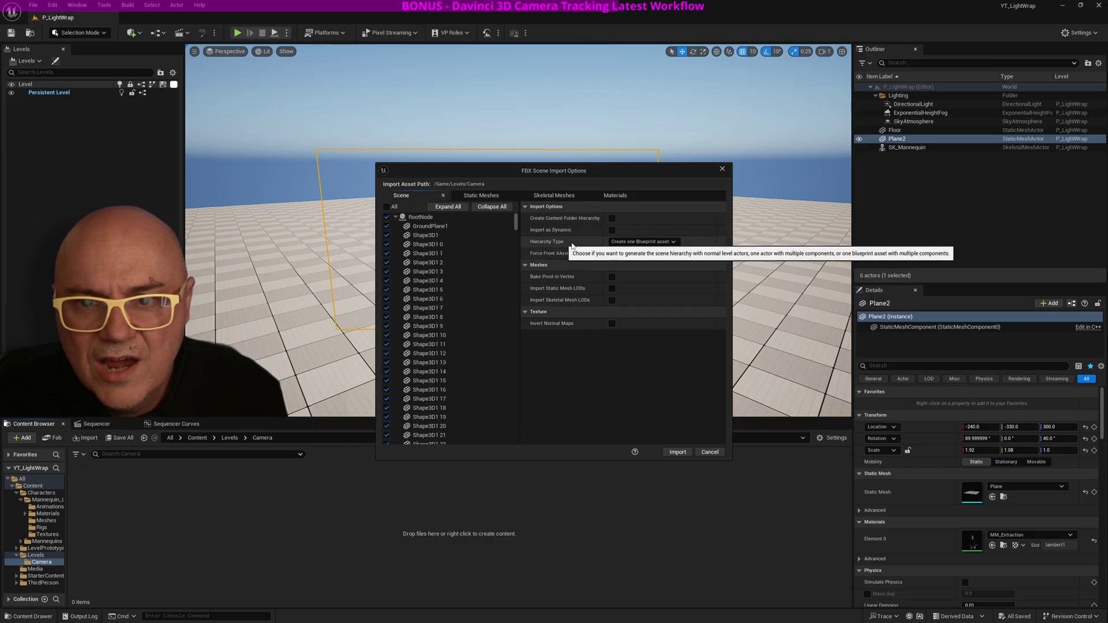
# Set the hierarchy type to Create Level Actors and import the FBX scene.
pyautogui.click(625, 243)
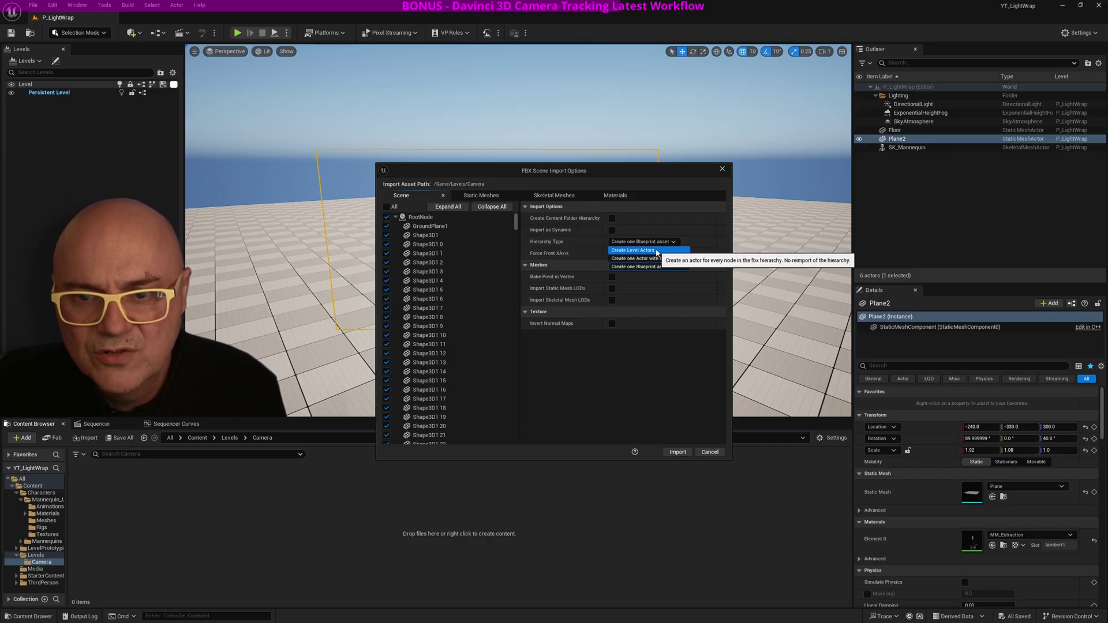
pyautogui.click(658, 251)
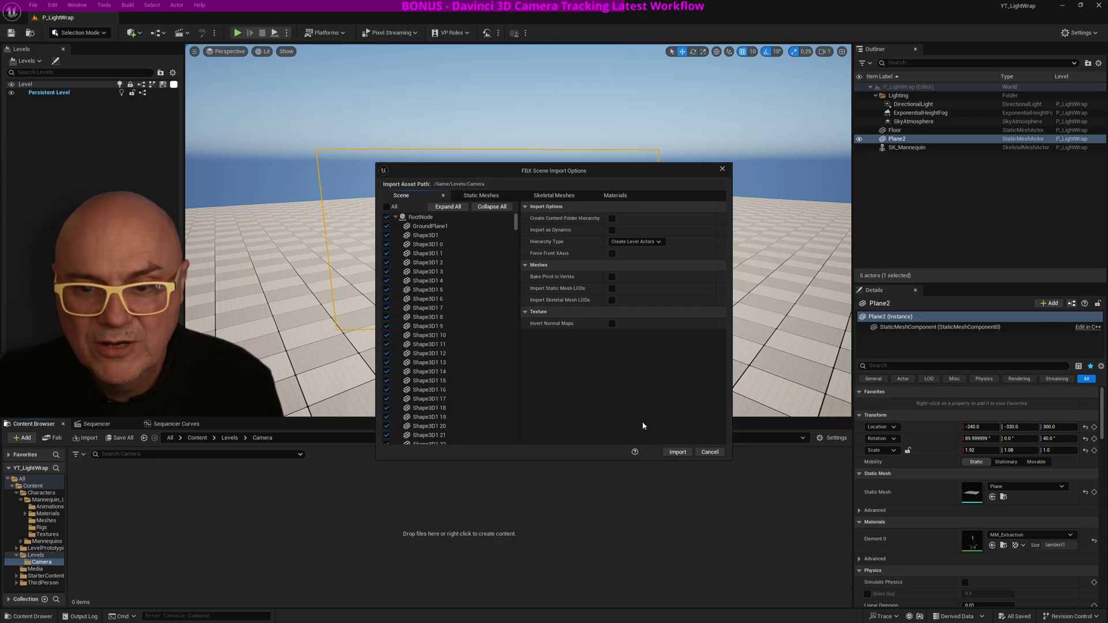
pyautogui.click(678, 452)
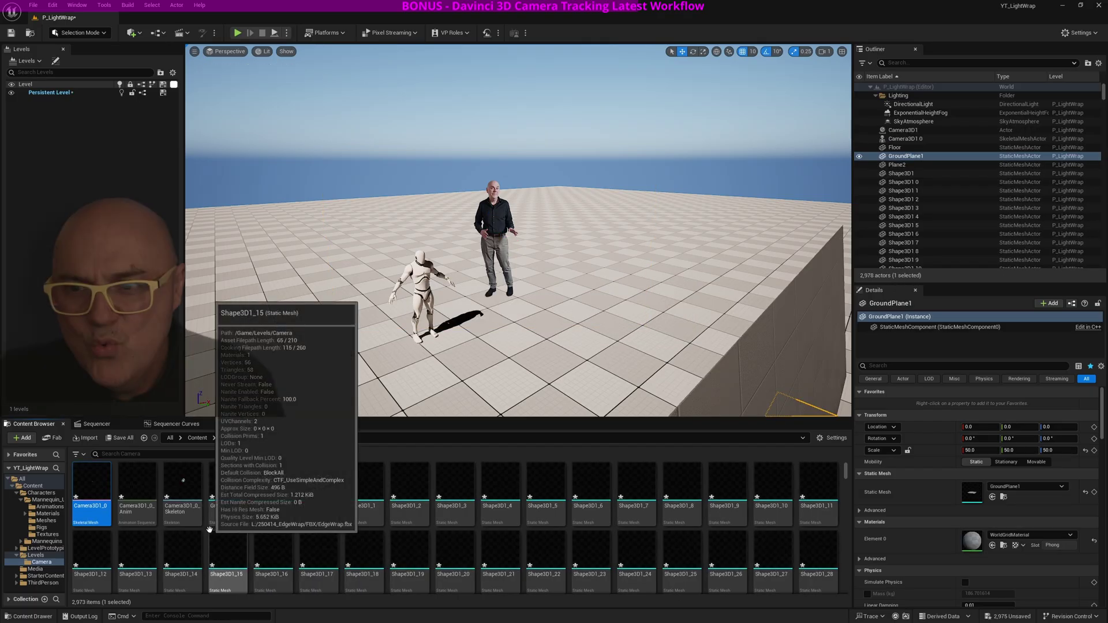
# Examine the imported Shape3D1 meshes in the Camera folder and the point cloud, ground plane and camera around the wall in the viewport.
pyautogui.scroll(-10, 462, 537)
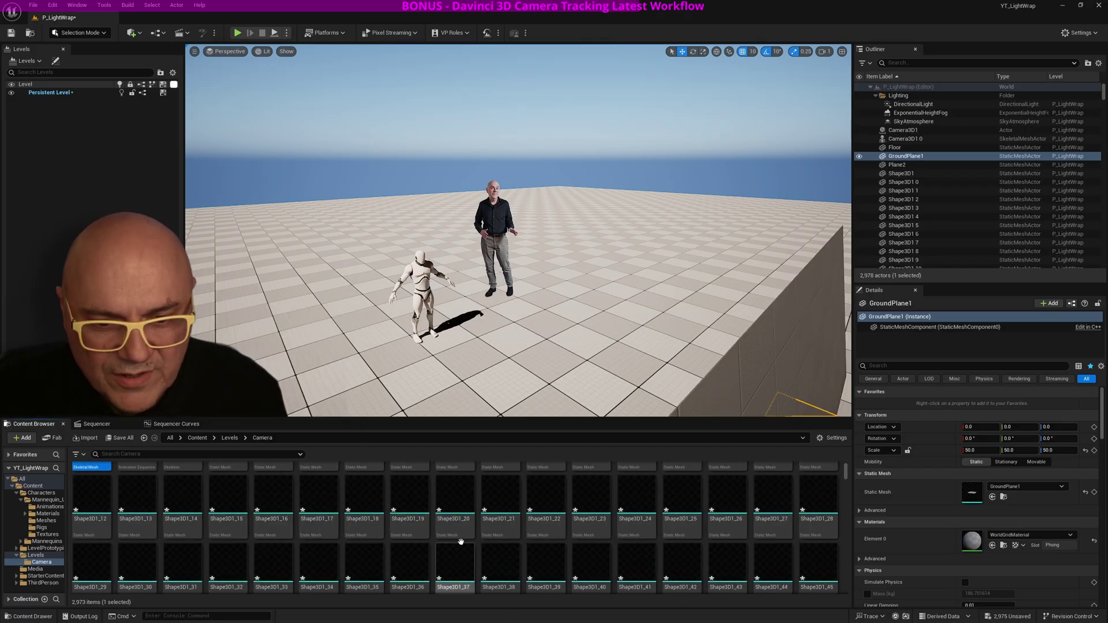
pyautogui.scroll(-10, 463, 540)
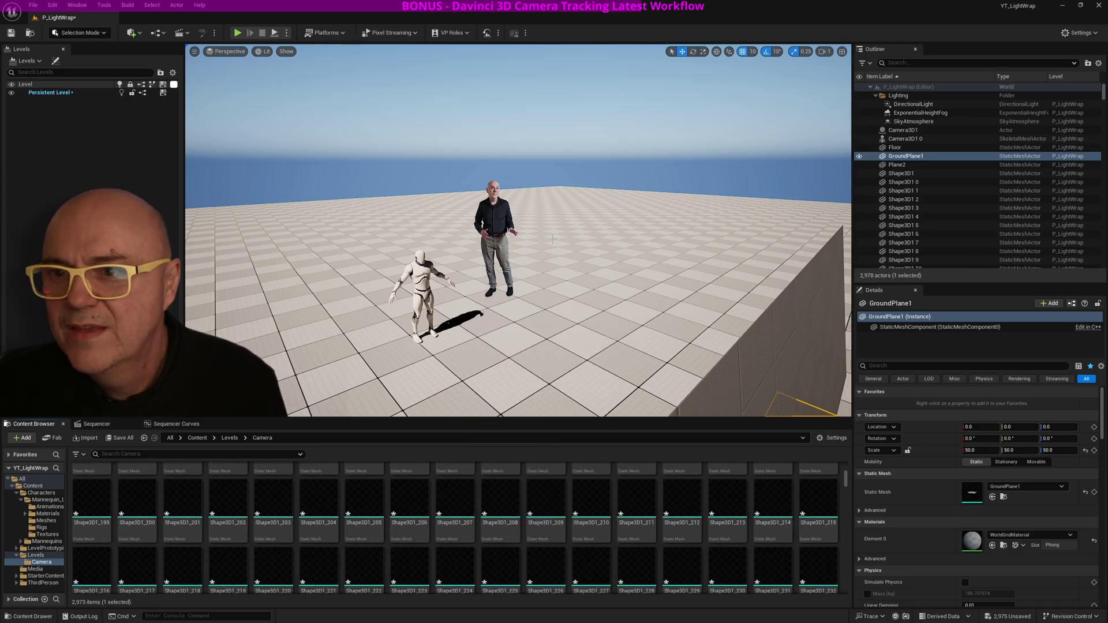
pyautogui.moveTo(514, 326); pyautogui.dragTo(393, 312, button='right')
pyautogui.moveTo(569, 333); pyautogui.dragTo(641, 349, button='right')
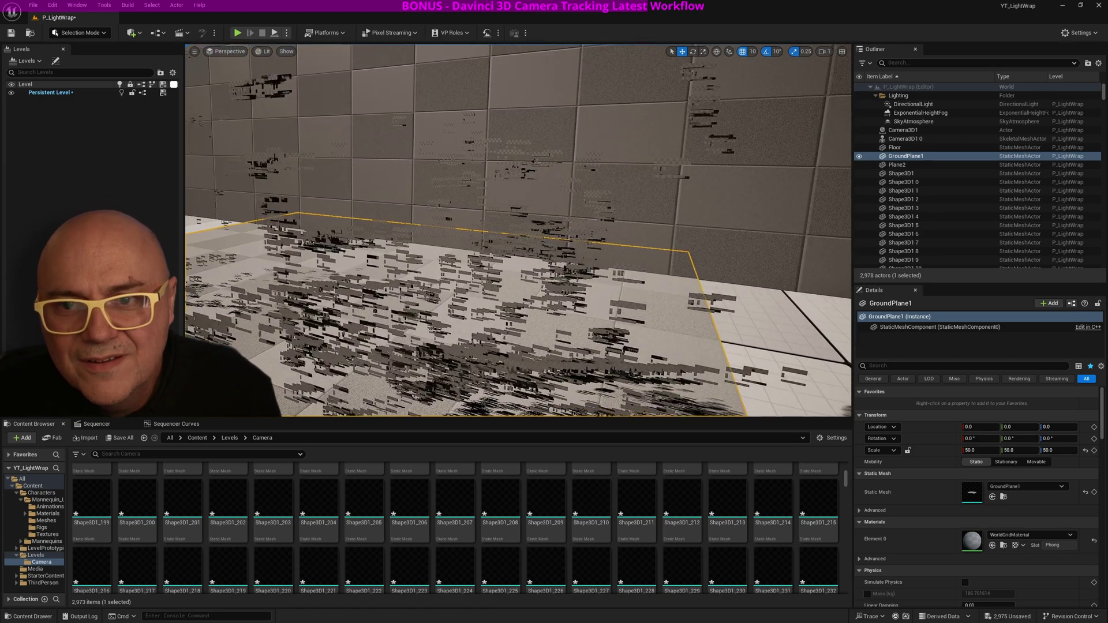
pyautogui.press('f')
pyautogui.moveTo(363, 254); pyautogui.dragTo(364, 277, button='right')
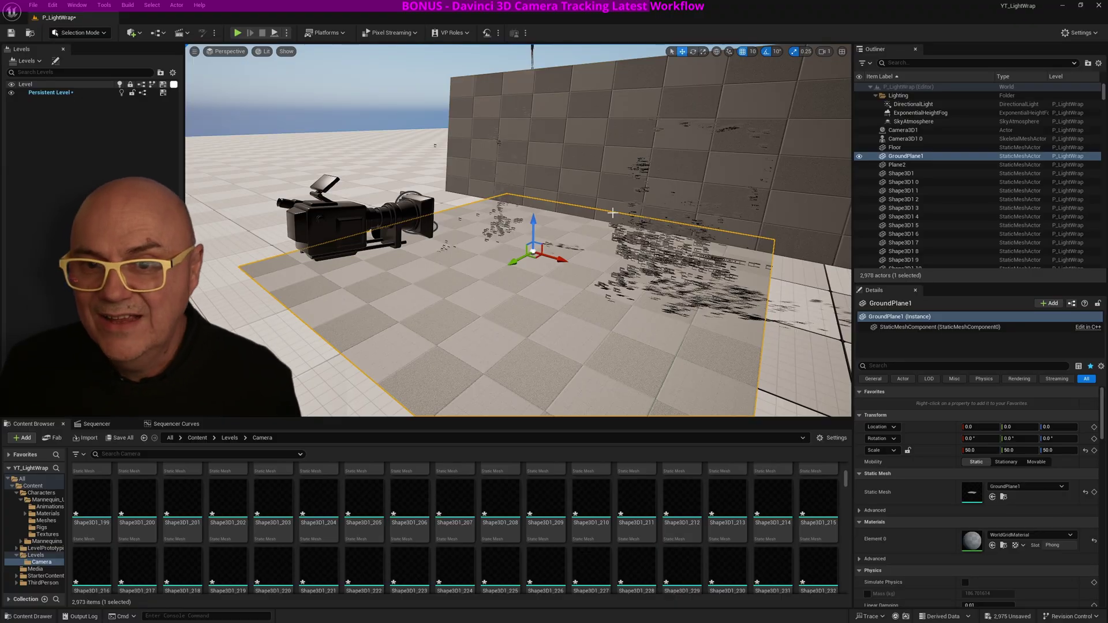
pyautogui.moveTo(519, 231); pyautogui.dragTo(444, 225, button='right')
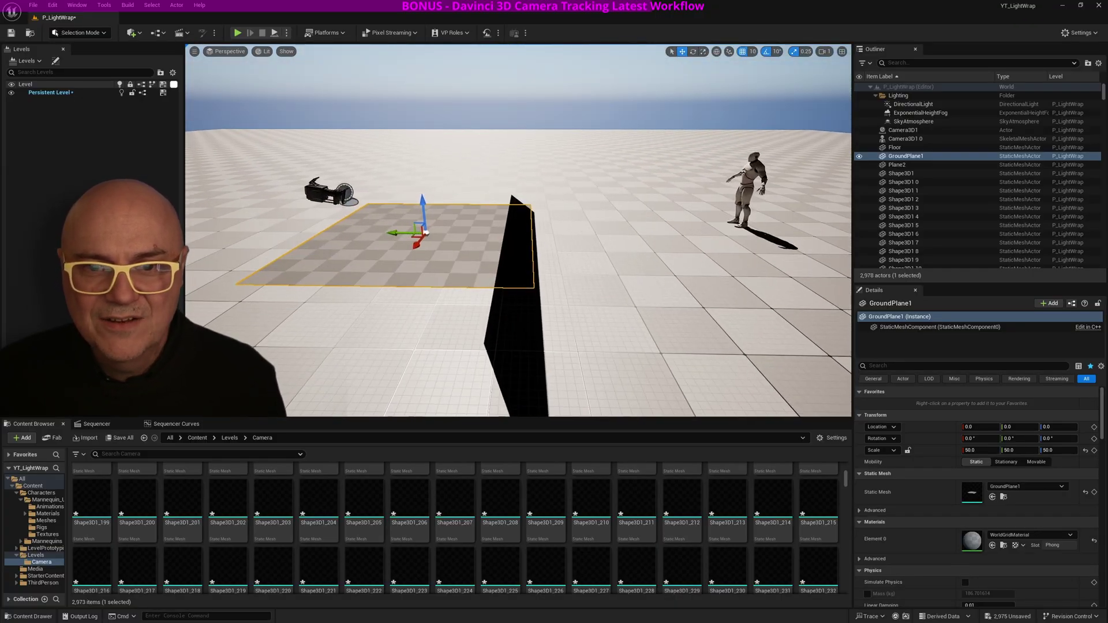
pyautogui.moveTo(520, 231); pyautogui.dragTo(652, 217, button='right')
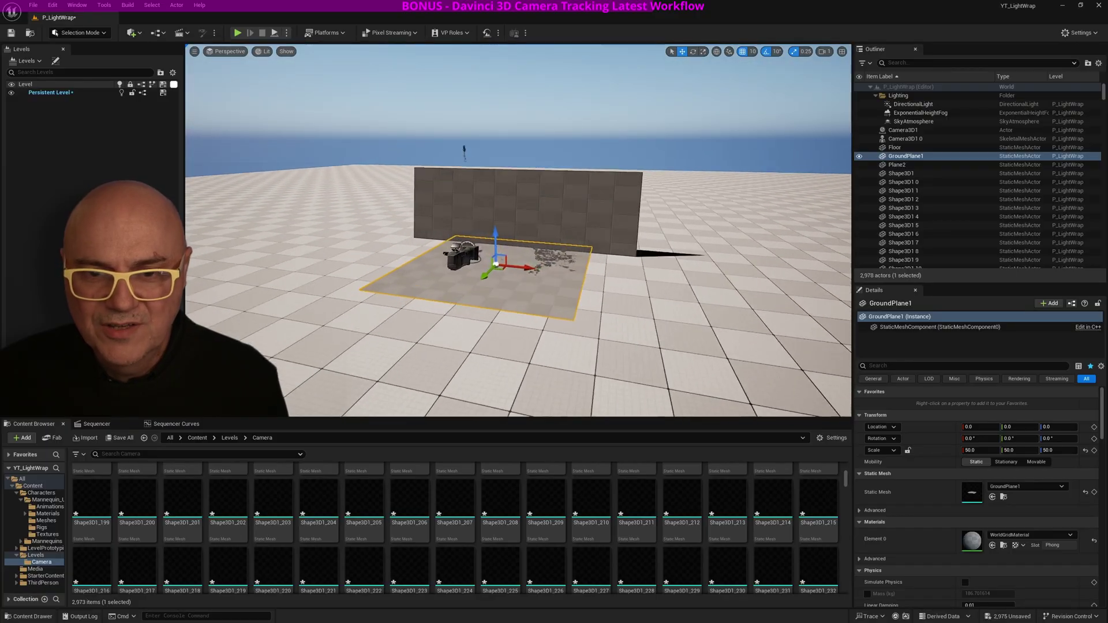
pyautogui.moveTo(520, 231); pyautogui.dragTo(522, 265, button='right')
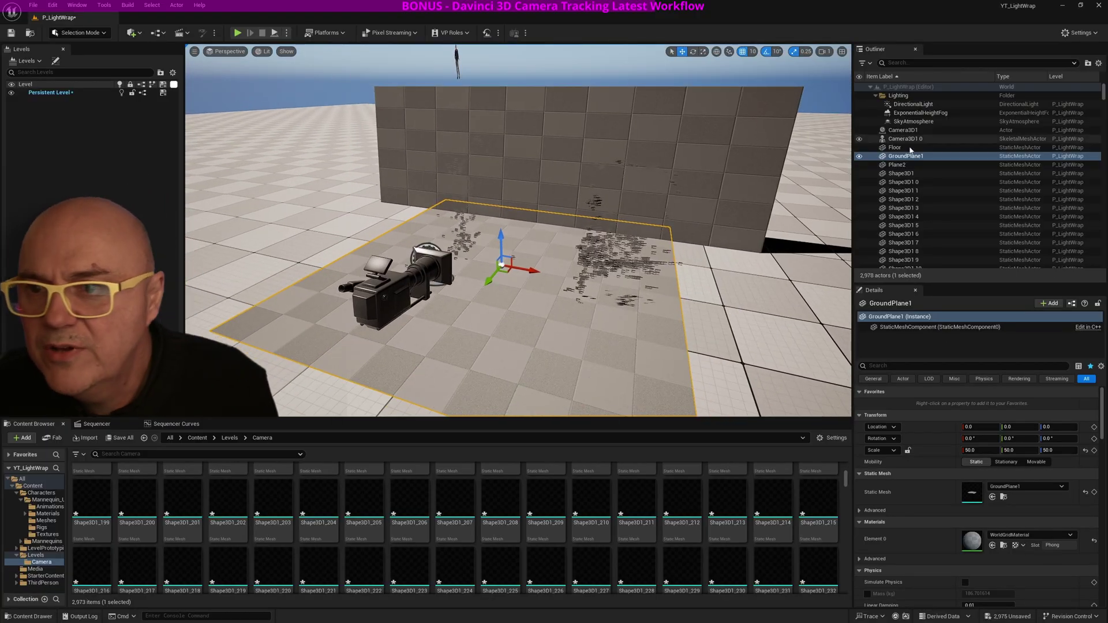
# Move all Shape3D1 actors, from Shape3D1 through Shape3D1 2967, into a new Outliner folder named ref.
pyautogui.click(897, 173)
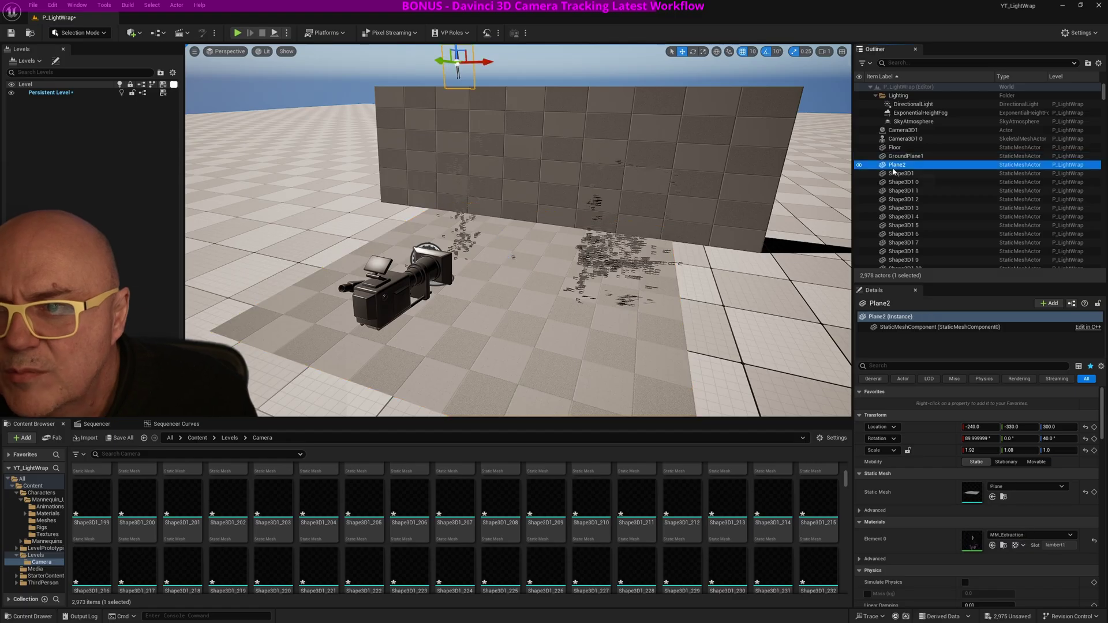
pyautogui.moveTo(1105, 92); pyautogui.dragTo(1104, 261)
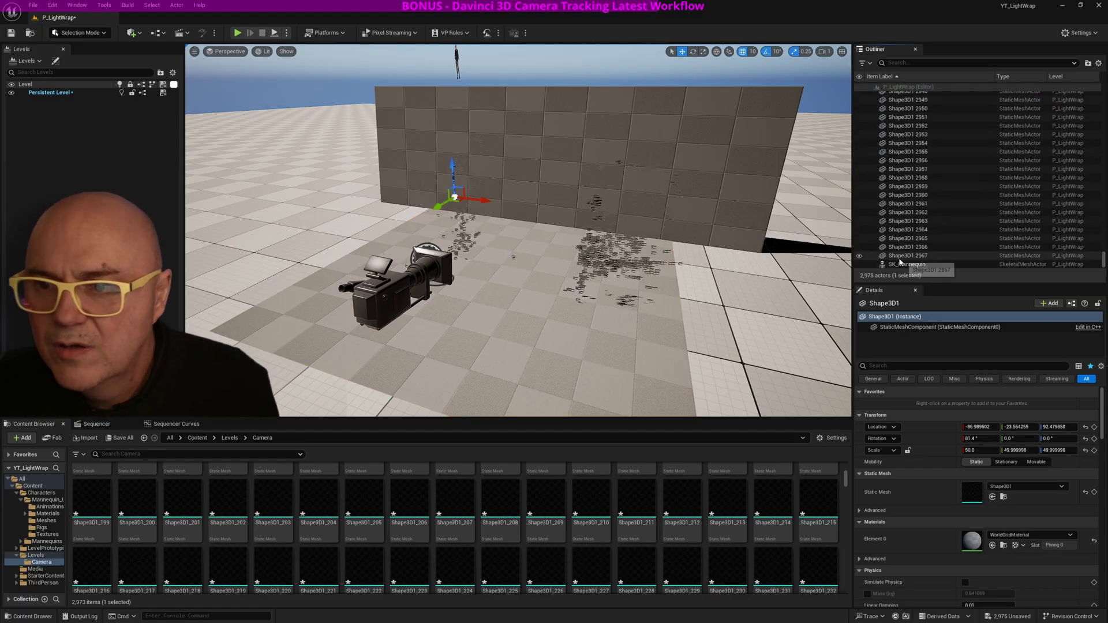
pyautogui.keyDown('shift'); pyautogui.click(900, 259); pyautogui.keyUp('shift')
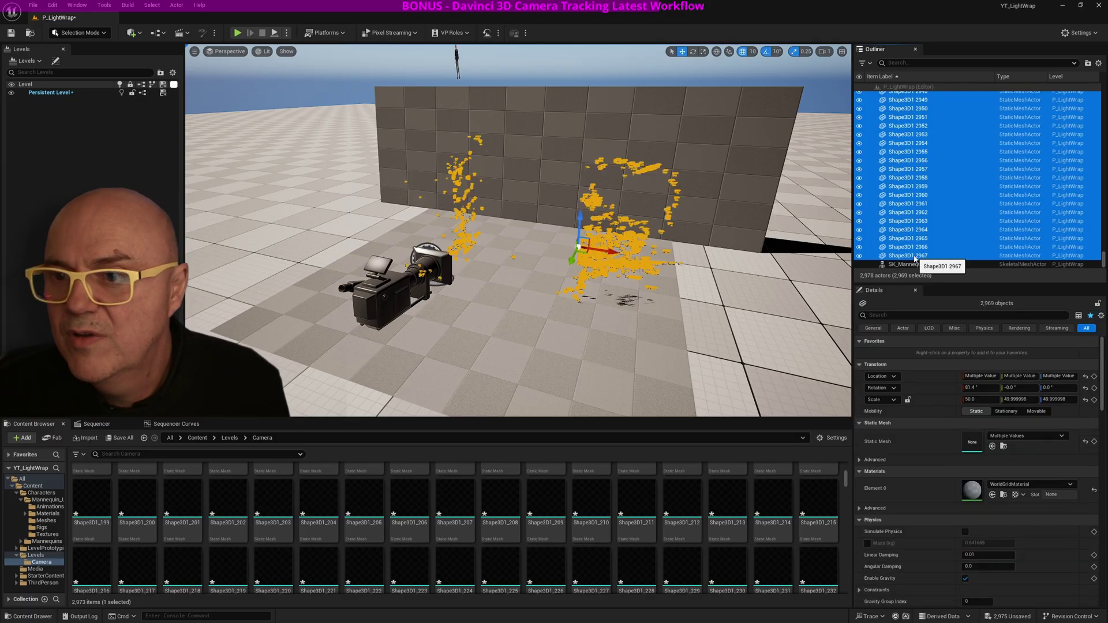
pyautogui.rightClick(914, 261)
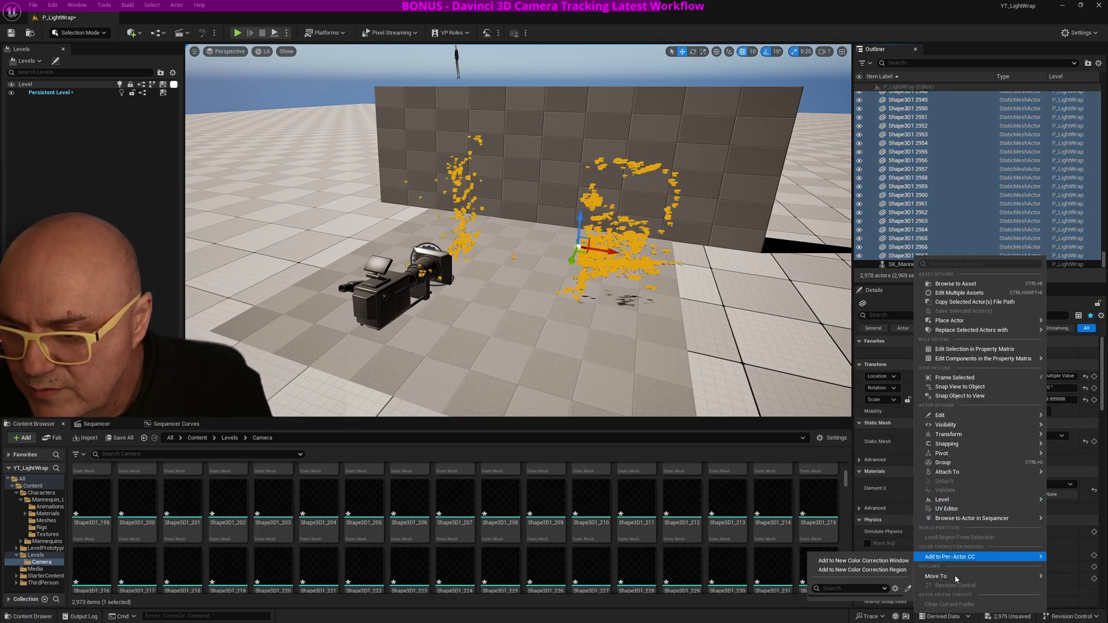
pyautogui.moveTo(947, 576)
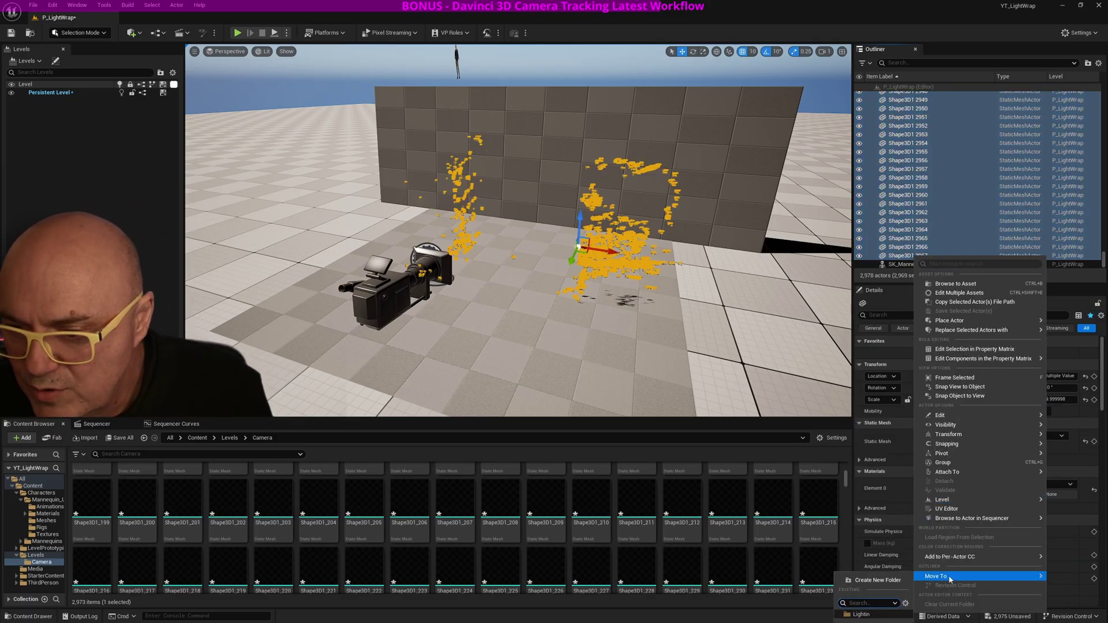
pyautogui.click(865, 582)
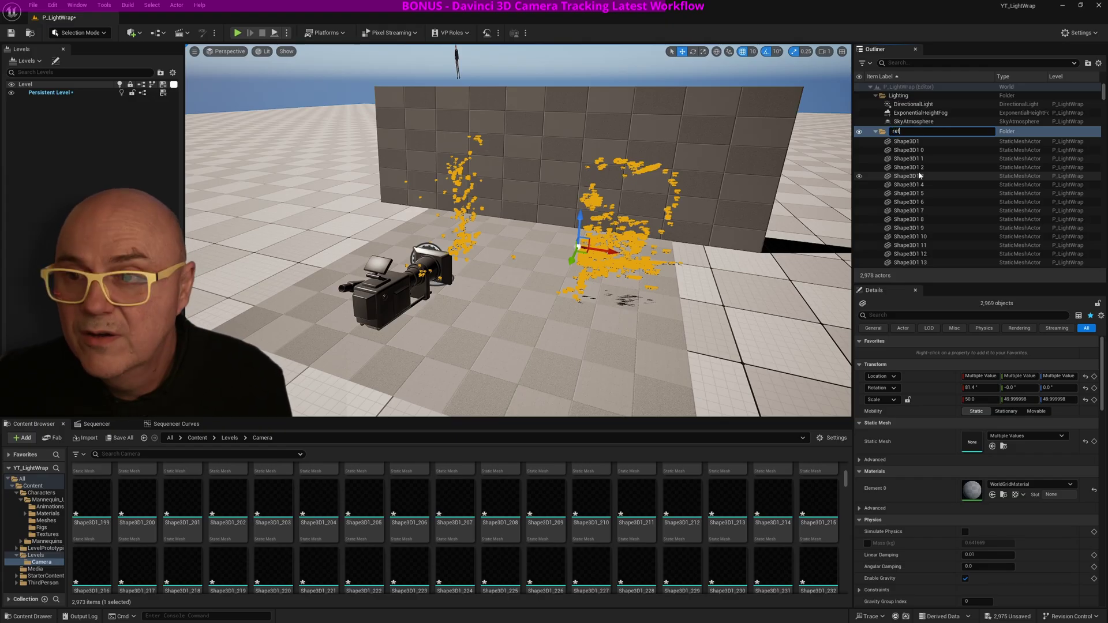
pyautogui.press('Return')
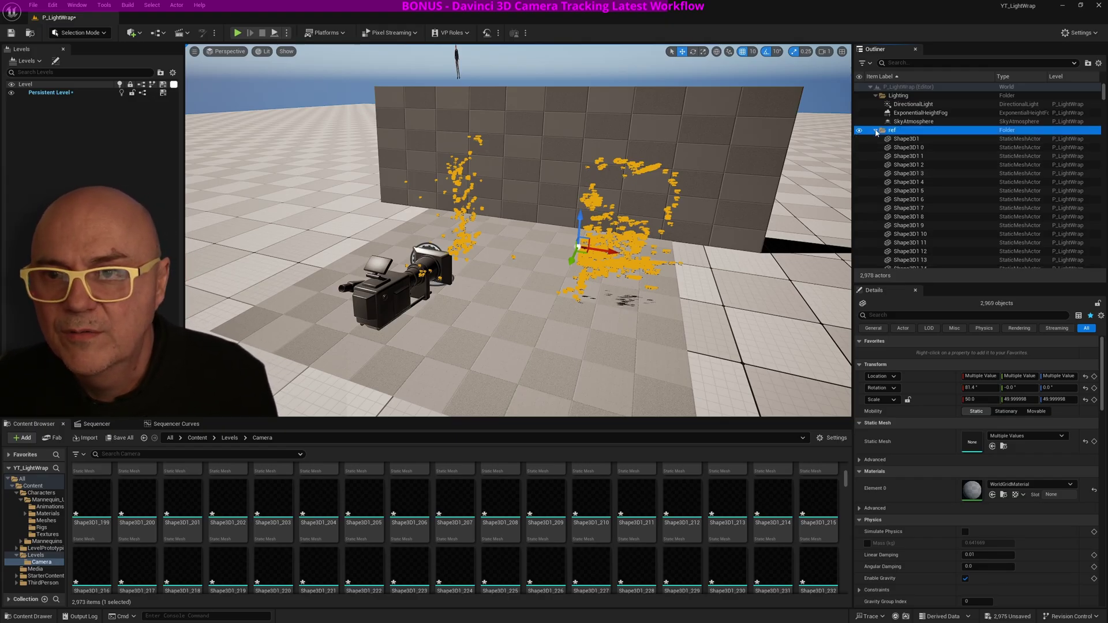
# Collapse the ref folder and check its contents by hiding the point cloud and showing it again.
pyautogui.click(875, 131)
pyautogui.click(859, 131)
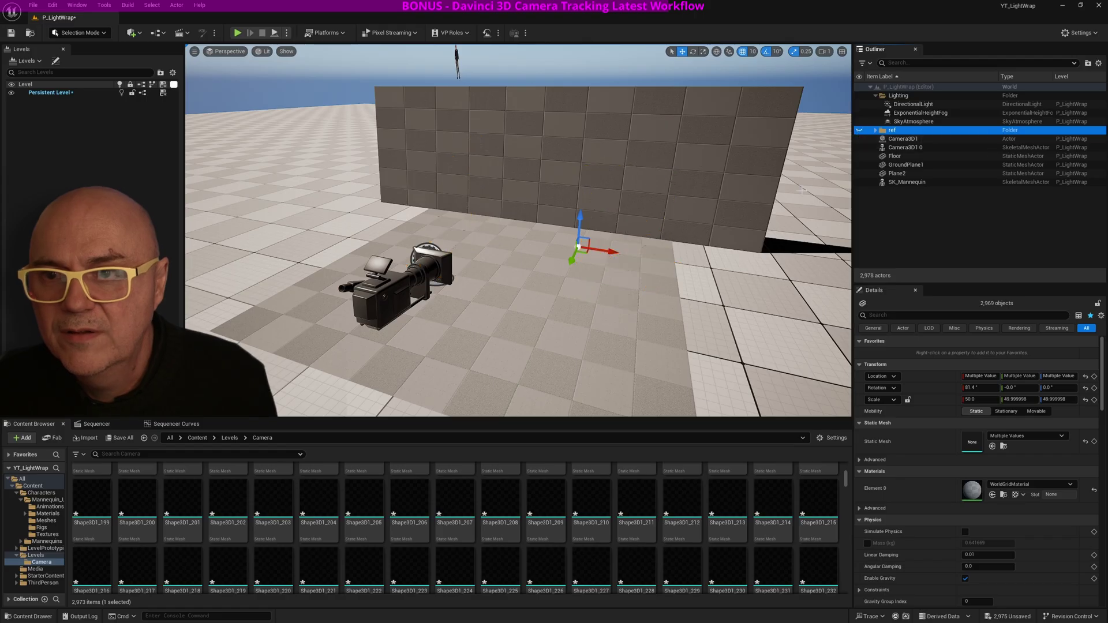
pyautogui.click(859, 132)
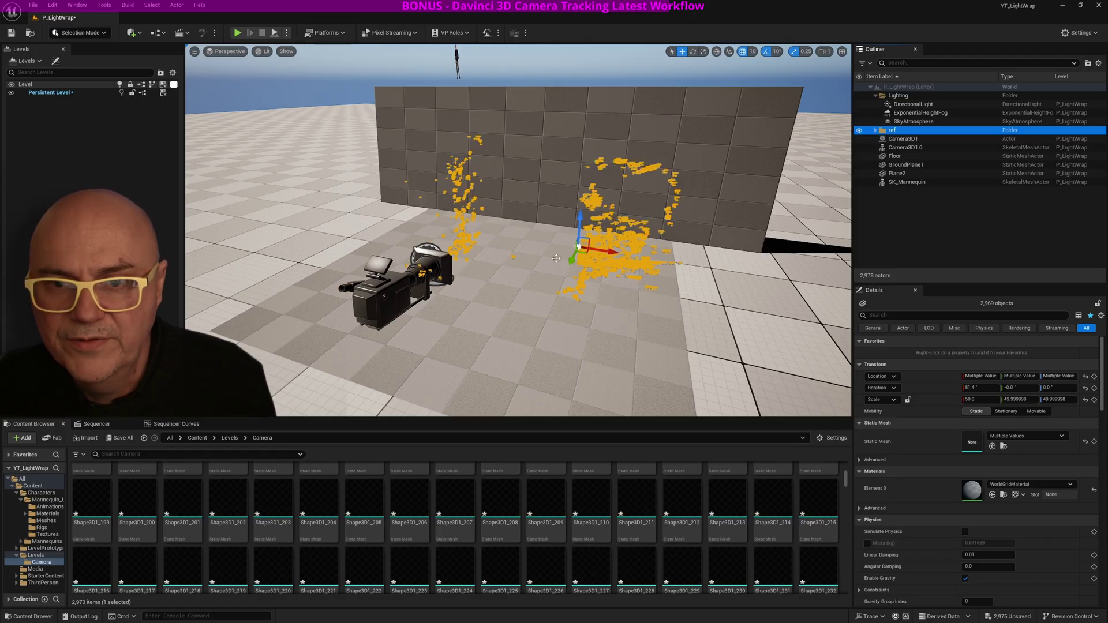
# Import EdgeWrap.fbx from the 250414_EdgeWrap/FBX folder into the LS_EdgeWrap sequence at frame 0, keeping the default import options.
pyautogui.click(98, 424)
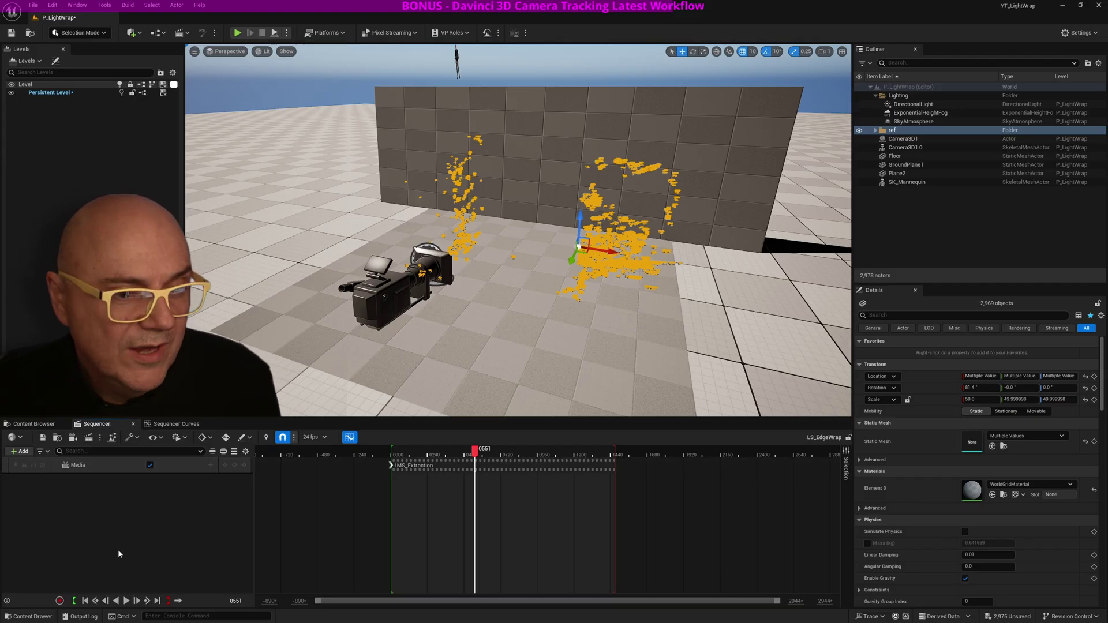
pyautogui.click(84, 601)
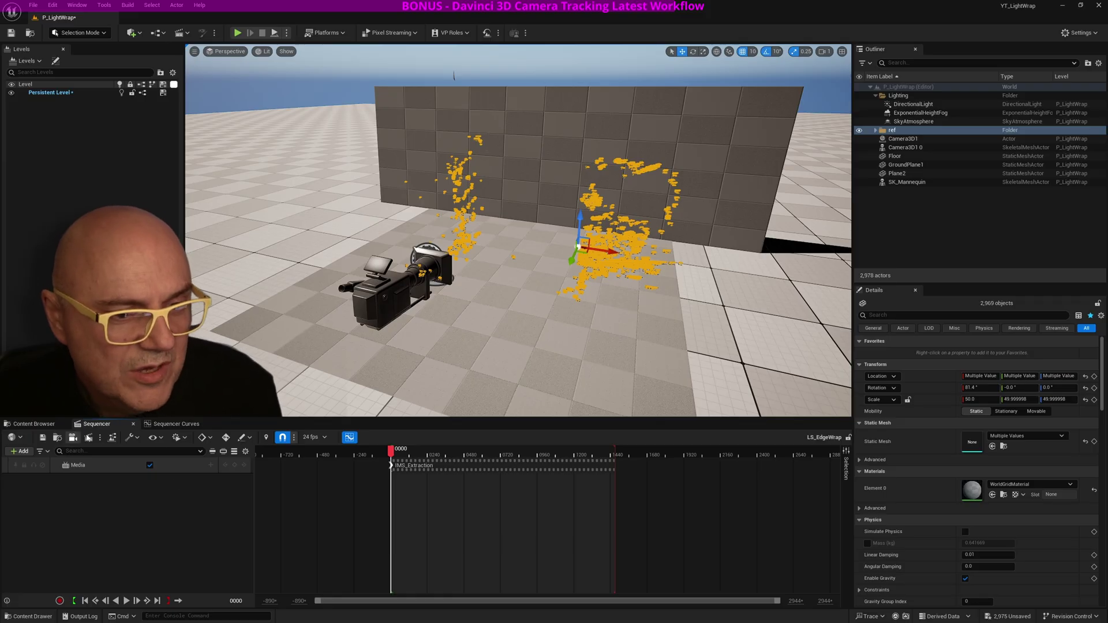
pyautogui.click(137, 439)
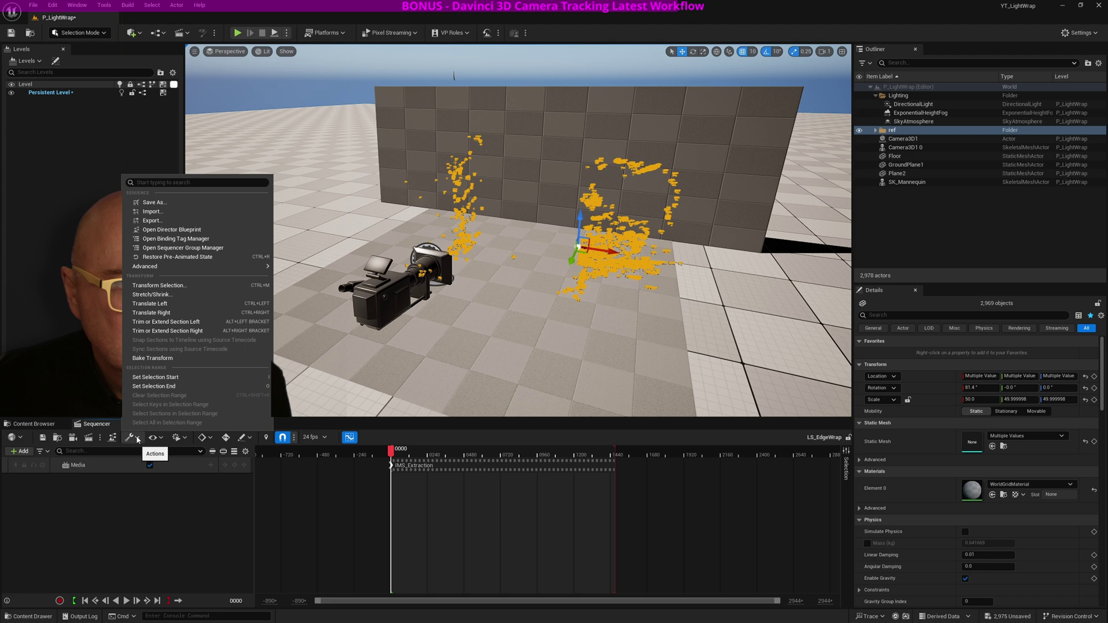
pyautogui.click(151, 211)
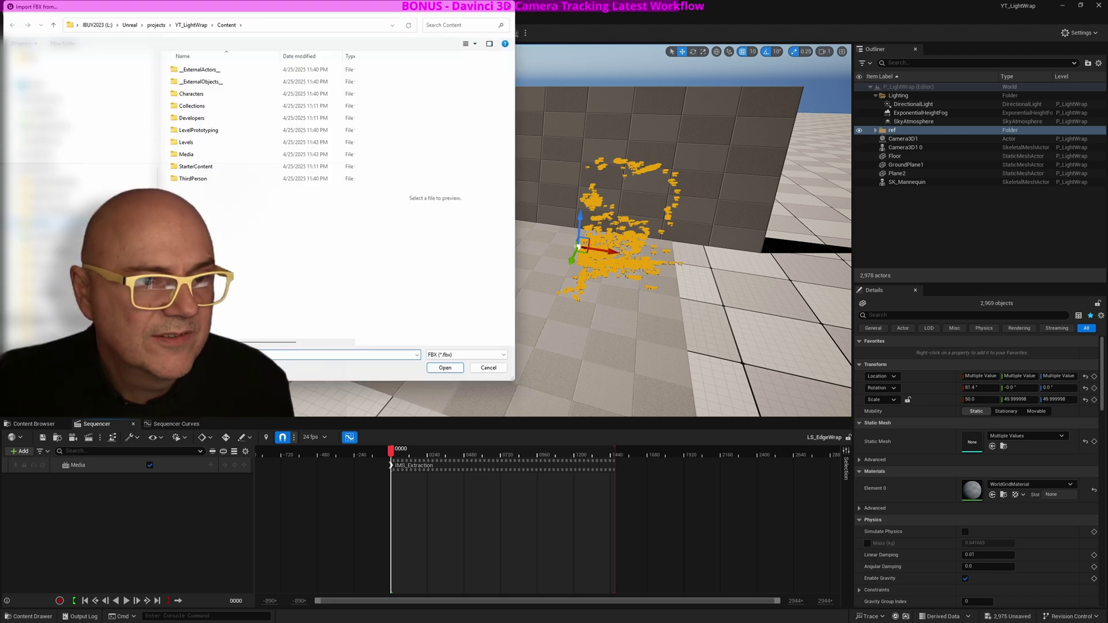
pyautogui.click(57, 210)
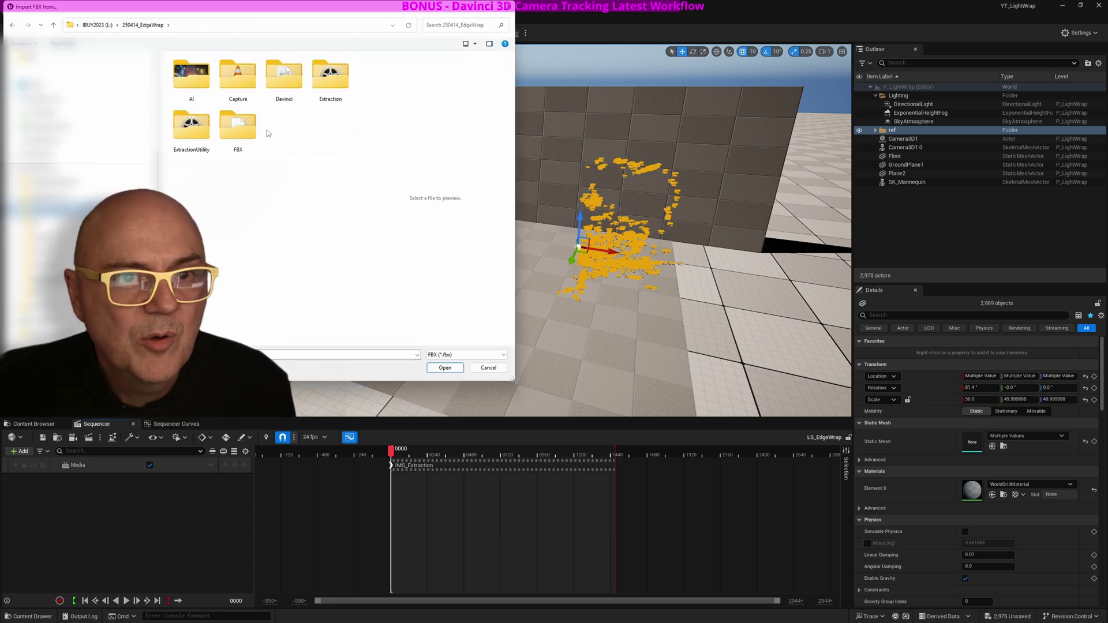
pyautogui.doubleClick(237, 128)
pyautogui.click(195, 69)
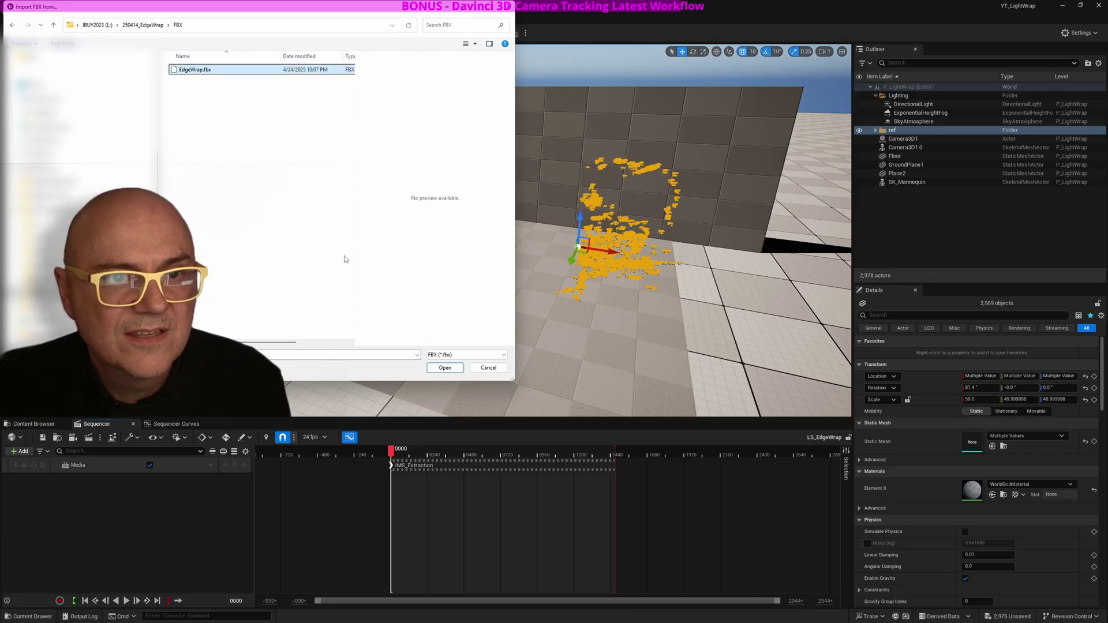
pyautogui.click(445, 367)
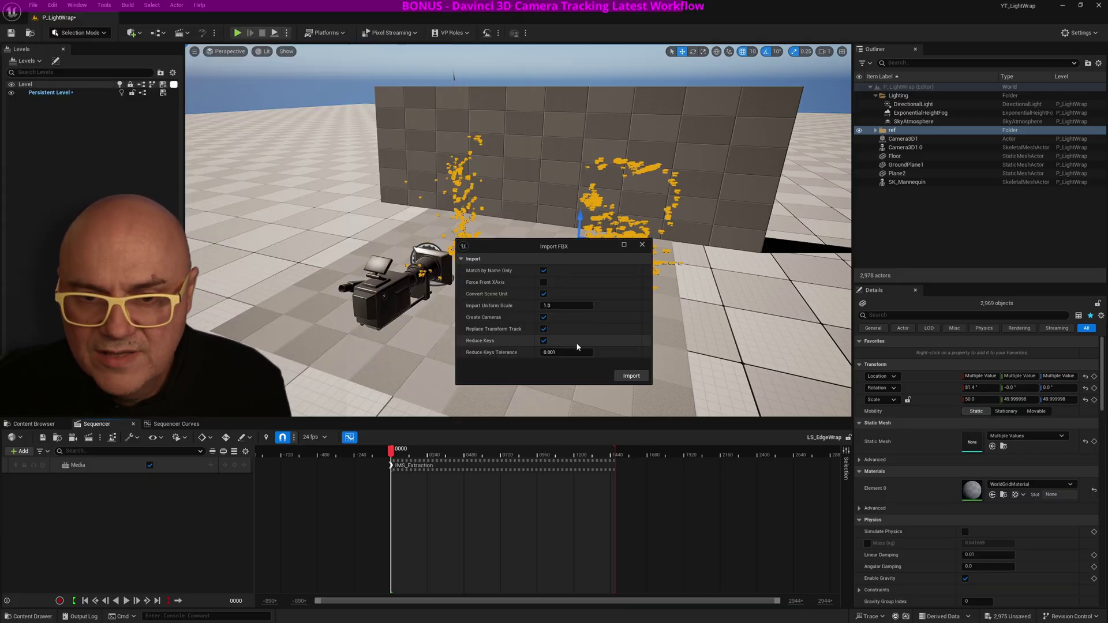
pyautogui.click(631, 377)
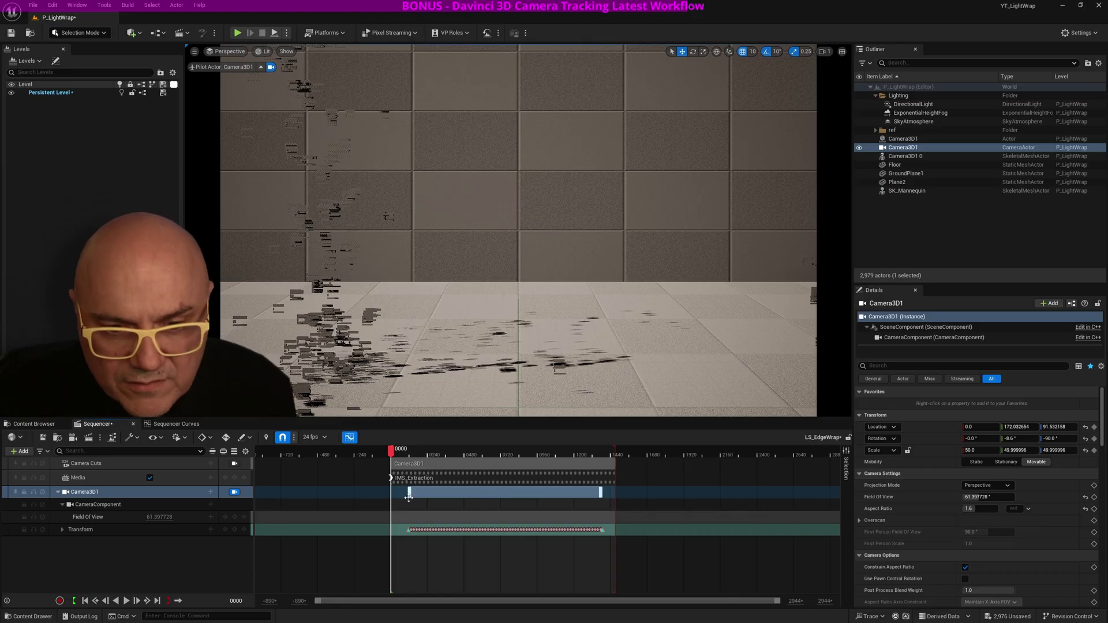
# Rename the sequence's Camera3D1 track as FBXcamera and widen its field of view to about 99.35 degrees.
pyautogui.moveTo(394, 453); pyautogui.dragTo(445, 469)
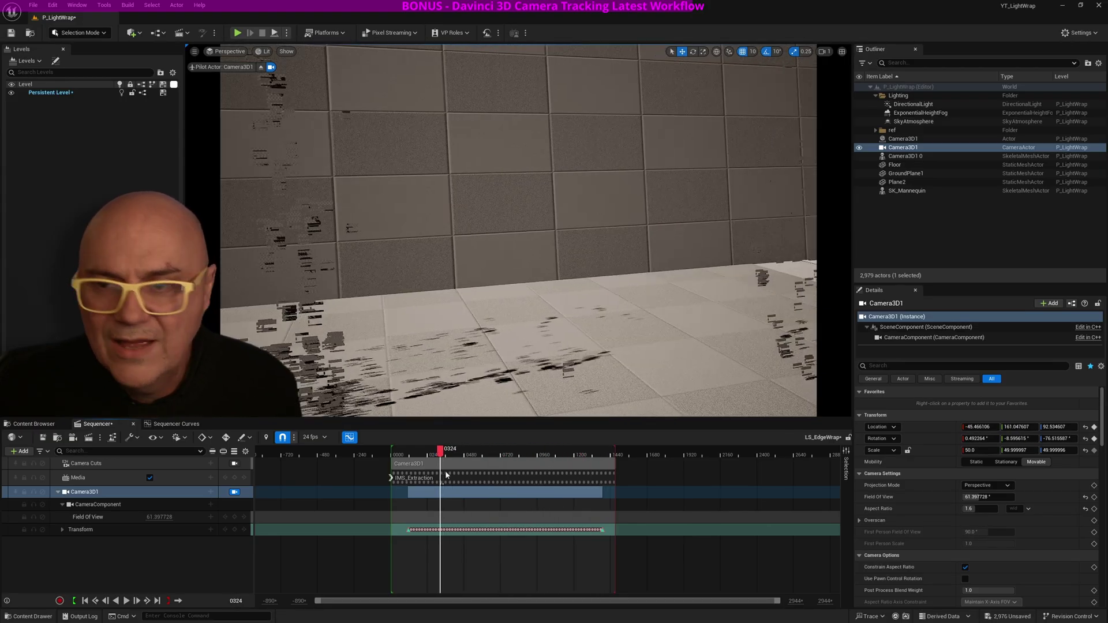
pyautogui.click(896, 183)
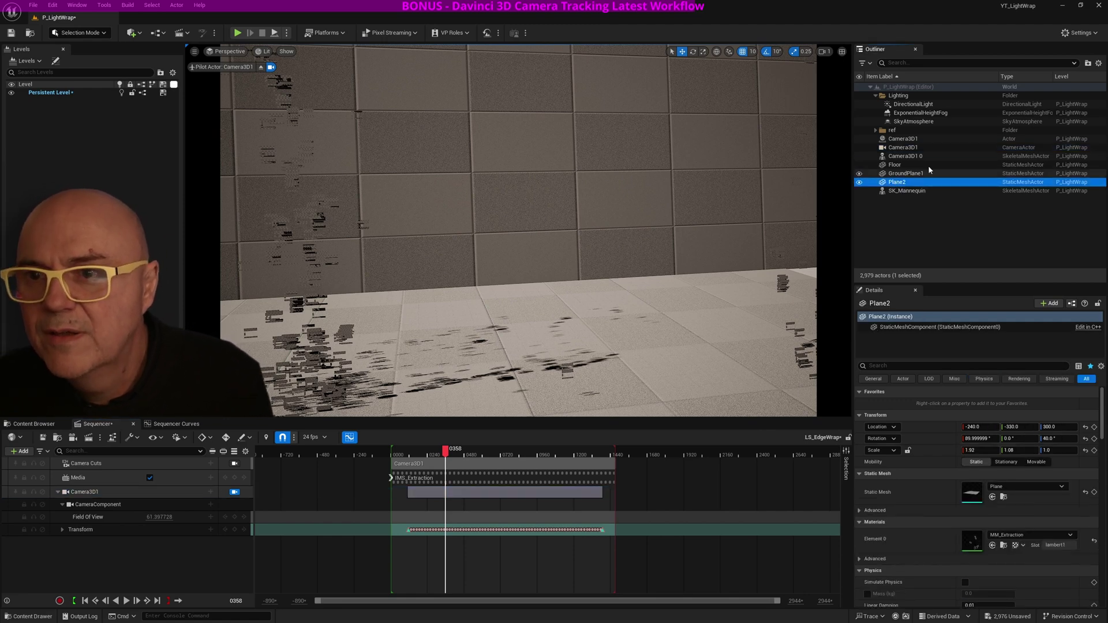
pyautogui.click(86, 493)
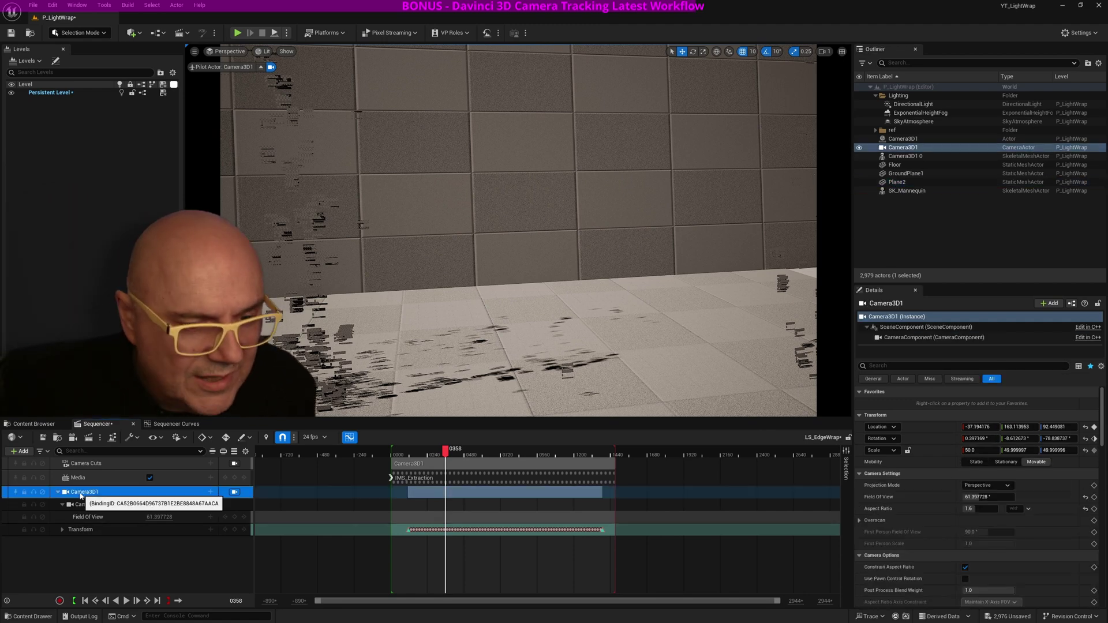
pyautogui.doubleClick(83, 494)
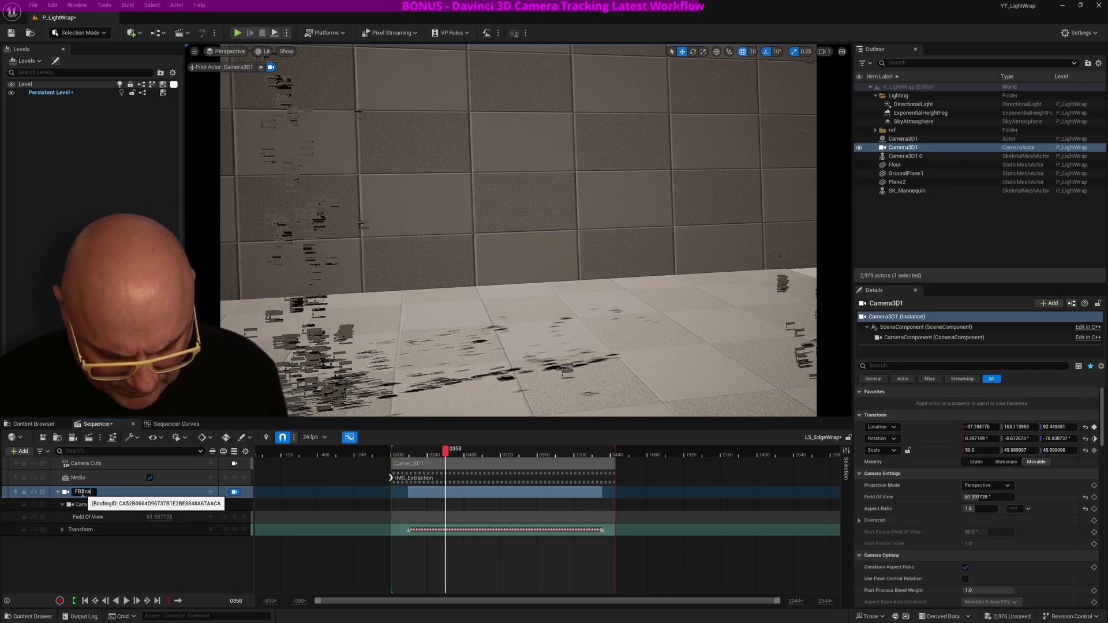
pyautogui.press('Return')
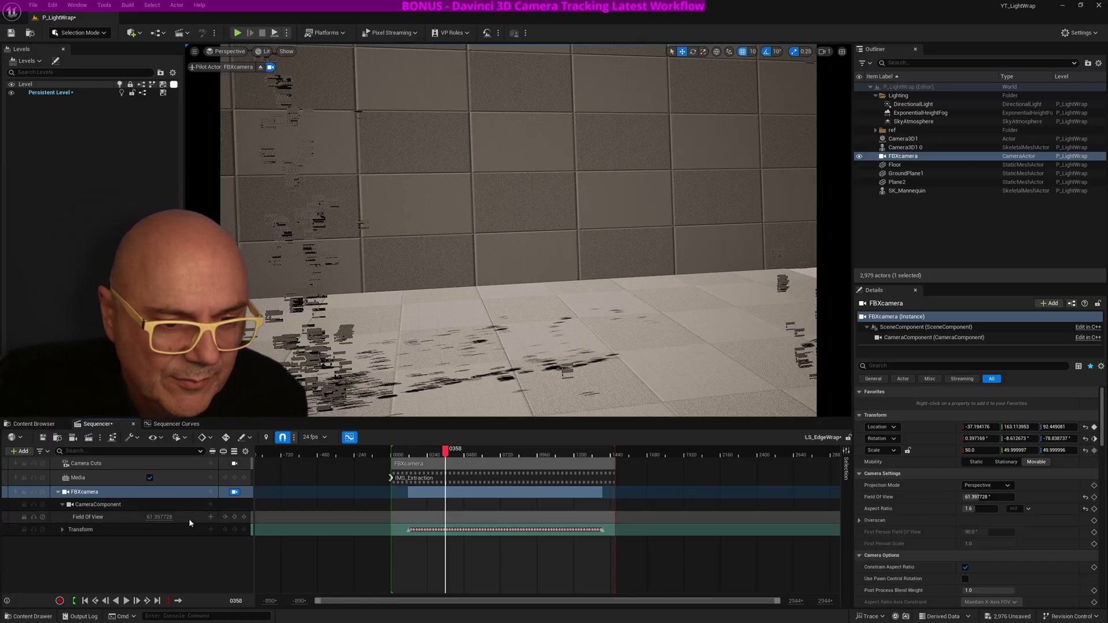
pyautogui.moveTo(162, 517); pyautogui.dragTo(205, 517)
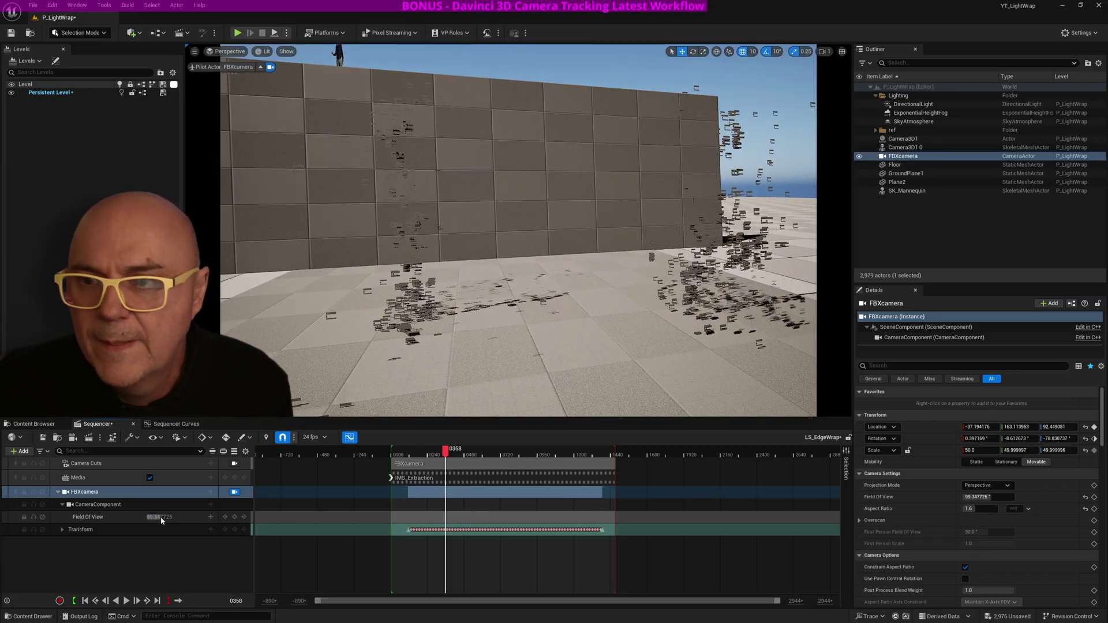
# Try to attach Plane2 to FBXcamera, and set Plane2's mobility to Movable.
pyautogui.click(883, 182)
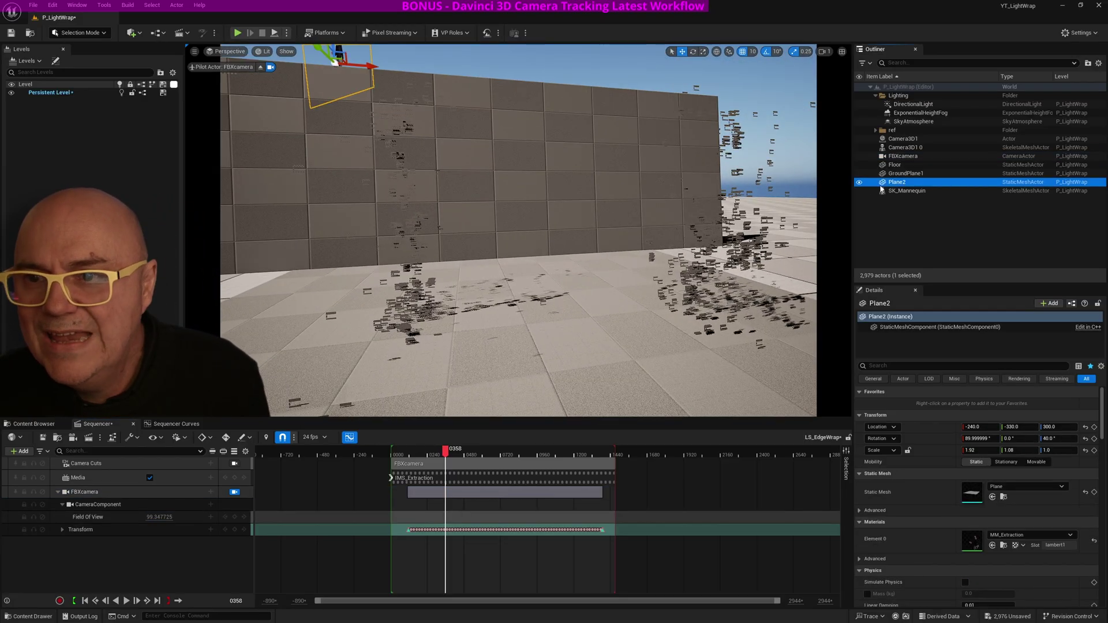
pyautogui.moveTo(882, 189); pyautogui.dragTo(893, 158)
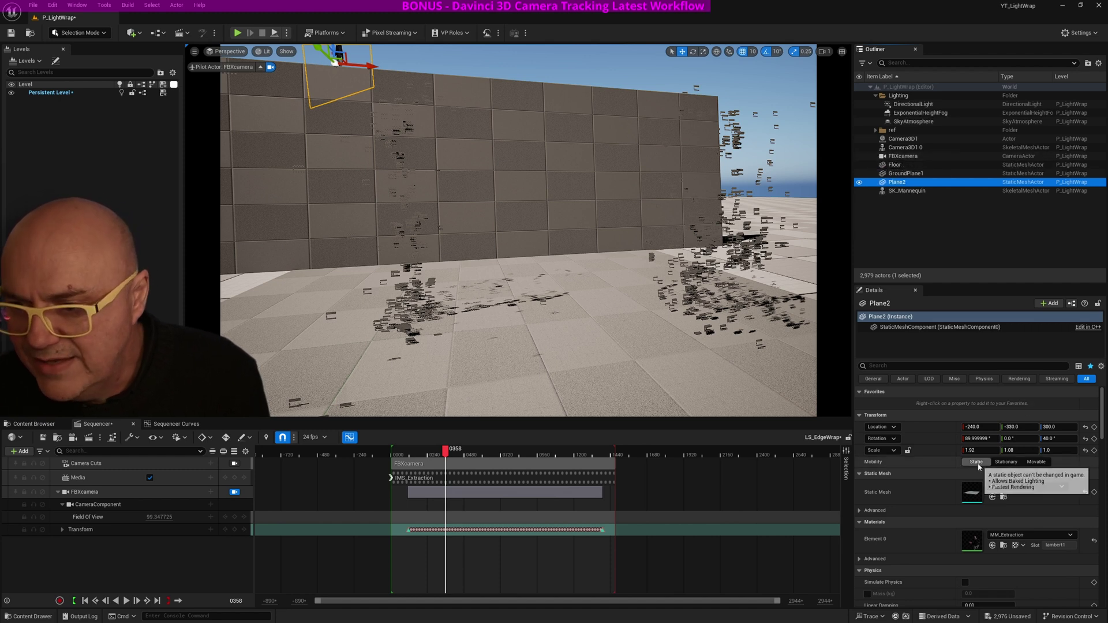
pyautogui.click(1037, 463)
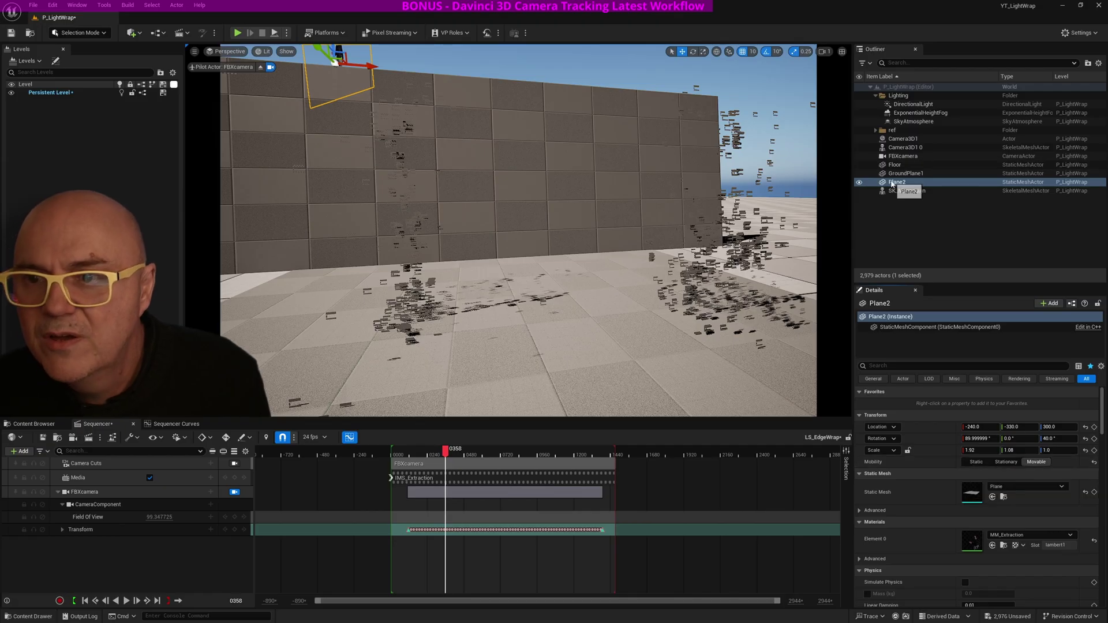
# Attach Plane2 to FBXcamera and reset its location and rotation to 0 and its scale to 1.
pyautogui.moveTo(893, 184); pyautogui.dragTo(902, 158)
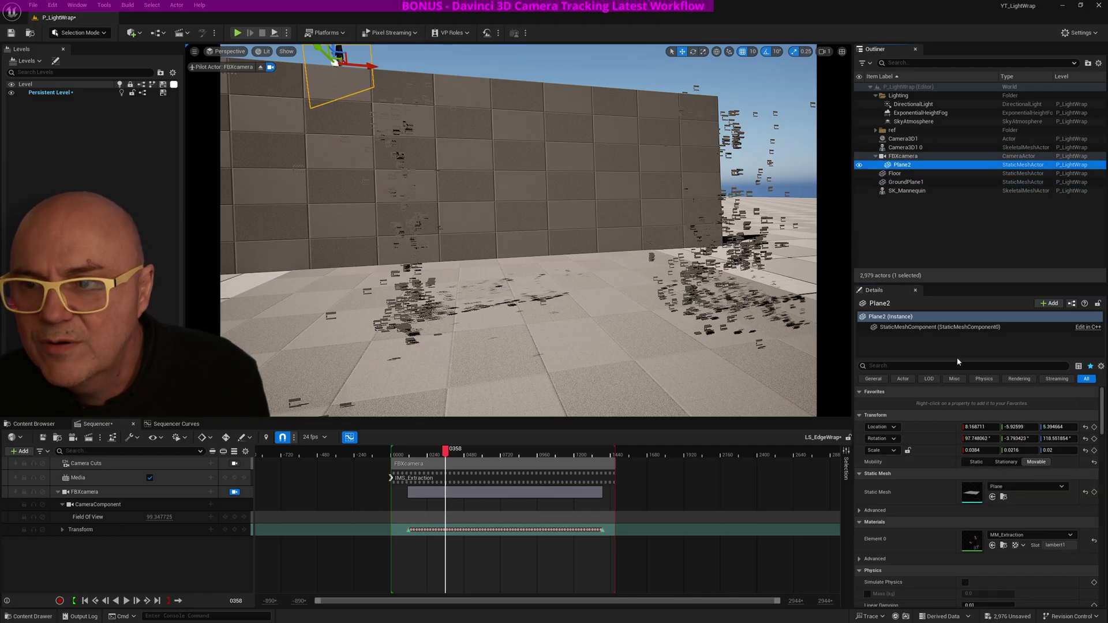
pyautogui.click(1085, 427)
pyautogui.click(1086, 439)
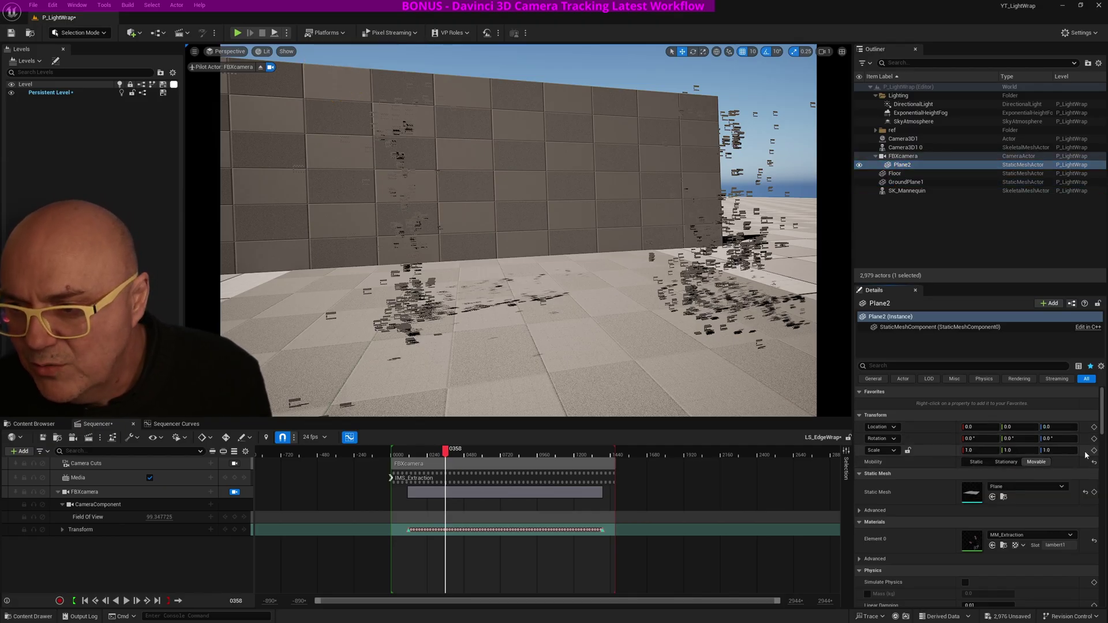
# Rotate Plane2 to 90° on X and 90° on Z relative to FBXcamera.
pyautogui.click(1086, 450)
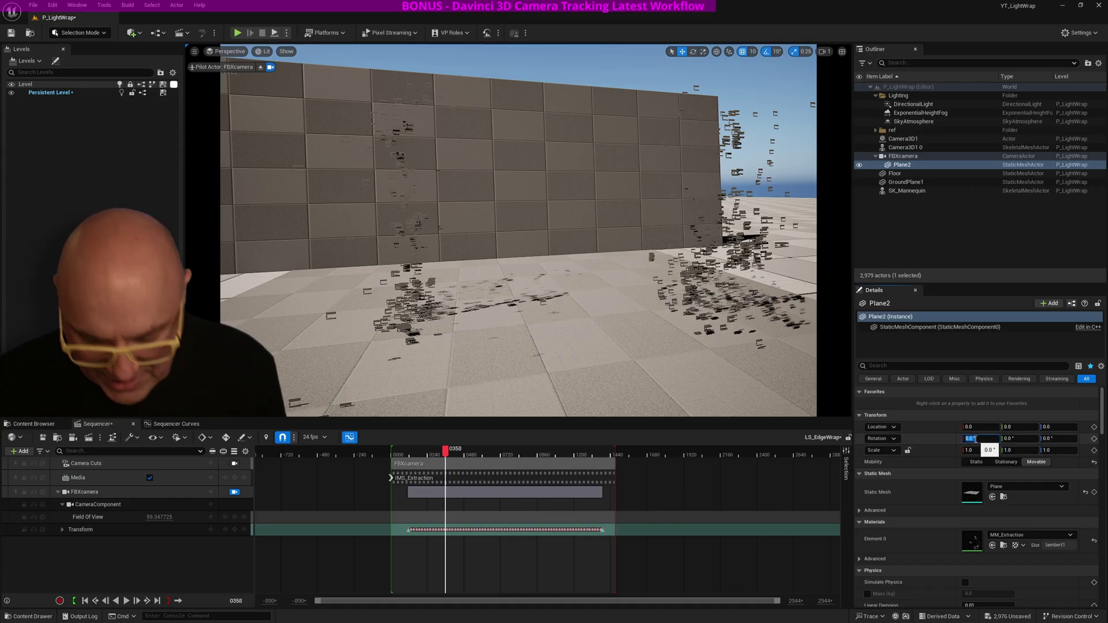
pyautogui.write('90')
pyautogui.click(1056, 440)
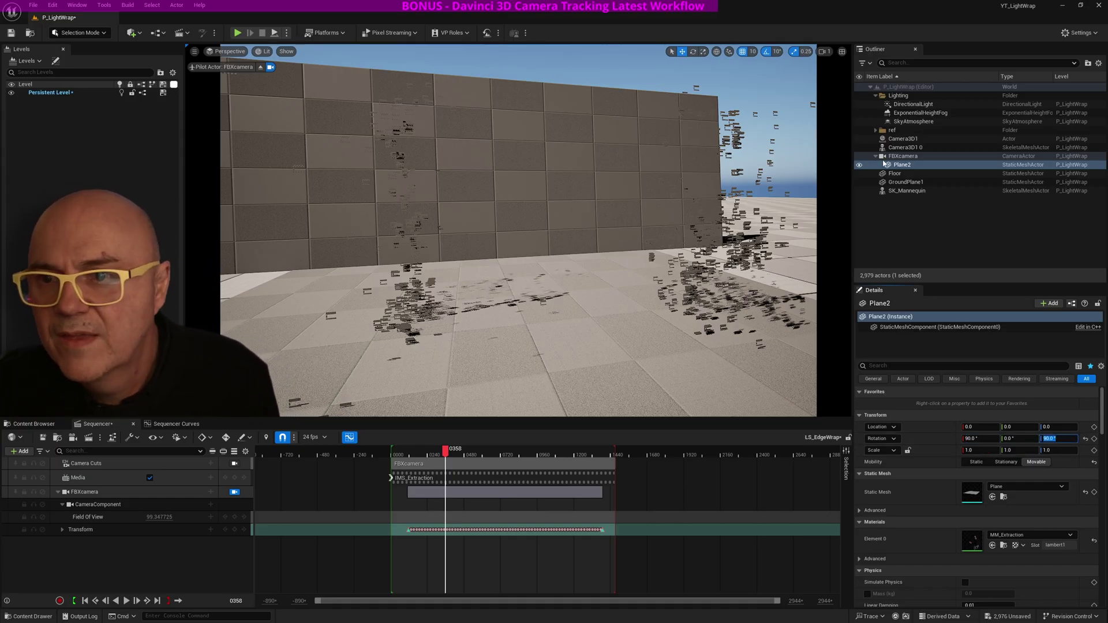
pyautogui.click(896, 166)
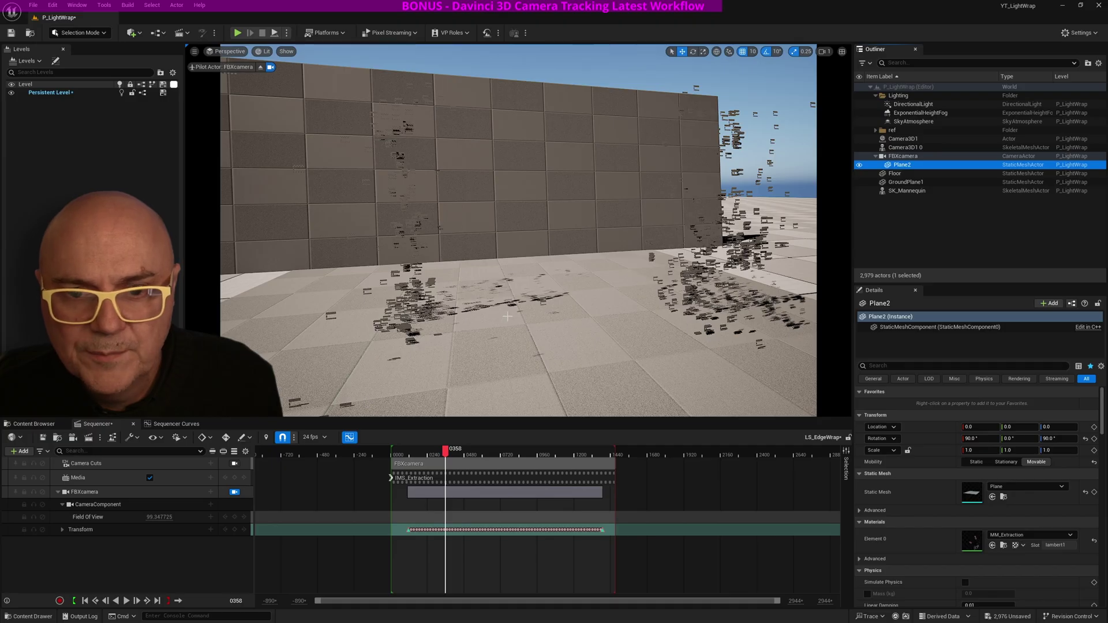
# Leave the camera view and examine Plane2's orientation and position relative to FBXcamera and the point cloud from several angles.
pyautogui.click(234, 464)
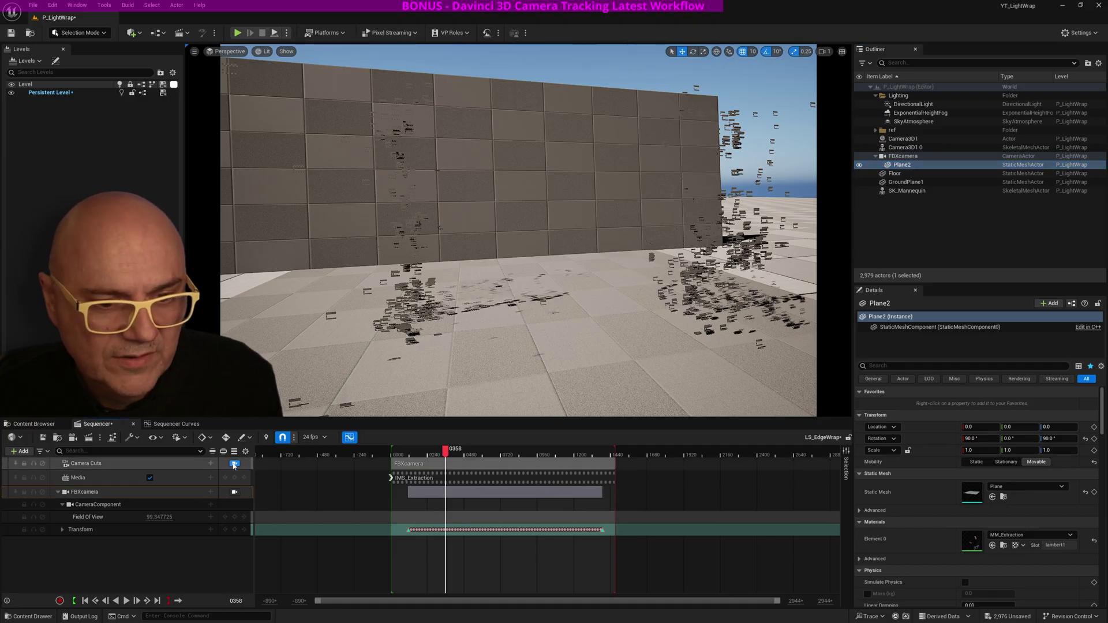
pyautogui.click(234, 464)
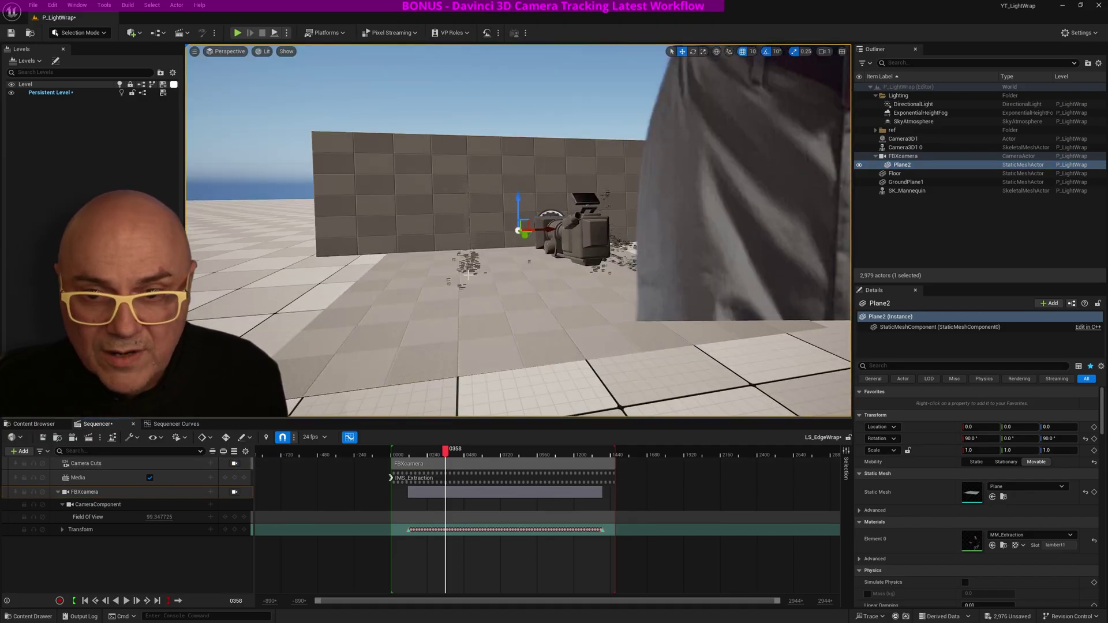
pyautogui.scroll(-5, 469, 275)
pyautogui.moveTo(473, 286); pyautogui.dragTo(664, 288, button='right')
pyautogui.press('a')
pyautogui.keyDown('alt'); pyautogui.moveTo(663, 288); pyautogui.dragTo(580, 272); pyautogui.keyUp('alt')
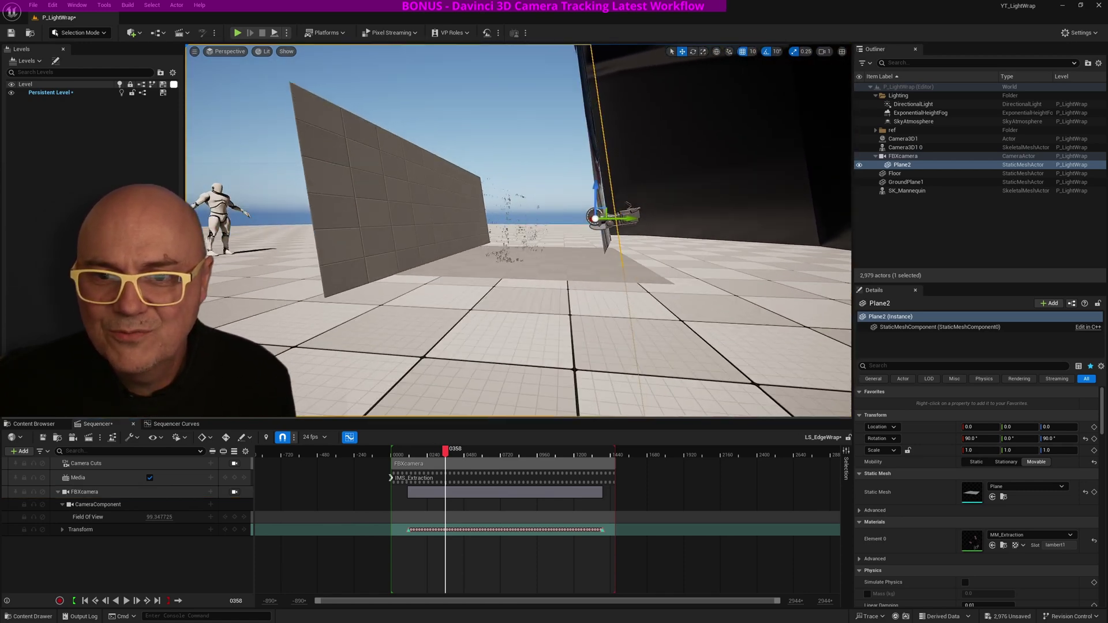
pyautogui.scroll(6, 576, 240)
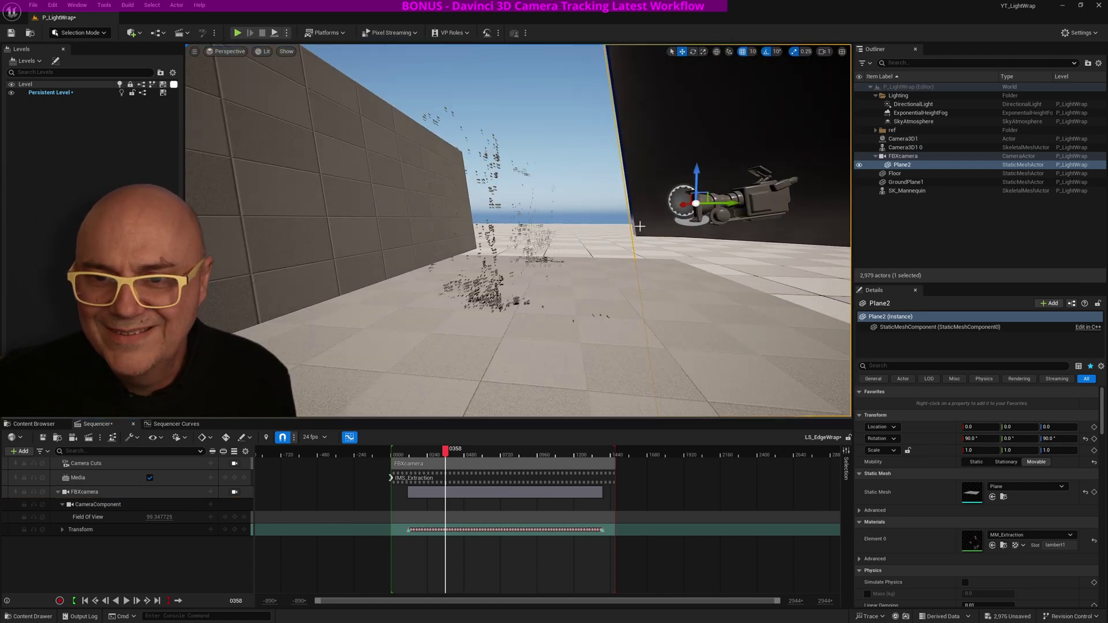
pyautogui.moveTo(641, 226)
pyautogui.keyDown('alt'); pyautogui.mouseDown()
pyautogui.moveTo(583, 249)
pyautogui.moveTo(625, 235)
pyautogui.mouseUp(); pyautogui.keyUp('alt')
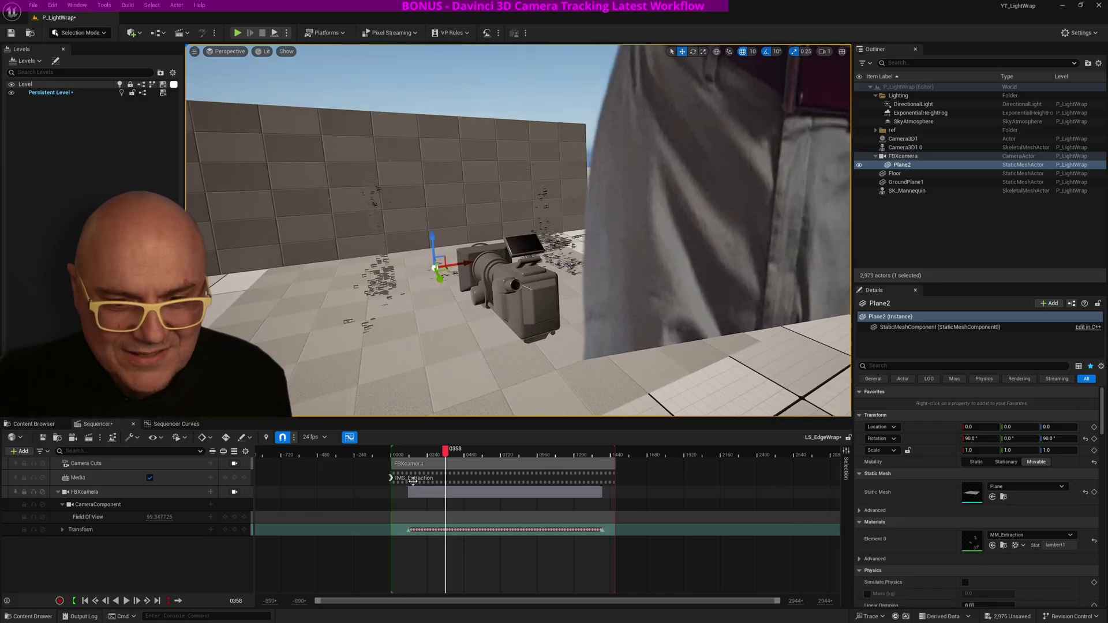
pyautogui.keyDown('alt'); pyautogui.moveTo(496, 300); pyautogui.dragTo(528, 305); pyautogui.keyUp('alt')
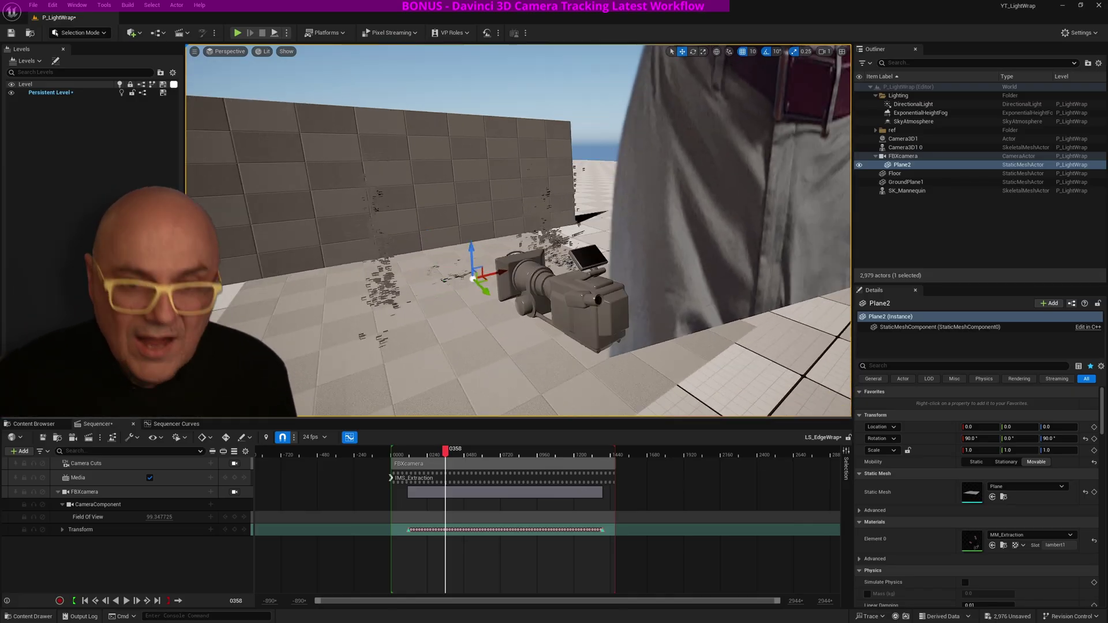
pyautogui.keyDown('alt'); pyautogui.moveTo(369, 280); pyautogui.dragTo(444, 329); pyautogui.keyUp('alt')
pyautogui.keyDown('alt'); pyautogui.moveTo(527, 243); pyautogui.dragTo(526, 276); pyautogui.keyUp('alt')
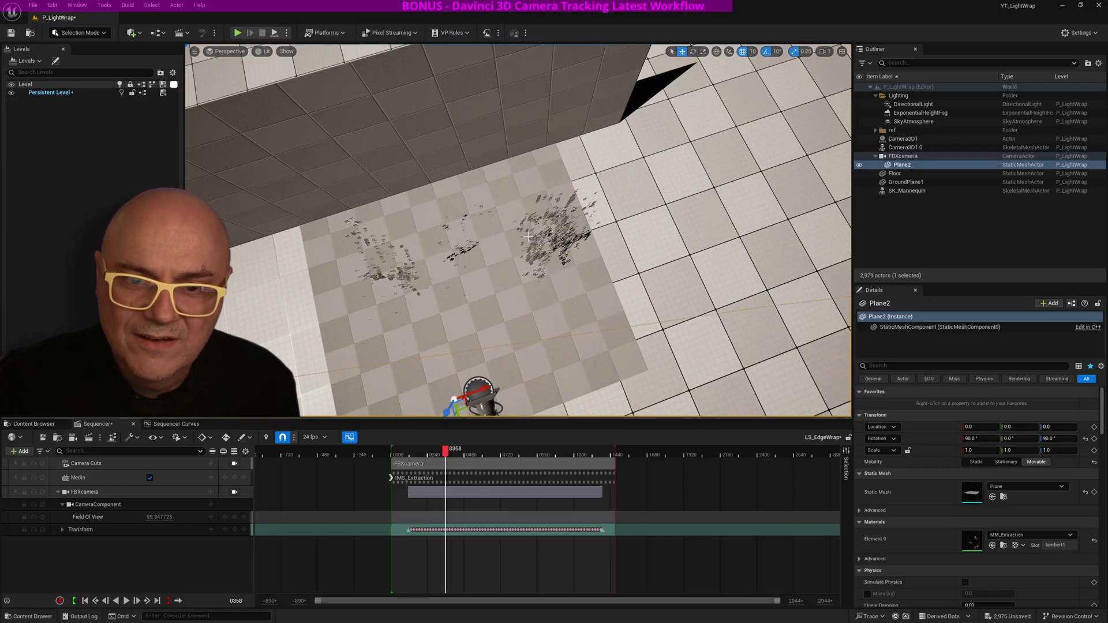
pyautogui.keyDown('alt'); pyautogui.moveTo(465, 328); pyautogui.dragTo(537, 266); pyautogui.keyUp('alt')
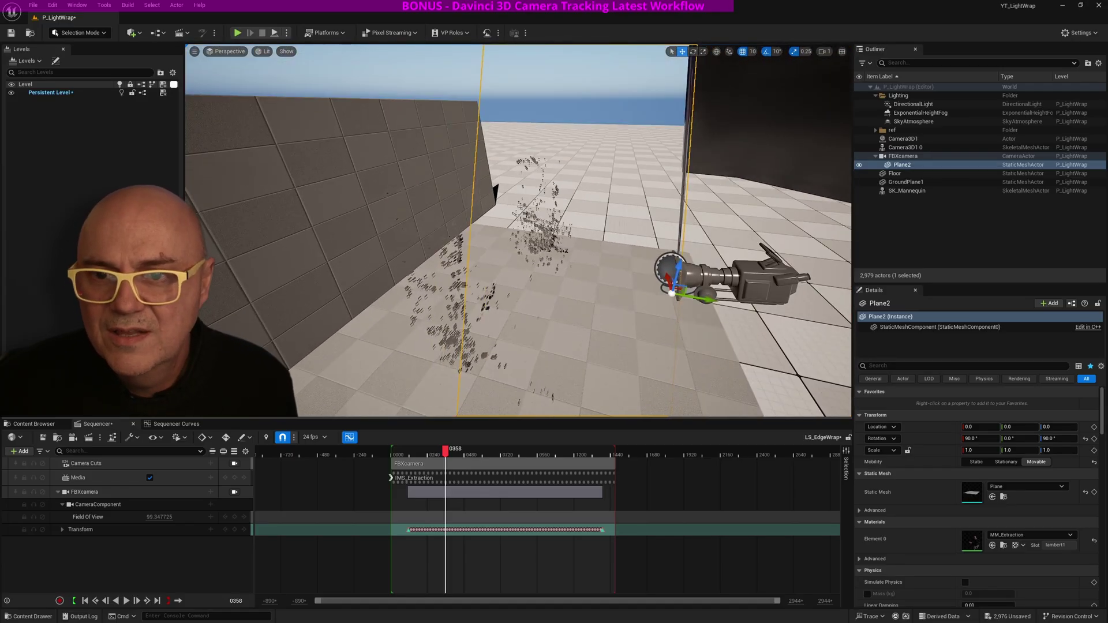
# Set Plane2's X location to 4 and scrub the sequence to frame 679 to check its placement.
pyautogui.click(982, 427)
pyautogui.write('-12')
pyautogui.press('Return')
pyautogui.moveTo(975, 427); pyautogui.dragTo(994, 427)
pyautogui.keyDown('alt'); pyautogui.moveTo(693, 300); pyautogui.dragTo(548, 359); pyautogui.keyUp('alt')
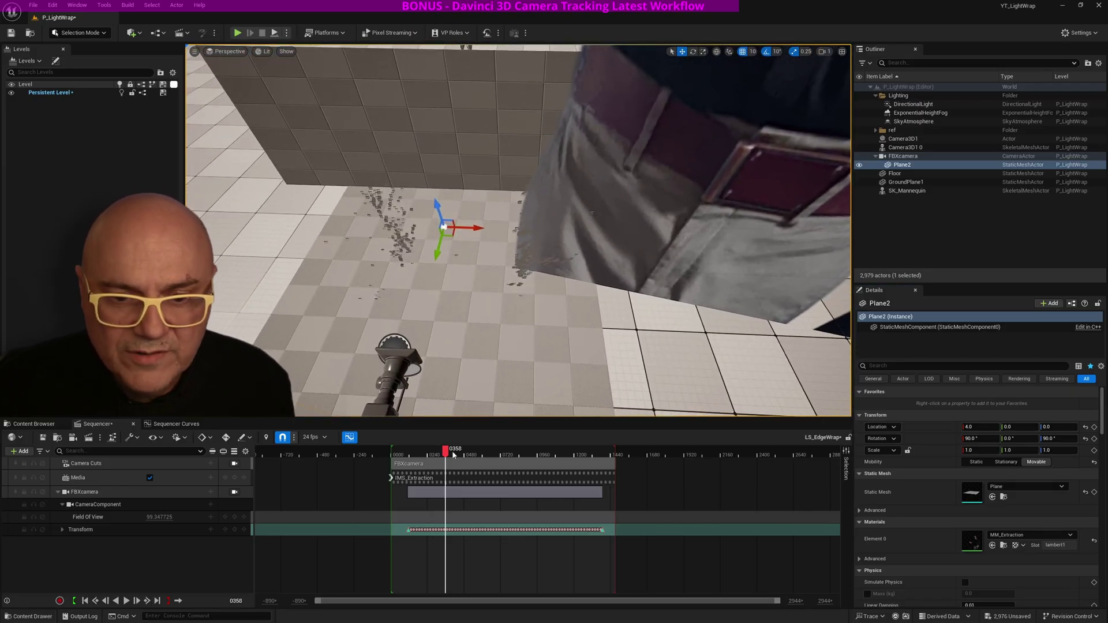
pyautogui.moveTo(453, 455); pyautogui.dragTo(492, 459)
pyautogui.moveTo(502, 356)
pyautogui.keyDown('alt'); pyautogui.mouseDown()
pyautogui.moveTo(398, 329)
pyautogui.moveTo(396, 338)
pyautogui.moveTo(352, 306)
pyautogui.moveTo(504, 357)
pyautogui.mouseUp(); pyautogui.keyUp('alt')
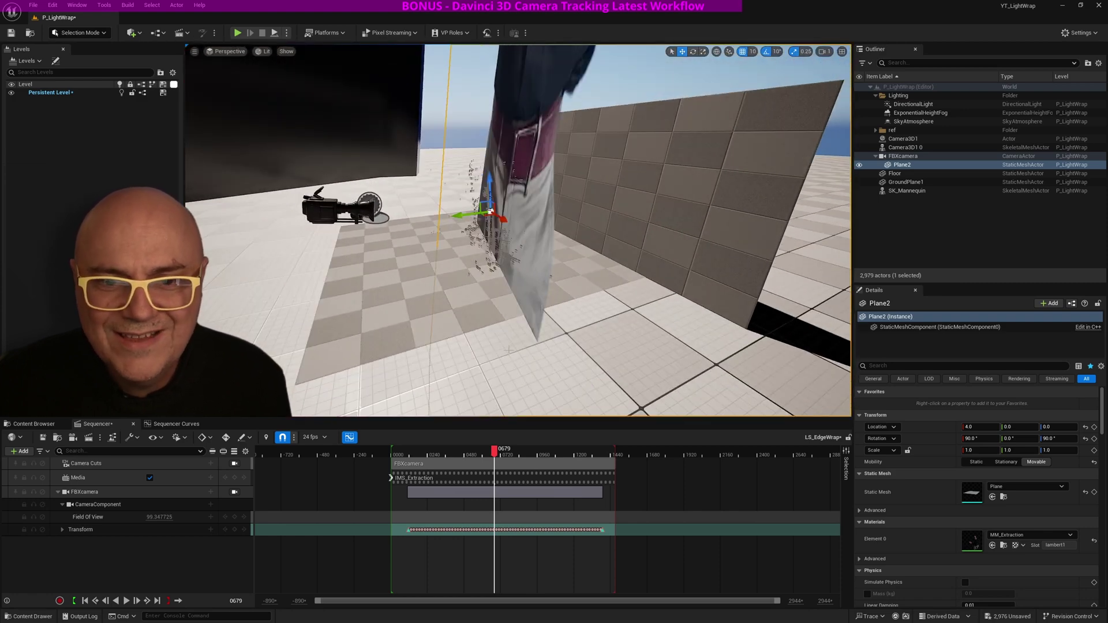
# Find FBXcamera's mesh setting by filtering its details for "mesh", and clear the assigned camera mesh.
pyautogui.scroll(-8, 509, 349)
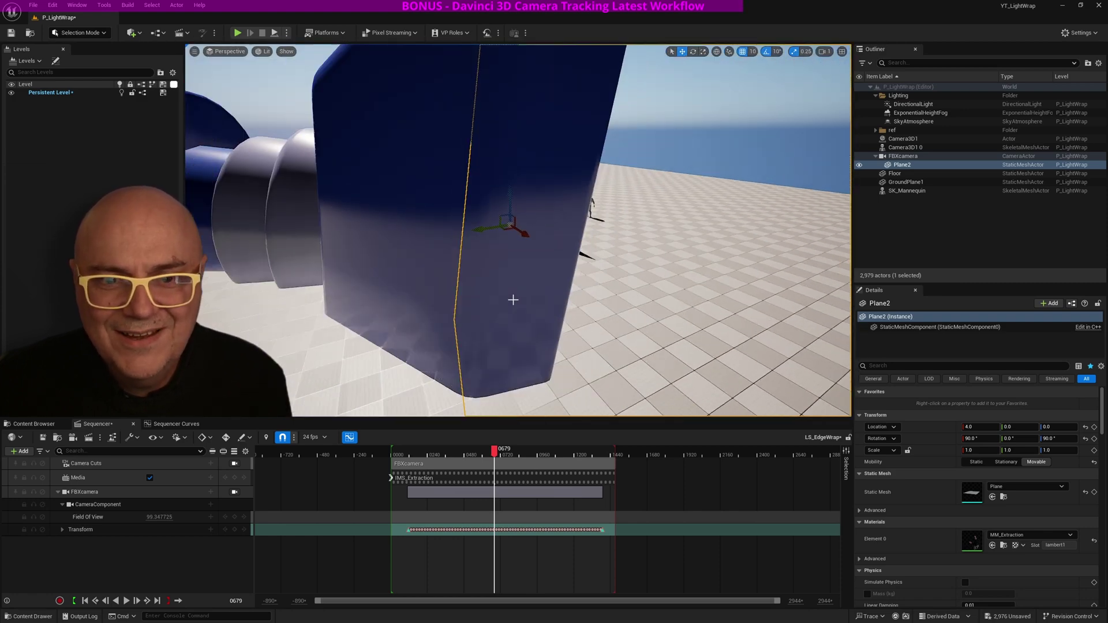
pyautogui.scroll(-10, 513, 300)
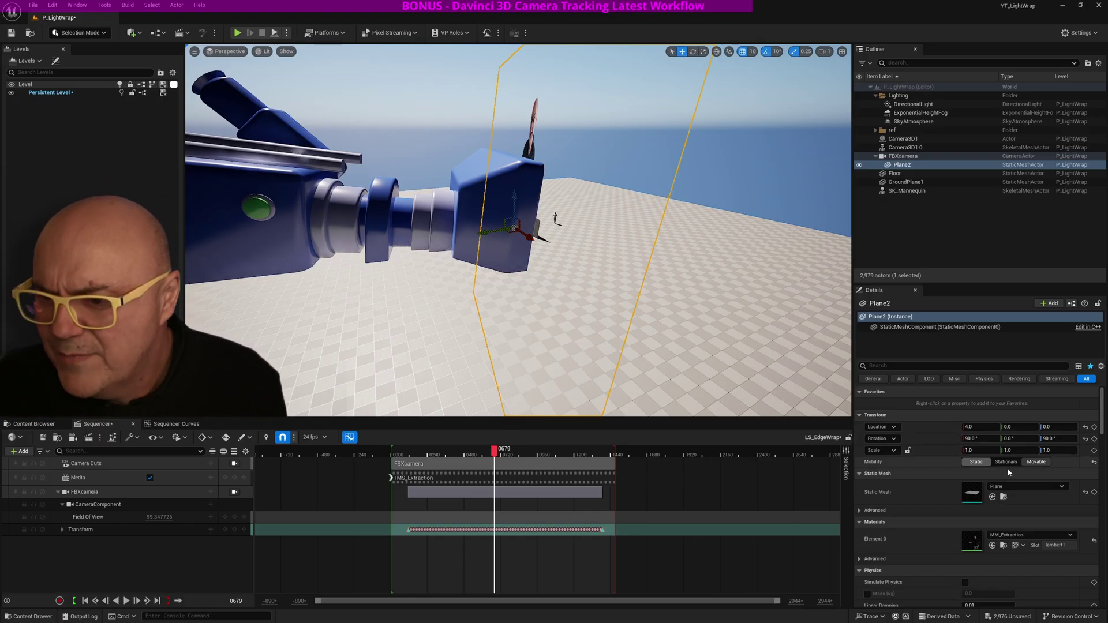
pyautogui.scroll(-3, 925, 532)
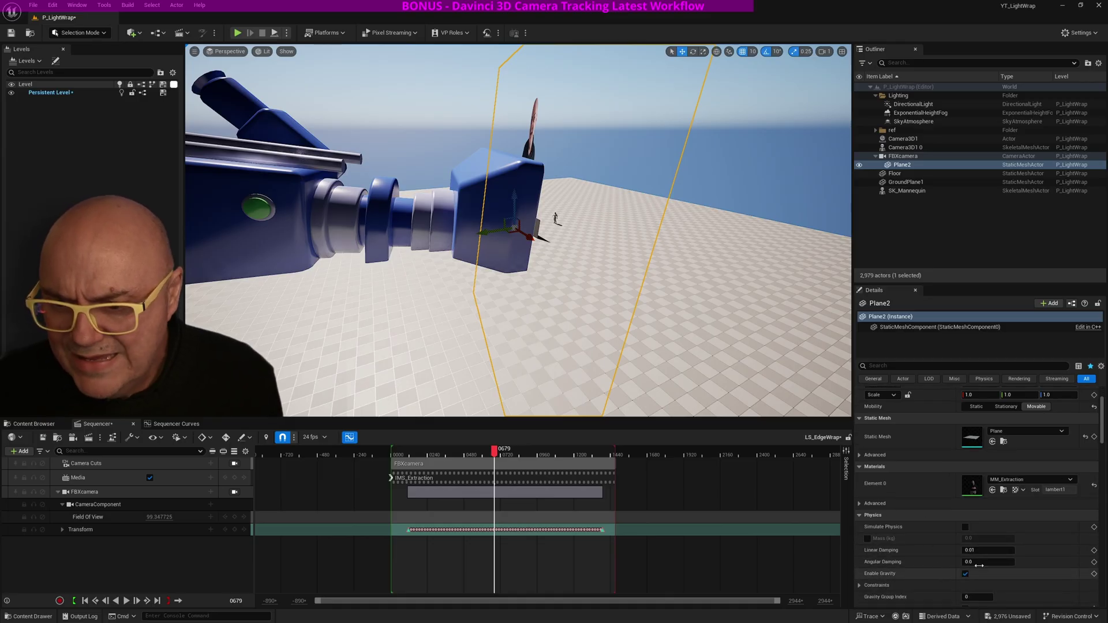
pyautogui.scroll(3, 905, 473)
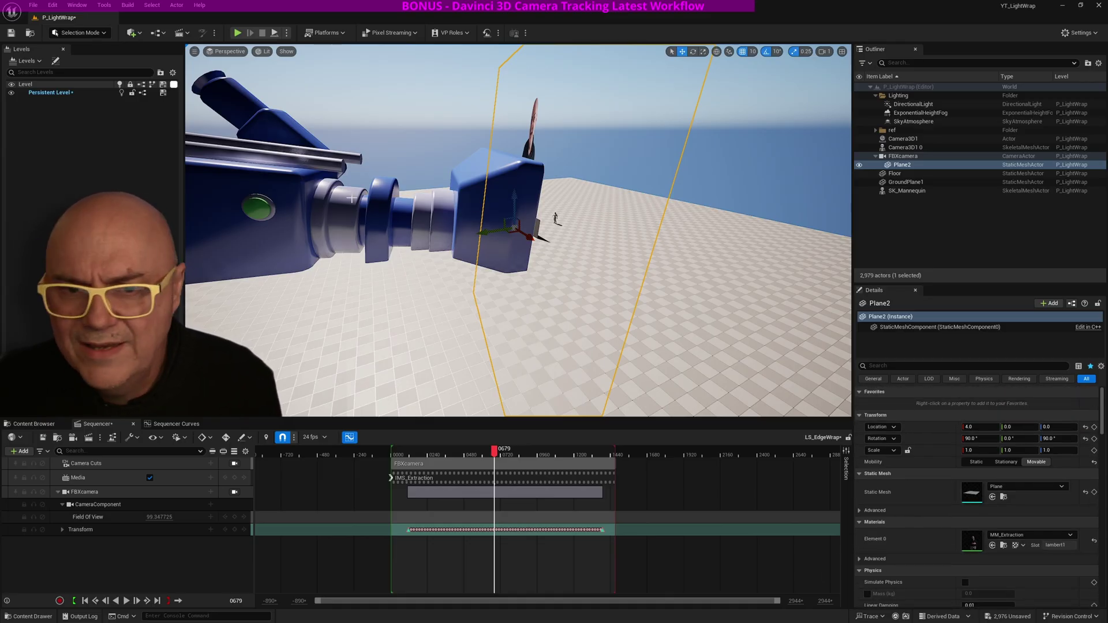
pyautogui.click(320, 197)
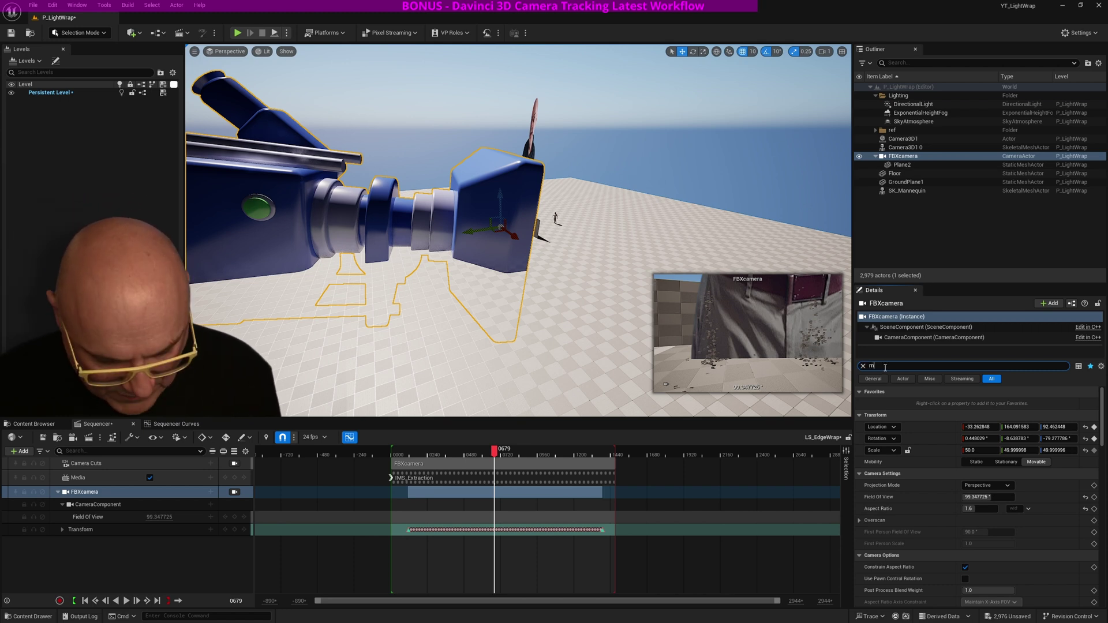
pyautogui.write('h')
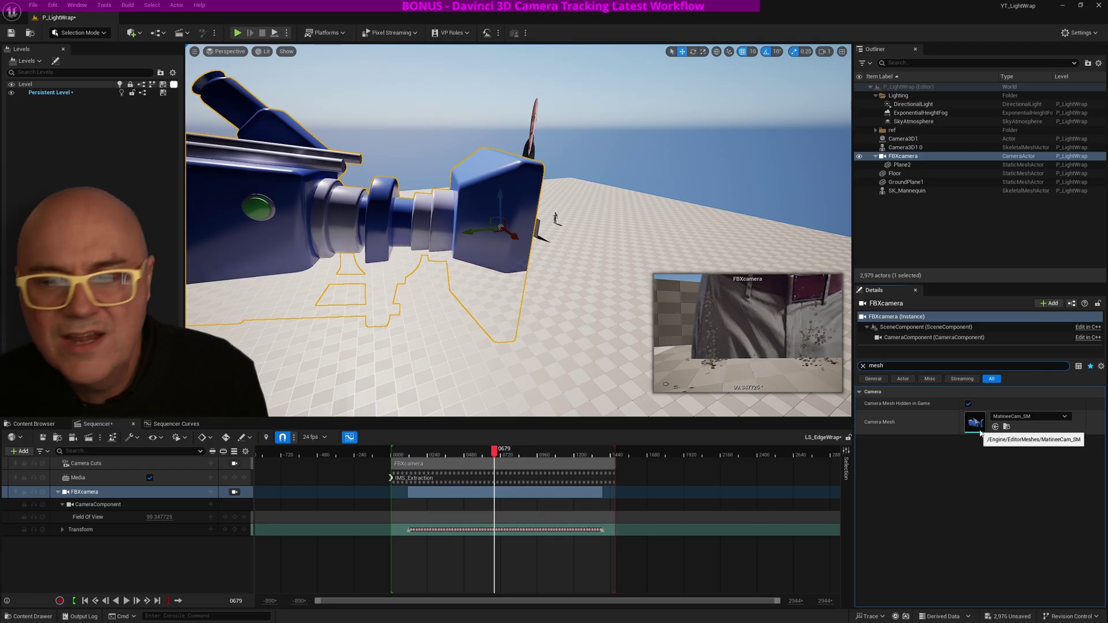
pyautogui.click(1064, 418)
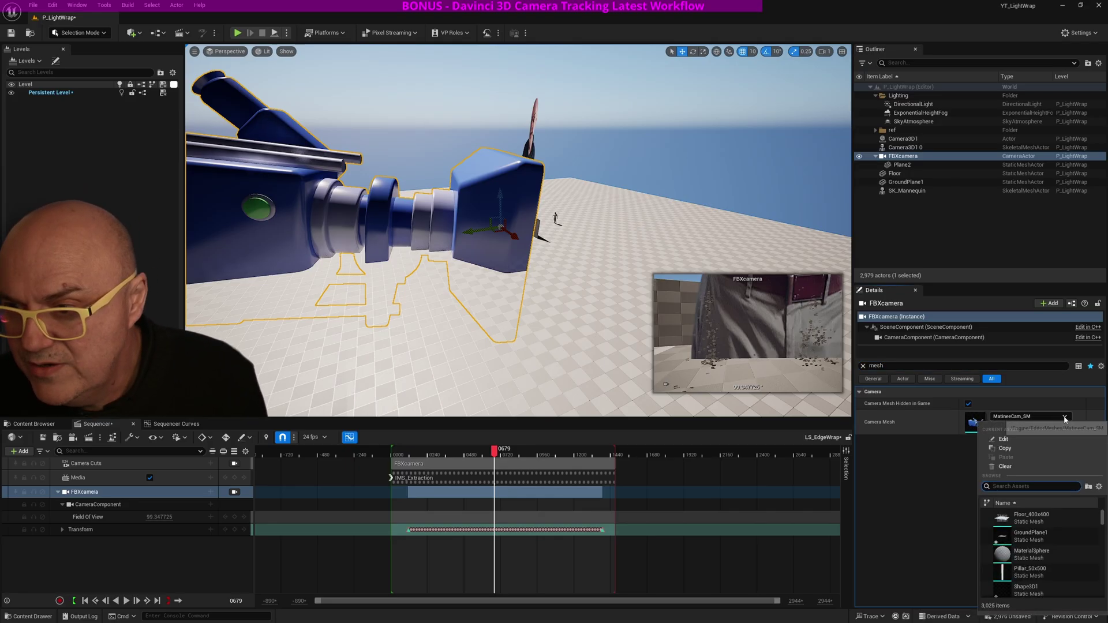
pyautogui.click(1002, 467)
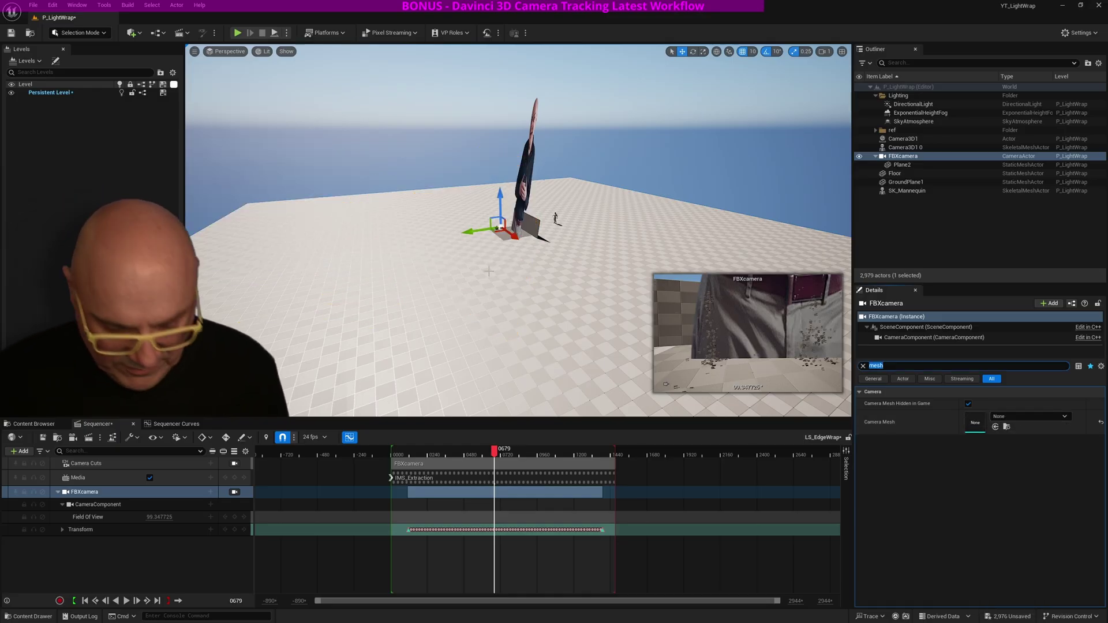
# Examine Plane2, FBXcamera and the remaining camera model up close, undoing the accidental duplicate of FBXcamera.
pyautogui.click(903, 165)
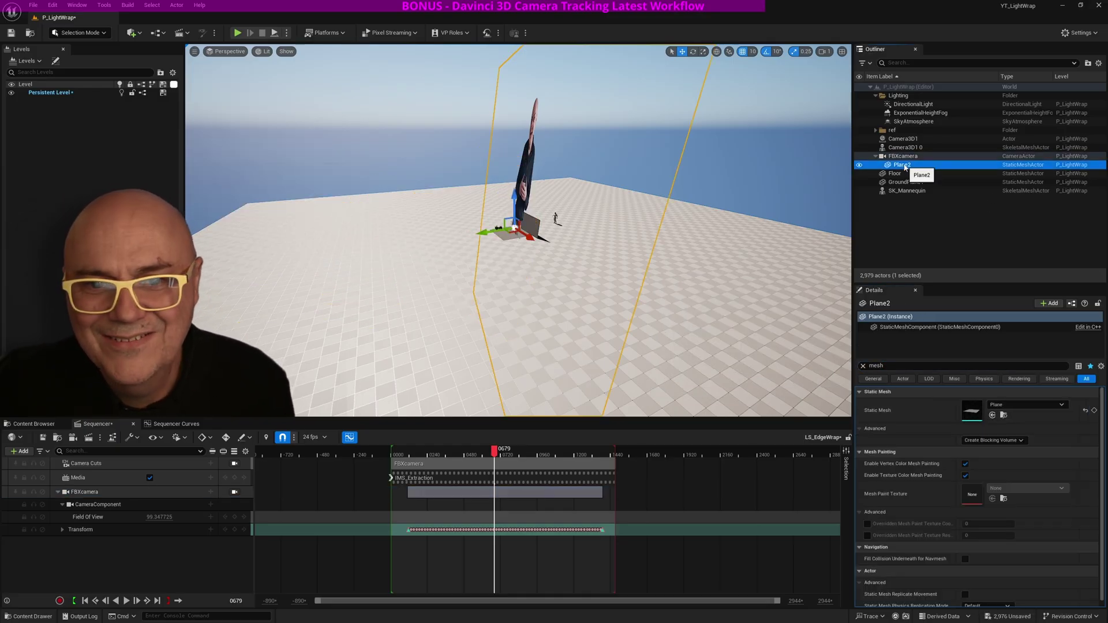
pyautogui.scroll(8, 493, 258)
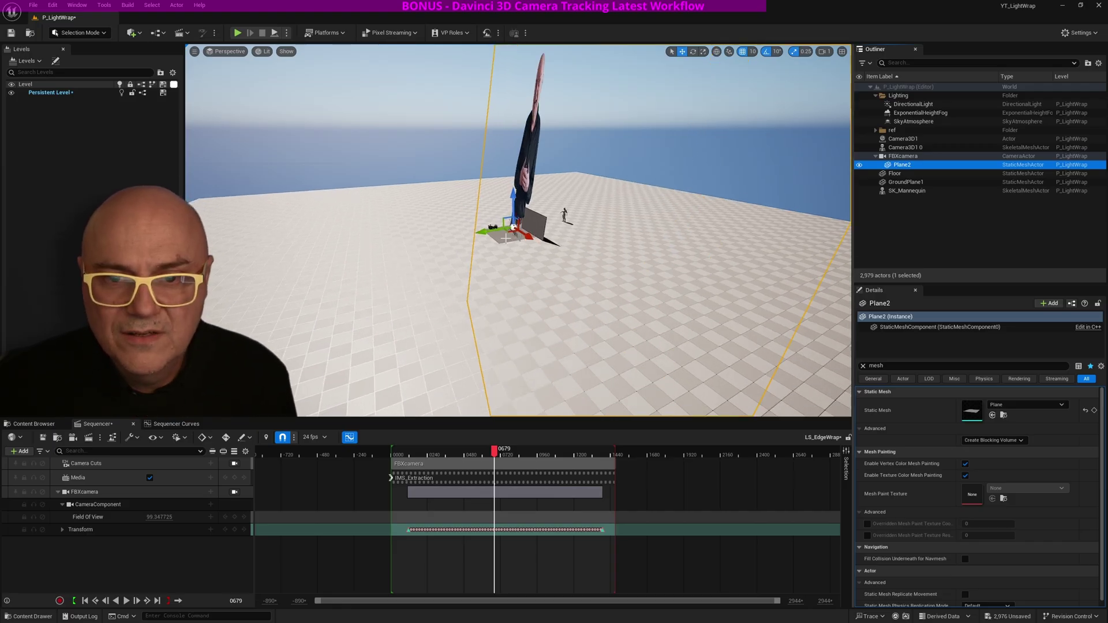
pyautogui.click(903, 156)
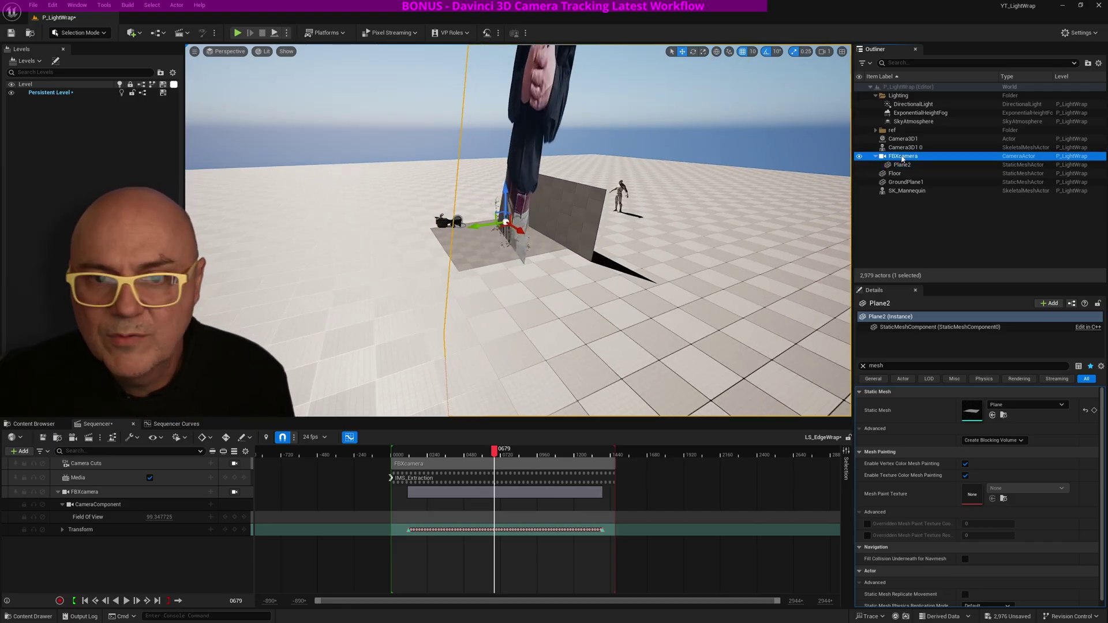
pyautogui.scroll(3, 465, 220)
pyautogui.scroll(3, 465, 220)
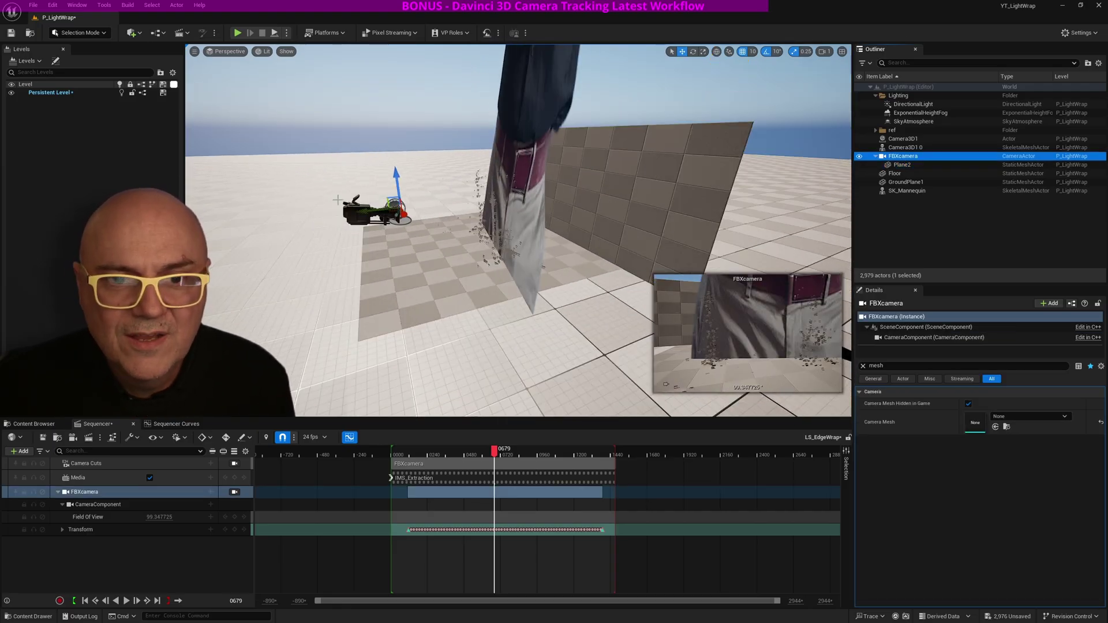
pyautogui.keyDown('alt'); pyautogui.moveTo(353, 209); pyautogui.dragTo(389, 238); pyautogui.keyUp('alt')
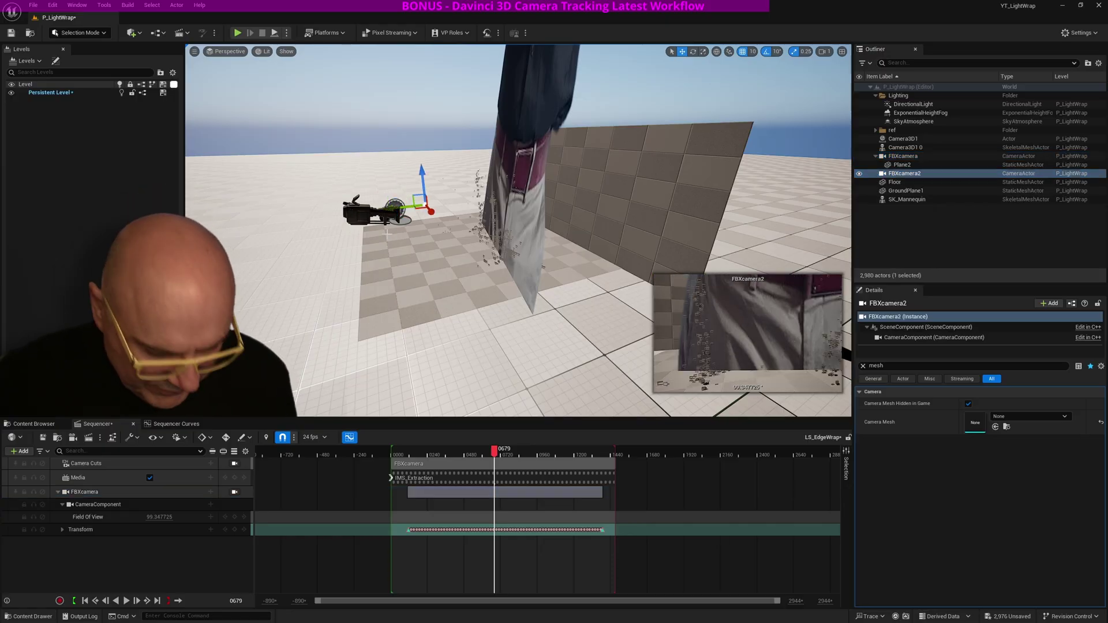
pyautogui.hotkey('ctrl', 'z')
pyautogui.press('f')
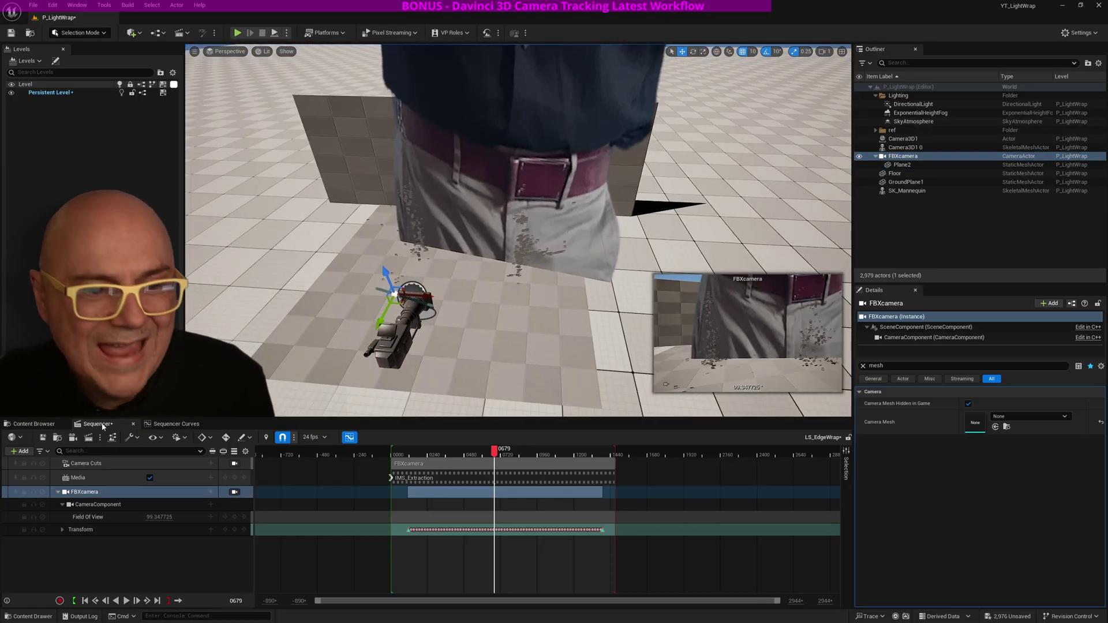
pyautogui.click(34, 424)
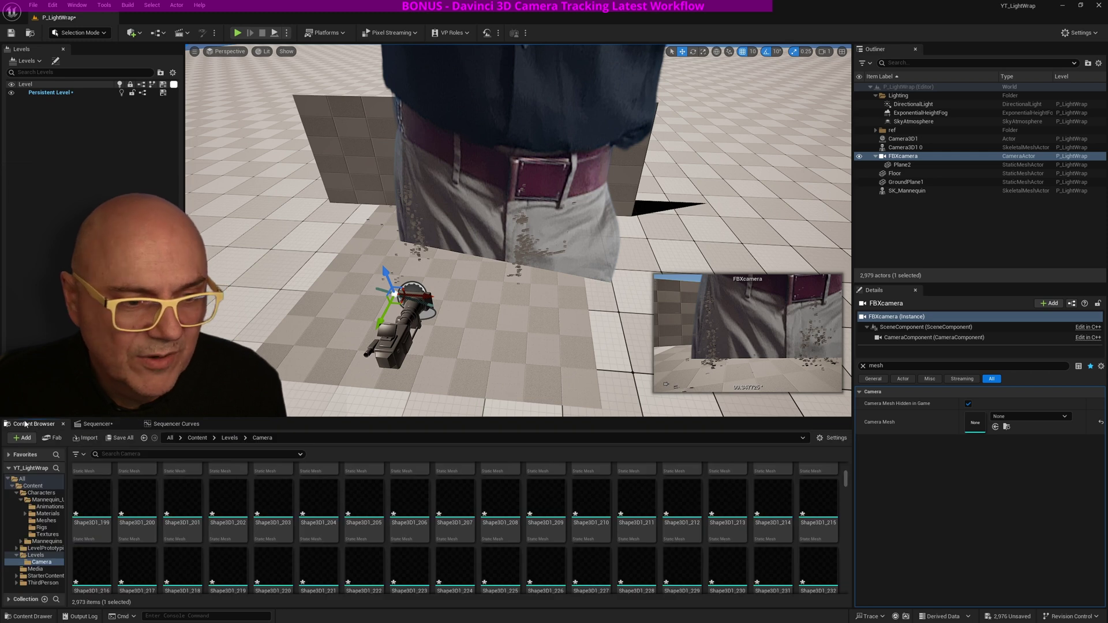
pyautogui.click(114, 424)
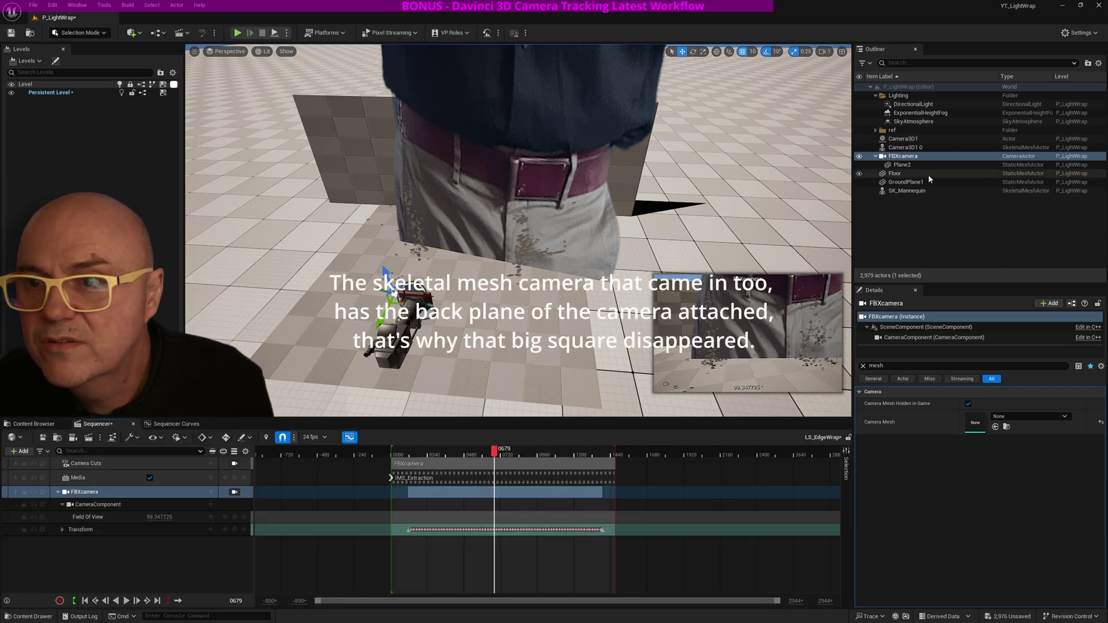
# Delete the leftover Camera3D1 and Camera3D1 0 actors from the level and save.
pyautogui.click(902, 139)
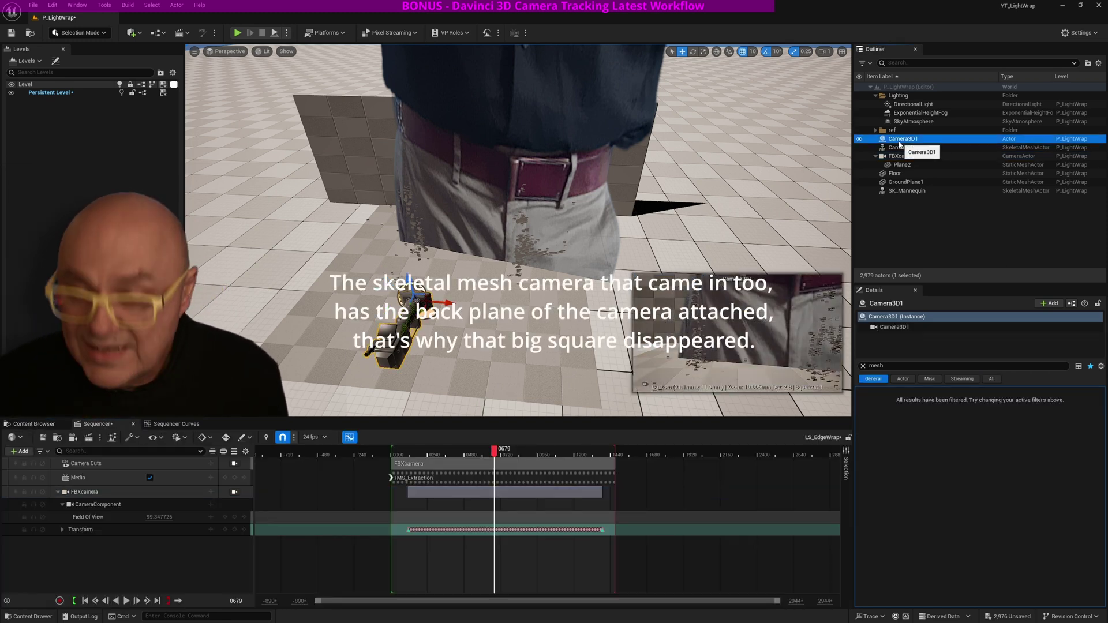
pyautogui.press('Delete')
pyautogui.click(903, 141)
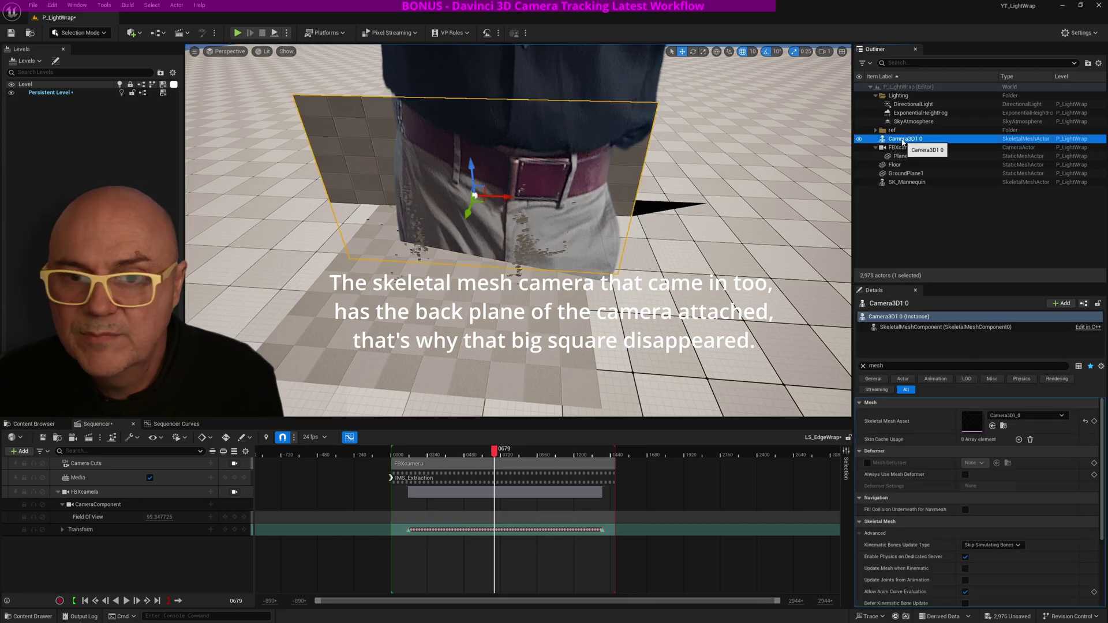
pyautogui.press('Delete')
pyautogui.hotkey('ctrl', 's')
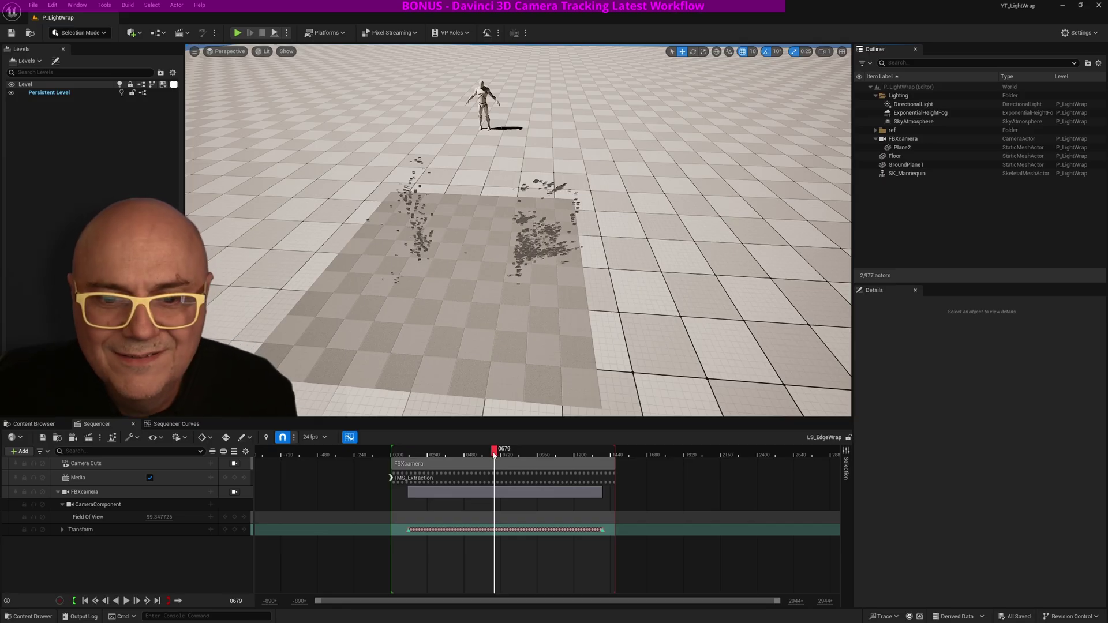
# Look through FBXcamera, scrub the sequence to frame 489 and select Plane2.
pyautogui.moveTo(494, 454)
pyautogui.mouseDown()
pyautogui.moveTo(460, 454)
pyautogui.moveTo(483, 454)
pyautogui.mouseUp()
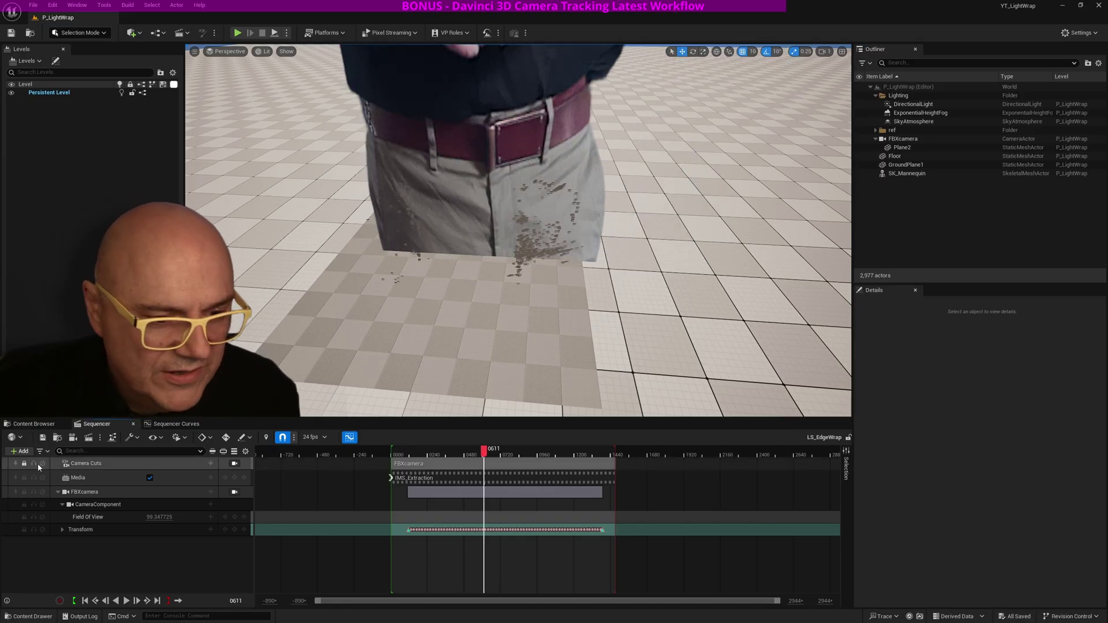
pyautogui.click(234, 492)
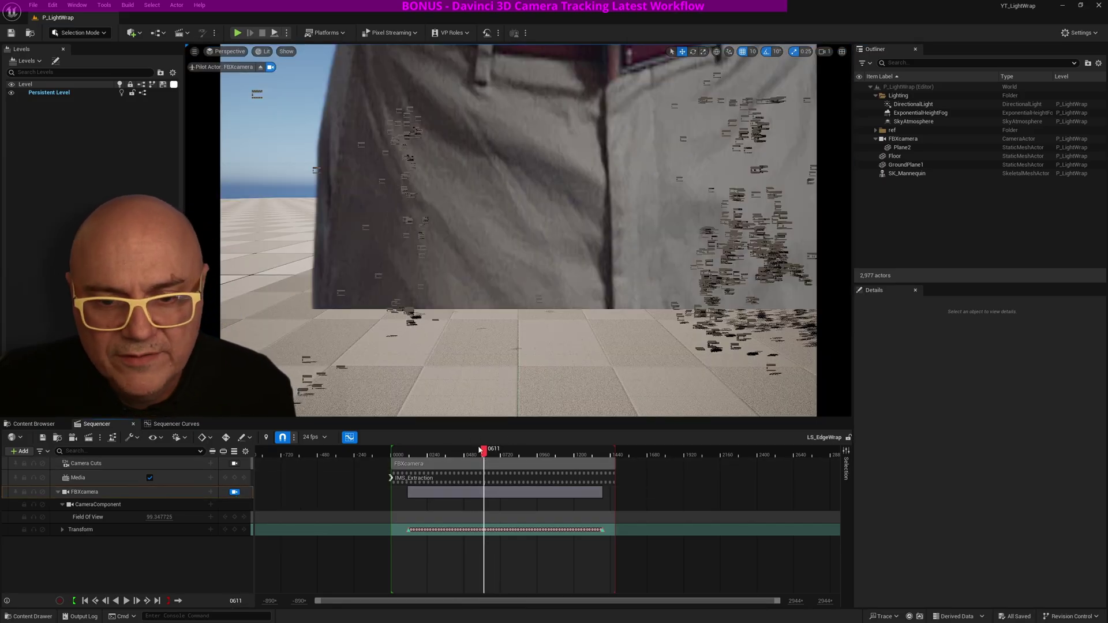
pyautogui.moveTo(481, 450)
pyautogui.mouseDown()
pyautogui.moveTo(592, 454)
pyautogui.moveTo(425, 463)
pyautogui.moveTo(466, 456)
pyautogui.mouseUp()
pyautogui.click(619, 217)
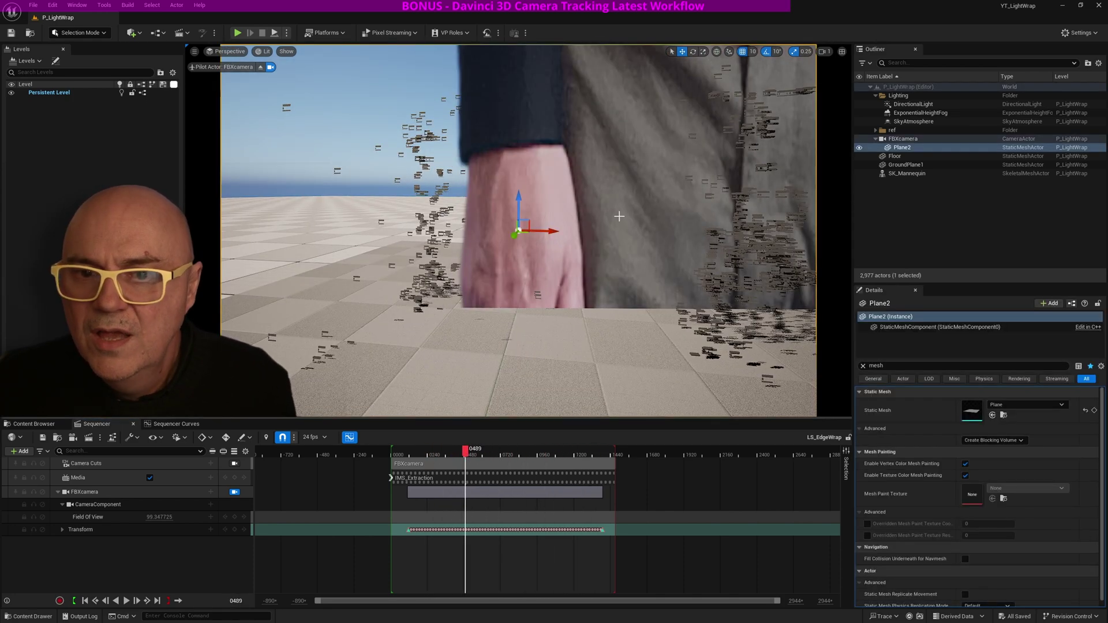
# Clear Plane2's details filter, set its X scale to 1.92, adjust its Y scale, lock the proportions and shrink it to 0.07 in X.
pyautogui.click(903, 149)
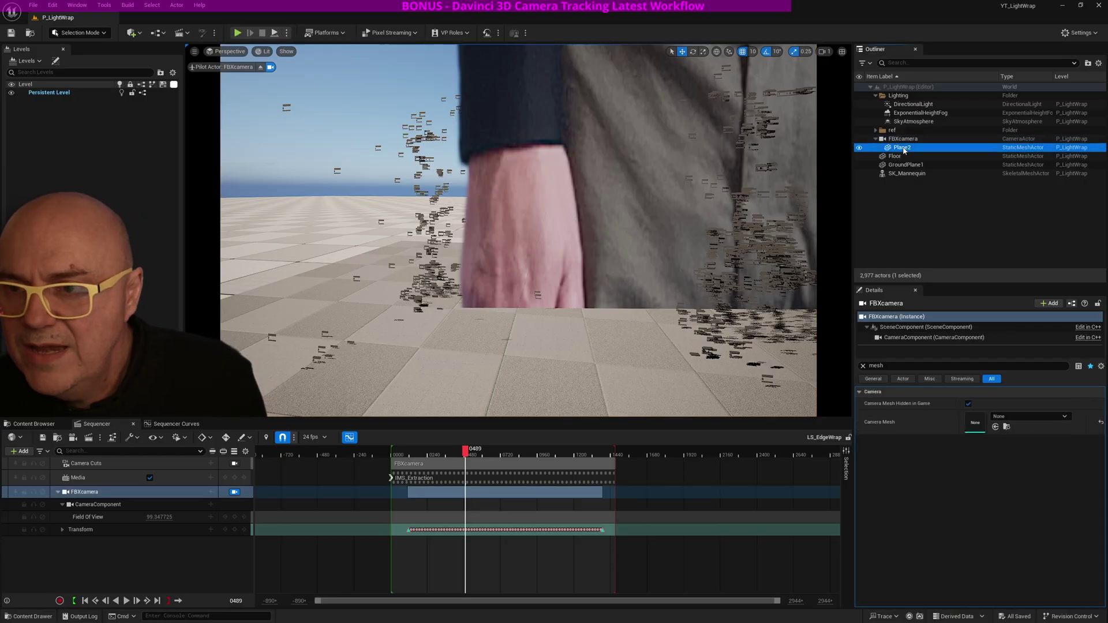
pyautogui.click(864, 366)
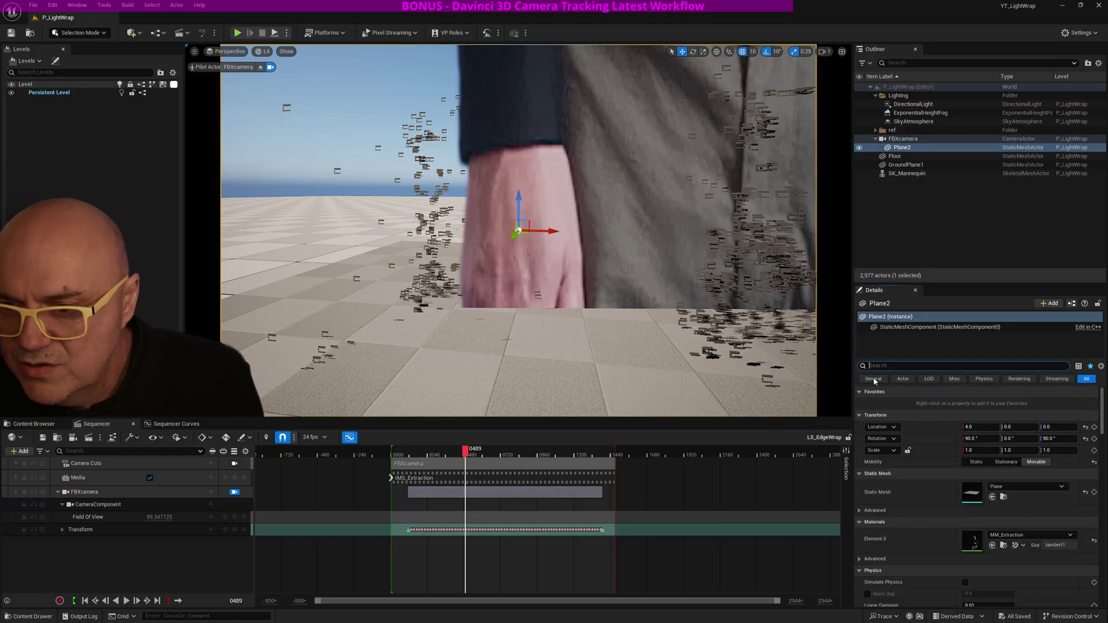
pyautogui.click(973, 451)
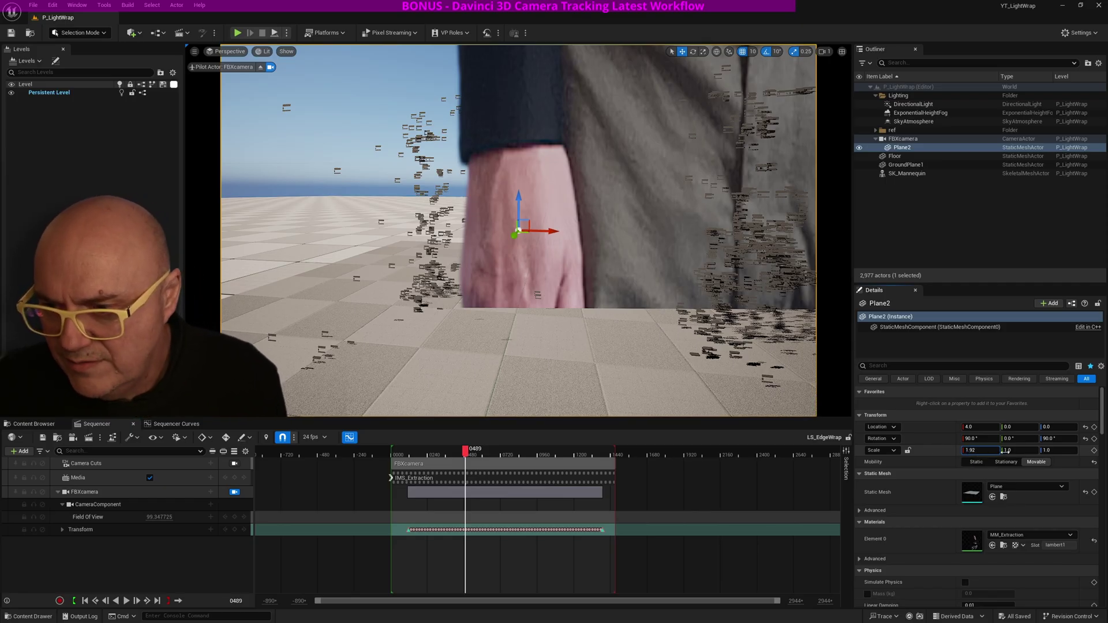
pyautogui.moveTo(1005, 450); pyautogui.dragTo(1021, 451)
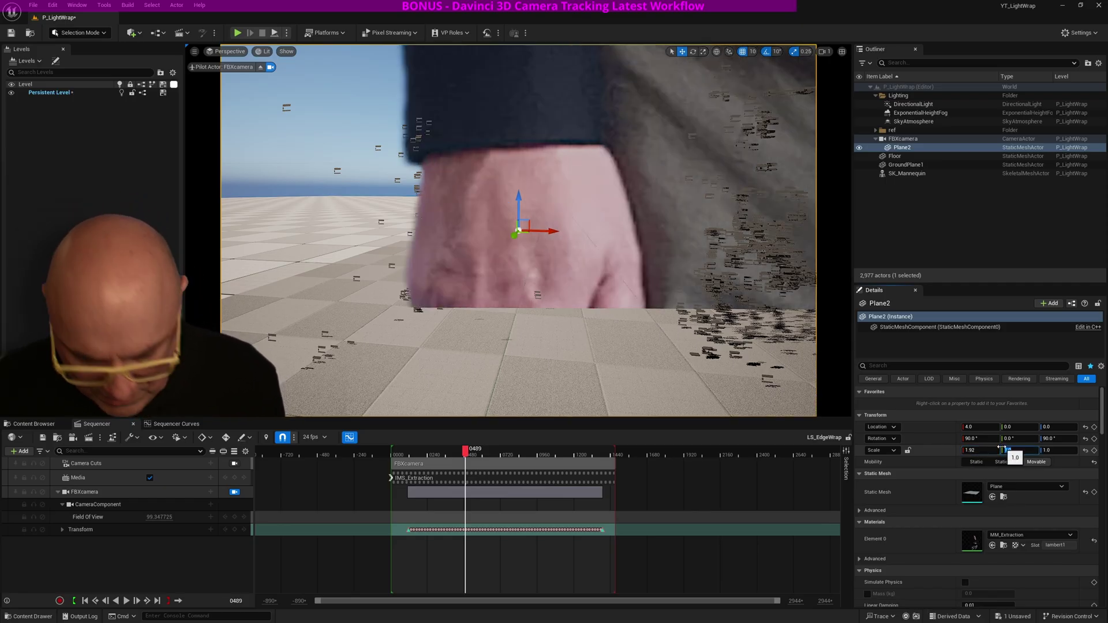
pyautogui.moveTo(1001, 450); pyautogui.dragTo(935, 451)
pyautogui.click(908, 451)
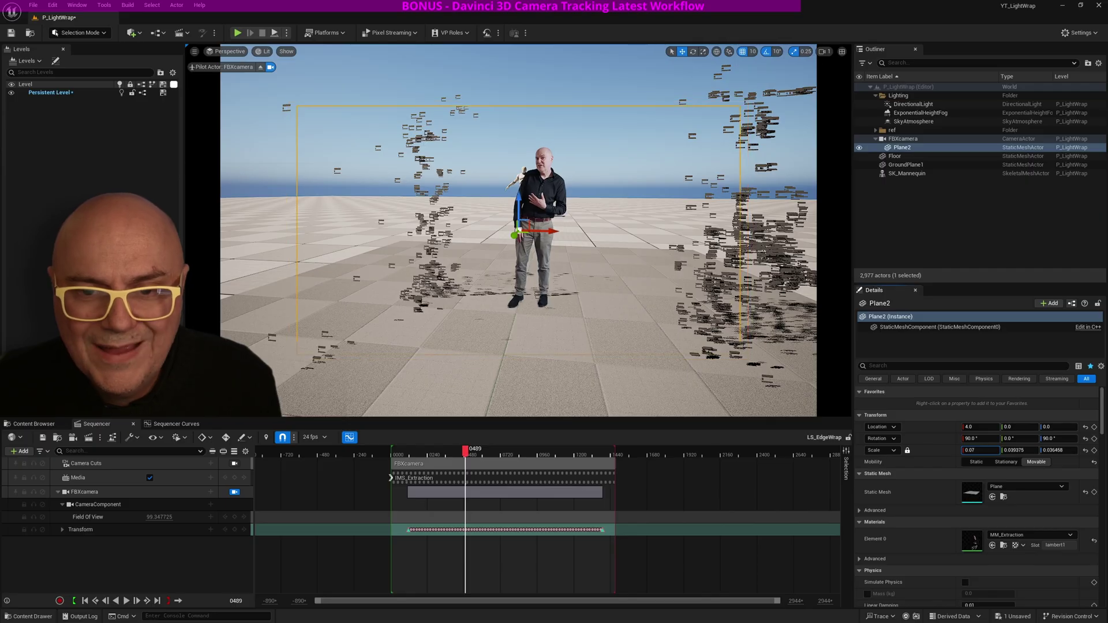
# Leave the FBXcamera view, try moving Plane2 along a world axis, and undo the move.
pyautogui.click(234, 464)
pyautogui.keyDown('alt'); pyautogui.moveTo(439, 265); pyautogui.dragTo(597, 238); pyautogui.keyUp('alt')
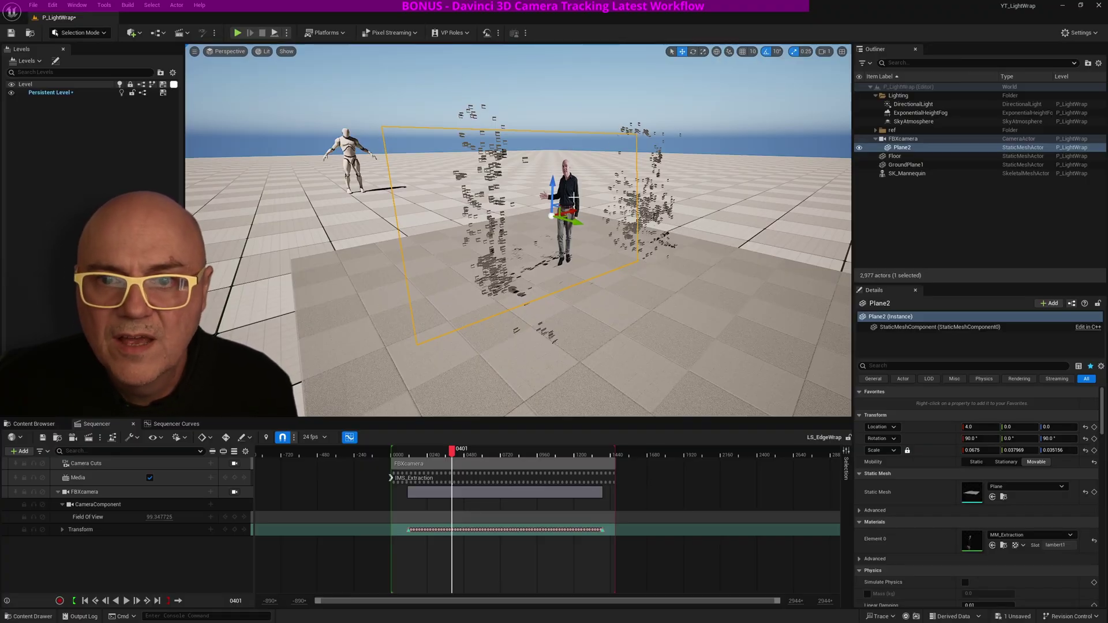
pyautogui.moveTo(577, 222)
pyautogui.mouseDown()
pyautogui.moveTo(500, 220)
pyautogui.moveTo(559, 221)
pyautogui.mouseUp()
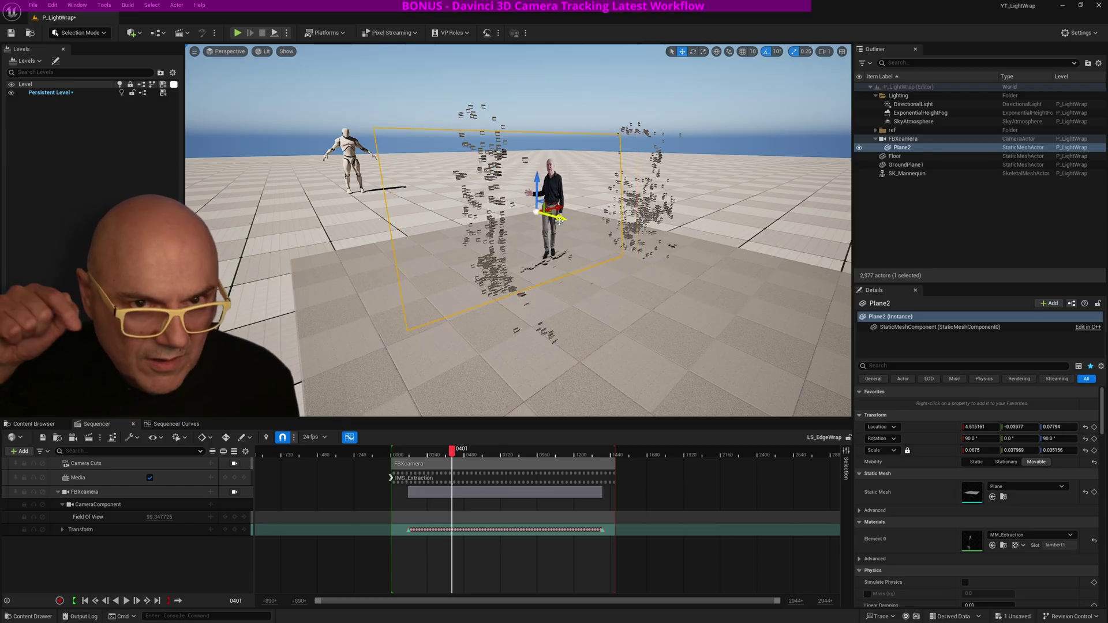
pyautogui.hotkey('ctrl', 'z')
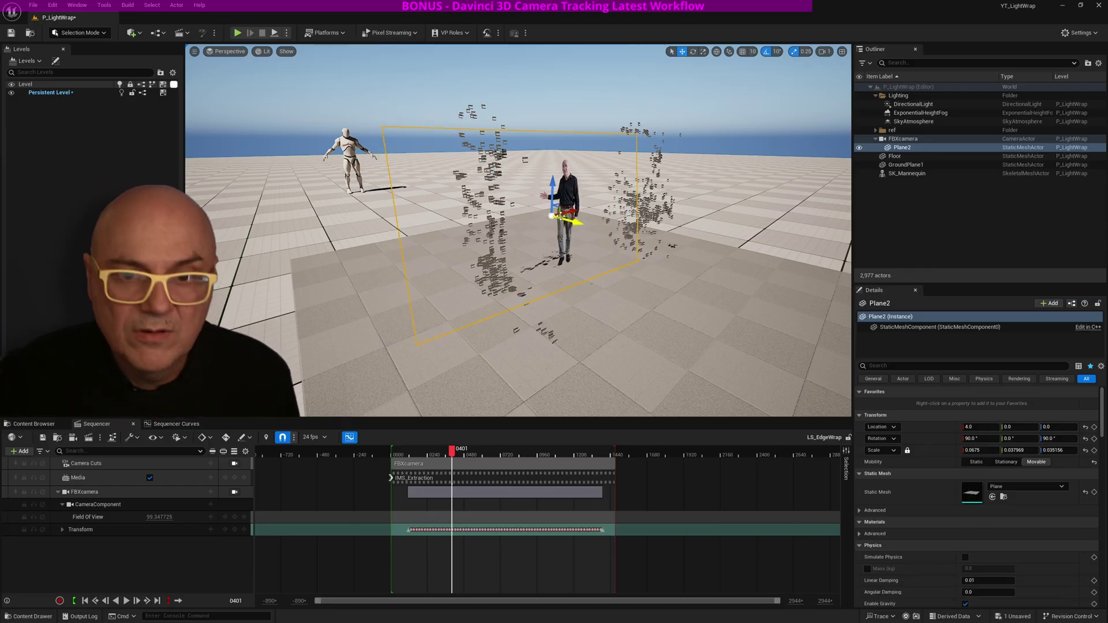
# Switch the transform gizmo to local space and move Plane2 away from FBXcamera along its view axis to X location about 4.5.
pyautogui.click(717, 52)
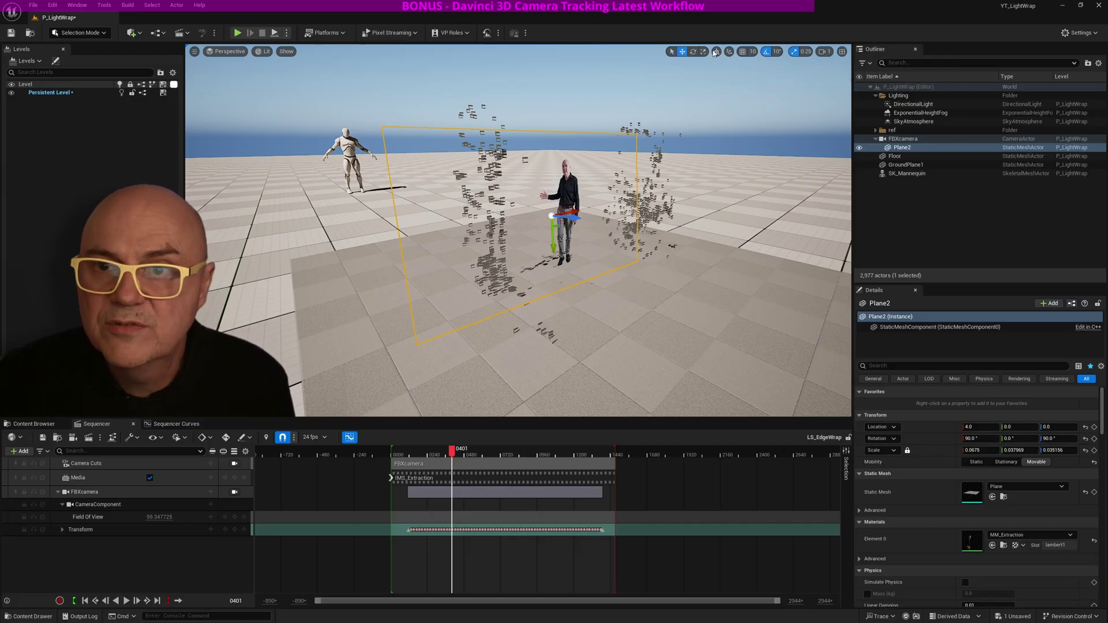
pyautogui.keyDown('alt'); pyautogui.moveTo(604, 242); pyautogui.dragTo(781, 199); pyautogui.keyUp('alt')
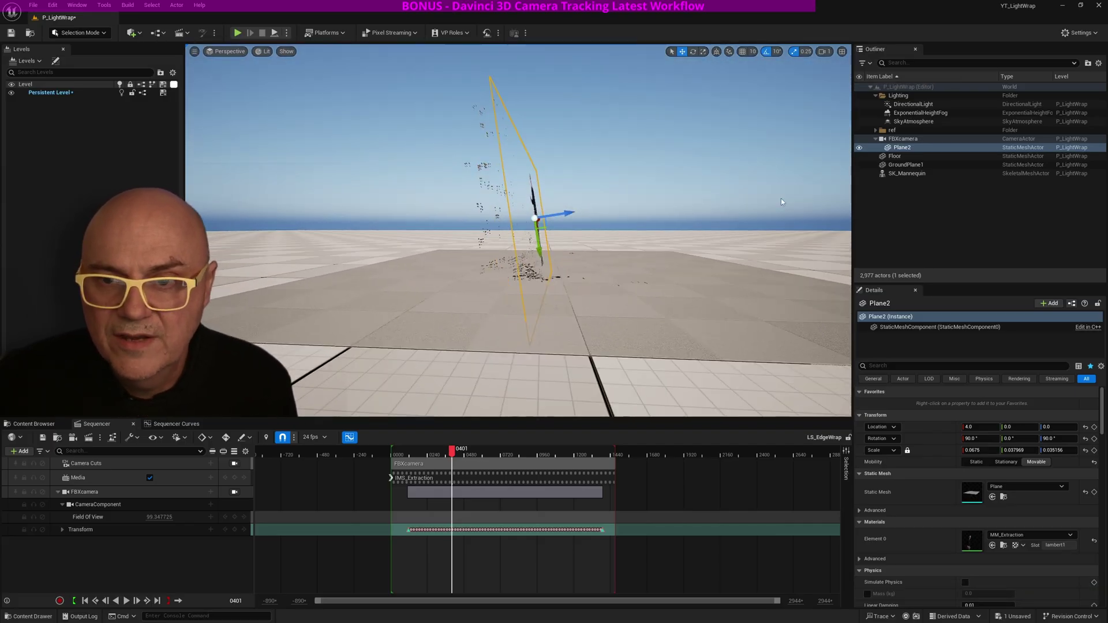
pyautogui.click(903, 139)
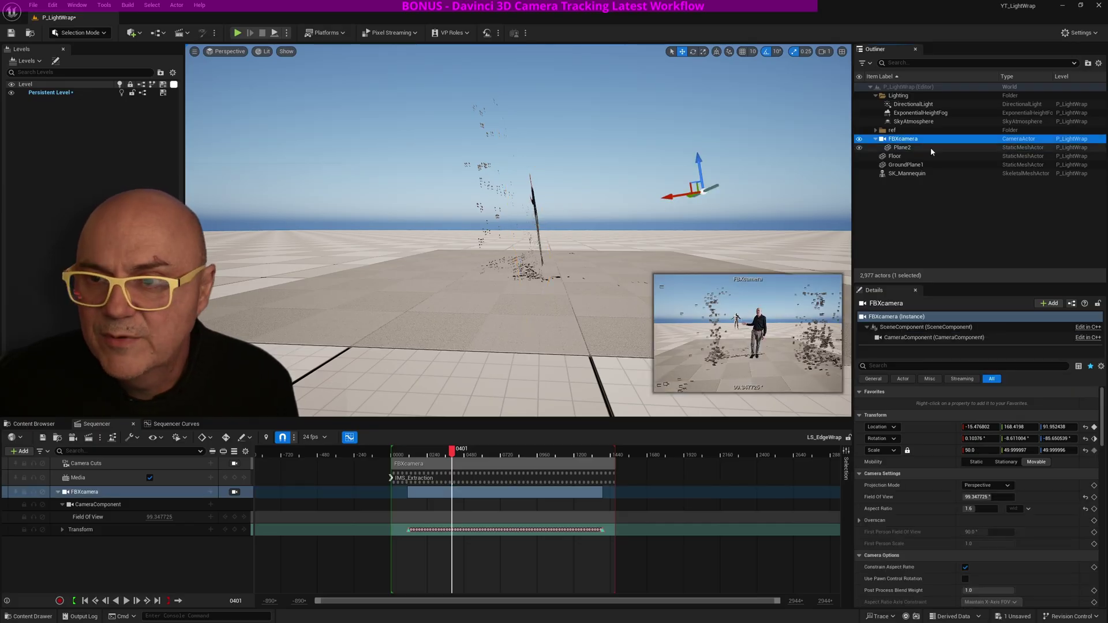
pyautogui.click(903, 148)
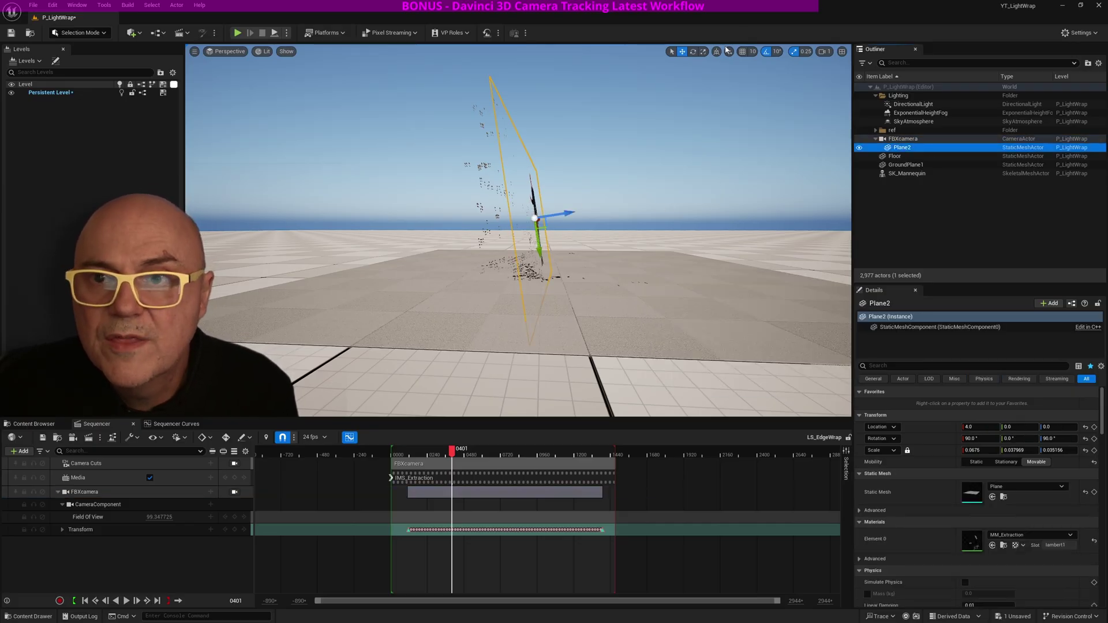
pyautogui.click(717, 52)
pyautogui.click(717, 53)
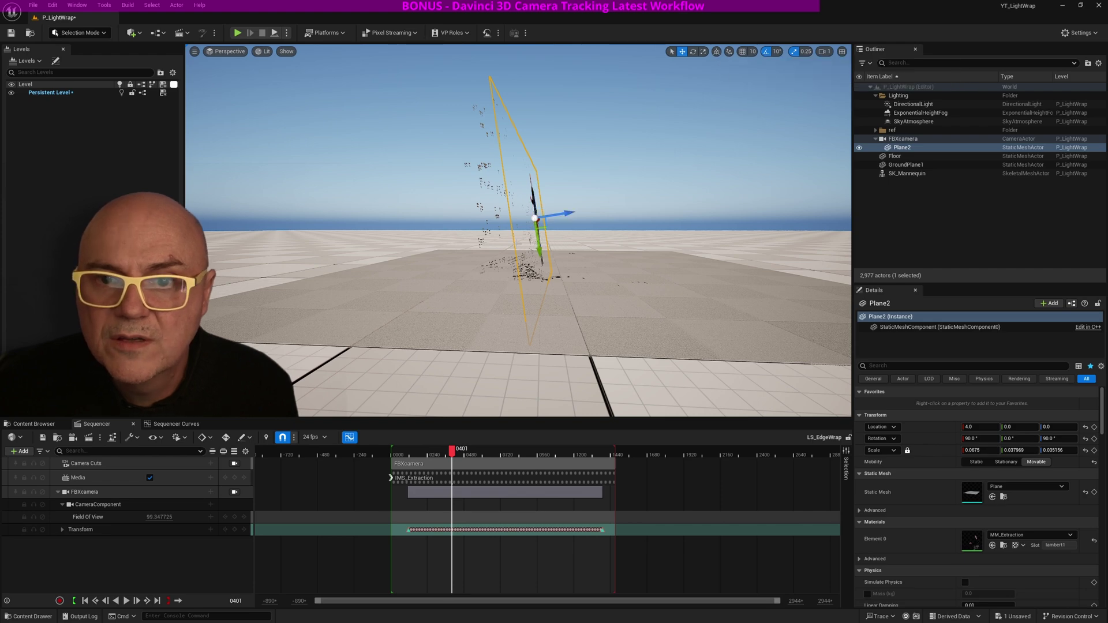
pyautogui.moveTo(568, 214); pyautogui.dragTo(468, 278)
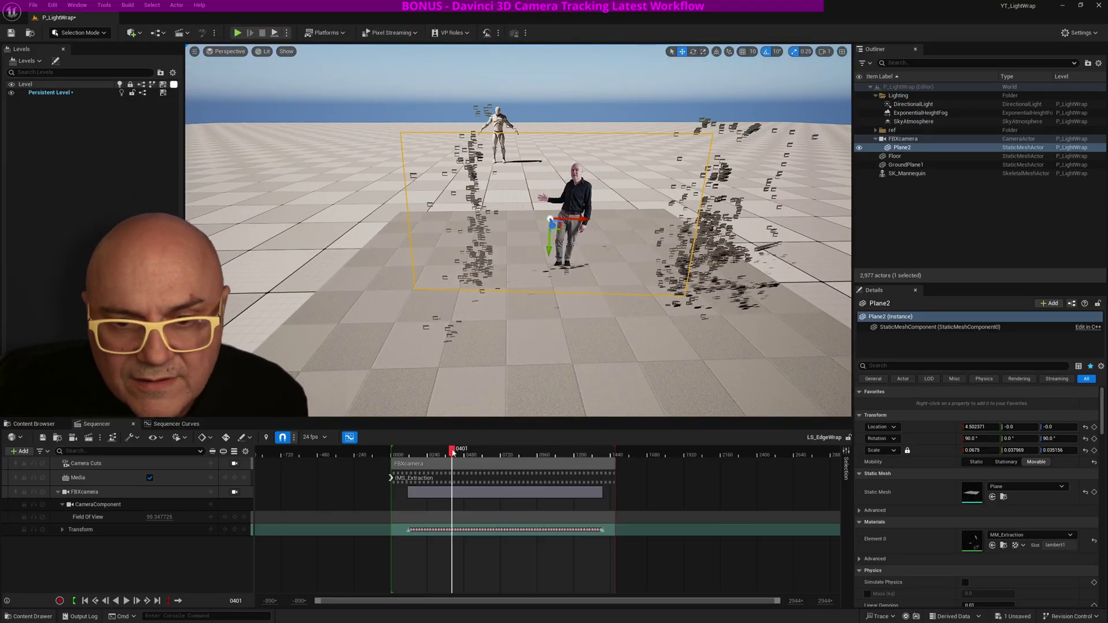
# Play back the sequence, look through FBXcamera, set Plane2's X location to 3.9 and scrub to frame 551.
pyautogui.moveTo(453, 452)
pyautogui.mouseDown()
pyautogui.moveTo(425, 452)
pyautogui.moveTo(467, 453)
pyautogui.mouseUp()
pyautogui.click(412, 455)
pyautogui.press('space')
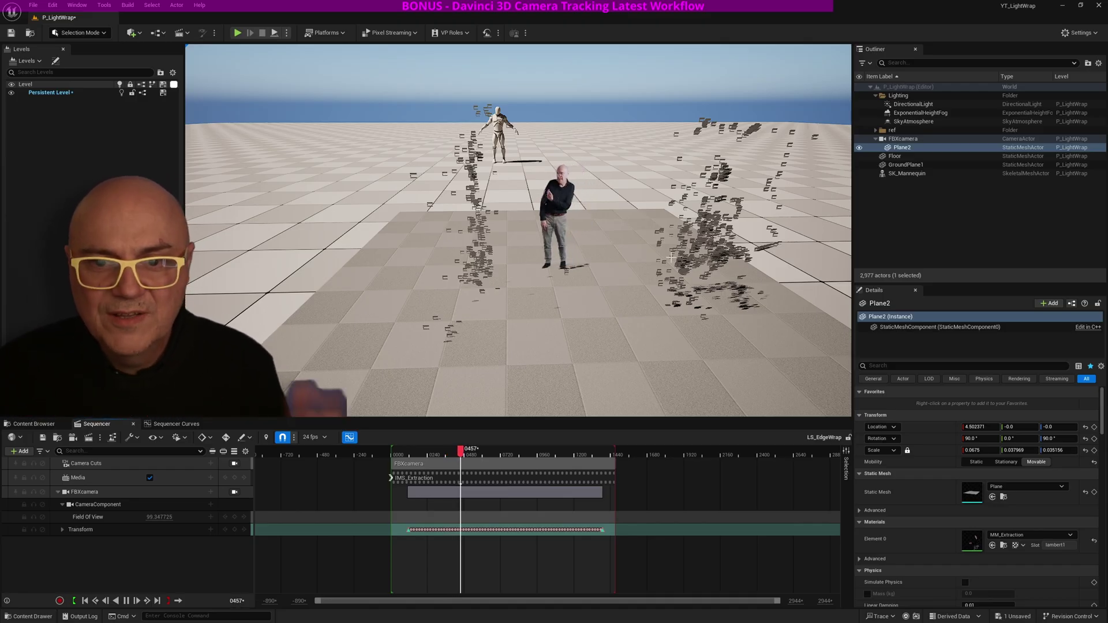
pyautogui.keyDown('alt'); pyautogui.moveTo(703, 267); pyautogui.dragTo(761, 269); pyautogui.keyUp('alt')
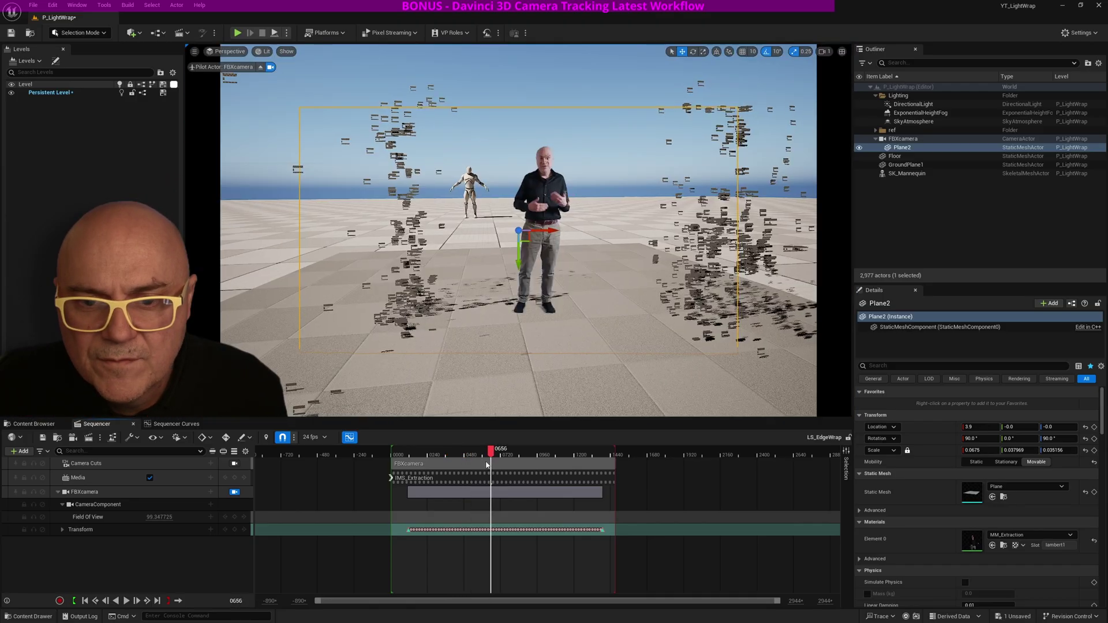
pyautogui.moveTo(490, 463); pyautogui.dragTo(475, 465)
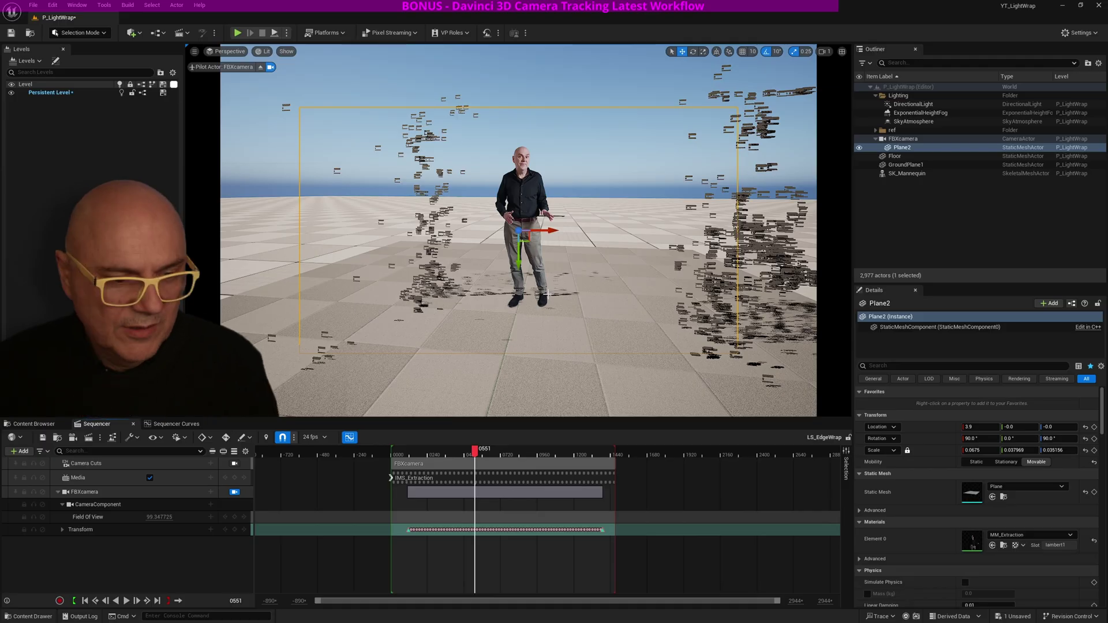
# Open the MM_Extraction material from the Media folder, filter its details for "depth", enable Disable Depth Test, apply and close it.
pyautogui.click(33, 423)
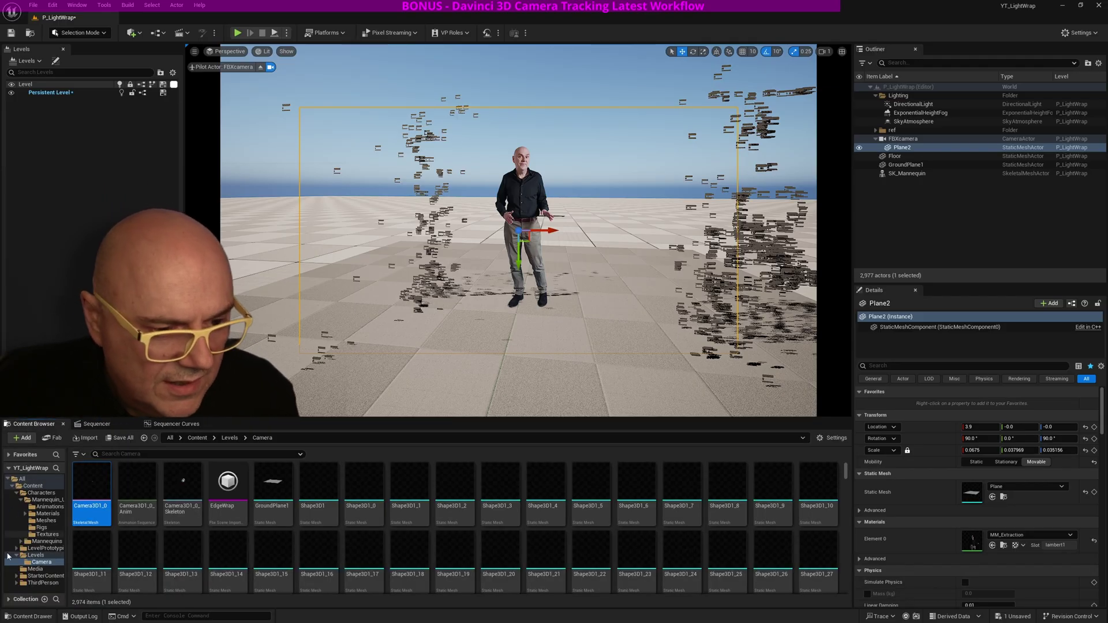
pyautogui.click(35, 570)
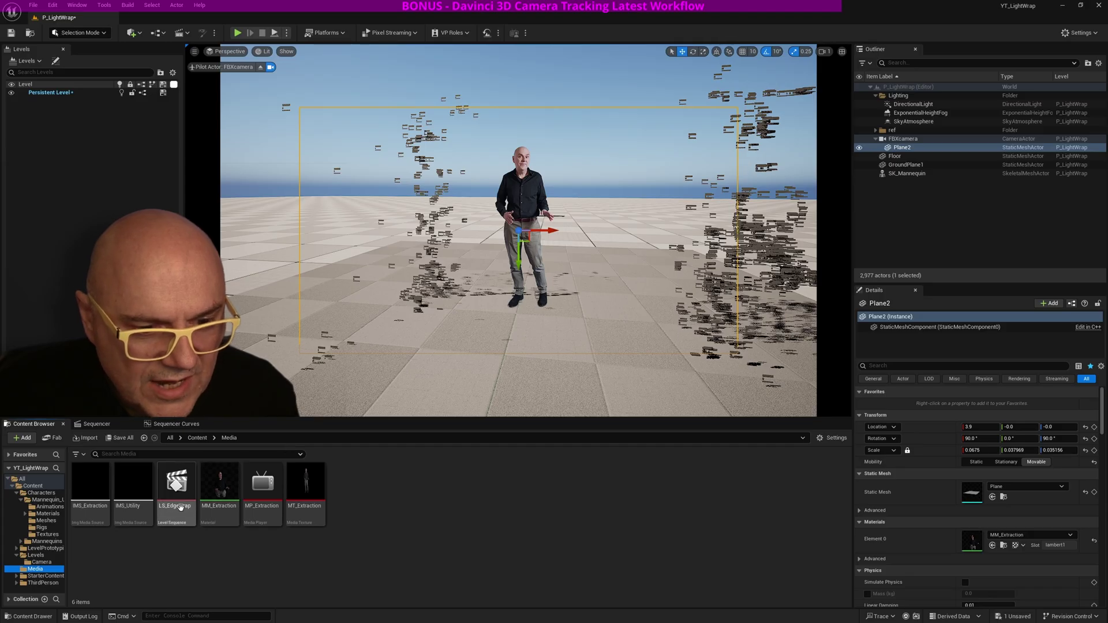
pyautogui.doubleClick(225, 501)
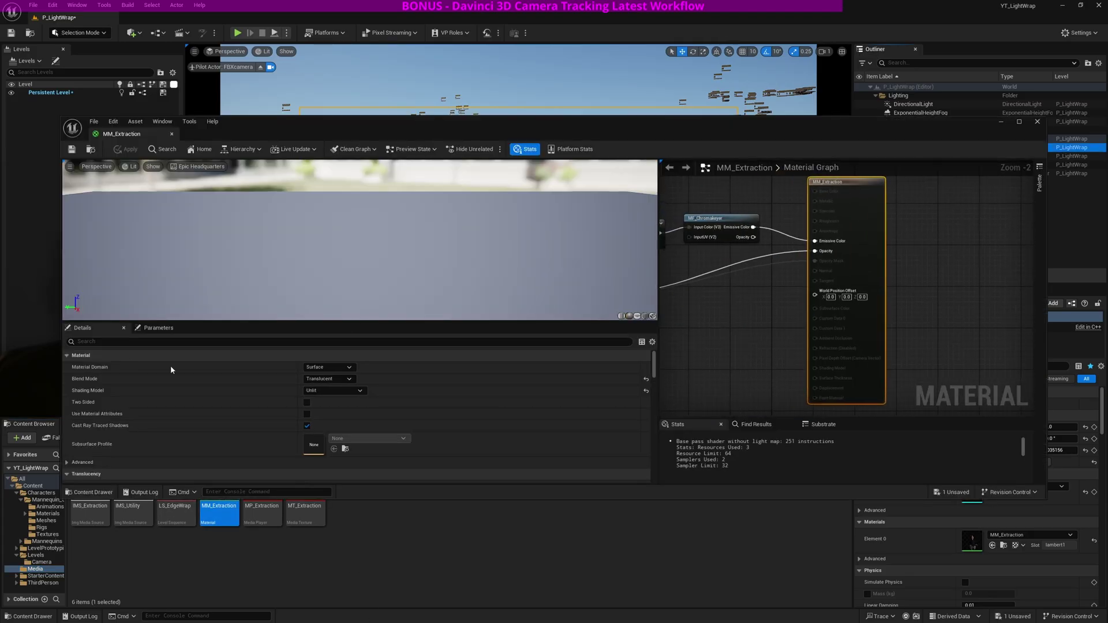
pyautogui.click(100, 341)
pyautogui.write('d')
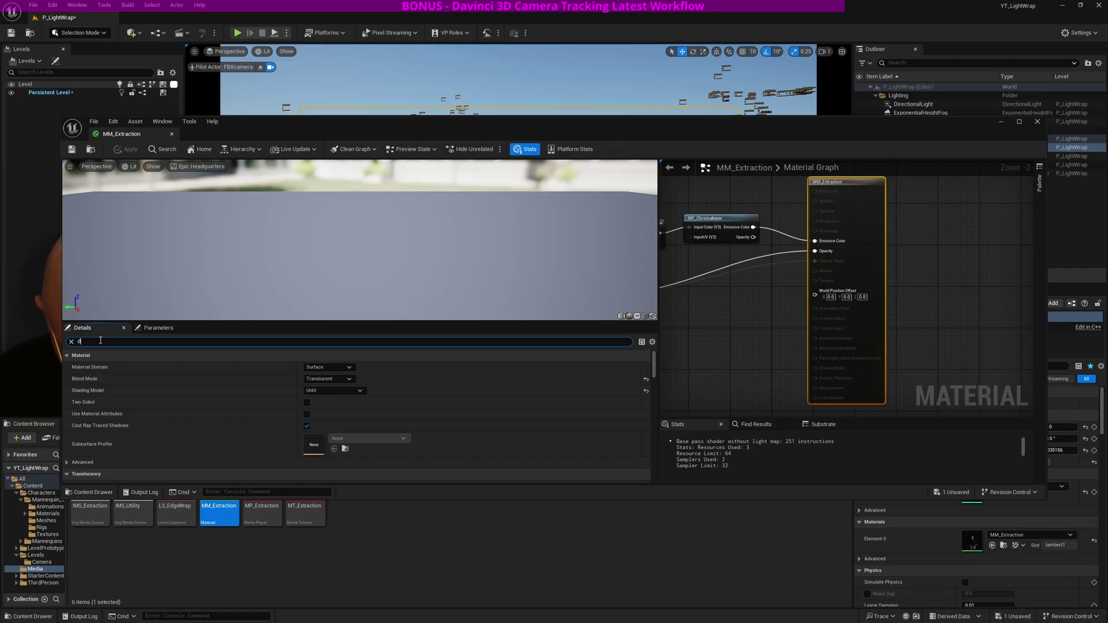
pyautogui.write('epth')
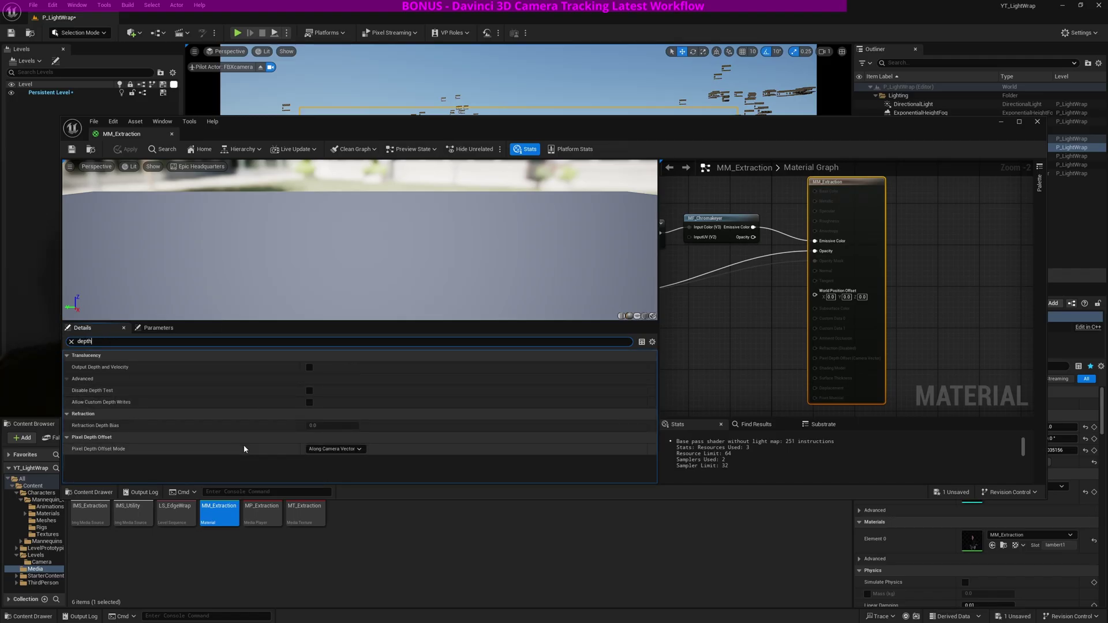
pyautogui.click(309, 392)
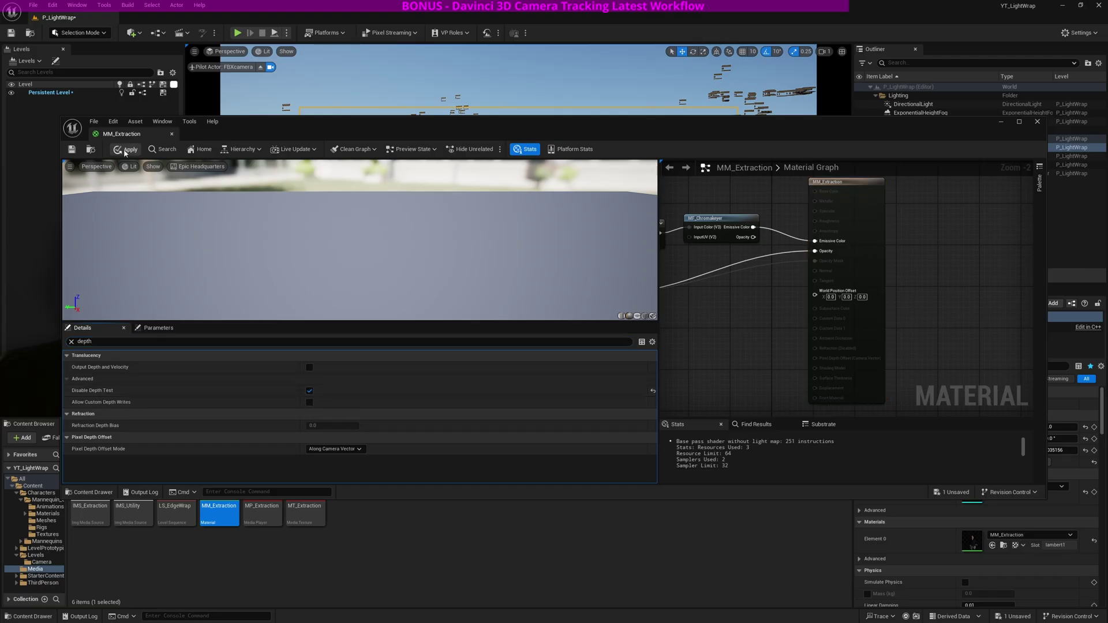
pyautogui.click(1038, 122)
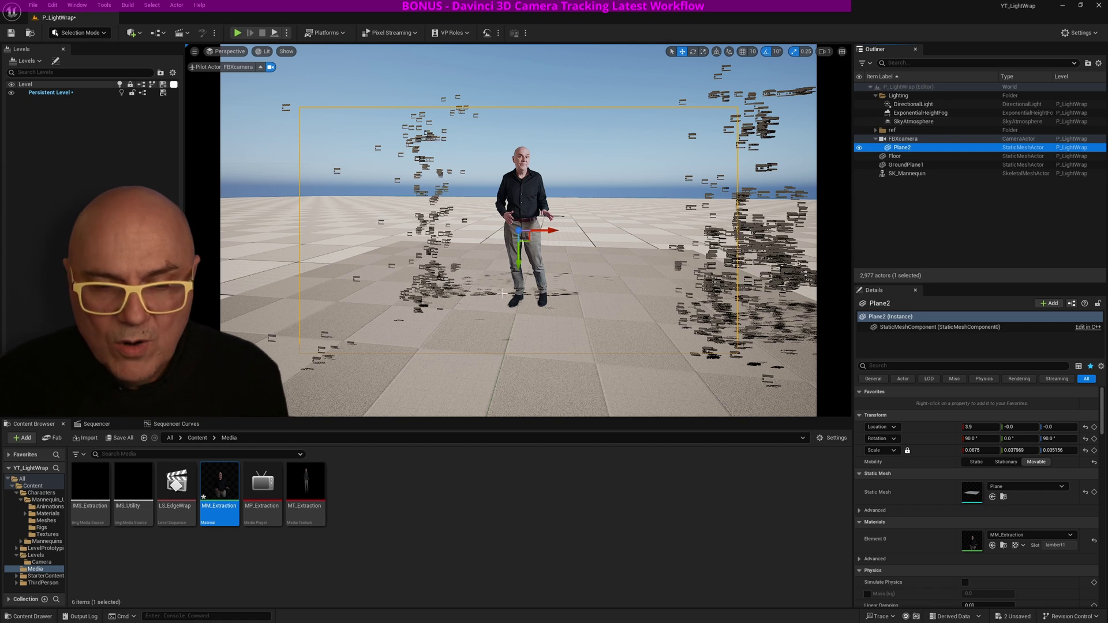
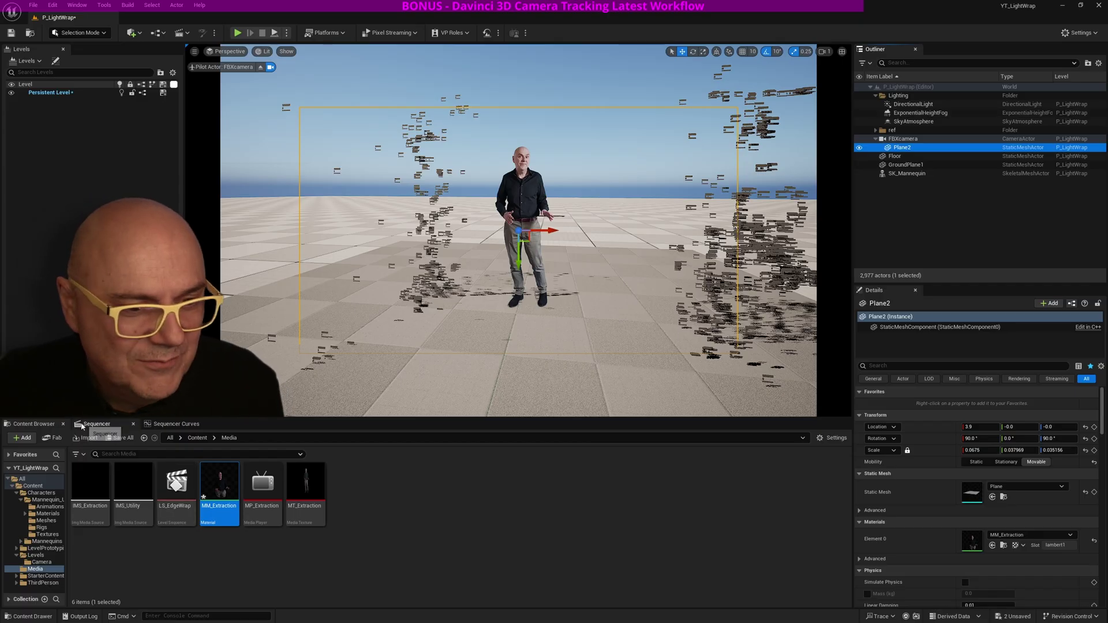
# Reopen the LS_EdgeWrap sequence, play it through FBXcamera and set Plane2's X location to 3.6.
pyautogui.doubleClick(177, 484)
pyautogui.moveTo(466, 456); pyautogui.dragTo(440, 457)
pyautogui.press('space')
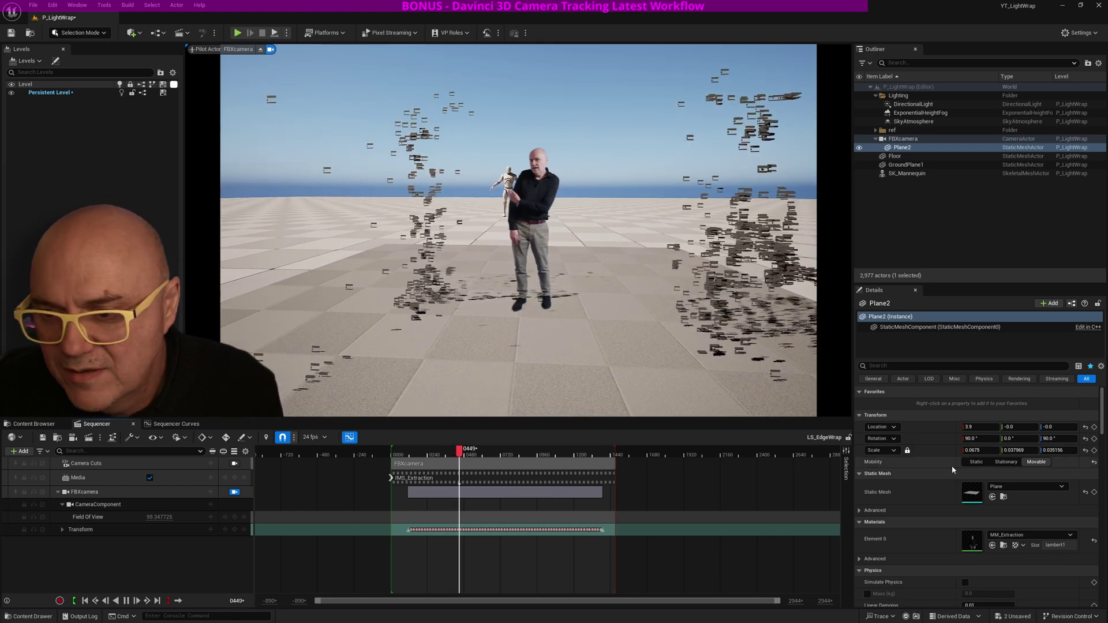
pyautogui.click(972, 426)
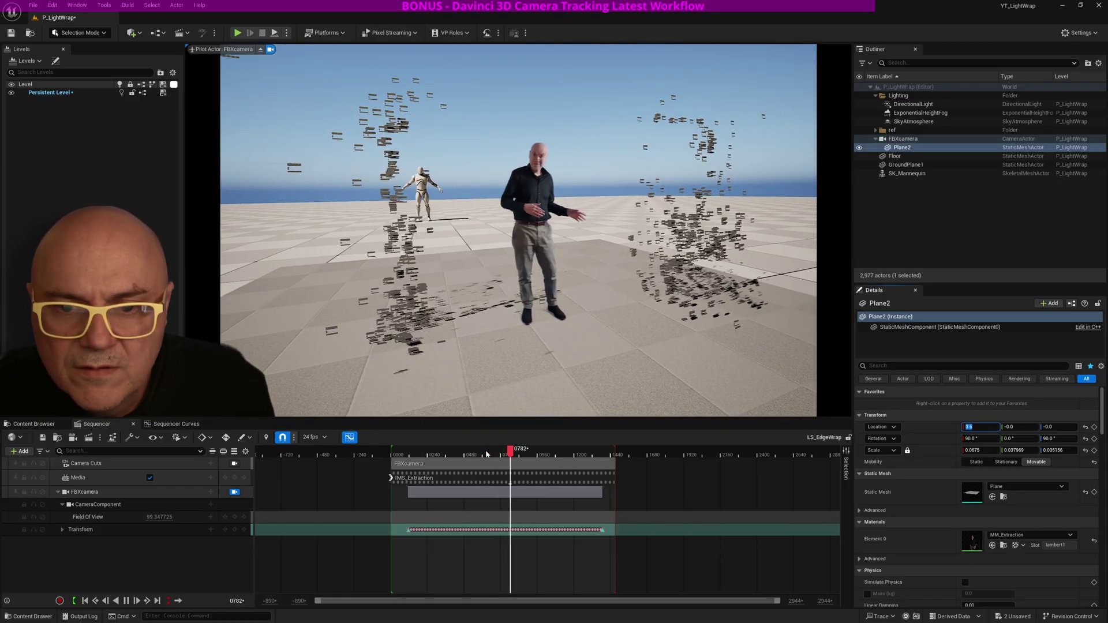
# Play the sequence from frame 245 to check how the footage sits on the ground, and stop at frame 733.
pyautogui.click(429, 456)
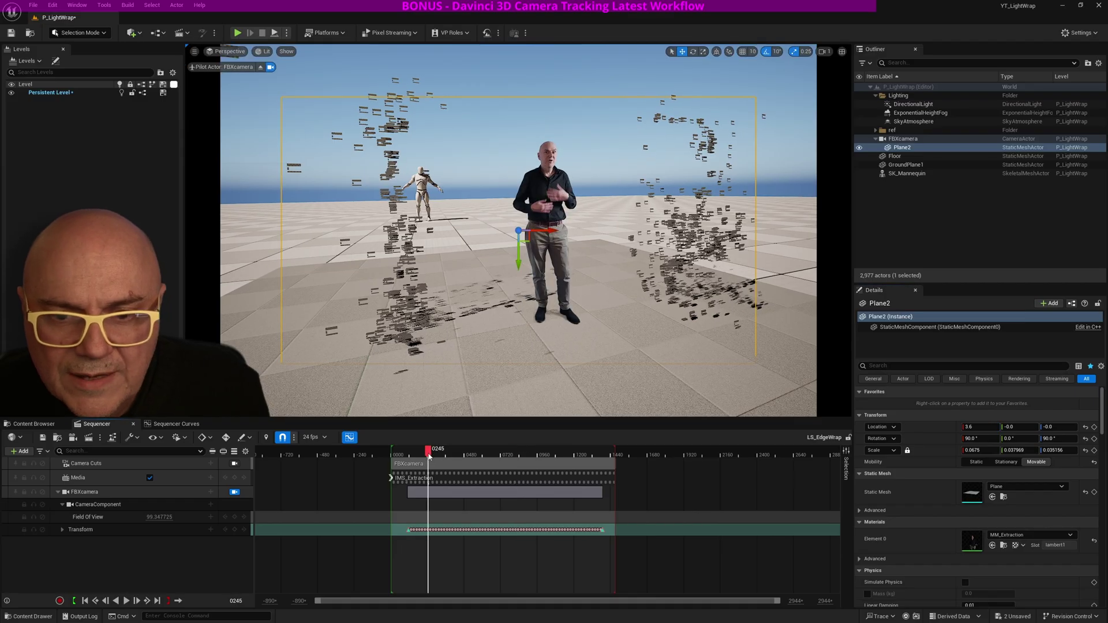
pyautogui.press('space')
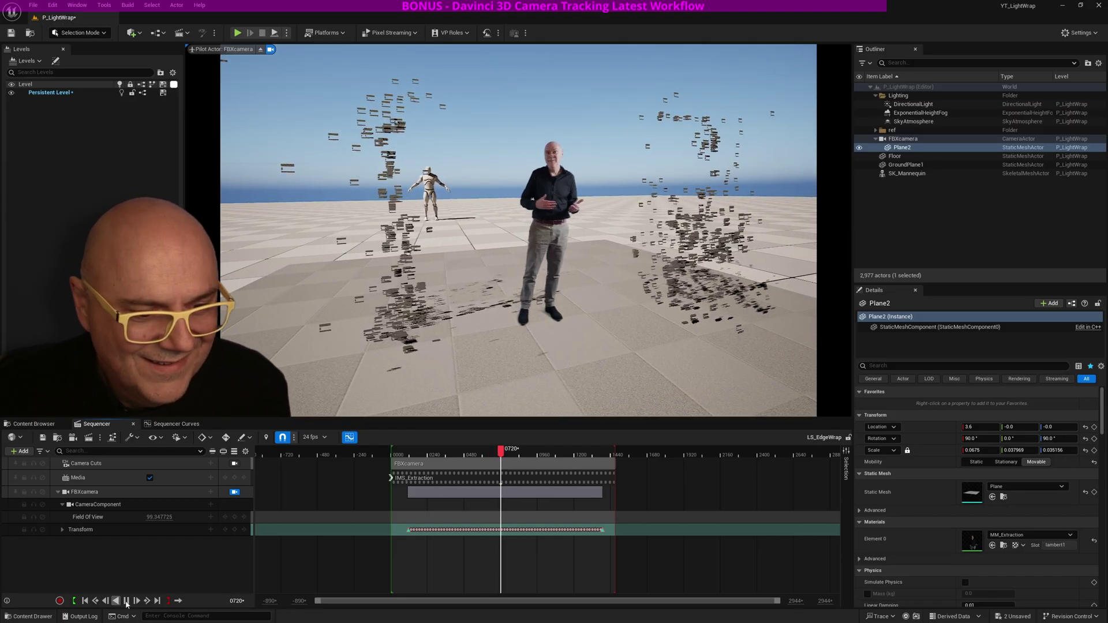
pyautogui.click(126, 601)
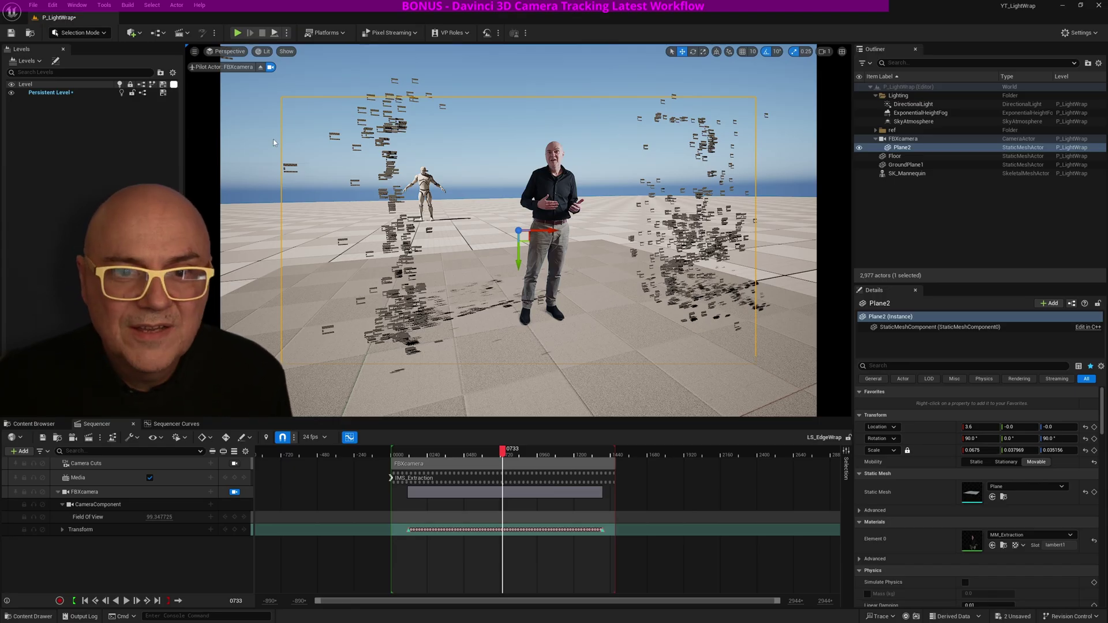
# Move SK_Mannequin toward the camera to about Y -20, beside the man in the footage, and scrub to frame 250.
pyautogui.click(261, 166)
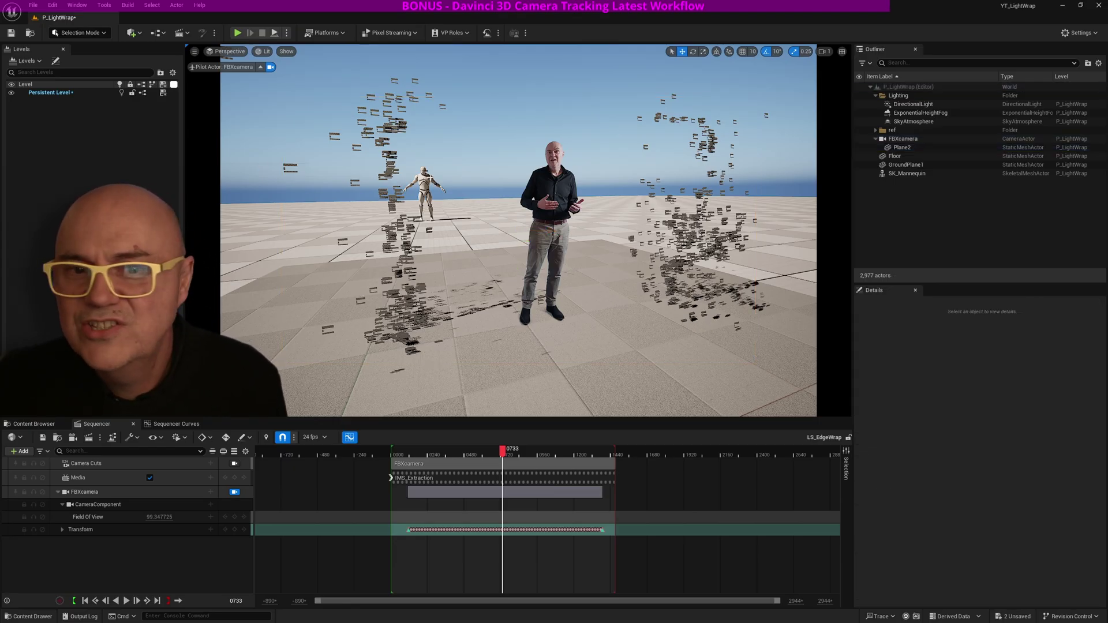
pyautogui.click(907, 173)
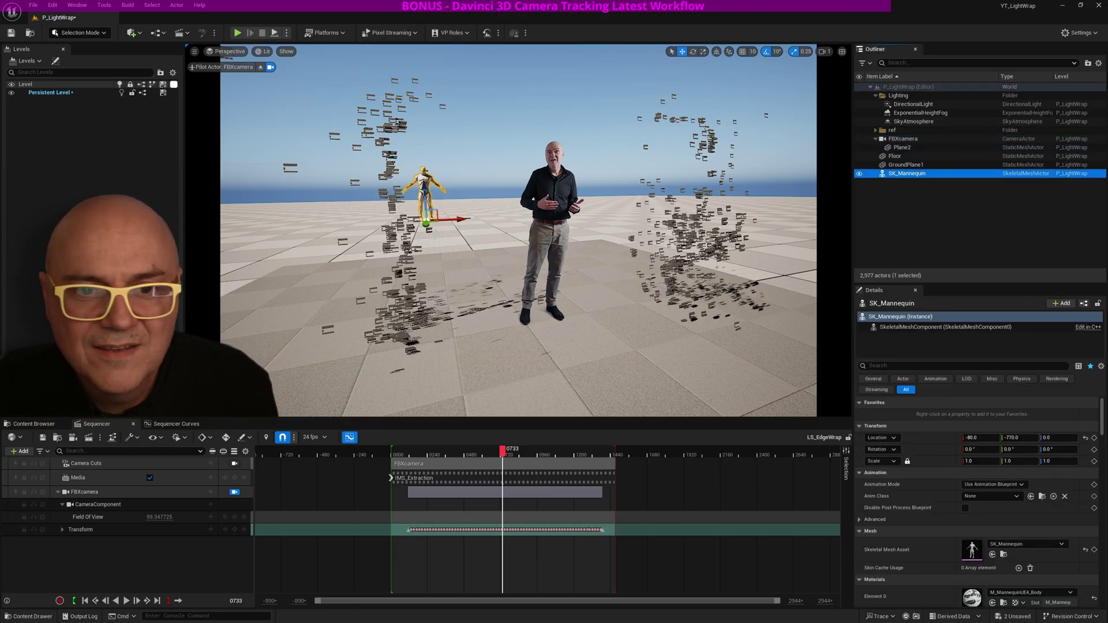
pyautogui.moveTo(425, 223); pyautogui.dragTo(427, 225)
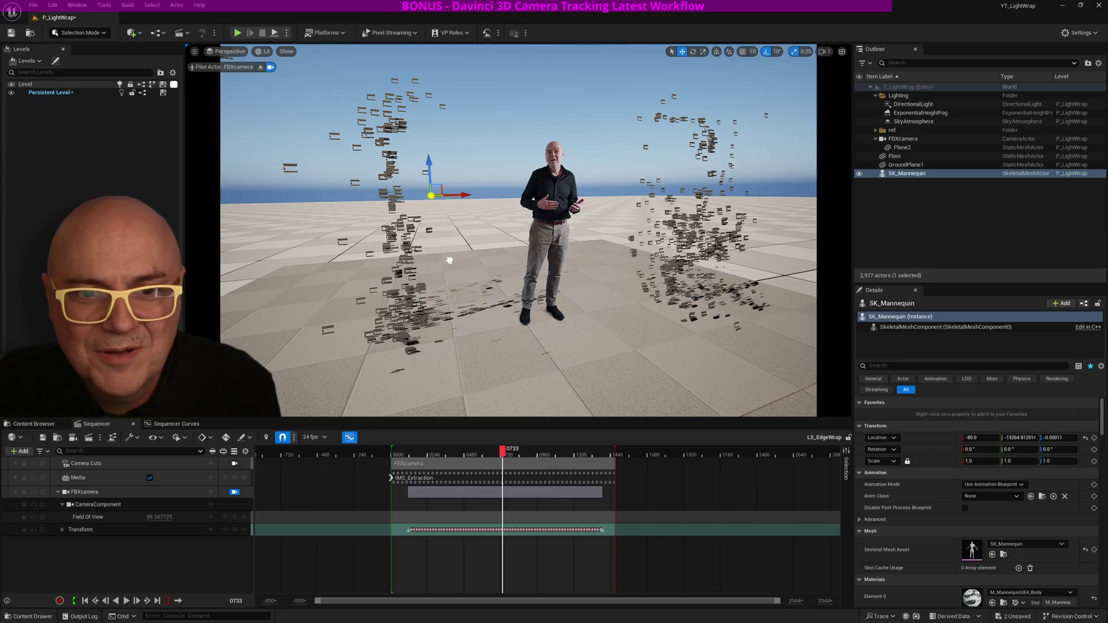
pyautogui.moveTo(414, 283); pyautogui.dragTo(404, 348)
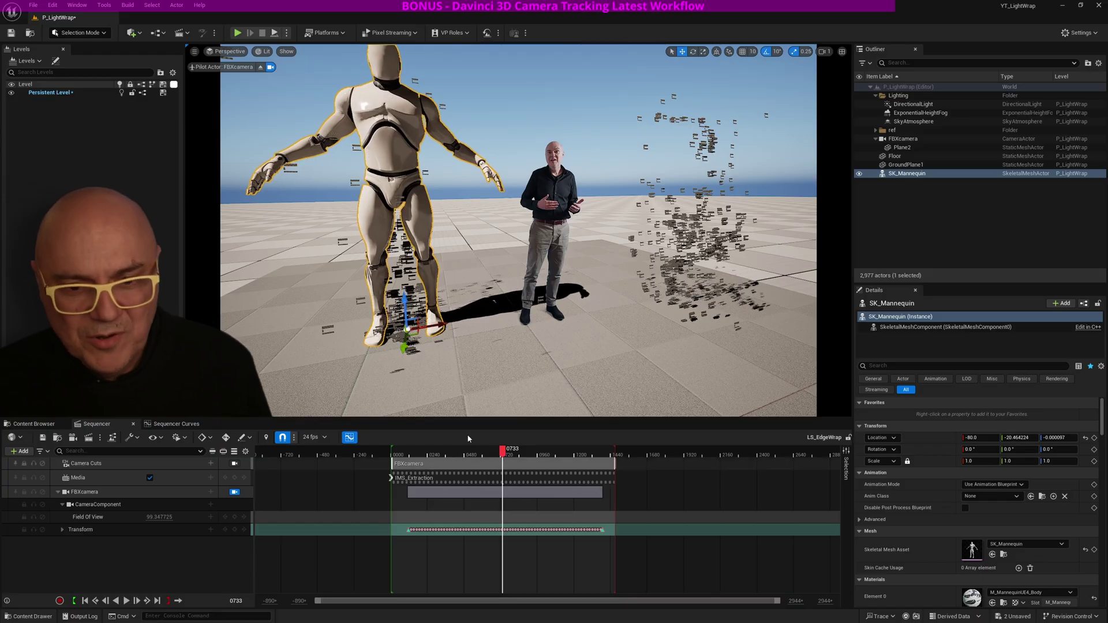
pyautogui.moveTo(506, 449); pyautogui.dragTo(430, 455)
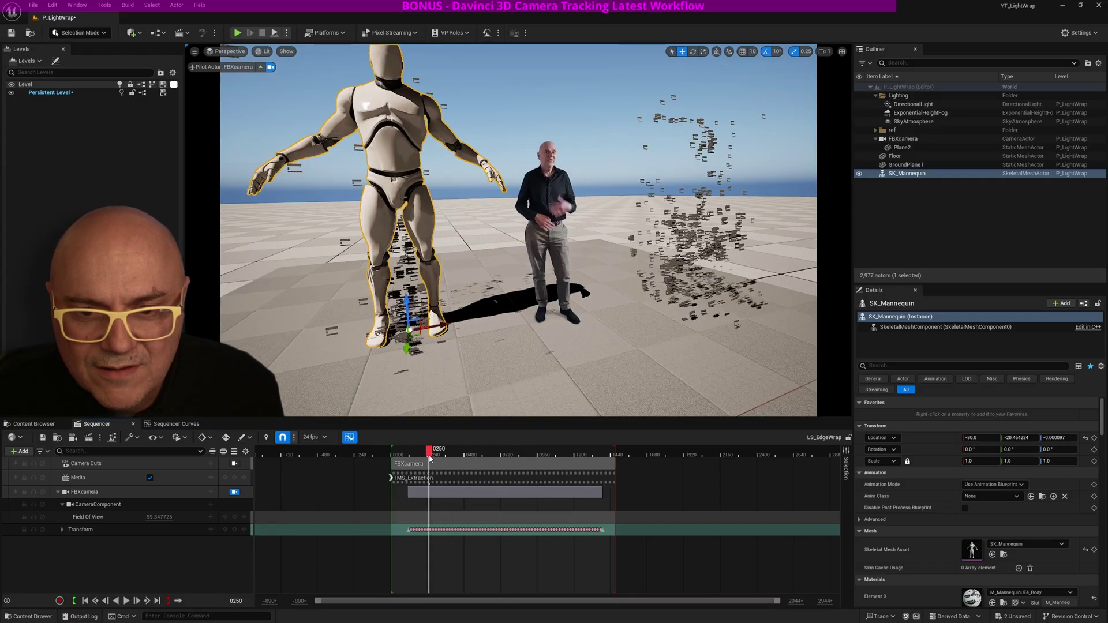
# Play the sequence from frame 250 to check the mannequin against the footage, and stop at frame 593.
pyautogui.press('space')
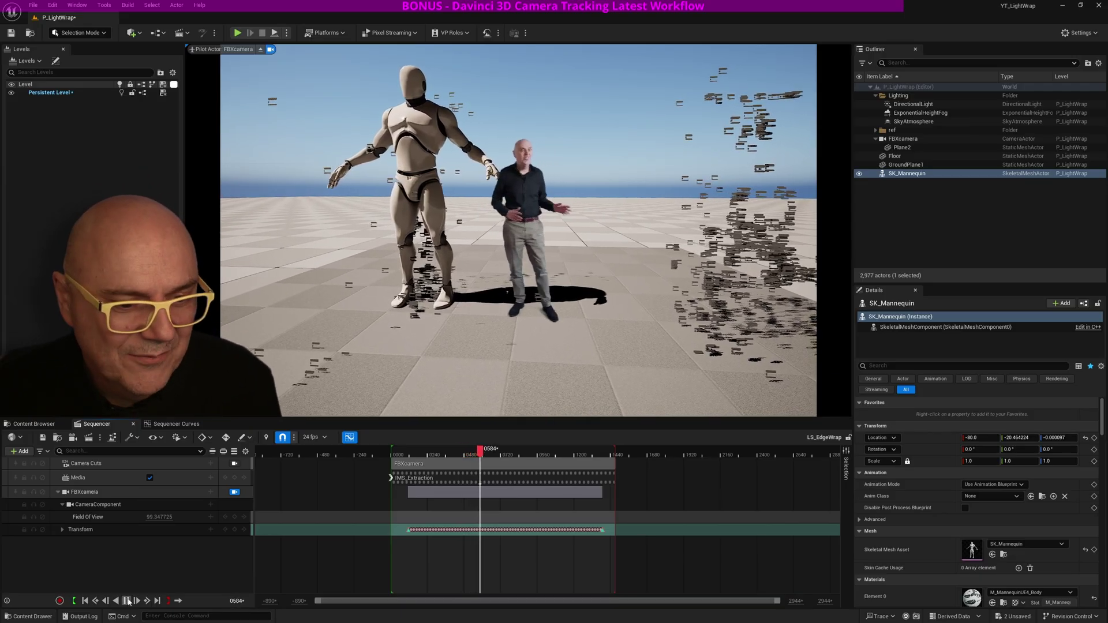
pyautogui.press('space')
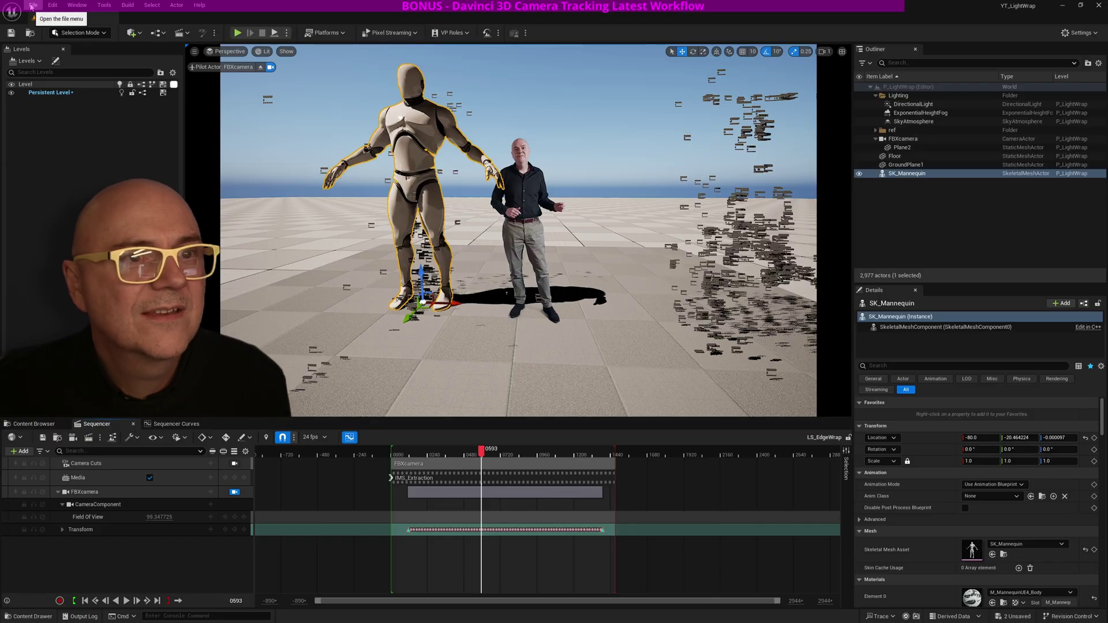
# Add an empty Actor to the level and place it at the man's feet, at about X 10.7, Y -2.9, Z 3.0.
pyautogui.click(131, 33)
pyautogui.moveTo(158, 126)
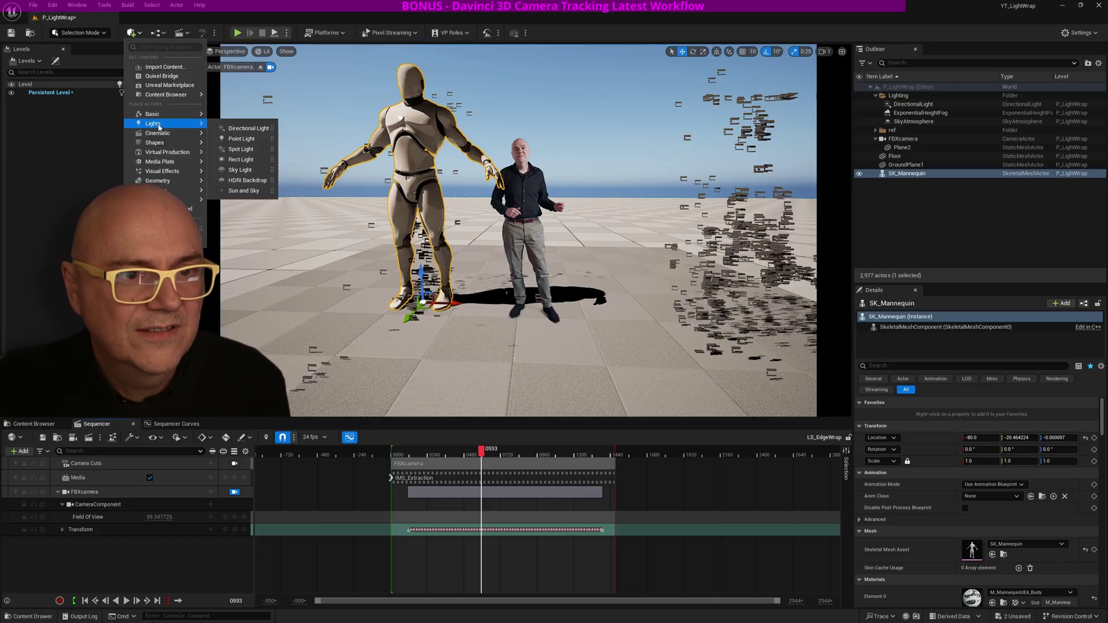
pyautogui.click(233, 121)
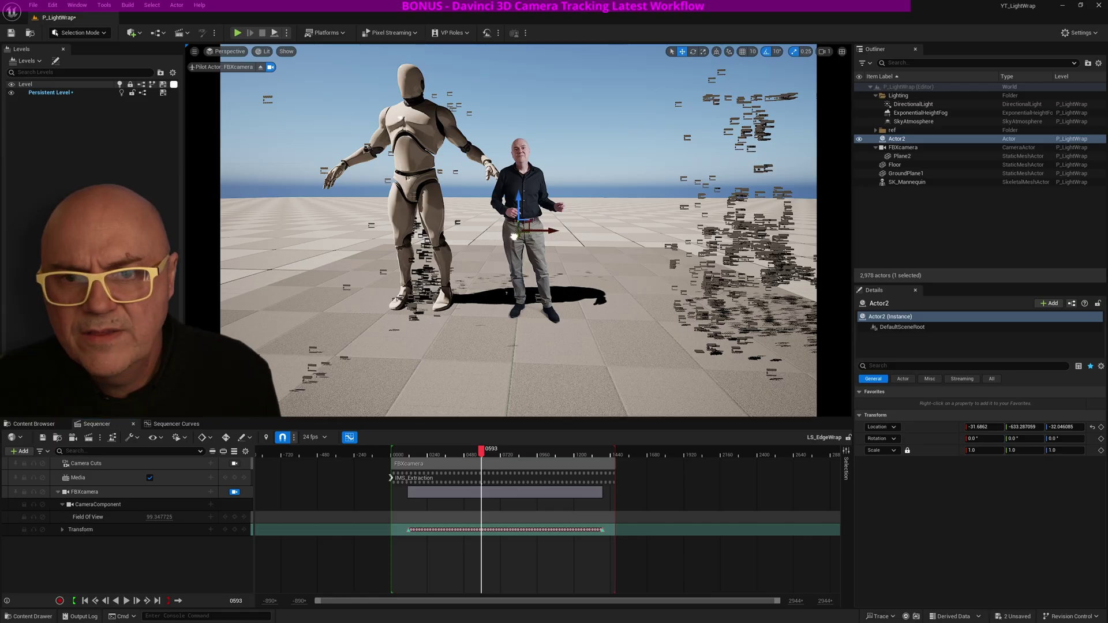
pyautogui.moveTo(503, 266); pyautogui.dragTo(456, 381)
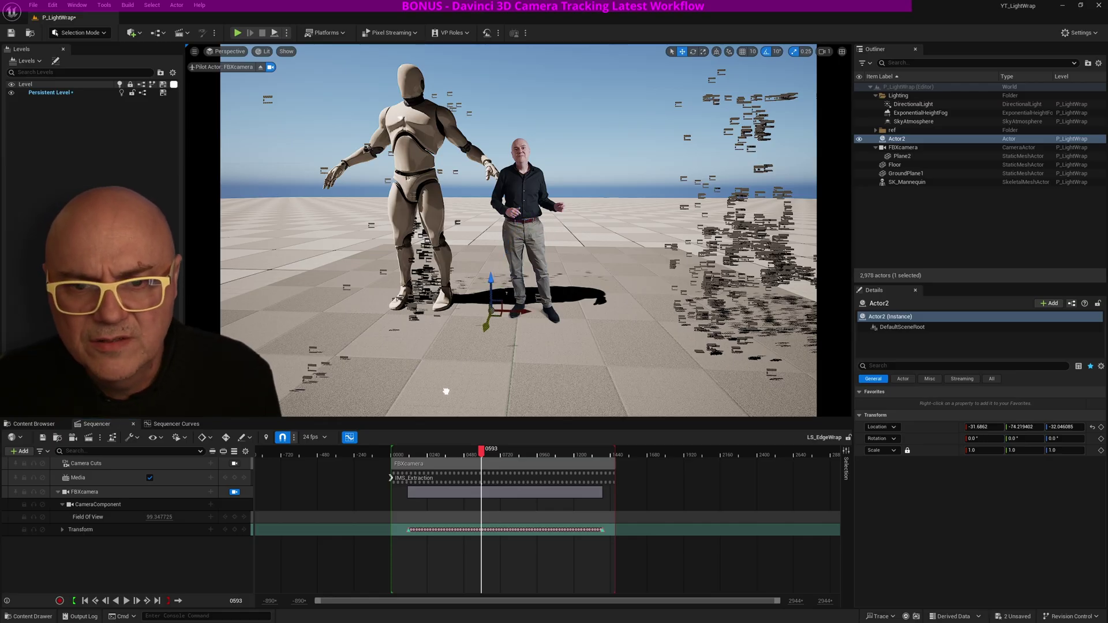
pyautogui.click(234, 492)
pyautogui.keyDown('alt'); pyautogui.moveTo(356, 368); pyautogui.dragTo(588, 305); pyautogui.keyUp('alt')
pyautogui.moveTo(462, 309); pyautogui.dragTo(598, 344)
# Parent FBXcamera to the empty Actor2 and scale that actor uniformly to 1.285.
pyautogui.moveTo(900, 147); pyautogui.dragTo(899, 139)
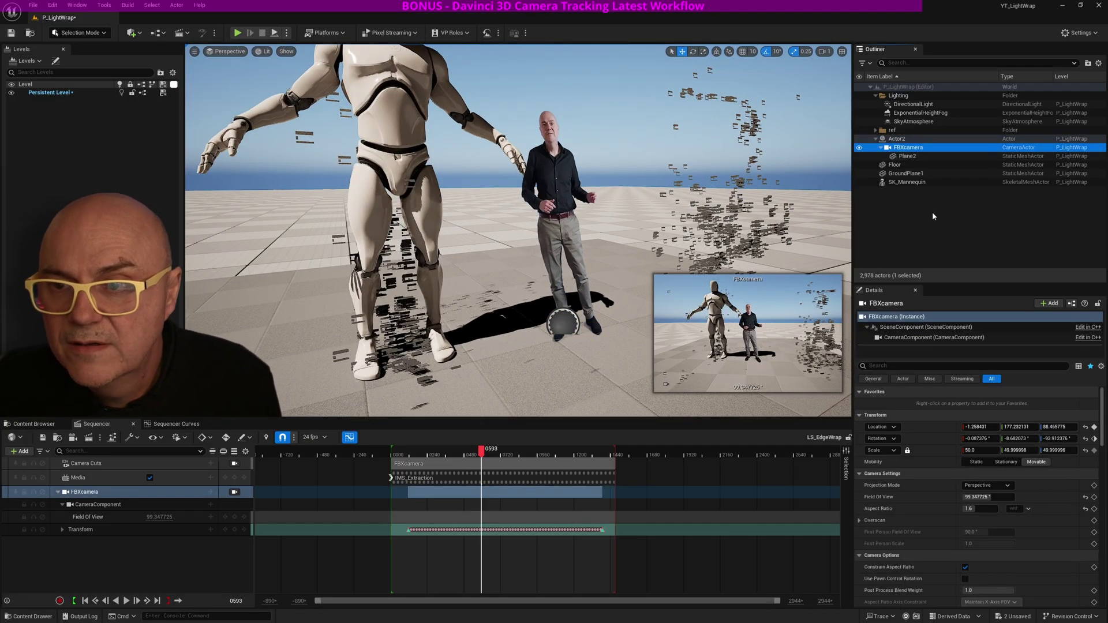
pyautogui.click(899, 139)
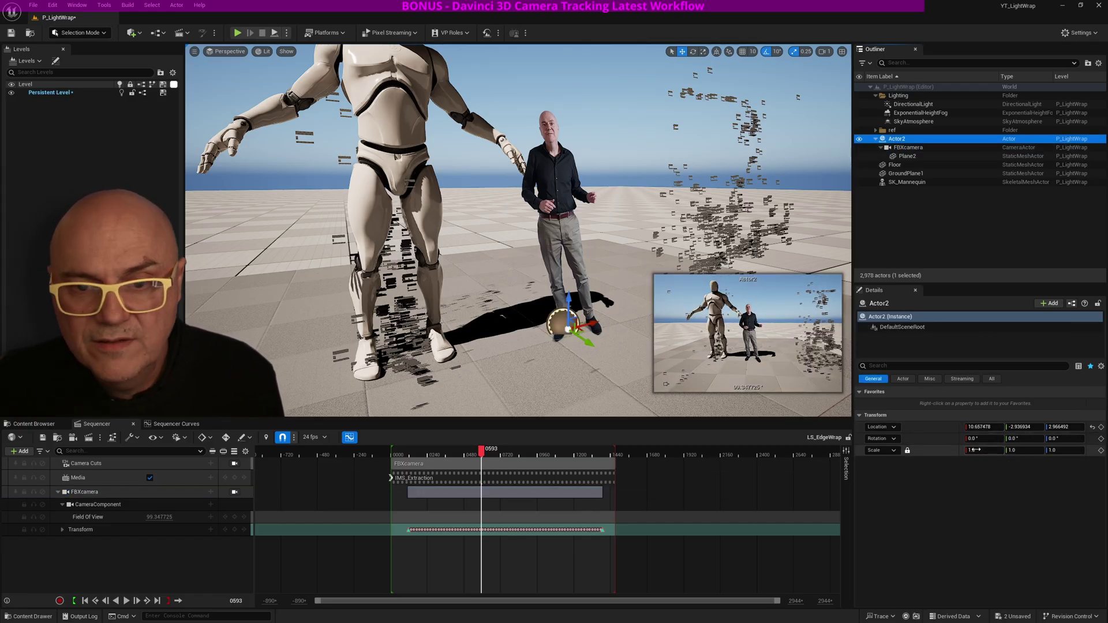
pyautogui.moveTo(975, 450)
pyautogui.mouseDown()
pyautogui.moveTo(1006, 450)
pyautogui.moveTo(992, 450)
pyautogui.mouseUp()
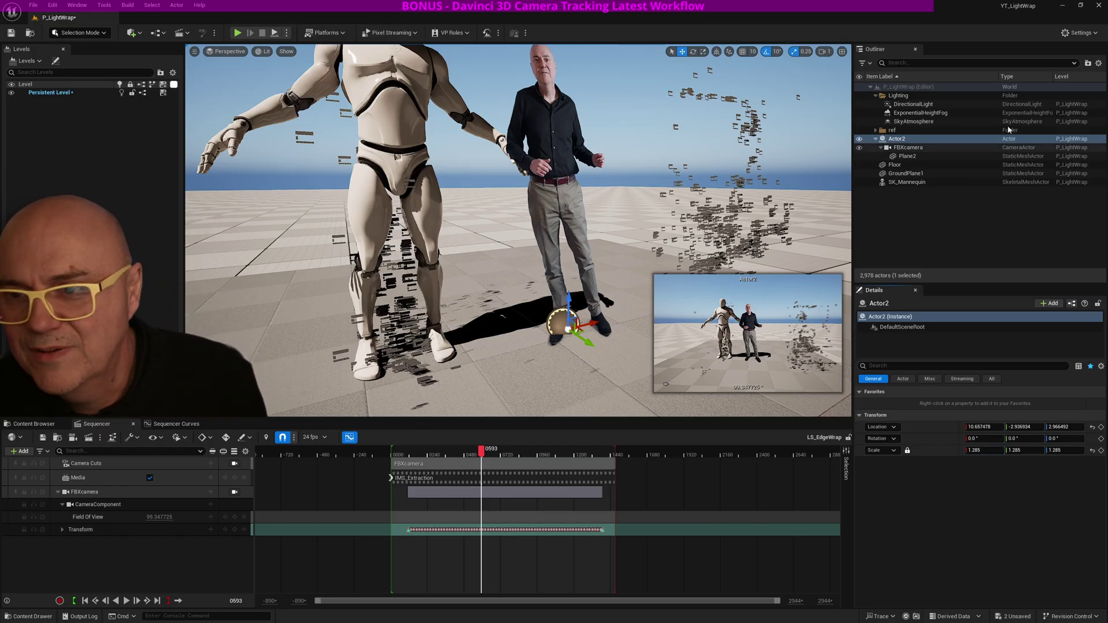
# Hide the ref folder and scale Actor2 uniformly to 1.395, judging the man's size against the mannequin through FBXcamera.
pyautogui.click(859, 130)
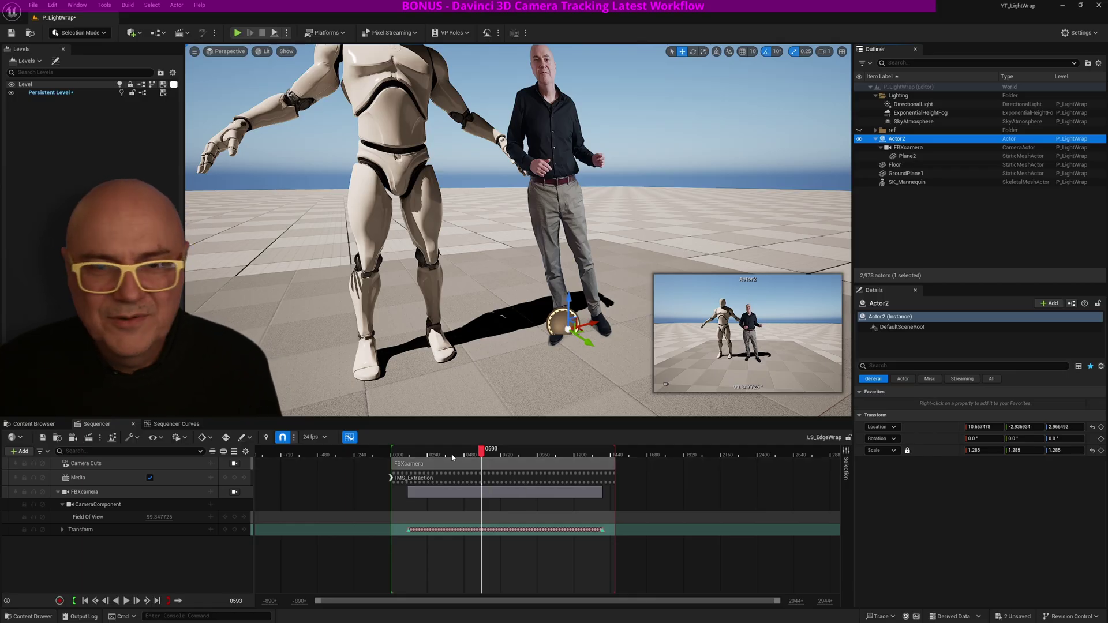
pyautogui.click(908, 156)
pyautogui.click(897, 139)
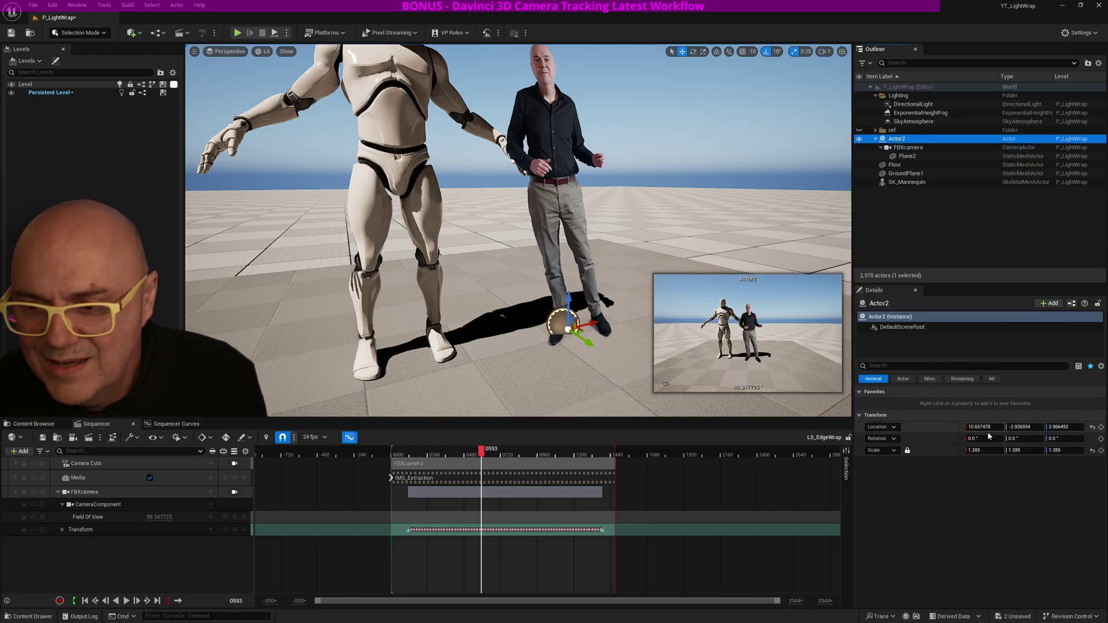
pyautogui.moveTo(980, 451)
pyautogui.mouseDown()
pyautogui.moveTo(1043, 451)
pyautogui.moveTo(997, 451)
pyautogui.mouseUp()
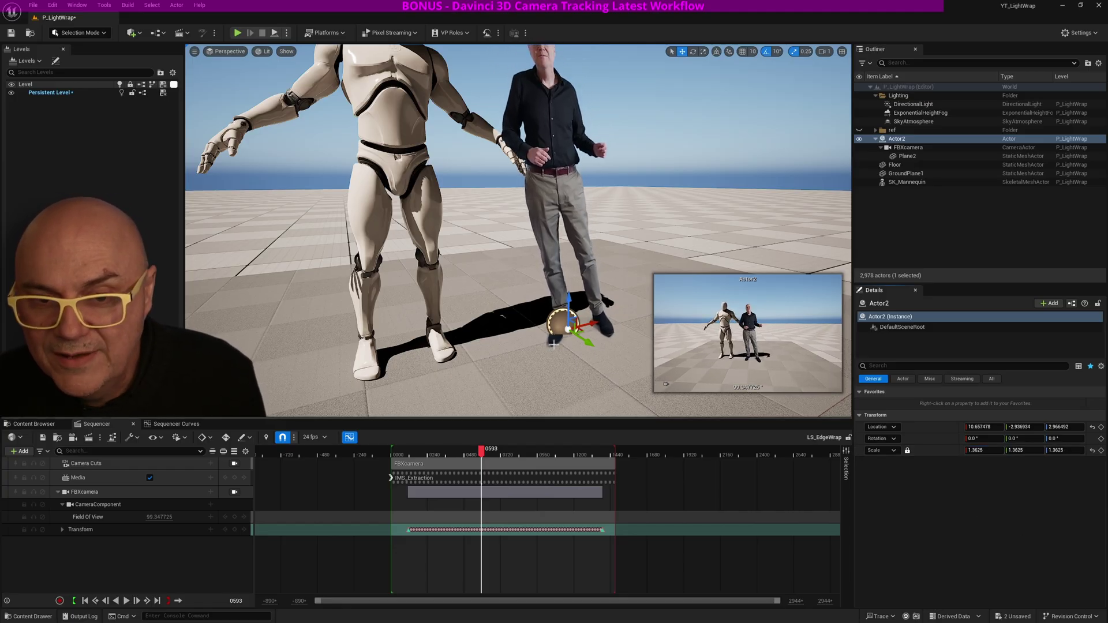
pyautogui.click(235, 492)
pyautogui.moveTo(985, 450); pyautogui.dragTo(1019, 450)
pyautogui.press('e')
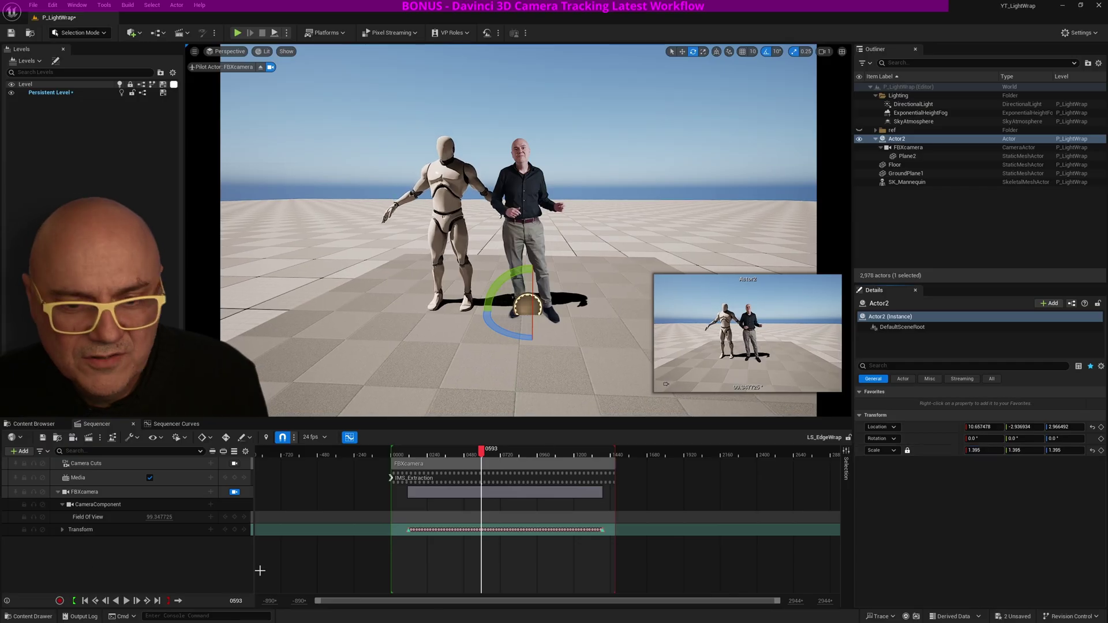
# Play the rescaled sequence through FBXcamera from frame 593 to 930 and check the track against the mannequin.
pyautogui.click(127, 602)
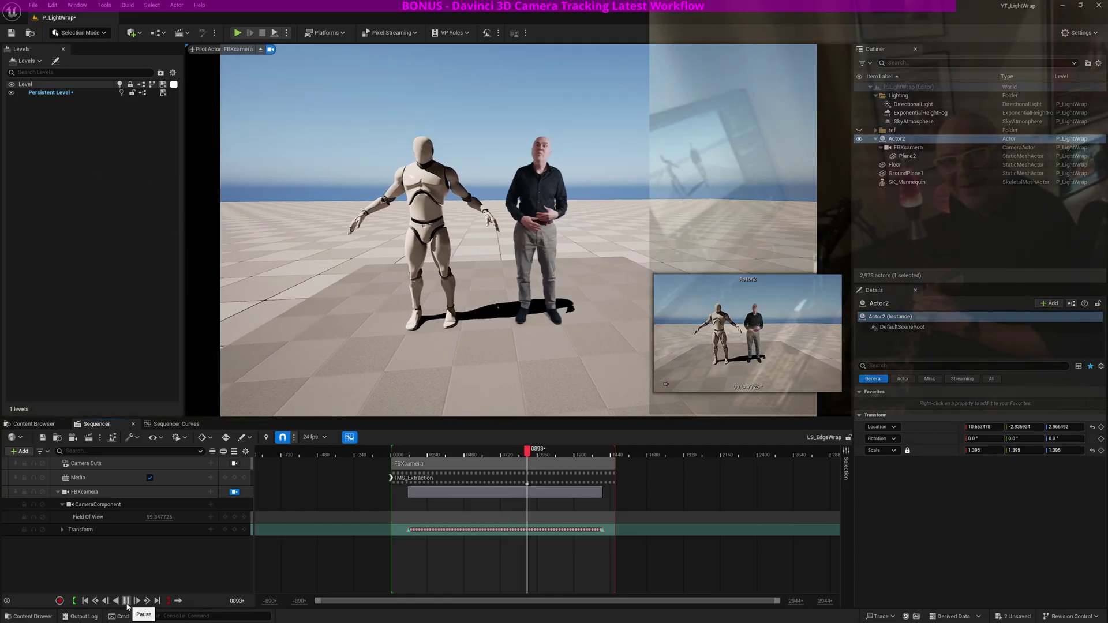
pyautogui.click(127, 601)
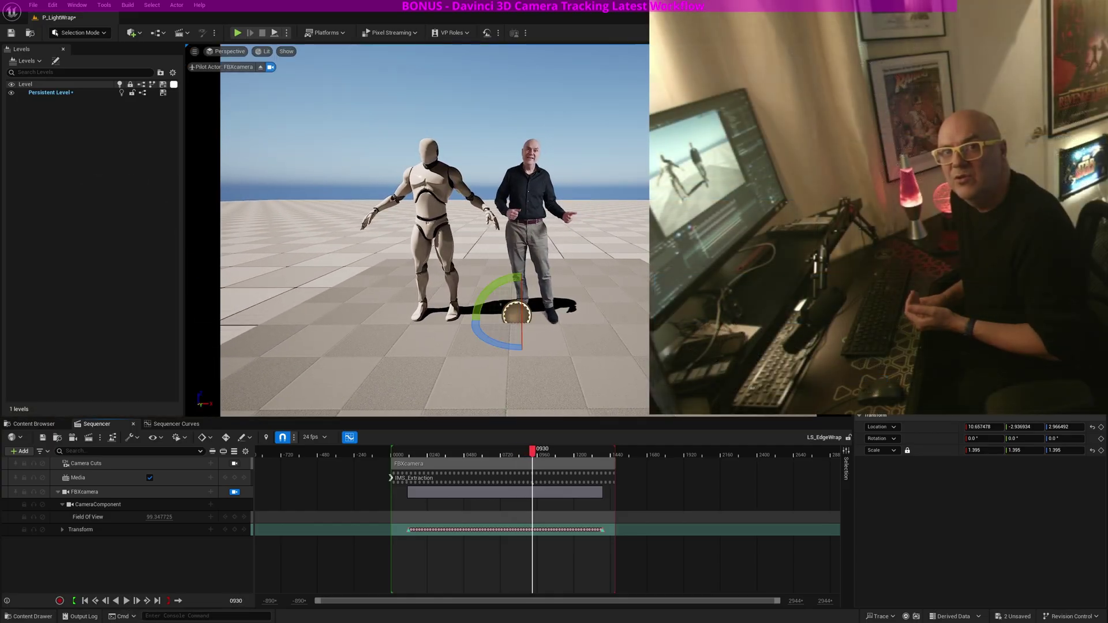
pyautogui.keyDown('alt'); pyautogui.moveTo(562, 299); pyautogui.dragTo(486, 317); pyautogui.keyUp('alt')
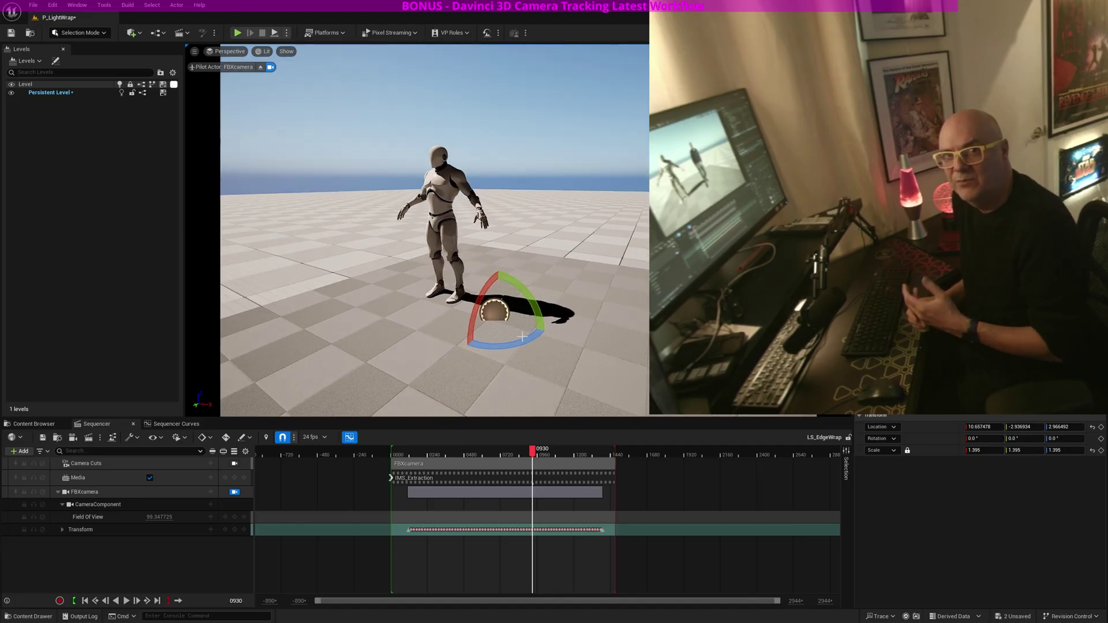
pyautogui.moveTo(532, 452); pyautogui.dragTo(508, 452)
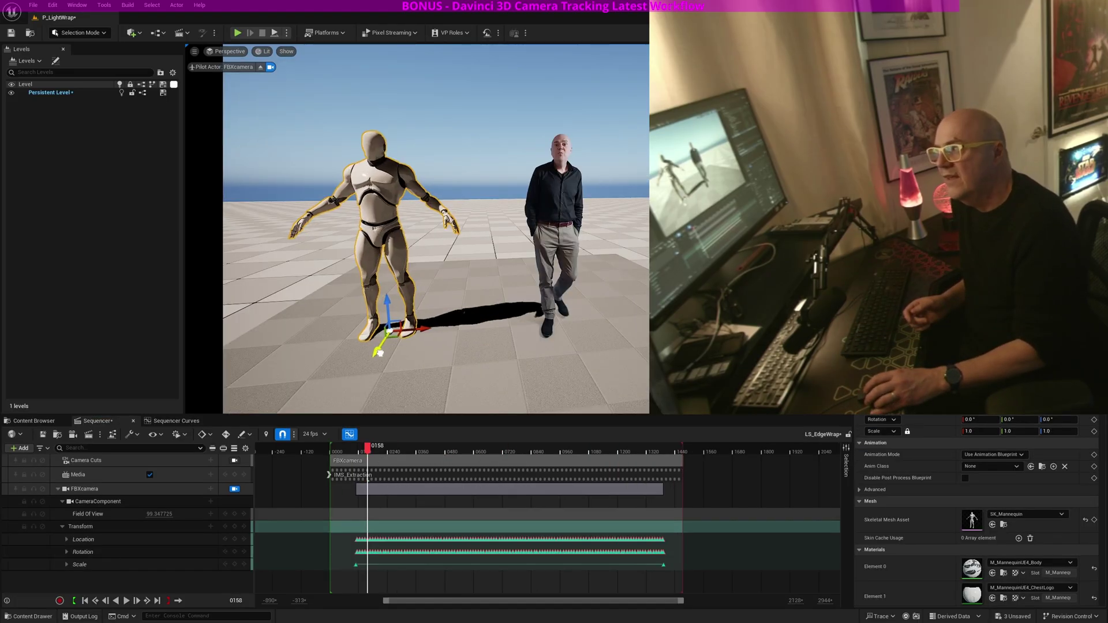
# Move SK_Mannequin in front of the man to test the overlap, and return it beside him at about X -90.6, Y -44.9.
pyautogui.moveTo(380, 352); pyautogui.dragTo(372, 393)
pyautogui.moveTo(460, 336); pyautogui.dragTo(569, 395)
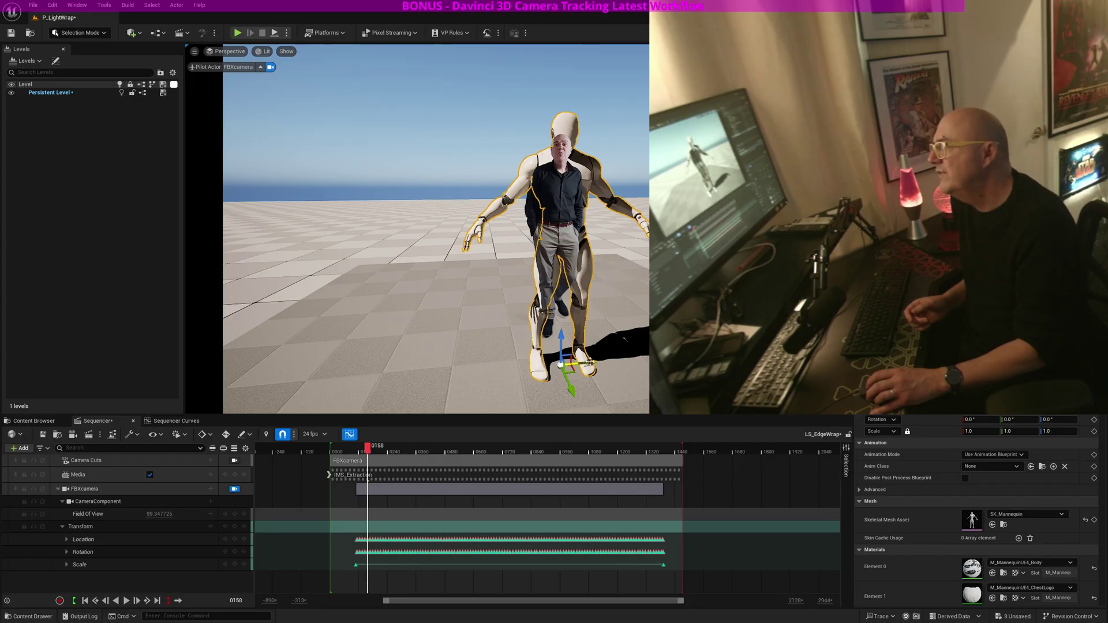
pyautogui.moveTo(590, 362)
pyautogui.mouseDown()
pyautogui.moveTo(522, 384)
pyautogui.moveTo(592, 378)
pyautogui.moveTo(583, 372)
pyautogui.mouseUp()
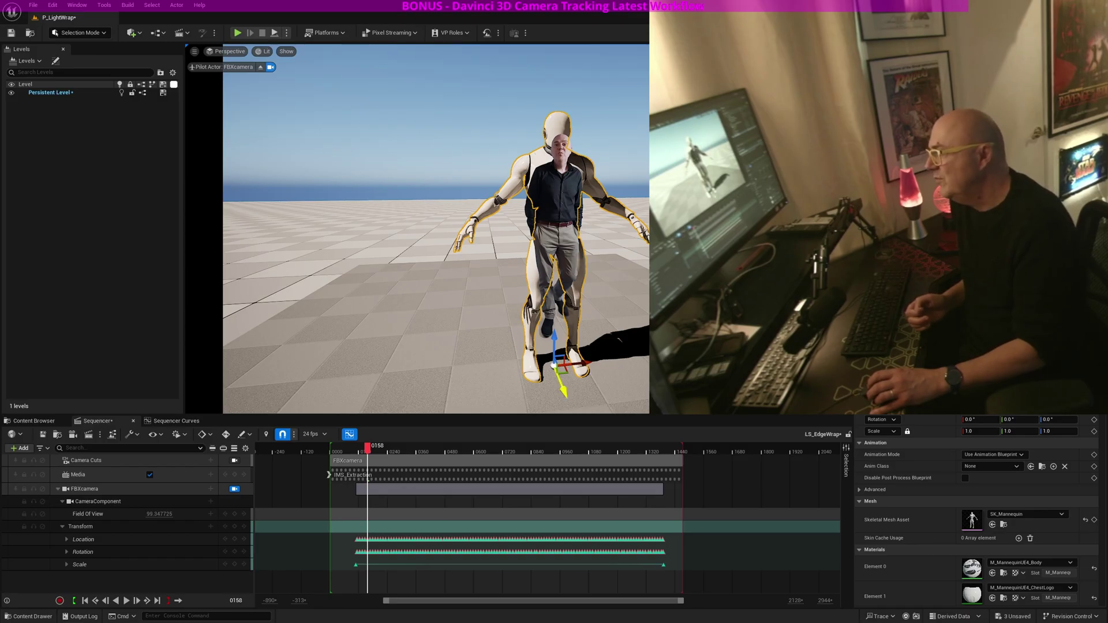
pyautogui.moveTo(594, 367); pyautogui.dragTo(426, 347)
pyautogui.moveTo(399, 376); pyautogui.dragTo(417, 308)
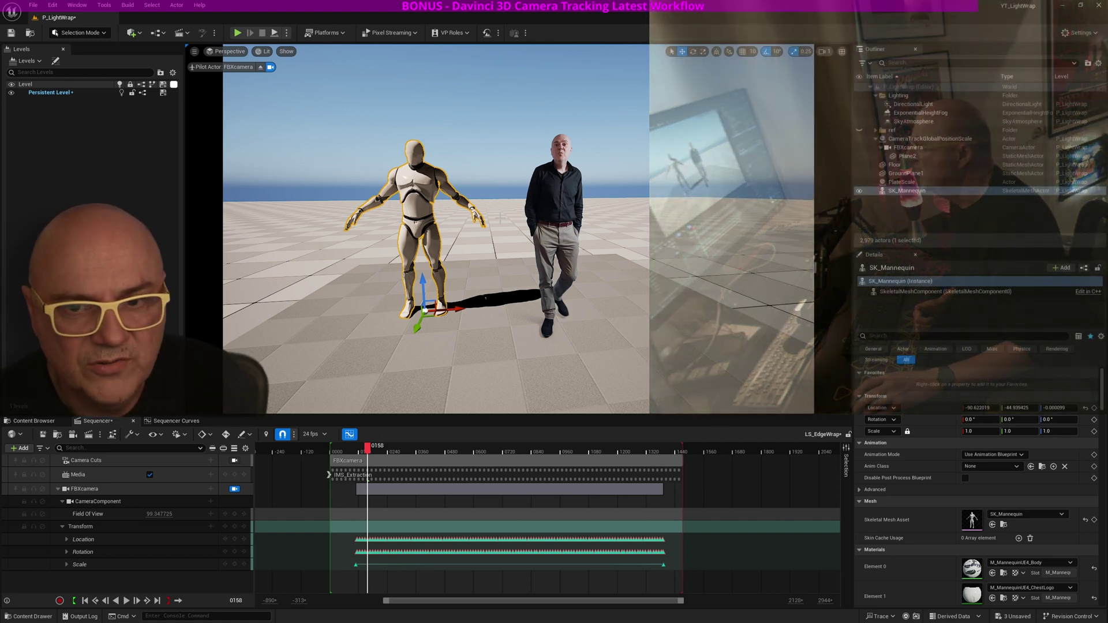
# Open the MM_Extraction material of Plane2, turn off Disable Depth Test, apply the change and close the material editor.
pyautogui.click(553, 187)
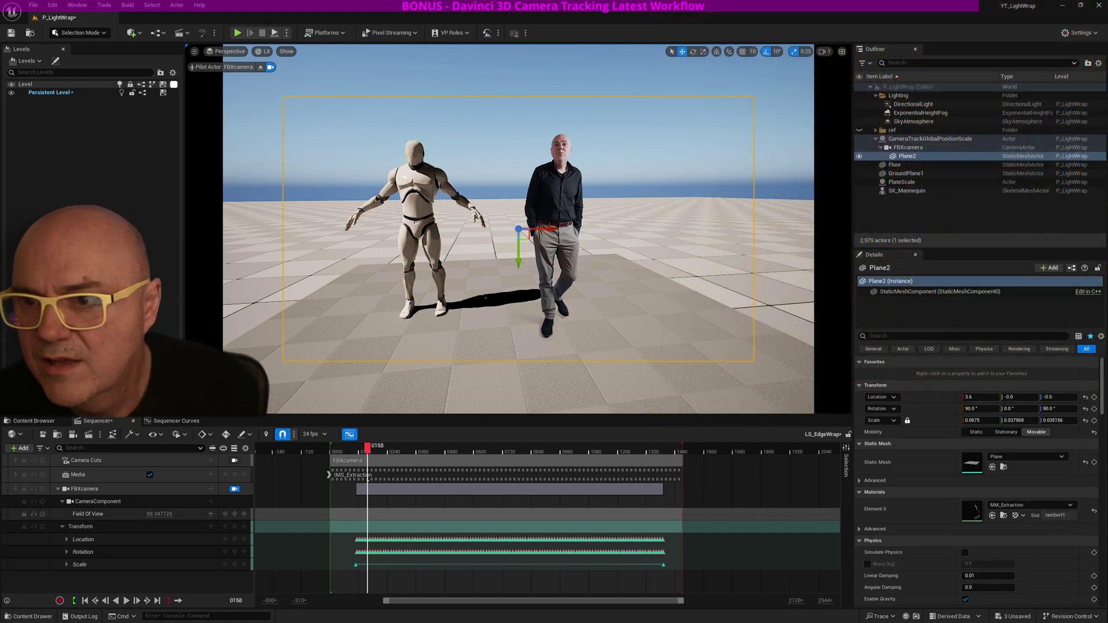
pyautogui.click(38, 425)
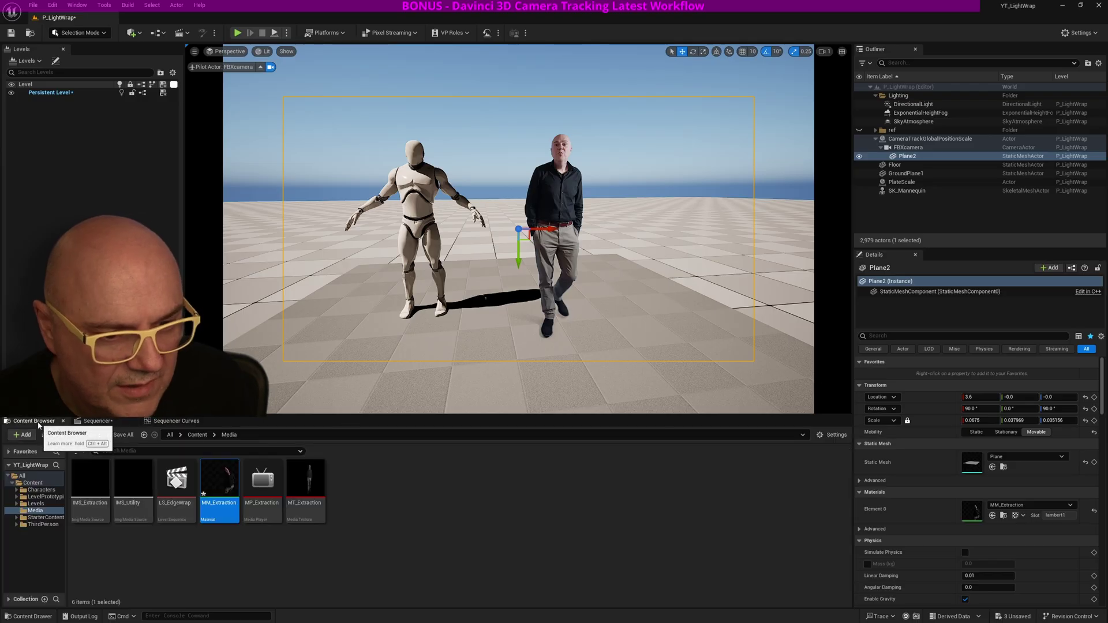
pyautogui.doubleClick(222, 487)
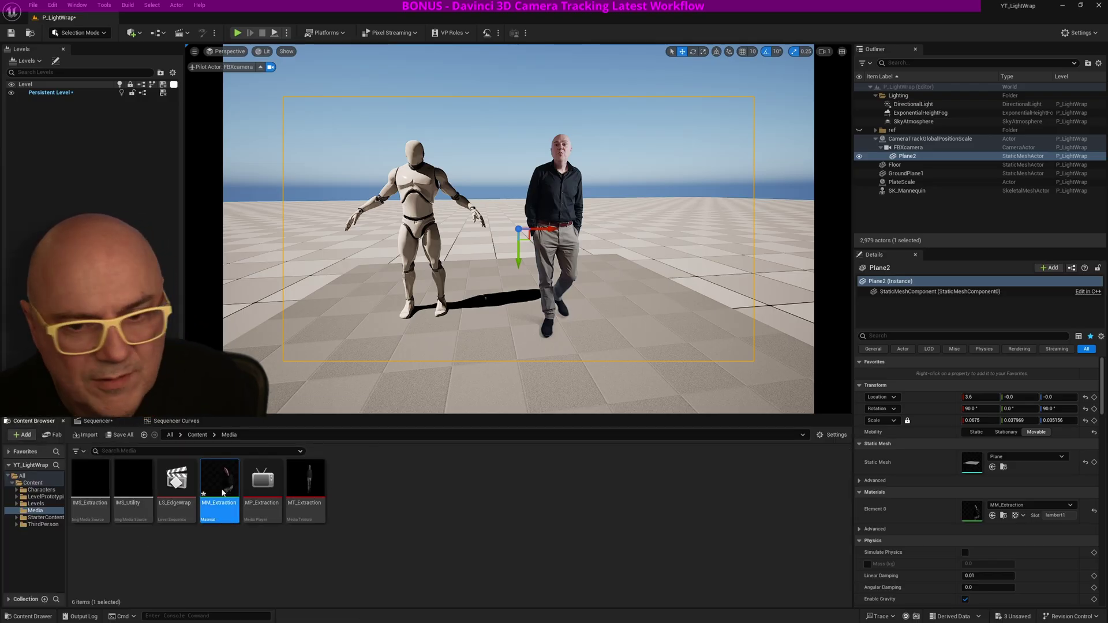
pyautogui.moveTo(670, 366); pyautogui.dragTo(631, 374)
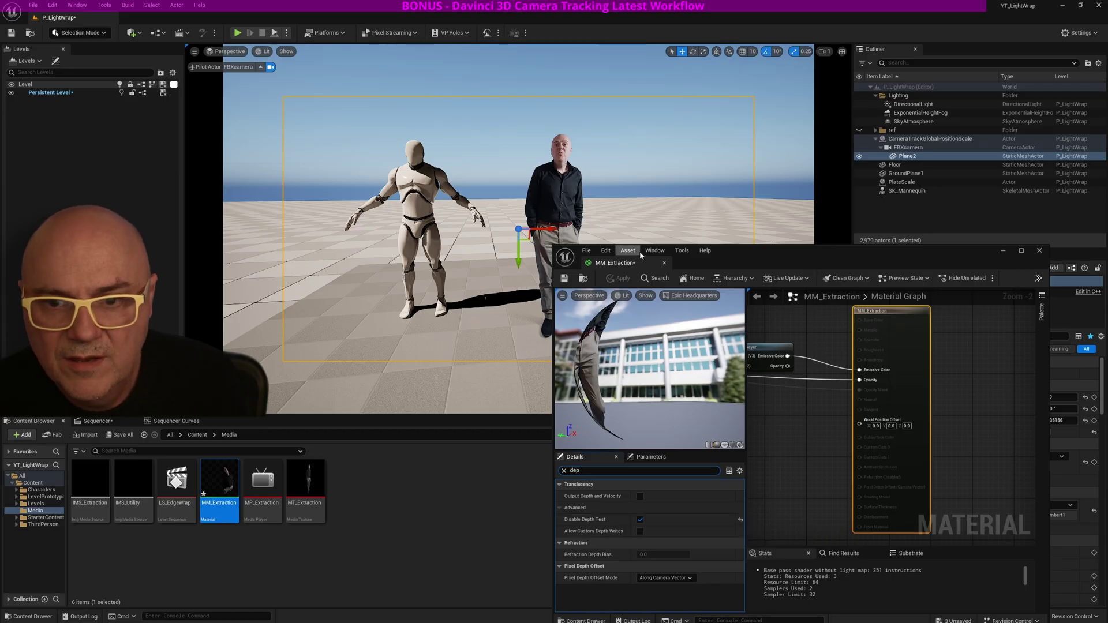
pyautogui.moveTo(735, 254); pyautogui.dragTo(788, 109)
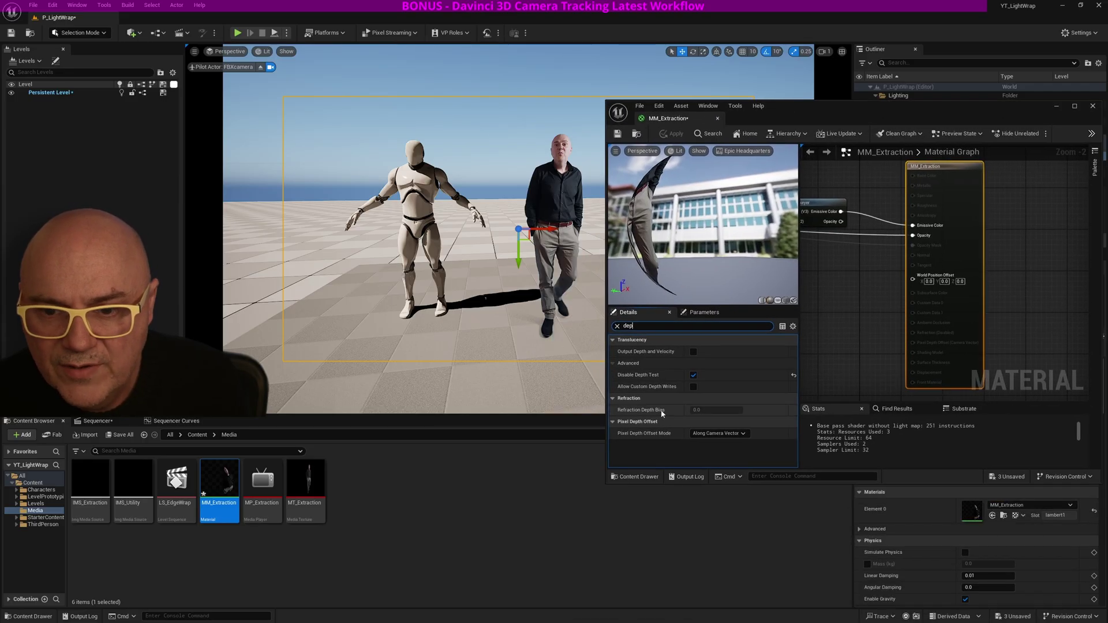
pyautogui.click(694, 375)
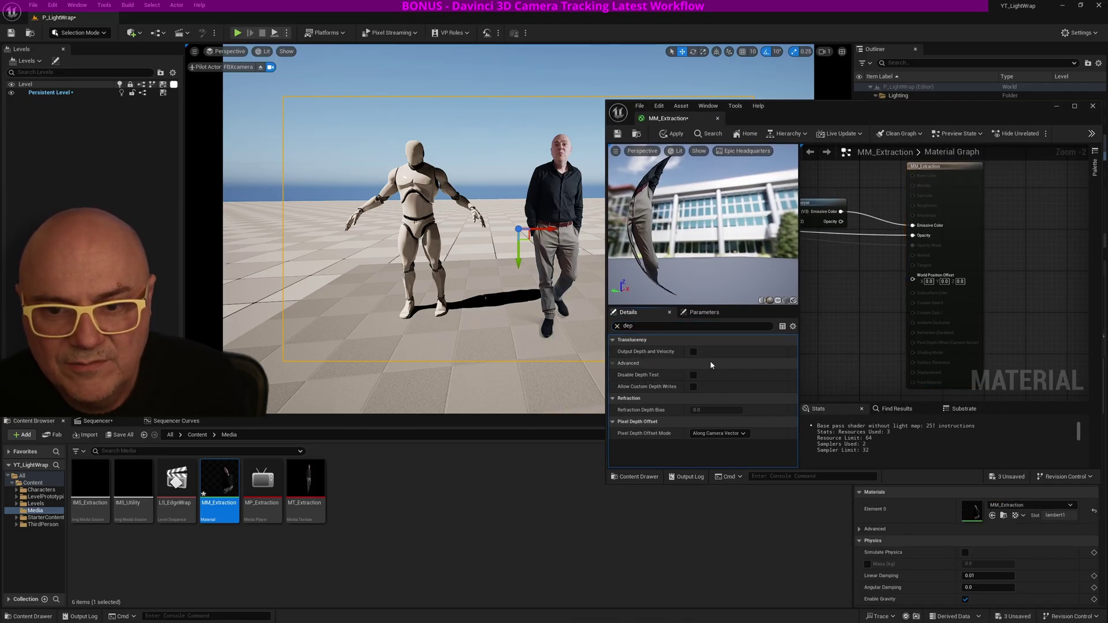
pyautogui.click(674, 134)
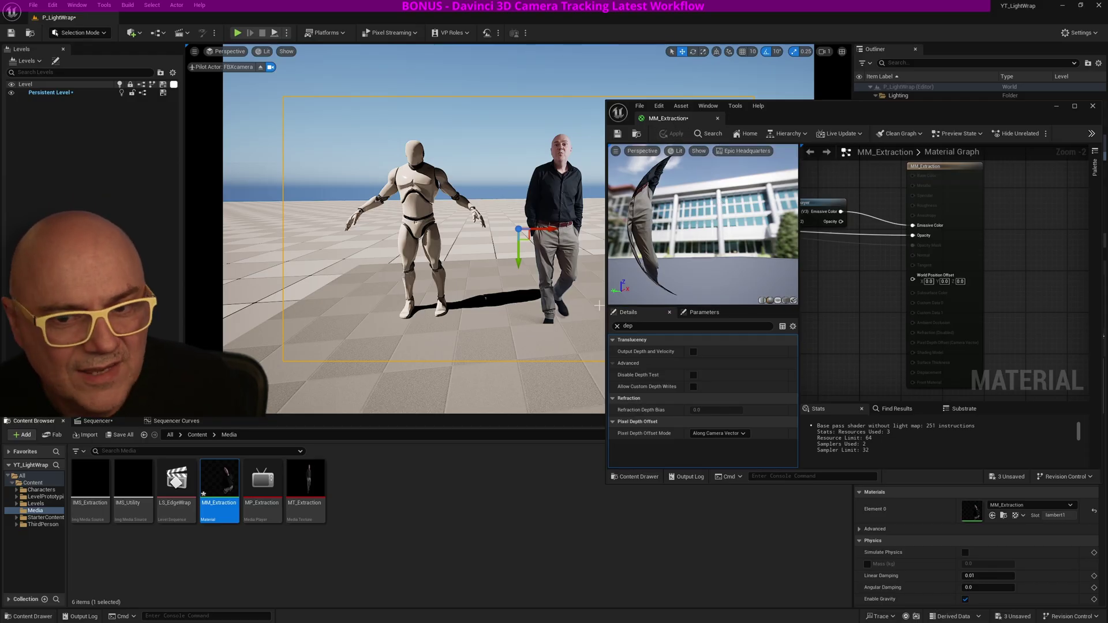
pyautogui.moveTo(1032, 111); pyautogui.dragTo(967, 197)
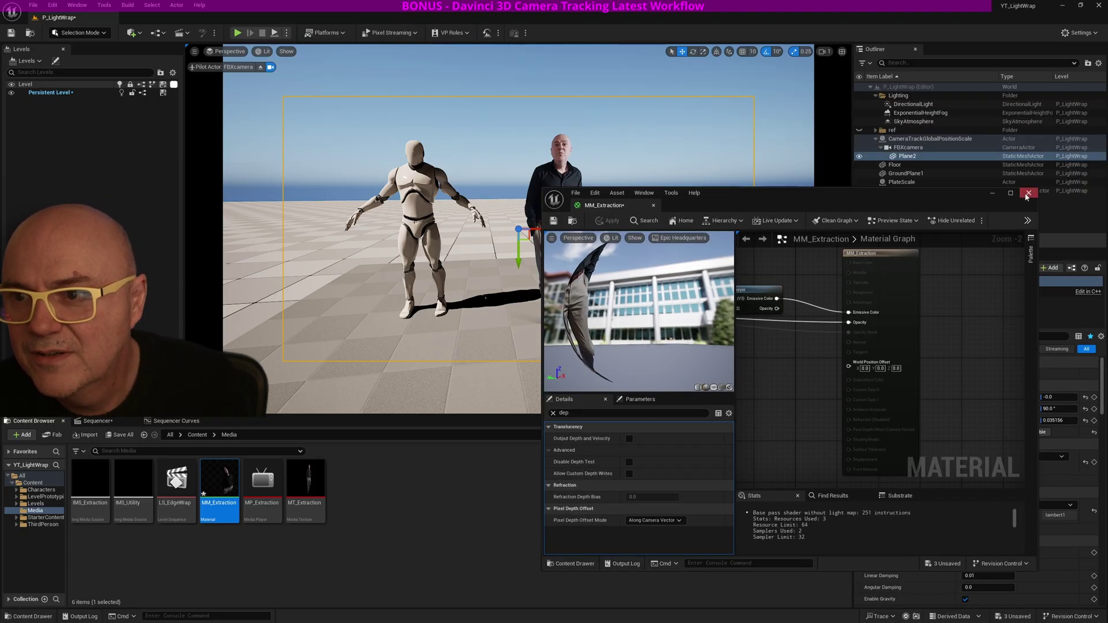
pyautogui.click(1028, 193)
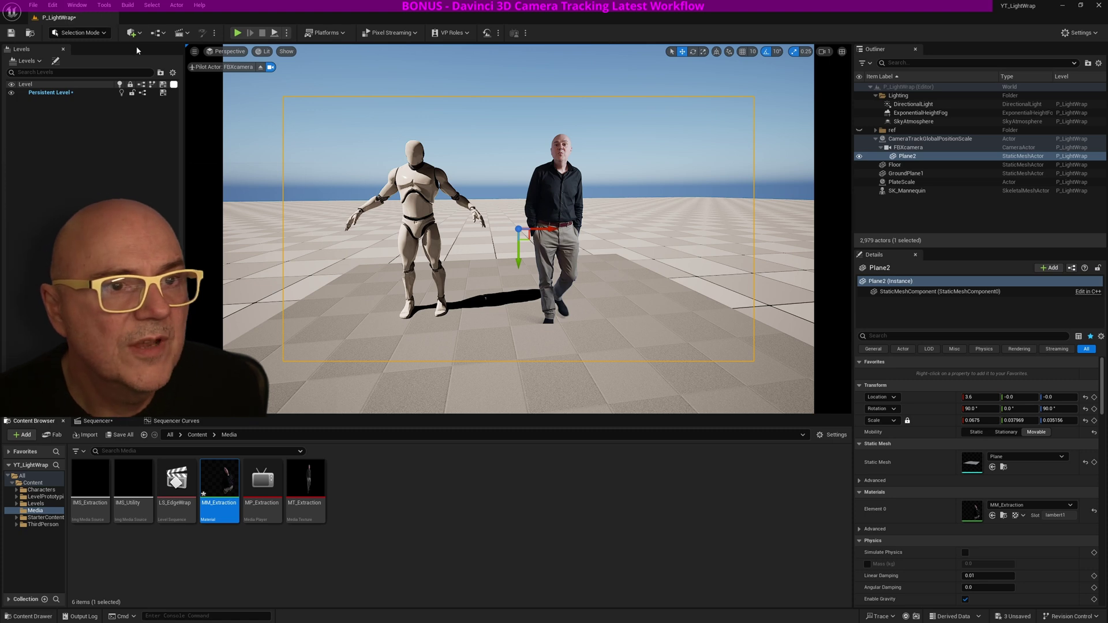
# Open Viewport 2 as a second perspective view and place its window beside the man in the main view.
pyautogui.click(71, 7)
pyautogui.moveTo(116, 90)
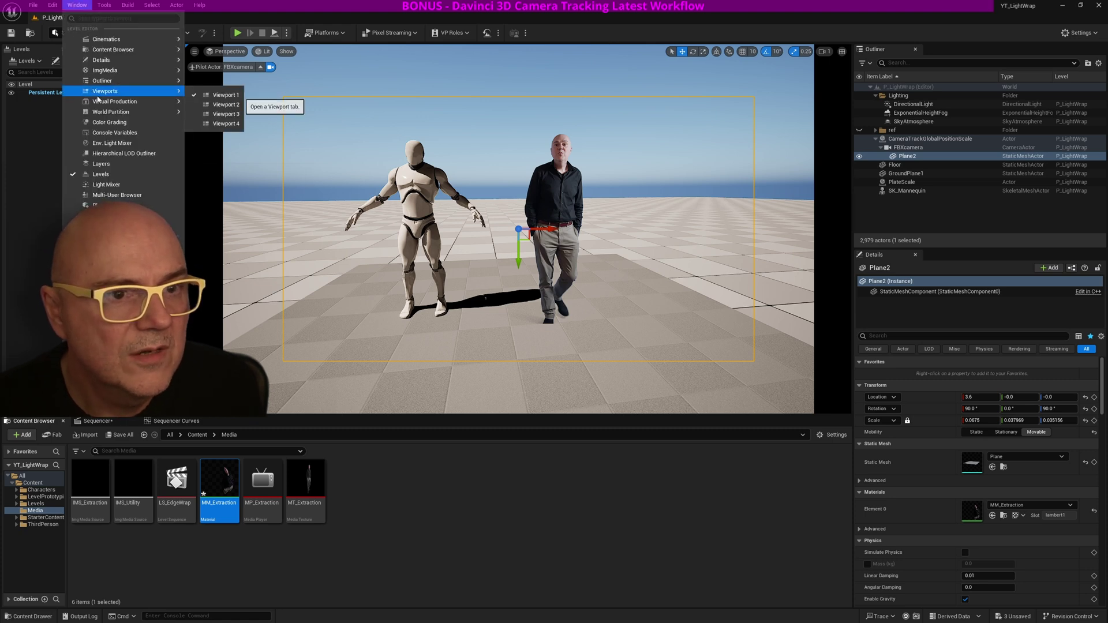
pyautogui.click(217, 105)
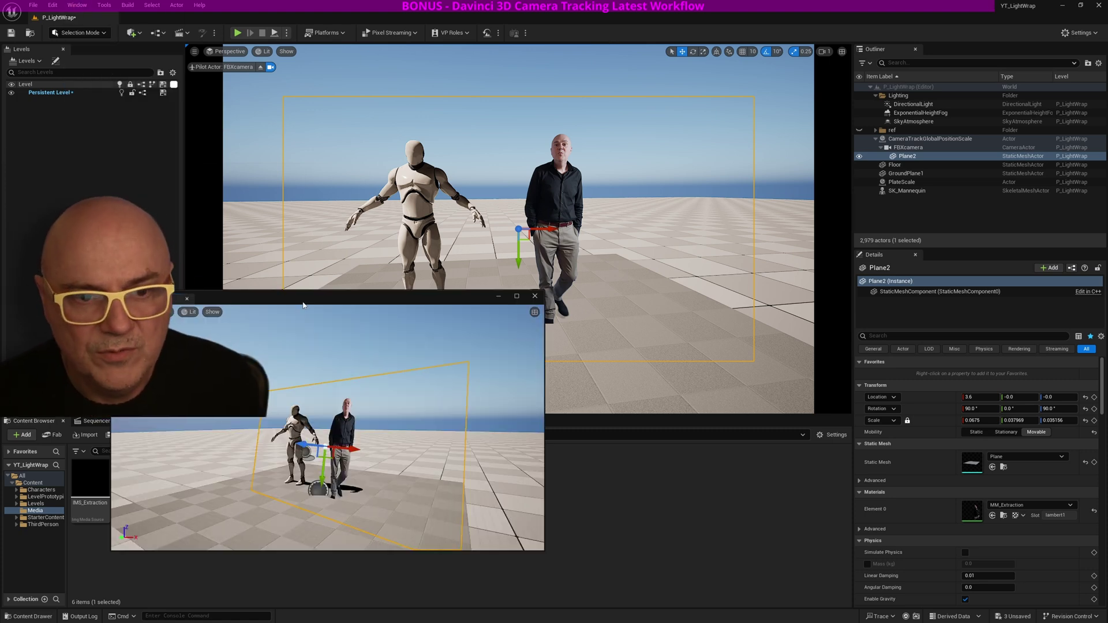
pyautogui.moveTo(303, 305); pyautogui.dragTo(815, 150)
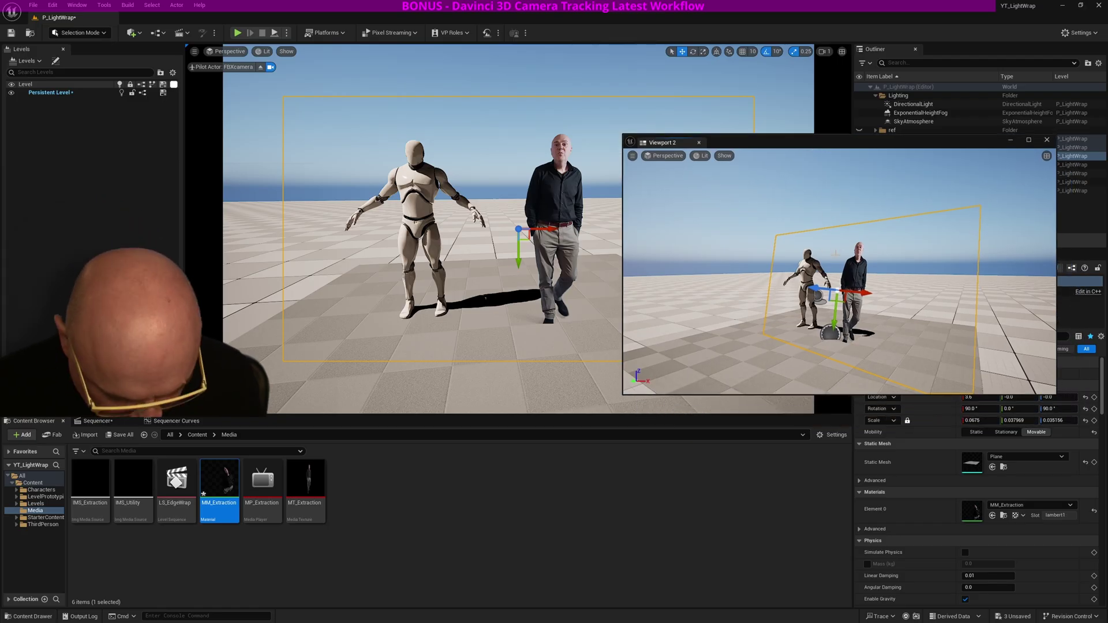
# Examine in Viewport 2, with the editor gizmos hidden, how the footage plane meets the ground from the side and front.
pyautogui.keyDown('alt'); pyautogui.moveTo(861, 284); pyautogui.dragTo(852, 353); pyautogui.keyUp('alt')
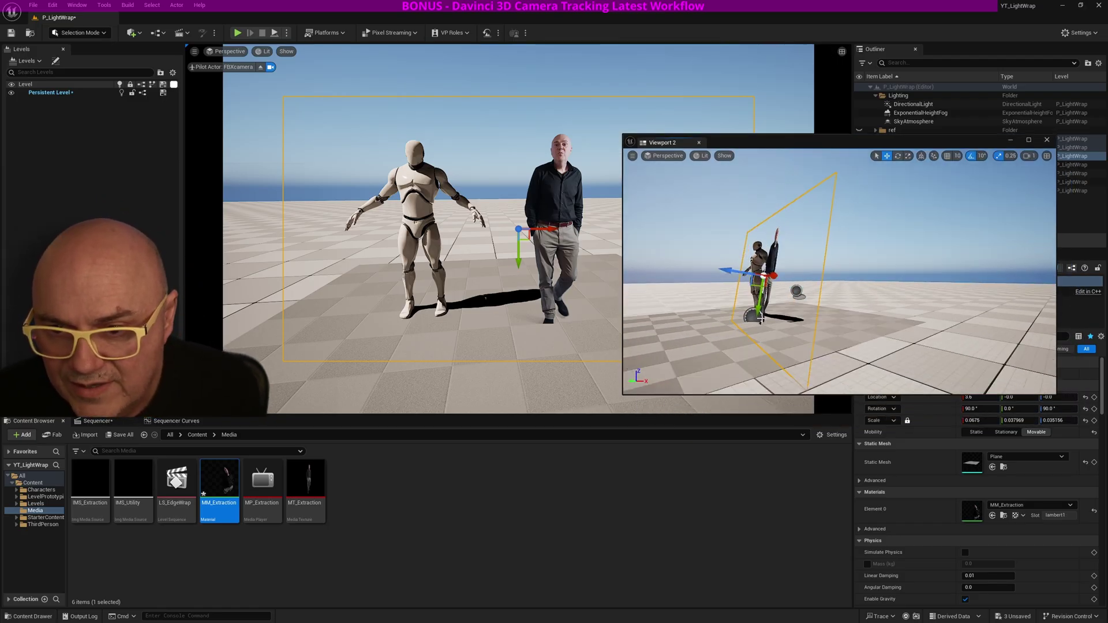
pyautogui.click(719, 325)
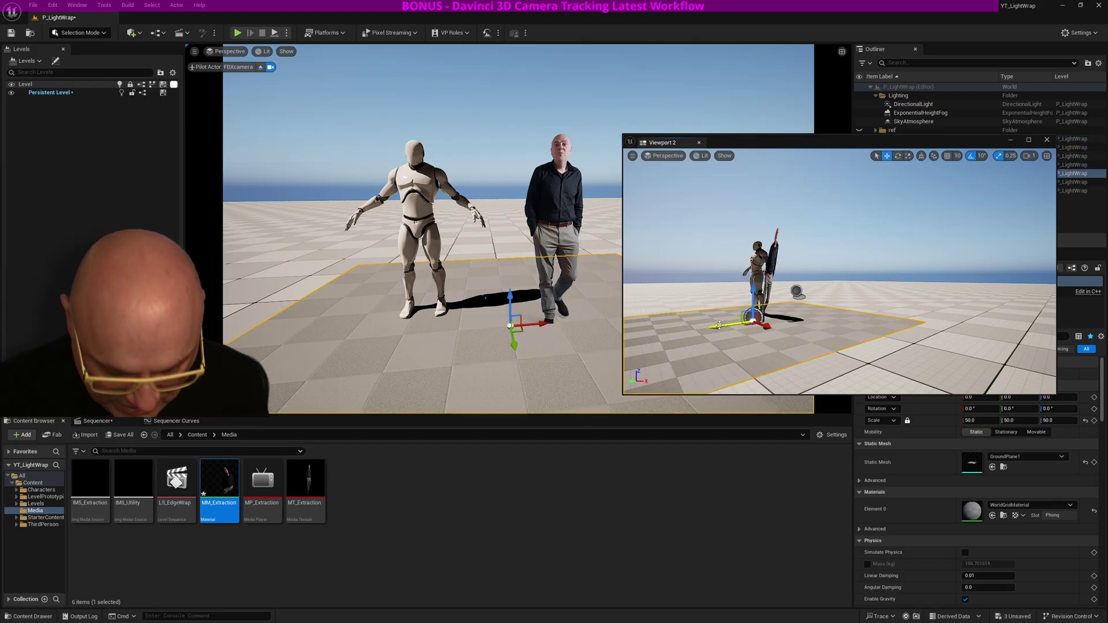
pyautogui.press('g')
pyautogui.scroll(2, 757, 333)
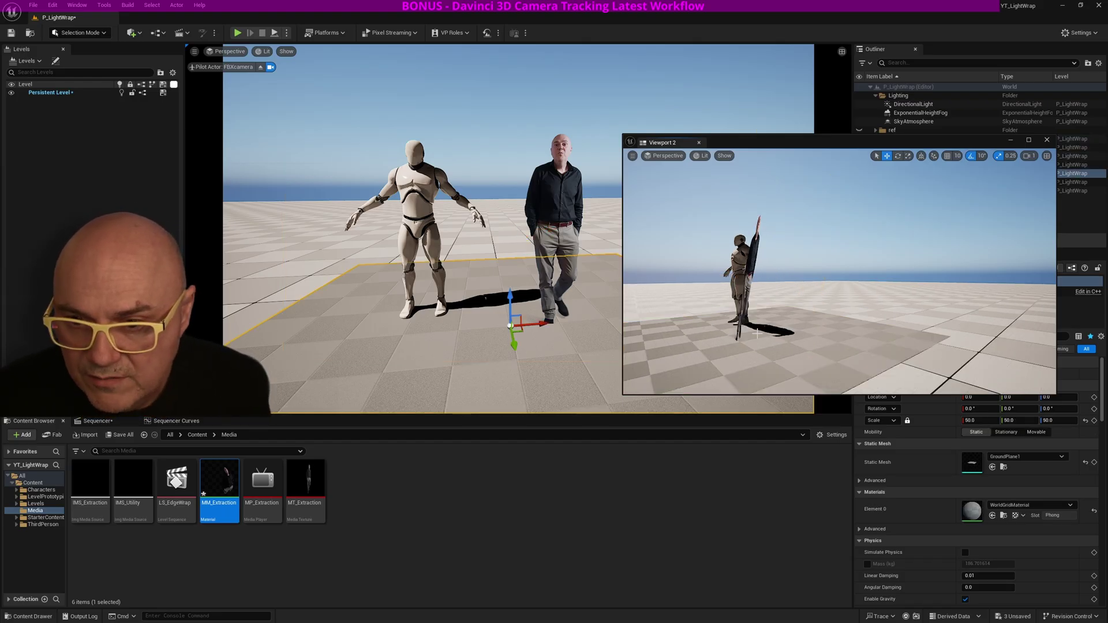
pyautogui.keyDown('alt'); pyautogui.moveTo(750, 345); pyautogui.dragTo(843, 322); pyautogui.keyUp('alt')
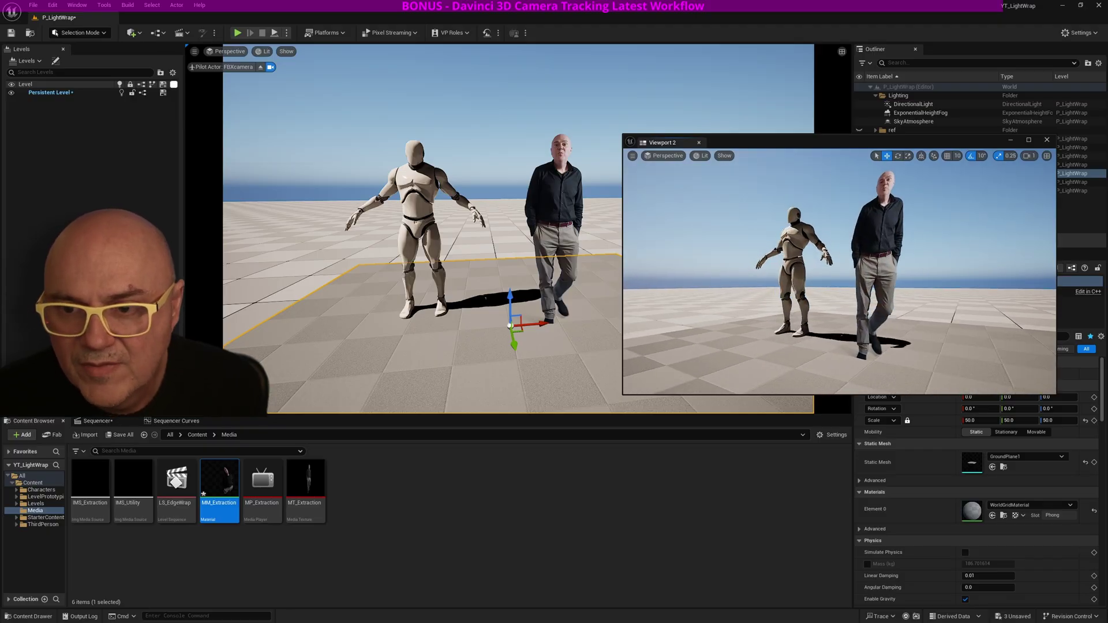
# Bring up the Sequencer and move the Viewport 2 window clear of its timeline.
pyautogui.moveTo(769, 144); pyautogui.dragTo(566, 444)
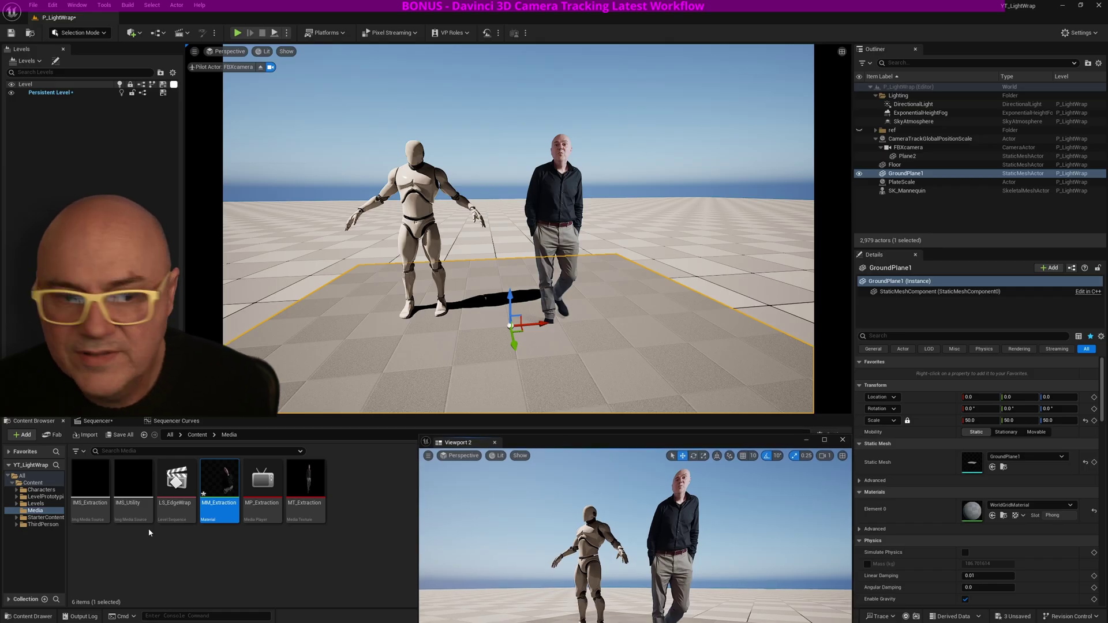
pyautogui.click(99, 422)
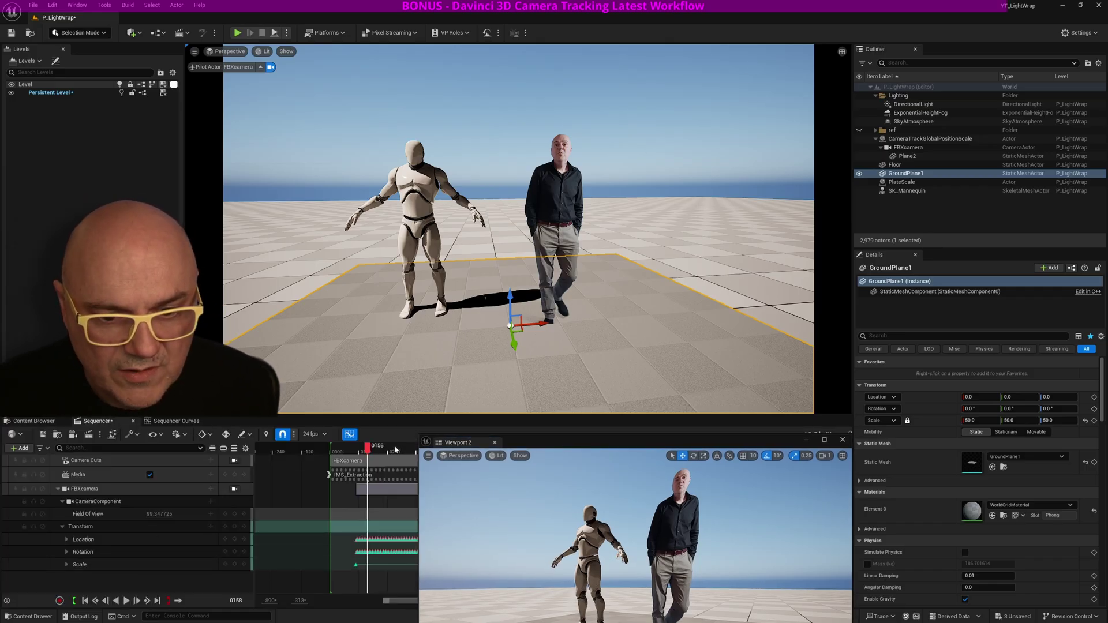
pyautogui.moveTo(713, 444); pyautogui.dragTo(331, 41)
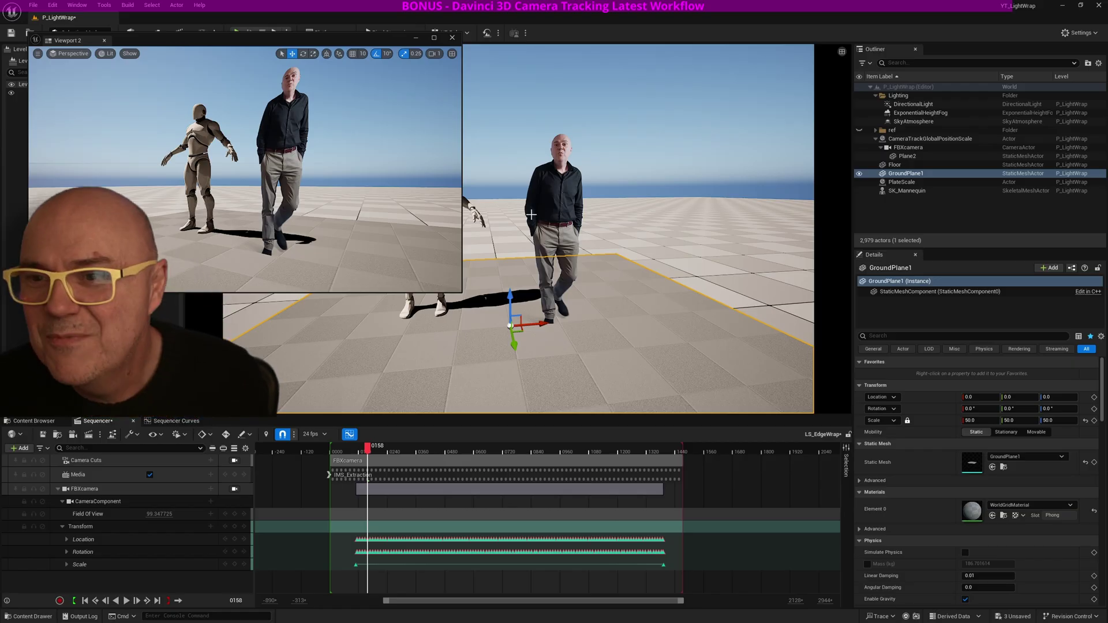
# Delete the FBXcamera's last Scale keyframe at frame 1392.
pyautogui.click(904, 147)
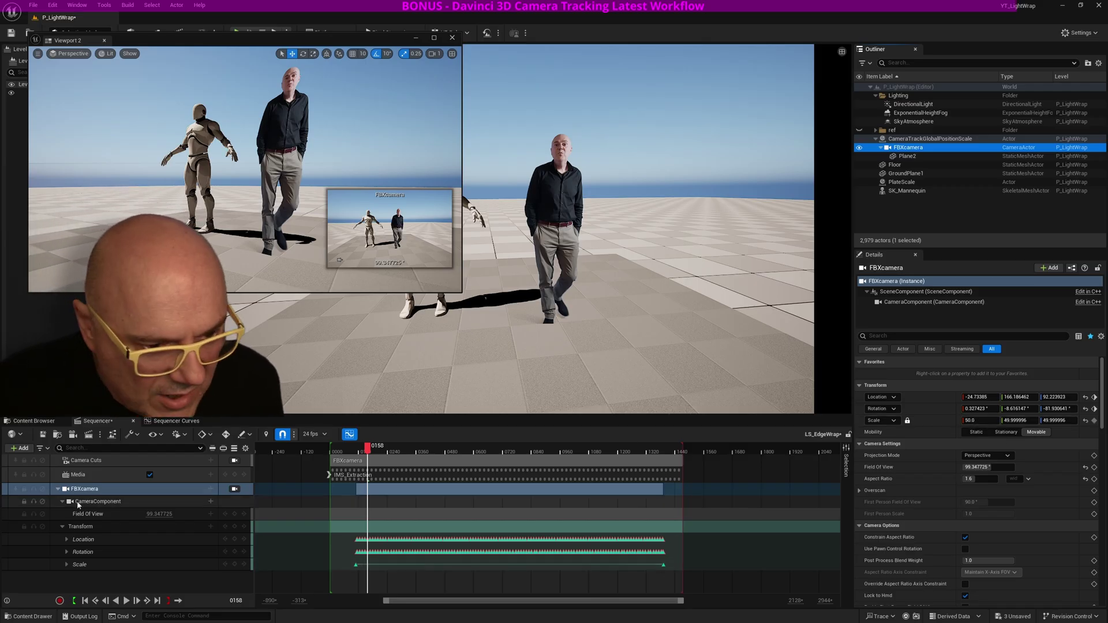
pyautogui.click(664, 565)
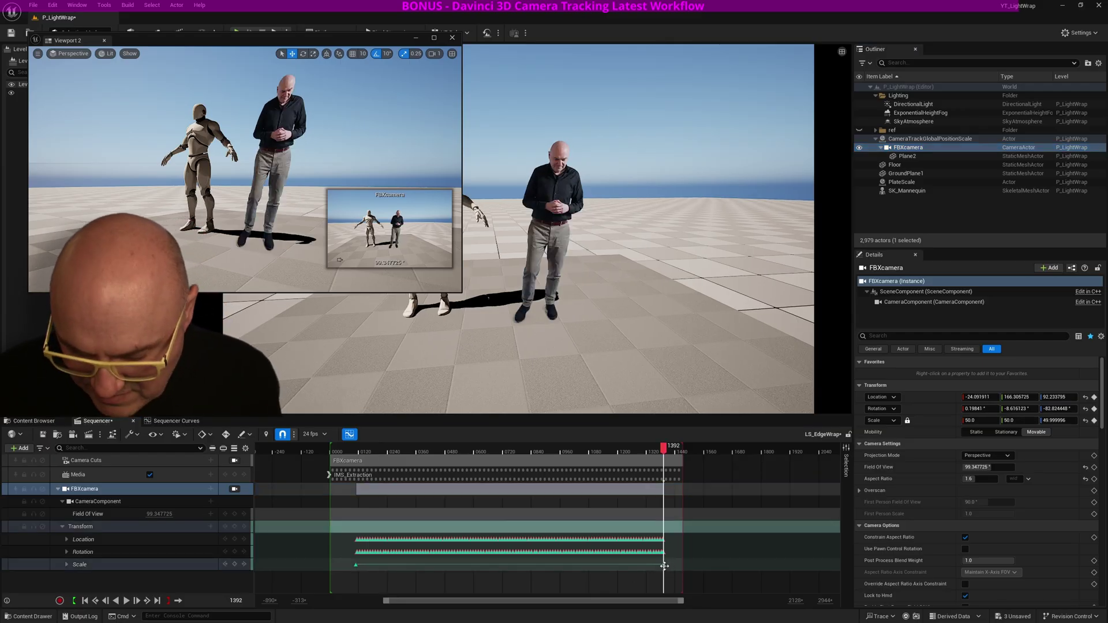
pyautogui.press('Delete')
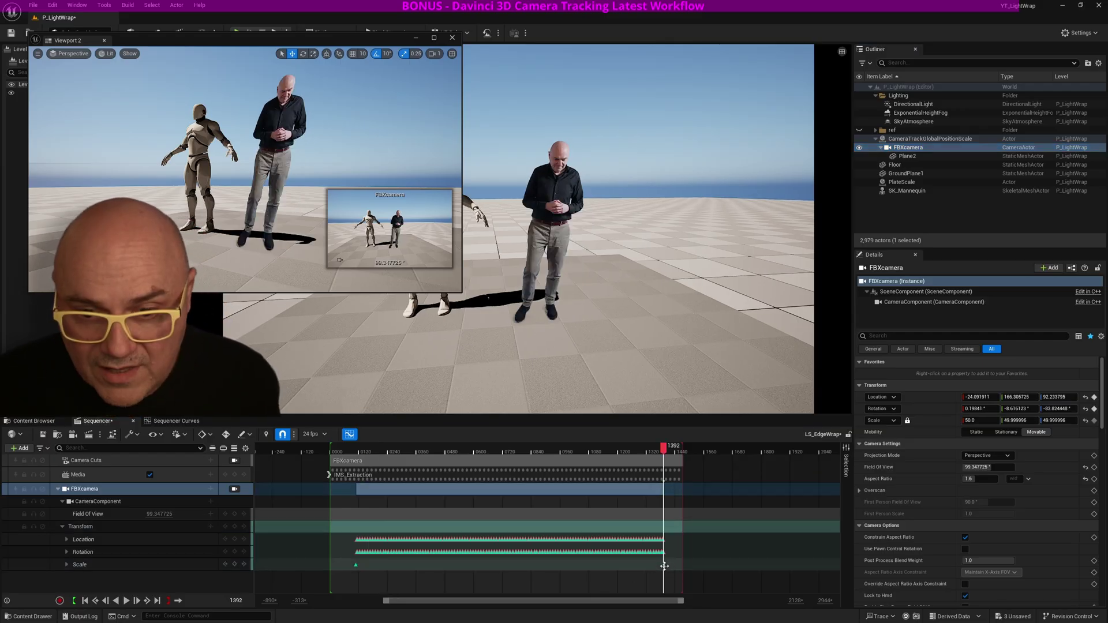
# At frame 162, try FBXcamera scales between about 33 and 50, ending near 42.5, while checking the footage plane's depth from the side in Viewport 2.
pyautogui.click(355, 566)
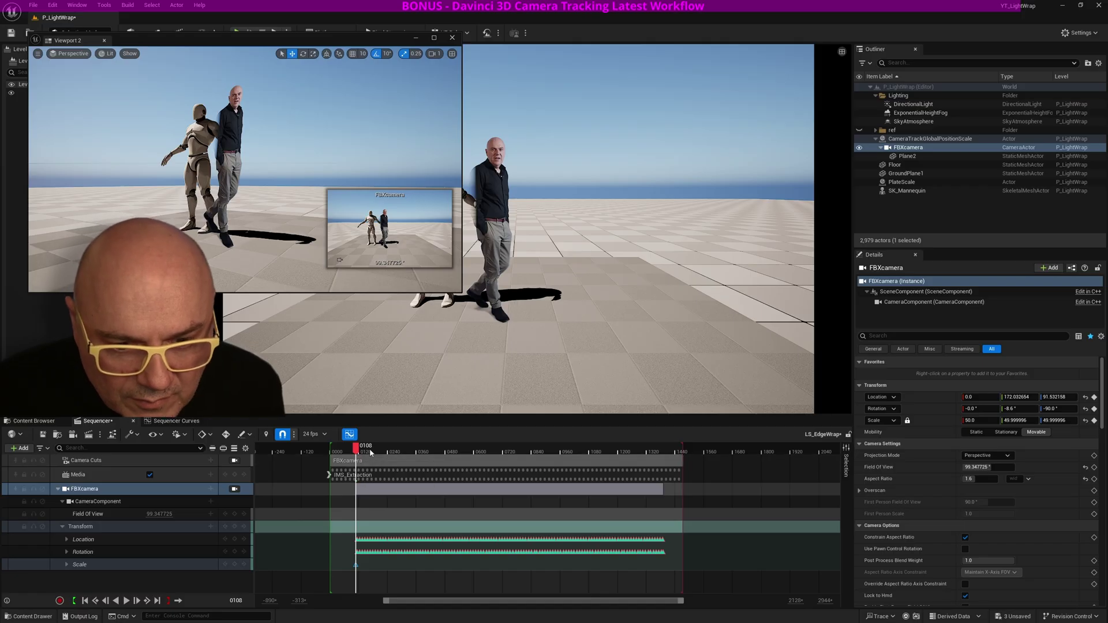
pyautogui.moveTo(370, 452)
pyautogui.mouseDown()
pyautogui.moveTo(382, 455)
pyautogui.moveTo(368, 457)
pyautogui.mouseUp()
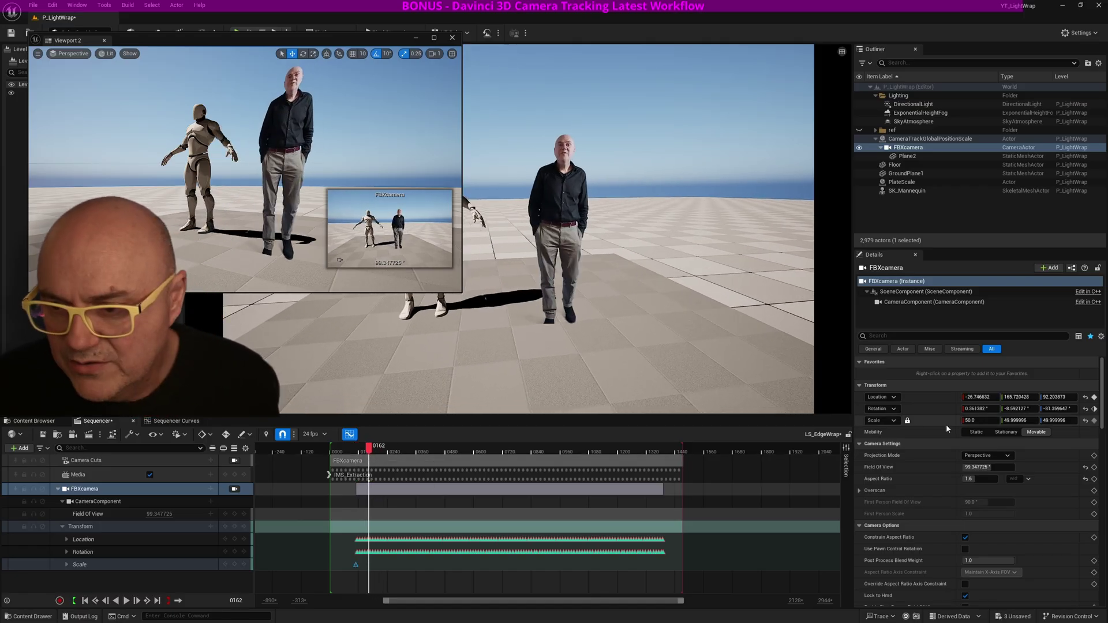
pyautogui.moveTo(977, 421)
pyautogui.mouseDown()
pyautogui.moveTo(961, 421)
pyautogui.moveTo(979, 420)
pyautogui.mouseUp()
pyautogui.moveTo(358, 156); pyautogui.dragTo(315, 156, button='right')
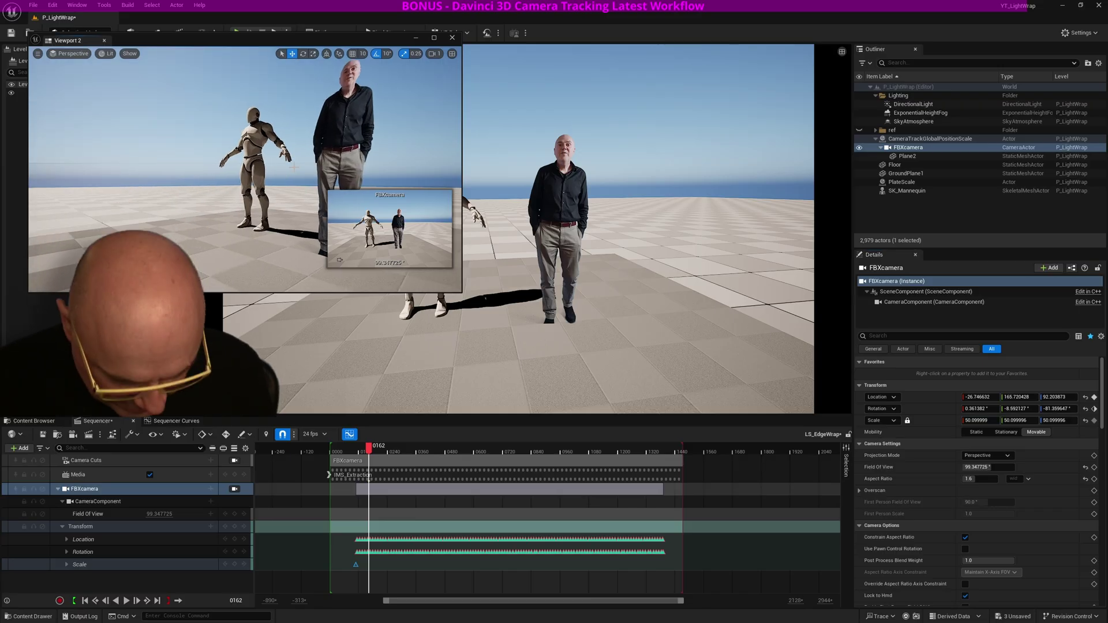
pyautogui.moveTo(293, 167)
pyautogui.keyDown('alt'); pyautogui.mouseDown()
pyautogui.moveTo(229, 173)
pyautogui.moveTo(288, 156)
pyautogui.mouseUp(); pyautogui.keyUp('alt')
pyautogui.scroll(-3, 294, 154)
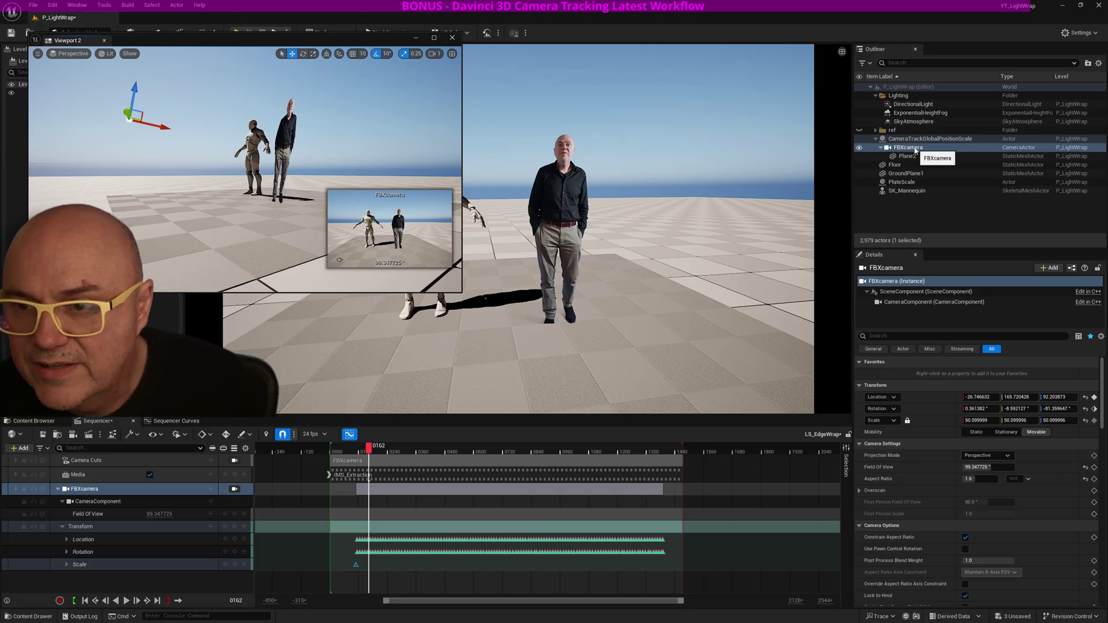
pyautogui.moveTo(984, 422); pyautogui.dragTo(900, 422)
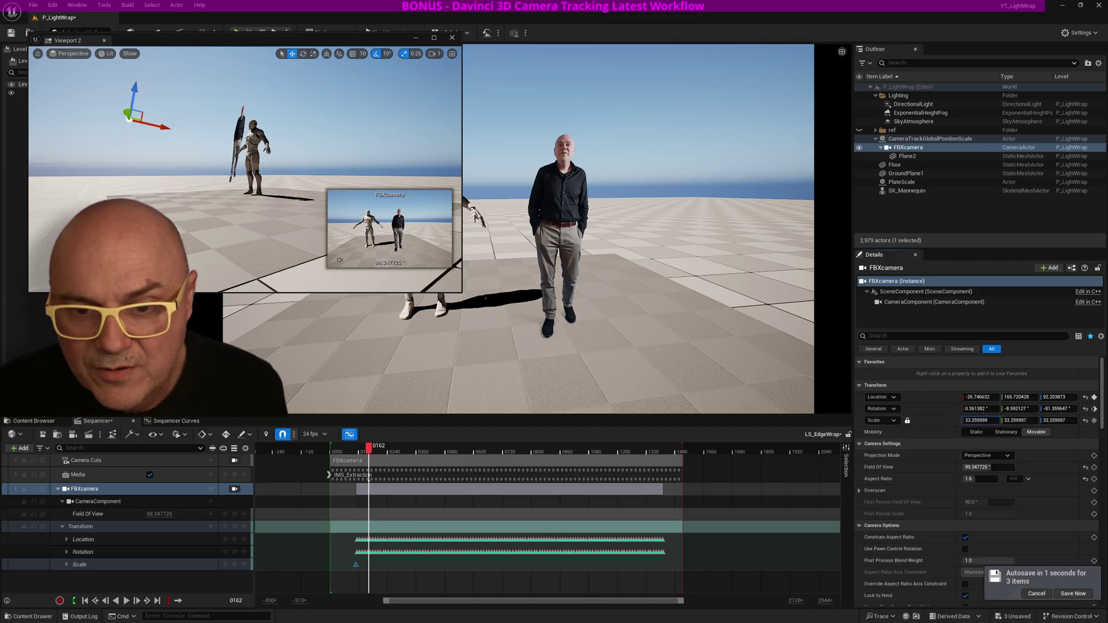
pyautogui.moveTo(980, 421); pyautogui.dragTo(992, 420)
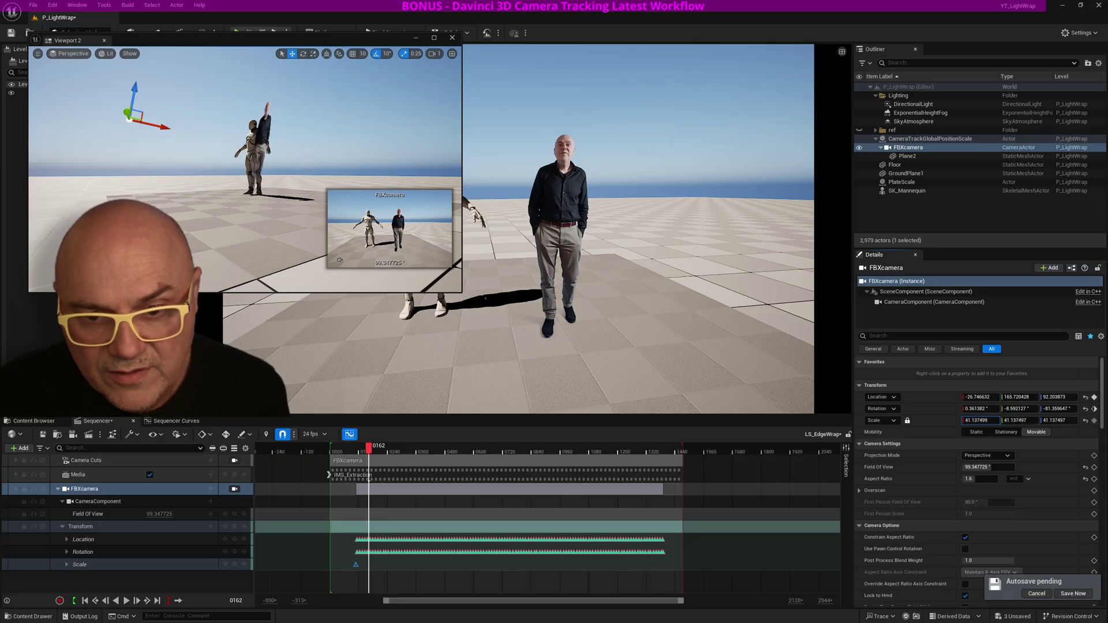
pyautogui.moveTo(980, 421); pyautogui.dragTo(972, 421)
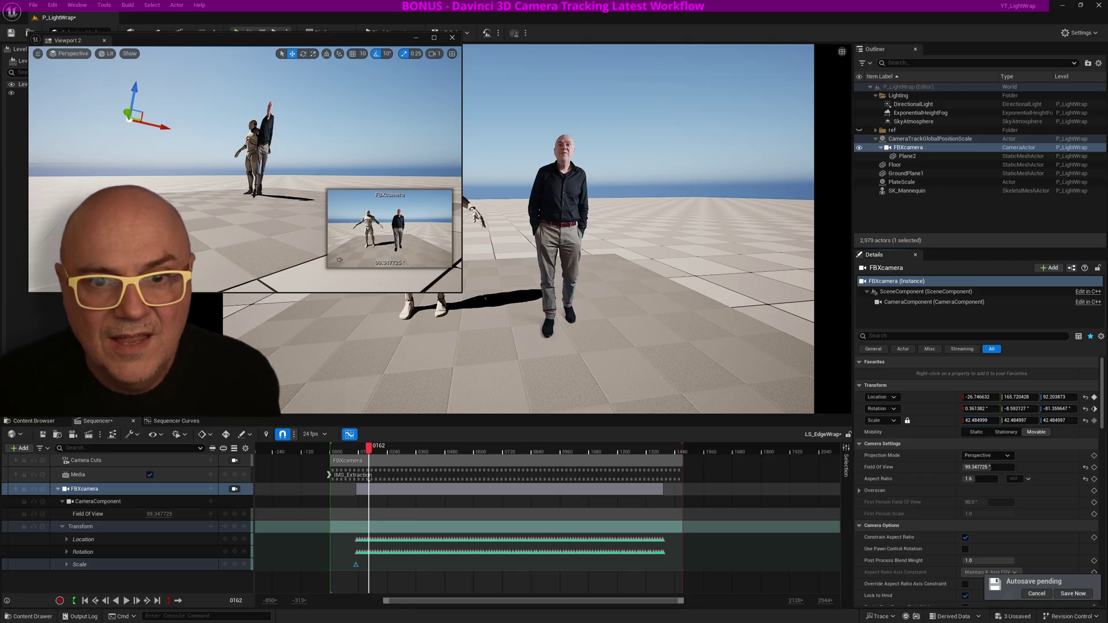
# Move SK_Mannequin in front of the man to about X 61.1, Y 55.5.
pyautogui.click(473, 211)
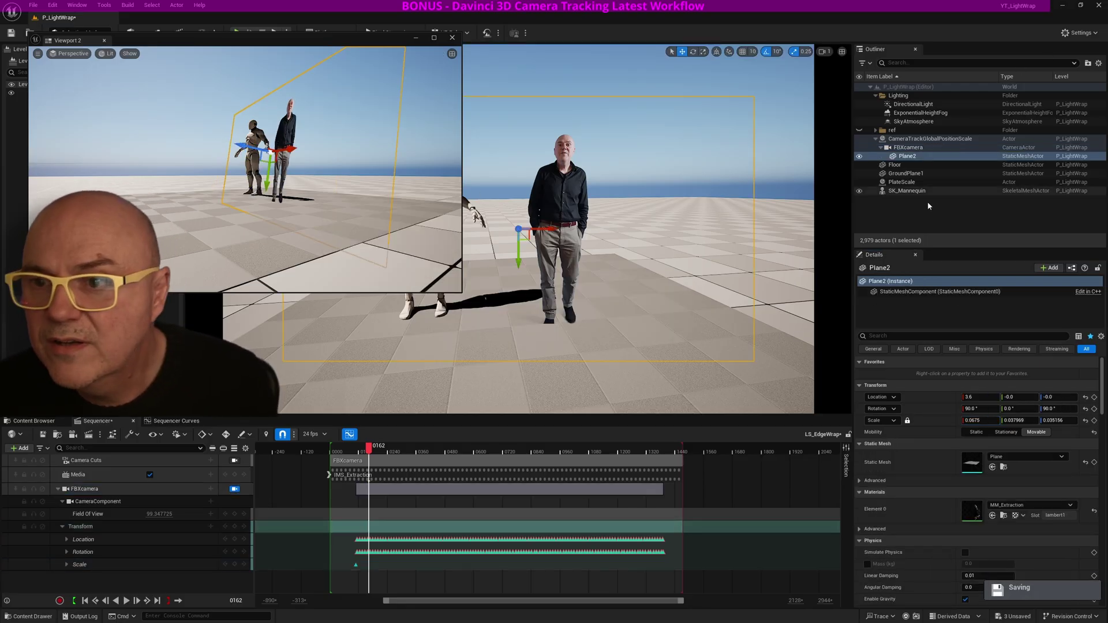
pyautogui.click(923, 192)
pyautogui.moveTo(411, 333); pyautogui.dragTo(612, 382)
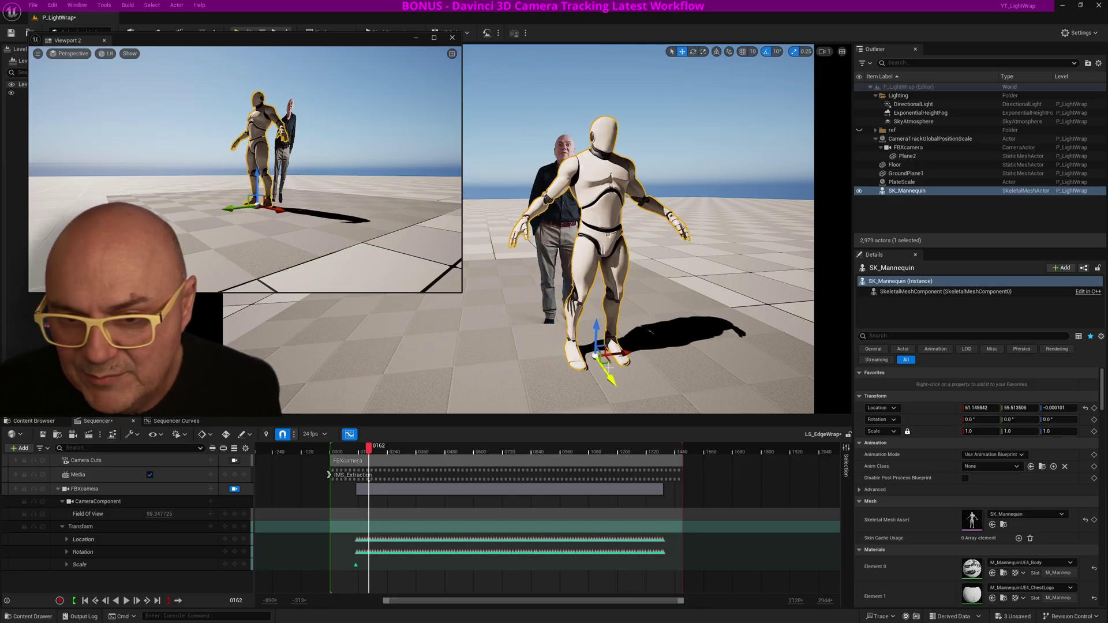
# Keyframe the FBXcamera scale at about 44.13 on frame 162, delete its Scale keyframe at frame 108, and check the shot up to frame 250.
pyautogui.click(905, 148)
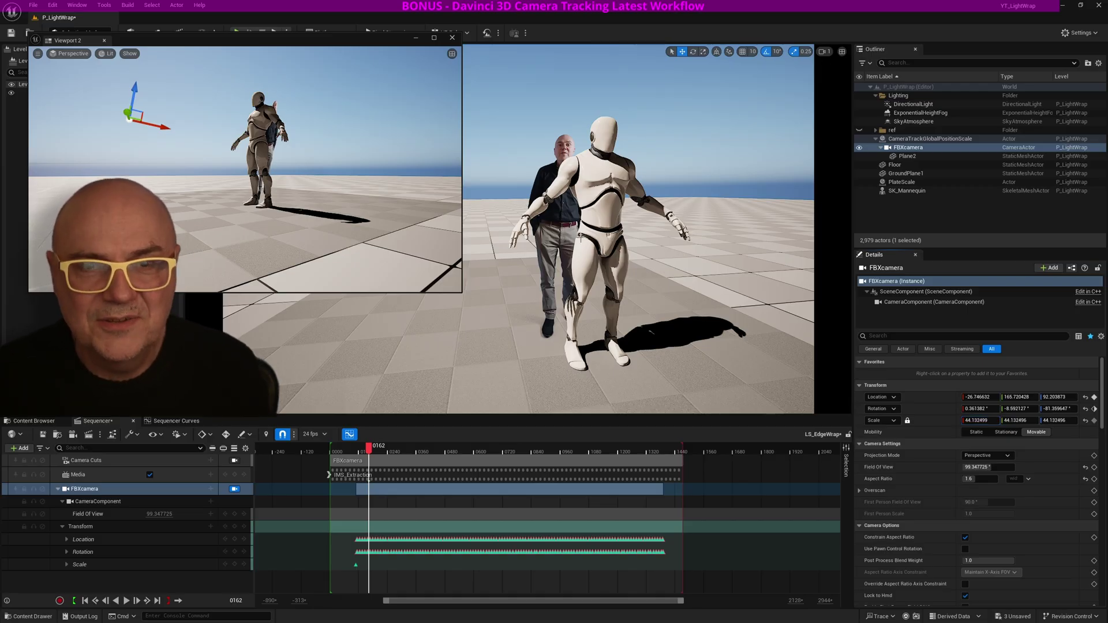
pyautogui.click(1095, 421)
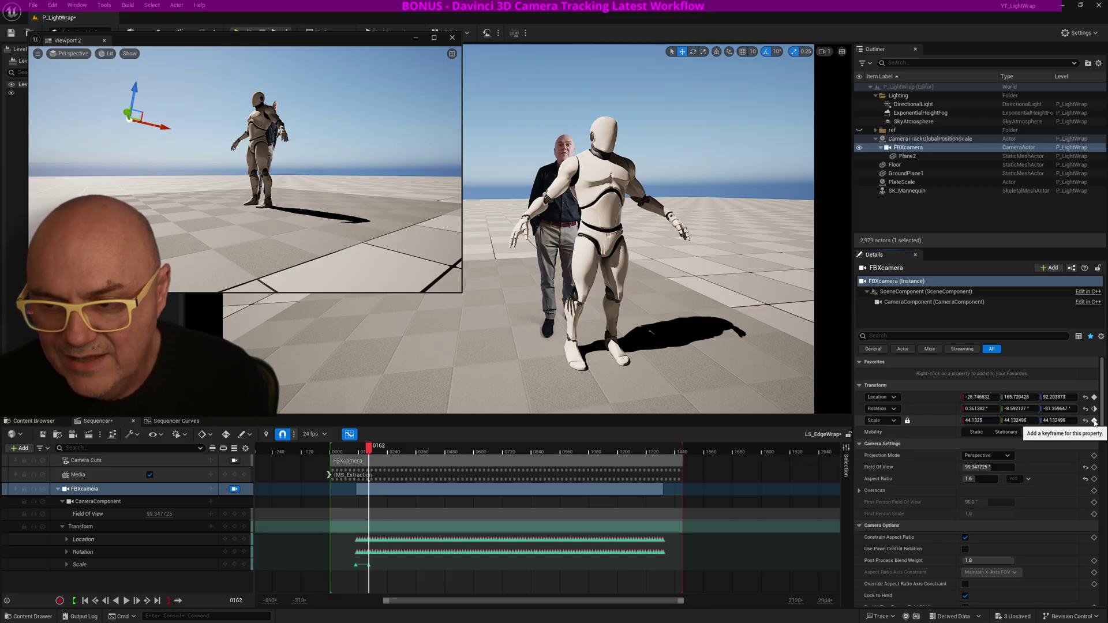
pyautogui.click(356, 565)
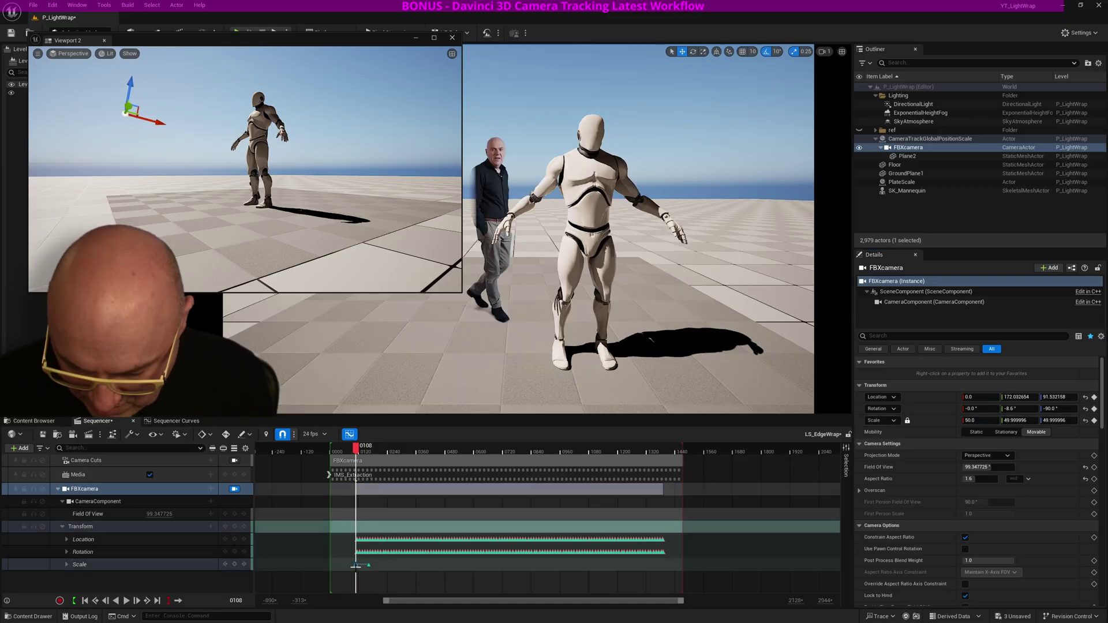
pyautogui.press('Delete')
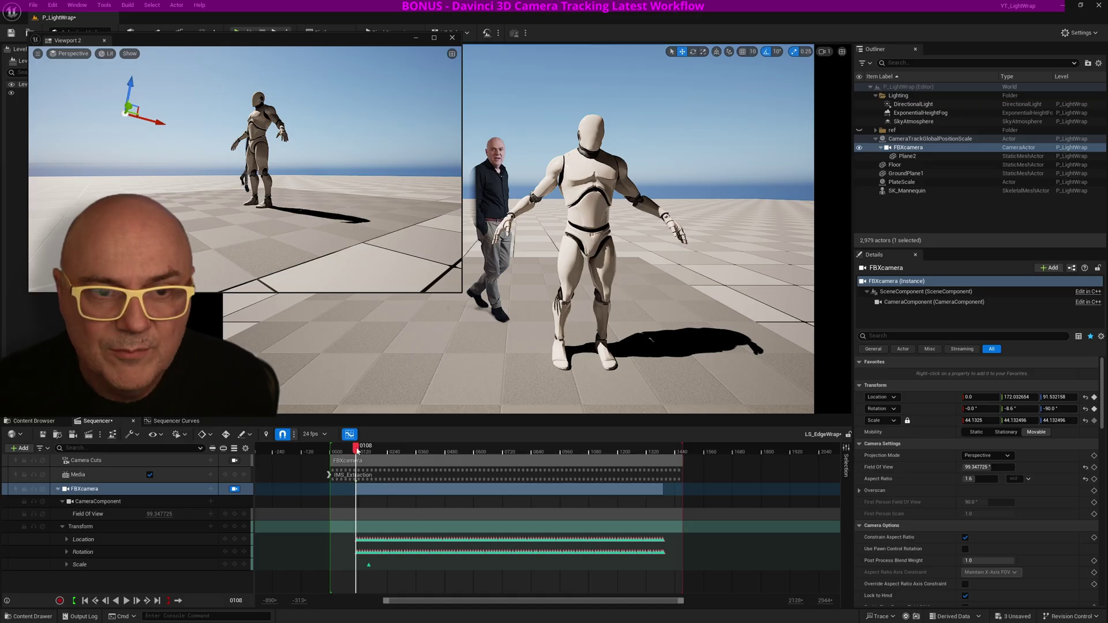
pyautogui.moveTo(357, 451); pyautogui.dragTo(392, 455)
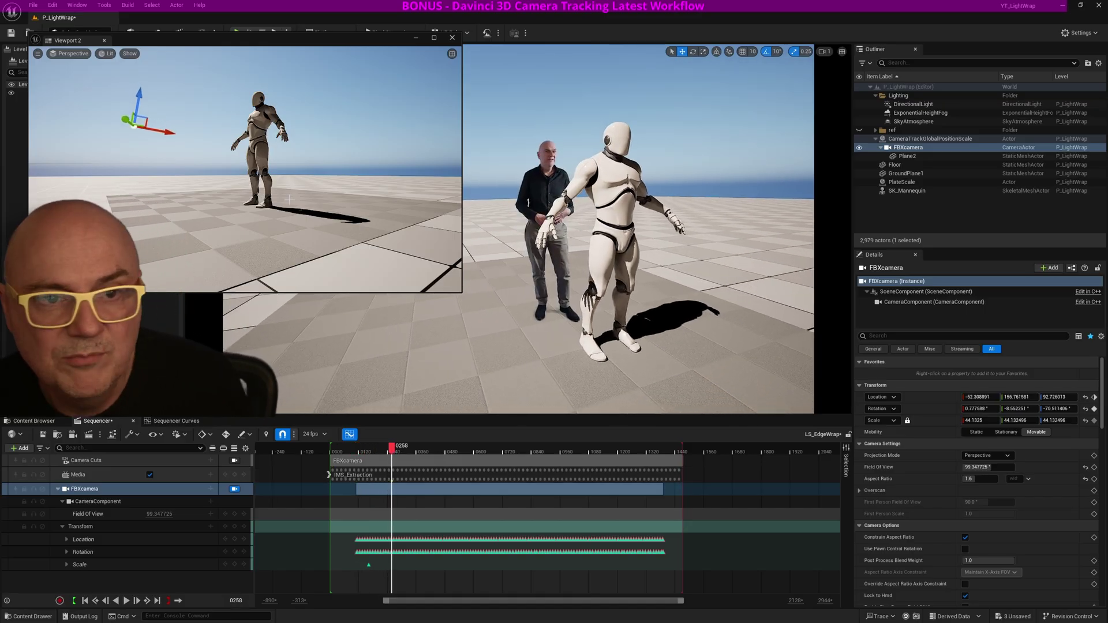
pyautogui.click(538, 183)
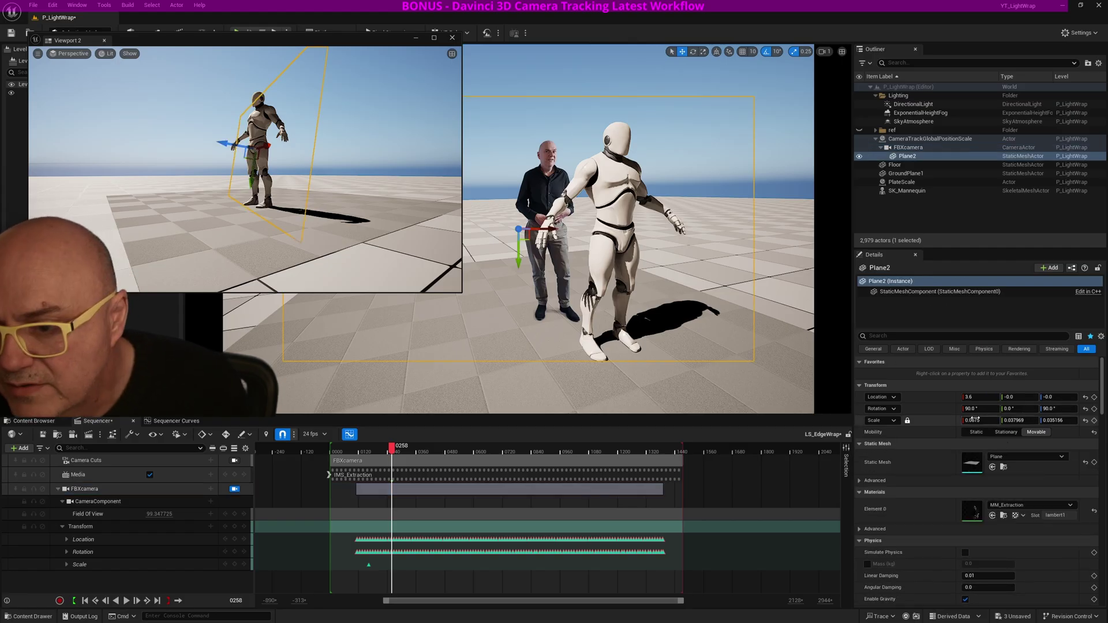
pyautogui.moveTo(975, 420); pyautogui.dragTo(1005, 420)
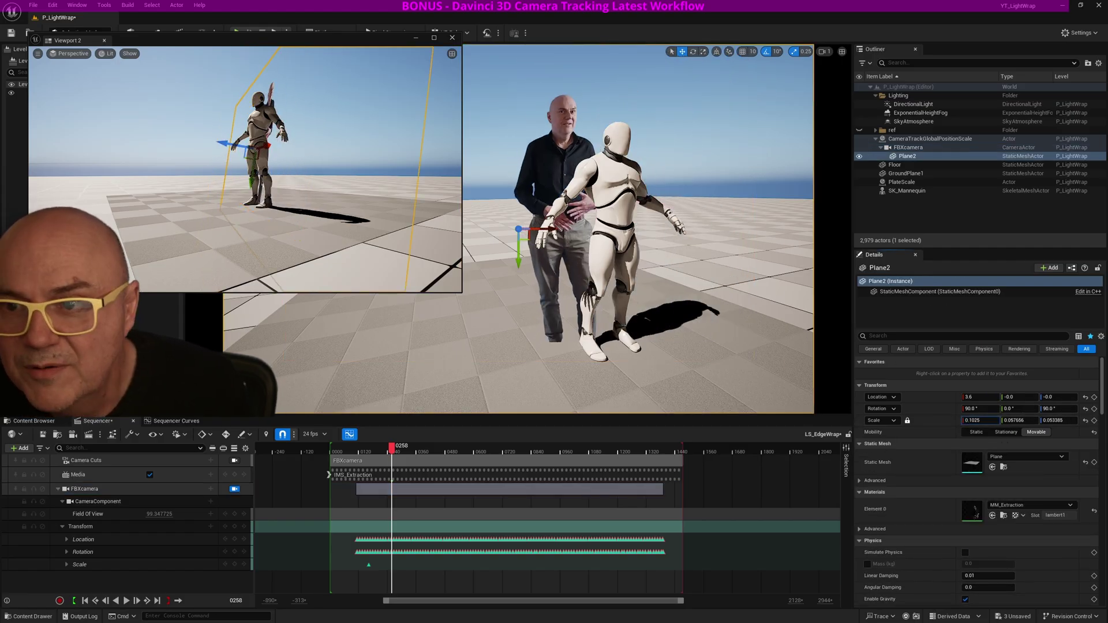
pyautogui.hotkey('ctrl', 'z')
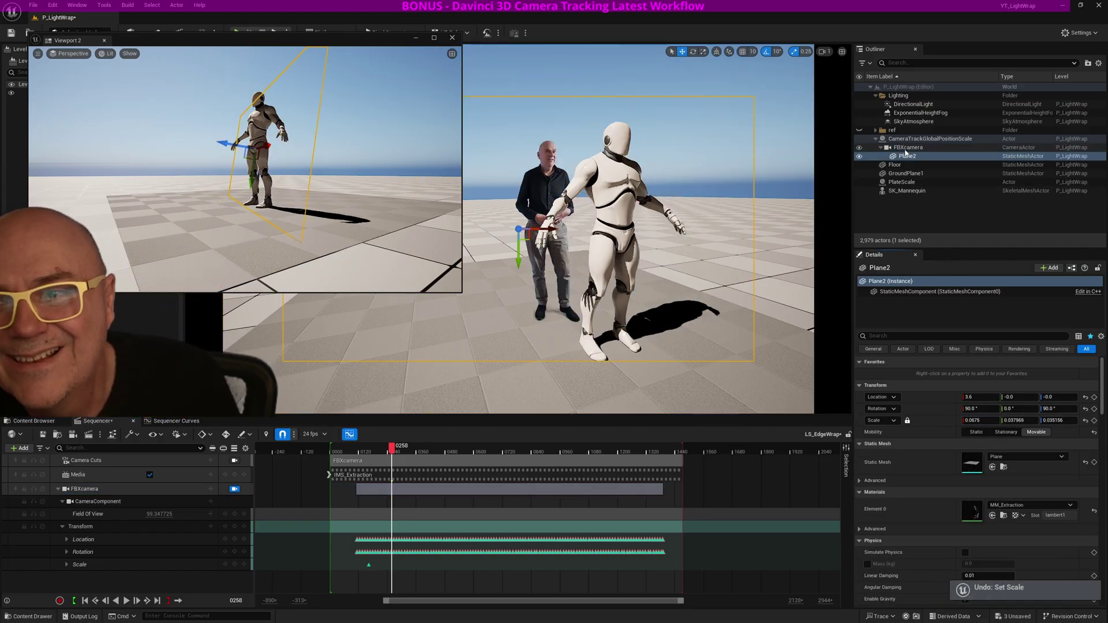
# Try an FBXcamera scale of about 49.8 at frame 250, check the plane's depth against the mannequin in Viewport 2, and scrub back to frame 198.
pyautogui.click(908, 148)
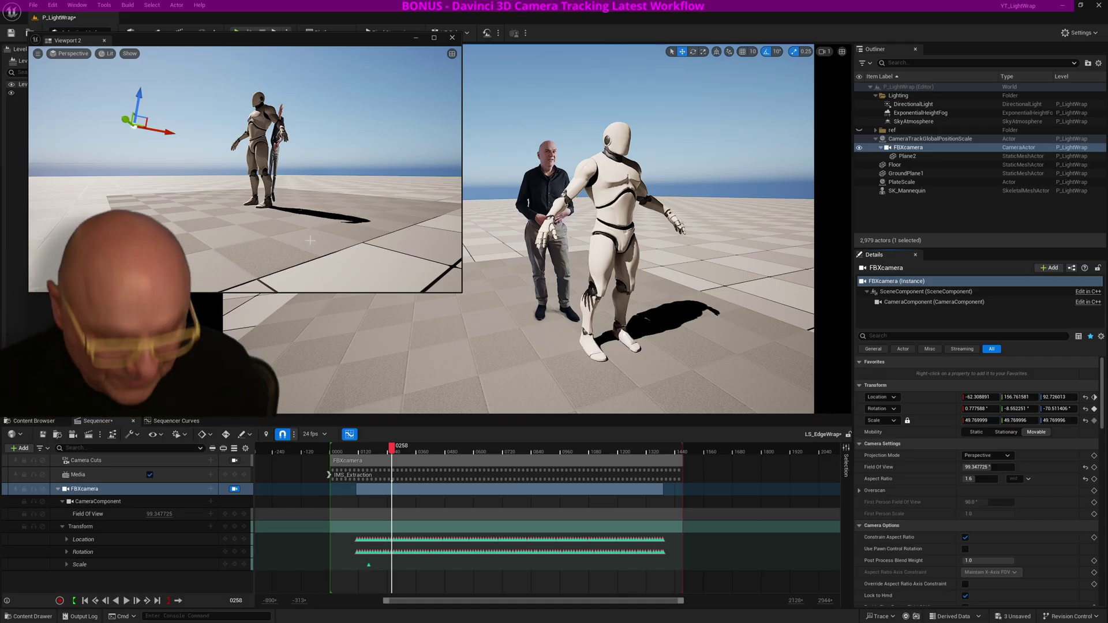
pyautogui.moveTo(335, 263)
pyautogui.mouseDown(button='right')
pyautogui.moveTo(384, 272)
pyautogui.moveTo(352, 276)
pyautogui.mouseUp(button='right')
pyautogui.moveTo(245, 174); pyautogui.dragTo(280, 175, button='right')
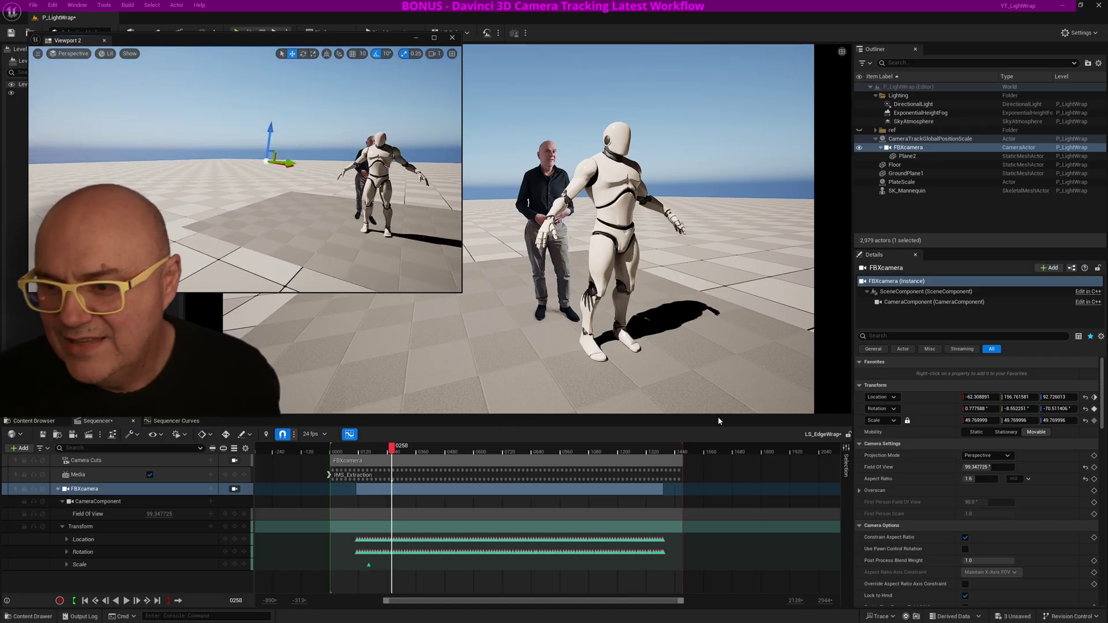
pyautogui.moveTo(976, 422); pyautogui.dragTo(982, 421)
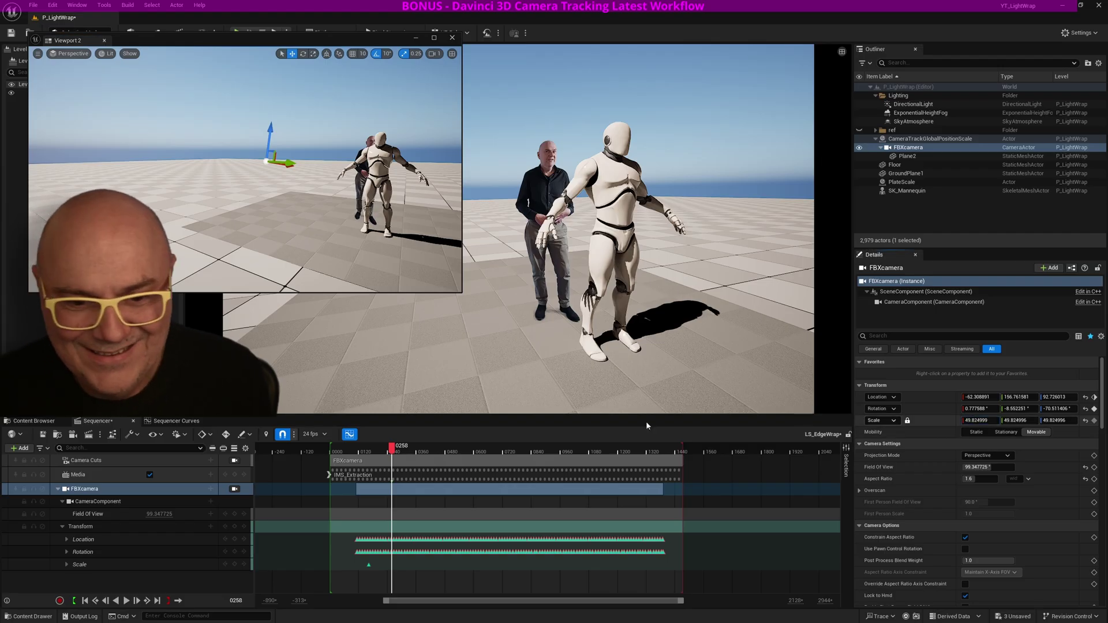
pyautogui.moveTo(393, 452)
pyautogui.mouseDown()
pyautogui.moveTo(354, 452)
pyautogui.moveTo(396, 449)
pyautogui.mouseUp()
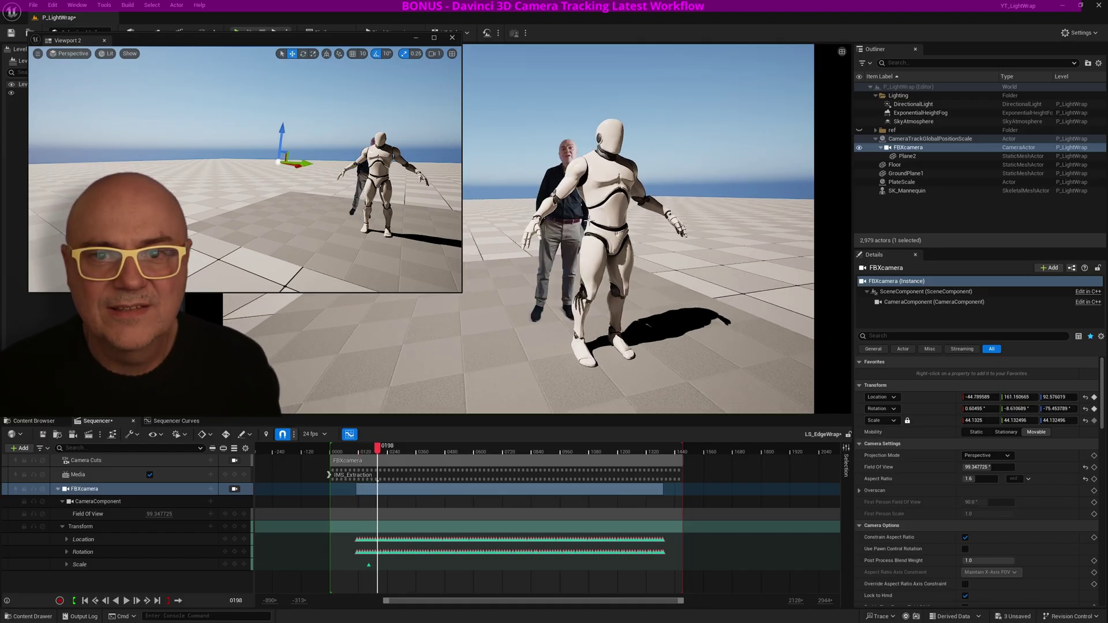
# Try shifting SK_Mannequin in depth relative to the man, undo the move, and return the playhead to frame 110.
pyautogui.click(617, 192)
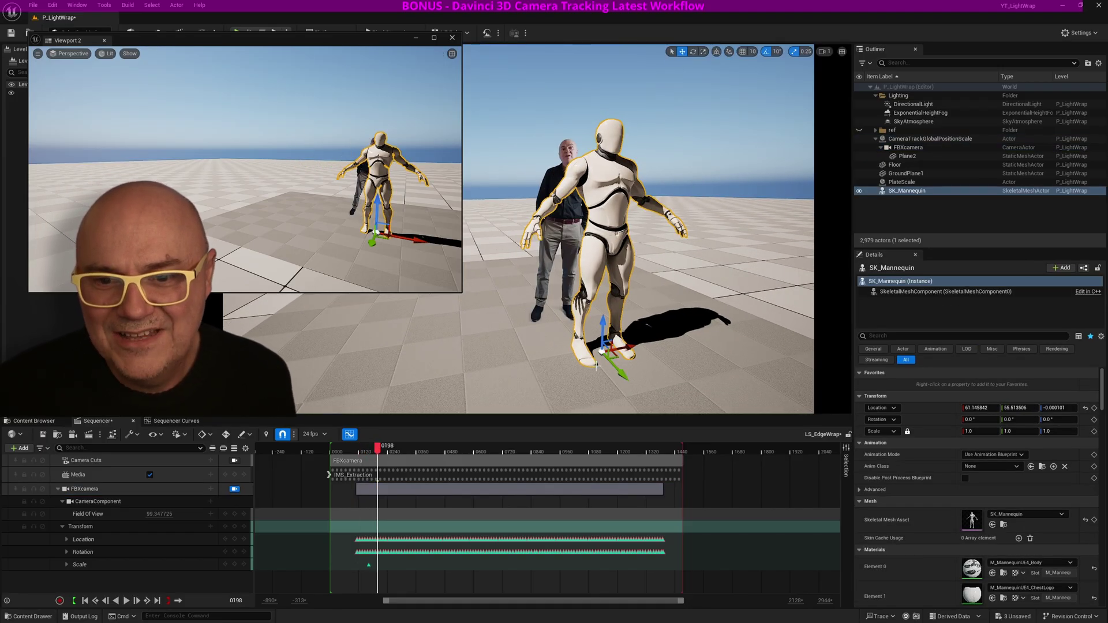
pyautogui.moveTo(623, 375)
pyautogui.mouseDown()
pyautogui.moveTo(571, 314)
pyautogui.moveTo(619, 358)
pyautogui.mouseUp()
pyautogui.hotkey('ctrl', 'z')
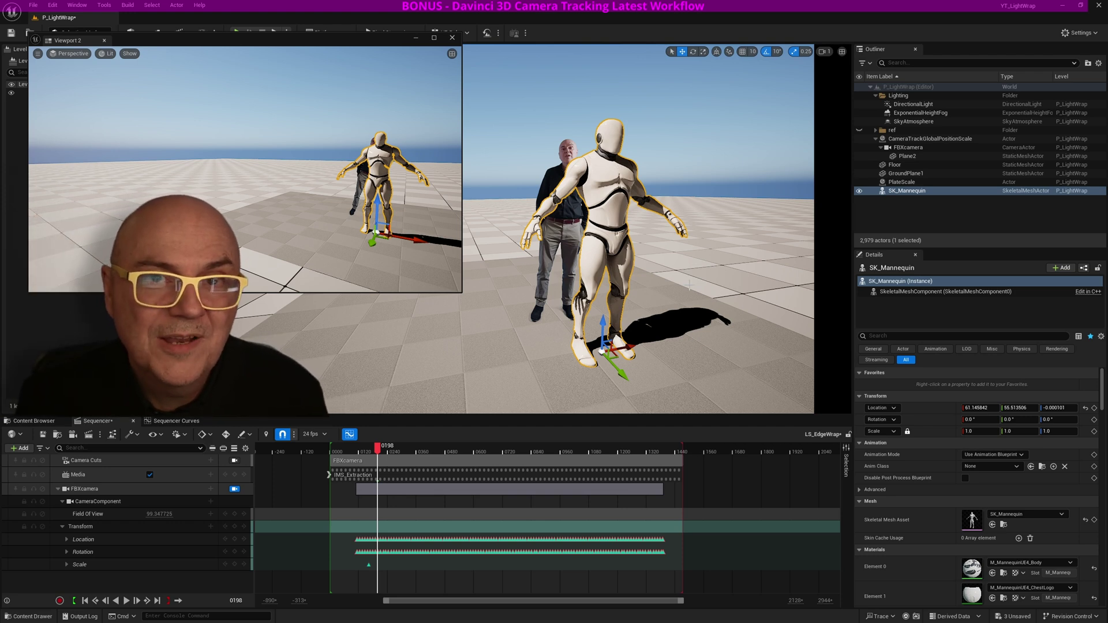
pyautogui.click(357, 452)
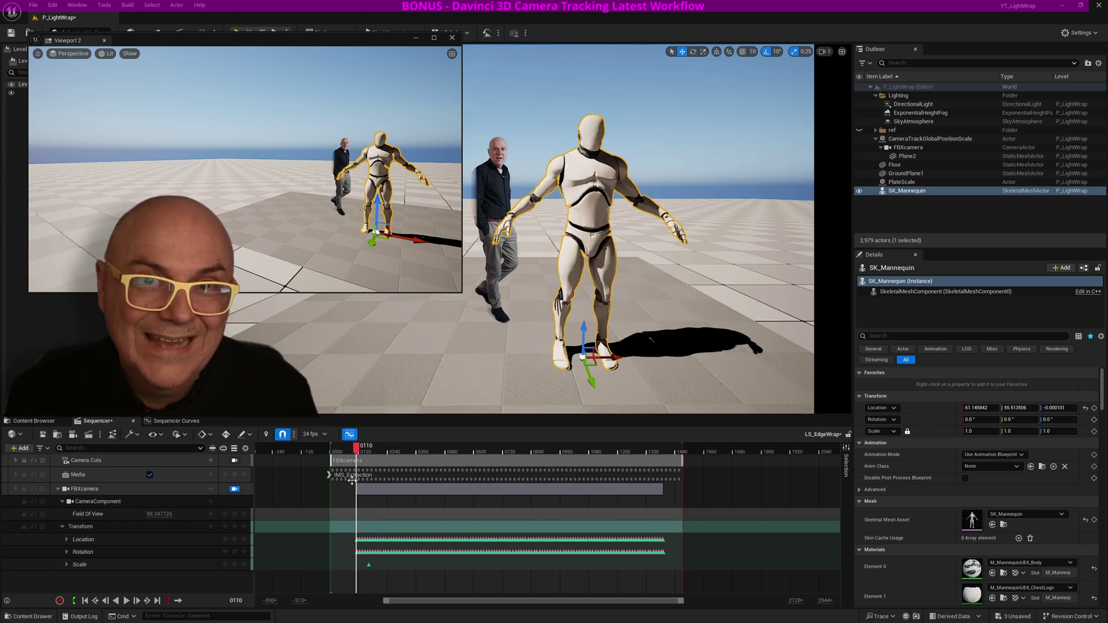